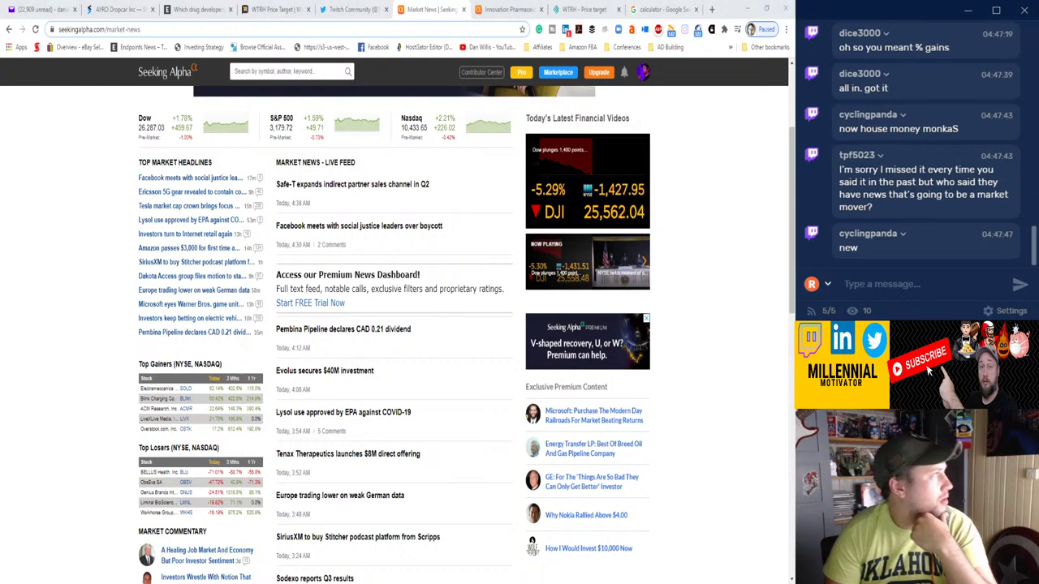
{"action": "left_click", "coordinate": [712, 9]}
{"action": "type", "text": "d"}
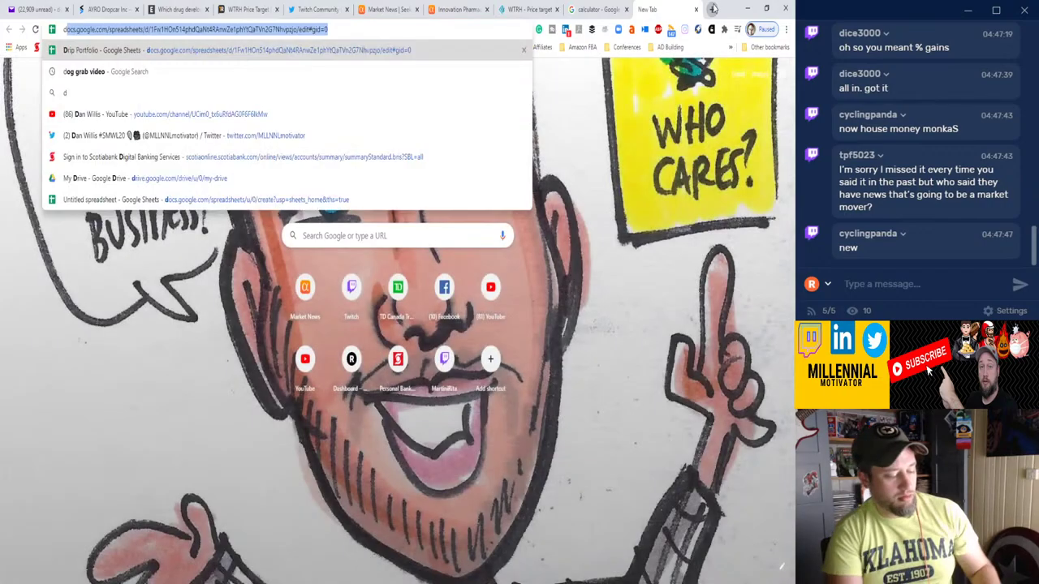
{"action": "key", "text": "Return"}
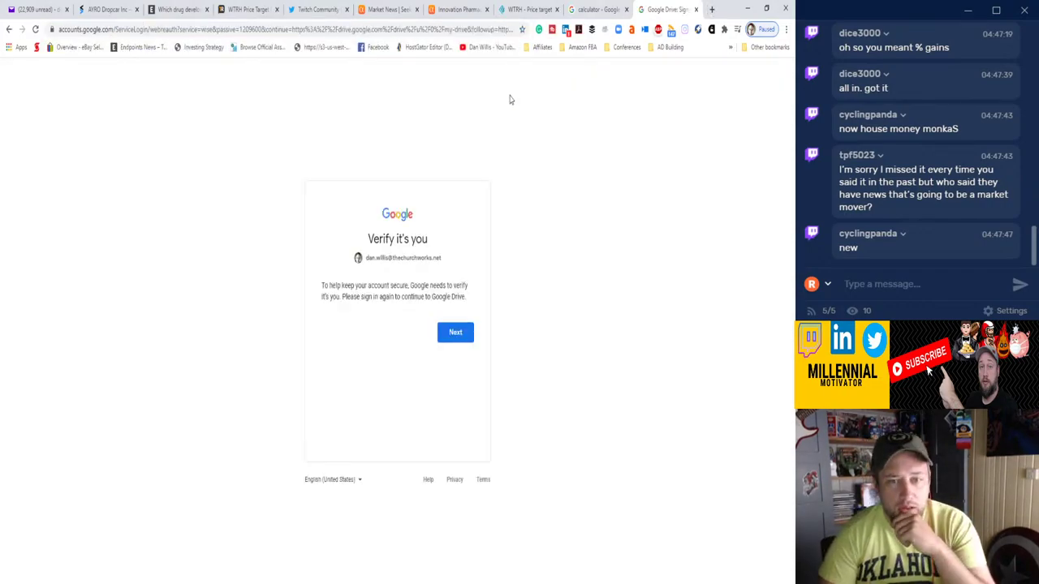
{"action": "left_click", "coordinate": [449, 334]}
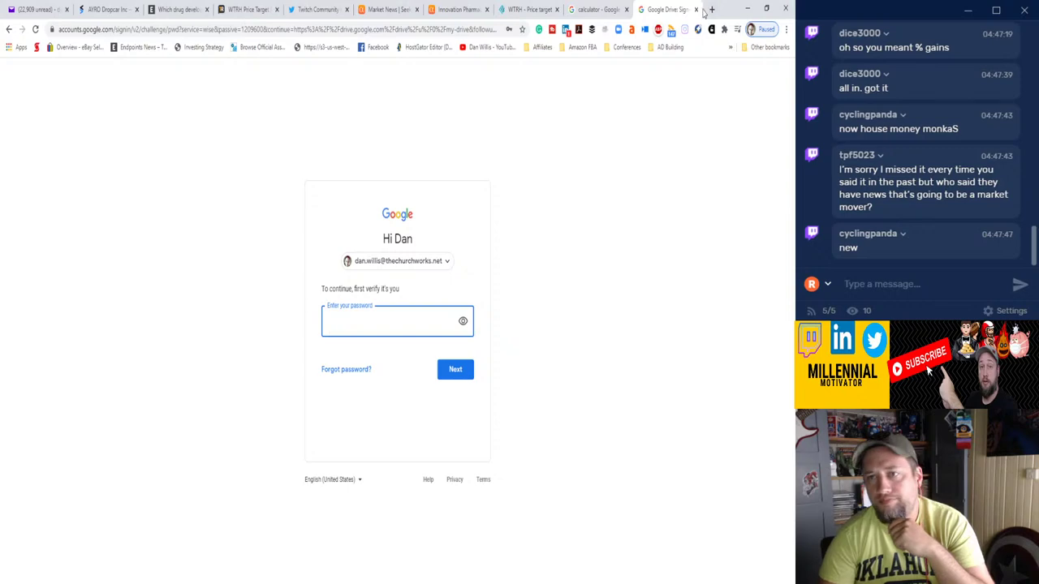
{"action": "left_click", "coordinate": [696, 10]}
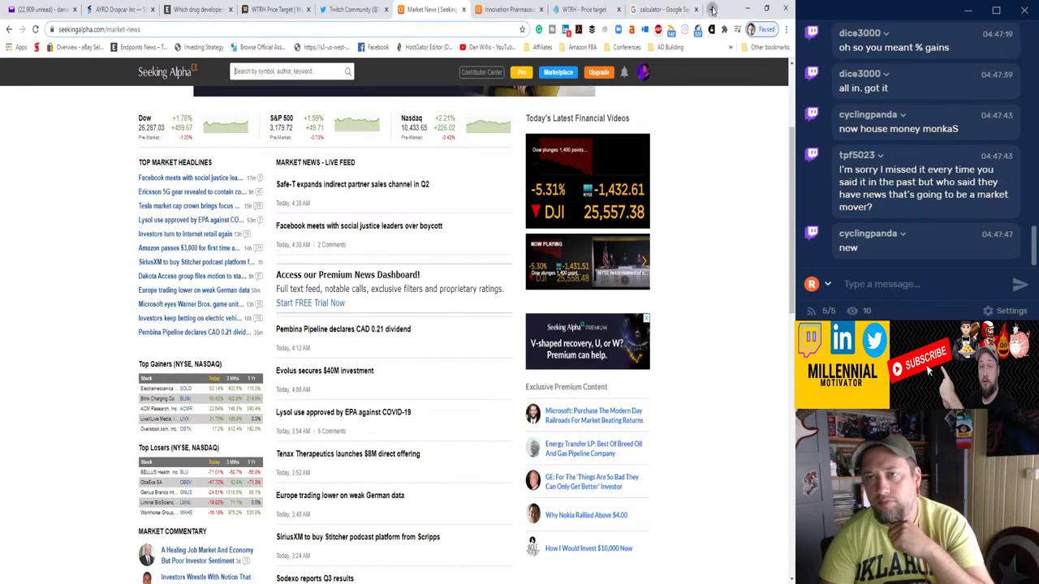
Search the web for "google drive" in a new tab and go to Drive from its official page.
{"action": "left_click", "coordinate": [711, 10]}
{"action": "type", "text": "google drive"}
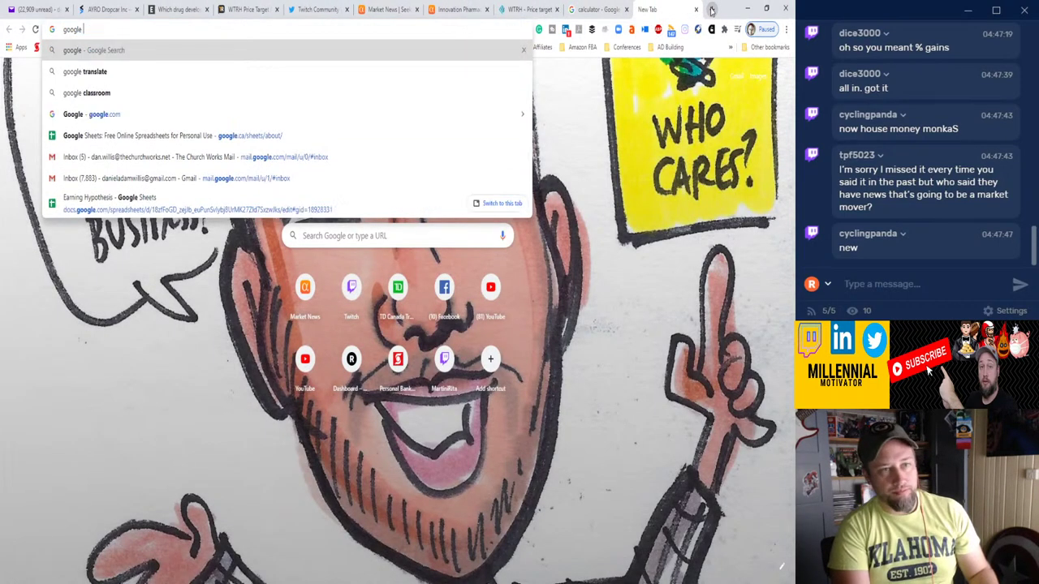
{"action": "key", "text": "Return"}
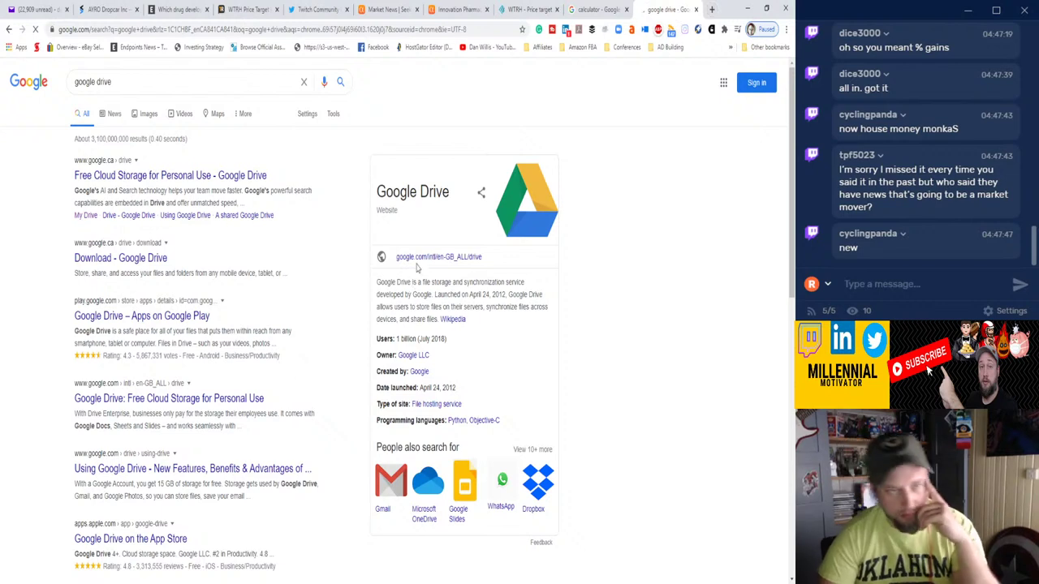
{"action": "left_click", "coordinate": [153, 183]}
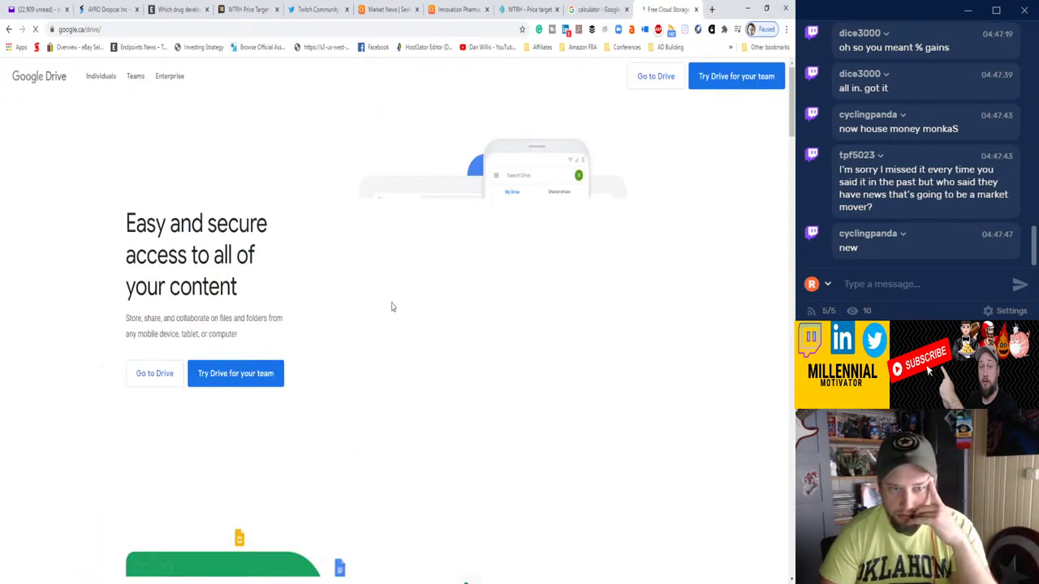
{"action": "left_click", "coordinate": [655, 78]}
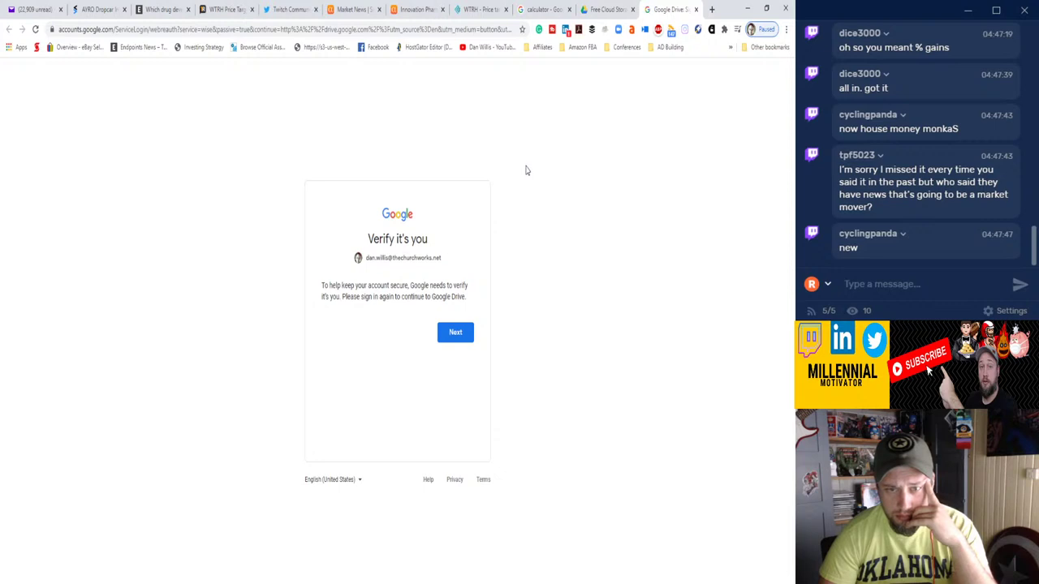
Verify the Google account by entering the account password to get into My Drive.
{"action": "left_click", "coordinate": [454, 333]}
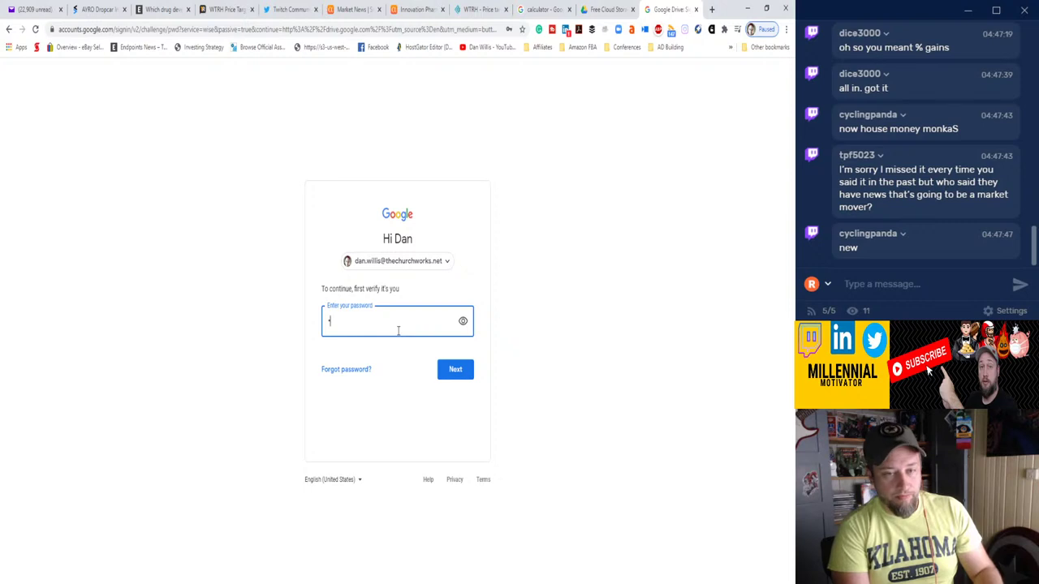
{"action": "type", "text": "••••••"}
{"action": "key", "text": "Return"}
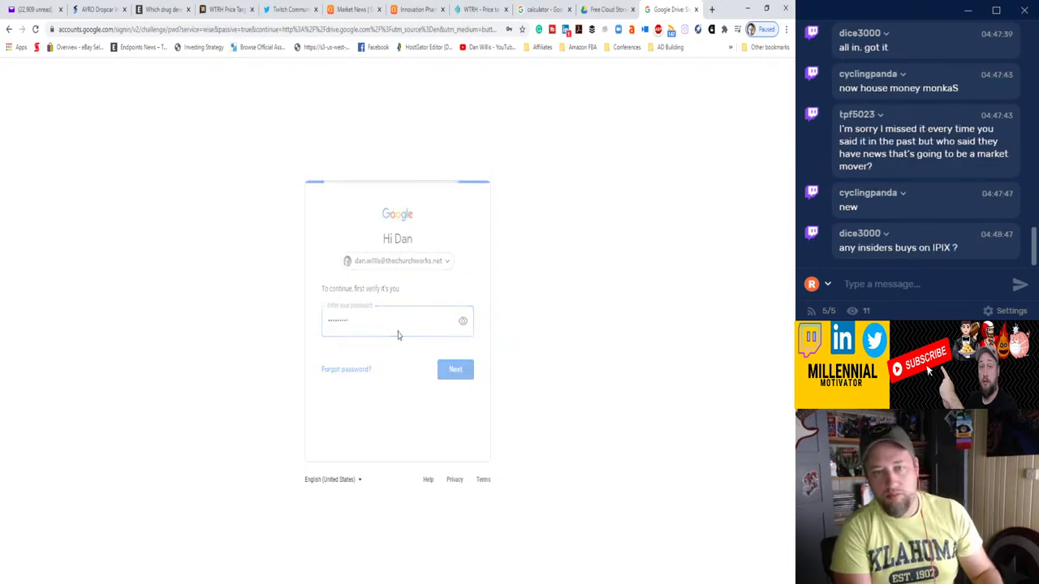
{"action": "left_click", "coordinate": [374, 321]}
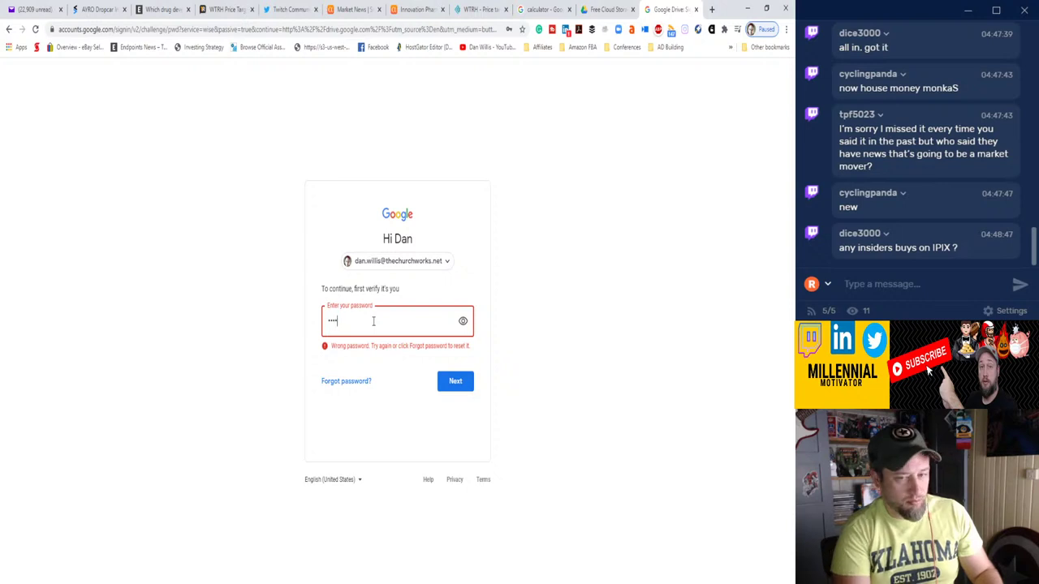
{"action": "type", "text": "••••••••"}
{"action": "key", "text": "Return"}
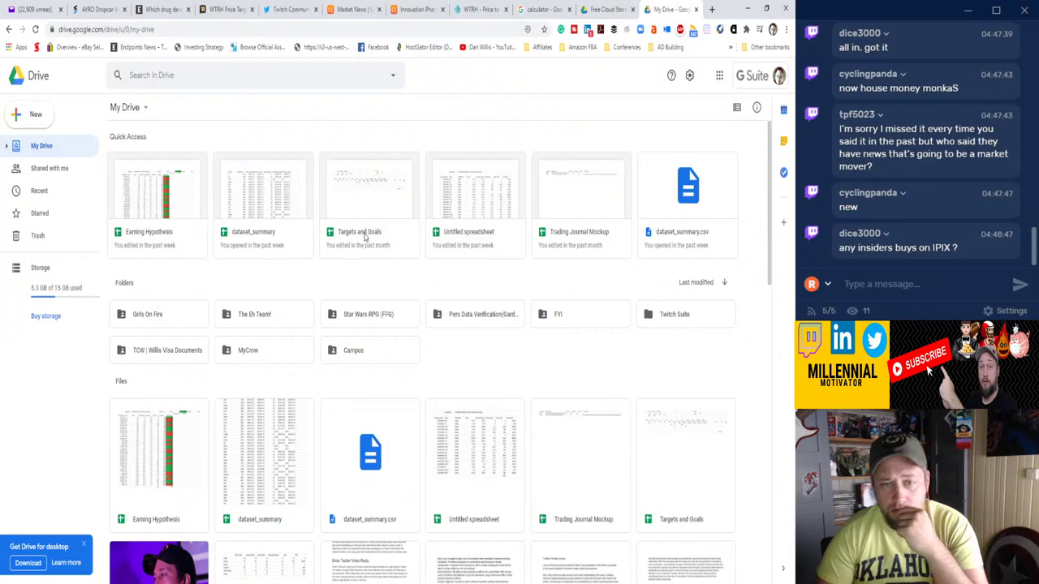
Open the Targets and Goals spreadsheet and clear the GME and WTRH entries in F10:H11.
{"action": "left_click", "coordinate": [377, 209]}
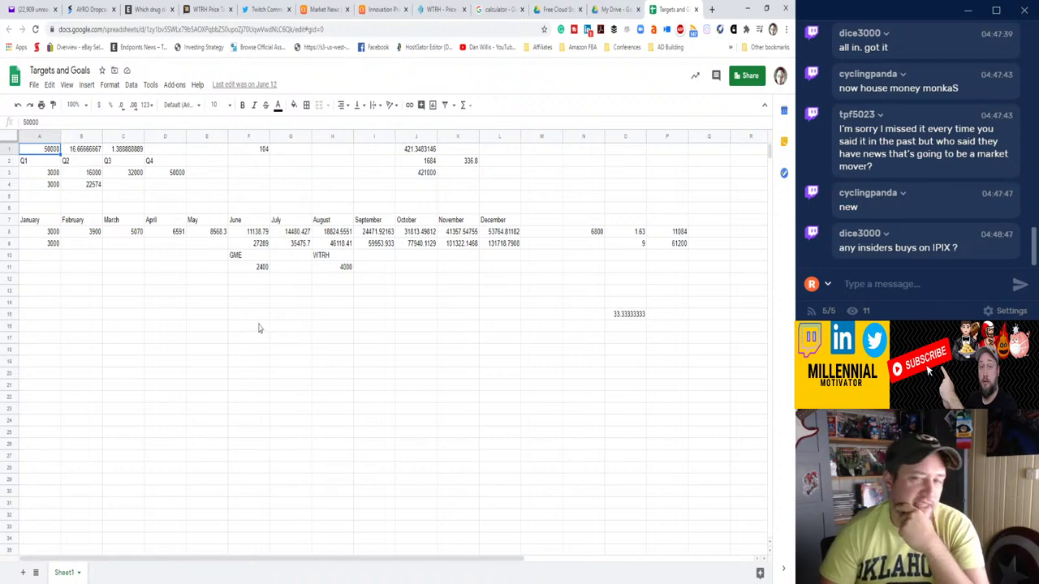
{"action": "left_click", "coordinate": [251, 257]}
{"action": "left_click_drag", "start_coordinate": [251, 266], "coordinate": [335, 273]}
{"action": "key", "text": "Delete"}
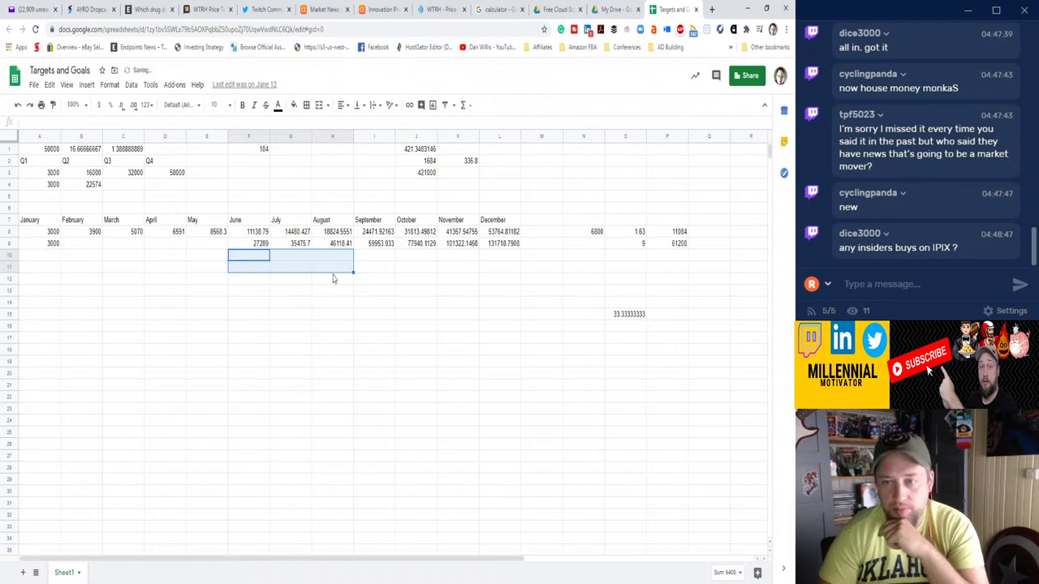
{"action": "key", "text": "Right"}
{"action": "key", "text": "Right"}
{"action": "key", "text": "Right"}
{"action": "key", "text": "Right"}
{"action": "key", "text": "Right"}
{"action": "key", "text": "Right"}
{"action": "key", "text": "Right"}
{"action": "key", "text": "Right"}
{"action": "key", "text": "Right"}
{"action": "key", "text": "Right"}
{"action": "key", "text": "Left"}
{"action": "key", "text": "Up"}
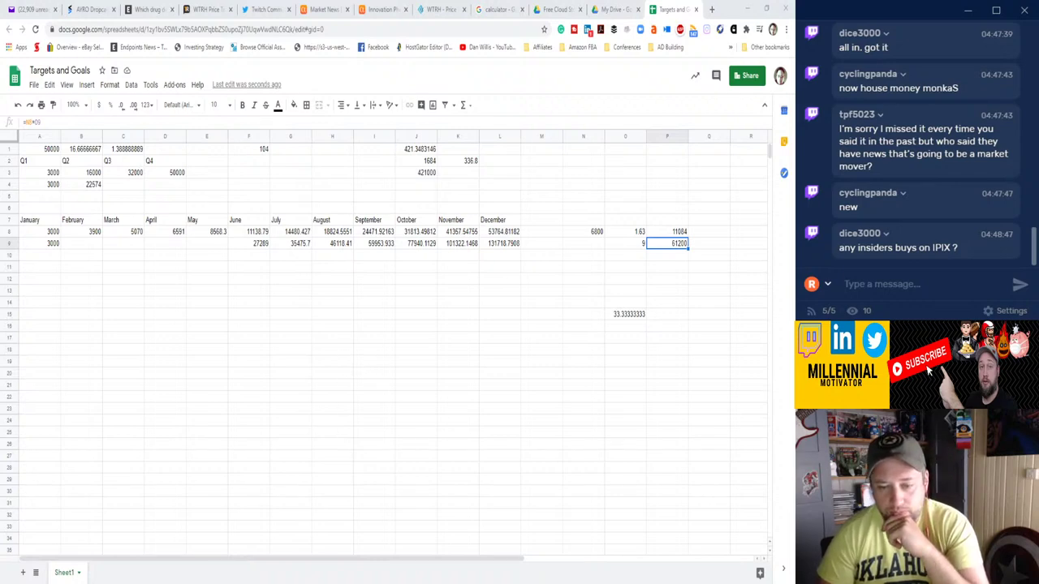
{"action": "left_click", "coordinate": [848, 284]}
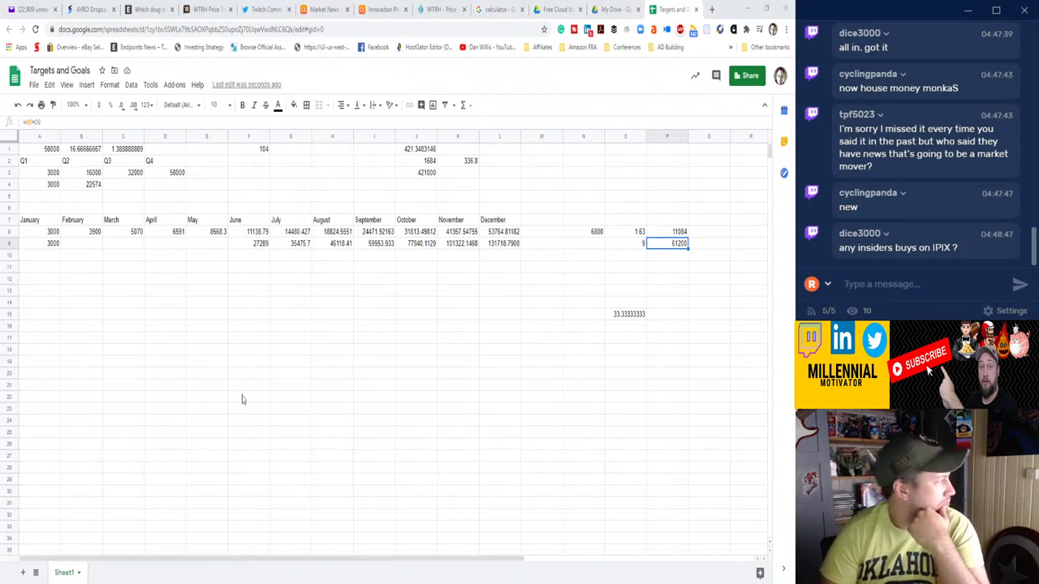
{"action": "left_click", "coordinate": [232, 294]}
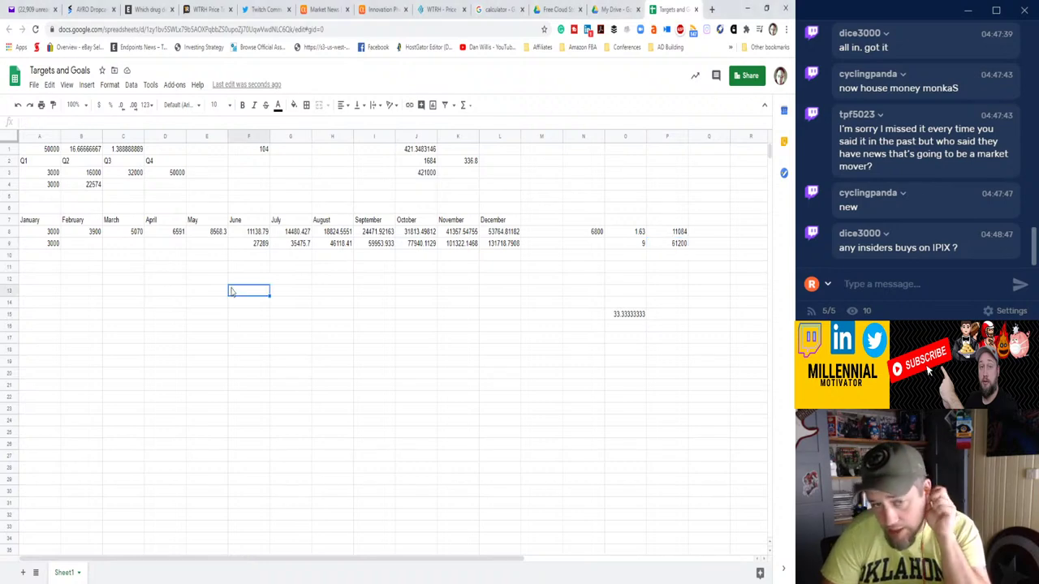
Look up the ticker IPIX on the open TipRanks page and show its corporate insider activity.
{"action": "left_click", "coordinate": [209, 9]}
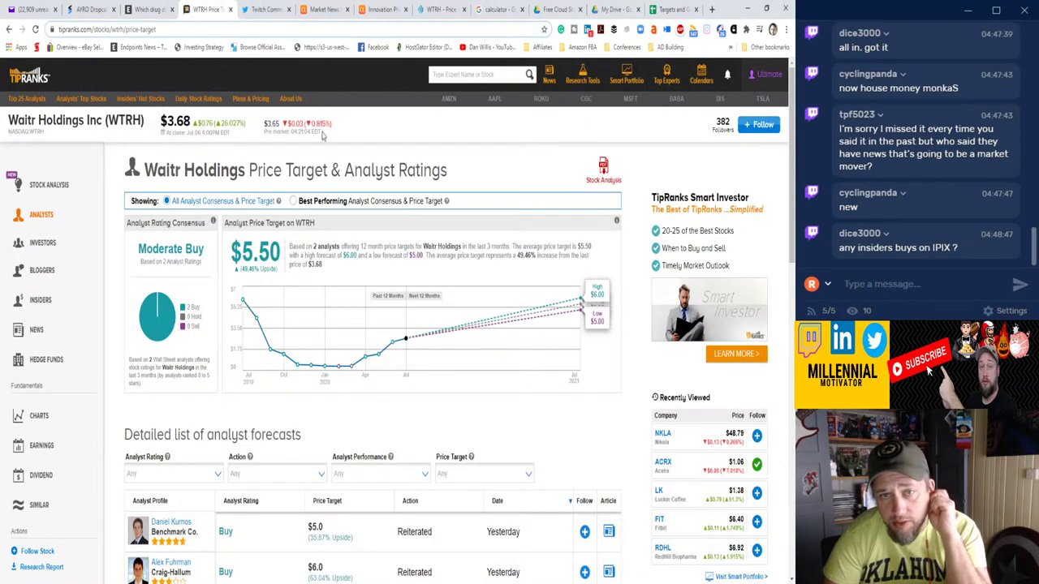
{"action": "left_click", "coordinate": [448, 77]}
{"action": "type", "text": "ipix"}
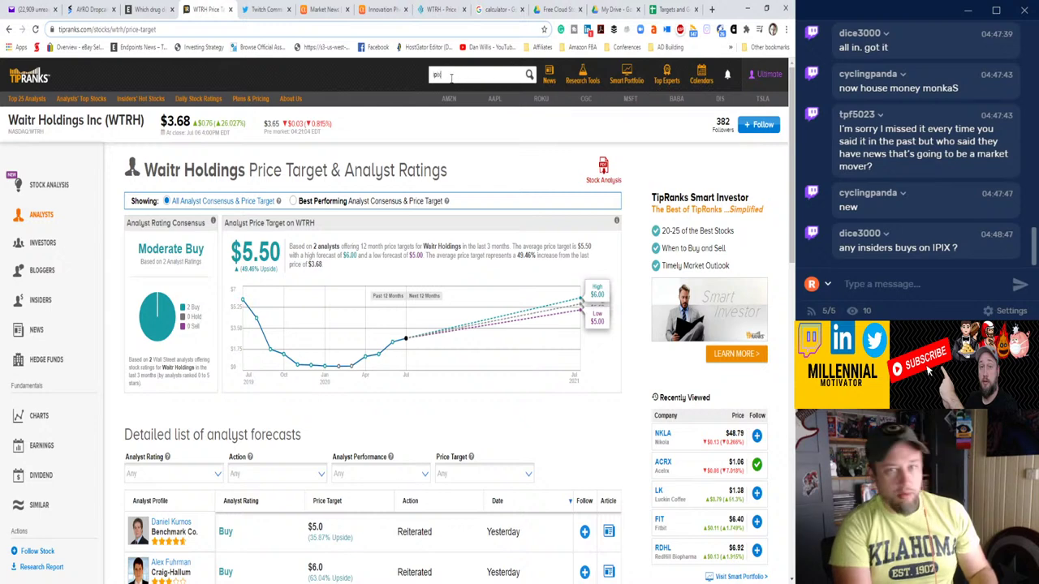
{"action": "key", "text": "Return"}
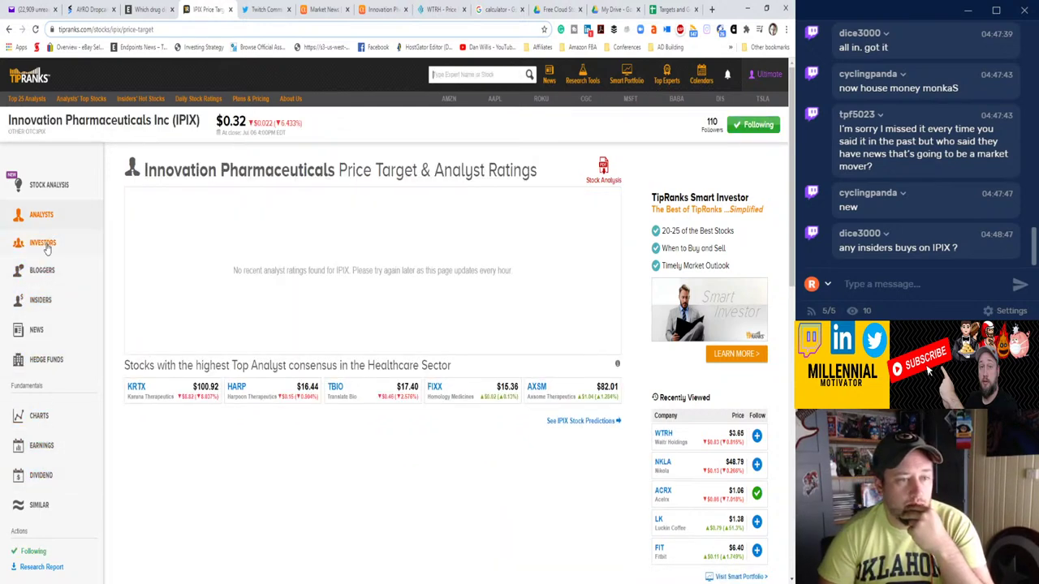
{"action": "left_click", "coordinate": [41, 300]}
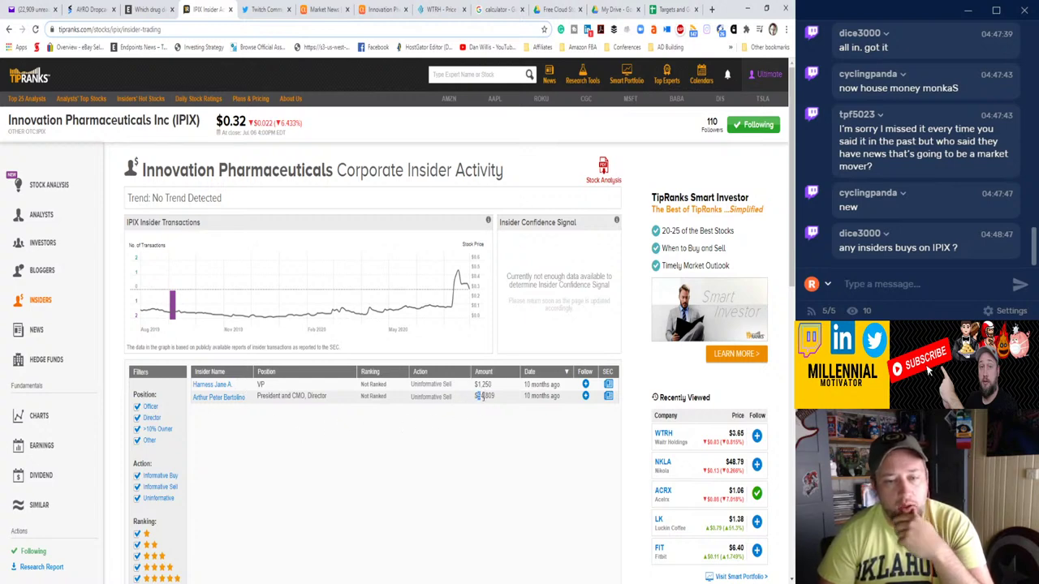
Examine the transaction amounts of the two listed IPIX insider sells.
{"action": "double_click", "coordinate": [484, 384]}
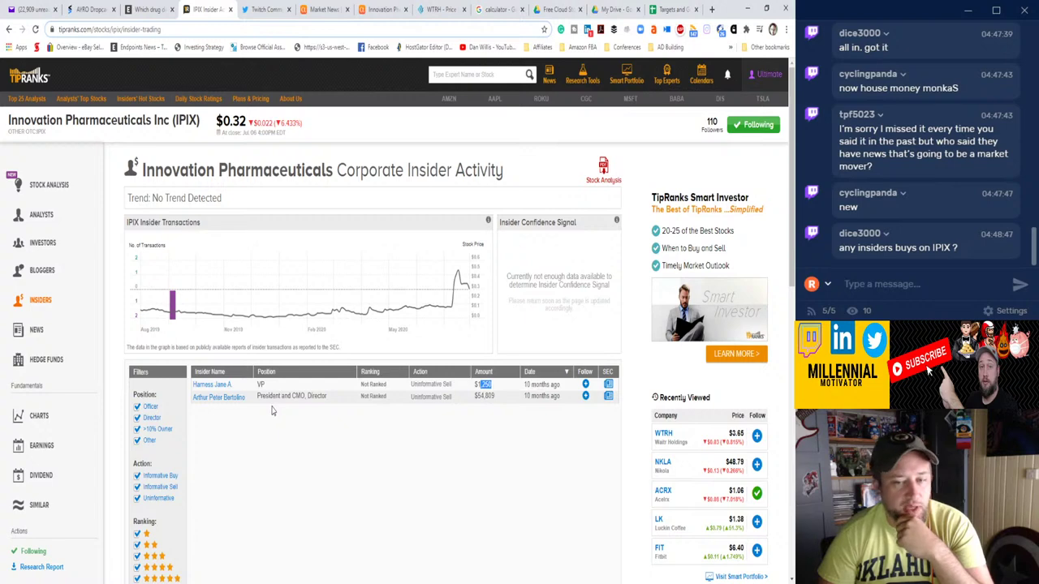
{"action": "left_click", "coordinate": [467, 395]}
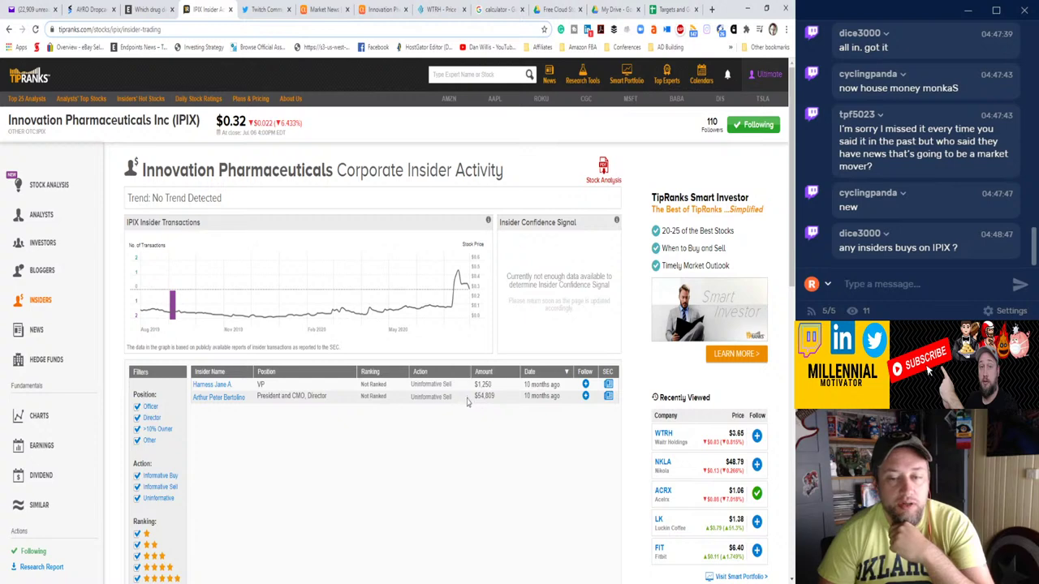
{"action": "left_click_drag", "start_coordinate": [472, 397], "coordinate": [499, 398]}
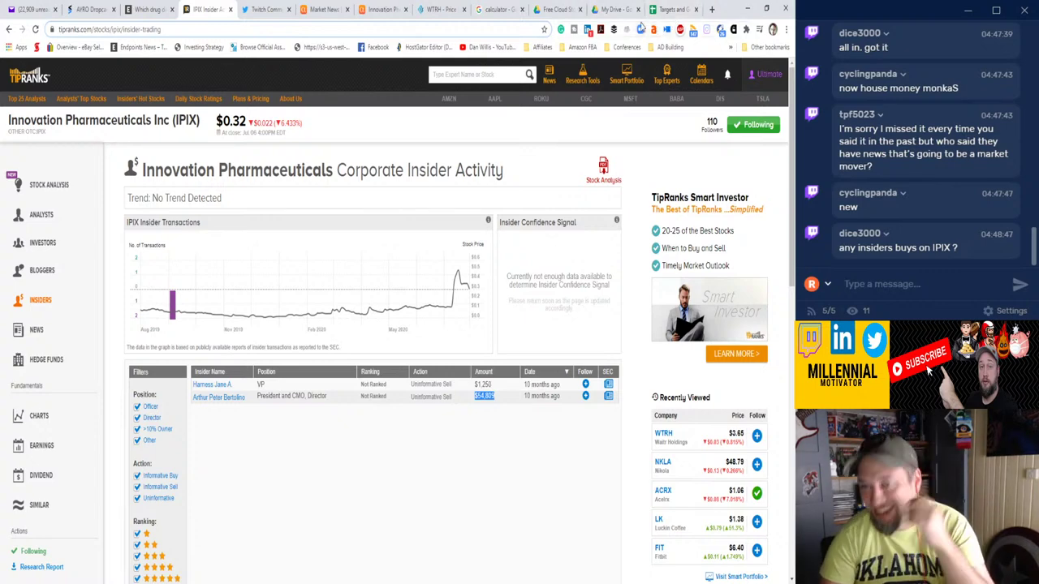
Return to the Targets and Goals spreadsheet and clear the values in A1:C1 and F1.
{"action": "left_click", "coordinate": [664, 10]}
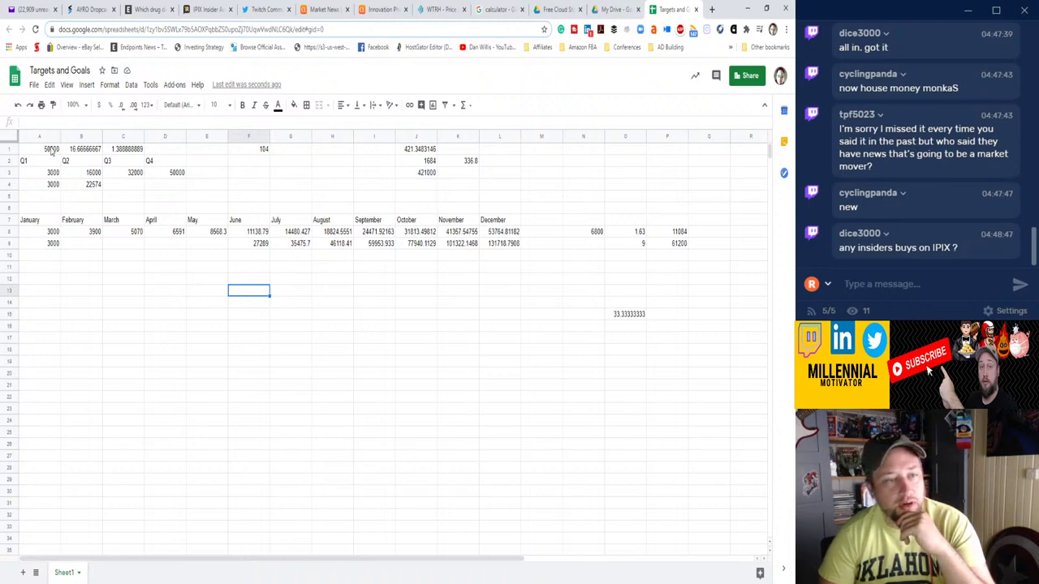
{"action": "left_click_drag", "start_coordinate": [52, 150], "coordinate": [145, 154]}
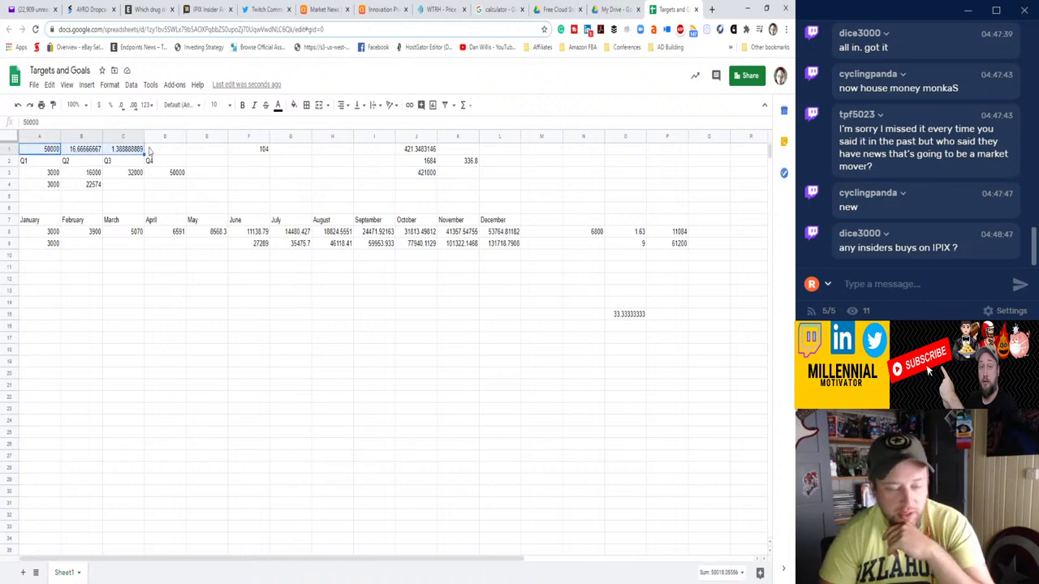
{"action": "key", "text": "Delete"}
{"action": "key", "text": "Right"}
{"action": "key", "text": "Right"}
{"action": "key", "text": "Right"}
{"action": "key", "text": "Right"}
{"action": "key", "text": "Right"}
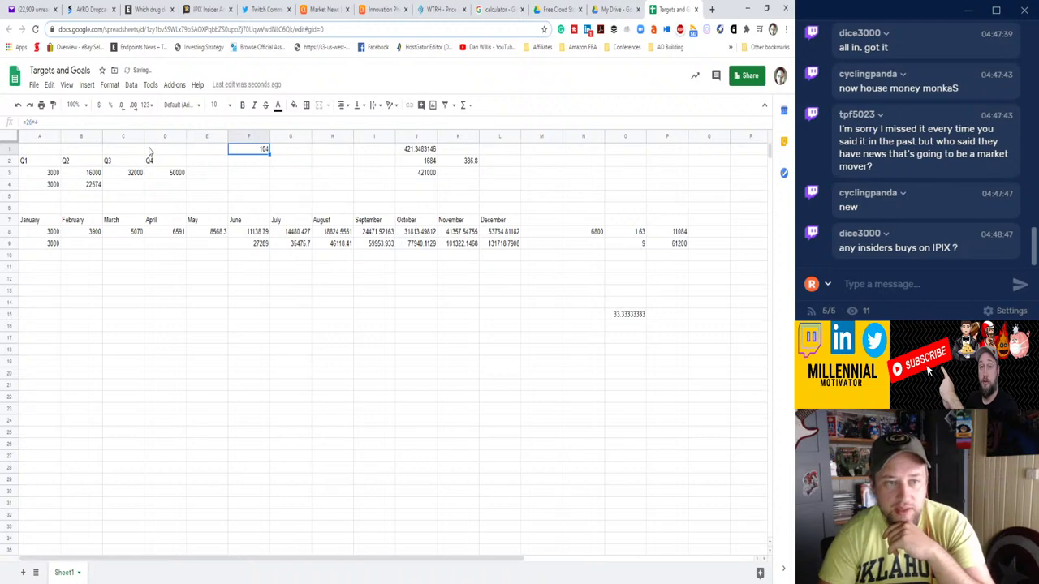
{"action": "key", "text": "Delete"}
Clear the leftover calculations in the block J1:L3.
{"action": "key", "text": "Right"}
{"action": "key", "text": "Right"}
{"action": "key", "text": "Right"}
{"action": "key", "text": "Right"}
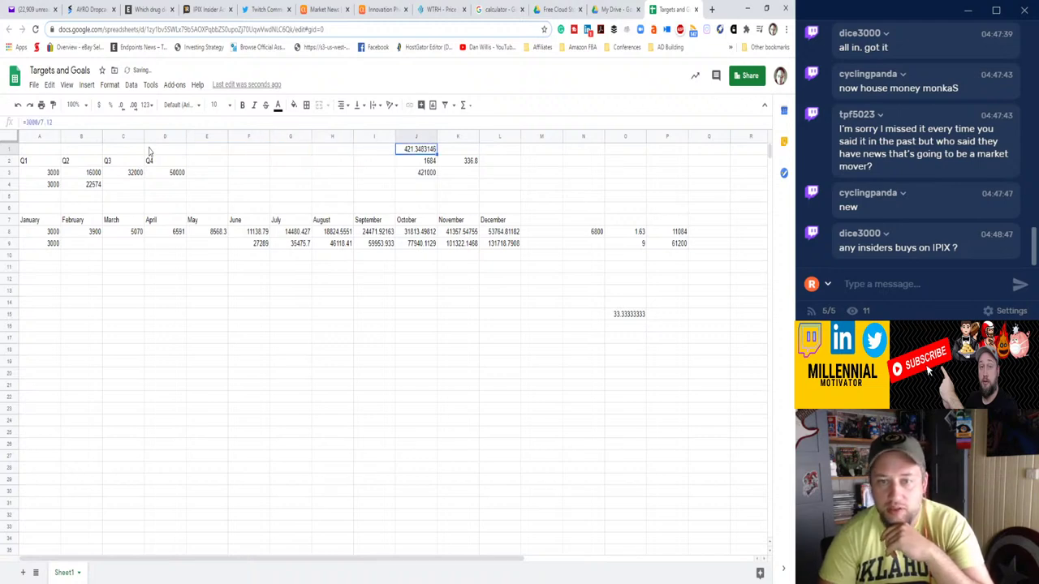
{"action": "key", "text": "shift+Right"}
{"action": "key", "text": "shift+Right"}
{"action": "key", "text": "shift+Down"}
{"action": "key", "text": "shift+Down"}
{"action": "key", "text": "Delete"}
Clear the leftover calculations beside the monthly table in the range N8:Q15.
{"action": "key", "text": "Right"}
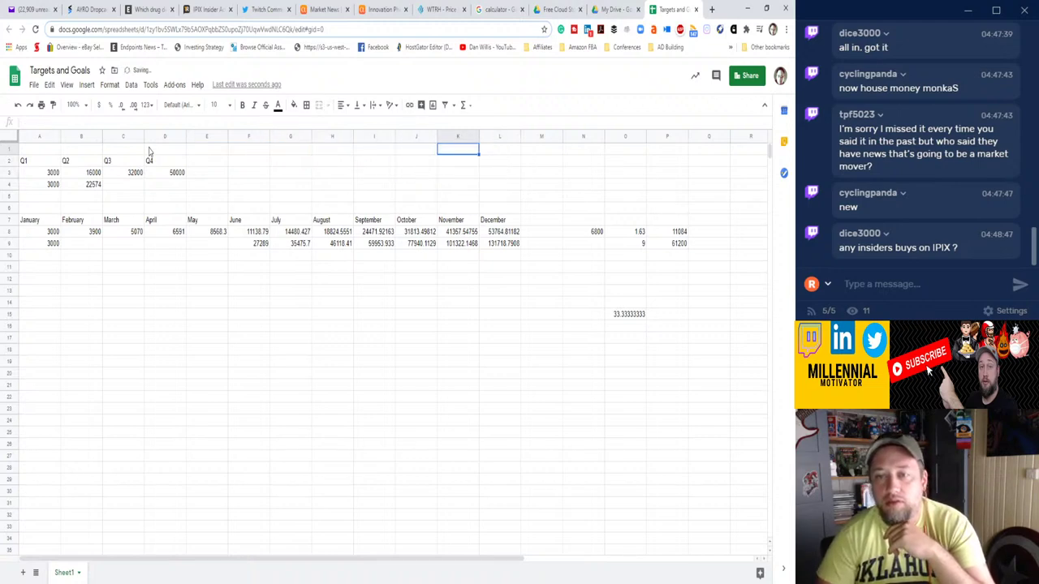
{"action": "key", "text": "Right"}
{"action": "key", "text": "Right"}
{"action": "key", "text": "Right"}
{"action": "key", "text": "Down"}
{"action": "key", "text": "Down"}
{"action": "key", "text": "Down"}
{"action": "key", "text": "Down"}
{"action": "key", "text": "Down"}
{"action": "key", "text": "Down"}
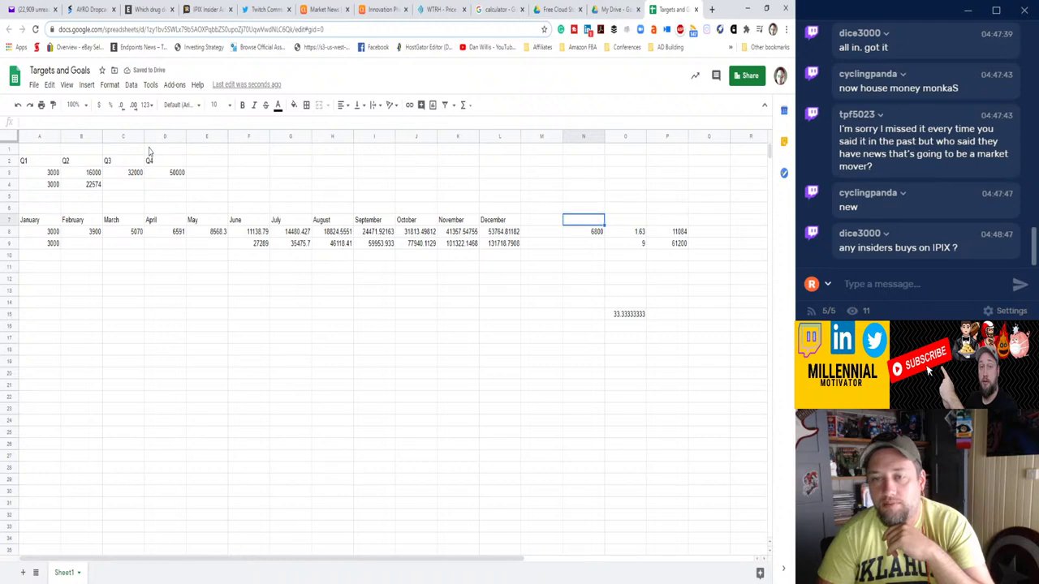
{"action": "key", "text": "Down"}
{"action": "key", "text": "shift+Right"}
{"action": "key", "text": "shift+Right"}
{"action": "key", "text": "shift+Right"}
{"action": "key", "text": "shift+Down"}
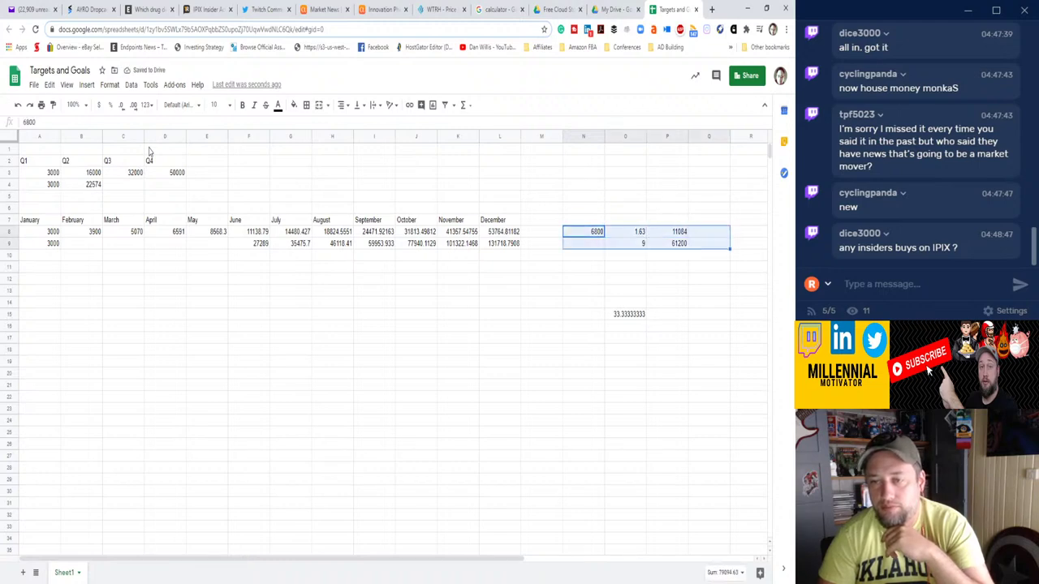
{"action": "key", "text": "shift+Down"}
{"action": "key", "text": "shift+Down"}
{"action": "key", "text": "shift+Down"}
{"action": "key", "text": "shift+Down"}
{"action": "key", "text": "shift+Down"}
{"action": "key", "text": "shift+Down"}
{"action": "key", "text": "Delete"}
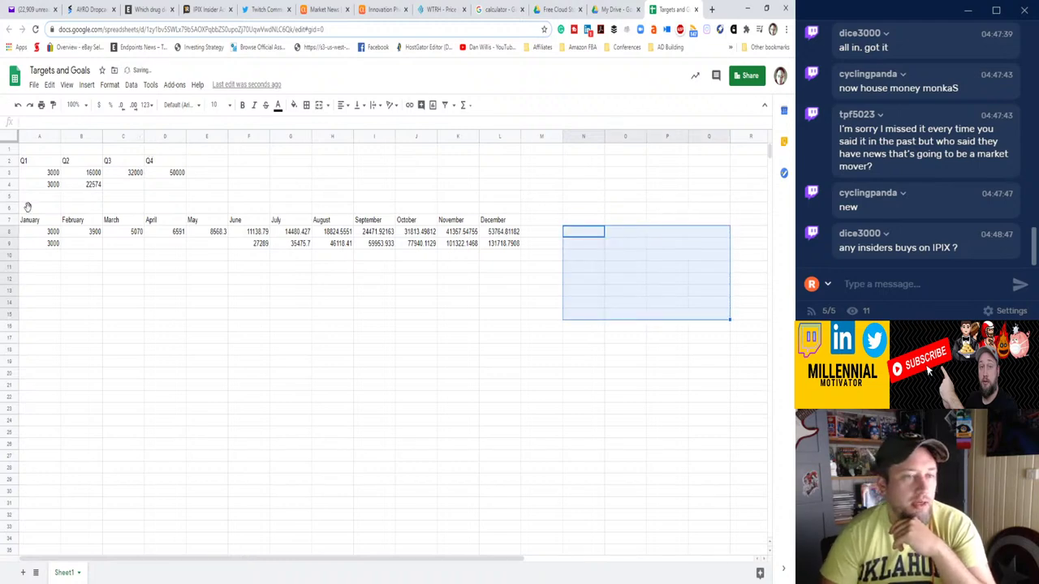
Enter the heading "Quarterly Targets" in cell A1 above the quarter labels.
{"action": "left_click", "coordinate": [40, 151]}
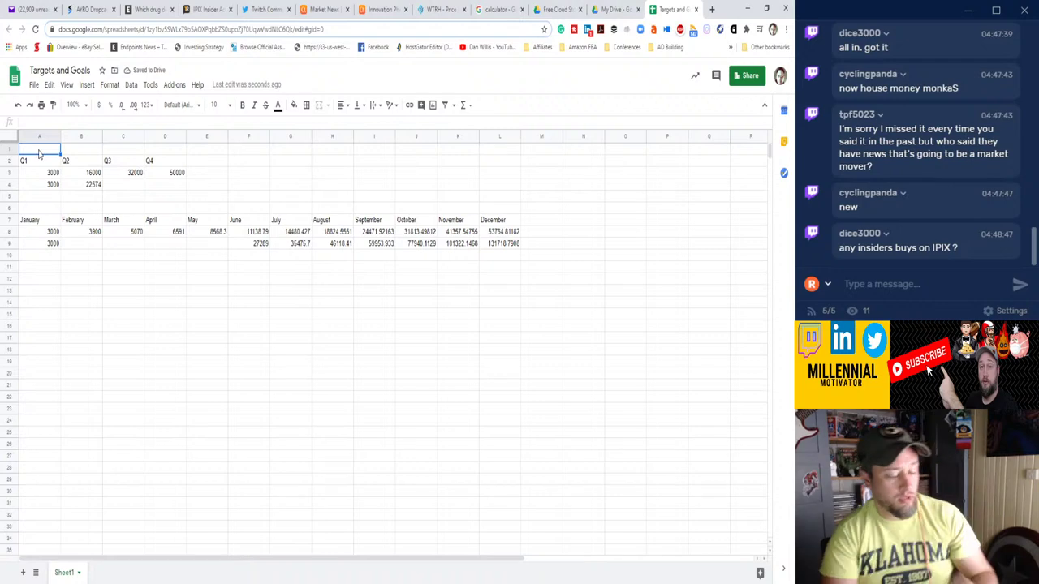
{"action": "type", "text": "Quarterly T"}
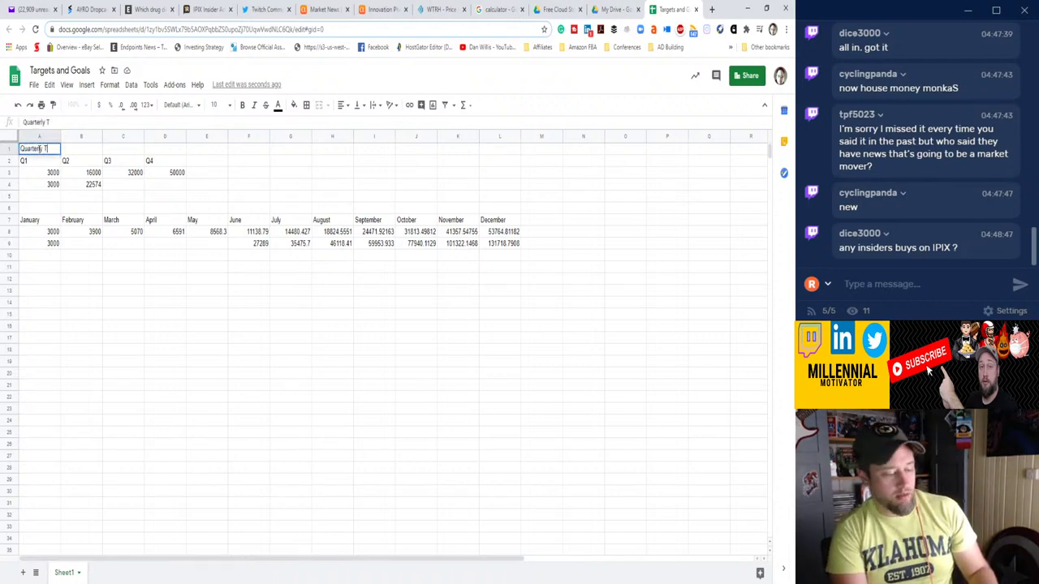
{"action": "type", "text": "argets"}
{"action": "key", "text": "Return"}
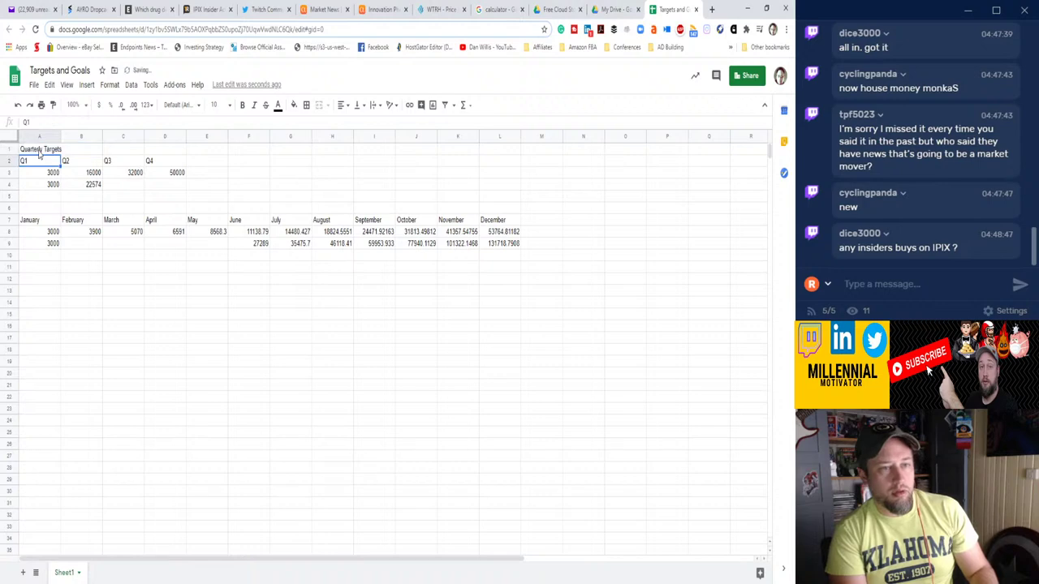
Enter the heading "Monthly Targets" in cell A6 above the month labels.
{"action": "key", "text": "Down"}
{"action": "key", "text": "Down"}
{"action": "key", "text": "Down"}
{"action": "key", "text": "Down"}
{"action": "type", "text": "Mo"}
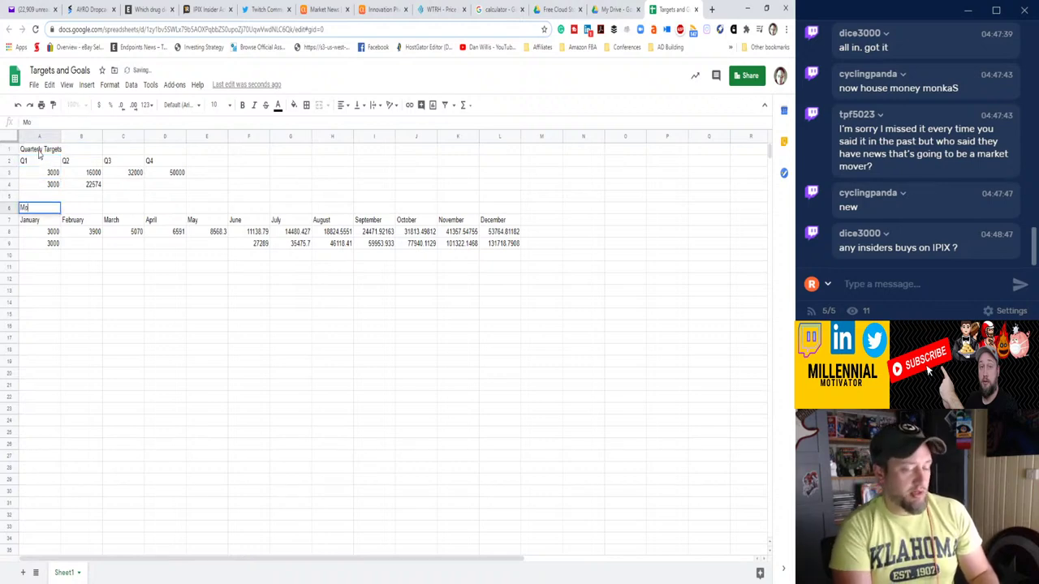
{"action": "type", "text": "nthly T"}
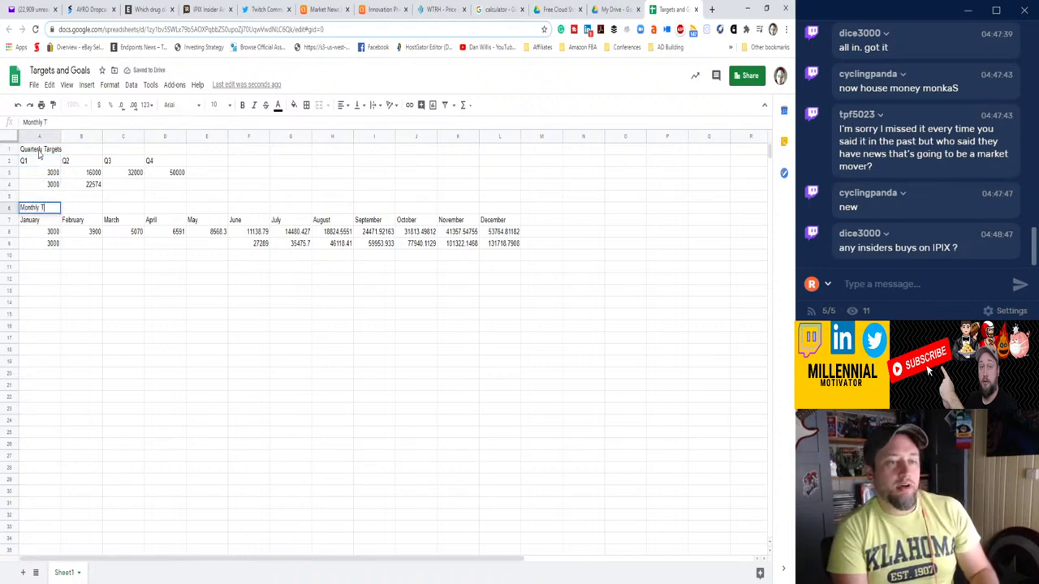
{"action": "key", "text": "Return"}
Enter the note "Goal: Grow a $3000 Portfolio to 50K in a year!" in cell G1.
{"action": "key", "text": "Down"}
{"action": "key", "text": "Down"}
{"action": "key", "text": "Down"}
{"action": "key", "text": "Down"}
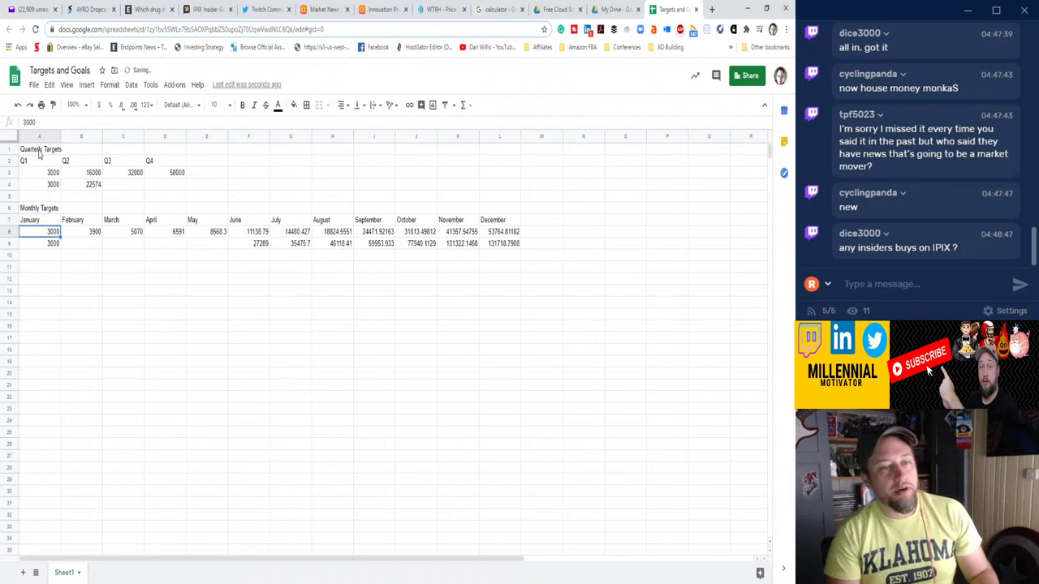
{"action": "key", "text": "Right"}
{"action": "key", "text": "Right"}
{"action": "key", "text": "Right"}
{"action": "key", "text": "Right"}
{"action": "key", "text": "Right"}
{"action": "key", "text": "Right"}
{"action": "key", "text": "Right"}
{"action": "key", "text": "Right"}
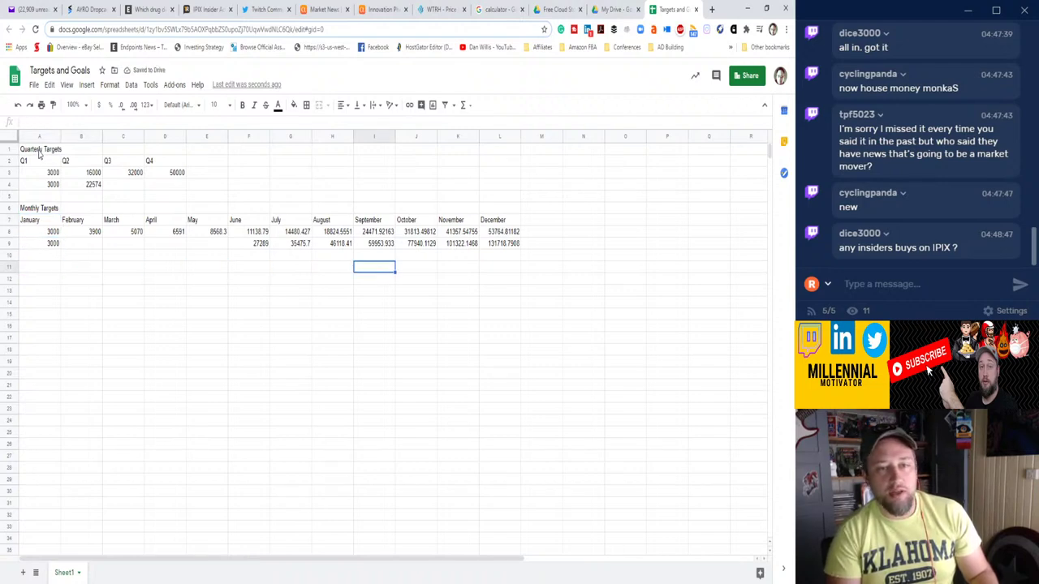
{"action": "key", "text": "Up"}
{"action": "key", "text": "Up"}
{"action": "key", "text": "Up"}
{"action": "key", "text": "Up"}
{"action": "key", "text": "Up"}
{"action": "key", "text": "Up"}
{"action": "key", "text": "Up"}
{"action": "key", "text": "Up"}
{"action": "key", "text": "Up"}
{"action": "key", "text": "Up"}
{"action": "key", "text": "Left"}
{"action": "key", "text": "Left"}
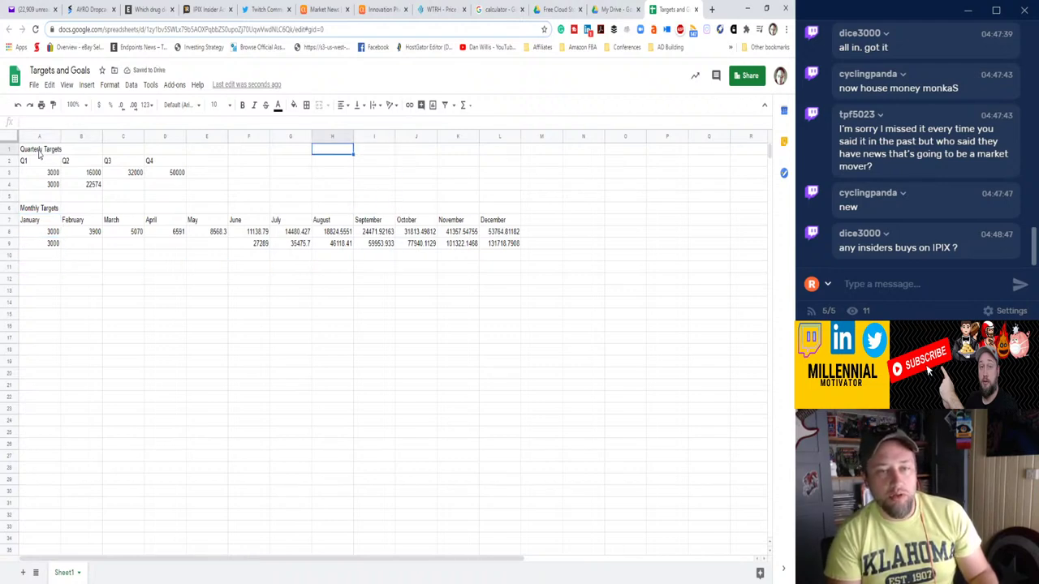
{"action": "type", "text": "Goal"}
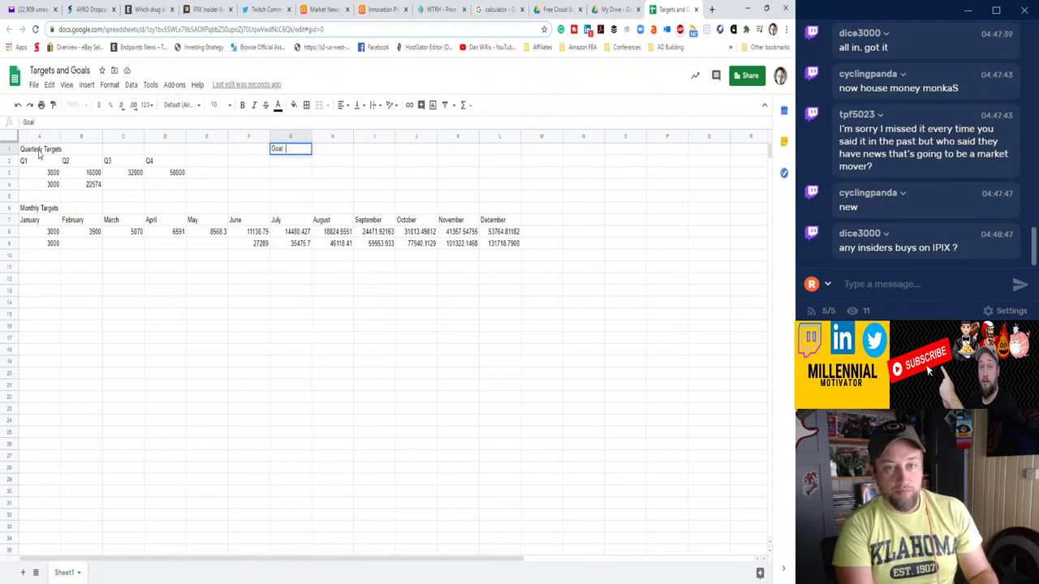
{"action": "type", "text": ": Grow a"}
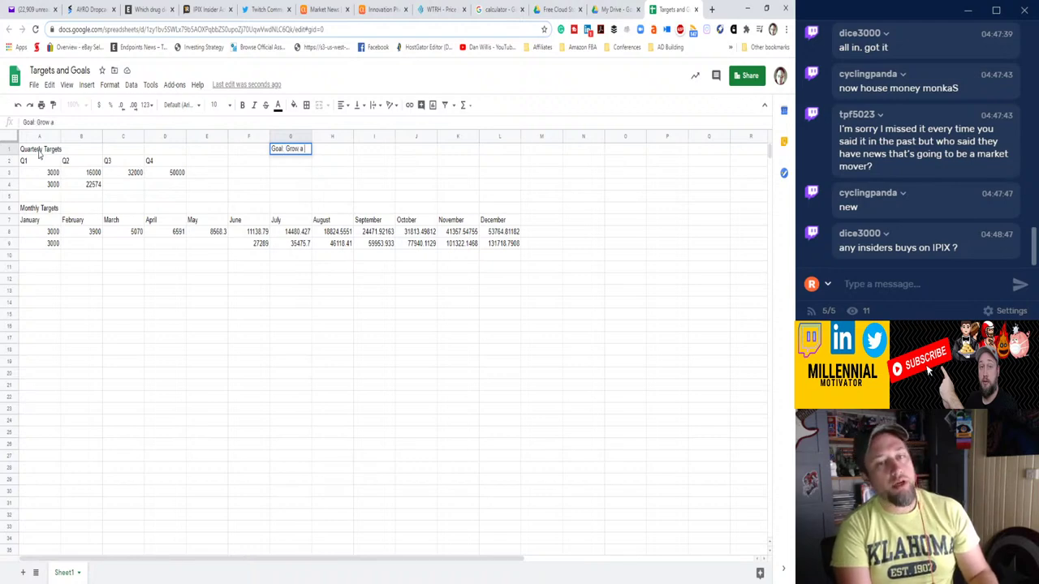
{"action": "type", "text": " $3000 Portf"}
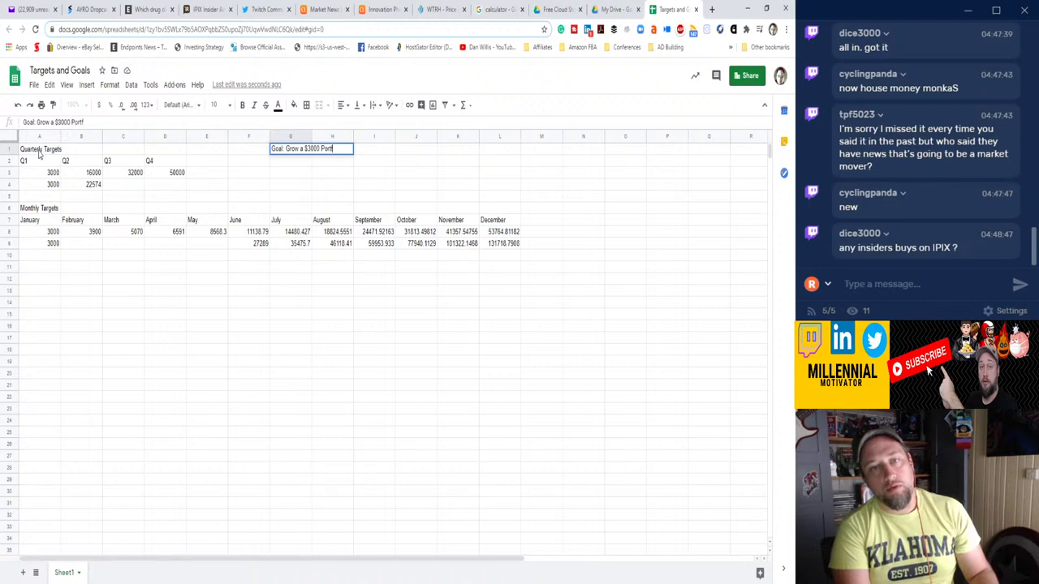
{"action": "type", "text": "olio to"}
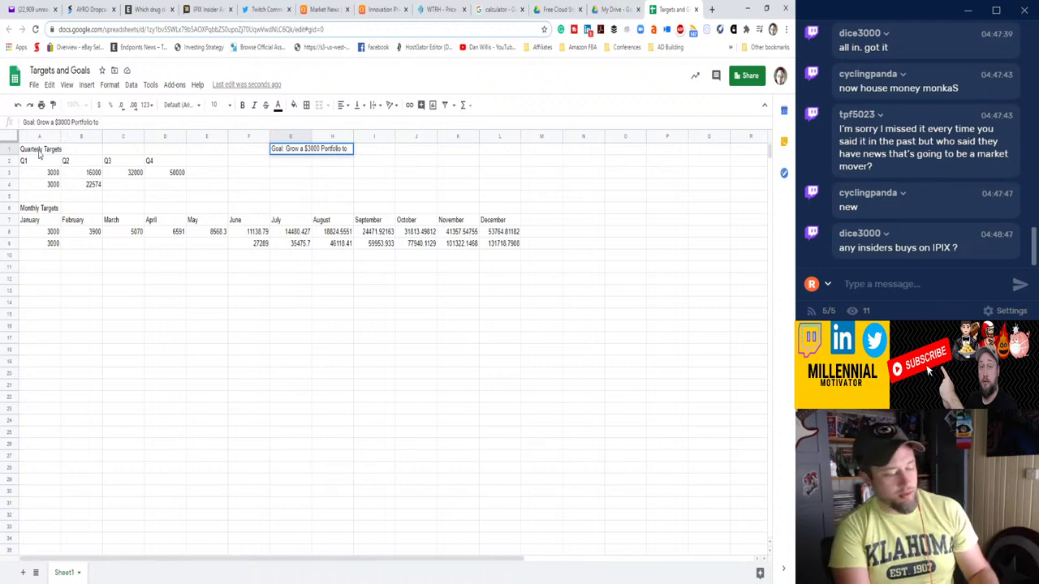
{"action": "type", "text": " 50K"}
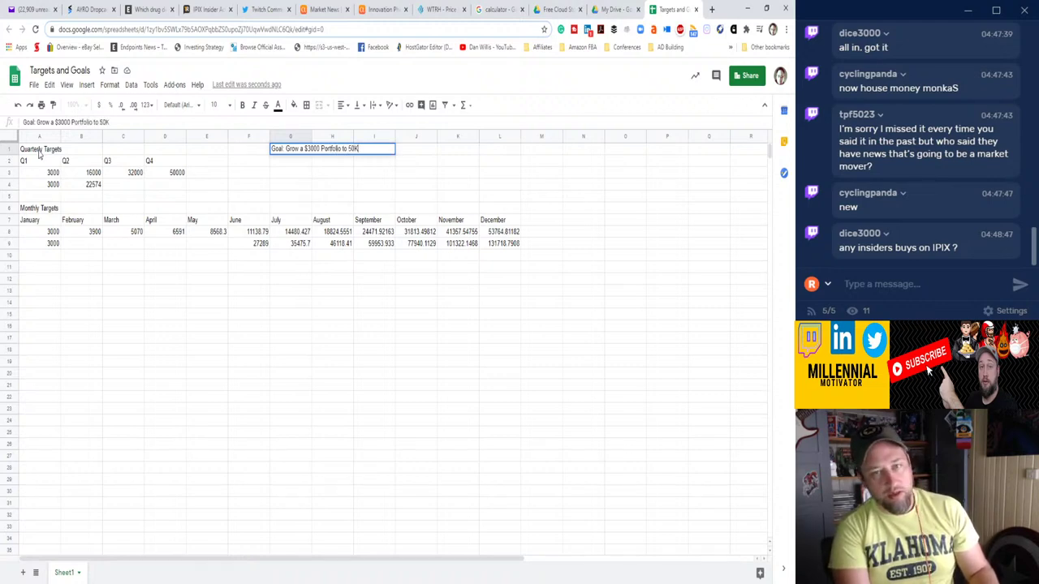
{"action": "type", "text": " in a year!"}
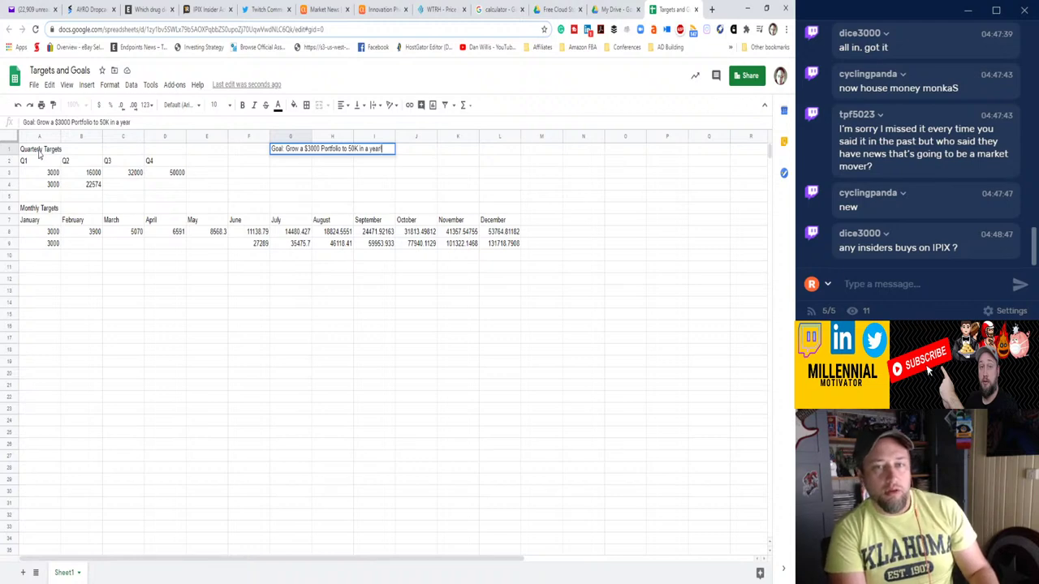
{"action": "key", "text": "Return"}
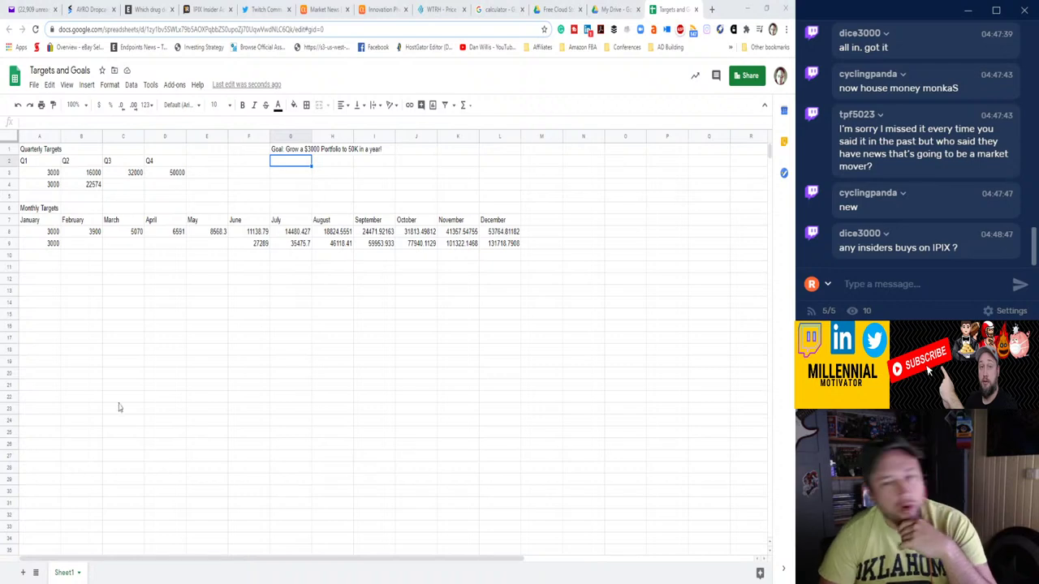
{"action": "left_click", "coordinate": [211, 424]}
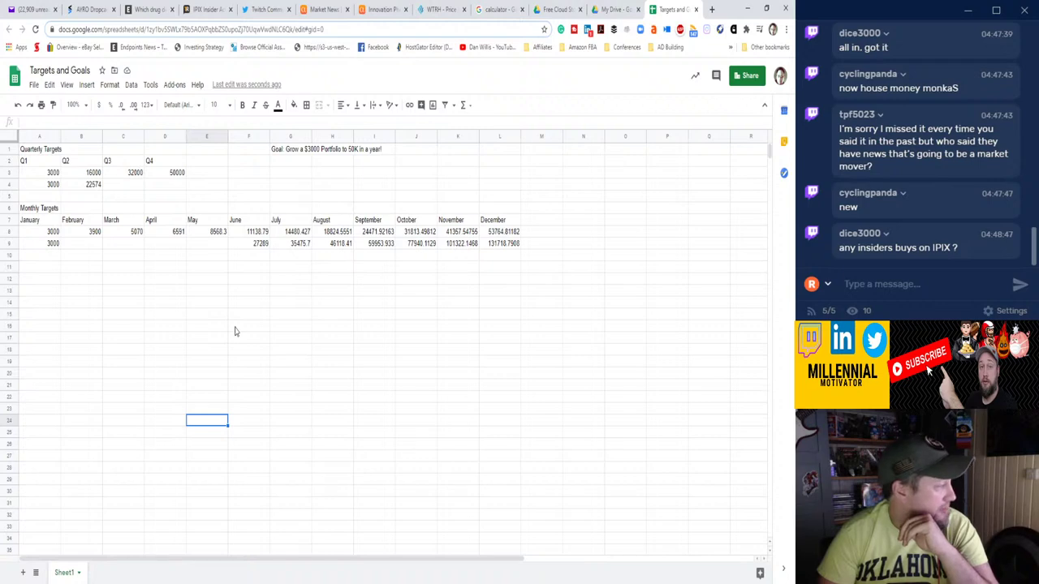
Examine the second line of monthly figures in row 9 from January through December.
{"action": "left_click", "coordinate": [52, 235]}
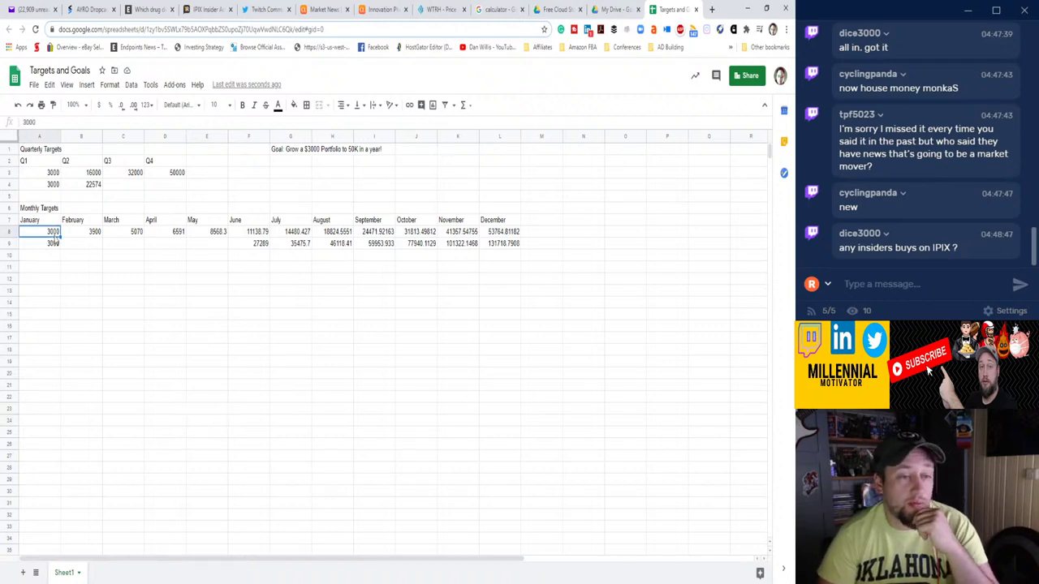
{"action": "key", "text": "Down"}
{"action": "key", "text": "Right"}
{"action": "key", "text": "Right"}
{"action": "key", "text": "Right"}
{"action": "key", "text": "Right"}
{"action": "key", "text": "Right"}
{"action": "key", "text": "Right"}
{"action": "key", "text": "Right"}
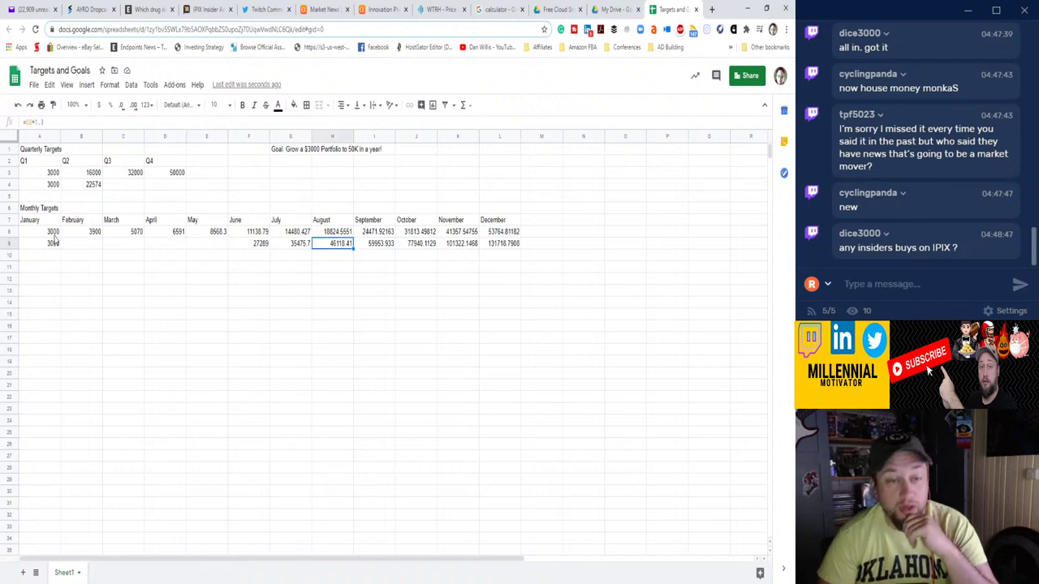
{"action": "key", "text": "Left"}
{"action": "key", "text": "Left"}
{"action": "key", "text": "Left"}
{"action": "key", "text": "Left"}
{"action": "key", "text": "Left"}
{"action": "key", "text": "Left"}
{"action": "key", "text": "Left"}
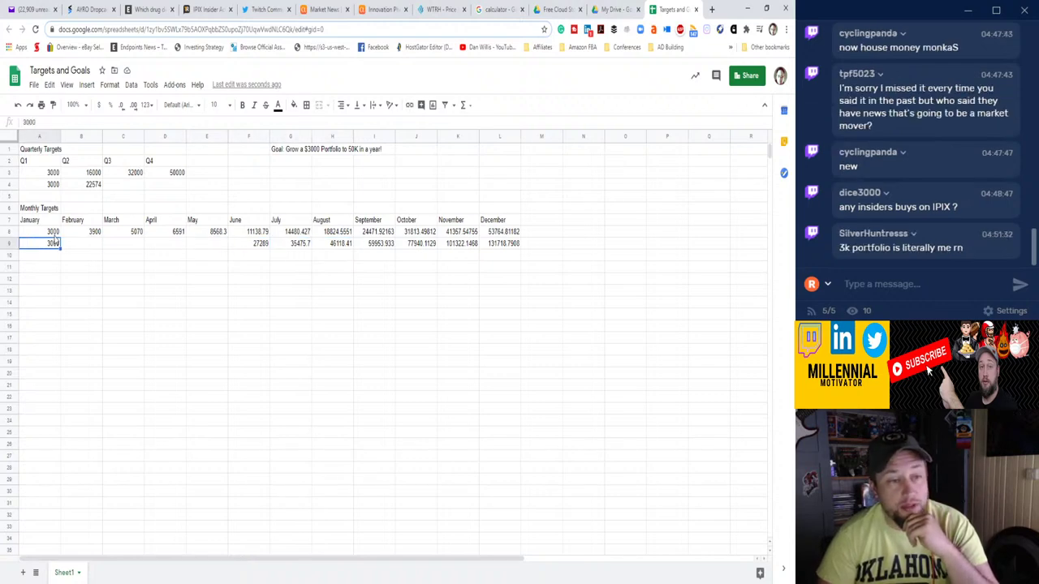
{"action": "key", "text": "Right"}
{"action": "key", "text": "Right"}
{"action": "key", "text": "Right"}
{"action": "key", "text": "Right"}
{"action": "key", "text": "Left"}
{"action": "key", "text": "Left"}
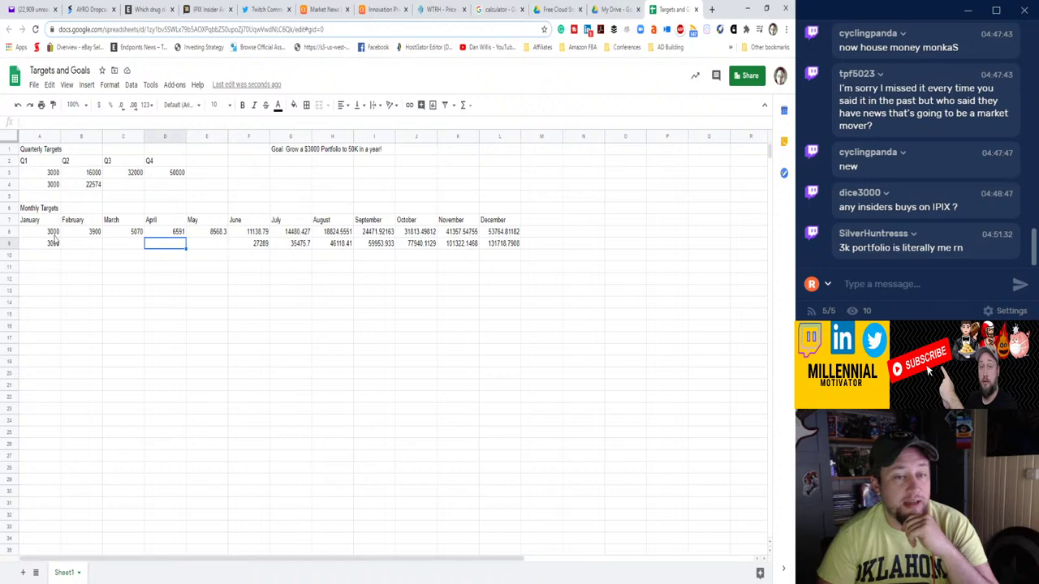
{"action": "key", "text": "Left"}
{"action": "key", "text": "Right"}
{"action": "key", "text": "Right"}
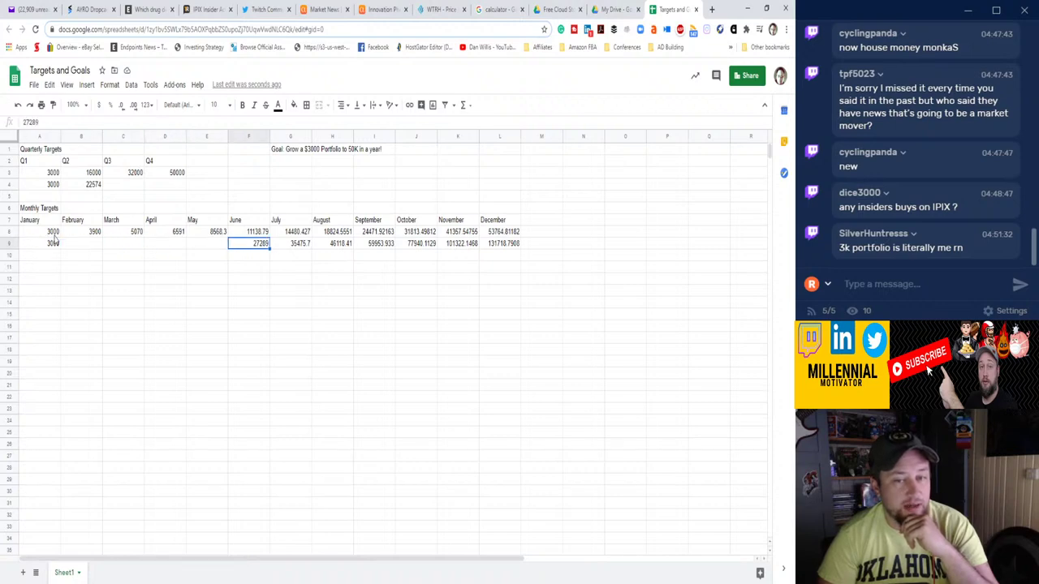
{"action": "key", "text": "Right"}
{"action": "key", "text": "Right"}
{"action": "key", "text": "Right"}
{"action": "key", "text": "Right"}
{"action": "key", "text": "Right"}
{"action": "key", "text": "Right"}
{"action": "key", "text": "Right"}
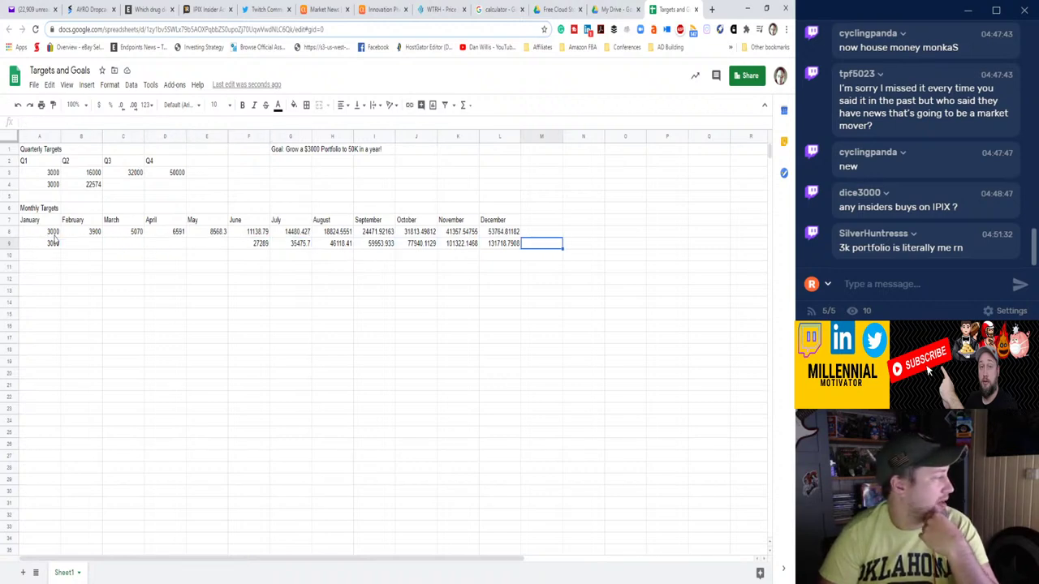
{"action": "key", "text": "Left"}
{"action": "key", "text": "Left"}
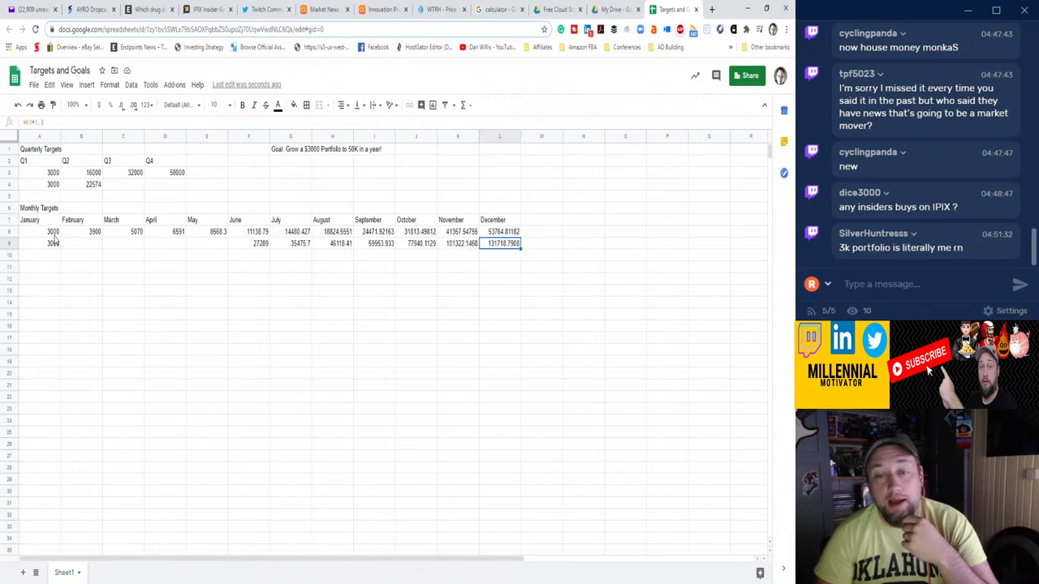
Examine the monthly target values and their growth formulas in row 8 from January through December.
{"action": "key", "text": "ctrl+Left"}
{"action": "key", "text": "ctrl+Left"}
{"action": "key", "text": "Up"}
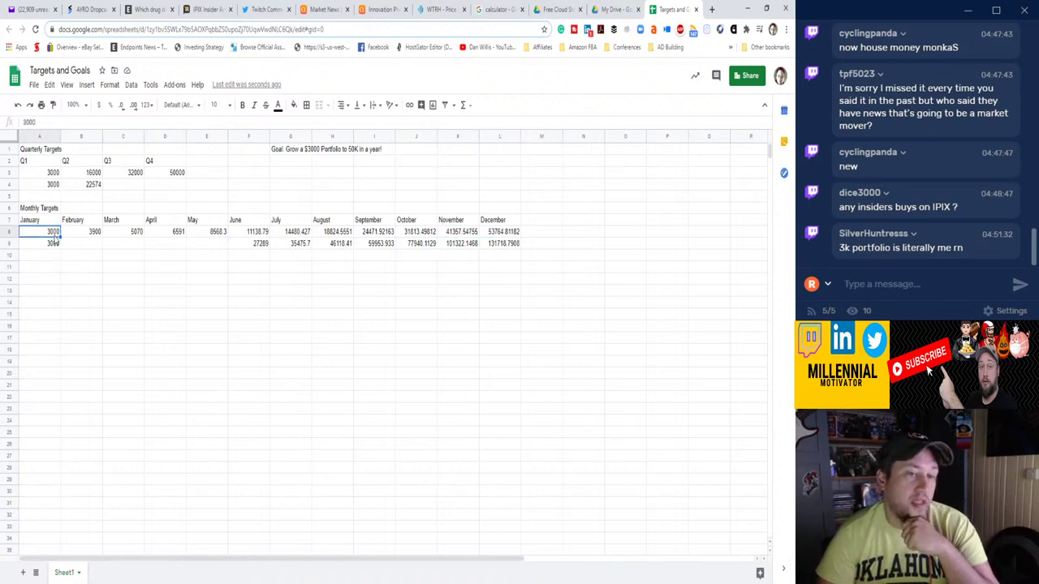
{"action": "key", "text": "Right"}
{"action": "key", "text": "Right"}
{"action": "key", "text": "Right"}
{"action": "key", "text": "Right"}
{"action": "key", "text": "Right"}
{"action": "key", "text": "Right"}
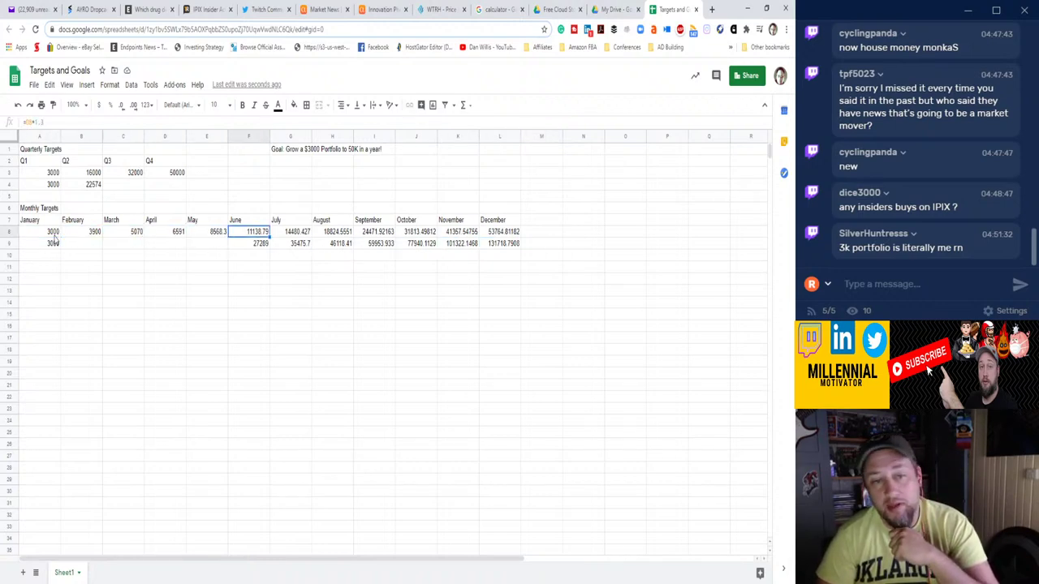
{"action": "key", "text": "Right"}
{"action": "key", "text": "Right"}
{"action": "key", "text": "Right"}
{"action": "key", "text": "Right"}
{"action": "key", "text": "Right"}
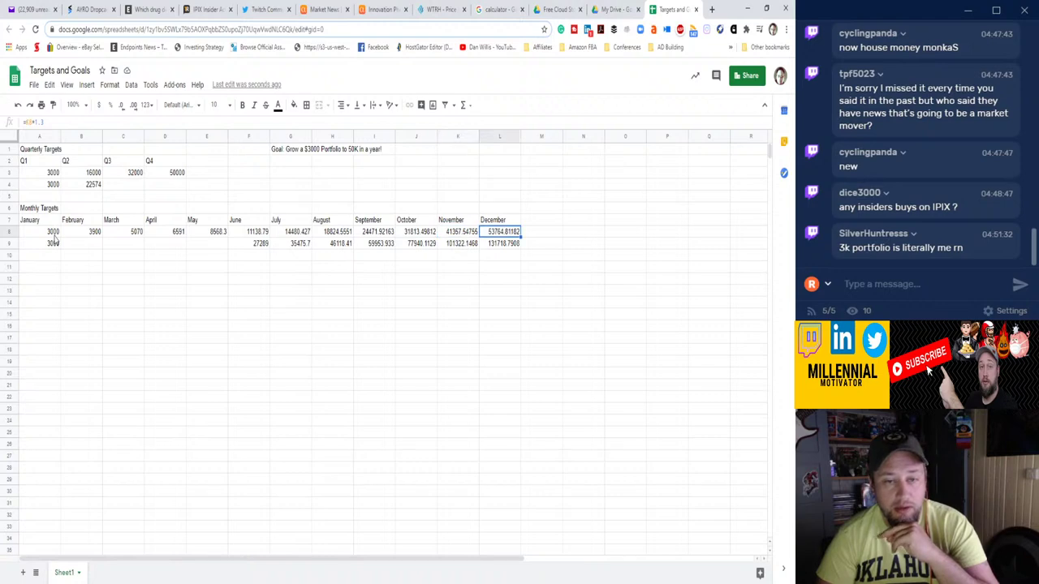
{"action": "key", "text": "Left"}
{"action": "key", "text": "Left"}
{"action": "key", "text": "Left"}
{"action": "key", "text": "Left"}
{"action": "key", "text": "Left"}
{"action": "key", "text": "Left"}
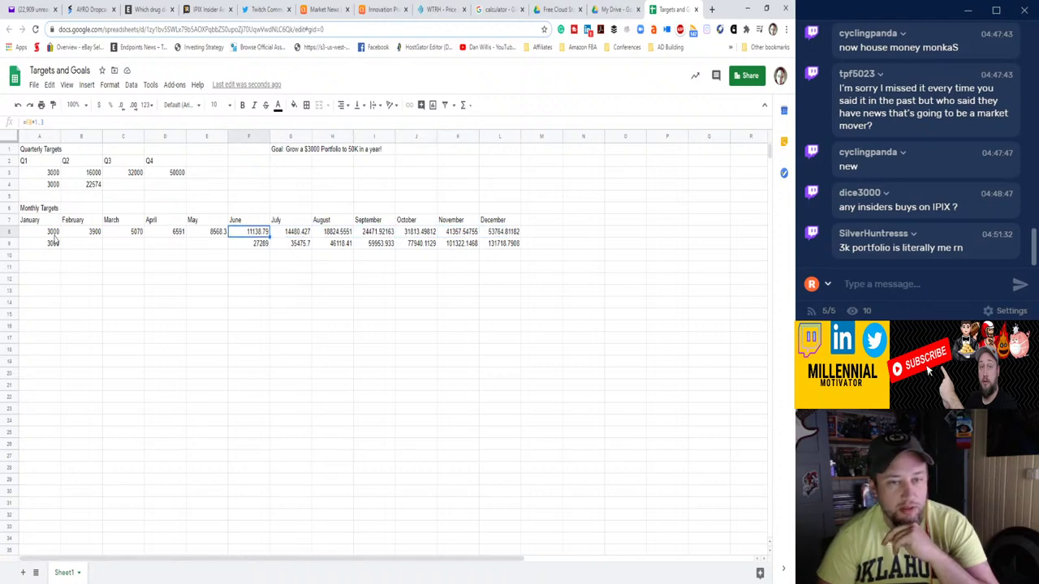
{"action": "key", "text": "Right"}
{"action": "key", "text": "Home"}
{"action": "key", "text": "Right"}
{"action": "key", "text": "Right"}
{"action": "key", "text": "Right"}
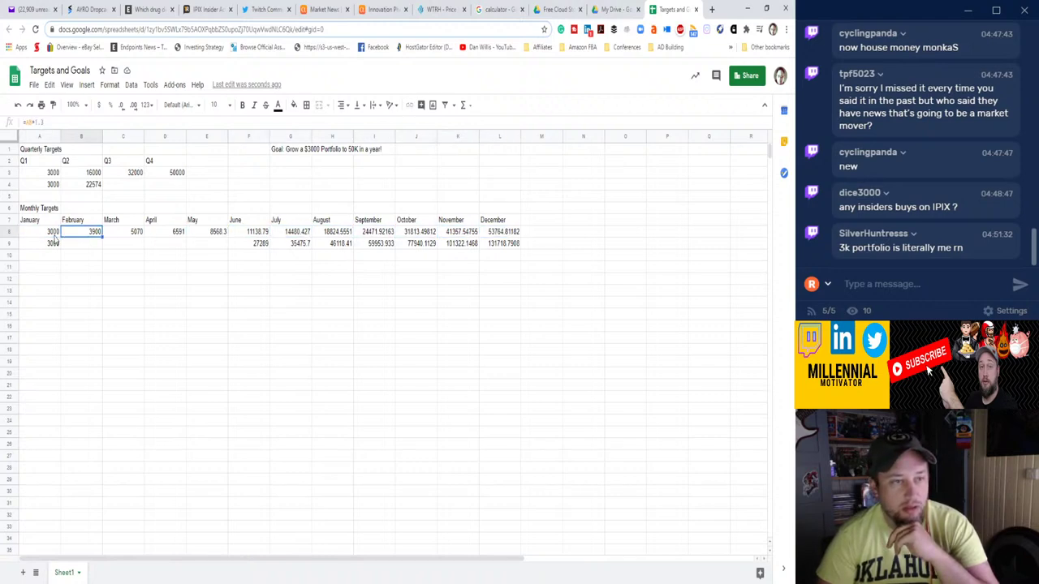
{"action": "key", "text": "Left"}
{"action": "key", "text": "Left"}
{"action": "key", "text": "Left"}
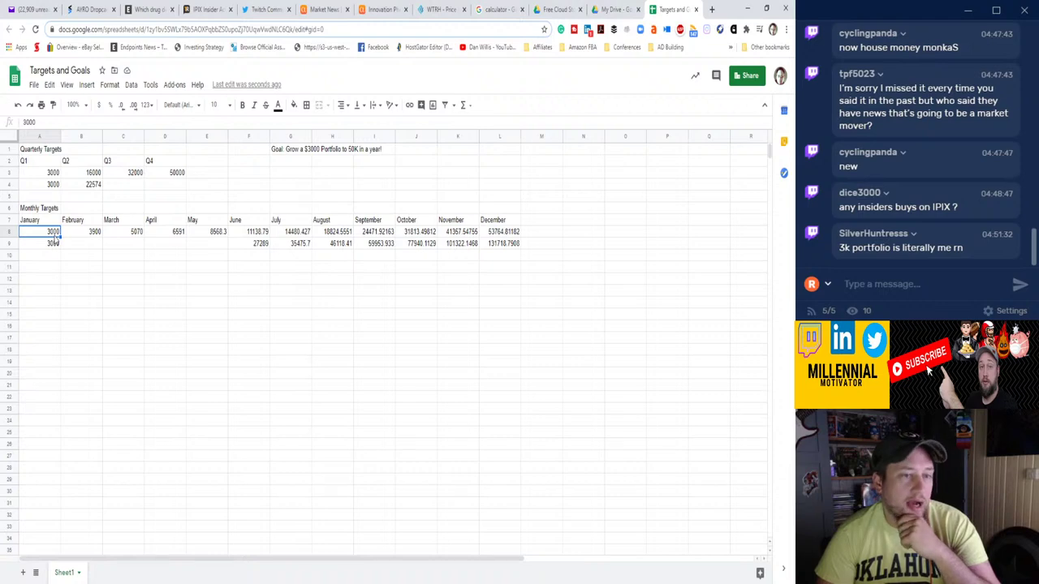
Review the row 9 figures against the monthly targets, including the months left blank between January and June.
{"action": "key", "text": "Down"}
{"action": "key", "text": "Right"}
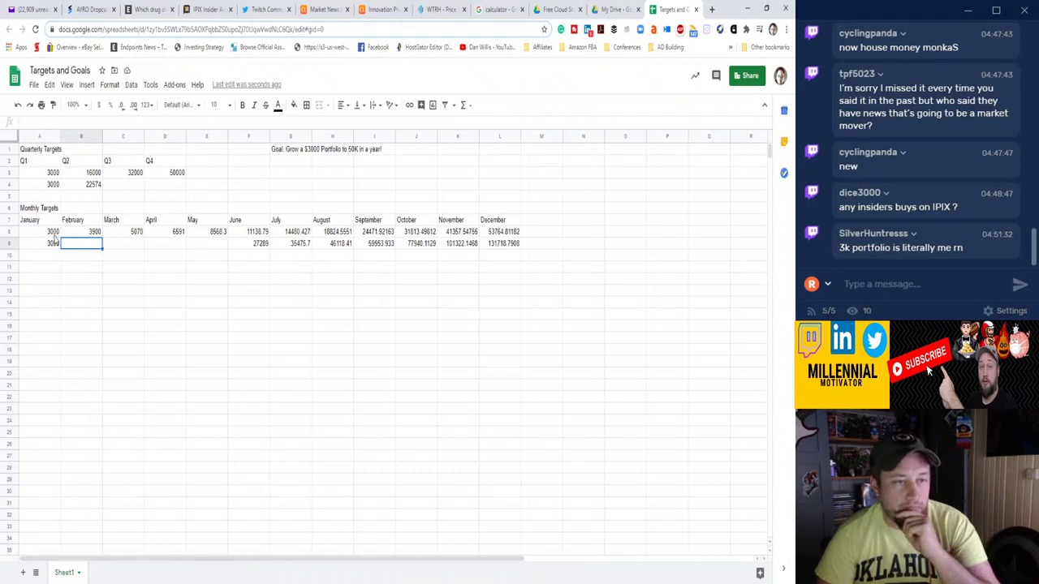
{"action": "key", "text": "Right"}
{"action": "key", "text": "Right"}
{"action": "key", "text": "Right"}
{"action": "key", "text": "Right"}
{"action": "key", "text": "Right"}
{"action": "key", "text": "Right"}
{"action": "key", "text": "Left"}
{"action": "key", "text": "Left"}
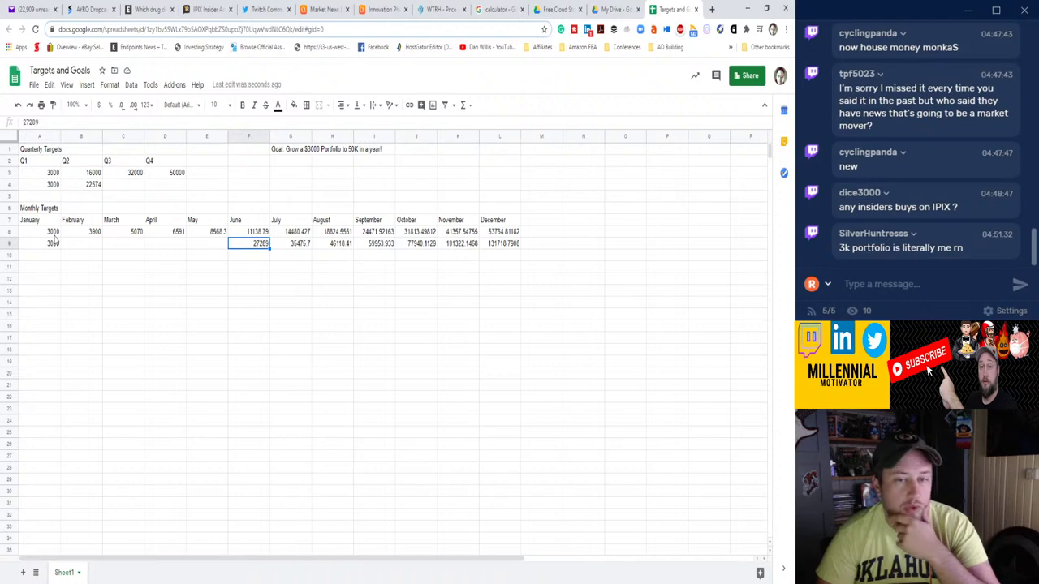
{"action": "key", "text": "Right"}
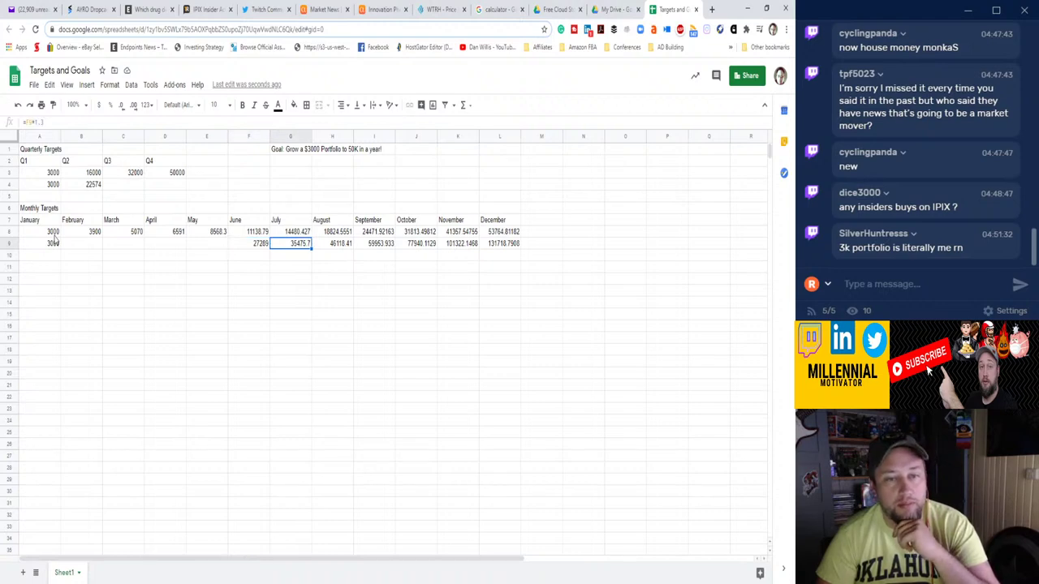
{"action": "key", "text": "Right"}
{"action": "key", "text": "Right"}
{"action": "key", "text": "Right"}
{"action": "key", "text": "Right"}
{"action": "key", "text": "Right"}
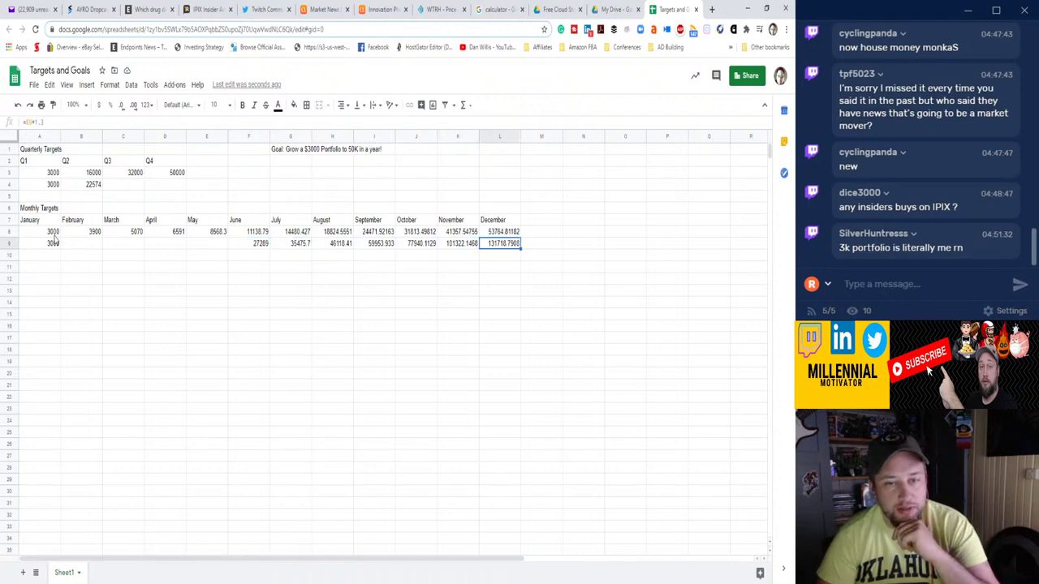
{"action": "key", "text": "Left"}
{"action": "left_click", "coordinate": [54, 240]}
{"action": "key", "text": "Right"}
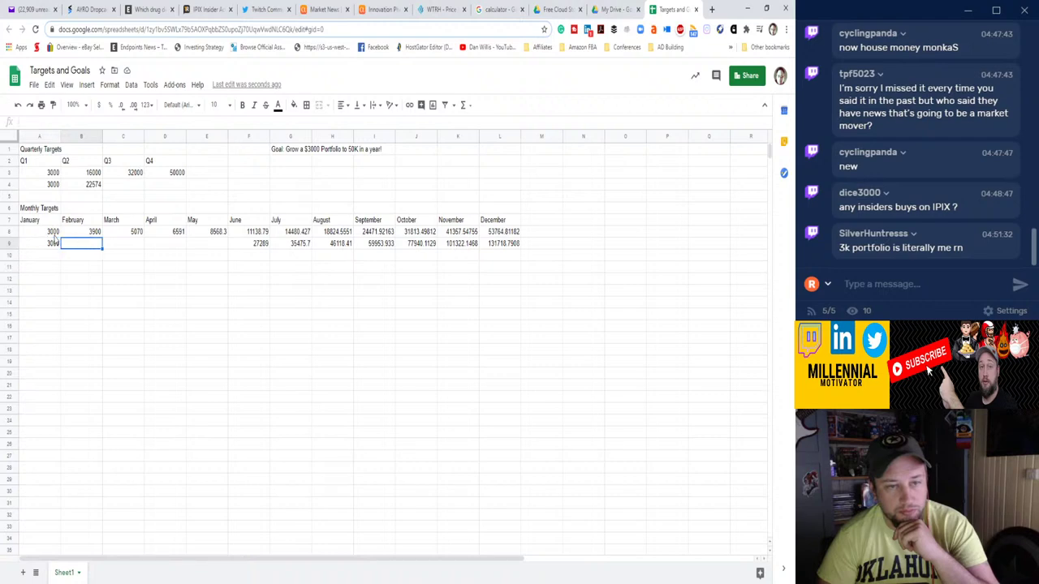
{"action": "key", "text": "Right"}
{"action": "key", "text": "Right"}
{"action": "key", "text": "Right"}
{"action": "key", "text": "Left"}
{"action": "key", "text": "Left"}
{"action": "key", "text": "Left"}
{"action": "key", "text": "Left"}
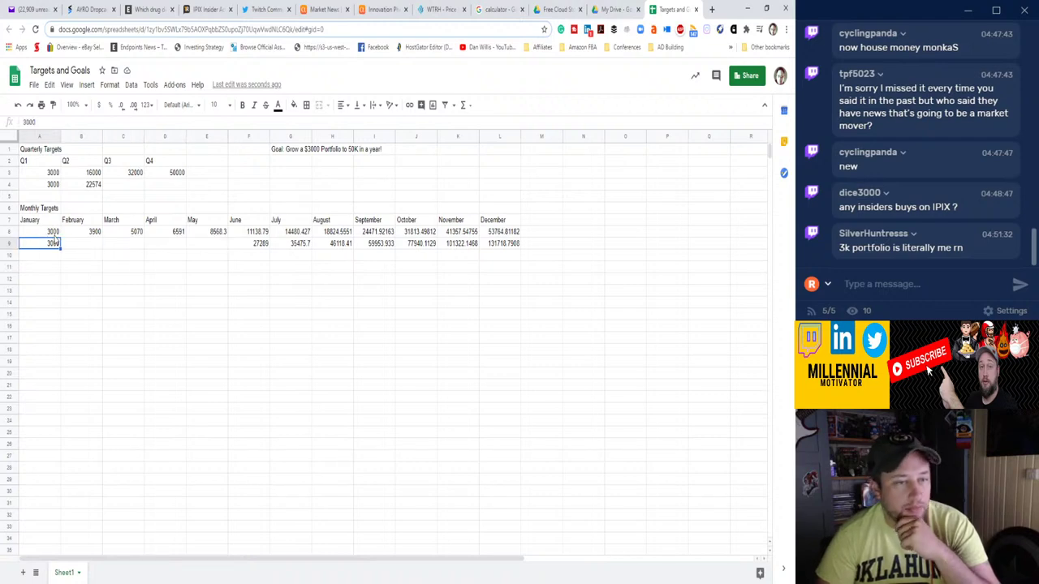
Go through the row 8 monthly targets again from January up to the December target.
{"action": "key", "text": "Up"}
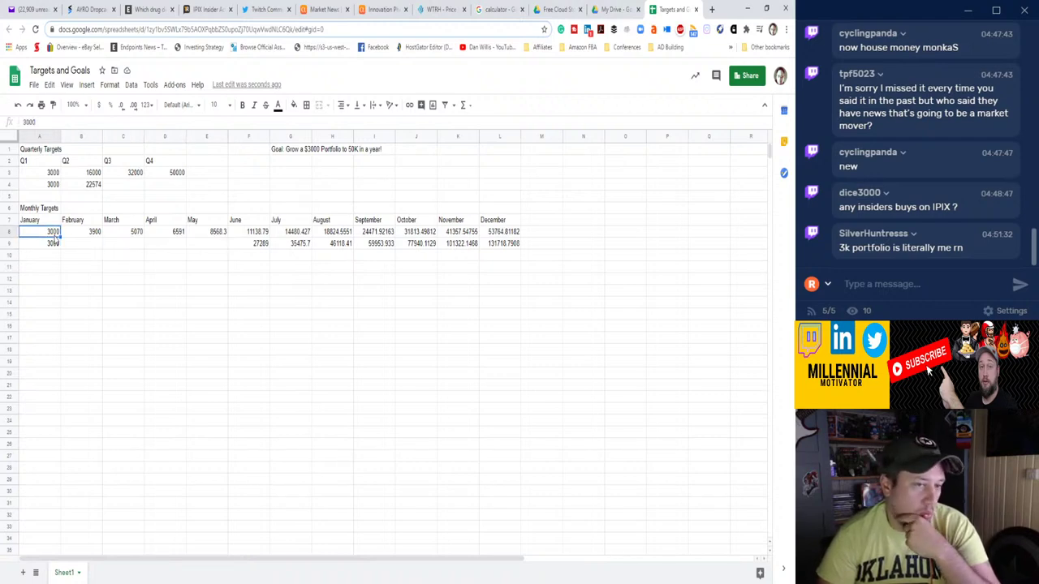
{"action": "key", "text": "Right"}
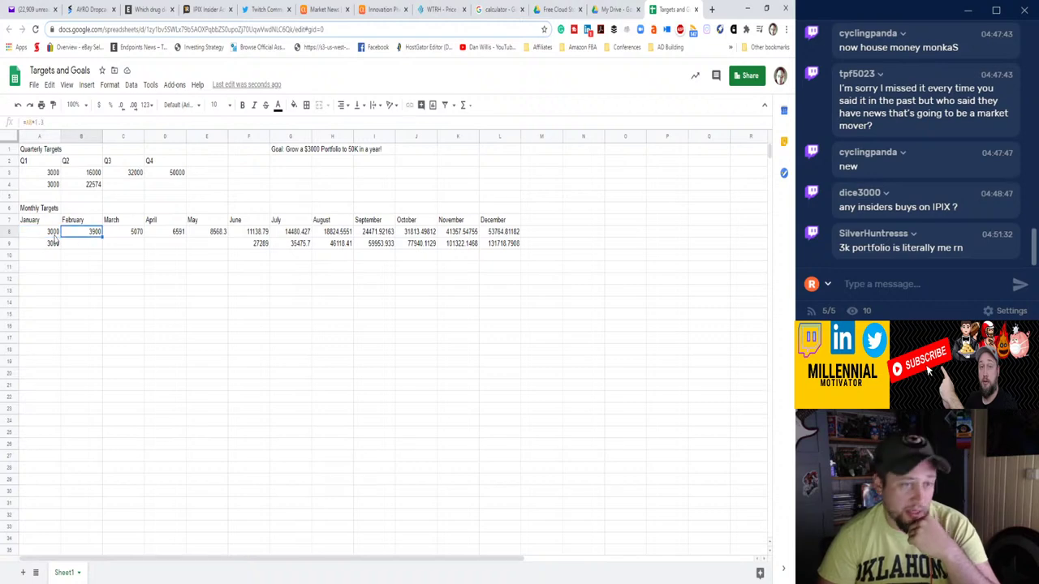
{"action": "key", "text": "Right"}
{"action": "key", "text": "Right"}
{"action": "key", "text": "Right"}
{"action": "key", "text": "Right"}
{"action": "key", "text": "Right"}
{"action": "key", "text": "Right"}
{"action": "key", "text": "Right"}
{"action": "key", "text": "Right"}
{"action": "key", "text": "Right"}
{"action": "key", "text": "Right"}
{"action": "key", "text": "Right"}
{"action": "key", "text": "Right"}
{"action": "key", "text": "Left"}
{"action": "key", "text": "Left"}
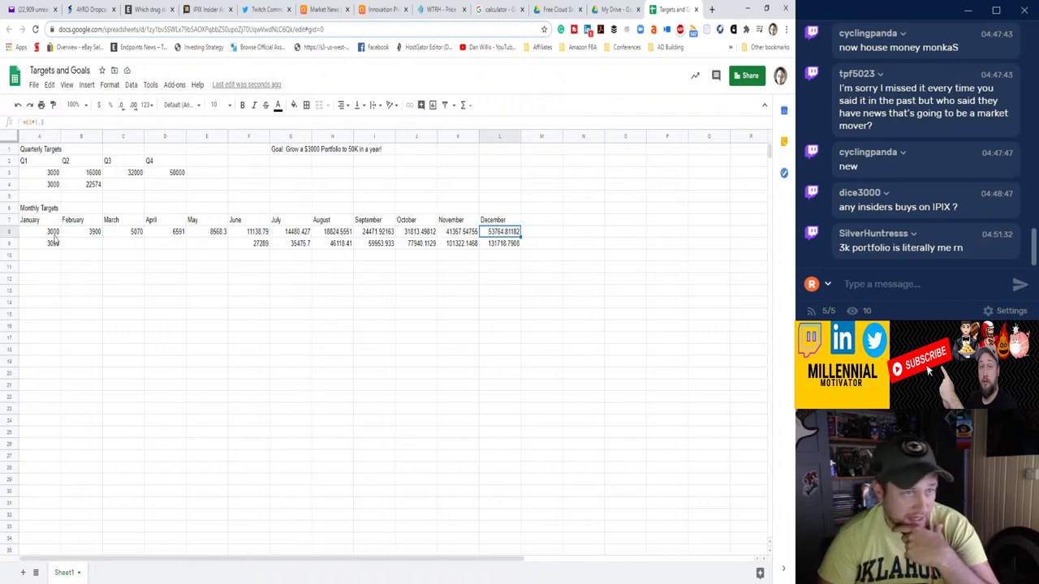
Trace the row 8 monthly targets back to January and forward again through December.
{"action": "key", "text": "Left"}
{"action": "key", "text": "Left"}
{"action": "key", "text": "Left"}
{"action": "key", "text": "Left"}
{"action": "key", "text": "Left"}
{"action": "key", "text": "Left"}
{"action": "key", "text": "Left"}
{"action": "key", "text": "Left"}
{"action": "key", "text": "Left"}
{"action": "key", "text": "Left"}
{"action": "key", "text": "Left"}
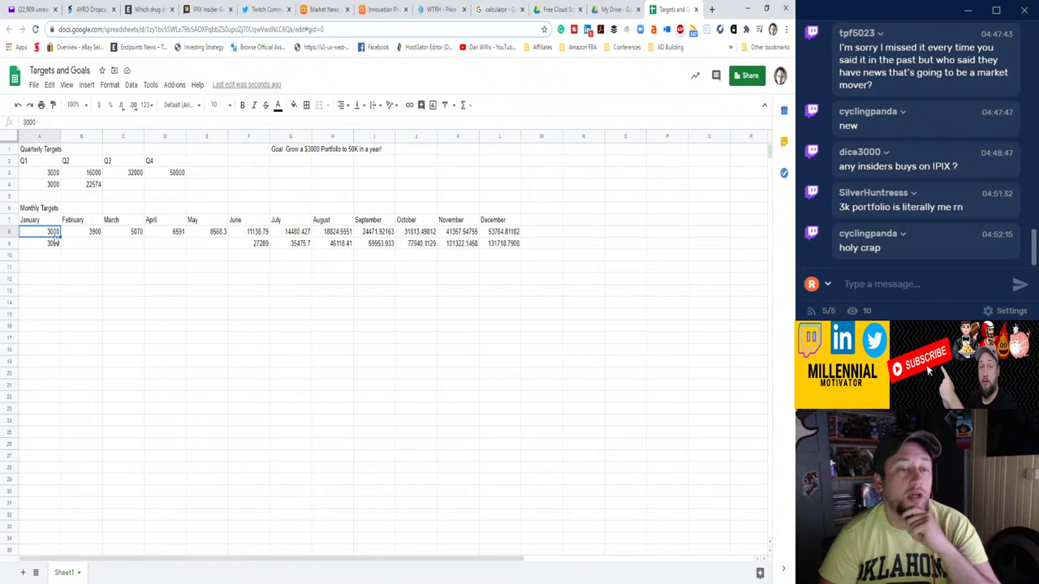
{"action": "key", "text": "Right"}
{"action": "key", "text": "Right"}
{"action": "key", "text": "Right"}
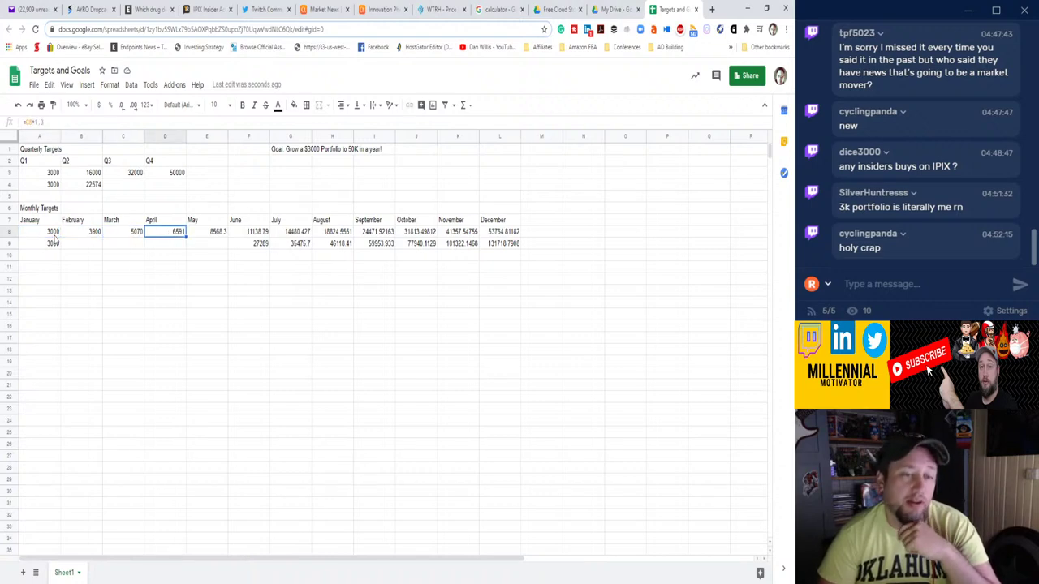
{"action": "key", "text": "Right"}
{"action": "key", "text": "Right"}
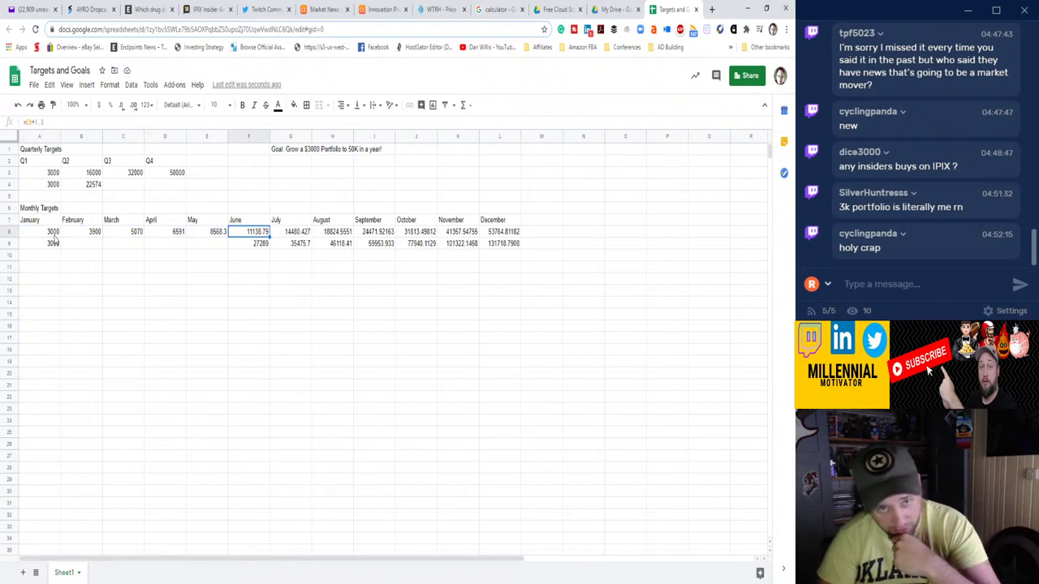
{"action": "key", "text": "Right"}
{"action": "key", "text": "Right"}
{"action": "key", "text": "Right"}
{"action": "key", "text": "Right"}
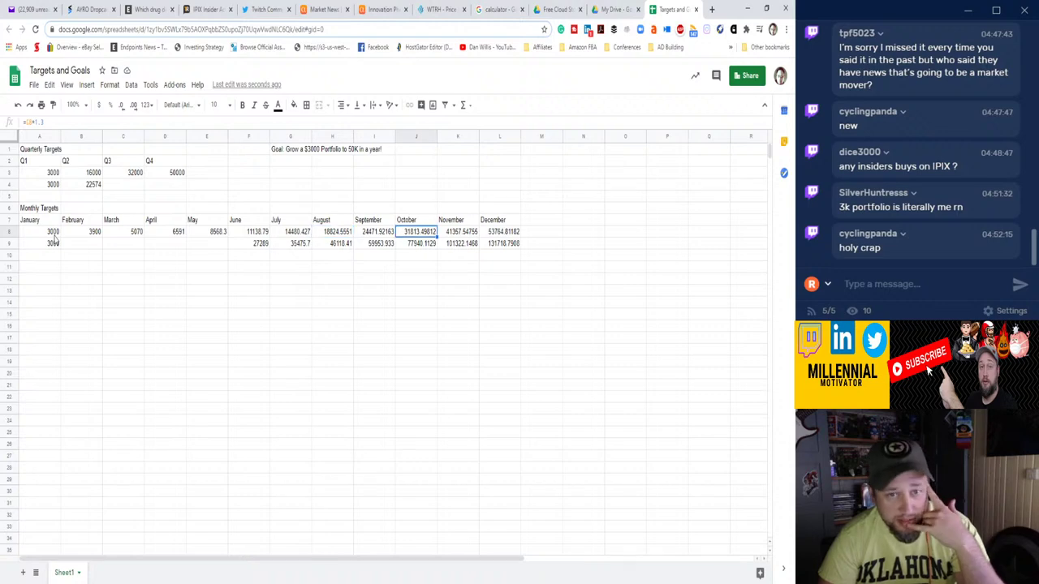
{"action": "key", "text": "Right"}
{"action": "key", "text": "Right"}
Compare the June target in row 8 with the June figure directly below it in row 9.
{"action": "key", "text": "Left"}
{"action": "key", "text": "Left"}
{"action": "key", "text": "Left"}
{"action": "key", "text": "Left"}
{"action": "key", "text": "Left"}
{"action": "key", "text": "Left"}
{"action": "key", "text": "Left"}
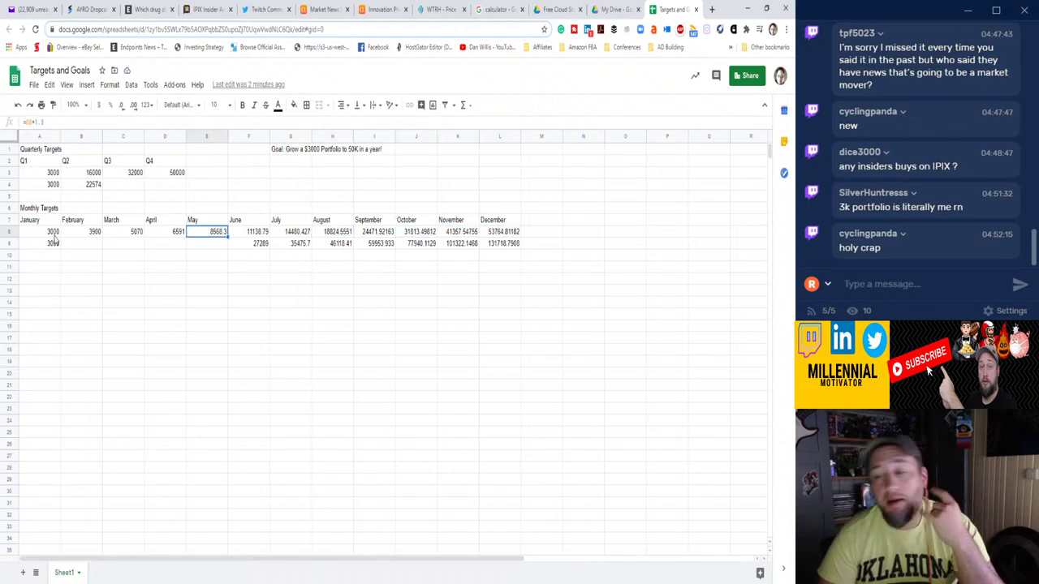
{"action": "key", "text": "Right"}
{"action": "key", "text": "Down"}
{"action": "key", "text": "Down"}
{"action": "key", "text": "Up"}
{"action": "key", "text": "Right"}
{"action": "key", "text": "Left"}
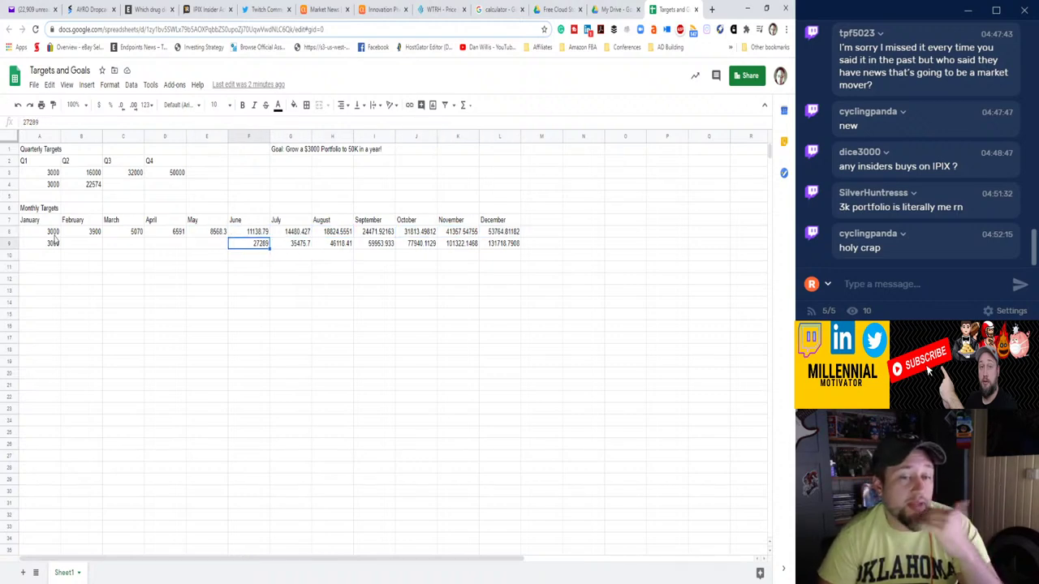
{"action": "key", "text": "Right"}
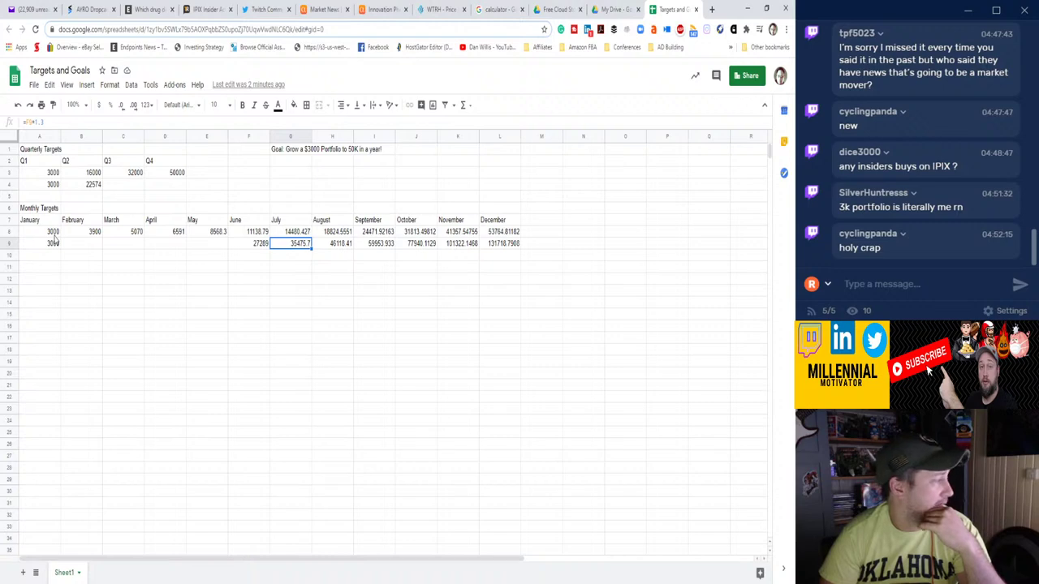
{"action": "key", "text": "Left"}
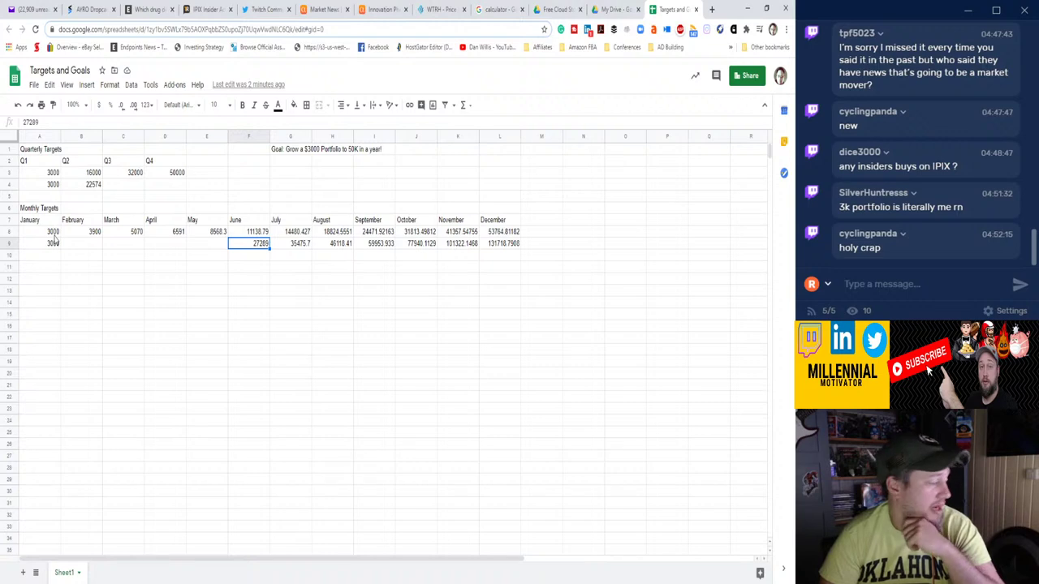
{"action": "key", "text": "Up"}
{"action": "key", "text": "Down"}
{"action": "key", "text": "Up"}
{"action": "key", "text": "Down"}
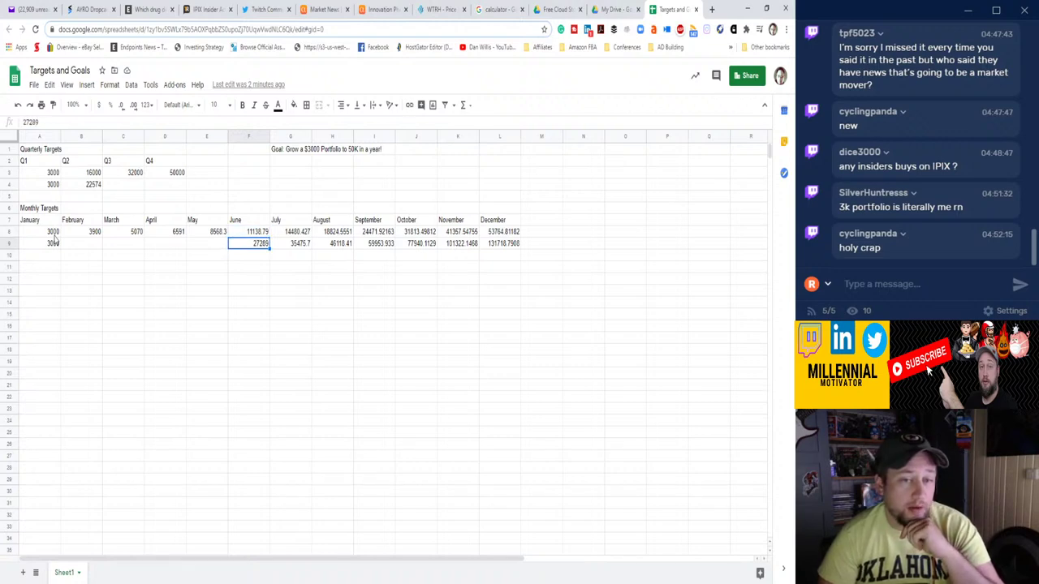
{"action": "key", "text": "Up"}
{"action": "key", "text": "Down"}
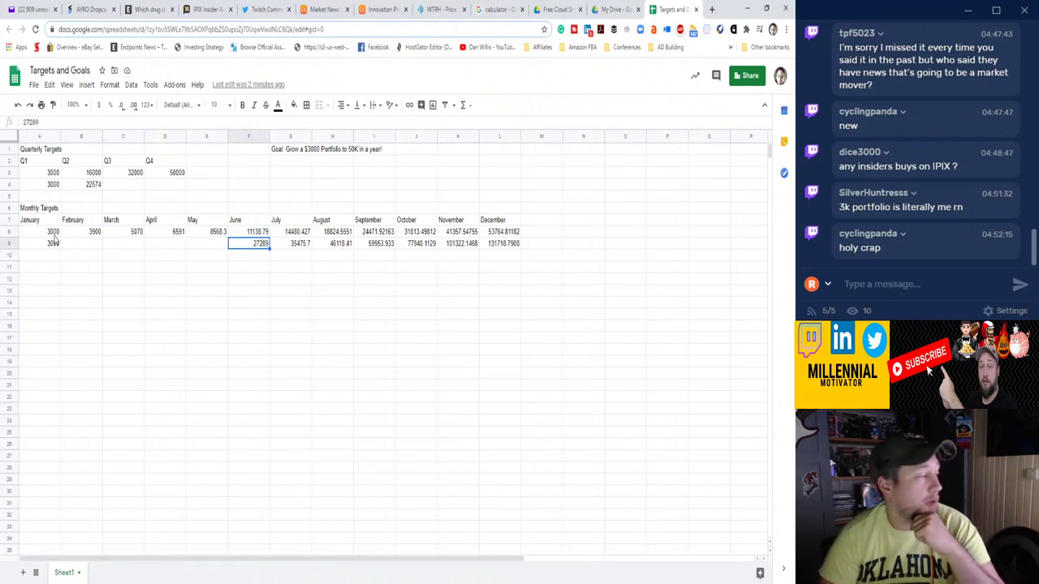
Go through the second-half targets in row 8 from July to December and return to June.
{"action": "key", "text": "Up"}
{"action": "key", "text": "Right"}
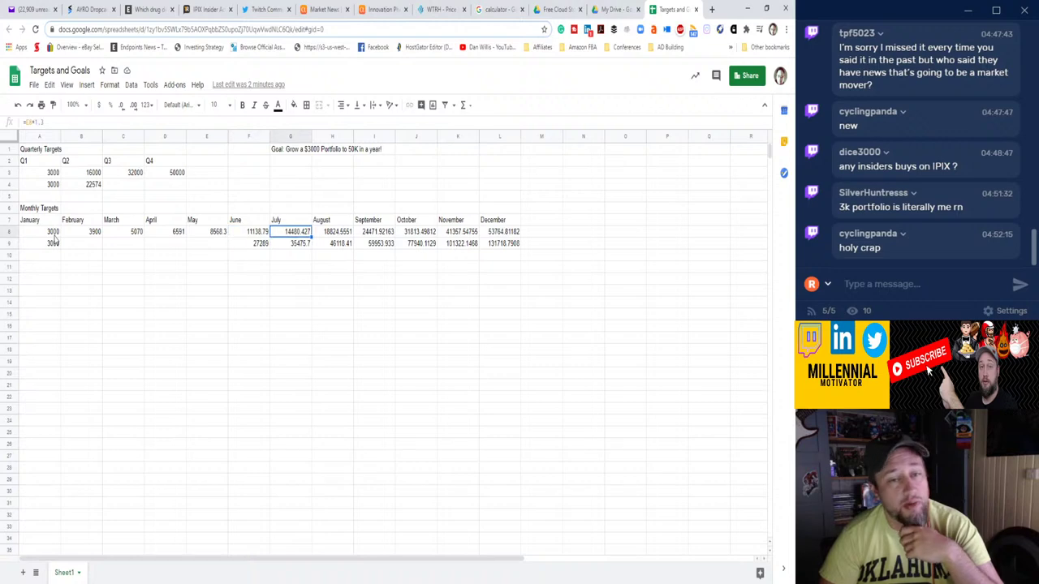
{"action": "key", "text": "Right"}
{"action": "key", "text": "Right"}
{"action": "key", "text": "Right"}
{"action": "key", "text": "Right"}
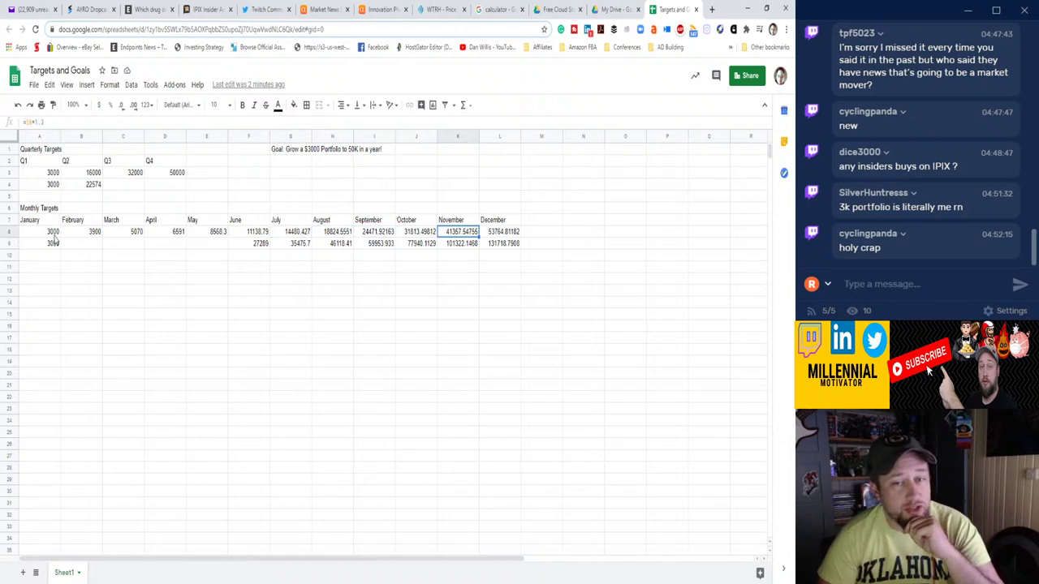
{"action": "key", "text": "Right"}
{"action": "key", "text": "Left"}
{"action": "key", "text": "Left"}
{"action": "key", "text": "Left"}
{"action": "key", "text": "Left"}
{"action": "key", "text": "Left"}
{"action": "key", "text": "Left"}
Go through the row 9 figures from June to December and back to June.
{"action": "key", "text": "Down"}
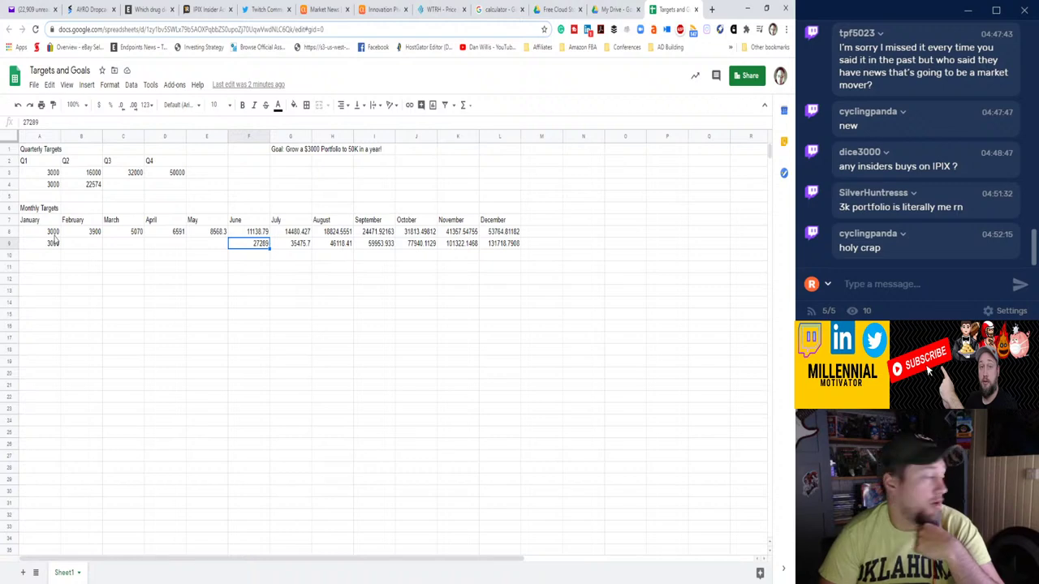
{"action": "key", "text": "Right"}
{"action": "key", "text": "Right"}
{"action": "key", "text": "Right"}
{"action": "key", "text": "Right"}
{"action": "key", "text": "Right"}
{"action": "key", "text": "Right"}
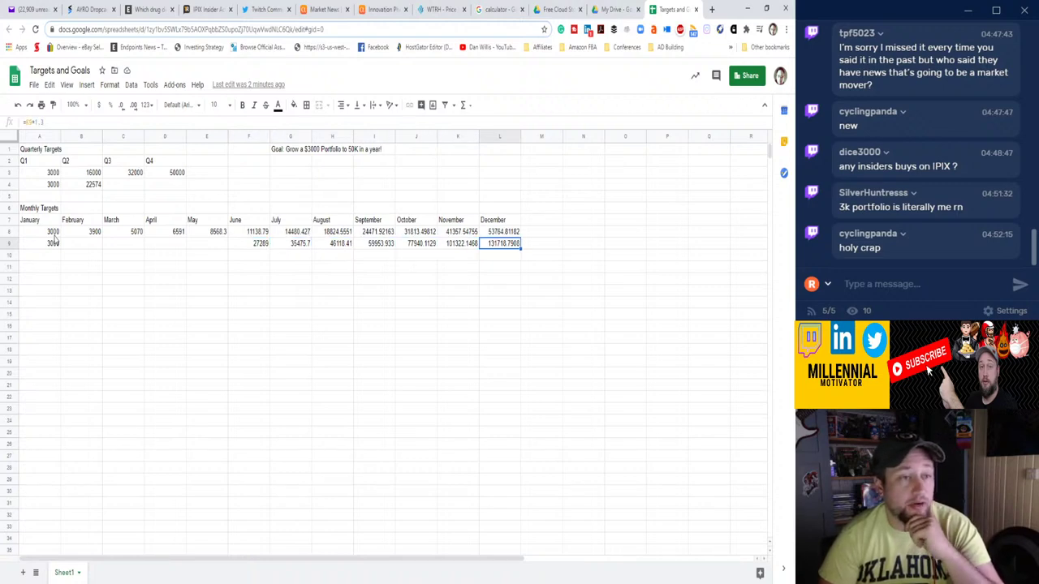
{"action": "key", "text": "Left"}
{"action": "key", "text": "Left"}
{"action": "key", "text": "Left"}
{"action": "key", "text": "Left"}
{"action": "key", "text": "Left"}
{"action": "key", "text": "Left"}
{"action": "key", "text": "Left"}
{"action": "key", "text": "Right"}
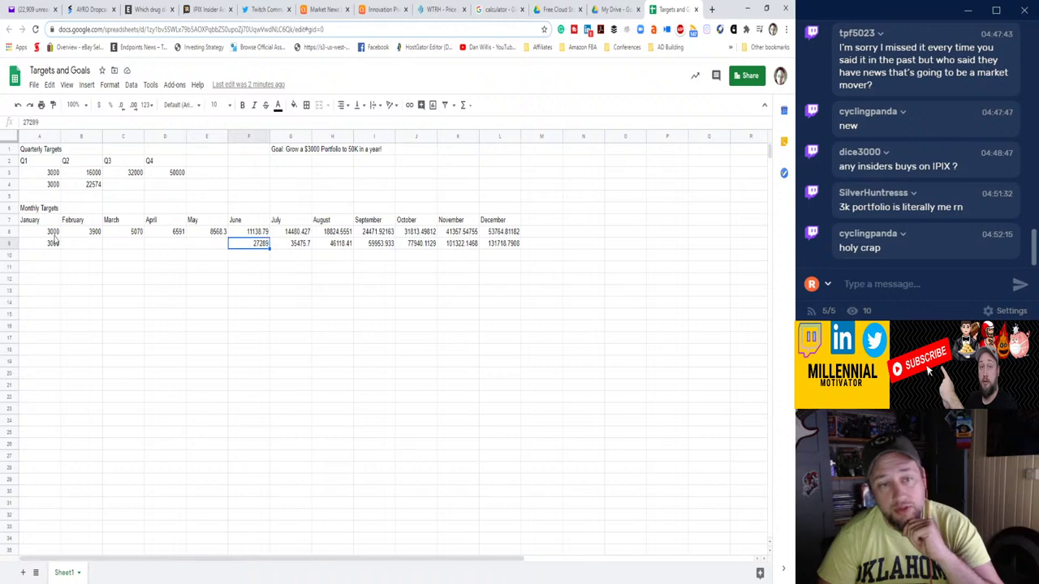
List the labels CDN MGN, US MGN, RDSP and OPTIONS in cells N4 to N7.
{"action": "key", "text": "Down"}
{"action": "key", "text": "Right"}
{"action": "key", "text": "Right"}
{"action": "key", "text": "Right"}
{"action": "key", "text": "Right"}
{"action": "key", "text": "Right"}
{"action": "key", "text": "Right"}
{"action": "key", "text": "Right"}
{"action": "key", "text": "Right"}
{"action": "key", "text": "Up"}
{"action": "key", "text": "Up"}
{"action": "key", "text": "Up"}
{"action": "key", "text": "Up"}
{"action": "key", "text": "Up"}
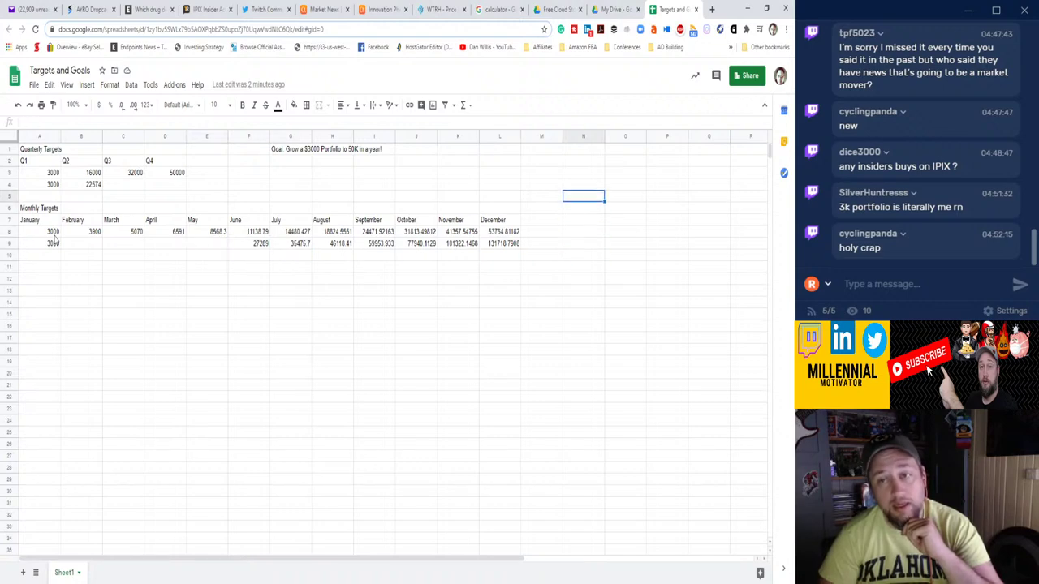
{"action": "key", "text": "Up"}
{"action": "type", "text": "CDN"}
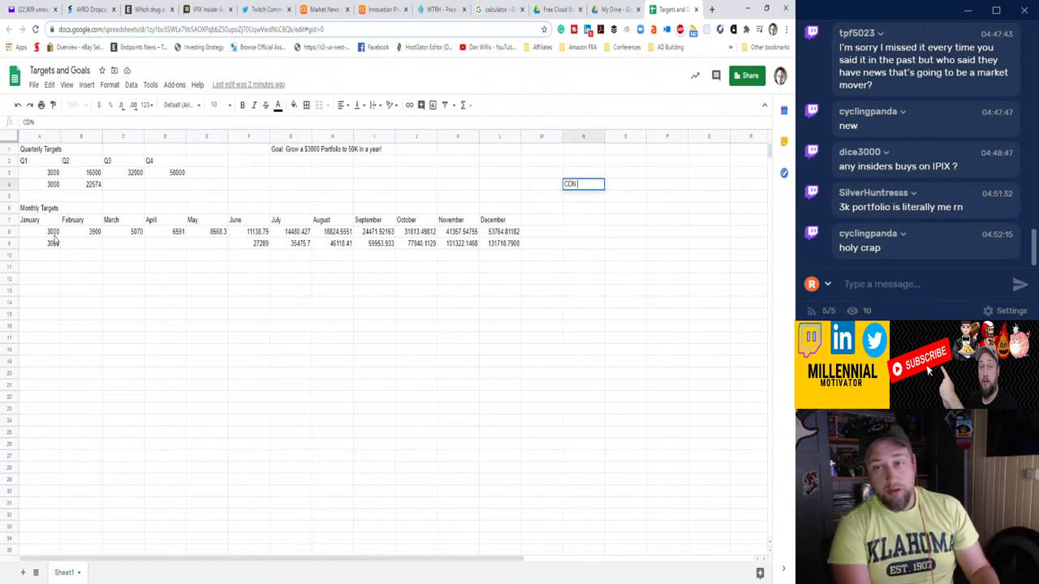
{"action": "type", "text": " MGN"}
{"action": "key", "text": "Return"}
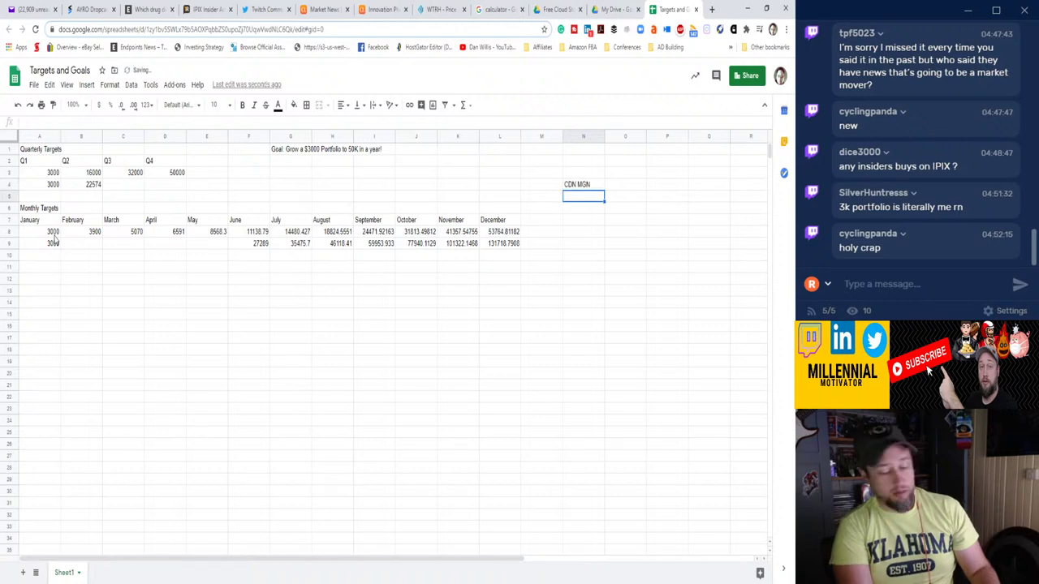
{"action": "type", "text": "US MGN"}
{"action": "key", "text": "Return"}
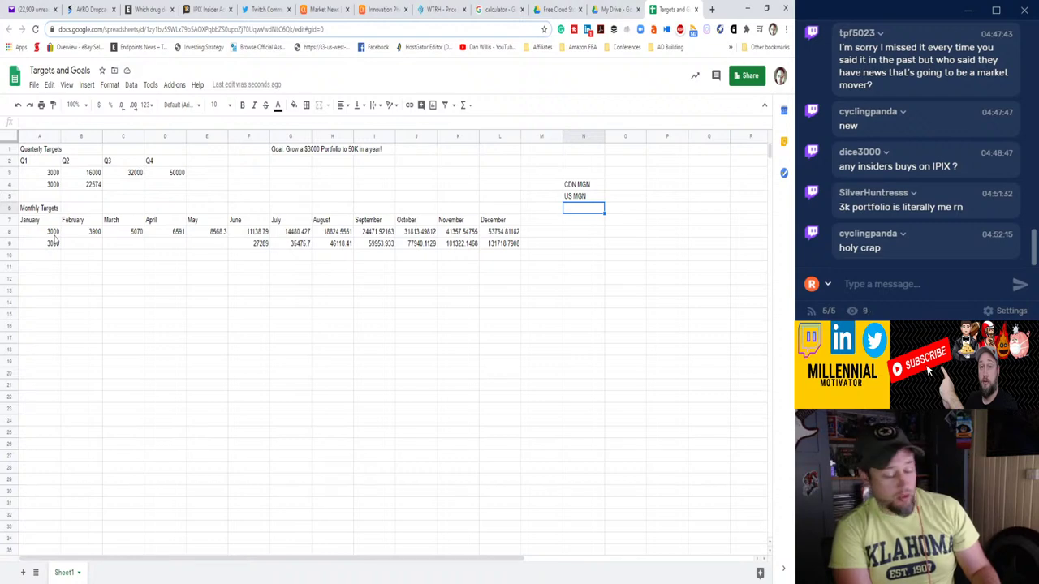
{"action": "type", "text": "RDSP"}
{"action": "key", "text": "Return"}
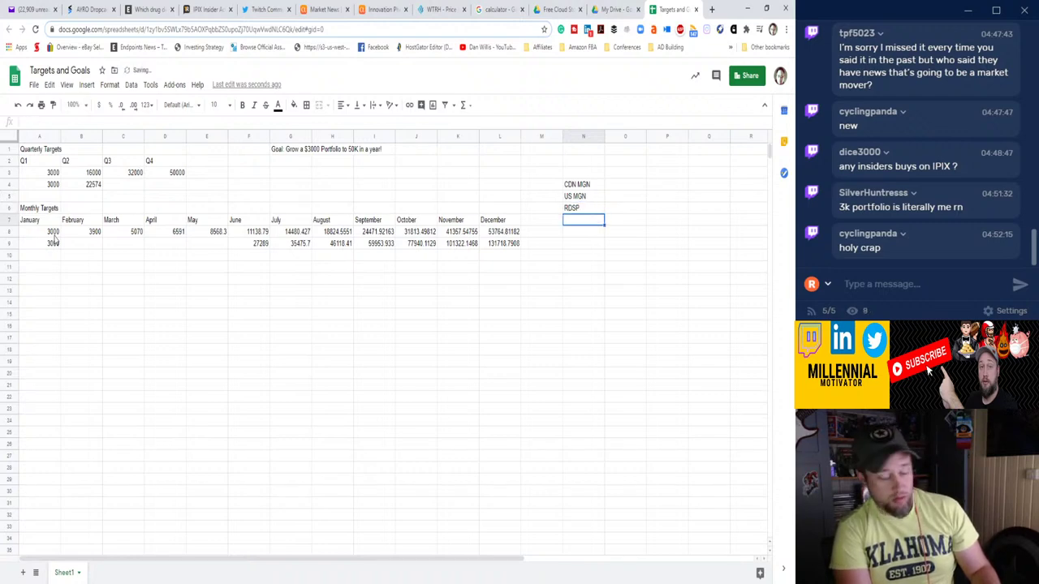
{"action": "type", "text": "OPTIONS"}
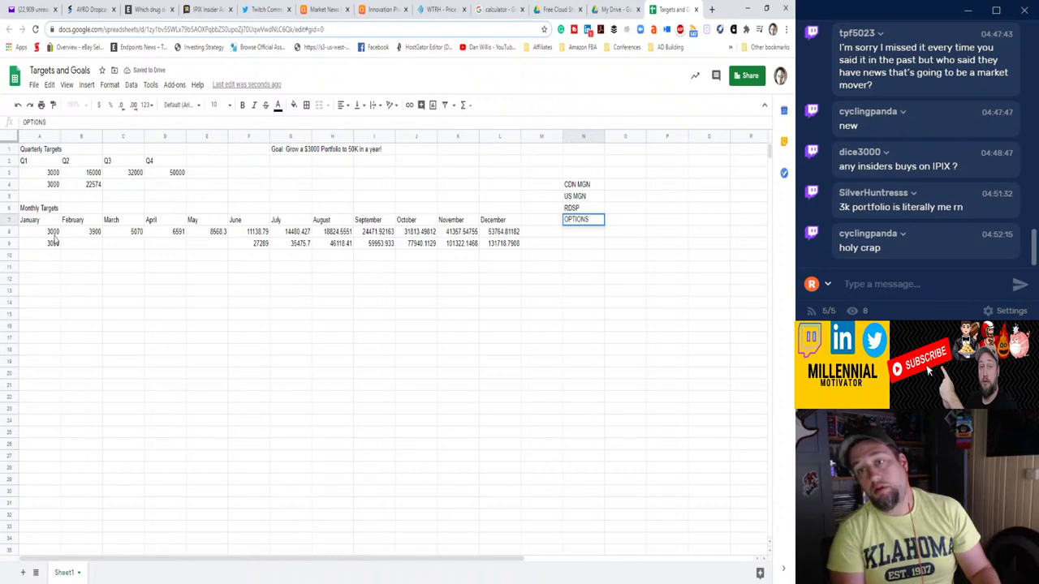
{"action": "key", "text": "Tab"}
{"action": "key", "text": "Up"}
{"action": "key", "text": "Up"}
{"action": "key", "text": "Up"}
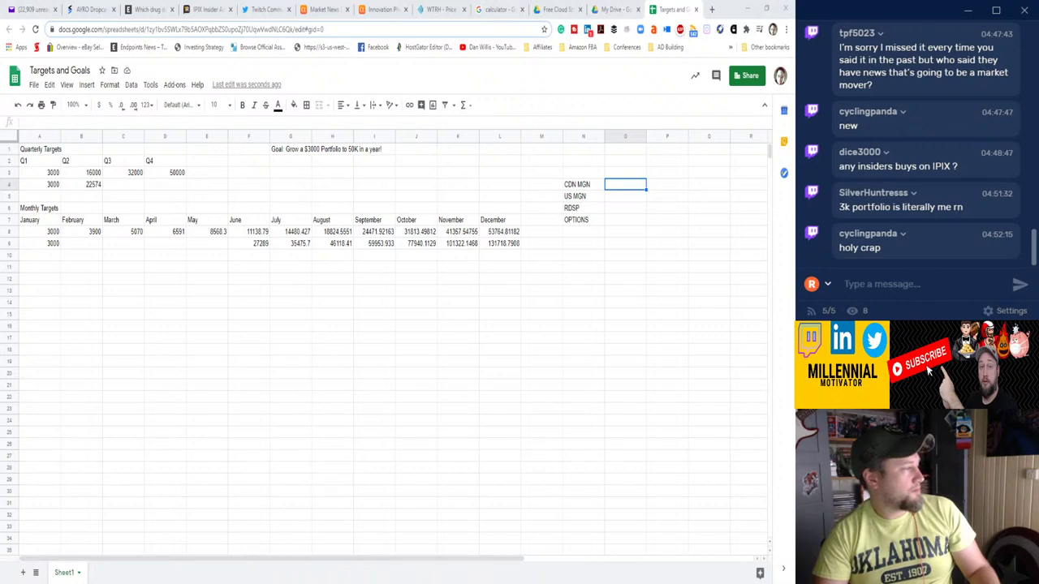
Check the June and July figures in row 9, and compare the December values in rows 9 and 8.
{"action": "left_click", "coordinate": [253, 246]}
{"action": "left_click", "coordinate": [294, 246]}
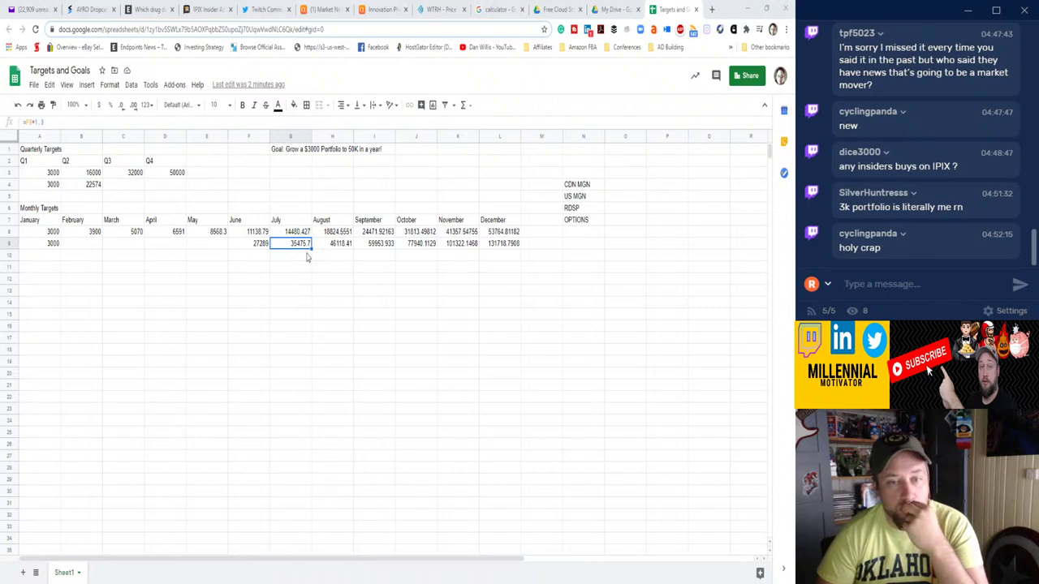
{"action": "left_click", "coordinate": [492, 247]}
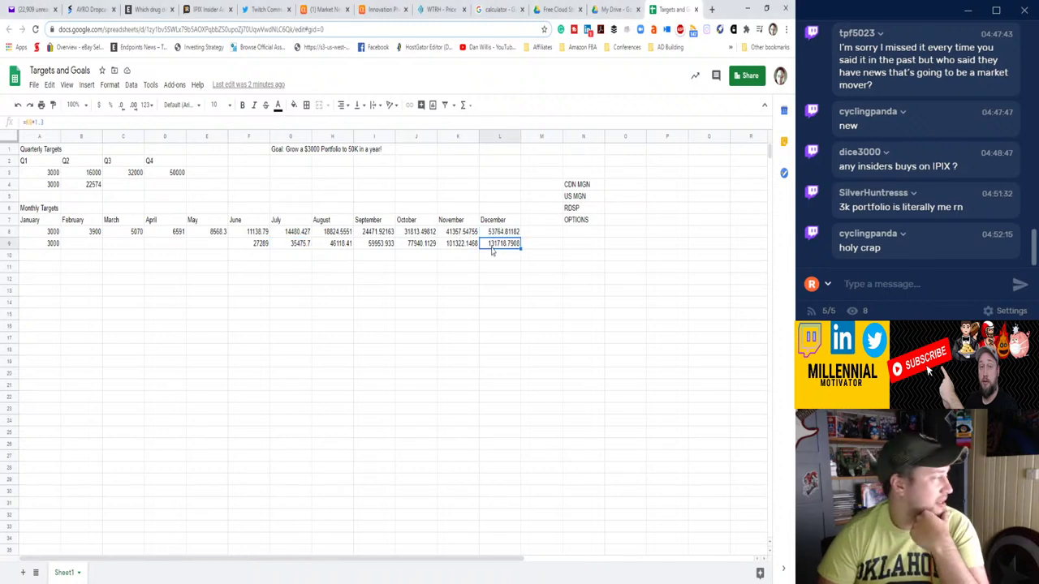
{"action": "left_click", "coordinate": [493, 233]}
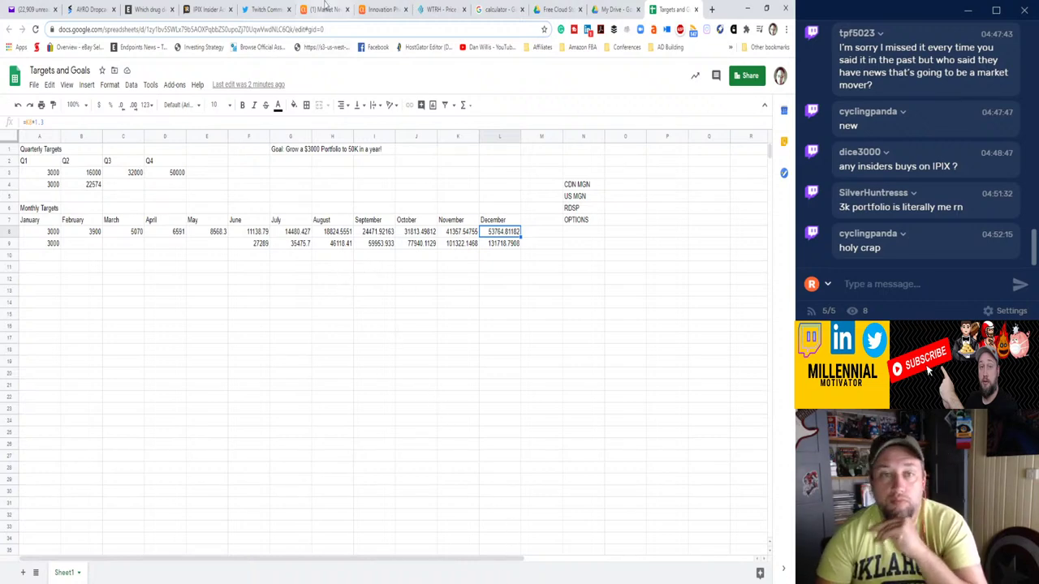
Switch to Seeking Alpha to view the market news feed, and then look at the Koyfin WTRH price target chart.
{"action": "left_click", "coordinate": [324, 10]}
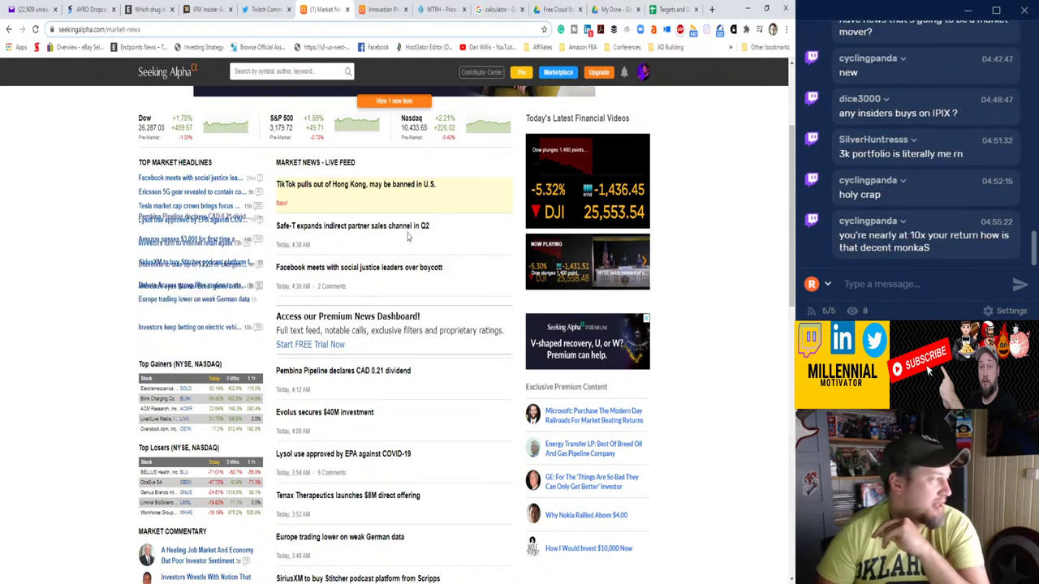
{"action": "left_click", "coordinate": [235, 72]}
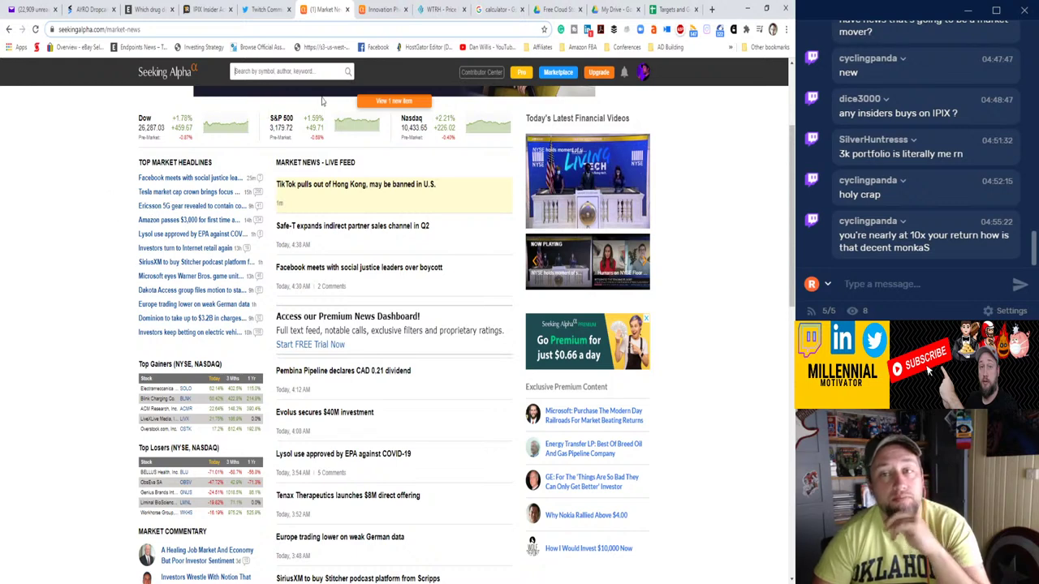
{"action": "left_click", "coordinate": [441, 9]}
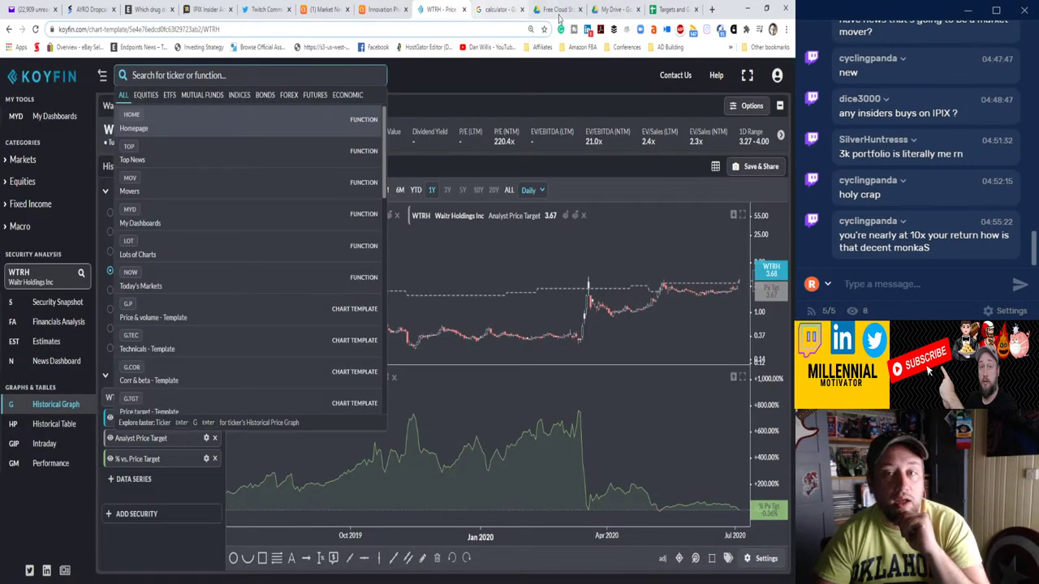
Close the two Google Drive pages, the Targets and Goals spreadsheet and the Google calculator.
{"action": "left_click", "coordinate": [560, 10]}
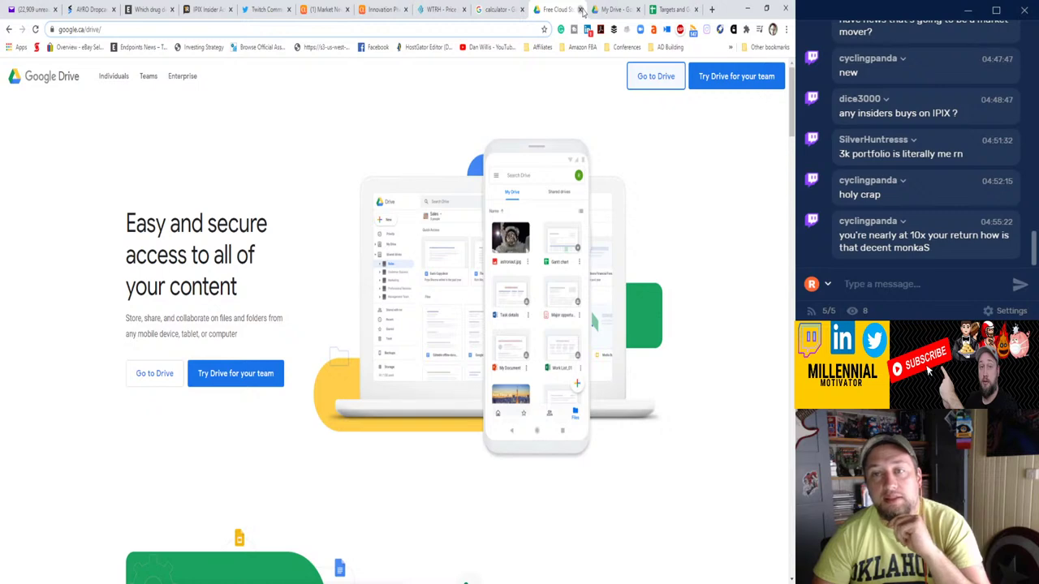
{"action": "left_click", "coordinate": [581, 10]}
{"action": "left_click", "coordinate": [581, 10]}
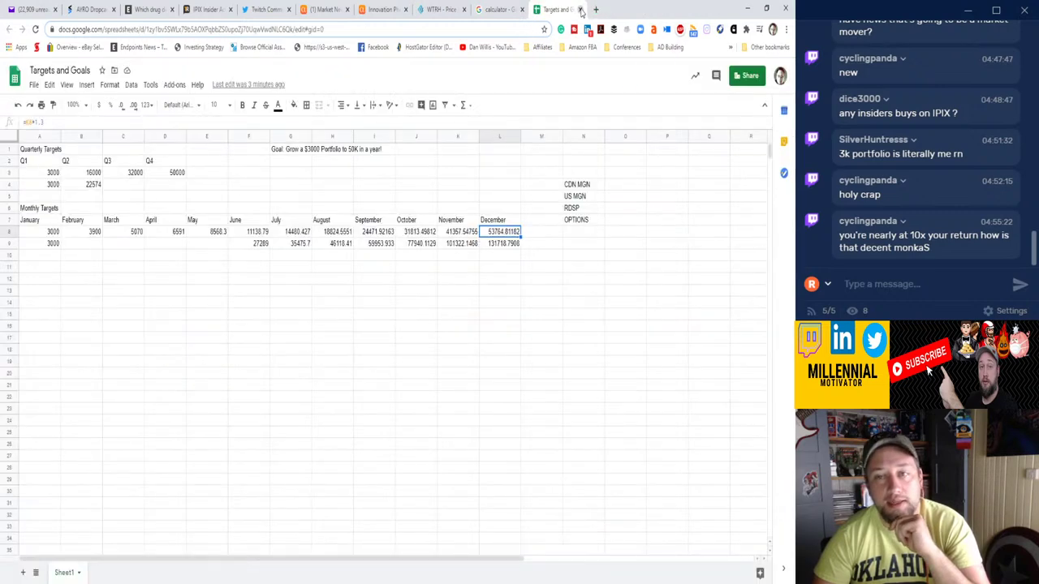
{"action": "left_click", "coordinate": [581, 9]}
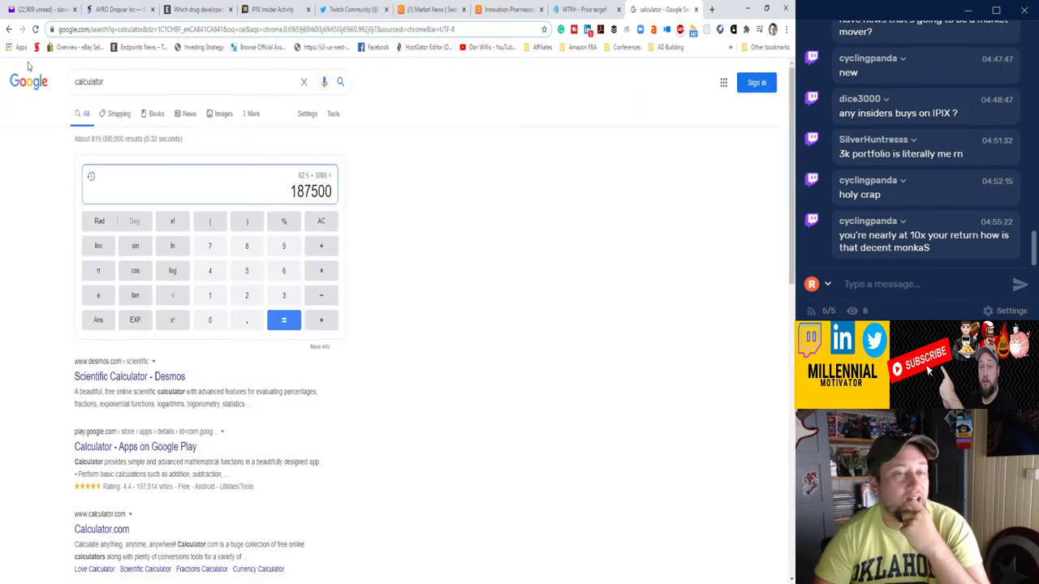
{"action": "left_click", "coordinate": [696, 10]}
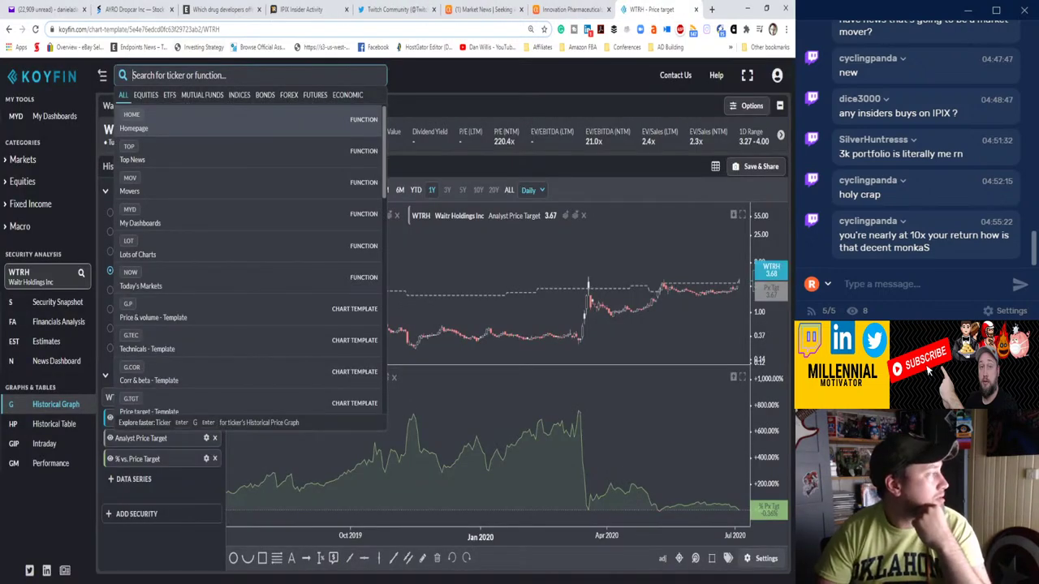
Reopen the closed Earning Hypothesis and shorting spreadsheets, dismissing the signed-in notice.
{"action": "key", "text": "Escape"}
{"action": "key", "text": "ctrl+shift+t"}
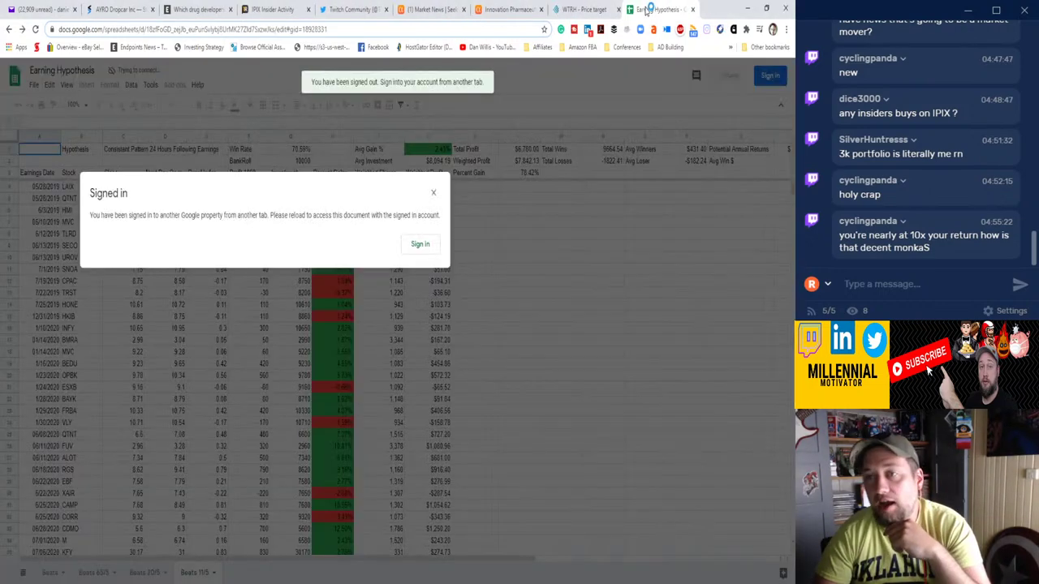
{"action": "left_click", "coordinate": [434, 194]}
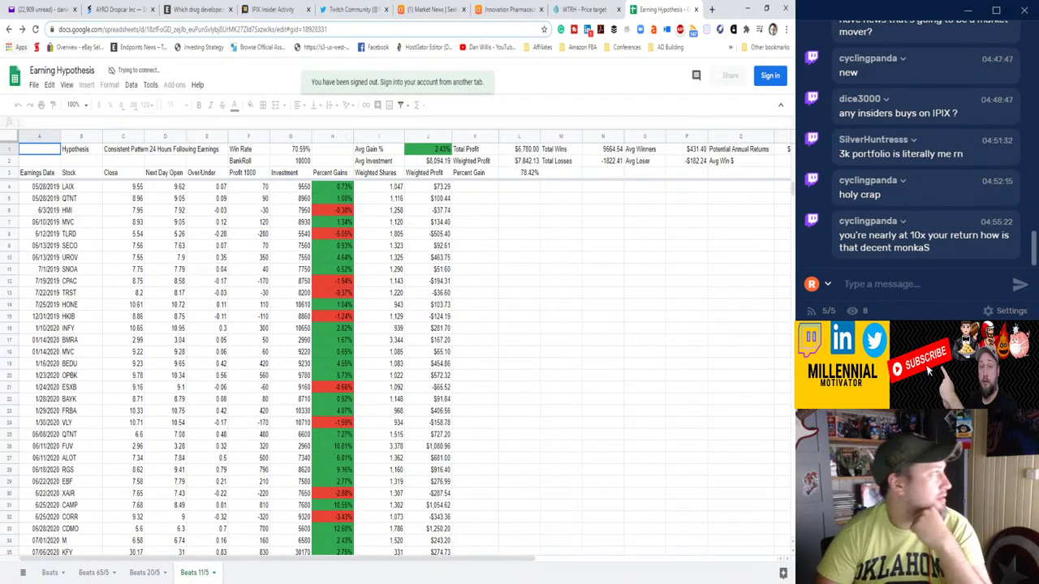
{"action": "key", "text": "ctrl+shift+t"}
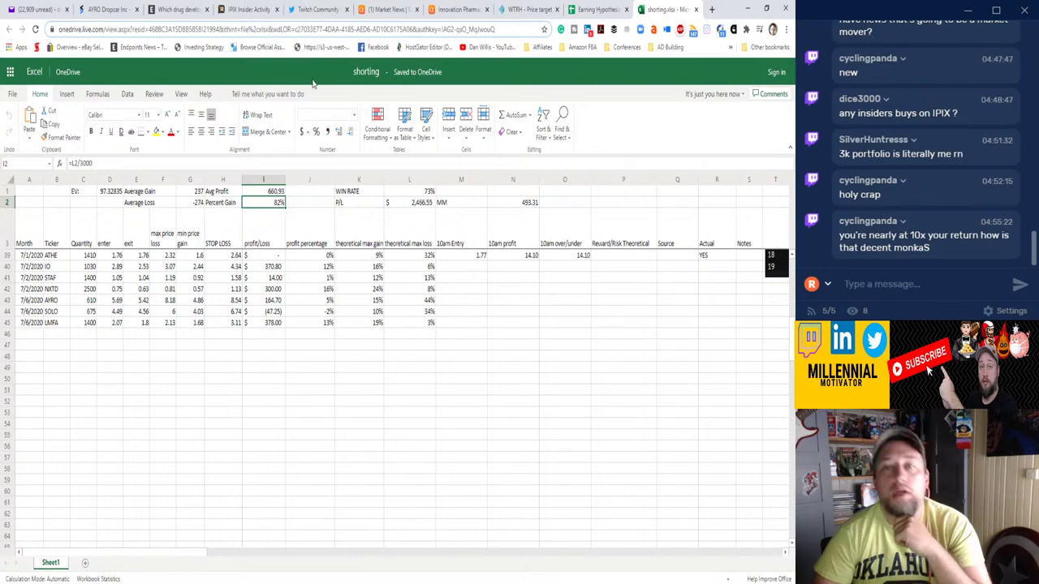
Review the trade history in the shorting sheet, from the earliest entries to the July 2020 trades.
{"action": "scroll", "coordinate": [483, 292], "scroll_direction": "up", "scroll_amount": 10}
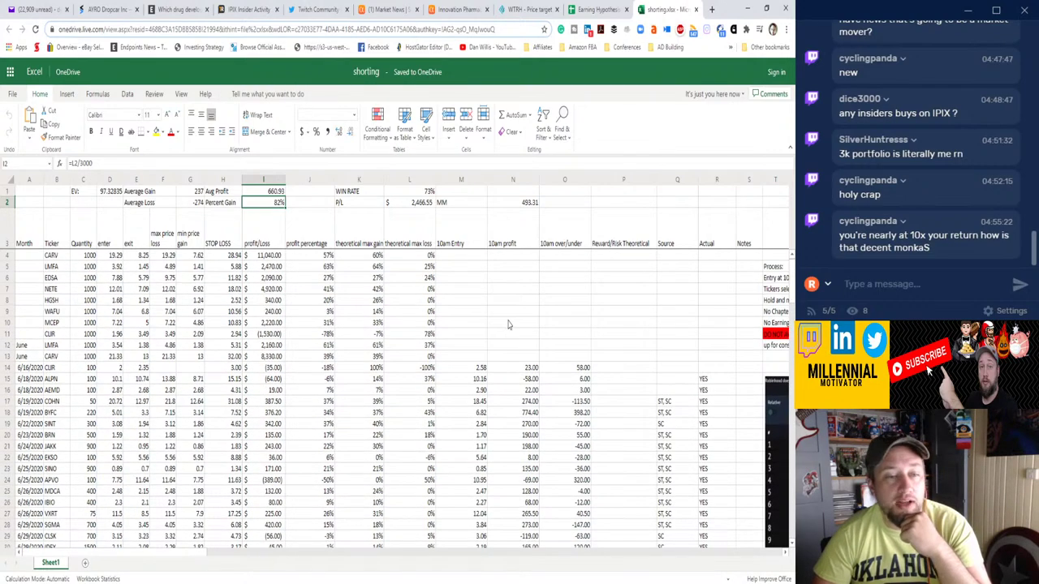
{"action": "scroll", "coordinate": [508, 322], "scroll_direction": "down", "scroll_amount": 6}
{"action": "scroll", "coordinate": [508, 322], "scroll_direction": "down", "scroll_amount": 3}
{"action": "scroll", "coordinate": [507, 322], "scroll_direction": "up", "scroll_amount": 3}
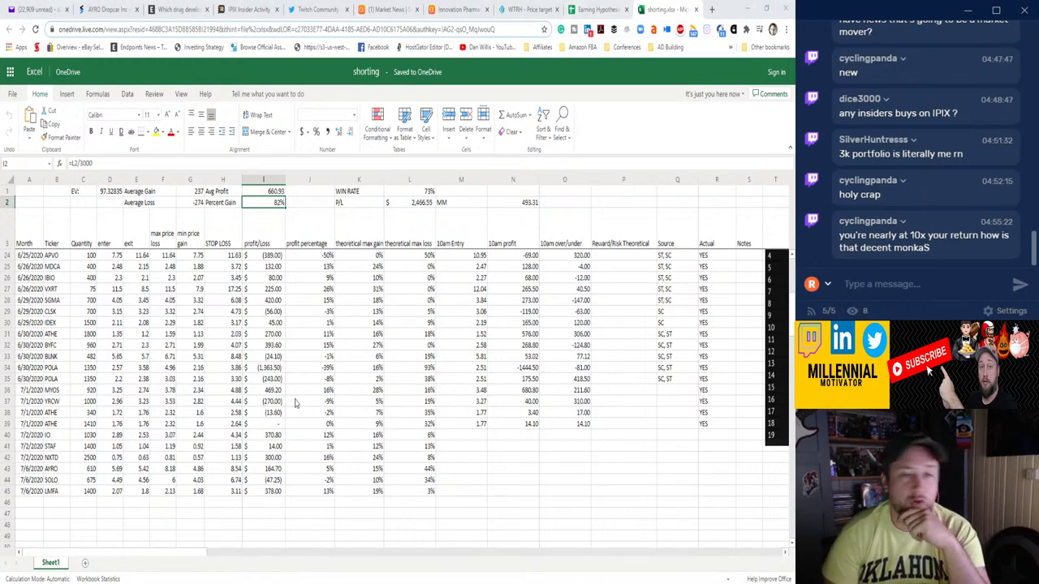
{"action": "scroll", "coordinate": [296, 402], "scroll_direction": "up", "scroll_amount": 6}
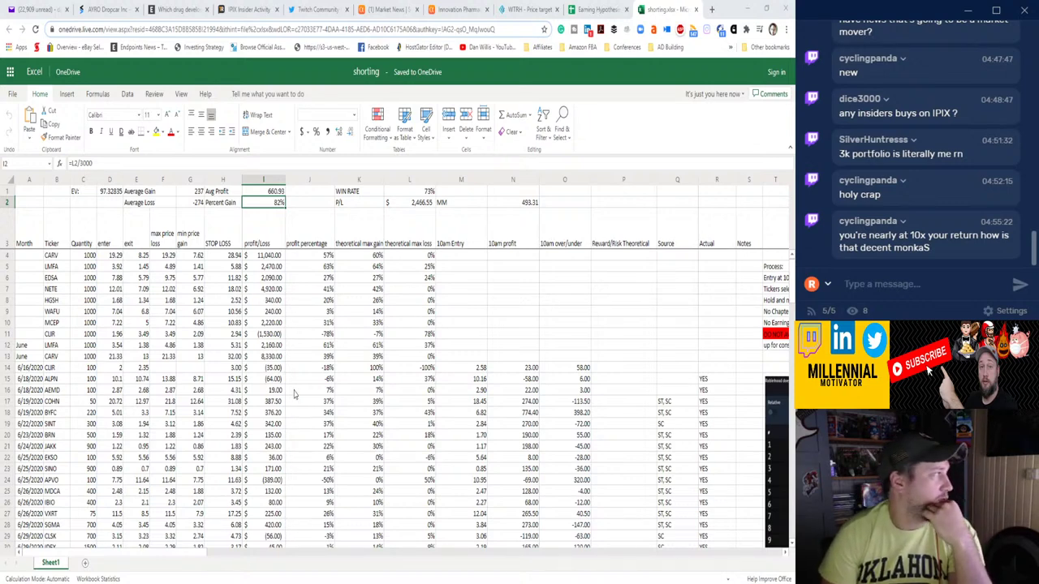
{"action": "scroll", "coordinate": [295, 395], "scroll_direction": "down", "scroll_amount": 5}
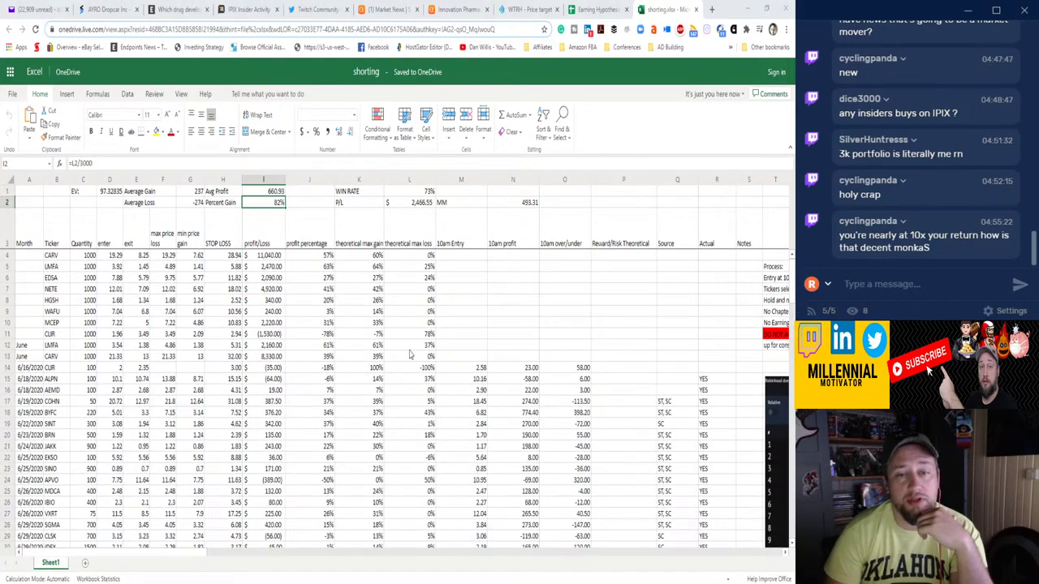
Switch to the Earning Hypothesis spreadsheet, dismiss the signed-in notice, and review the percent gains and weighted profits on the Beats 11/5 sheet.
{"action": "left_click", "coordinate": [595, 11]}
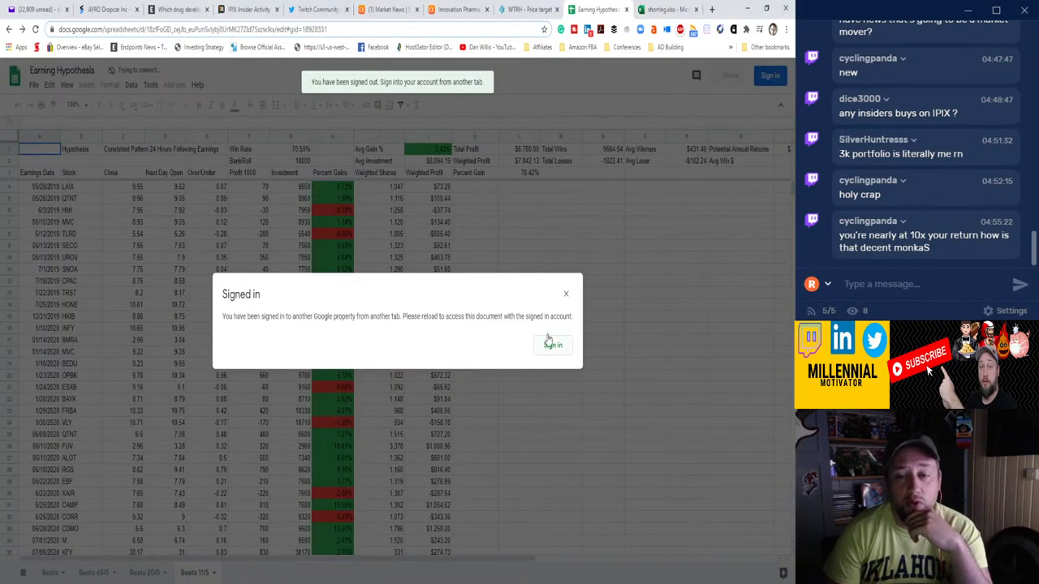
{"action": "left_click", "coordinate": [566, 294]}
{"action": "scroll", "coordinate": [301, 299], "scroll_direction": "down", "scroll_amount": 3}
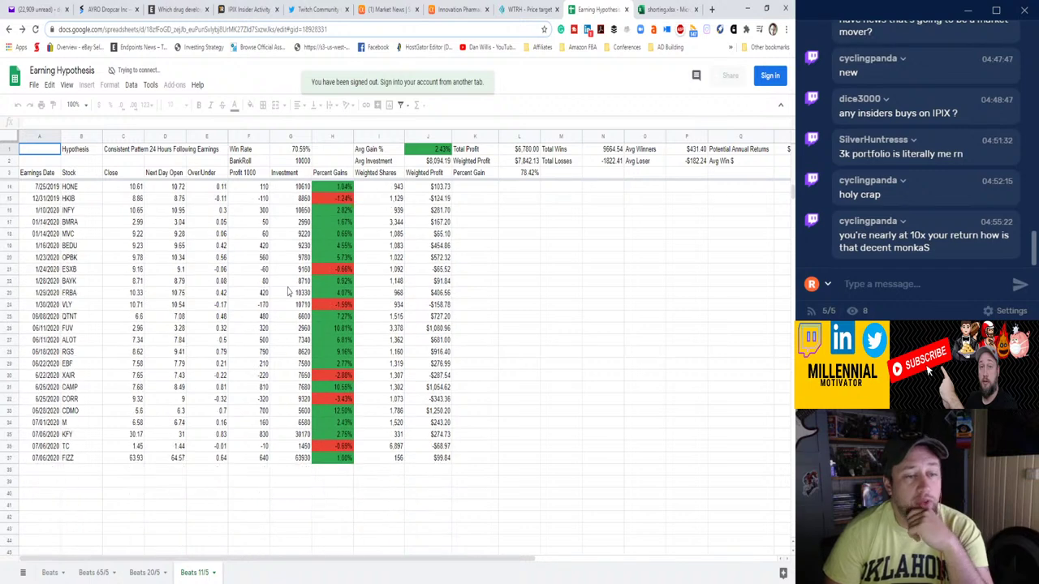
{"action": "scroll", "coordinate": [286, 295], "scroll_direction": "up", "scroll_amount": 3}
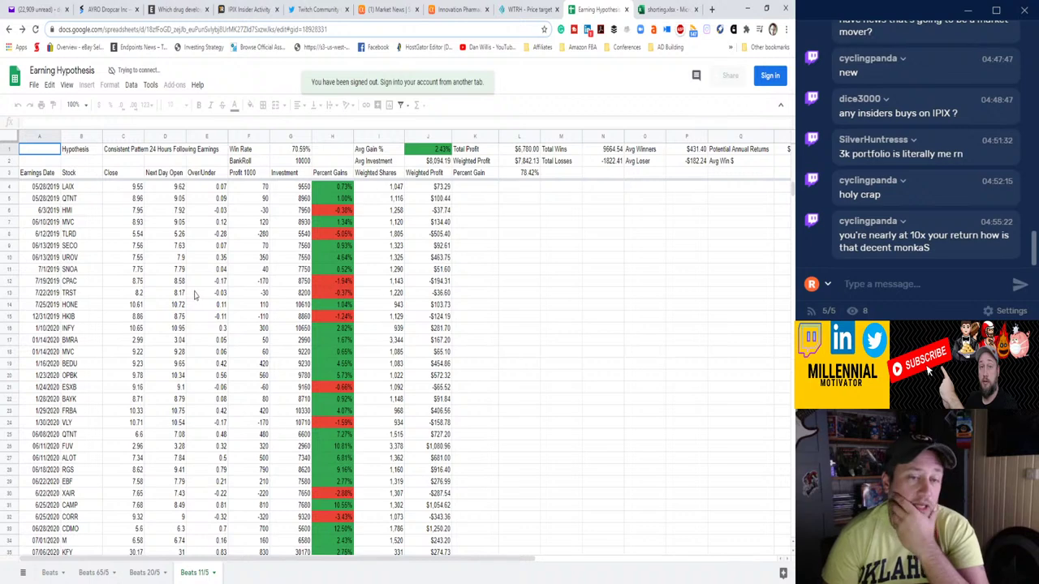
{"action": "scroll", "coordinate": [194, 296], "scroll_direction": "down", "scroll_amount": 3}
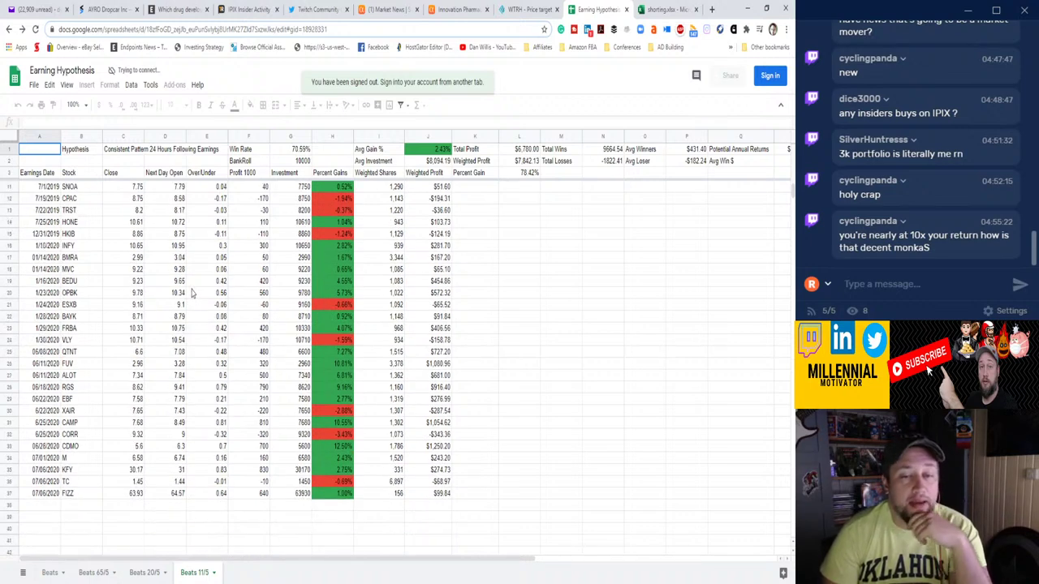
{"action": "scroll", "coordinate": [193, 294], "scroll_direction": "up", "scroll_amount": 3}
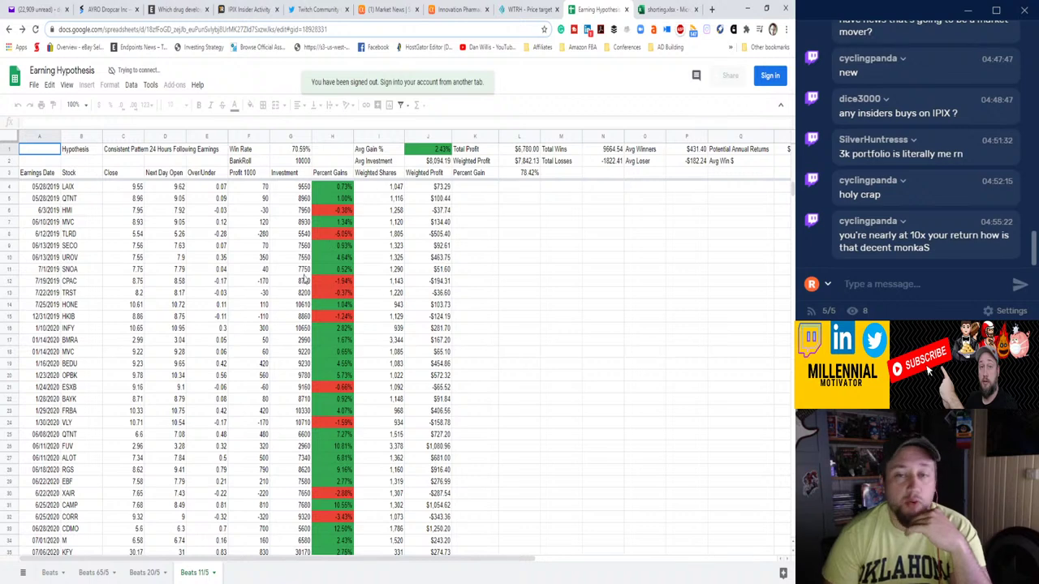
{"action": "scroll", "coordinate": [483, 234], "scroll_direction": "down", "scroll_amount": 5}
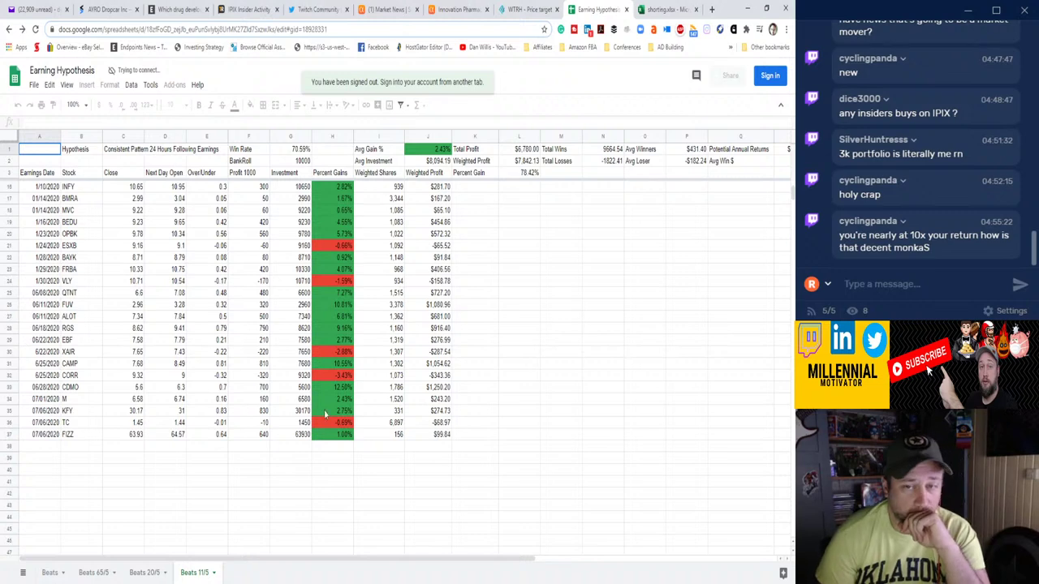
{"action": "scroll", "coordinate": [375, 394], "scroll_direction": "up", "scroll_amount": 3}
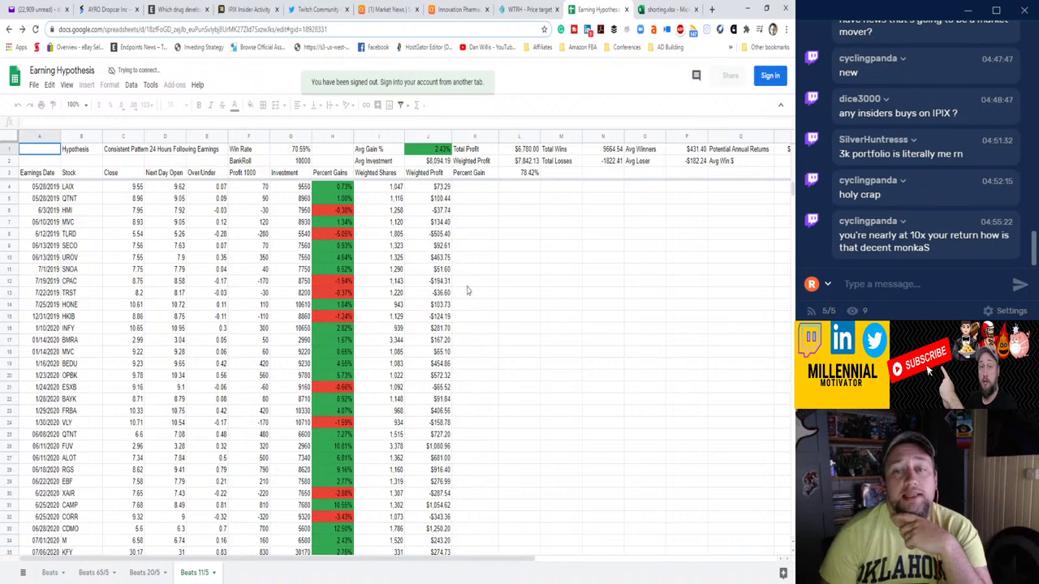
Inspect the Weighted Profit total and the BankRoll value in the summary rows of the Beats 11/5 sheet.
{"action": "left_click", "coordinate": [513, 162]}
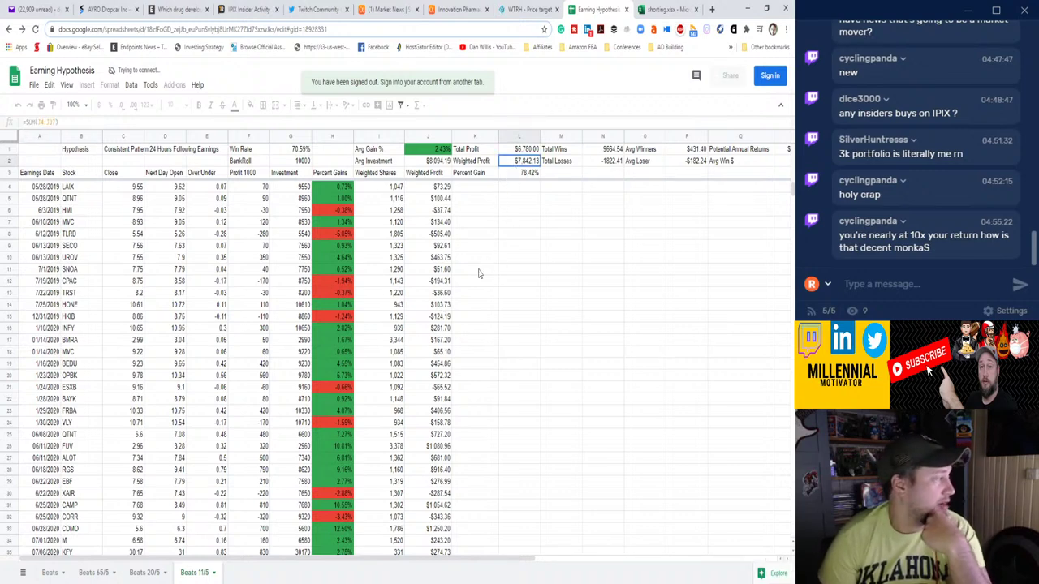
{"action": "left_click", "coordinate": [276, 161]}
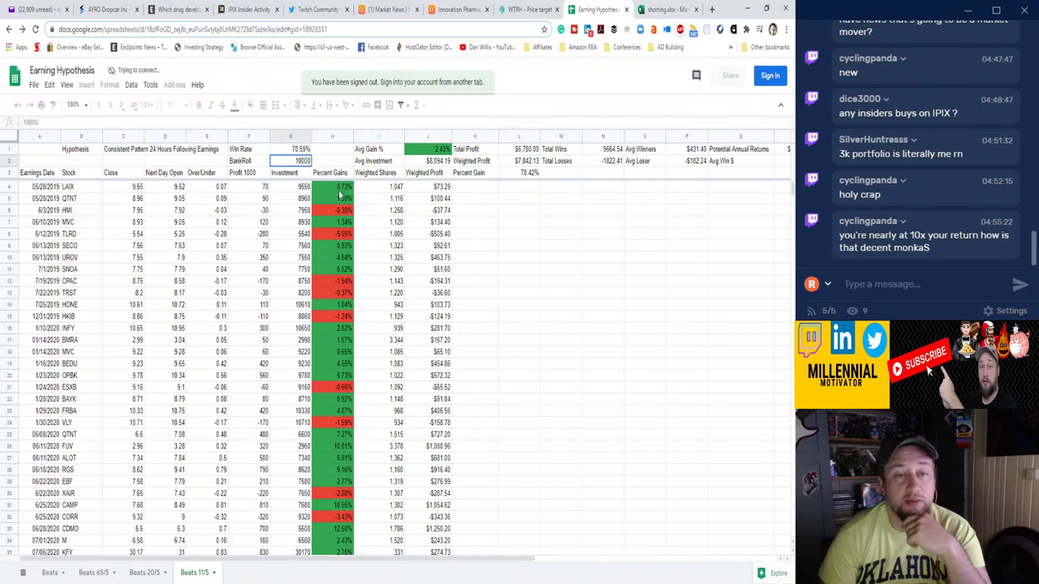
{"action": "left_click", "coordinate": [614, 292]}
{"action": "left_click", "coordinate": [529, 170]}
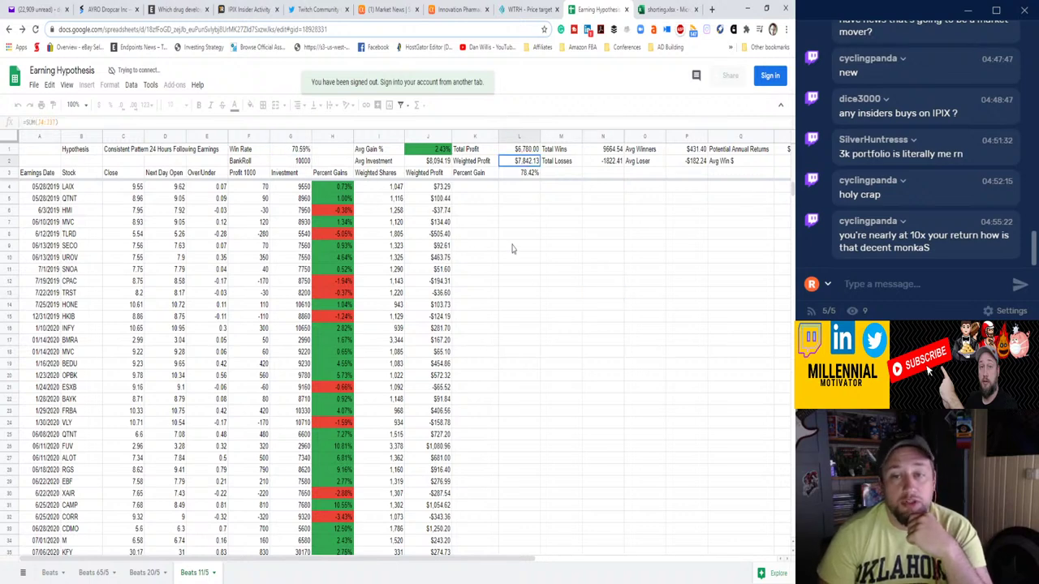
{"action": "left_click", "coordinate": [513, 246]}
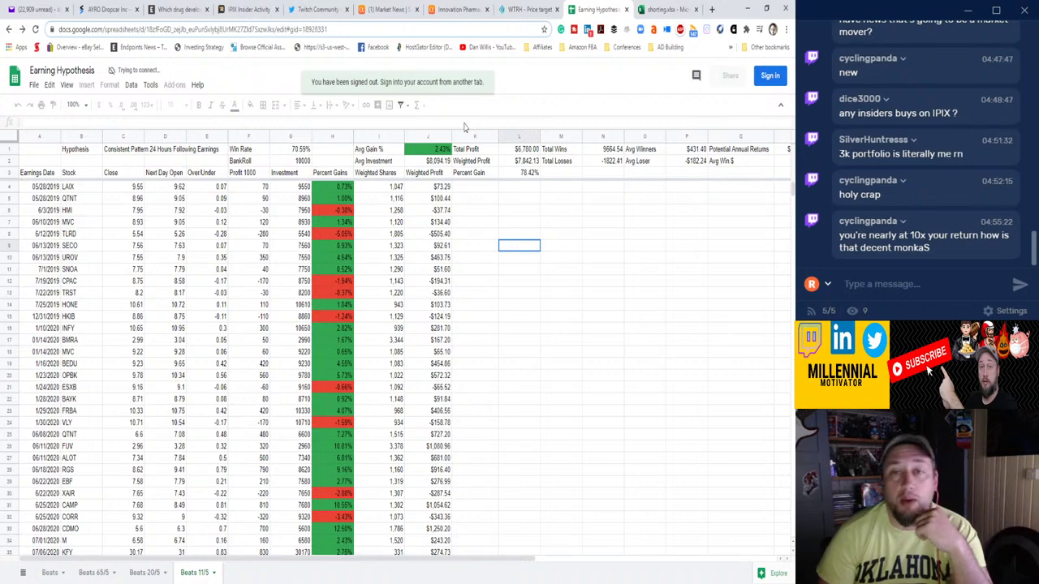
Switch to Seeking Alpha and read through the market news live feed.
{"action": "left_click", "coordinate": [380, 9]}
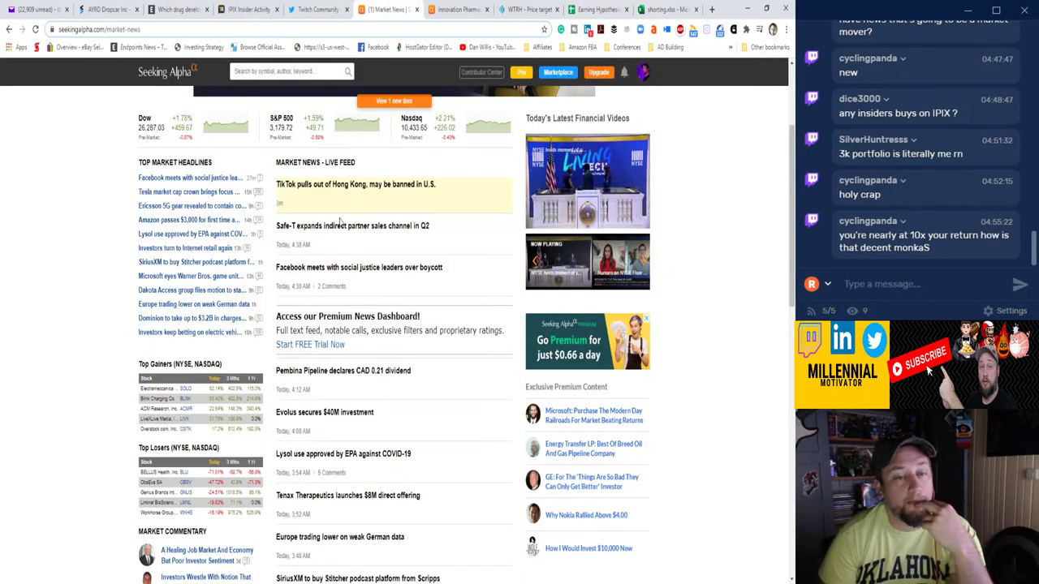
{"action": "scroll", "coordinate": [340, 221], "scroll_direction": "down", "scroll_amount": 3}
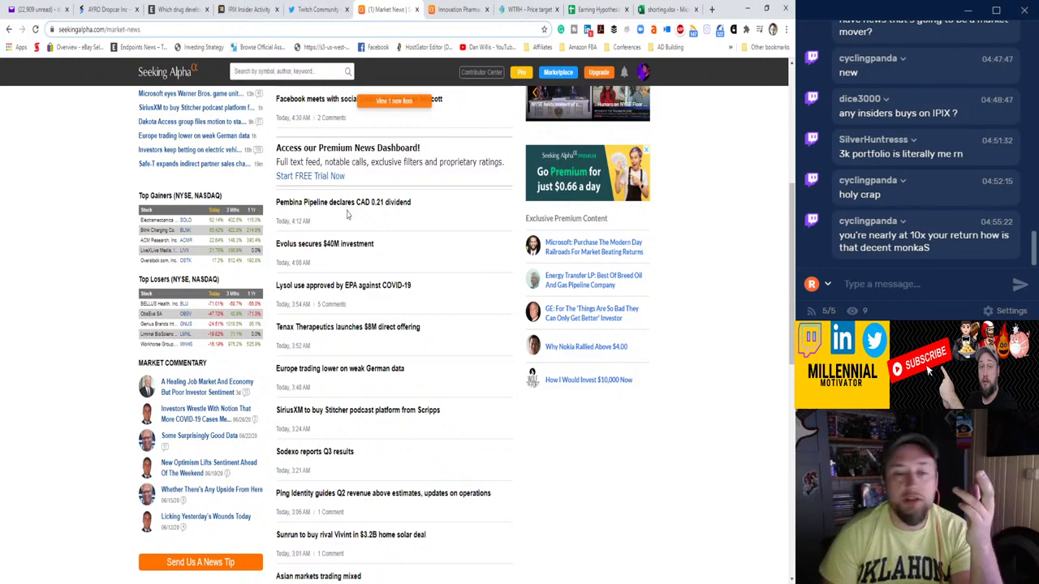
{"action": "scroll", "coordinate": [347, 213], "scroll_direction": "down", "scroll_amount": 2}
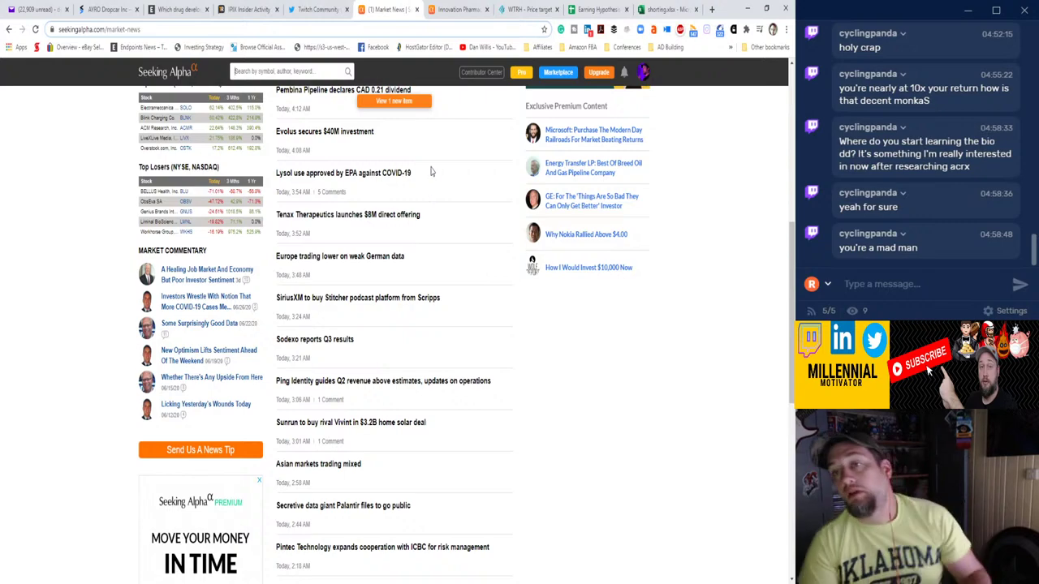
Open Google Sheets in a new browser tab and create a blank spreadsheet named Stream Hypothesis.
{"action": "left_click", "coordinate": [712, 10]}
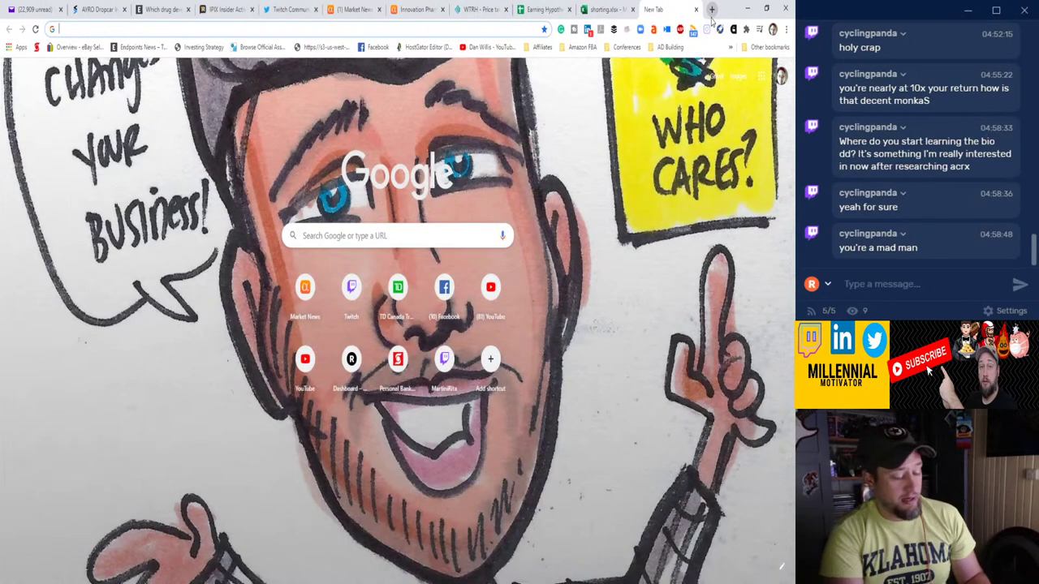
{"action": "type", "text": "google sheets"}
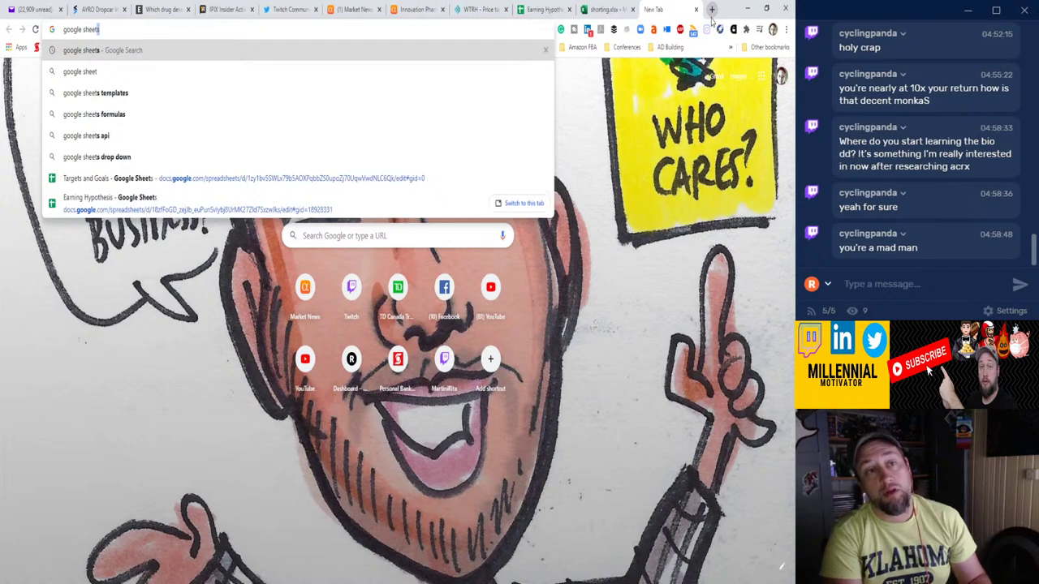
{"action": "key", "text": "Return"}
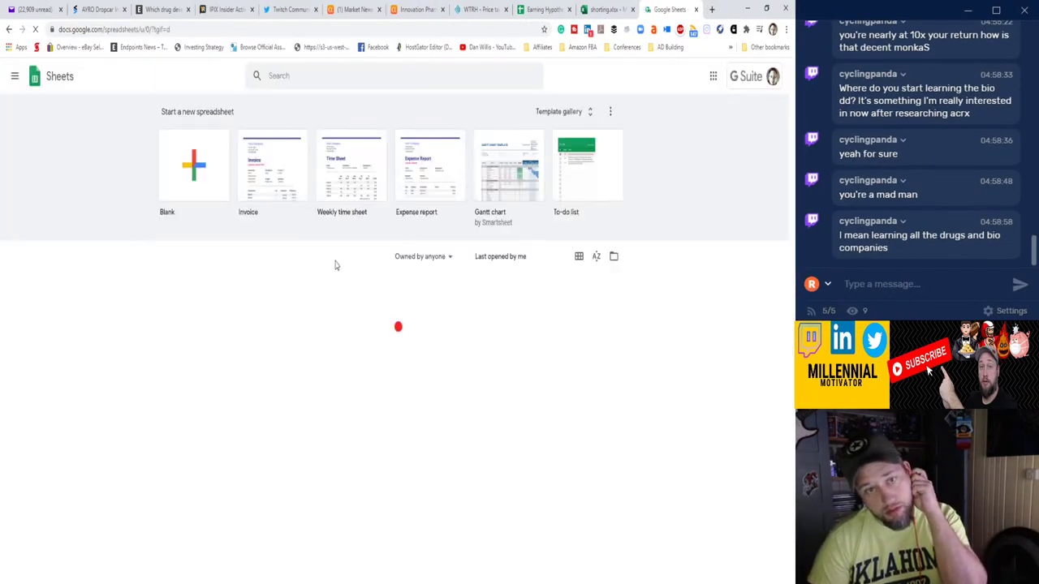
{"action": "left_click", "coordinate": [198, 164]}
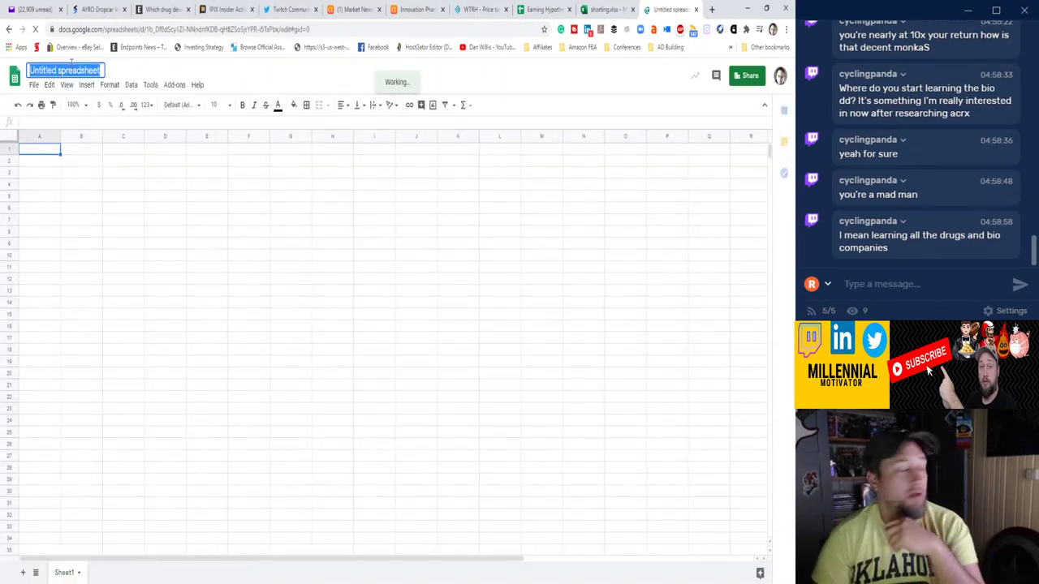
{"action": "type", "text": "St"}
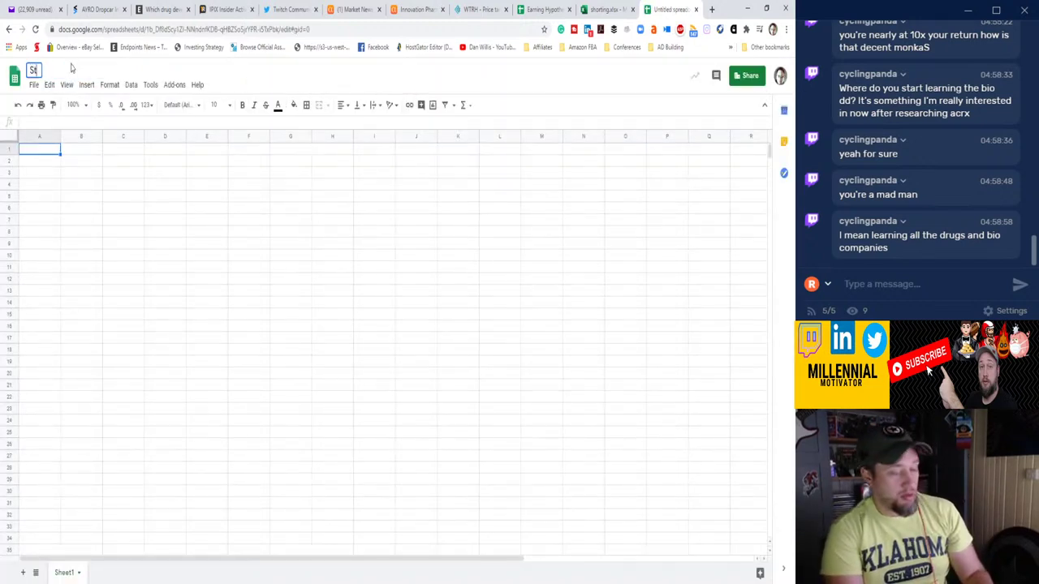
{"action": "type", "text": "ream Hypothesis"}
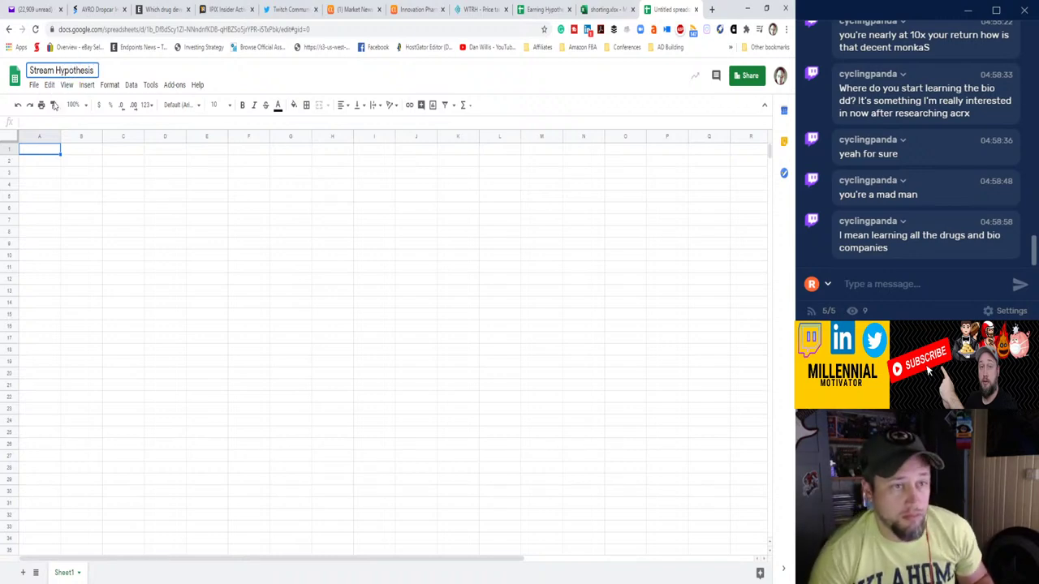
{"action": "left_click", "coordinate": [76, 178]}
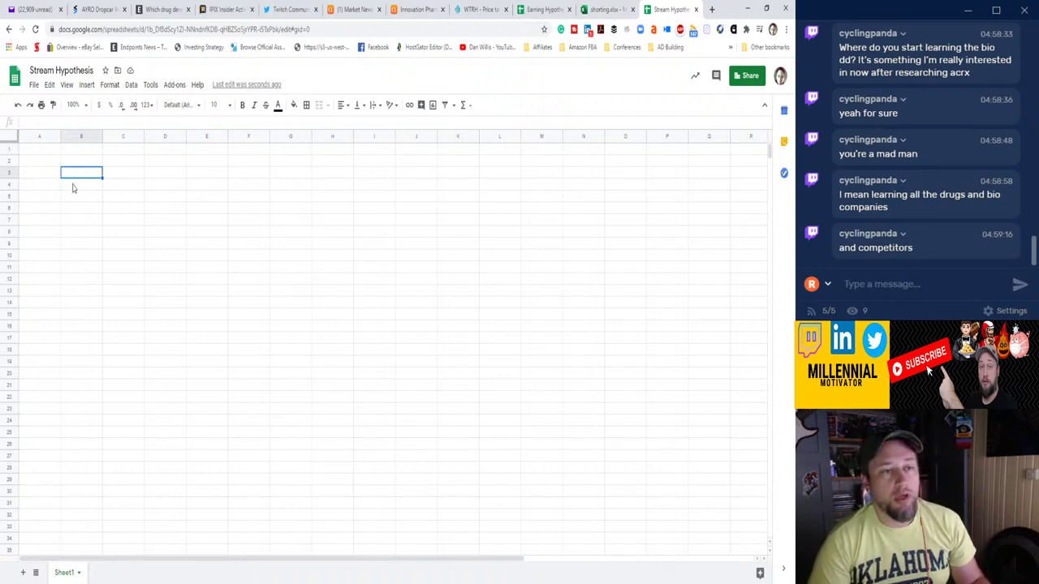
Enter the label "Hypothesis" in cell A1.
{"action": "left_click", "coordinate": [38, 153]}
{"action": "type", "text": "H"}
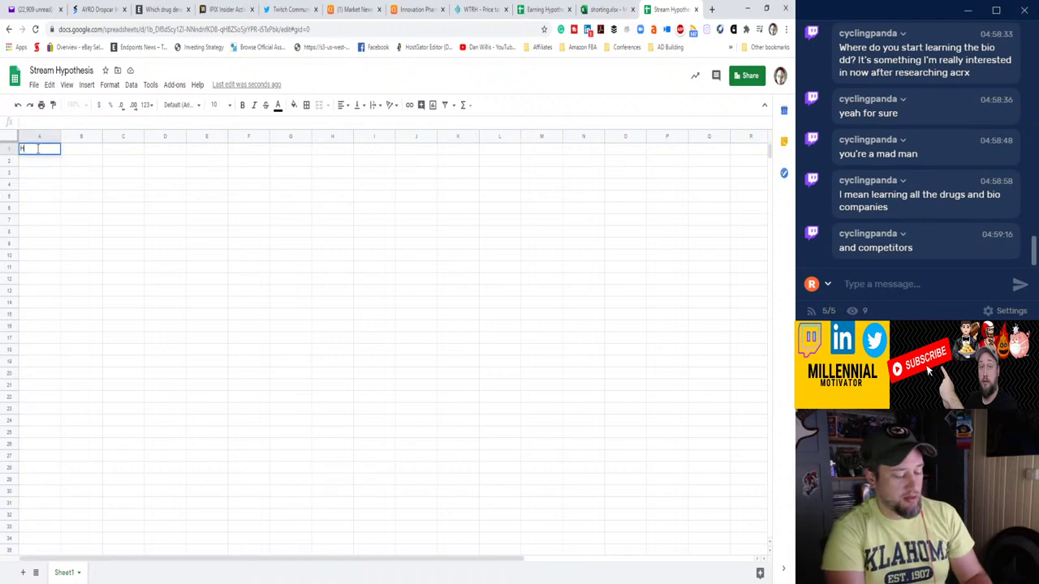
{"action": "type", "text": "ypothesis"}
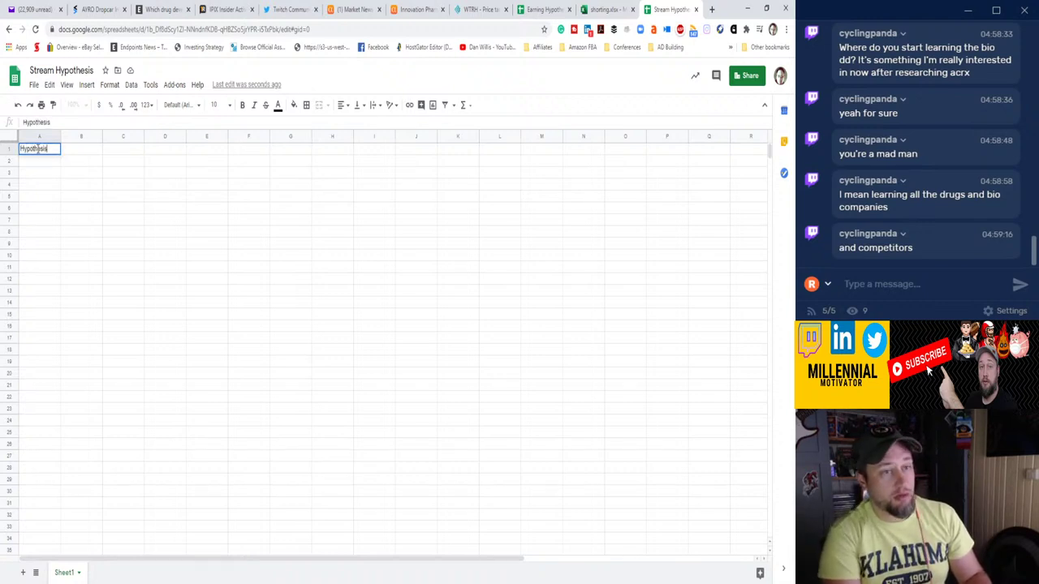
{"action": "key", "text": "Return"}
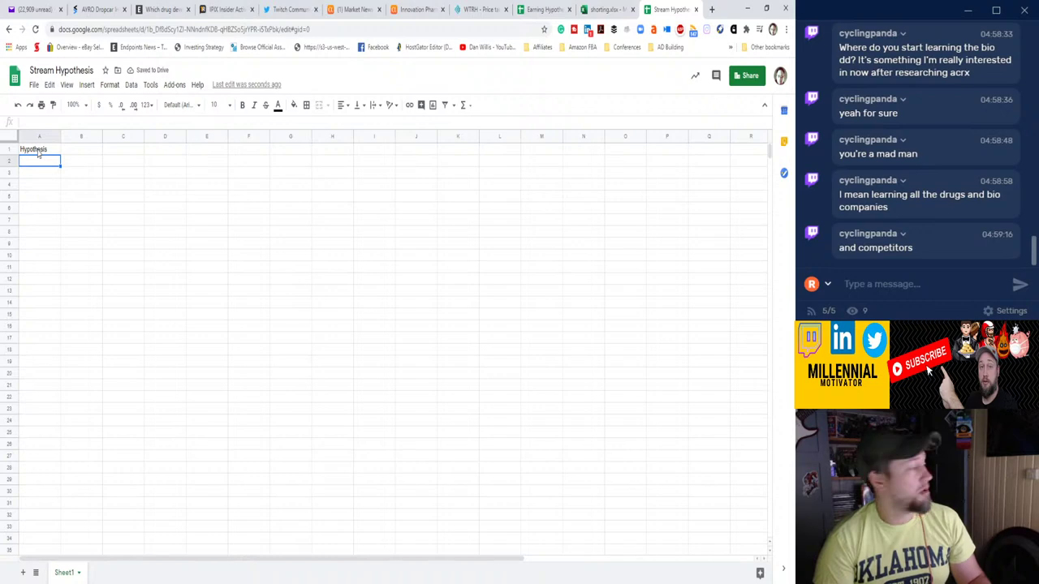
{"action": "key", "text": "Down"}
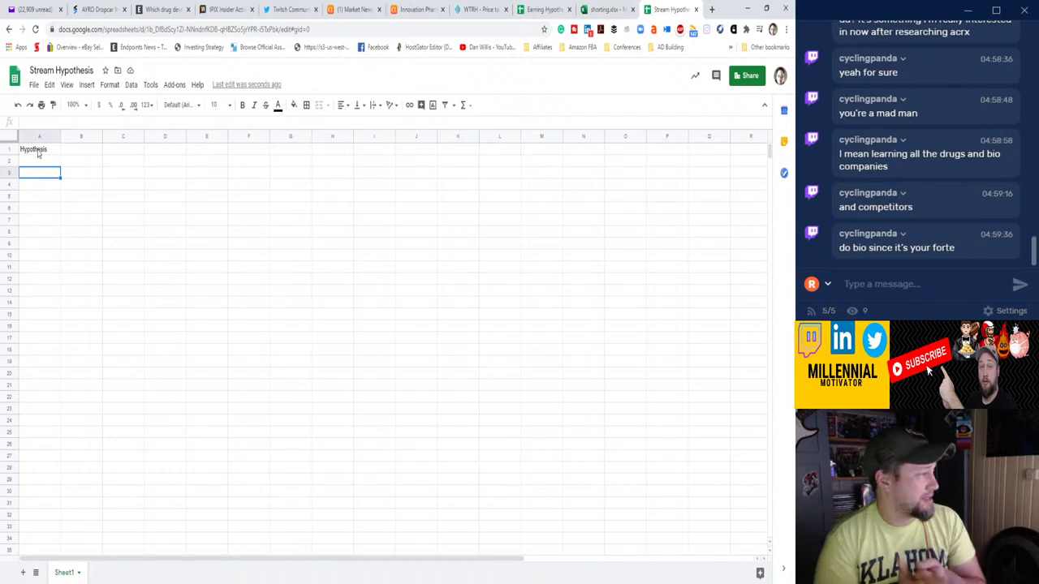
Enter "FDA Approval is a BUY" in cell B1 beside the Hypothesis label, and move to cell A3.
{"action": "key", "text": "Up"}
{"action": "key", "text": "Right"}
{"action": "key", "text": "Up"}
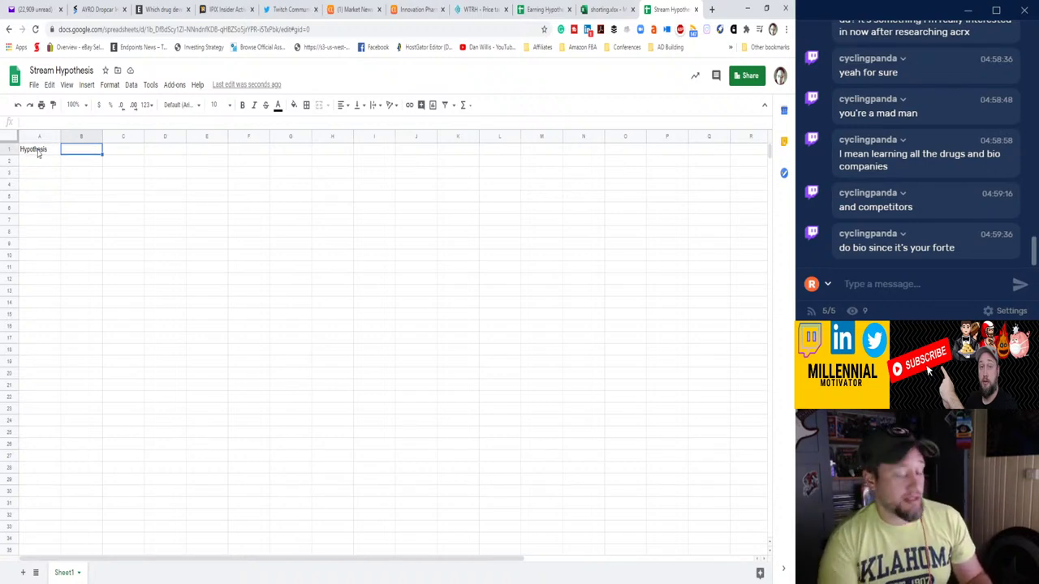
{"action": "type", "text": "FDA A"}
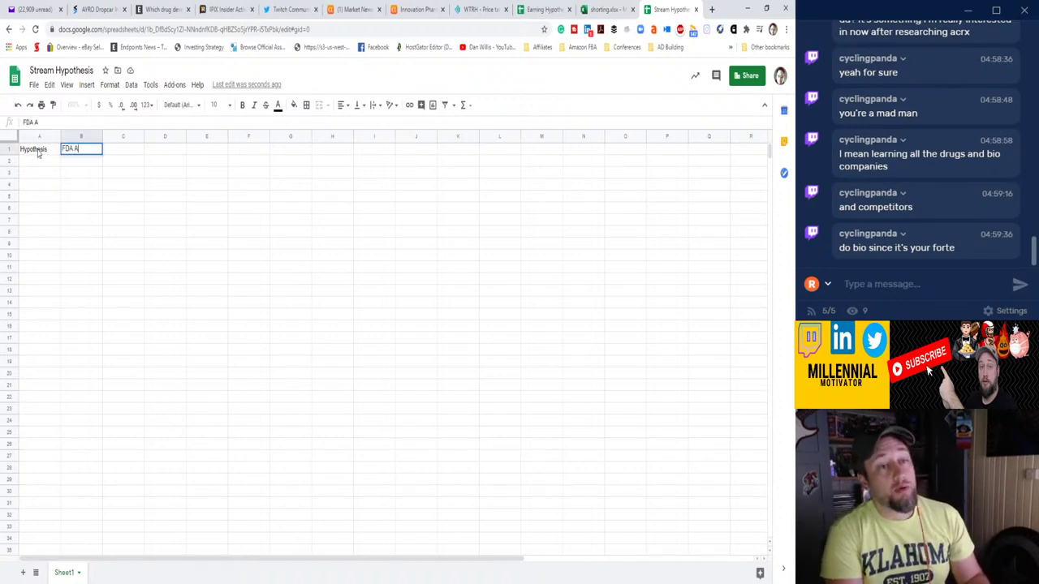
{"action": "type", "text": "pproval is a"}
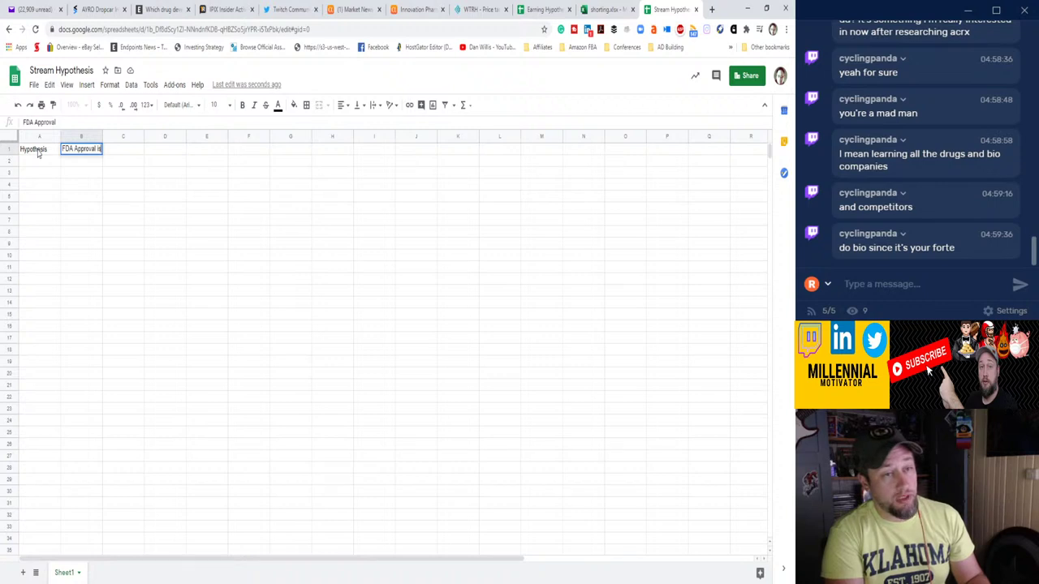
{"action": "type", "text": " B"}
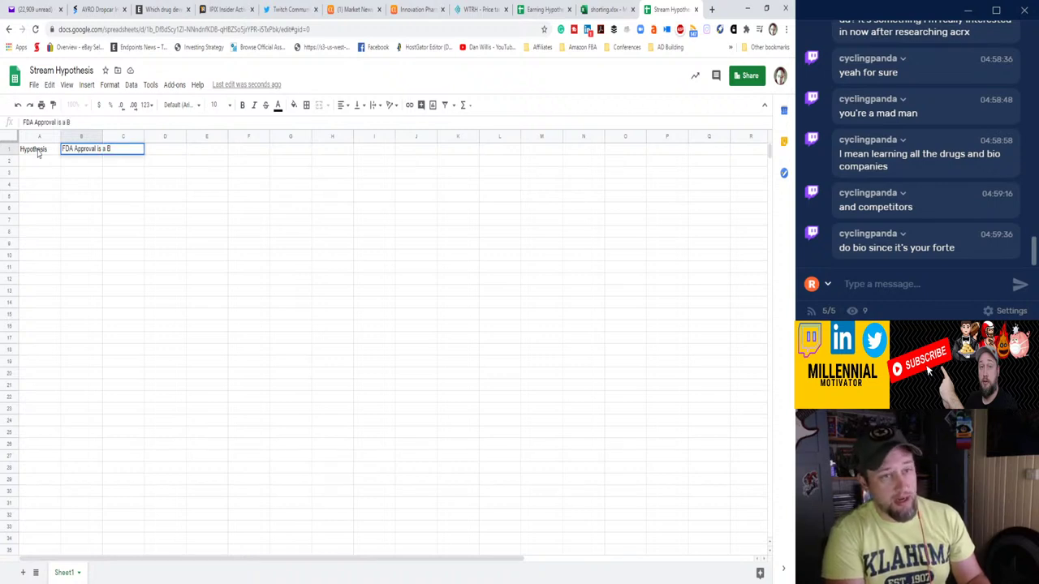
{"action": "type", "text": "UY"}
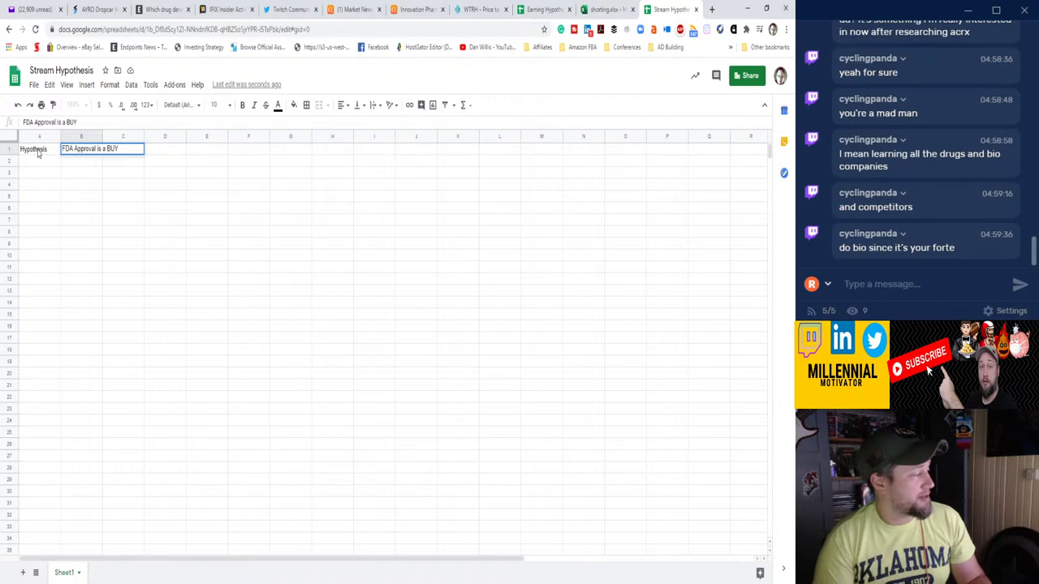
{"action": "key", "text": "Return"}
{"action": "key", "text": "Left"}
{"action": "key", "text": "Down"}
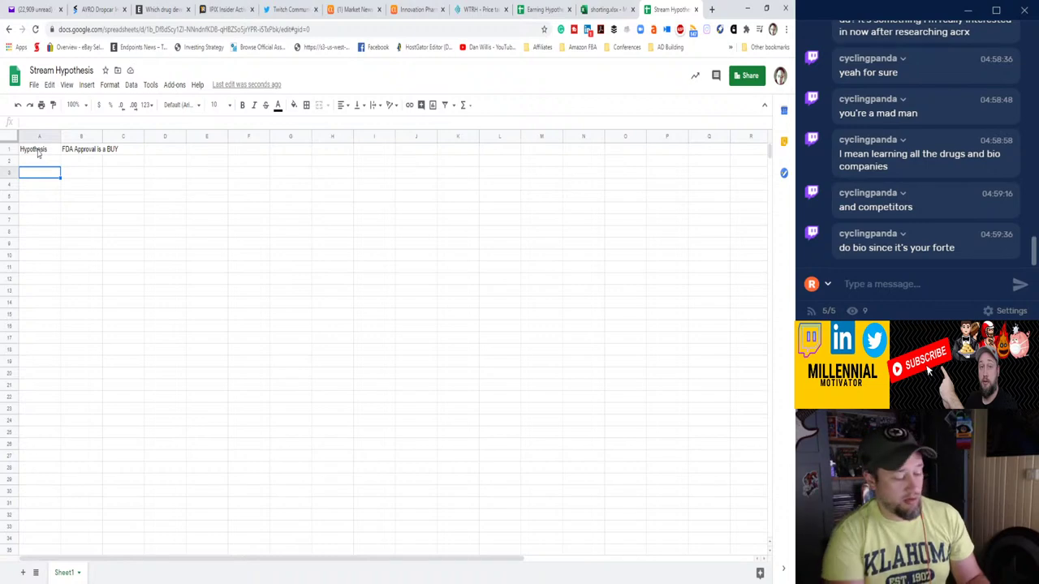
Enter the headers "Ticker", "Stock Price" and "Phase Approval" in cells A3 to C3, and widen column C slightly.
{"action": "type", "text": "Tick"}
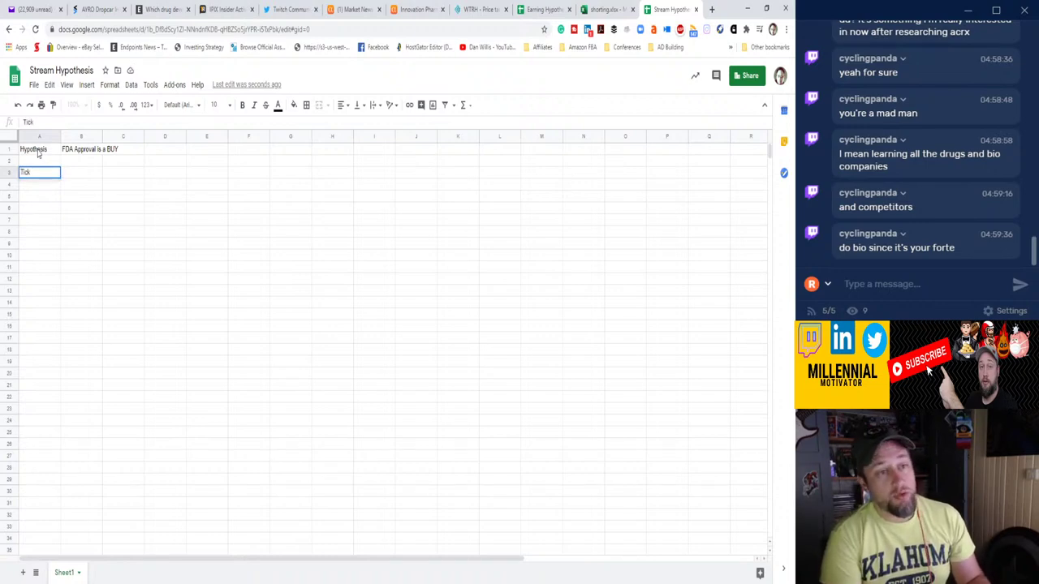
{"action": "type", "text": "er"}
{"action": "key", "text": "Tab"}
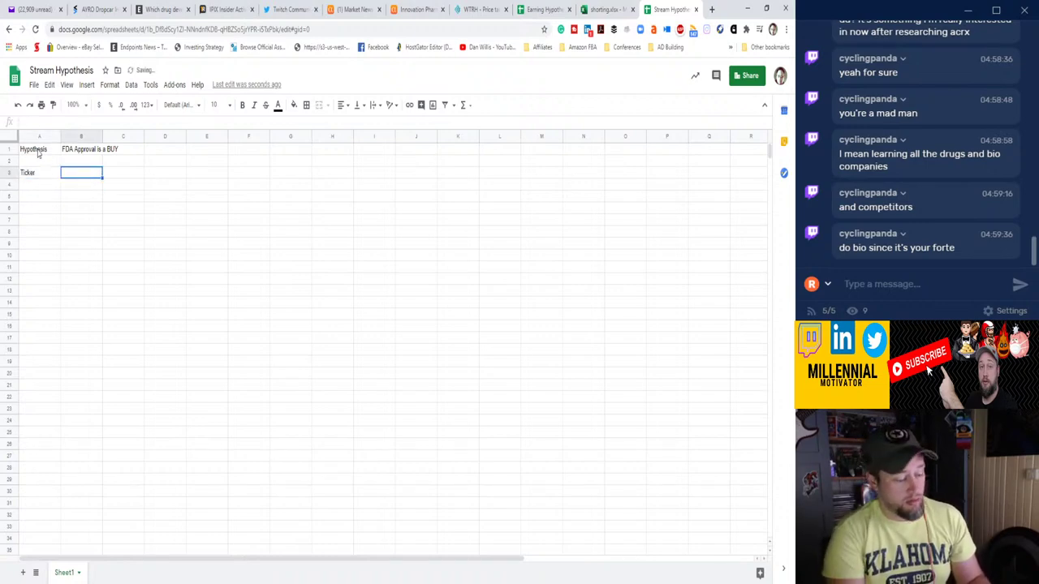
{"action": "type", "text": "Stock"}
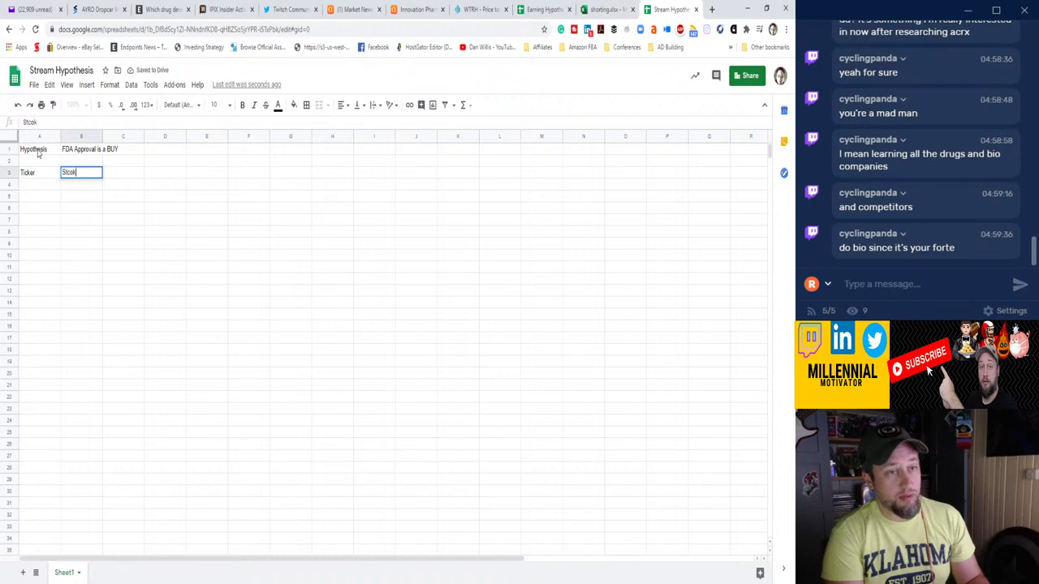
{"action": "type", "text": " Price"}
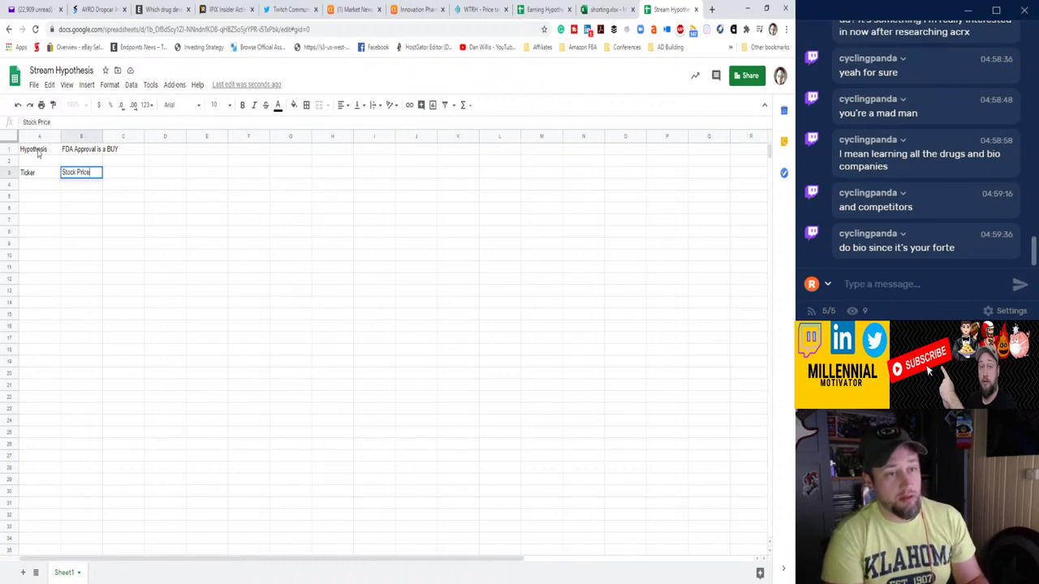
{"action": "key", "text": "Tab"}
{"action": "type", "text": "P"}
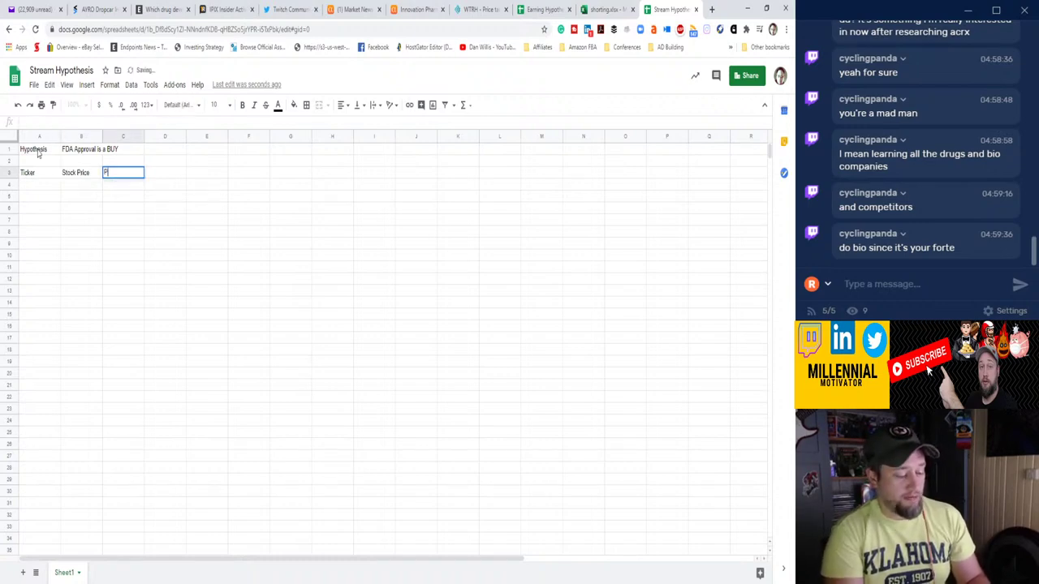
{"action": "type", "text": "hase Approval"}
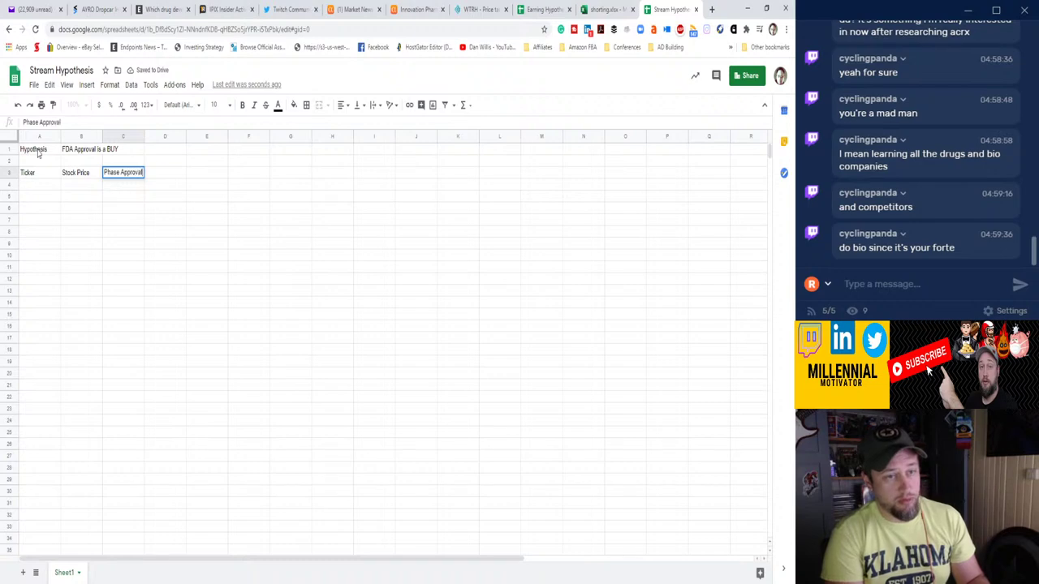
{"action": "key", "text": "Tab"}
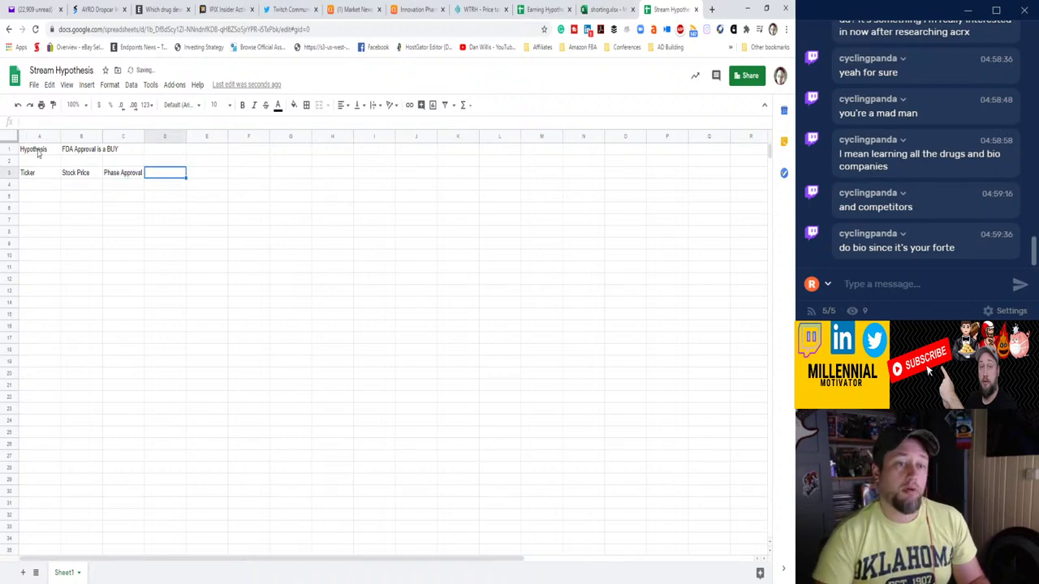
{"action": "left_click_drag", "start_coordinate": [144, 134], "coordinate": [147, 134]}
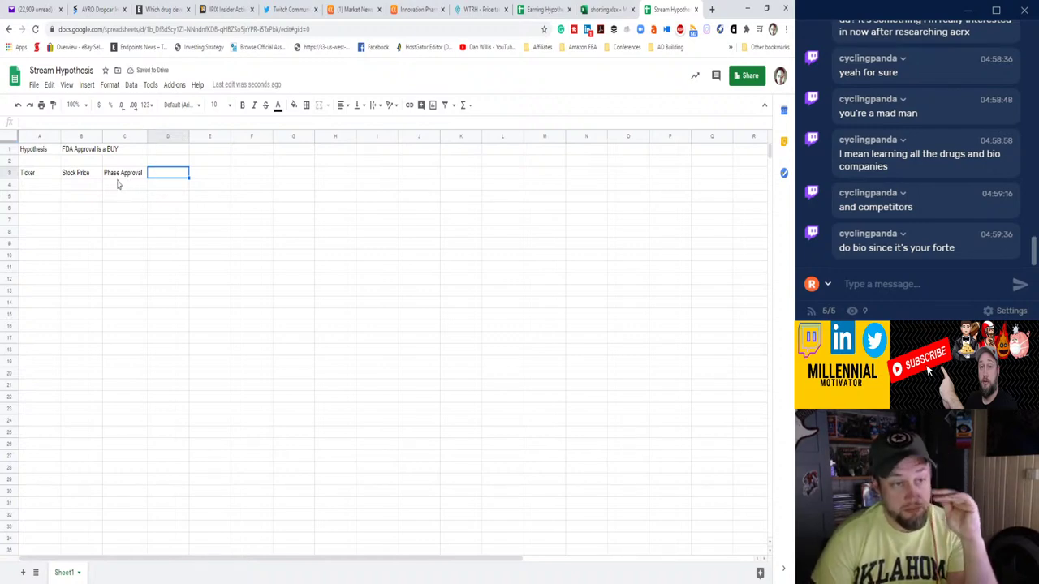
Clear the headers in C3 and B3, and enter "Phase Approval" in B3.
{"action": "left_click", "coordinate": [124, 173]}
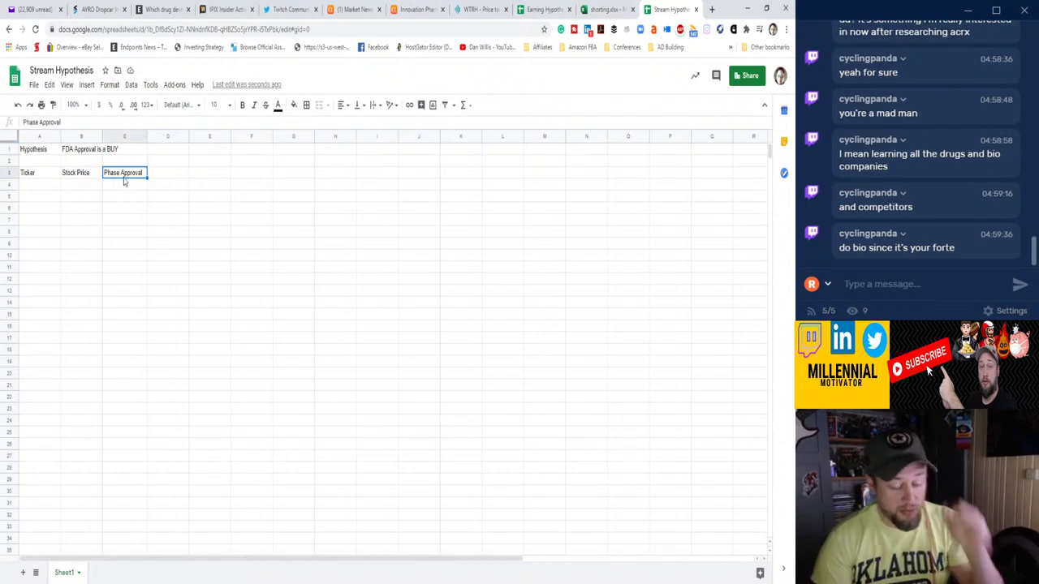
{"action": "key", "text": "Delete"}
{"action": "key", "text": "Left"}
{"action": "key", "text": "Delete"}
{"action": "type", "text": "Ph"}
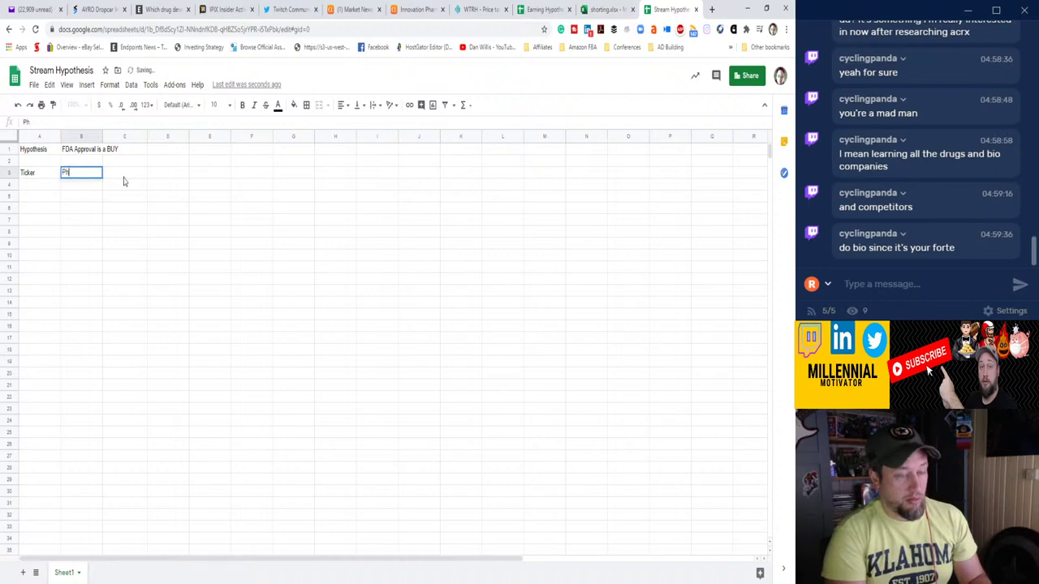
{"action": "type", "text": "ase approval"}
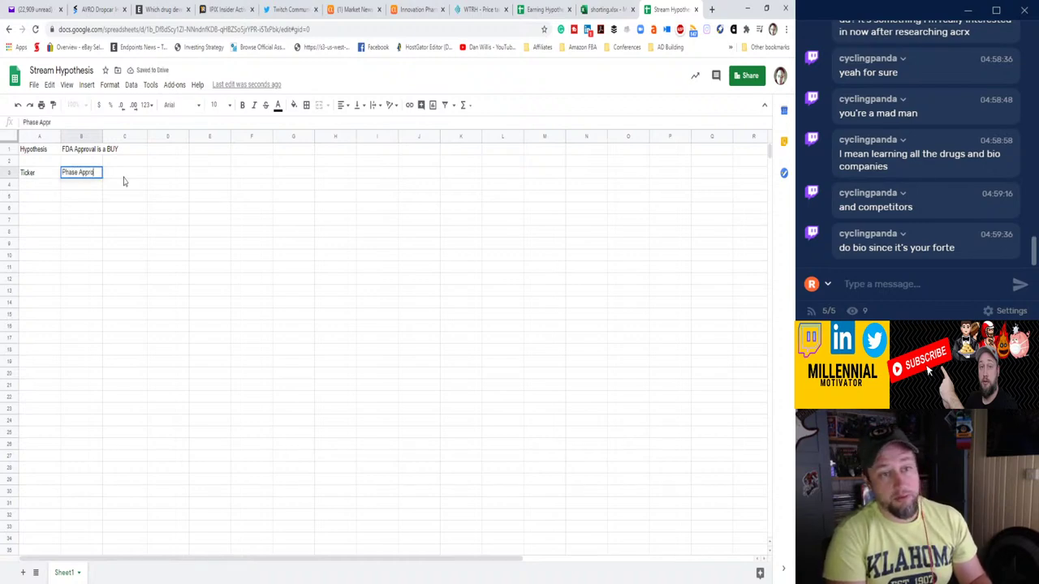
{"action": "key", "text": "Tab"}
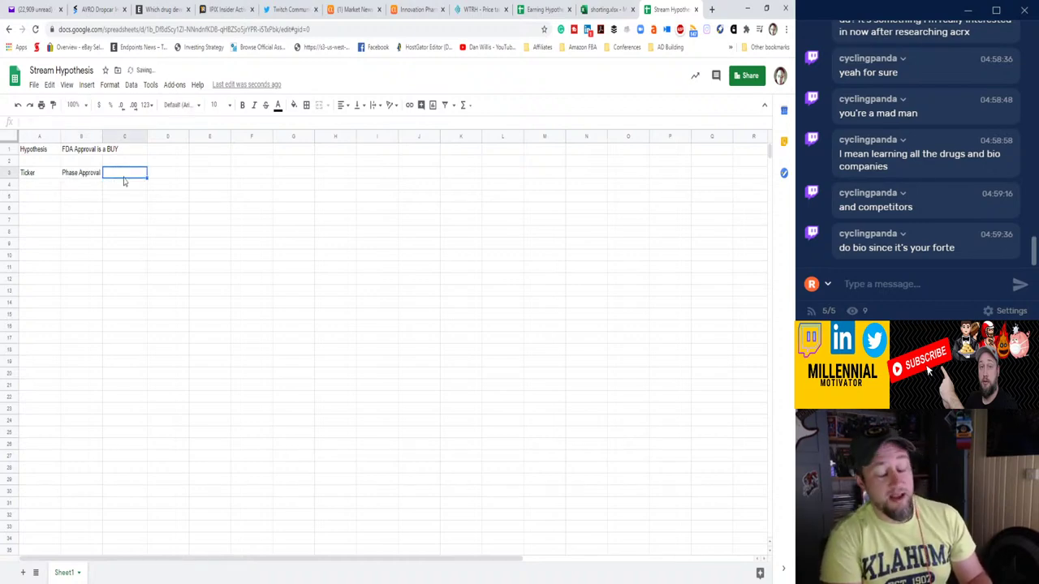
Enter the header "Entry" in cell C3 and "Exit" in cell D3.
{"action": "type", "text": "S"}
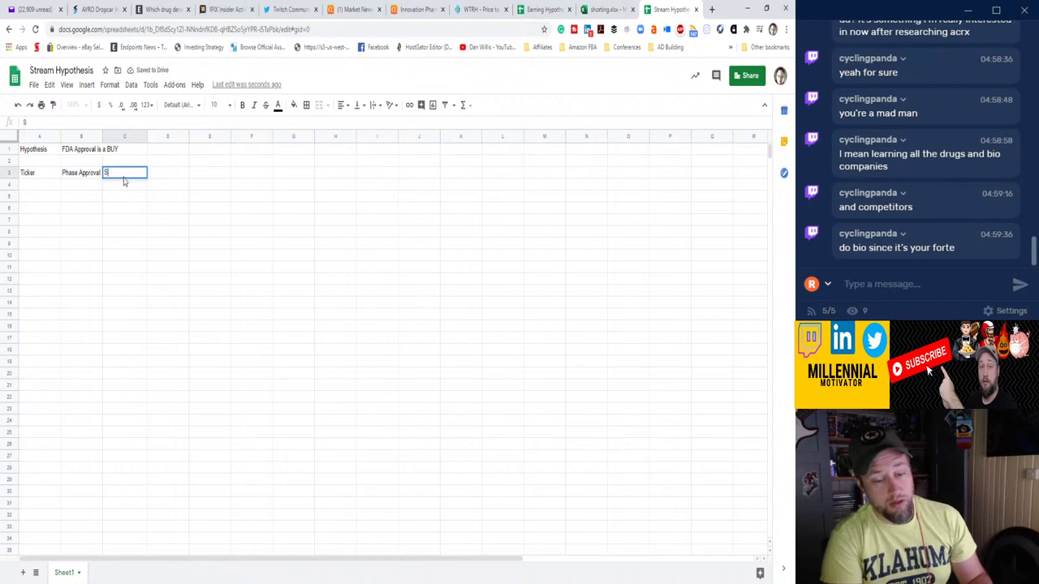
{"action": "key", "text": "BackSpace"}
{"action": "type", "text": "Entry"}
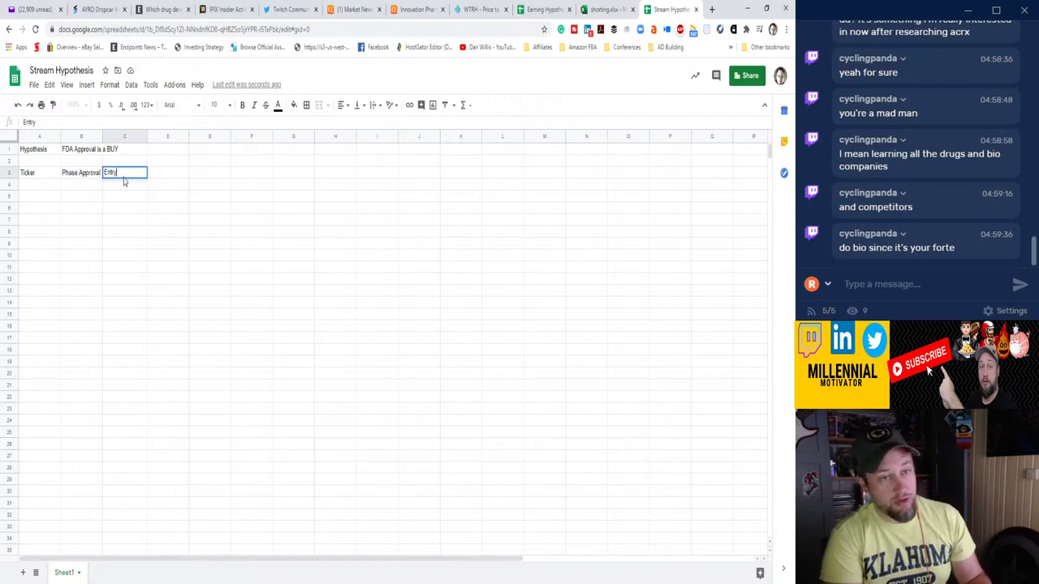
{"action": "key", "text": "Tab"}
{"action": "type", "text": "Exit"}
{"action": "key", "text": "Tab"}
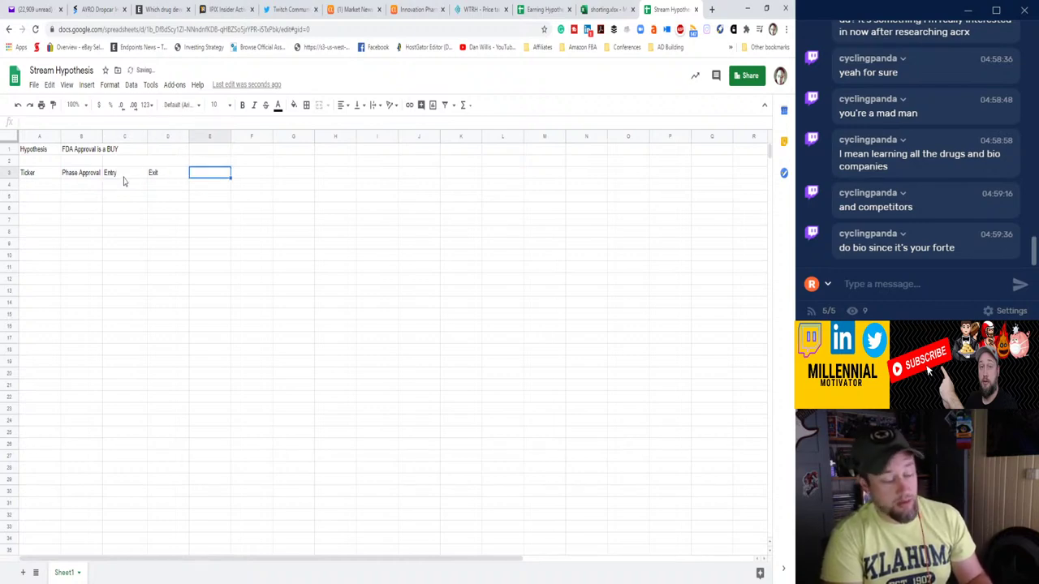
{"action": "type", "text": "Profi"}
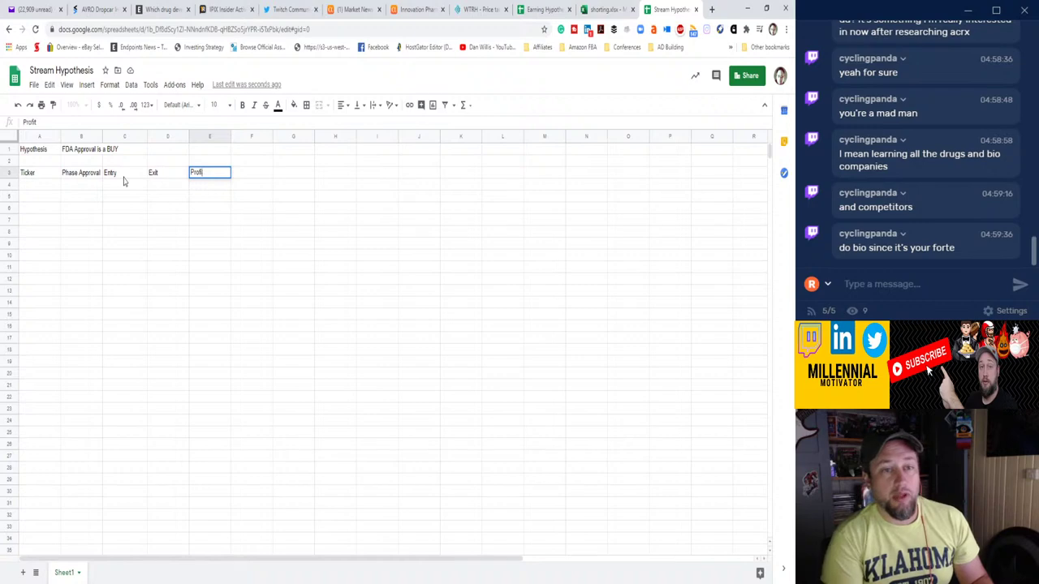
{"action": "key", "text": "Escape"}
Replace the header in cell D3 with "Sizing".
{"action": "key", "text": "Left"}
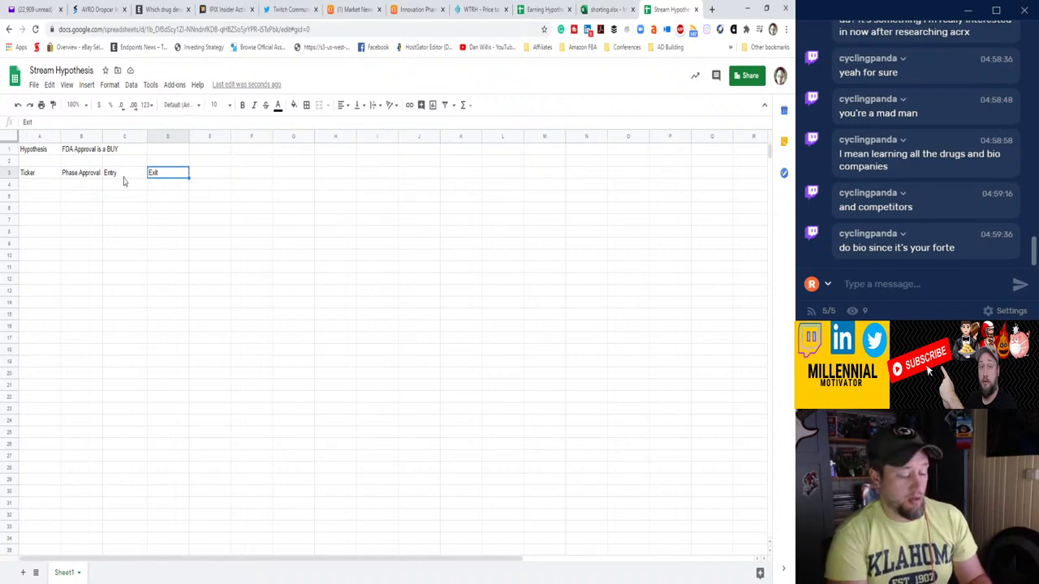
{"action": "type", "text": "W"}
{"action": "key", "text": "BackSpace"}
{"action": "type", "text": "S"}
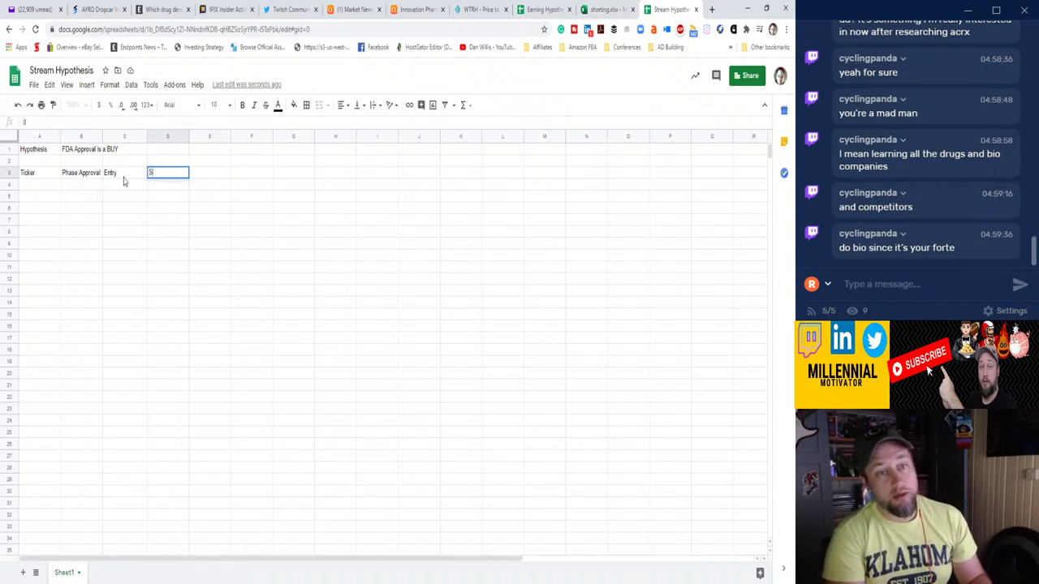
{"action": "type", "text": "eizing"}
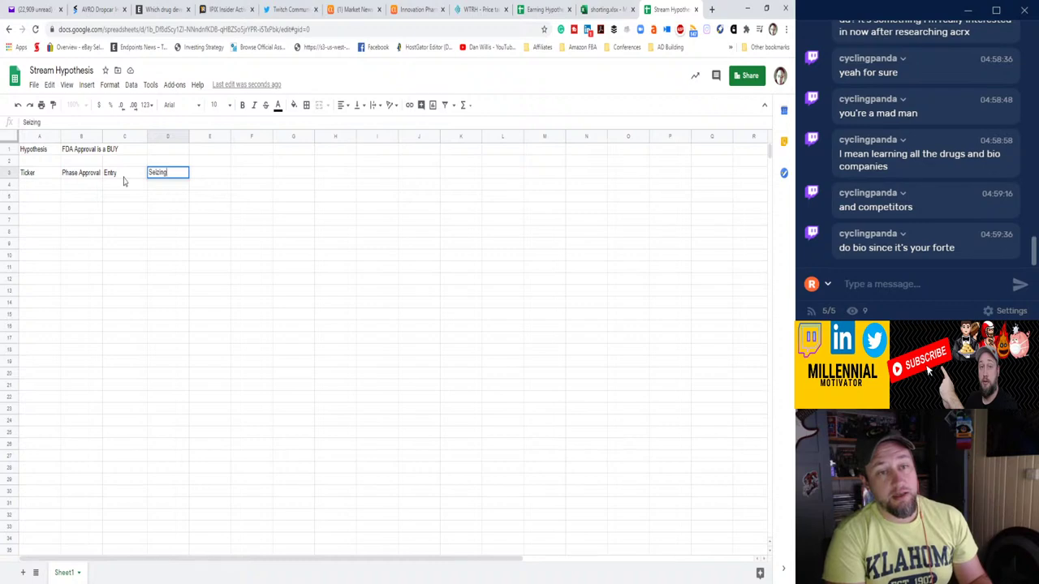
{"action": "key", "text": "Tab"}
{"action": "type", "text": "Exit"}
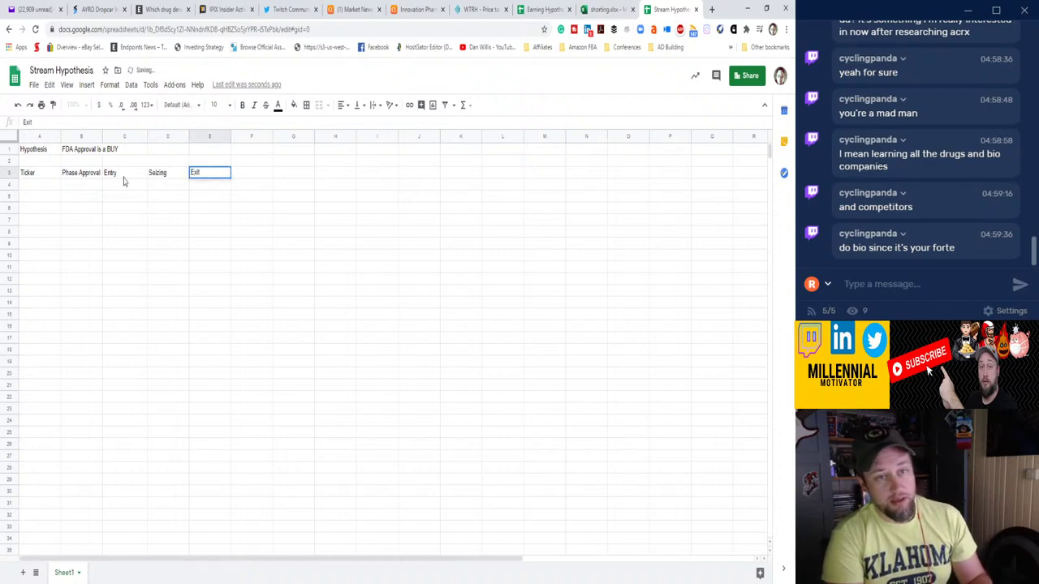
{"action": "key", "text": "BackSpace"}
{"action": "key", "text": "BackSpace"}
{"action": "key", "text": "shift+Tab"}
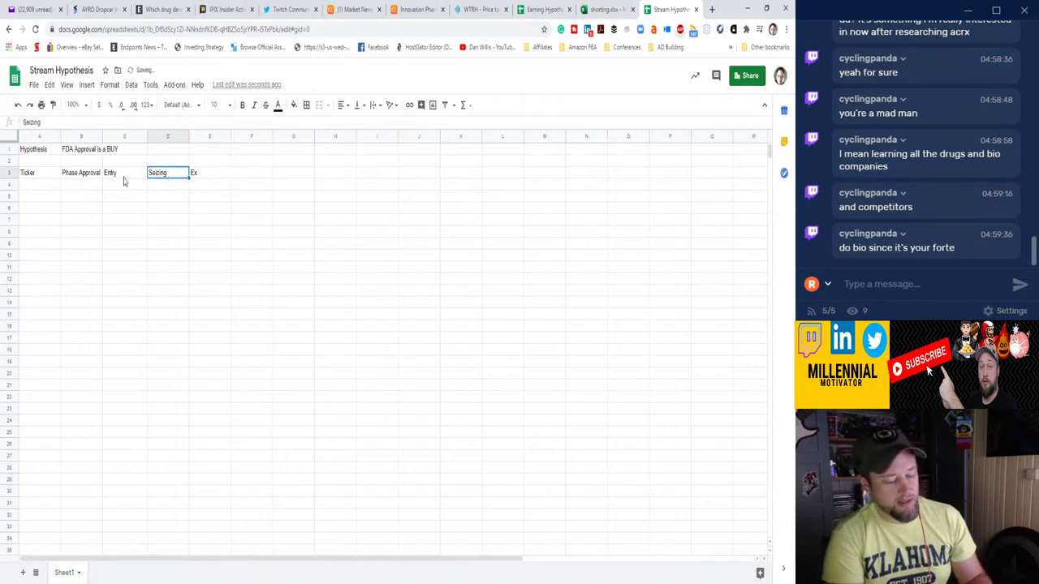
{"action": "type", "text": "Sizing"}
{"action": "key", "text": "Tab"}
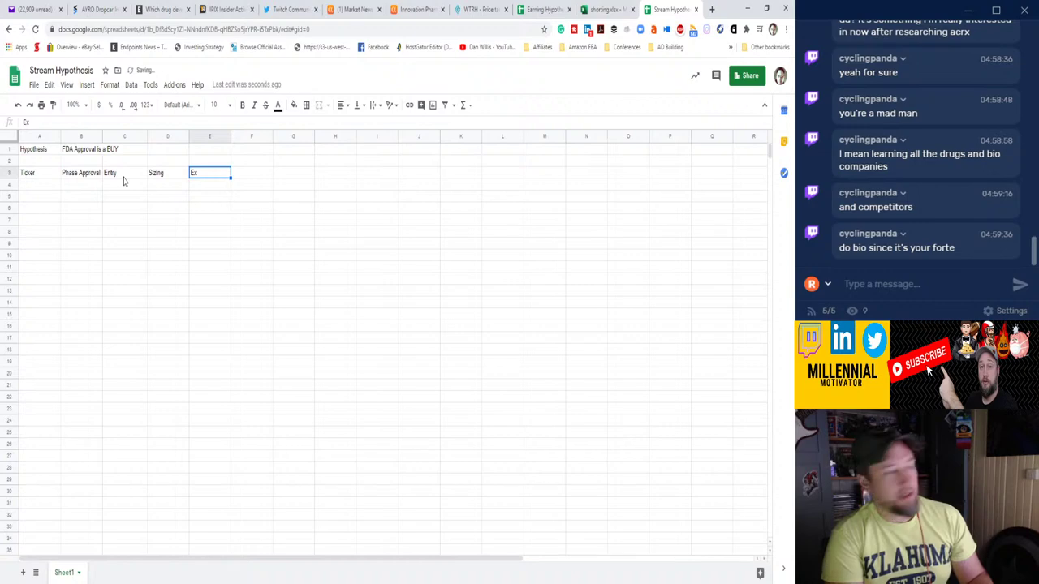
Enter the header "Exit" in cell E3 and "Profit" in cell F3.
{"action": "type", "text": "Exit"}
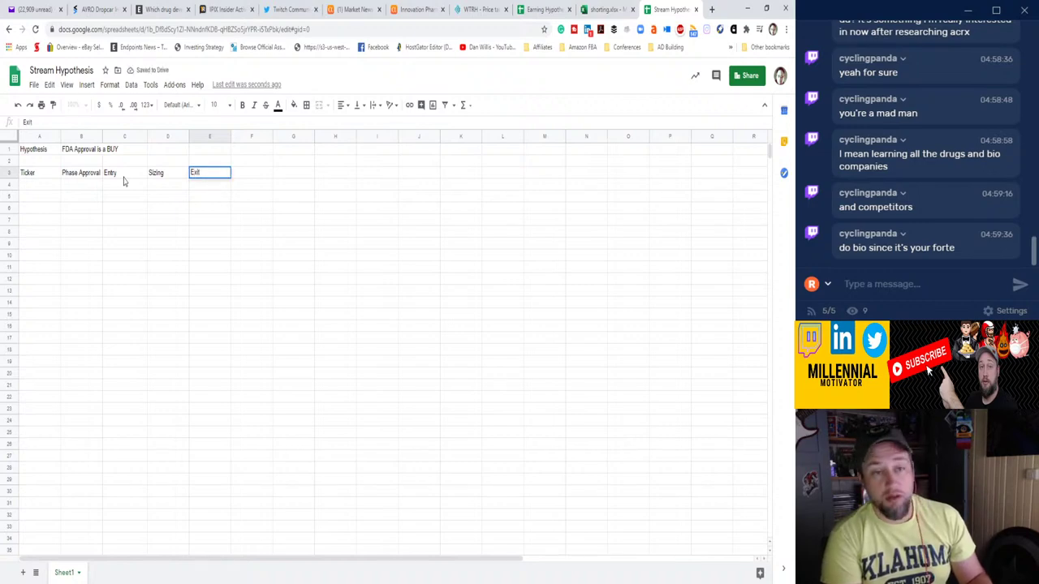
{"action": "key", "text": "Tab"}
{"action": "type", "text": "Profit"}
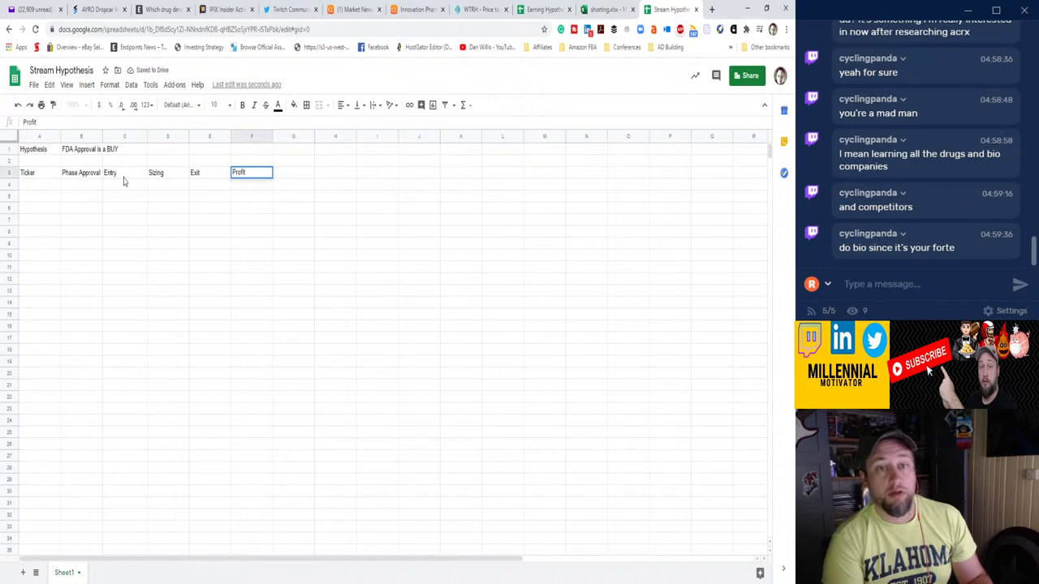
{"action": "key", "text": "Return"}
Enter the label "Win Rate" in cell F1, above the Profit column.
{"action": "key", "text": "Tab"}
{"action": "key", "text": "Tab"}
{"action": "key", "text": "Tab"}
{"action": "key", "text": "Up"}
{"action": "key", "text": "Up"}
{"action": "key", "text": "Up"}
{"action": "key", "text": "Left"}
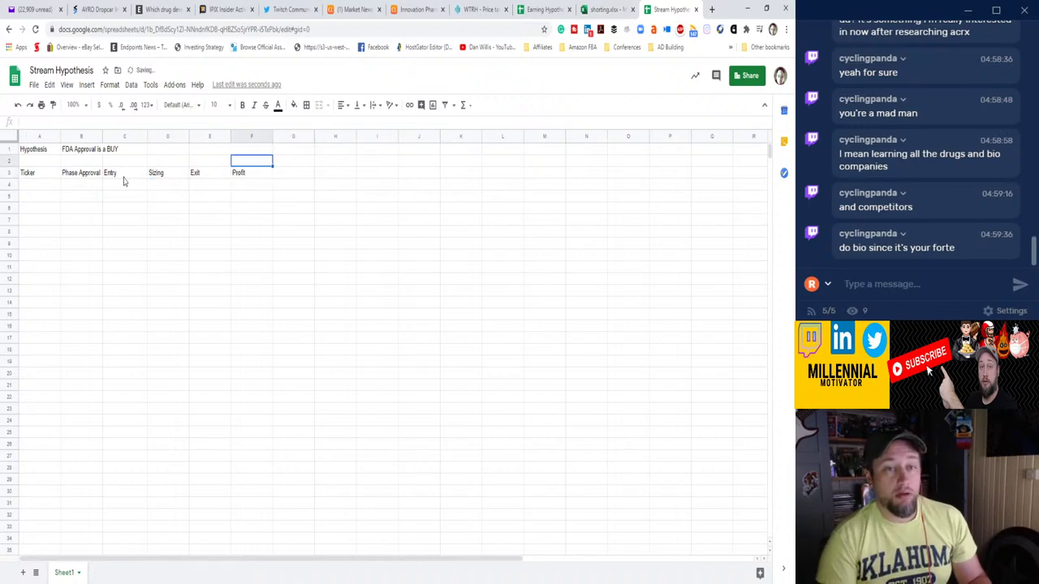
{"action": "type", "text": "Win Rate"}
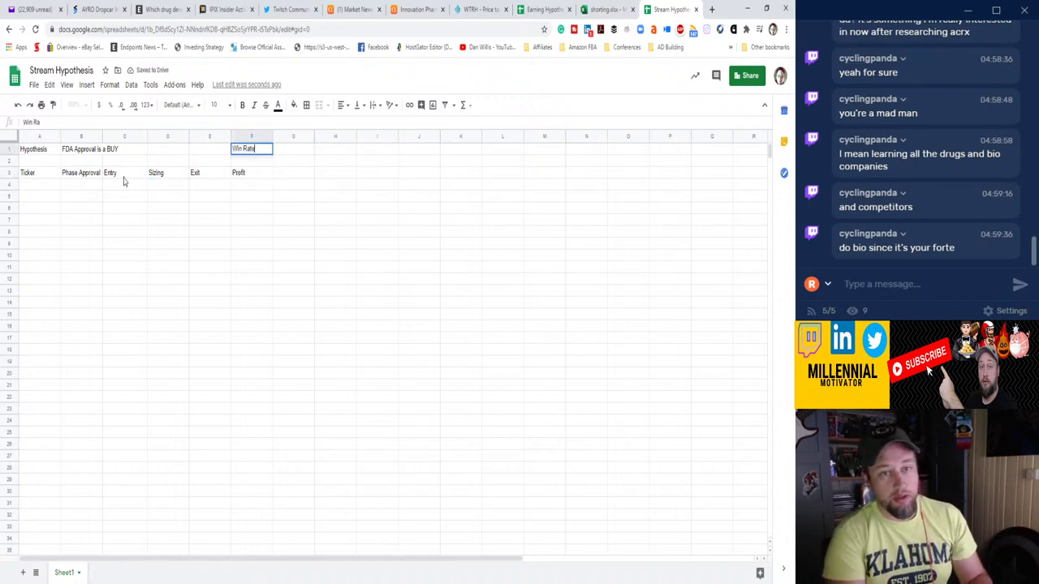
{"action": "key", "text": "Tab"}
Enter the label "Bank Roll" in cell D1, above the Sizing column.
{"action": "key", "text": "Left"}
{"action": "key", "text": "Left"}
{"action": "key", "text": "Left"}
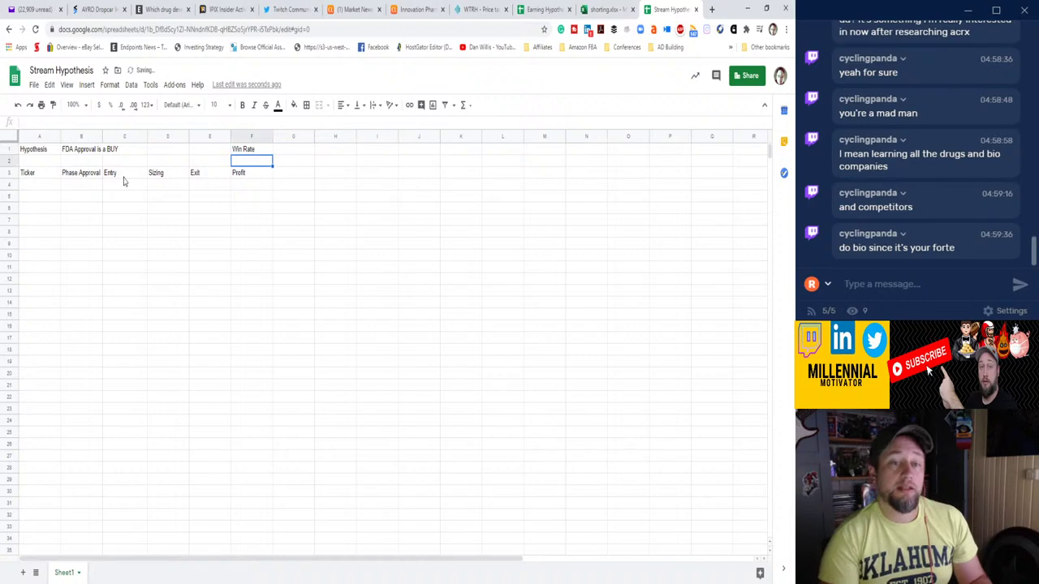
{"action": "type", "text": "Bank Roll"}
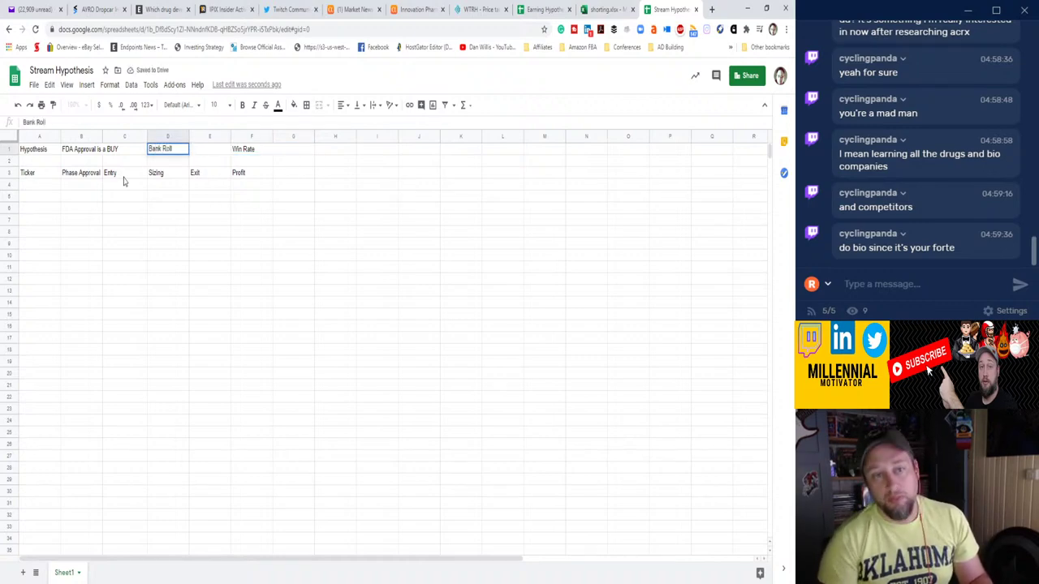
{"action": "key", "text": "Return"}
Enter the label "Percent Gain" in cell F2, directly below Win Rate.
{"action": "key", "text": "Right"}
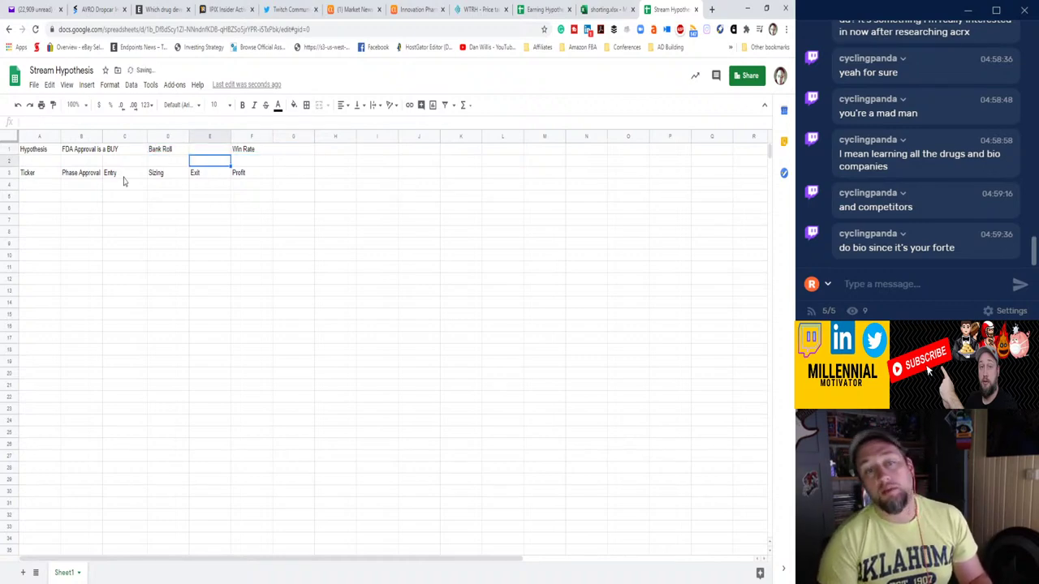
{"action": "key", "text": "Right"}
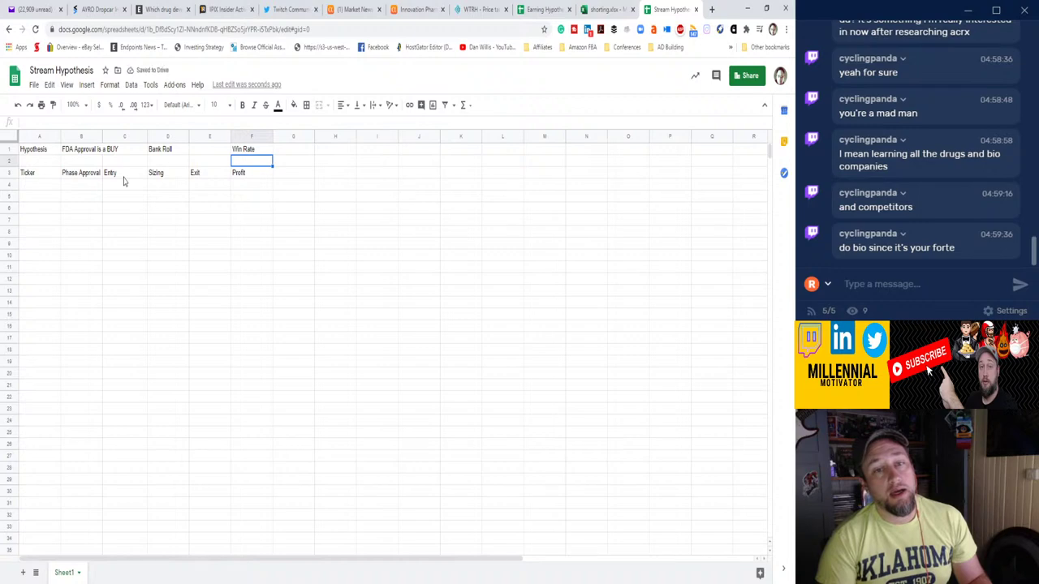
{"action": "type", "text": "P"}
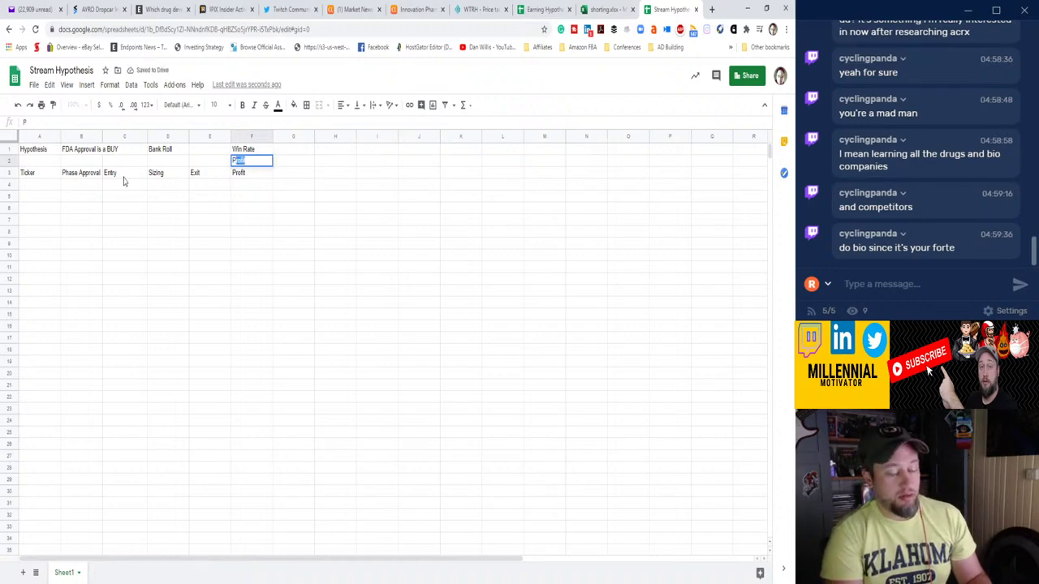
{"action": "type", "text": "ercent Gain"}
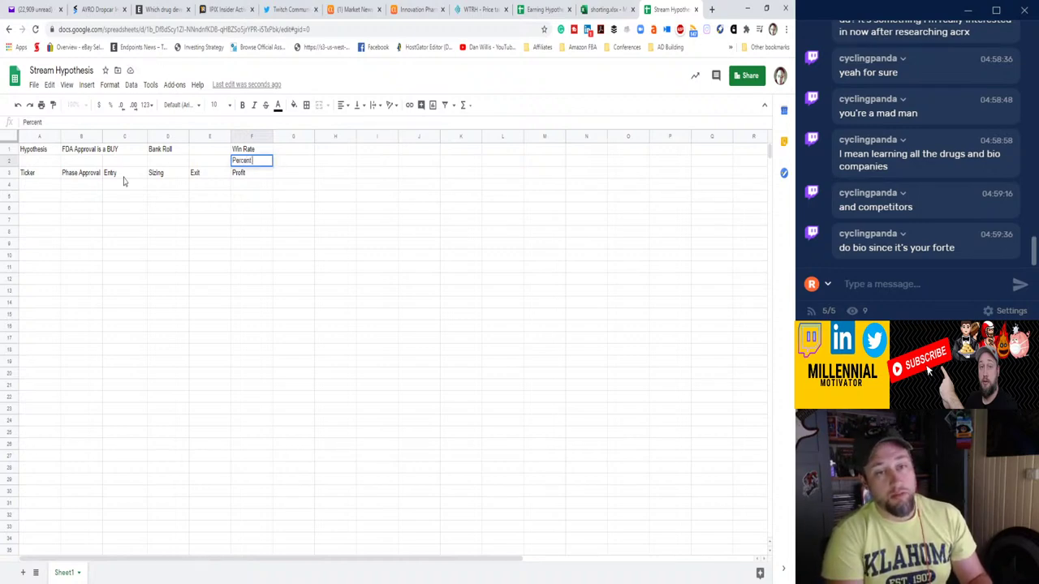
{"action": "key", "text": "Return"}
Enter the bank roll amount 3000 in cell E1, beside the Bank Roll label.
{"action": "key", "text": "Left"}
{"action": "key", "text": "Left"}
{"action": "key", "text": "Left"}
{"action": "key", "text": "Left"}
{"action": "key", "text": "Left"}
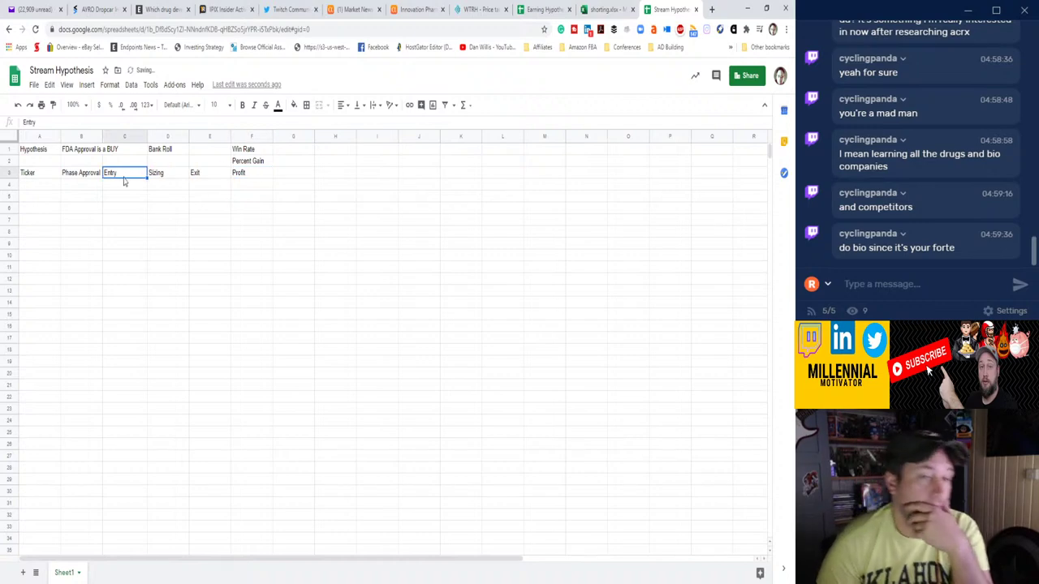
{"action": "key", "text": "Up"}
{"action": "key", "text": "Right"}
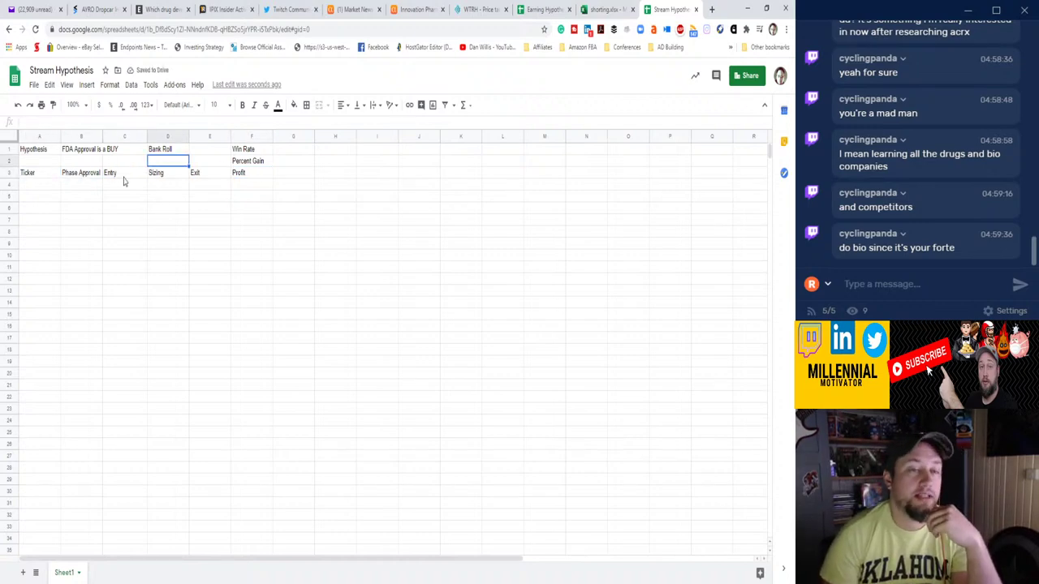
{"action": "key", "text": "Up"}
{"action": "key", "text": "Right"}
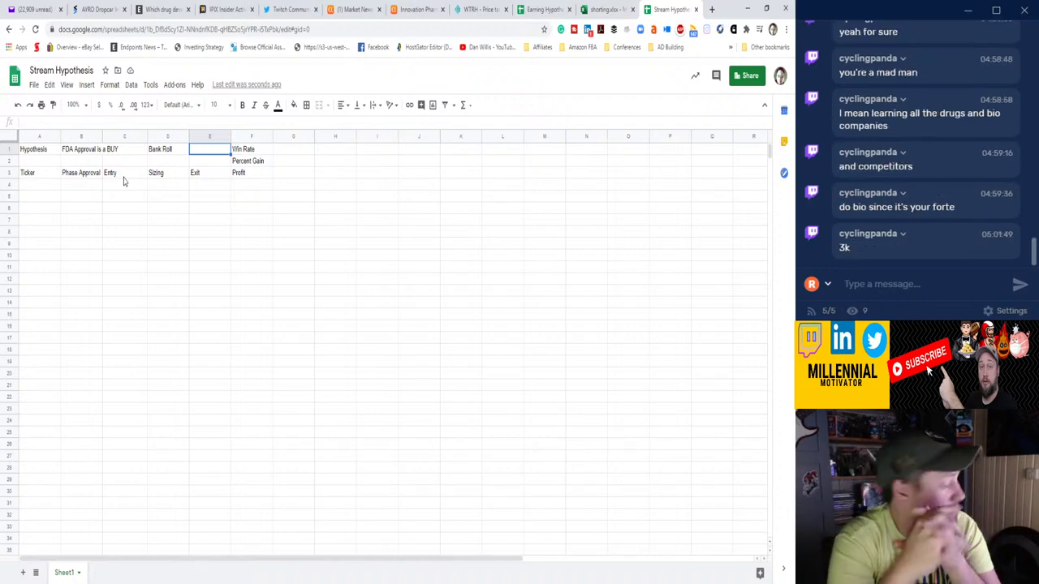
{"action": "type", "text": "3000"}
{"action": "key", "text": "Return"}
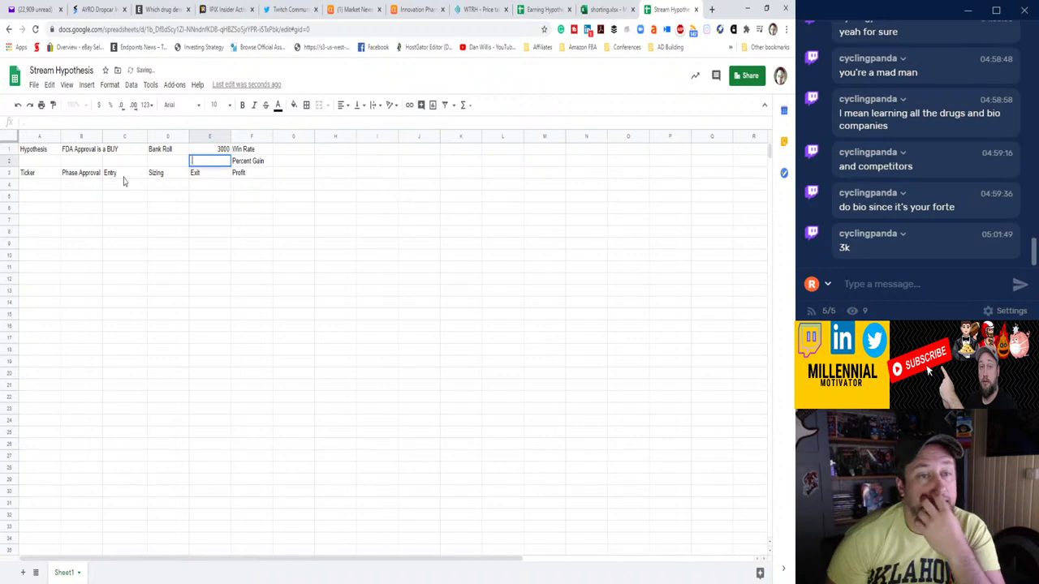
Select cell A4, the first empty row beneath the Ticker header.
{"action": "key", "text": "Down"}
{"action": "key", "text": "Left"}
{"action": "key", "text": "Down"}
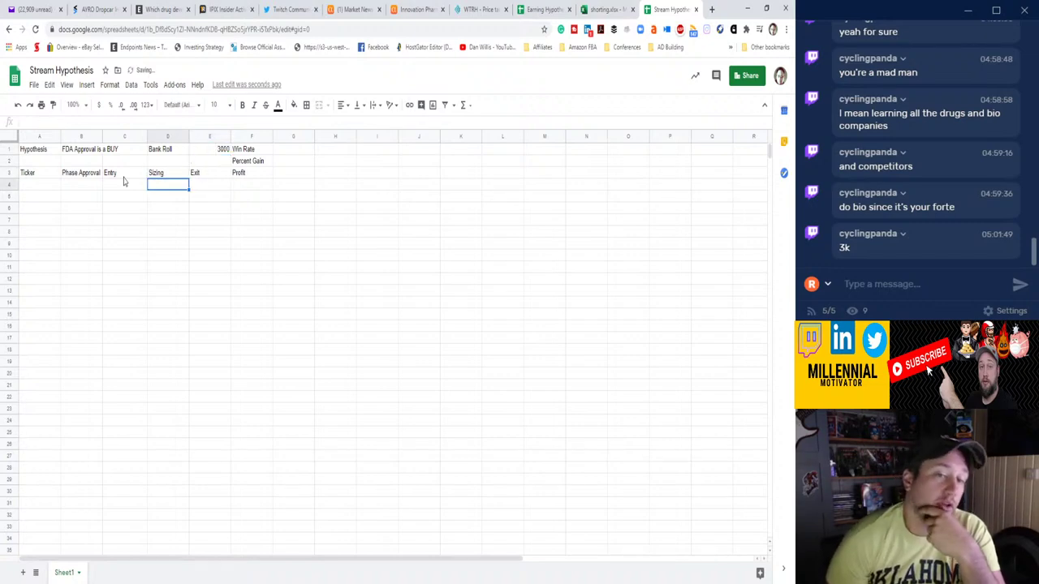
{"action": "key", "text": "Left"}
{"action": "key", "text": "Left"}
{"action": "key", "text": "Left"}
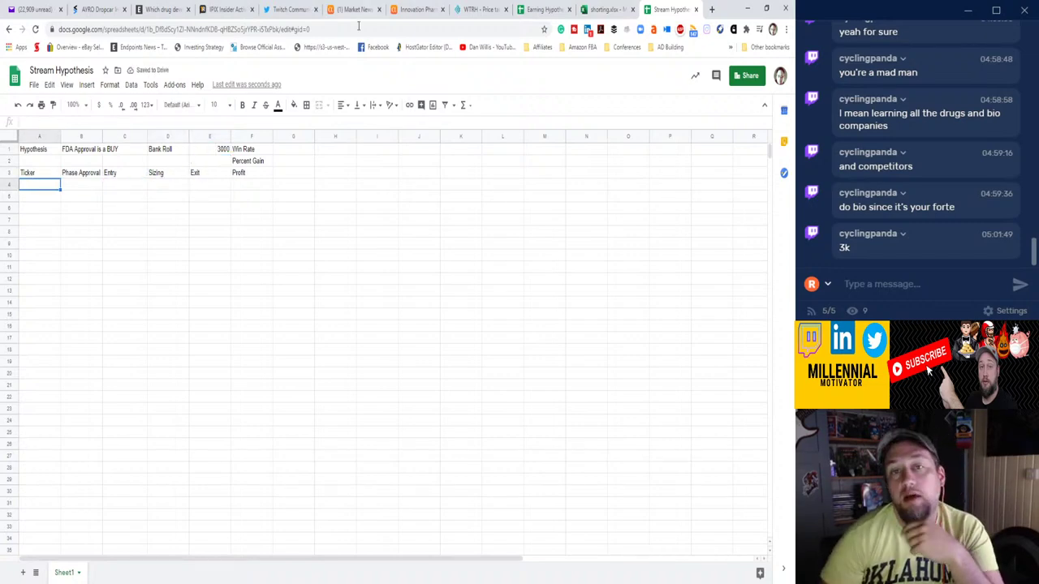
Switch to Seeking Alpha, search for "fda approval" and limit the results to News.
{"action": "left_click", "coordinate": [329, 9]}
{"action": "left_click", "coordinate": [291, 71]}
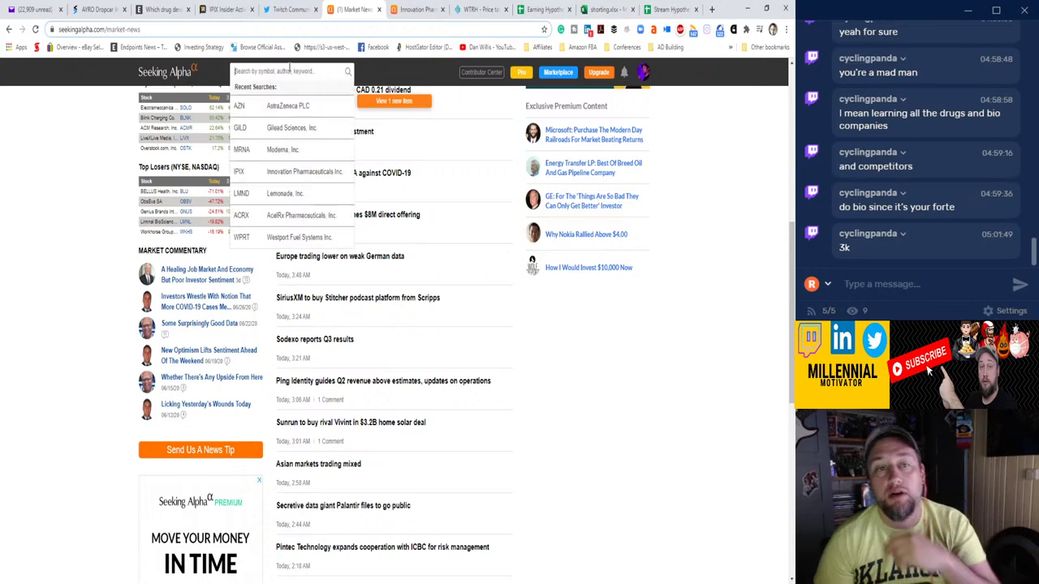
{"action": "type", "text": "fda approval"}
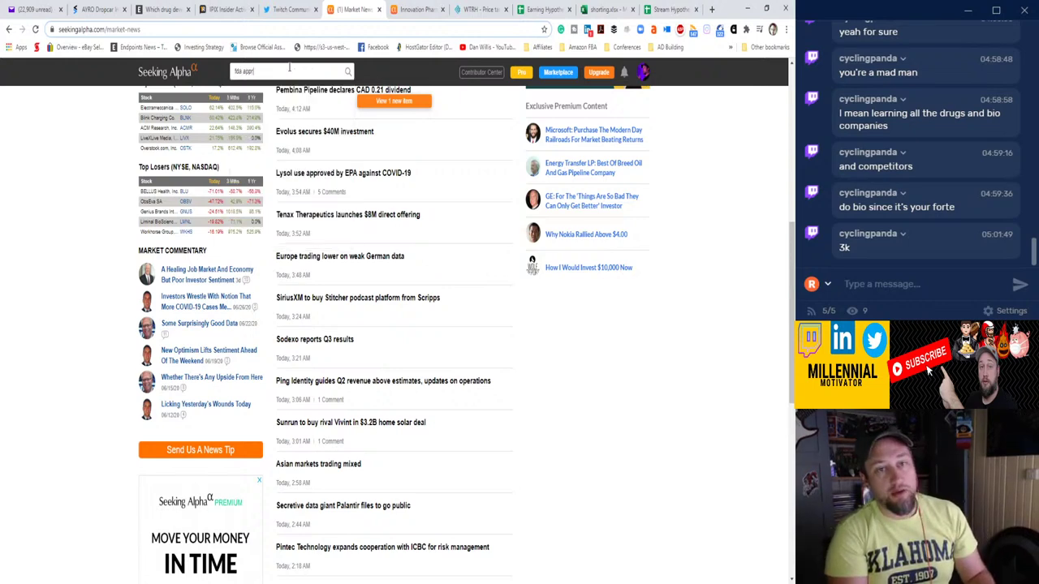
{"action": "key", "text": "Return"}
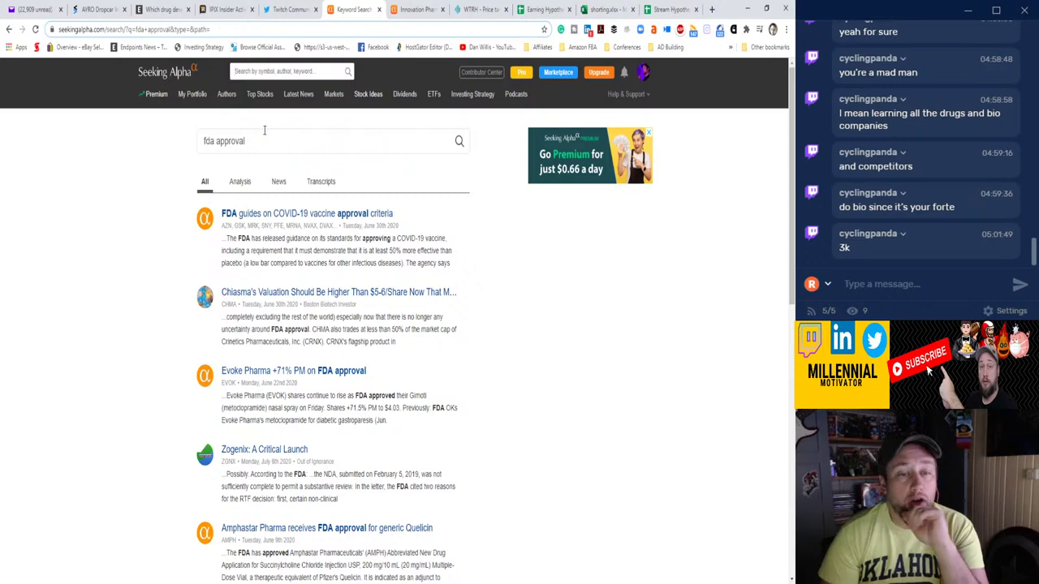
{"action": "left_click", "coordinate": [278, 183]}
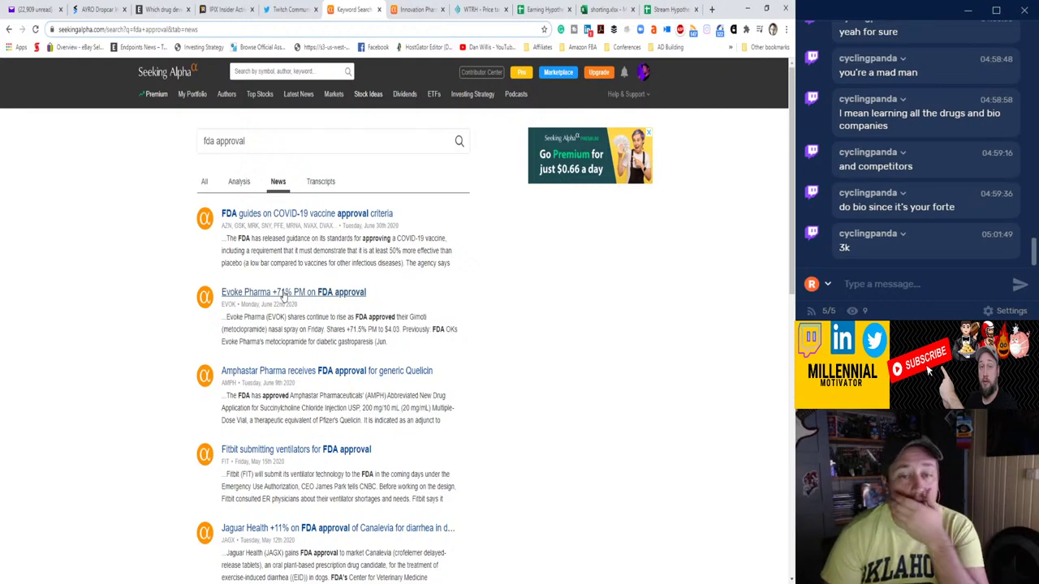
Open the Evoke Pharma, Amphastar Pharma, Fitbit and Jaguar Health FDA approval articles in separate background tabs.
{"action": "middle_click", "coordinate": [282, 294]}
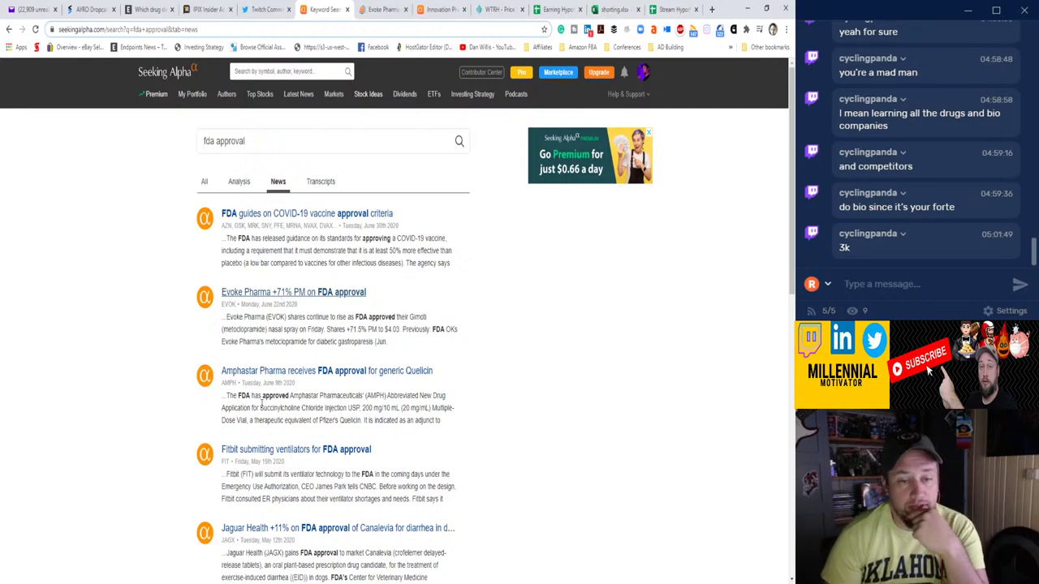
{"action": "middle_click", "coordinate": [293, 372]}
{"action": "scroll", "coordinate": [302, 349], "scroll_direction": "down", "scroll_amount": 2}
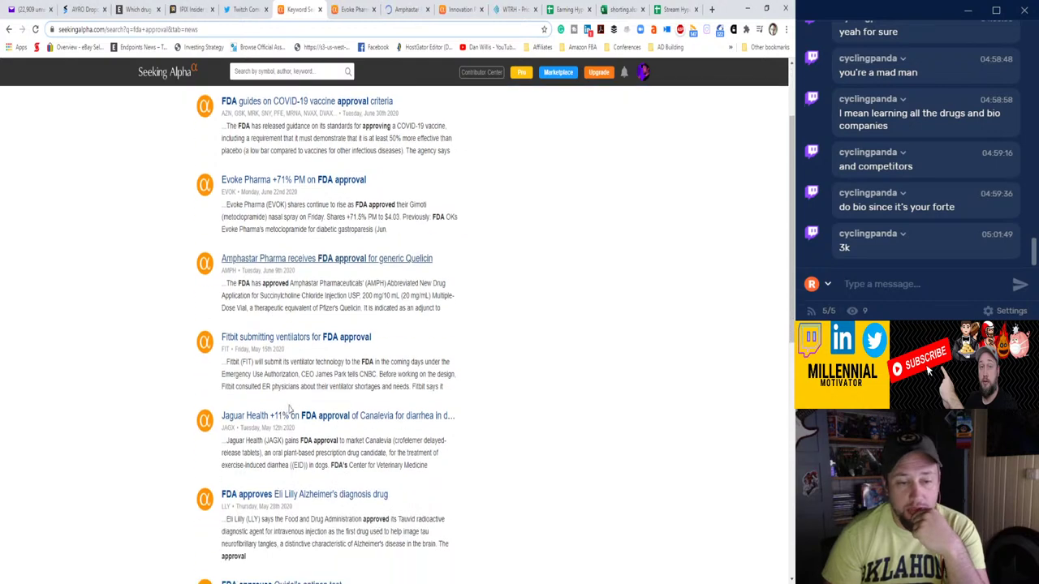
{"action": "middle_click", "coordinate": [308, 346]}
{"action": "scroll", "coordinate": [302, 341], "scroll_direction": "down", "scroll_amount": 2}
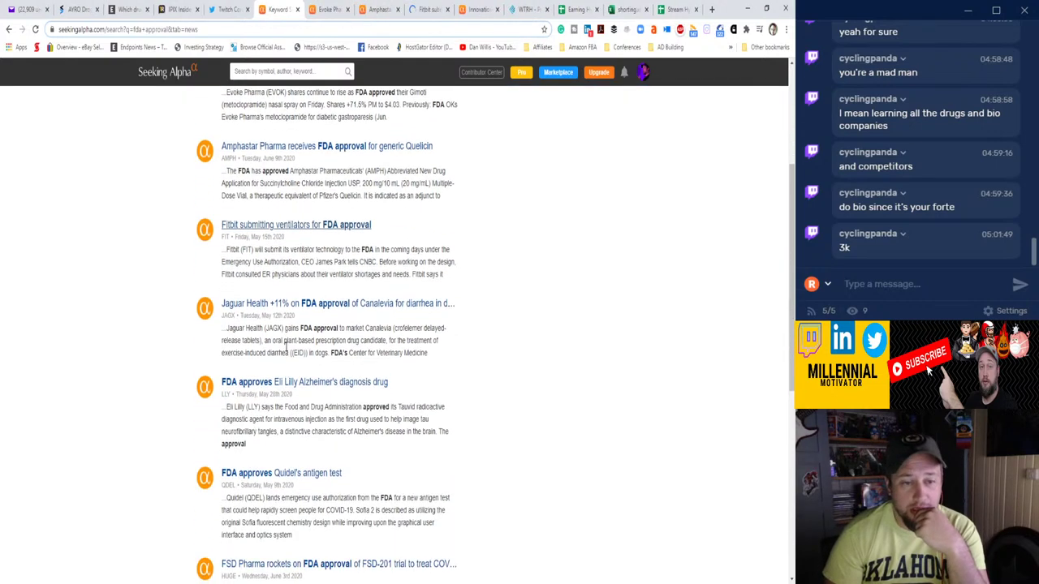
{"action": "middle_click", "coordinate": [295, 317]}
{"action": "scroll", "coordinate": [299, 328], "scroll_direction": "down", "scroll_amount": 1}
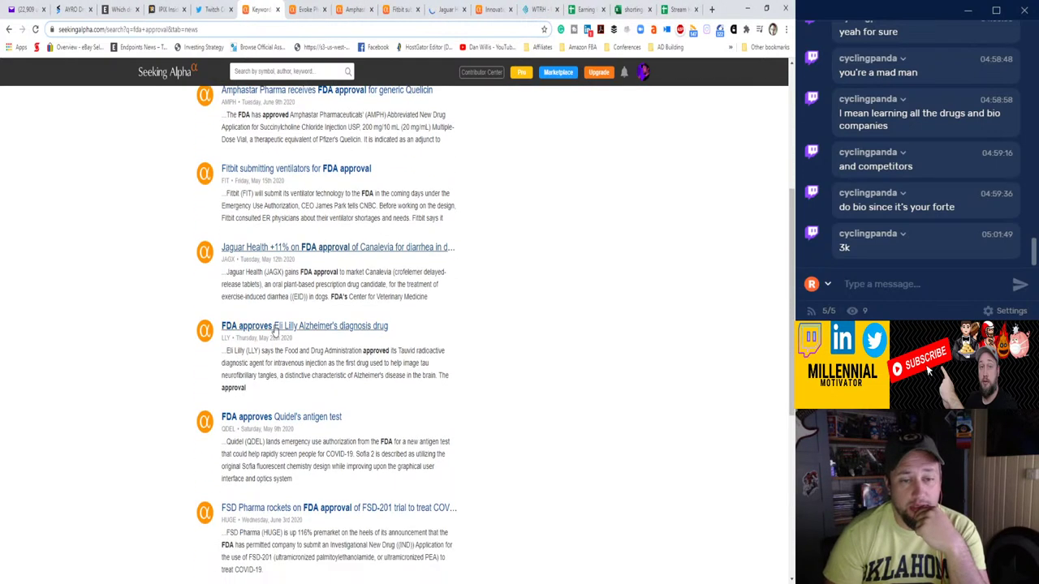
Open the Eli Lilly Alzheimer's, Quidel, FSD Pharma, Roche and Eli Lilly tumor drug articles in separate background tabs.
{"action": "middle_click", "coordinate": [298, 332]}
{"action": "scroll", "coordinate": [298, 336], "scroll_direction": "down", "scroll_amount": 2}
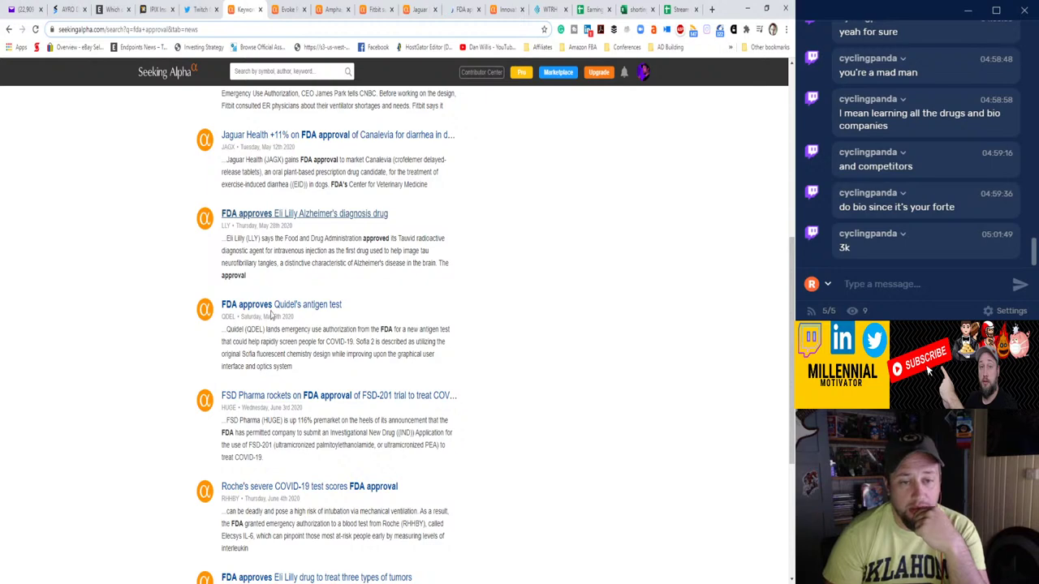
{"action": "middle_click", "coordinate": [290, 316]}
{"action": "scroll", "coordinate": [272, 342], "scroll_direction": "down", "scroll_amount": 2}
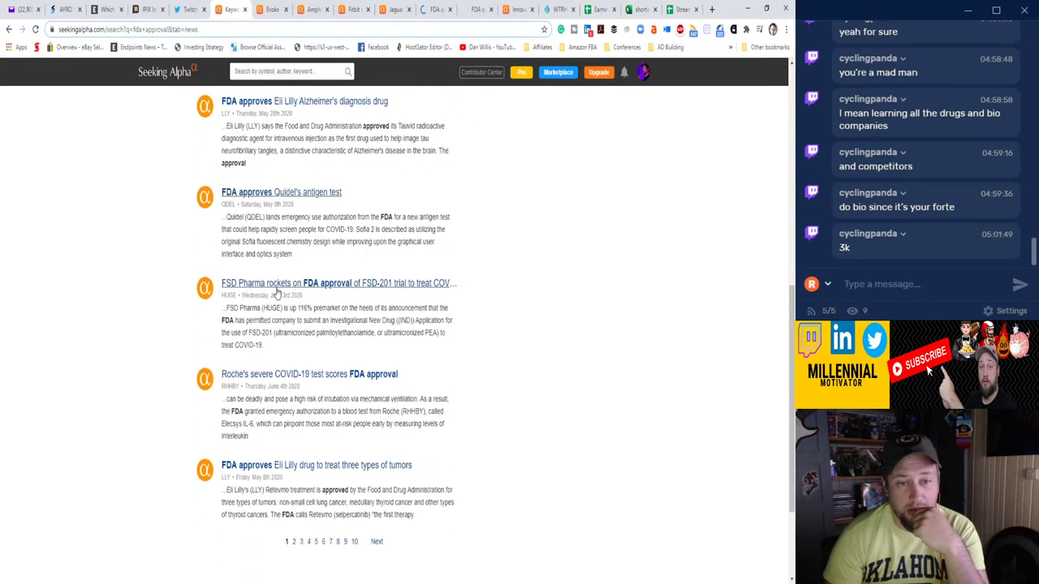
{"action": "middle_click", "coordinate": [277, 293]}
{"action": "scroll", "coordinate": [268, 333], "scroll_direction": "down", "scroll_amount": 2}
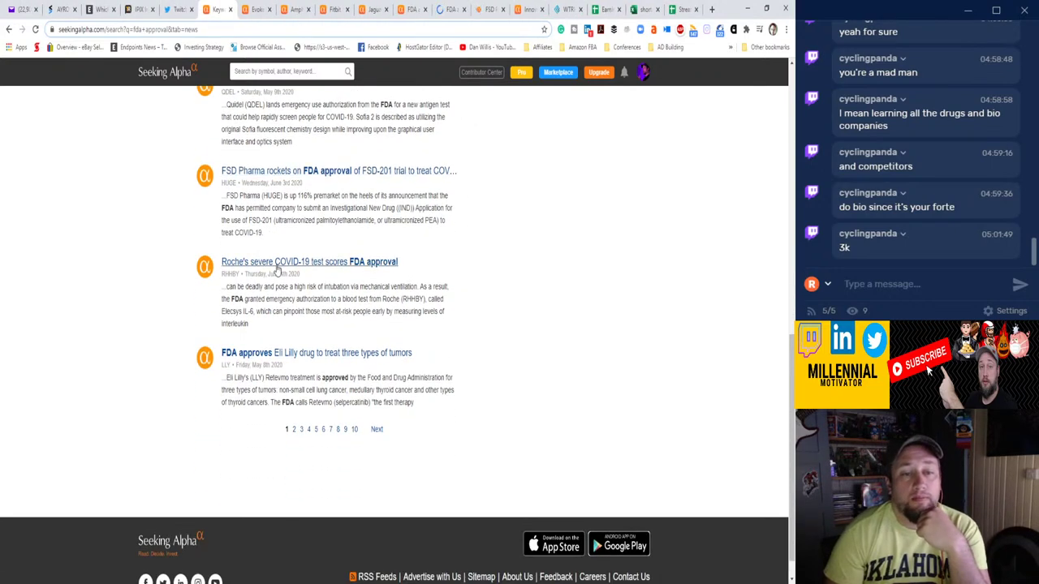
{"action": "middle_click", "coordinate": [280, 266]}
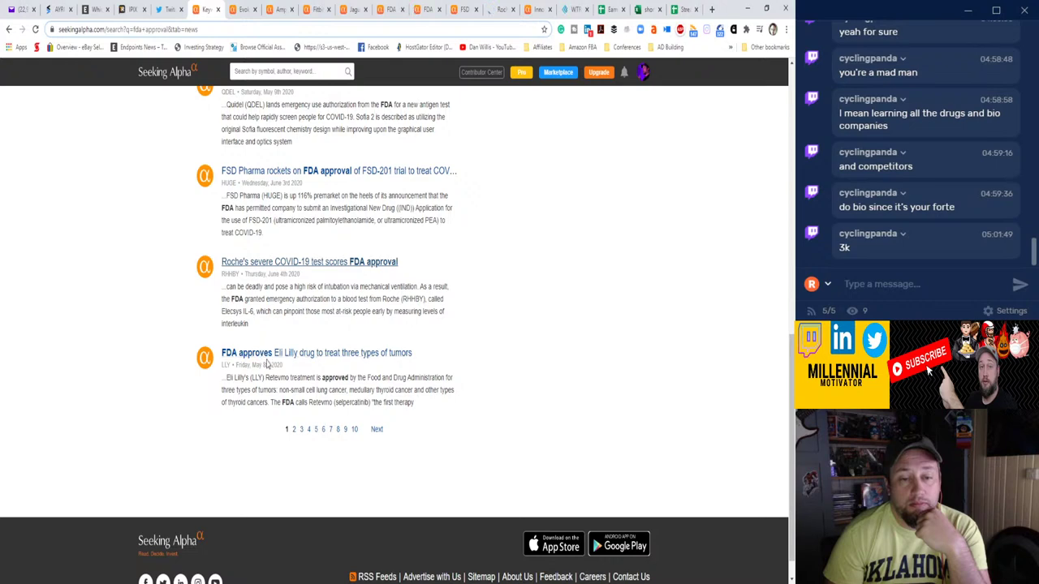
{"action": "middle_click", "coordinate": [292, 358]}
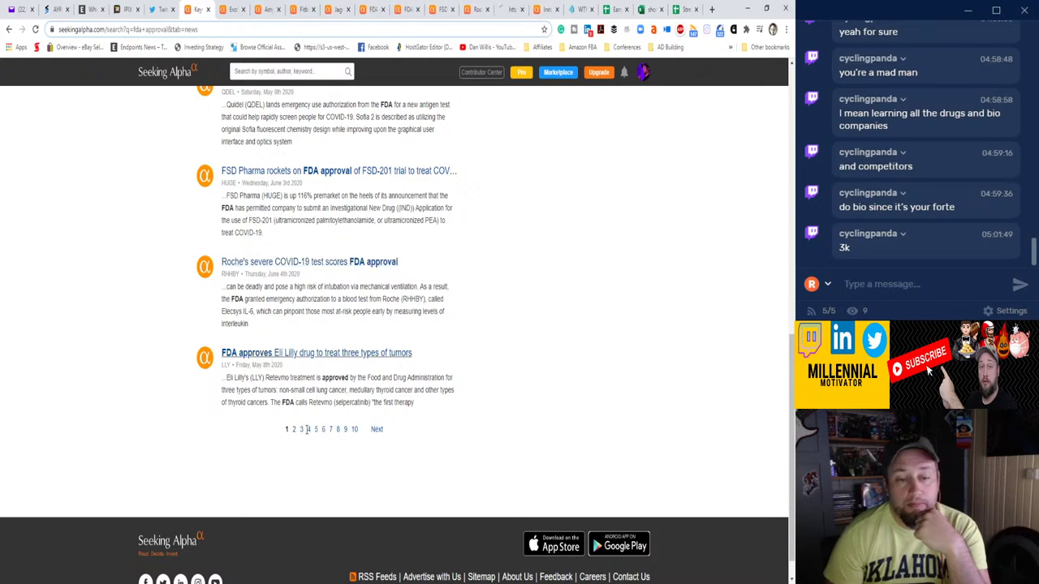
From results page 2, open the at-home COVID-19 test, Green Plains, insulin biosimilars, Axonics, Aerie Pharma and Immunomedics articles in background tabs.
{"action": "left_click", "coordinate": [294, 430]}
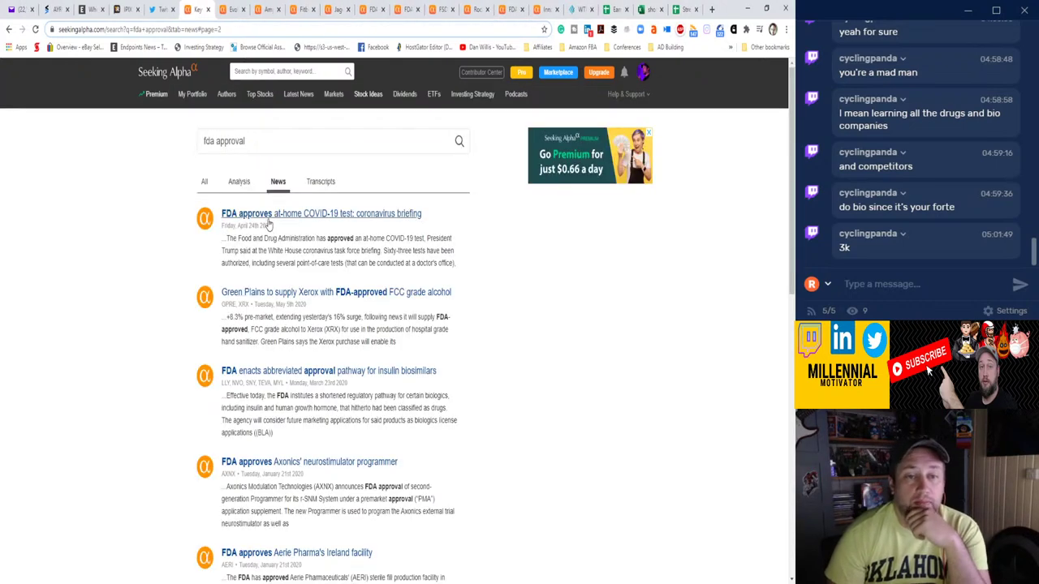
{"action": "middle_click", "coordinate": [322, 217]}
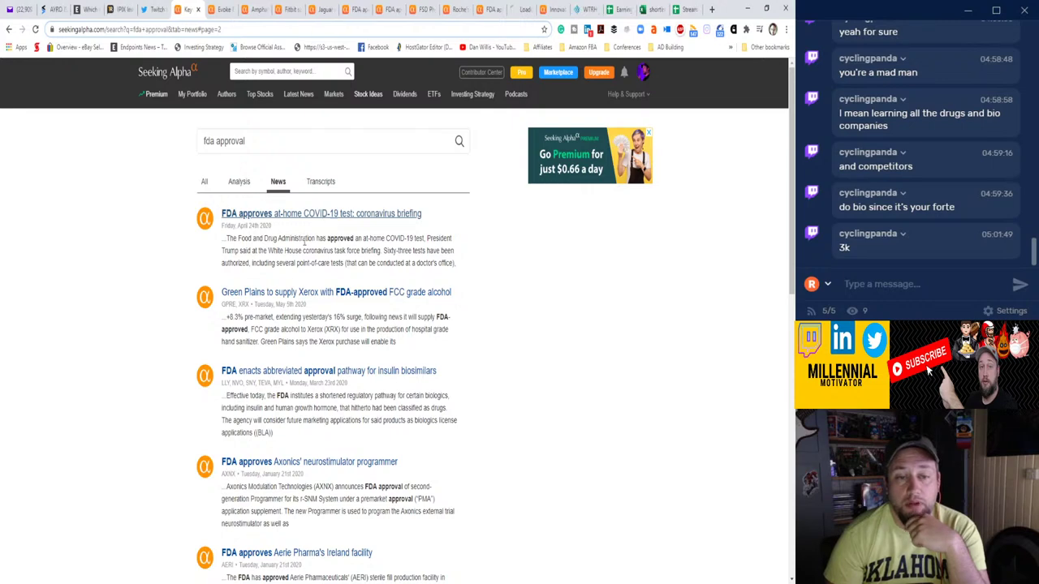
{"action": "middle_click", "coordinate": [283, 295]}
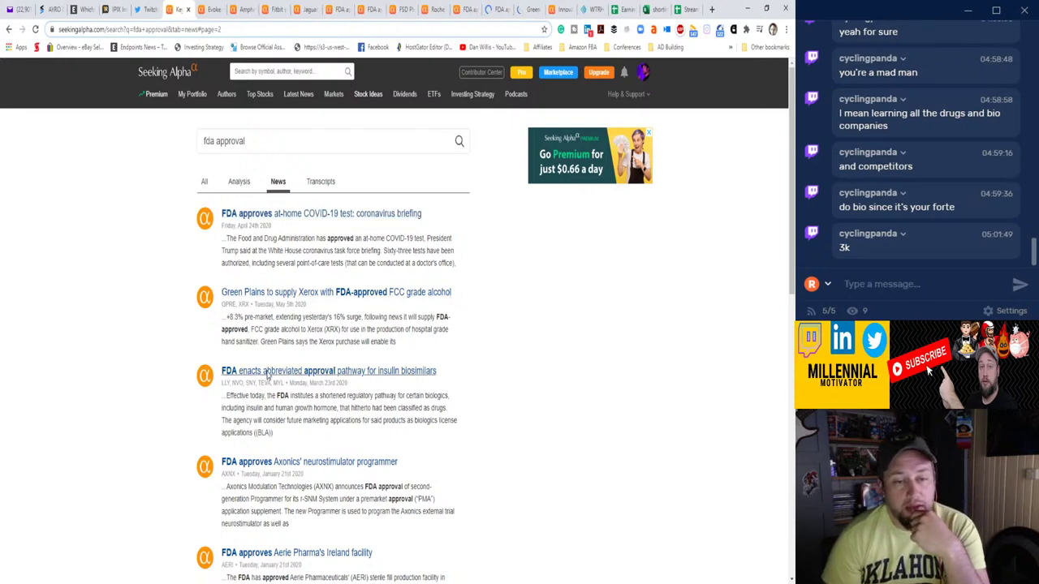
{"action": "middle_click", "coordinate": [292, 375]}
{"action": "scroll", "coordinate": [289, 390], "scroll_direction": "down", "scroll_amount": 1}
{"action": "scroll", "coordinate": [289, 390], "scroll_direction": "down", "scroll_amount": 1}
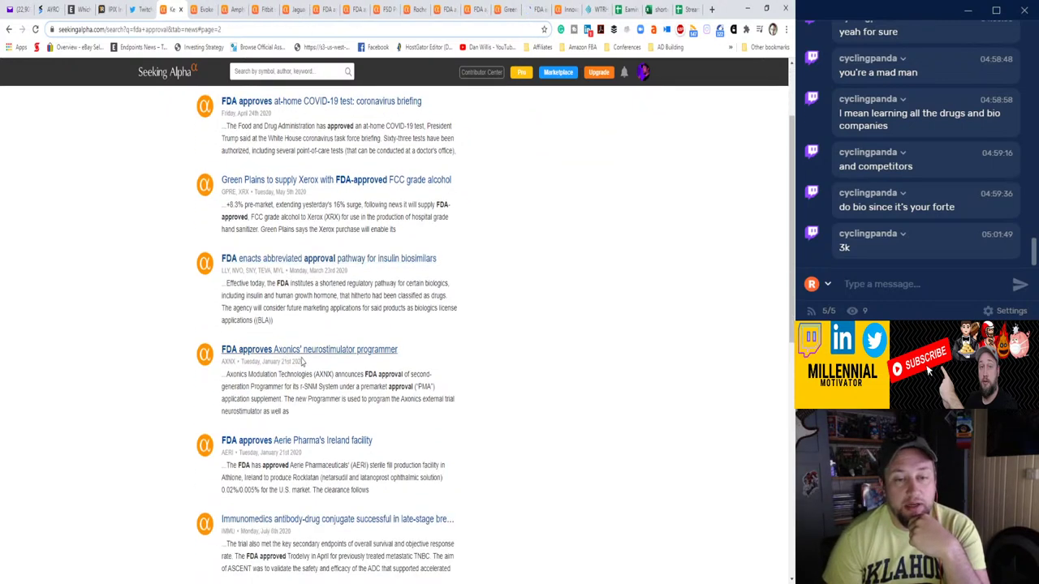
{"action": "middle_click", "coordinate": [285, 354]}
{"action": "scroll", "coordinate": [282, 349], "scroll_direction": "down", "scroll_amount": 1}
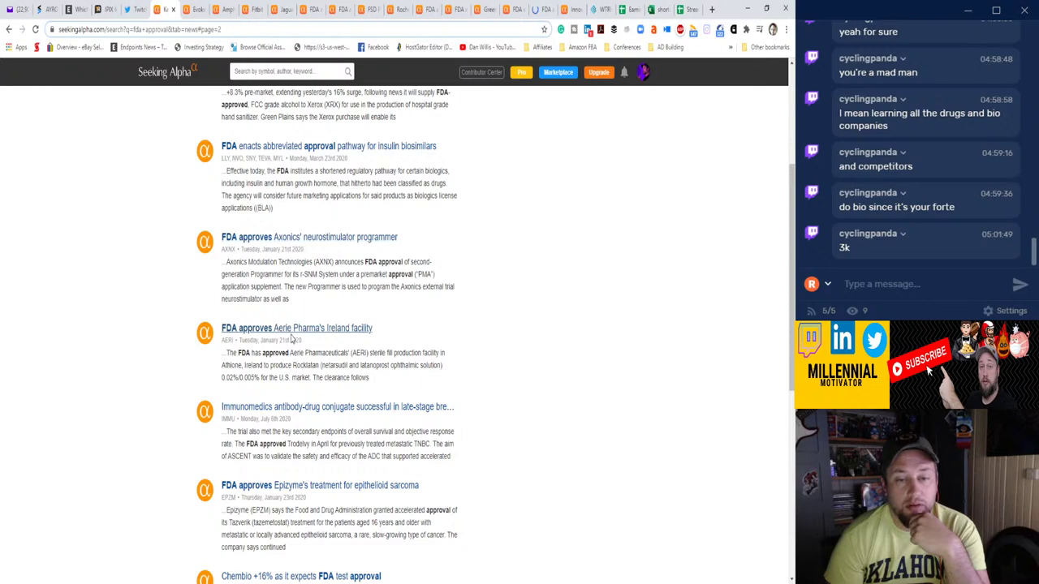
{"action": "middle_click", "coordinate": [289, 335]}
{"action": "middle_click", "coordinate": [289, 410]}
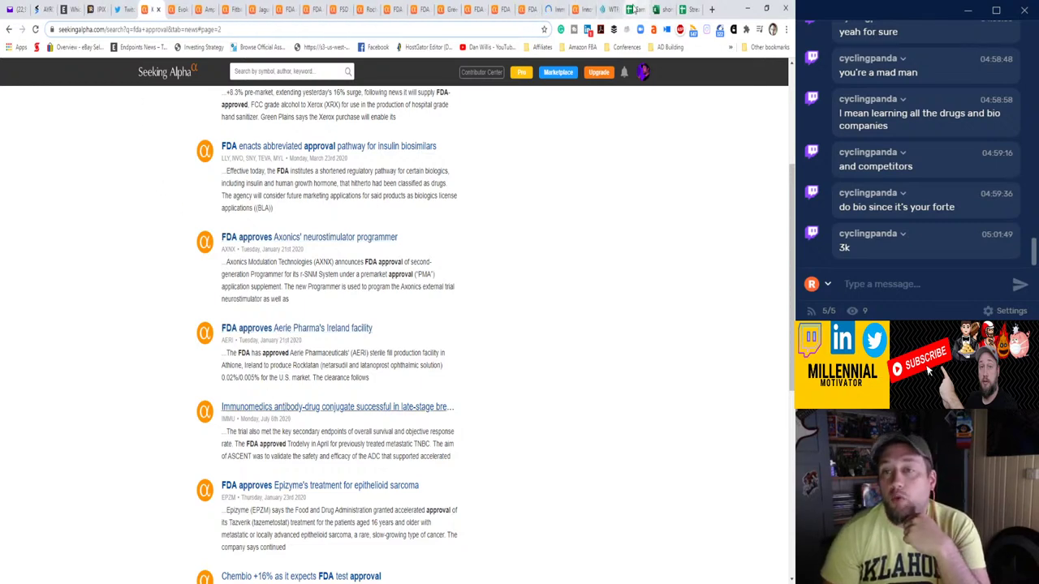
Switch to the Stream Hypothesis spreadsheet and extend the hypothesis in B1 to "FDA Approval is a BUY/SELL day trade opportunity".
{"action": "left_click", "coordinate": [687, 10]}
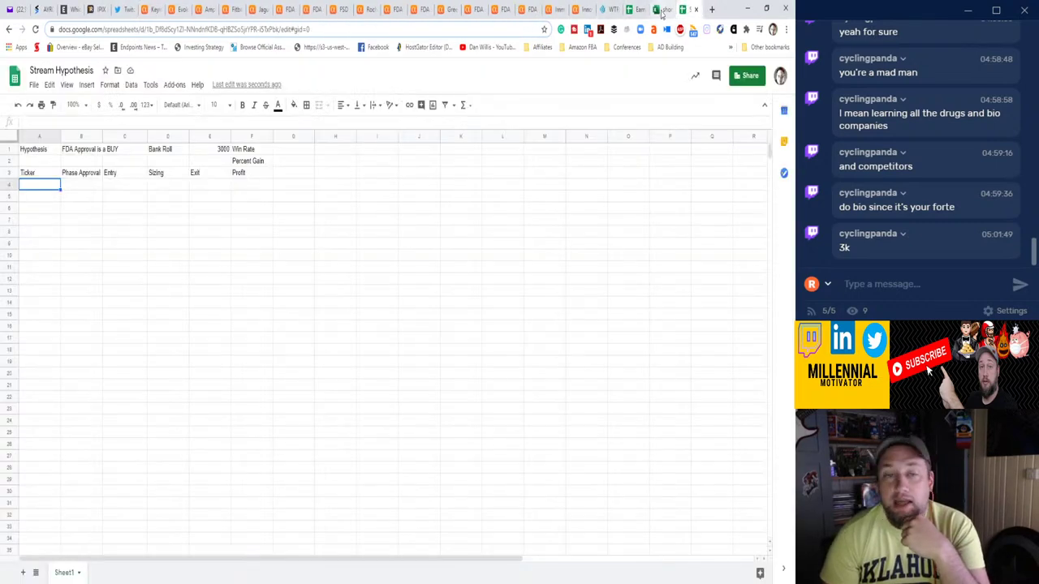
{"action": "left_click", "coordinate": [130, 151]}
{"action": "left_click", "coordinate": [74, 152]}
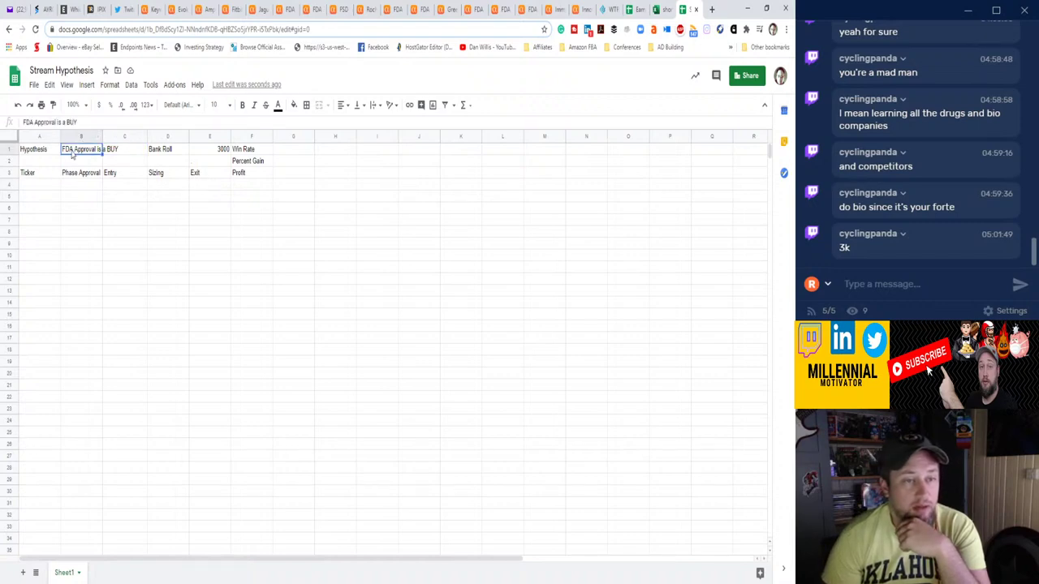
{"action": "left_click", "coordinate": [76, 122]}
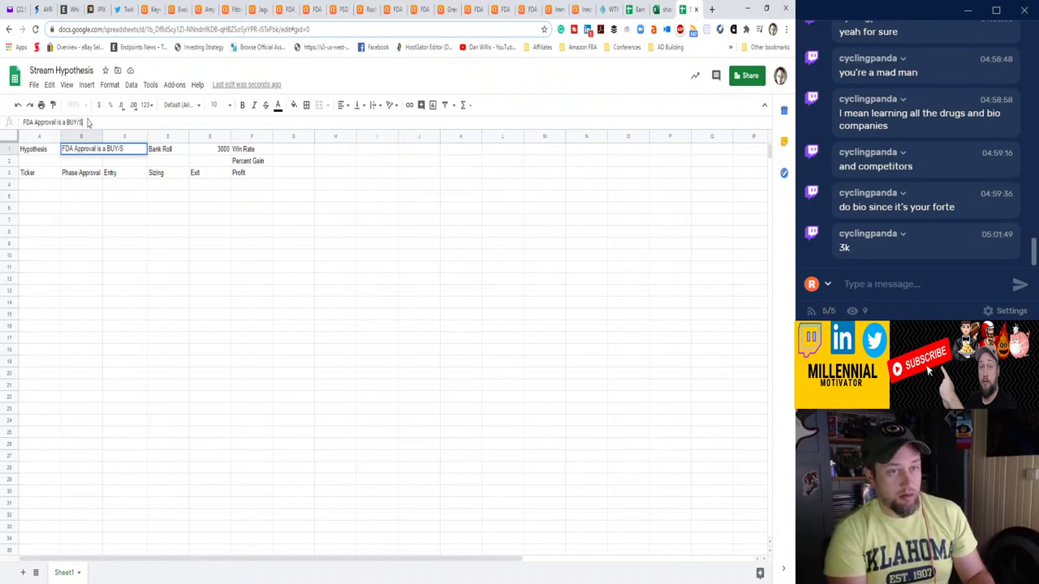
{"action": "type", "text": "/SELL da"}
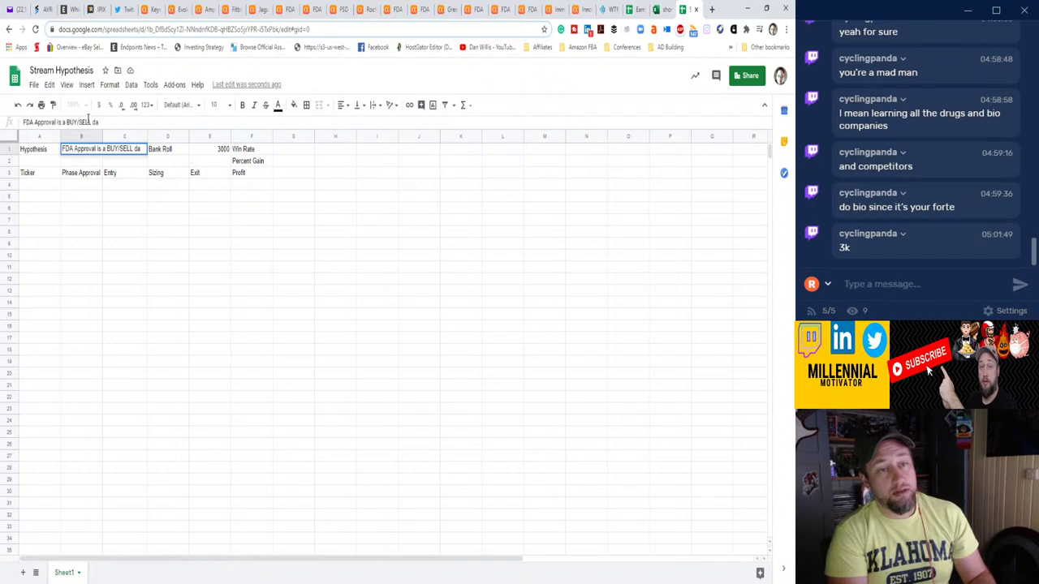
{"action": "type", "text": "y trade opportun"}
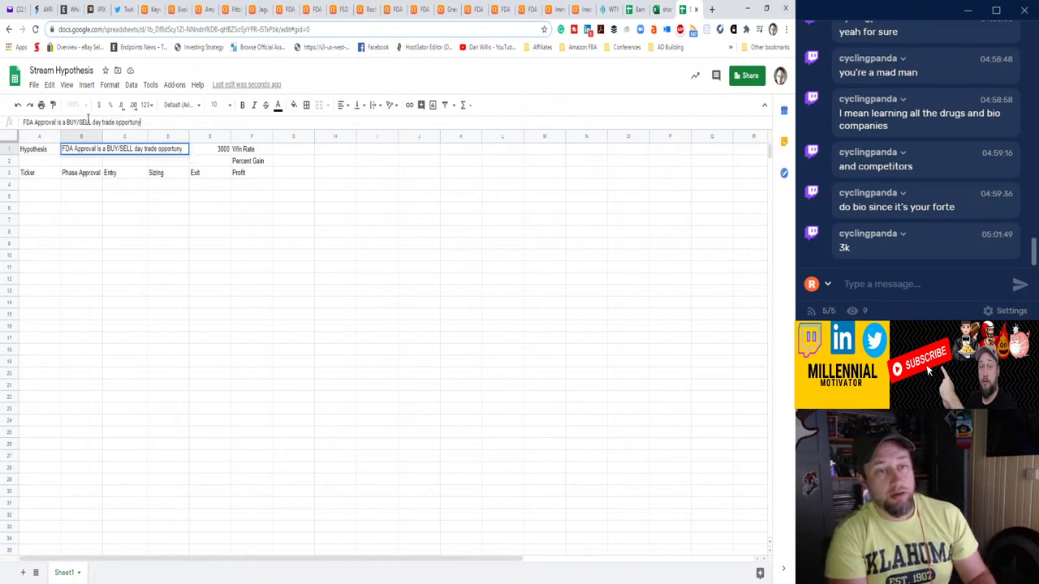
{"action": "type", "text": "ity"}
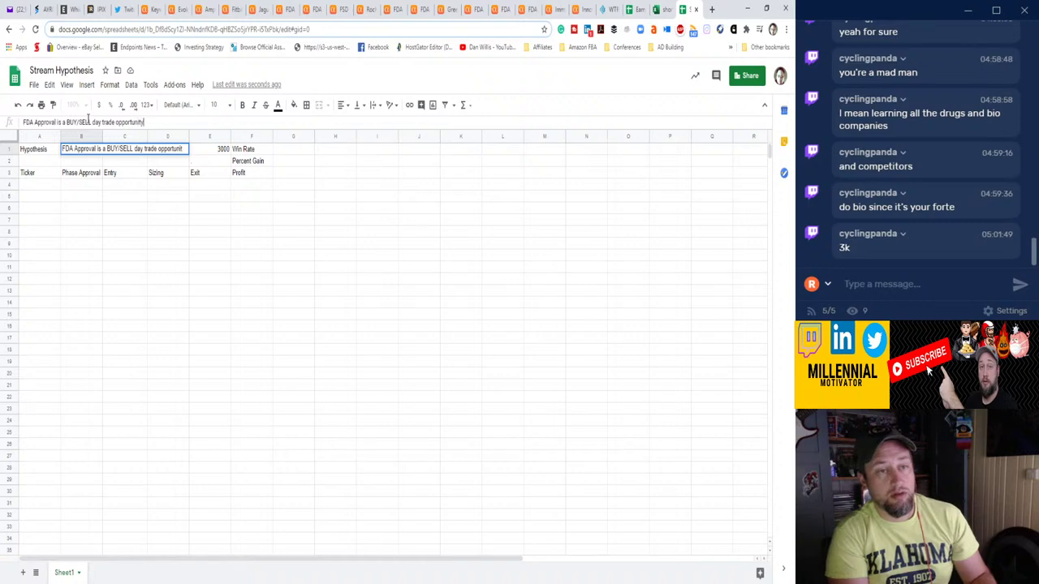
{"action": "key", "text": "Return"}
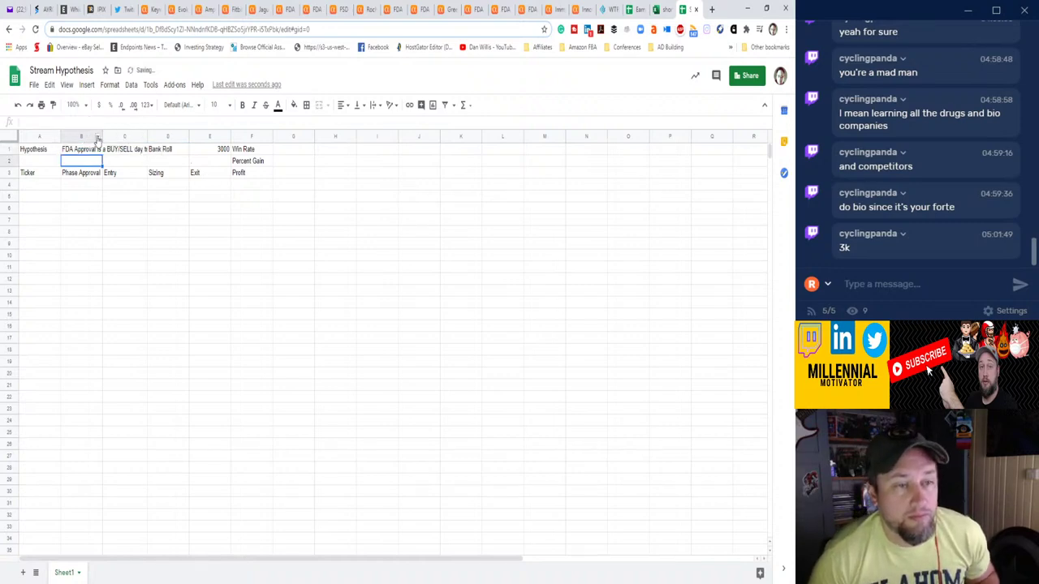
Widen column B to fit the hypothesis text and select cell A4 under Ticker.
{"action": "left_click_drag", "start_coordinate": [102, 134], "coordinate": [182, 134]}
{"action": "left_click", "coordinate": [107, 207]}
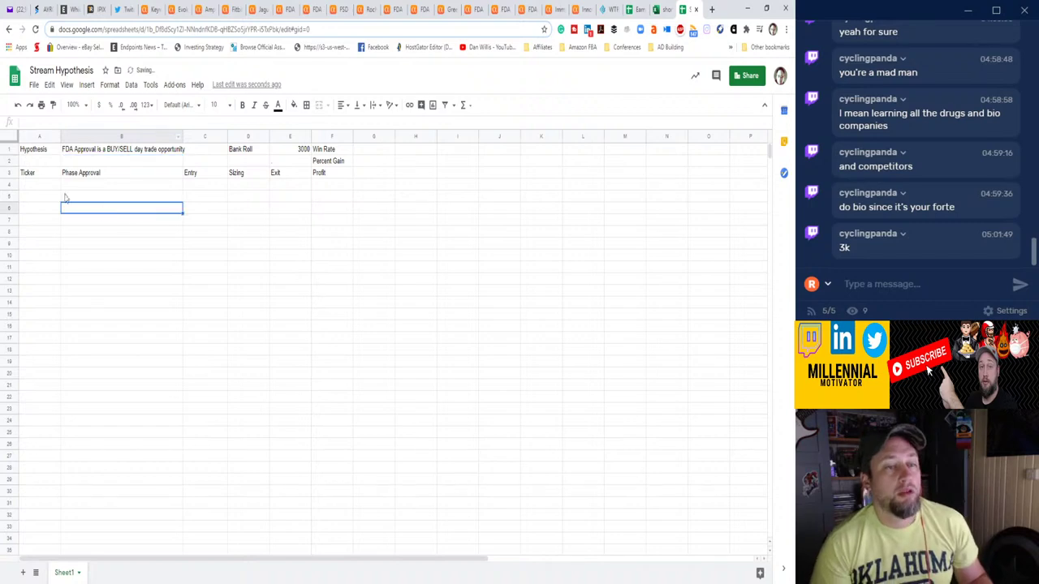
{"action": "left_click", "coordinate": [51, 185]}
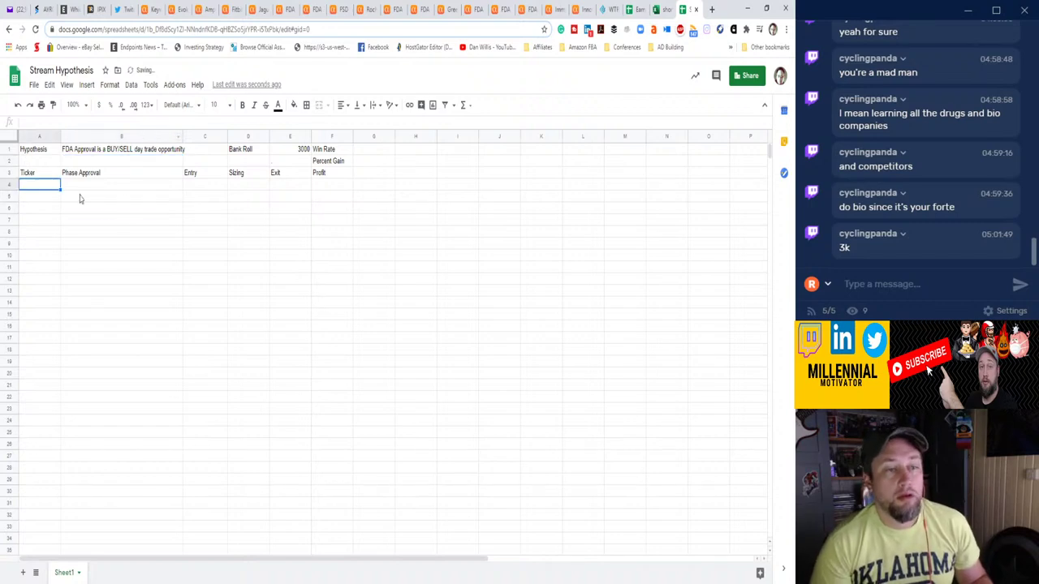
Read the Evoke Pharma FDA approval article, check the EVOK daily chart in the trading platform, and return to the Stream Hypothesis spreadsheet.
{"action": "left_click", "coordinate": [152, 8]}
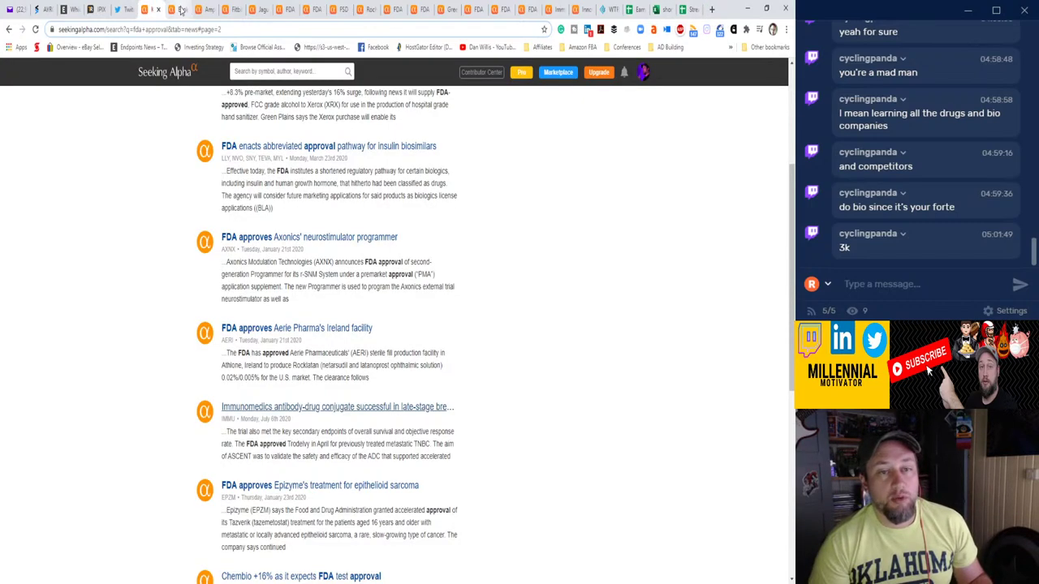
{"action": "left_click", "coordinate": [175, 9]}
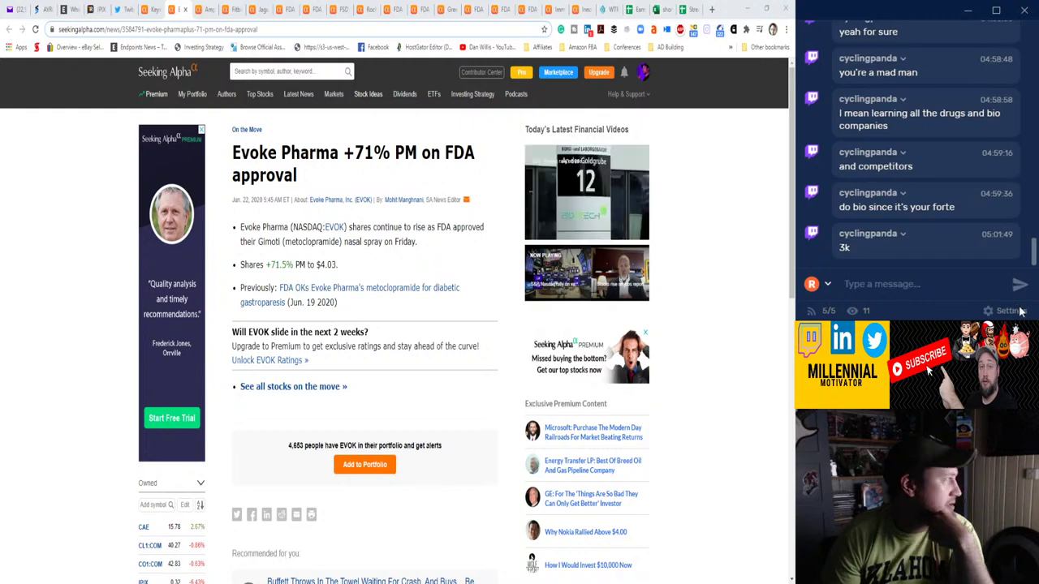
{"action": "key", "text": "alt+Tab"}
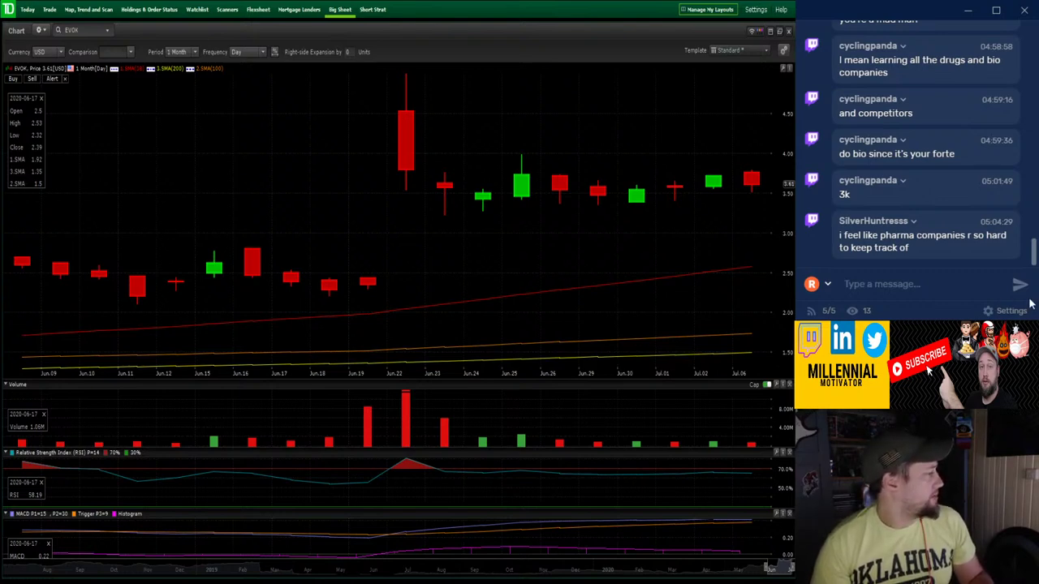
{"action": "key", "text": "alt+Tab"}
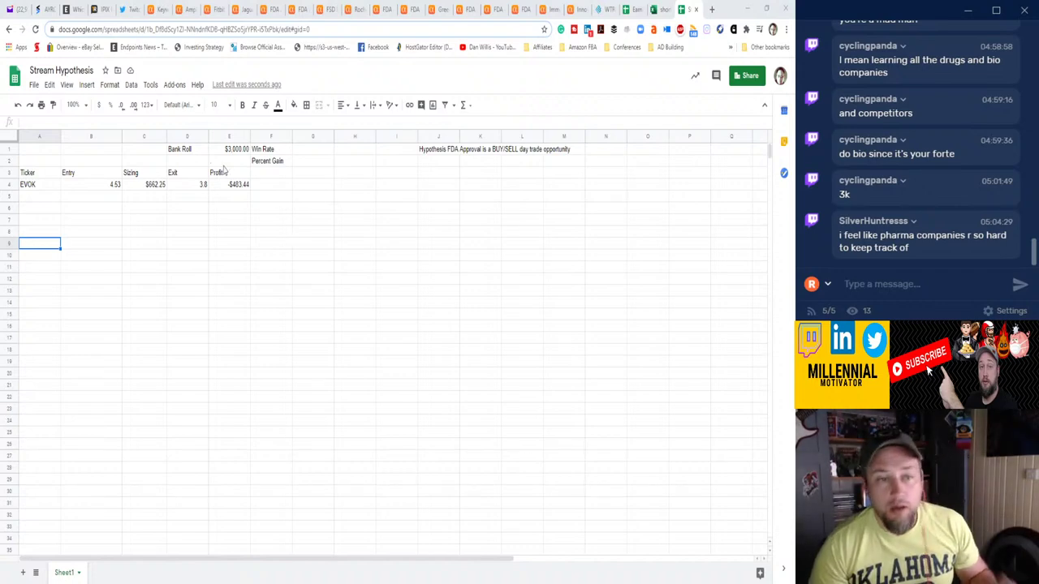
Review the EVOK row and format the Sizing column C as a plain Number.
{"action": "left_click", "coordinate": [32, 188]}
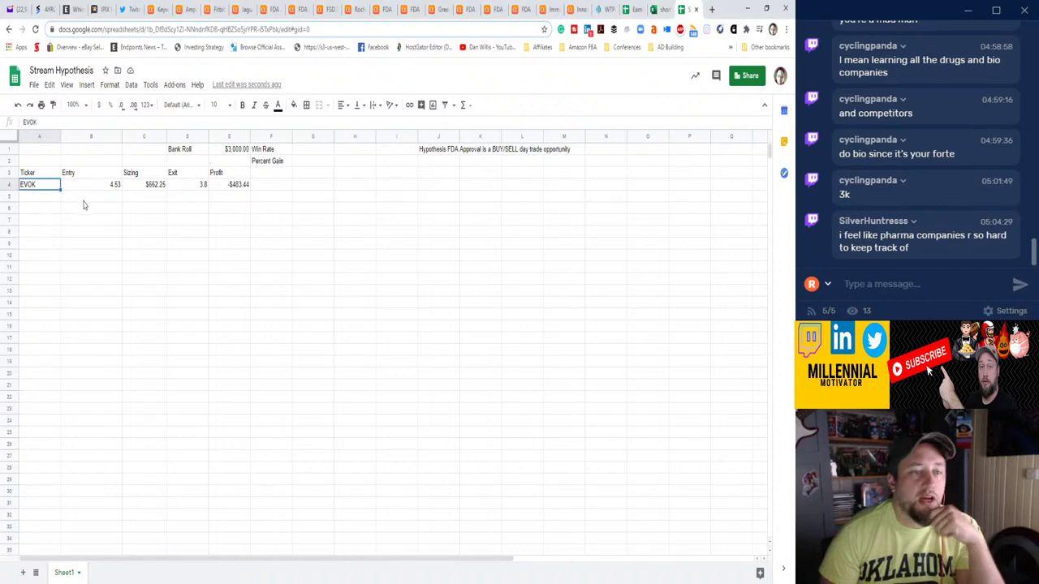
{"action": "left_click", "coordinate": [85, 187]}
{"action": "left_click", "coordinate": [153, 189]}
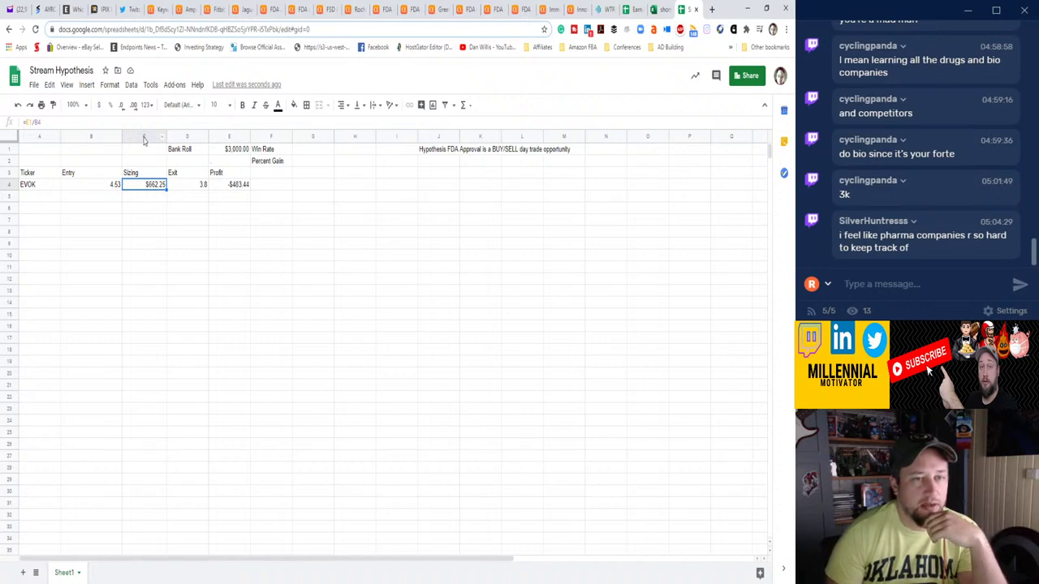
{"action": "left_click", "coordinate": [146, 139]}
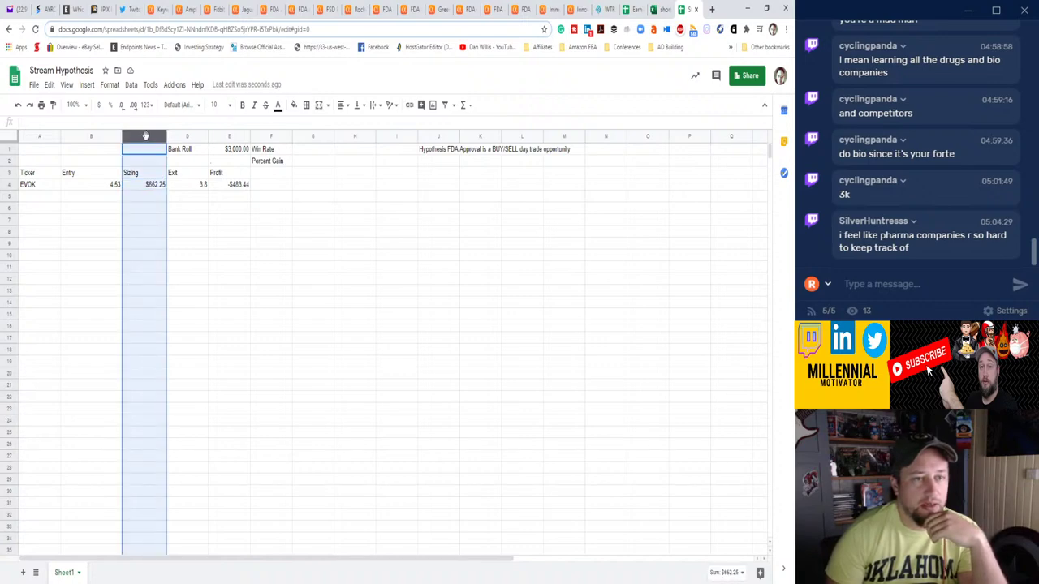
{"action": "left_click", "coordinate": [109, 85]}
{"action": "mouse_move", "coordinate": [140, 134]}
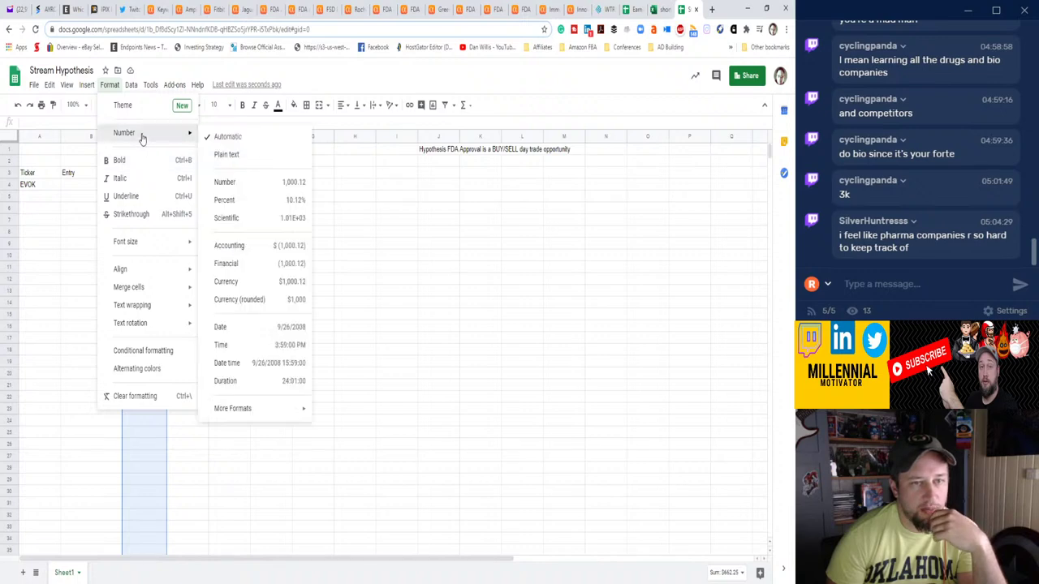
{"action": "left_click", "coordinate": [231, 183]}
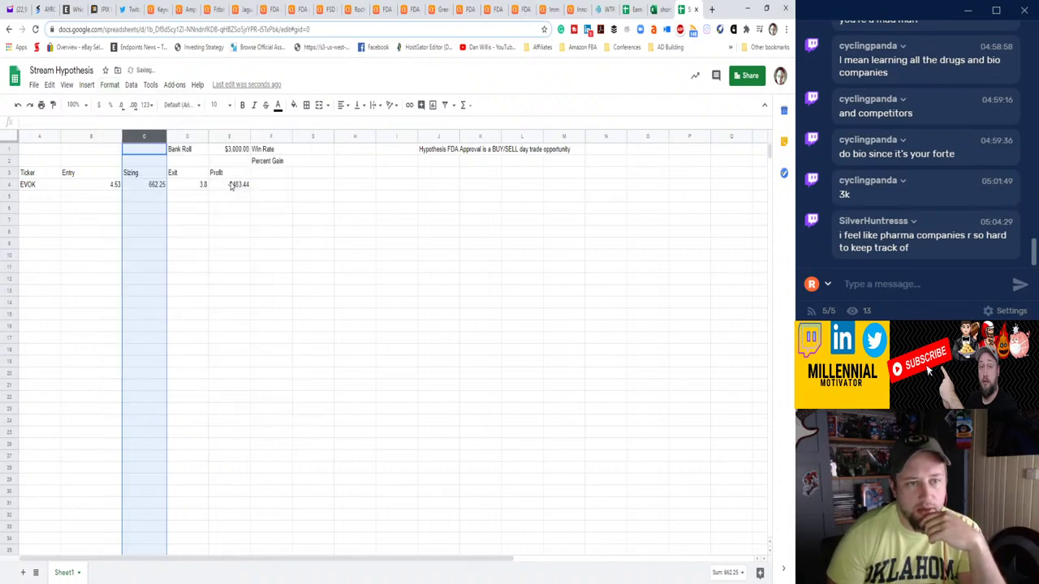
{"action": "left_click", "coordinate": [157, 222]}
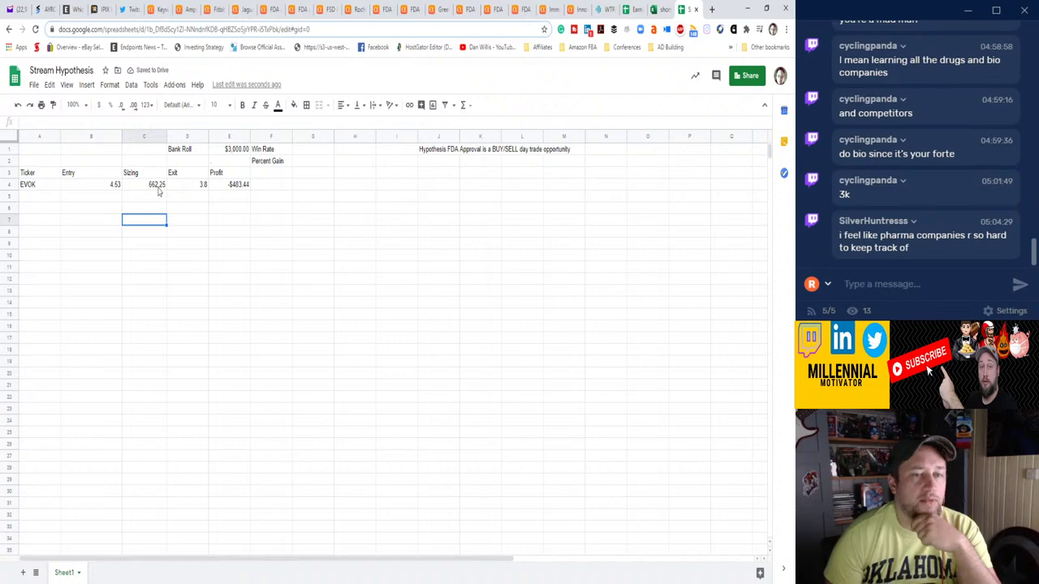
{"action": "left_click", "coordinate": [156, 185]}
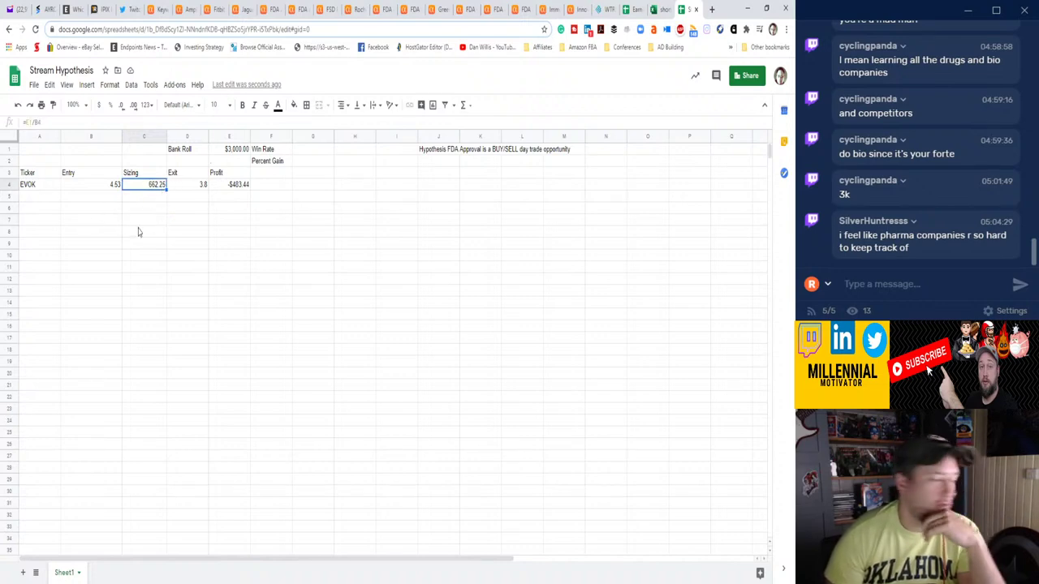
Check the Amphastar Pharma article for its ticker, and enter AMPH in A5 with an entry price of 20.29 in B5.
{"action": "left_click", "coordinate": [47, 197]}
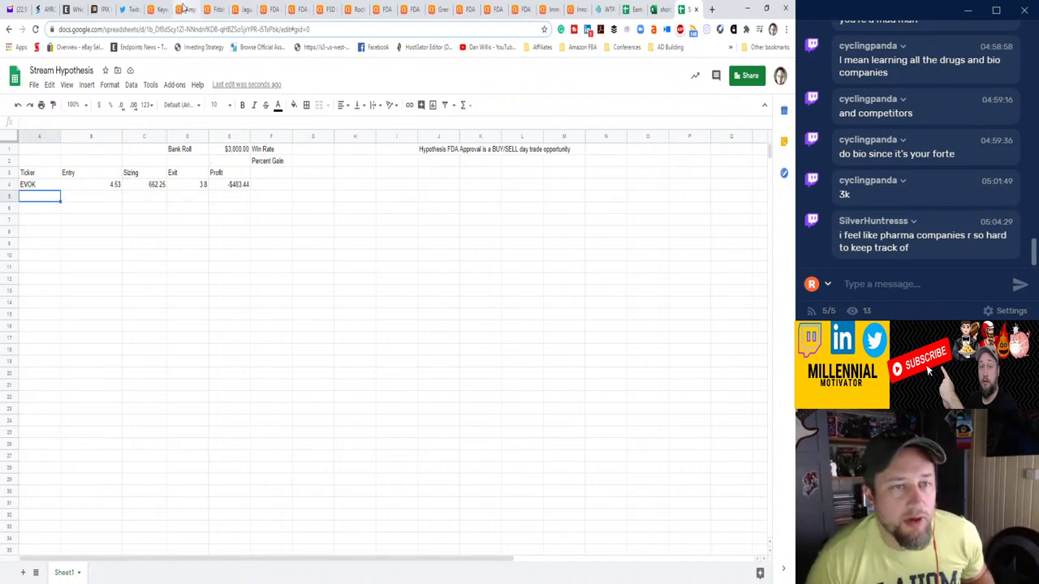
{"action": "left_click", "coordinate": [185, 9]}
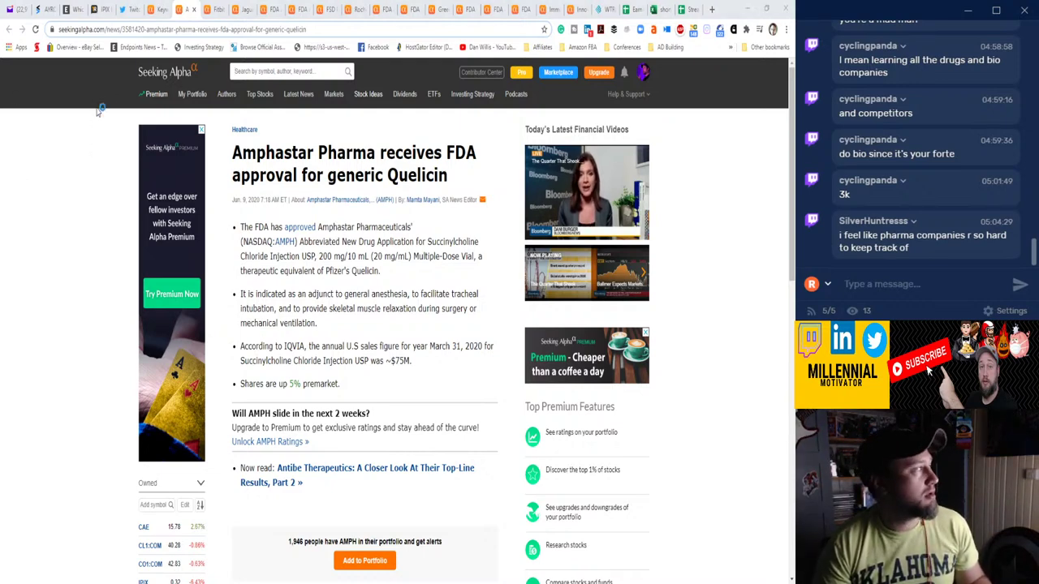
{"action": "left_click", "coordinate": [690, 9]}
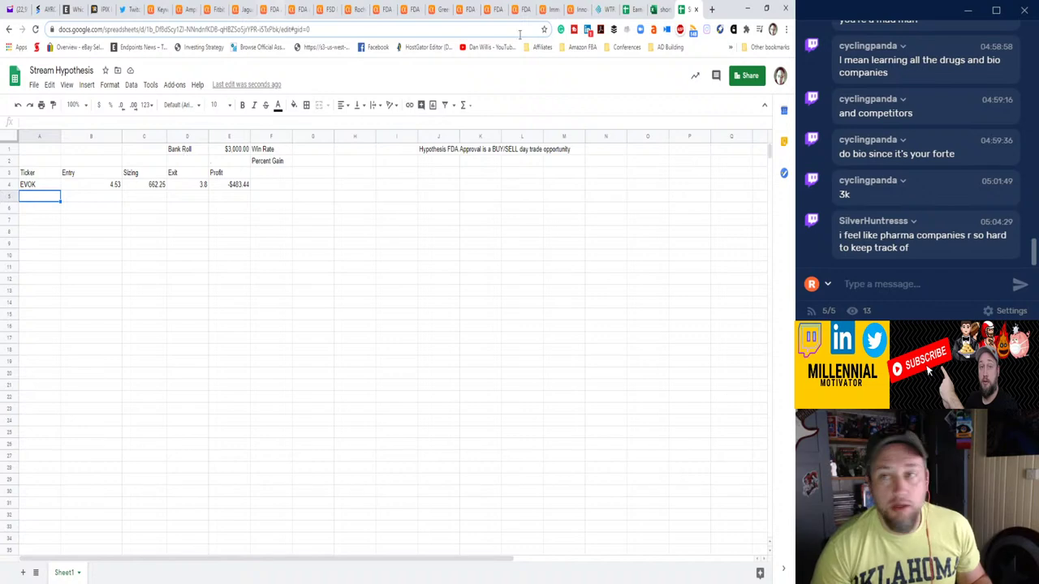
{"action": "left_click", "coordinate": [185, 9]}
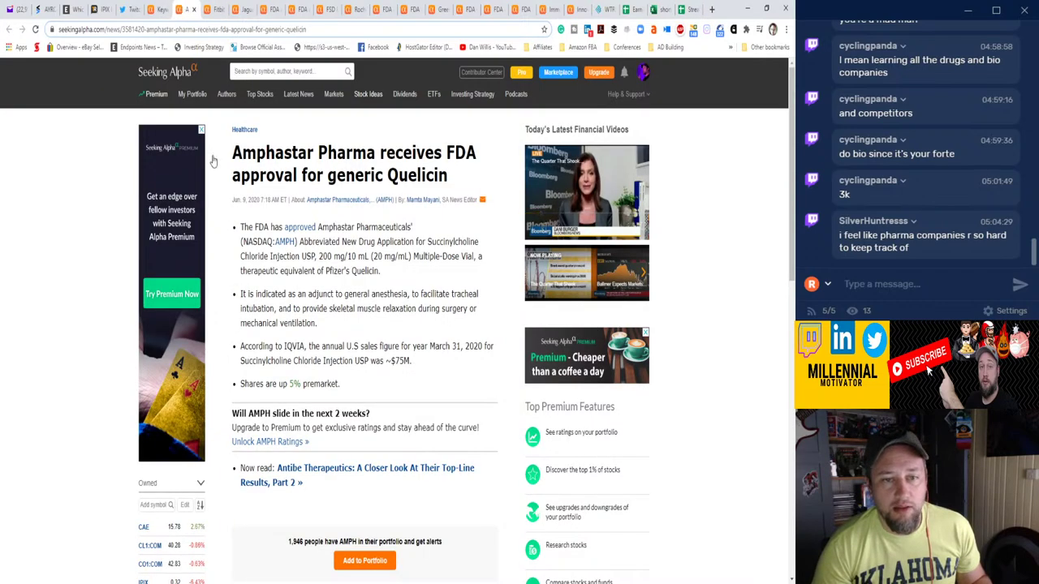
{"action": "left_click", "coordinate": [687, 9]}
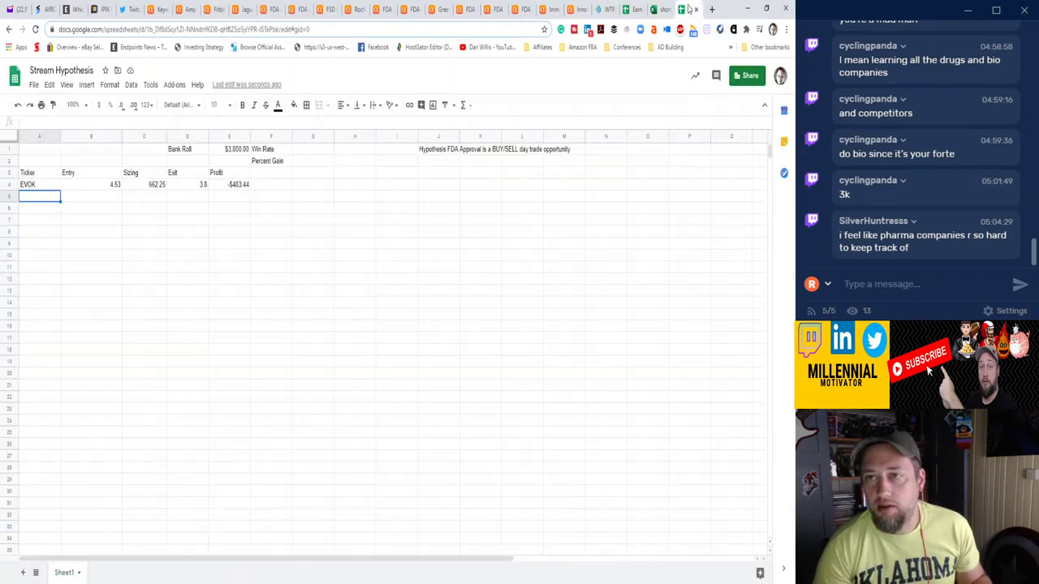
{"action": "type", "text": "AMPH"}
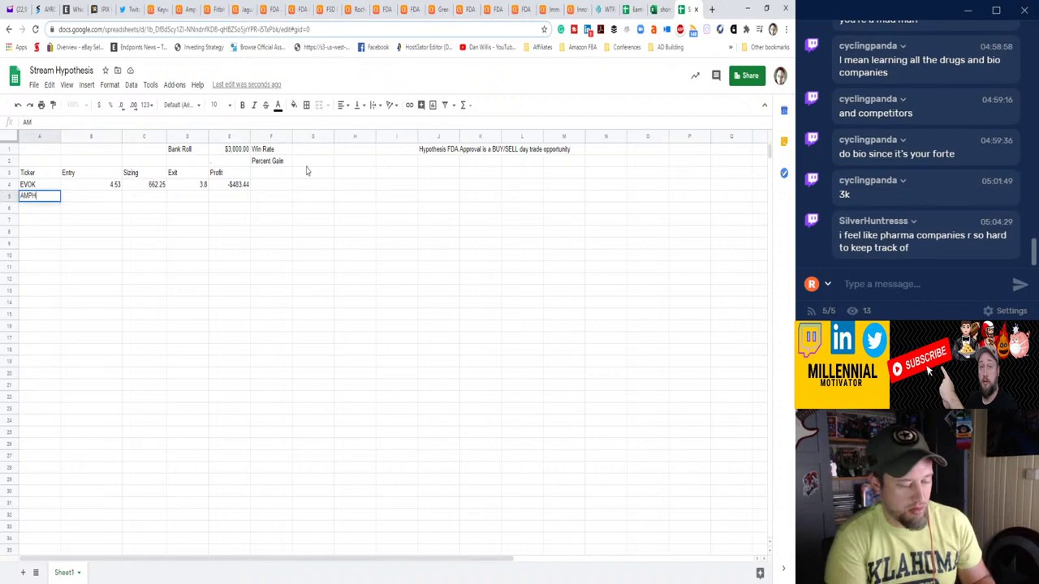
{"action": "key", "text": "Tab"}
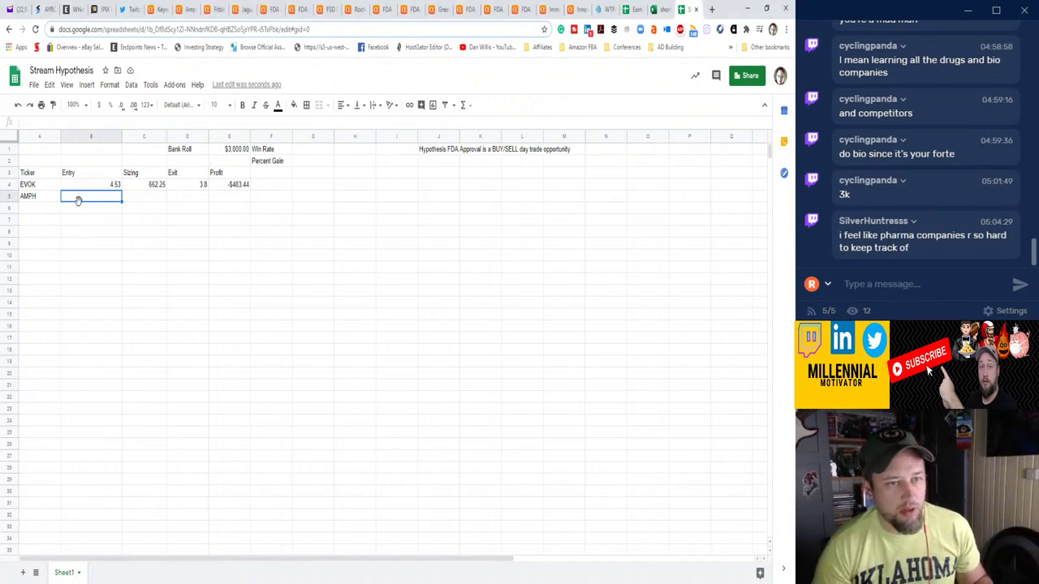
{"action": "type", "text": "20.29"}
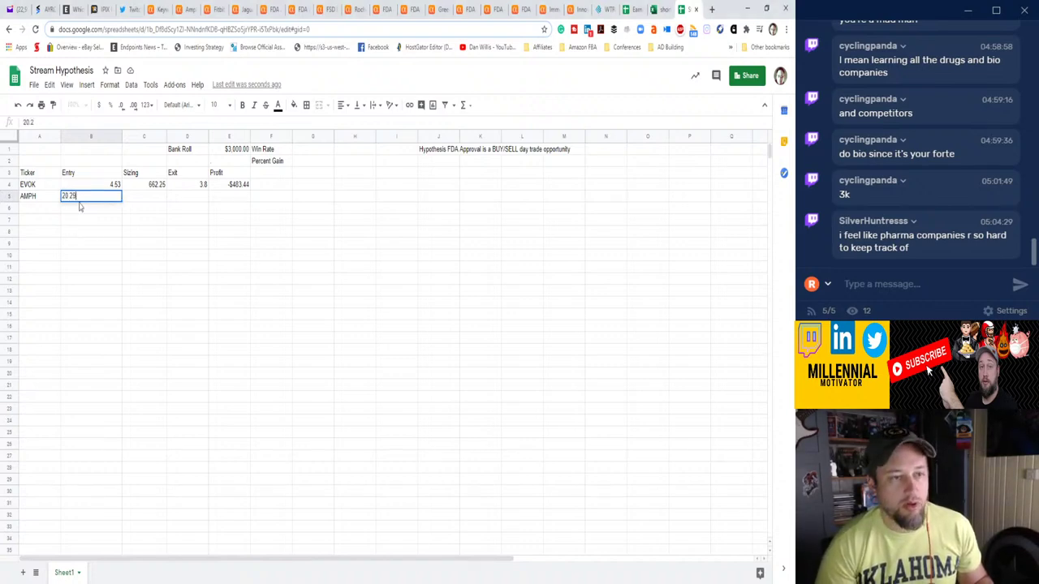
{"action": "key", "text": "Tab"}
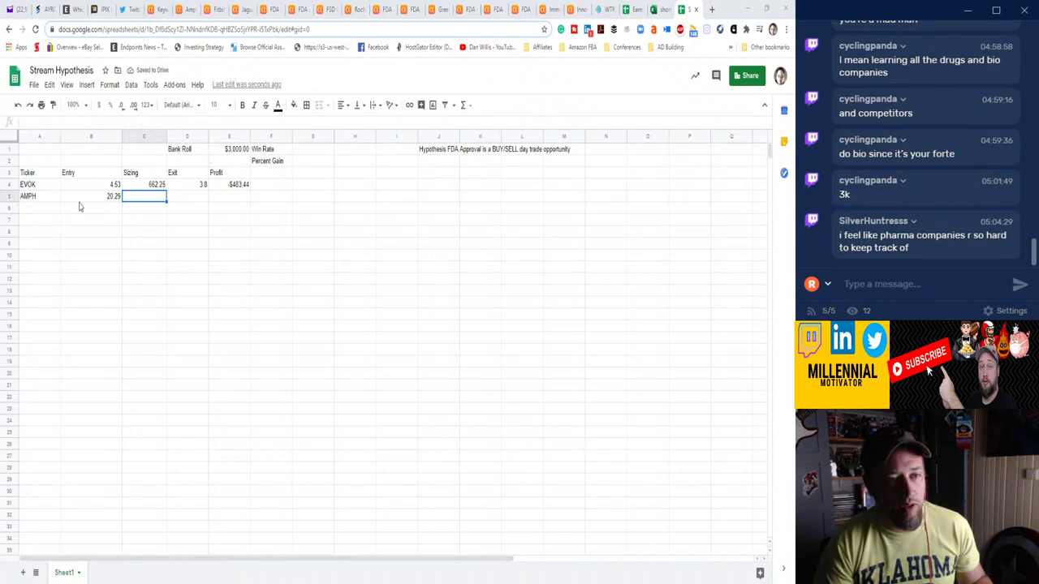
Copy the Sizing formula from C4 down through the rows below in column C.
{"action": "key", "text": "Up"}
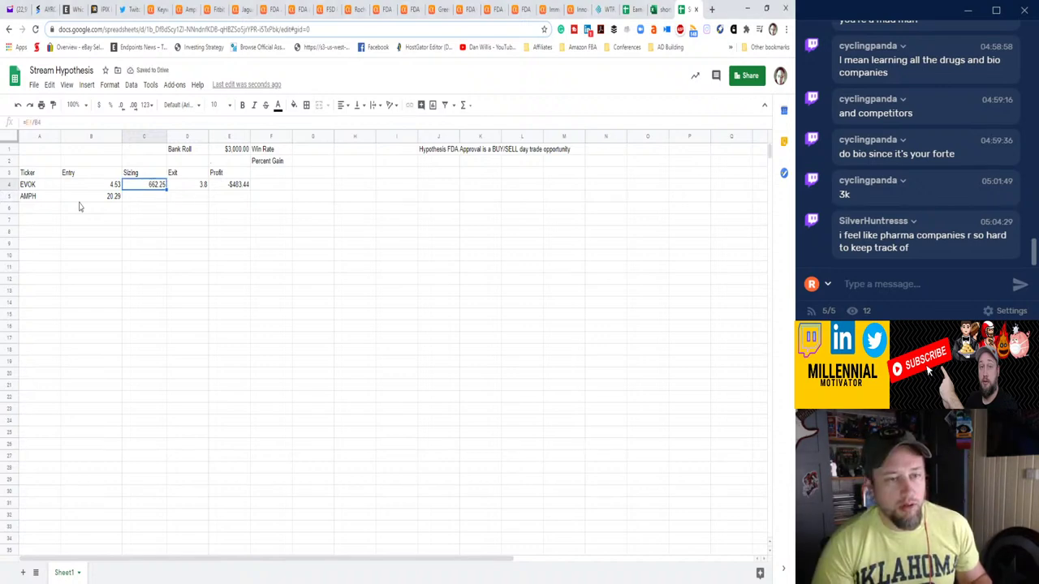
{"action": "key", "text": "ctrl+c"}
{"action": "key", "text": "shift+Down"}
{"action": "key", "text": "shift+Down"}
{"action": "key", "text": "shift+Down"}
{"action": "key", "text": "shift+Down"}
{"action": "key", "text": "shift+Down"}
{"action": "key", "text": "shift+Down"}
{"action": "key", "text": "shift+Down"}
{"action": "key", "text": "shift+Down"}
{"action": "key", "text": "shift+Down"}
{"action": "key", "text": "shift+Down"}
{"action": "key", "text": "shift+Down"}
{"action": "key", "text": "shift+Down"}
{"action": "key", "text": "shift+Down"}
{"action": "key", "text": "shift+Down"}
{"action": "key", "text": "shift+Down"}
{"action": "key", "text": "shift+Down"}
{"action": "key", "text": "shift+Down"}
{"action": "key", "text": "shift+Down"}
{"action": "key", "text": "shift+Down"}
{"action": "key", "text": "shift+Down"}
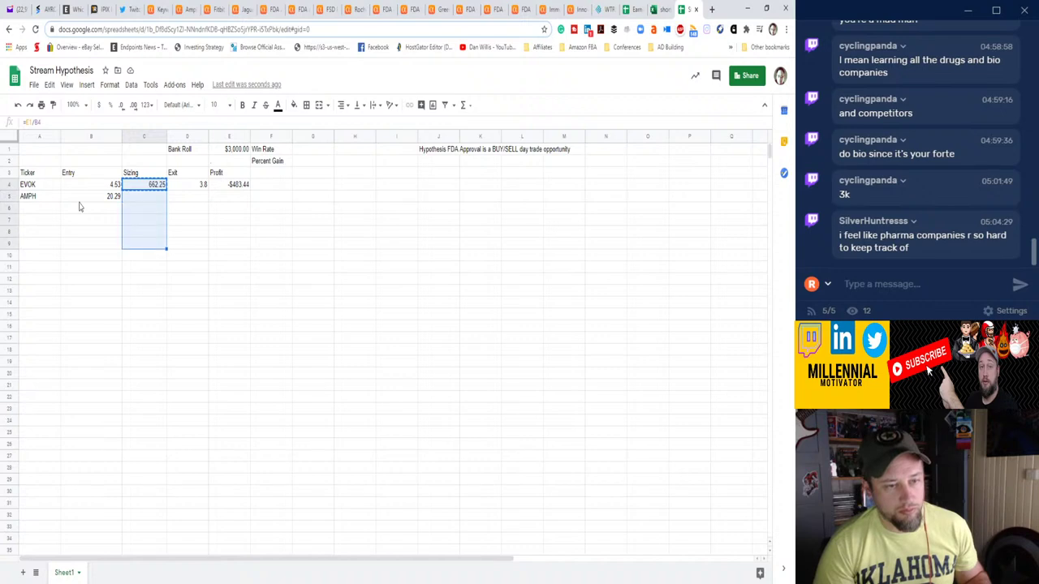
{"action": "key", "text": "ctrl+v"}
Copy the Profit formula from E4 into the cells below, E5 through E32.
{"action": "key", "text": "Right"}
{"action": "key", "text": "Right"}
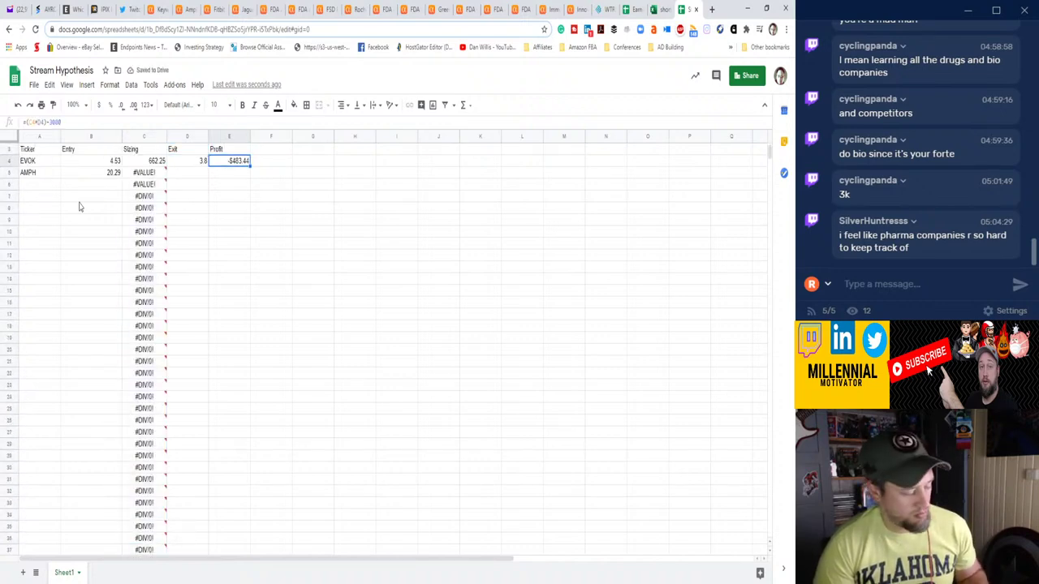
{"action": "key", "text": "ctrl+c"}
{"action": "key", "text": "Down"}
{"action": "key", "text": "shift+Down"}
{"action": "key", "text": "shift+Down"}
{"action": "key", "text": "shift+Down"}
{"action": "key", "text": "shift+Down"}
{"action": "key", "text": "shift+Down"}
{"action": "key", "text": "shift+Down"}
{"action": "key", "text": "shift+Down"}
{"action": "key", "text": "shift+Down"}
{"action": "key", "text": "shift+Down"}
{"action": "key", "text": "shift+Down"}
{"action": "key", "text": "shift+Down"}
{"action": "key", "text": "shift+Down"}
{"action": "key", "text": "shift+Down"}
{"action": "key", "text": "shift+Down"}
{"action": "key", "text": "shift+Down"}
{"action": "key", "text": "shift+Down"}
{"action": "key", "text": "shift+Down"}
{"action": "key", "text": "shift+Down"}
{"action": "key", "text": "shift+Down"}
{"action": "key", "text": "shift+Down"}
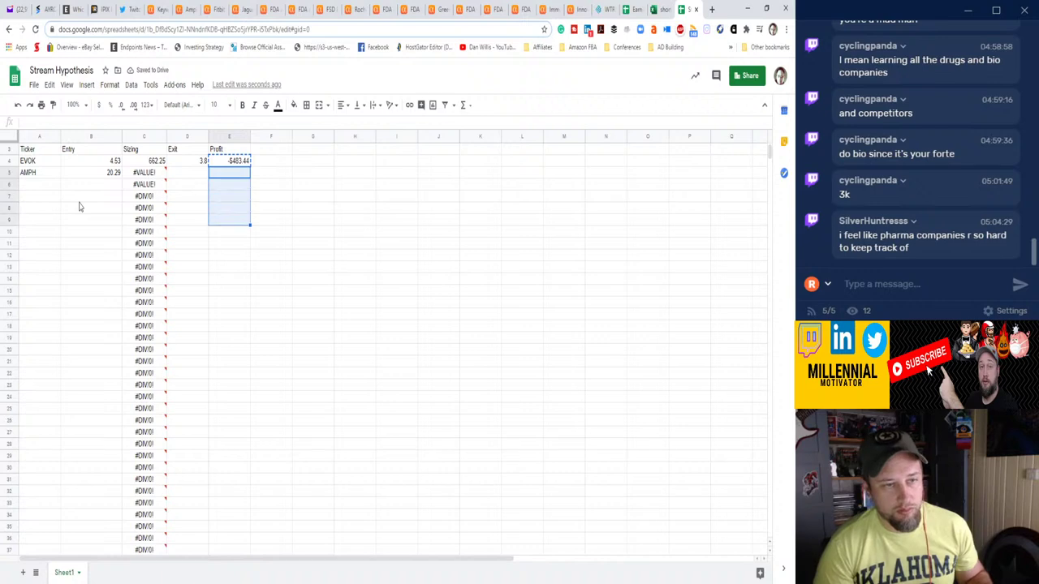
{"action": "key", "text": "ctrl+v"}
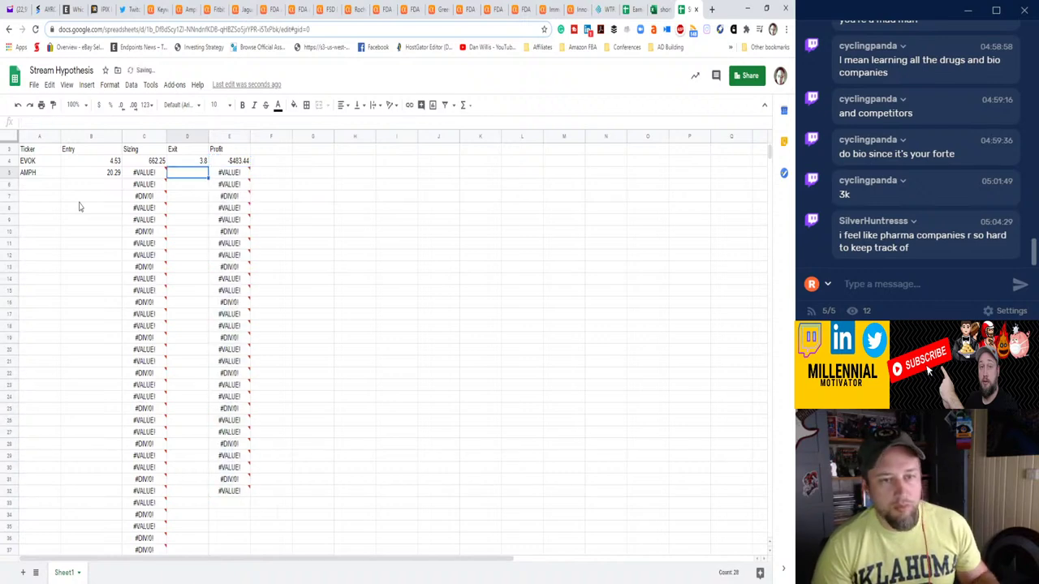
Enter an exit price of 20.55 for AMPH in D5.
{"action": "key", "text": "Left"}
{"action": "key", "text": "Left"}
{"action": "key", "text": "Left"}
{"action": "key", "text": "Left"}
{"action": "key", "text": "Right"}
{"action": "key", "text": "Right"}
{"action": "key", "text": "Right"}
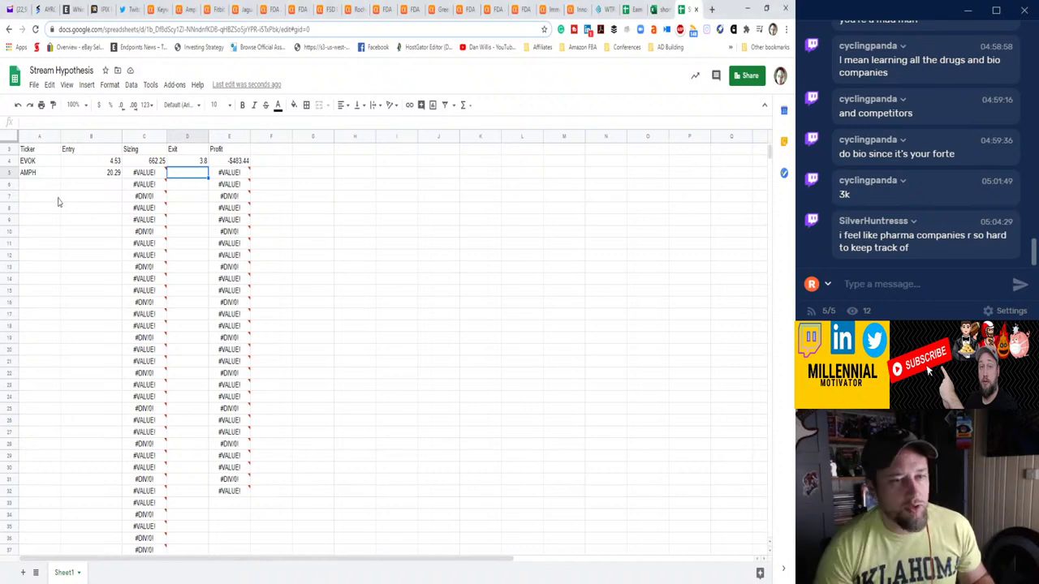
{"action": "type", "text": "20.55"}
{"action": "key", "text": "Return"}
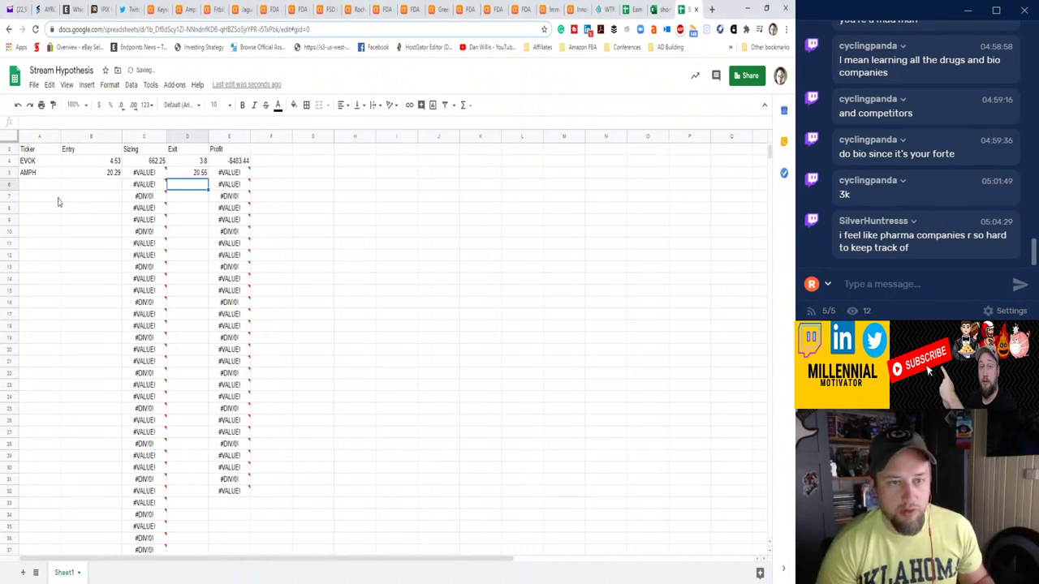
Lock the bank roll's column in the Sizing formula in C4 by changing it to =$E1/B4.
{"action": "key", "text": "Left"}
{"action": "key", "text": "Up"}
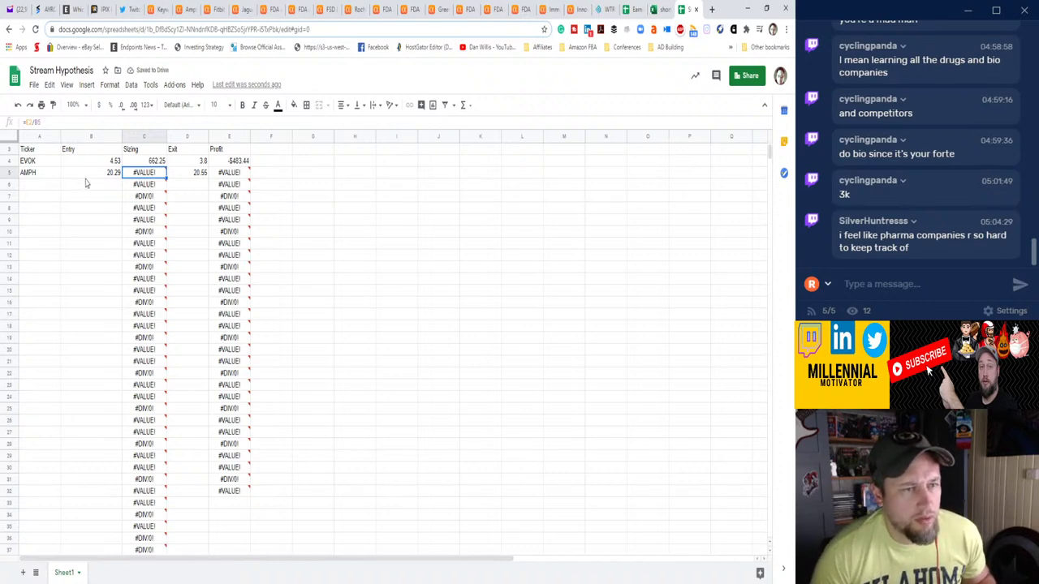
{"action": "scroll", "coordinate": [86, 183], "scroll_direction": "up", "scroll_amount": 1}
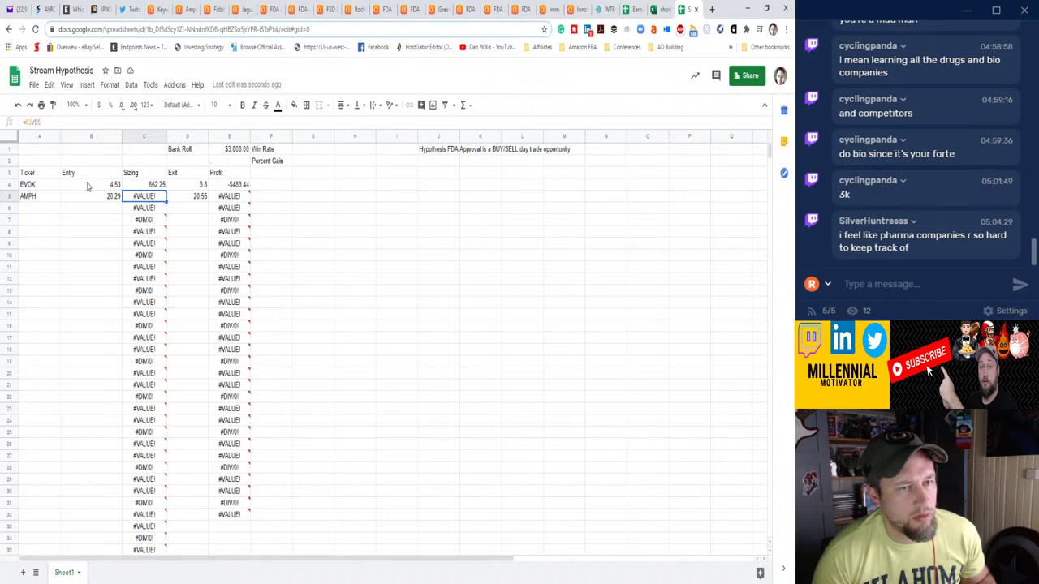
{"action": "left_click", "coordinate": [141, 186]}
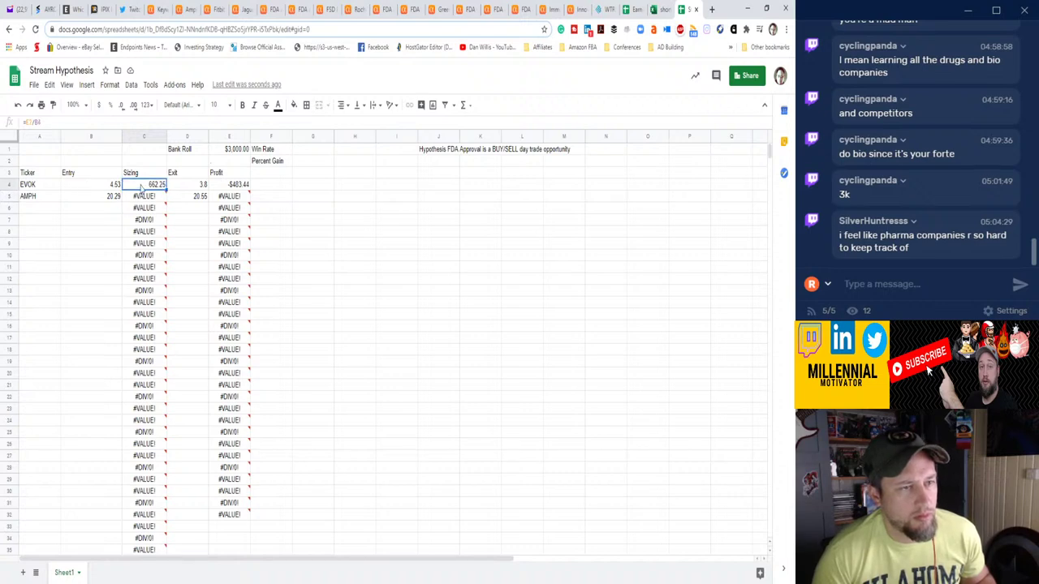
{"action": "left_click", "coordinate": [143, 199]}
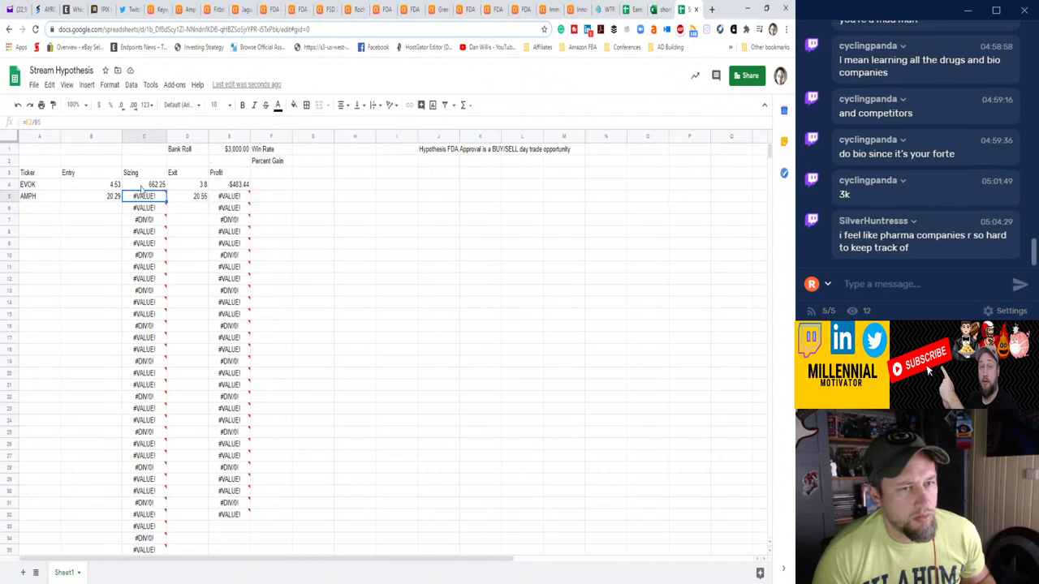
{"action": "left_click", "coordinate": [142, 185]}
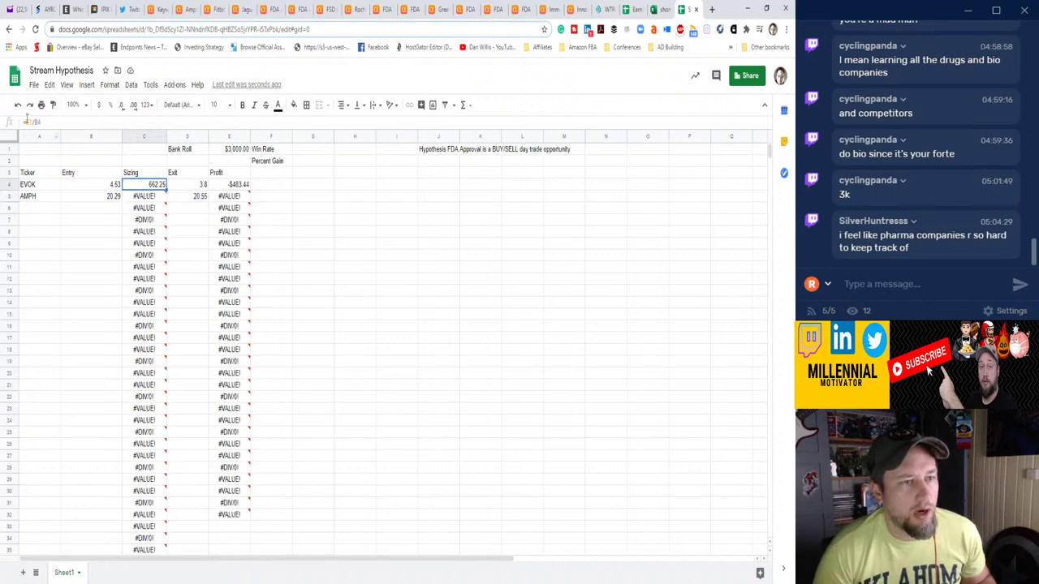
{"action": "key", "text": "Return"}
{"action": "key", "text": "F4"}
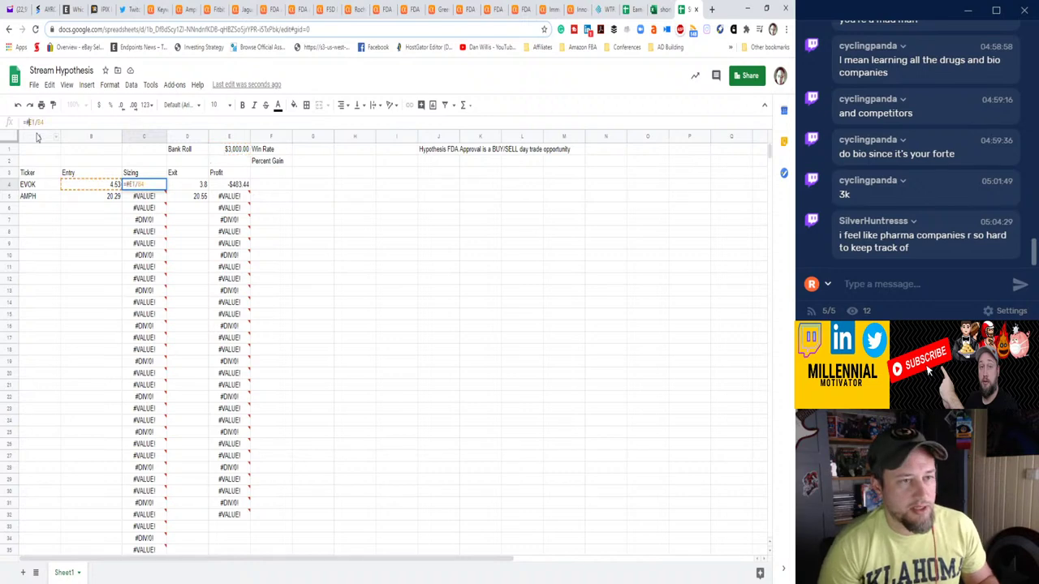
{"action": "key", "text": "F4"}
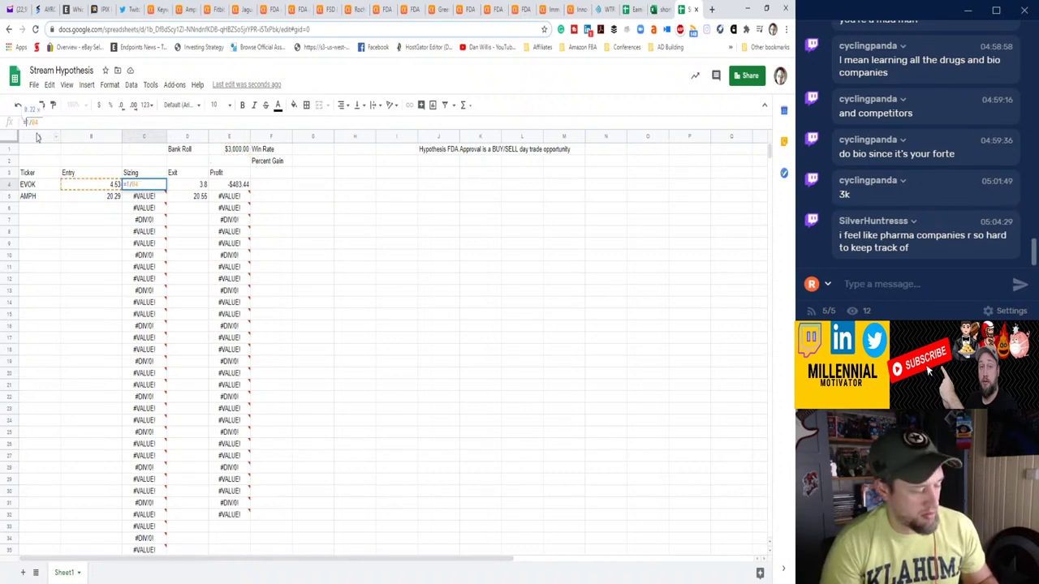
{"action": "key", "text": "F4"}
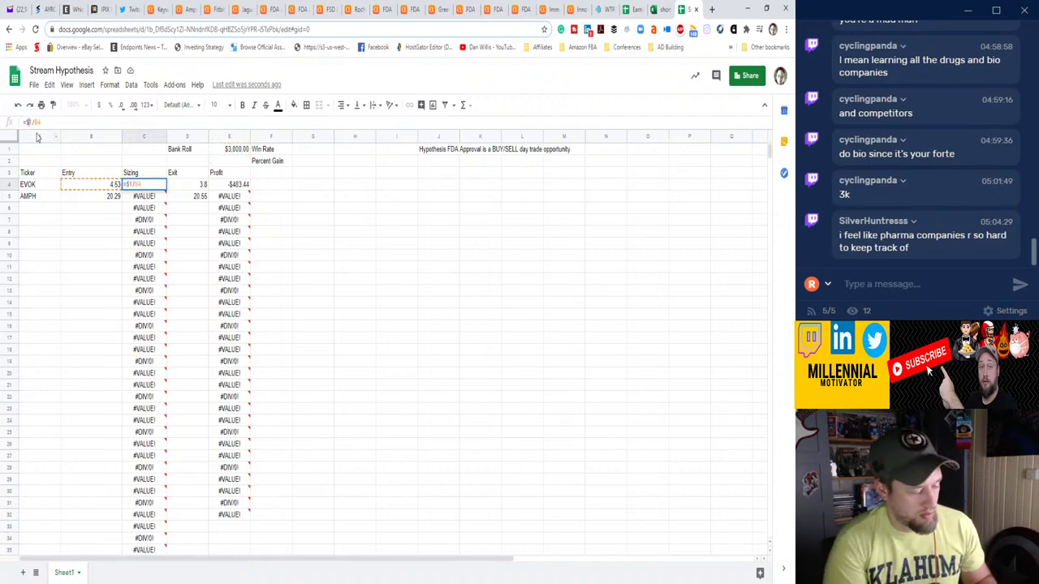
{"action": "key", "text": "F4"}
{"action": "type", "text": "1"}
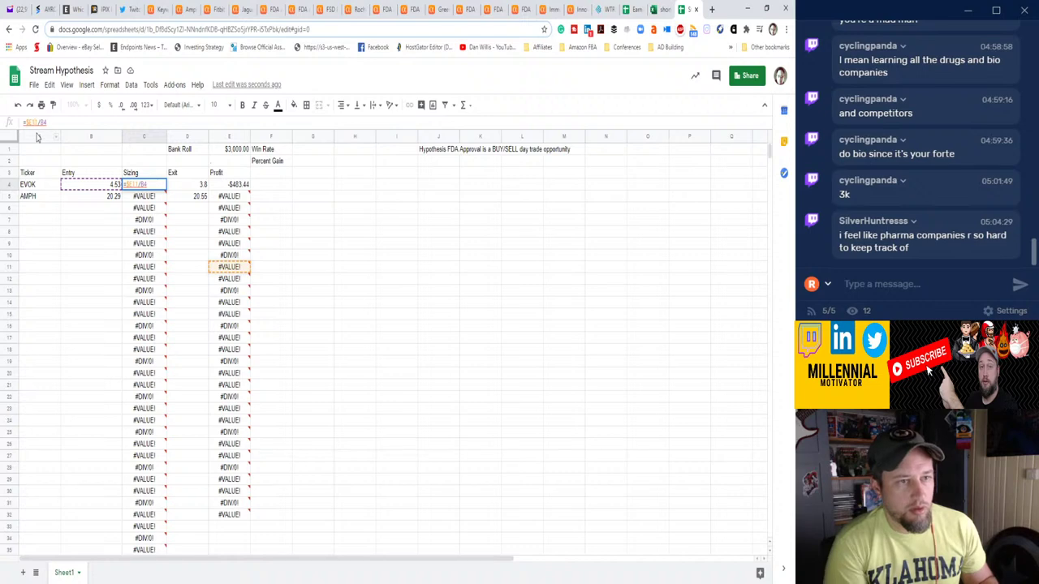
{"action": "key", "text": "BackSpace"}
{"action": "key", "text": "Return"}
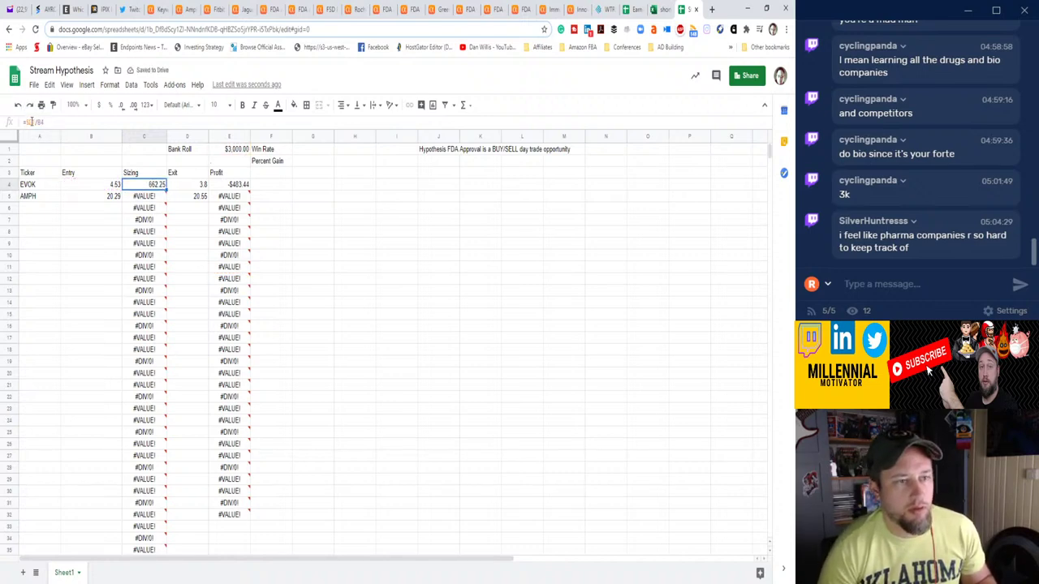
{"action": "left_click", "coordinate": [31, 122]}
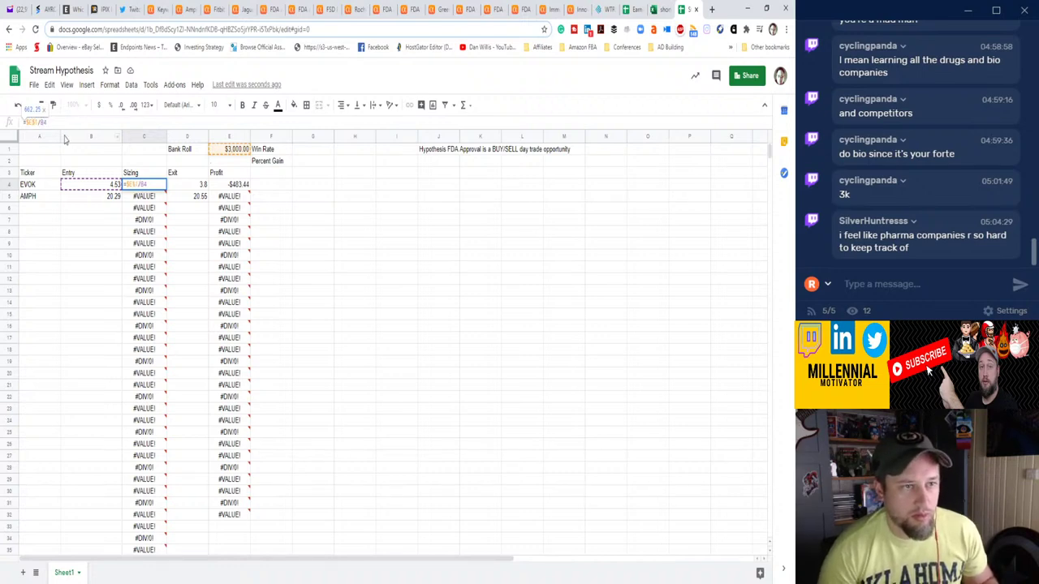
{"action": "key", "text": "Return"}
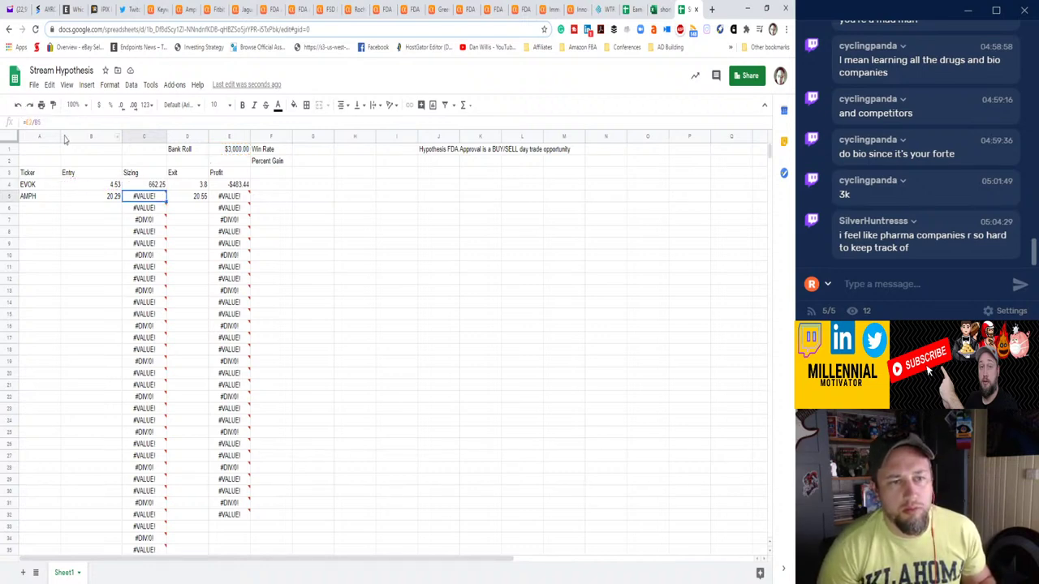
Copy the column-locked Sizing formula from C4 into C5 through C32.
{"action": "key", "text": "Up"}
{"action": "key", "text": "ctrl+c"}
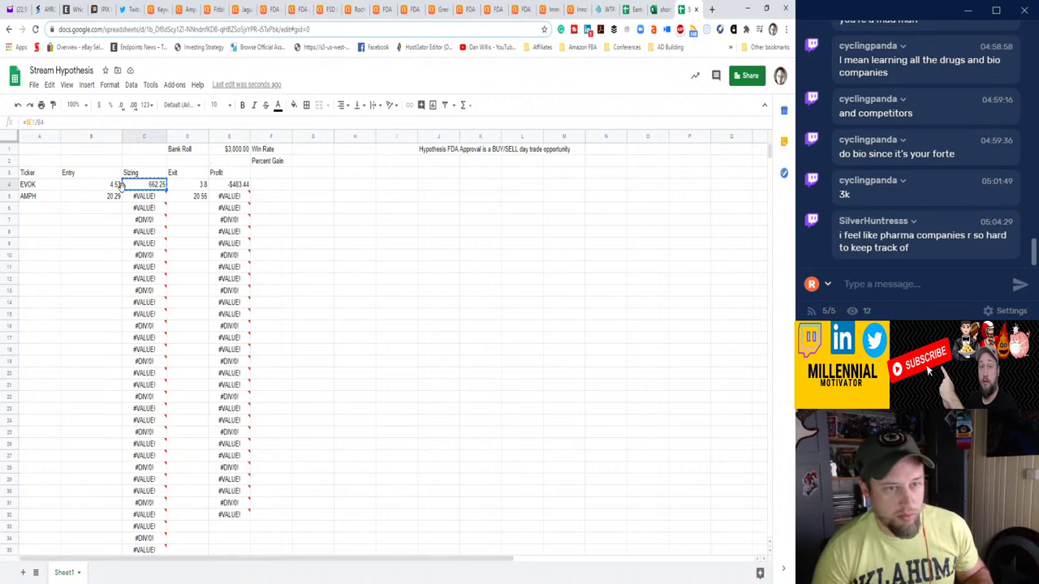
{"action": "left_click_drag", "start_coordinate": [139, 197], "coordinate": [139, 208]}
{"action": "key", "text": "shift+Down"}
{"action": "key", "text": "shift+Down"}
{"action": "key", "text": "shift+Down"}
{"action": "key", "text": "shift+Down"}
{"action": "key", "text": "shift+Down"}
{"action": "key", "text": "shift+Down"}
{"action": "key", "text": "shift+Down"}
{"action": "key", "text": "shift+Down"}
{"action": "key", "text": "shift+Down"}
{"action": "key", "text": "shift+Down"}
{"action": "key", "text": "shift+Down"}
{"action": "key", "text": "shift+Down"}
{"action": "key", "text": "shift+Down"}
{"action": "key", "text": "shift+Down"}
{"action": "key", "text": "shift+Down"}
{"action": "key", "text": "shift+Down"}
{"action": "key", "text": "shift+Down"}
{"action": "key", "text": "shift+Down"}
{"action": "key", "text": "shift+Down"}
{"action": "key", "text": "shift+Down"}
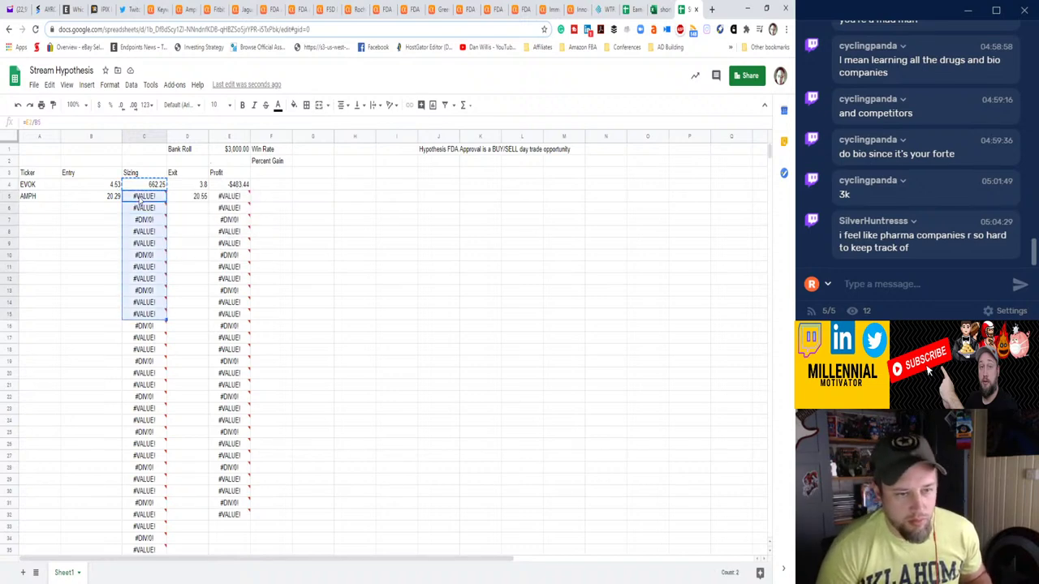
{"action": "key", "text": "shift+Up"}
{"action": "key", "text": "shift+Up"}
{"action": "key", "text": "ctrl+v"}
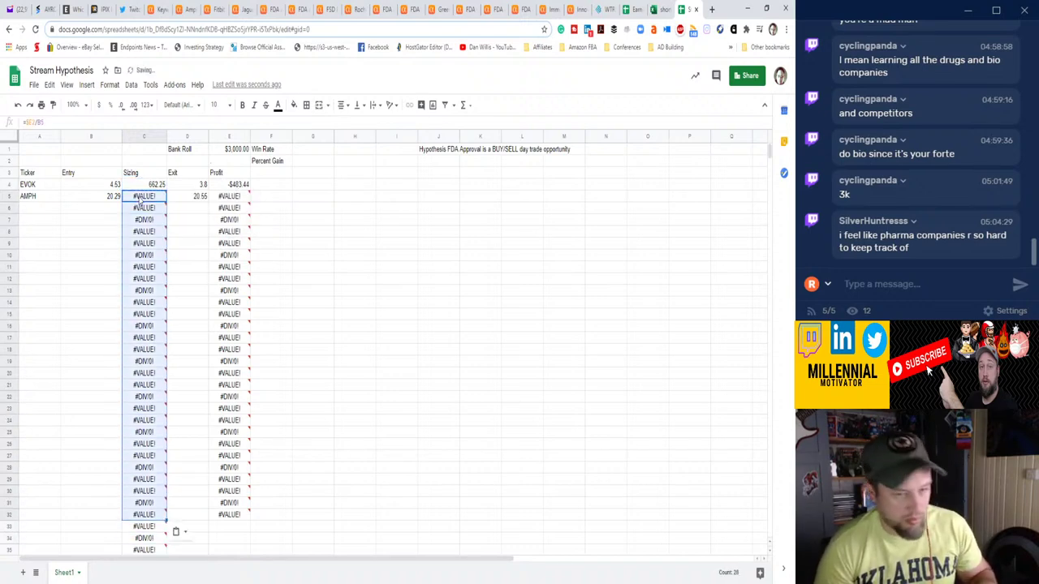
Clear the surplus Sizing formulas in column C below row 32, from C33 through C41.
{"action": "key", "text": "Down"}
{"action": "key", "text": "Down"}
{"action": "key", "text": "Down"}
{"action": "key", "text": "Down"}
{"action": "key", "text": "Down"}
{"action": "key", "text": "Down"}
{"action": "key", "text": "Down"}
{"action": "key", "text": "Down"}
{"action": "key", "text": "Down"}
{"action": "key", "text": "Down"}
{"action": "key", "text": "Down"}
{"action": "key", "text": "Down"}
{"action": "key", "text": "Down"}
{"action": "key", "text": "Down"}
{"action": "key", "text": "Down"}
{"action": "key", "text": "Down"}
{"action": "key", "text": "Down"}
{"action": "key", "text": "Down"}
{"action": "key", "text": "Down"}
{"action": "key", "text": "Down"}
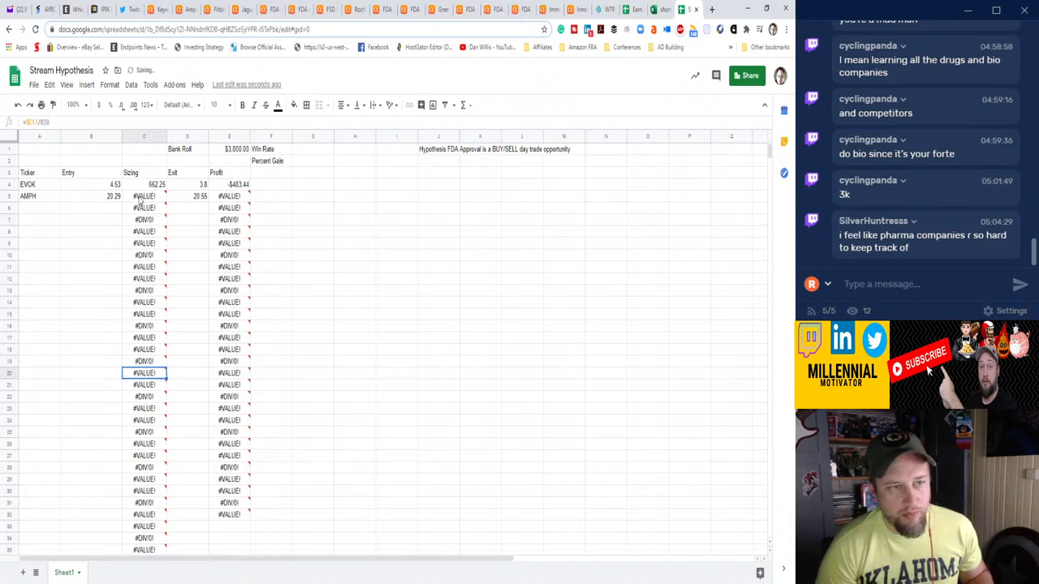
{"action": "key", "text": "Up"}
{"action": "key", "text": "Up"}
{"action": "key", "text": "Up"}
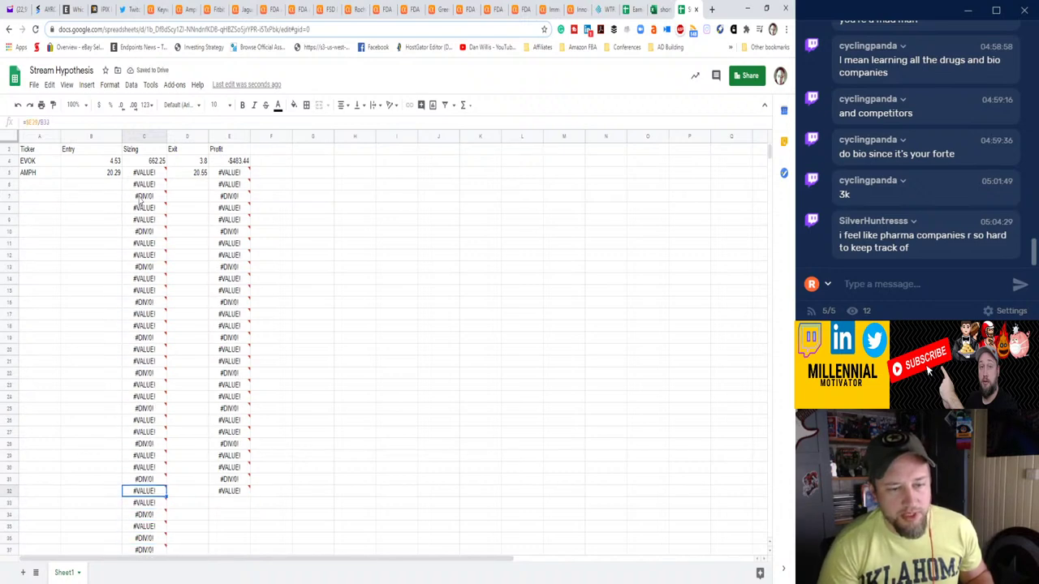
{"action": "key", "text": "Down"}
{"action": "key", "text": "shift+Down"}
{"action": "key", "text": "shift+Down"}
{"action": "key", "text": "shift+Down"}
{"action": "key", "text": "shift+Down"}
{"action": "key", "text": "shift+Down"}
{"action": "key", "text": "Delete"}
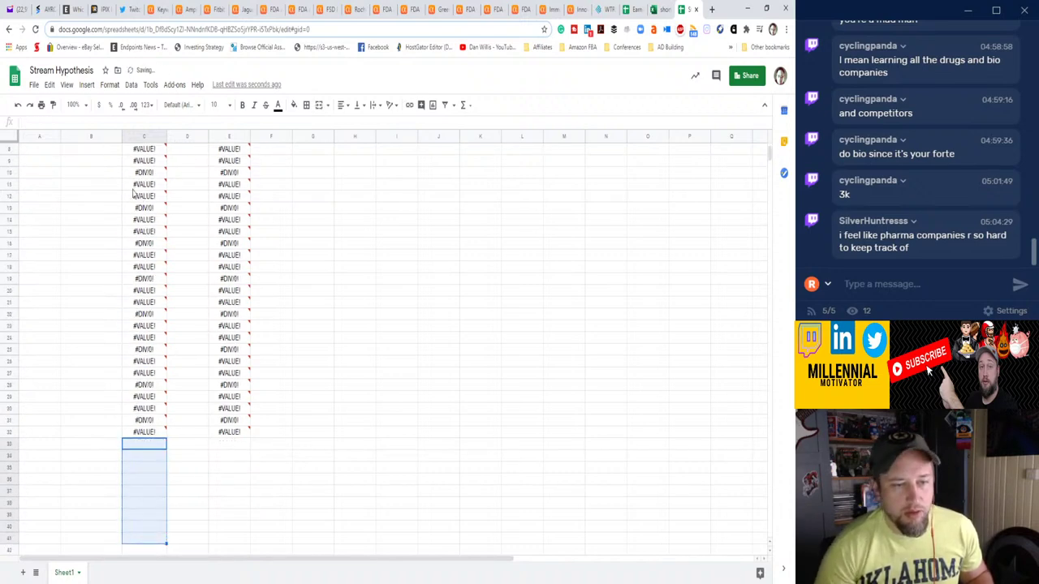
Check the error in C5, and make C4's bank roll reference fully absolute so the formula reads =$E$1/B4.
{"action": "scroll", "coordinate": [160, 187], "scroll_direction": "up", "scroll_amount": 3}
{"action": "left_click", "coordinate": [152, 201]}
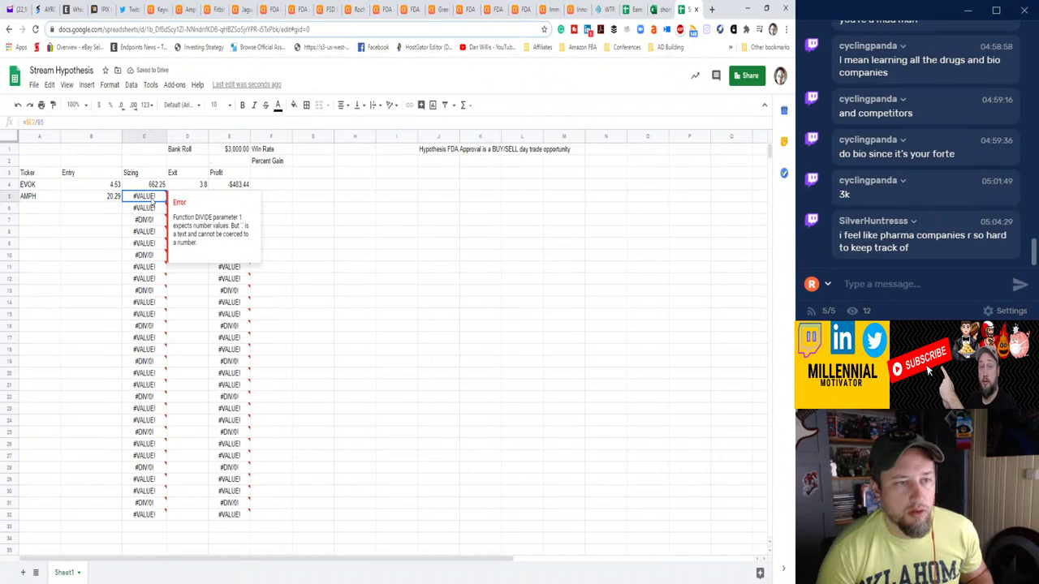
{"action": "left_click", "coordinate": [28, 122]}
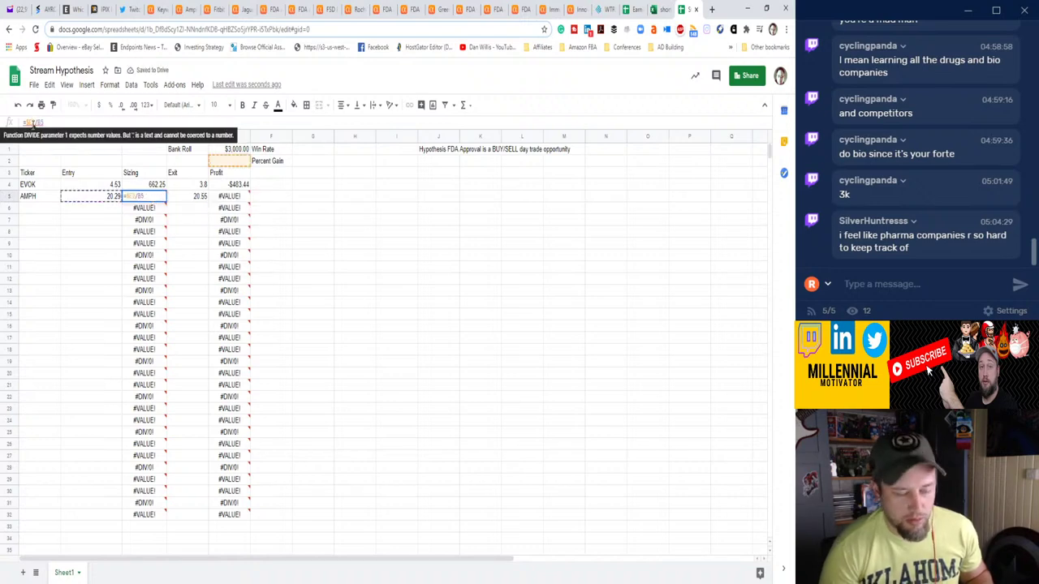
{"action": "key", "text": "Escape"}
{"action": "key", "text": "Up"}
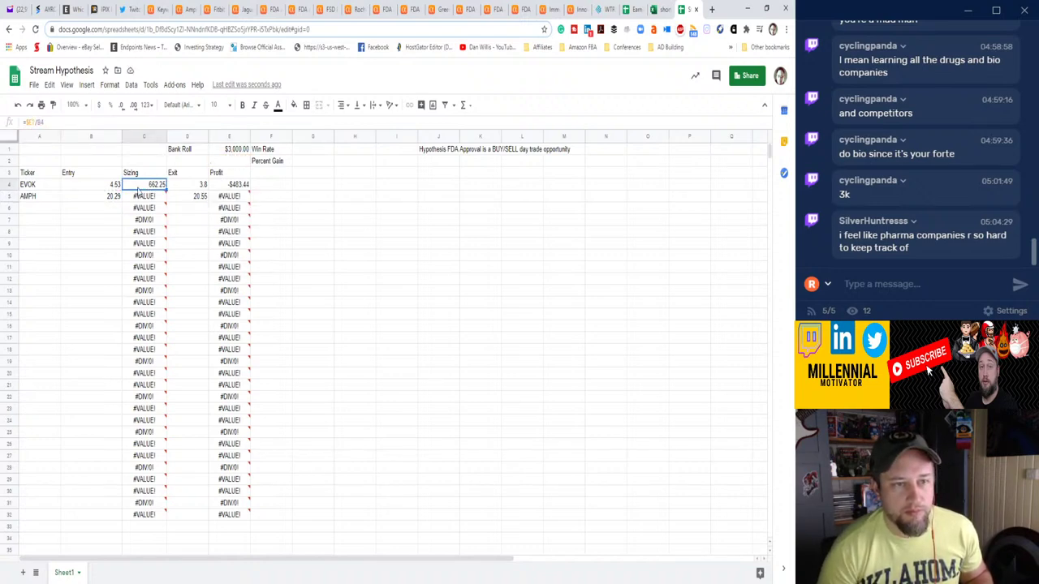
{"action": "left_click", "coordinate": [30, 122]}
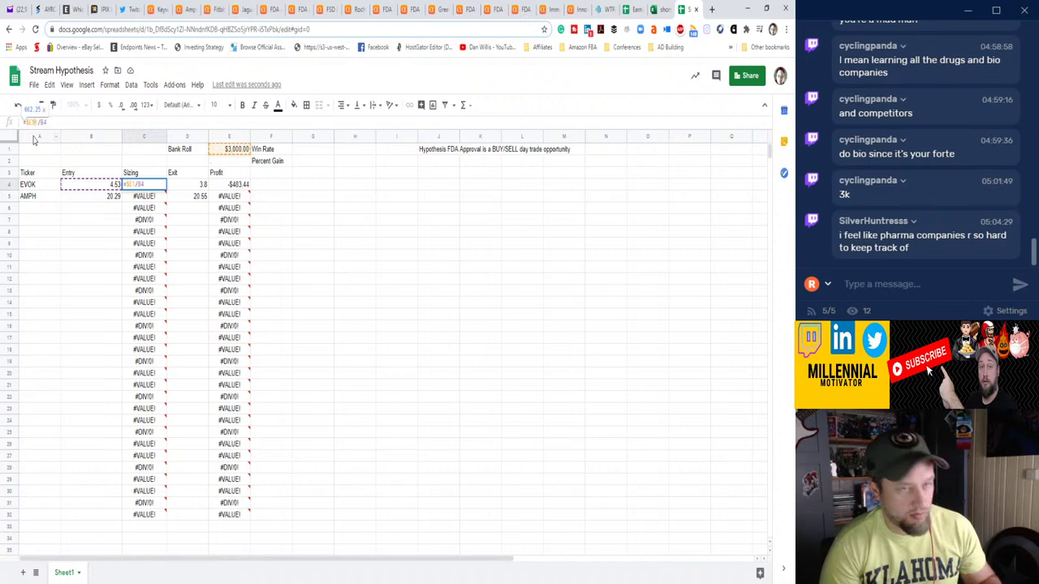
{"action": "key", "text": "Return"}
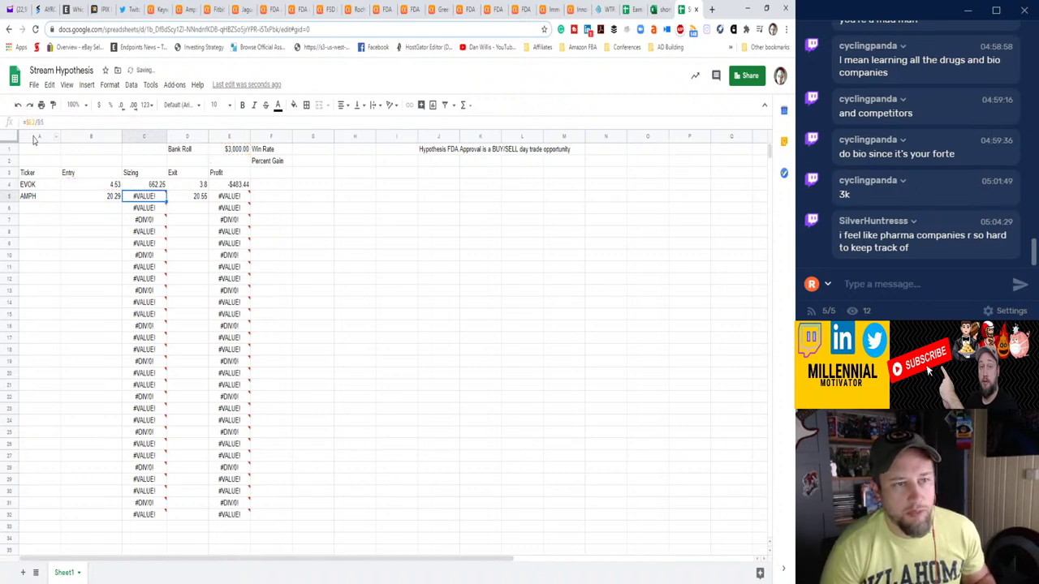
Copy the Sizing formula with the absolute bank roll reference from C4 into C5 through C32.
{"action": "left_click", "coordinate": [141, 186]}
{"action": "key", "text": "ctrl+c"}
{"action": "left_click", "coordinate": [142, 197]}
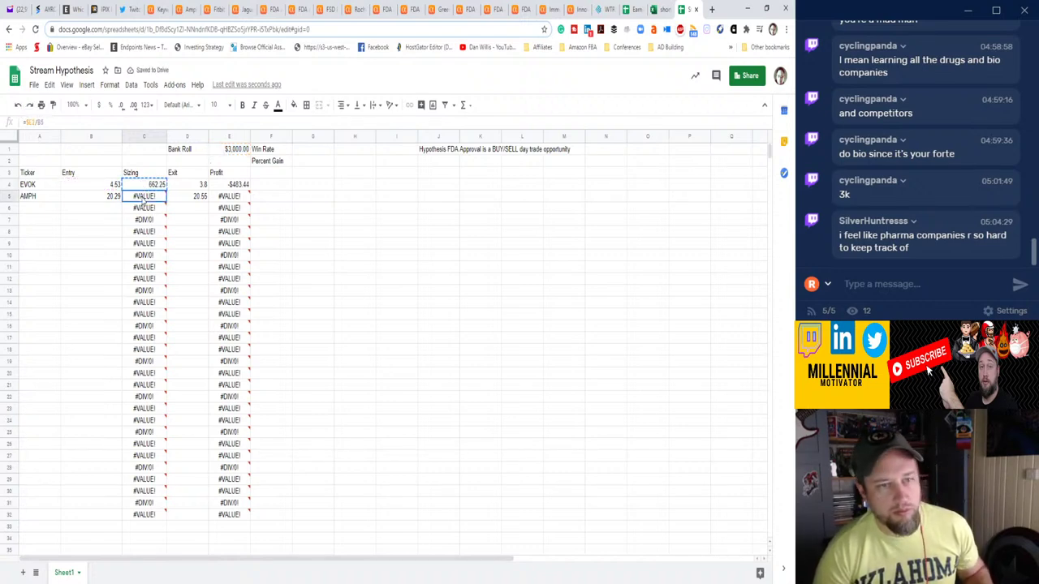
{"action": "key", "text": "shift+Down"}
{"action": "key", "text": "shift+Down"}
{"action": "key", "text": "shift+Down"}
{"action": "key", "text": "shift+Down"}
{"action": "key", "text": "shift+Down"}
{"action": "key", "text": "shift+Down"}
{"action": "key", "text": "shift+Down"}
{"action": "key", "text": "shift+Down"}
{"action": "key", "text": "shift+Down"}
{"action": "key", "text": "shift+Down"}
{"action": "key", "text": "shift+Down"}
{"action": "key", "text": "shift+Down"}
{"action": "key", "text": "shift+Down"}
{"action": "key", "text": "shift+Down"}
{"action": "key", "text": "shift+Down"}
{"action": "key", "text": "shift+Down"}
{"action": "key", "text": "shift+Down"}
{"action": "key", "text": "shift+Down"}
{"action": "key", "text": "shift+Down"}
{"action": "key", "text": "shift+Down"}
{"action": "key", "text": "shift+Down"}
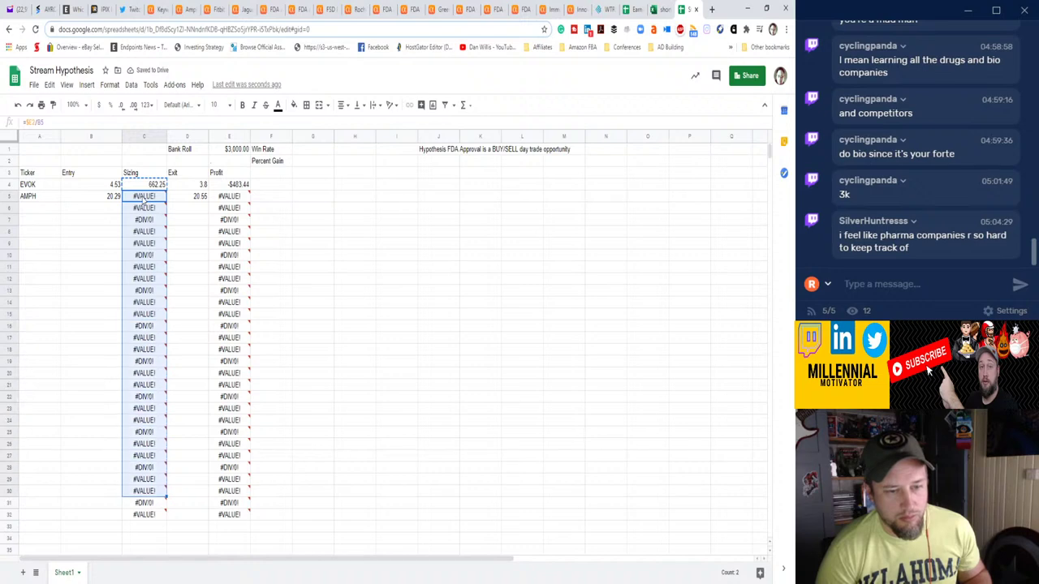
{"action": "key", "text": "ctrl+v"}
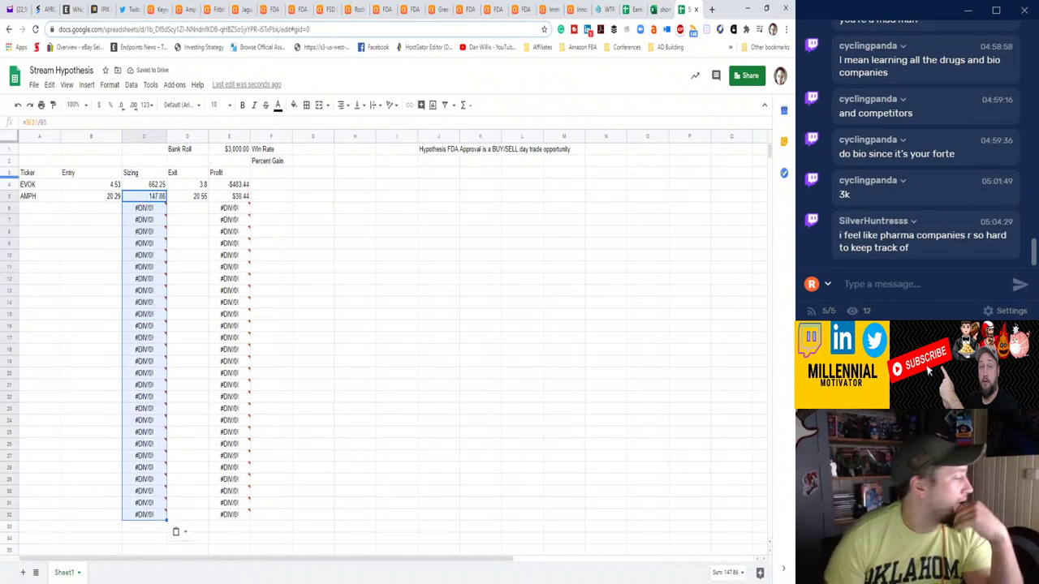
Select A6 for the next stock, close the Amphastar article and check the Fitbit article for its ticker.
{"action": "left_click", "coordinate": [881, 284]}
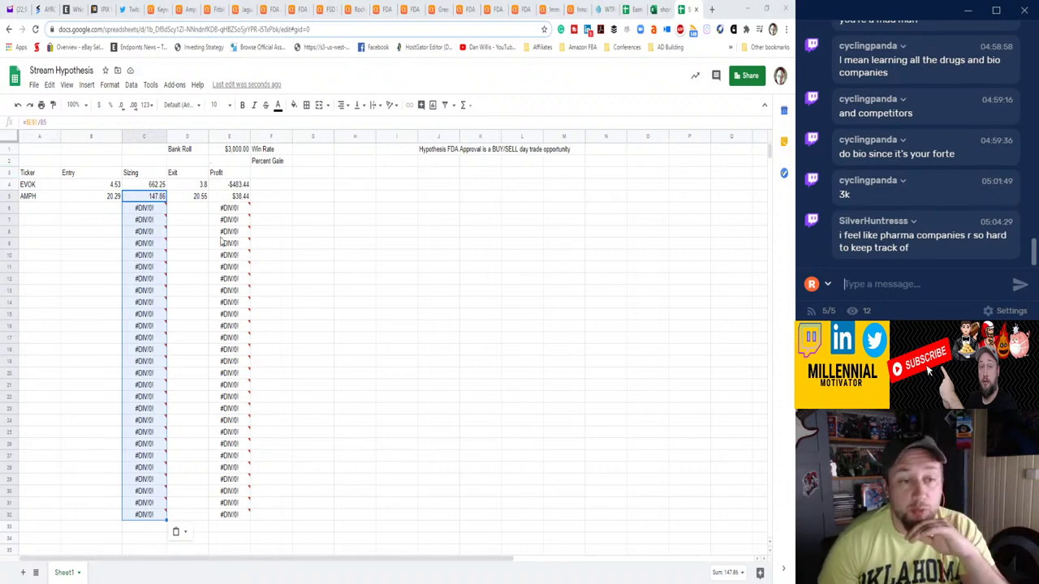
{"action": "left_click", "coordinate": [102, 268]}
{"action": "left_click", "coordinate": [39, 213]}
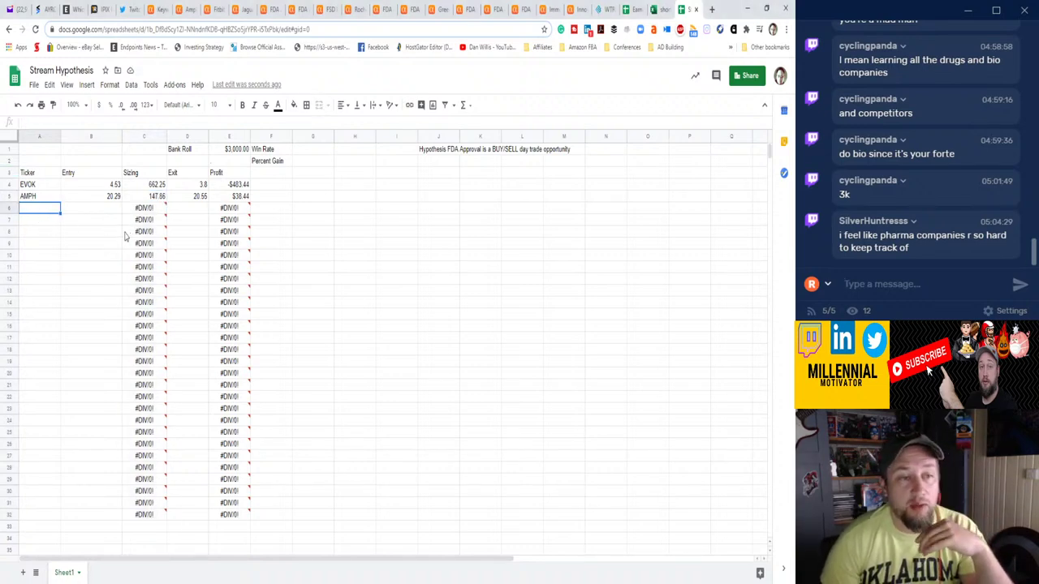
{"action": "left_click", "coordinate": [195, 11]}
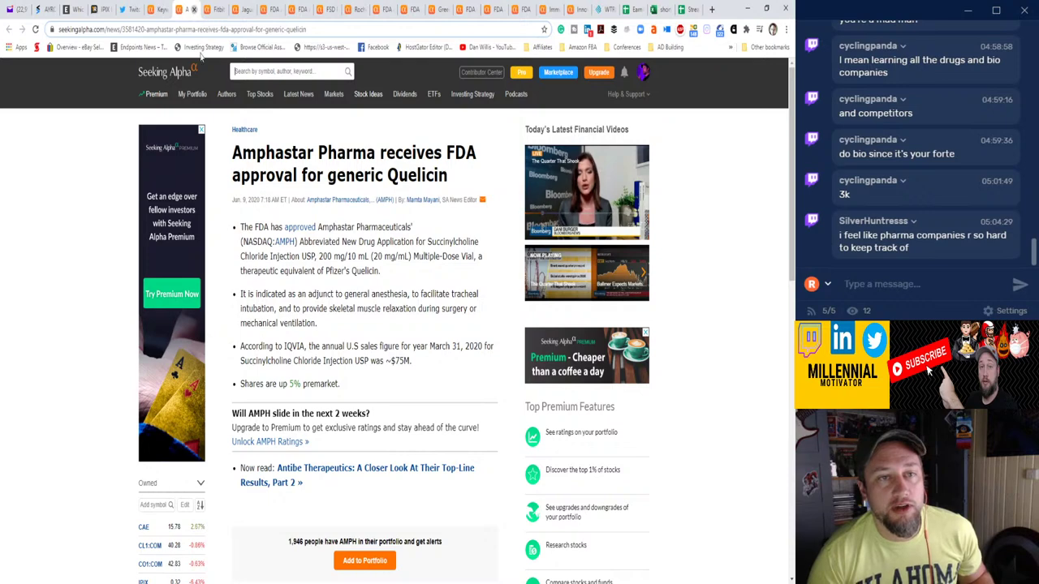
{"action": "key", "text": "ctrl+w"}
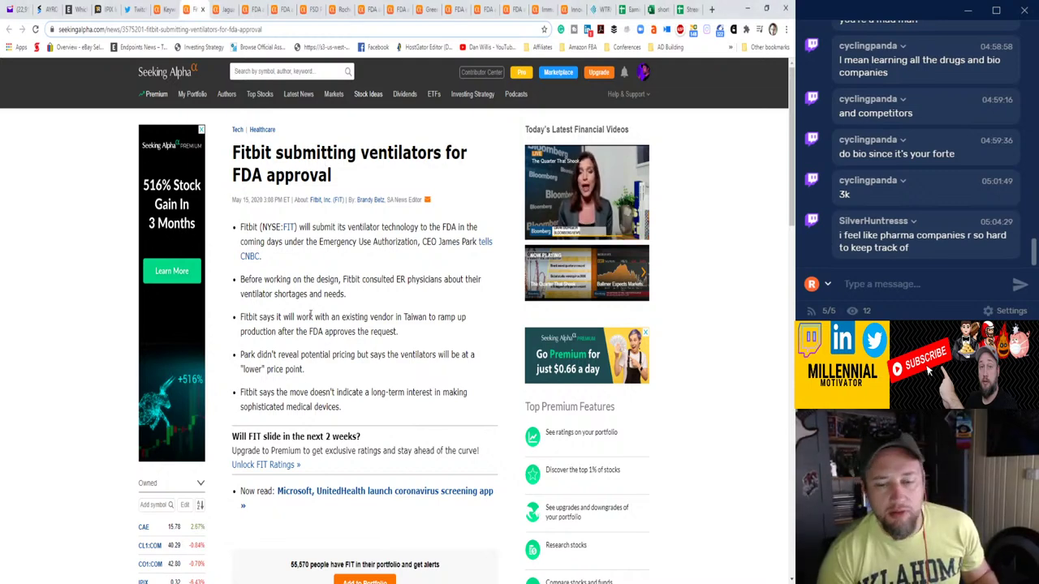
Enter FIT in A6 of the spreadsheet with an entry price of 6.52 in B6 and an exit price of 6.55 in D6.
{"action": "left_click", "coordinate": [682, 9]}
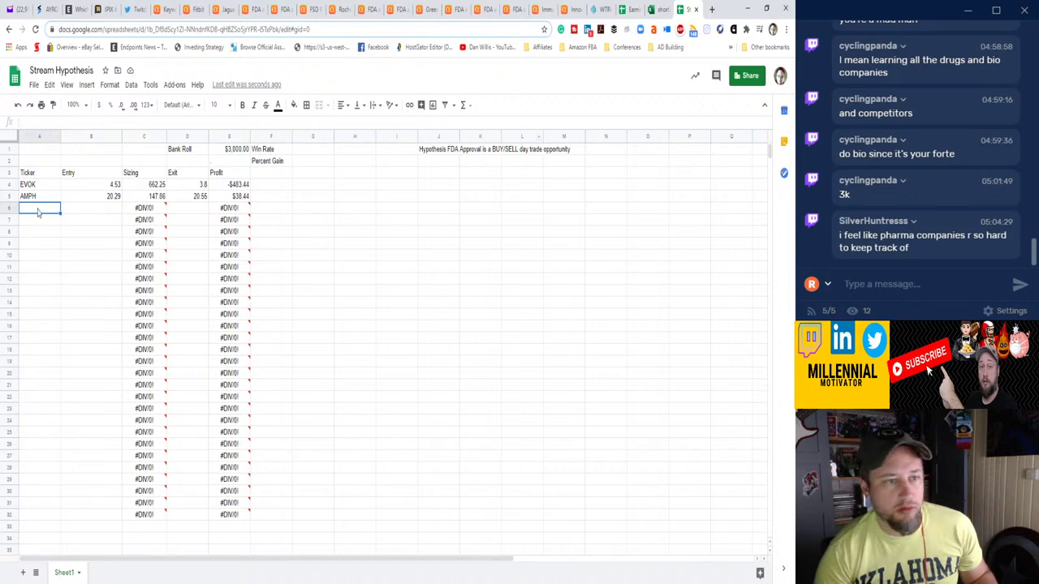
{"action": "type", "text": "FIT"}
{"action": "key", "text": "Tab"}
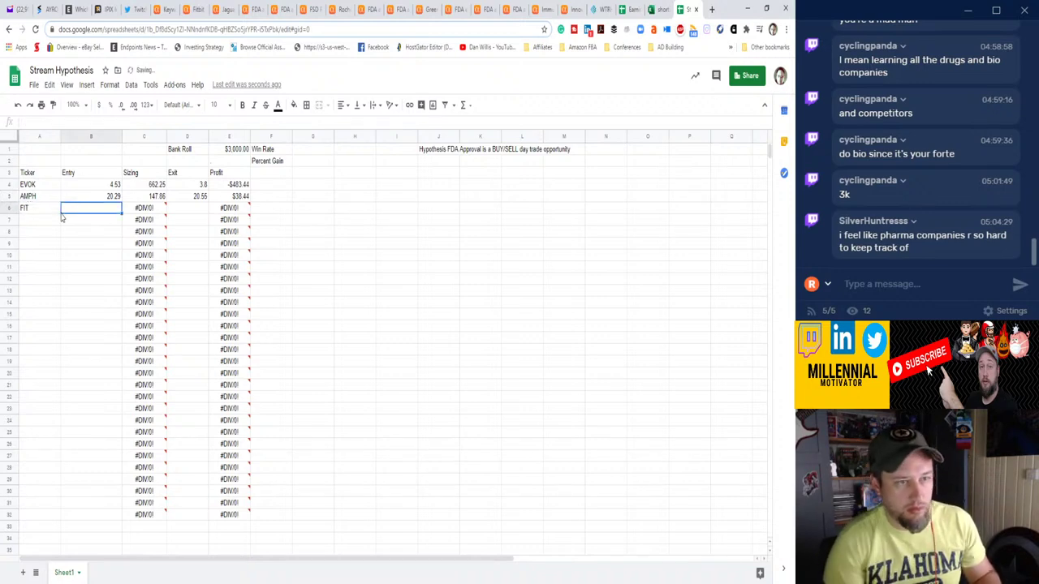
{"action": "type", "text": "6.52"}
{"action": "key", "text": "Tab"}
{"action": "key", "text": "Tab"}
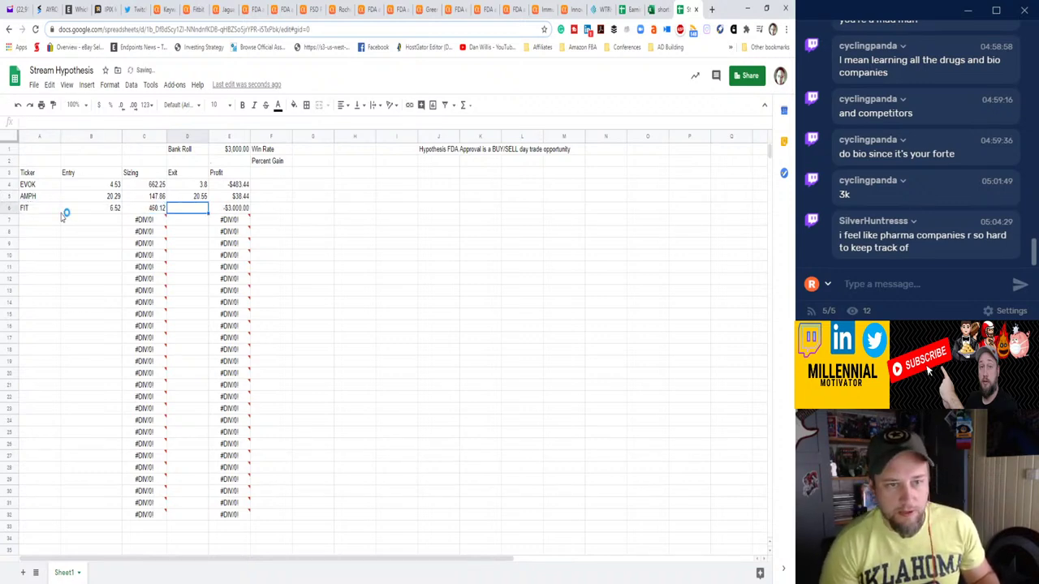
{"action": "type", "text": "6.55"}
{"action": "key", "text": "Return"}
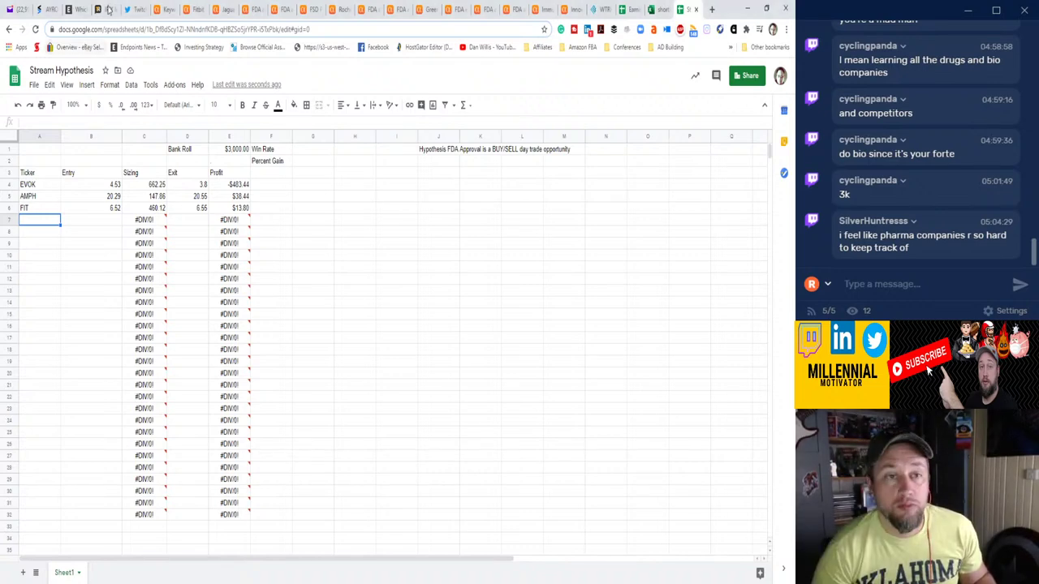
Close the Fitbit article and check the Jaguar Health article on Canalevia for its ticker.
{"action": "left_click", "coordinate": [199, 10]}
{"action": "left_click", "coordinate": [202, 11]}
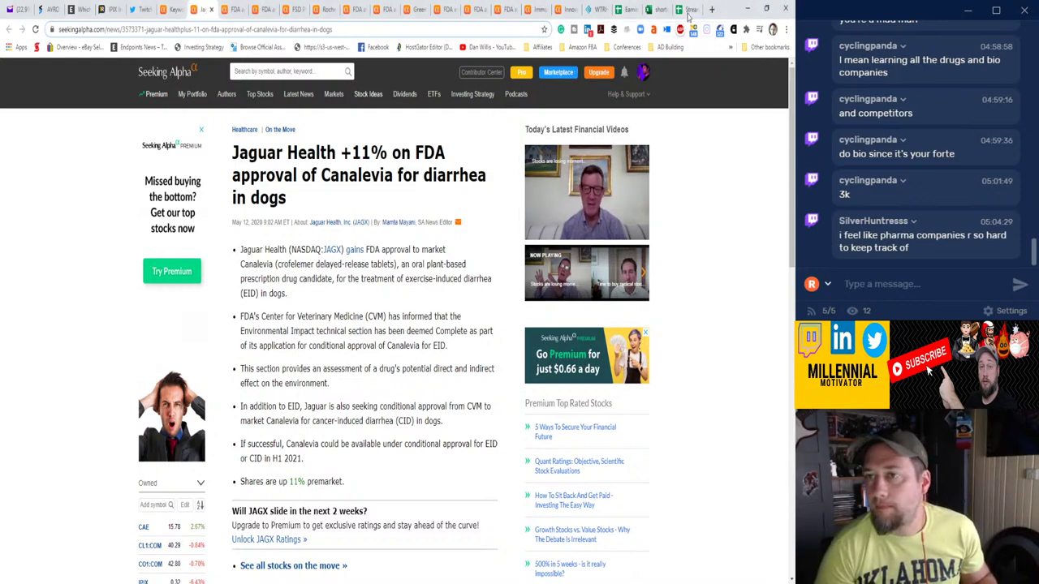
Enter JAGX in A7 of the spreadsheet with an entry price of 0.58 in B7 and an exit price of 0.57 in D7.
{"action": "left_click", "coordinate": [688, 11]}
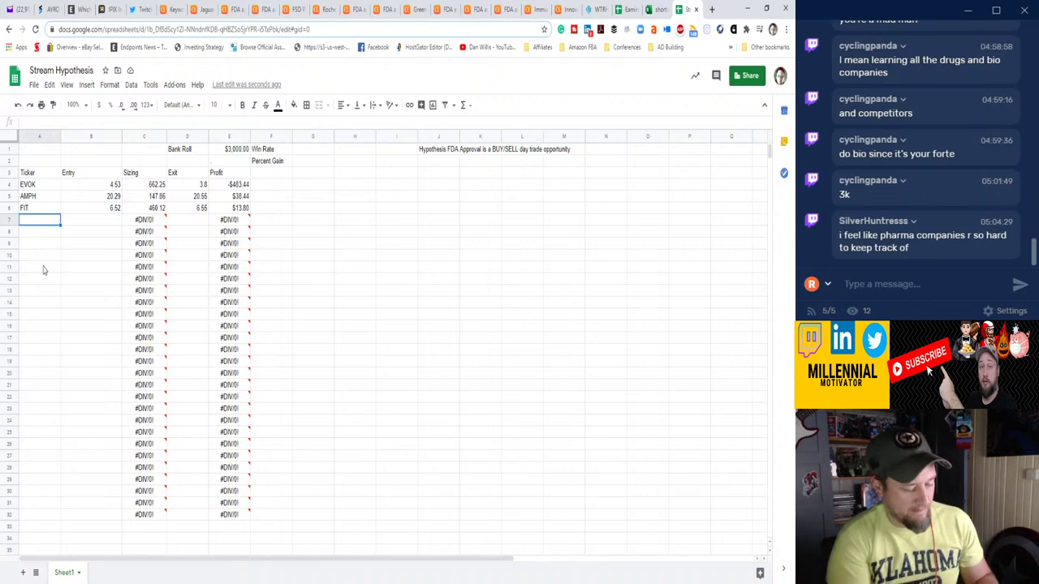
{"action": "type", "text": "JAGX"}
{"action": "key", "text": "Tab"}
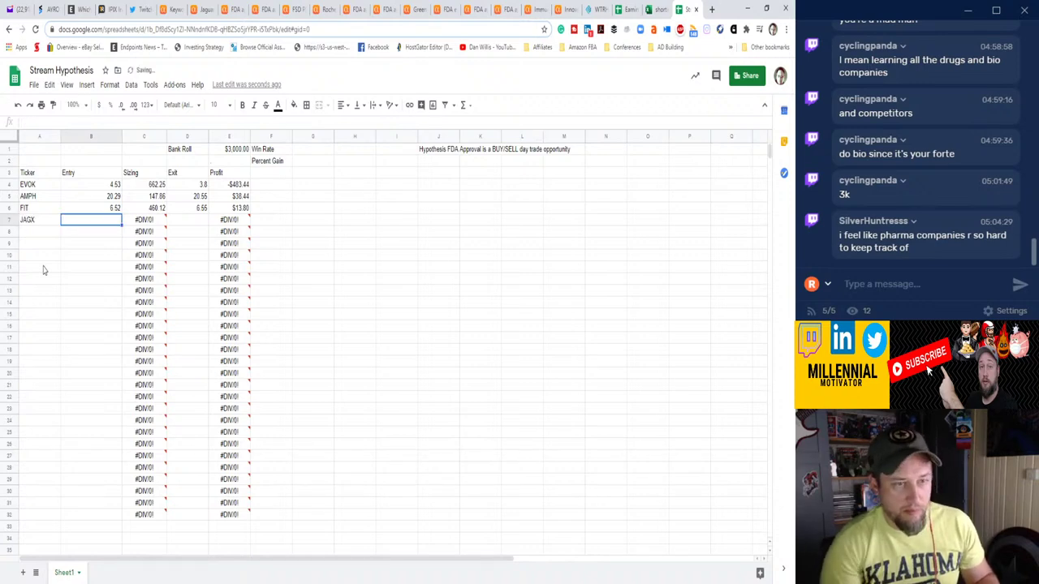
{"action": "key", "text": "Return"}
{"action": "key", "text": "Tab"}
{"action": "key", "text": "Tab"}
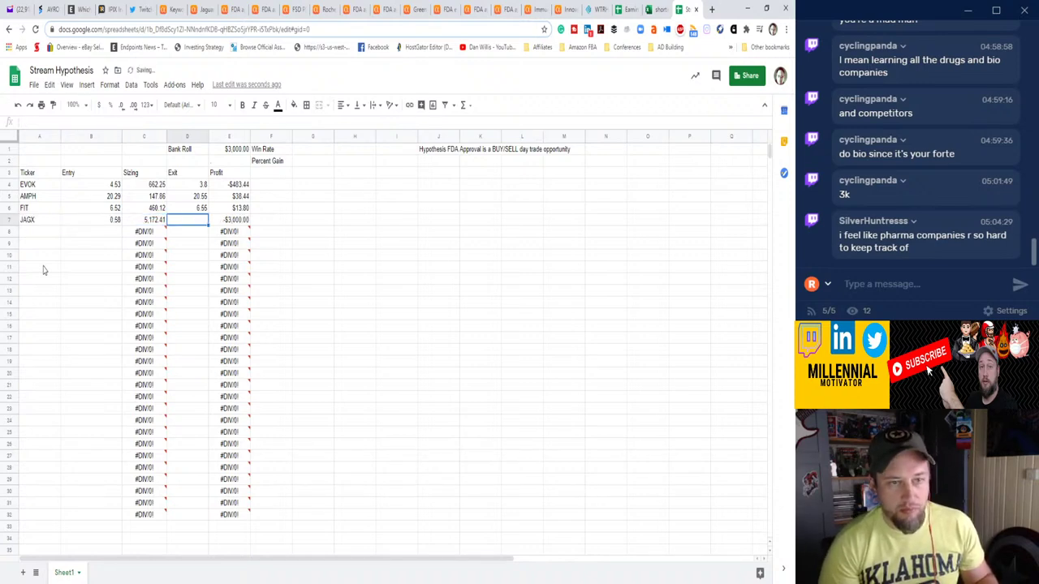
{"action": "type", "text": "5"}
{"action": "type", "text": ".57"}
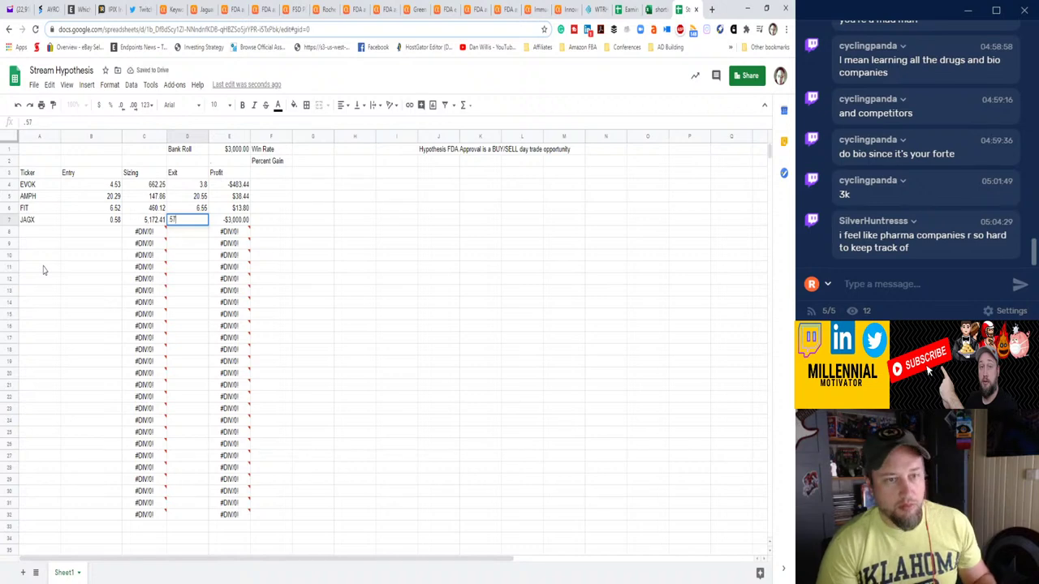
{"action": "key", "text": "Return"}
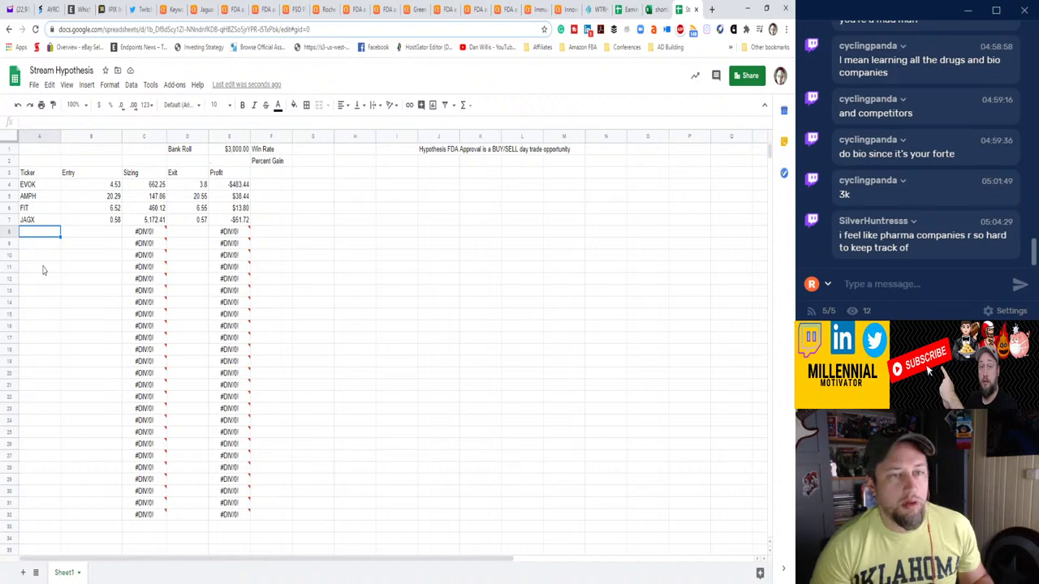
Close the Jaguar Health article, check the Eli Lilly article for its ticker and date, and return to the spreadsheet.
{"action": "left_click", "coordinate": [202, 9]}
{"action": "left_click", "coordinate": [215, 9]}
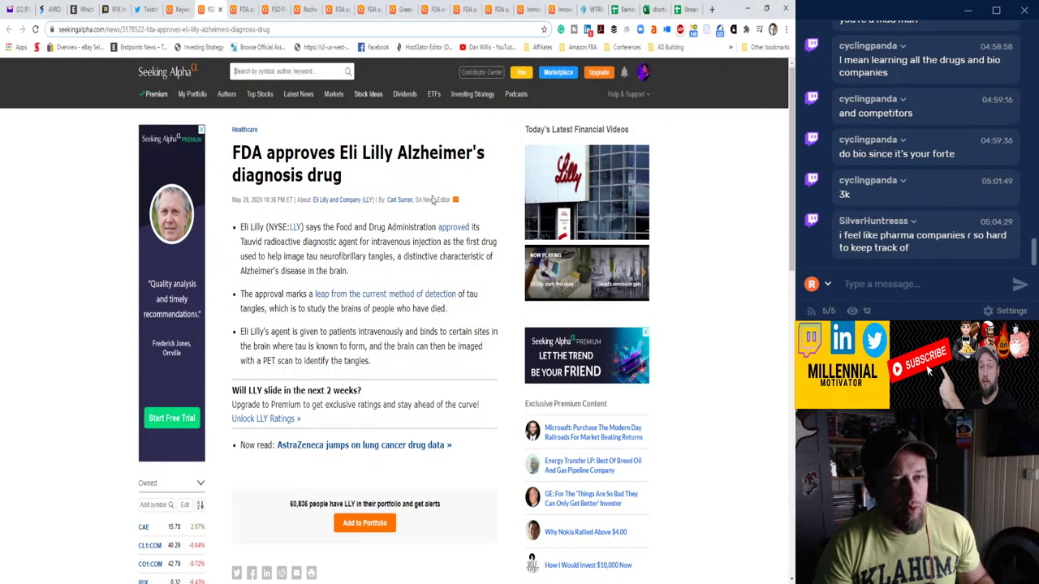
{"action": "left_click", "coordinate": [684, 9]}
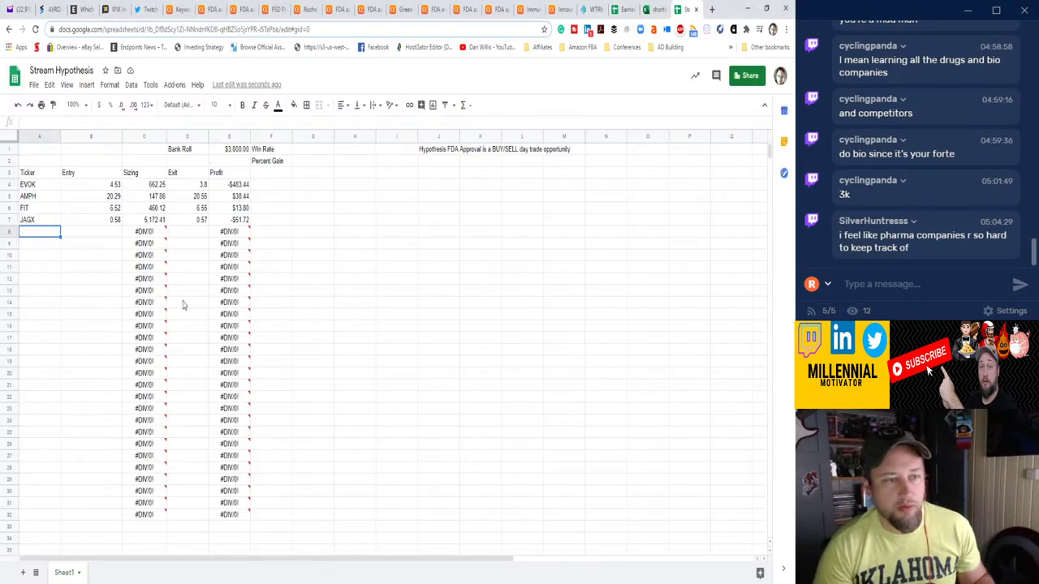
Enter 147.63 as the Eli Lilly entry price in B8 and move on to its exit cell D8.
{"action": "left_click", "coordinate": [111, 233]}
{"action": "type", "text": "147"}
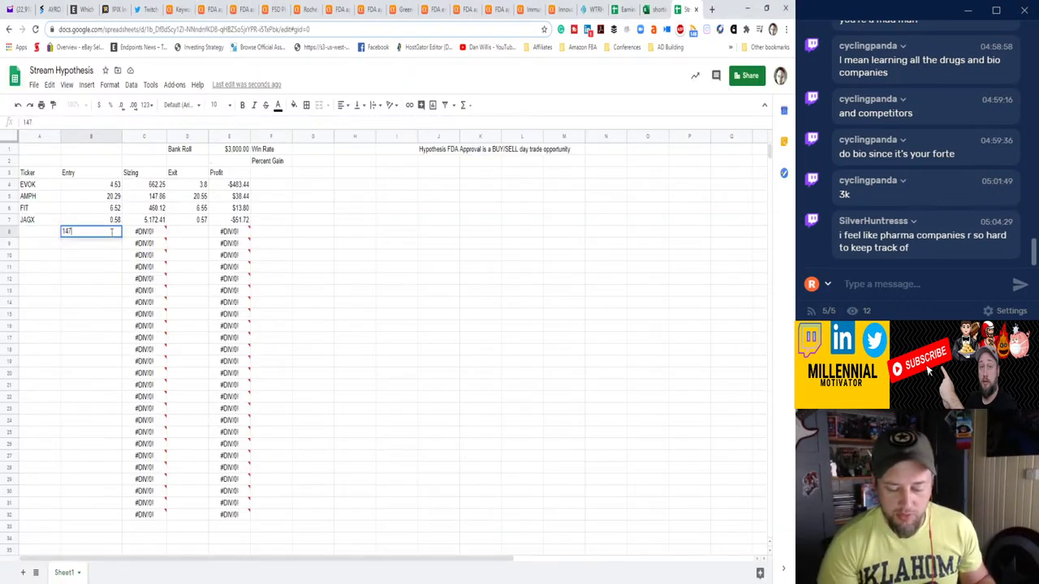
{"action": "type", "text": ".63"}
{"action": "key", "text": "Tab"}
{"action": "key", "text": "Tab"}
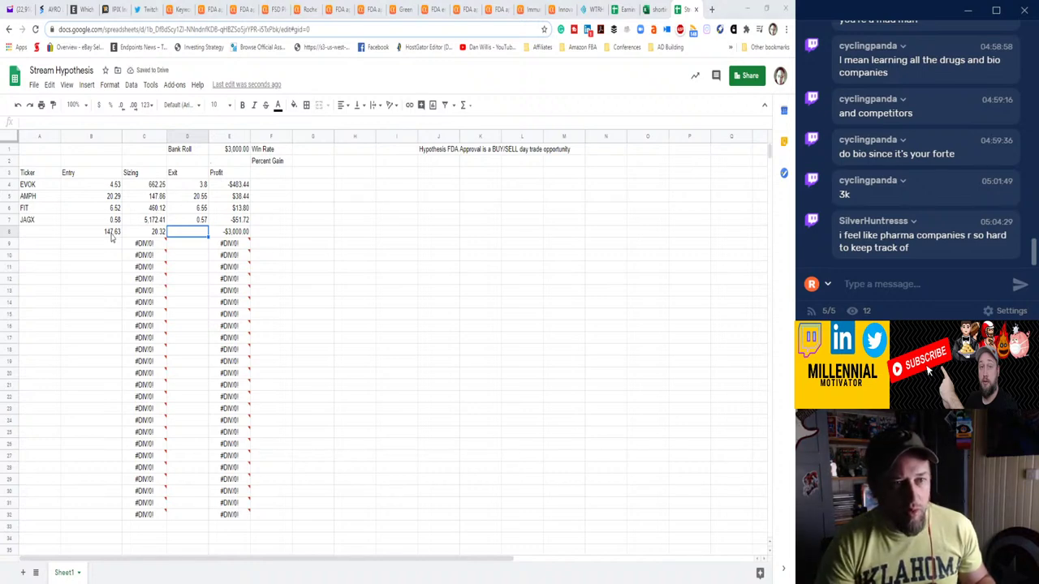
Recheck the Eli Lilly article, then complete row 8 with an exit price of 150.65 in D8 and the ticker LLY in A8.
{"action": "left_click", "coordinate": [209, 8]}
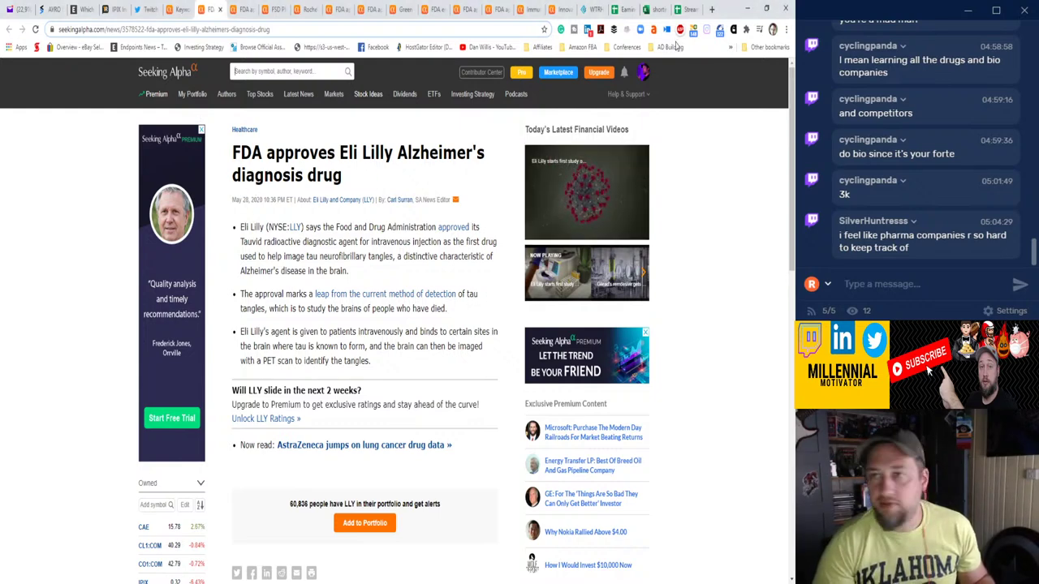
{"action": "left_click", "coordinate": [684, 6]}
{"action": "type", "text": "50"}
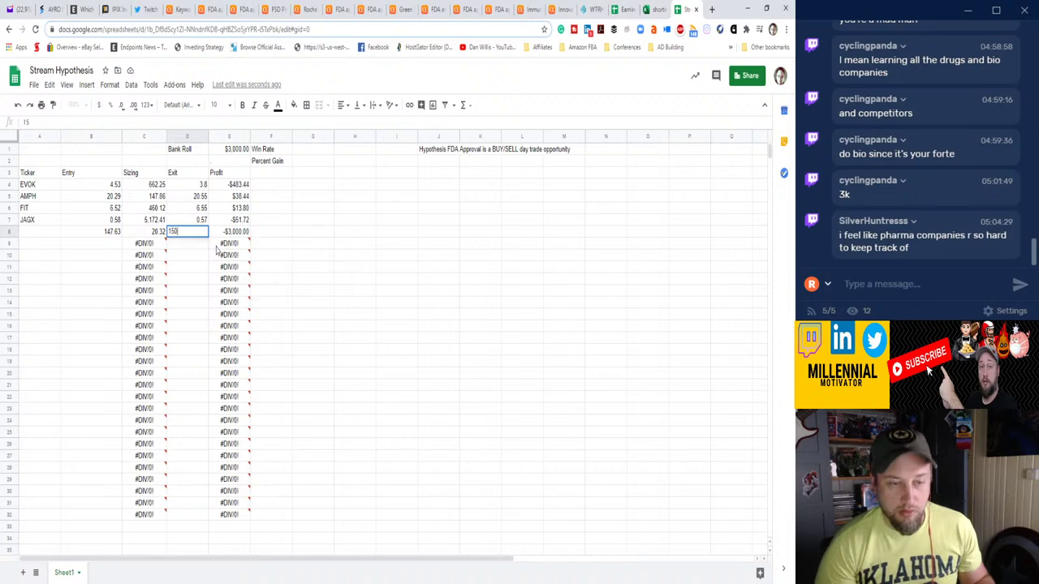
{"action": "type", "text": ".65"}
{"action": "key", "text": "Return"}
{"action": "key", "text": "Left"}
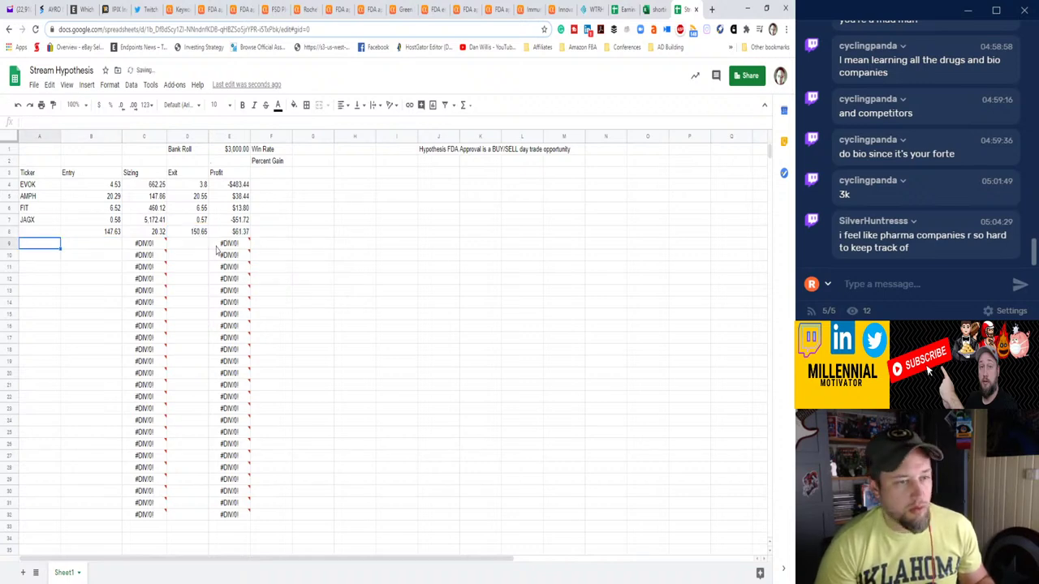
{"action": "key", "text": "Up"}
{"action": "type", "text": "LLY"}
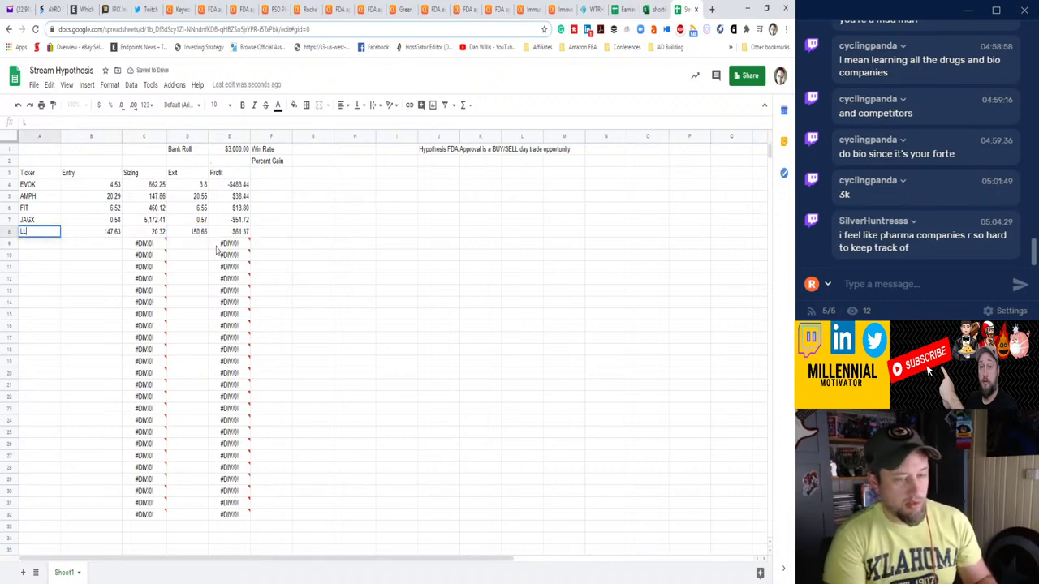
{"action": "key", "text": "Return"}
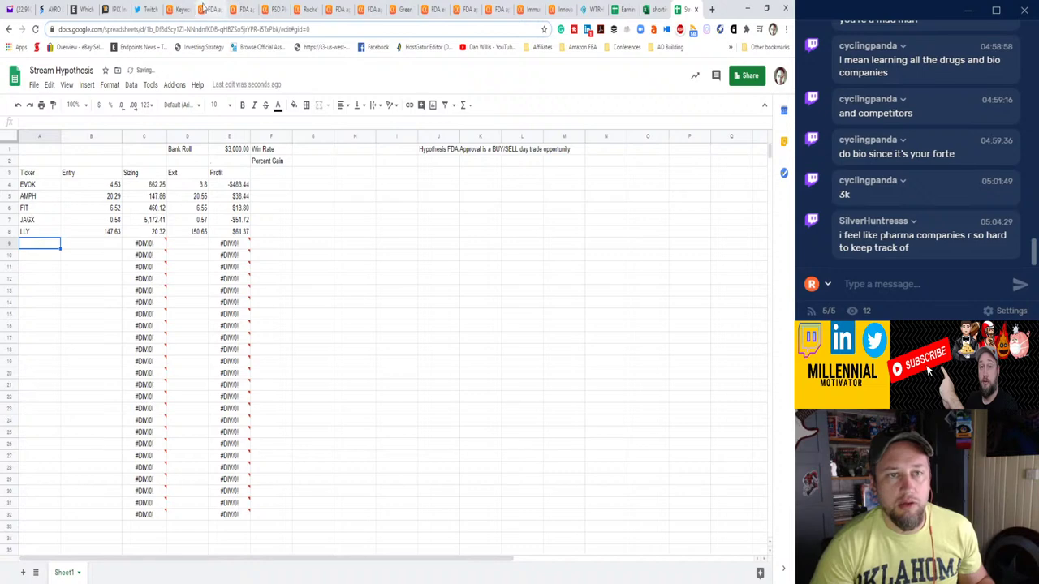
Close the Eli Lilly article, check the Quidel antigen test article for its ticker, and return to the spreadsheet.
{"action": "left_click", "coordinate": [210, 9]}
{"action": "left_click", "coordinate": [219, 9]}
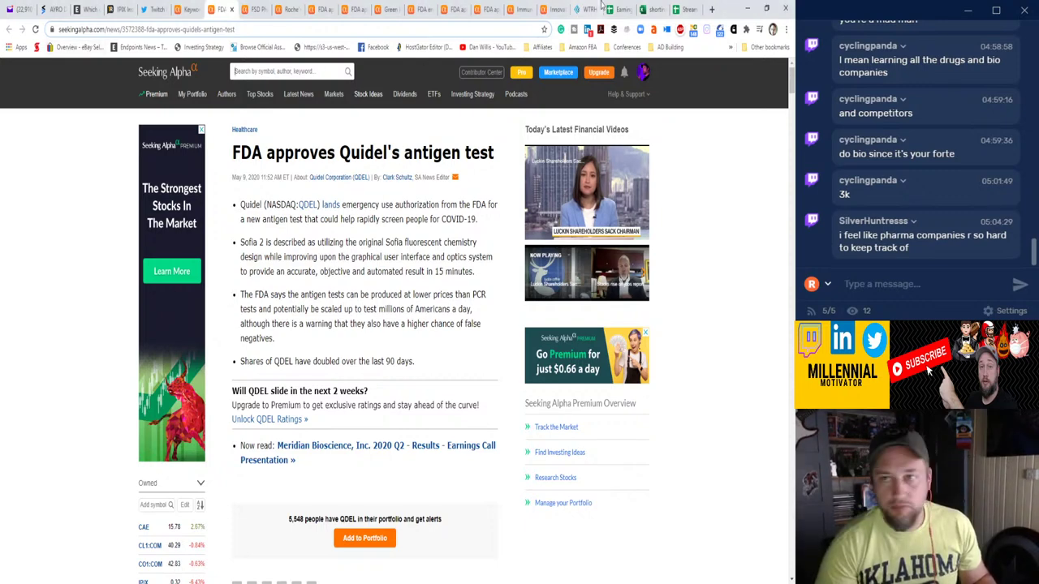
{"action": "left_click", "coordinate": [686, 9]}
Enter QDEL in A9 with an entry price of 189.25 in B9 and an exit price of 208.95 in D9.
{"action": "type", "text": "QDEL"}
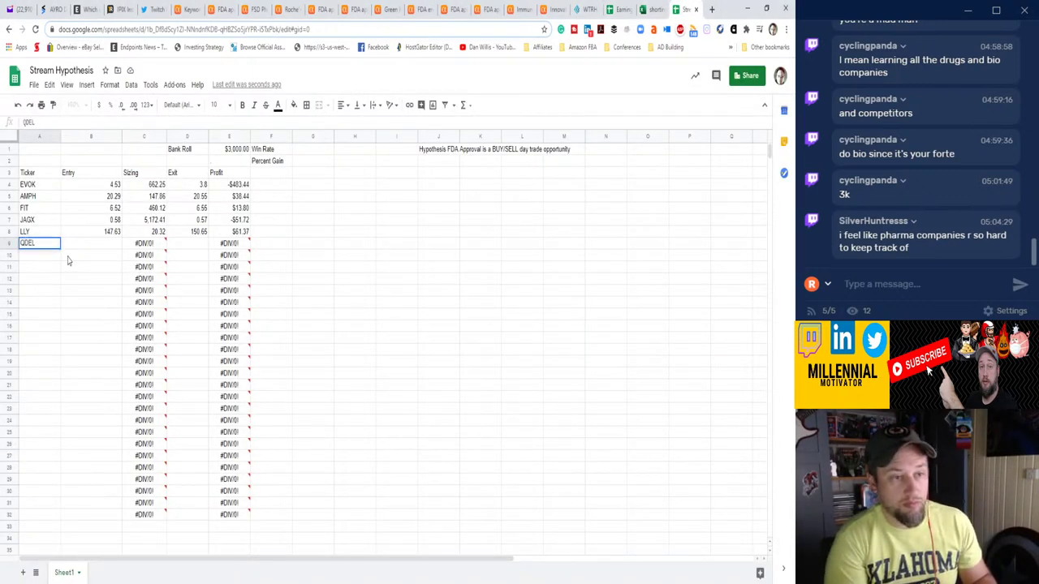
{"action": "key", "text": "Tab"}
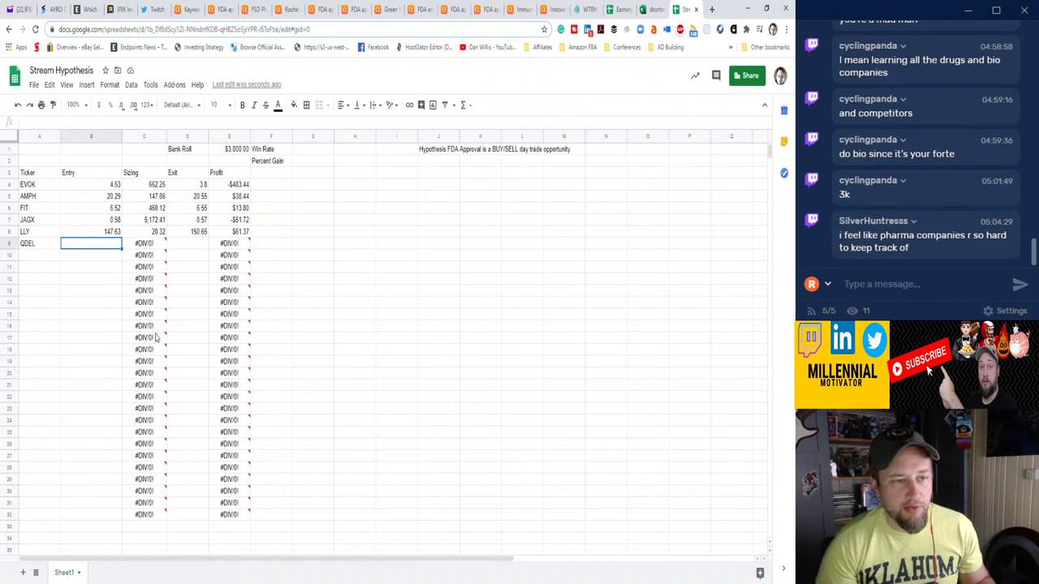
{"action": "type", "text": "189.25"}
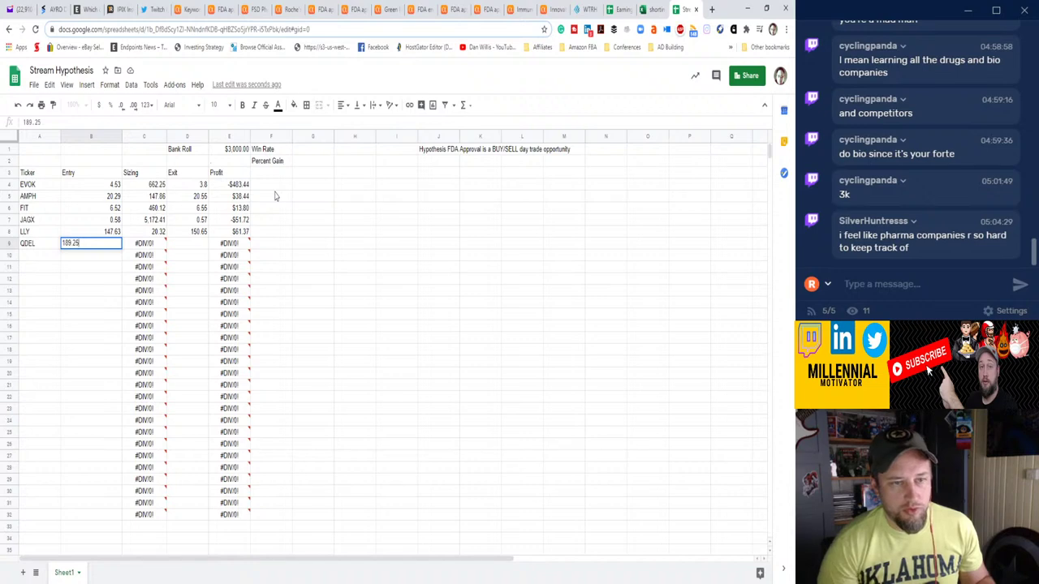
{"action": "key", "text": "Tab"}
{"action": "key", "text": "Tab"}
{"action": "type", "text": "208.95"}
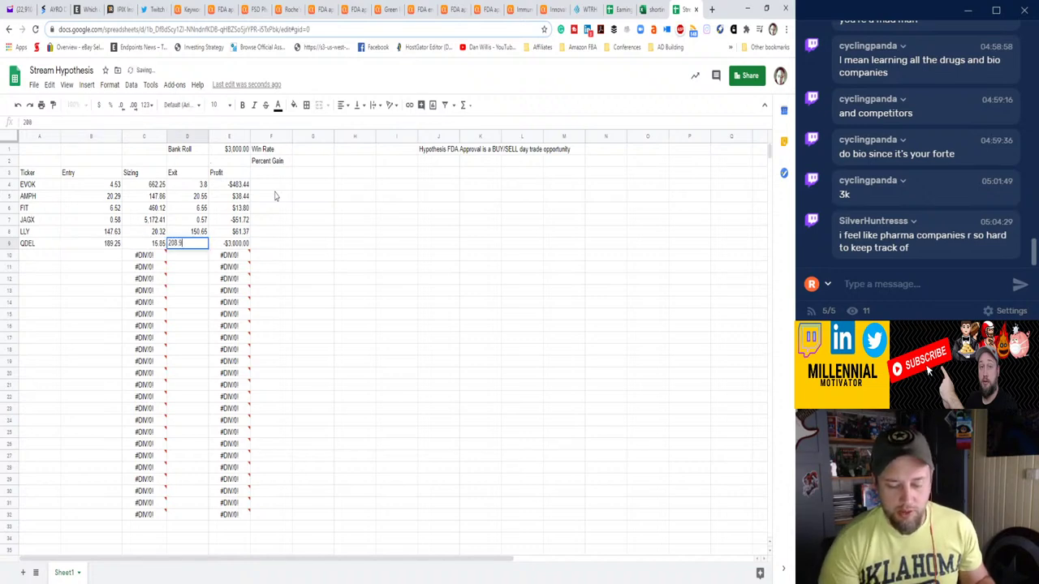
{"action": "key", "text": "Return"}
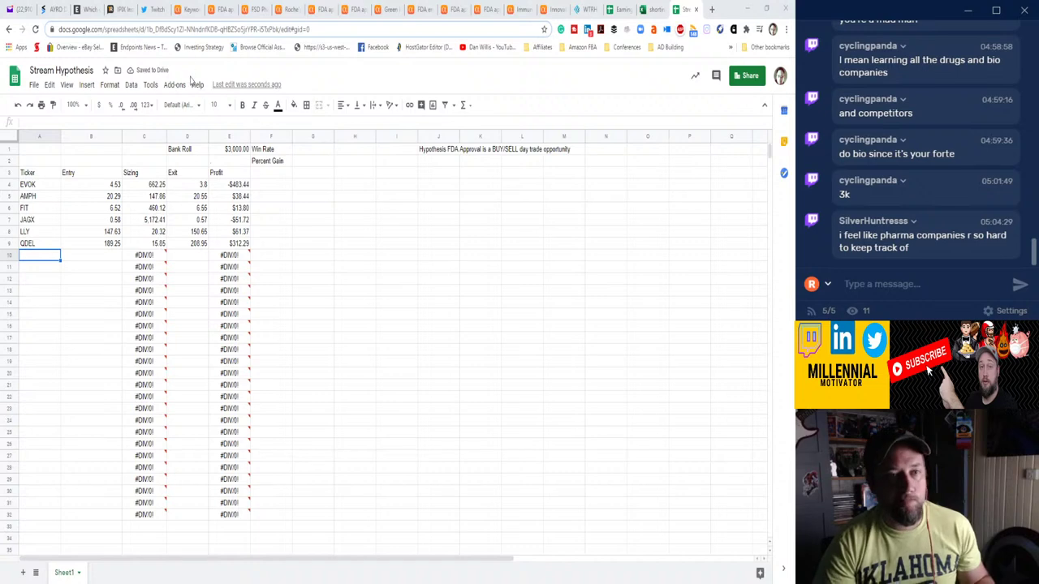
Close the Quidel article, check the FSD Pharma article for its ticker, and return to the spreadsheet.
{"action": "left_click", "coordinate": [226, 10]}
{"action": "left_click", "coordinate": [231, 10]}
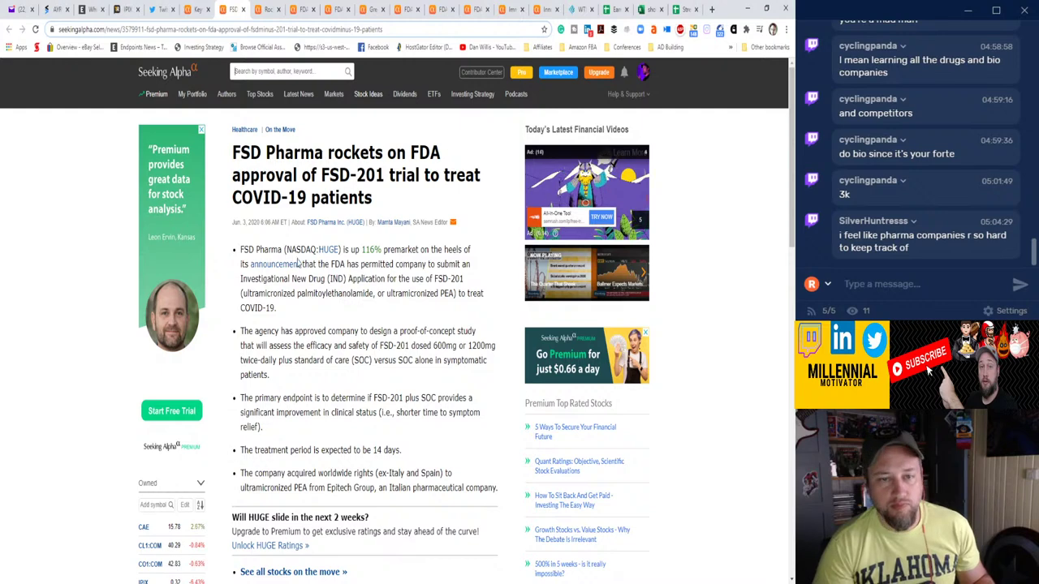
{"action": "mouse_move", "coordinate": [328, 258]}
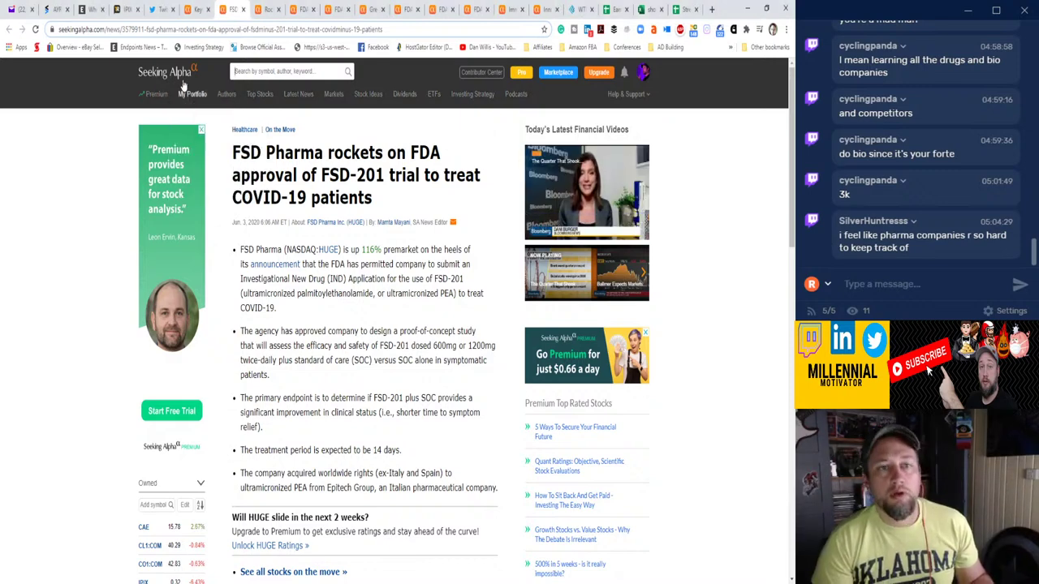
{"action": "left_click", "coordinate": [684, 9]}
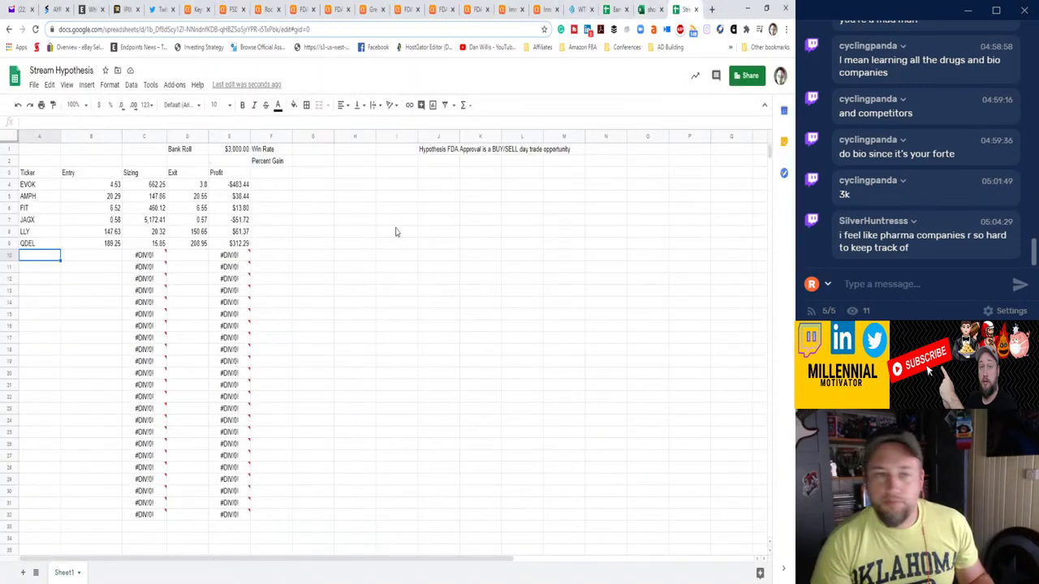
Enter HUGE in A10 with an entry price of 14 in B10 and an exit price of 7.39 in D10.
{"action": "type", "text": "HUGE"}
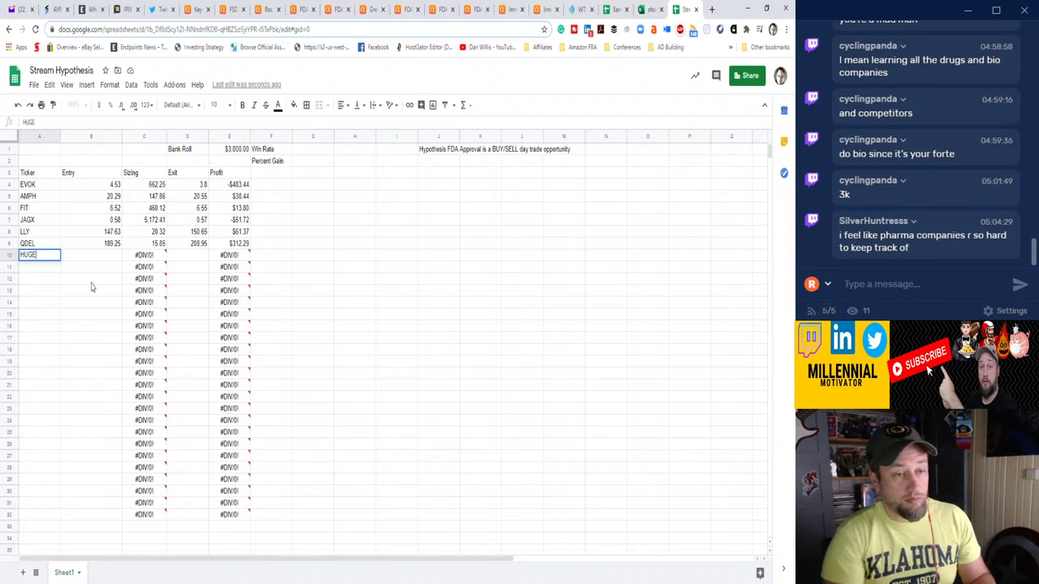
{"action": "key", "text": "Tab"}
{"action": "type", "text": "10"}
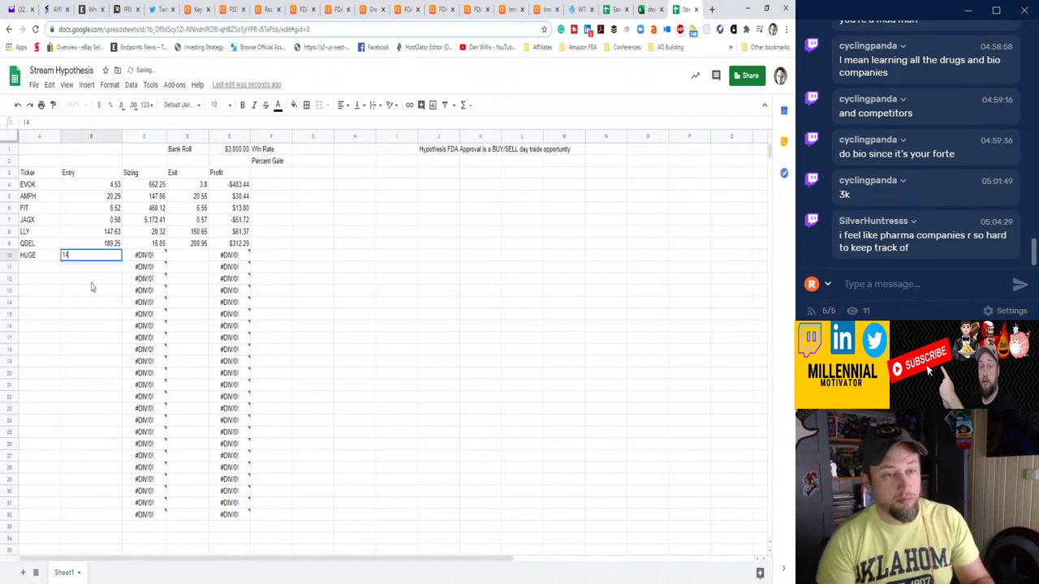
{"action": "key", "text": "Tab"}
{"action": "key", "text": "Tab"}
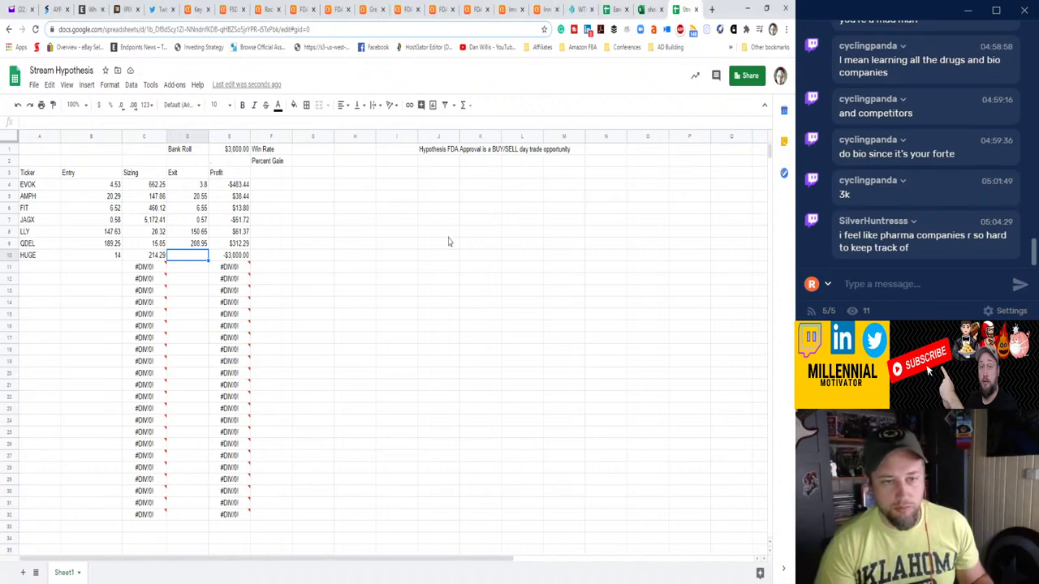
{"action": "type", "text": "7.39"}
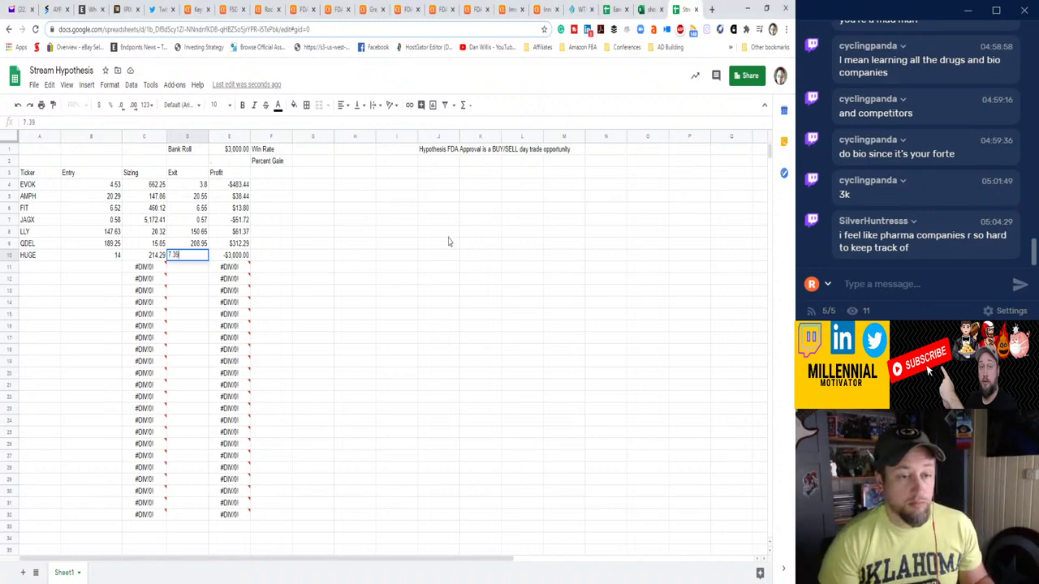
{"action": "key", "text": "Return"}
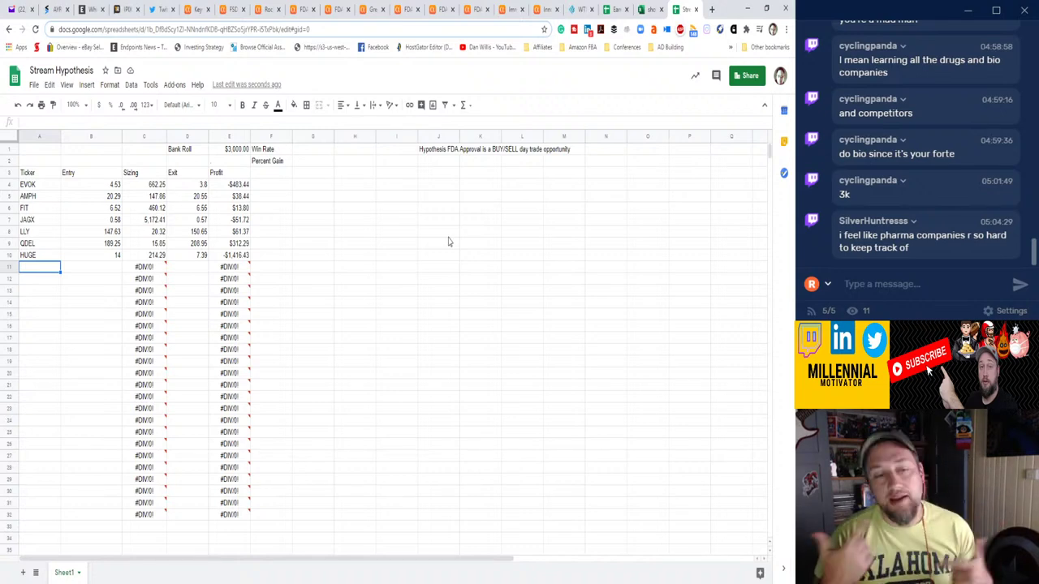
Close the FSD Pharma article, check the Roche COVID-19 test article for its ticker, and return to the spreadsheet.
{"action": "left_click", "coordinate": [235, 9]}
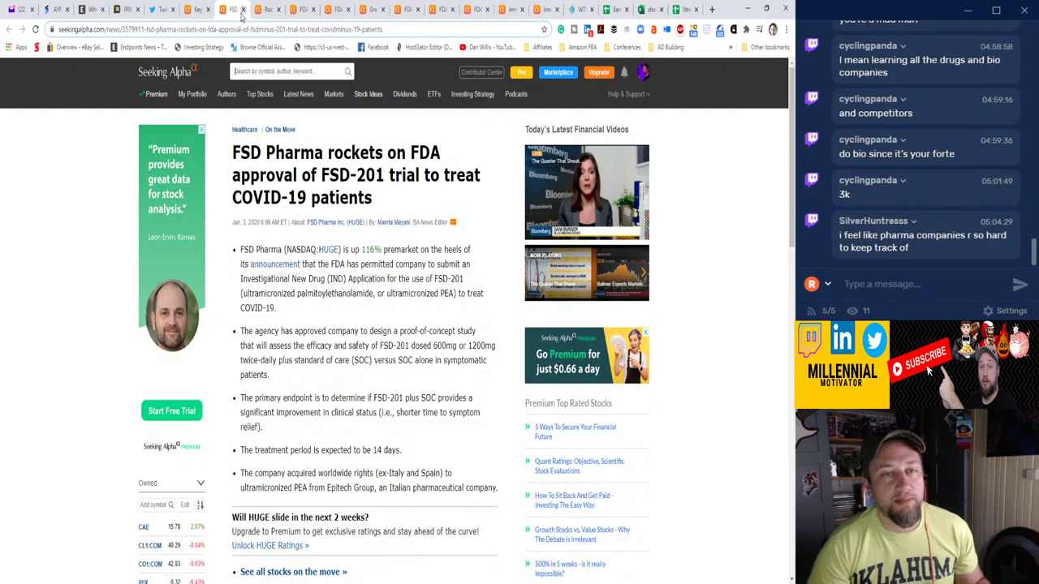
{"action": "left_click", "coordinate": [242, 10]}
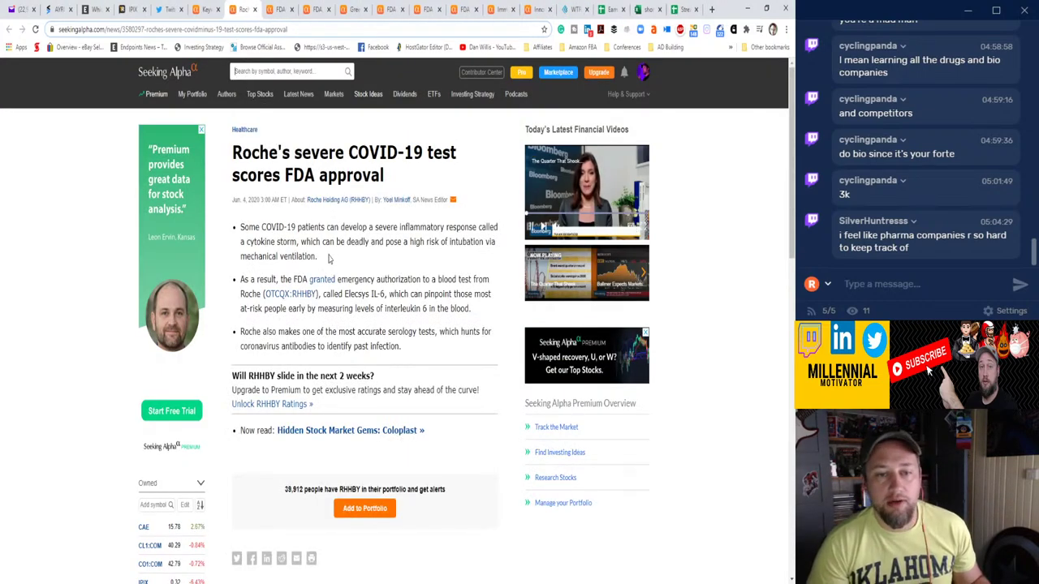
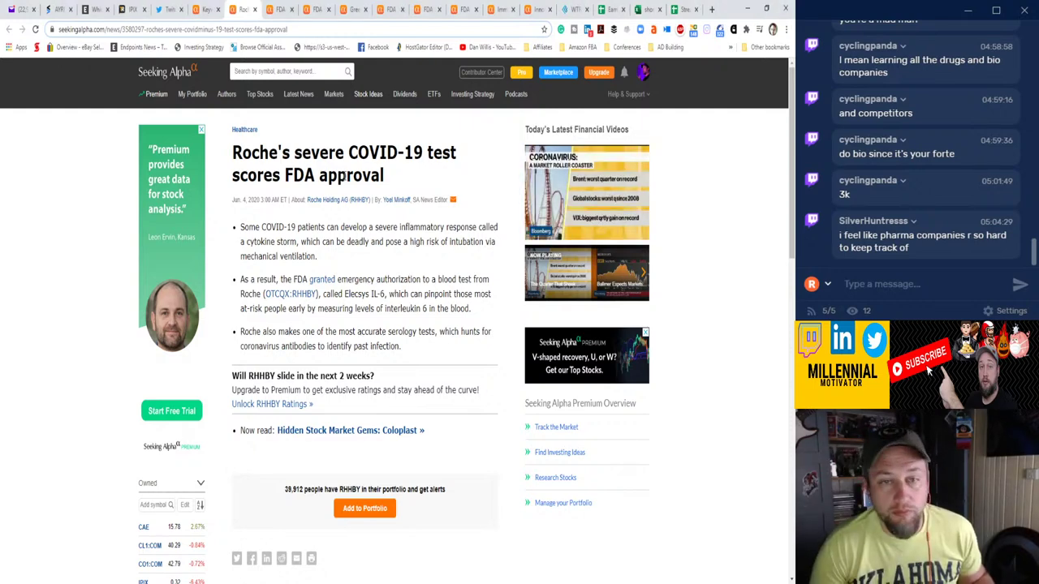
{"action": "left_click", "coordinate": [686, 9]}
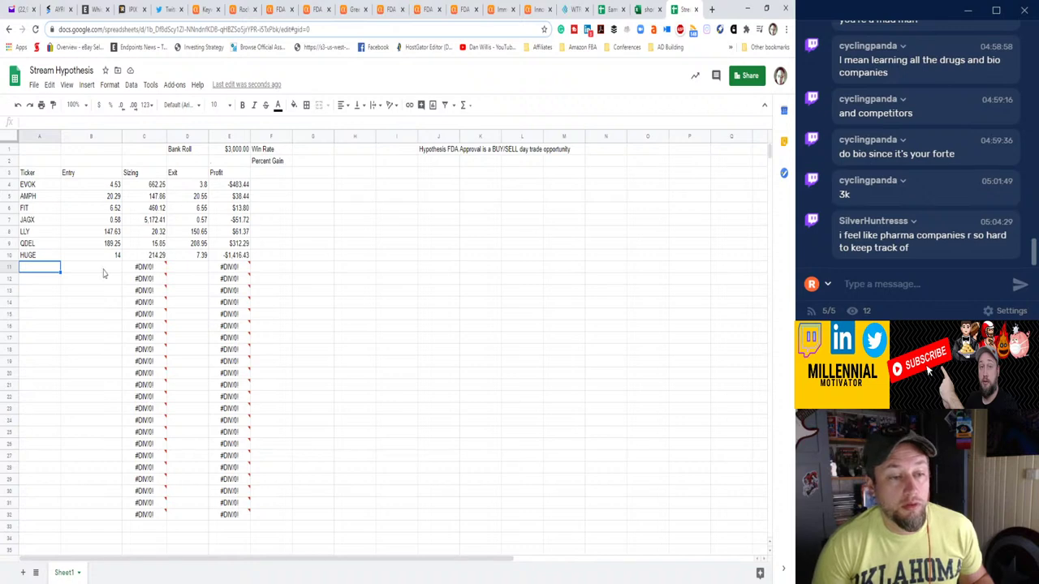
Enter RHHBY in A11 with an entry price of 43.05 in B11 and an exit price of 43.35 in D11.
{"action": "left_click", "coordinate": [106, 267]}
{"action": "type", "text": "43.05"}
{"action": "key", "text": "Tab"}
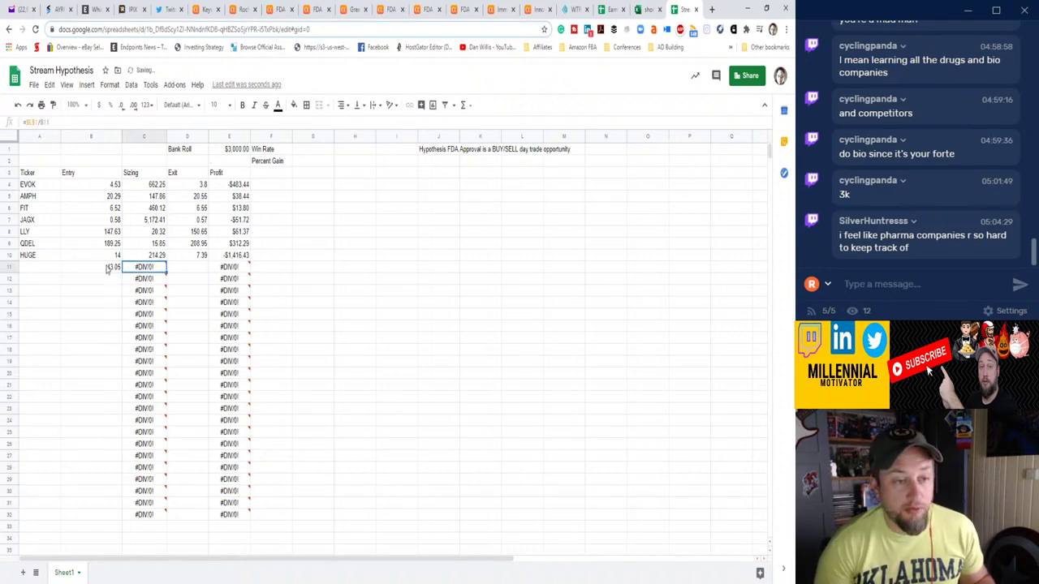
{"action": "key", "text": "Tab"}
{"action": "type", "text": "43"}
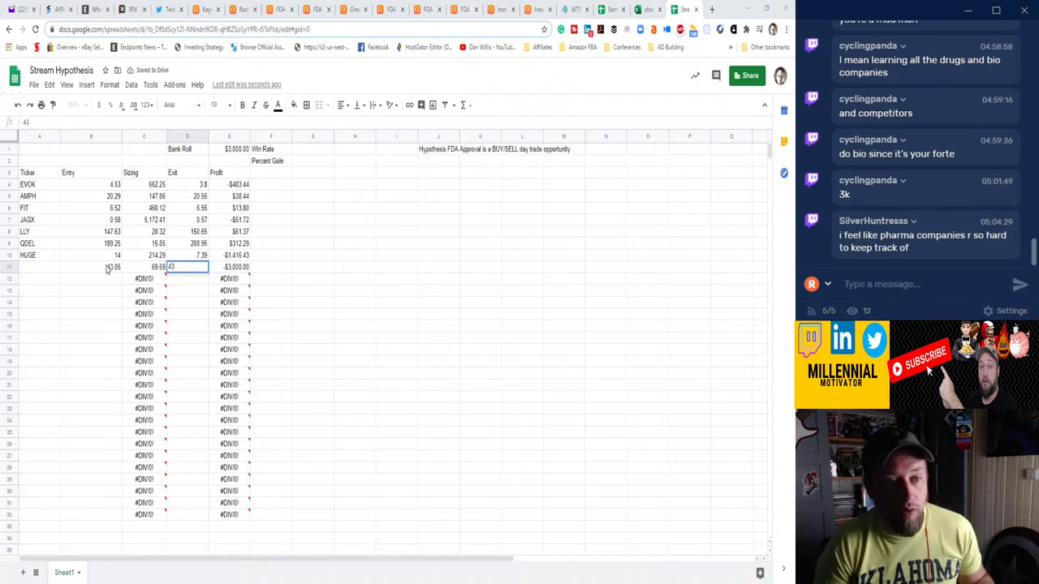
{"action": "type", "text": "3"}
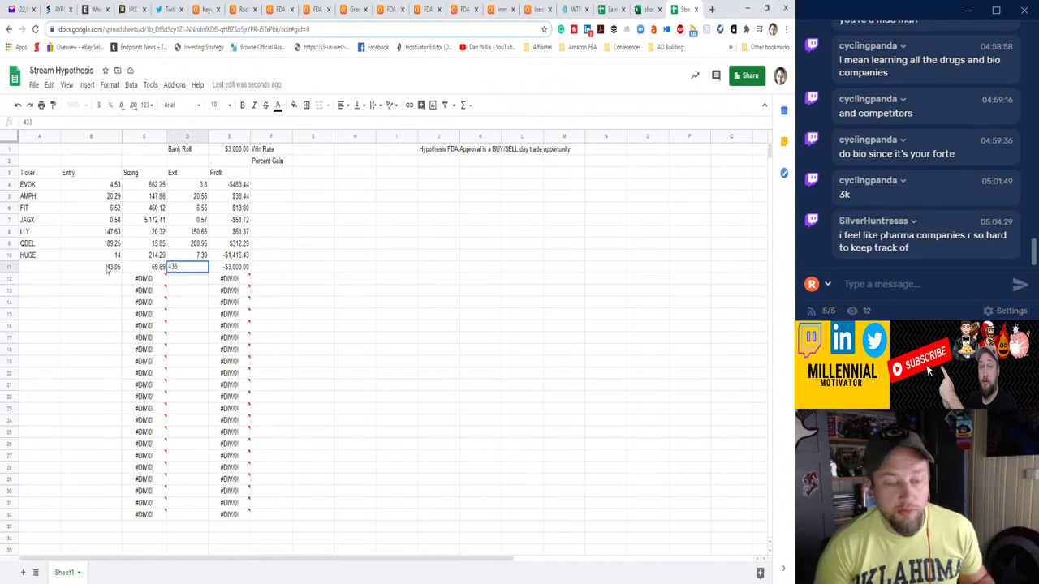
{"action": "key", "text": "BackSpace"}
{"action": "key", "text": "Left"}
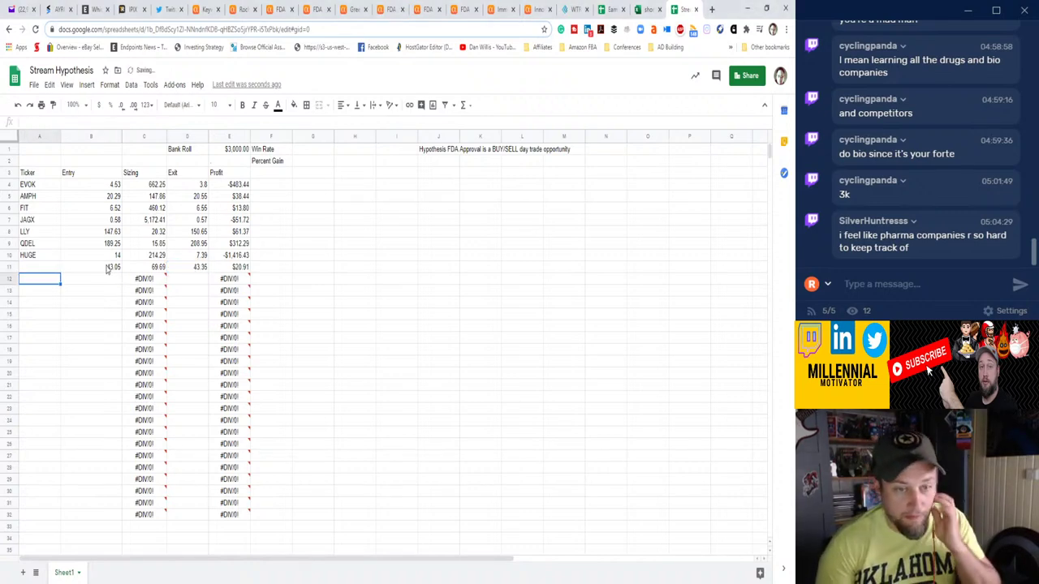
{"action": "key", "text": "Up"}
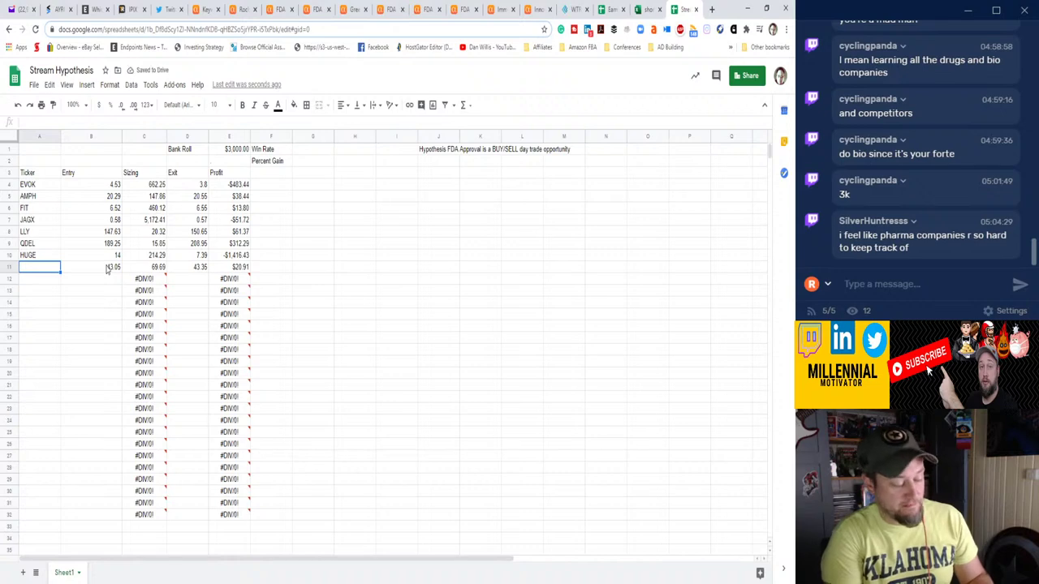
{"action": "type", "text": "RHHBY"}
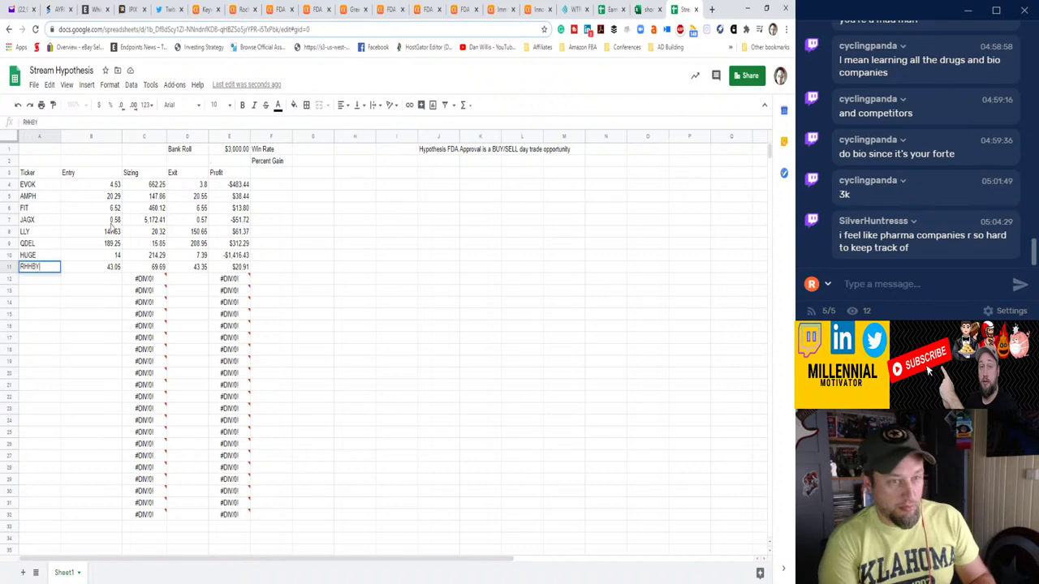
{"action": "key", "text": "Return"}
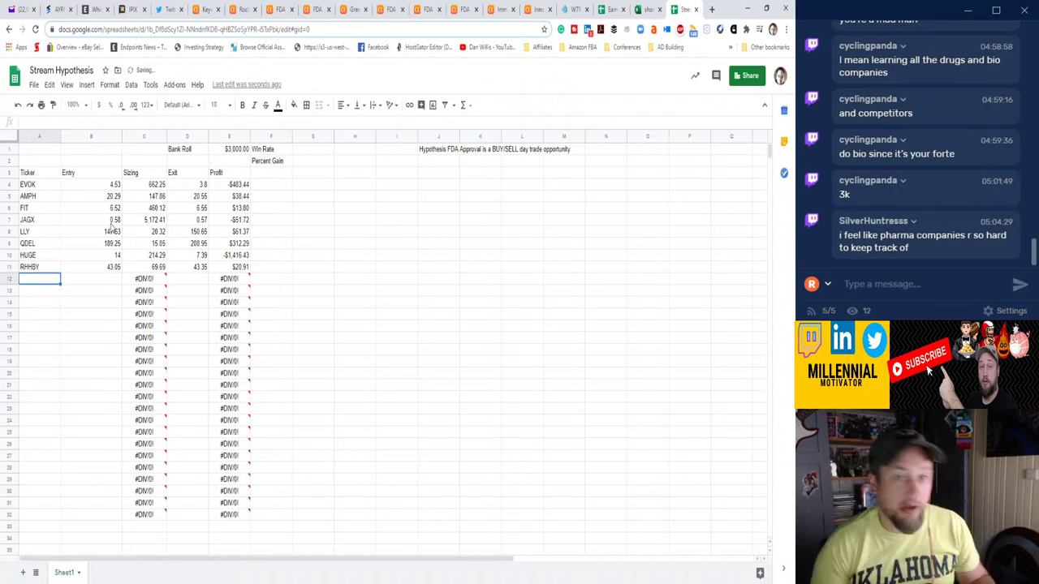
Close the Roche, Eli Lilly and at-home COVID-19 test articles and check the Green Plains article for its ticker.
{"action": "left_click", "coordinate": [240, 9]}
{"action": "left_click", "coordinate": [260, 8]}
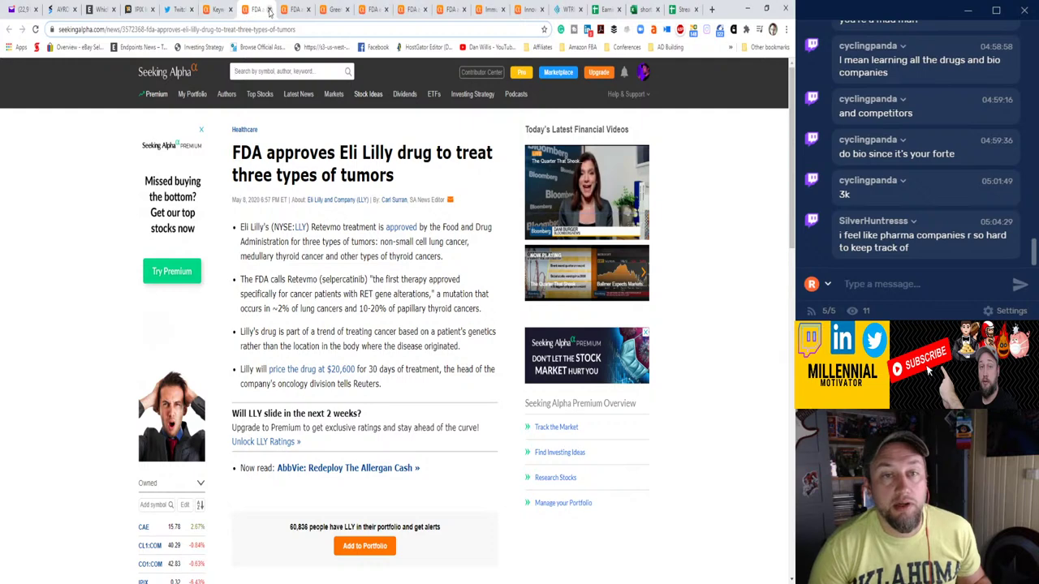
{"action": "left_click", "coordinate": [268, 9]}
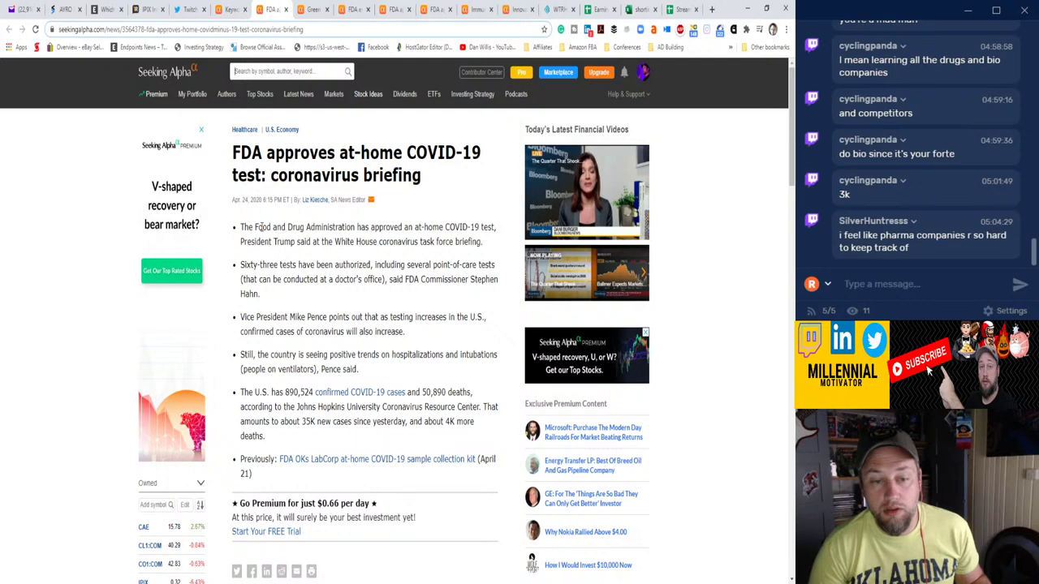
{"action": "left_click", "coordinate": [290, 9]}
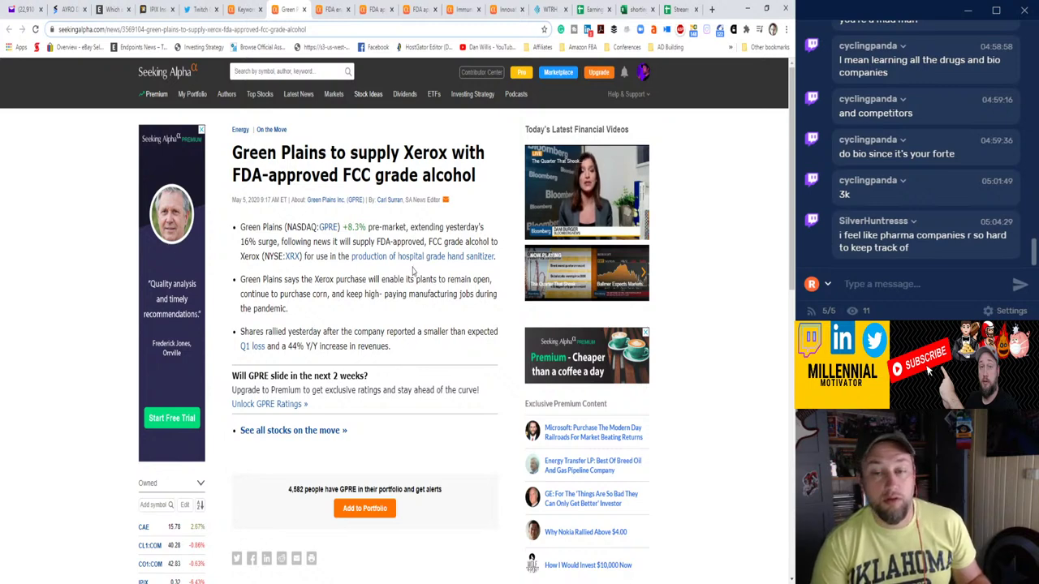
{"action": "left_click", "coordinate": [270, 78]}
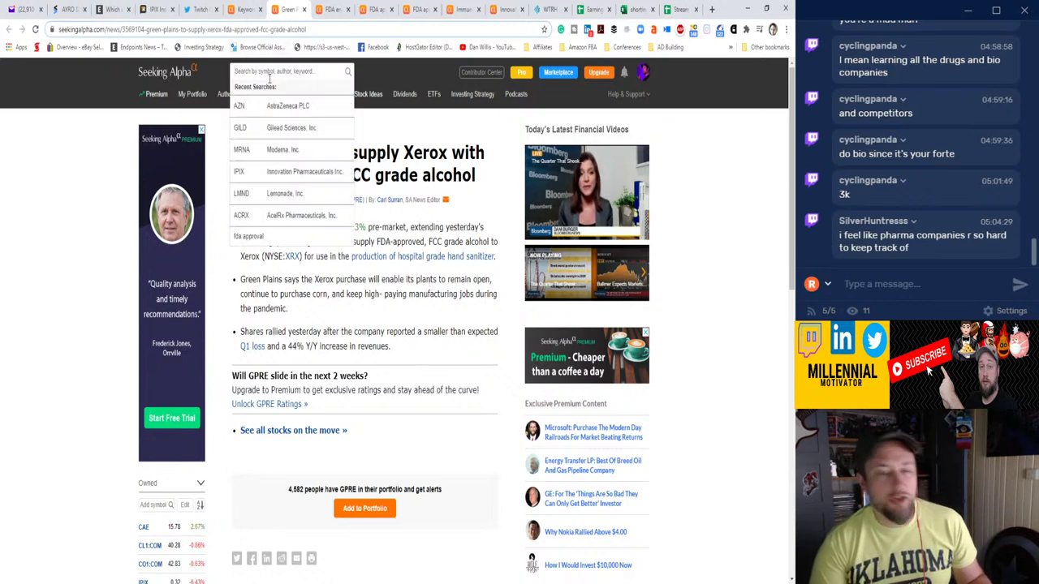
{"action": "type", "text": "fda"}
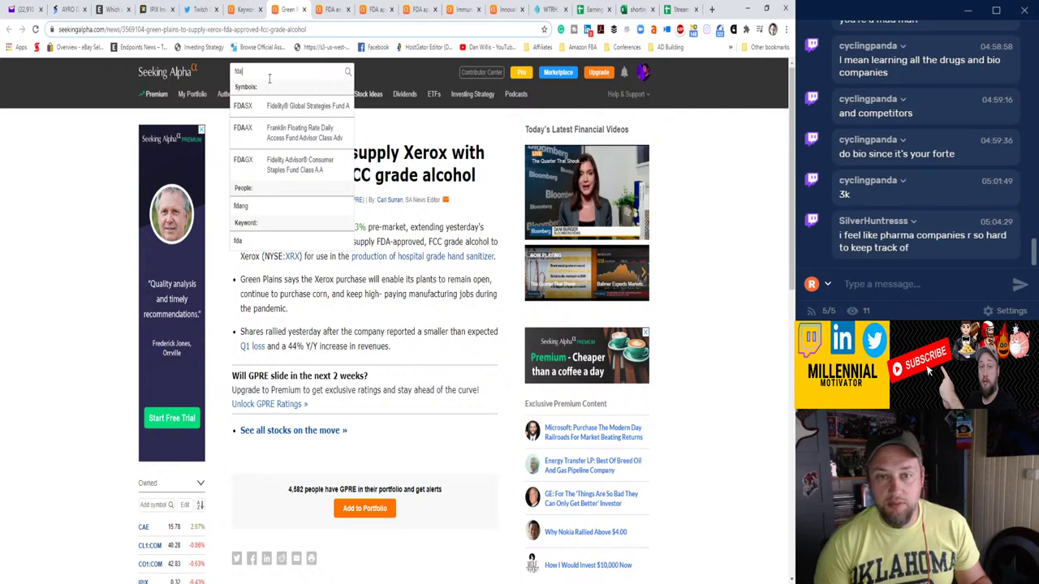
{"action": "left_click", "coordinate": [420, 325]}
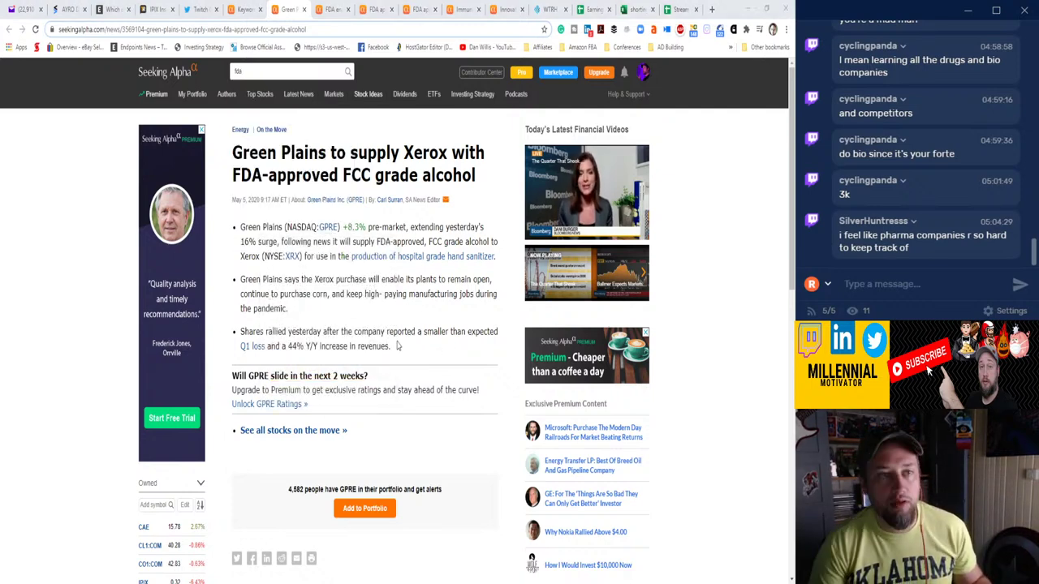
Return to the spreadsheet and enter GPRE in A12 with an entry price of 6.87 in B12 and an exit price of 6.61 in D12.
{"action": "left_click", "coordinate": [680, 9]}
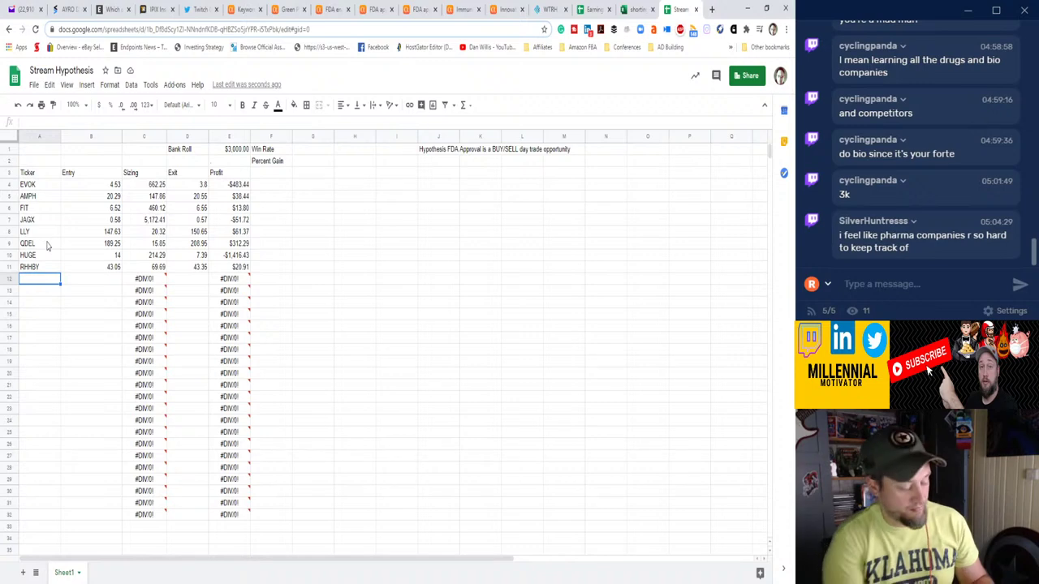
{"action": "type", "text": "GPRE"}
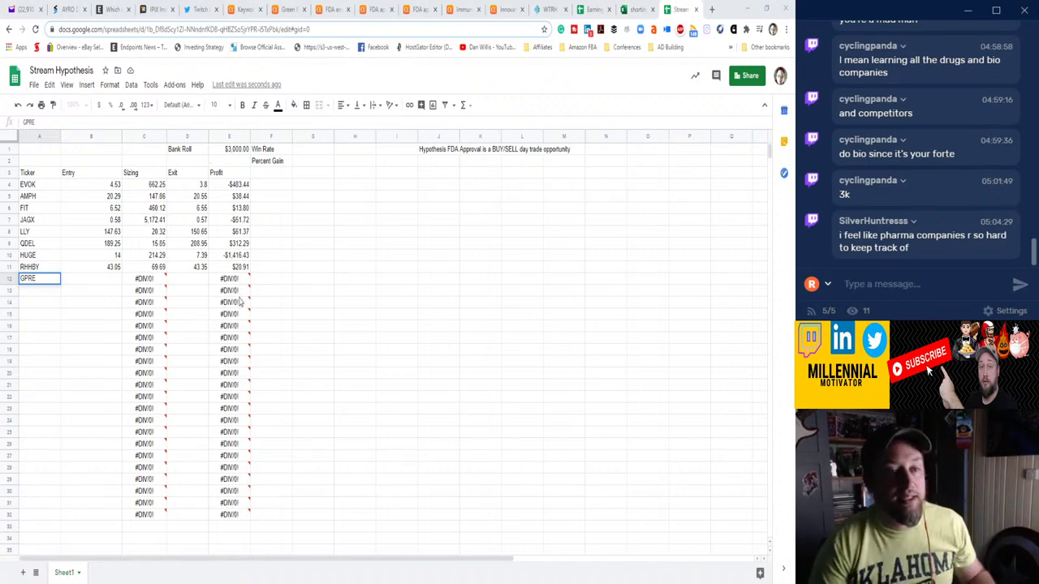
{"action": "left_click", "coordinate": [109, 282]}
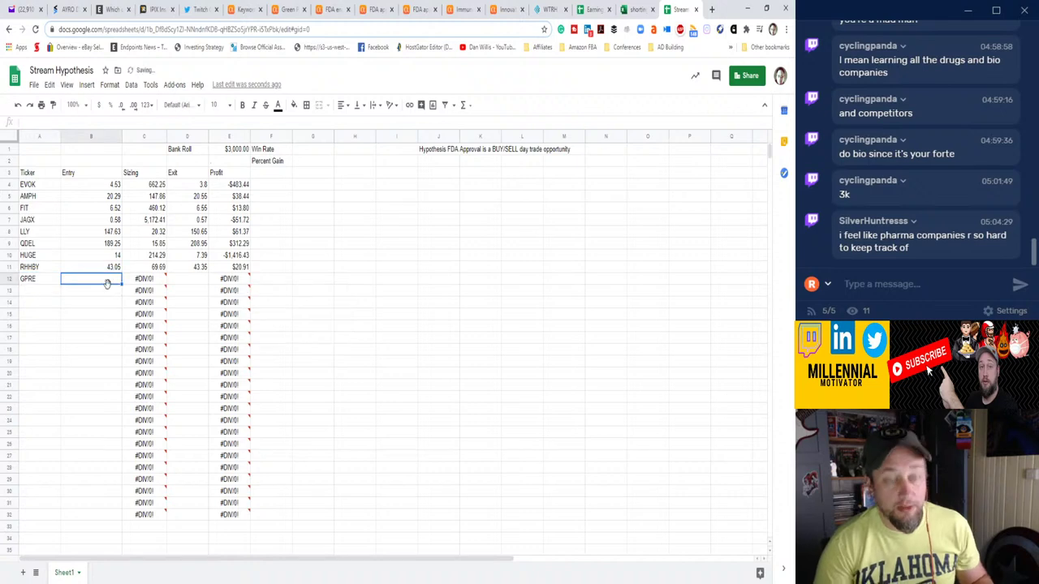
{"action": "type", "text": "87"}
{"action": "key", "text": "Tab"}
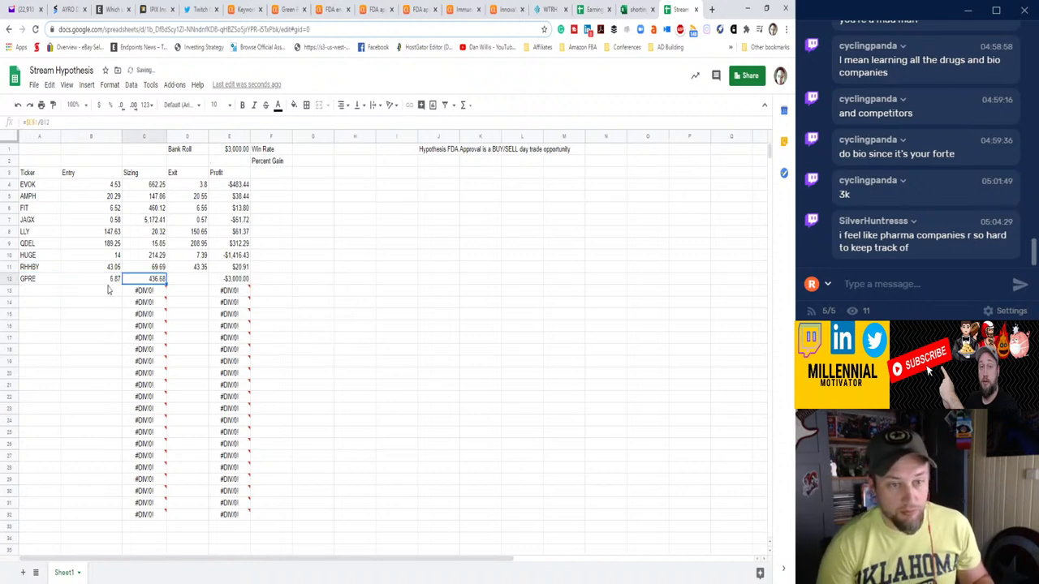
{"action": "key", "text": "Tab"}
{"action": "type", "text": "6."}
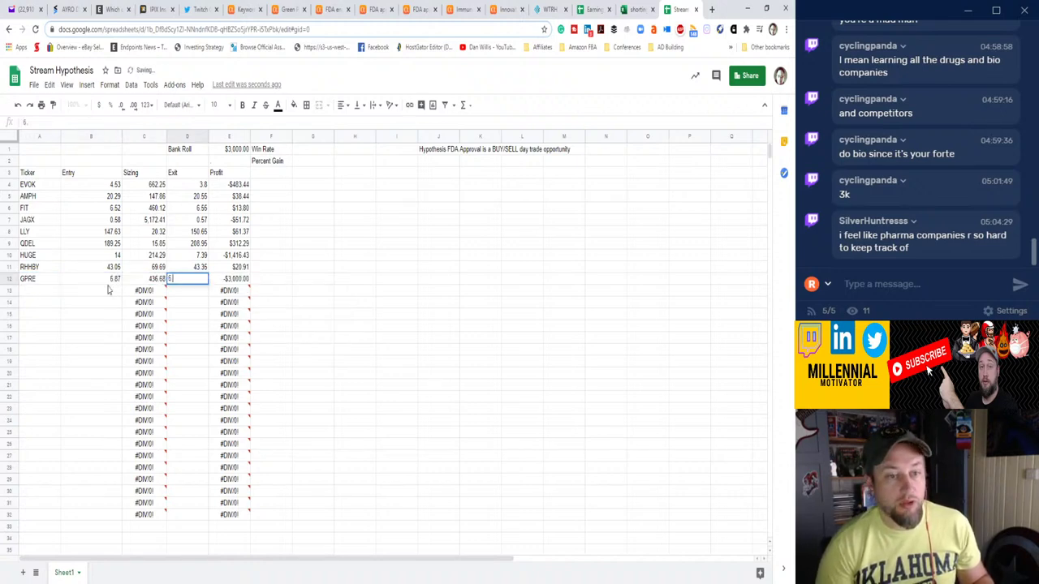
{"action": "type", "text": "61"}
{"action": "key", "text": "Return"}
{"action": "key", "text": "Left"}
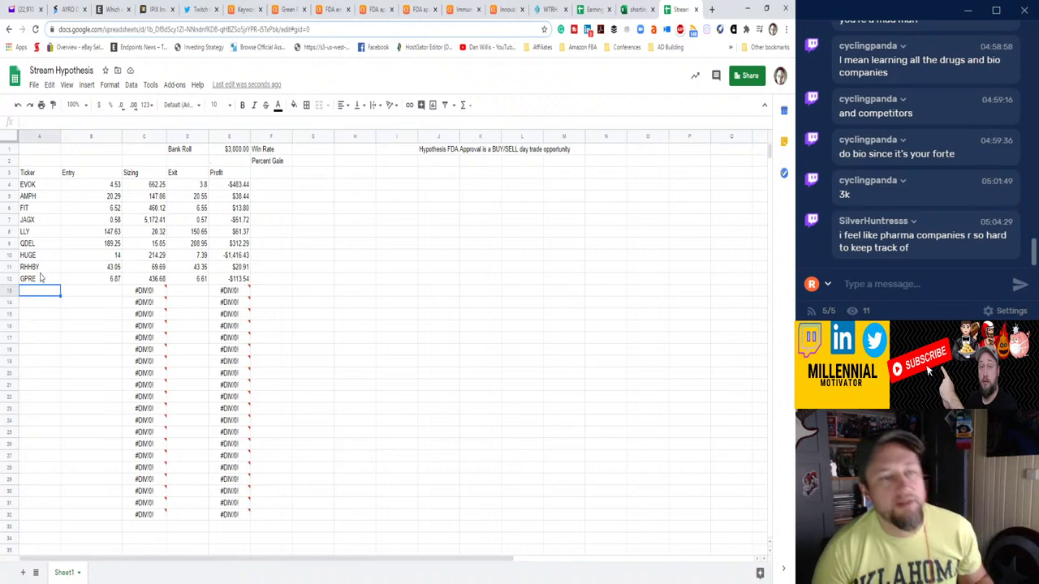
Close the Green Plains and insulin biosimilars articles, check the Axonics article for its ticker, and return to the spreadsheet.
{"action": "left_click", "coordinate": [288, 10]}
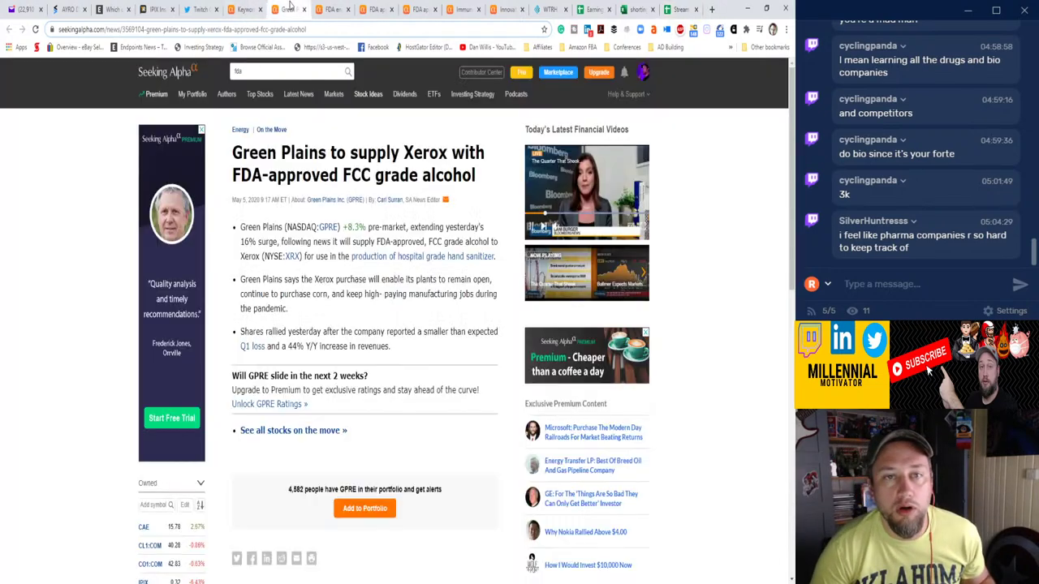
{"action": "left_click", "coordinate": [305, 10]}
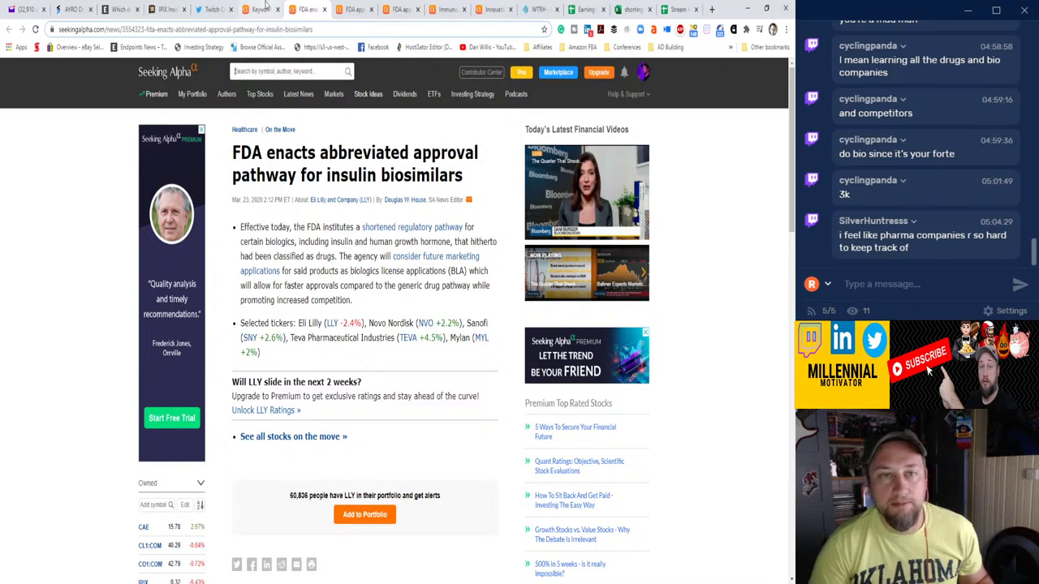
{"action": "left_click", "coordinate": [324, 9]}
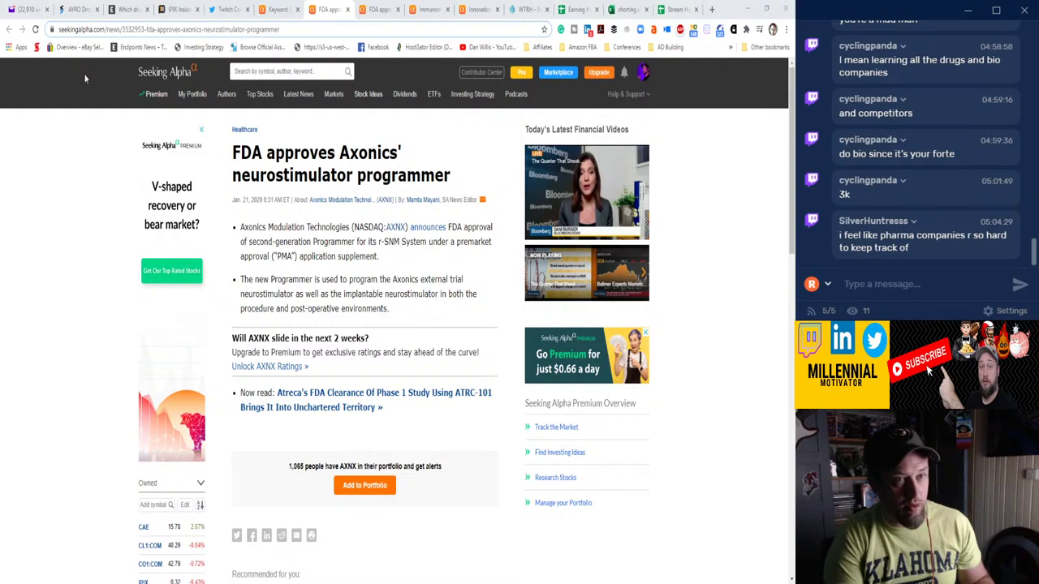
{"action": "left_click", "coordinate": [661, 9]}
Enter AXNX in A13 with an entry price of 31.50 in B13 and an exit price of 31.84 in D13, rechecking the Axonics article.
{"action": "type", "text": "AXNX"}
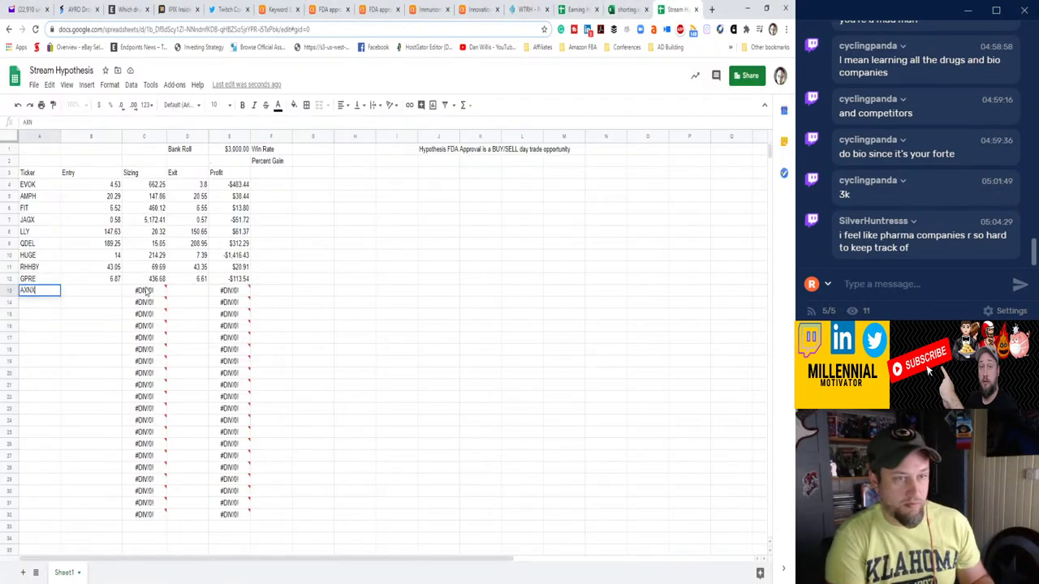
{"action": "key", "text": "Tab"}
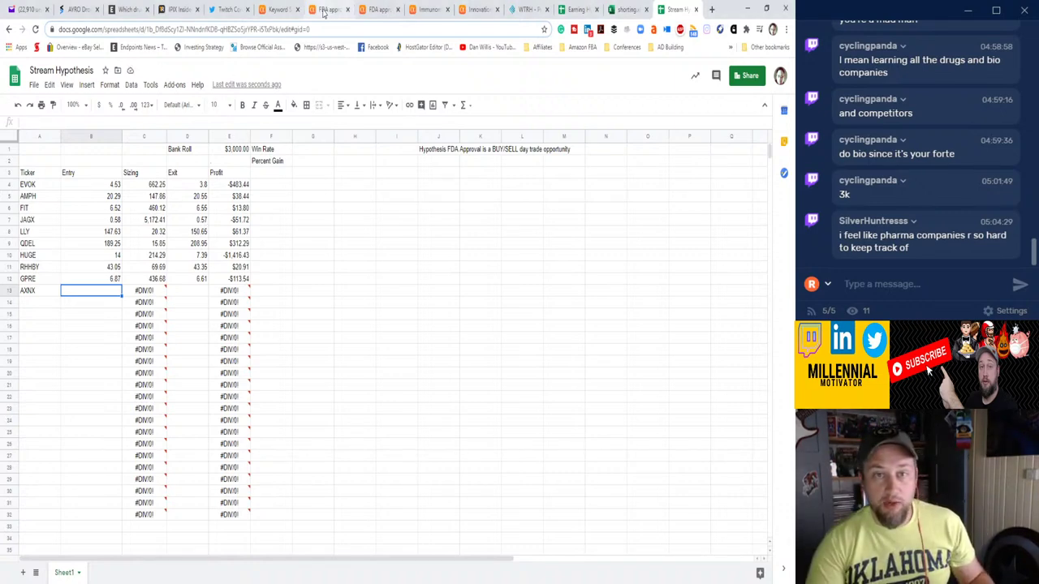
{"action": "left_click", "coordinate": [378, 9]}
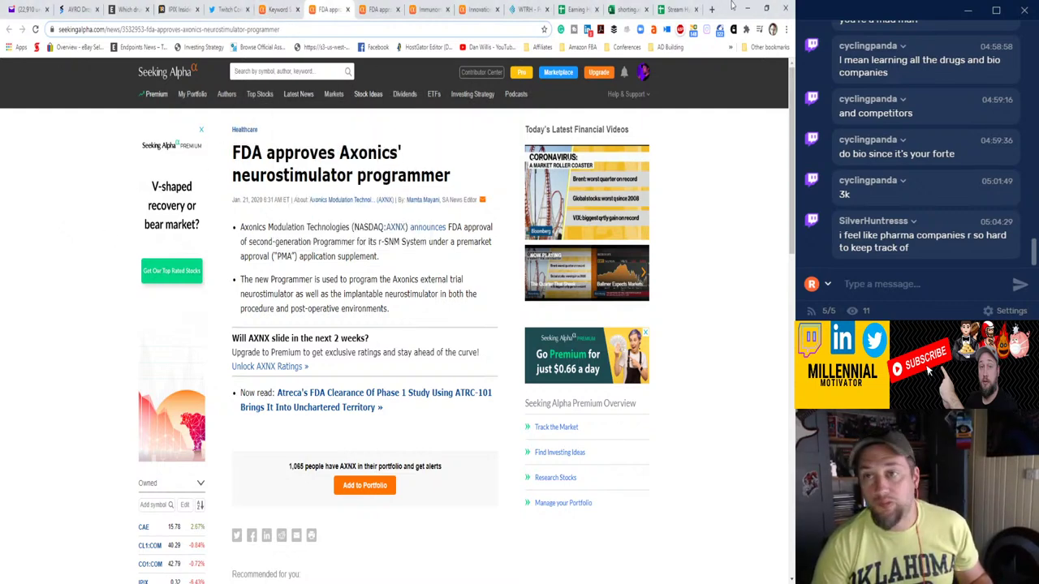
{"action": "left_click", "coordinate": [672, 8]}
{"action": "type", "text": "31.50"}
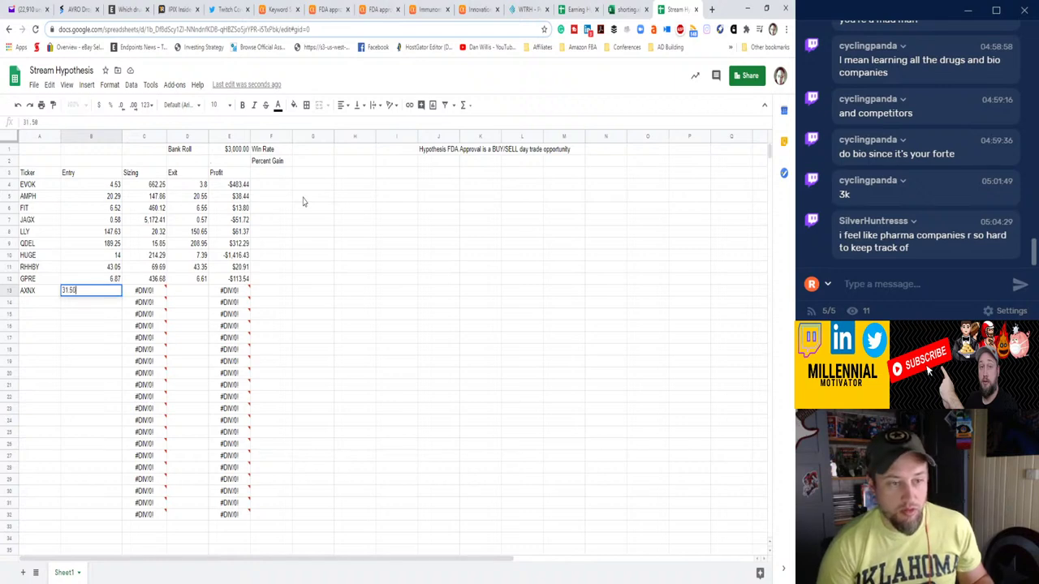
{"action": "key", "text": "Tab"}
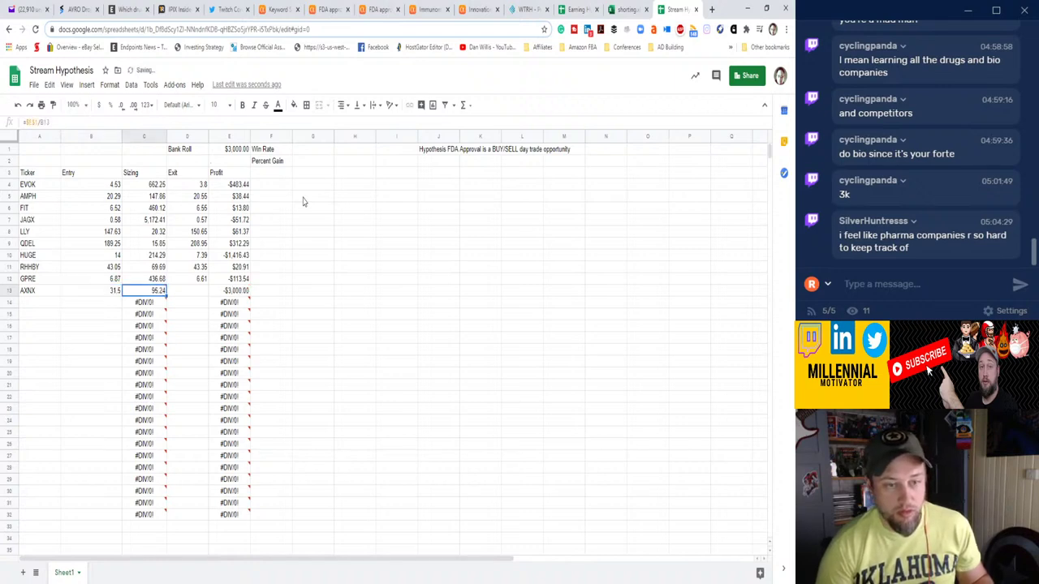
{"action": "key", "text": "Tab"}
{"action": "type", "text": "31.84"}
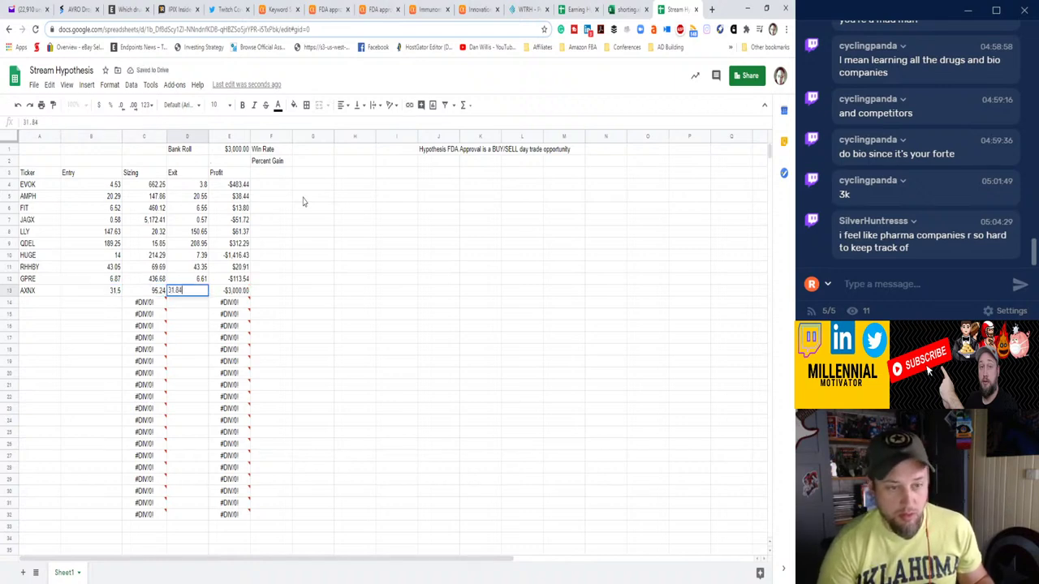
{"action": "key", "text": "Return"}
{"action": "key", "text": "Tab"}
{"action": "key", "text": "Up"}
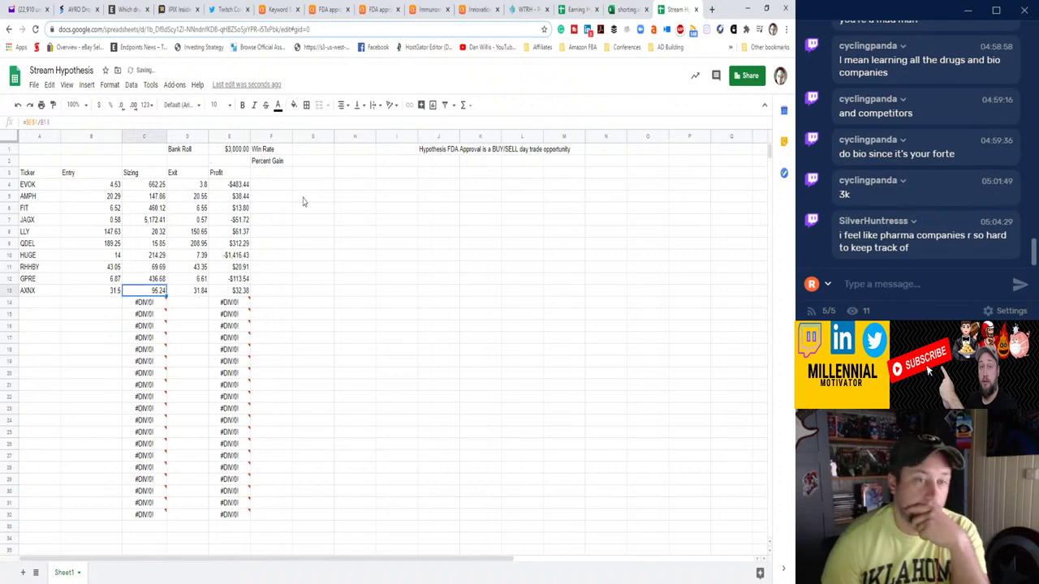
Format the Sizing column to show whole numbers with no decimal places.
{"action": "left_click", "coordinate": [135, 135]}
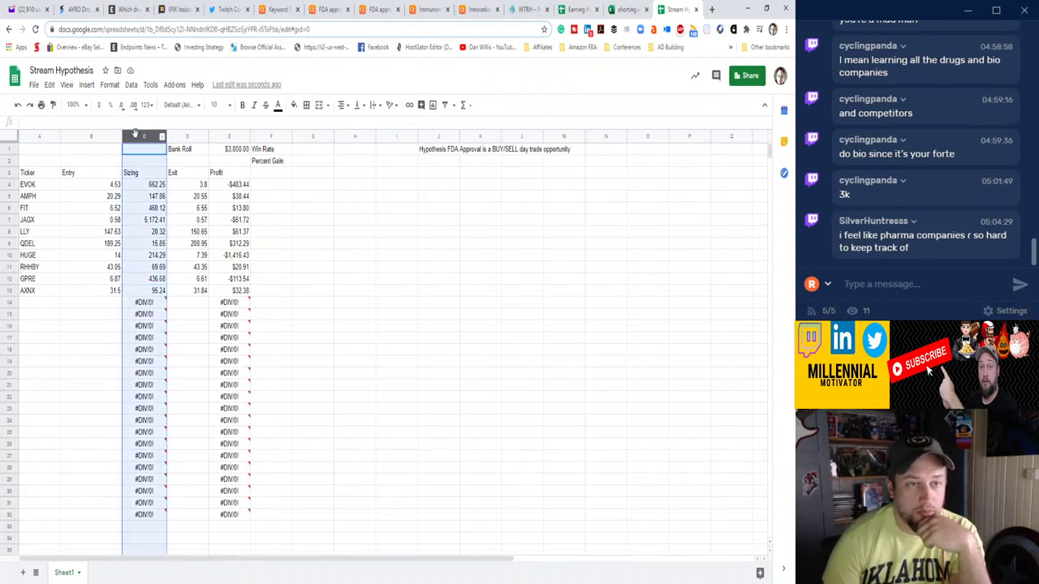
{"action": "left_click", "coordinate": [121, 105]}
{"action": "left_click", "coordinate": [121, 104]}
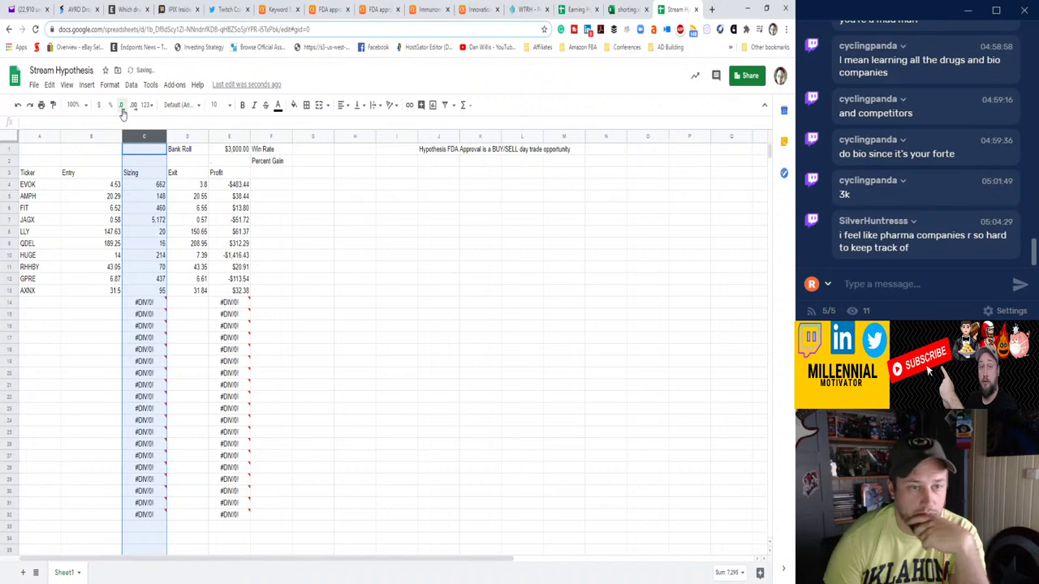
{"action": "left_click", "coordinate": [382, 255]}
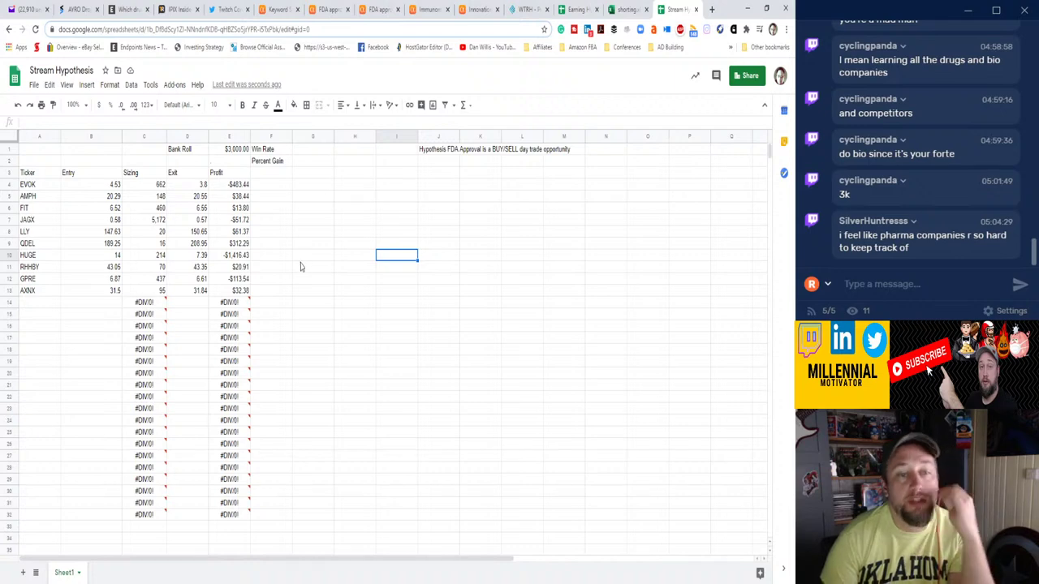
Clear the unused #DIV/0! formulas in the Sizing and Profit columns from row 14 down.
{"action": "left_click_drag", "start_coordinate": [144, 302], "coordinate": [274, 512]}
{"action": "key", "text": "Delete"}
{"action": "left_click", "coordinate": [45, 412]}
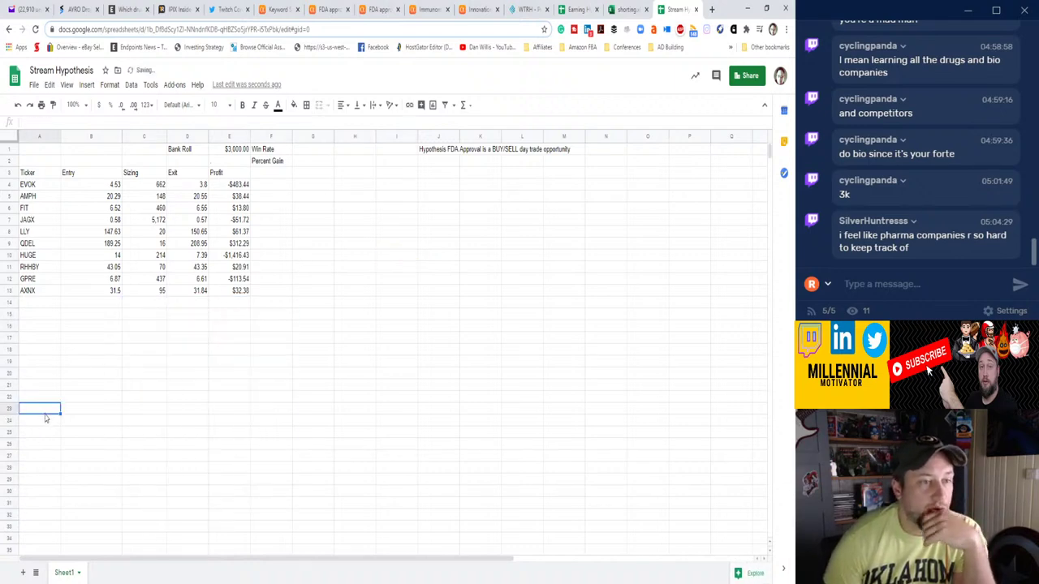
Go through the tickers in column A one by one, from EVOK to AXNX.
{"action": "left_click", "coordinate": [40, 184]}
{"action": "left_click", "coordinate": [38, 196]}
{"action": "left_click", "coordinate": [39, 207]}
{"action": "left_click", "coordinate": [38, 219]}
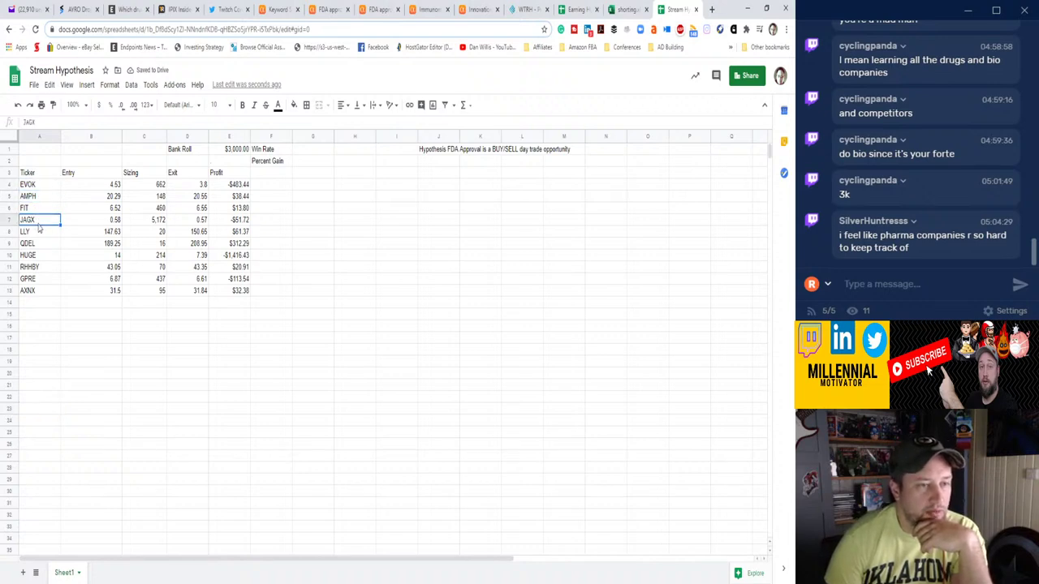
{"action": "left_click", "coordinate": [39, 232]}
{"action": "left_click", "coordinate": [36, 246]}
{"action": "left_click", "coordinate": [36, 256]}
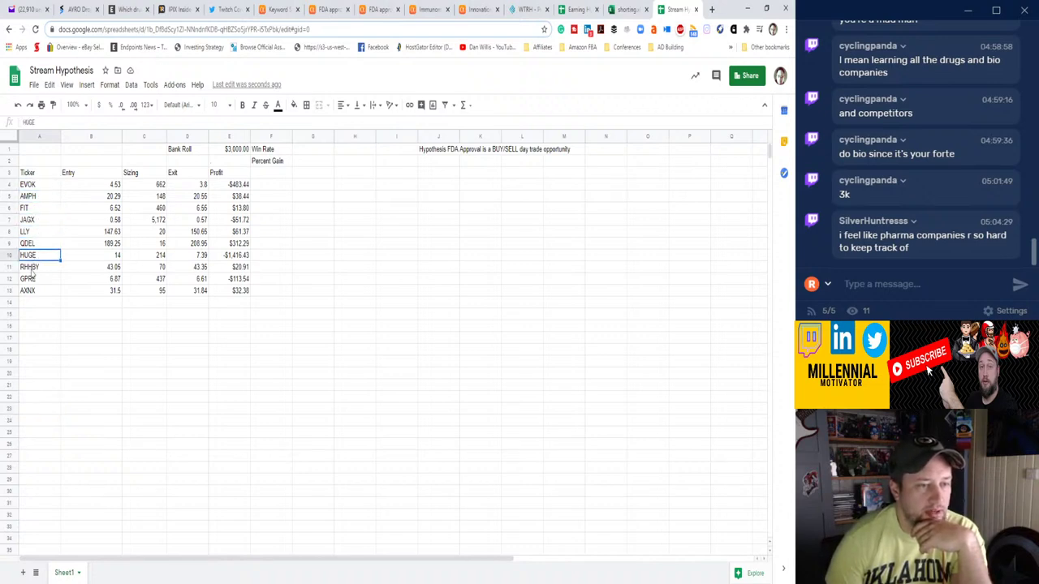
{"action": "left_click", "coordinate": [34, 267]}
{"action": "left_click", "coordinate": [32, 279]}
{"action": "left_click", "coordinate": [32, 290]}
{"action": "left_click", "coordinate": [36, 339]}
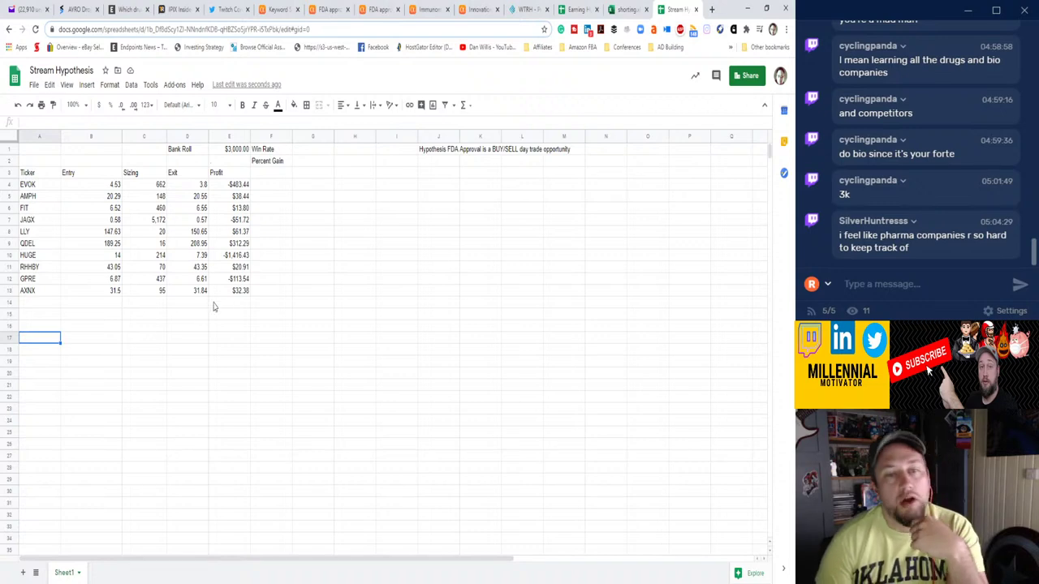
{"action": "left_click", "coordinate": [269, 173]}
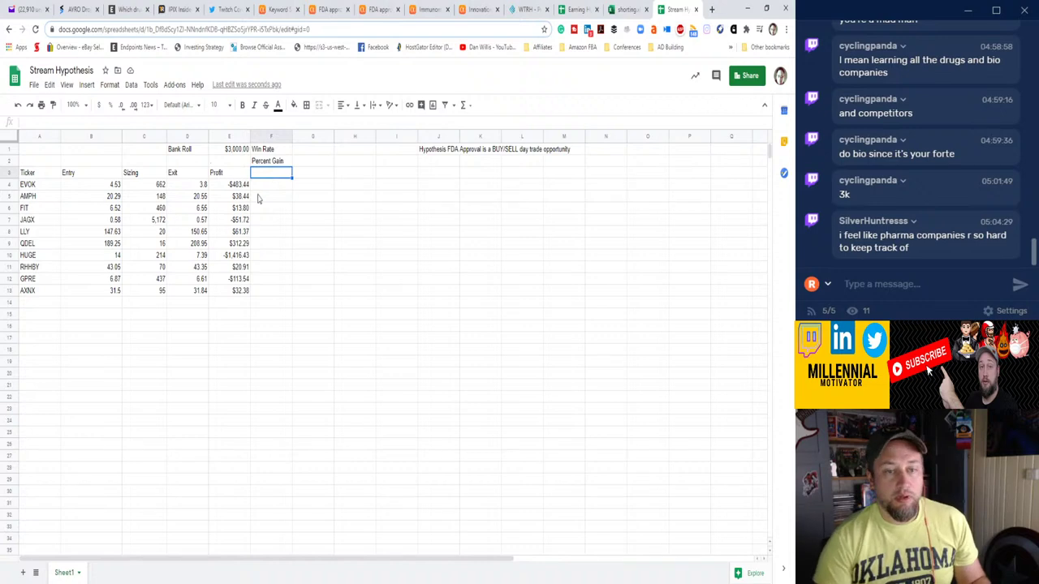
{"action": "right_click", "coordinate": [233, 306]}
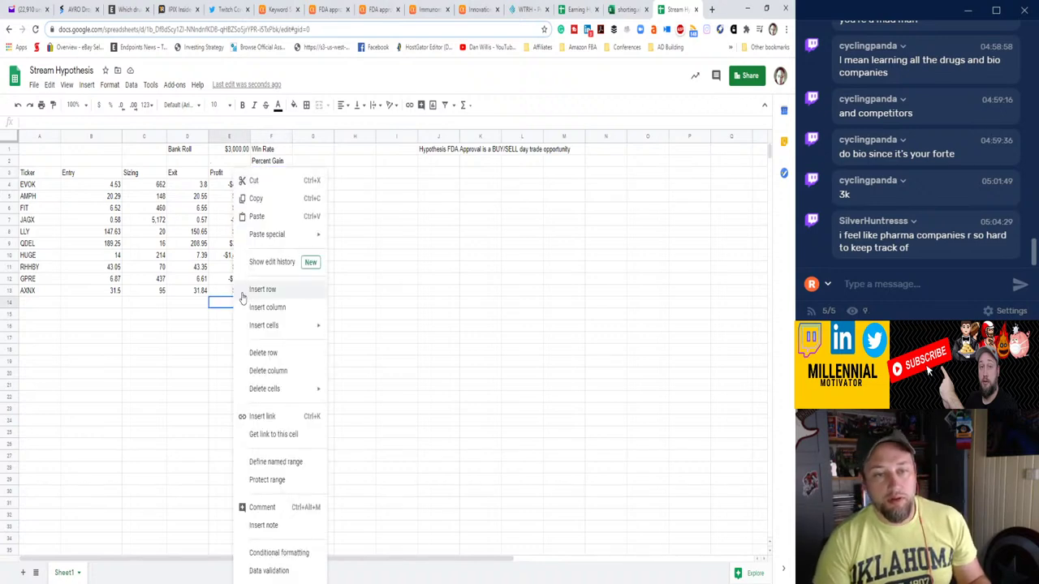
{"action": "left_click", "coordinate": [410, 295]}
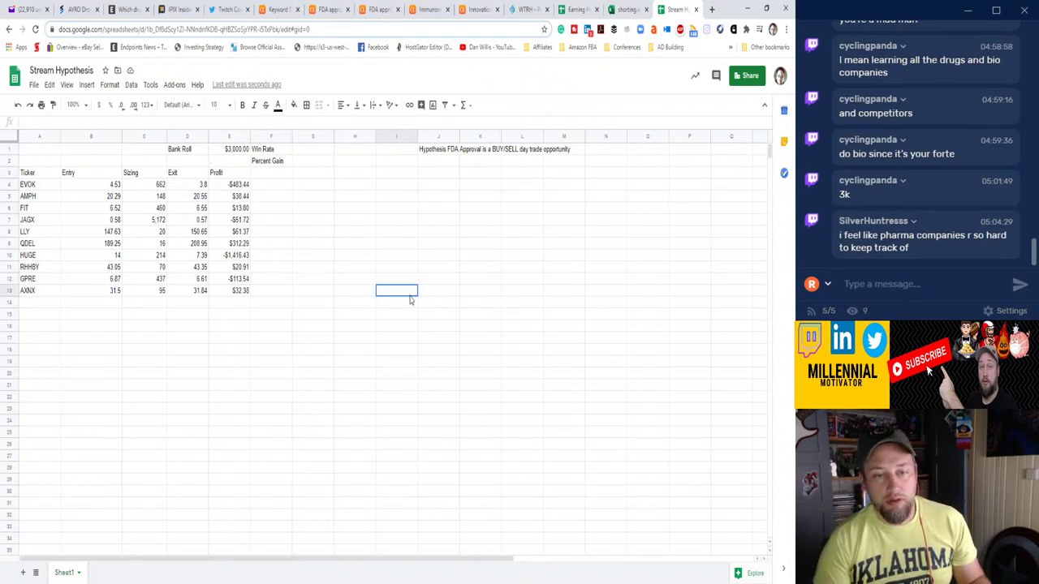
{"action": "left_click", "coordinate": [230, 305]}
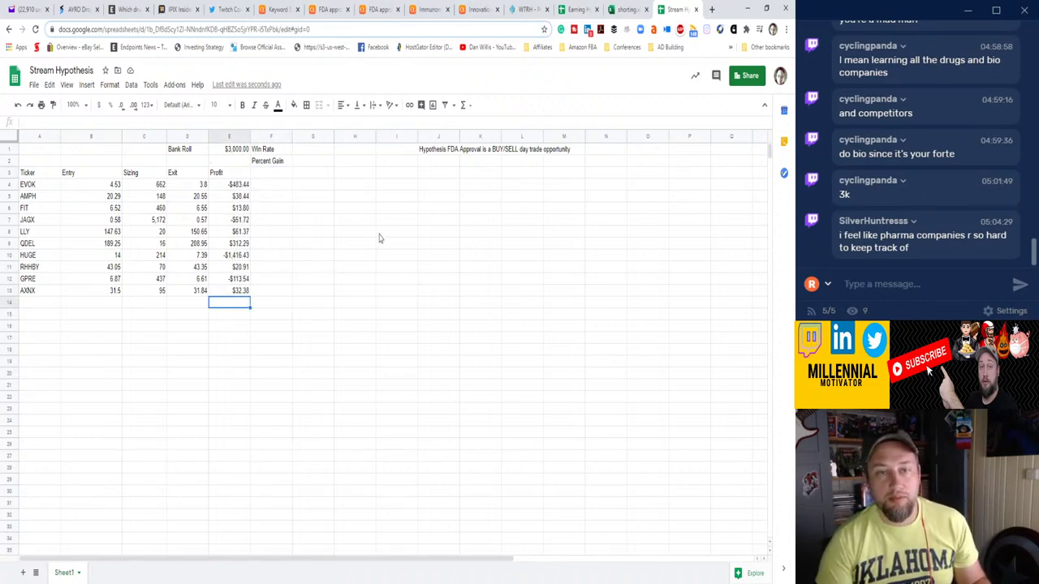
{"action": "left_click", "coordinate": [463, 106]}
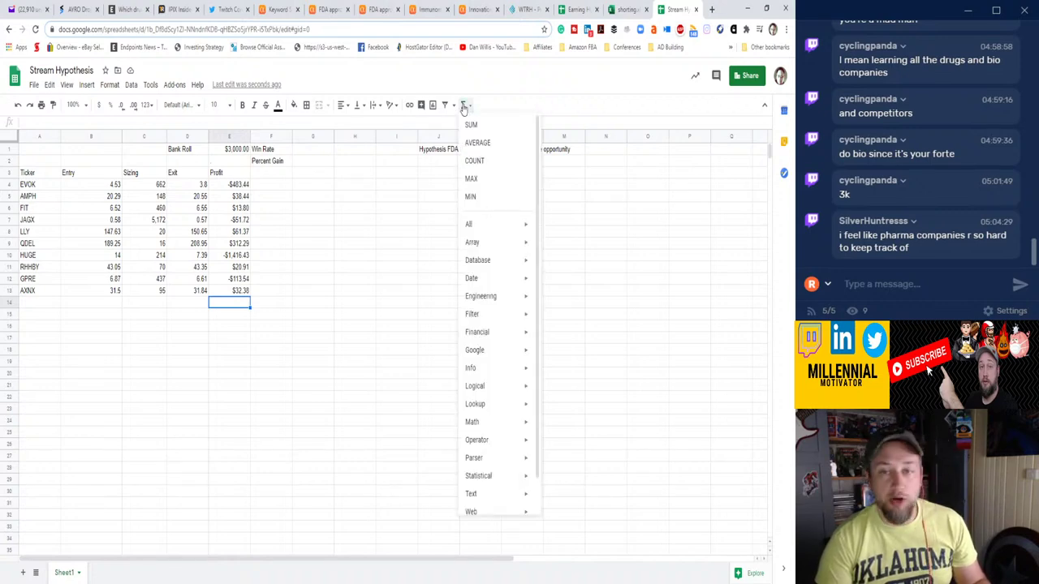
{"action": "left_click", "coordinate": [474, 122]}
{"action": "key", "text": "Return"}
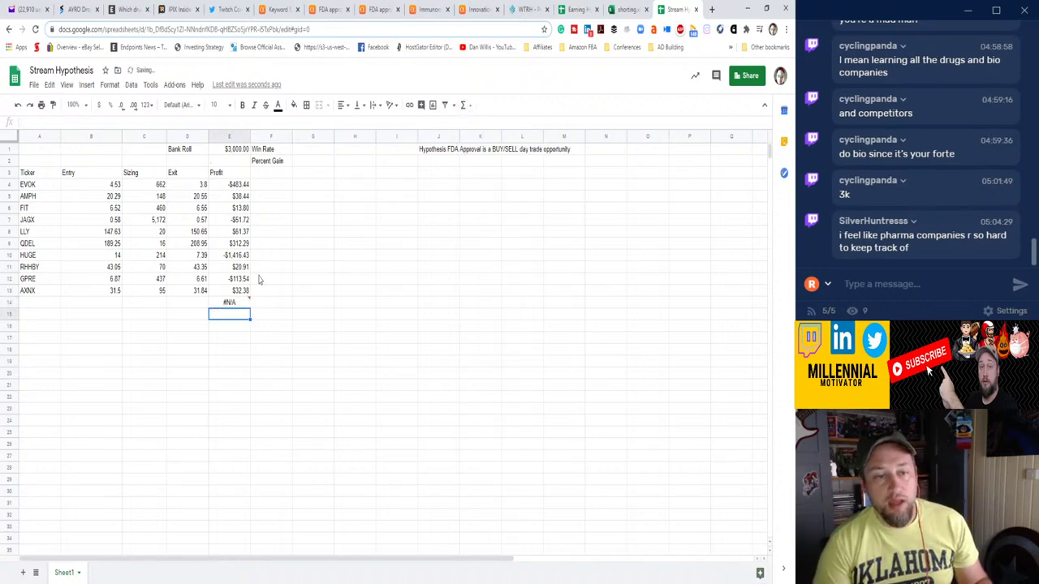
{"action": "left_click", "coordinate": [234, 303]}
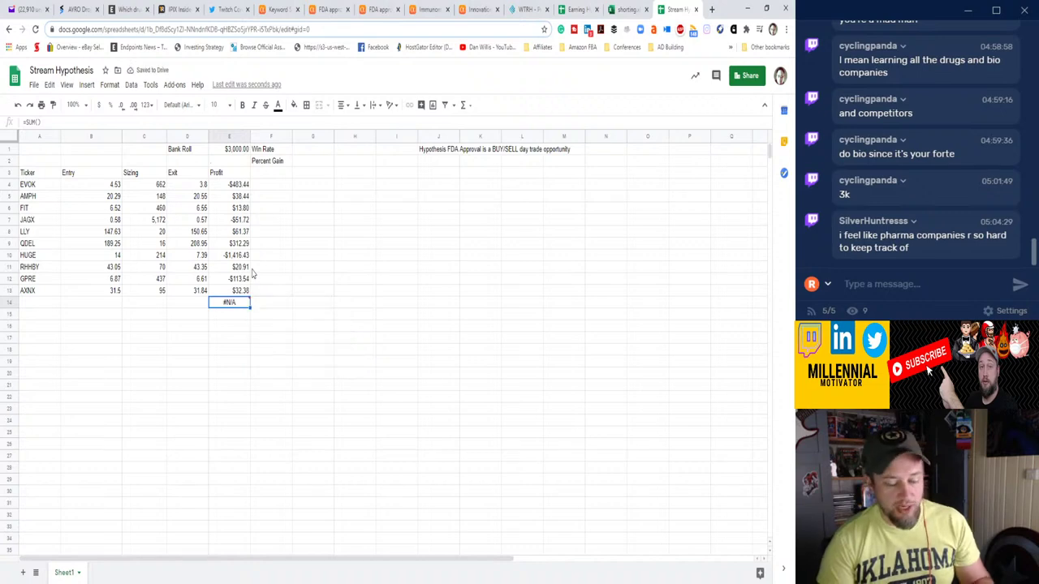
{"action": "key", "text": "Delete"}
Total the Profit column in E14 with a SUM of E4:E13.
{"action": "left_click", "coordinate": [464, 107]}
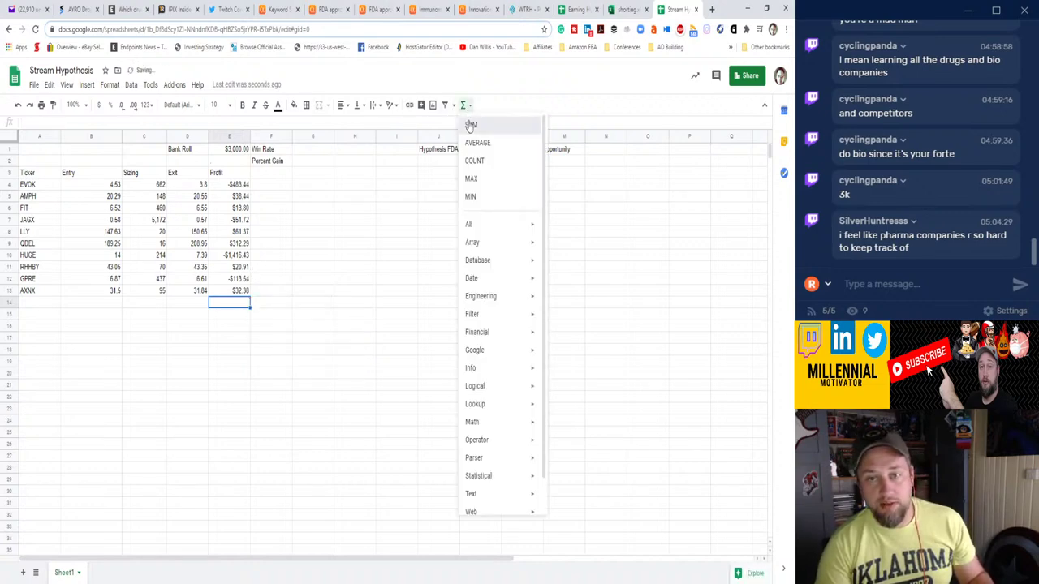
{"action": "left_click", "coordinate": [470, 123]}
{"action": "left_click_drag", "start_coordinate": [231, 185], "coordinate": [238, 289]}
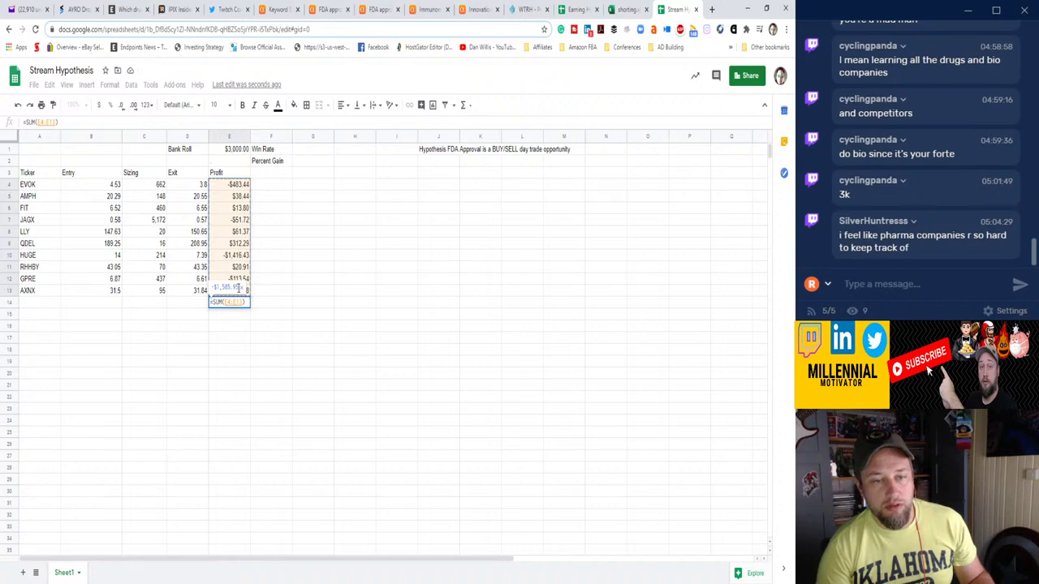
{"action": "left_click", "coordinate": [245, 339]}
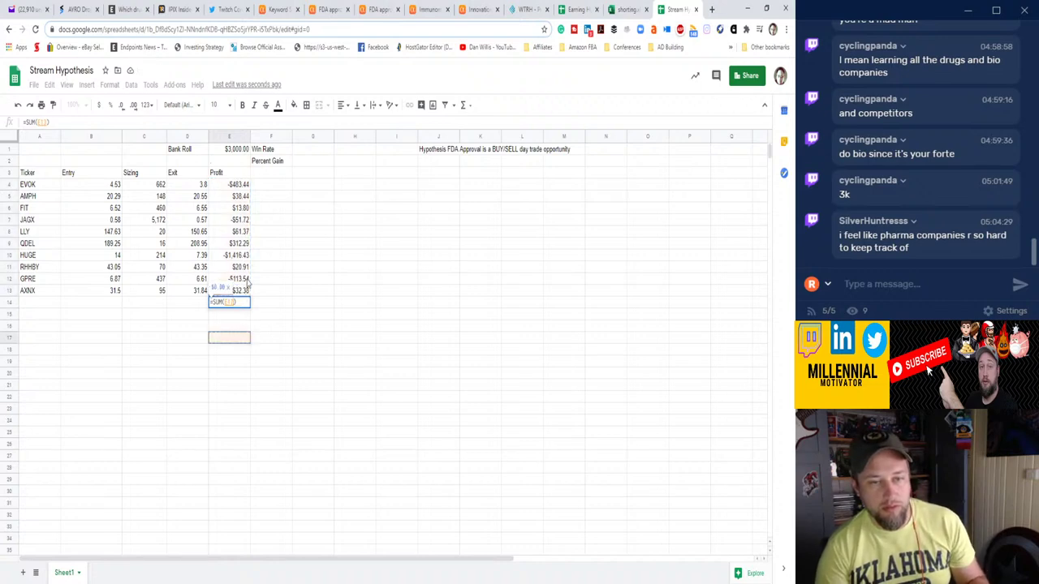
{"action": "left_click_drag", "start_coordinate": [250, 282], "coordinate": [251, 189]}
{"action": "key", "text": "Return"}
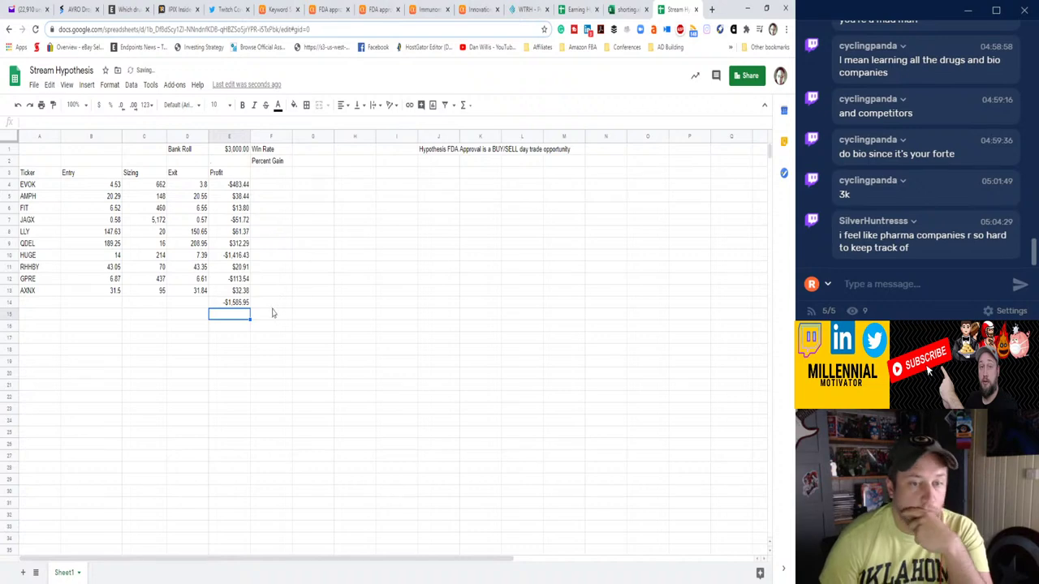
{"action": "key", "text": "Up"}
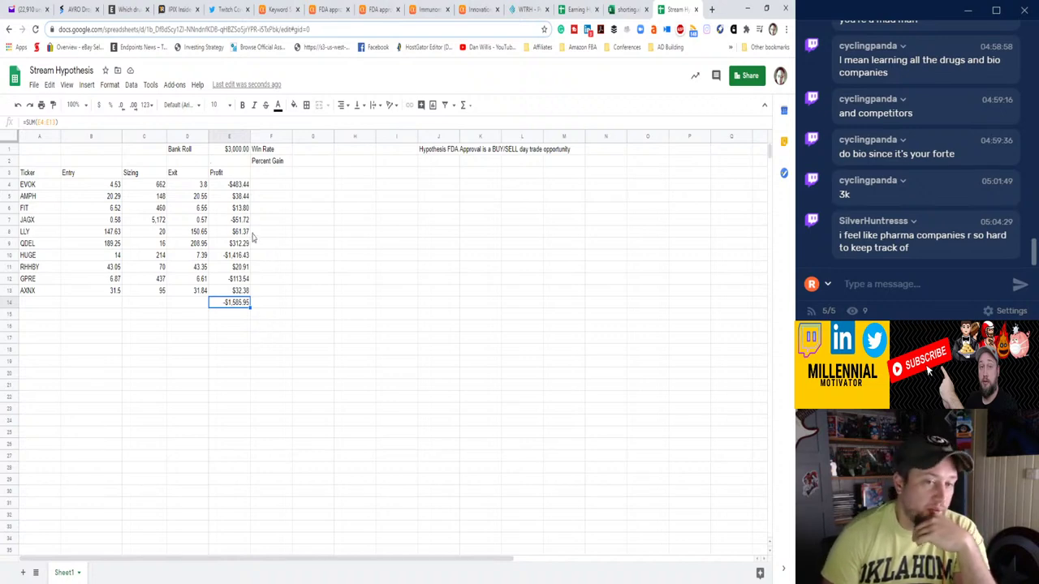
Move the Bank Roll, Win Rate and Percent Gain block from D1:F2 to G1:I2.
{"action": "left_click", "coordinate": [265, 187]}
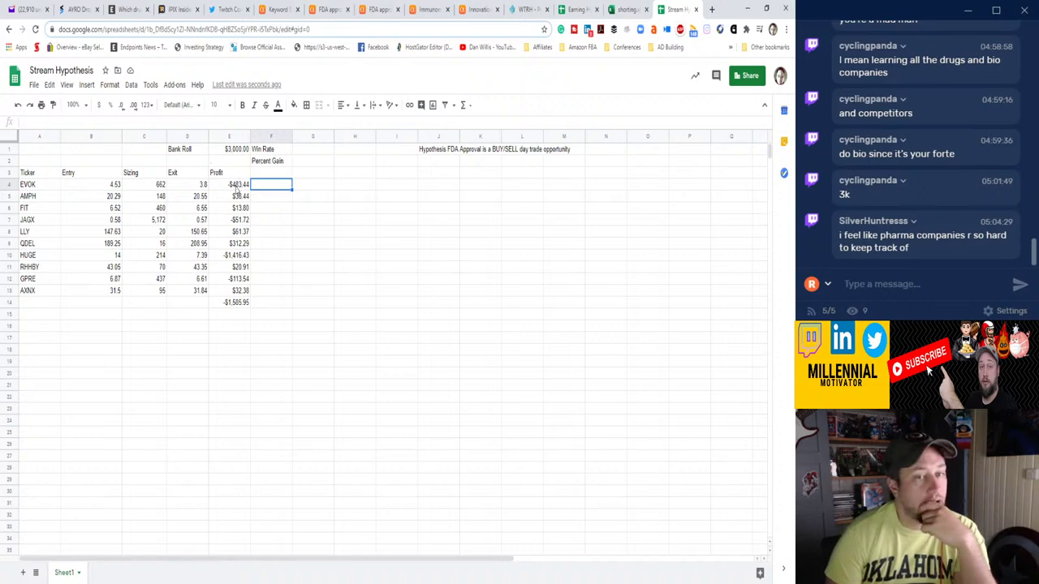
{"action": "left_click_drag", "start_coordinate": [188, 154], "coordinate": [263, 166]}
{"action": "key", "text": "ctrl+c"}
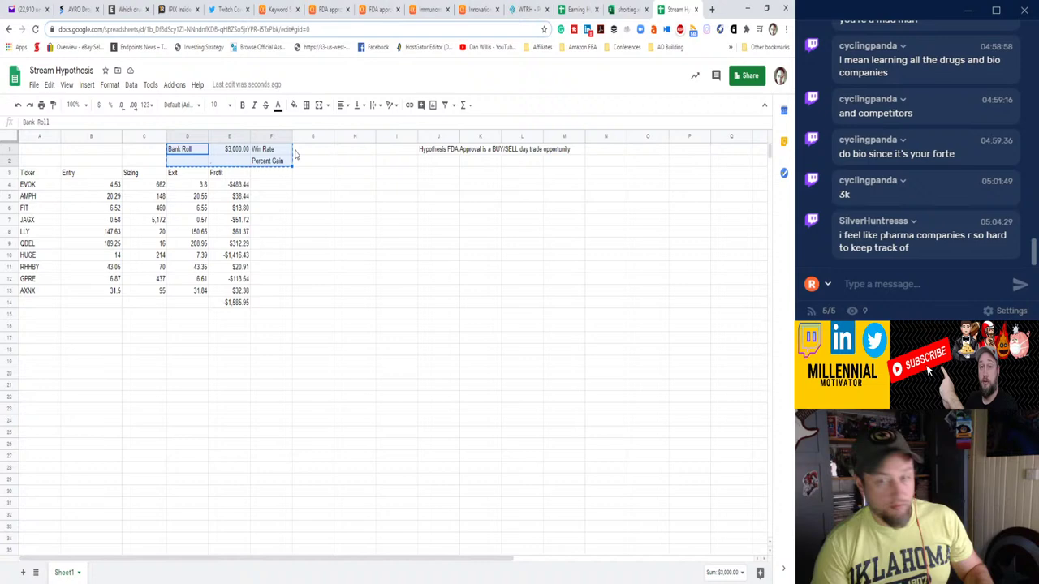
{"action": "left_click", "coordinate": [345, 153]}
{"action": "left_click", "coordinate": [319, 154]}
{"action": "key", "text": "ctrl+v"}
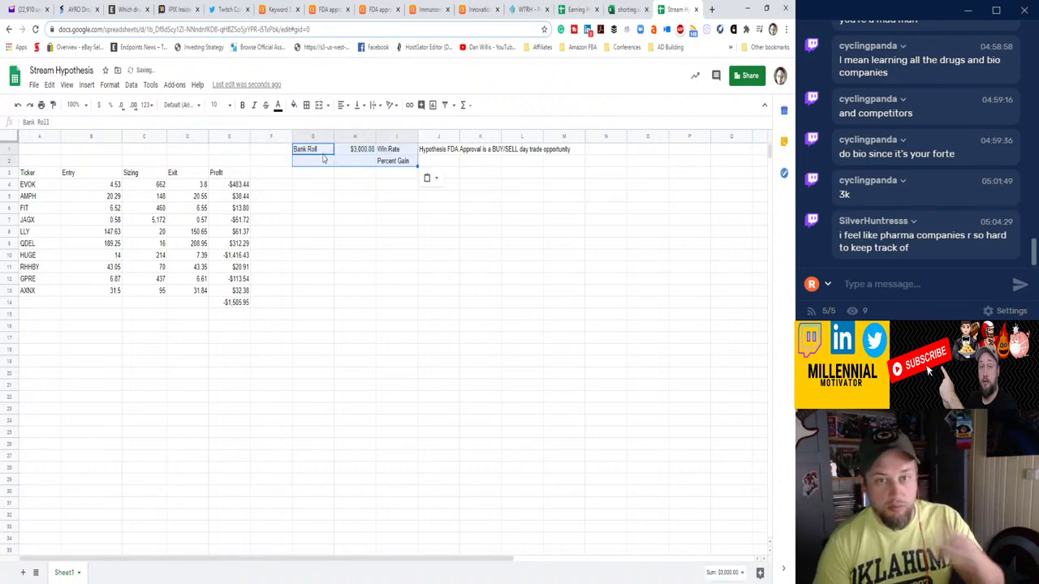
{"action": "left_click_drag", "start_coordinate": [336, 221], "coordinate": [329, 217]}
Move the FDA approval hypothesis text from J1 to N1.
{"action": "left_click", "coordinate": [426, 151]}
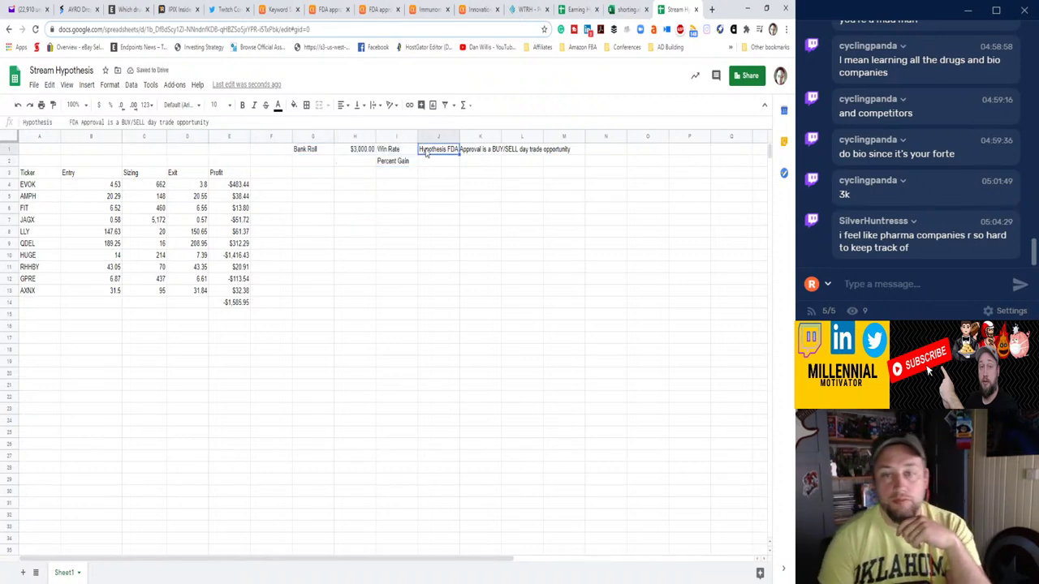
{"action": "left_click_drag", "start_coordinate": [458, 152], "coordinate": [468, 155]}
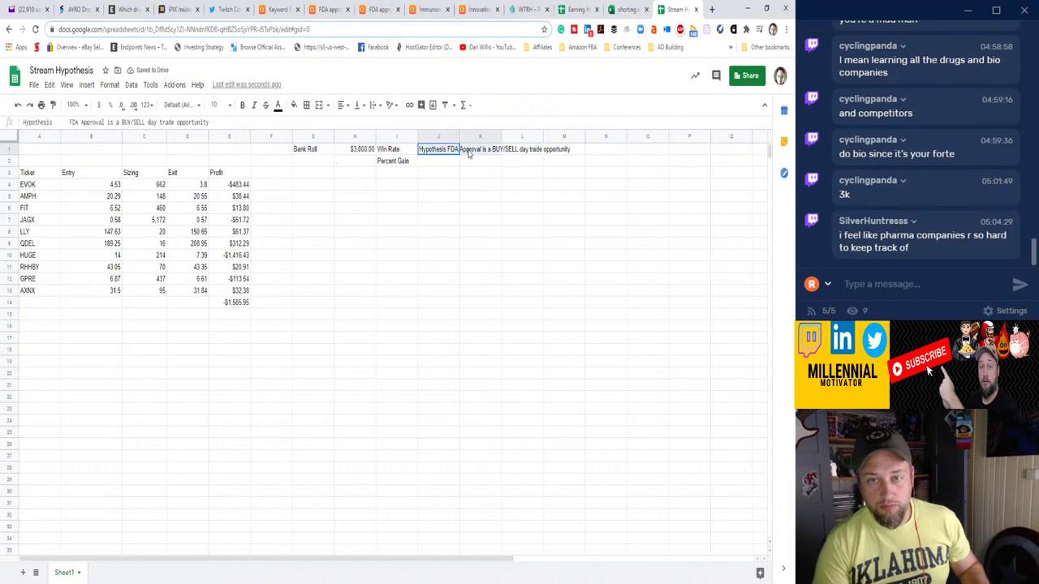
{"action": "key", "text": "ctrl+x"}
{"action": "left_click", "coordinate": [609, 149]}
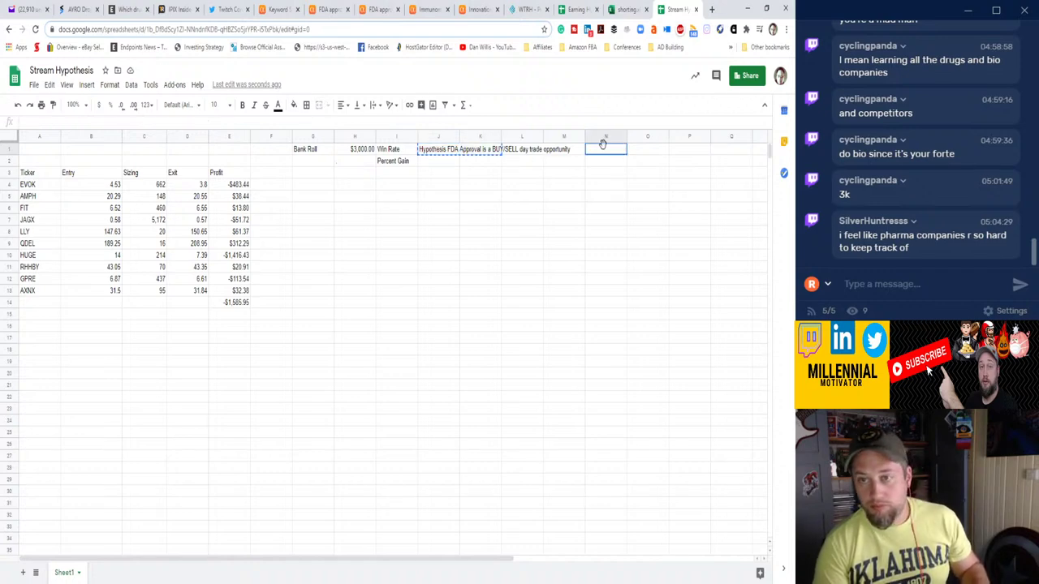
{"action": "key", "text": "ctrl+v"}
{"action": "left_click", "coordinate": [526, 172]}
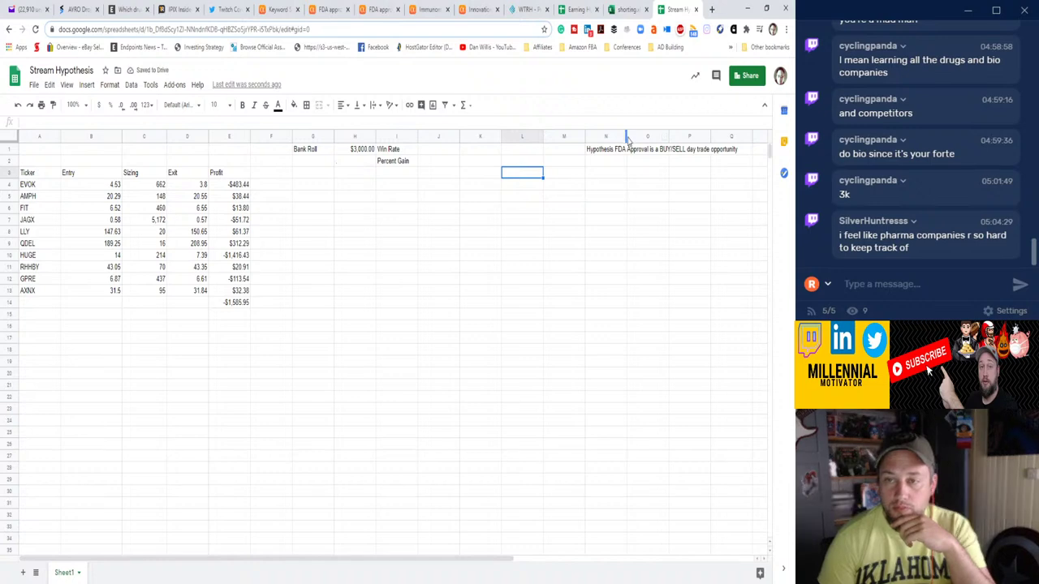
{"action": "mouse_move", "coordinate": [628, 136]}
{"action": "left_mouse_down"}
{"action": "mouse_move", "coordinate": [640, 137]}
{"action": "mouse_move", "coordinate": [626, 136]}
{"action": "left_mouse_up"}
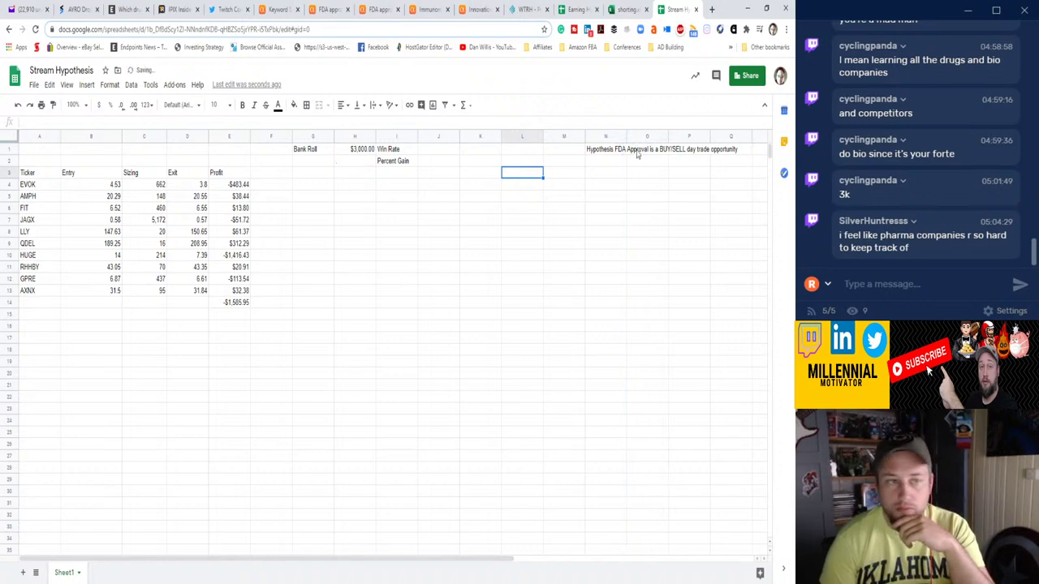
{"action": "left_click", "coordinate": [638, 152]}
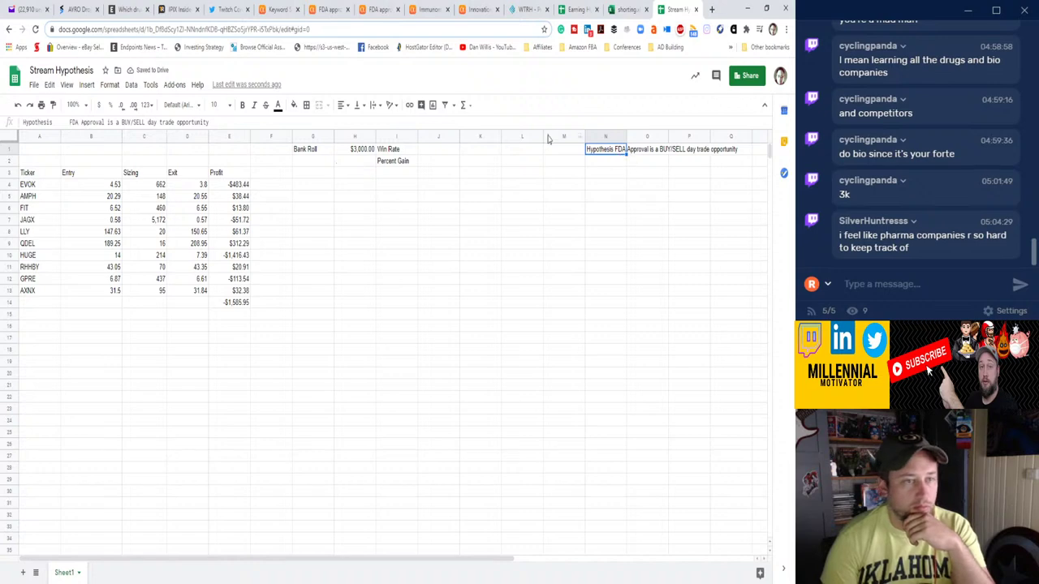
{"action": "left_click", "coordinate": [340, 217]}
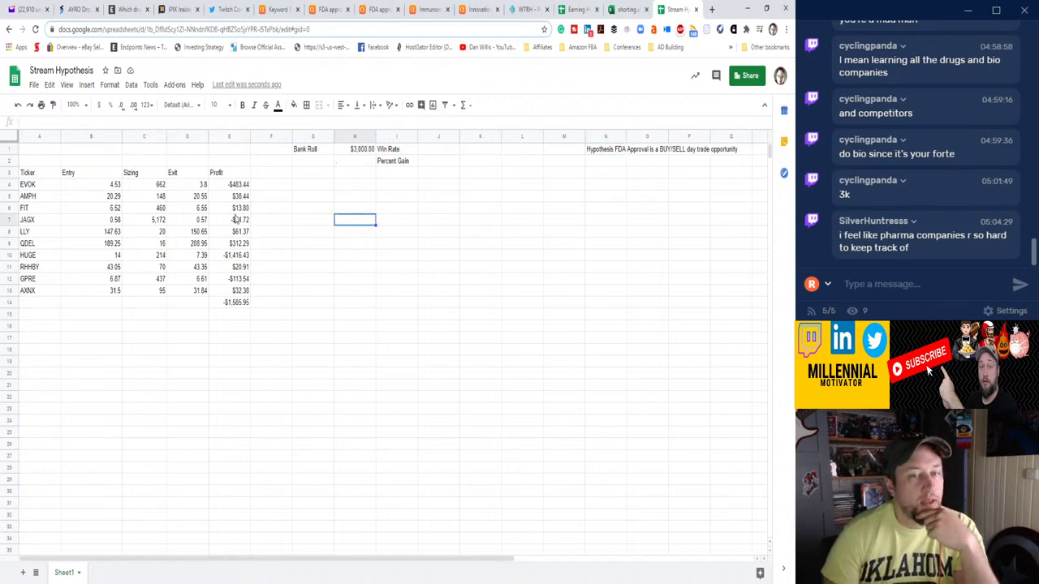
{"action": "left_click", "coordinate": [262, 189]}
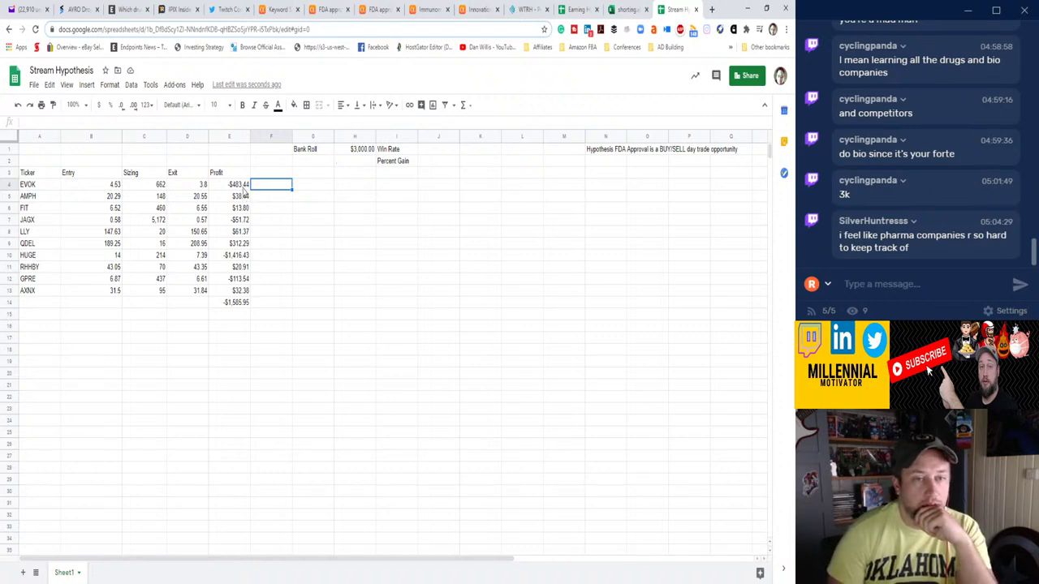
Add a conditional formatting rule to the whole Profit column that fills values less than or equal to 0 with red.
{"action": "left_click", "coordinate": [235, 138]}
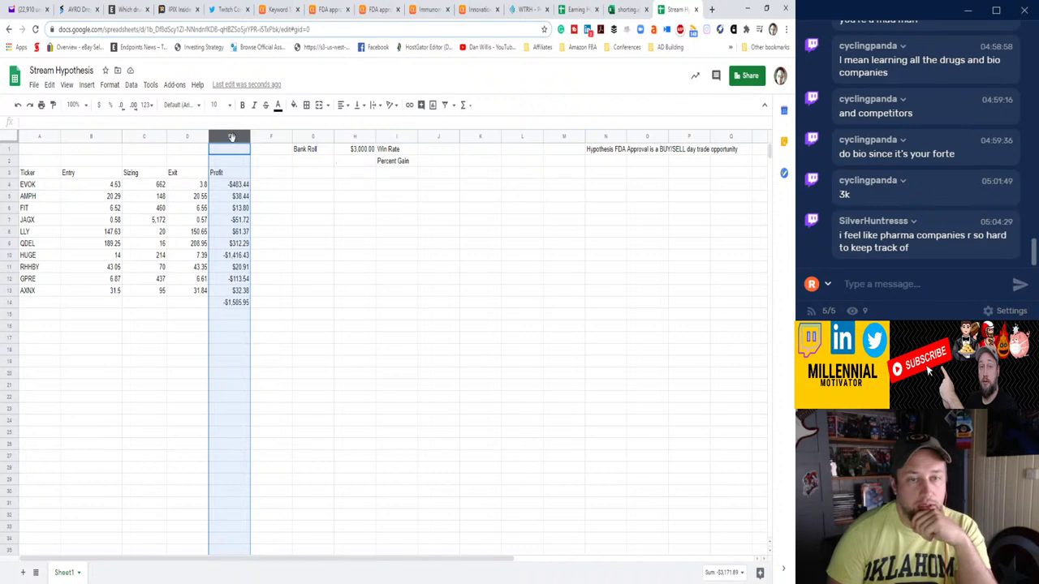
{"action": "right_click", "coordinate": [233, 139]}
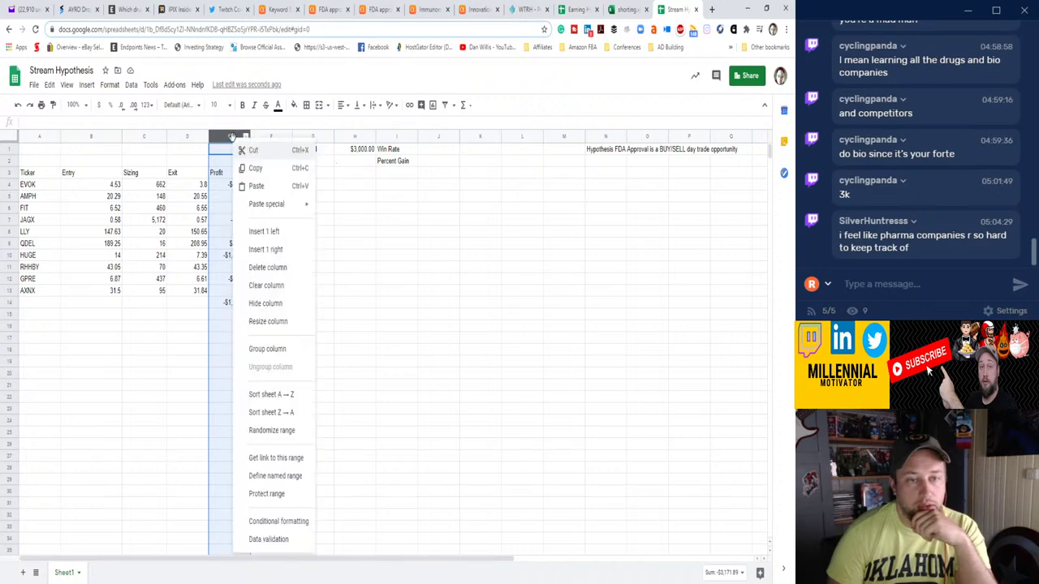
{"action": "left_click", "coordinate": [277, 522]}
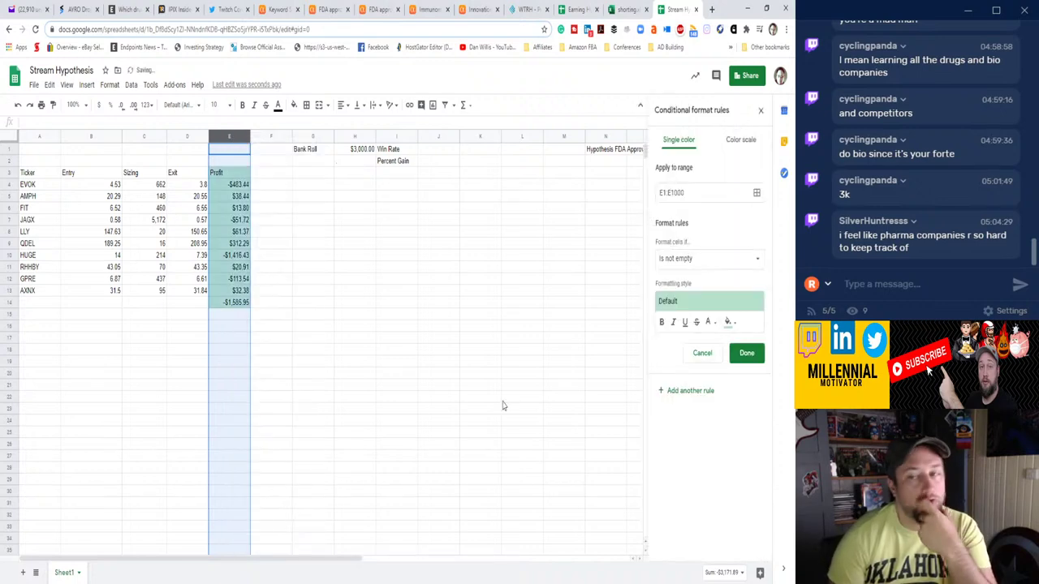
{"action": "left_click", "coordinate": [684, 260]}
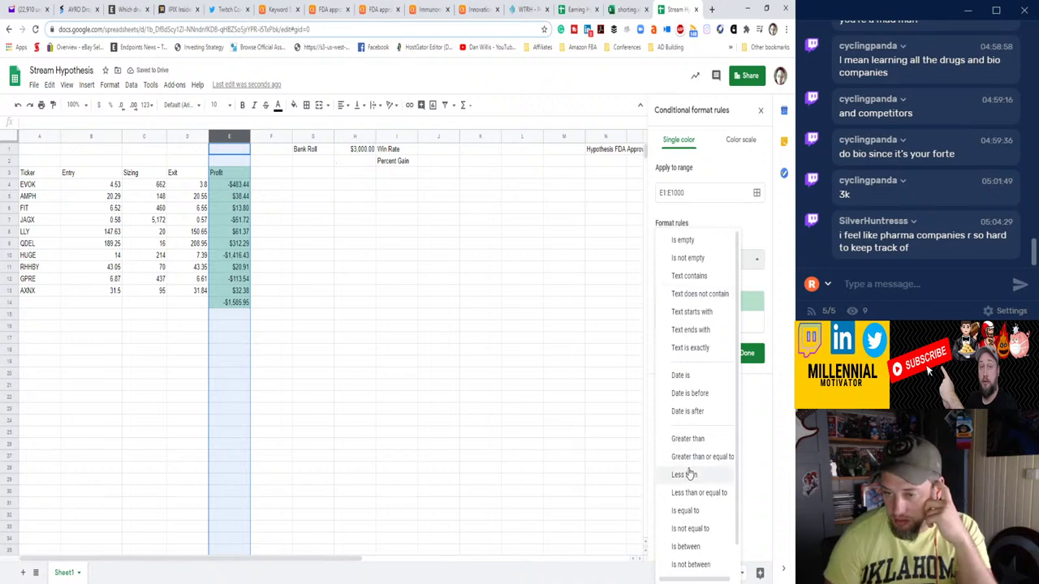
{"action": "left_click", "coordinate": [689, 495]}
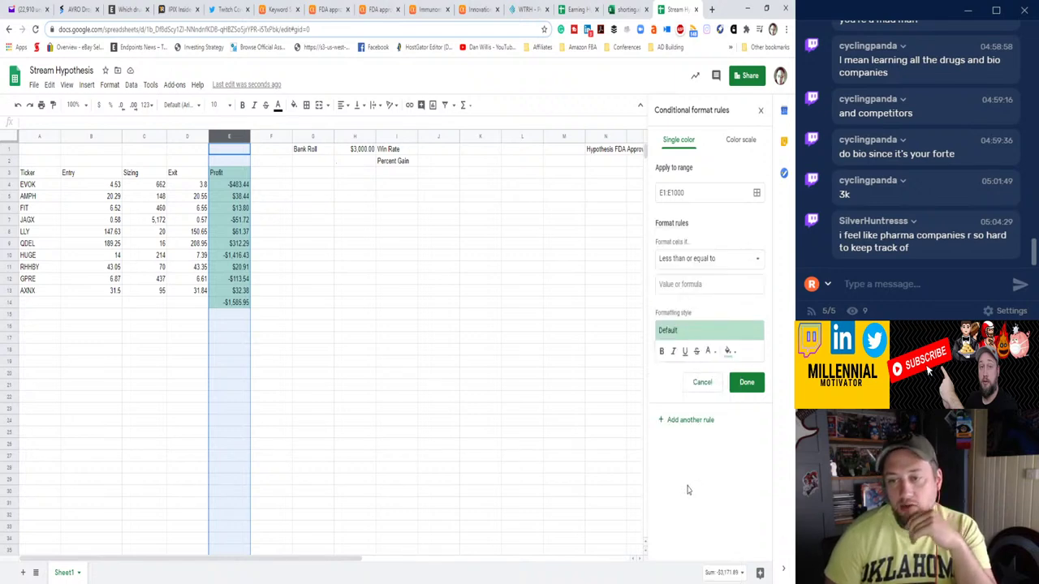
{"action": "left_click", "coordinate": [689, 286]}
{"action": "type", "text": "0"}
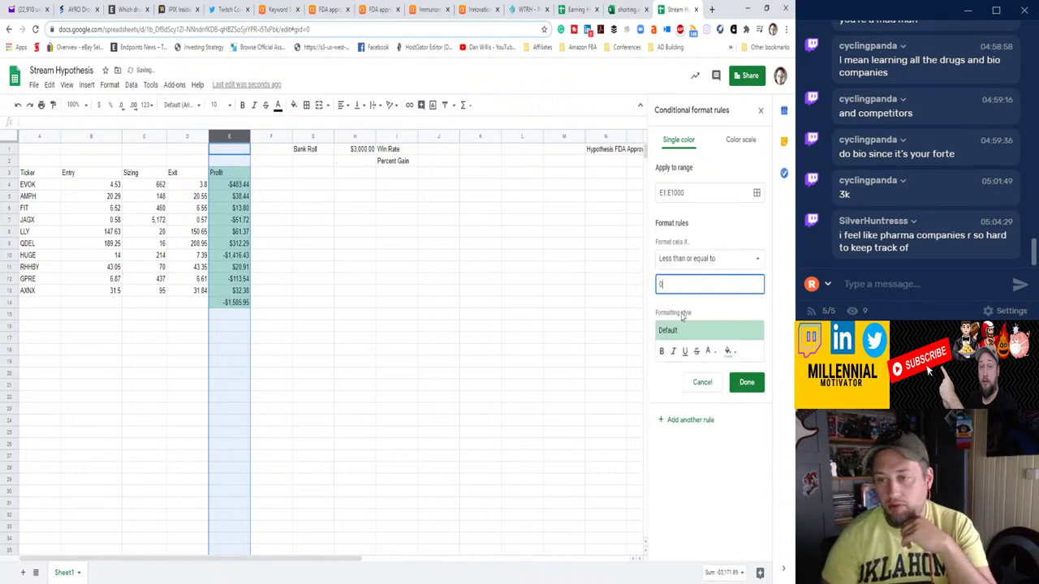
{"action": "left_click", "coordinate": [728, 351]}
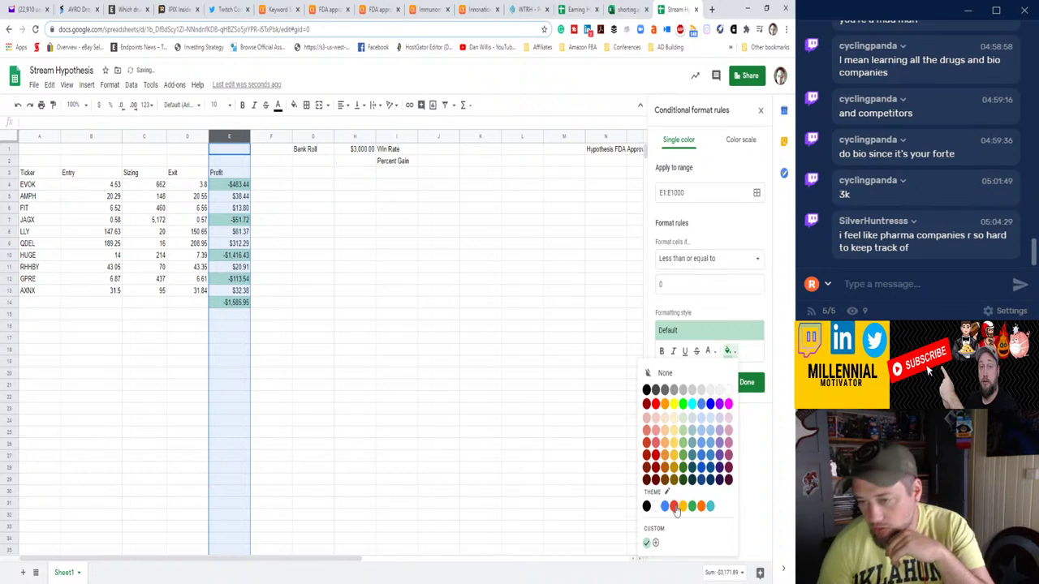
{"action": "left_click", "coordinate": [674, 506]}
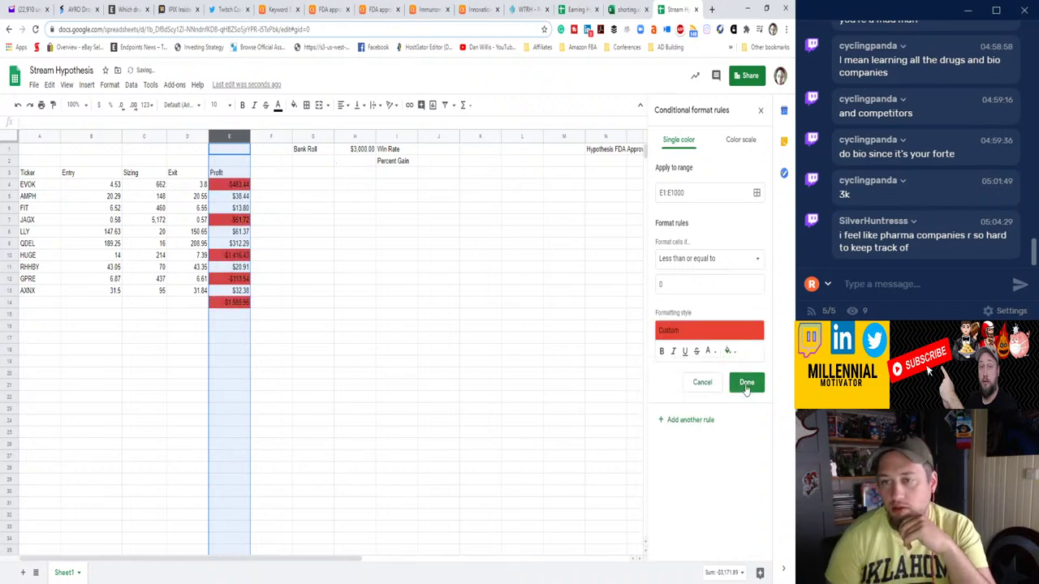
Add a second rule to the Profit column that fills values greater than 0 with green, and close the conditional formatting rules.
{"action": "left_click", "coordinate": [686, 260]}
{"action": "left_click", "coordinate": [686, 270]}
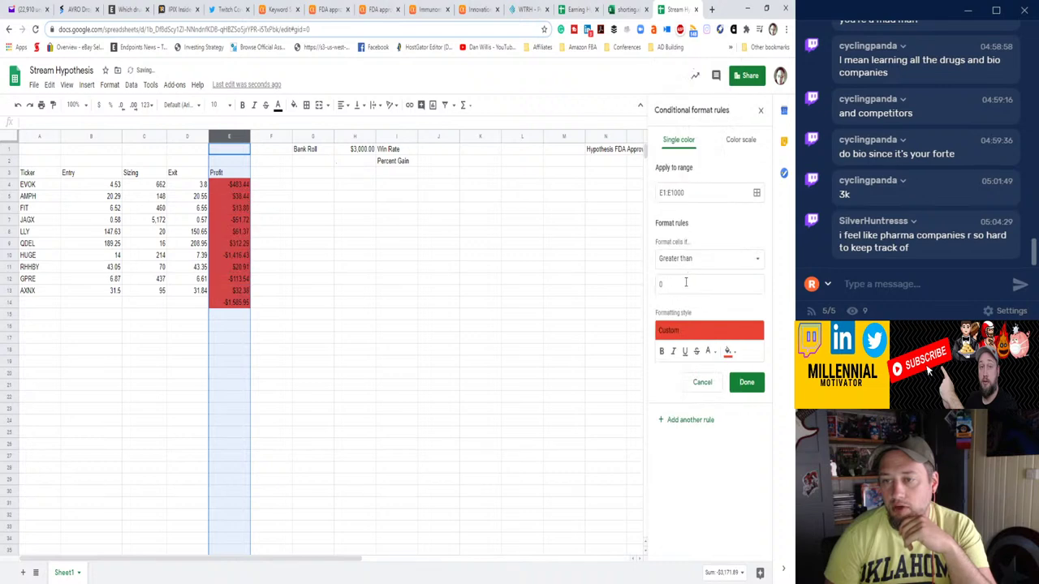
{"action": "left_click", "coordinate": [728, 351]}
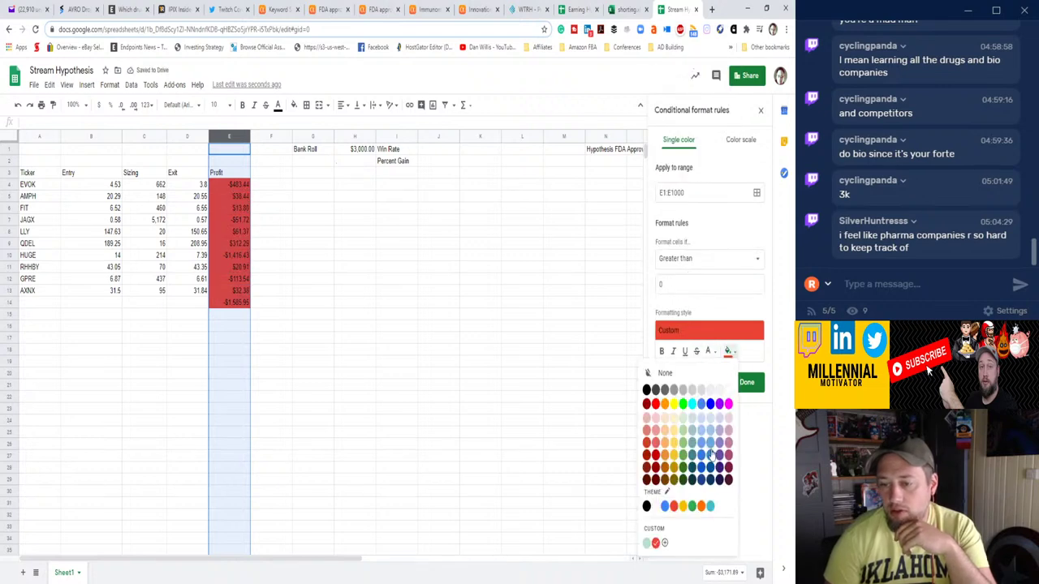
{"action": "left_click", "coordinate": [694, 508]}
{"action": "left_click", "coordinate": [479, 382]}
{"action": "left_click", "coordinate": [480, 374]}
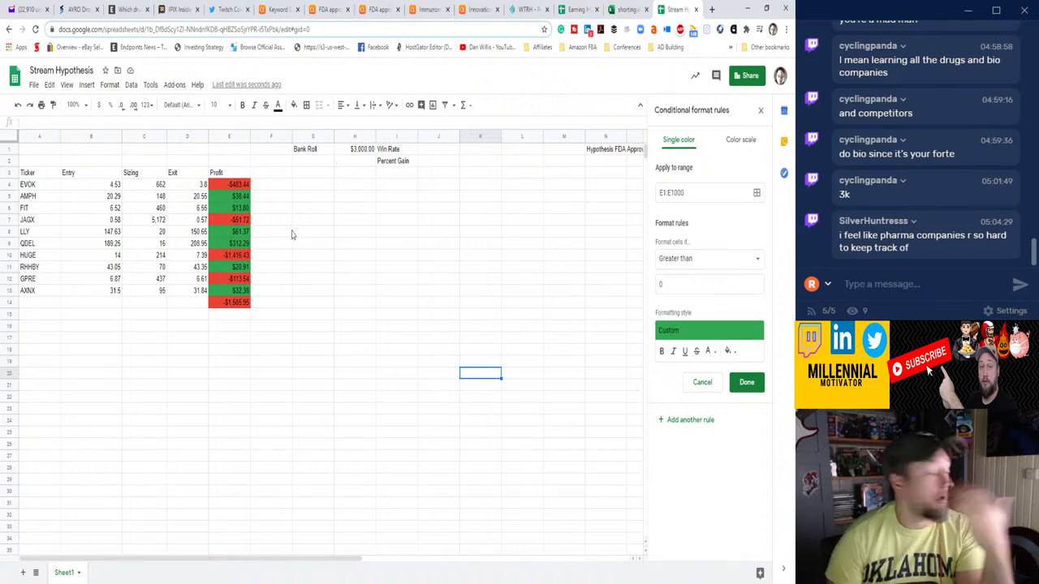
{"action": "left_click", "coordinate": [760, 111]}
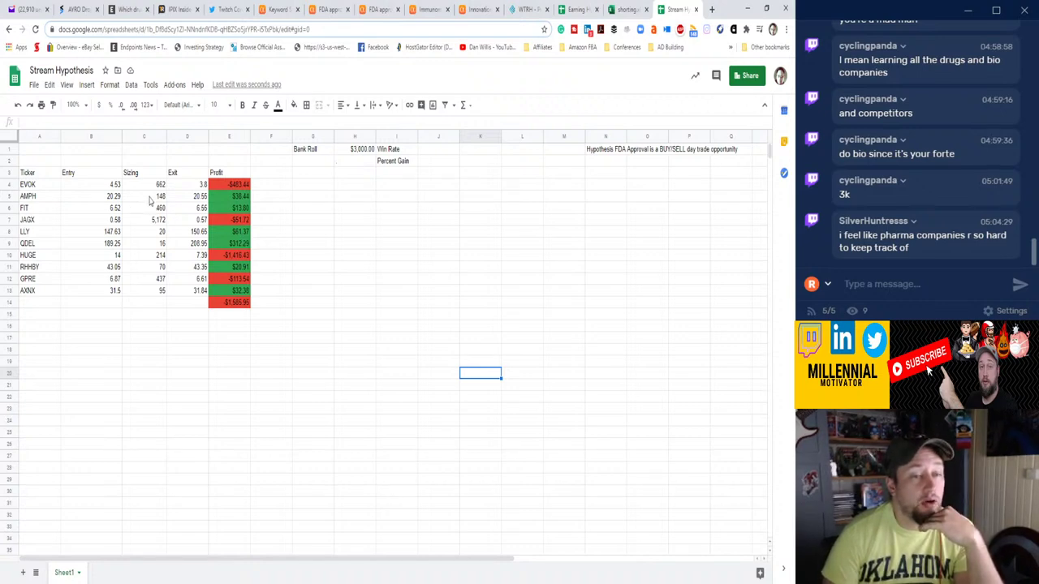
Examine the entry prices of the losing trades EVOK, JAGX, HUGE and GPRE.
{"action": "left_click", "coordinate": [124, 330]}
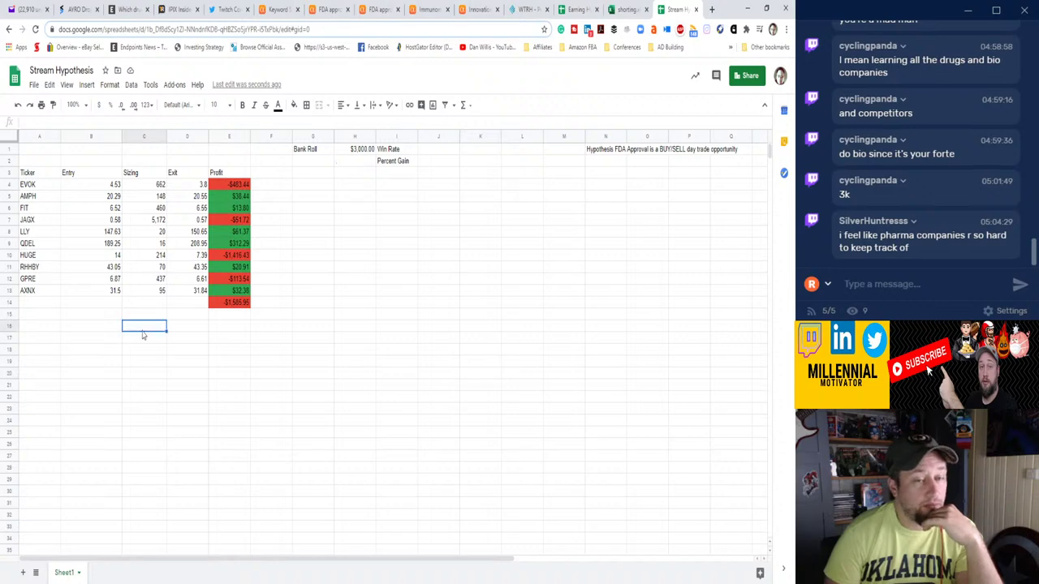
{"action": "left_click", "coordinate": [197, 334]}
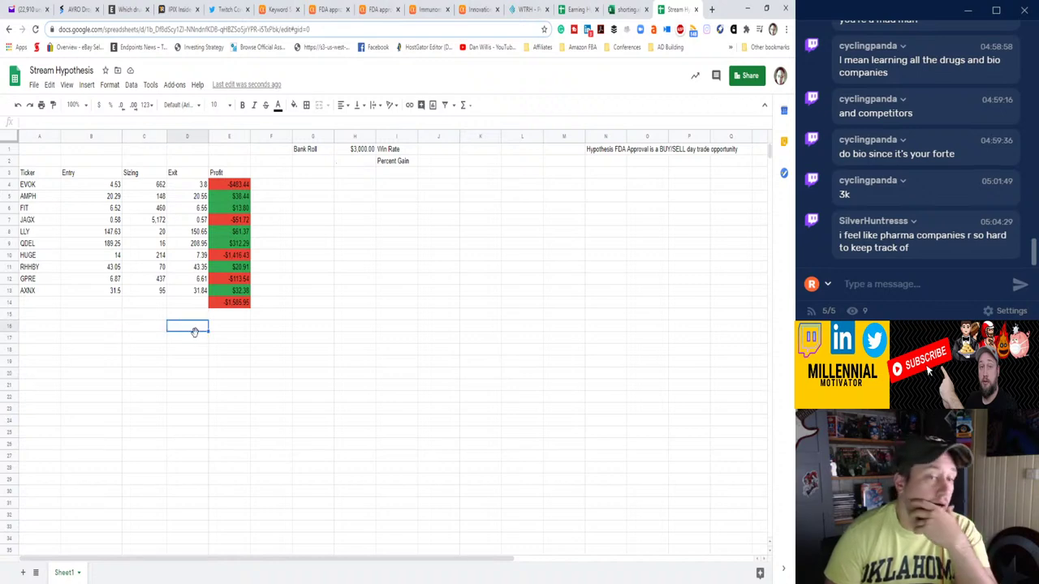
{"action": "left_click", "coordinate": [108, 187]}
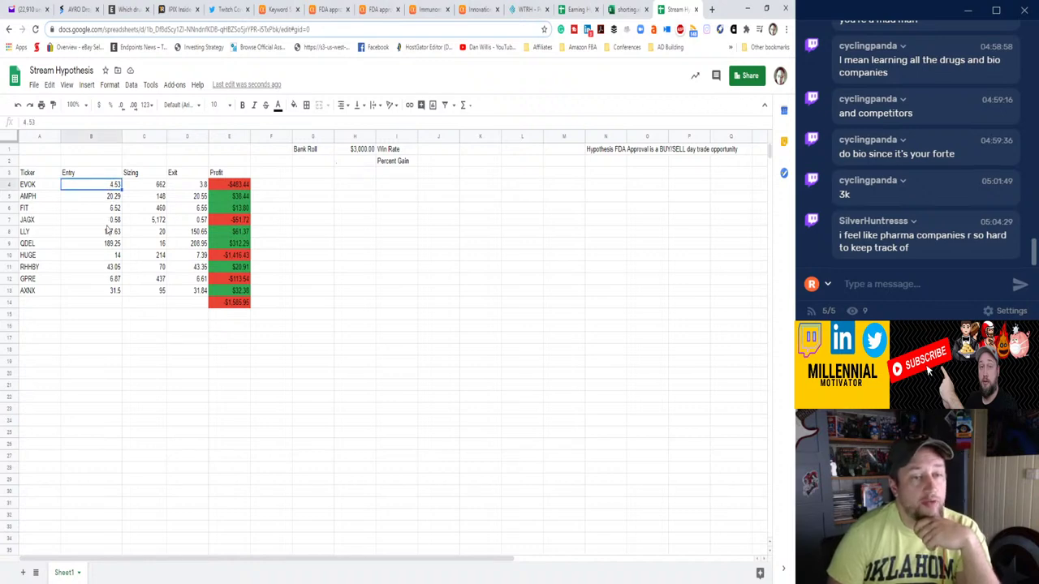
{"action": "left_click", "coordinate": [107, 222]}
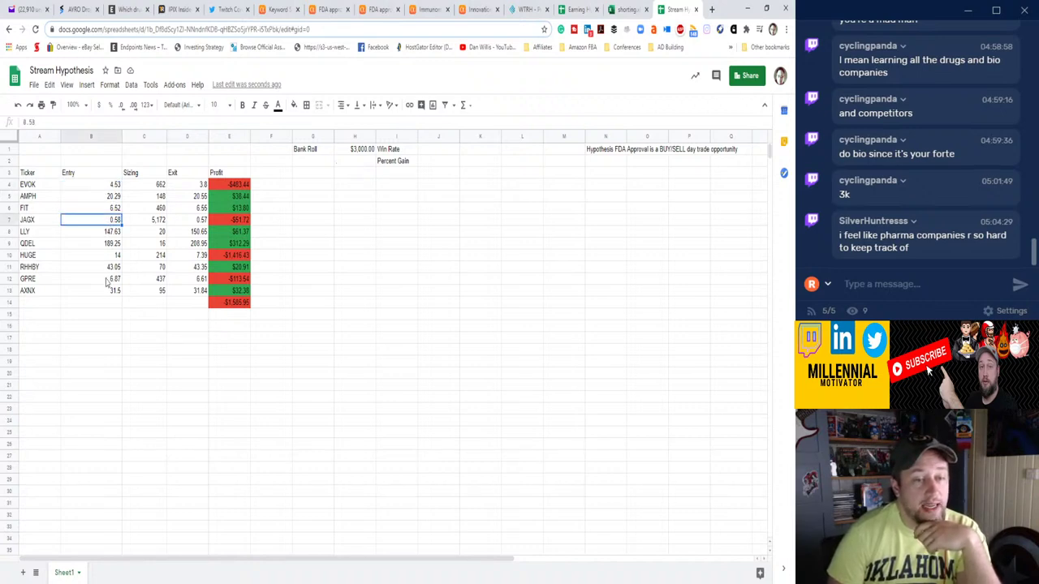
{"action": "left_click", "coordinate": [108, 257]}
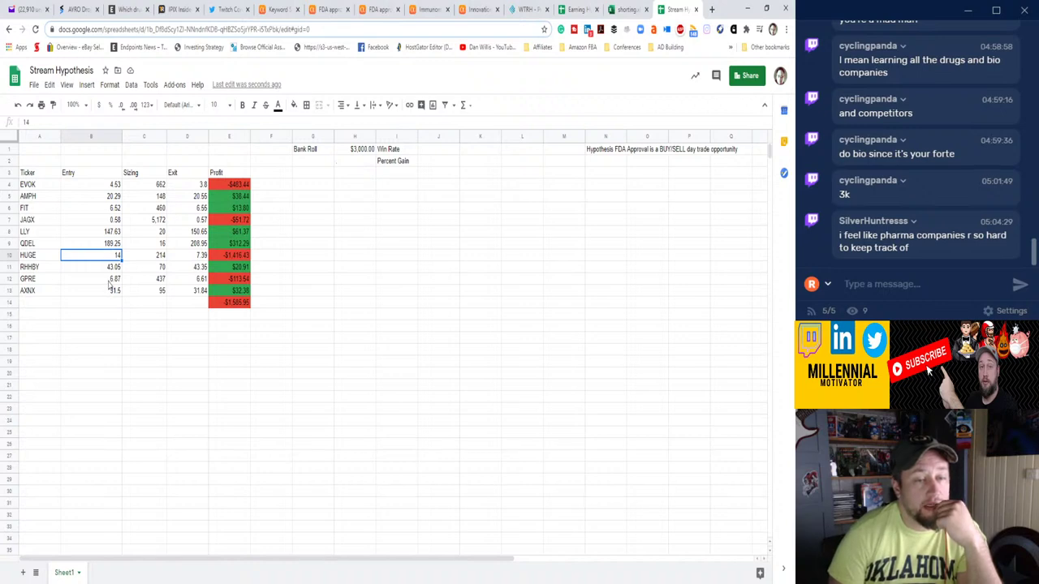
{"action": "left_click", "coordinate": [110, 280]}
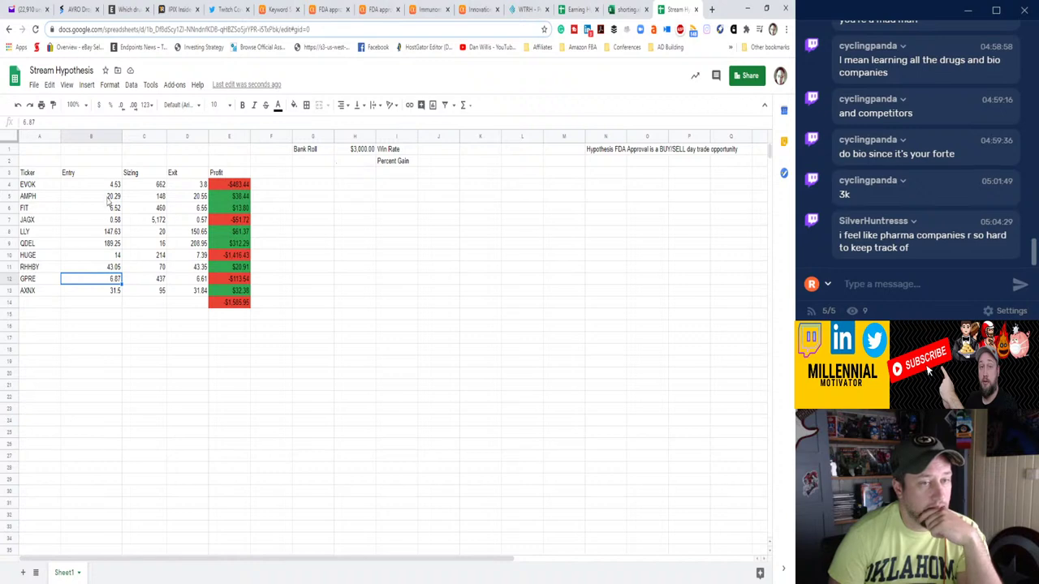
{"action": "left_click", "coordinate": [103, 185]}
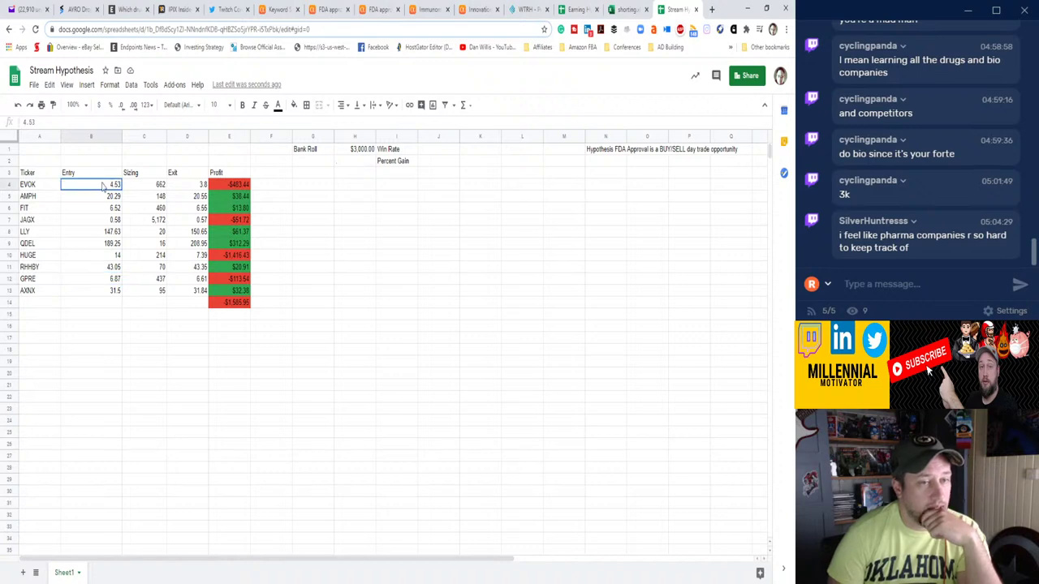
{"action": "left_click", "coordinate": [107, 223]}
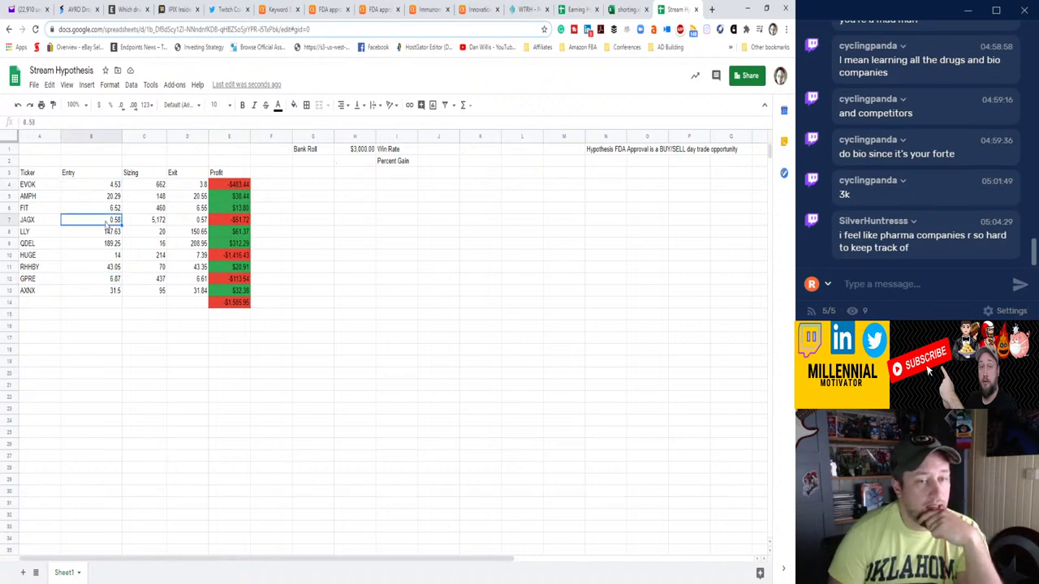
Enter a SUM formula in F14 that adds the Profit cells E12, E10, E7, E6 and E4.
{"action": "left_click", "coordinate": [276, 305]}
{"action": "type", "text": "="}
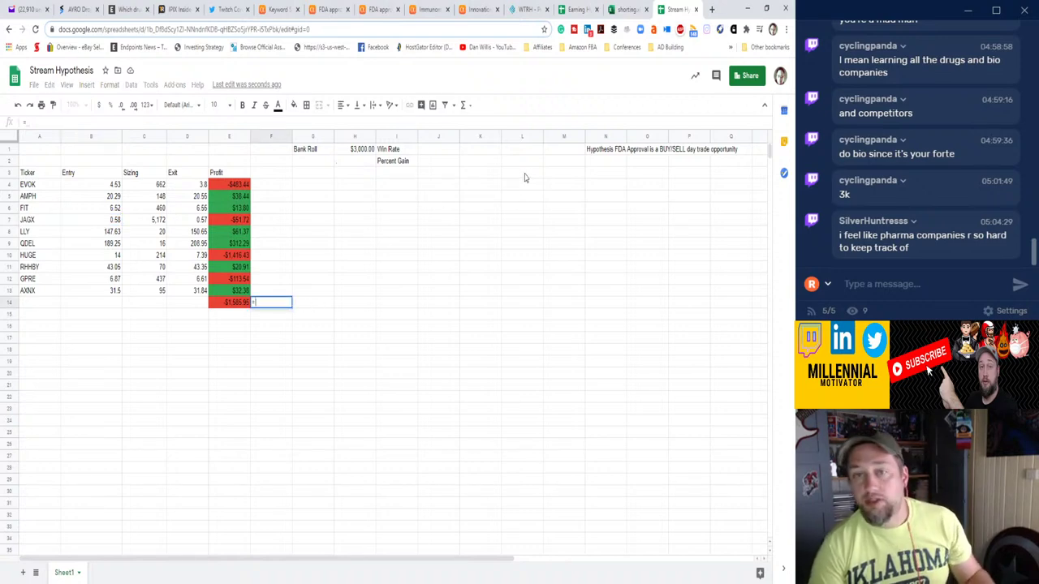
{"action": "left_click", "coordinate": [465, 106]}
{"action": "left_click", "coordinate": [470, 124]}
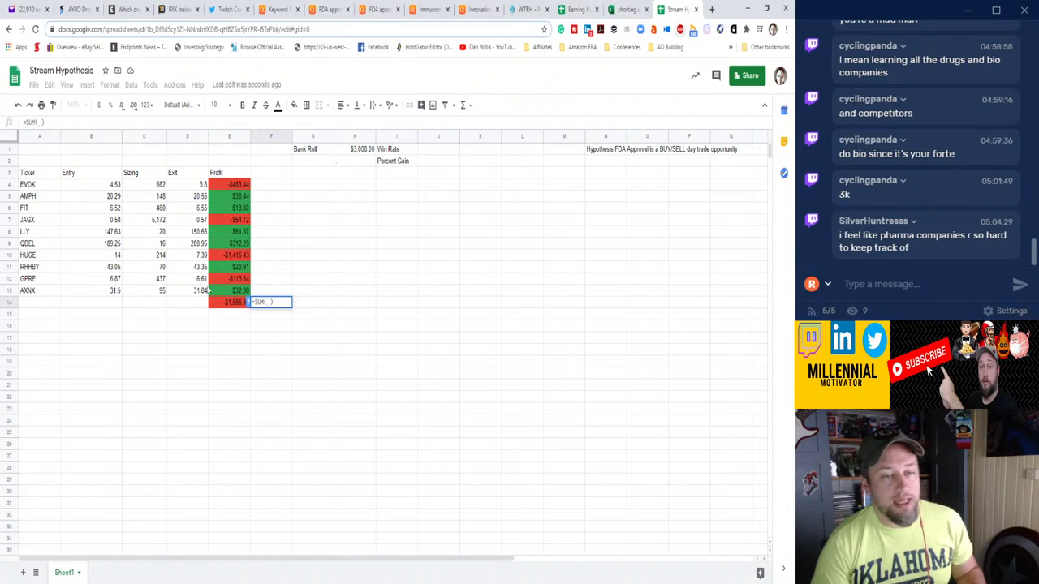
{"action": "left_click", "coordinate": [230, 280]}
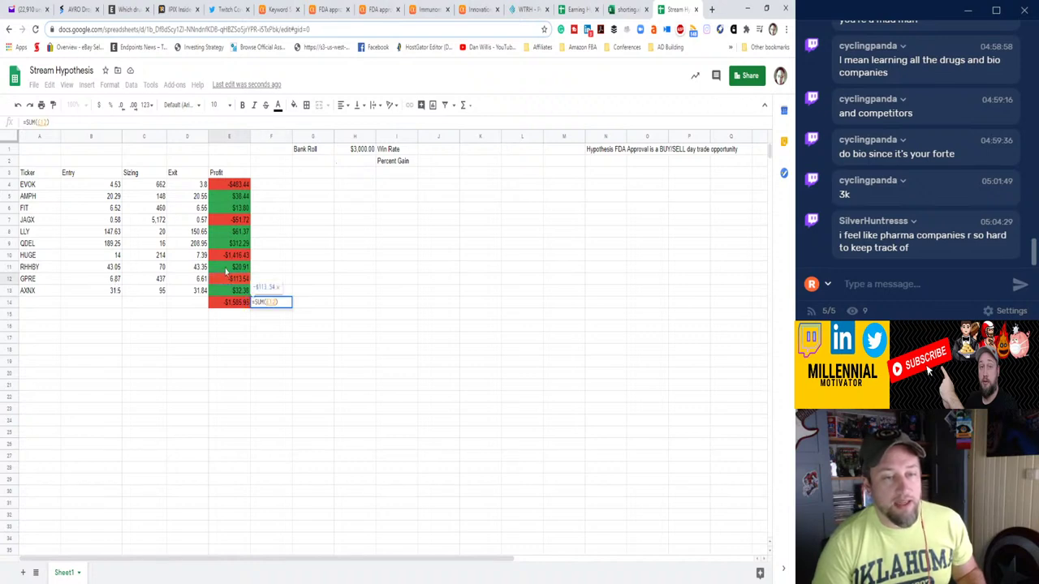
{"action": "left_click", "coordinate": [228, 256], "text": "ctrl"}
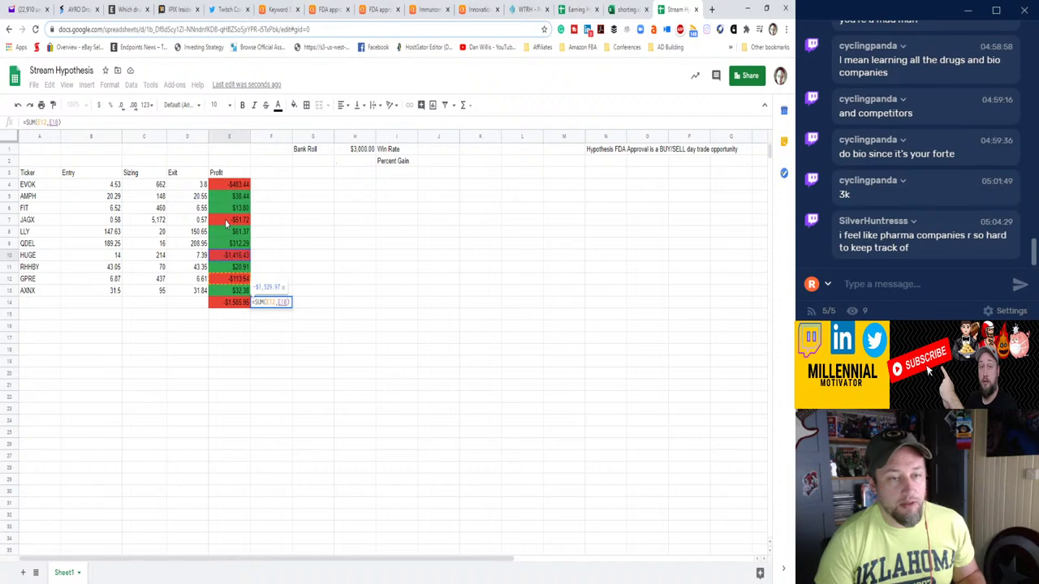
{"action": "left_click", "coordinate": [228, 221], "text": "ctrl"}
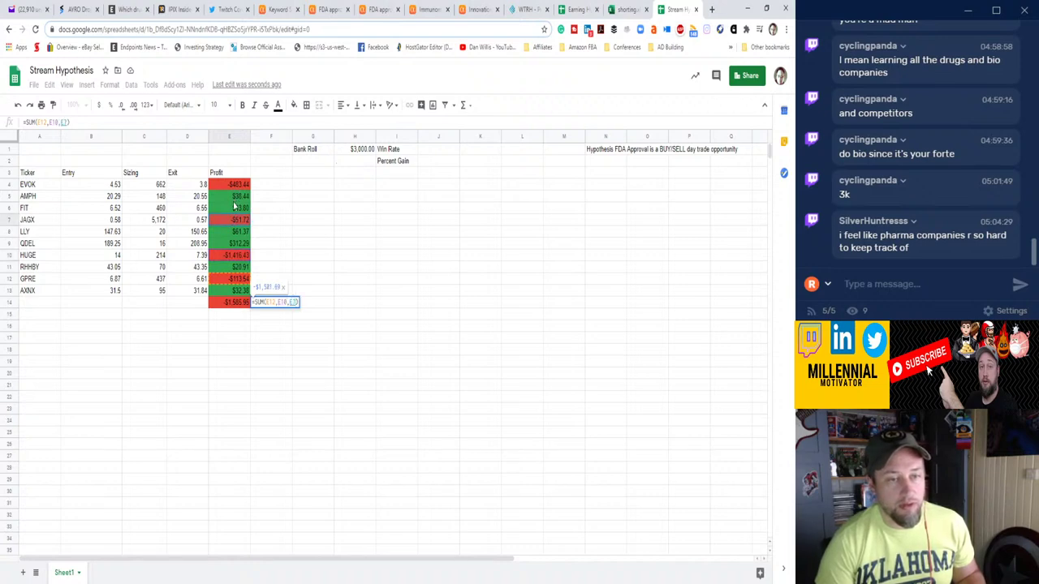
{"action": "left_click", "coordinate": [234, 209], "text": "ctrl"}
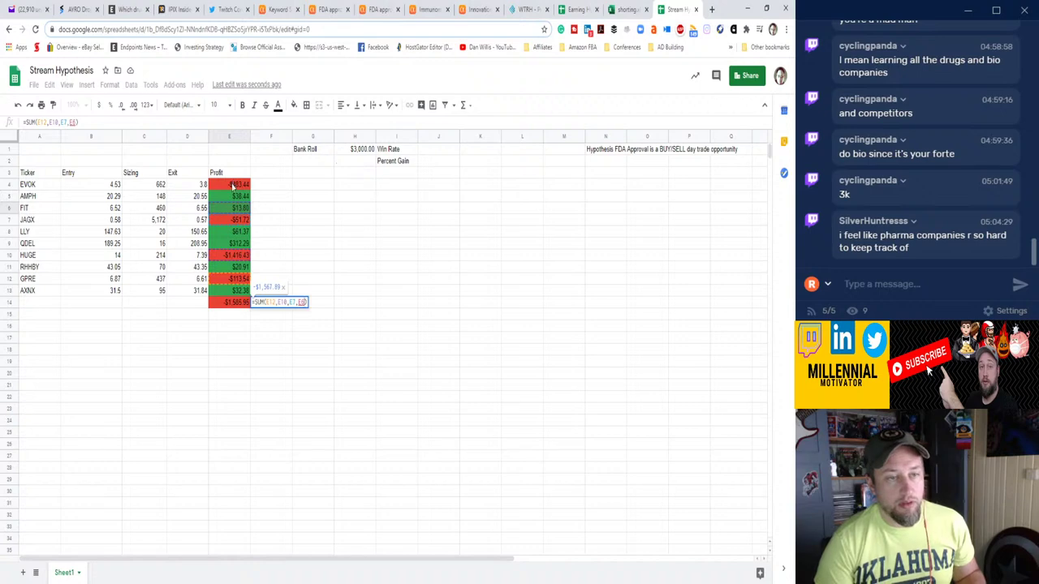
{"action": "left_click", "coordinate": [235, 186], "text": "ctrl"}
{"action": "key", "text": "Return"}
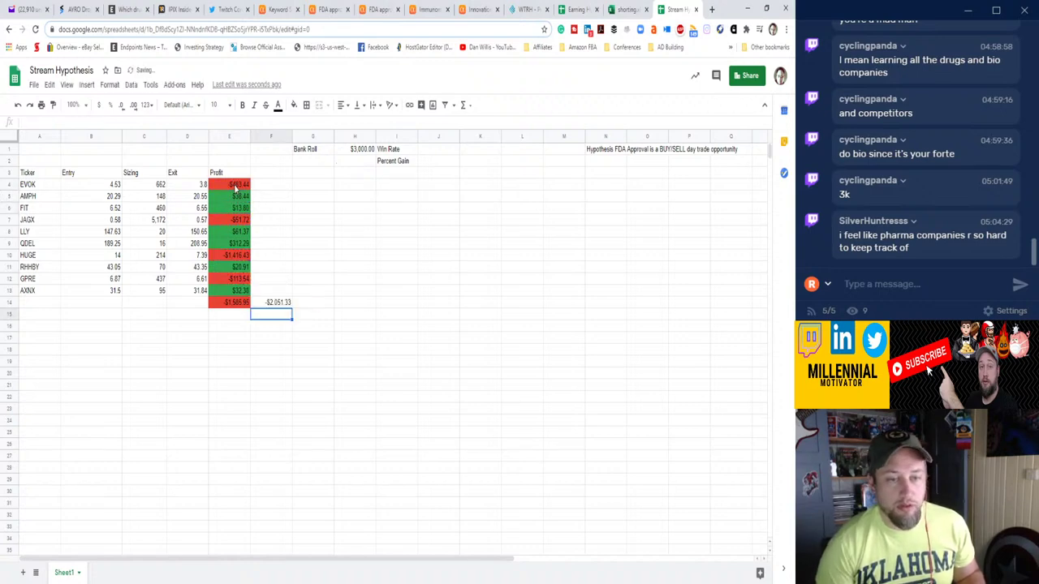
{"action": "key", "text": "Down"}
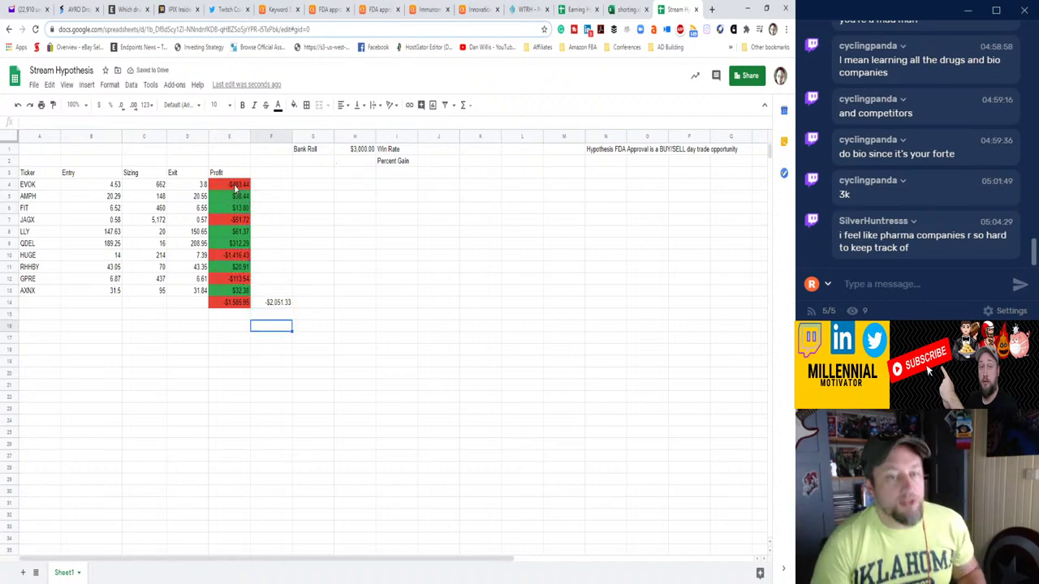
{"action": "key", "text": "Up"}
{"action": "key", "text": "Up"}
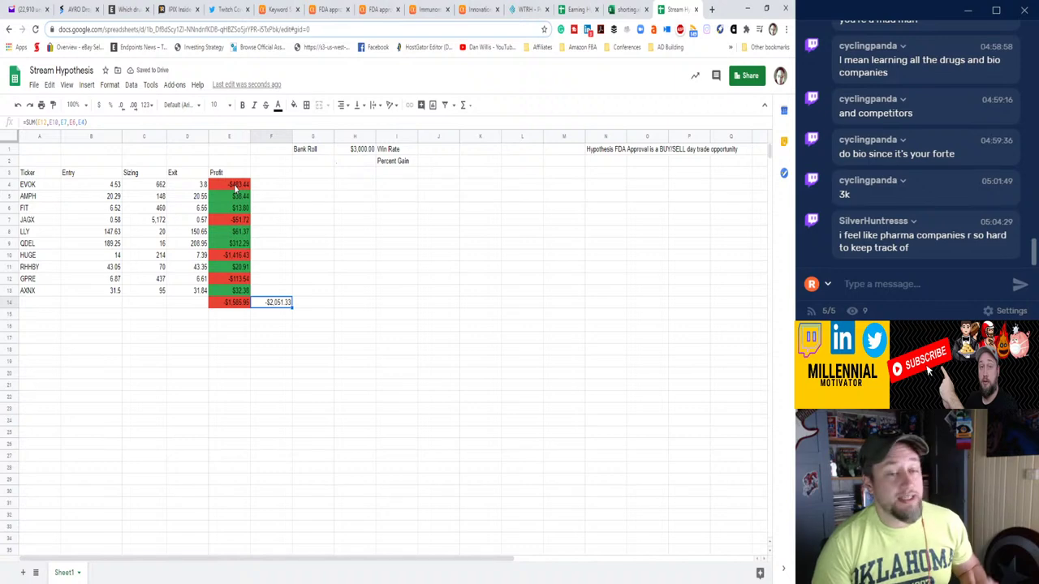
Enter a SUM formula in G14 that adds the Profit cells E5, E8, E9, E11 and E13.
{"action": "key", "text": "Right"}
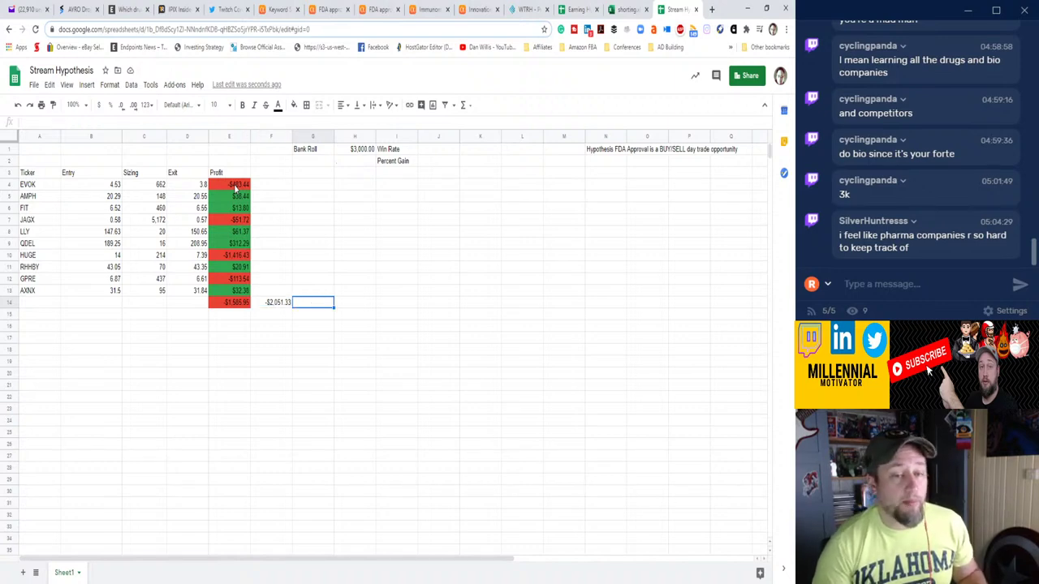
{"action": "type", "text": "="}
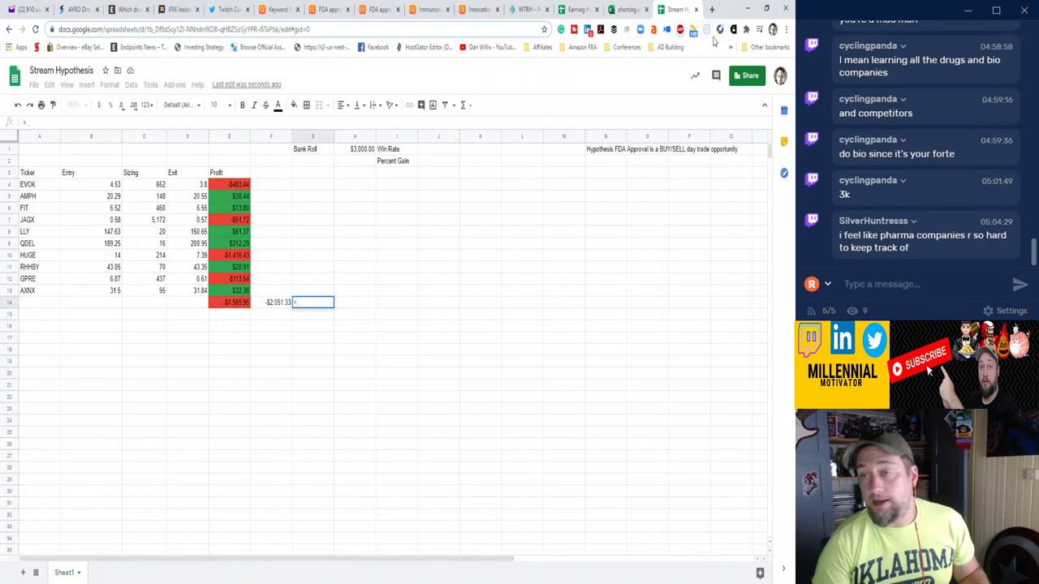
{"action": "left_click", "coordinate": [463, 104]}
{"action": "left_click", "coordinate": [466, 128]}
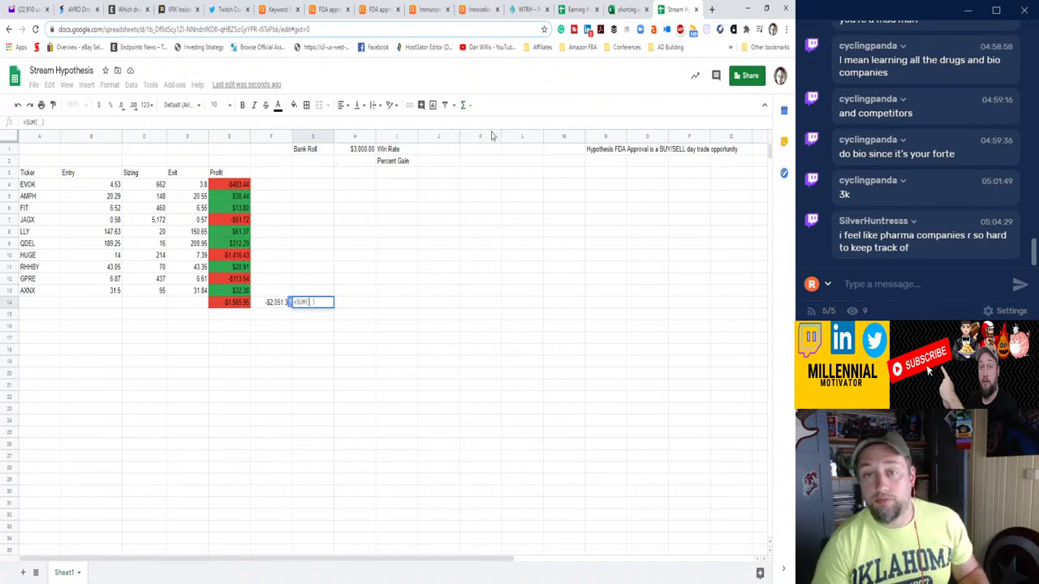
{"action": "left_click", "coordinate": [233, 200]}
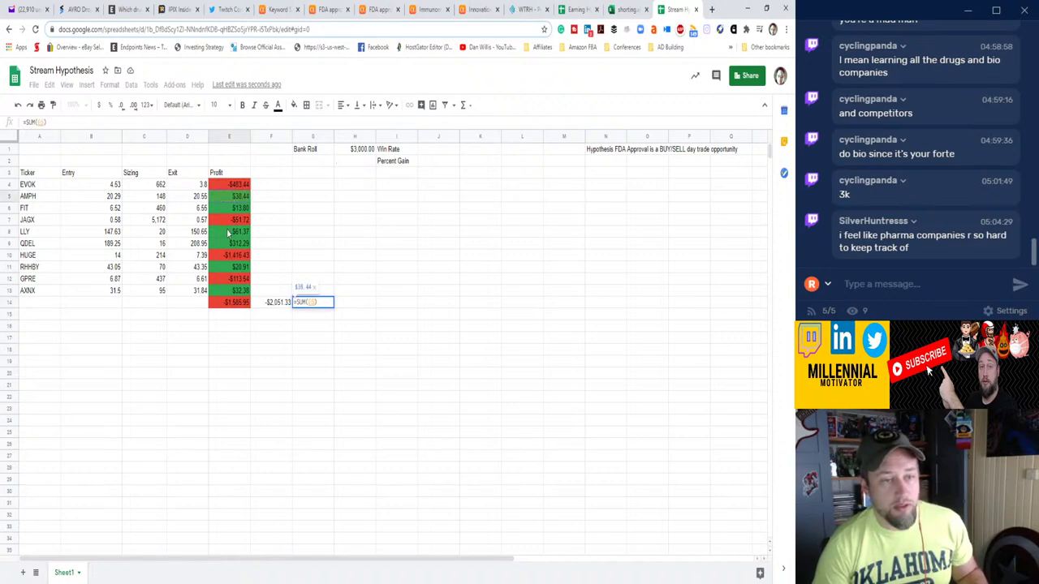
{"action": "left_click", "coordinate": [230, 233], "text": "ctrl"}
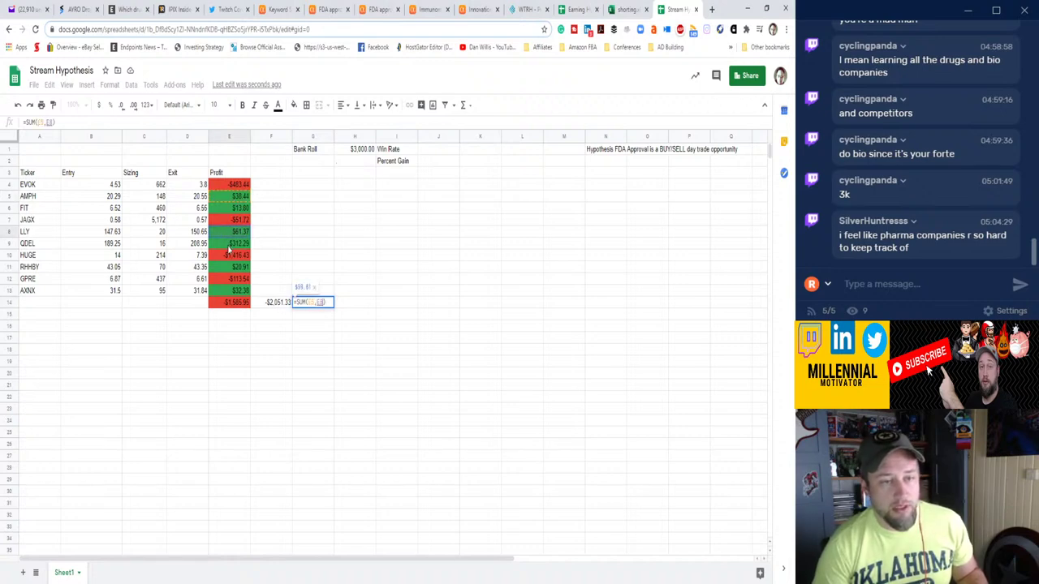
{"action": "left_click", "coordinate": [229, 244], "text": "ctrl"}
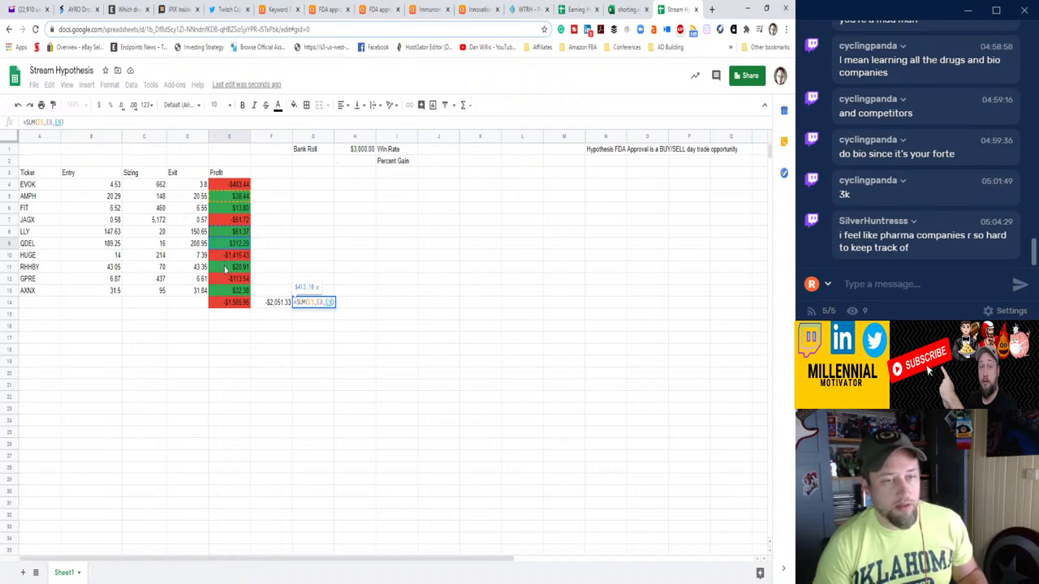
{"action": "left_click", "coordinate": [225, 270], "text": "ctrl"}
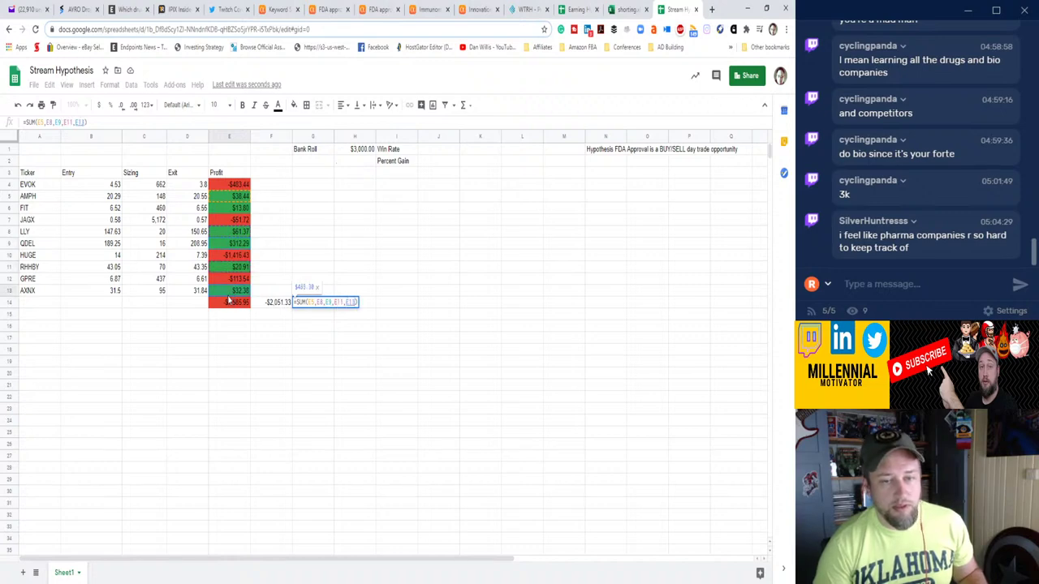
{"action": "key", "text": "Return"}
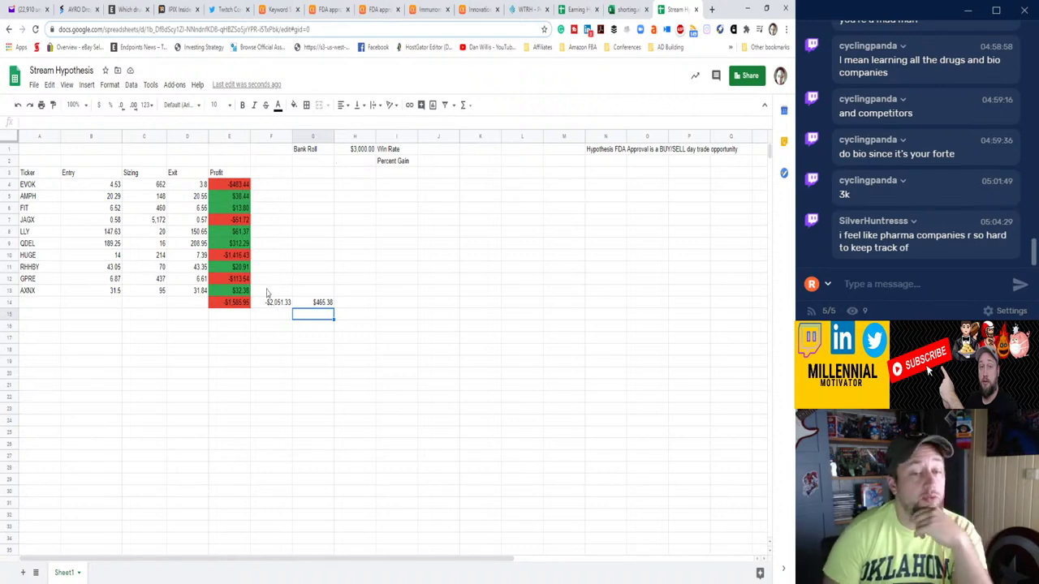
{"action": "left_click", "coordinate": [315, 340]}
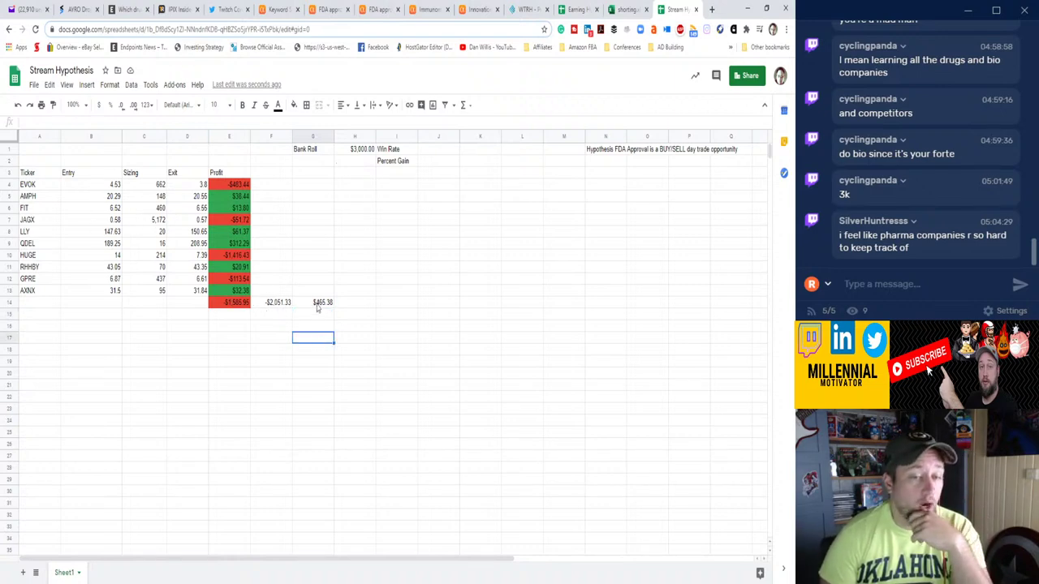
Label the two totals by entering <15$ in F13 and >15$ in G13.
{"action": "left_click", "coordinate": [286, 293]}
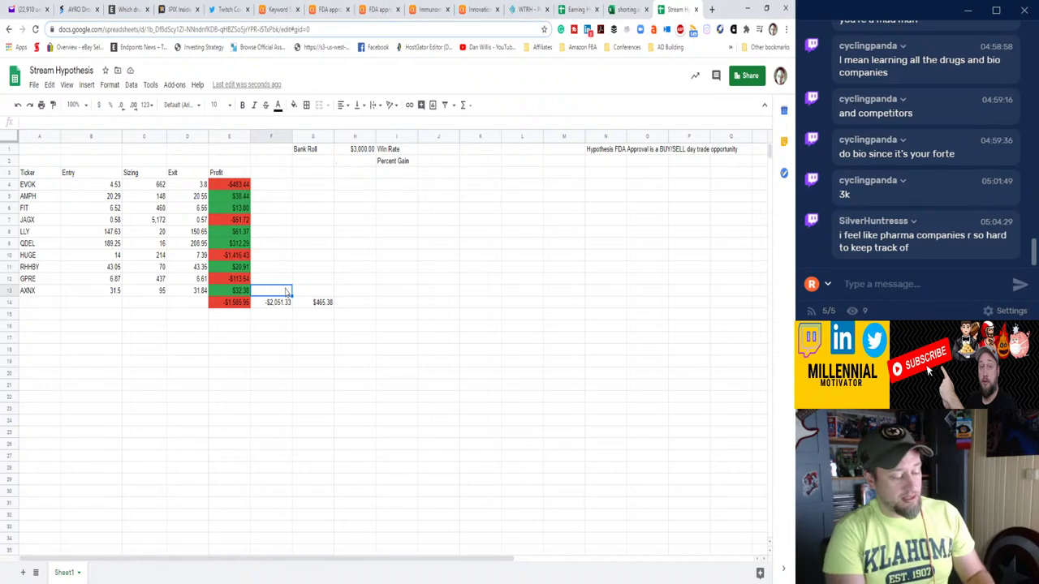
{"action": "type", "text": "="}
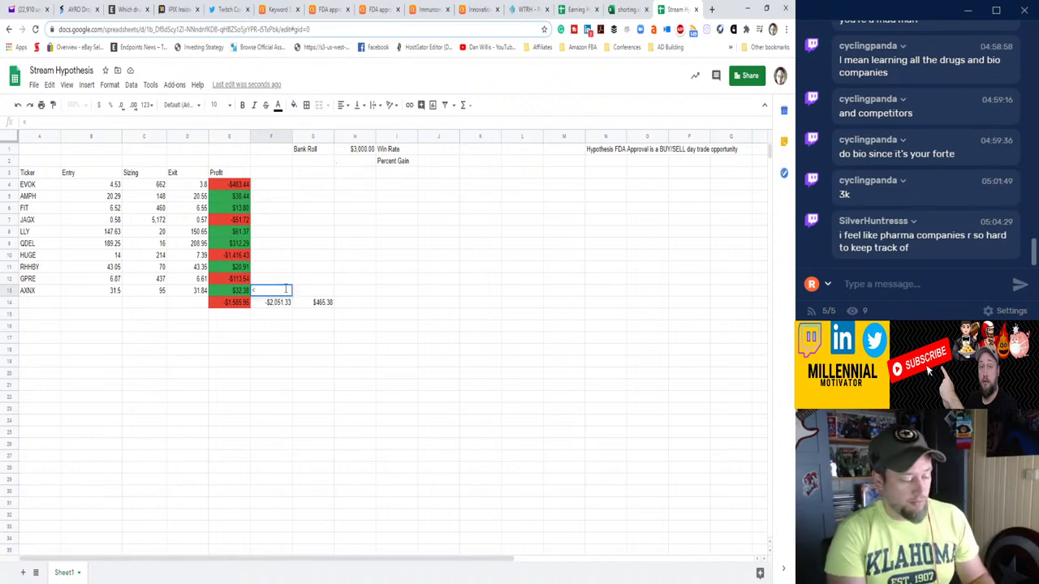
{"action": "type", "text": "E13"}
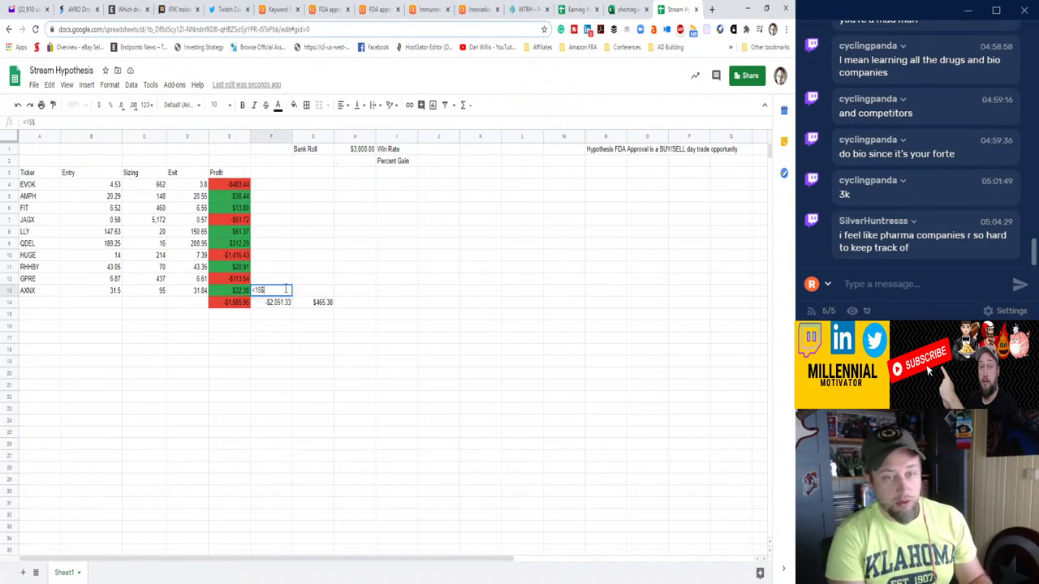
{"action": "key", "text": "Tab"}
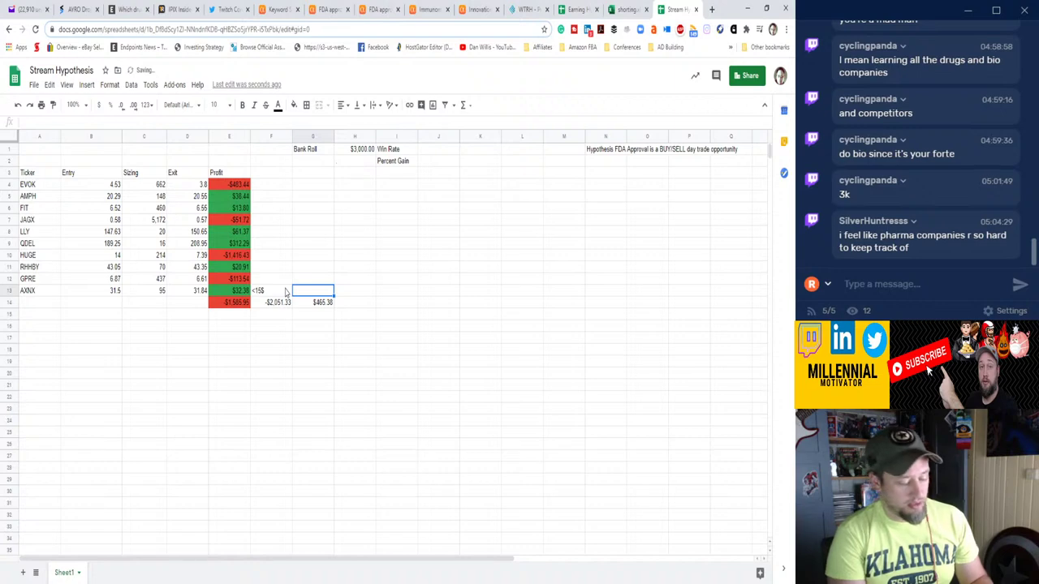
{"action": "type", "text": "=15$"}
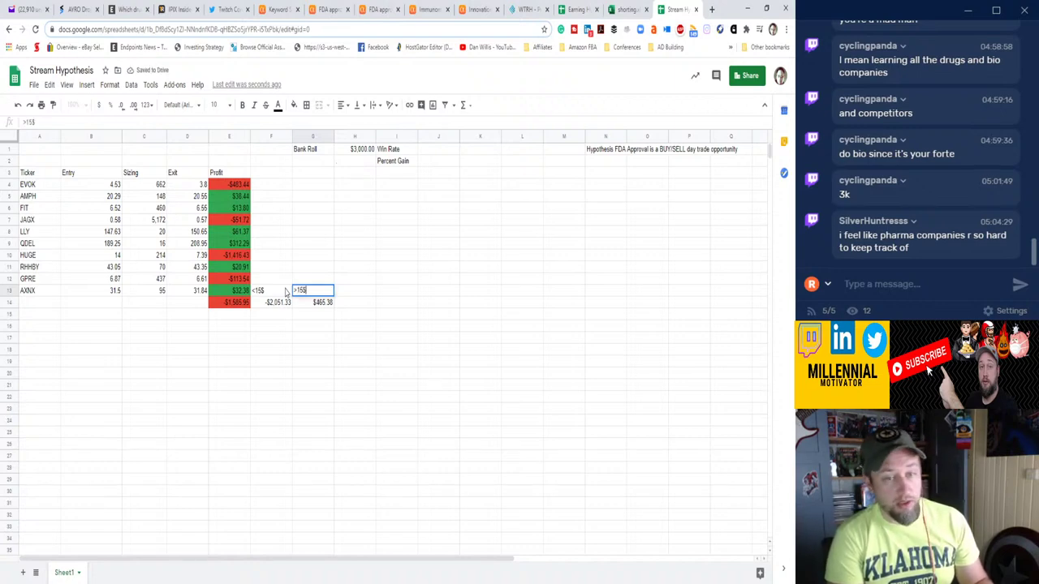
{"action": "left_click", "coordinate": [286, 290]}
{"action": "left_click", "coordinate": [246, 351]}
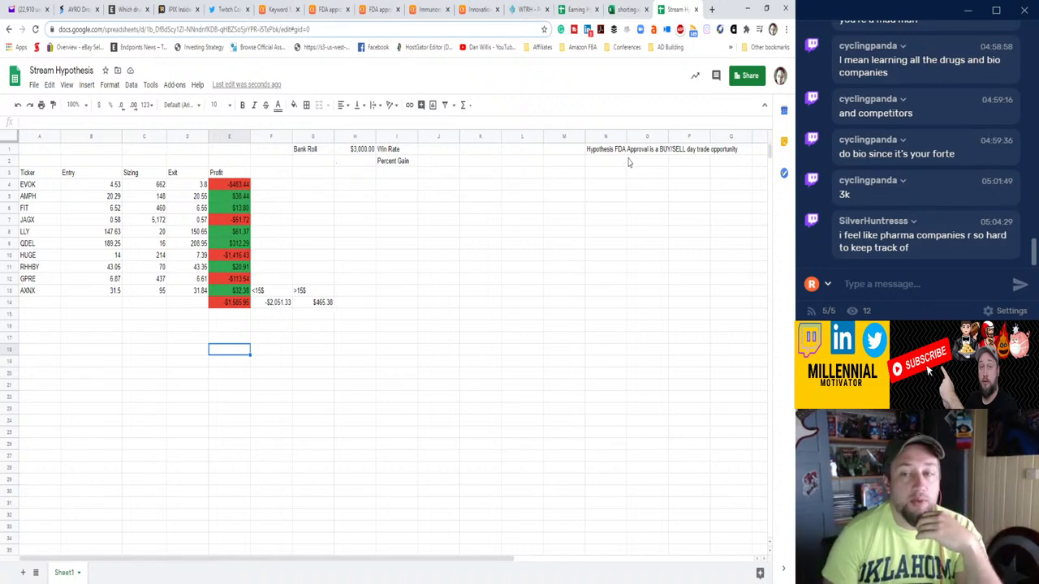
Move the FDA approval hypothesis statement from N1 to K1.
{"action": "left_click", "coordinate": [589, 151]}
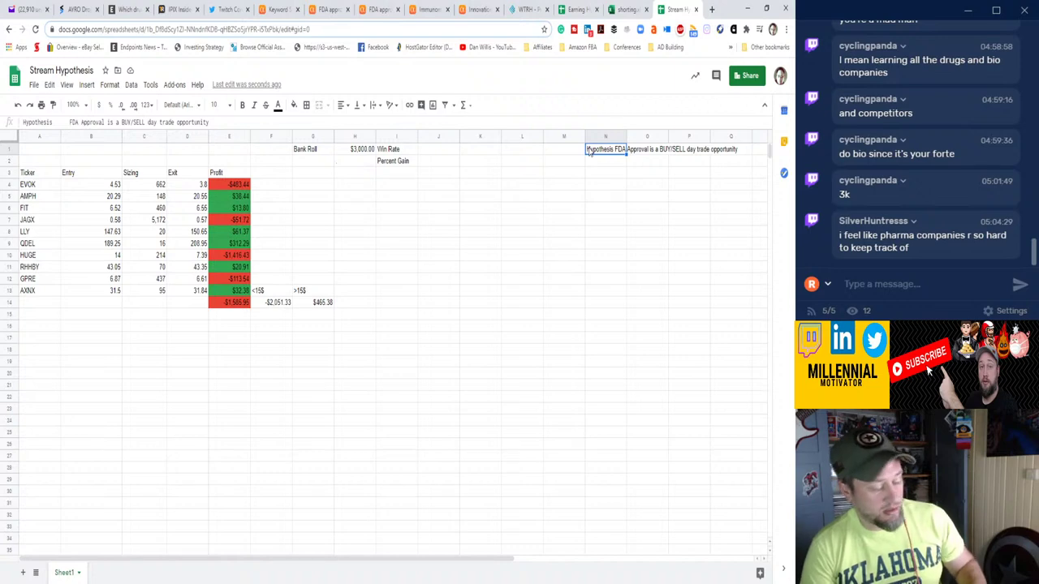
{"action": "key", "text": "ctrl+c"}
{"action": "left_click", "coordinate": [487, 151]}
{"action": "key", "text": "ctrl+v"}
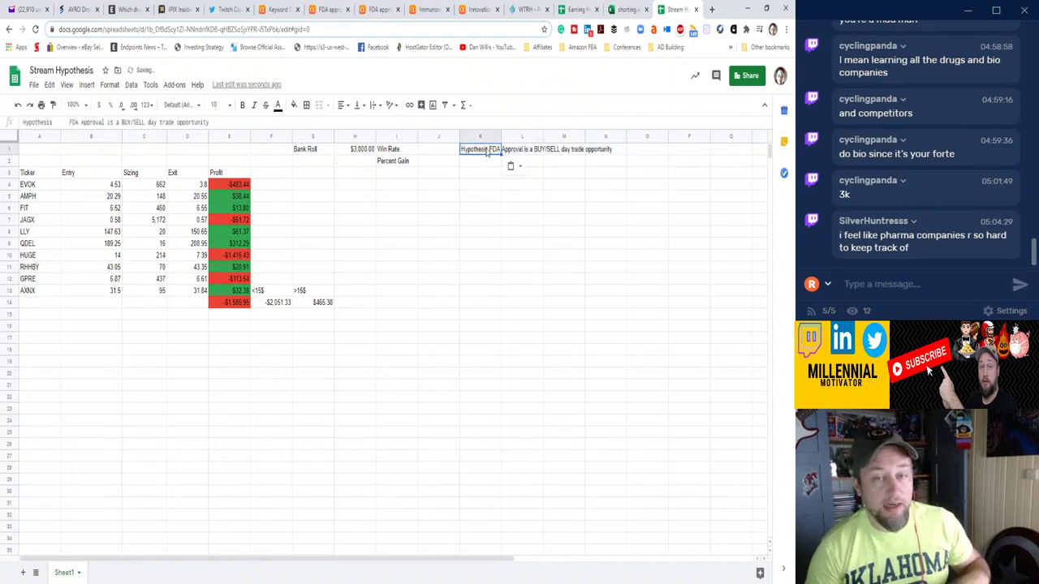
{"action": "left_click", "coordinate": [487, 219]}
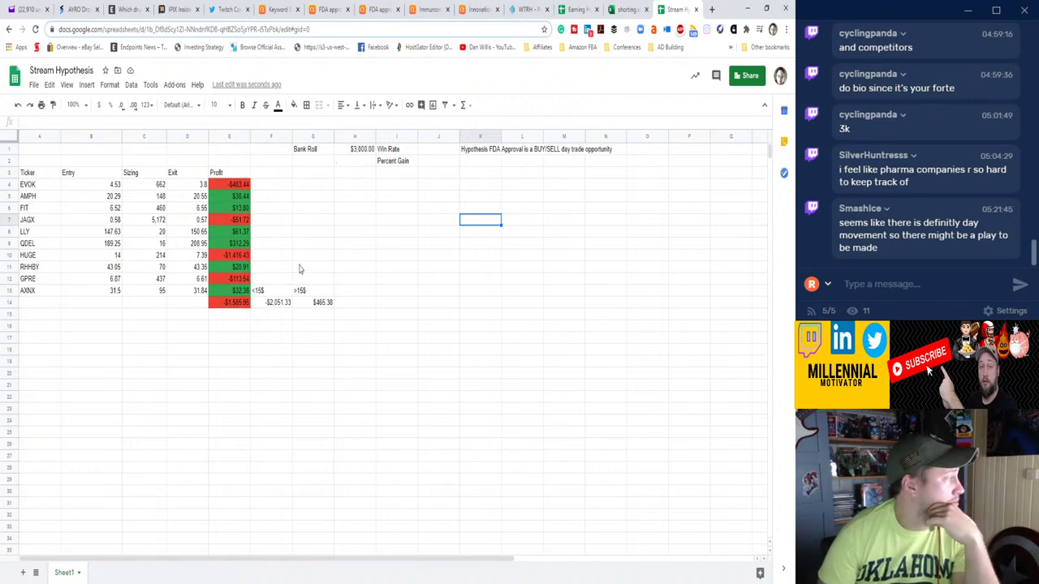
Enter a formula in F15 that reverses the sign of the <15$ total in F14.
{"action": "left_click", "coordinate": [269, 294]}
{"action": "left_click", "coordinate": [271, 304]}
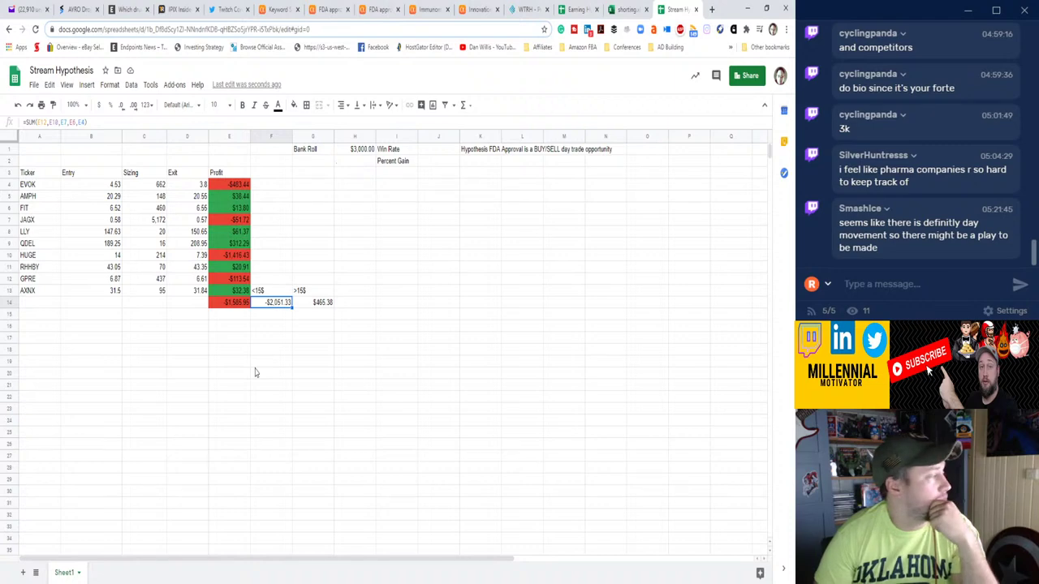
{"action": "left_click", "coordinate": [266, 319]}
{"action": "type", "text": "="}
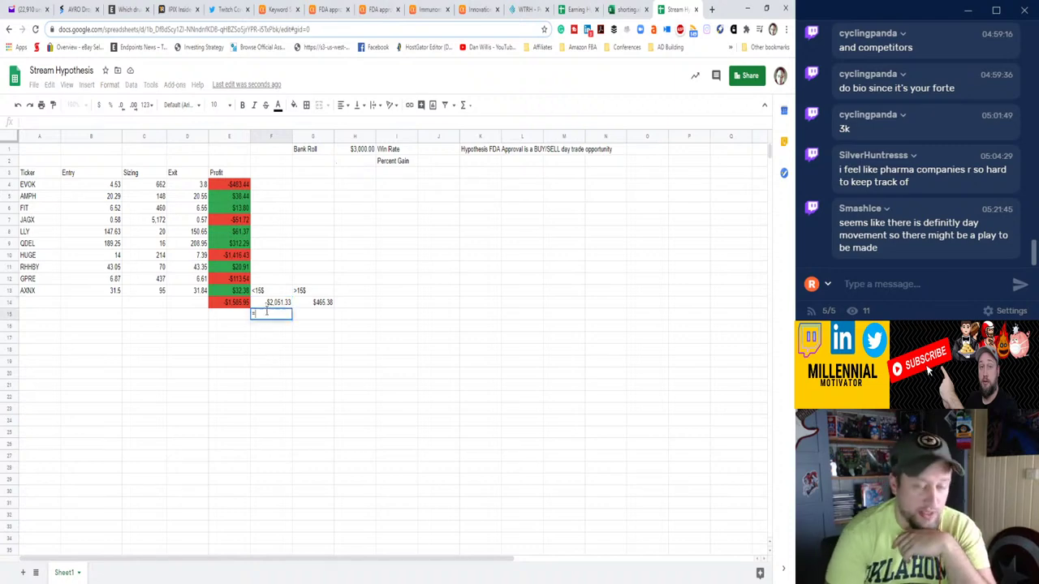
{"action": "left_click", "coordinate": [267, 302]}
{"action": "type", "text": "+"}
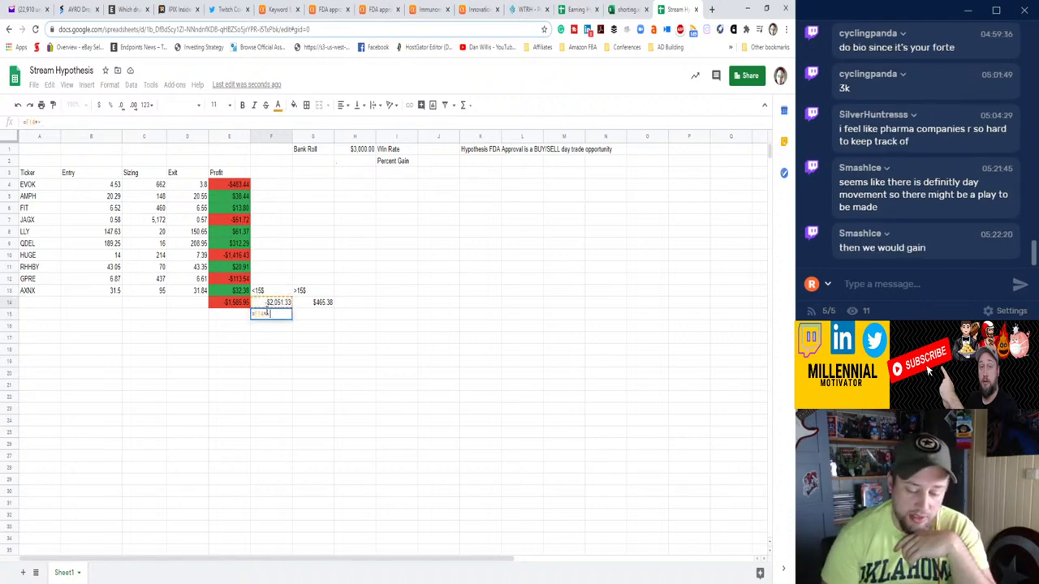
{"action": "key", "text": "Return"}
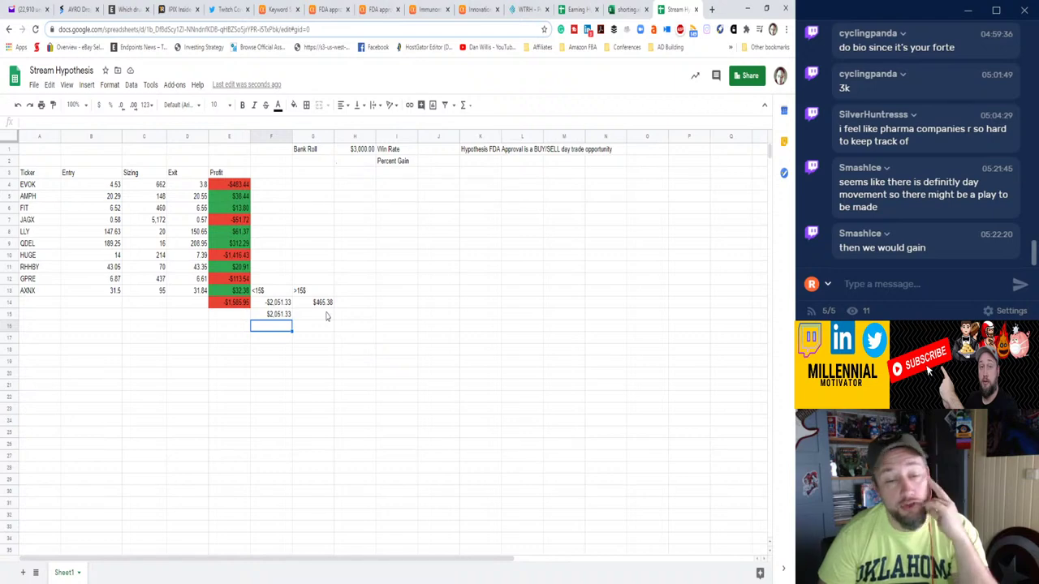
Enter the Percent Gain formula =(F15+G14)/H1 in J2, dividing the combined totals by the bank roll.
{"action": "left_click", "coordinate": [365, 151]}
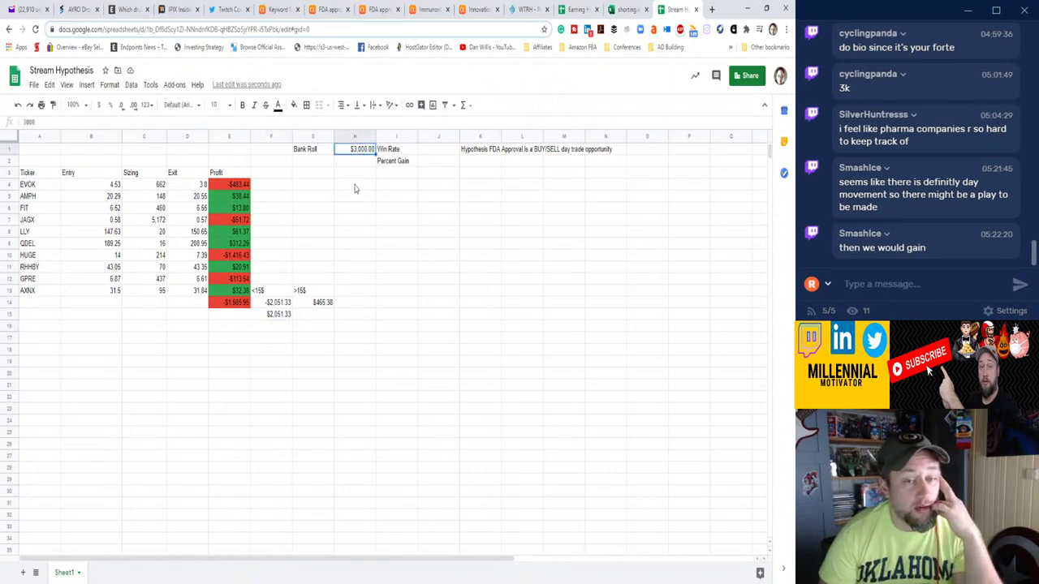
{"action": "left_click", "coordinate": [287, 315]}
{"action": "left_click", "coordinate": [317, 302]}
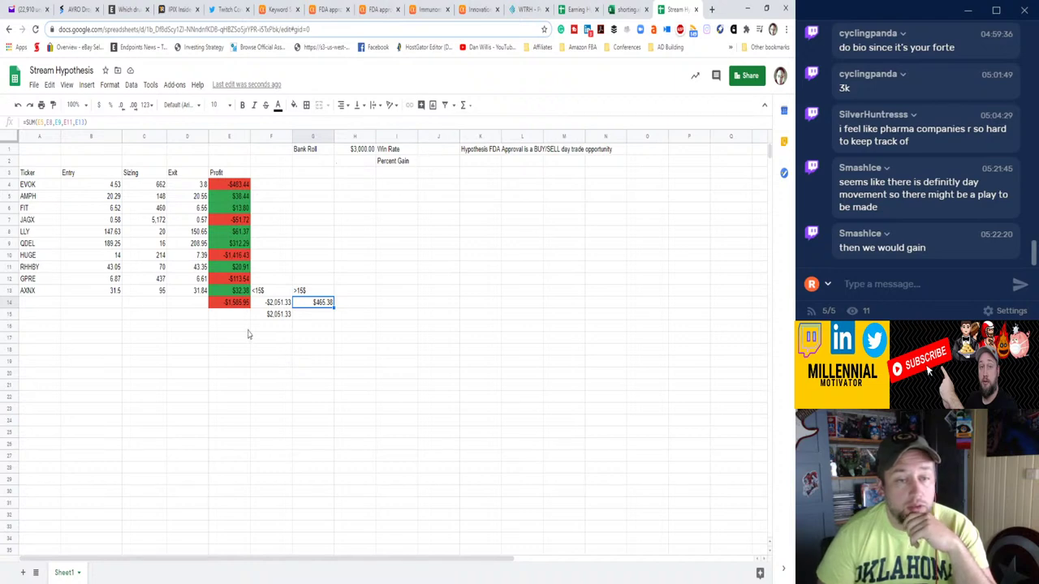
{"action": "left_click", "coordinate": [427, 161]}
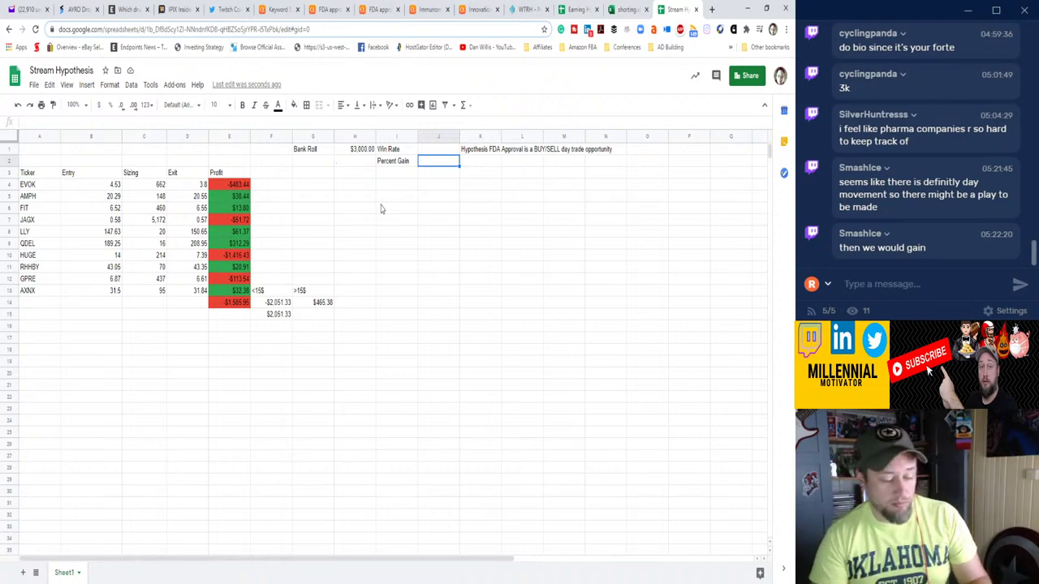
{"action": "type", "text": "="}
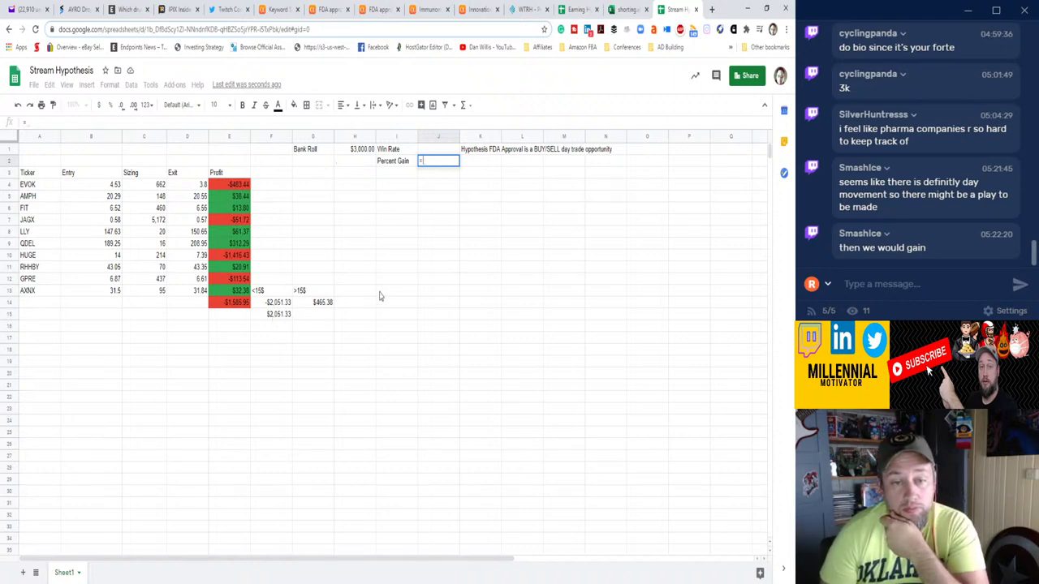
{"action": "type", "text": "("}
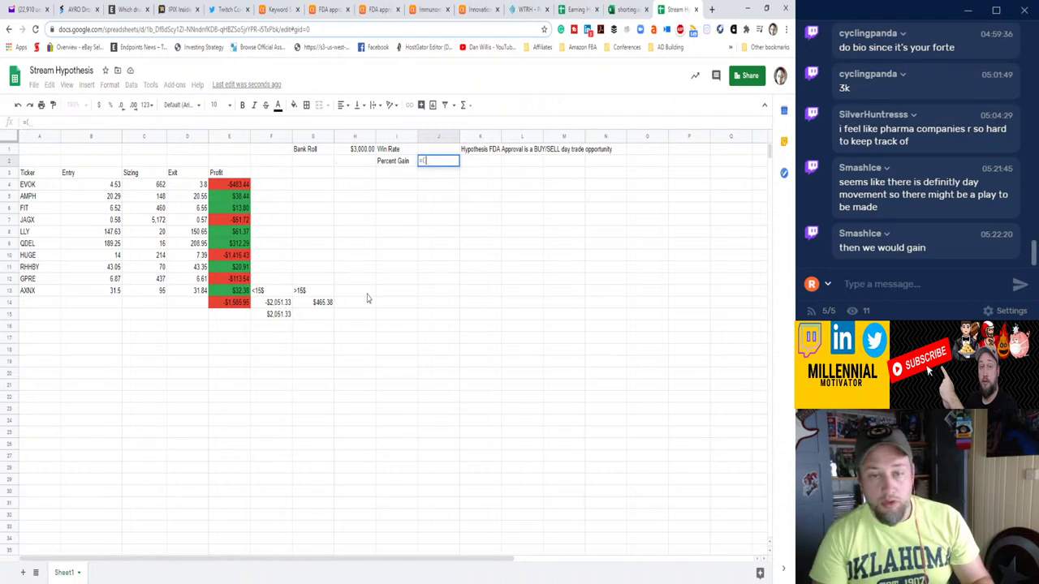
{"action": "left_click", "coordinate": [272, 314]}
{"action": "type", "text": "+"}
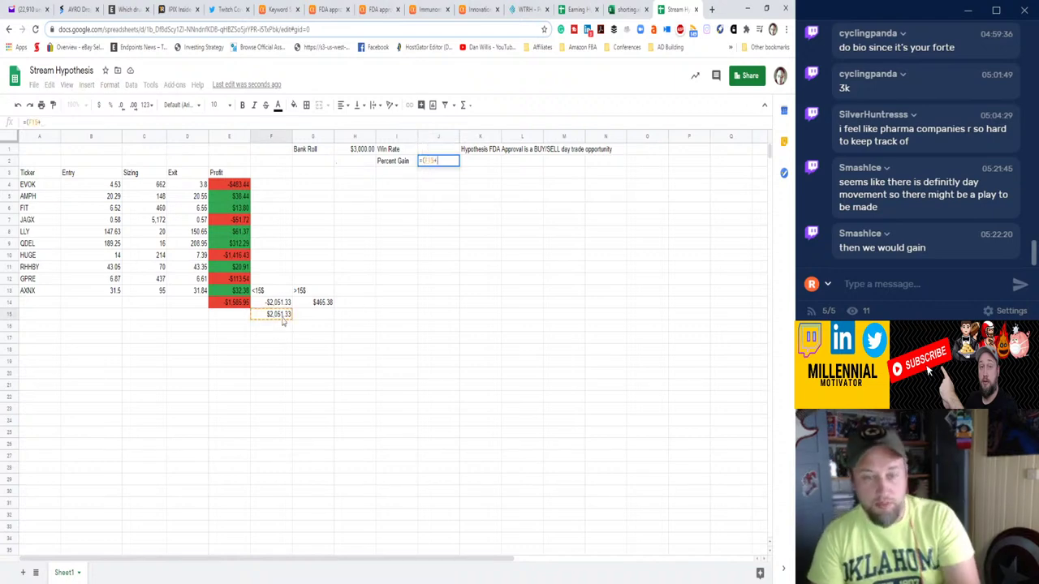
{"action": "left_click", "coordinate": [312, 304]}
{"action": "type", "text": "+"}
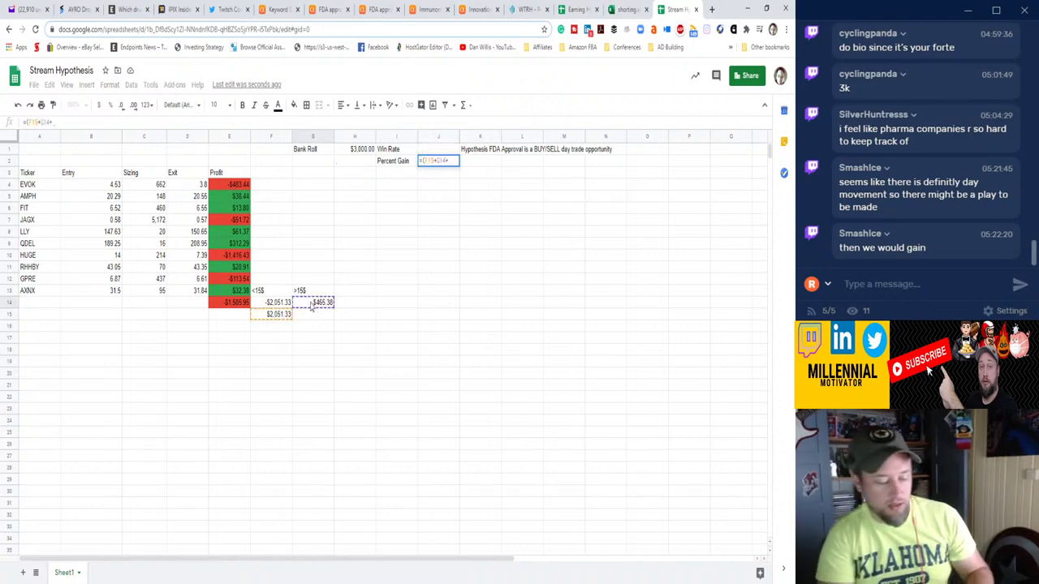
{"action": "key", "text": "BackSpace"}
{"action": "type", "text": ")"}
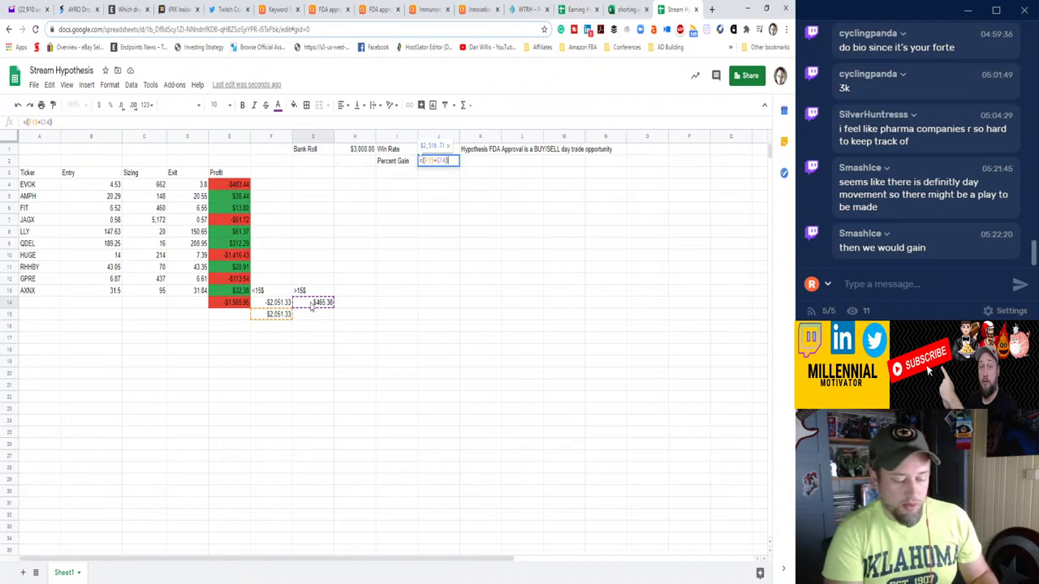
{"action": "type", "text": "/"}
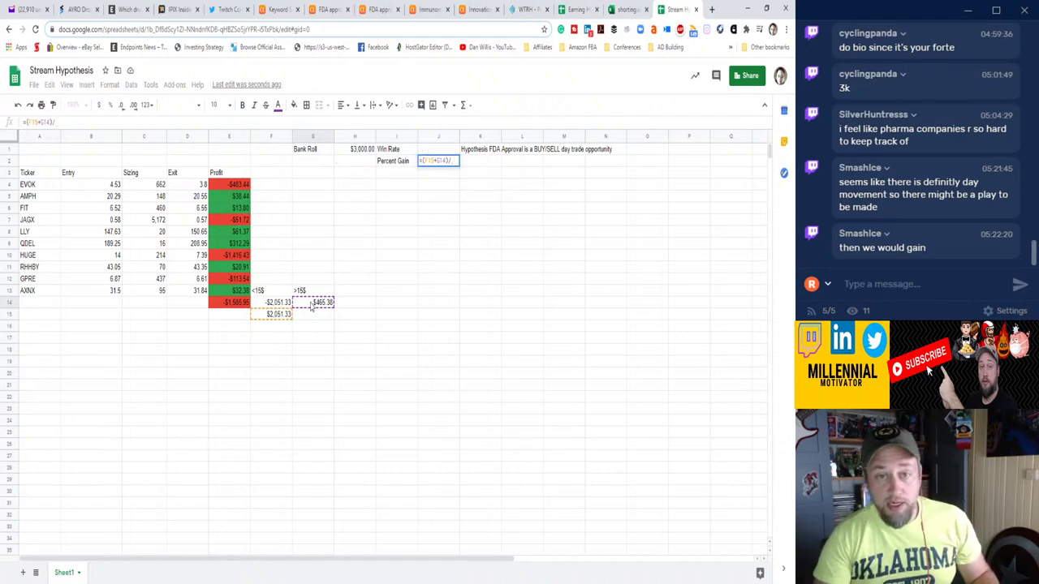
{"action": "left_click", "coordinate": [358, 151]}
{"action": "key", "text": "Return"}
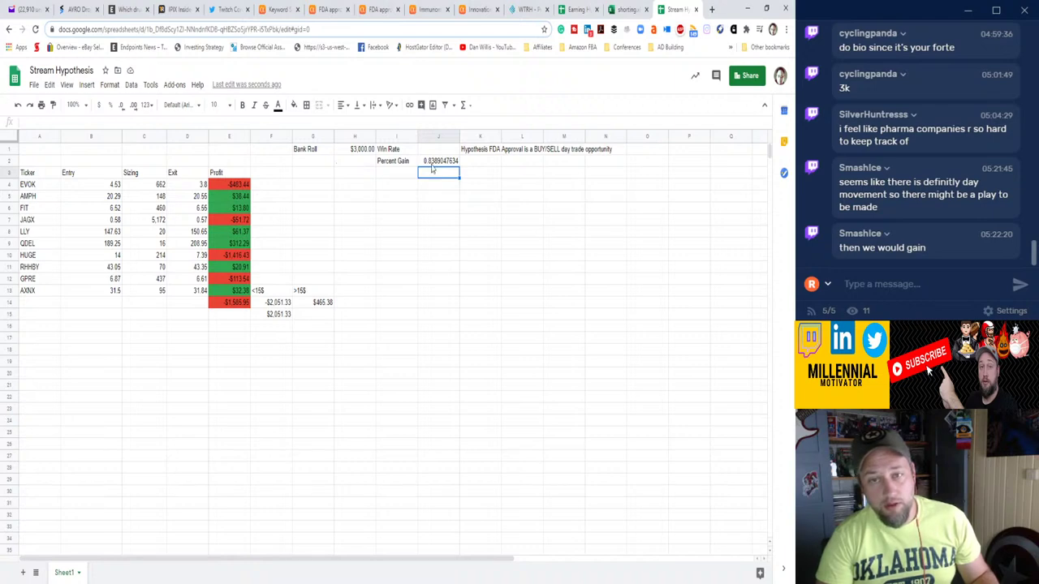
Invert the Percent Gain formula in J2 to =H1/(F15+G14), dividing the bank roll by the combined totals.
{"action": "left_click", "coordinate": [433, 166]}
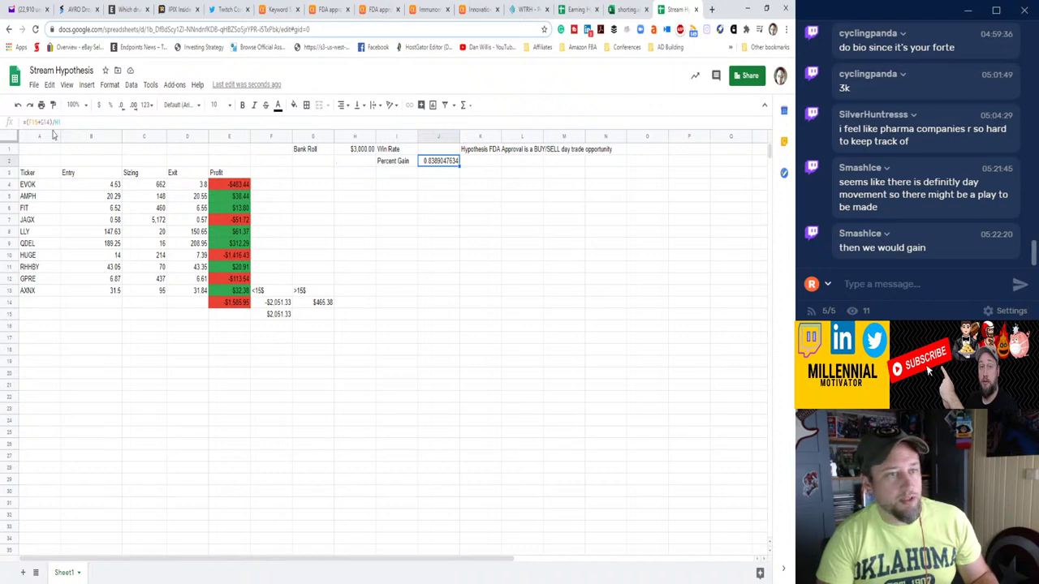
{"action": "left_click_drag", "start_coordinate": [54, 122], "coordinate": [65, 122]}
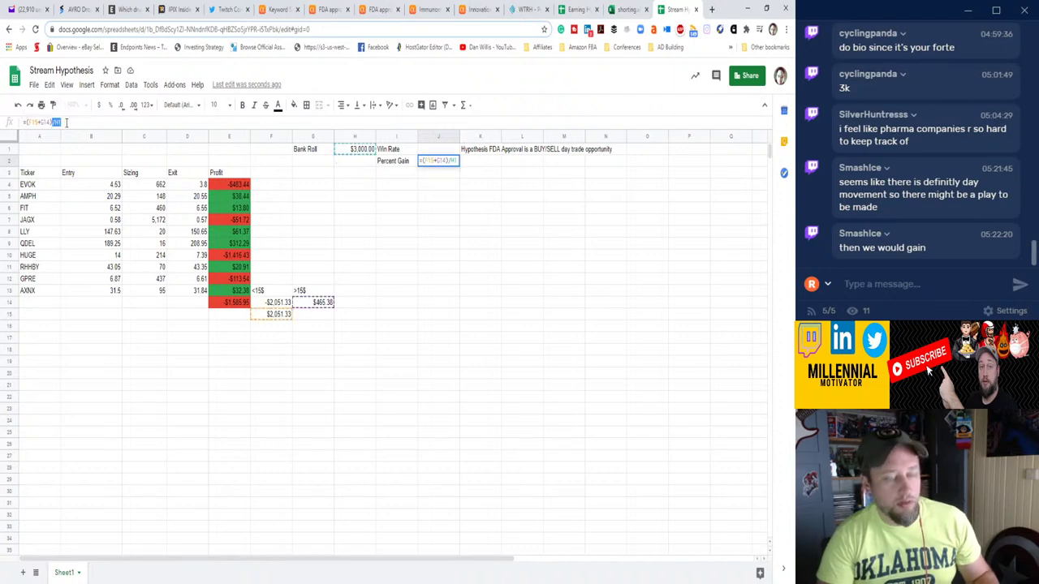
{"action": "key", "text": "BackSpace"}
{"action": "key", "text": "BackSpace"}
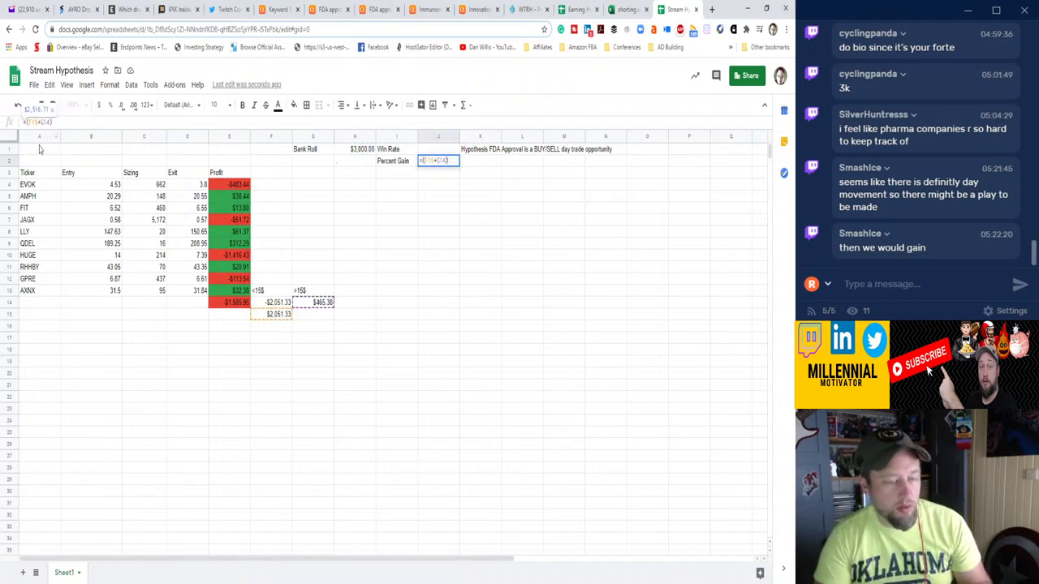
{"action": "left_click", "coordinate": [339, 152]}
{"action": "type", "text": "/"}
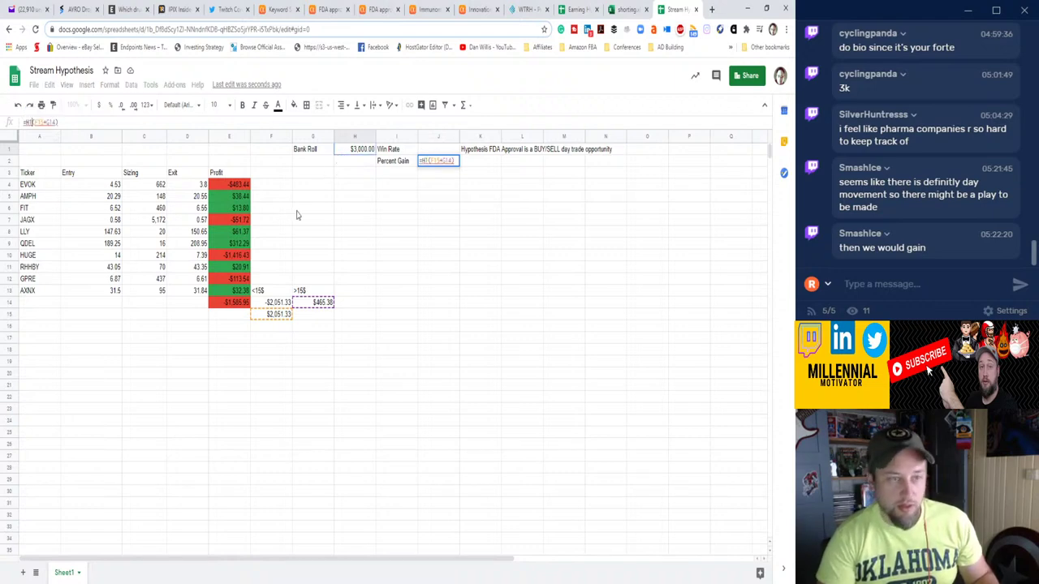
{"action": "key", "text": "Return"}
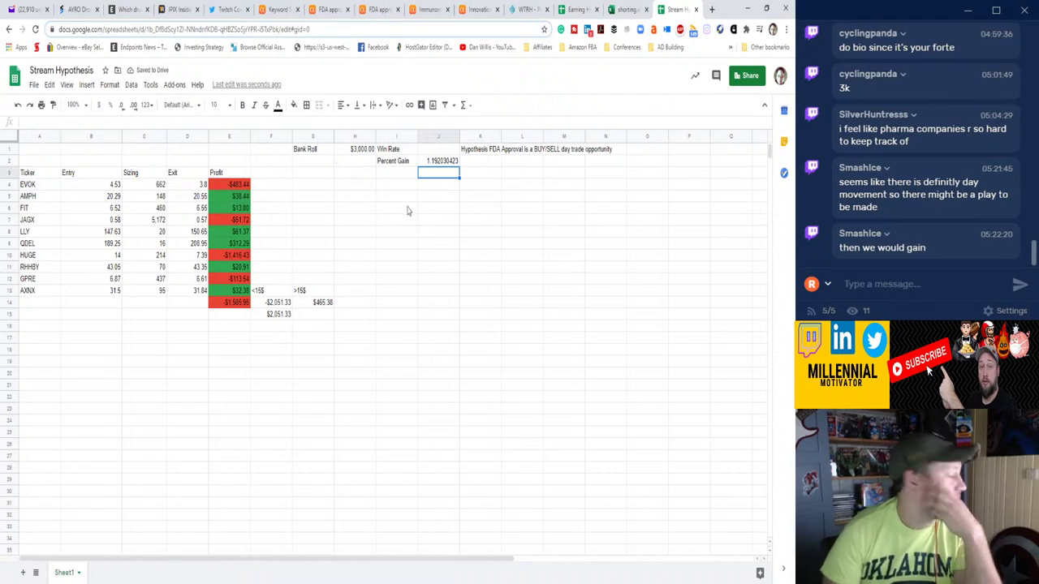
Extend the Percent Gain formula in J2 to =(H1/(F15+G14))-1.
{"action": "left_click", "coordinate": [432, 164]}
{"action": "left_click", "coordinate": [82, 123]}
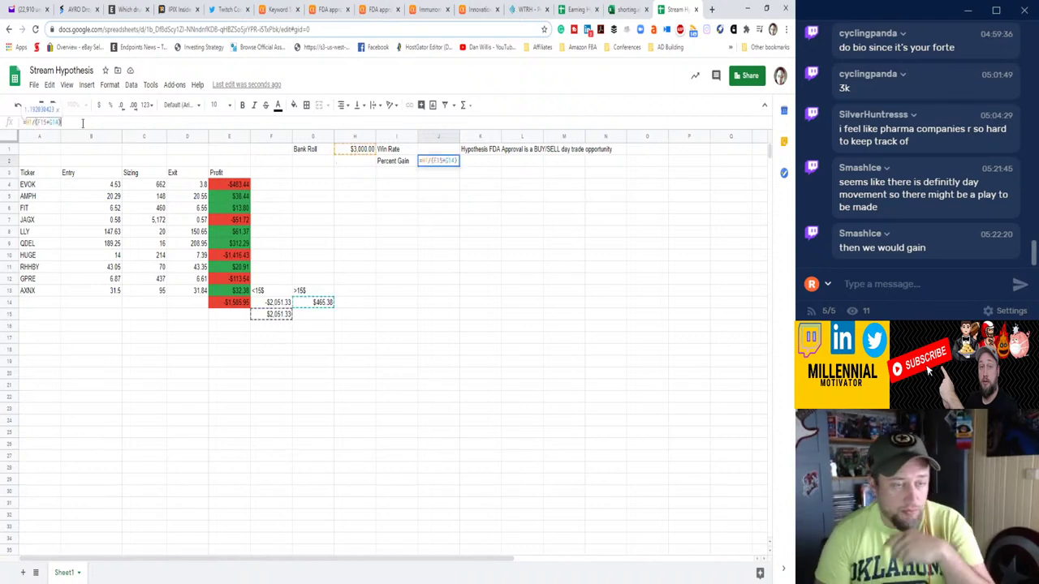
{"action": "type", "text": ")/"}
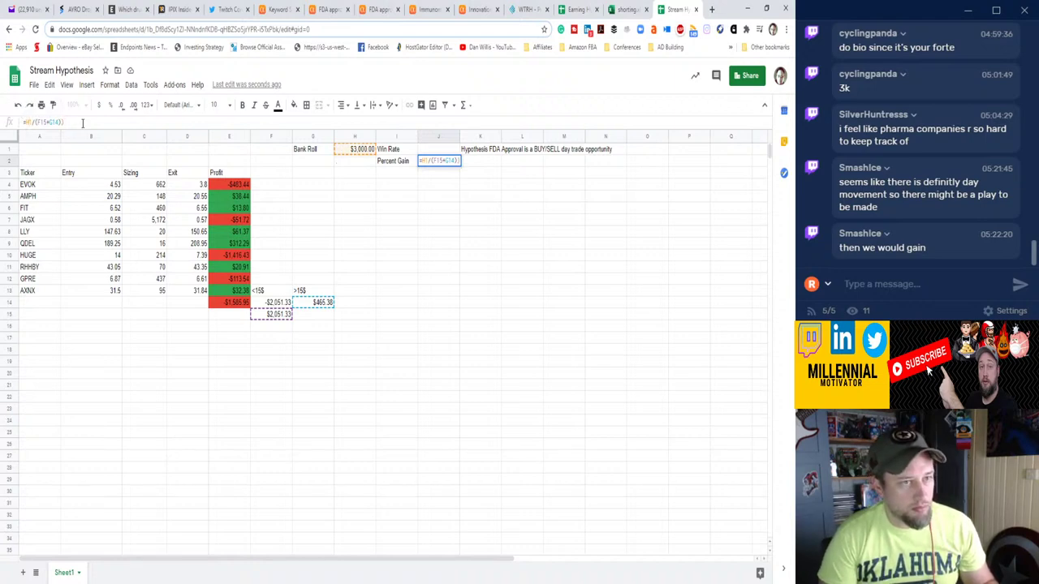
{"action": "type", "text": "("}
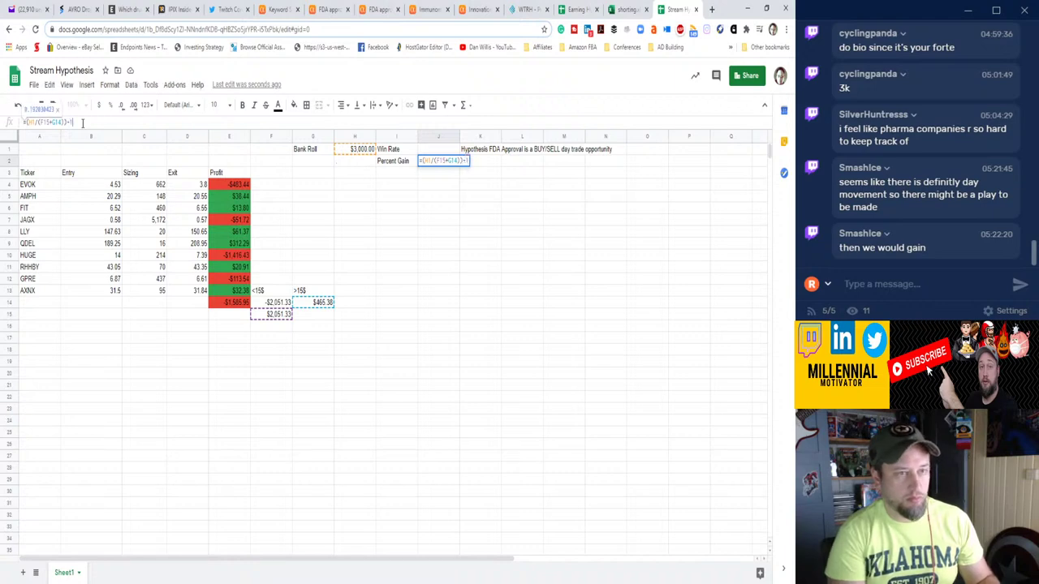
{"action": "key", "text": "Return"}
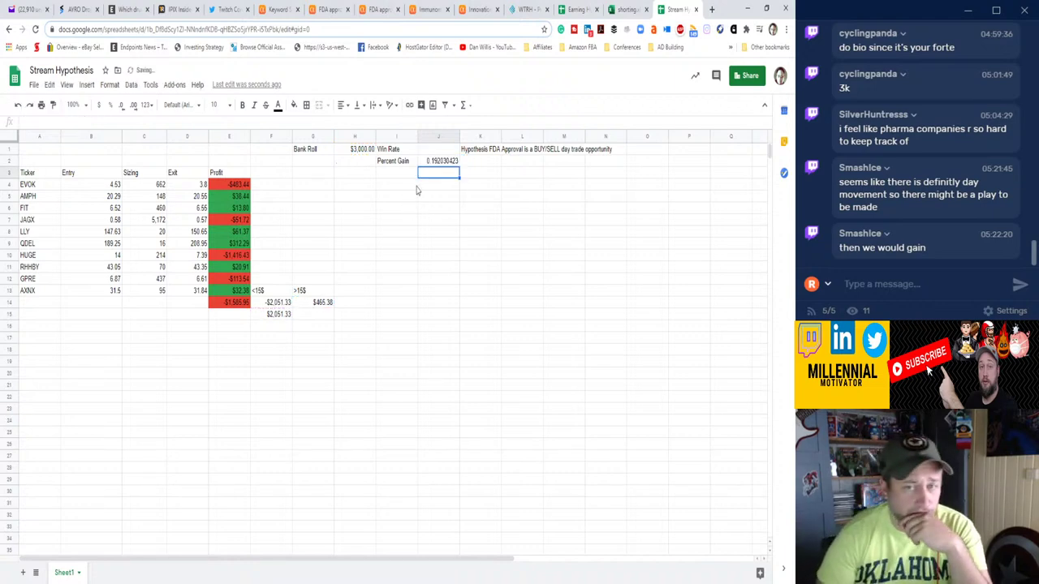
Format column J, which holds the Percent Gain value, as a percentage.
{"action": "left_click", "coordinate": [429, 164]}
{"action": "left_click", "coordinate": [436, 136]}
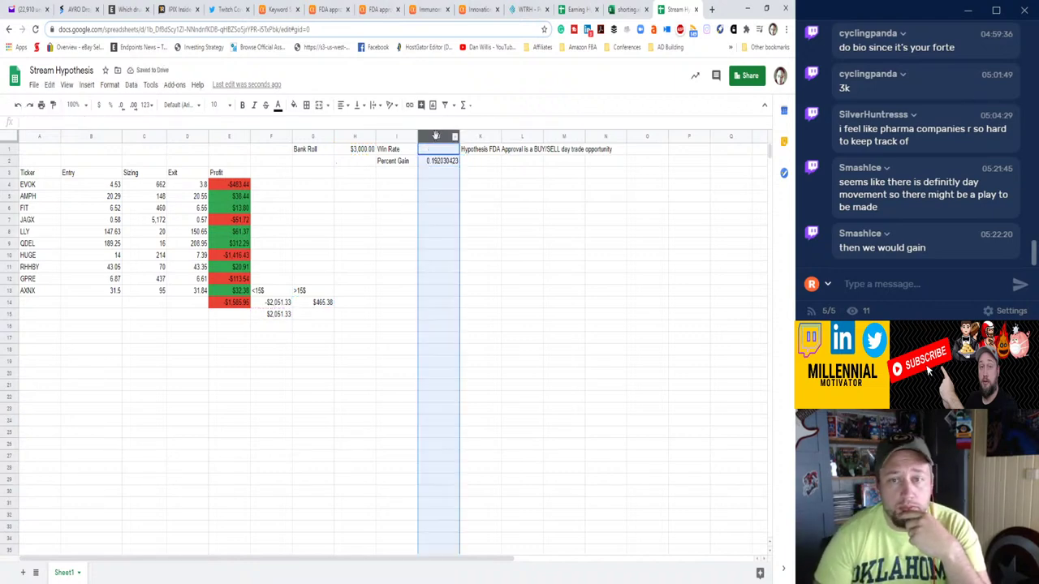
{"action": "left_click", "coordinate": [111, 105]}
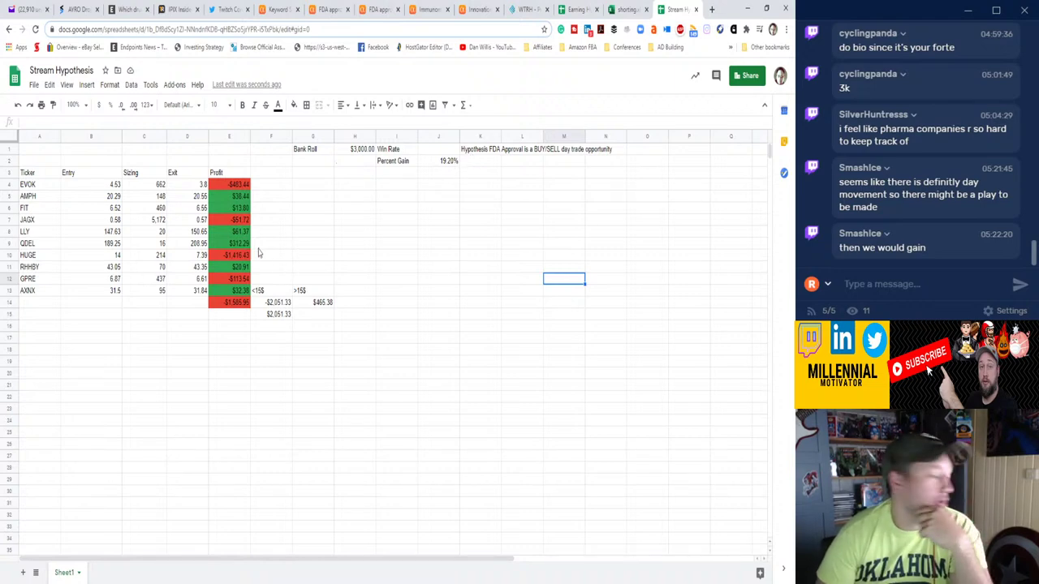
{"action": "left_click", "coordinate": [341, 151]}
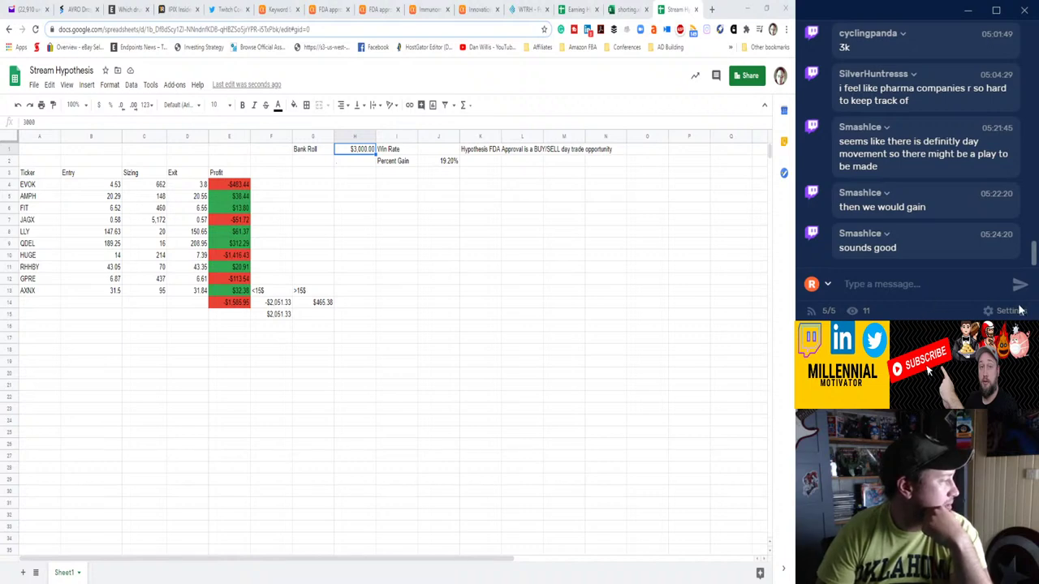
Switch to the TD trading platform, chart SPY over a 1 Year period, and move the price data box clear of the early candles.
{"action": "key", "text": "alt+Tab"}
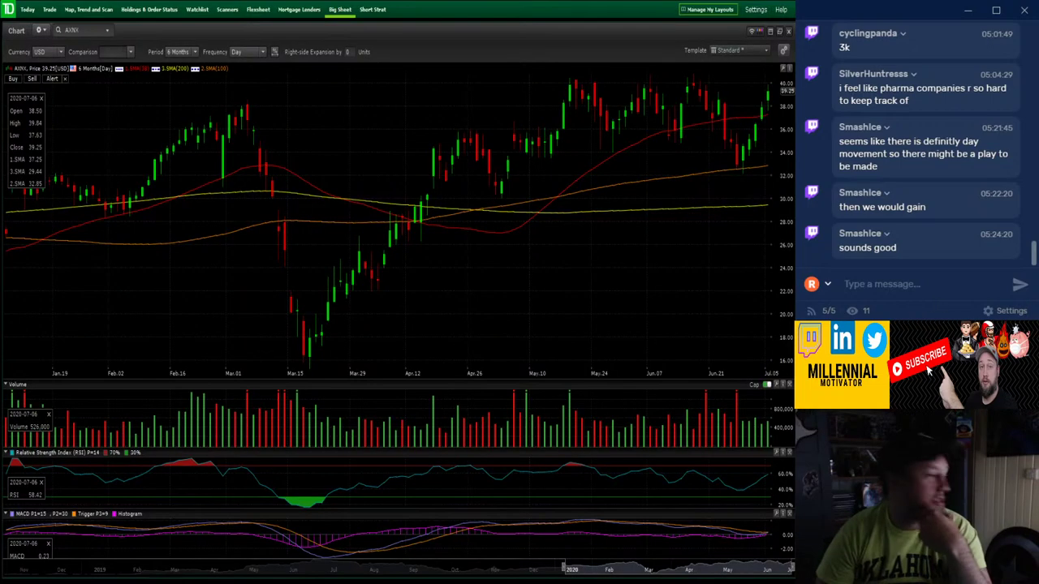
{"action": "left_click", "coordinate": [60, 33]}
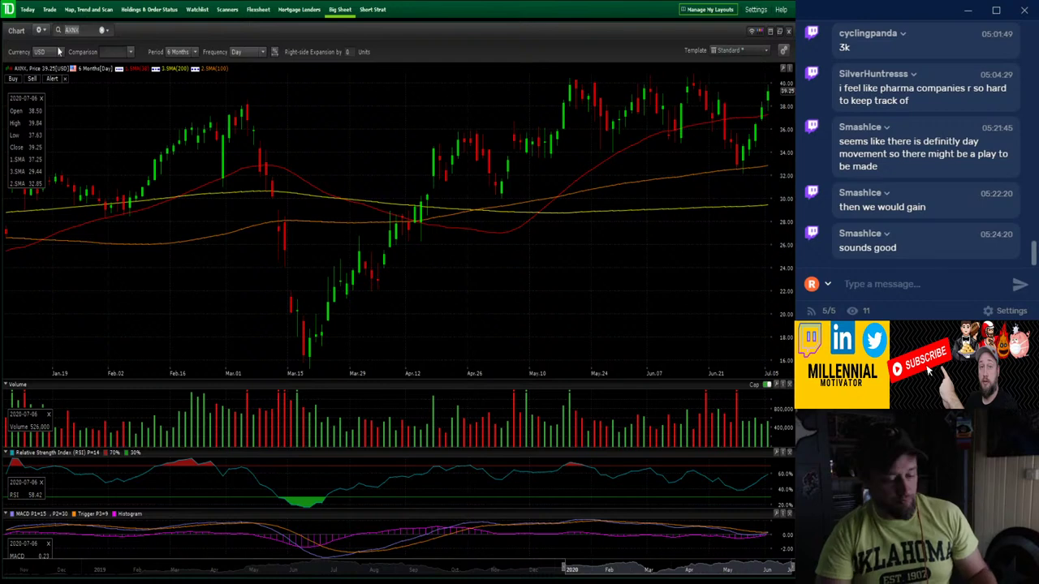
{"action": "type", "text": "SPY"}
{"action": "key", "text": "Return"}
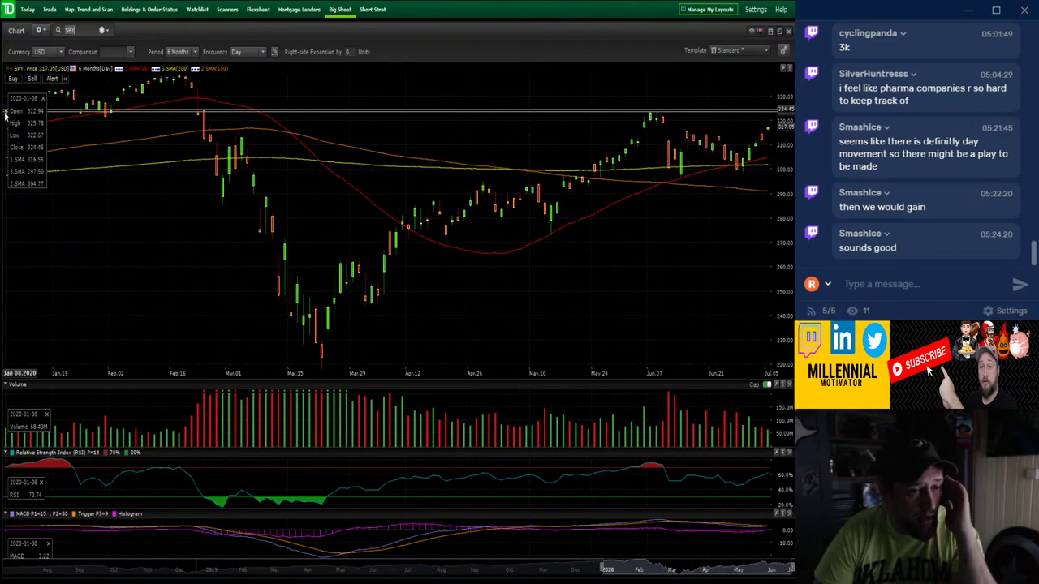
{"action": "left_click", "coordinate": [172, 53]}
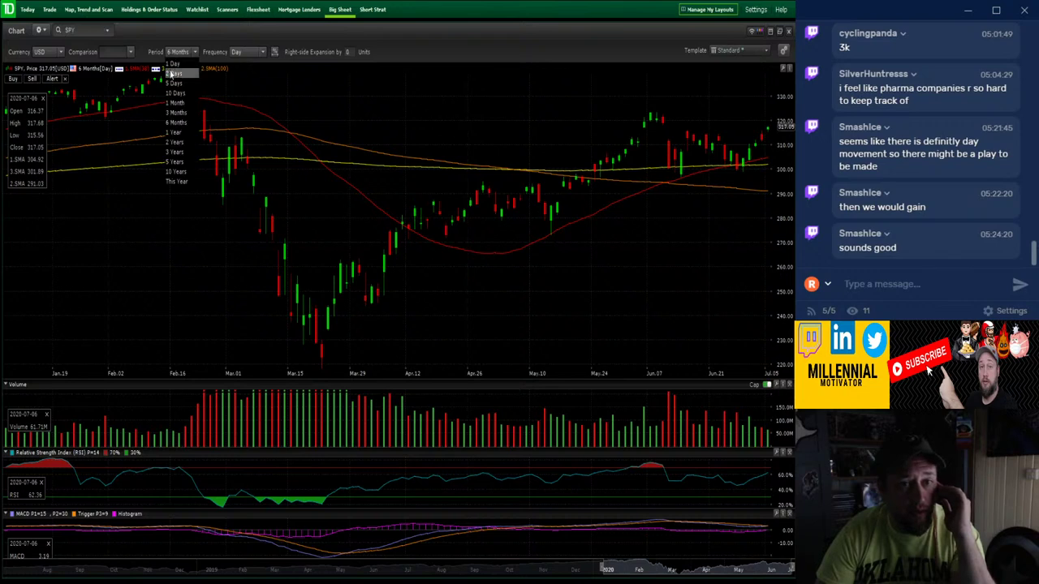
{"action": "left_click", "coordinate": [175, 132]}
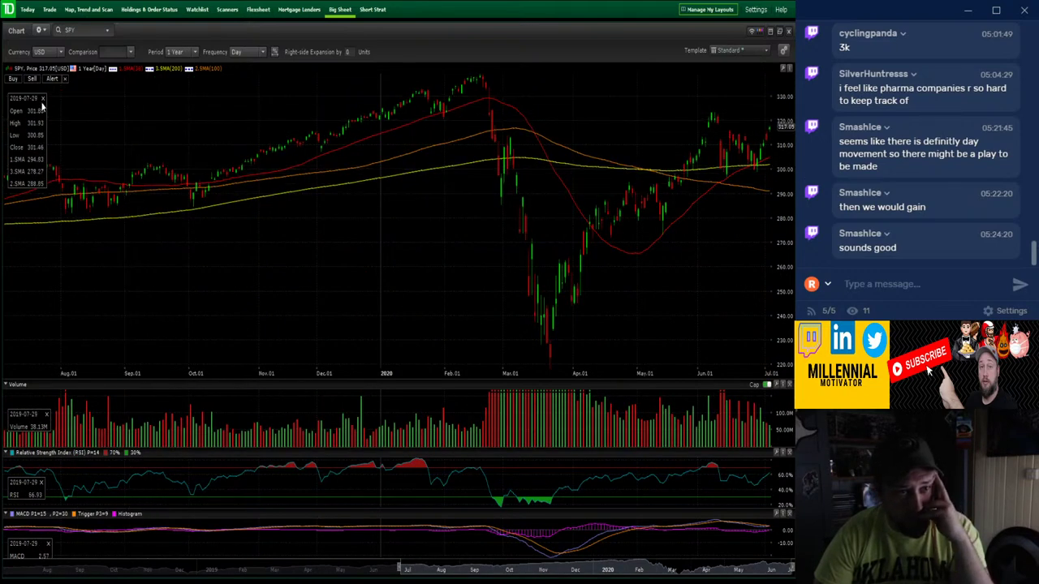
{"action": "left_click_drag", "start_coordinate": [33, 104], "coordinate": [320, 236]}
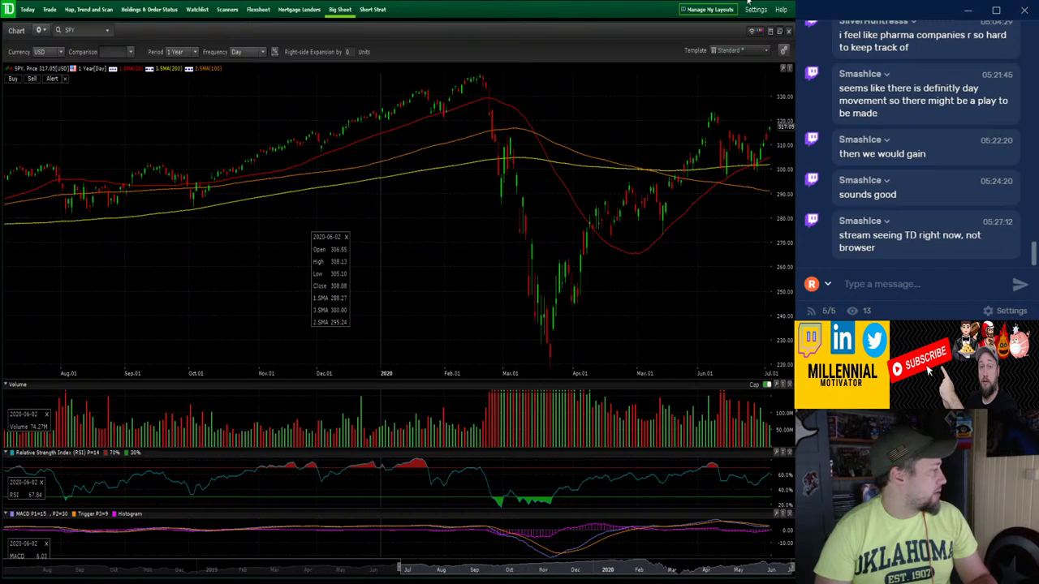
Return to the Stream Hypothesis spreadsheet in the browser and clear the leftover totals in F9:G10 of the Short <15$ sheet.
{"action": "key", "text": "alt+Tab"}
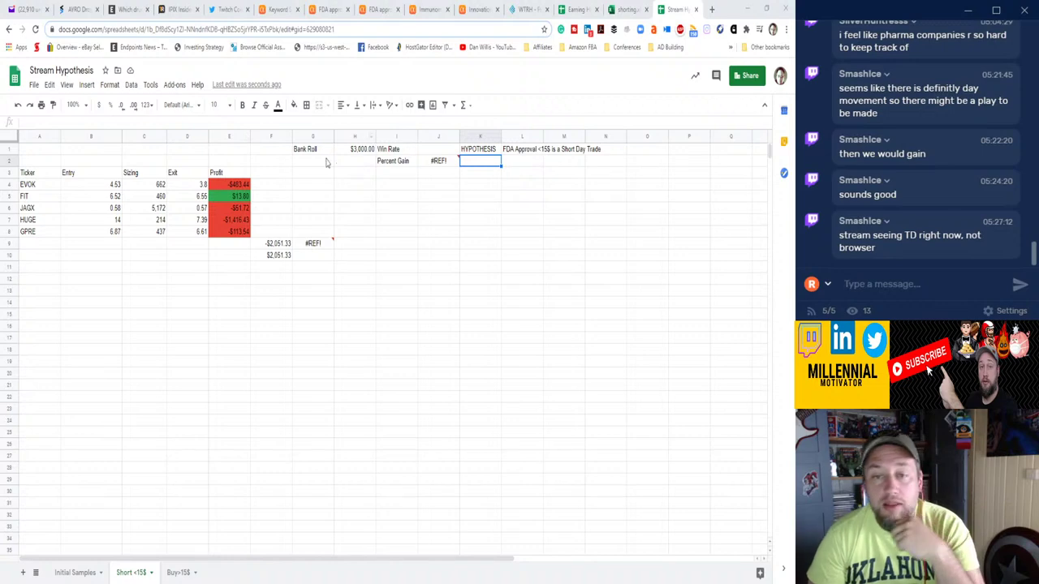
{"action": "left_click", "coordinate": [519, 166]}
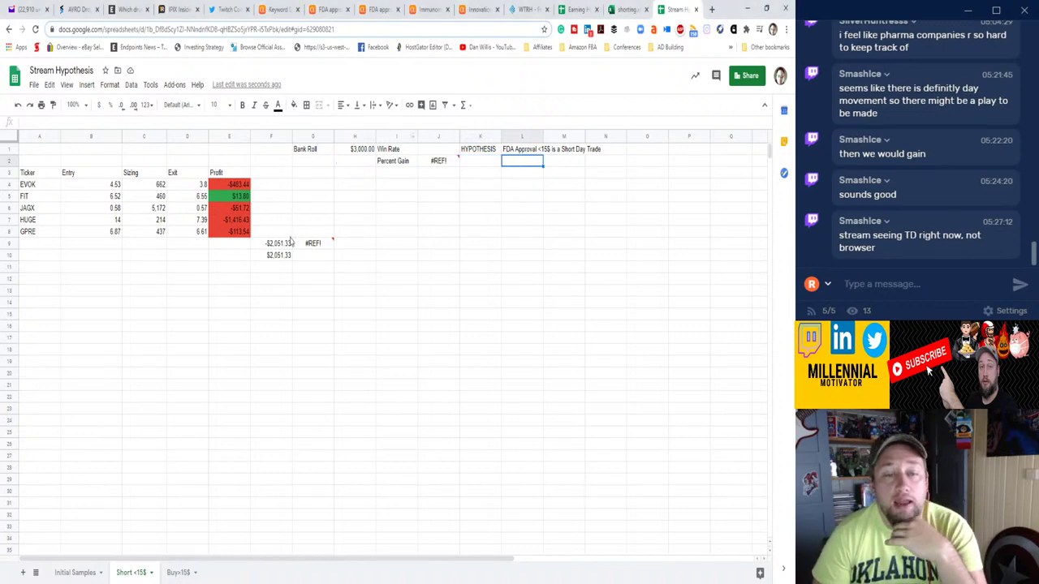
{"action": "left_click_drag", "start_coordinate": [290, 242], "coordinate": [312, 258]}
{"action": "key", "text": "Delete"}
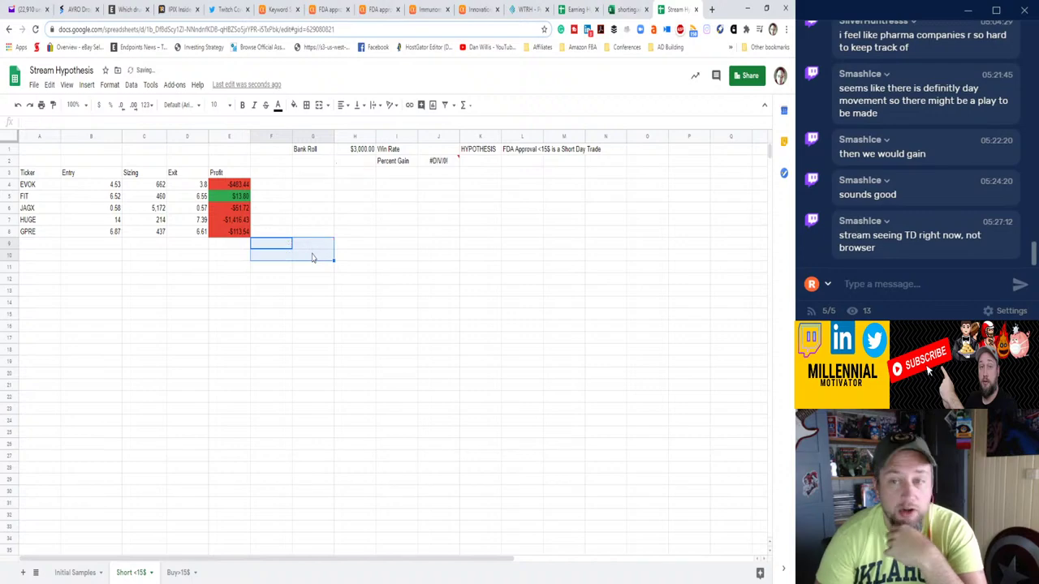
Close the four Seeking Alpha article pages left open from the previous research, starting with the Axonics neurostimulator article.
{"action": "left_click", "coordinate": [329, 9]}
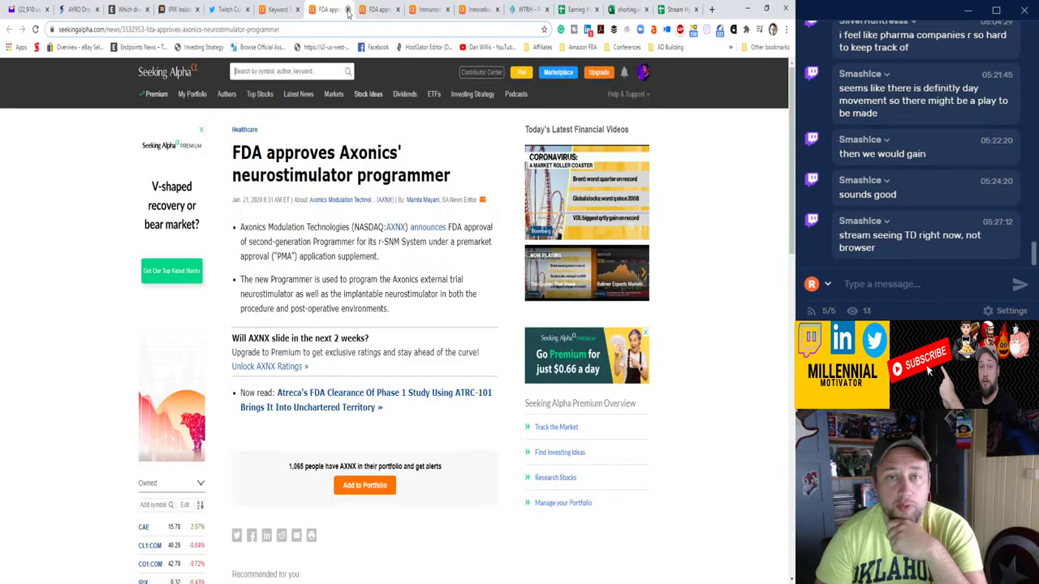
{"action": "left_click", "coordinate": [348, 9]}
{"action": "left_click", "coordinate": [348, 9]}
{"action": "left_click", "coordinate": [348, 8]}
{"action": "left_click", "coordinate": [348, 9]}
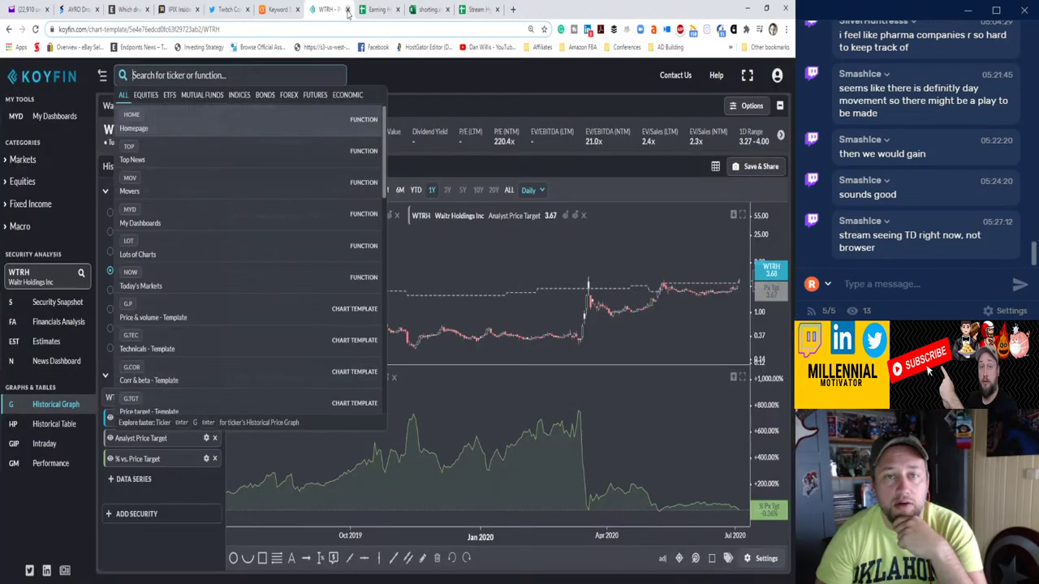
Search Seeking Alpha for fda from the open keyword search page.
{"action": "left_click", "coordinate": [276, 9]}
{"action": "left_click", "coordinate": [284, 71]}
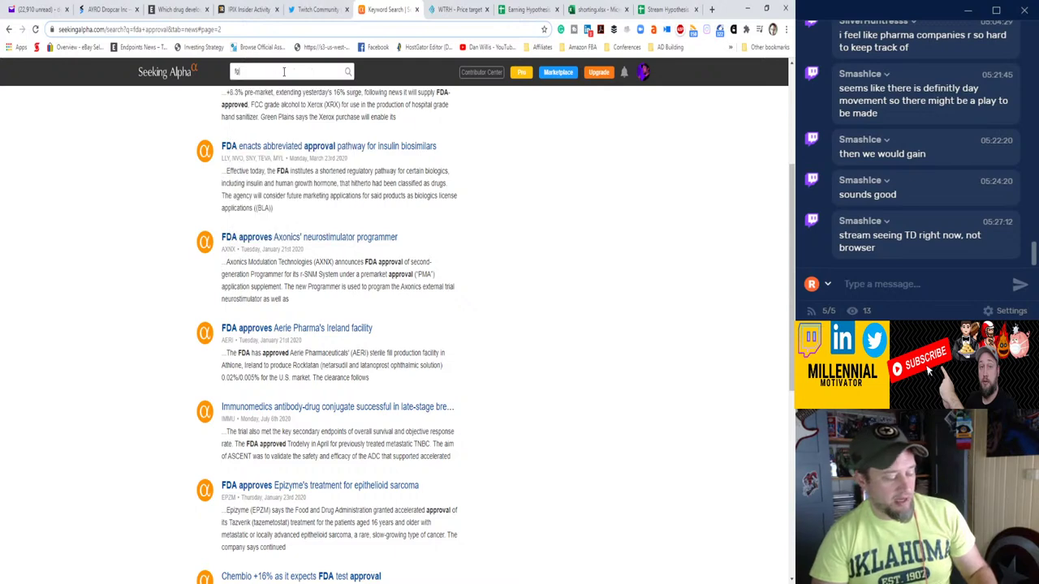
{"action": "type", "text": "fda"}
{"action": "key", "text": "Return"}
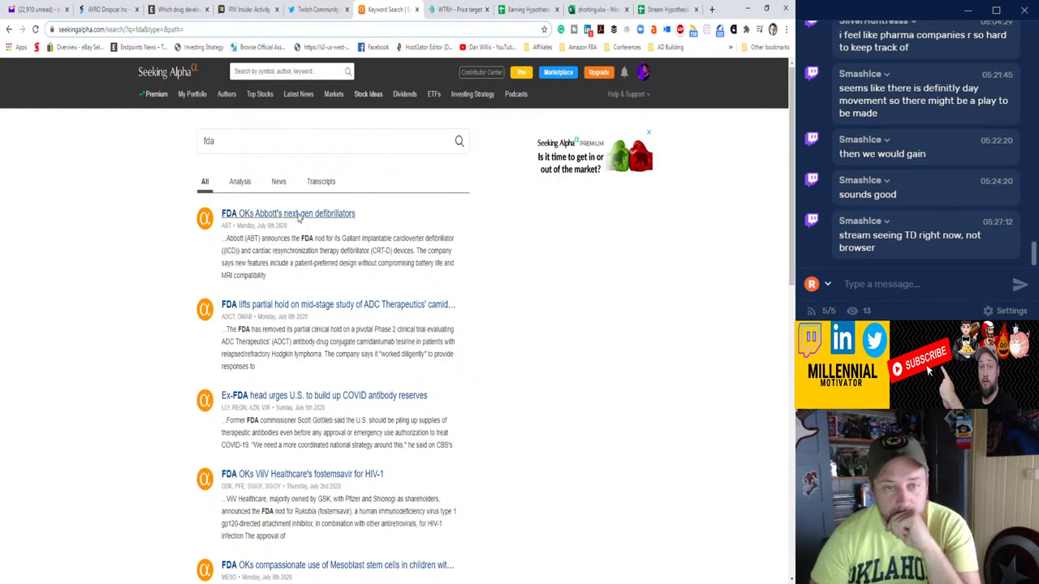
Open the Abbott, ADC Therapeutics, ViiV Healthcare, Mesoblast and Venus Concept FDA articles in separate new tabs.
{"action": "middle_click", "coordinate": [302, 216]}
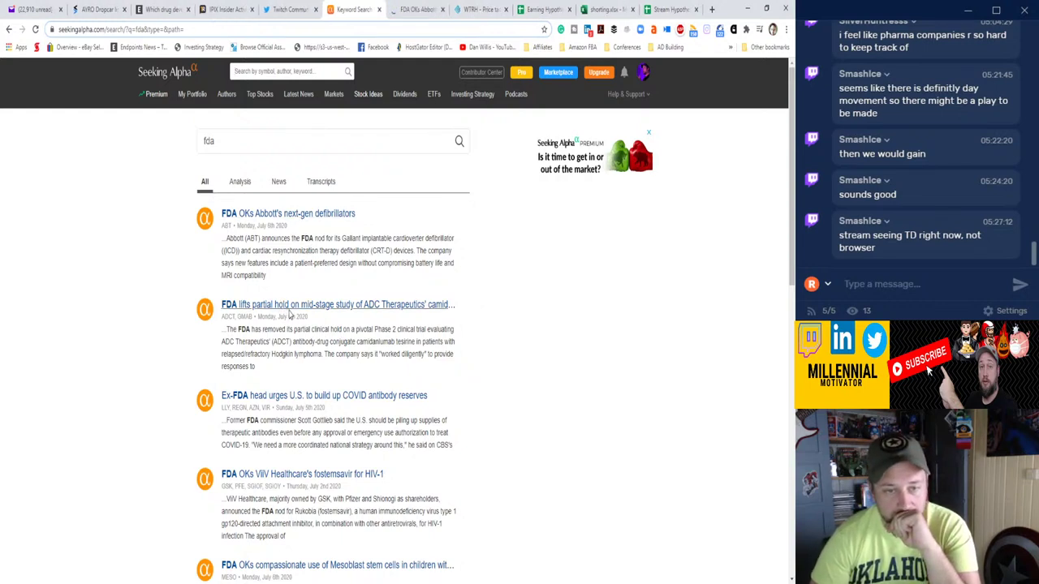
{"action": "middle_click", "coordinate": [285, 307]}
{"action": "scroll", "coordinate": [267, 404], "scroll_direction": "down", "scroll_amount": 2}
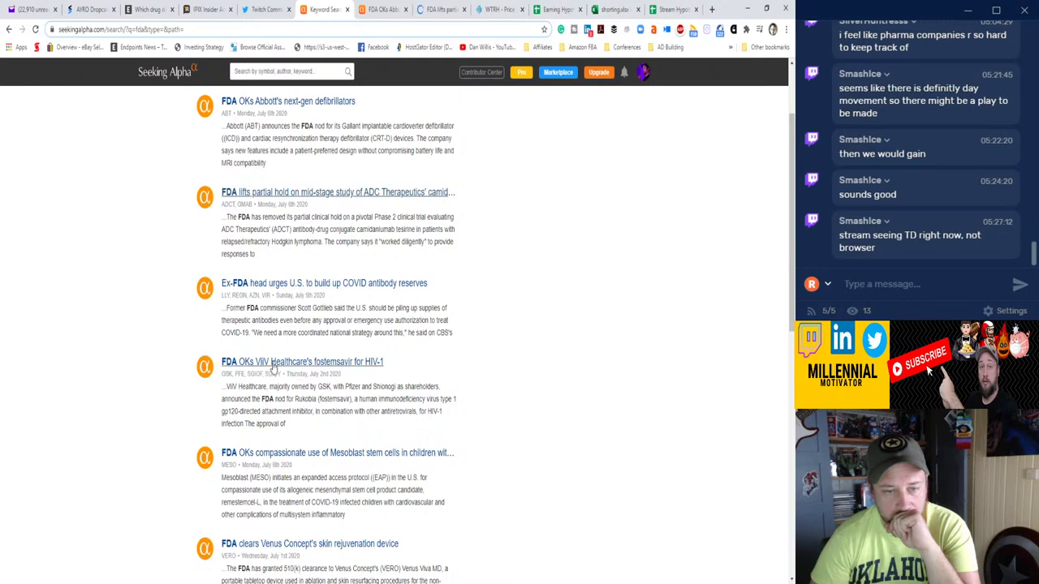
{"action": "middle_click", "coordinate": [280, 364]}
{"action": "scroll", "coordinate": [270, 398], "scroll_direction": "down", "scroll_amount": 2}
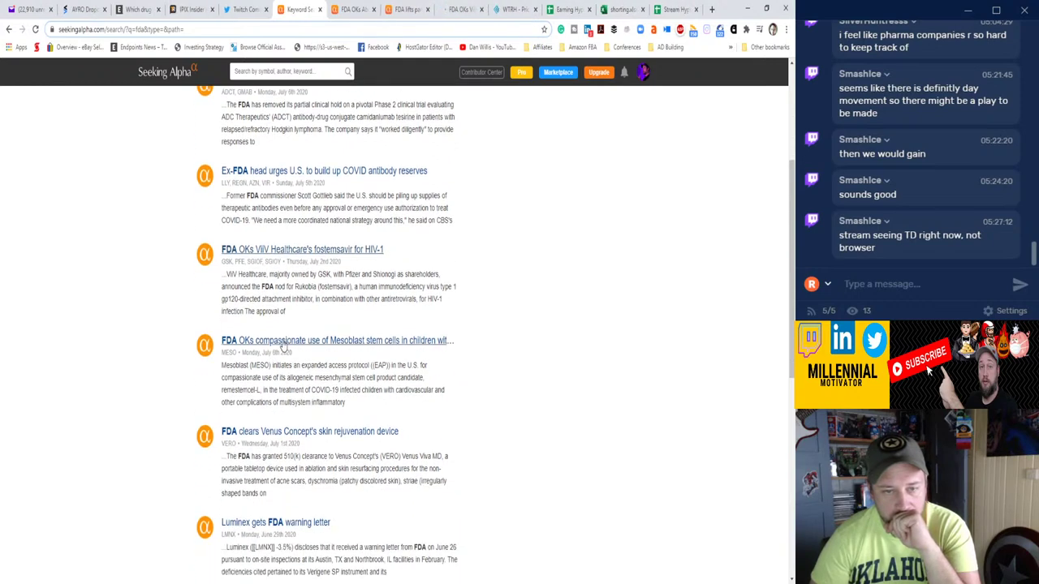
{"action": "middle_click", "coordinate": [285, 344]}
{"action": "scroll", "coordinate": [289, 349], "scroll_direction": "down", "scroll_amount": 3}
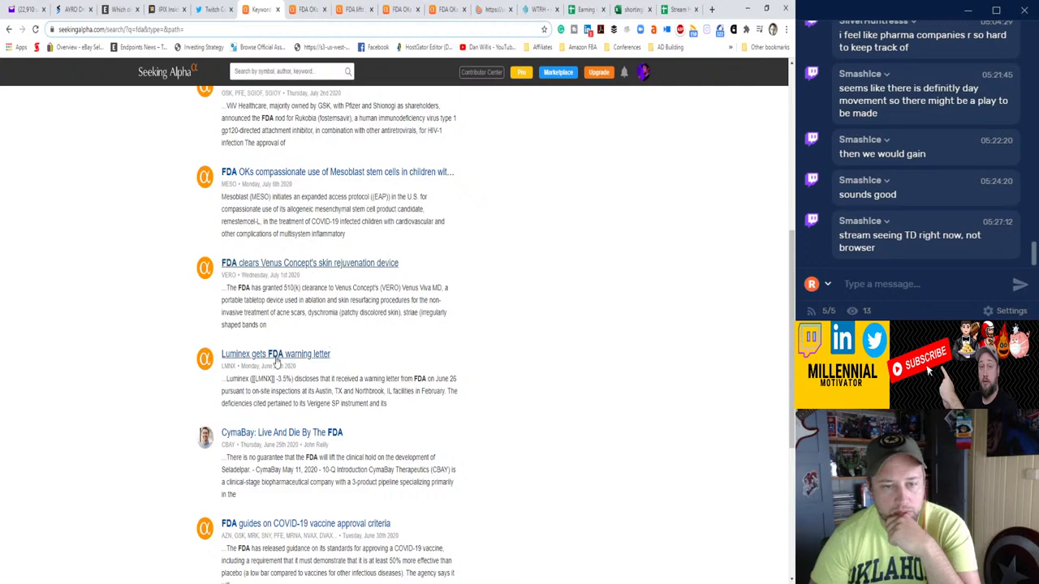
Open the Luminex FDA warning letter and Ultragenyx Dojolvi articles in new tabs.
{"action": "left_click", "coordinate": [276, 356], "text": "ctrl"}
{"action": "scroll", "coordinate": [288, 396], "scroll_direction": "down", "scroll_amount": 1}
{"action": "scroll", "coordinate": [288, 396], "scroll_direction": "down", "scroll_amount": 1}
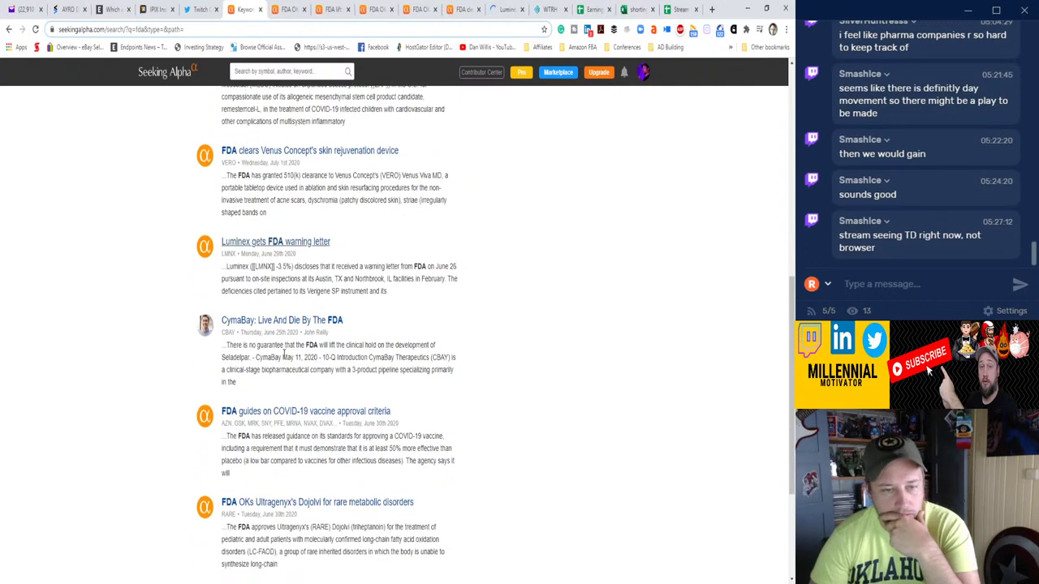
{"action": "scroll", "coordinate": [276, 416], "scroll_direction": "down", "scroll_amount": 1}
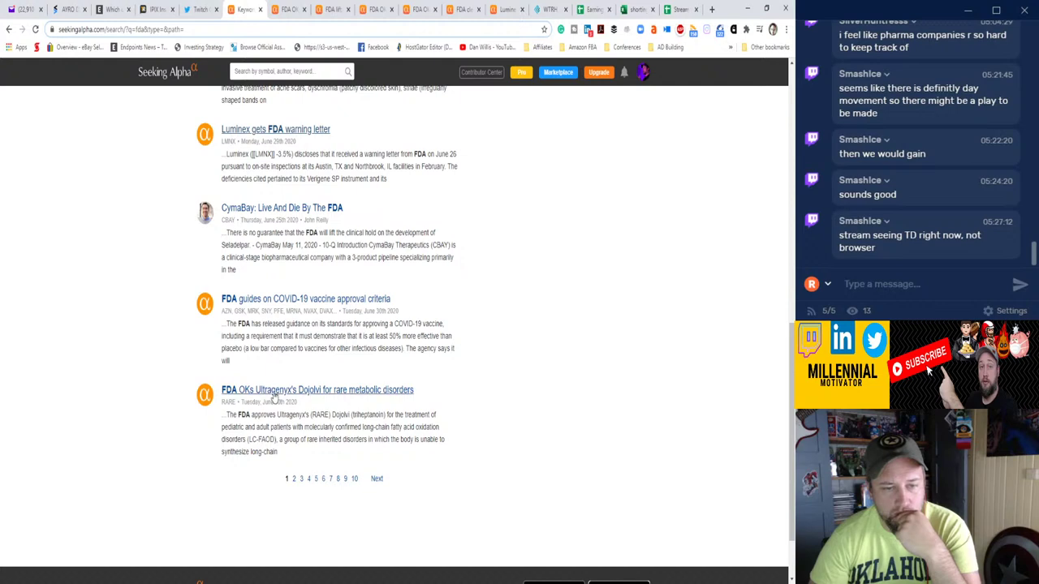
Go to page 2 of the fda results and open the Centogene, Pfizer, Kroger and Intercept articles in new tabs.
{"action": "left_click", "coordinate": [294, 479]}
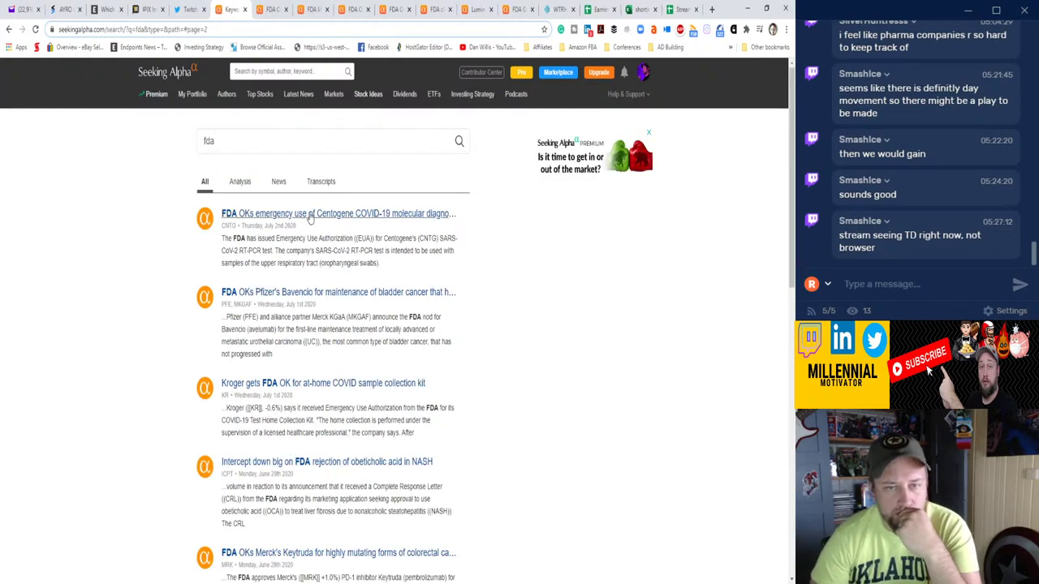
{"action": "left_click", "coordinate": [316, 224], "text": "ctrl"}
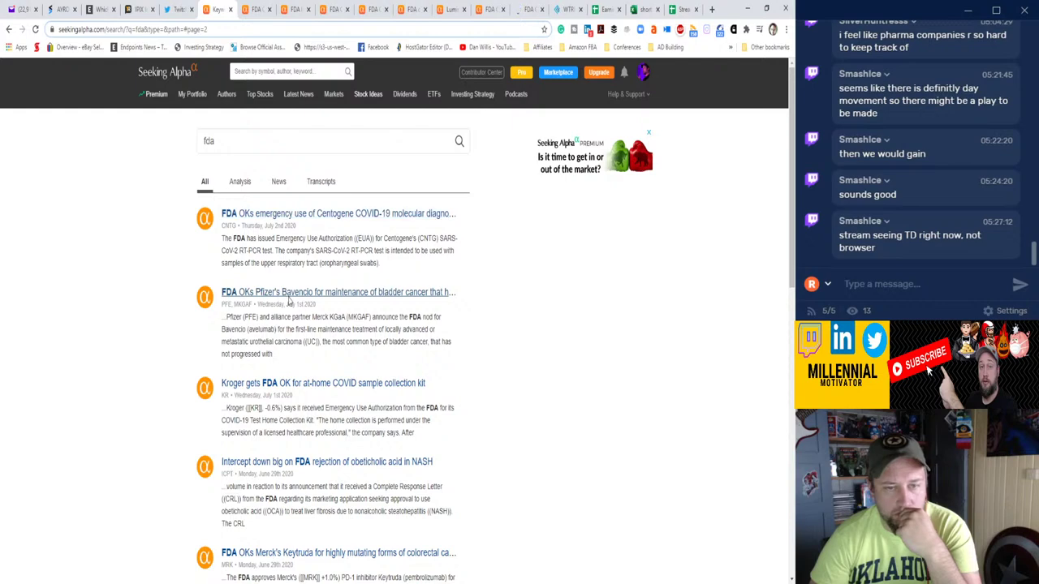
{"action": "left_click", "coordinate": [280, 297], "text": "ctrl"}
{"action": "scroll", "coordinate": [264, 409], "scroll_direction": "down", "scroll_amount": 2}
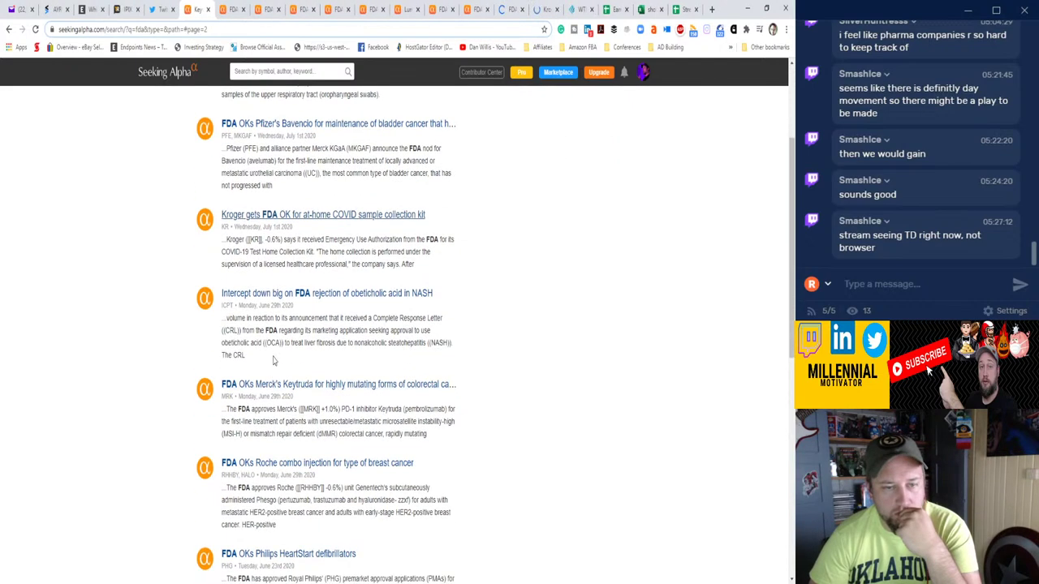
{"action": "left_click", "coordinate": [308, 295], "text": "ctrl"}
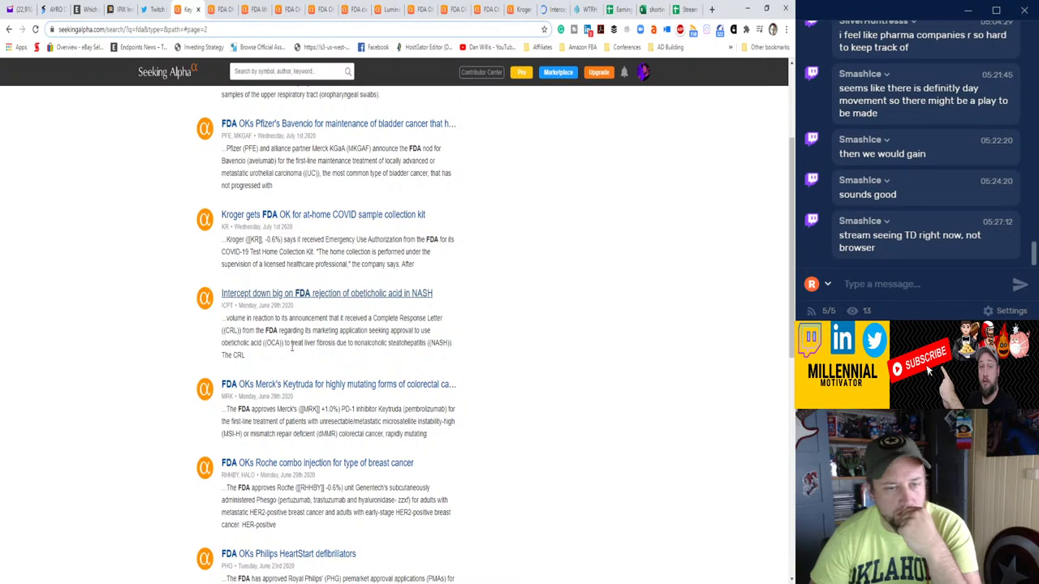
Check the Intercept rejection article, close its tab, and return to the fda search results.
{"action": "scroll", "coordinate": [292, 348], "scroll_direction": "down", "scroll_amount": 1}
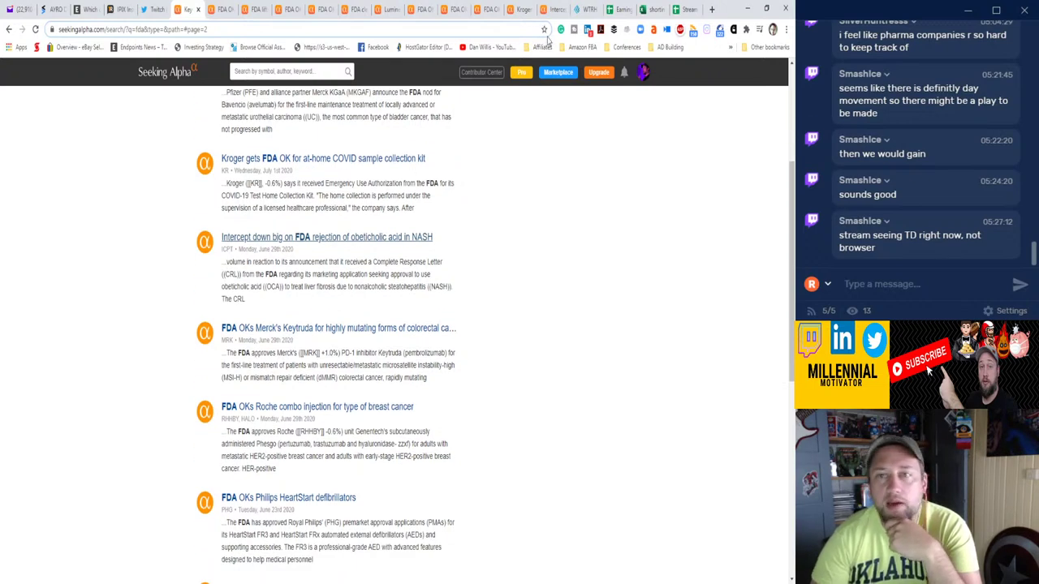
{"action": "left_click", "coordinate": [555, 9]}
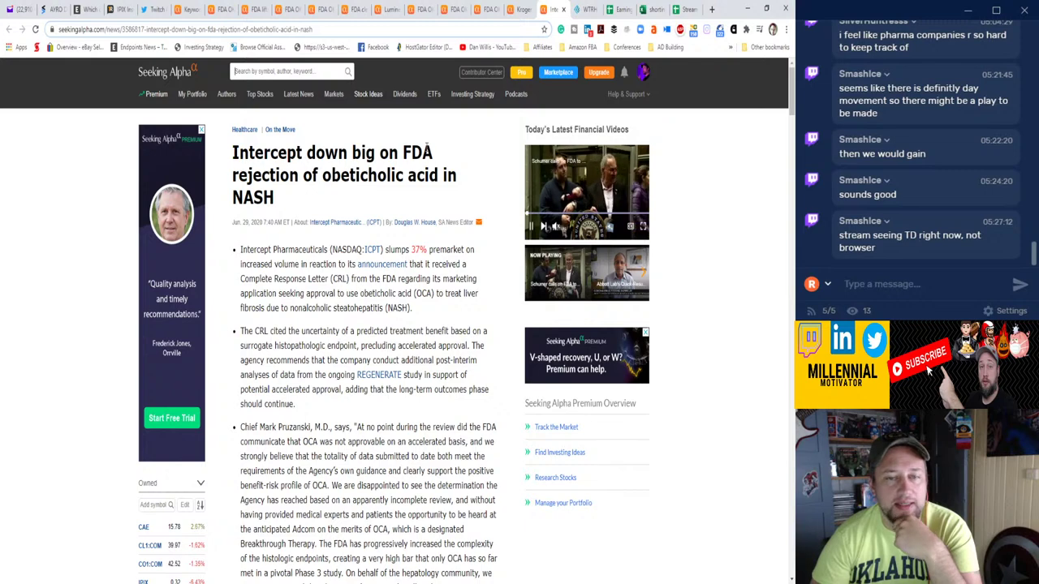
{"action": "left_click", "coordinate": [563, 9]}
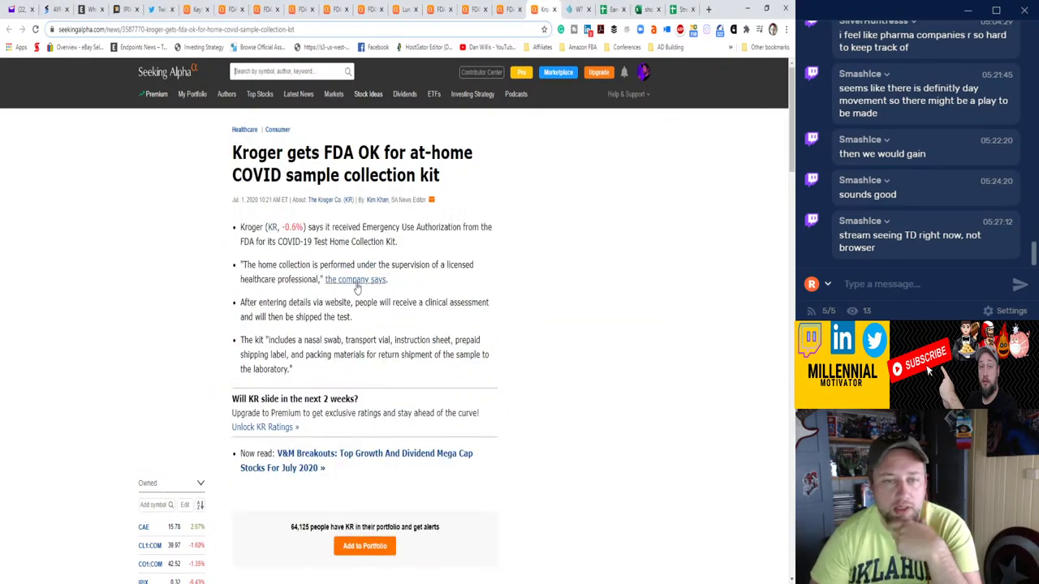
{"action": "mouse_move", "coordinate": [305, 100]}
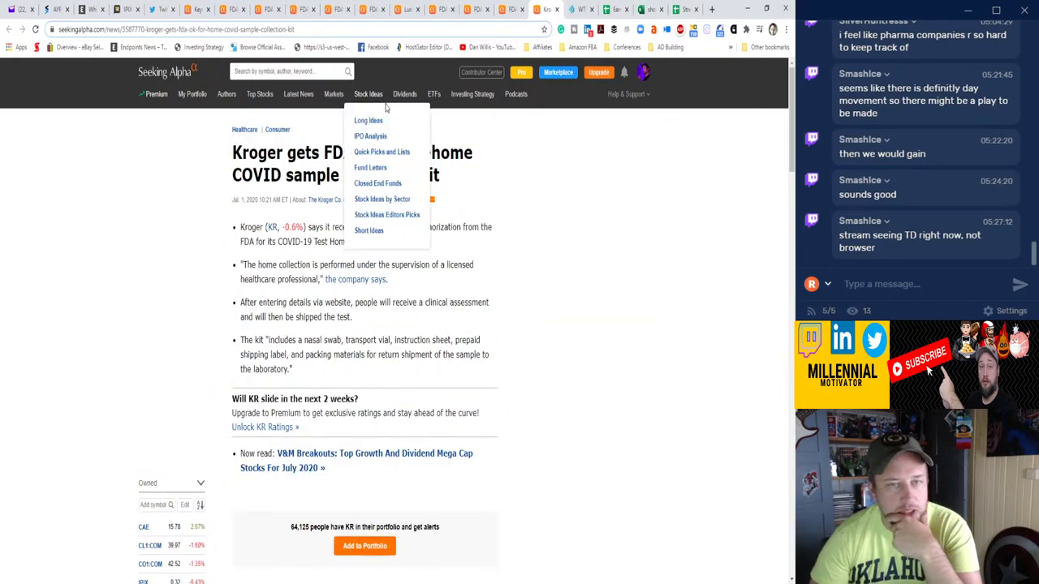
{"action": "left_click", "coordinate": [232, 8]}
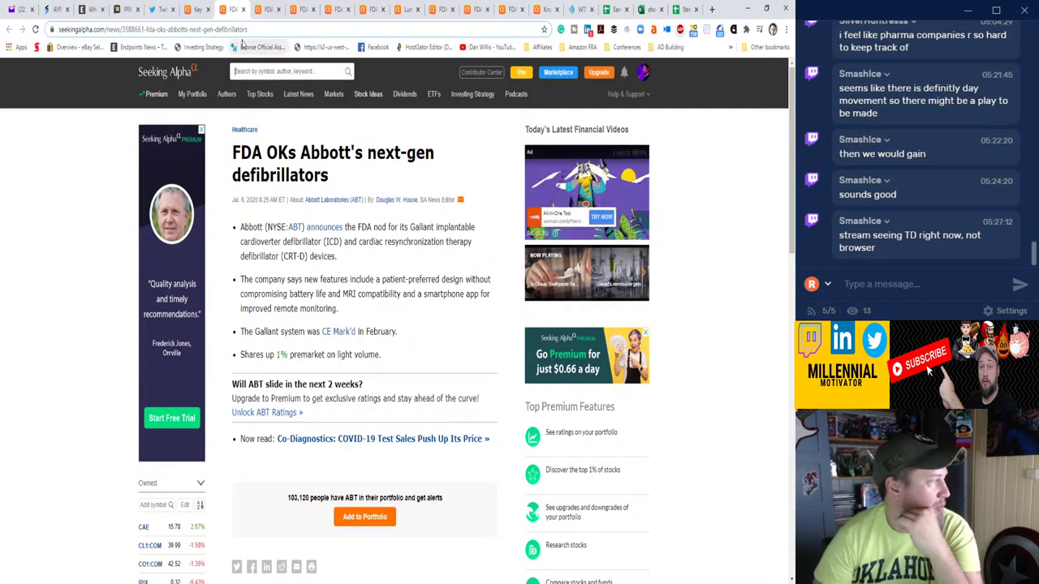
{"action": "left_click", "coordinate": [198, 9]}
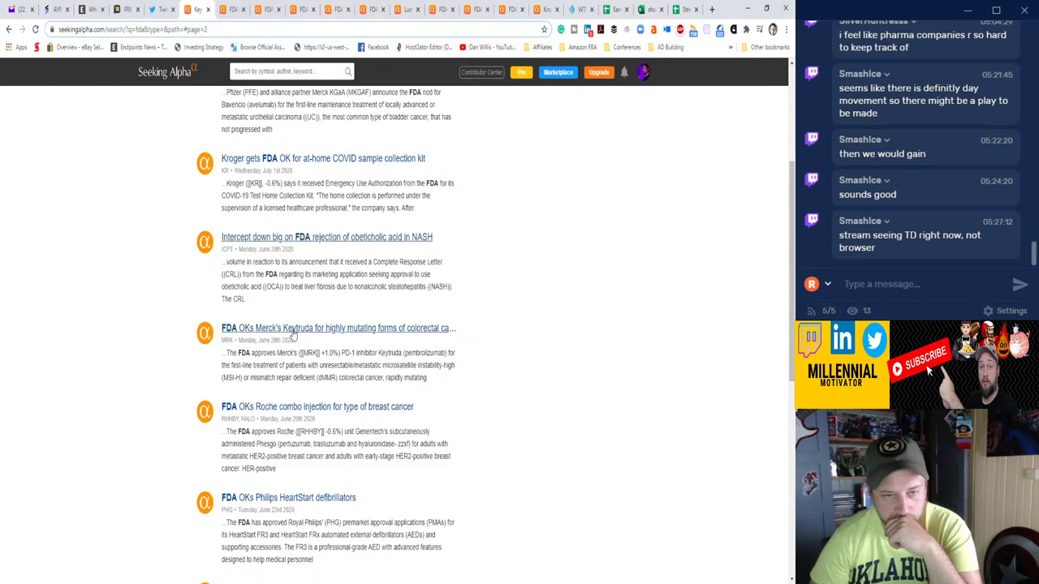
Open the Merck, Roche, Philips, Boston Scientific and Chiasma FDA articles in separate new tabs.
{"action": "middle_click", "coordinate": [301, 332]}
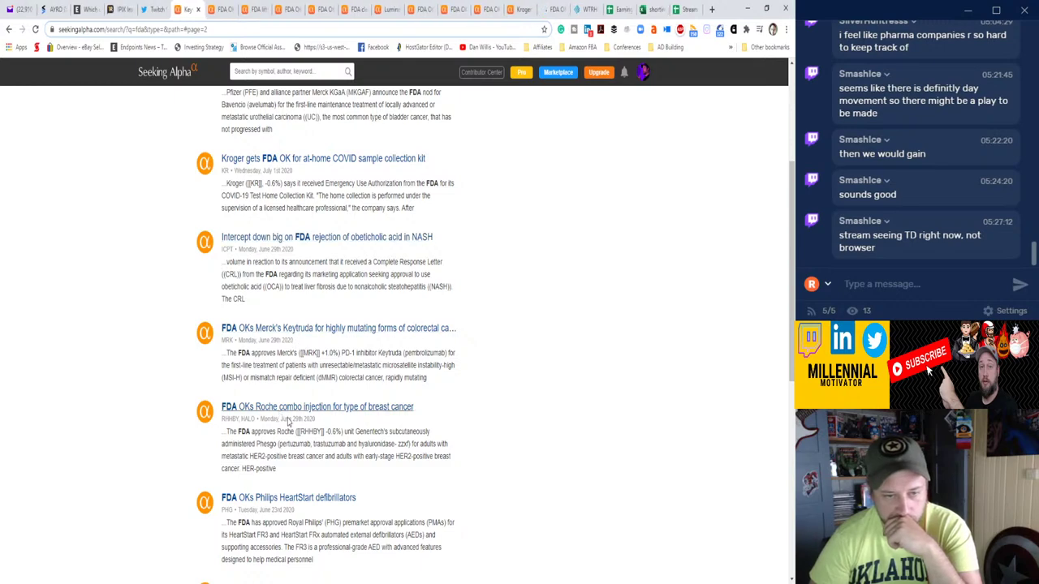
{"action": "middle_click", "coordinate": [279, 412]}
{"action": "scroll", "coordinate": [284, 405], "scroll_direction": "down", "scroll_amount": 2}
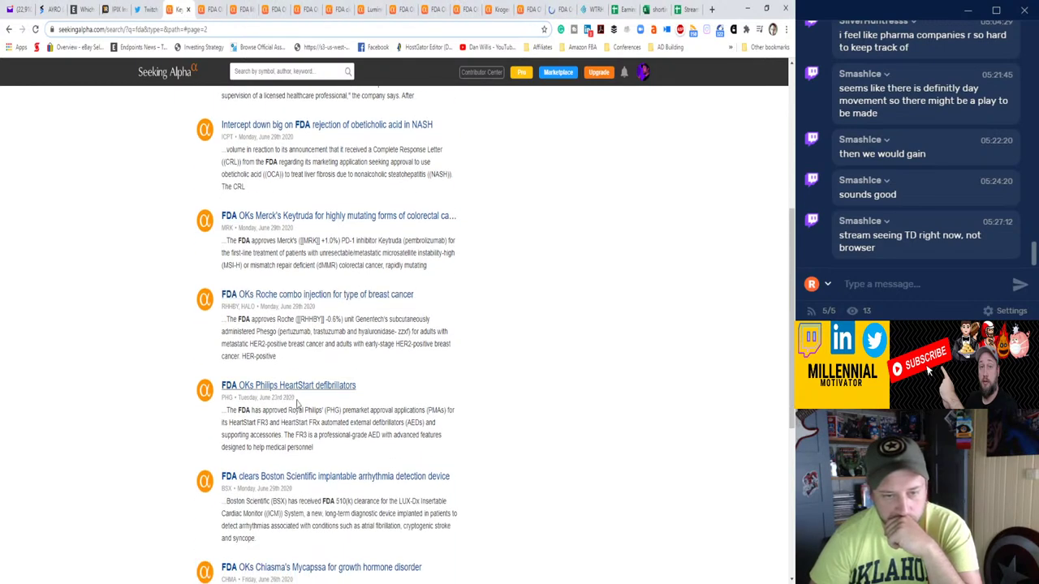
{"action": "scroll", "coordinate": [297, 404], "scroll_direction": "down", "scroll_amount": 2}
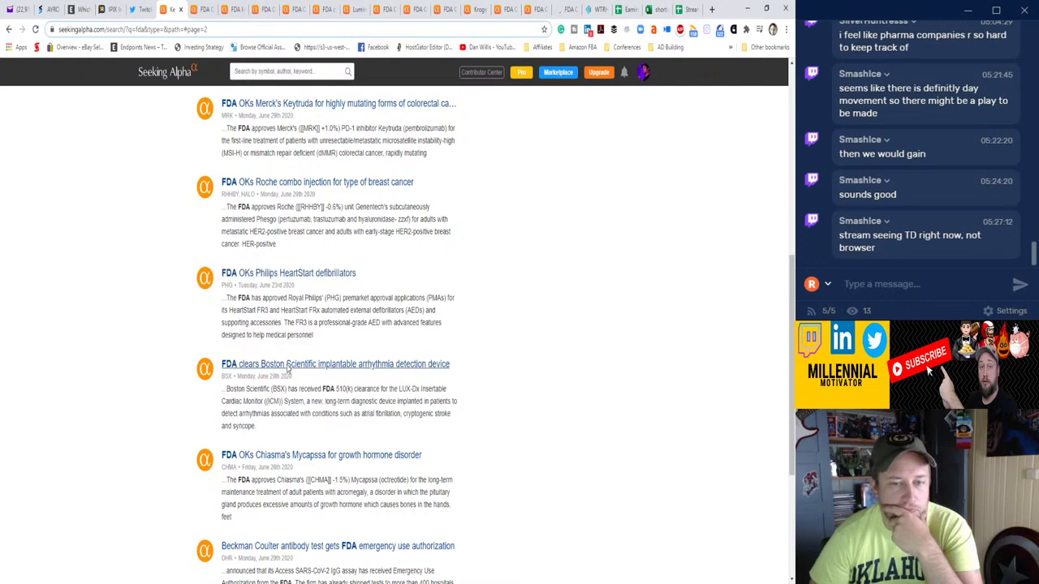
{"action": "middle_click", "coordinate": [290, 369]}
{"action": "scroll", "coordinate": [285, 319], "scroll_direction": "down", "scroll_amount": 3}
{"action": "middle_click", "coordinate": [279, 294]}
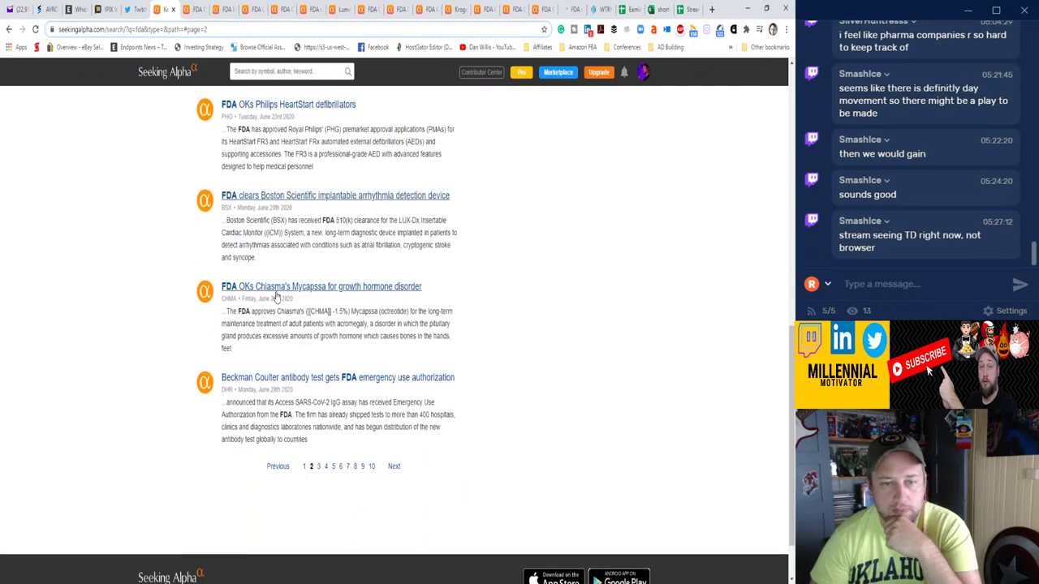
{"action": "scroll", "coordinate": [288, 300], "scroll_direction": "down", "scroll_amount": 1}
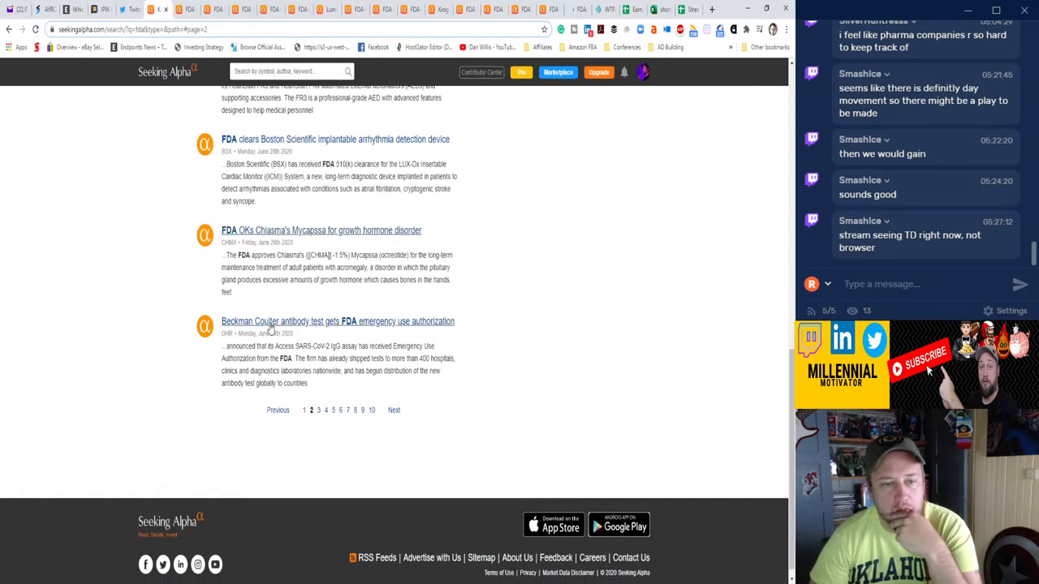
Go to page 3 of the fda results and open the Masimo, Zogenix, Orthofix, Beckman and Axonics articles in new tabs.
{"action": "left_click", "coordinate": [318, 410]}
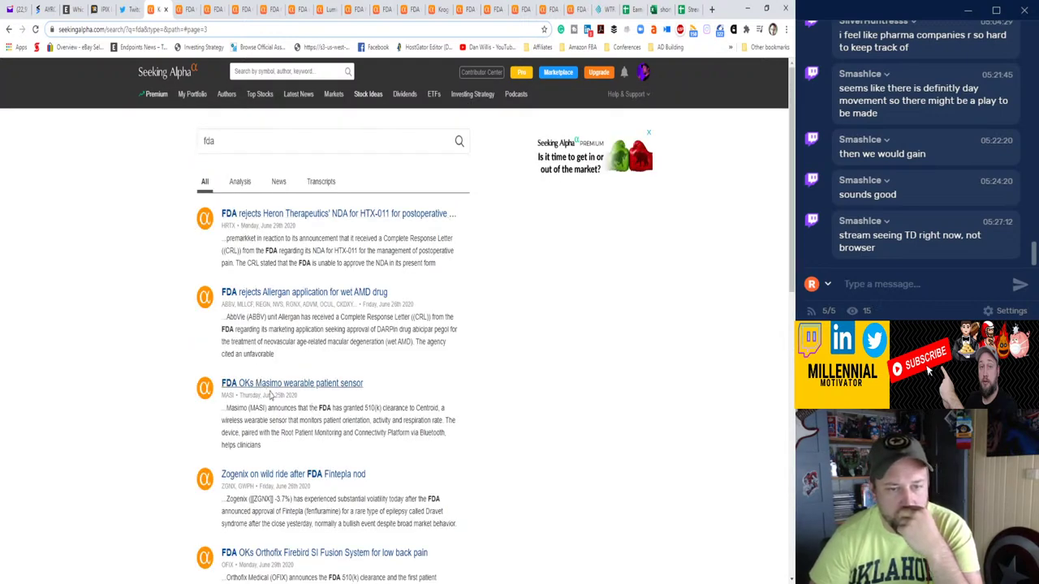
{"action": "scroll", "coordinate": [271, 395], "scroll_direction": "down", "scroll_amount": 3}
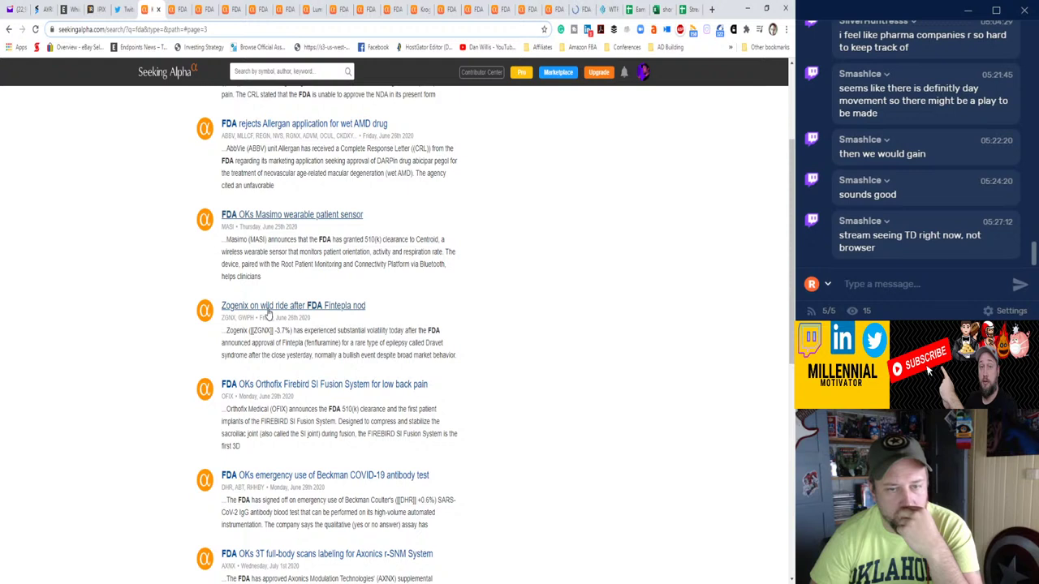
{"action": "scroll", "coordinate": [276, 321], "scroll_direction": "down", "scroll_amount": 1}
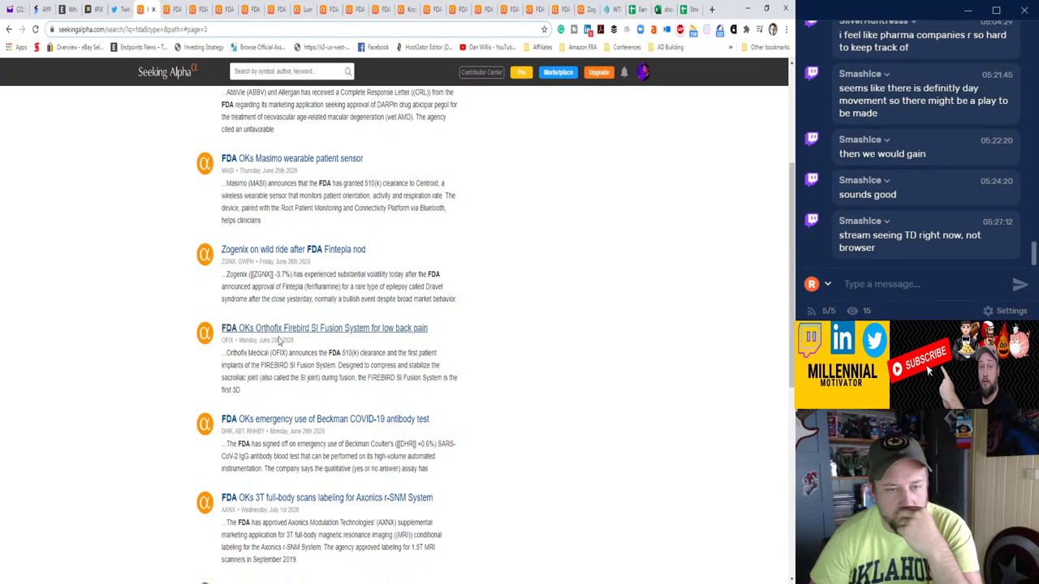
{"action": "scroll", "coordinate": [279, 341], "scroll_direction": "down", "scroll_amount": 2}
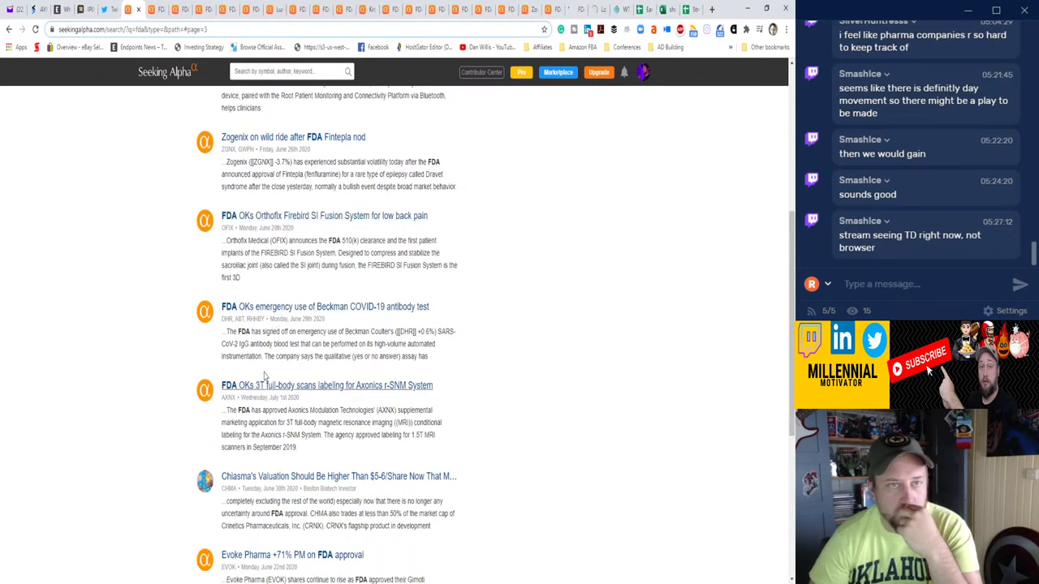
Switch to the Buy>15$ sheet of the Stream Hypothesis spreadsheet and clear the EVOK trade's data.
{"action": "left_click", "coordinate": [152, 8]}
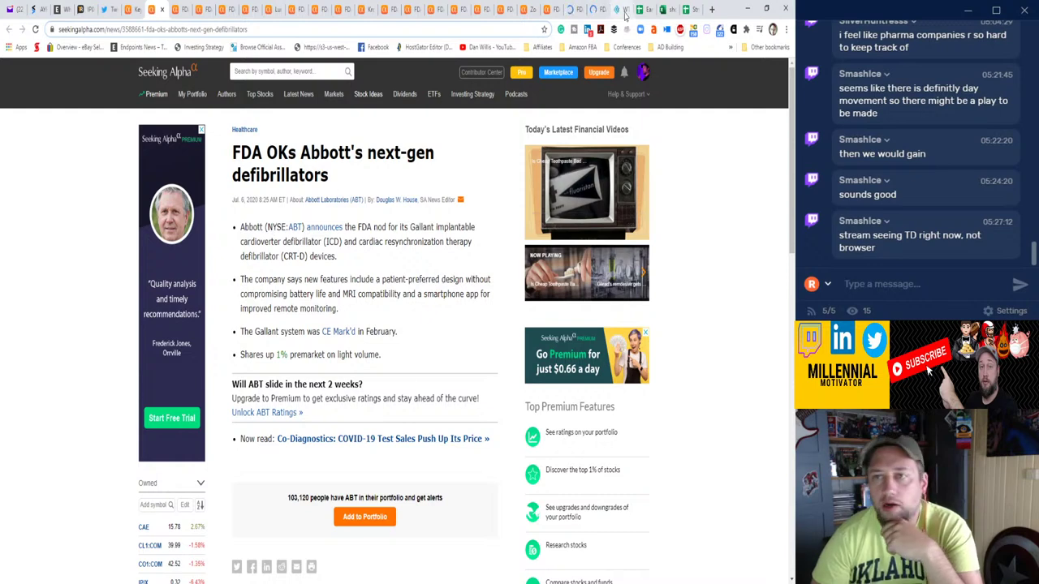
{"action": "left_click", "coordinate": [687, 10]}
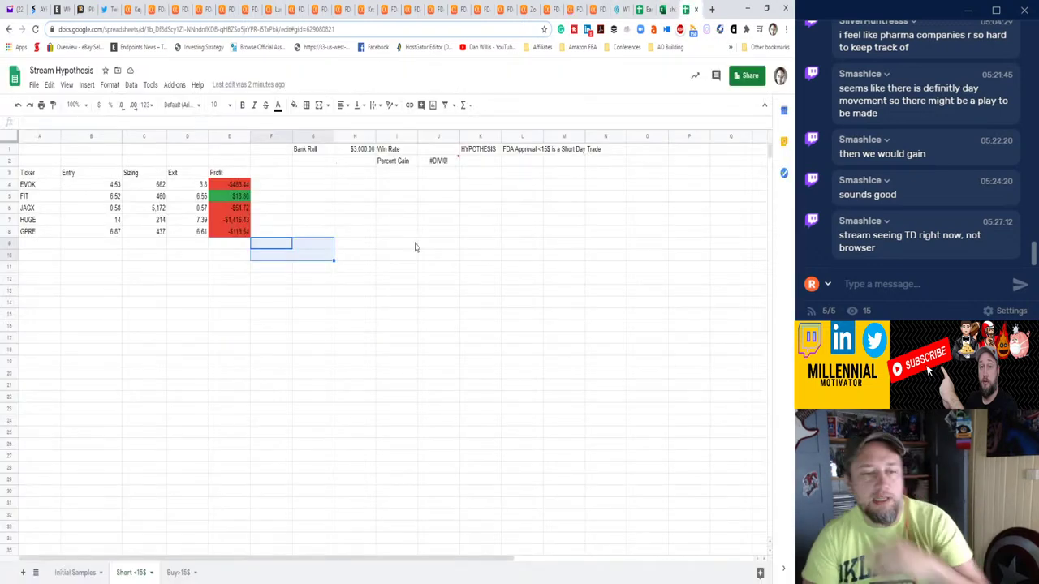
{"action": "left_click", "coordinate": [178, 572]}
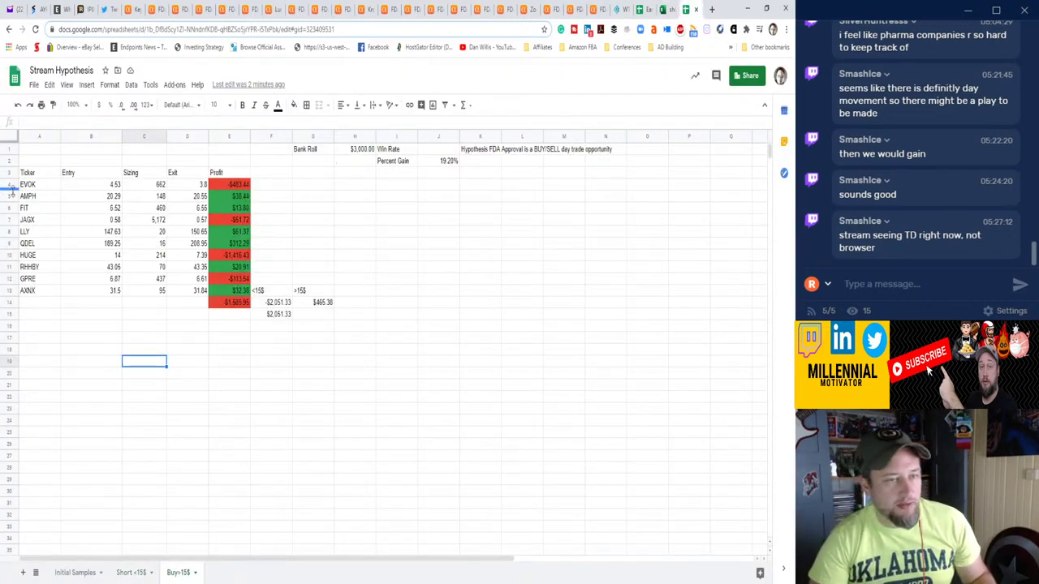
{"action": "left_click_drag", "start_coordinate": [23, 188], "coordinate": [224, 186]}
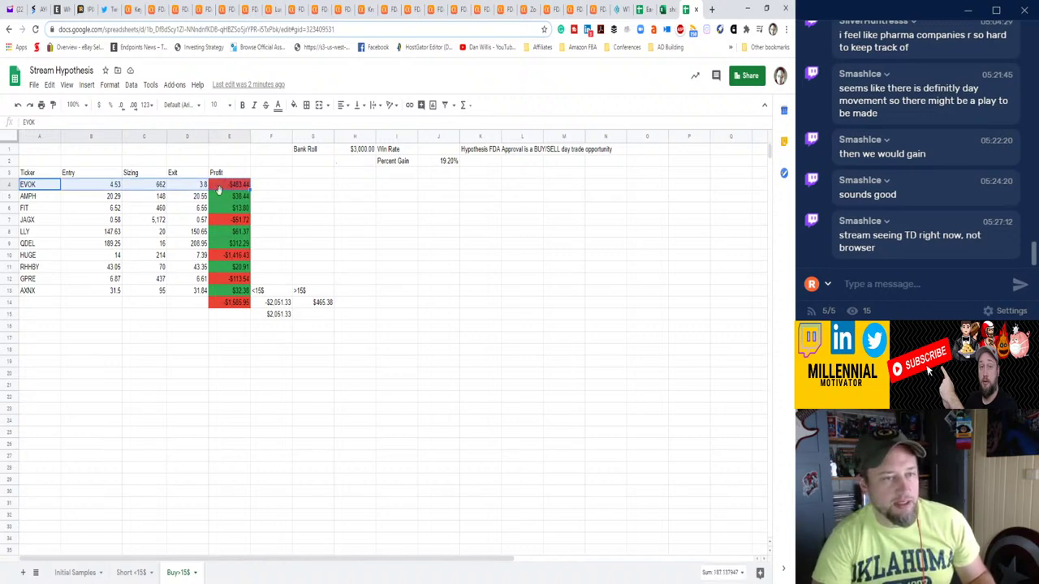
{"action": "key", "text": "Delete"}
Clear the ticker, entry, sizing, exit and profit cells of the FIT and JAGX trades.
{"action": "key", "text": "Down"}
{"action": "key", "text": "Down"}
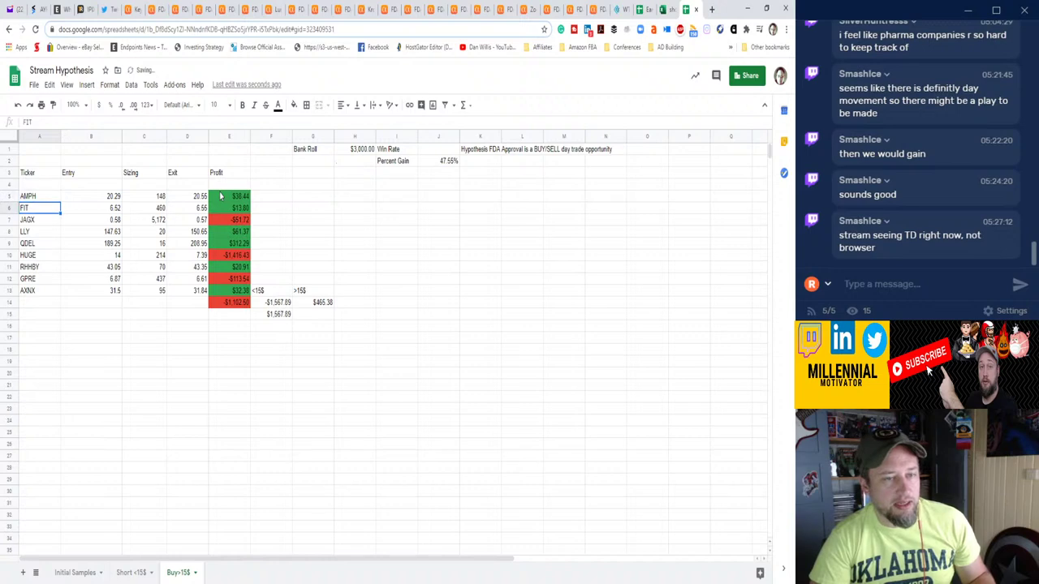
{"action": "key", "text": "shift+Right"}
{"action": "key", "text": "shift+Right"}
{"action": "key", "text": "shift+Right"}
{"action": "key", "text": "shift+Right"}
{"action": "key", "text": "shift+Down"}
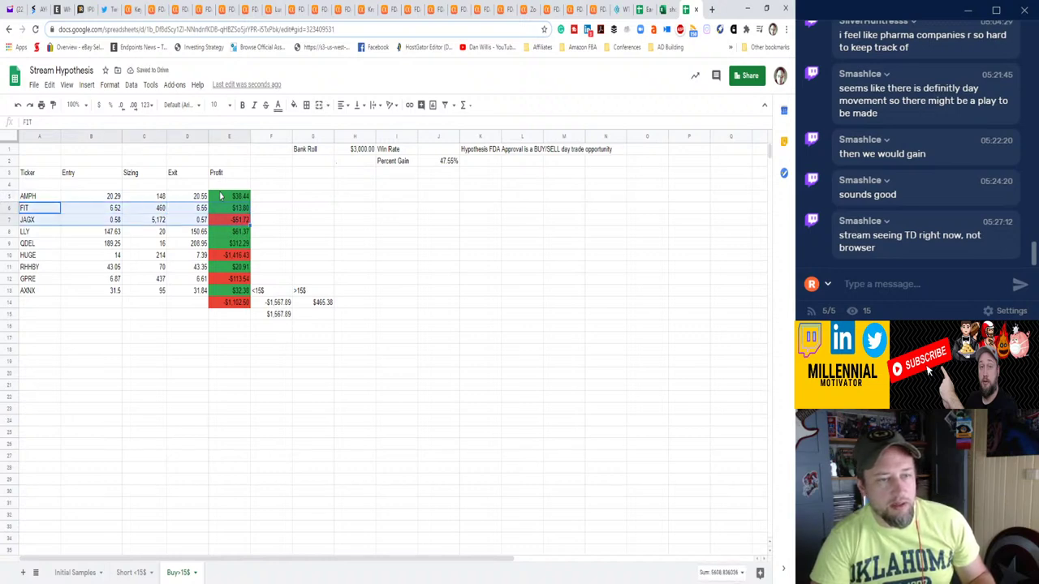
{"action": "key", "text": "Delete"}
Clear the HUGE trade's cells from ticker through profit.
{"action": "key", "text": "Down"}
{"action": "key", "text": "Down"}
{"action": "key", "text": "Down"}
{"action": "key", "text": "Down"}
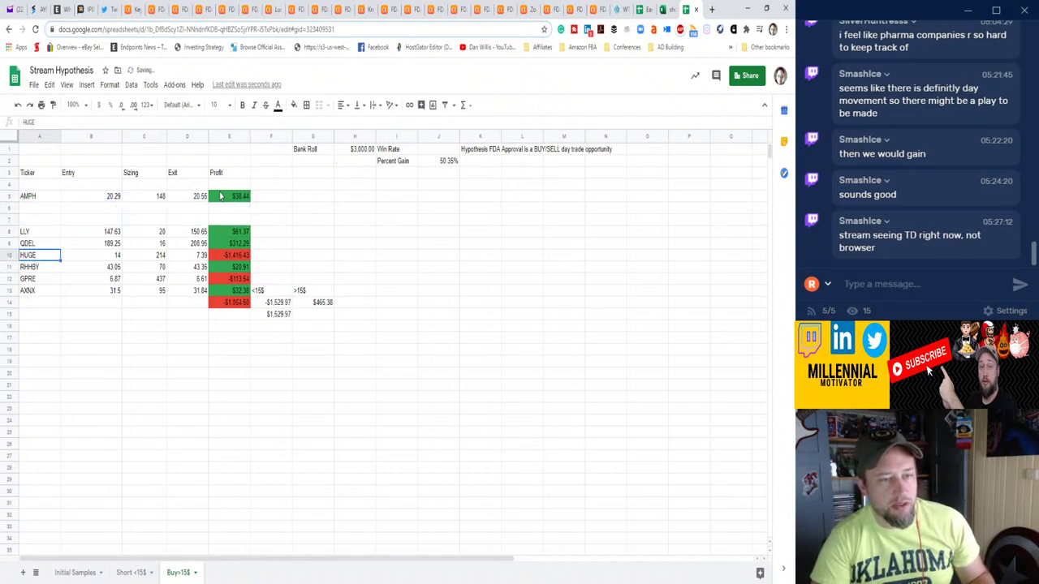
{"action": "key", "text": "shift+Right"}
{"action": "key", "text": "shift+Right"}
{"action": "key", "text": "shift+Right"}
{"action": "key", "text": "shift+Right"}
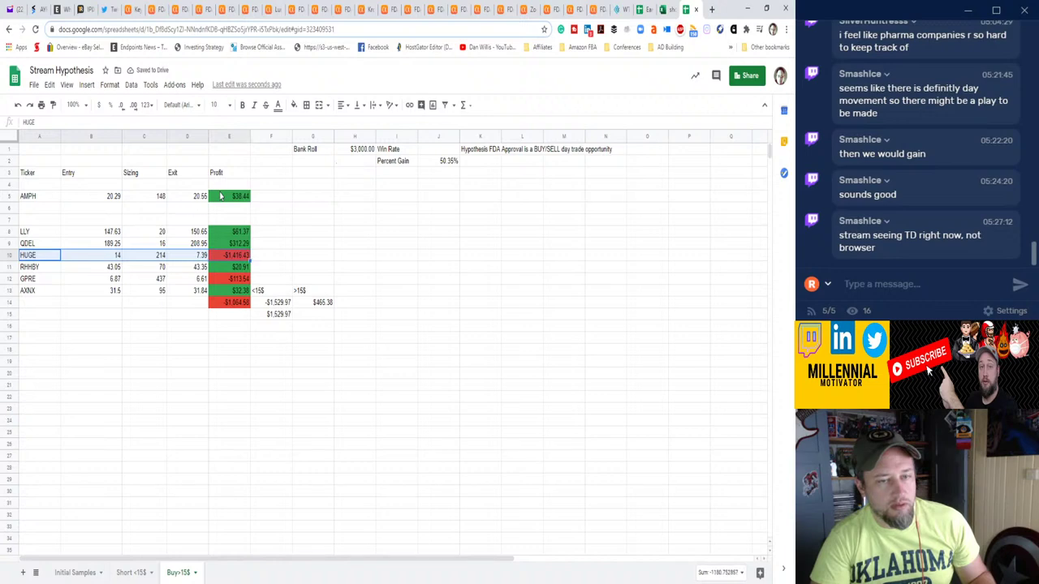
{"action": "key", "text": "Delete"}
Clear the GPRE trade's cells from ticker through profit.
{"action": "key", "text": "Down"}
{"action": "key", "text": "Down"}
{"action": "key", "text": "shift+Right"}
{"action": "key", "text": "shift+Right"}
{"action": "key", "text": "shift+Right"}
{"action": "key", "text": "shift+Right"}
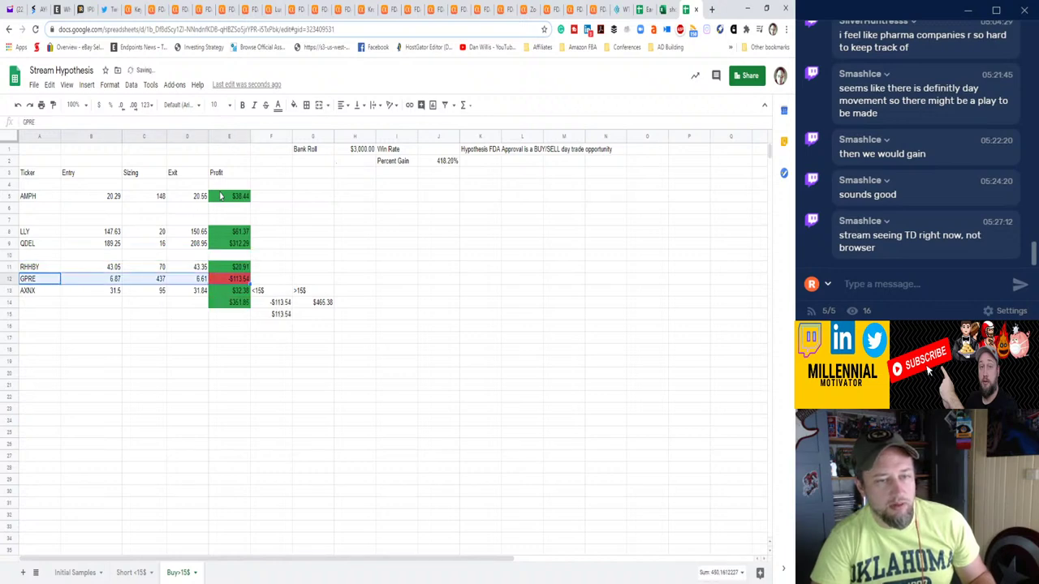
{"action": "key", "text": "Delete"}
Delete the five emptied rows so the AMPH, LLY, QDEL, RHHBY and AXNX trades sit directly under the headers.
{"action": "right_click", "coordinate": [11, 278]}
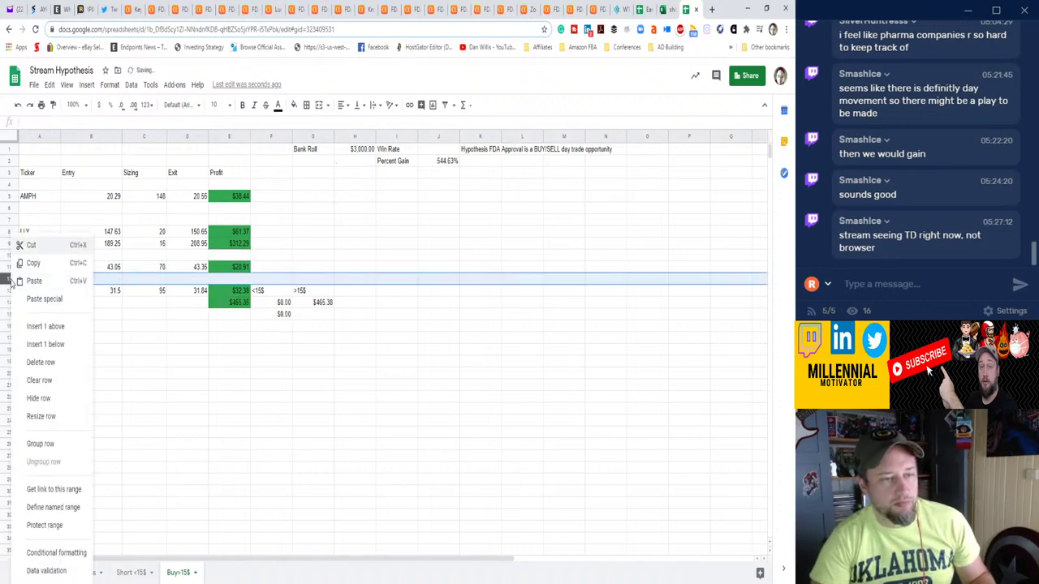
{"action": "left_click", "coordinate": [26, 360]}
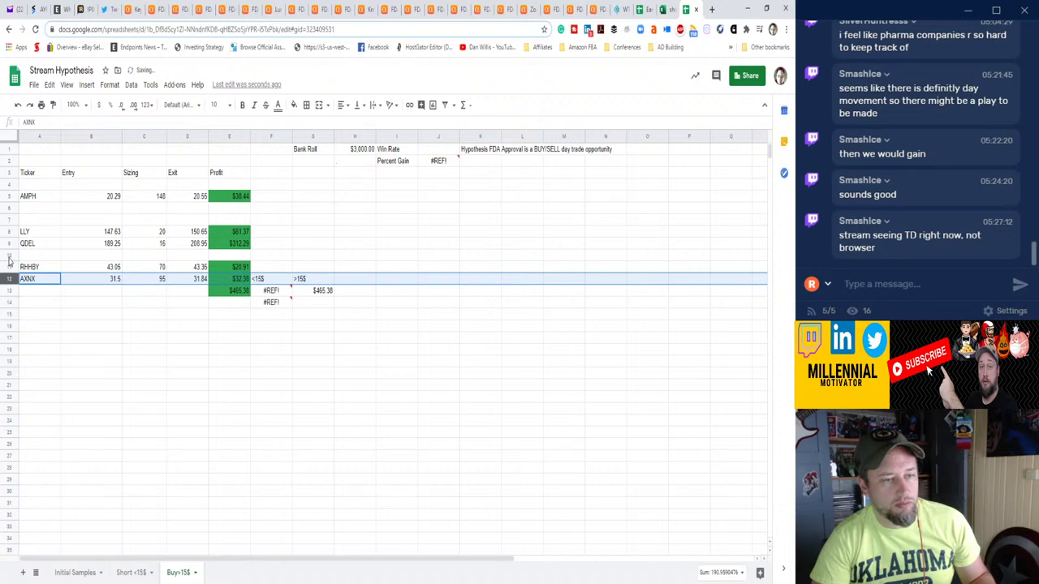
{"action": "right_click", "coordinate": [8, 255]}
{"action": "left_click", "coordinate": [32, 360]}
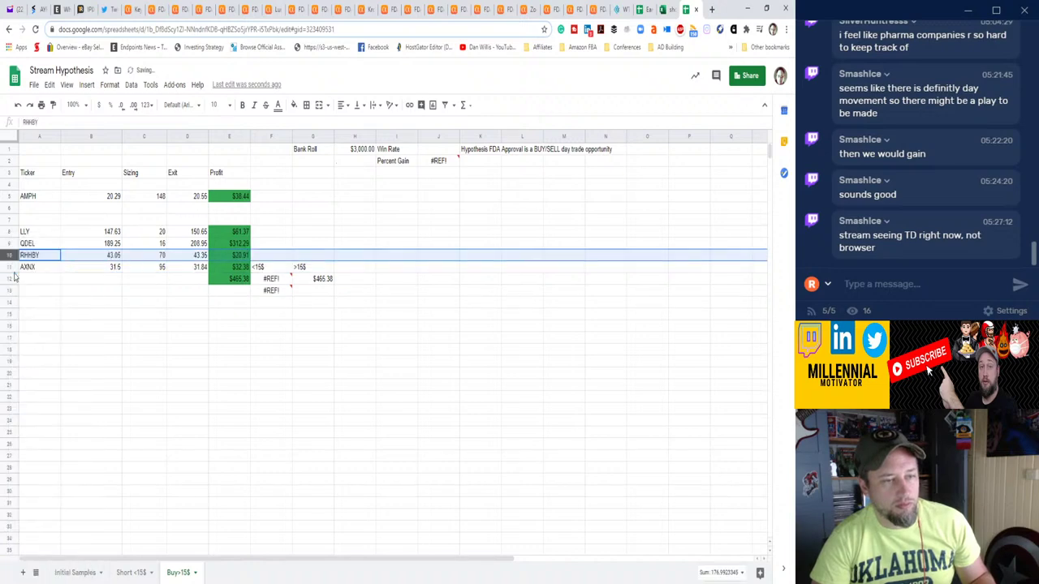
{"action": "right_click", "coordinate": [15, 221]}
{"action": "left_click", "coordinate": [37, 331]}
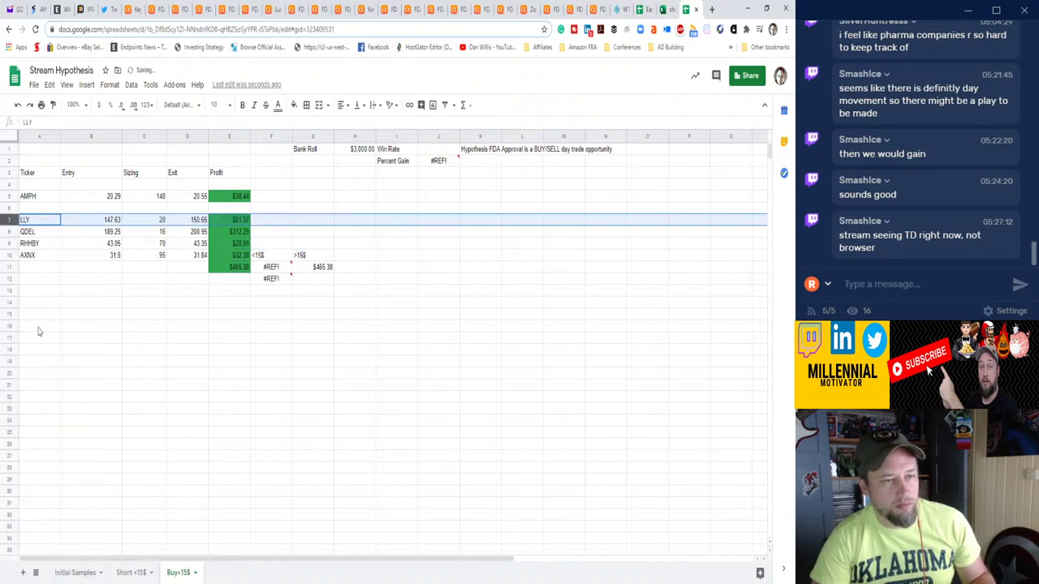
{"action": "right_click", "coordinate": [15, 209]}
{"action": "left_click", "coordinate": [50, 335]}
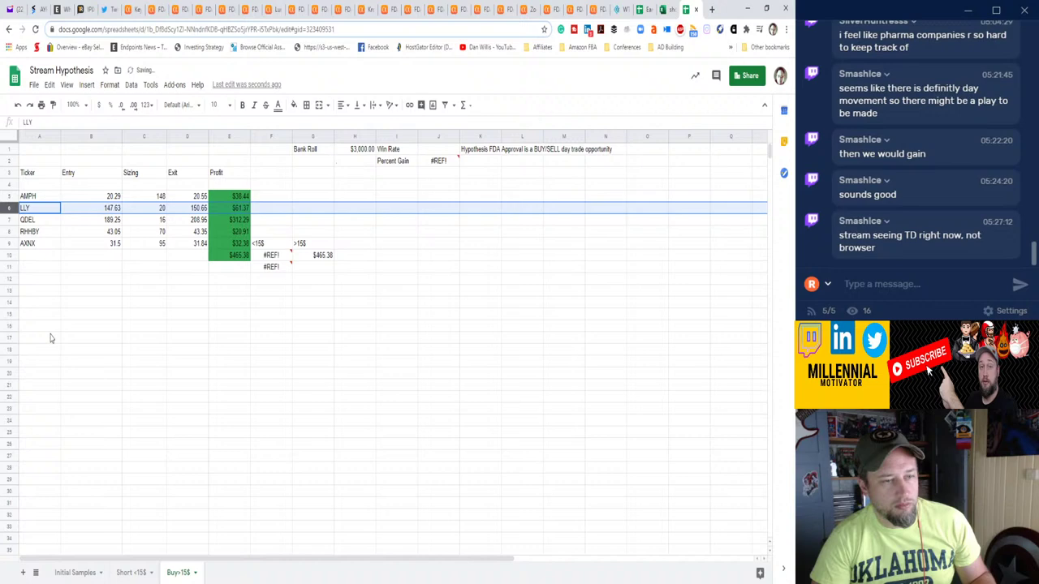
{"action": "right_click", "coordinate": [9, 184]}
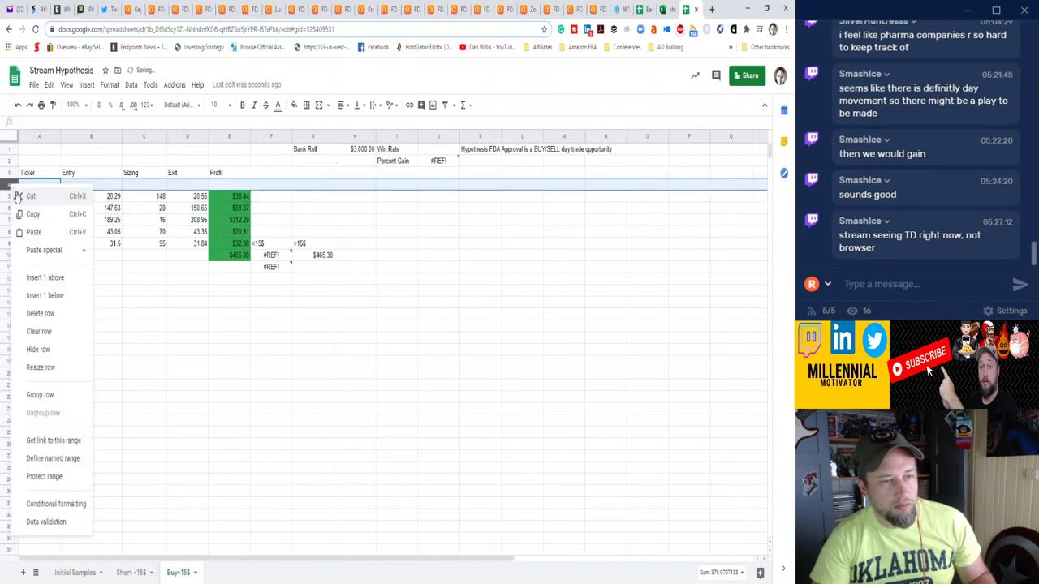
{"action": "left_click", "coordinate": [43, 315]}
Clear the leftover <15$ and >15$ labels and their totals in F8:G10.
{"action": "left_click", "coordinate": [267, 234]}
{"action": "left_click", "coordinate": [316, 260], "text": "shift"}
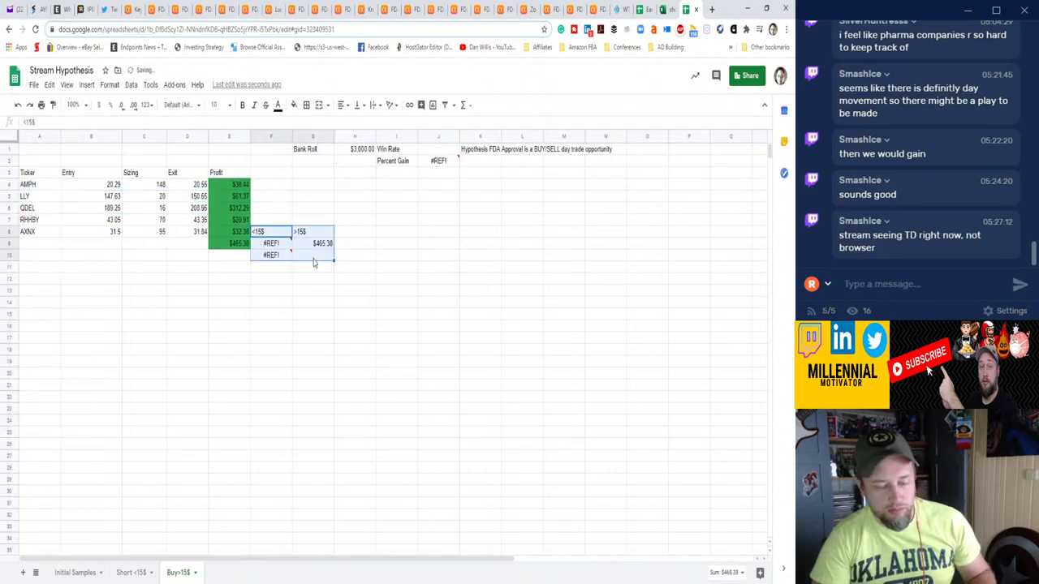
{"action": "key", "text": "Delete"}
Shorten the text in K1 of the Buy>15$ sheet to just the label Hypothesis.
{"action": "left_click", "coordinate": [476, 151]}
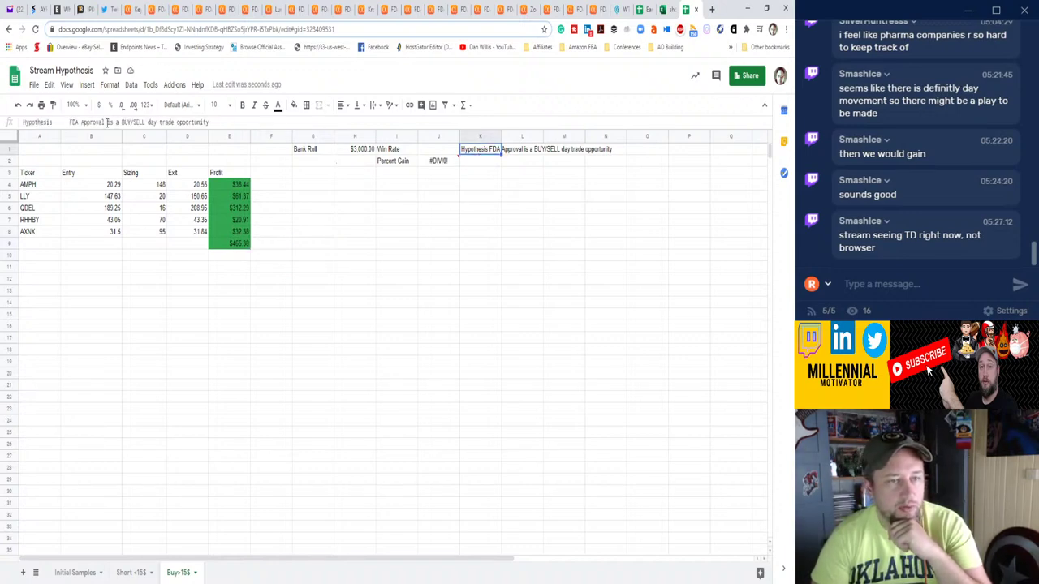
{"action": "left_click_drag", "start_coordinate": [106, 122], "coordinate": [250, 121]}
{"action": "key", "text": "ctrl+a"}
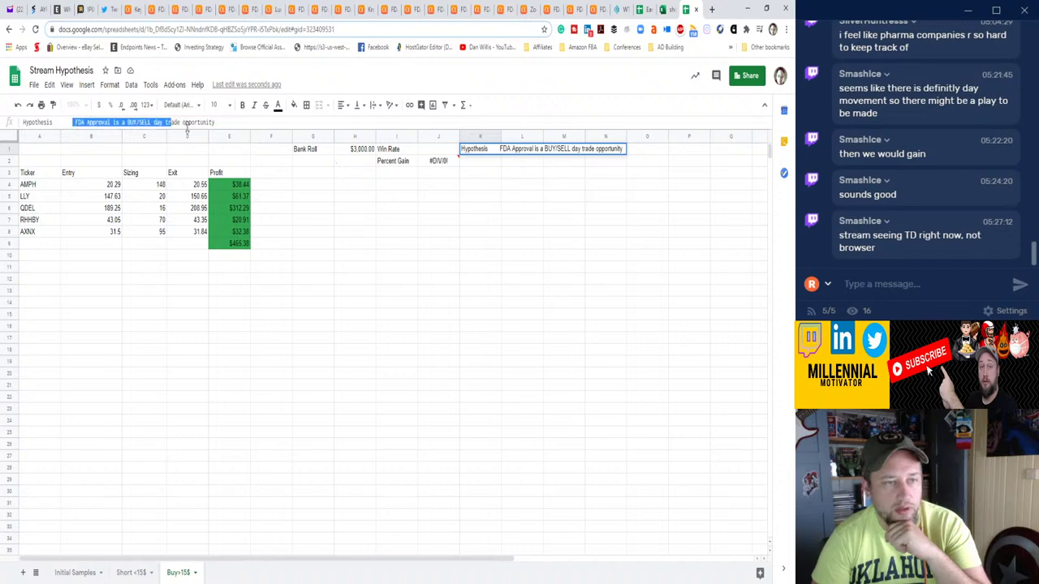
{"action": "key", "text": "BackSpace"}
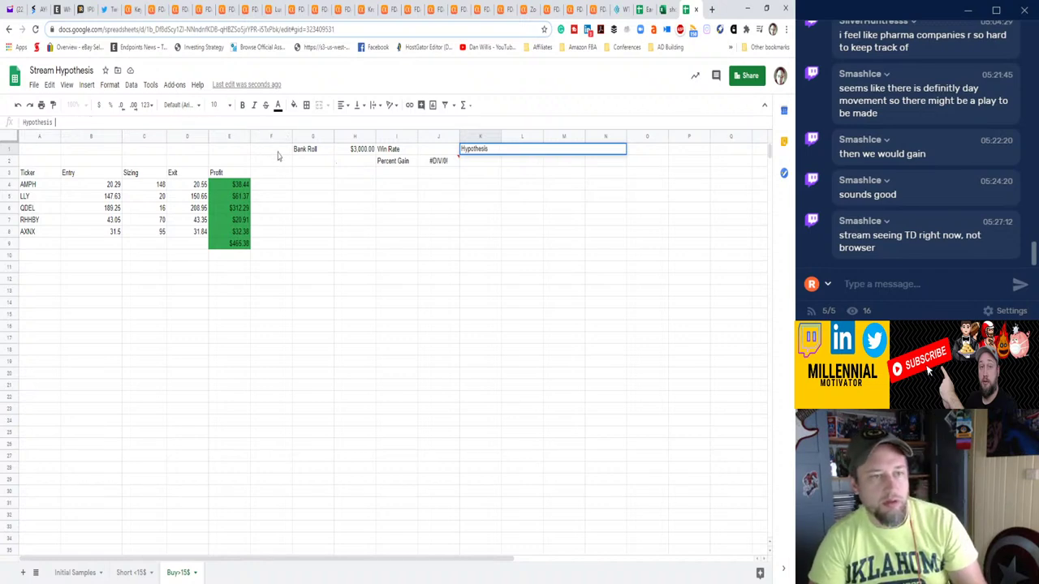
{"action": "key", "text": "Return"}
Enter the hypothesis "FDA Approval >15$ is a Buy" in L1, beside the Hypothesis label.
{"action": "left_click", "coordinate": [505, 151]}
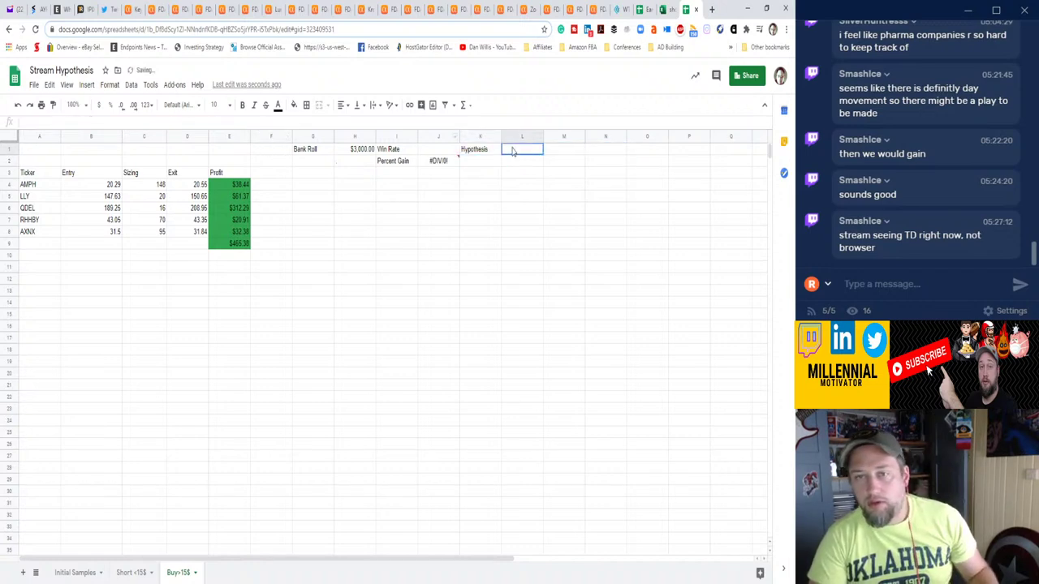
{"action": "type", "text": "FDA "}
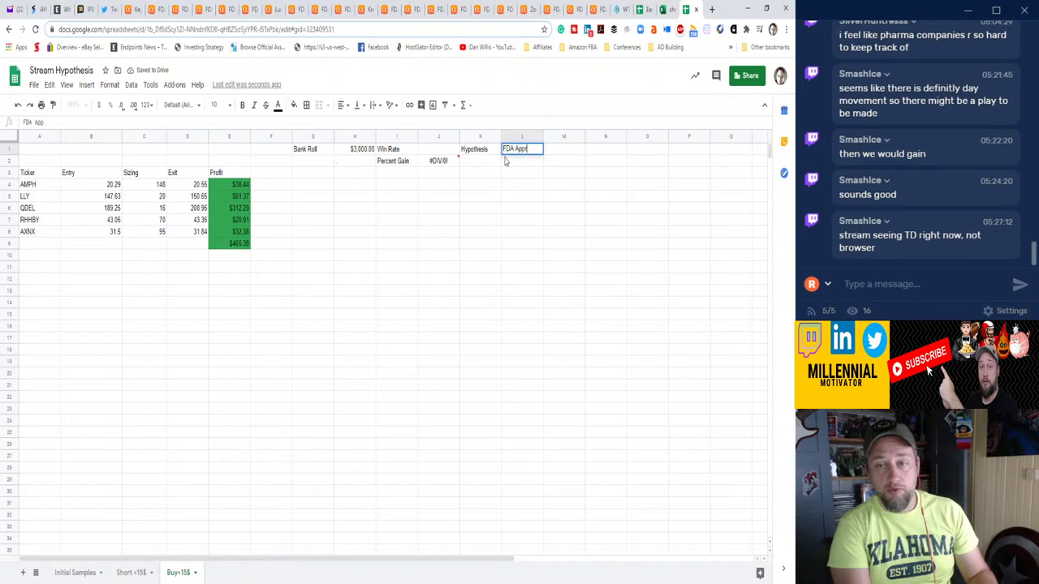
{"action": "type", "text": "Approval >"}
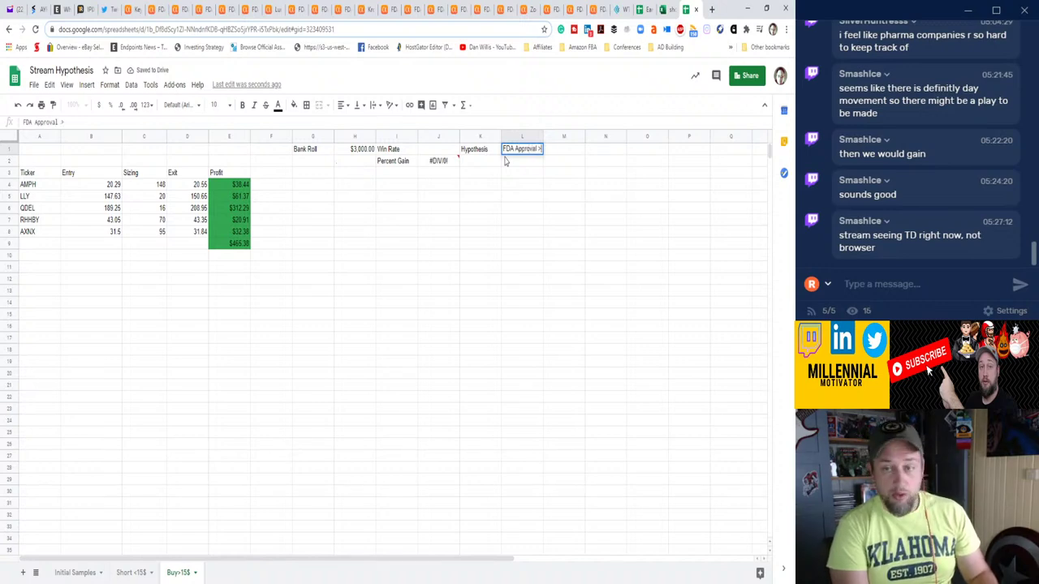
{"action": "type", "text": "15"}
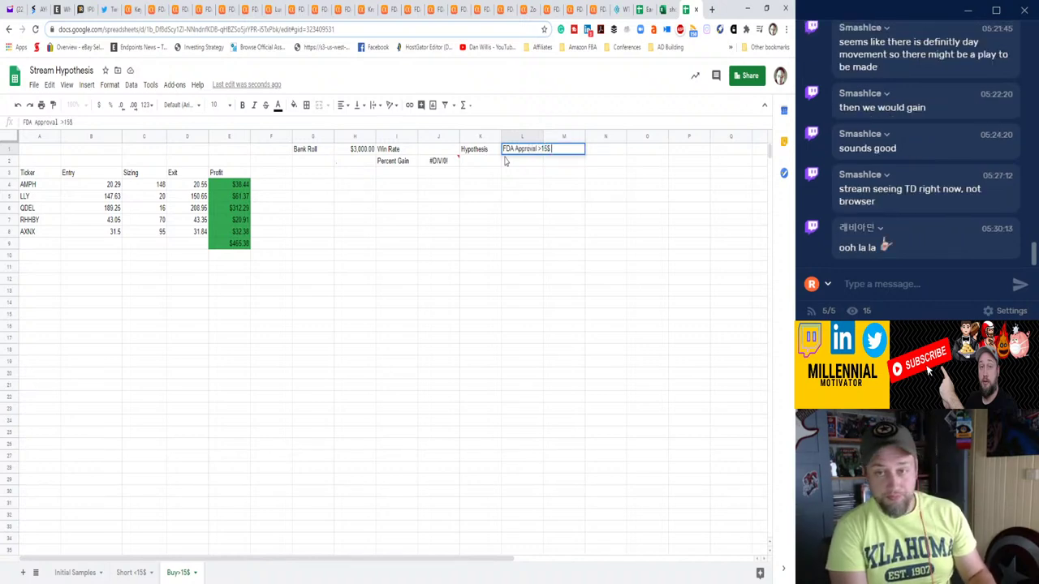
{"action": "type", "text": "$ is a B"}
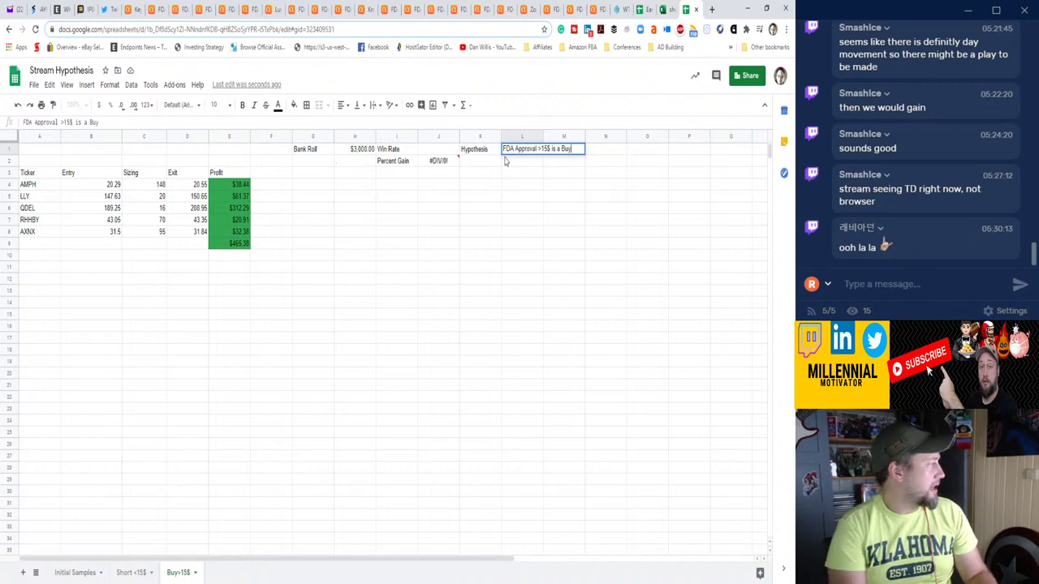
{"action": "type", "text": "uy"}
{"action": "key", "text": "Return"}
Clear the profit total in E9 beneath the AXNX trade and return to the empty ticker cell in that row.
{"action": "key", "text": "Left"}
{"action": "key", "text": "Left"}
{"action": "key", "text": "Down"}
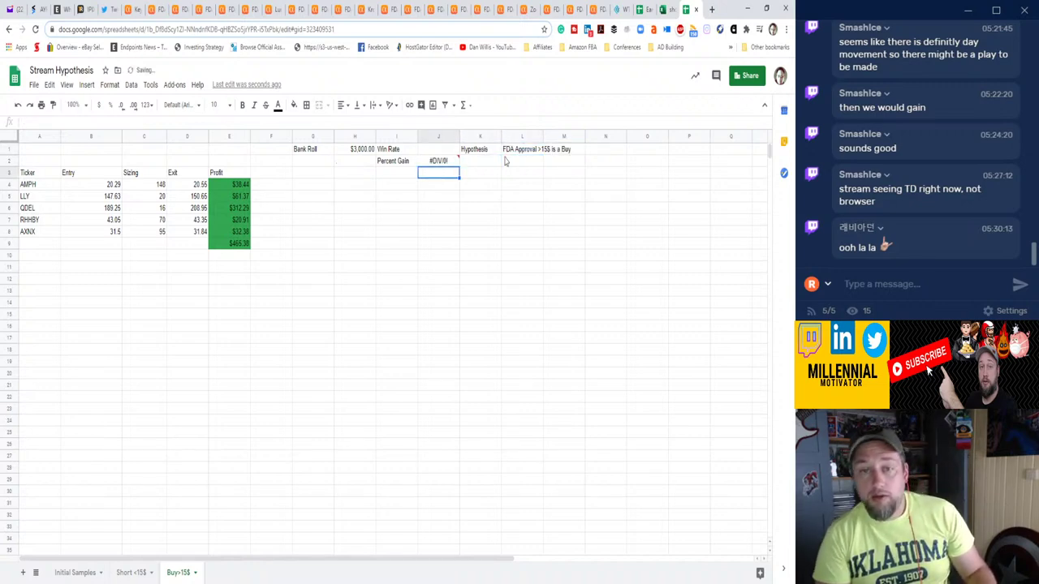
{"action": "key", "text": "Left"}
{"action": "key", "text": "Down"}
{"action": "key", "text": "Left"}
{"action": "key", "text": "Down"}
{"action": "key", "text": "Left"}
{"action": "key", "text": "Down"}
{"action": "key", "text": "Left"}
{"action": "key", "text": "Left"}
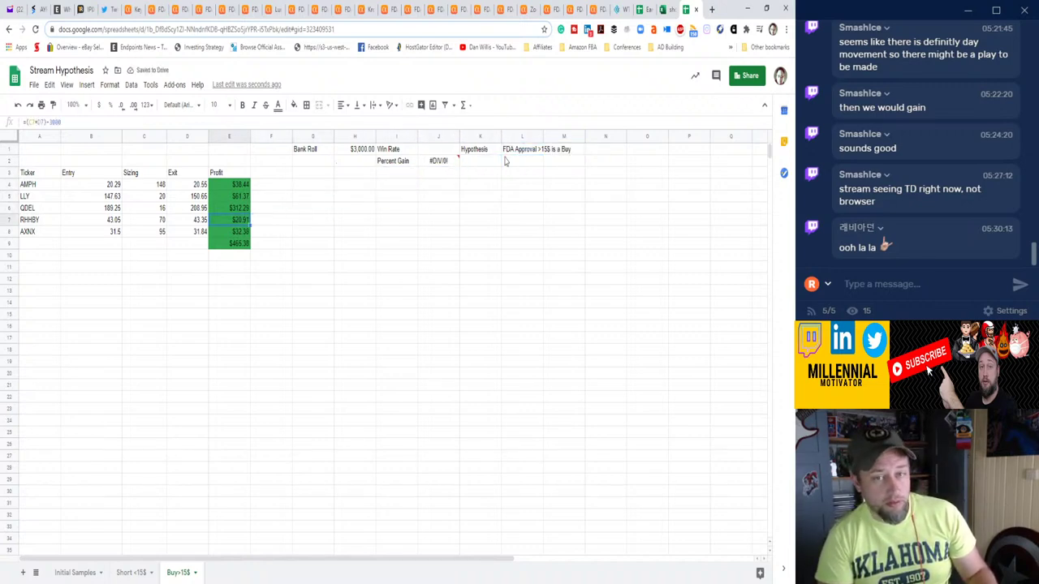
{"action": "key", "text": "Down"}
{"action": "key", "text": "Down"}
{"action": "key", "text": "Left"}
{"action": "key", "text": "Left"}
{"action": "key", "text": "Left"}
{"action": "key", "text": "Left"}
{"action": "key", "text": "Down"}
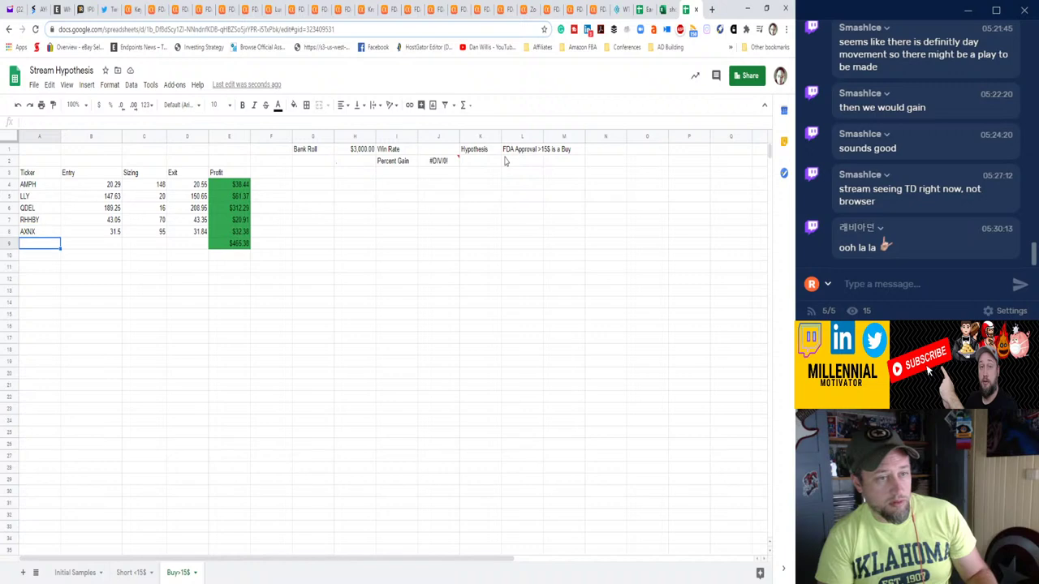
{"action": "key", "text": "Right"}
{"action": "key", "text": "Right"}
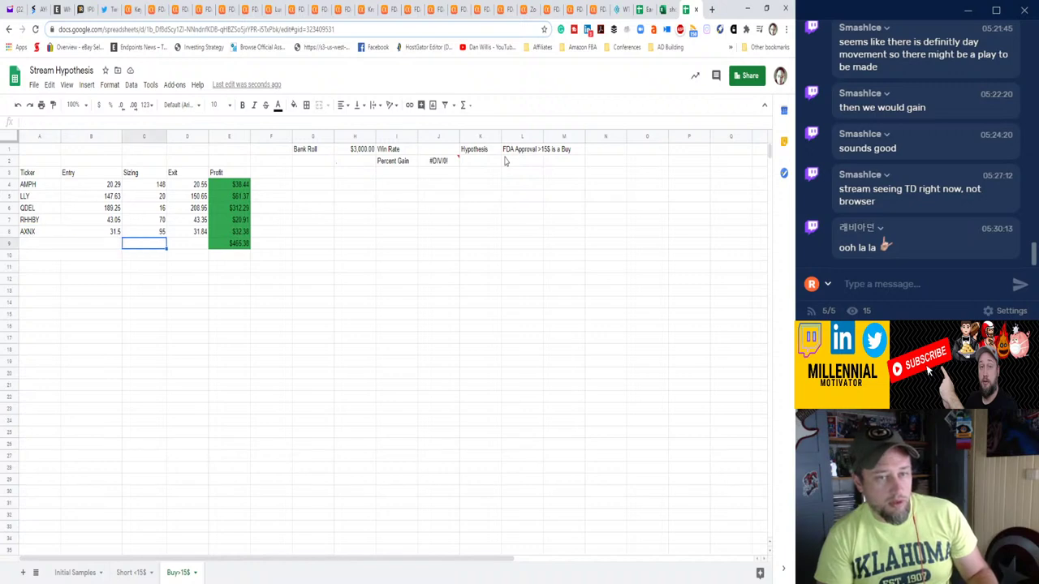
{"action": "key", "text": "Right"}
{"action": "key", "text": "Right"}
{"action": "key", "text": "Delete"}
{"action": "key", "text": "Left"}
{"action": "key", "text": "Left"}
{"action": "key", "text": "Left"}
{"action": "key", "text": "Left"}
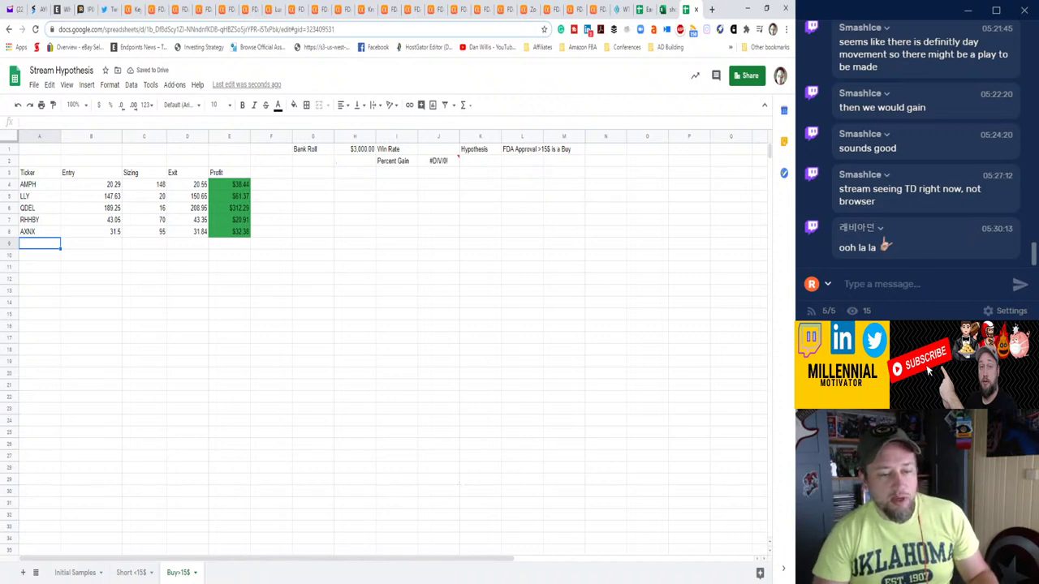
On the Short <15$ sheet, change the EVOK trade's profit formula to =((C4*D4)-3000)*-1 so it calculates a short position.
{"action": "left_click", "coordinate": [128, 573]}
{"action": "left_click", "coordinate": [179, 318]}
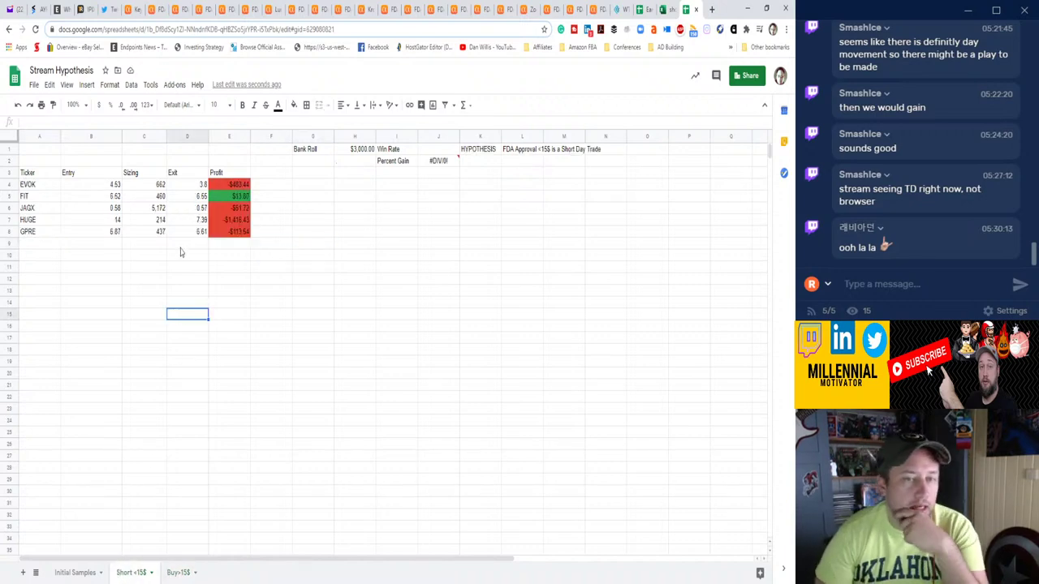
{"action": "left_click", "coordinate": [231, 186]}
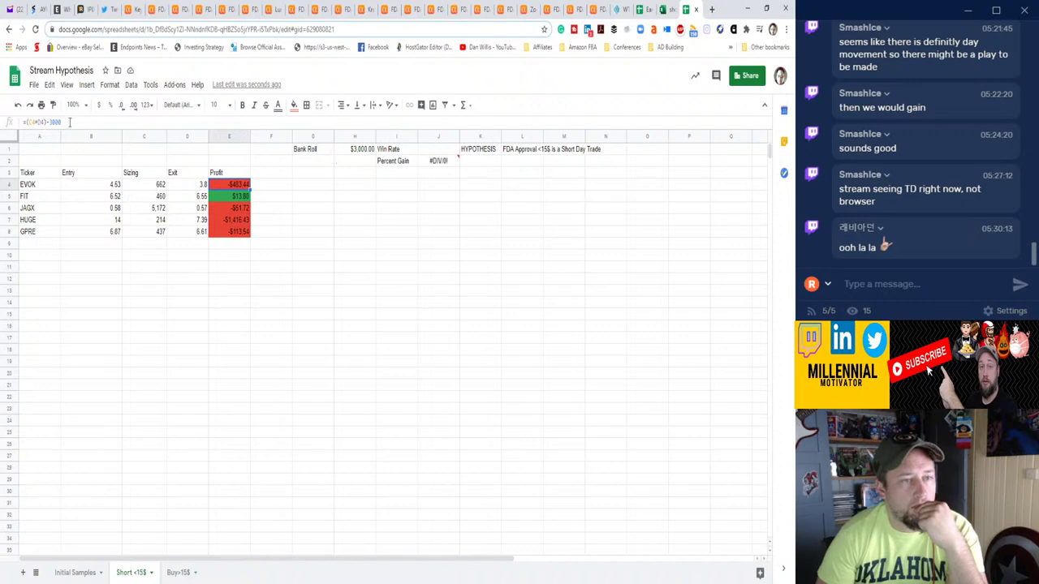
{"action": "left_click", "coordinate": [69, 121]}
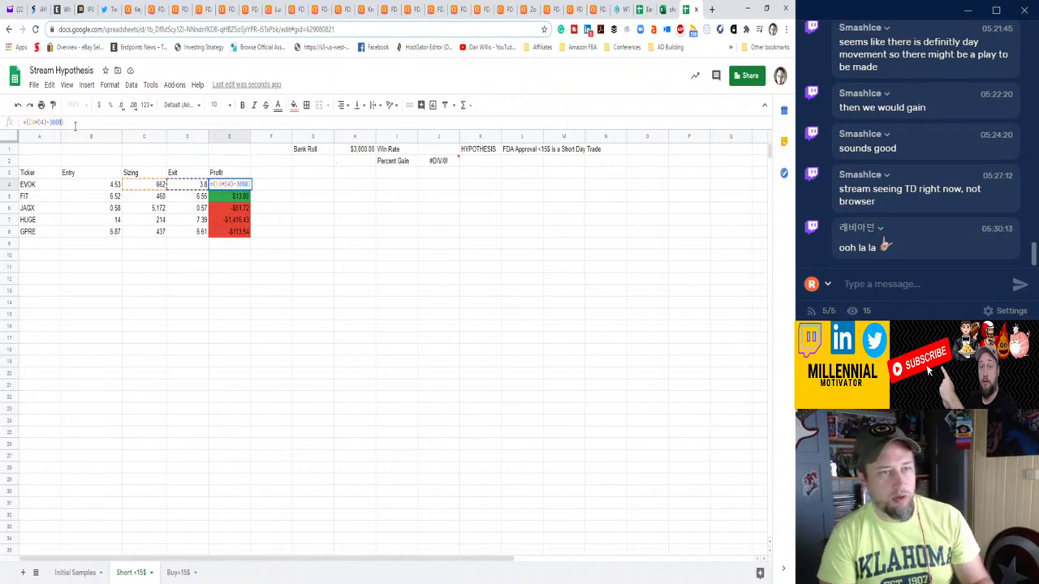
{"action": "type", "text": "("}
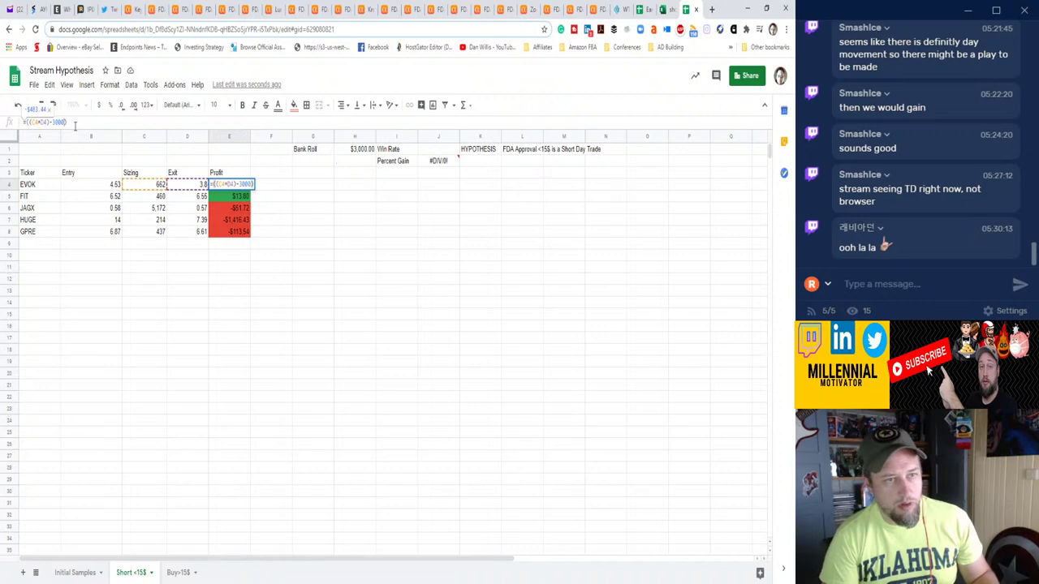
{"action": "type", "text": "*"}
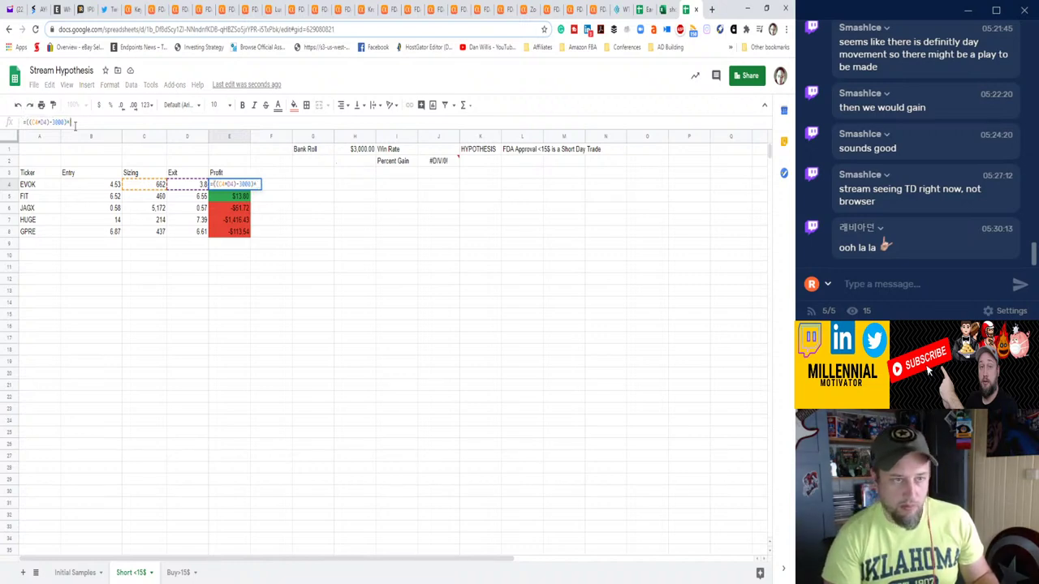
{"action": "type", "text": "-1"}
{"action": "key", "text": "Return"}
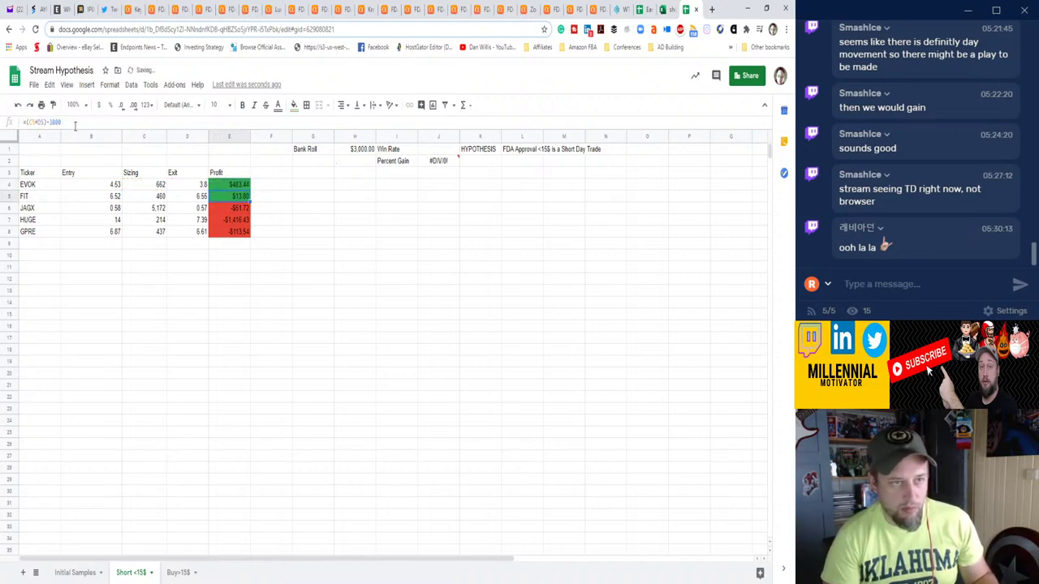
Fill the EVOK profit formula down through the FIT, JAGX, HUGE and GPRE trades.
{"action": "key", "text": "Up"}
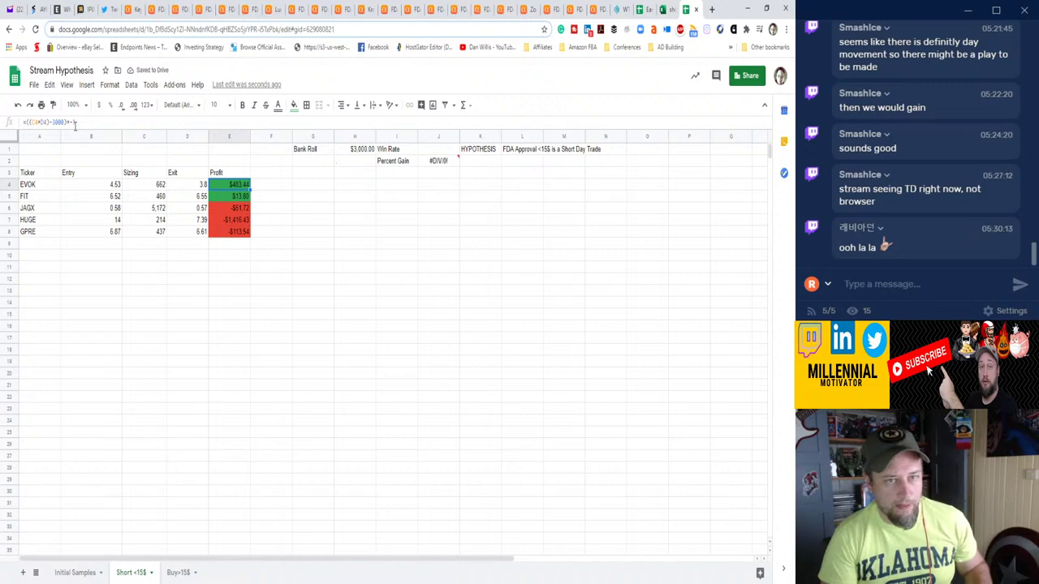
{"action": "key", "text": "shift+Down"}
{"action": "key", "text": "shift+Down"}
{"action": "key", "text": "shift+Down"}
{"action": "key", "text": "shift+Down"}
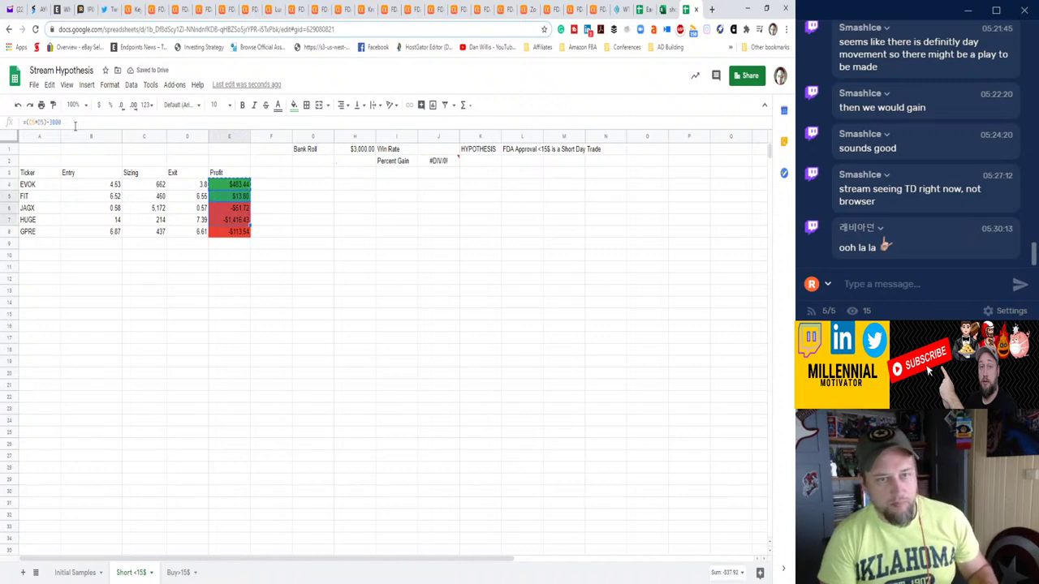
{"action": "key", "text": "ctrl+d"}
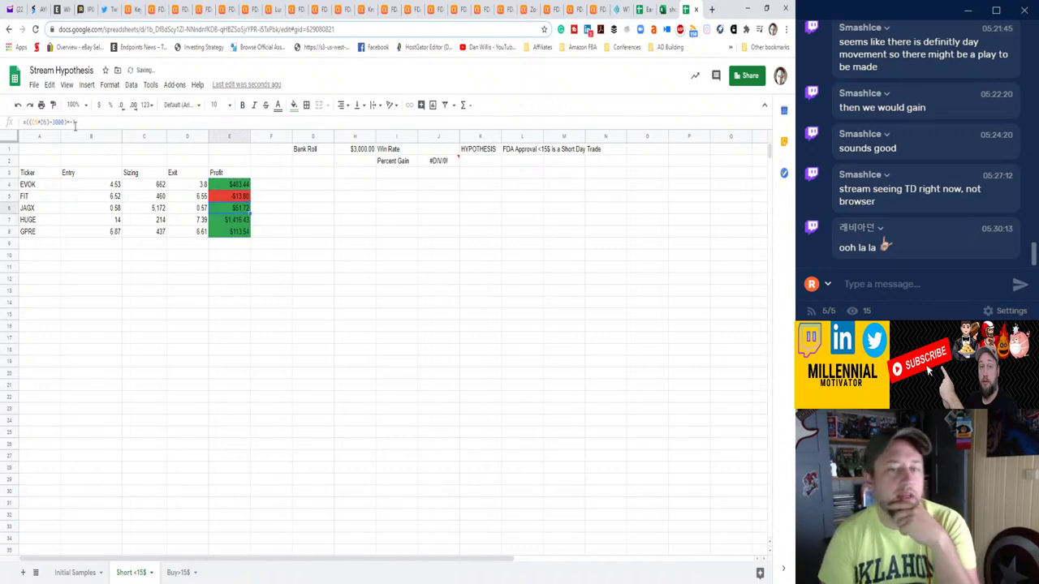
{"action": "left_click", "coordinate": [138, 324]}
{"action": "left_click_drag", "start_coordinate": [135, 312], "coordinate": [138, 302]}
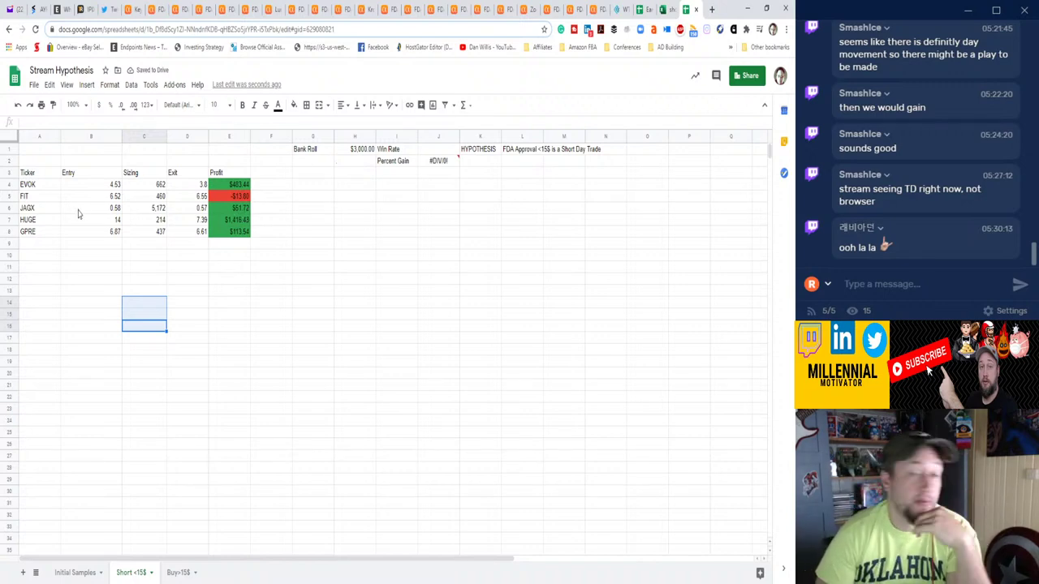
Check the ticker and share price in the Abbott defibrillator article and add ABT as a new trade in A9 of the Buy>15$ sheet.
{"action": "left_click", "coordinate": [37, 248]}
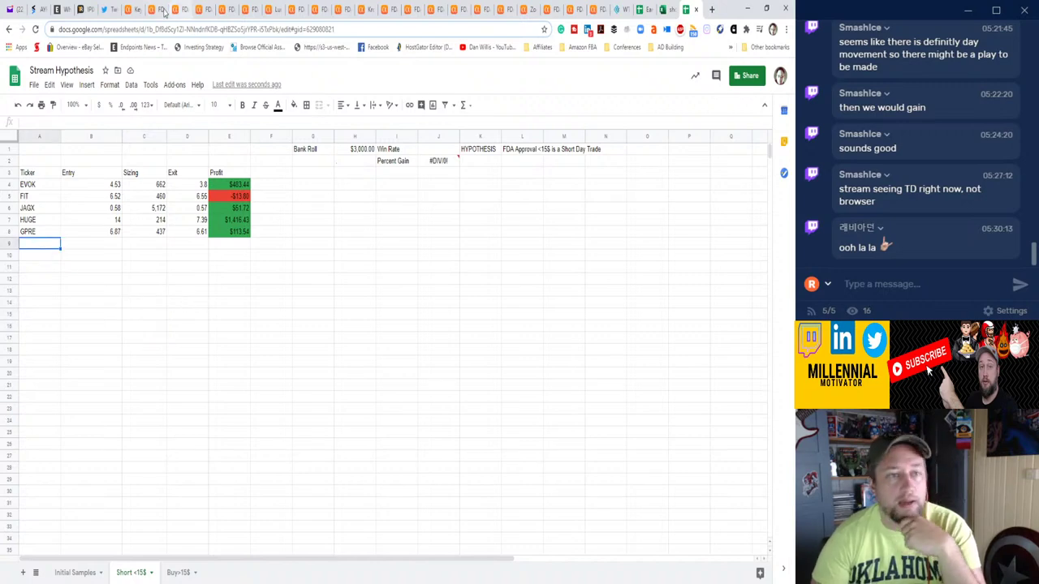
{"action": "left_click", "coordinate": [151, 9]}
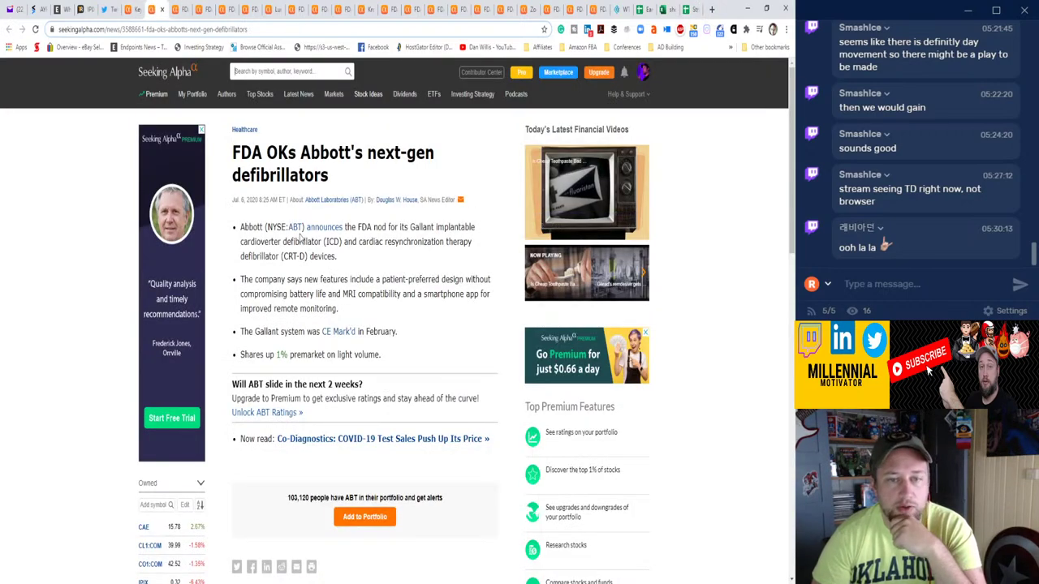
{"action": "mouse_move", "coordinate": [296, 230]}
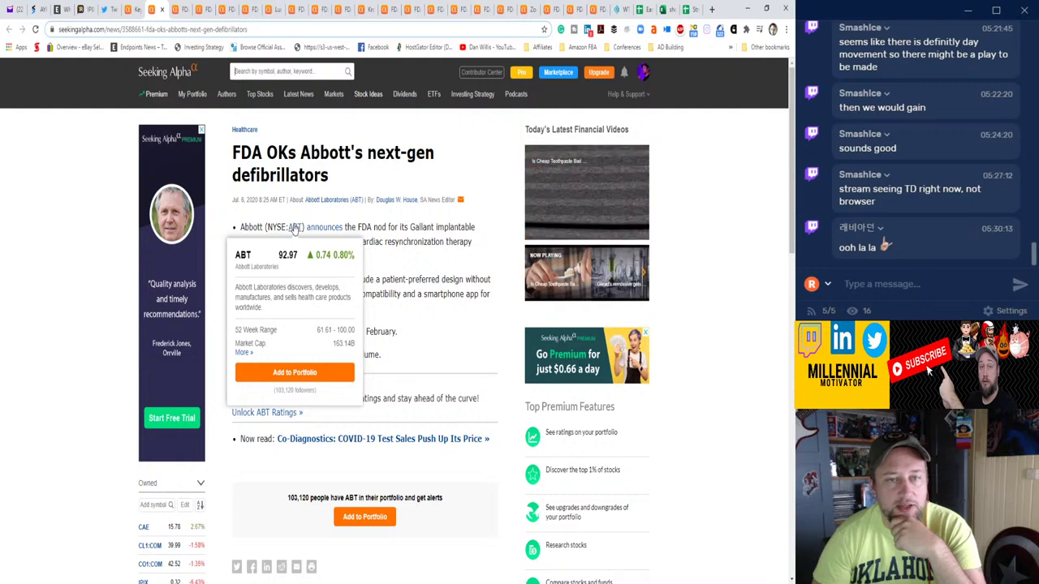
{"action": "left_click", "coordinate": [687, 9]}
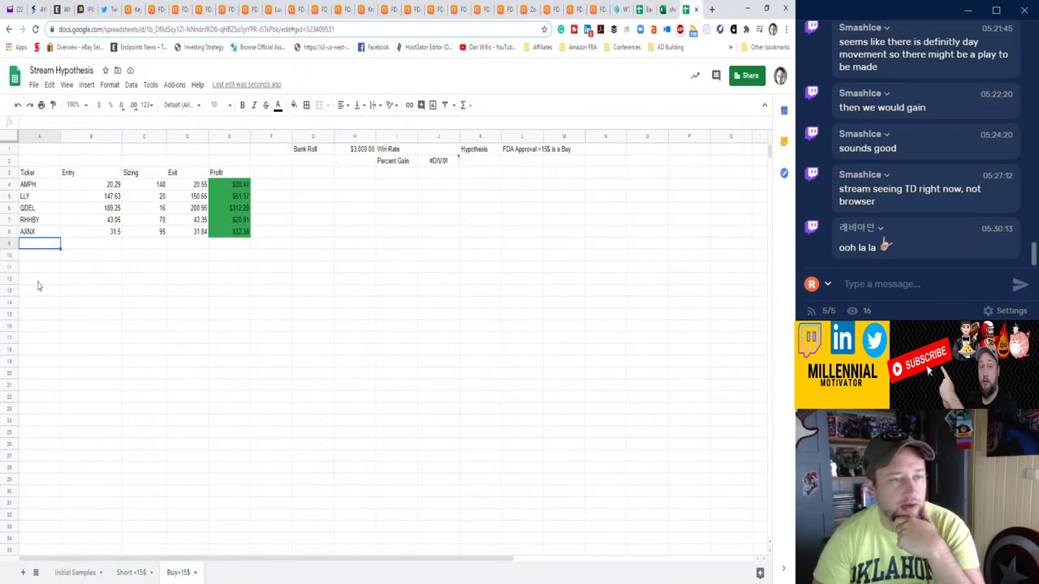
{"action": "type", "text": "ABT"}
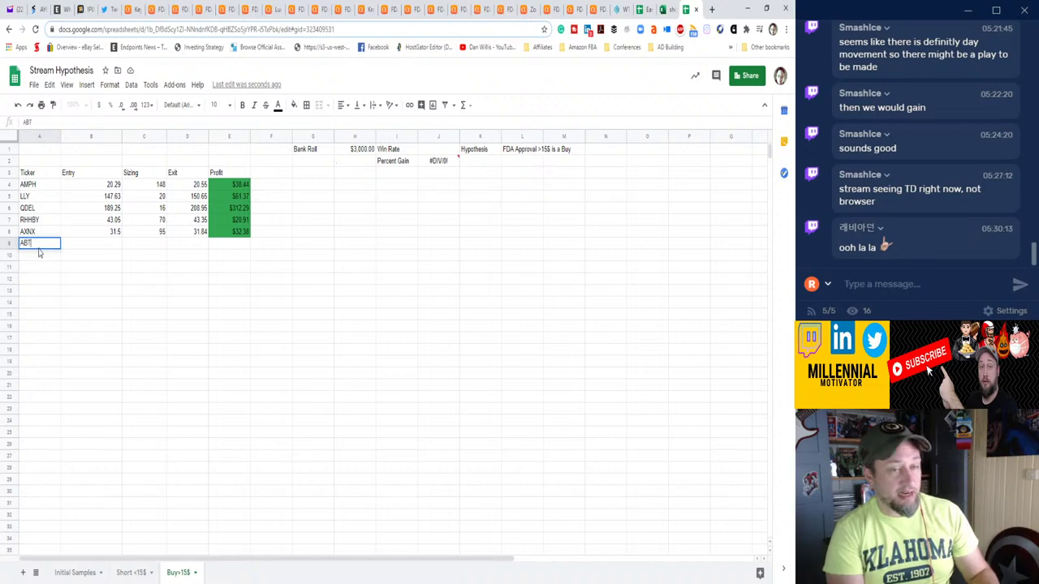
{"action": "key", "text": "Tab"}
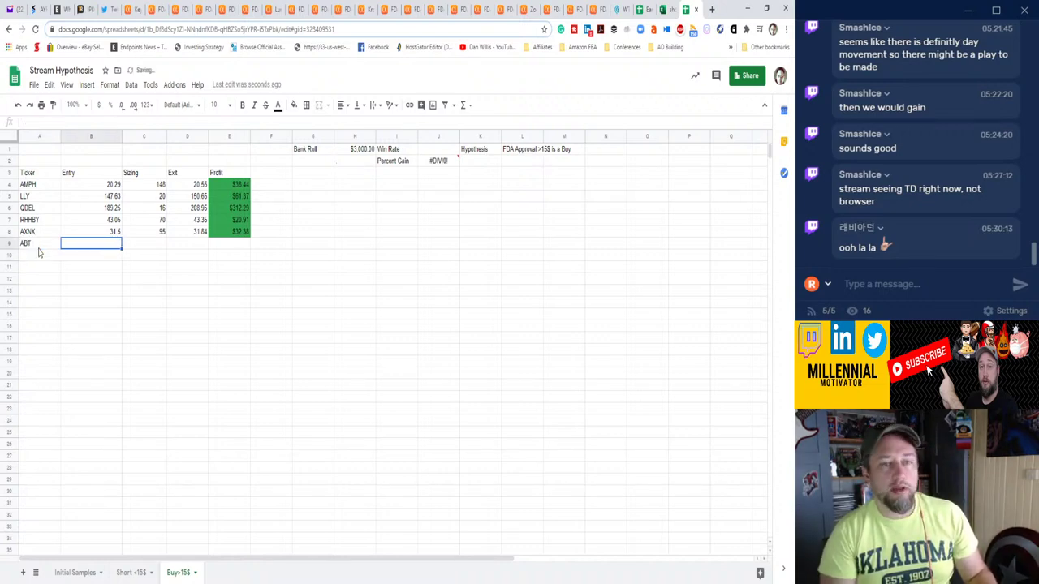
Revisit the Abbott article, then enter 14.28 as the ABT trade's entry and 14.4 as its exit.
{"action": "left_click", "coordinate": [154, 10]}
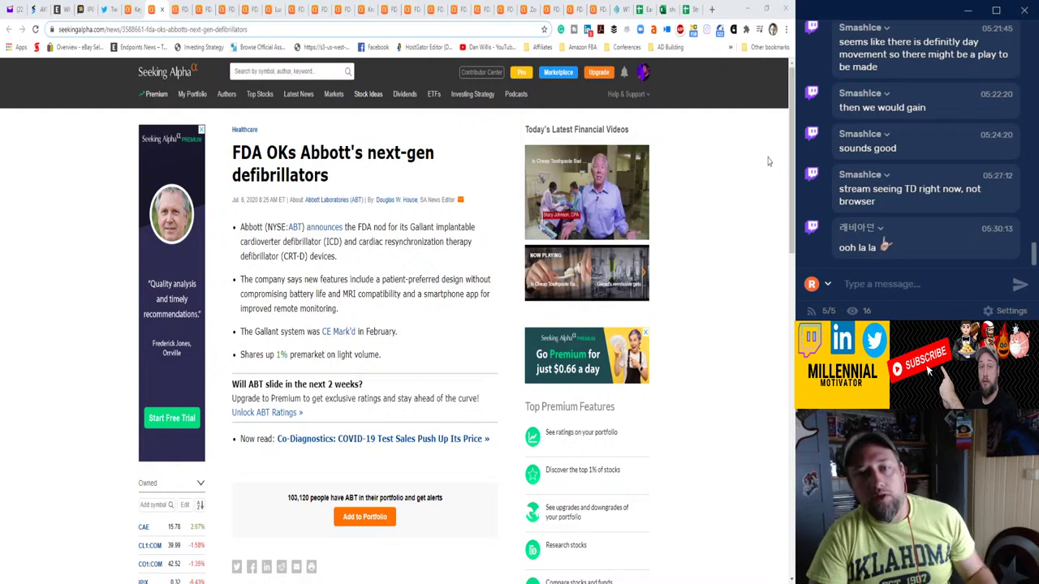
{"action": "left_click", "coordinate": [694, 8]}
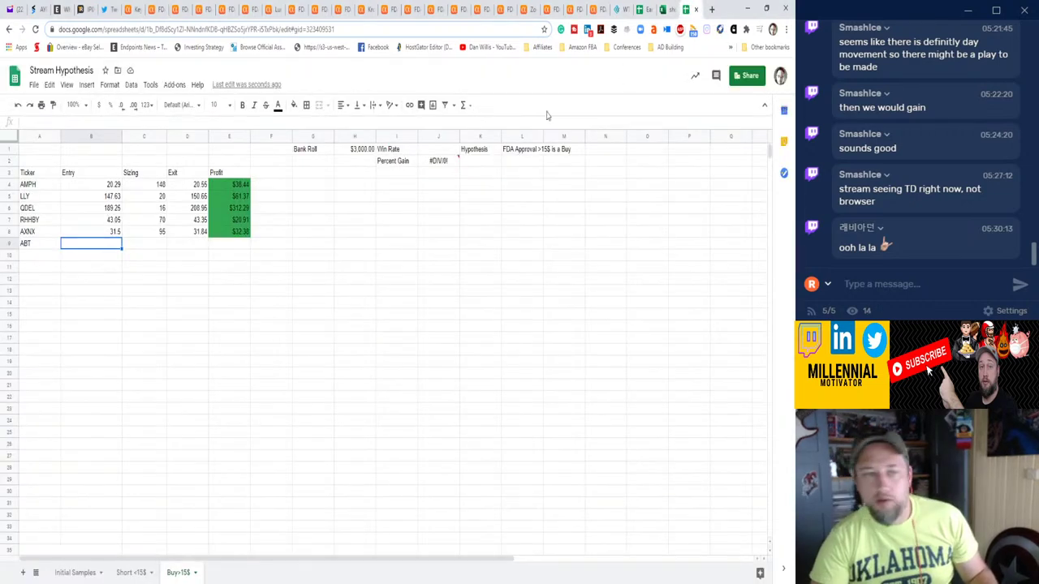
{"action": "type", "text": "14.2"}
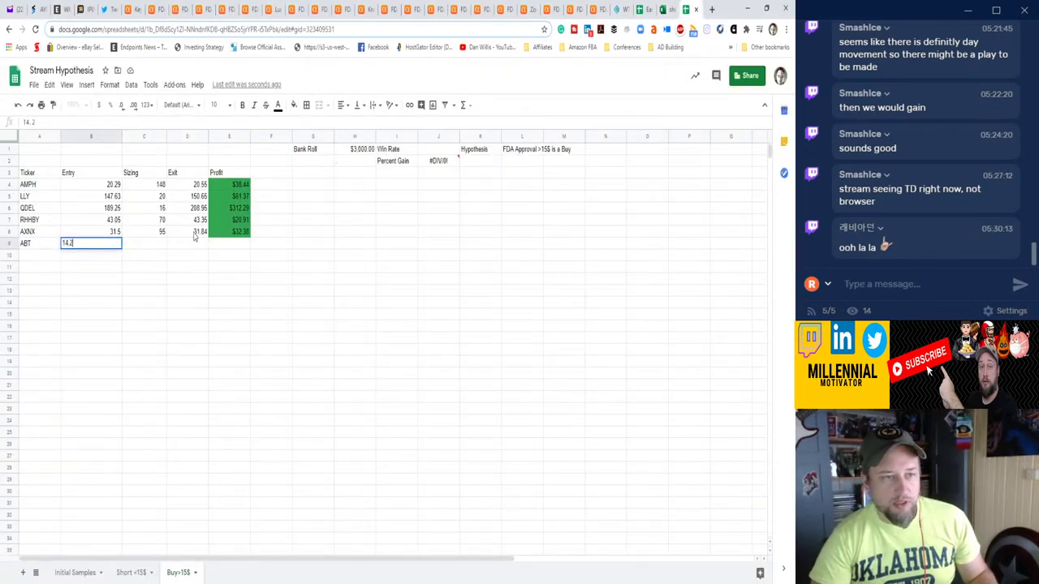
{"action": "type", "text": "8"}
{"action": "key", "text": "Tab"}
{"action": "key", "text": "Tab"}
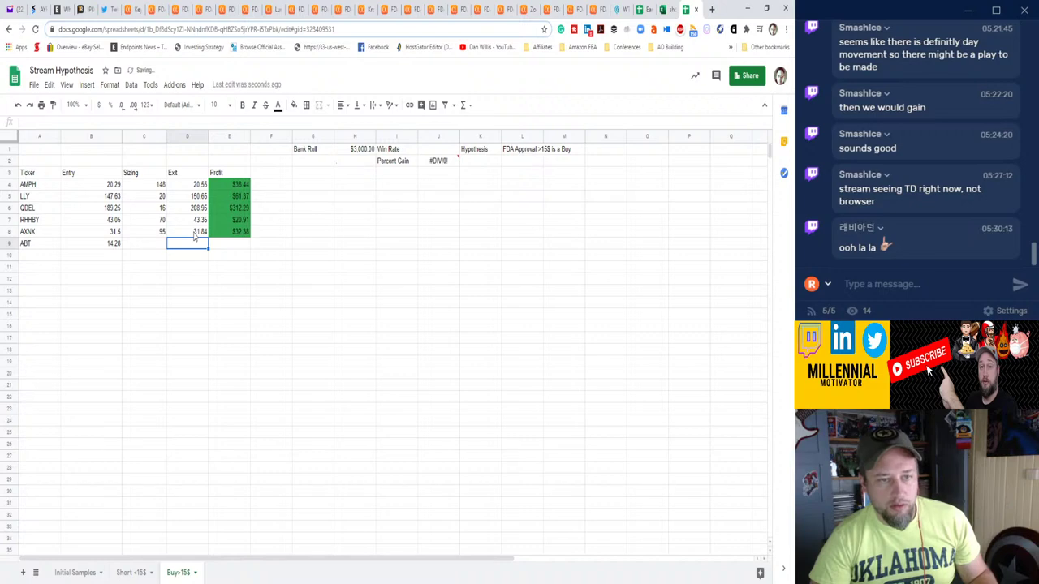
{"action": "type", "text": "14.4"}
{"action": "key", "text": "Return"}
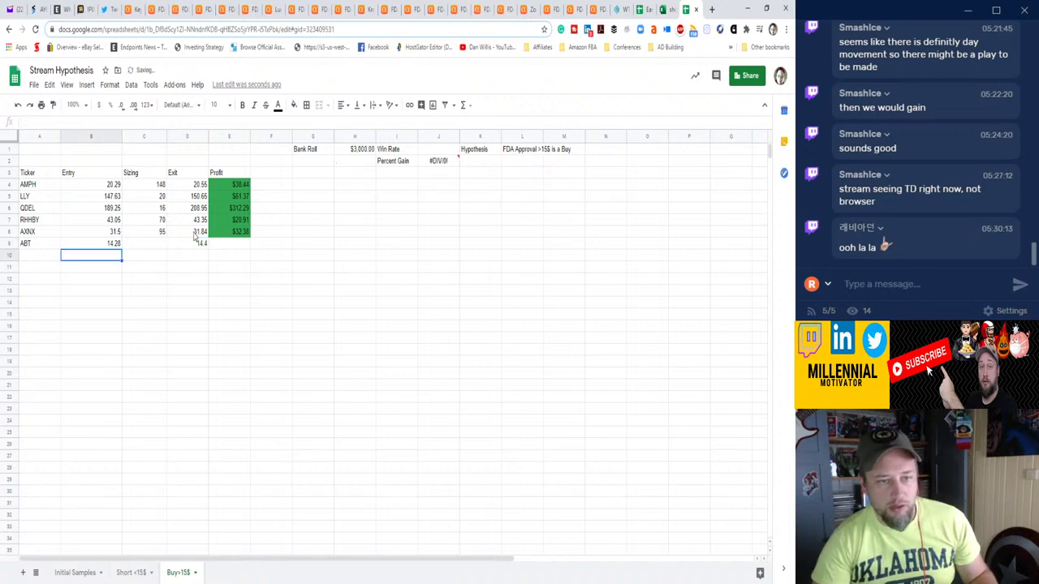
Copy the AXNX trade's sizing formula into C9 through C14 on the Buy>15$ sheet.
{"action": "left_click", "coordinate": [157, 233]}
{"action": "key", "text": "ctrl+c"}
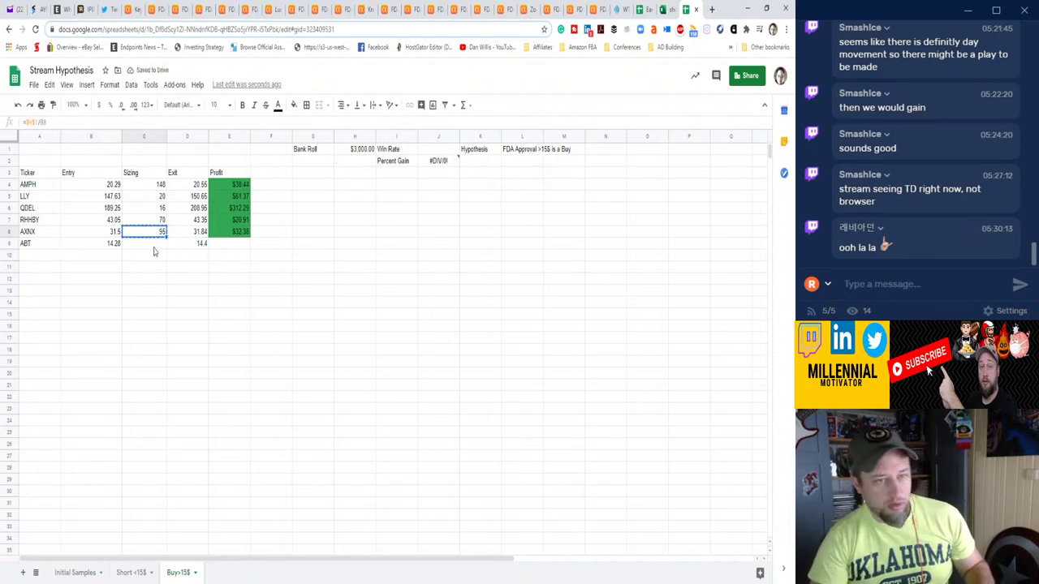
{"action": "left_click", "coordinate": [155, 247]}
{"action": "left_click_drag", "start_coordinate": [155, 251], "coordinate": [158, 517]}
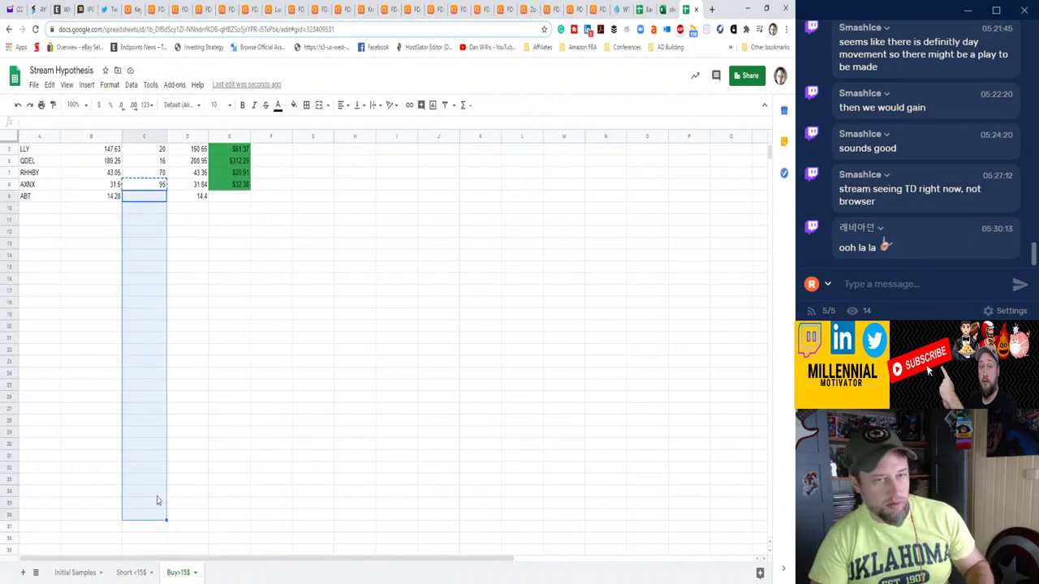
{"action": "left_click", "coordinate": [151, 242]}
{"action": "scroll", "coordinate": [143, 249], "scroll_direction": "up", "scroll_amount": 1}
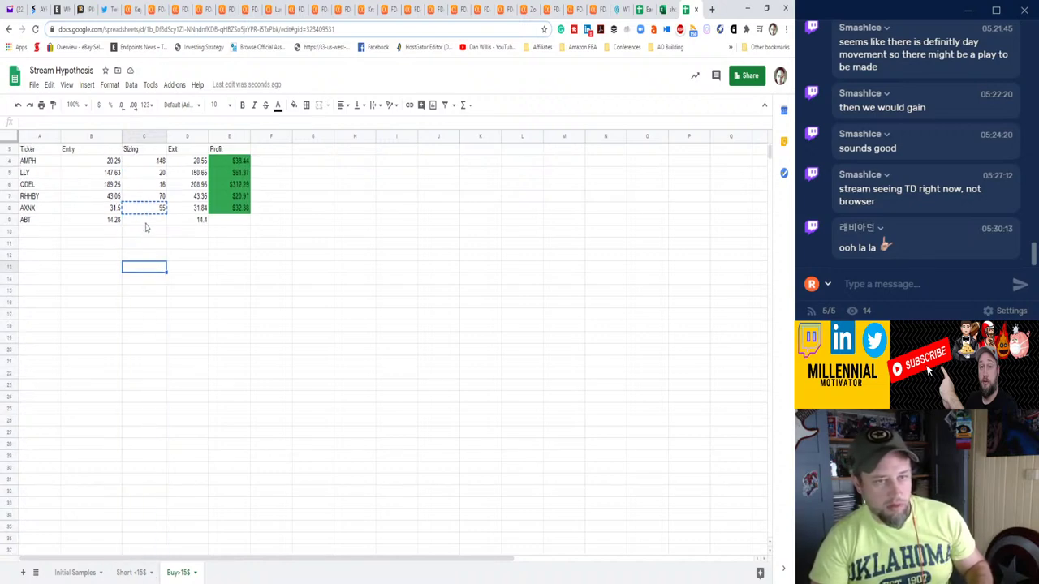
{"action": "left_click_drag", "start_coordinate": [145, 221], "coordinate": [141, 281]}
{"action": "key", "text": "ctrl+v"}
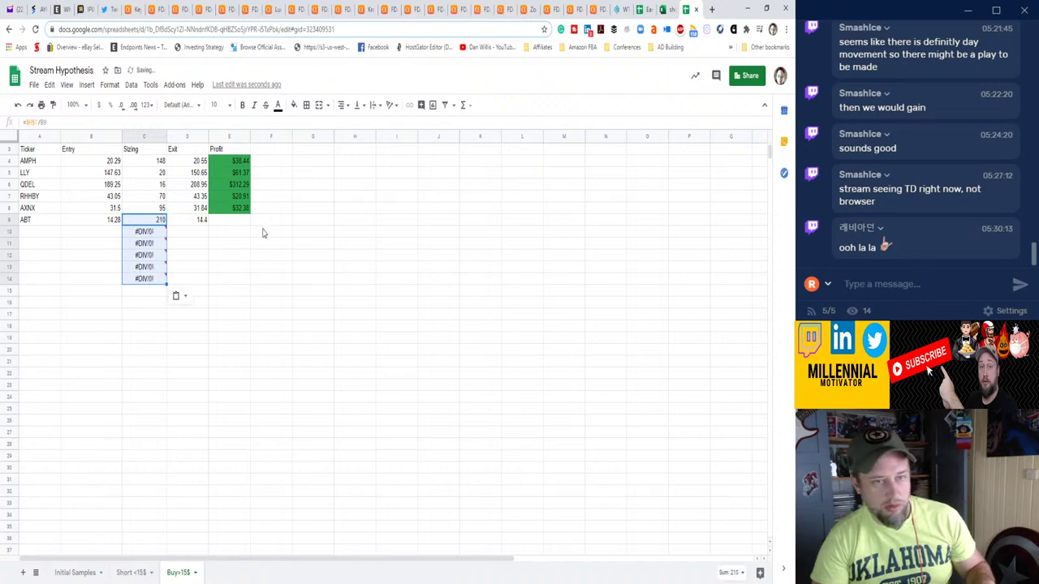
Copy the AXNX trade's profit formula into E9 through E14 on the Buy>15$ sheet.
{"action": "left_click", "coordinate": [239, 210]}
{"action": "key", "text": "ctrl+c"}
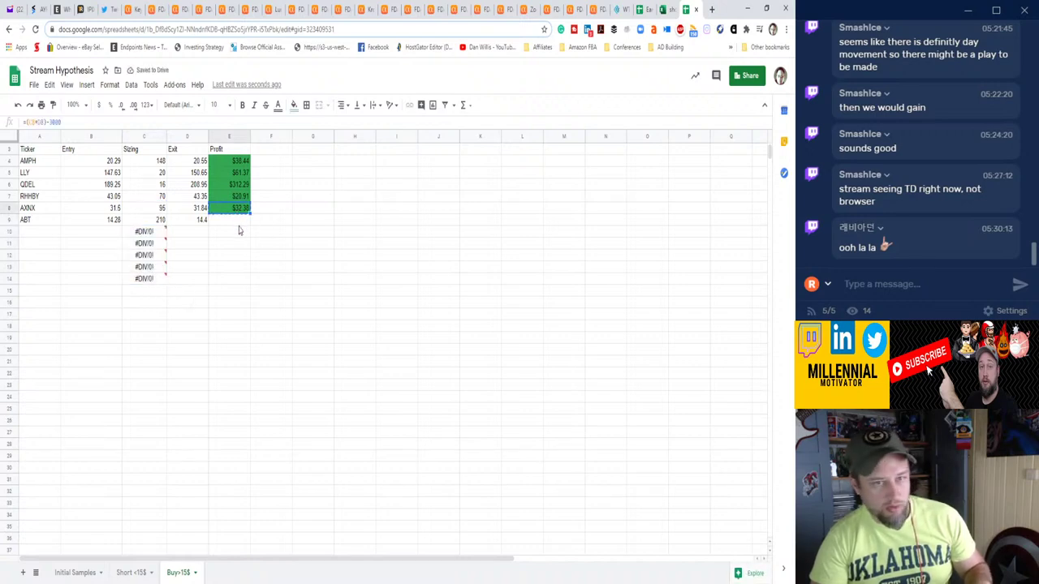
{"action": "left_click_drag", "start_coordinate": [239, 220], "coordinate": [236, 284]}
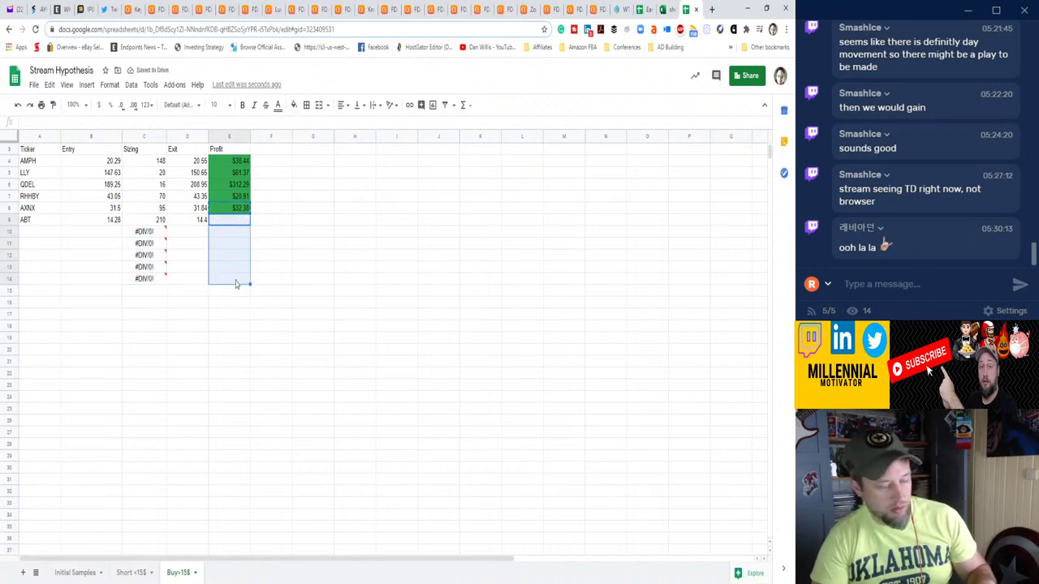
{"action": "key", "text": "ctrl+v"}
{"action": "left_click", "coordinate": [159, 315]}
{"action": "scroll", "coordinate": [97, 288], "scroll_direction": "up", "scroll_amount": 1}
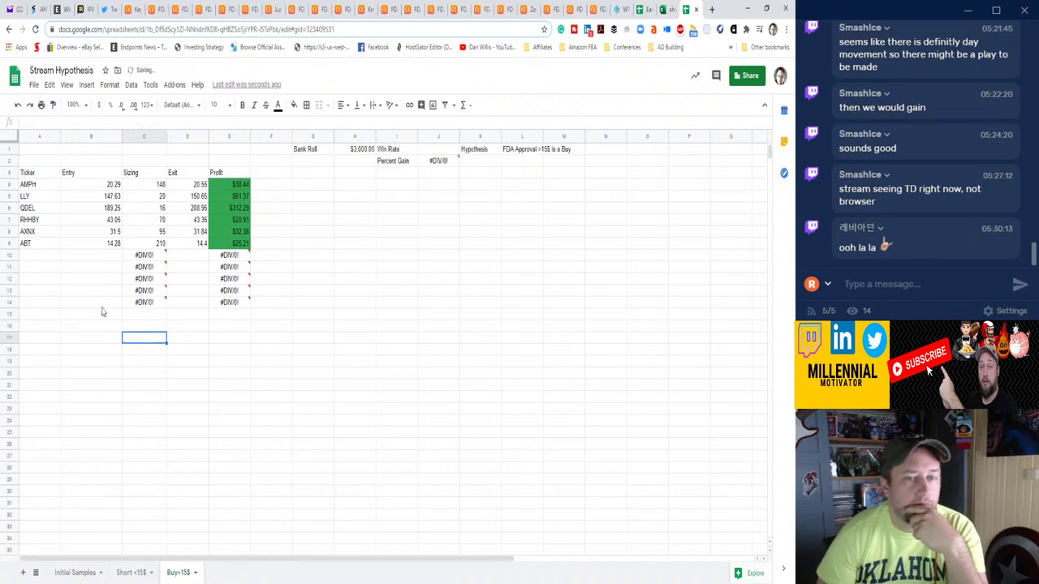
Check the ticker and share price in the ADC Therapeutics article and add ADCT in A10 of the Buy>15$ sheet.
{"action": "left_click", "coordinate": [144, 9]}
{"action": "left_click", "coordinate": [161, 8]}
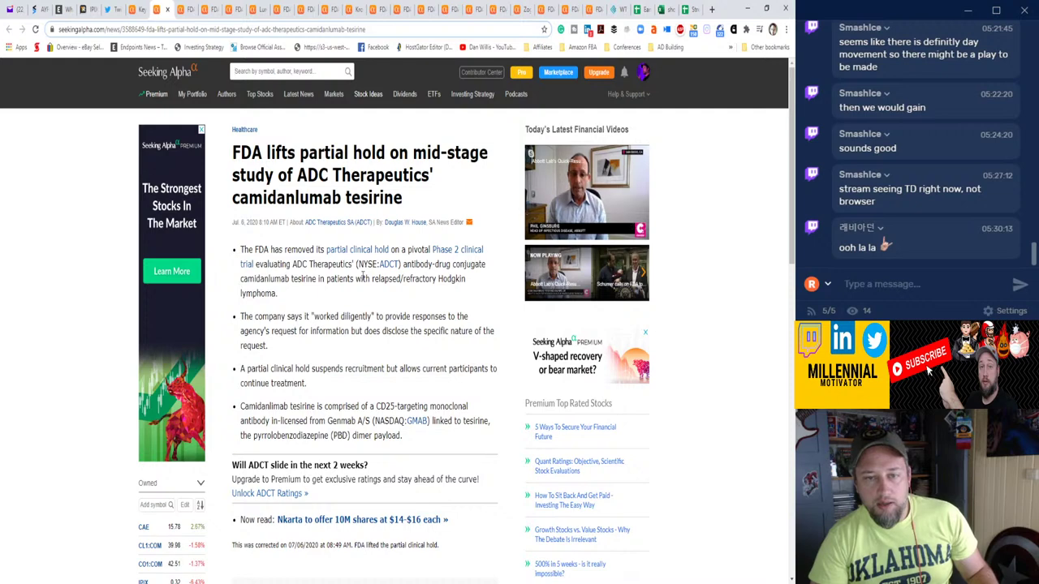
{"action": "mouse_move", "coordinate": [391, 270]}
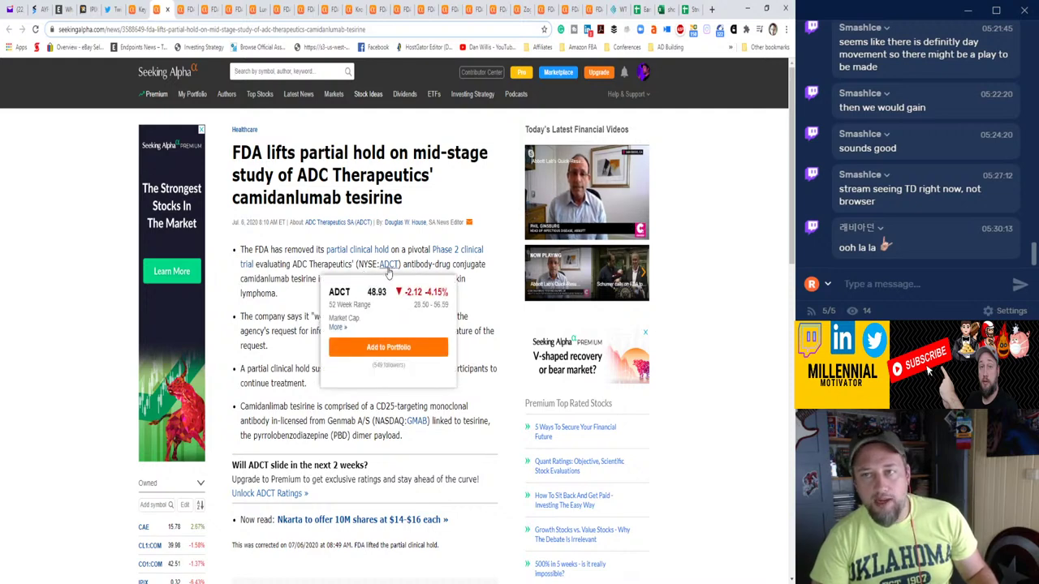
{"action": "key", "text": "ctrl+9"}
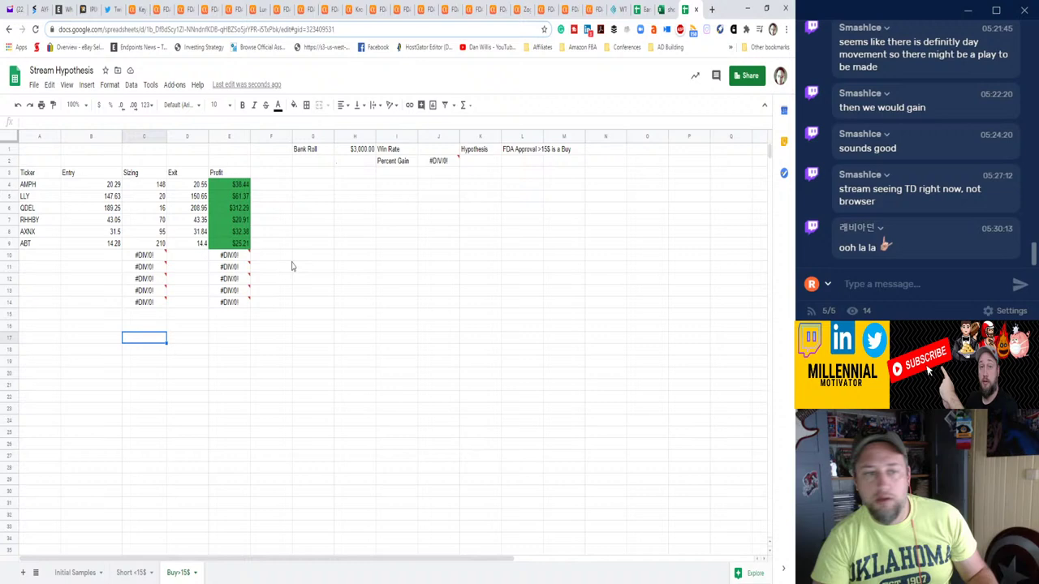
{"action": "left_click", "coordinate": [42, 257]}
{"action": "type", "text": "ADCT"}
{"action": "key", "text": "Tab"}
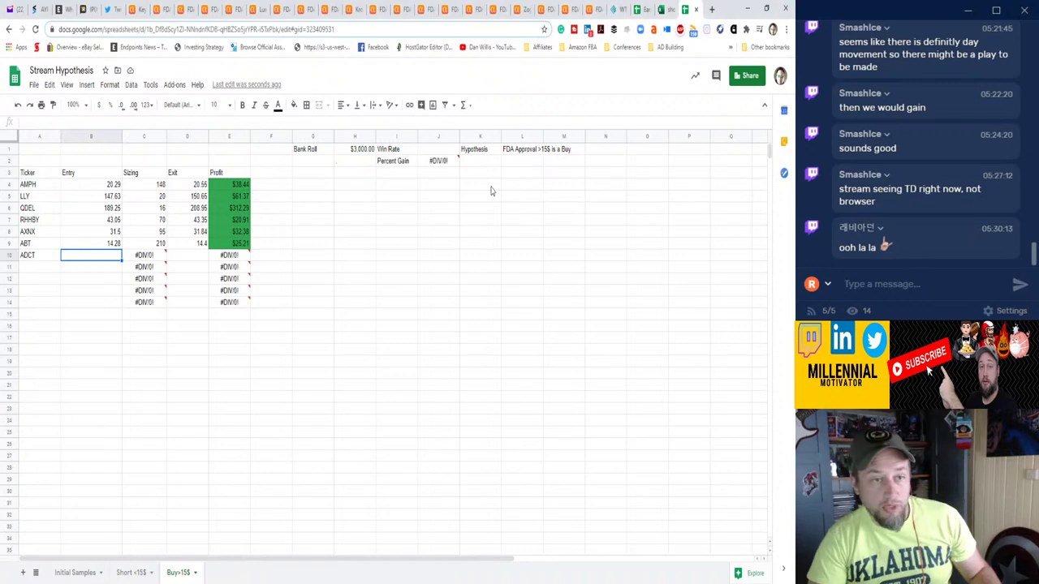
Close the ADC Therapeutics and ViiV Healthcare articles, then check the ticker and share price in the Mesoblast article.
{"action": "left_click", "coordinate": [159, 9]}
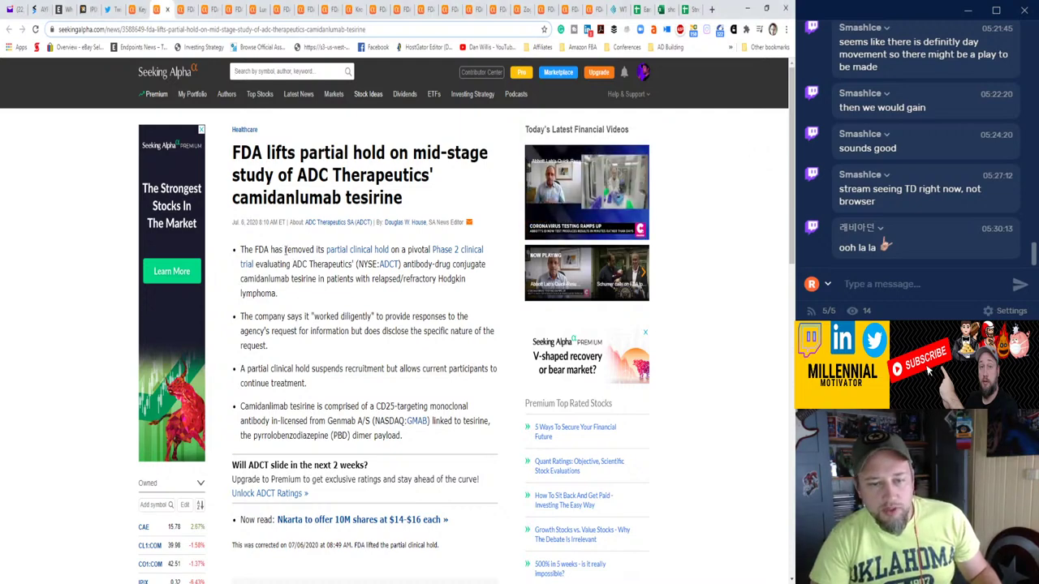
{"action": "key", "text": "ctrl+w"}
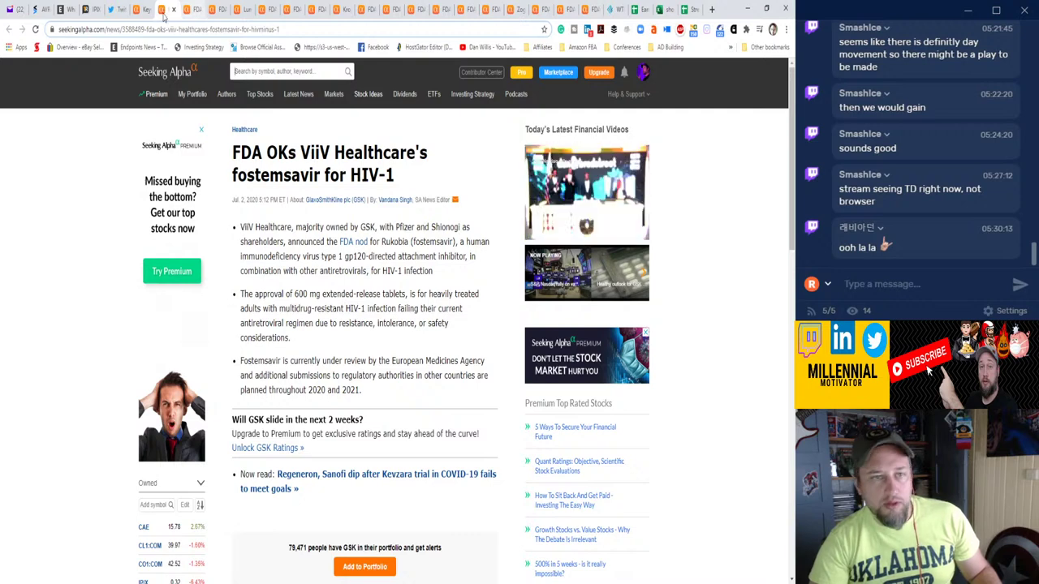
{"action": "left_click", "coordinate": [172, 11]}
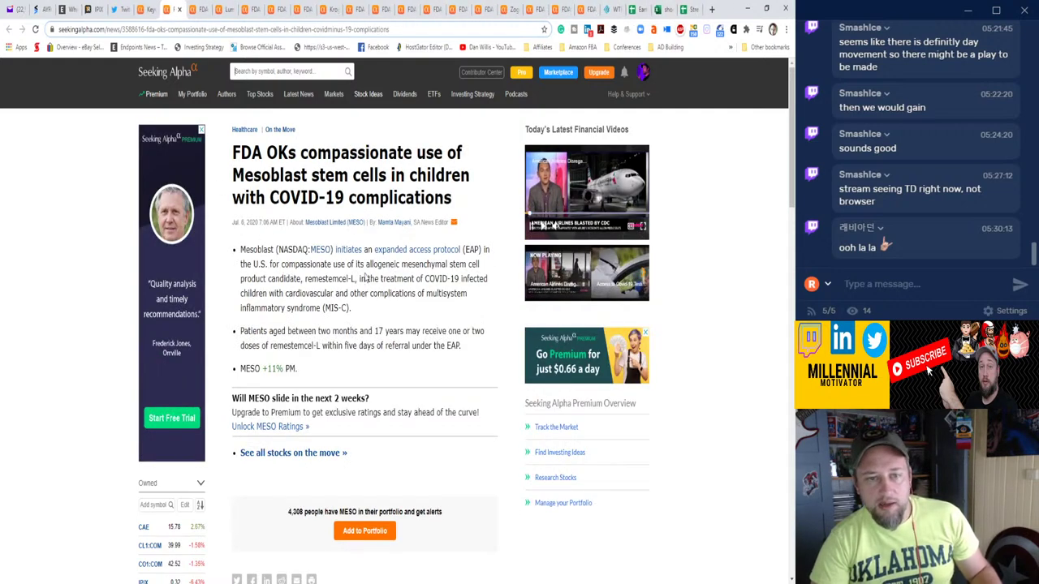
{"action": "mouse_move", "coordinate": [319, 252]}
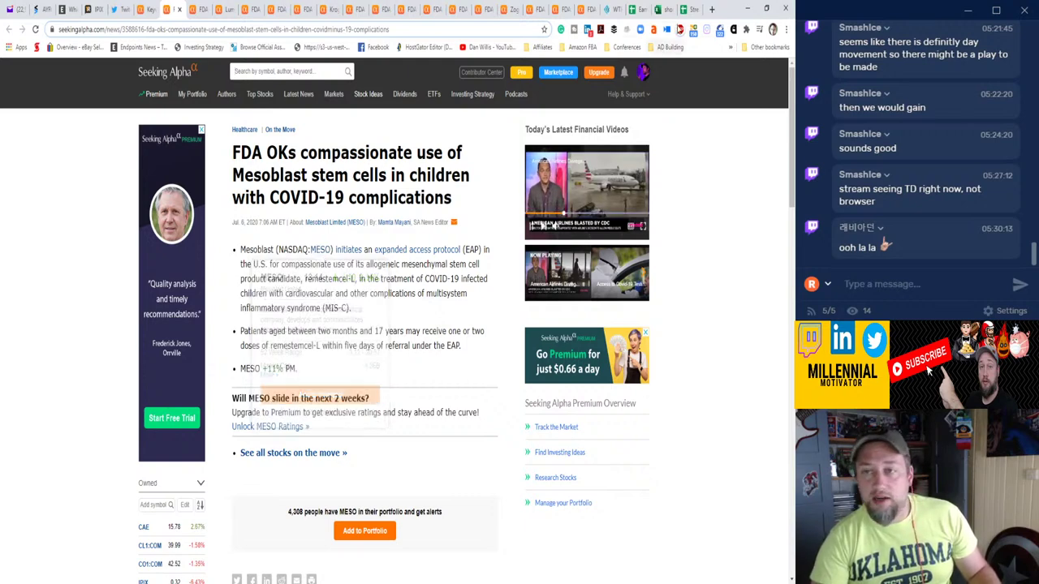
Clear the ADCT ticker from A10 of the Buy>15$ sheet.
{"action": "left_click", "coordinate": [688, 8]}
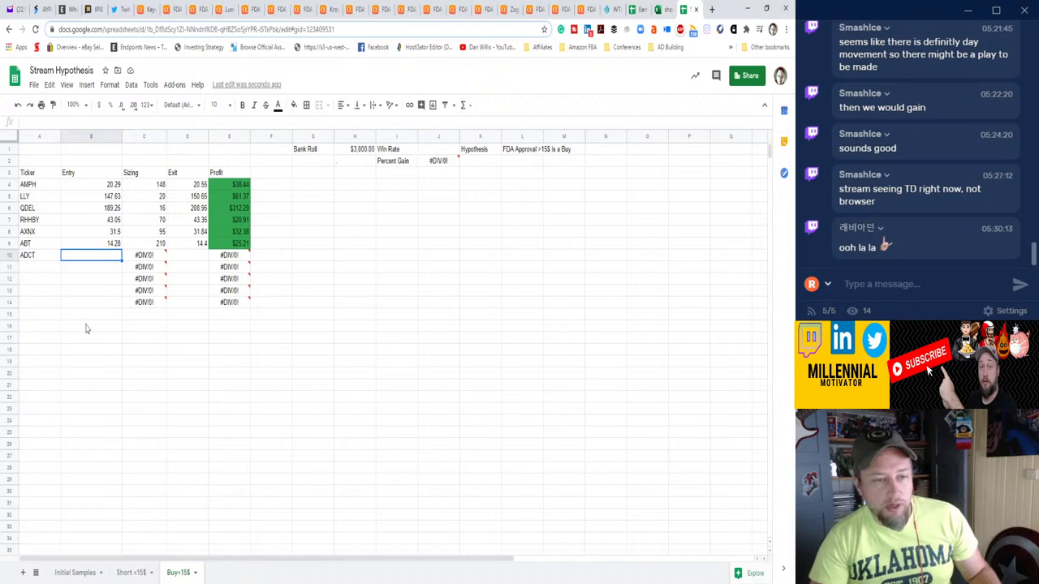
{"action": "left_click", "coordinate": [38, 258]}
{"action": "key", "text": "Delete"}
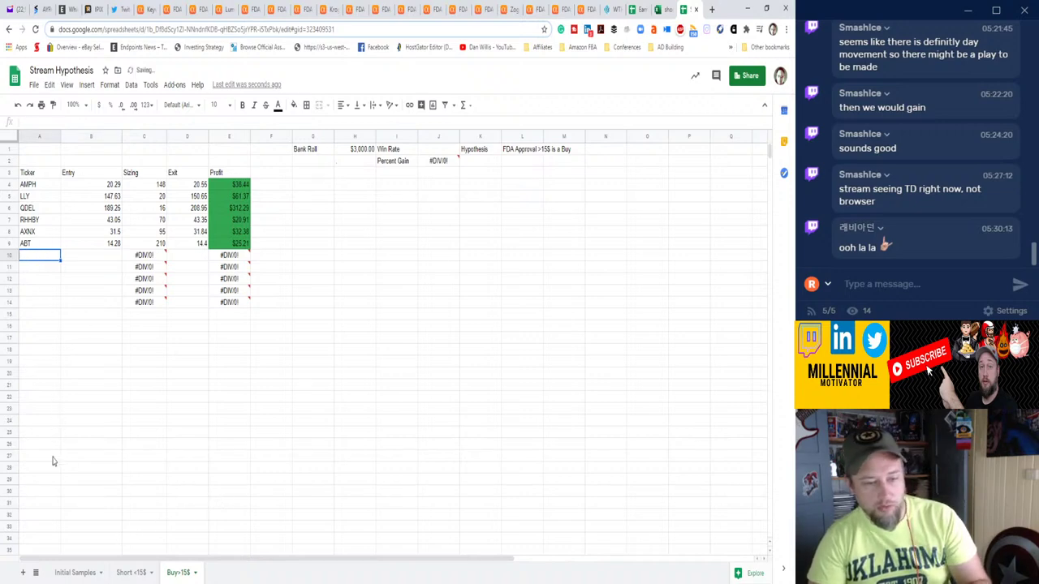
Add MESO as a new trade in A9 of the Short <15$ sheet.
{"action": "left_click", "coordinate": [128, 573]}
{"action": "type", "text": "MESO"}
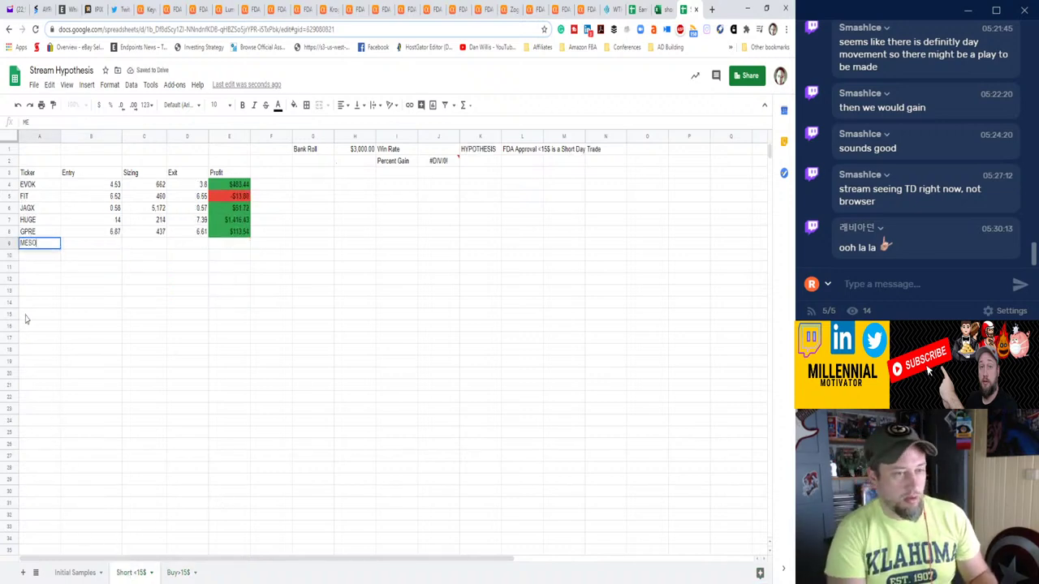
{"action": "key", "text": "Tab"}
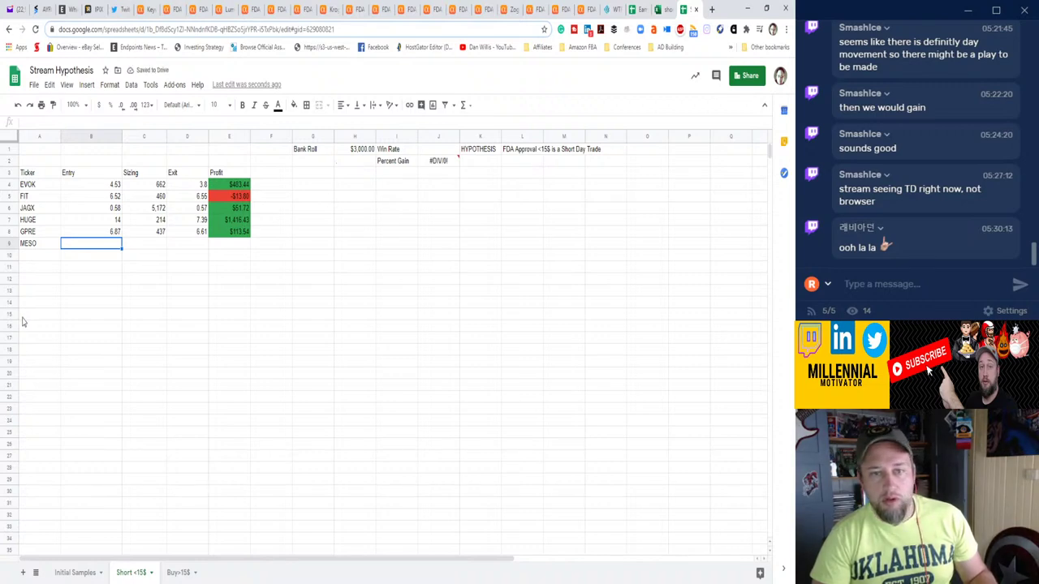
Revisit the Mesoblast article, then enter 13.01 as the MESO trade's entry and 13.14 as its exit.
{"action": "left_click", "coordinate": [173, 9]}
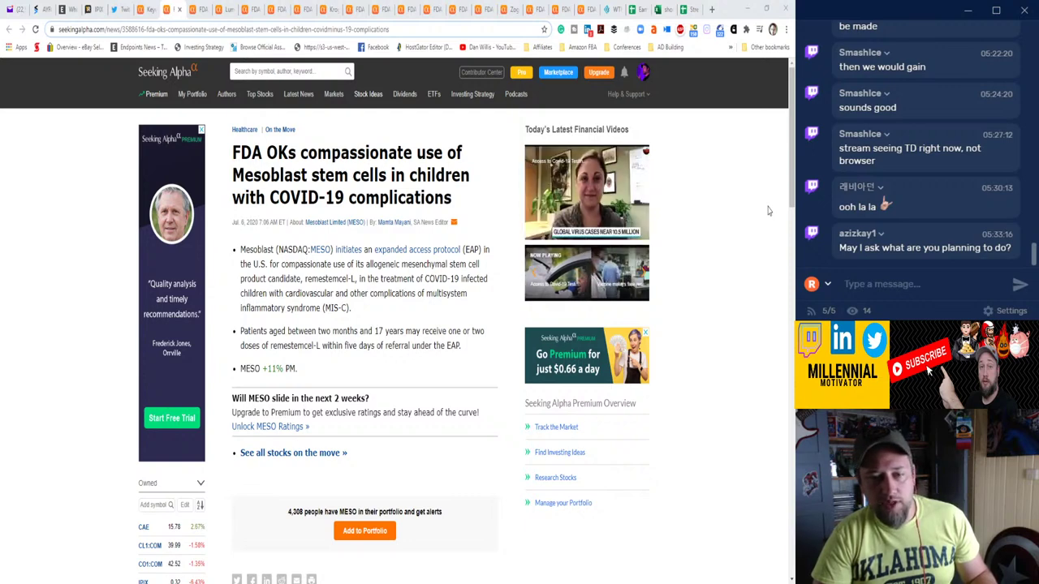
{"action": "left_click", "coordinate": [686, 9]}
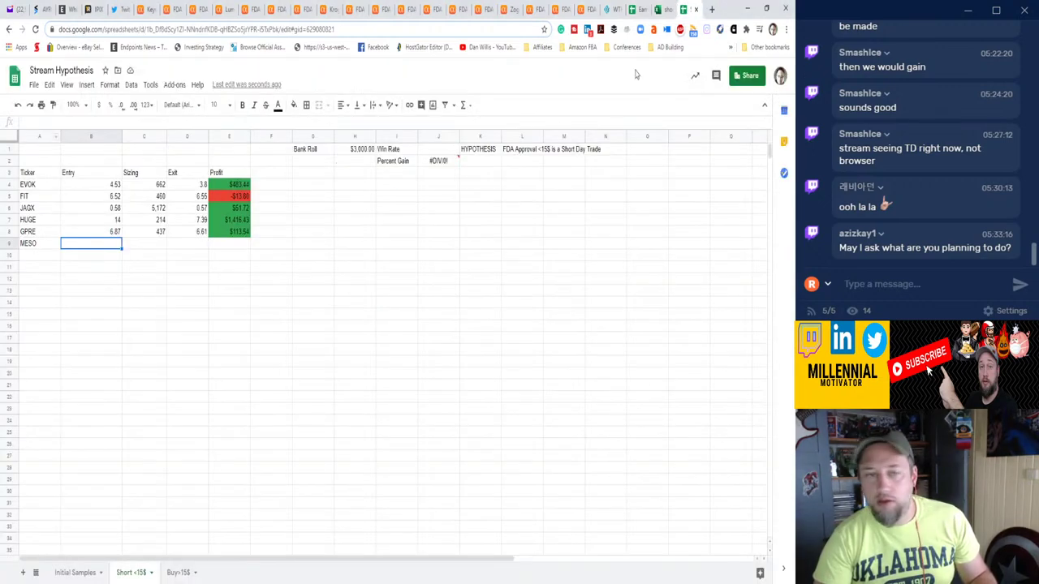
{"action": "type", "text": "13.01"}
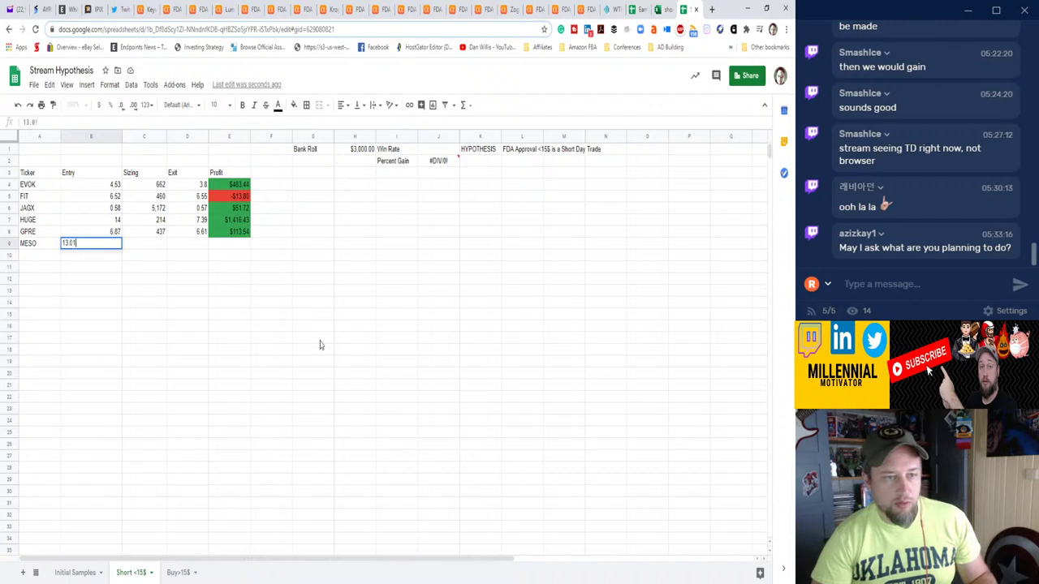
{"action": "key", "text": "Tab"}
{"action": "key", "text": "Tab"}
{"action": "type", "text": "13"}
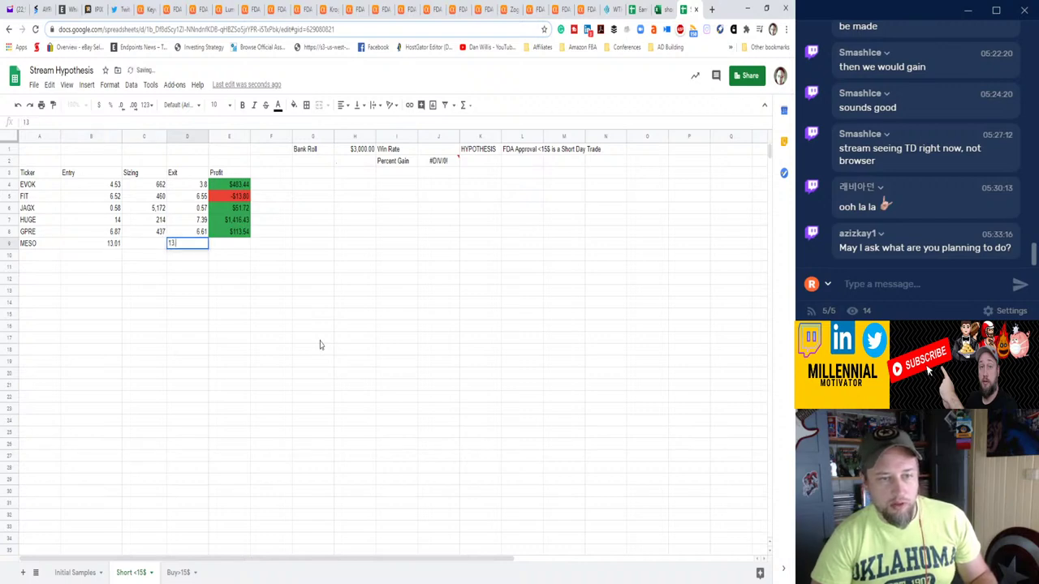
{"action": "type", "text": ".14"}
{"action": "key", "text": "Return"}
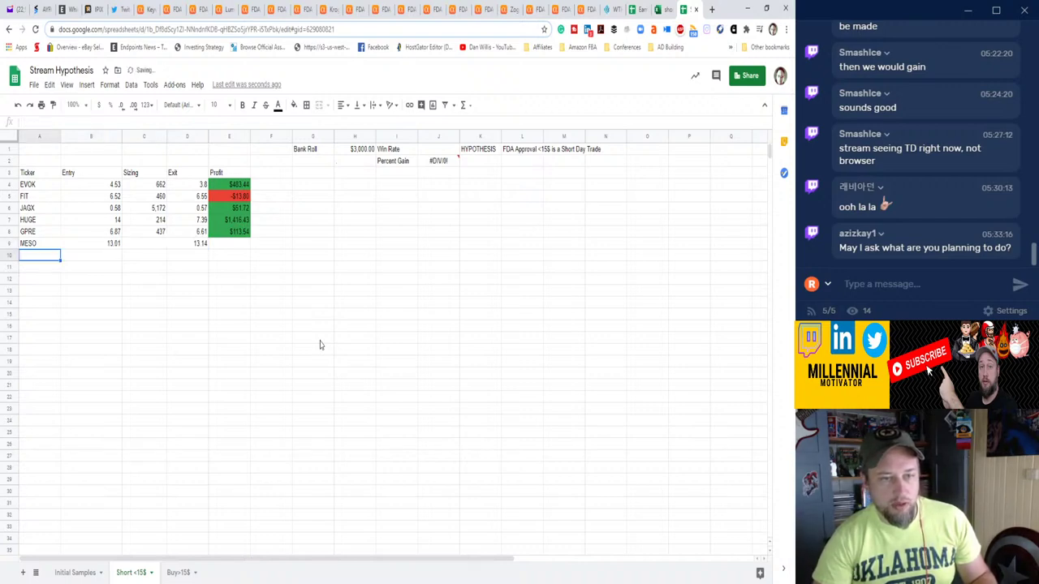
Copy the GPRE trade's sizing formula into C9 through C12 on the Short <15$ sheet.
{"action": "left_click", "coordinate": [141, 233]}
{"action": "key", "text": "ctrl+c"}
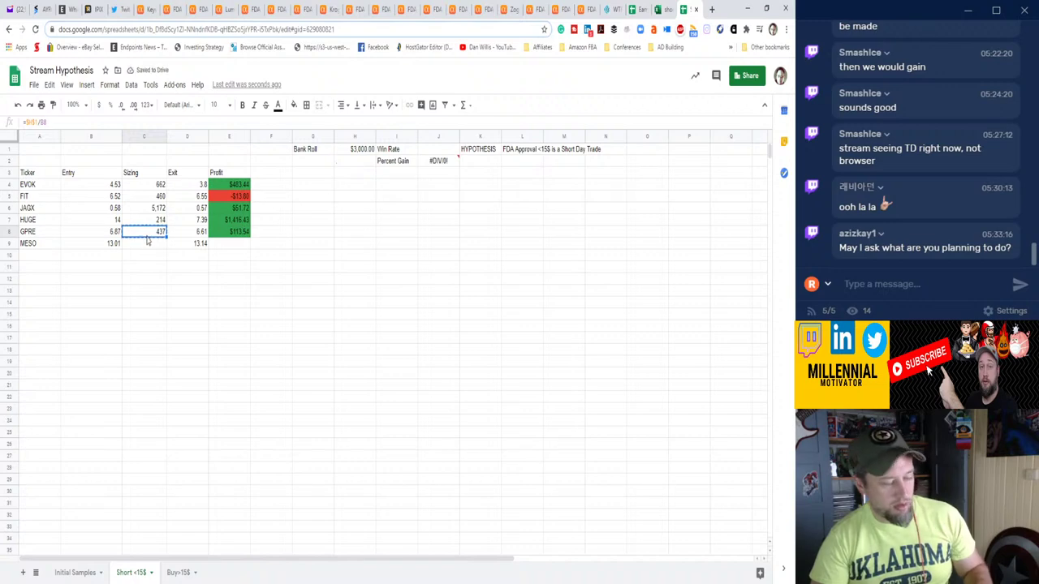
{"action": "left_click_drag", "start_coordinate": [159, 249], "coordinate": [160, 283]}
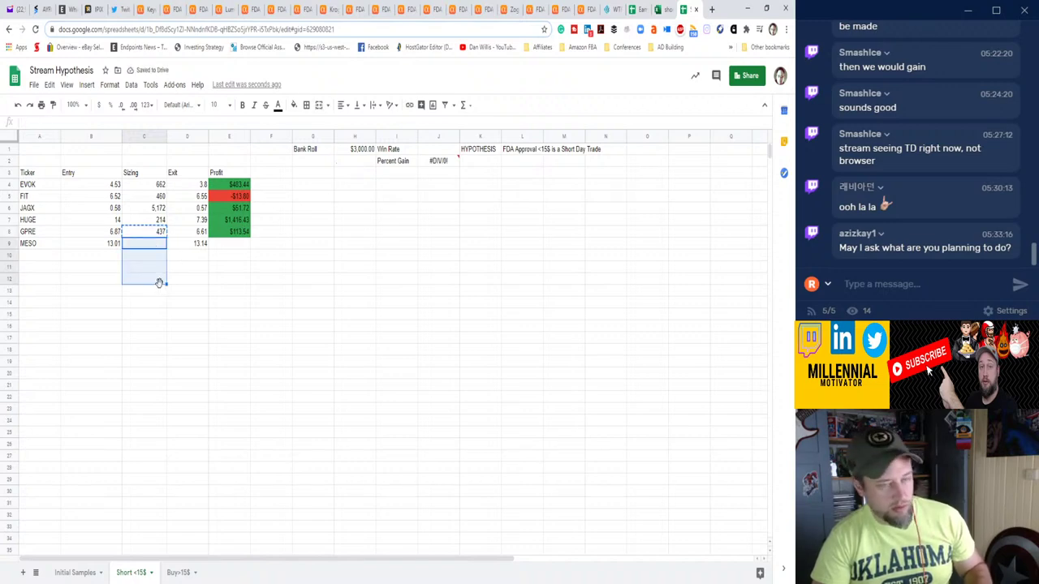
{"action": "key", "text": "ctrl+v"}
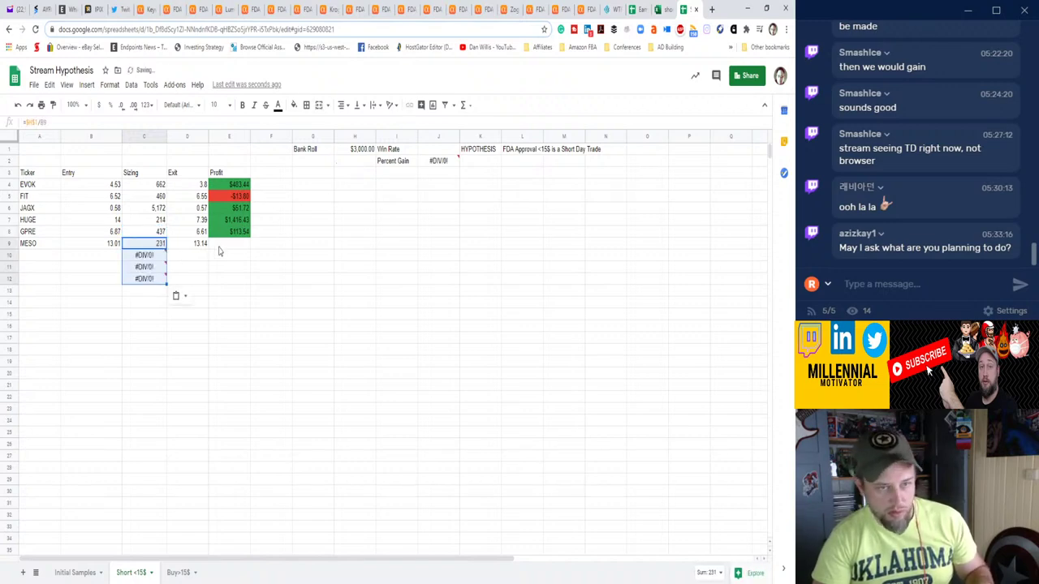
Copy the GPRE trade's profit formula into E9 through E12 on the Short <15$ sheet.
{"action": "left_click", "coordinate": [233, 236]}
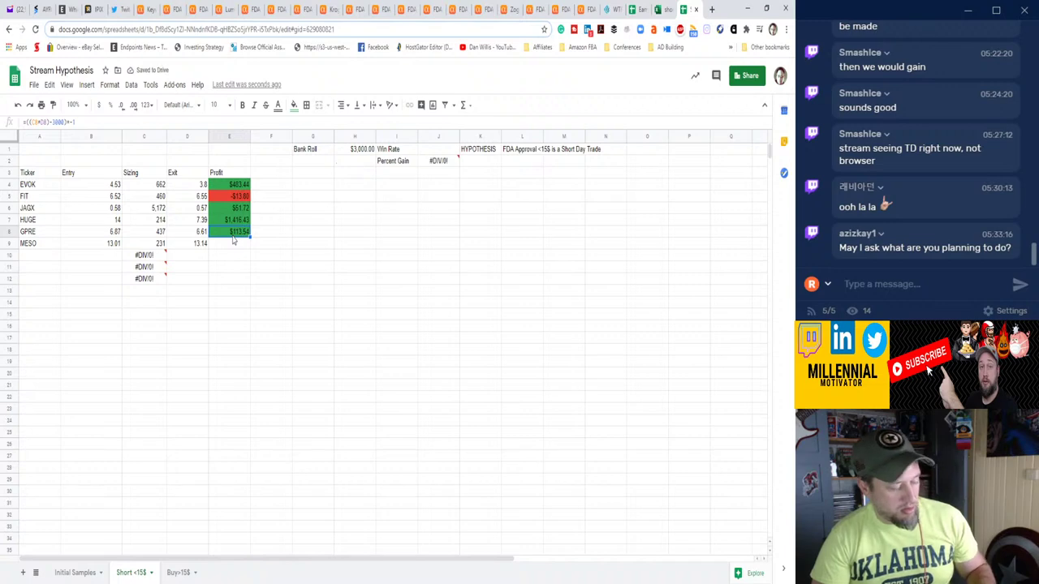
{"action": "left_click_drag", "start_coordinate": [240, 245], "coordinate": [236, 285]}
{"action": "key", "text": "ctrl+v"}
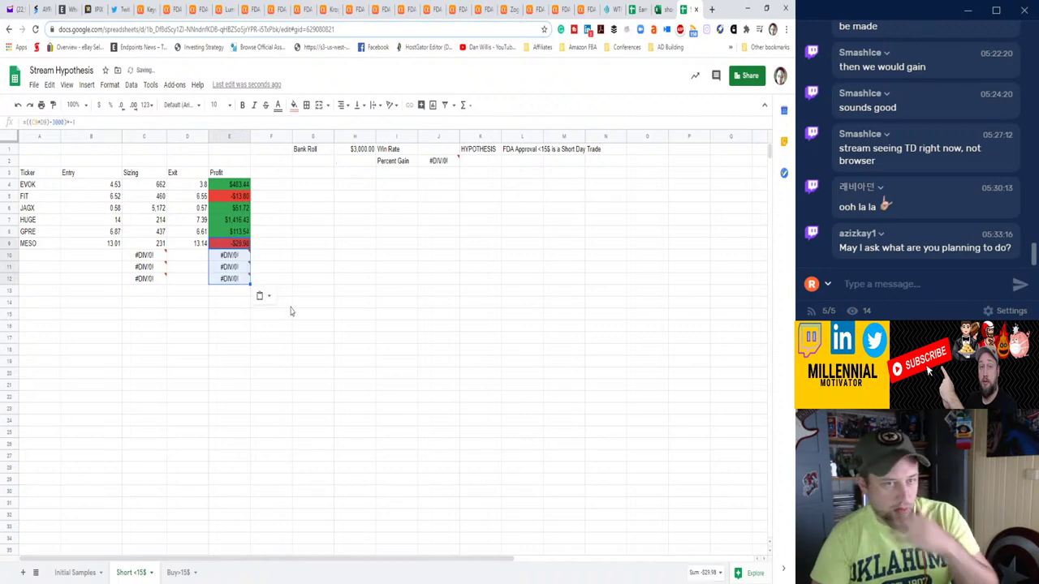
{"action": "left_click", "coordinate": [294, 314]}
{"action": "left_click", "coordinate": [74, 318]}
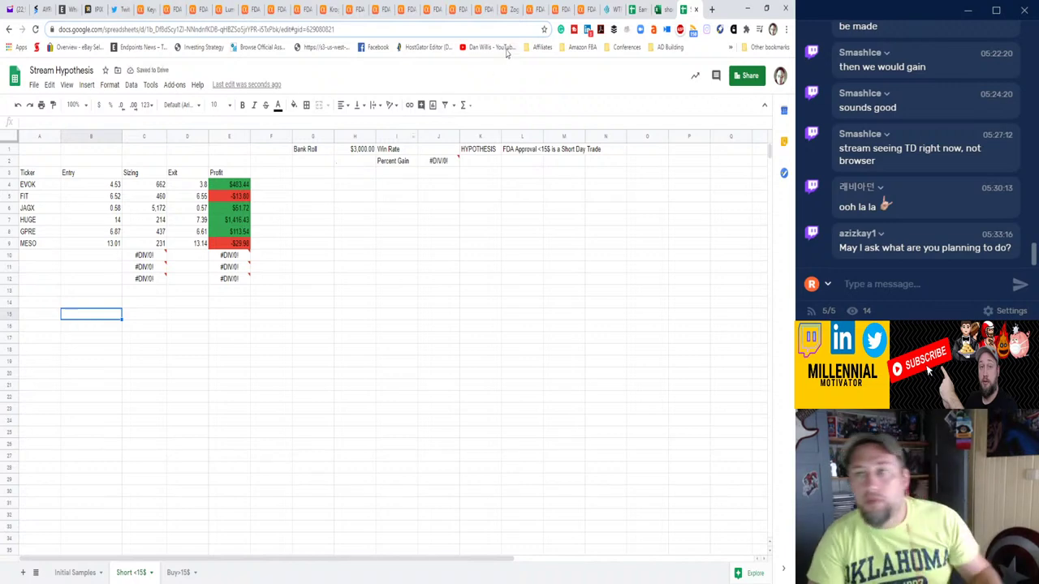
Close the Mesoblast article, then add VERO from the Venus Concept article as a new trade in A10 of the Short <15$ sheet.
{"action": "left_click", "coordinate": [192, 9]}
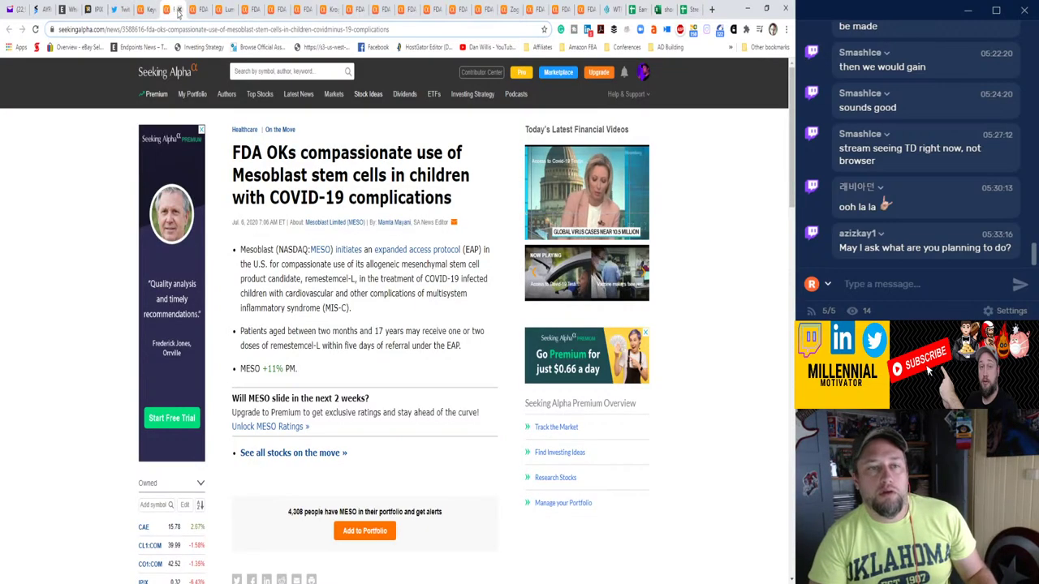
{"action": "left_click", "coordinate": [172, 9]}
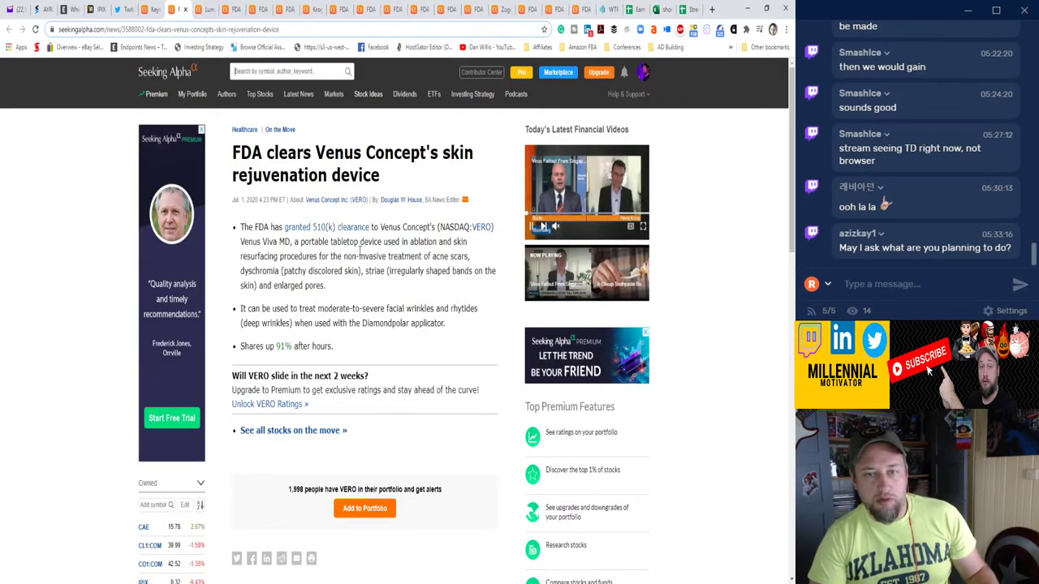
{"action": "mouse_move", "coordinate": [479, 232]}
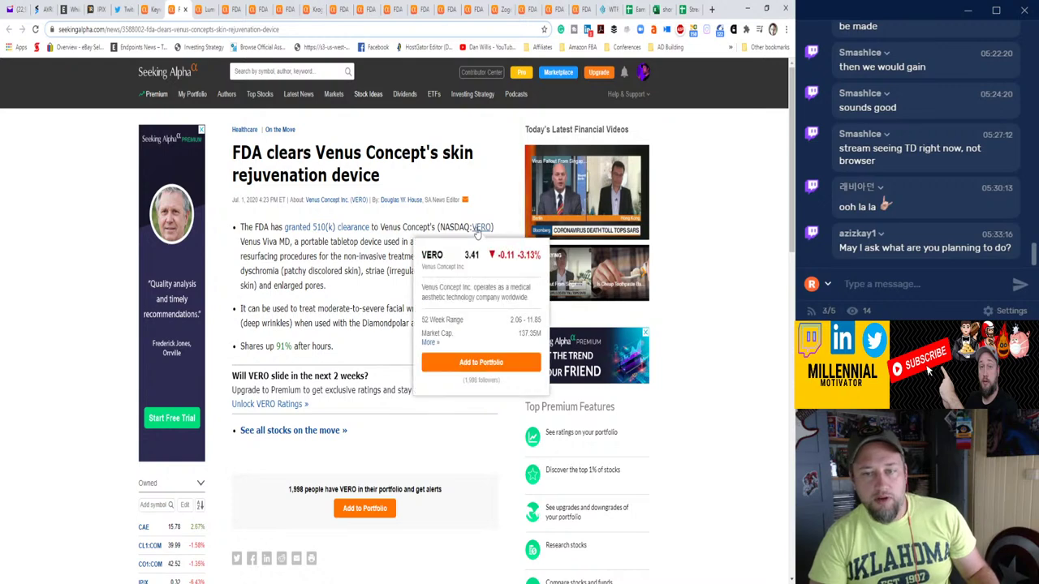
{"action": "left_click", "coordinate": [686, 9]}
{"action": "left_click", "coordinate": [39, 257]}
{"action": "type", "text": "VER"}
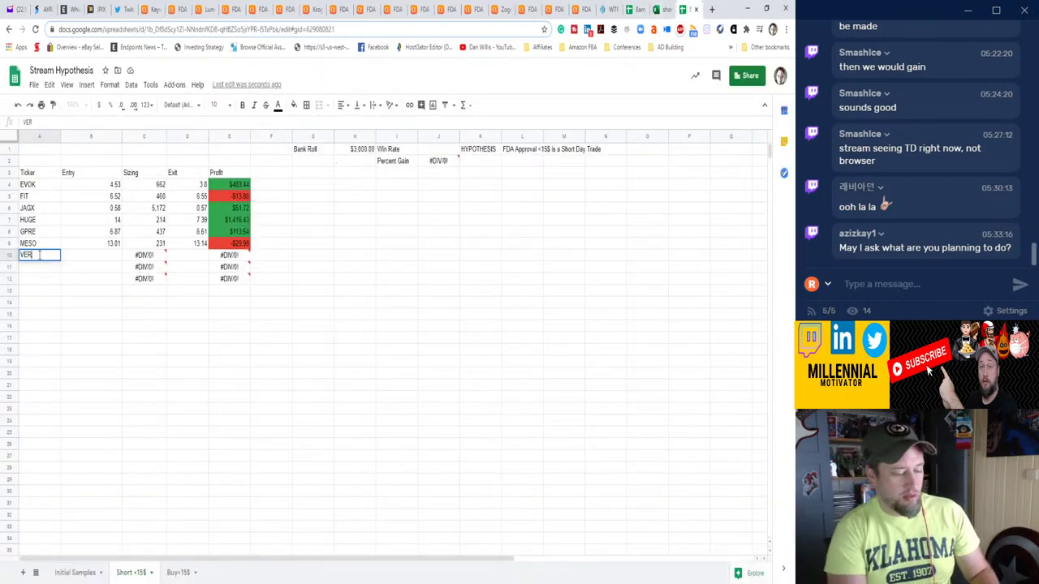
{"action": "type", "text": "o"}
{"action": "key", "text": "BackSpace"}
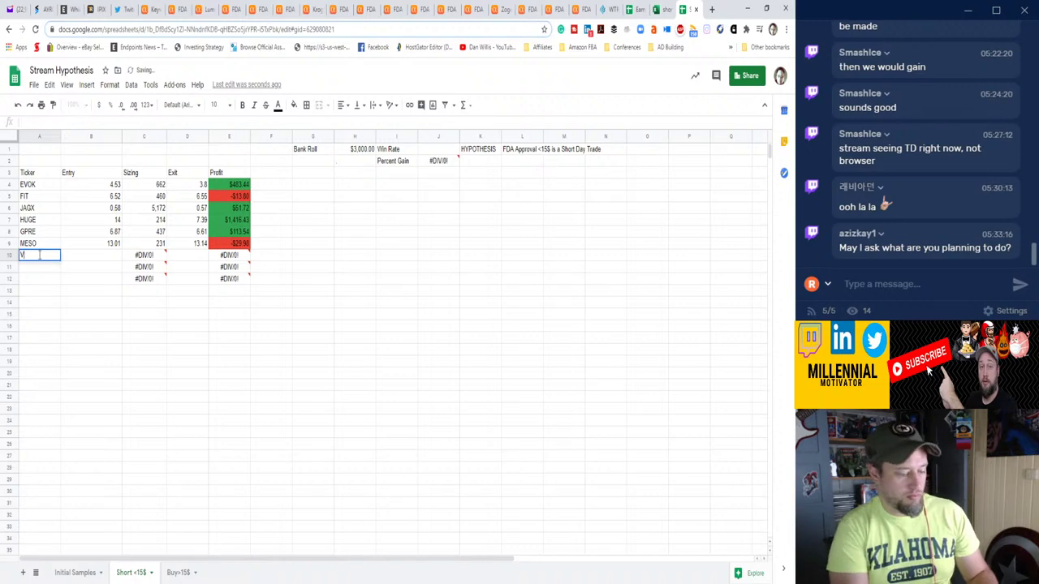
{"action": "type", "text": "O"}
{"action": "key", "text": "Tab"}
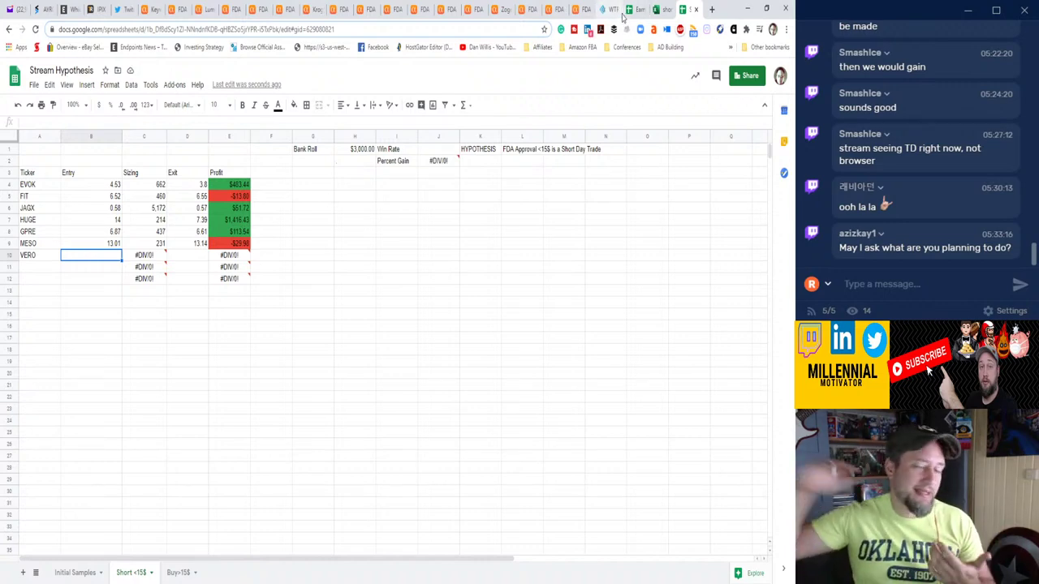
Examine the Earning Hypothesis sheet, the shorting workbook, and the bank roll and percent gain on the Initial Samples sheet.
{"action": "left_click", "coordinate": [630, 10]}
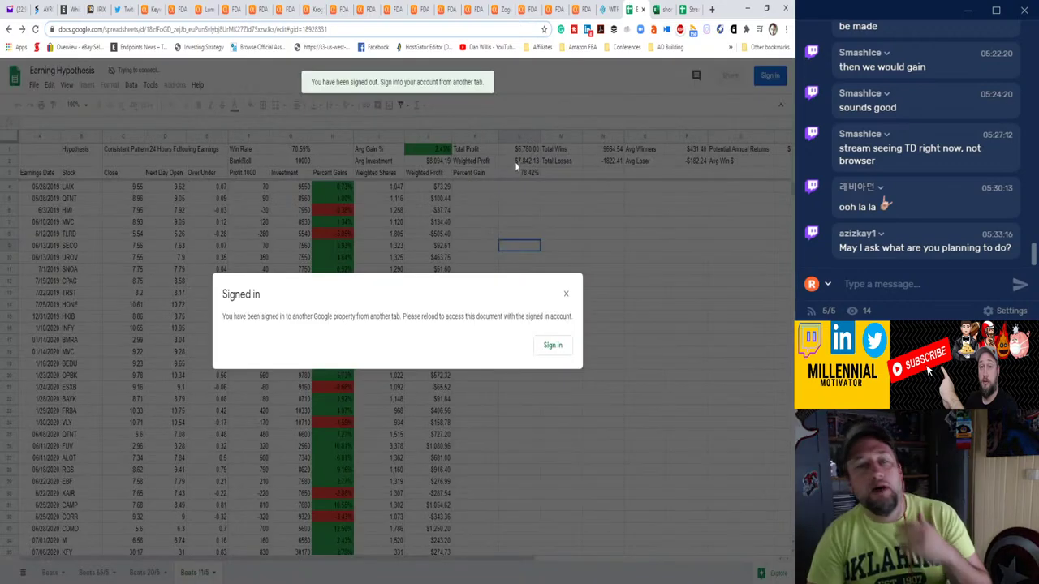
{"action": "left_click", "coordinate": [566, 295]}
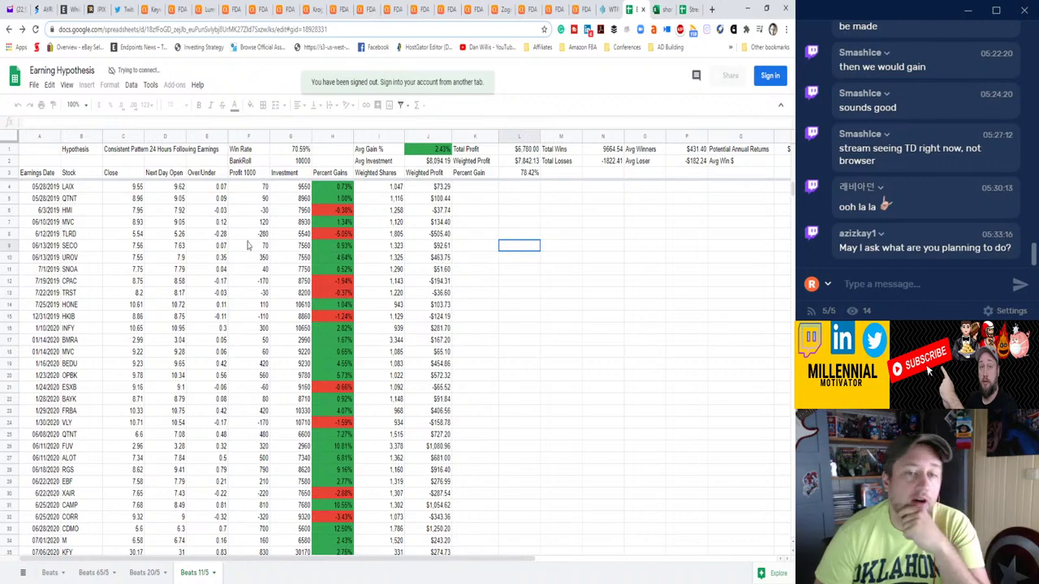
{"action": "left_click", "coordinate": [660, 9]}
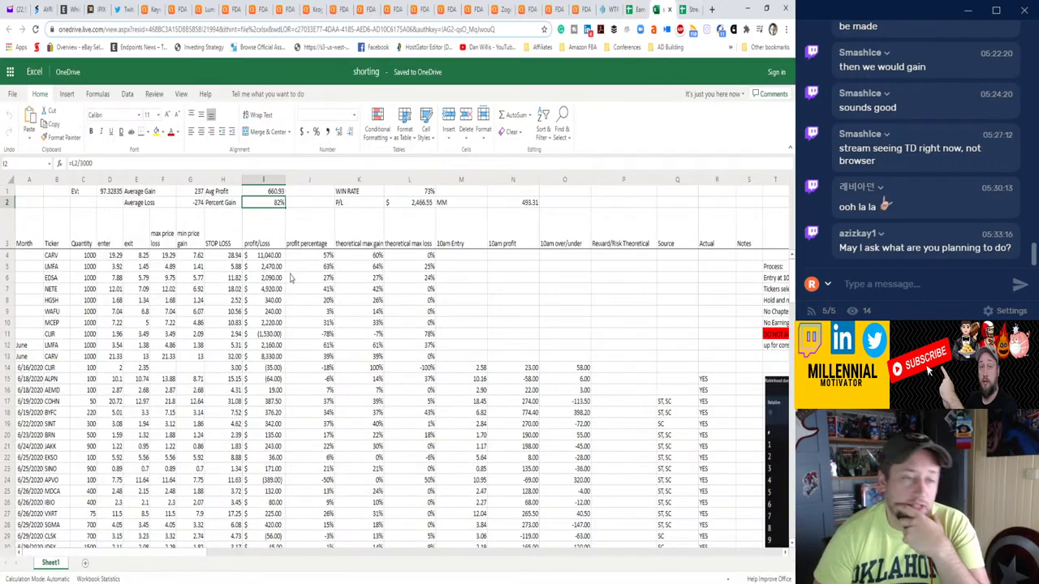
{"action": "scroll", "coordinate": [303, 323], "scroll_direction": "down", "scroll_amount": 5}
{"action": "scroll", "coordinate": [303, 324], "scroll_direction": "up", "scroll_amount": 5}
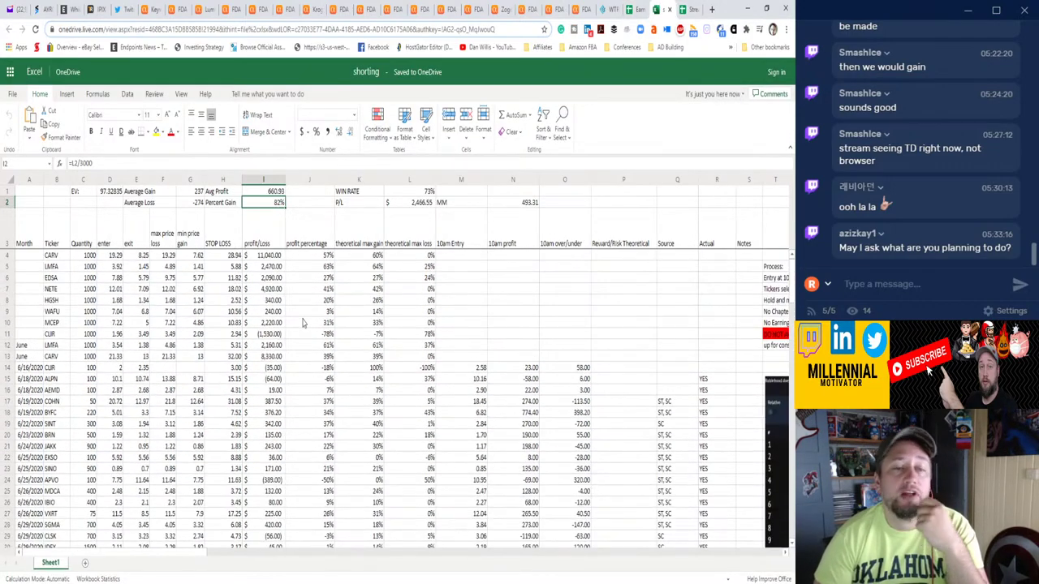
{"action": "left_click", "coordinate": [685, 10]}
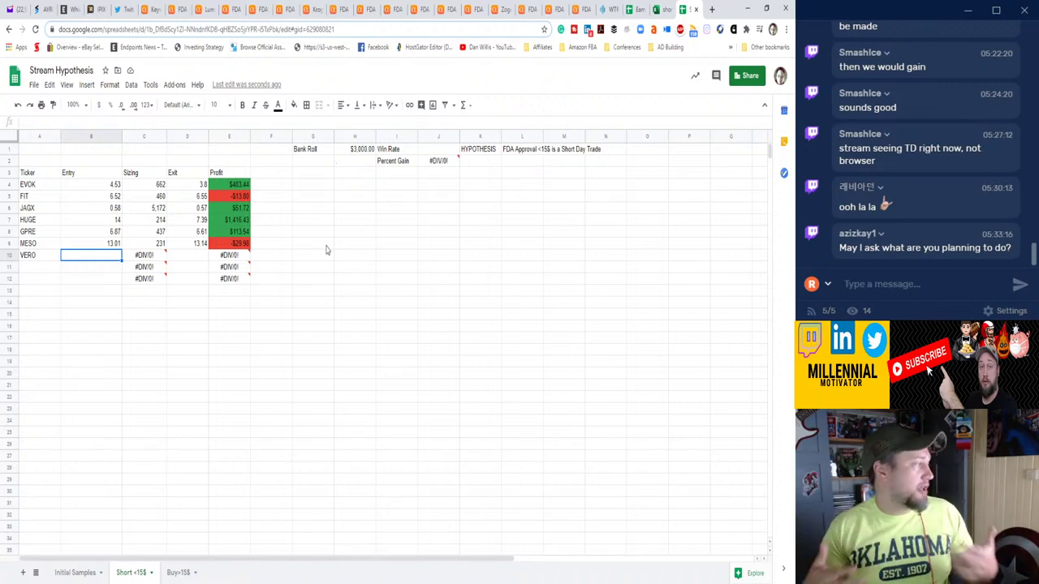
{"action": "left_click", "coordinate": [74, 573]}
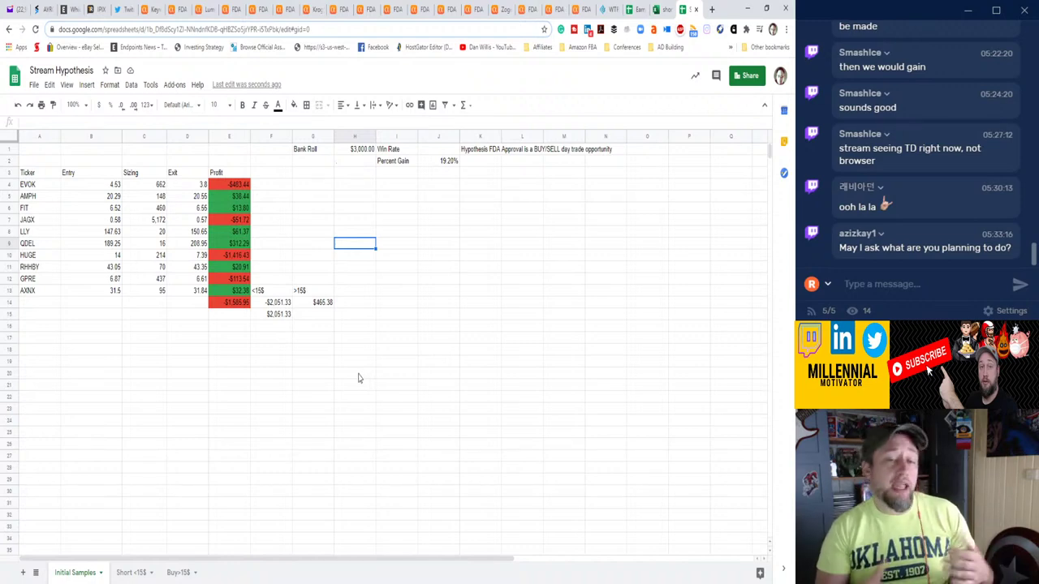
{"action": "left_click", "coordinate": [362, 150]}
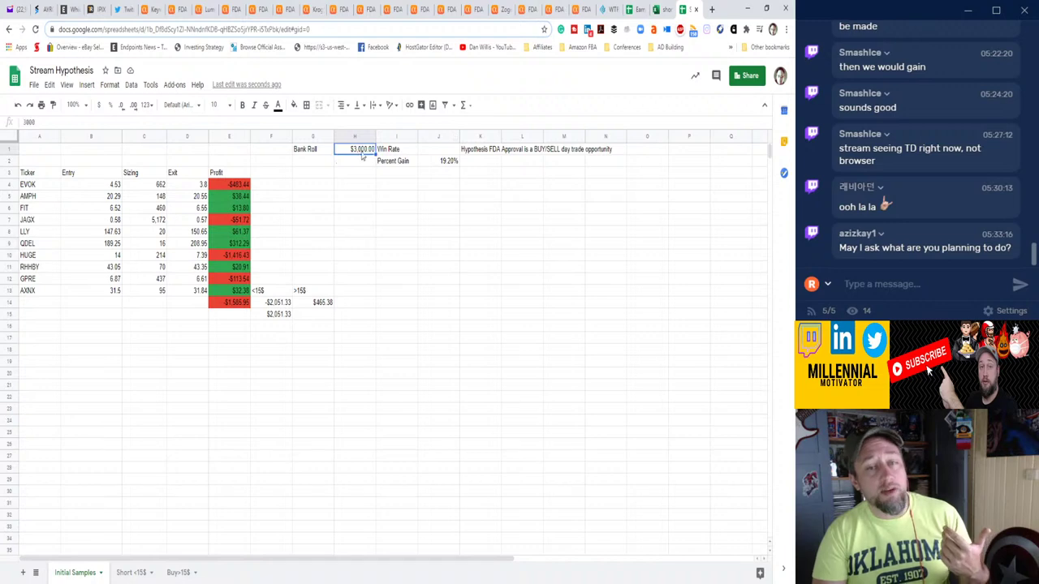
{"action": "left_click", "coordinate": [442, 161]}
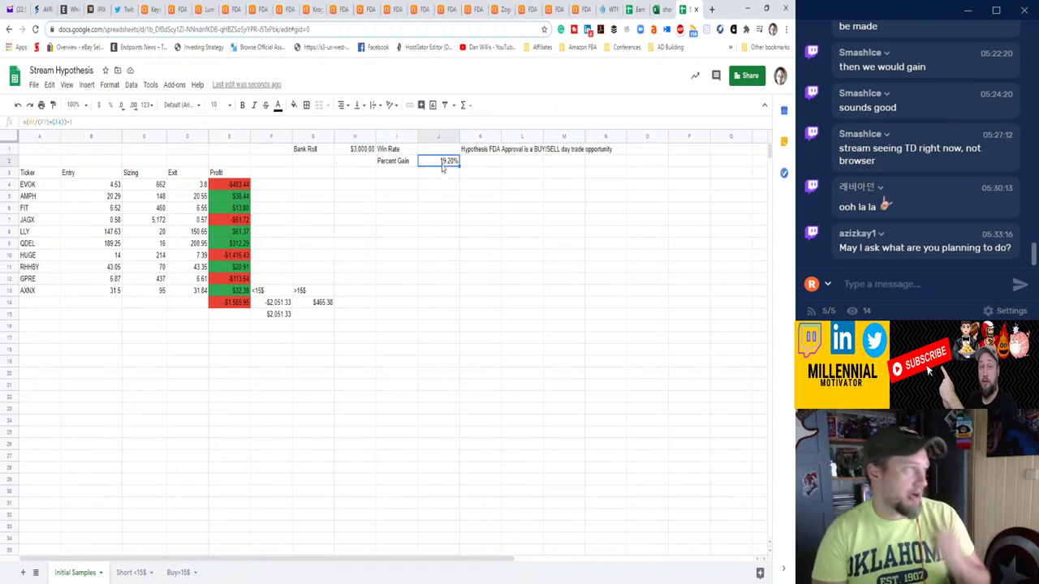
{"action": "left_click", "coordinate": [124, 572]}
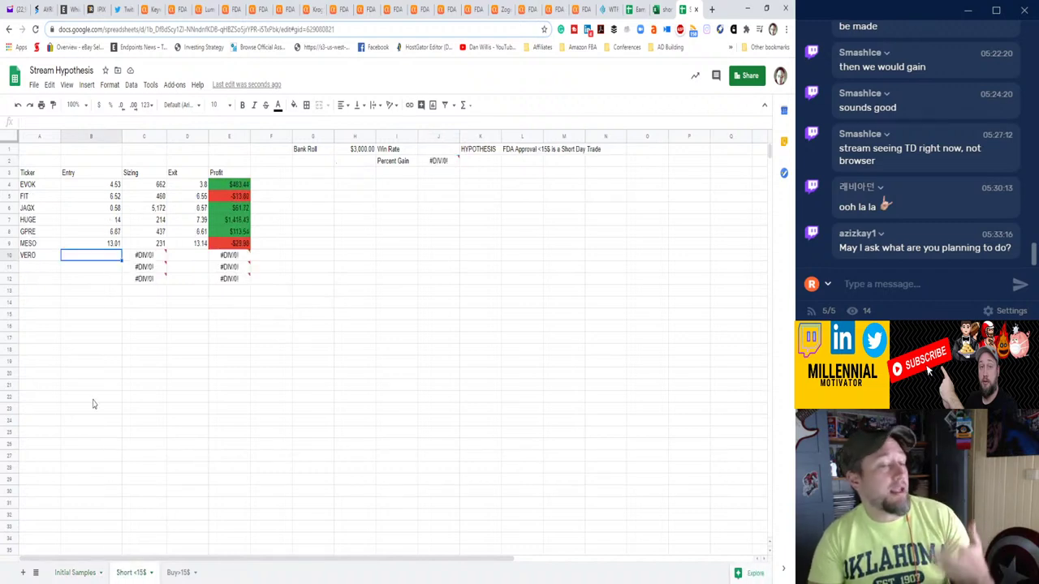
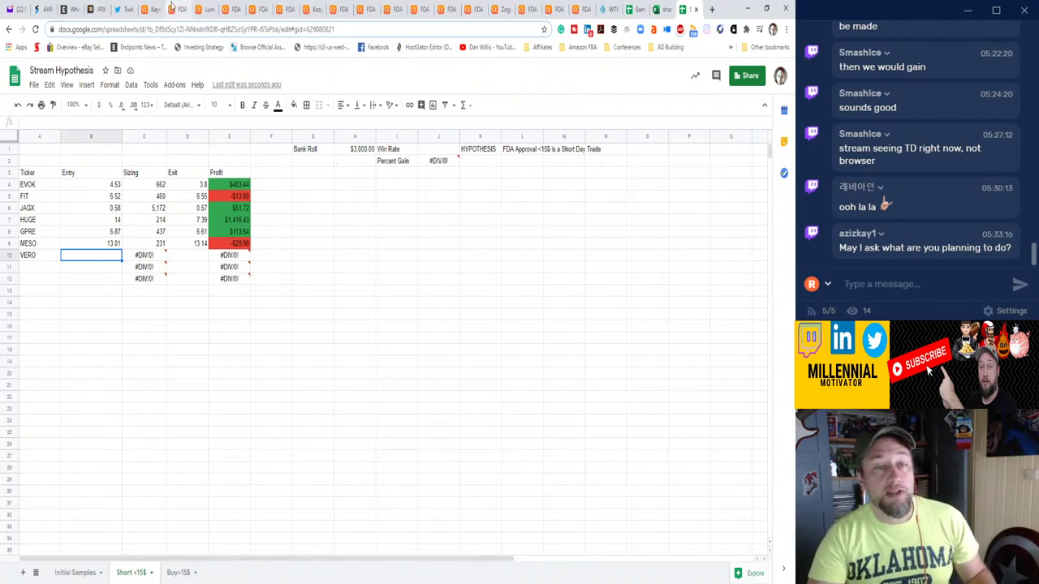
Enter 3.47 as the VERO trade's entry and 3.19 as its exit, then close the Venus Concept article.
{"action": "left_click", "coordinate": [173, 9]}
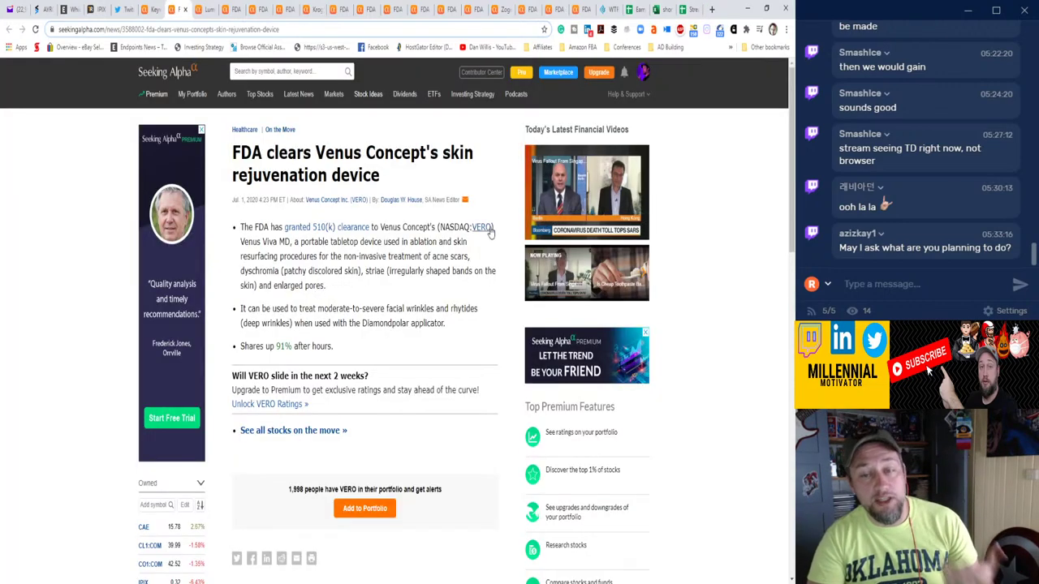
{"action": "mouse_move", "coordinate": [488, 230]}
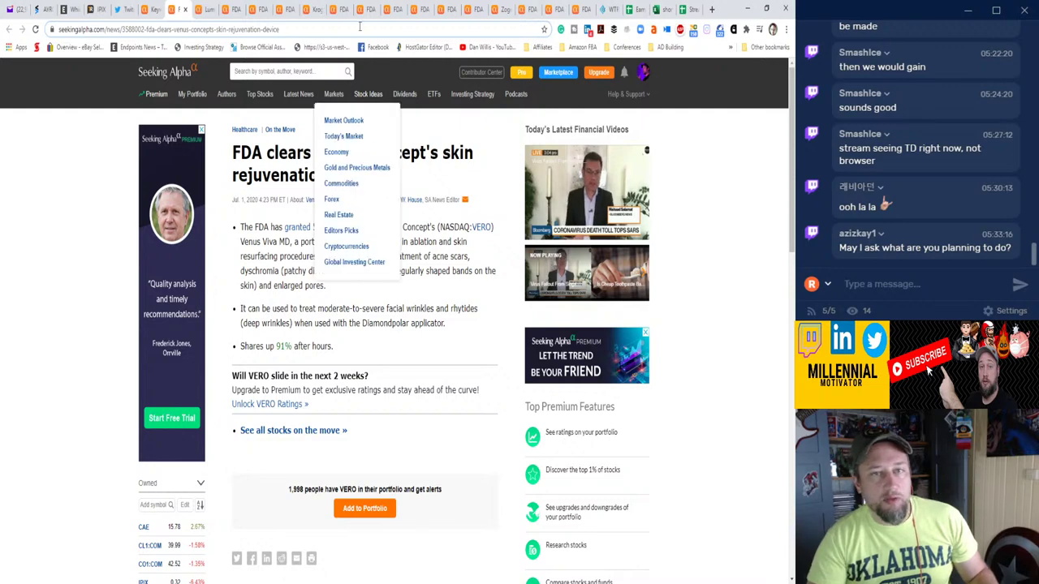
{"action": "left_click", "coordinate": [689, 9]}
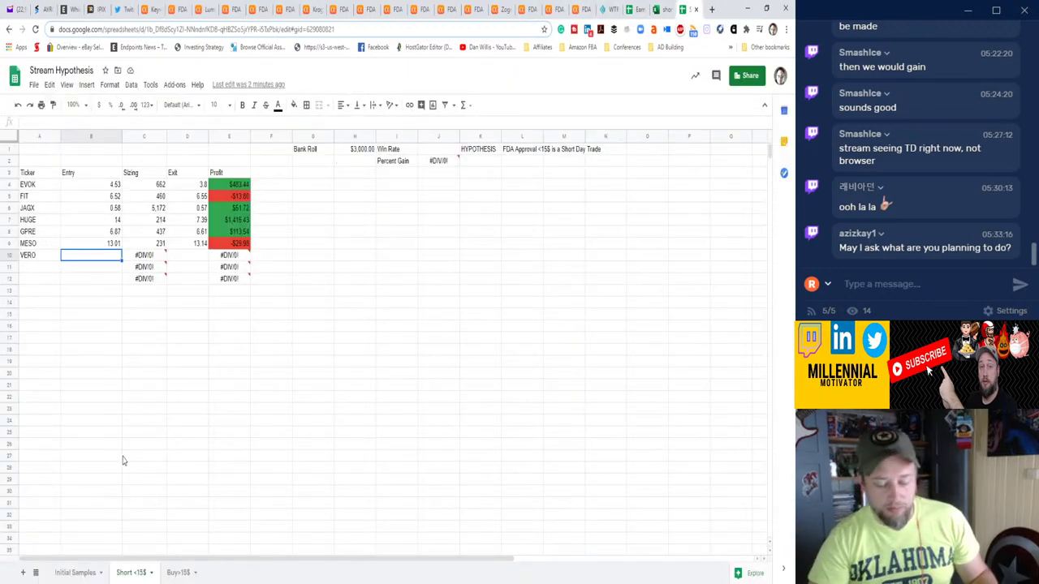
{"action": "type", "text": "3.47"}
{"action": "key", "text": "Tab"}
{"action": "key", "text": "Tab"}
{"action": "type", "text": "3"}
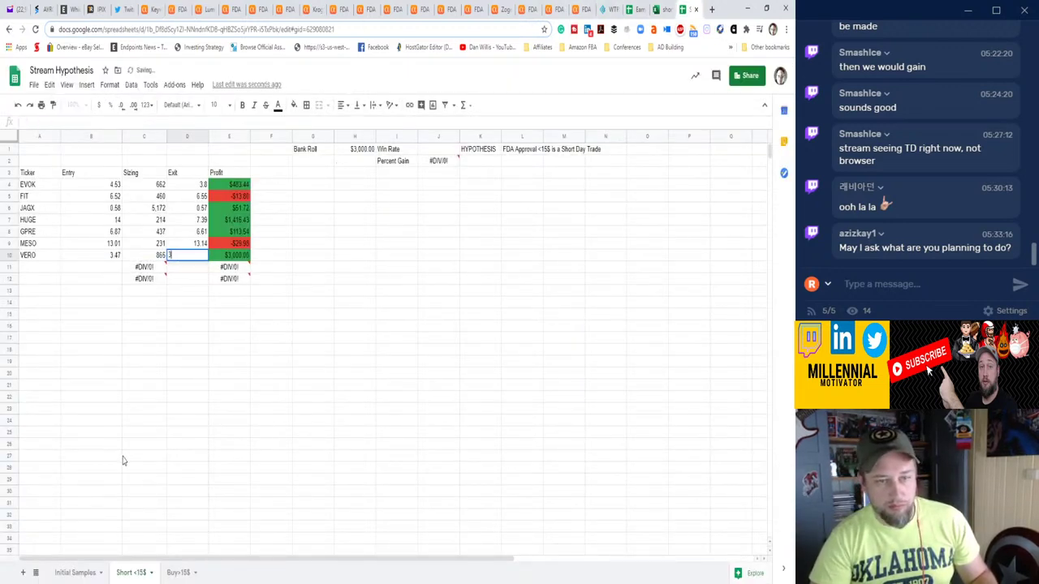
{"action": "type", "text": ".19"}
{"action": "key", "text": "Return"}
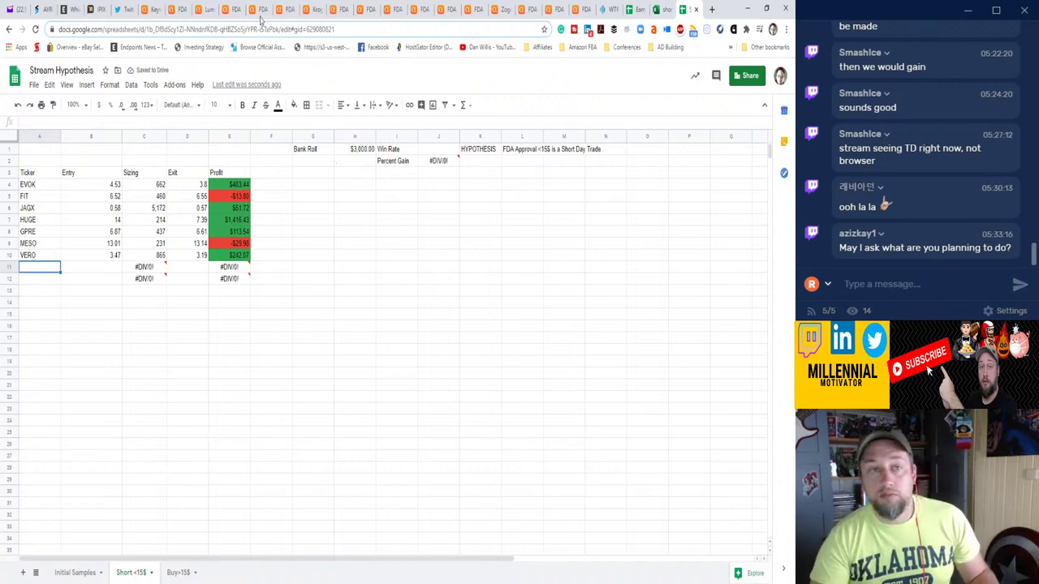
{"action": "left_click", "coordinate": [182, 9]}
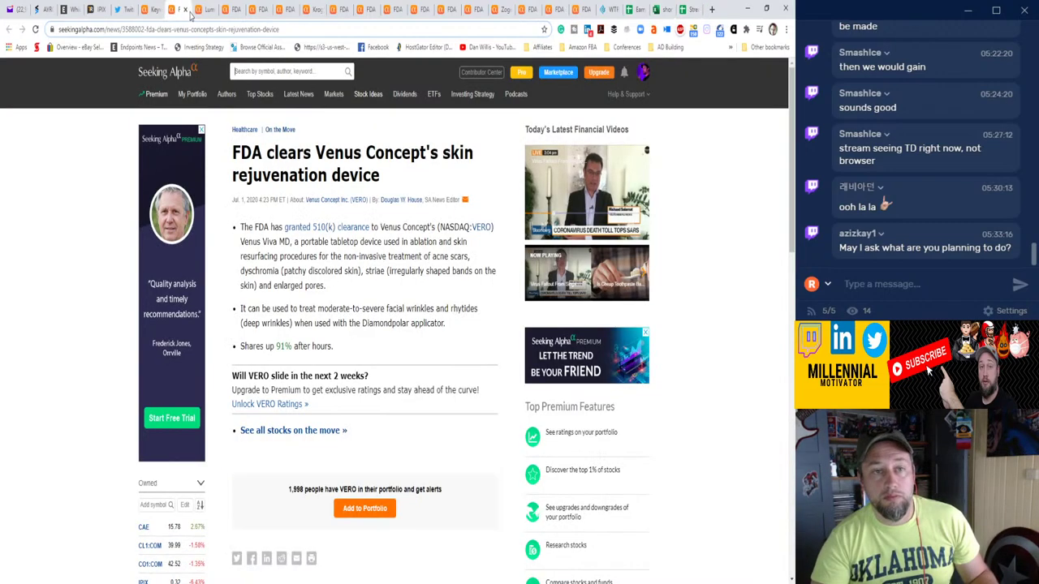
{"action": "left_click", "coordinate": [185, 9]}
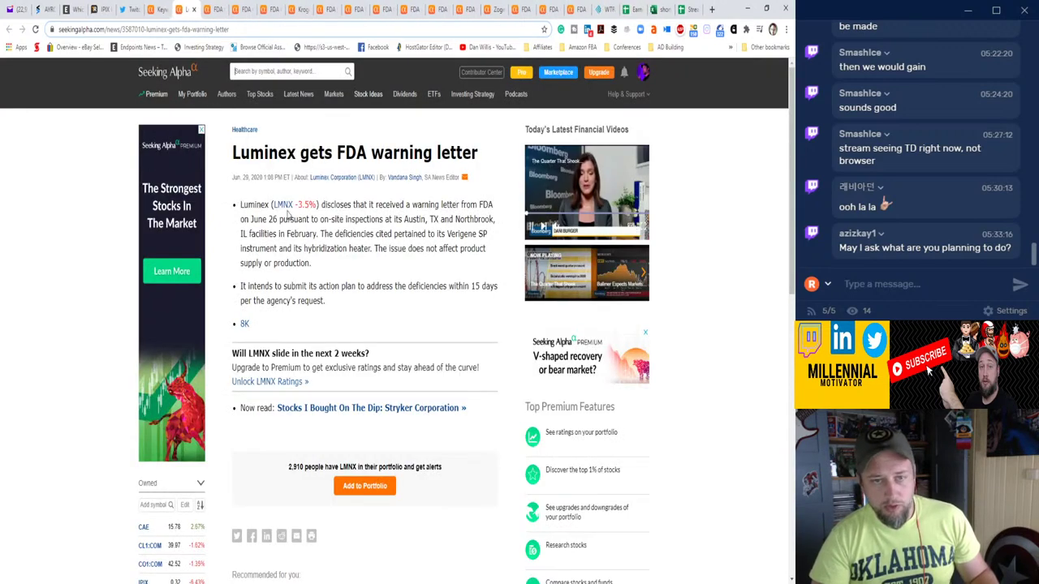
Add LMNX from the Luminex article as a new trade in A10 of the Buy>15$ sheet.
{"action": "mouse_move", "coordinate": [286, 209]}
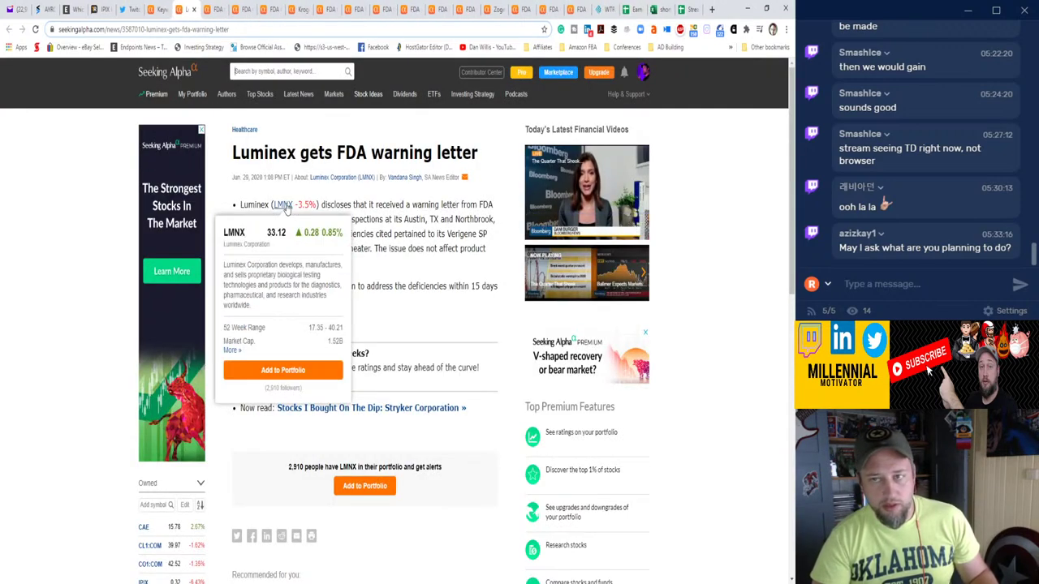
{"action": "left_click", "coordinate": [687, 9]}
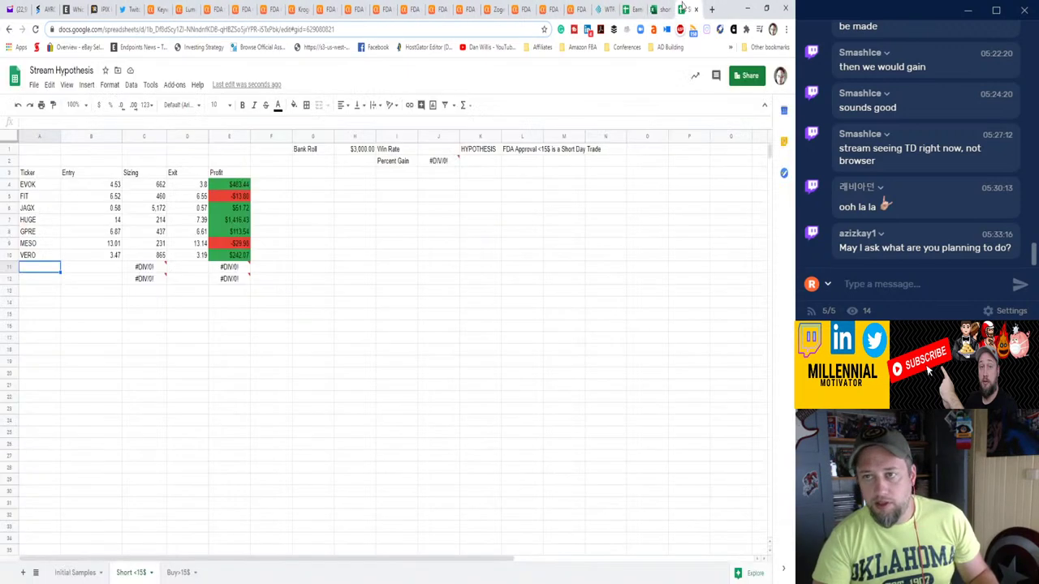
{"action": "left_click", "coordinate": [172, 573]}
{"action": "type", "text": "LMNX"}
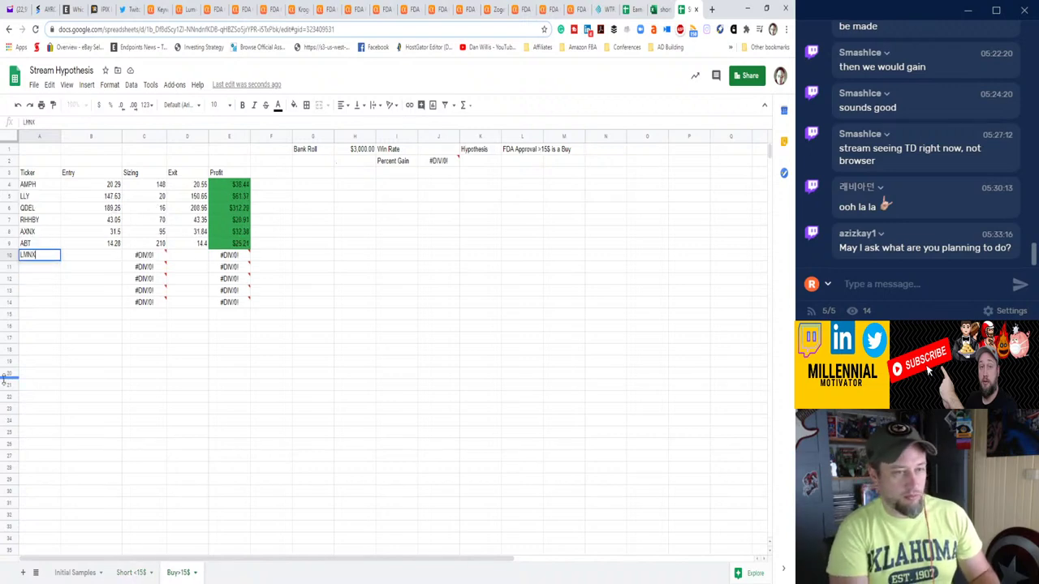
{"action": "key", "text": "Tab"}
Recheck and close the Luminex warning letter article, then remove LMNX from A10 of the Buy>15$ sheet.
{"action": "left_click", "coordinate": [185, 9]}
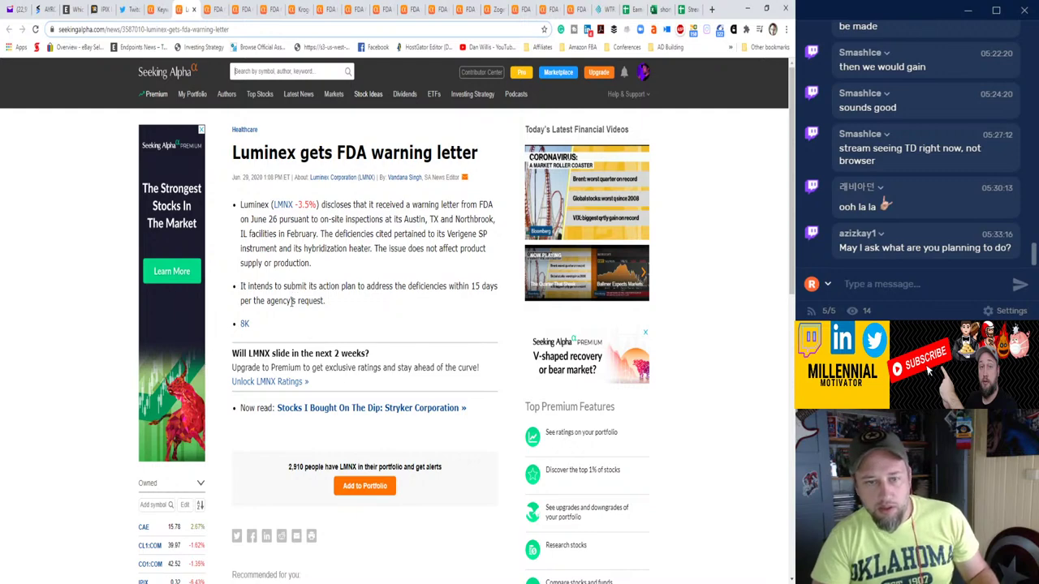
{"action": "left_click", "coordinate": [193, 9]}
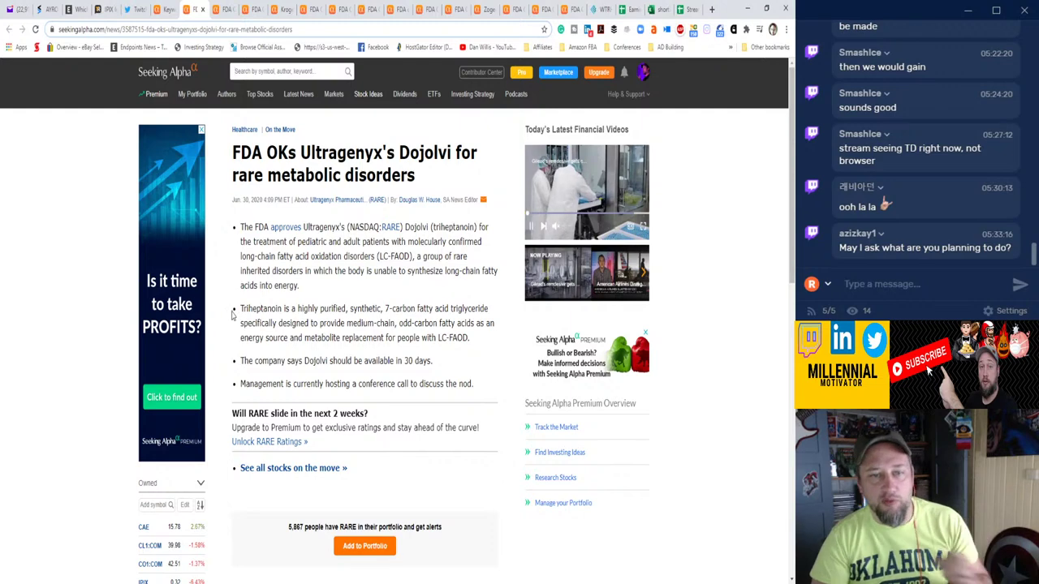
{"action": "left_click", "coordinate": [686, 8]}
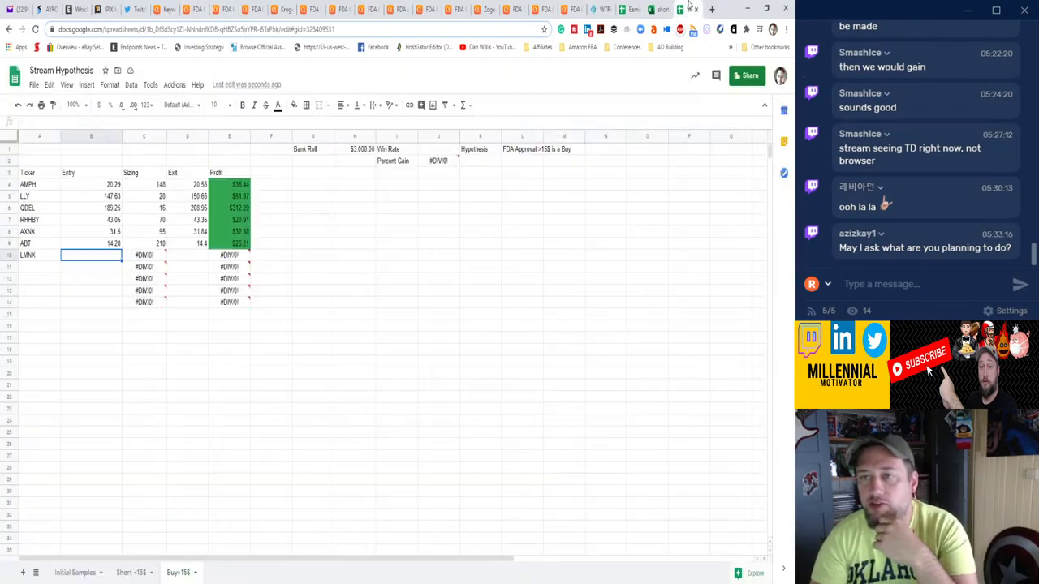
{"action": "left_click", "coordinate": [30, 250]}
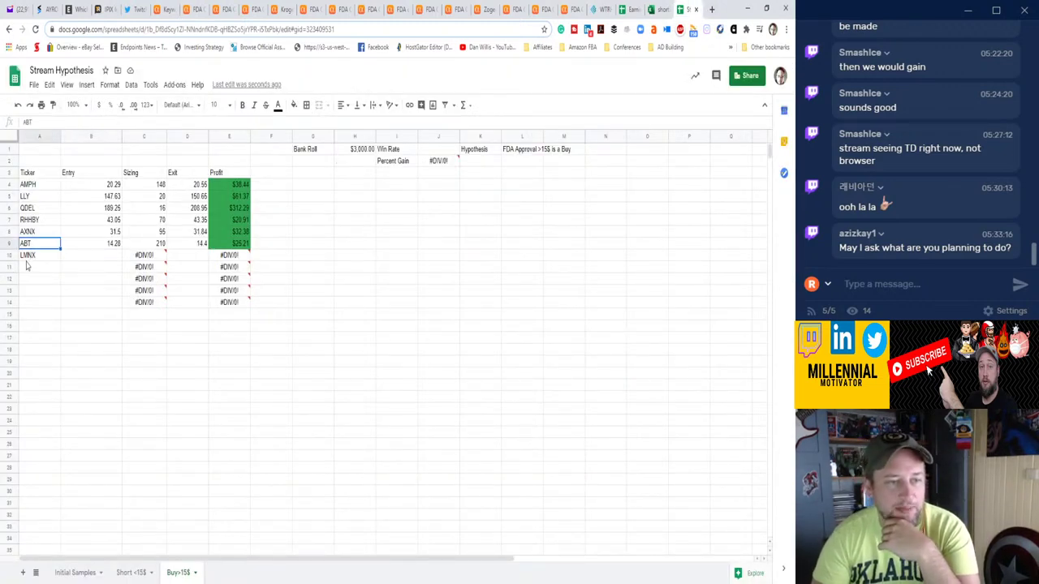
{"action": "left_click", "coordinate": [29, 258]}
{"action": "key", "text": "Delete"}
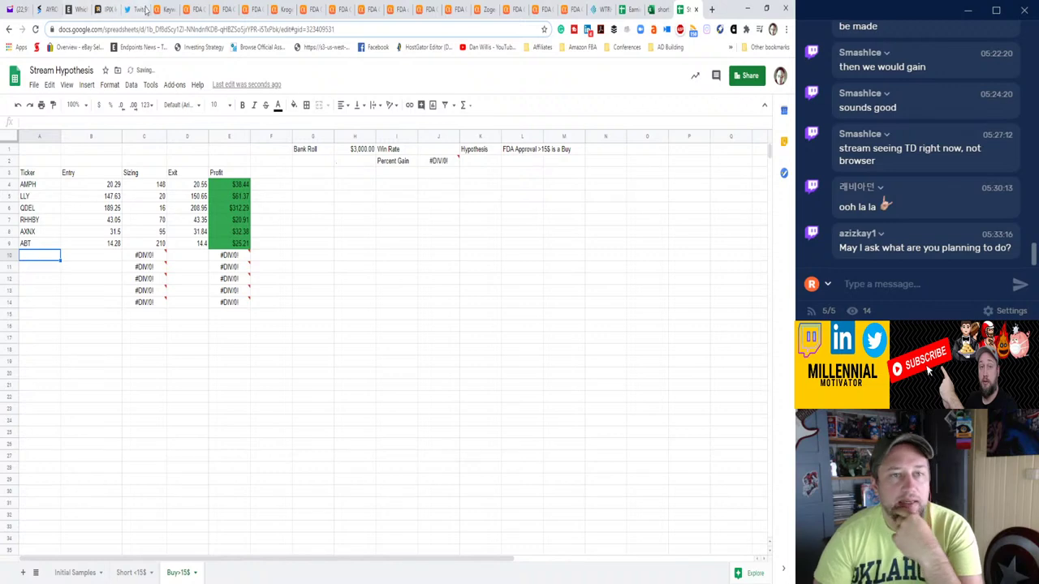
Add RARE as a new trade in A10 of the Buy>15$ sheet, then return to the Ultragenyx article.
{"action": "left_click", "coordinate": [194, 9]}
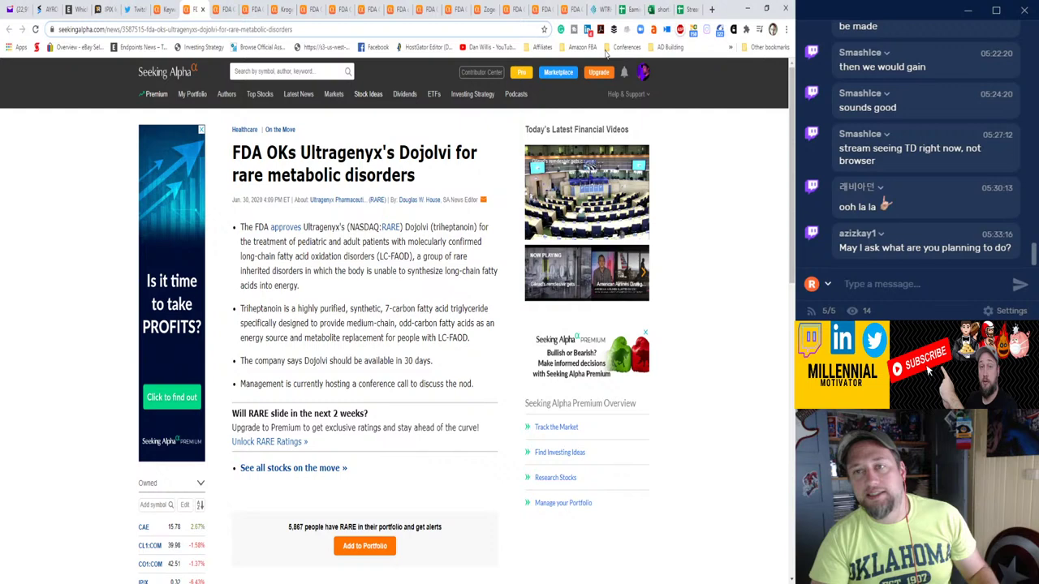
{"action": "left_click", "coordinate": [686, 9]}
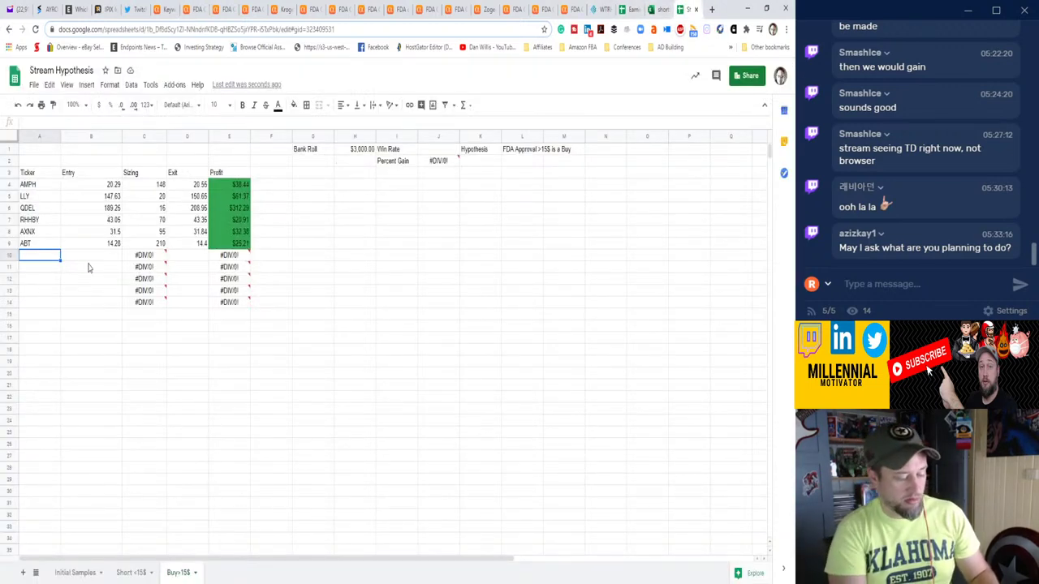
{"action": "type", "text": "RARE"}
{"action": "key", "text": "Tab"}
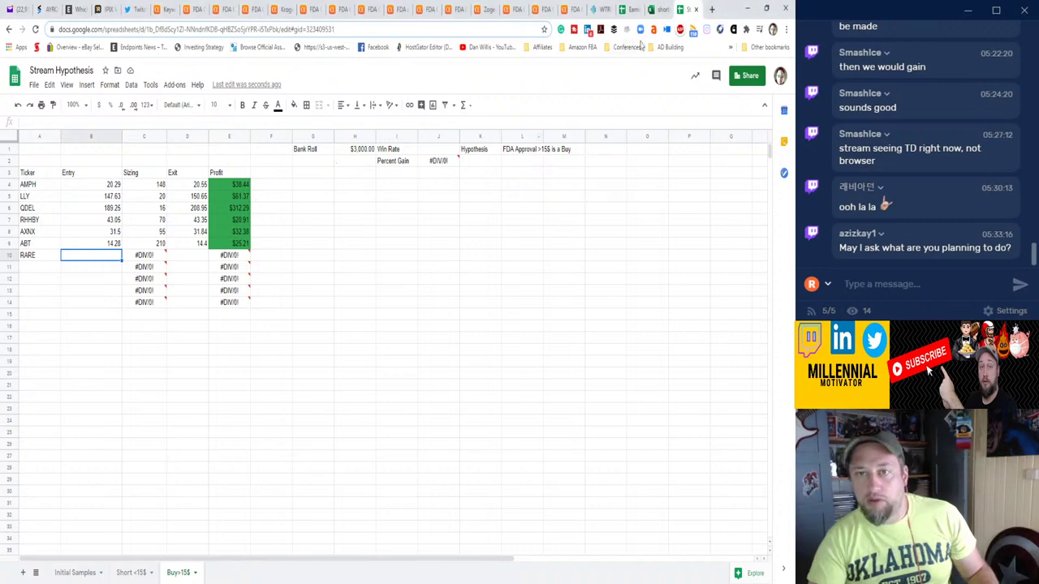
{"action": "left_click", "coordinate": [188, 10]}
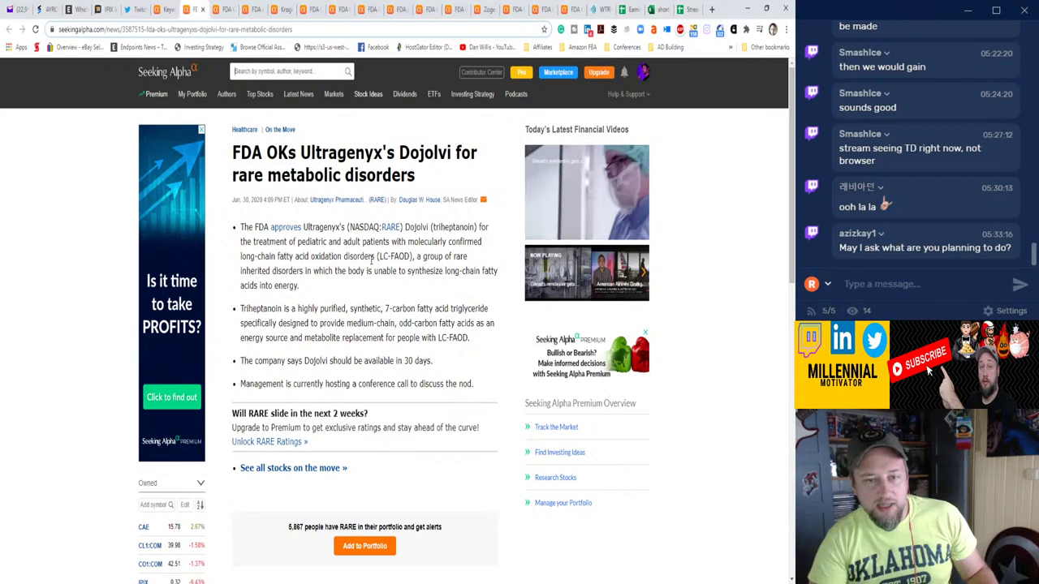
Enter 73.17 as the RARE trade's entry and 78.22 as its exit, then close the Ultragenyx article.
{"action": "left_click", "coordinate": [686, 8]}
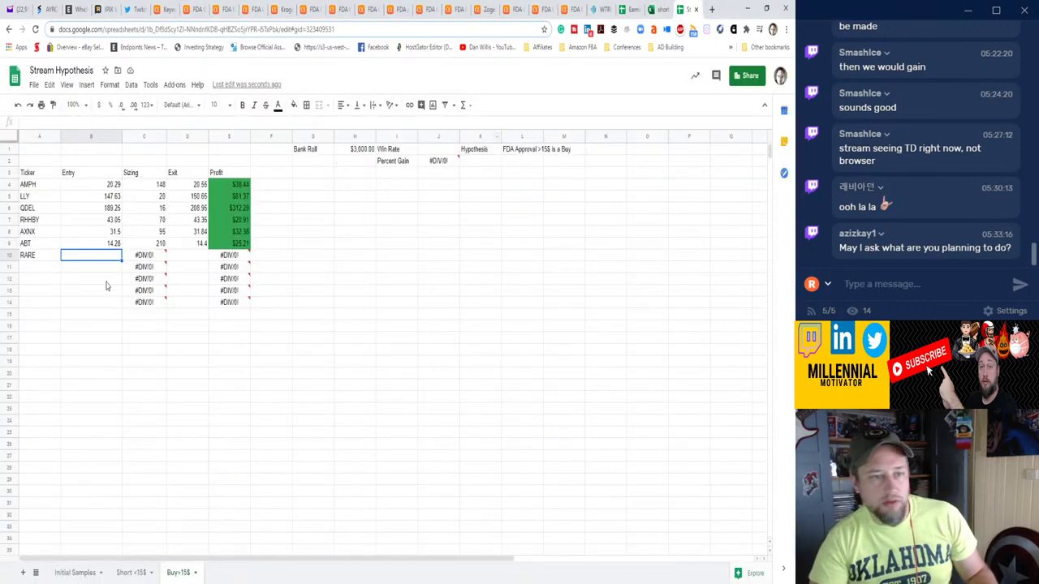
{"action": "type", "text": "73.17"}
{"action": "key", "text": "Tab"}
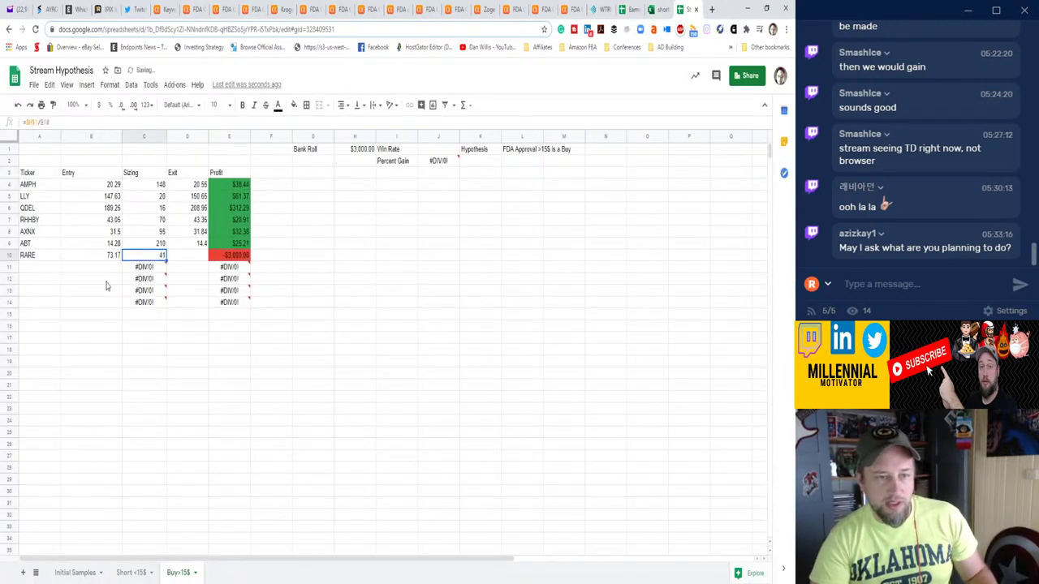
{"action": "key", "text": "Tab"}
{"action": "type", "text": "78.22"}
{"action": "key", "text": "Return"}
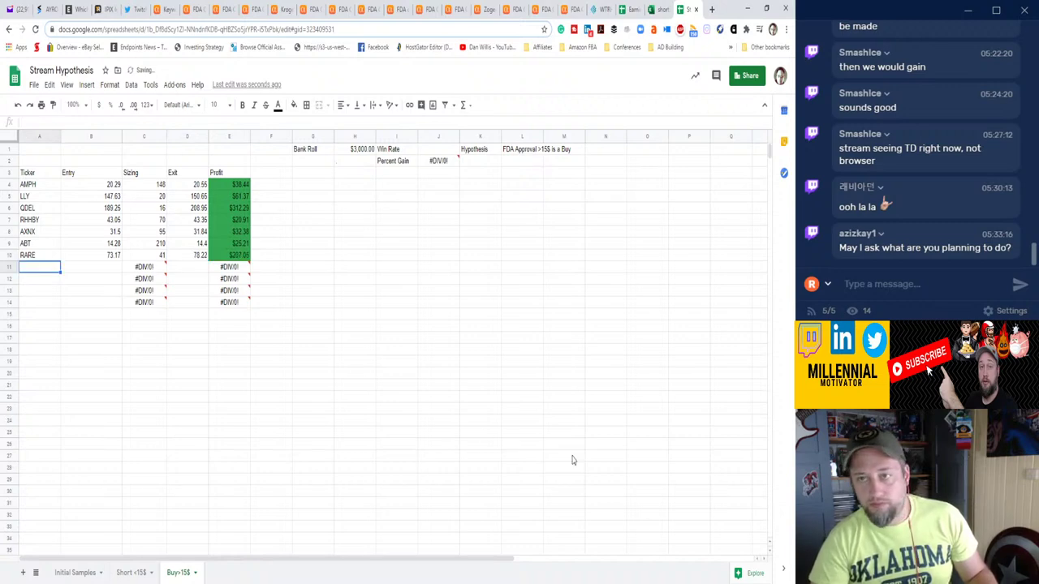
{"action": "left_click", "coordinate": [228, 9]}
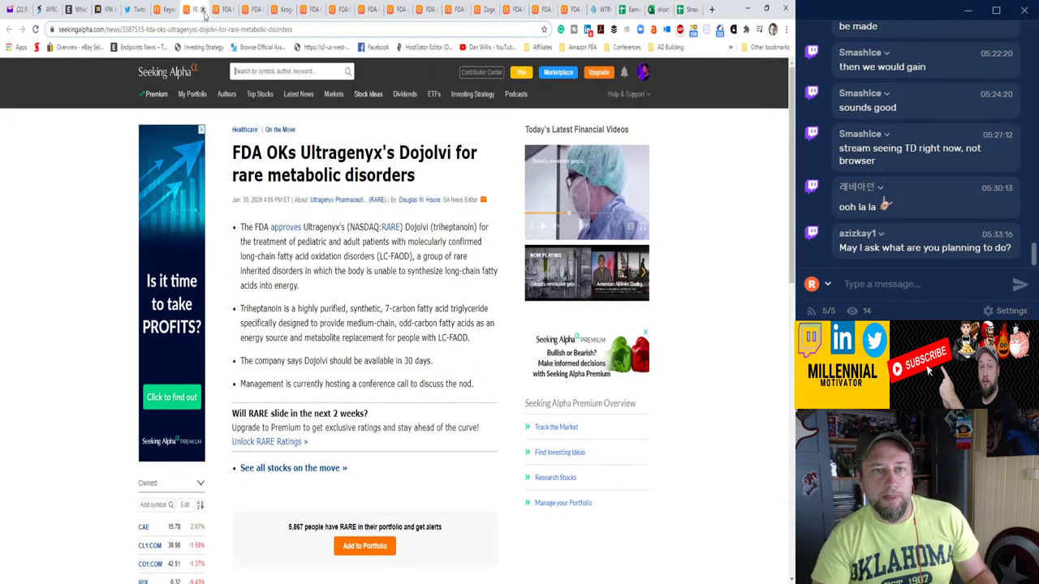
{"action": "left_click", "coordinate": [198, 9]}
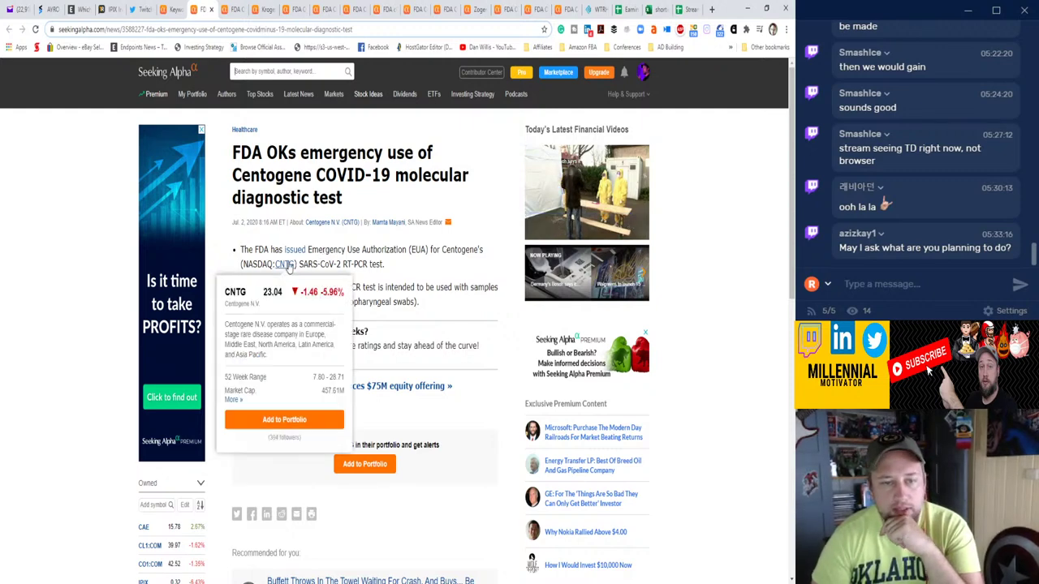
Add CNTG as a new trade in A11 of the Buy>15$ sheet, then return to the Centogene article.
{"action": "left_click", "coordinate": [683, 9]}
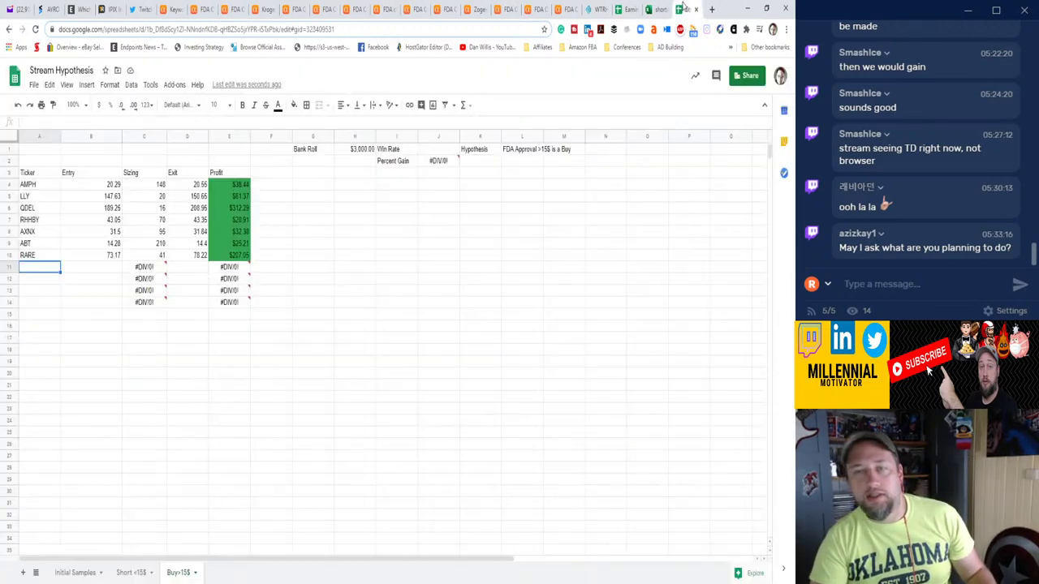
{"action": "type", "text": "CNTG"}
{"action": "key", "text": "Tab"}
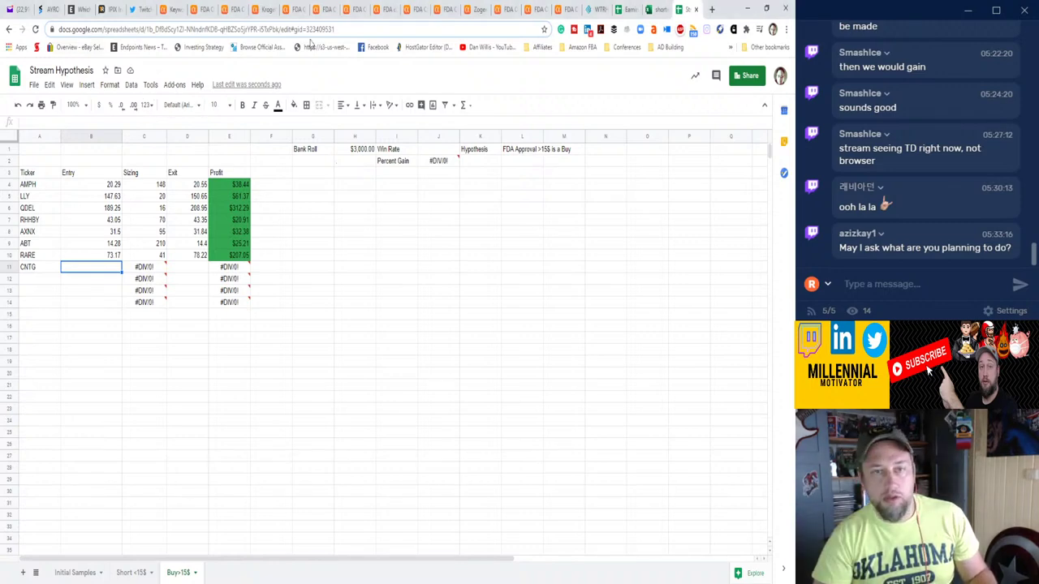
{"action": "left_click", "coordinate": [200, 9]}
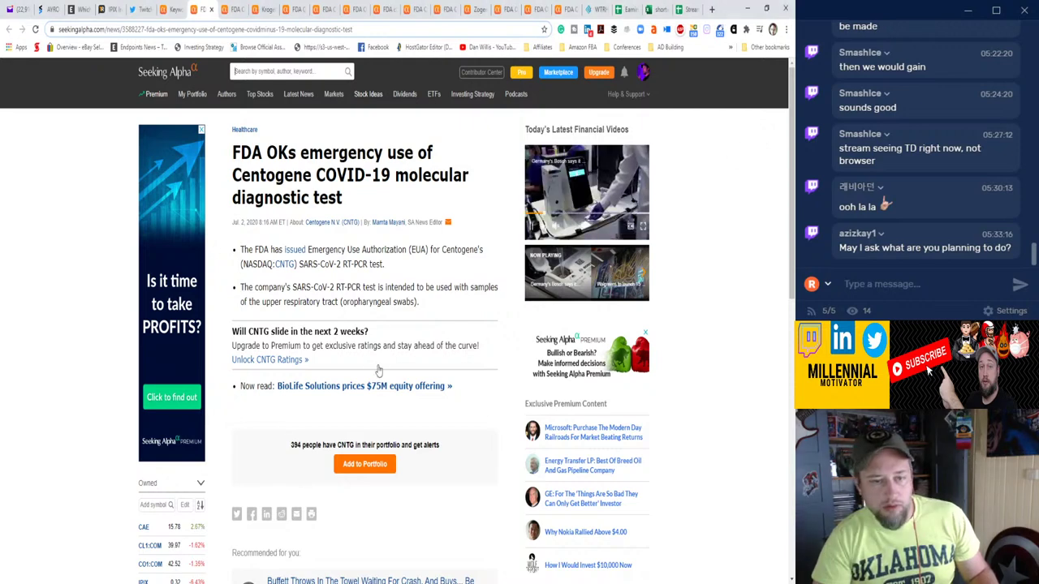
Enter 26.5 as the CNTG trade's entry and 24.5 as its exit, then close the Centogene article.
{"action": "left_click", "coordinate": [686, 9]}
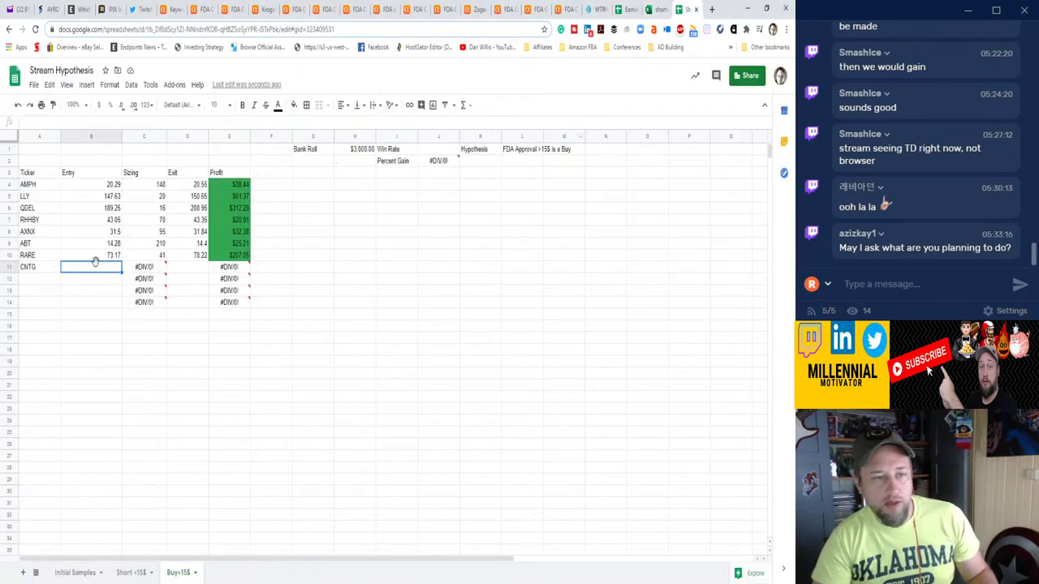
{"action": "type", "text": "26.5"}
{"action": "key", "text": "Tab"}
{"action": "key", "text": "Tab"}
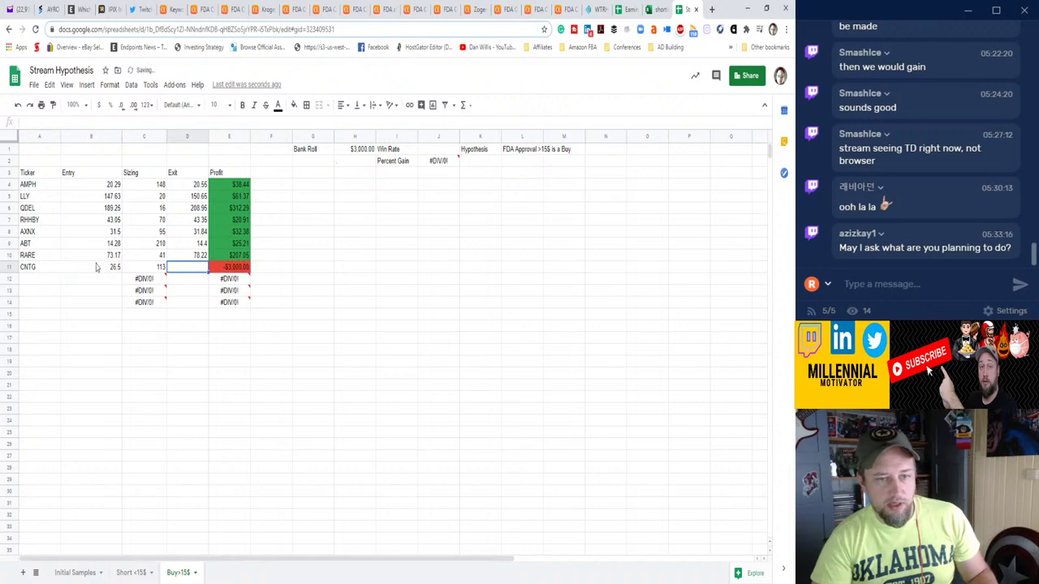
{"action": "type", "text": "24.5"}
{"action": "key", "text": "Return"}
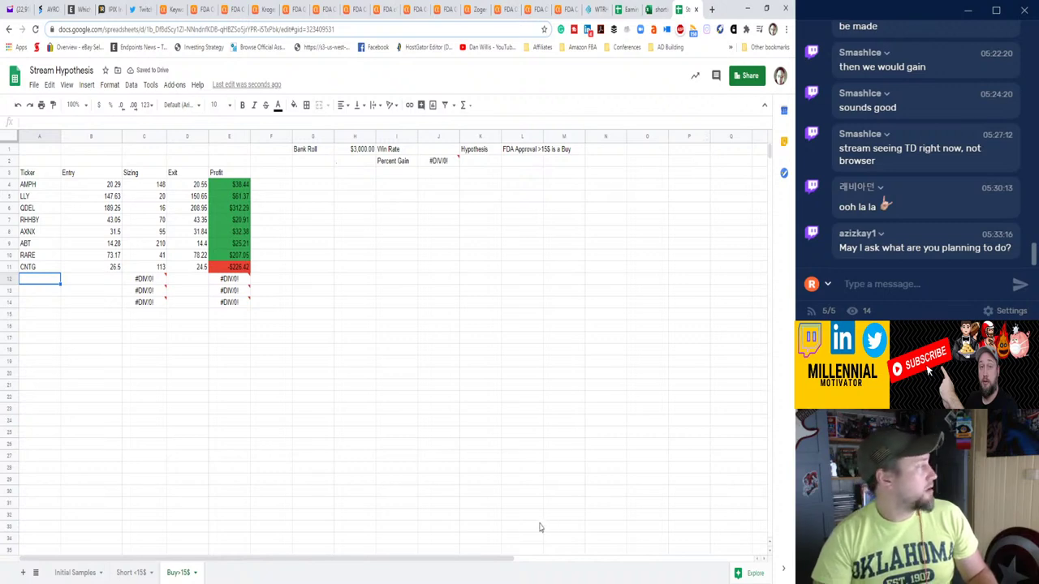
{"action": "left_click", "coordinate": [207, 9]}
{"action": "left_click", "coordinate": [212, 10]}
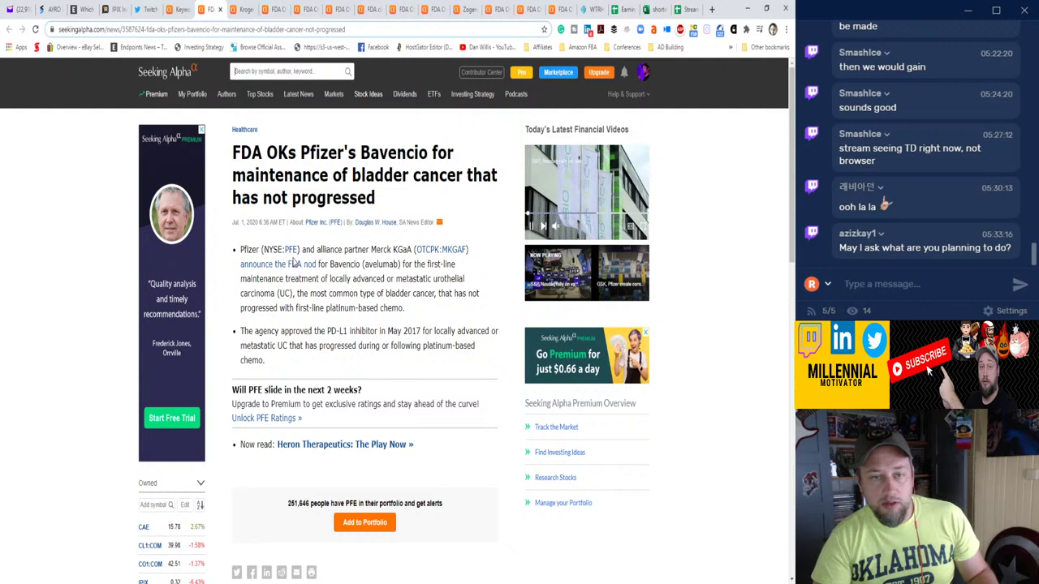
Add PFE from the Pfizer Bavencio article as a new trade in A12 of the Buy>15$ sheet, then return to the article.
{"action": "mouse_move", "coordinate": [289, 258]}
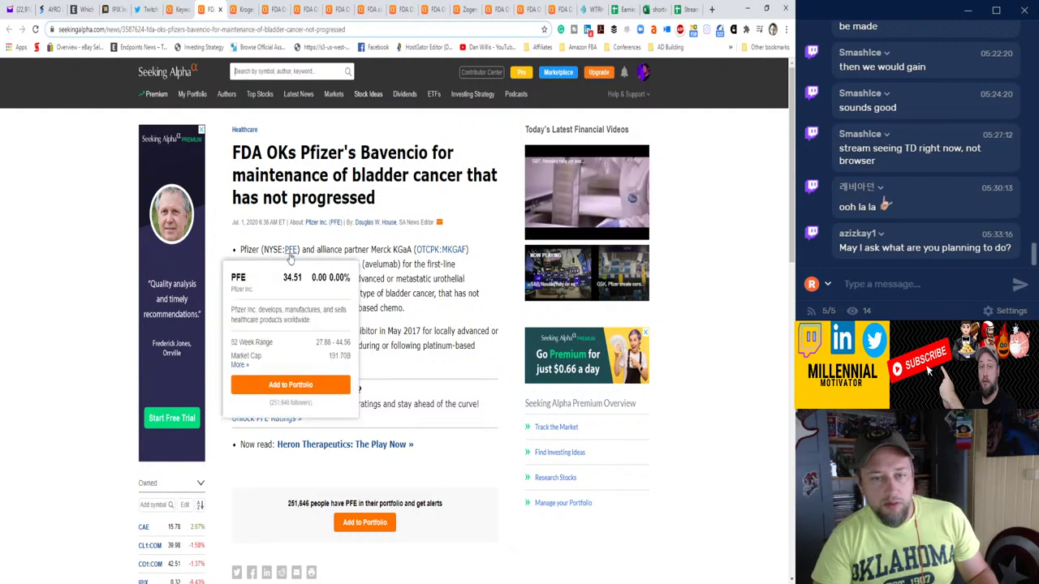
{"action": "left_click", "coordinate": [276, 72]}
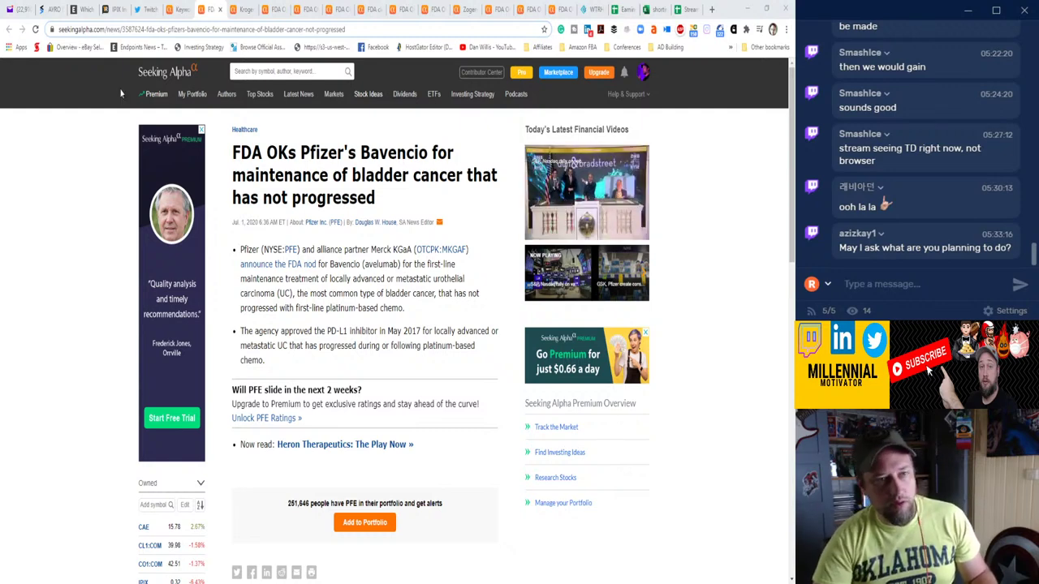
{"action": "left_click", "coordinate": [682, 9]}
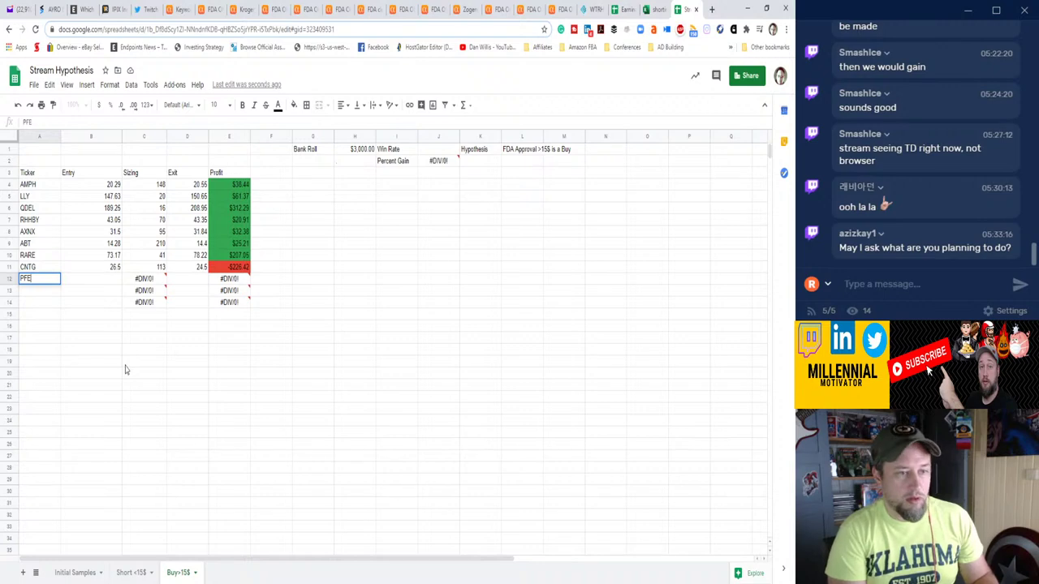
{"action": "key", "text": "Tab"}
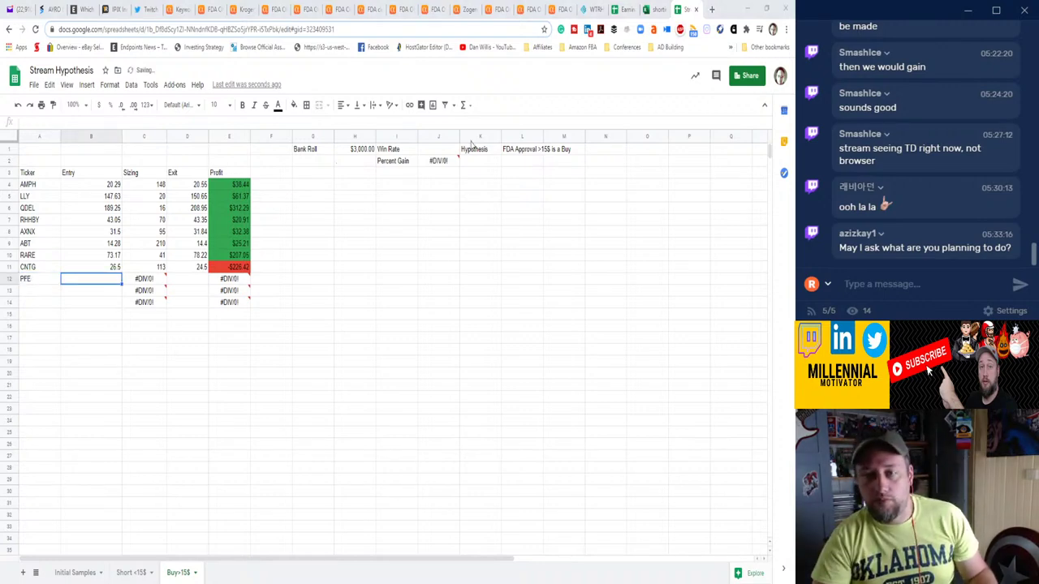
{"action": "left_click", "coordinate": [210, 9]}
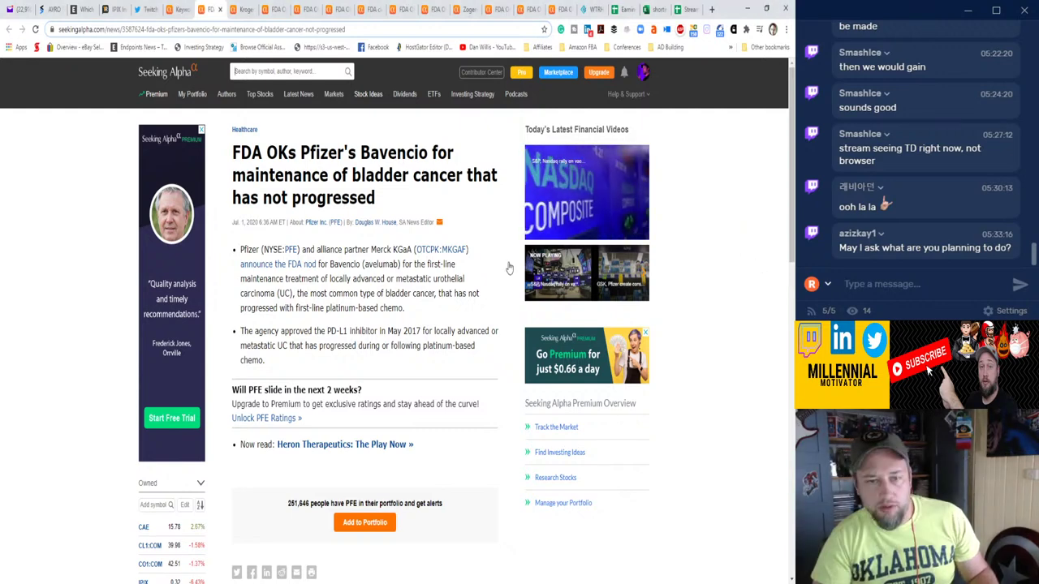
Enter 34.54 as the PFE trade's entry and 33.74 as its exit, then close the Pfizer article.
{"action": "left_click", "coordinate": [689, 10]}
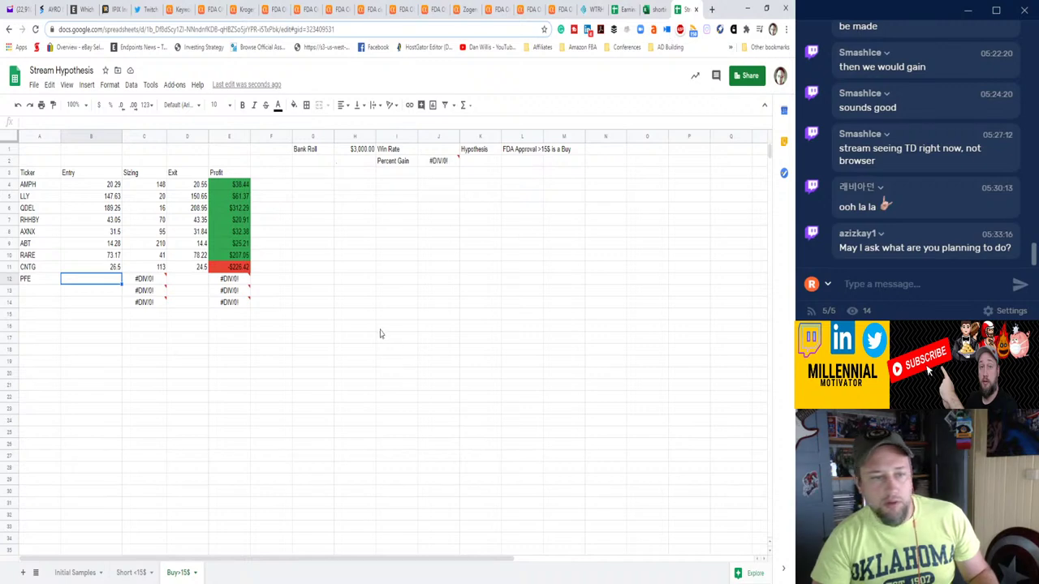
{"action": "type", "text": "34.54"}
{"action": "key", "text": "Tab"}
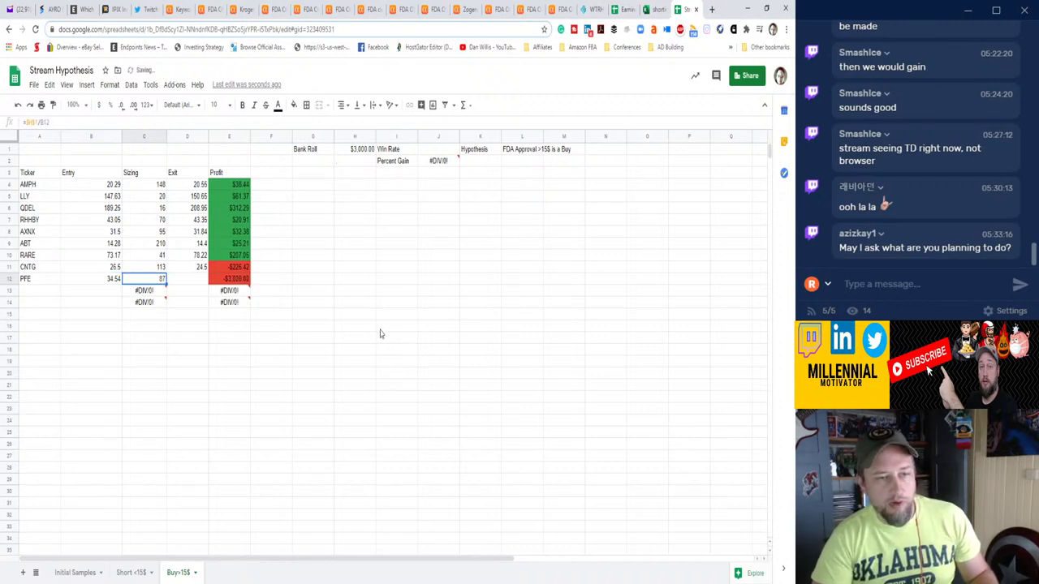
{"action": "type", "text": "87"}
{"action": "key", "text": "Tab"}
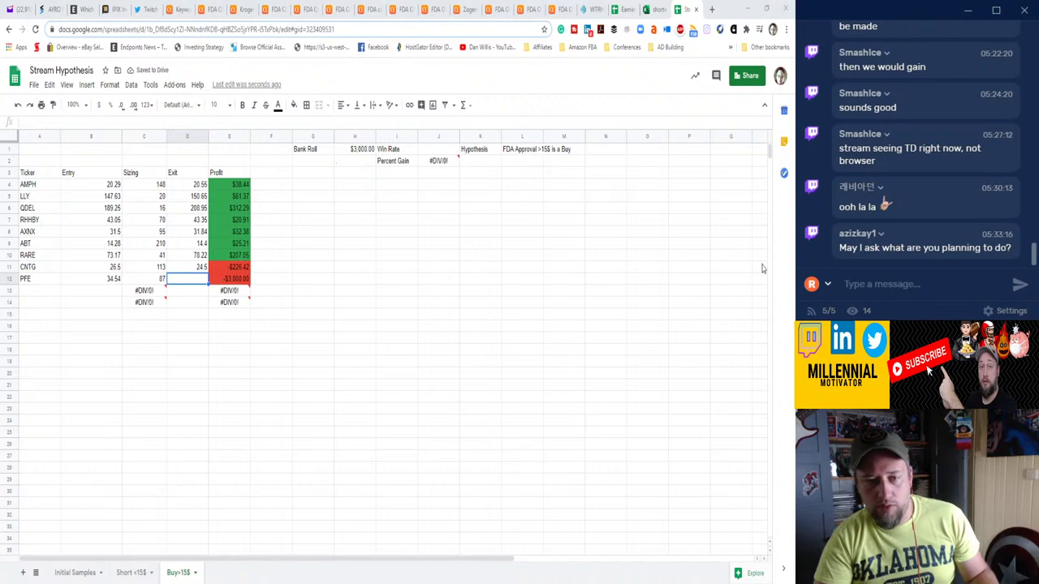
{"action": "type", "text": "33.74"}
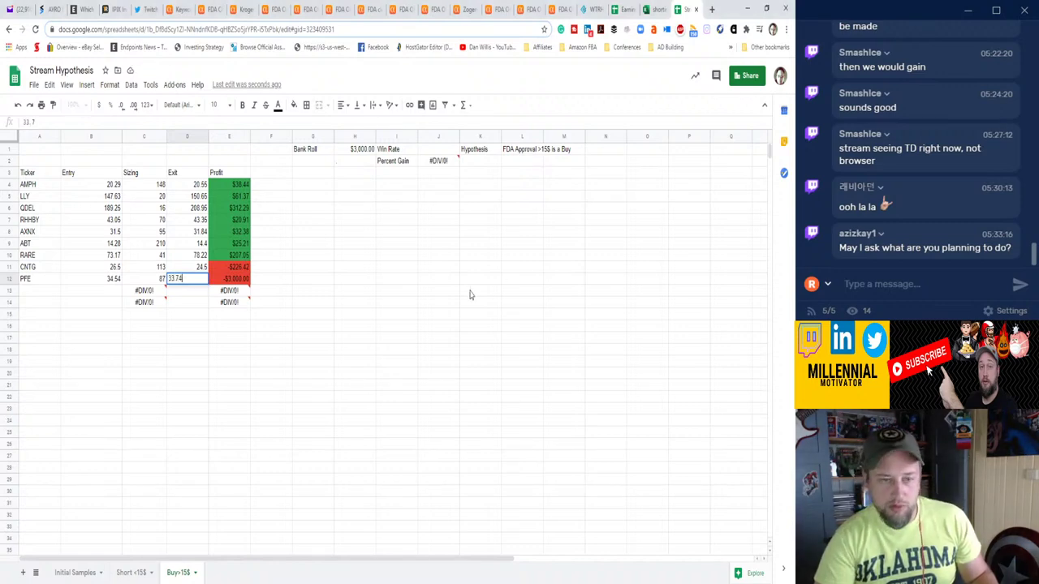
{"action": "key", "text": "Return"}
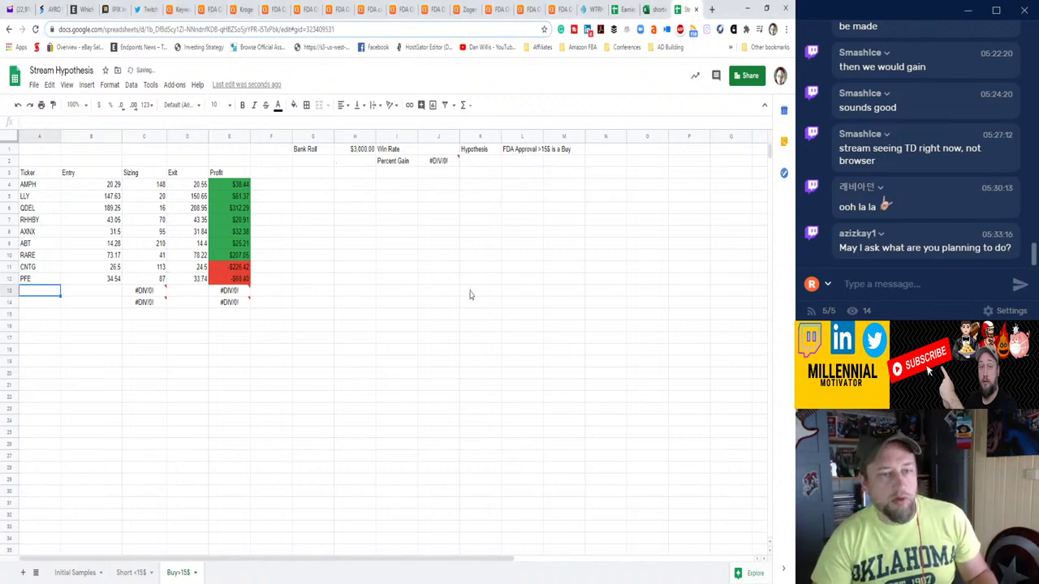
{"action": "left_click", "coordinate": [220, 8]}
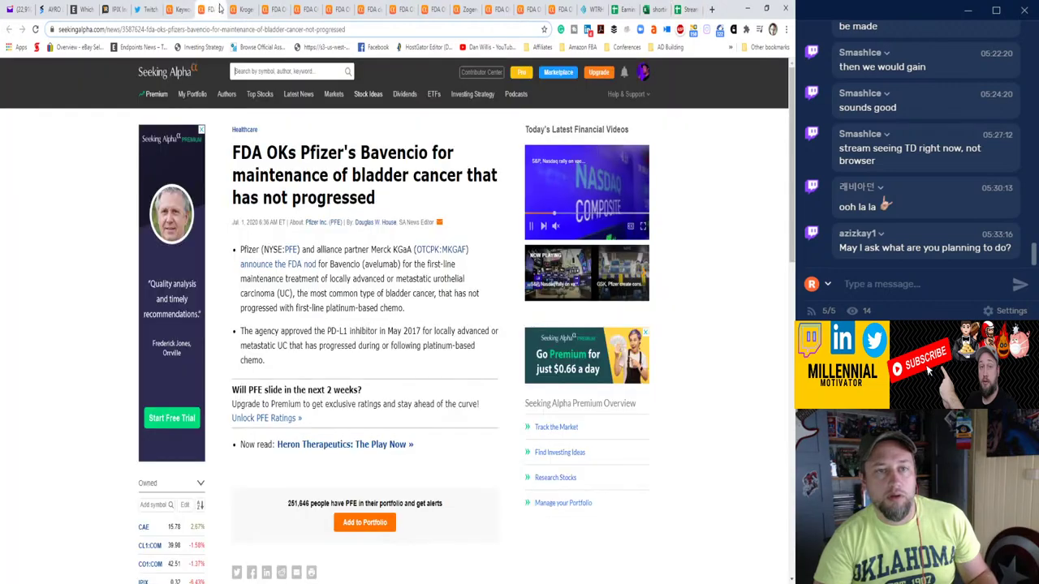
{"action": "left_click", "coordinate": [220, 8]}
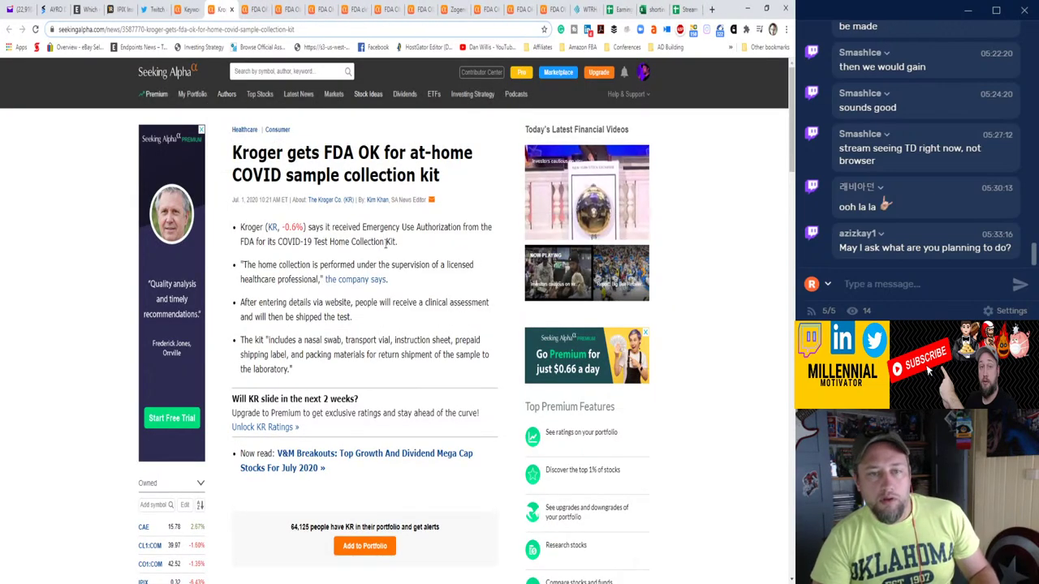
Add KR from the Kroger article as a new trade in A13 of the Buy>15$ sheet.
{"action": "mouse_move", "coordinate": [272, 231]}
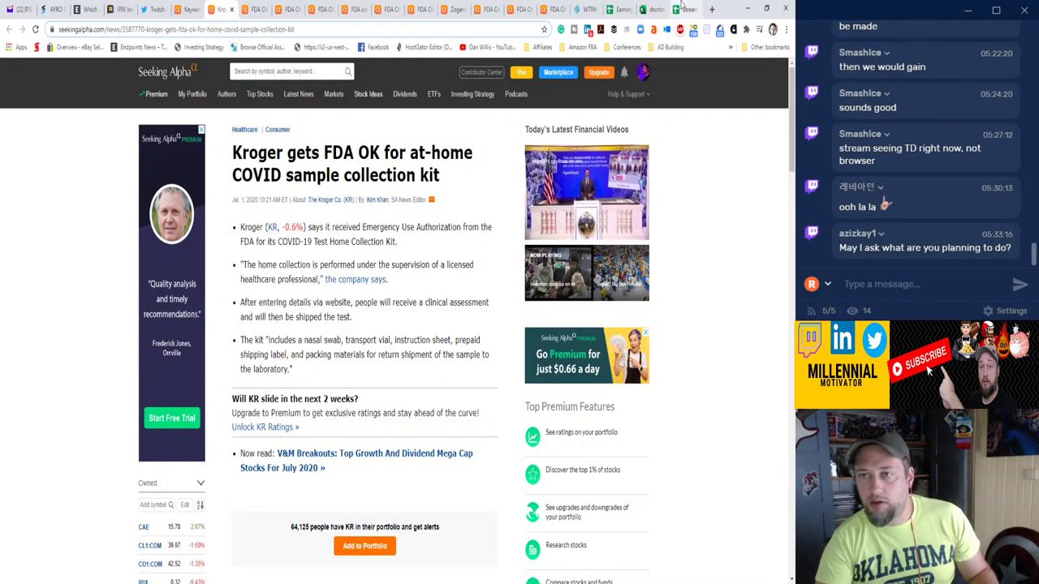
{"action": "left_click", "coordinate": [685, 8]}
{"action": "type", "text": "KR"}
{"action": "key", "text": "Tab"}
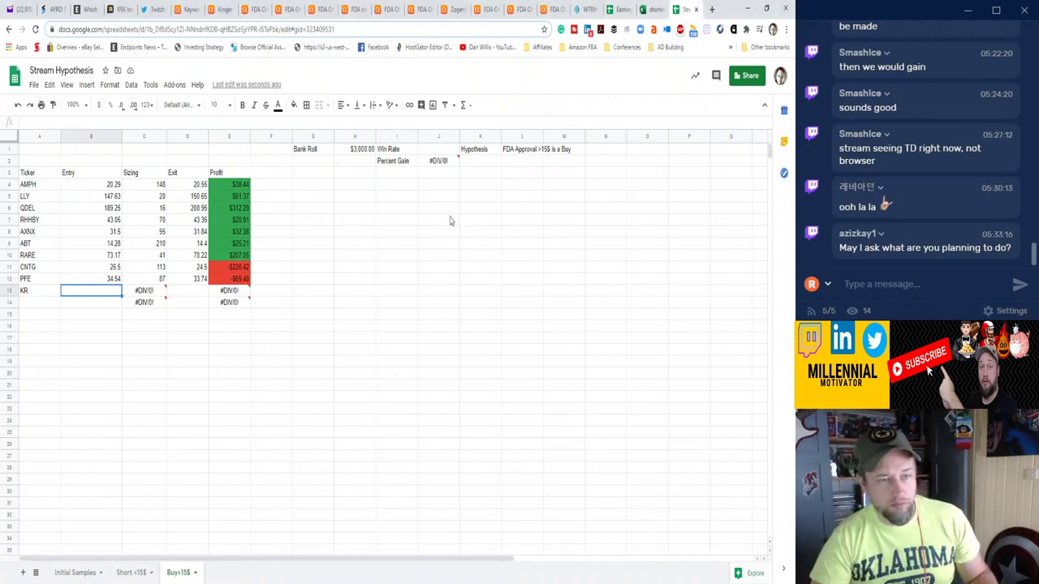
Recheck and close the Kroger sample collection kit article, then remove KR from A13 of the Buy>15$ sheet.
{"action": "left_click", "coordinate": [219, 9]}
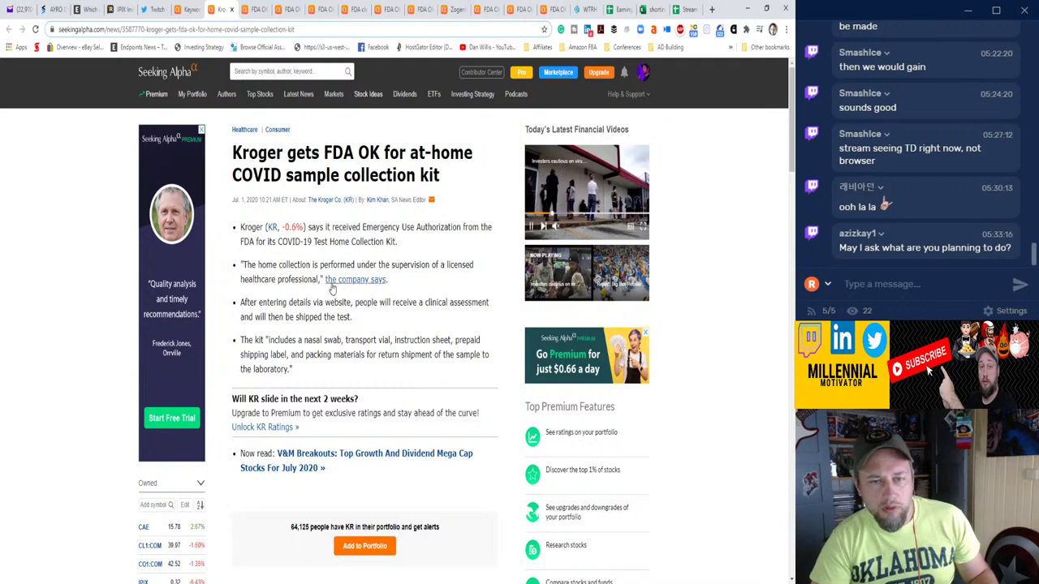
{"action": "left_click_drag", "start_coordinate": [373, 227], "coordinate": [459, 255]}
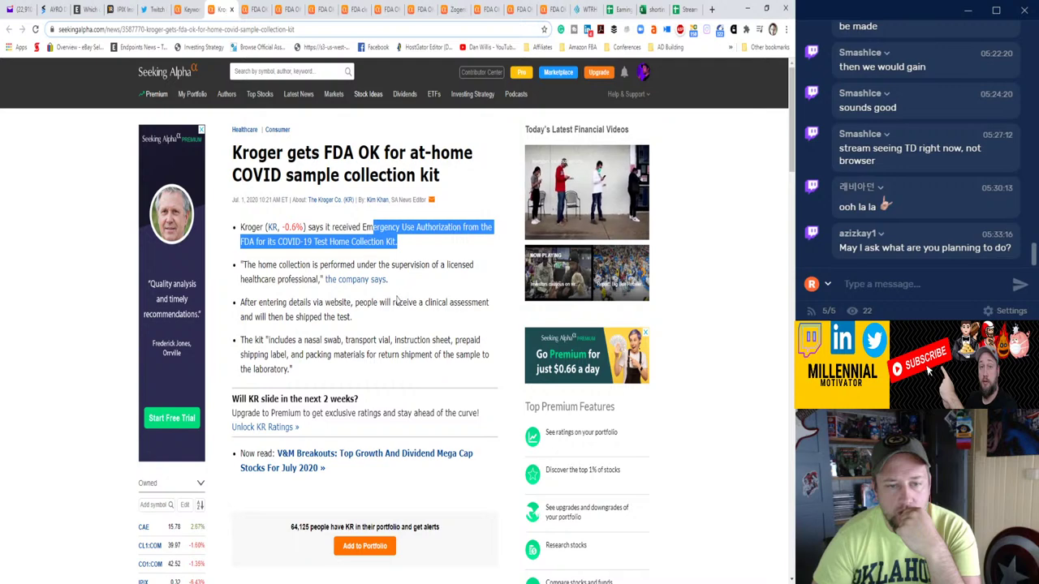
{"action": "left_click", "coordinate": [231, 10]}
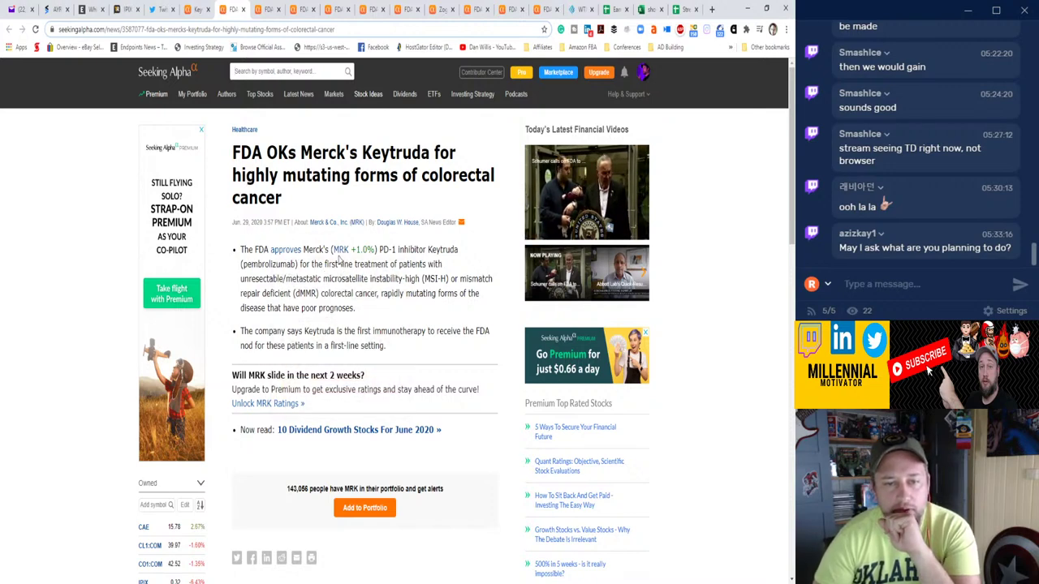
{"action": "left_click", "coordinate": [684, 9]}
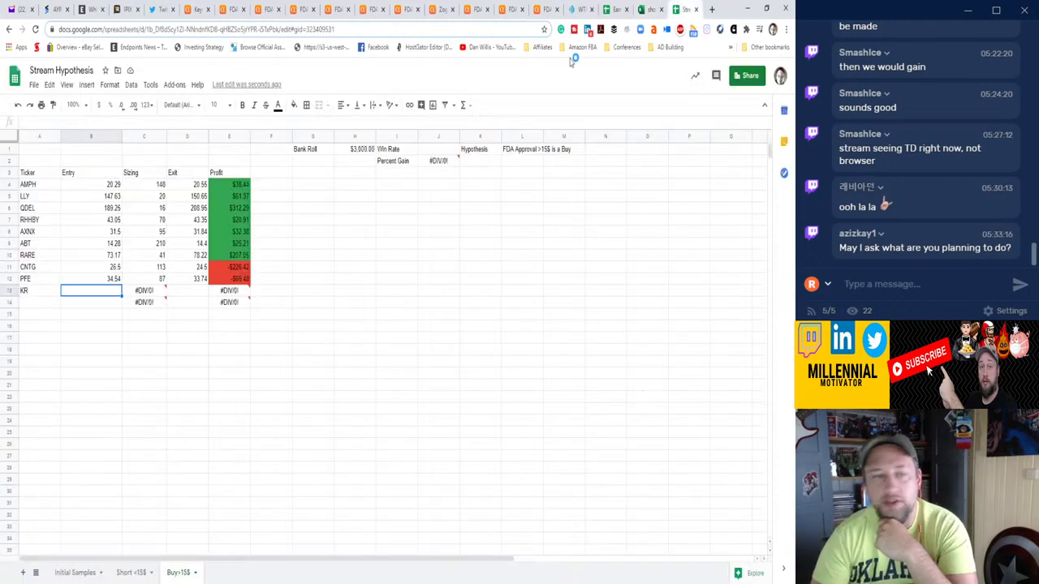
{"action": "left_click", "coordinate": [39, 294]}
{"action": "key", "text": "Delete"}
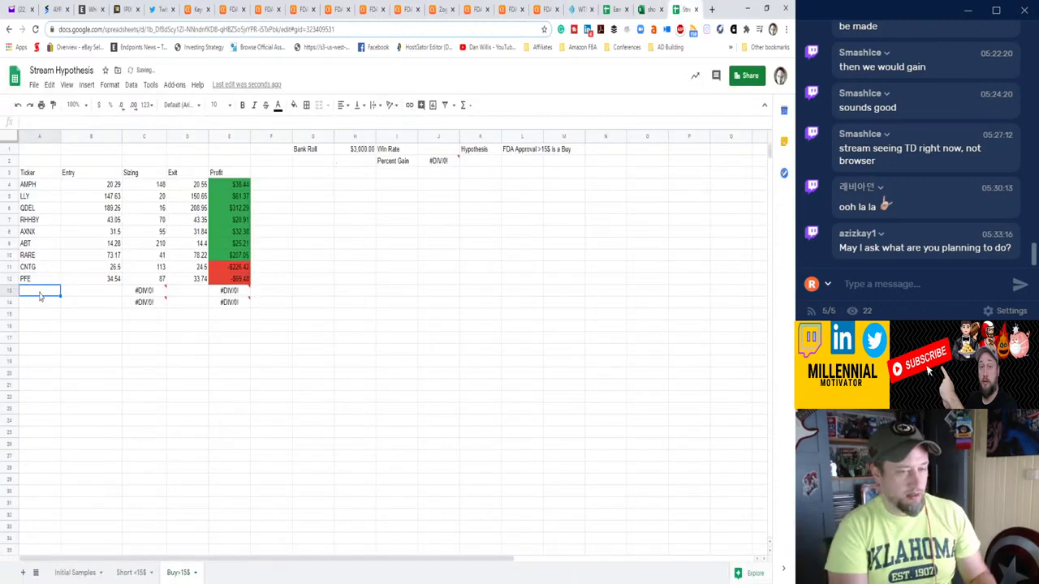
Add MRK as a new trade in A13 of the Buy>15$ sheet, then return to the Merck Keytruda article.
{"action": "type", "text": "MRK"}
{"action": "key", "text": "Tab"}
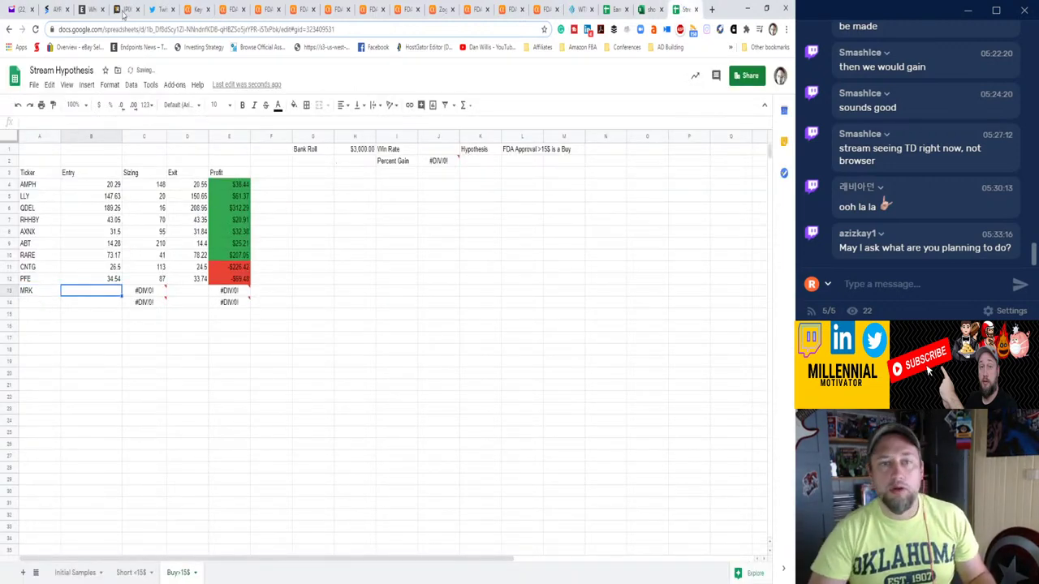
{"action": "left_click", "coordinate": [231, 9]}
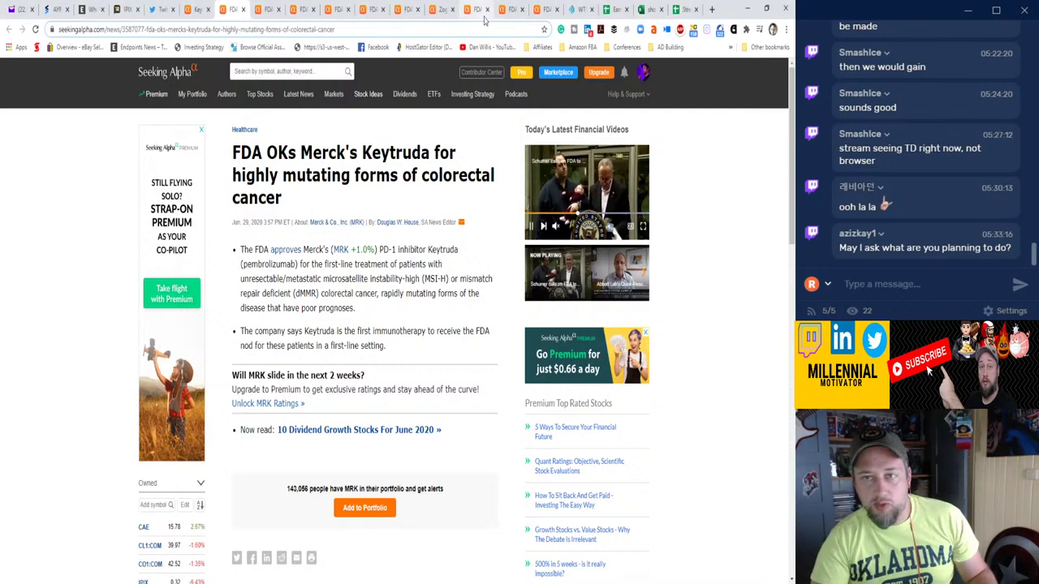
Enter 75.90 as the MRK trade's entry and 76.12 as its exit, then close the Merck Keytruda article.
{"action": "left_click", "coordinate": [681, 9]}
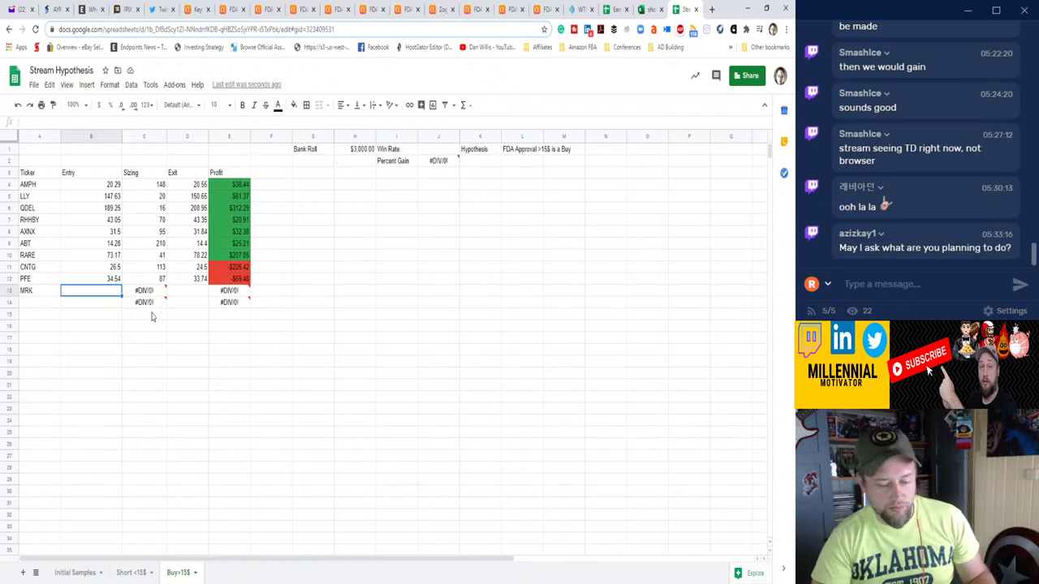
{"action": "type", "text": "75.90"}
{"action": "key", "text": "Tab"}
{"action": "type", "text": "40"}
{"action": "key", "text": "Tab"}
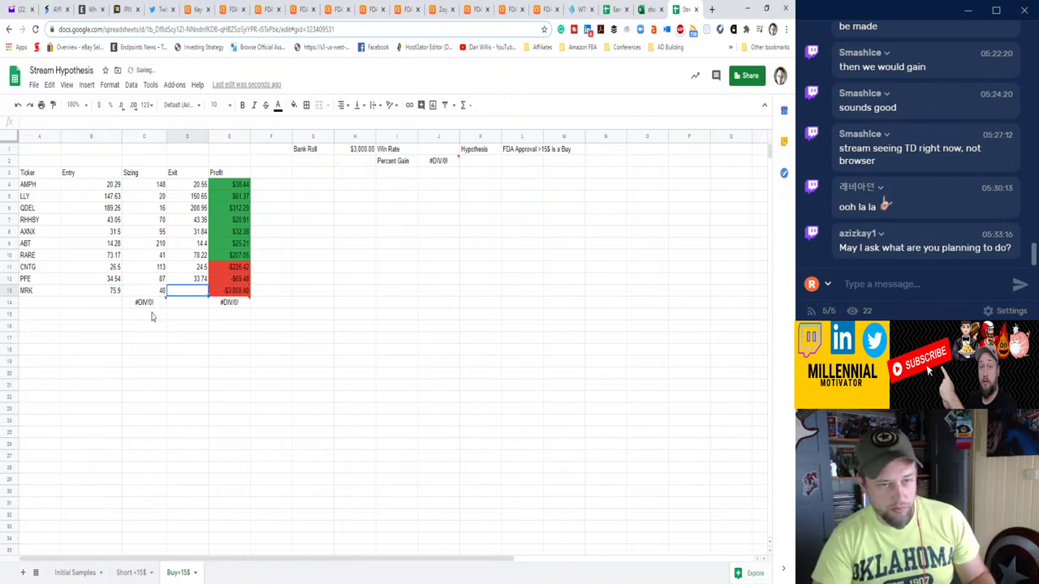
{"action": "type", "text": "76.12"}
{"action": "key", "text": "Return"}
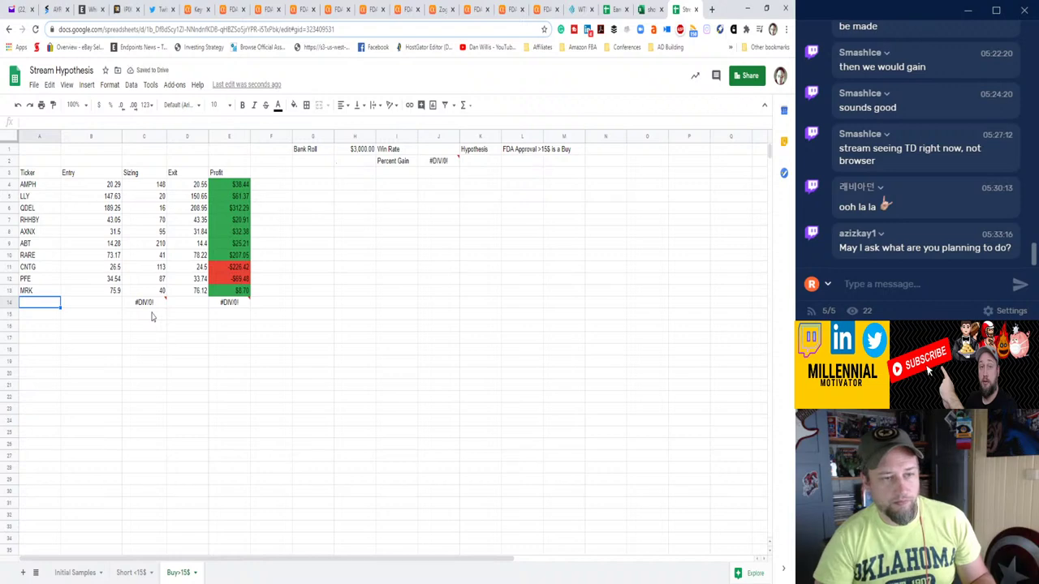
{"action": "left_click", "coordinate": [236, 9]}
{"action": "left_click", "coordinate": [248, 9]}
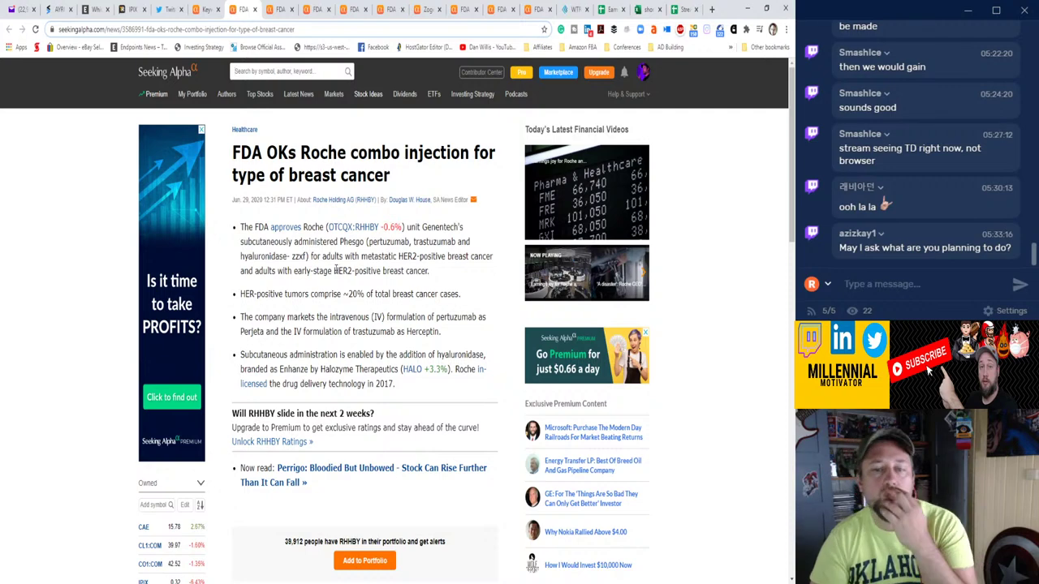
Check the Halozyme ticker in the Roche article and add HALO as a new trade in A14 of the Buy>15$ sheet.
{"action": "mouse_move", "coordinate": [406, 372]}
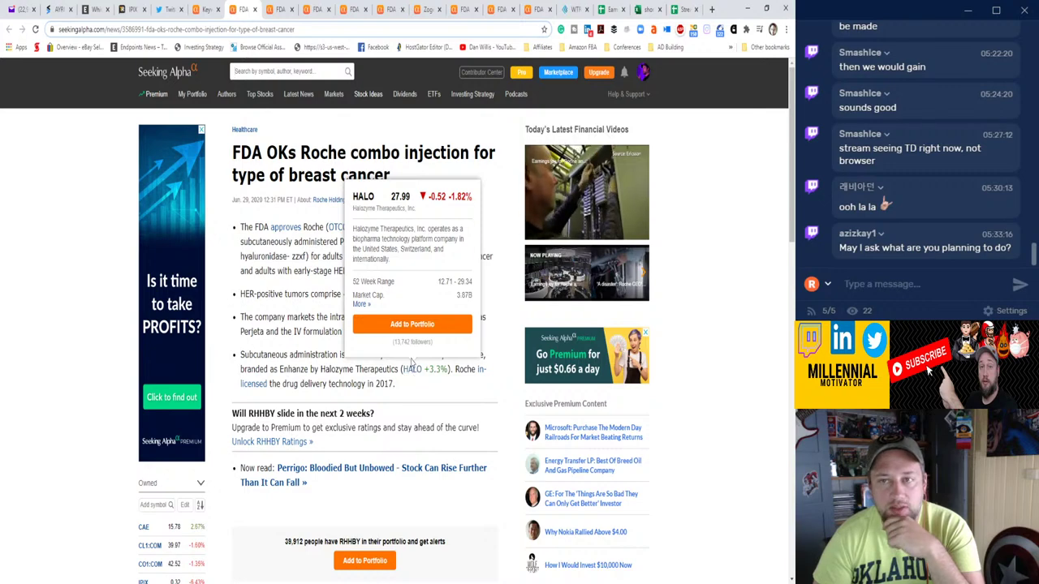
{"action": "left_click", "coordinate": [685, 9]}
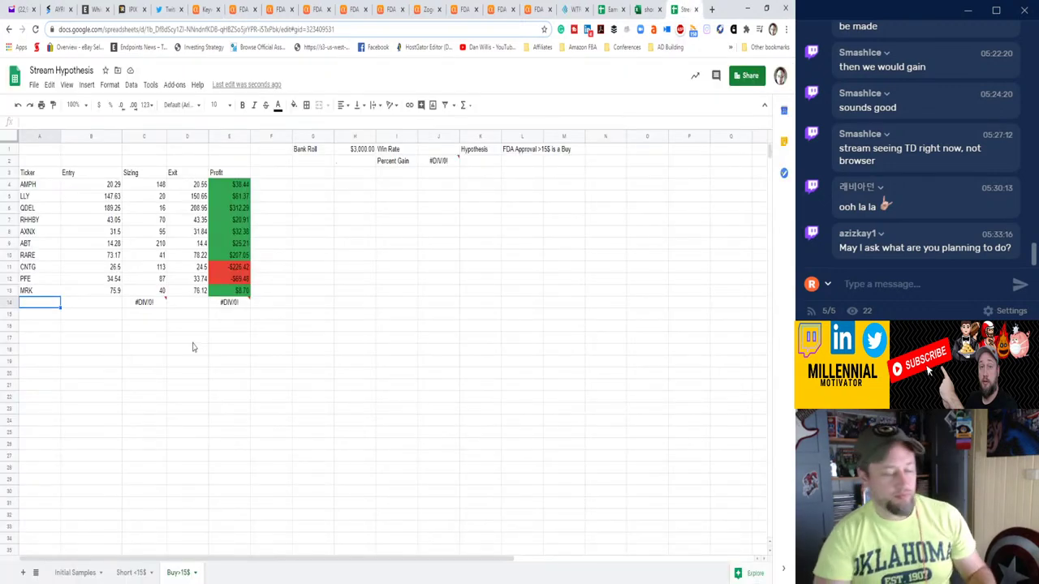
{"action": "type", "text": "HALO"}
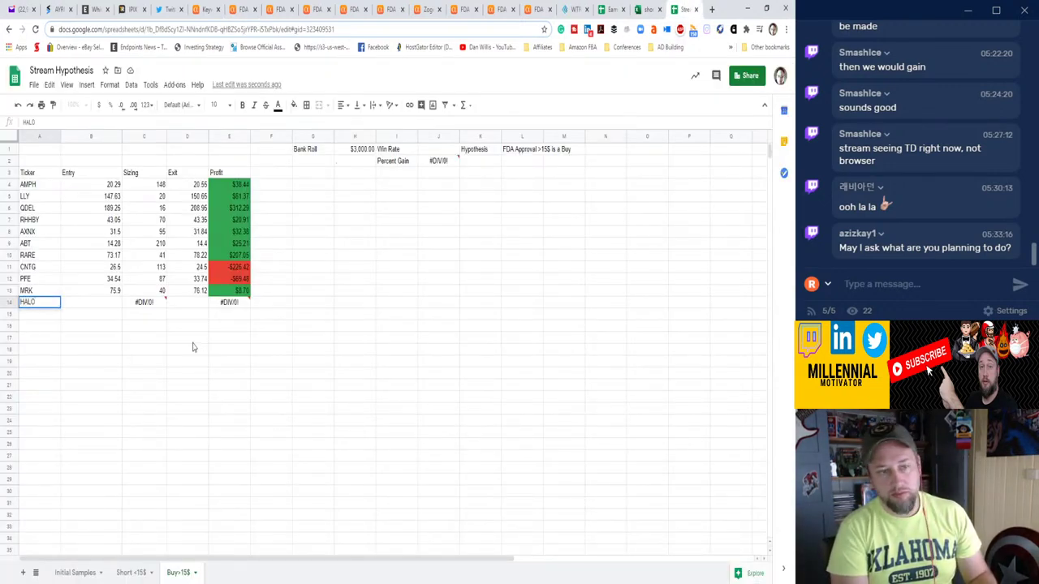
{"action": "key", "text": "Tab"}
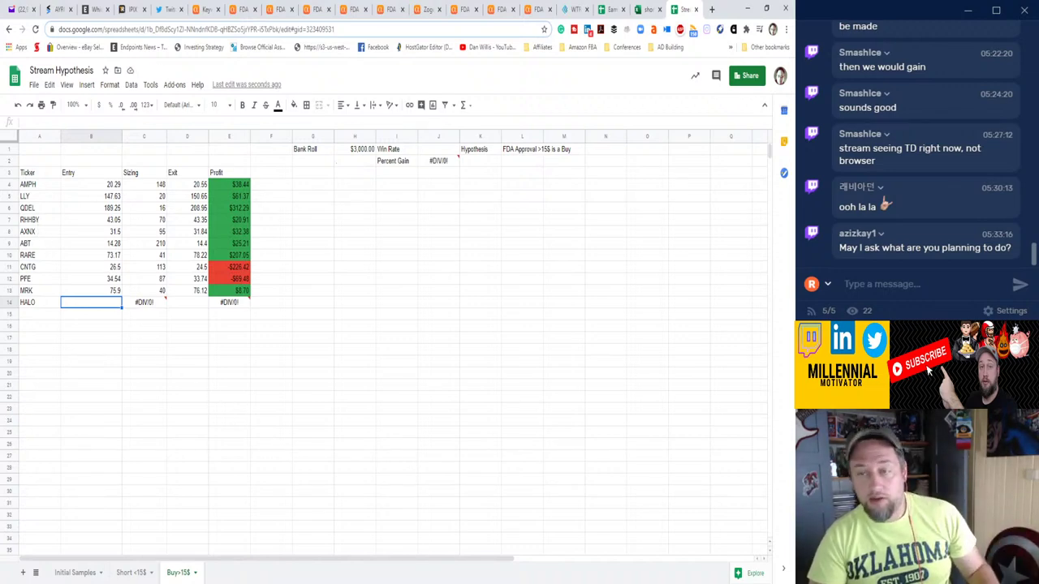
Recheck the Roche combo injection article, then enter 25.03 as the HALO trade's entry and 25.82 as its exit.
{"action": "left_click", "coordinate": [242, 9]}
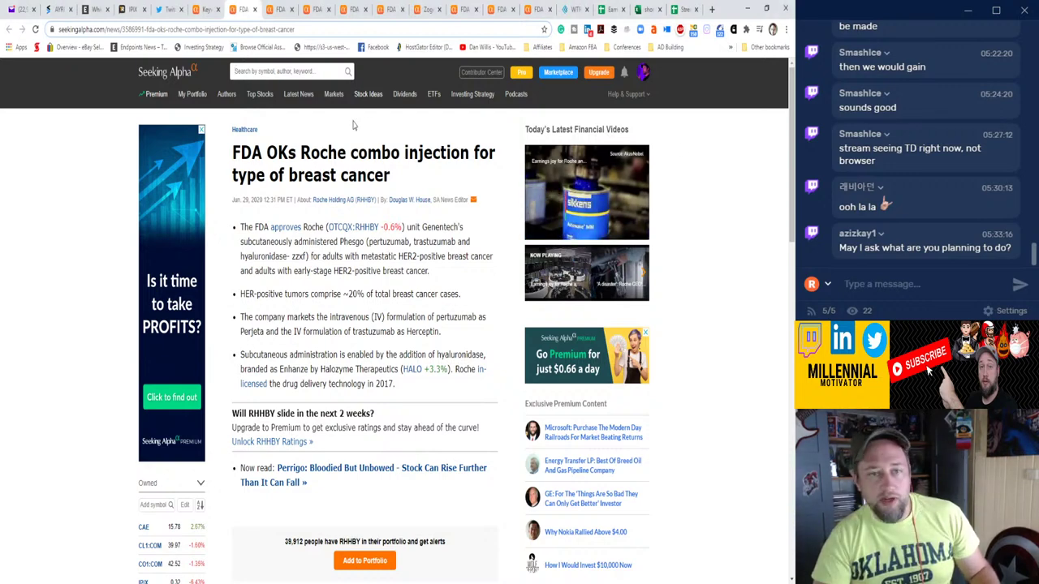
{"action": "key", "text": "ctrl+9"}
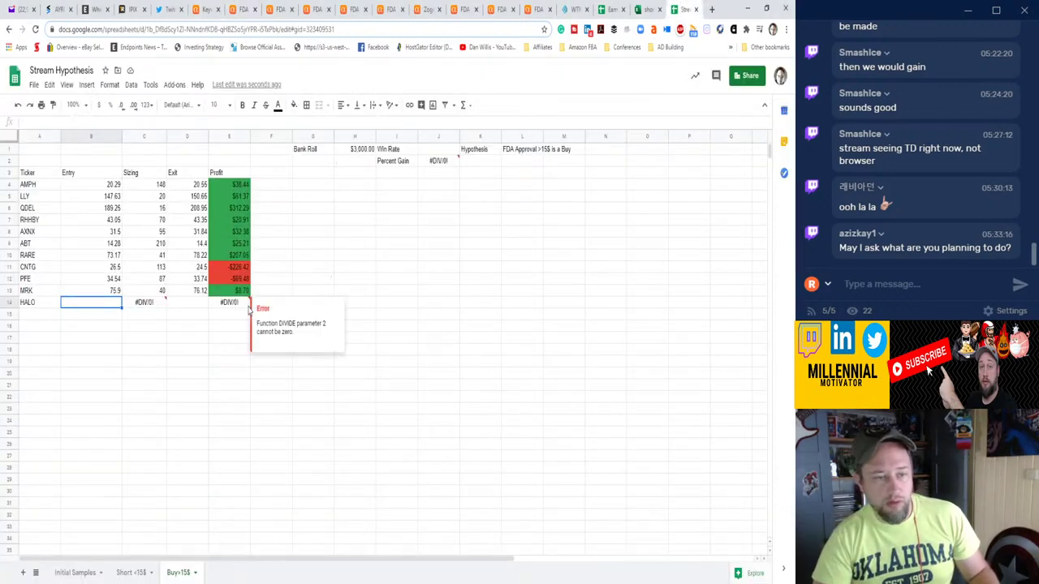
{"action": "type", "text": "25.03"}
{"action": "key", "text": "Tab"}
{"action": "type", "text": "120"}
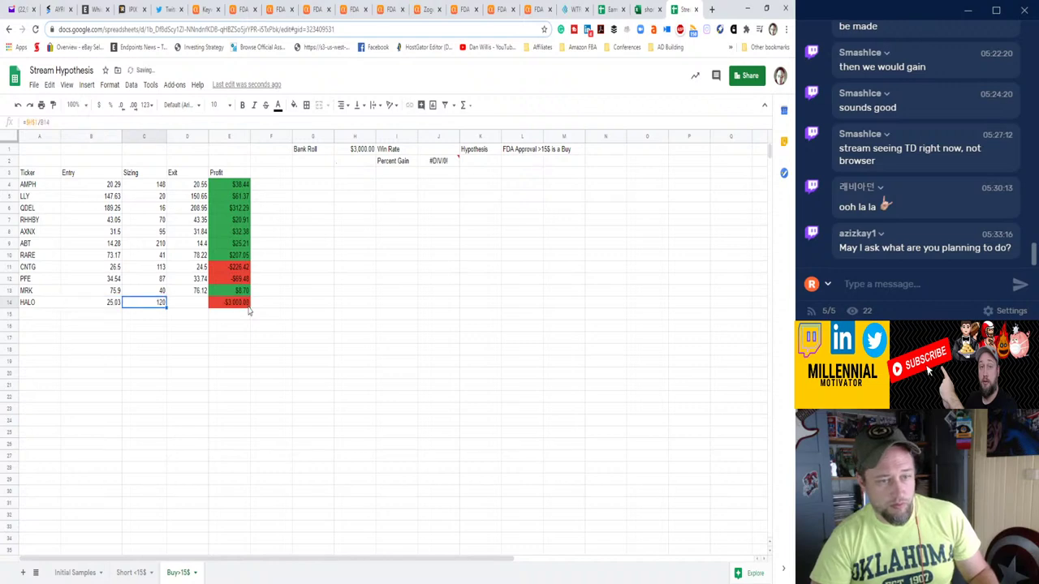
{"action": "key", "text": "Tab"}
{"action": "type", "text": "25.82"}
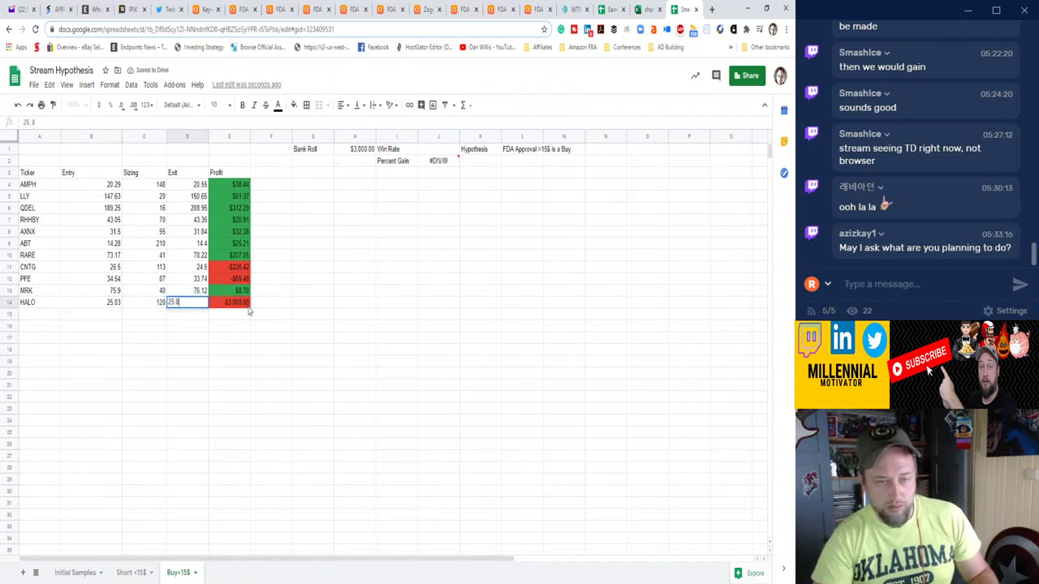
{"action": "key", "text": "Return"}
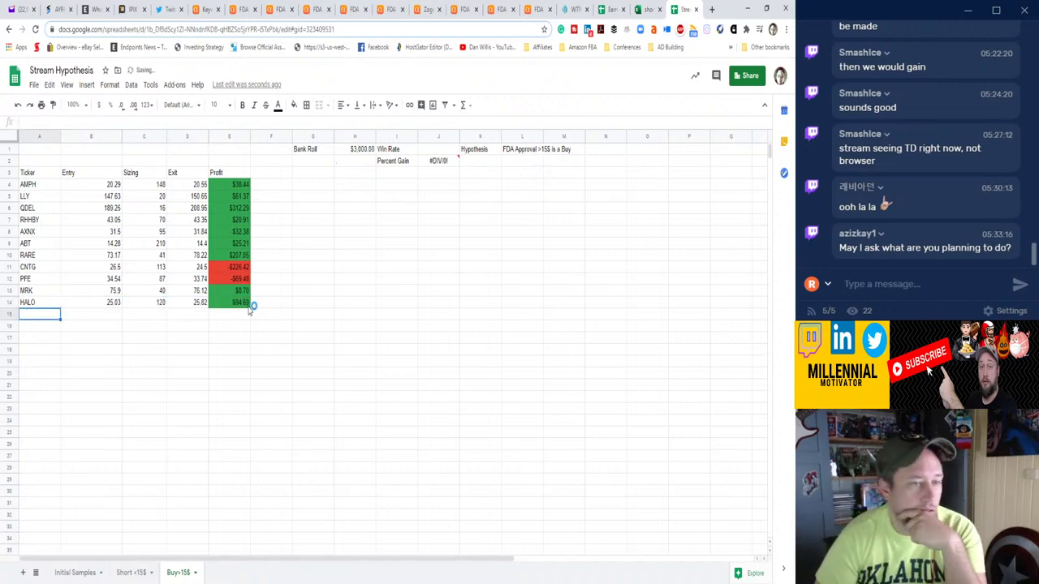
Review the ticker rows of the Buy>15$ trades from AMPH through HALO.
{"action": "key", "text": "Up"}
{"action": "key", "text": "Up"}
{"action": "key", "text": "Up"}
{"action": "key", "text": "Up"}
{"action": "key", "text": "Up"}
{"action": "key", "text": "Up"}
{"action": "key", "text": "Up"}
{"action": "key", "text": "Up"}
{"action": "key", "text": "Up"}
{"action": "key", "text": "Up"}
{"action": "key", "text": "Up"}
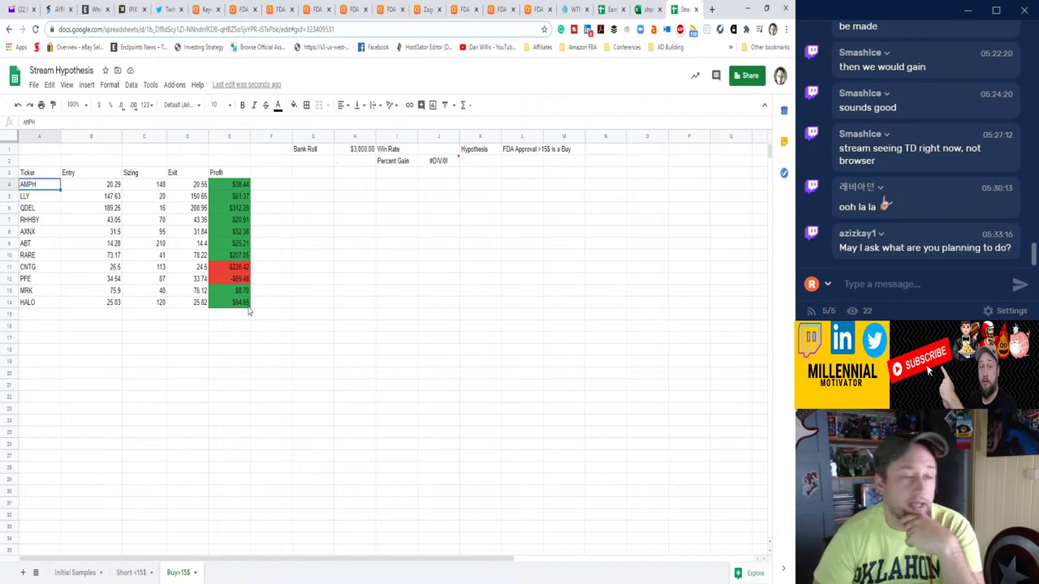
{"action": "key", "text": "Down"}
{"action": "key", "text": "Down"}
{"action": "key", "text": "Down"}
{"action": "key", "text": "Down"}
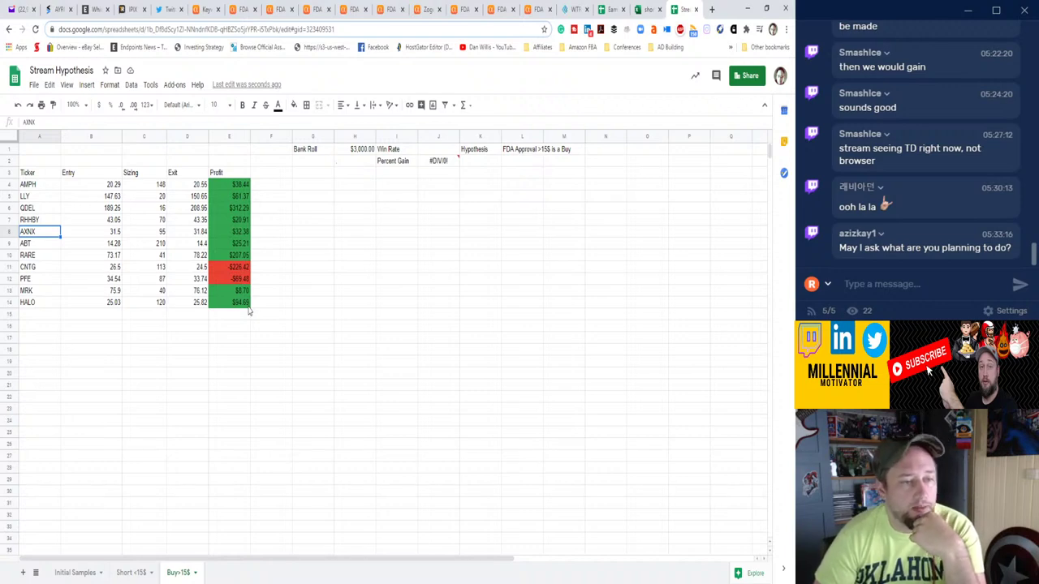
{"action": "key", "text": "Down"}
{"action": "key", "text": "Down"}
{"action": "key", "text": "Down"}
{"action": "key", "text": "Down"}
{"action": "key", "text": "Down"}
{"action": "key", "text": "Down"}
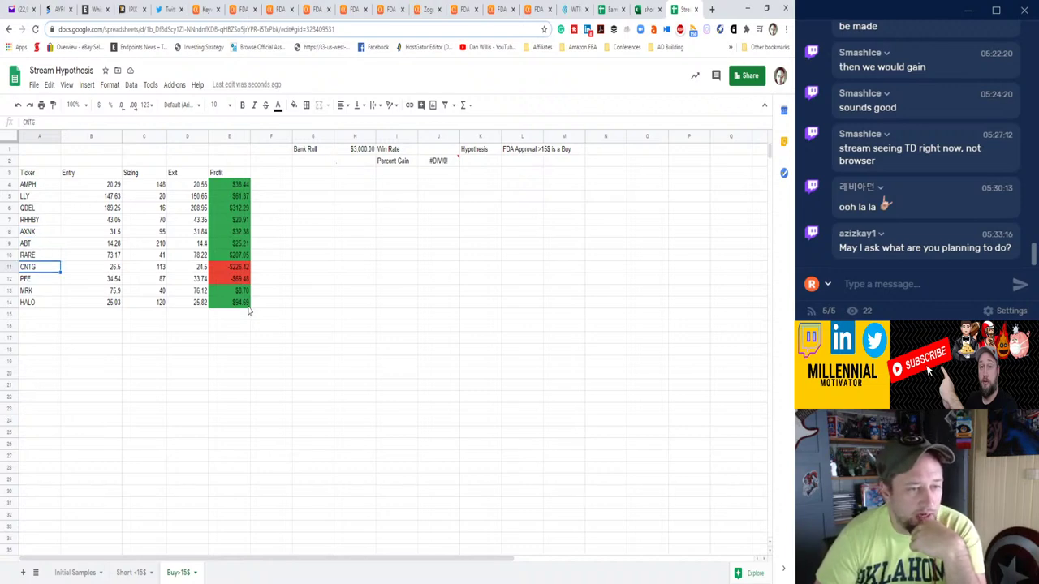
{"action": "key", "text": "Up"}
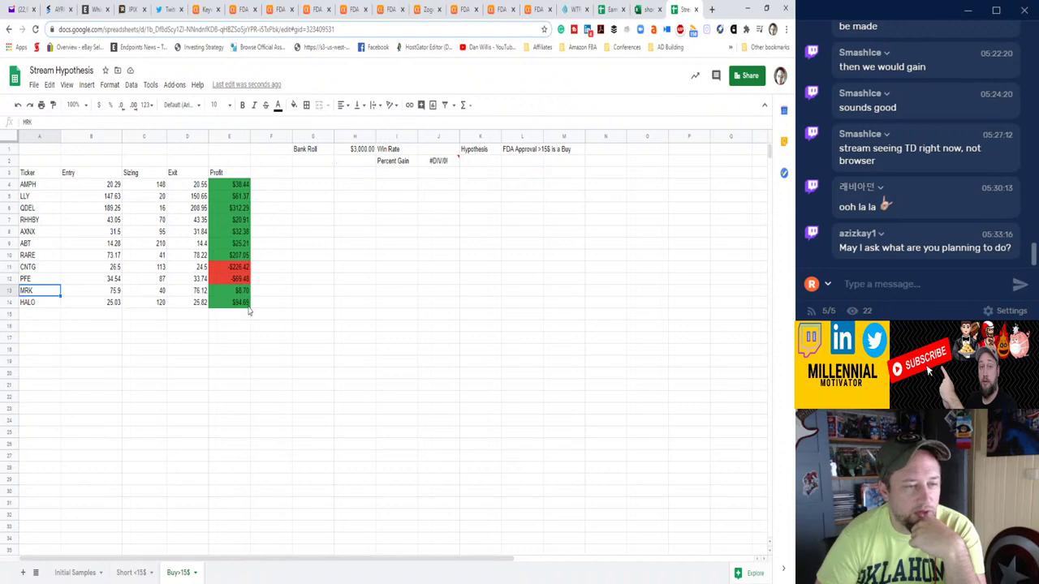
{"action": "key", "text": "Up"}
{"action": "key", "text": "Up"}
{"action": "key", "text": "Up"}
{"action": "key", "text": "Up"}
{"action": "key", "text": "Up"}
{"action": "key", "text": "Up"}
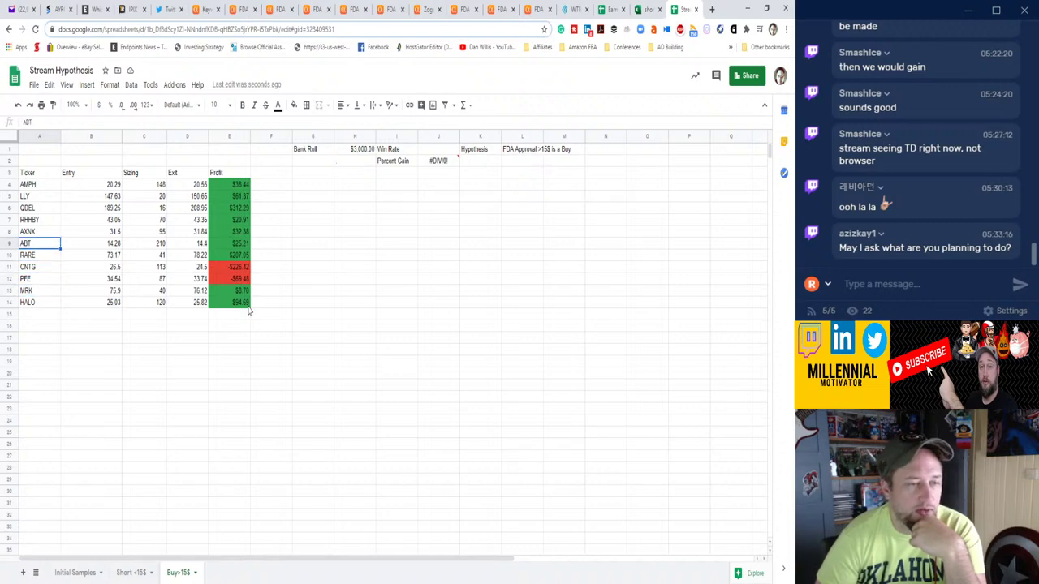
{"action": "key", "text": "Up"}
{"action": "key", "text": "Up"}
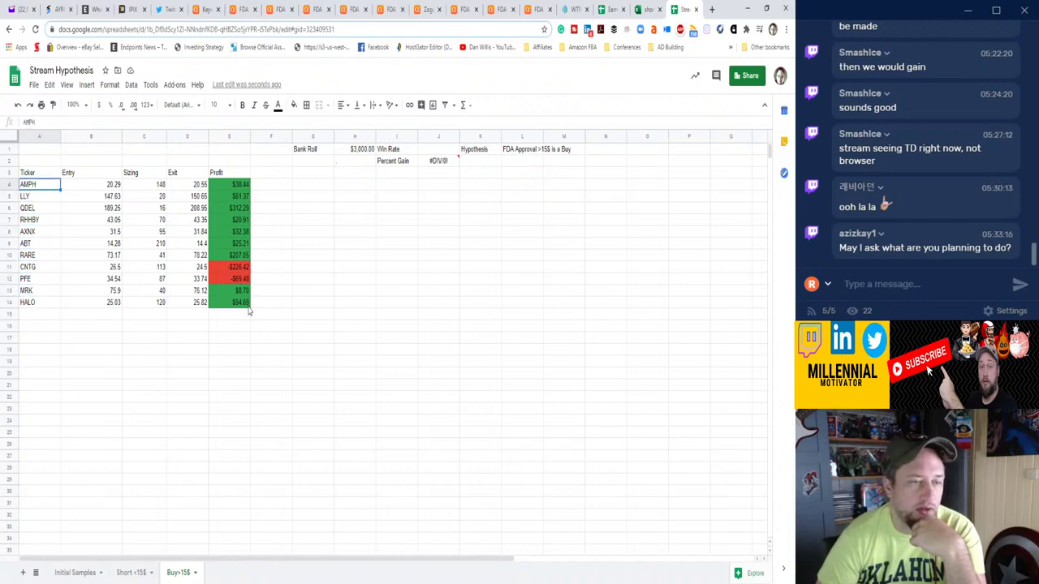
Total the trade profits E4:E14 with a SUM formula in E15.
{"action": "key", "text": "Right"}
{"action": "key", "text": "Right"}
{"action": "key", "text": "Right"}
{"action": "key", "text": "Right"}
{"action": "key", "text": "Right"}
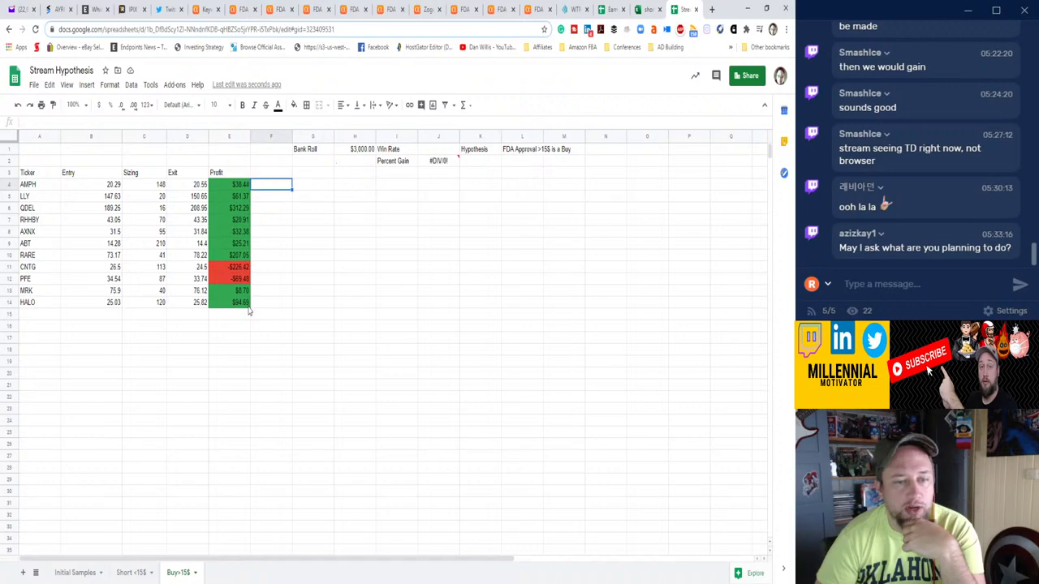
{"action": "key", "text": "Down"}
{"action": "key", "text": "Down"}
{"action": "key", "text": "Down"}
{"action": "key", "text": "Down"}
{"action": "key", "text": "Down"}
{"action": "key", "text": "Down"}
{"action": "key", "text": "Down"}
{"action": "key", "text": "Down"}
{"action": "key", "text": "Down"}
{"action": "key", "text": "Down"}
{"action": "key", "text": "Left"}
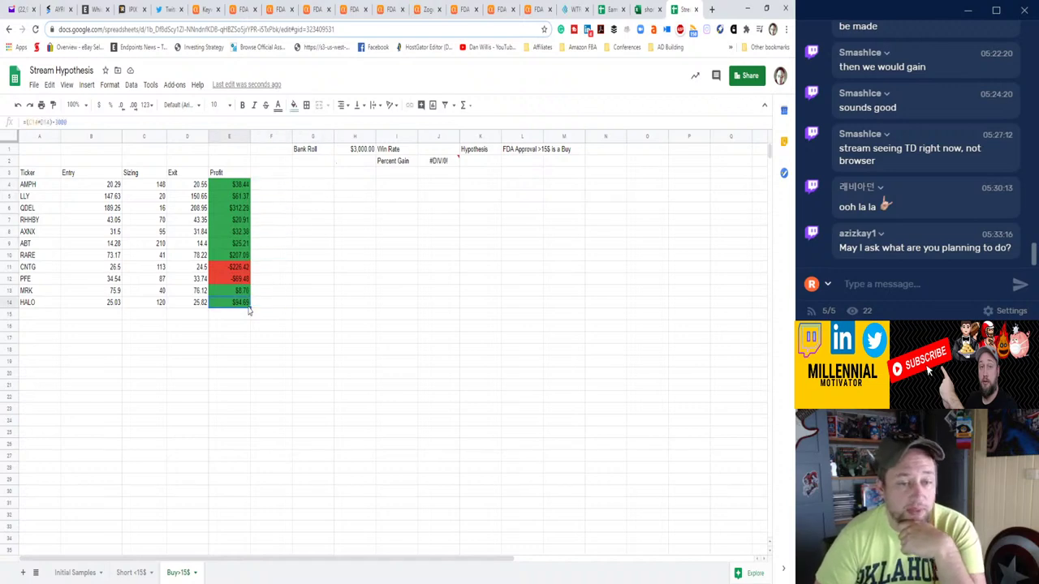
{"action": "key", "text": "Down"}
{"action": "left_click", "coordinate": [463, 105]}
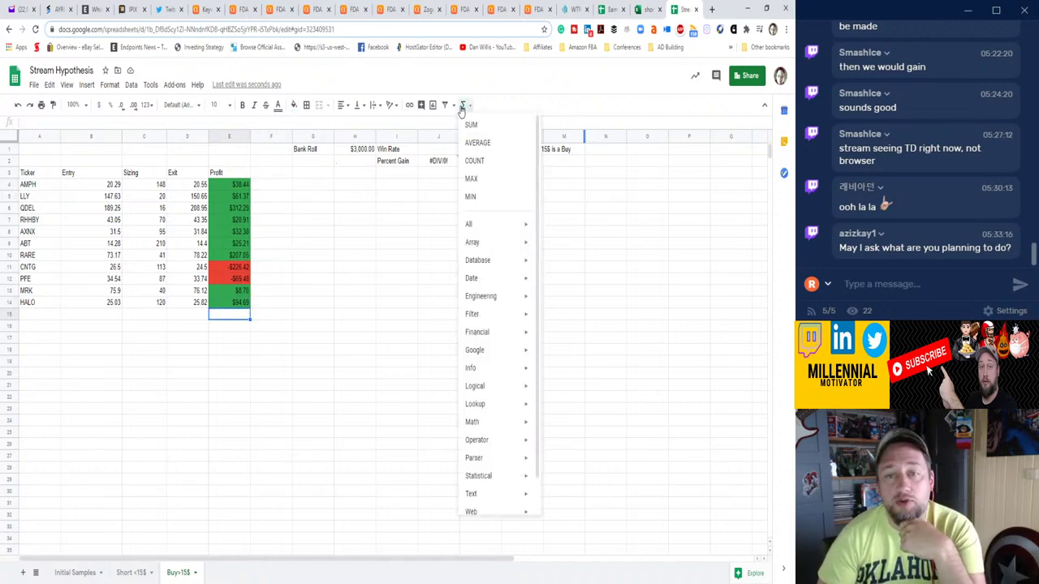
{"action": "left_click", "coordinate": [471, 127]}
{"action": "mouse_move", "coordinate": [243, 175]}
{"action": "left_mouse_down"}
{"action": "mouse_move", "coordinate": [243, 308]}
{"action": "mouse_move", "coordinate": [245, 188]}
{"action": "left_mouse_up"}
{"action": "key", "text": "Return"}
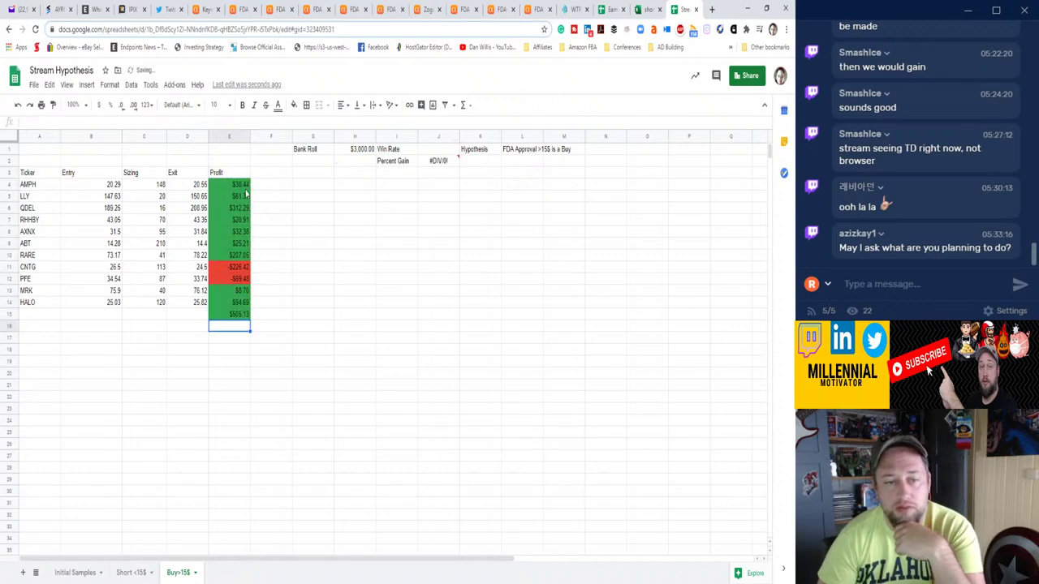
Check the total profit formula in E15 and the Bank Roll value in H1.
{"action": "left_click", "coordinate": [280, 327]}
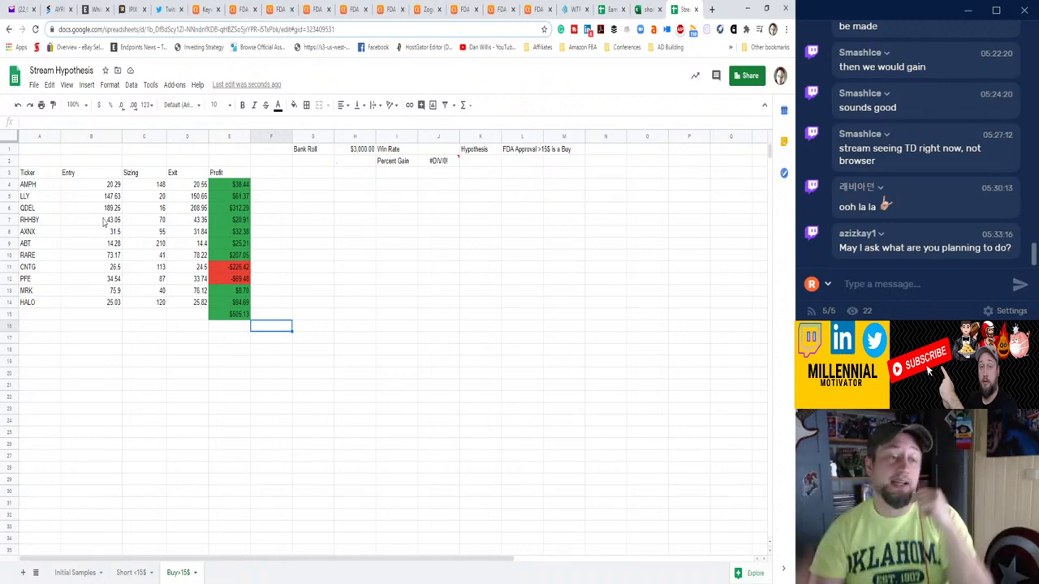
{"action": "left_click", "coordinate": [171, 362]}
{"action": "left_click", "coordinate": [232, 338]}
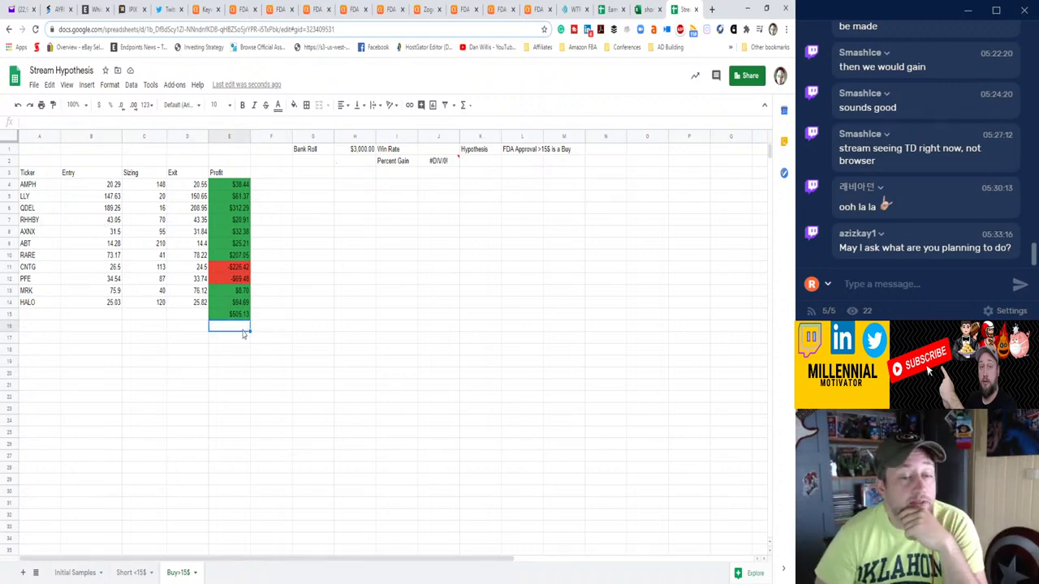
{"action": "left_click", "coordinate": [238, 316]}
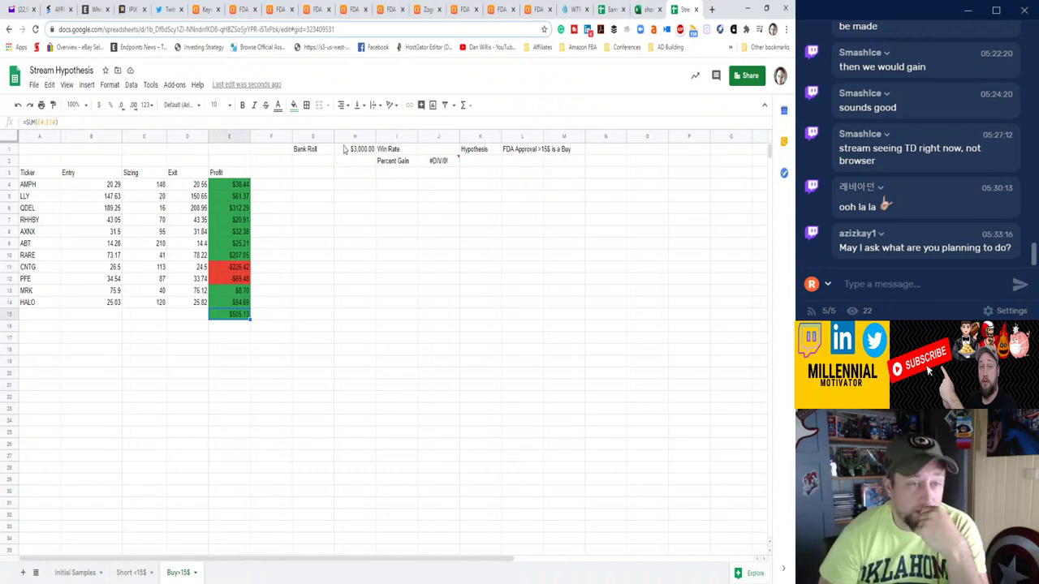
{"action": "left_click", "coordinate": [346, 151]}
{"action": "left_click", "coordinate": [346, 221]}
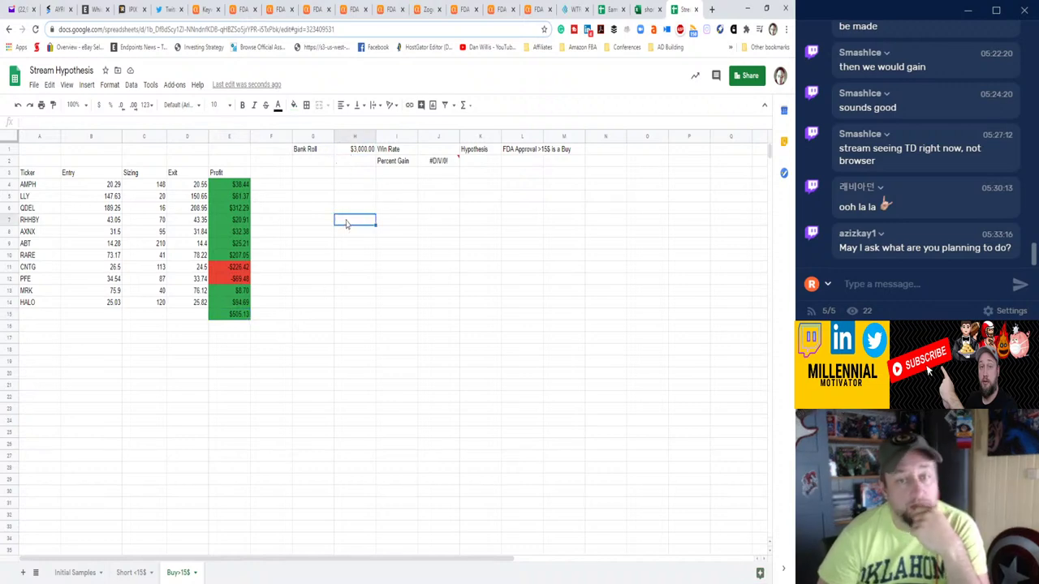
{"action": "left_click", "coordinate": [441, 163]}
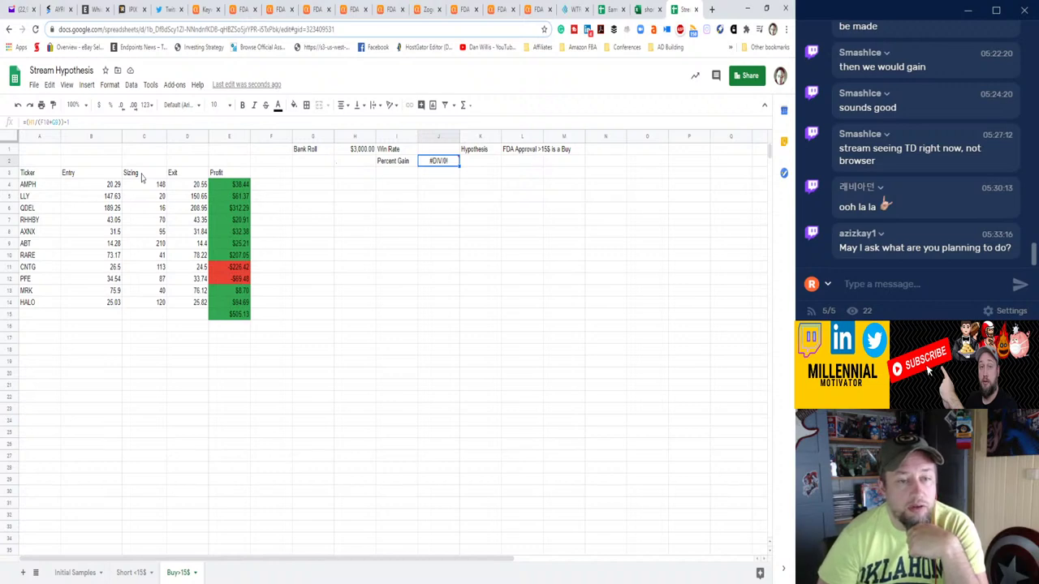
{"action": "left_click", "coordinate": [49, 122]}
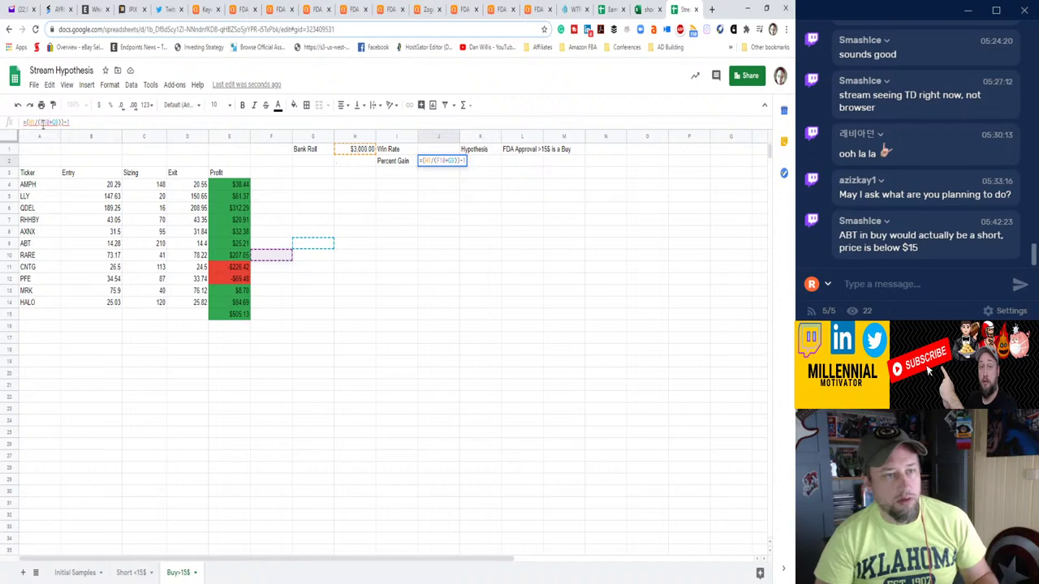
{"action": "left_click_drag", "start_coordinate": [41, 122], "coordinate": [59, 122]}
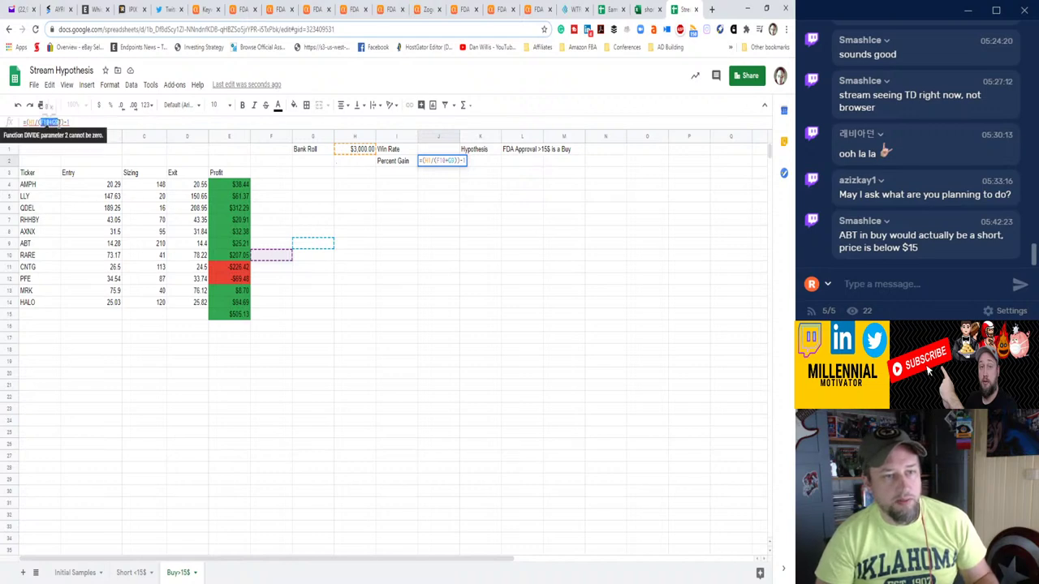
{"action": "left_click", "coordinate": [219, 308]}
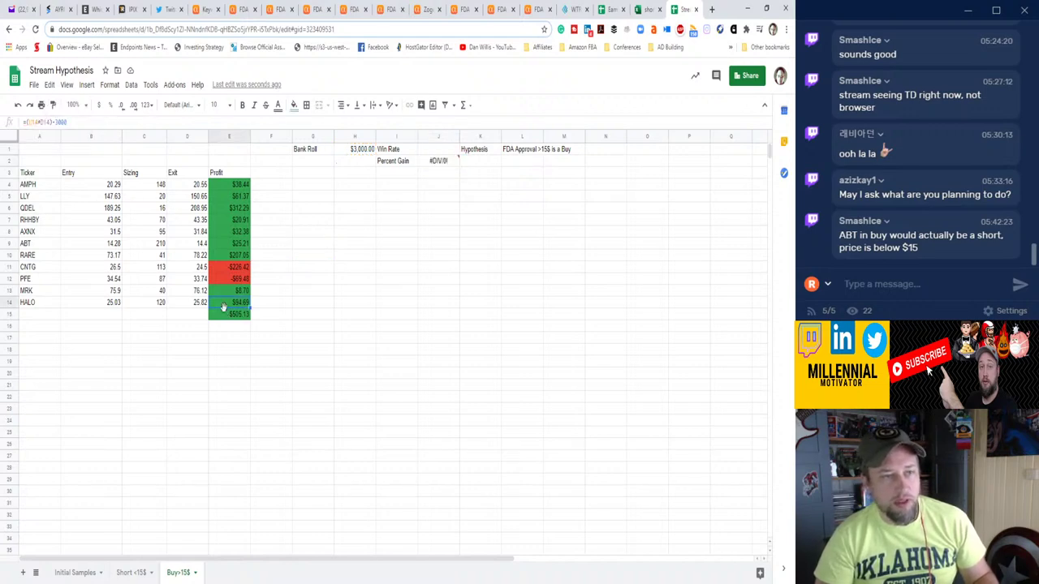
{"action": "left_click", "coordinate": [365, 152]}
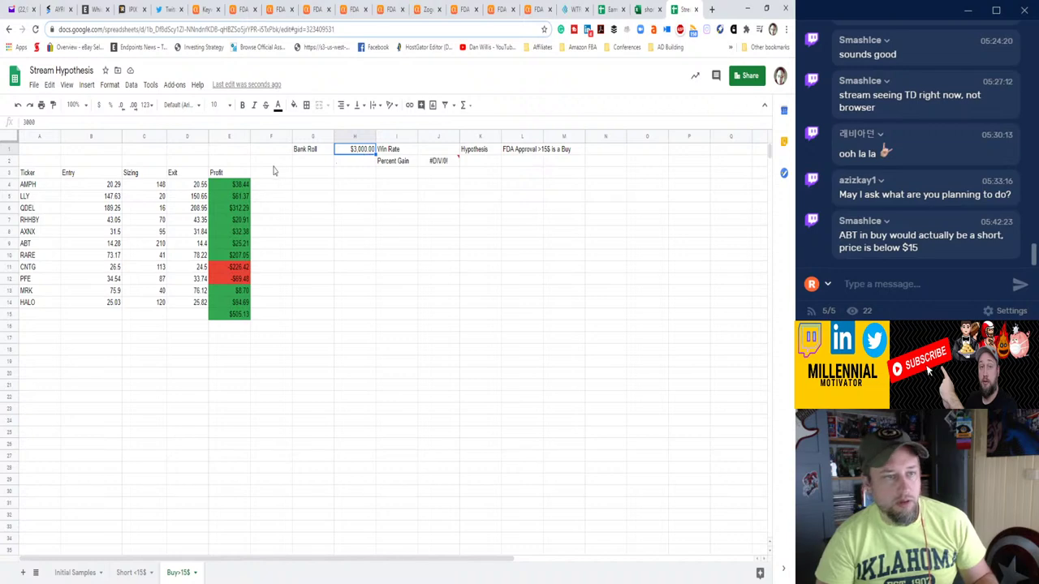
Replace the divisor in the Percent Gain formula in J2 with the total profit cell, making it =(H1/E15)-1.
{"action": "left_click", "coordinate": [438, 166]}
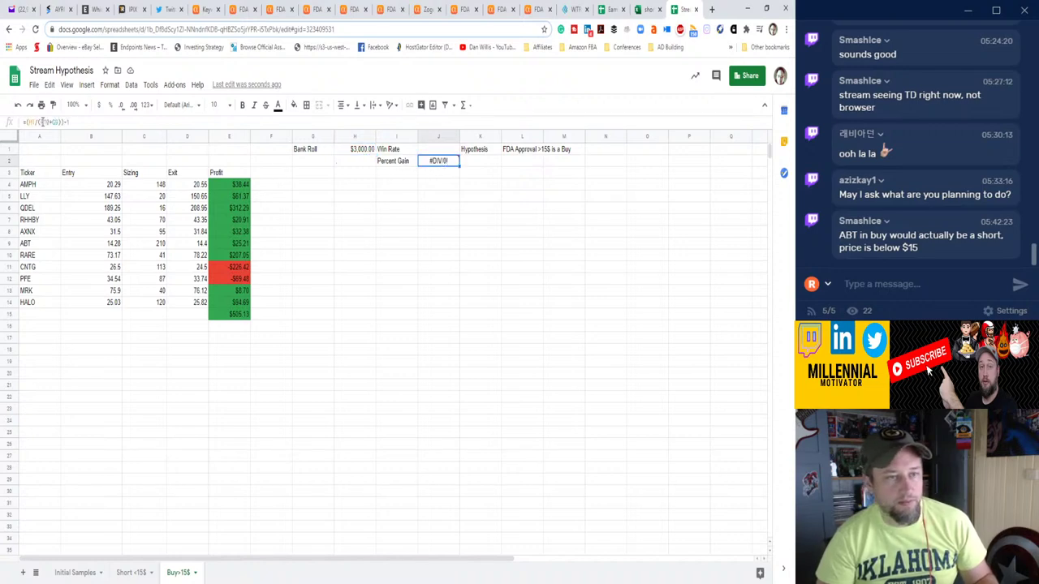
{"action": "left_click_drag", "start_coordinate": [39, 122], "coordinate": [61, 122]}
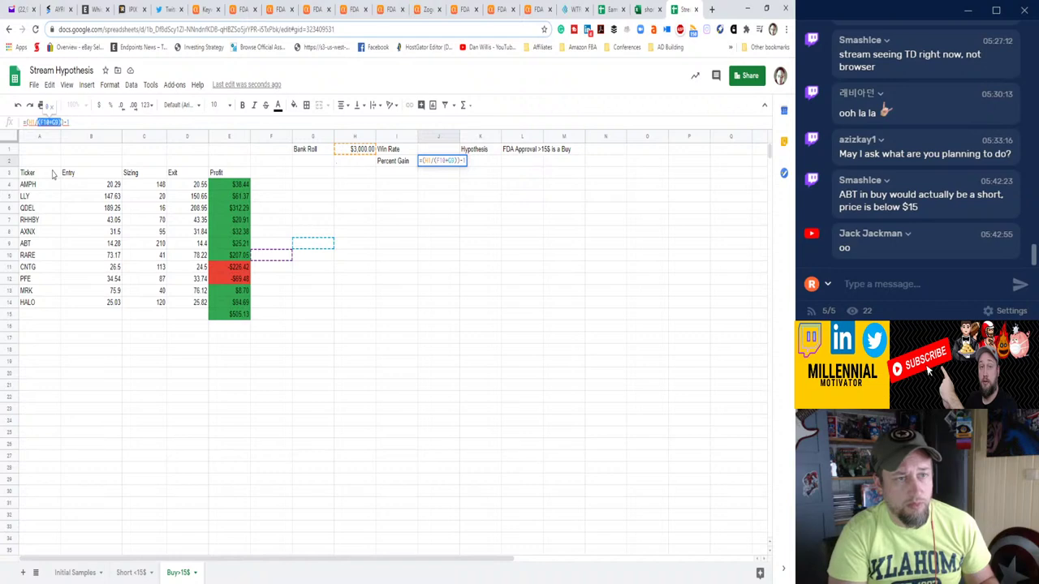
{"action": "key", "text": "BackSpace"}
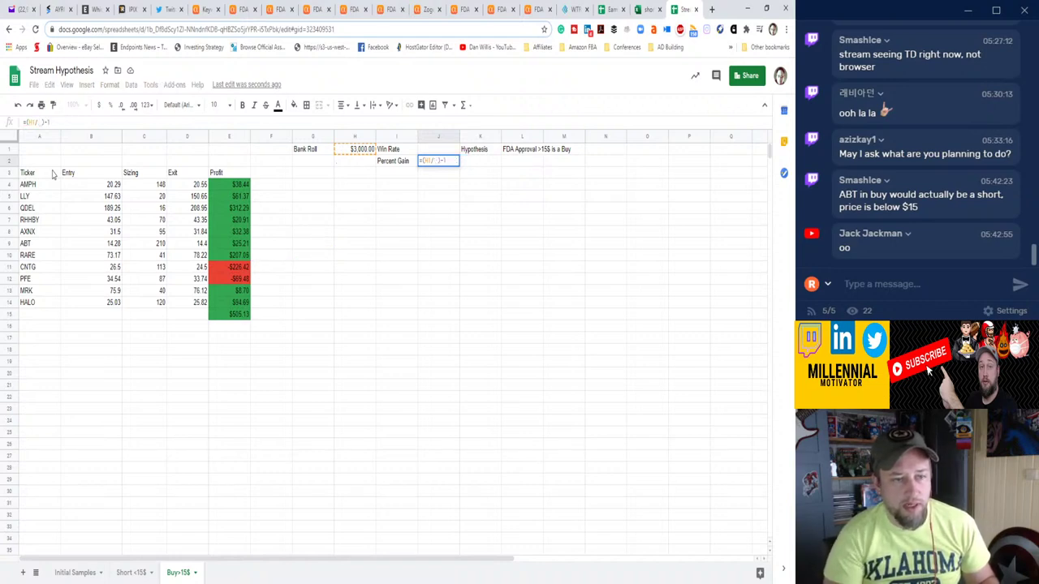
{"action": "type", "text": "E15"}
{"action": "key", "text": "Return"}
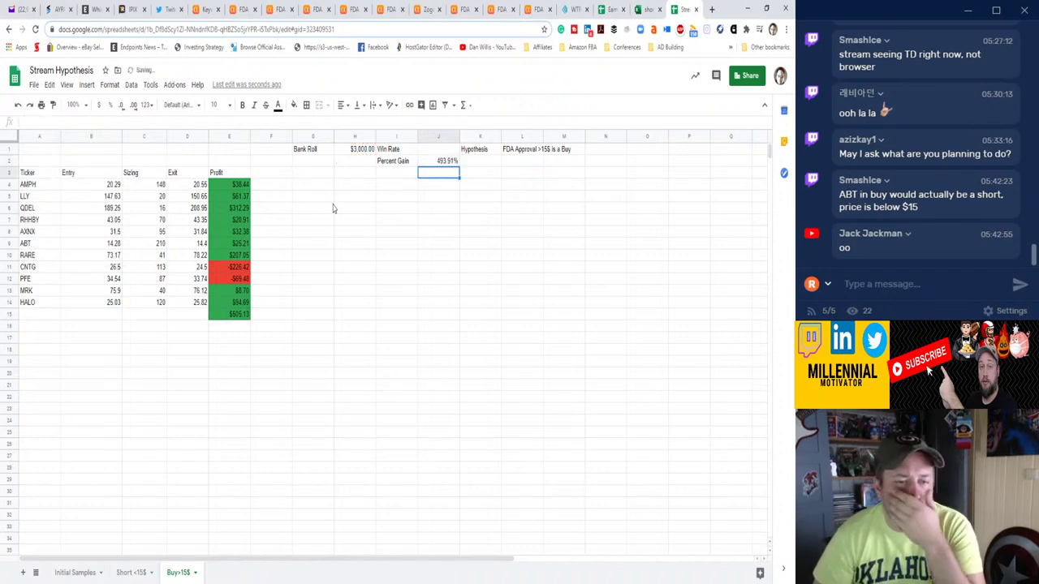
Rewrite the Percent Gain formula in J2 to divide total profit by the Bank Roll, as =(E15/H1)-1.
{"action": "left_click", "coordinate": [440, 162]}
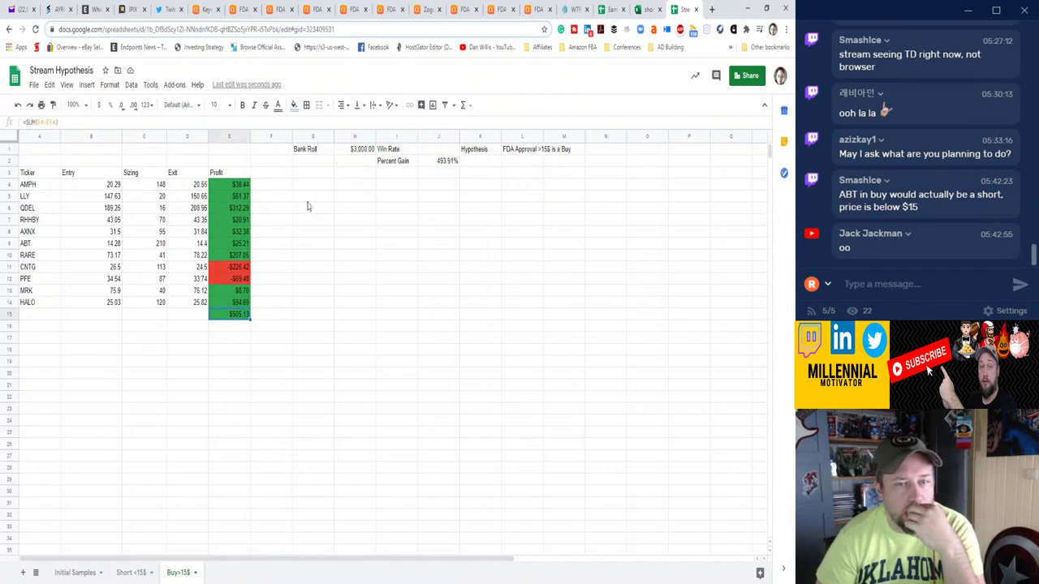
{"action": "left_click", "coordinate": [360, 151]}
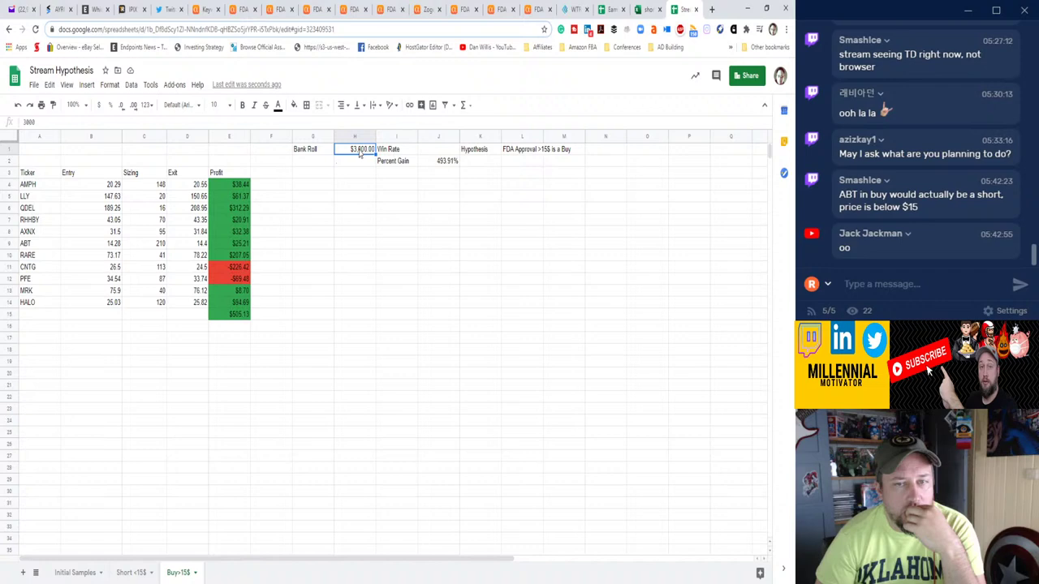
{"action": "left_click", "coordinate": [410, 219]}
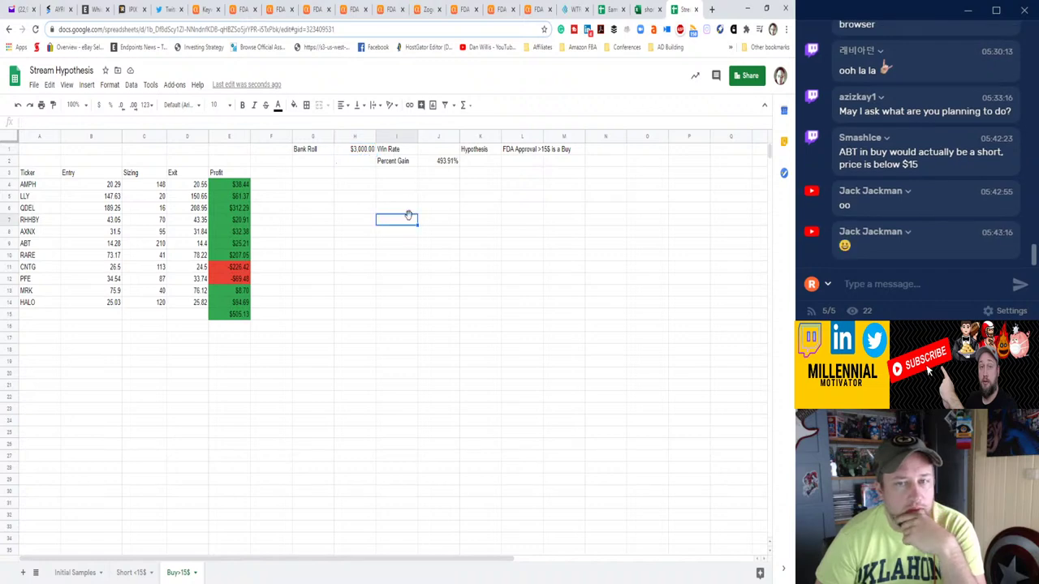
{"action": "left_click", "coordinate": [443, 160]}
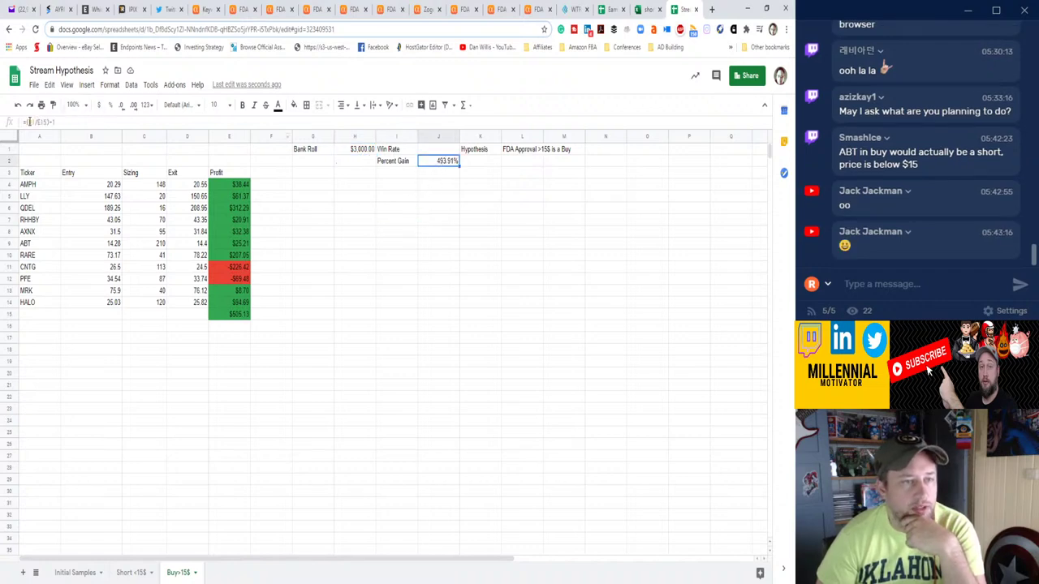
{"action": "left_click_drag", "start_coordinate": [29, 121], "coordinate": [47, 122]}
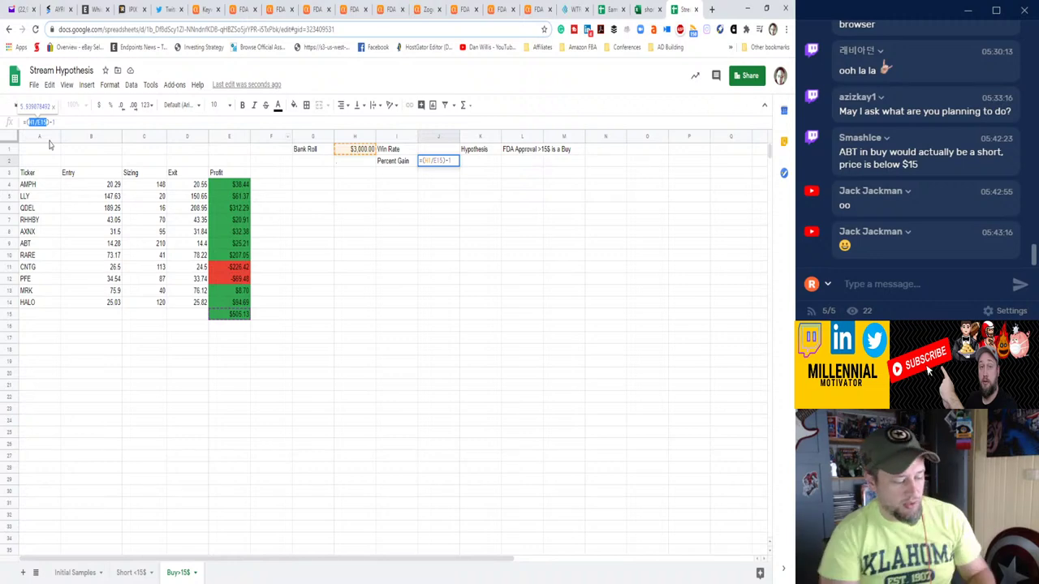
{"action": "type", "text": "E15"}
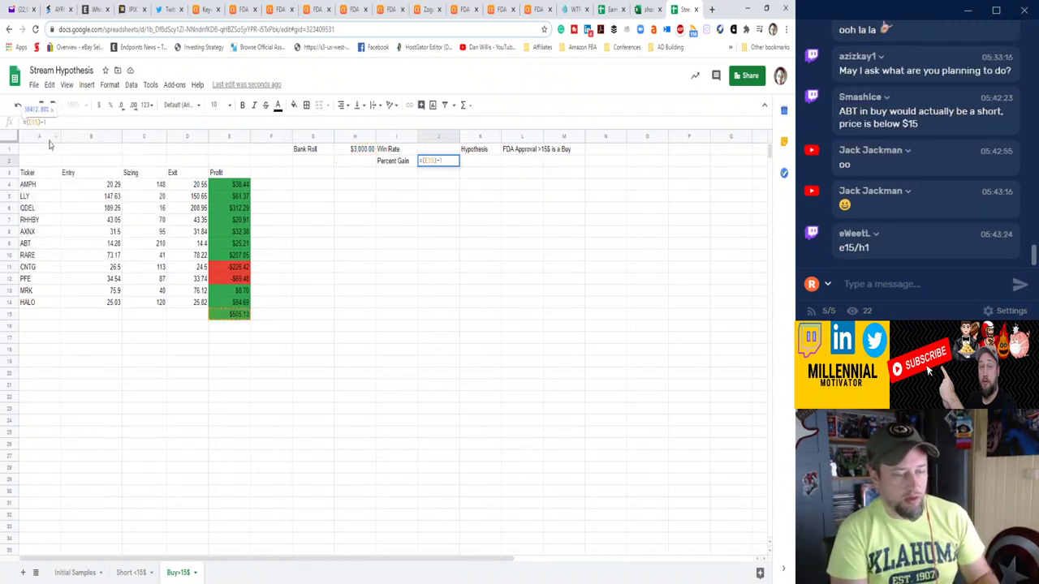
{"action": "type", "text": "/"}
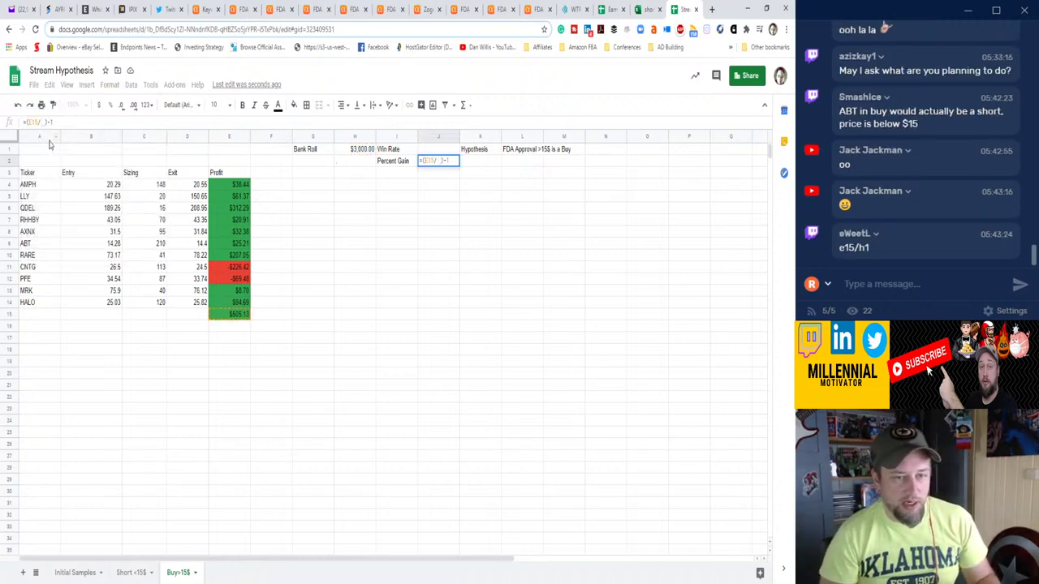
{"action": "type", "text": "505"}
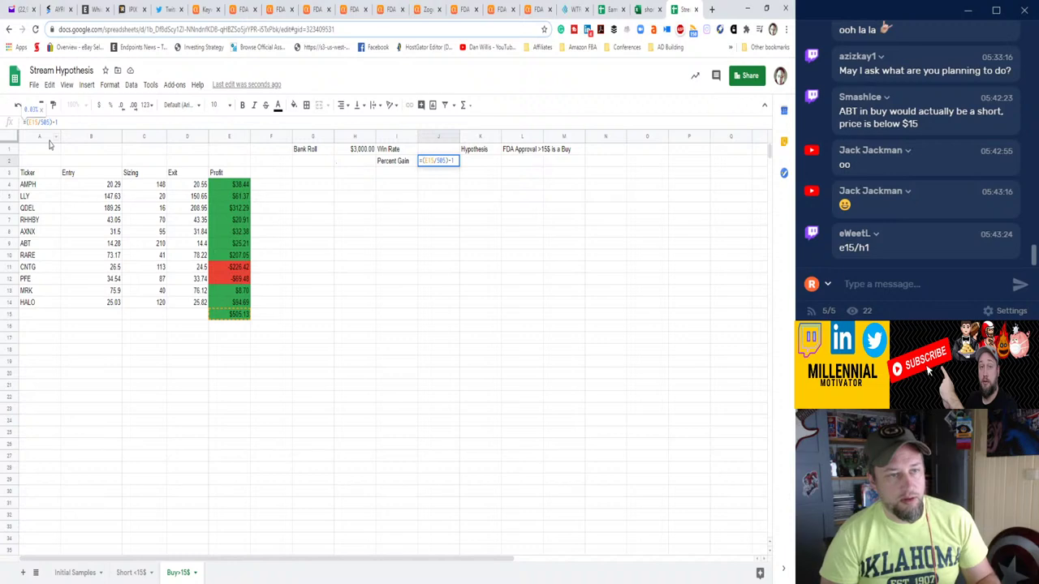
{"action": "key", "text": "BackSpace"}
{"action": "key", "text": "BackSpace"}
{"action": "key", "text": "BackSpace"}
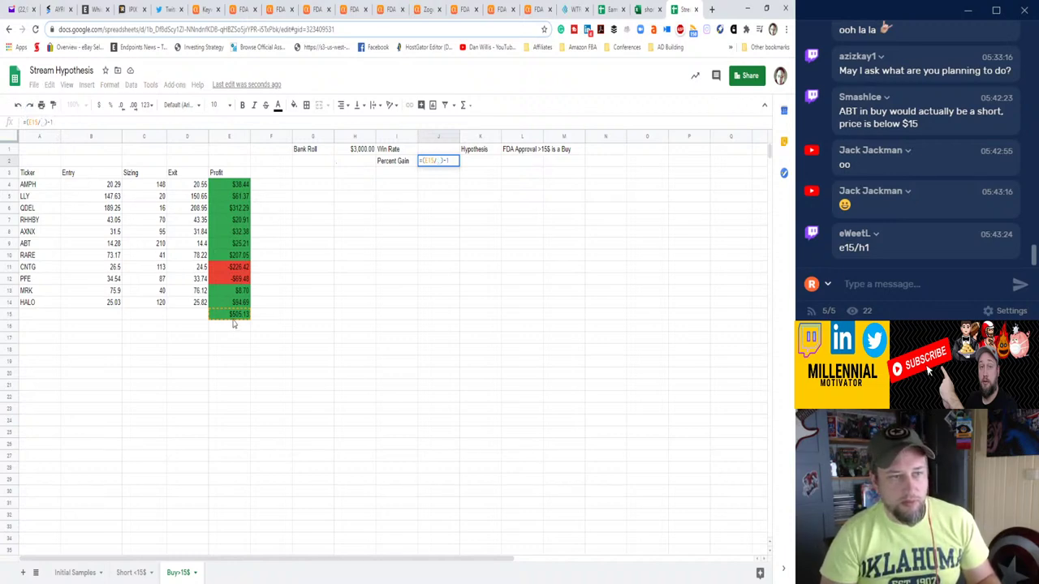
{"action": "left_click", "coordinate": [354, 149]}
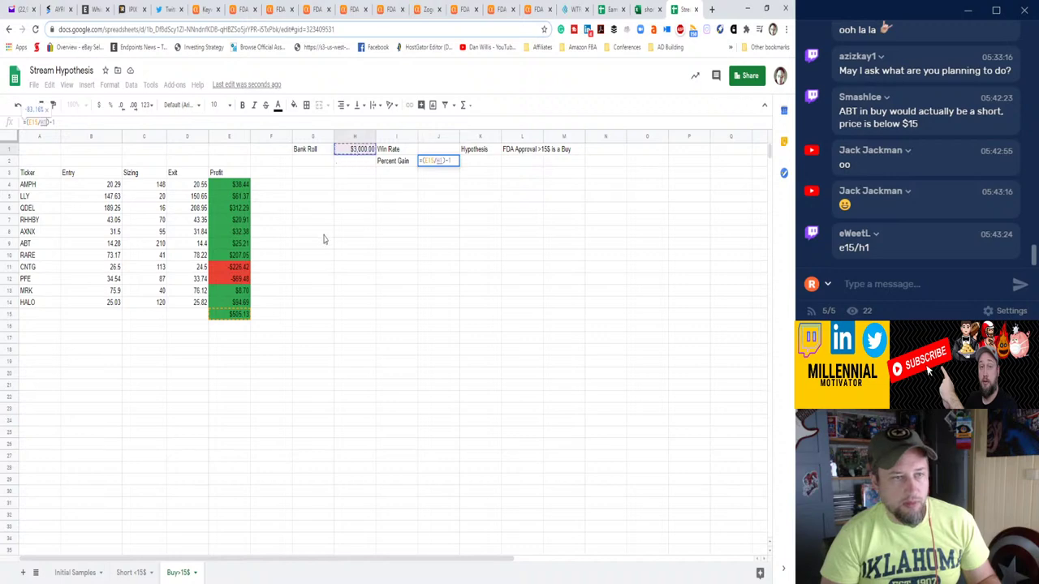
{"action": "key", "text": "Return"}
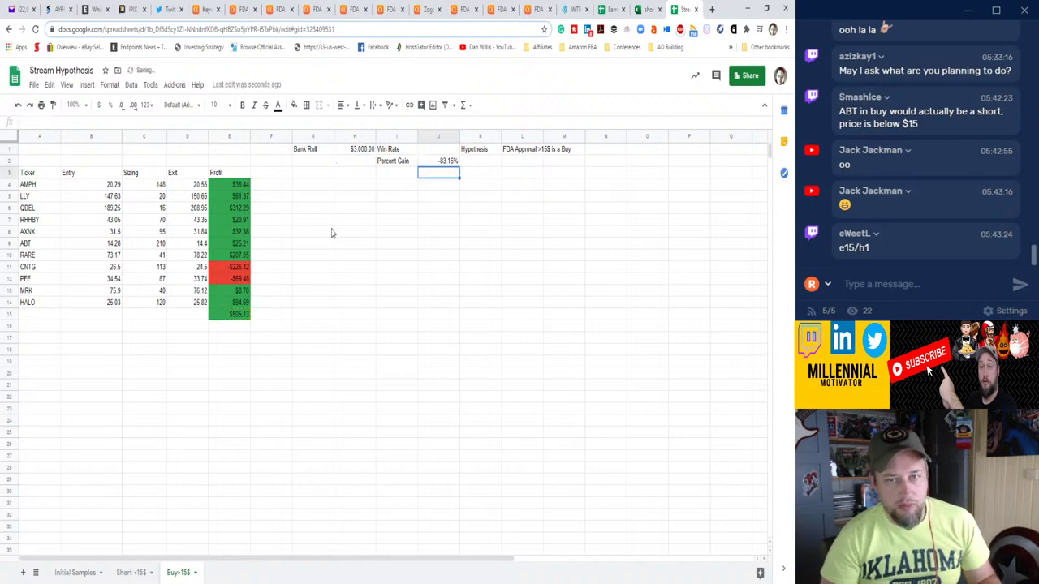
Check the Percent Gain formula in J2 against the total profit in E15 and the Bank Roll in H1.
{"action": "left_click", "coordinate": [444, 161]}
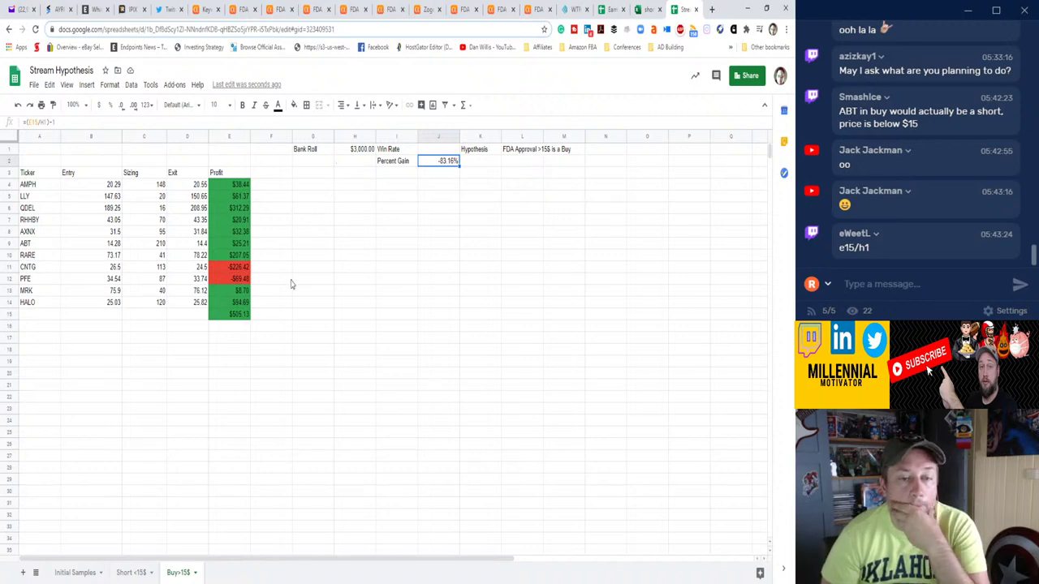
{"action": "left_click", "coordinate": [244, 315]}
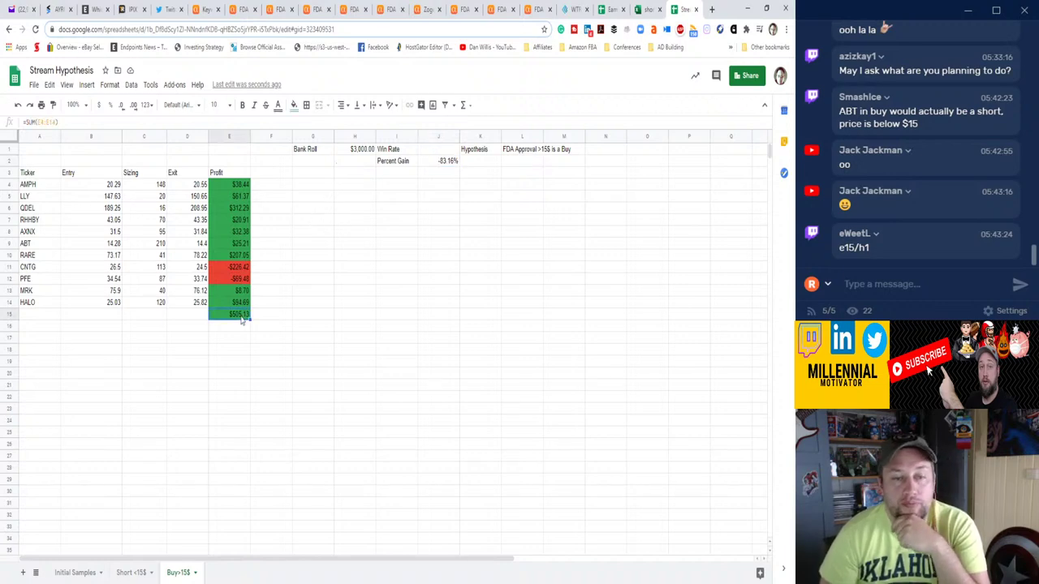
{"action": "left_click", "coordinate": [360, 152]}
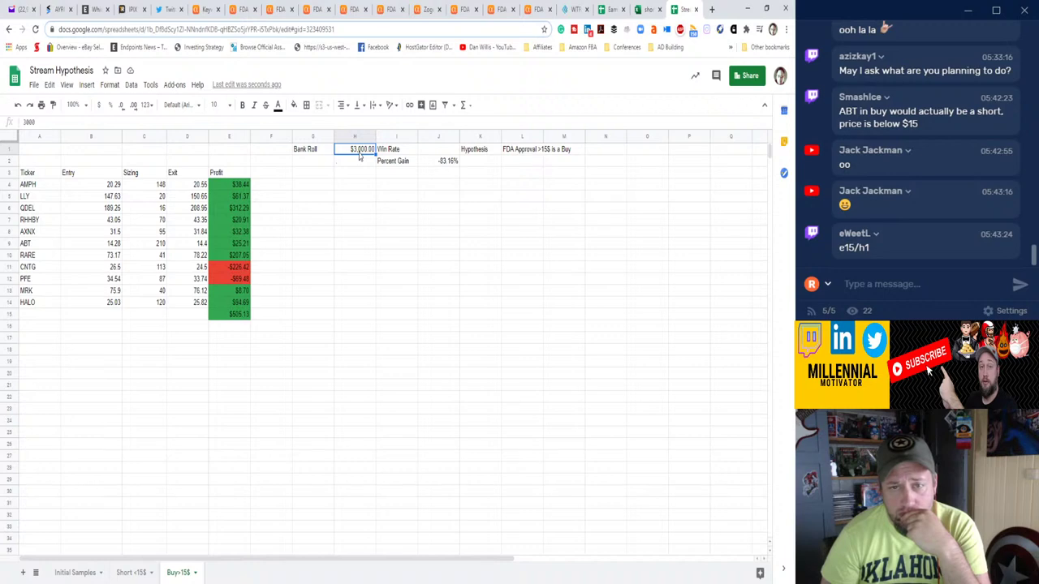
{"action": "left_click", "coordinate": [429, 161]}
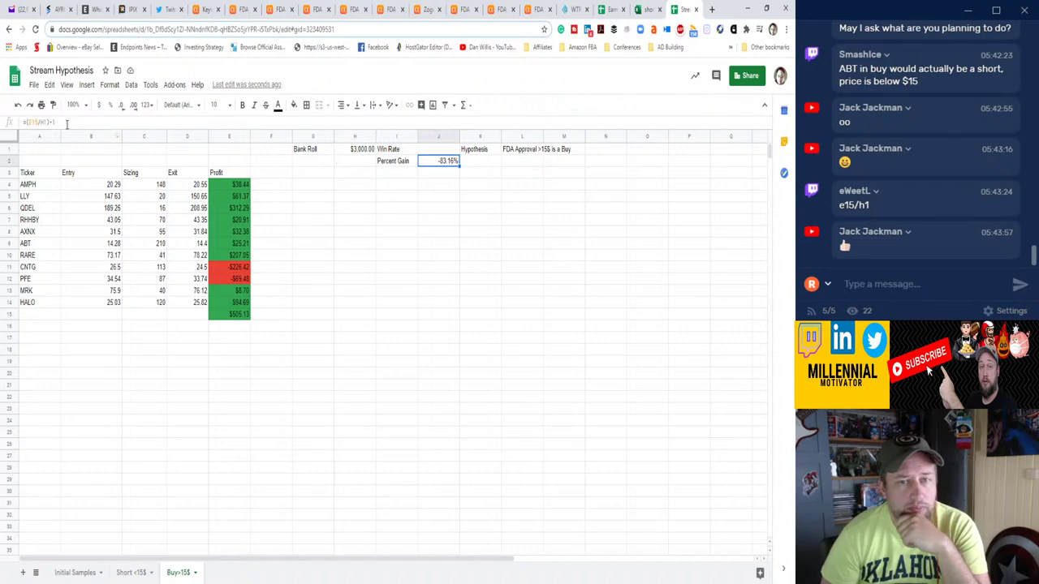
{"action": "left_click_drag", "start_coordinate": [30, 122], "coordinate": [51, 122]}
{"action": "left_click", "coordinate": [366, 151]}
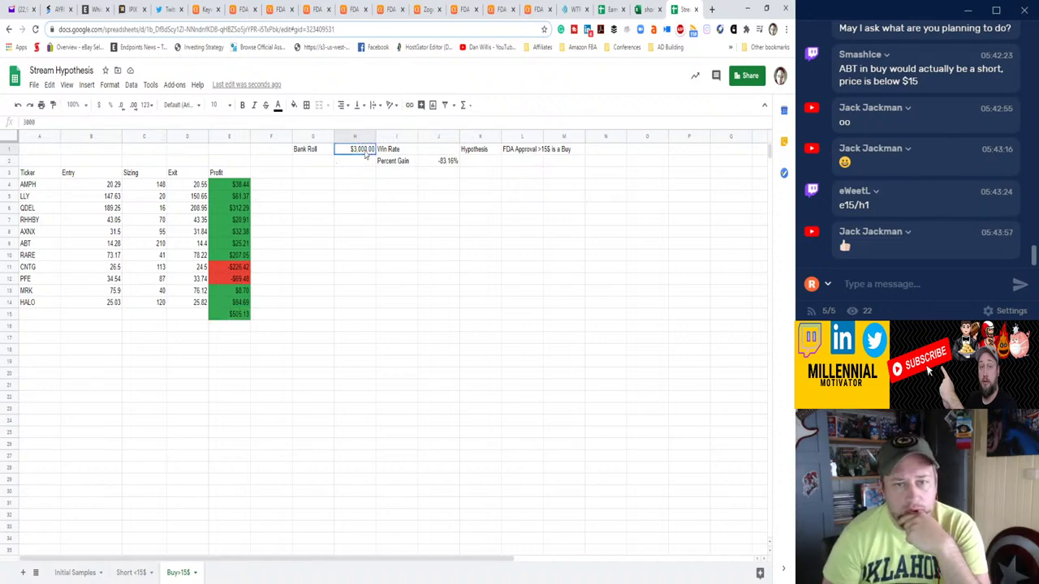
Change the Percent Gain formula in J2 to divide the Bank Roll by Bank Roll plus total profit: =(H1/(H1+E15))-1.
{"action": "left_click", "coordinate": [443, 162]}
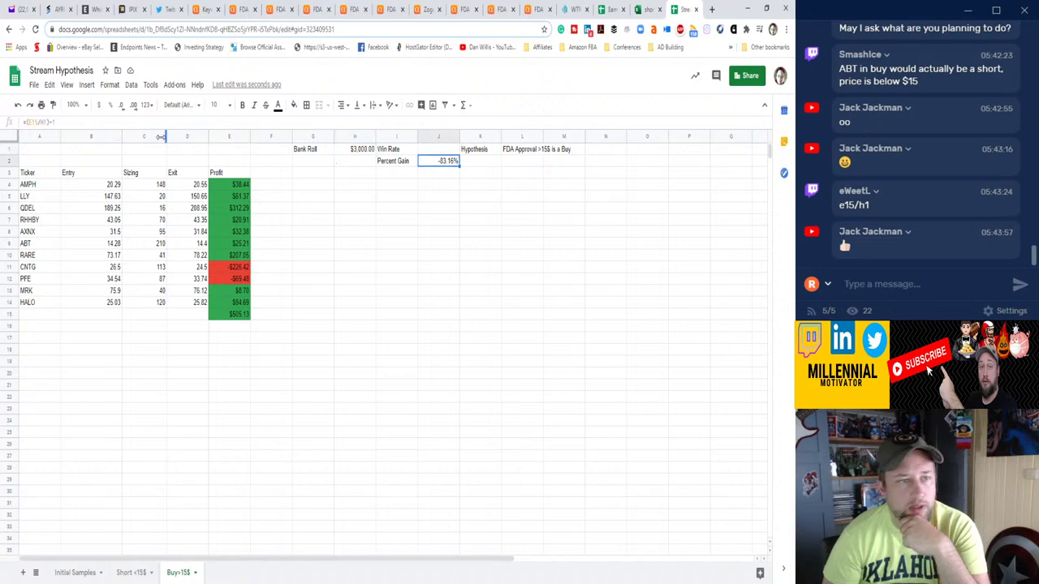
{"action": "left_click_drag", "start_coordinate": [33, 122], "coordinate": [48, 121]}
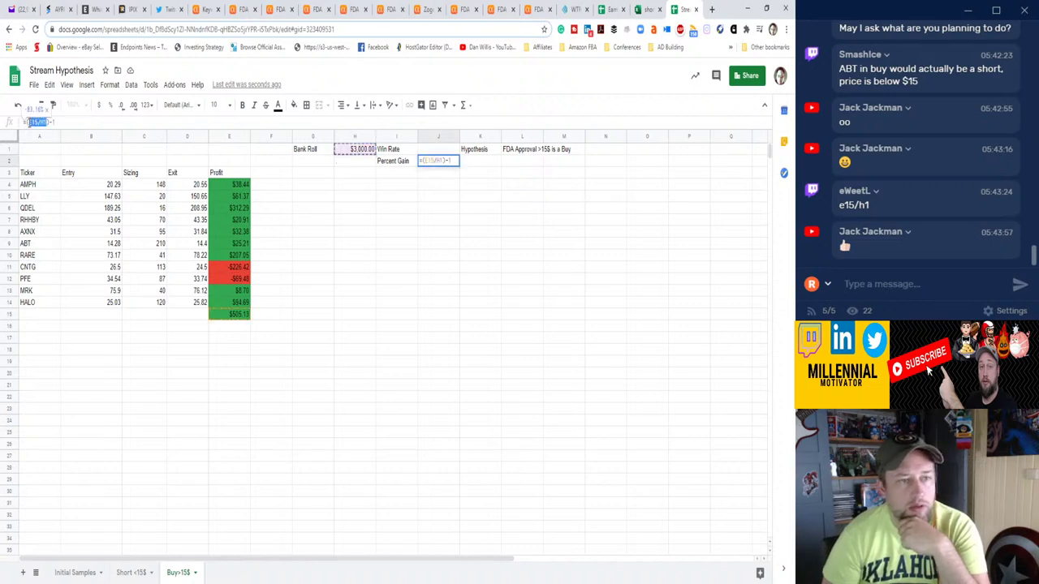
{"action": "key", "text": "BackSpace"}
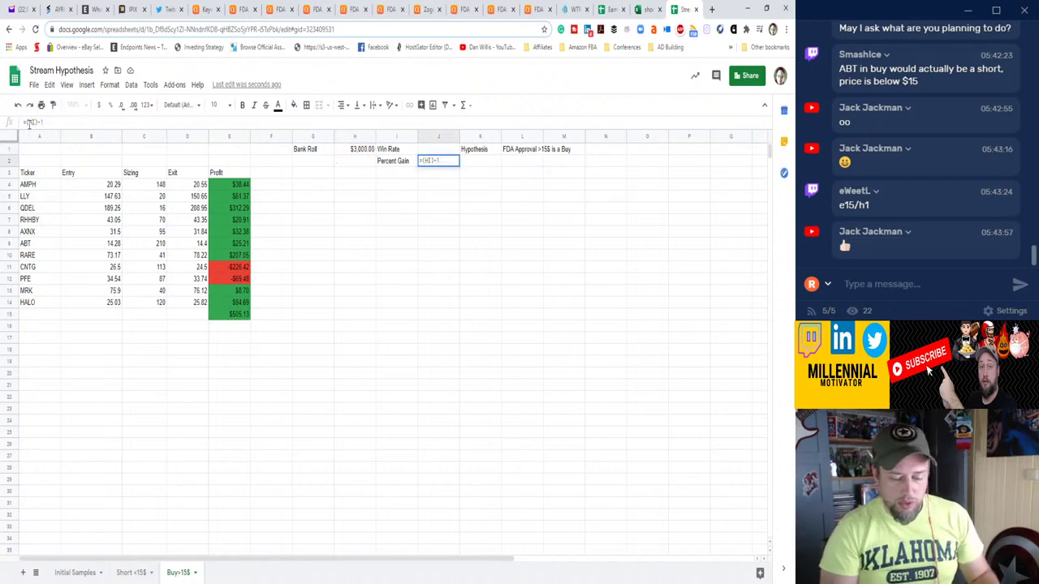
{"action": "type", "text": "/("}
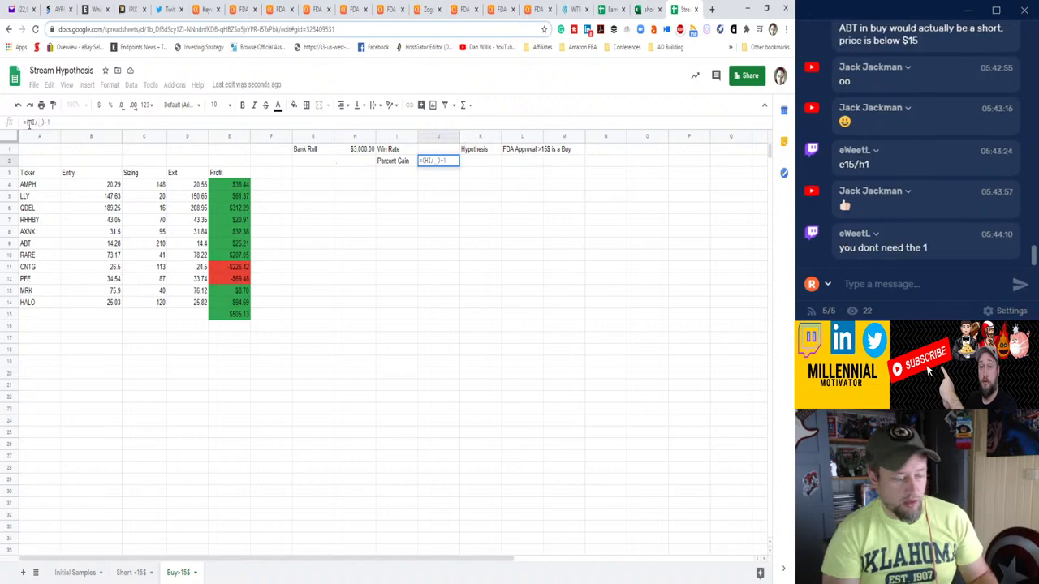
{"action": "type", "text": "H1"}
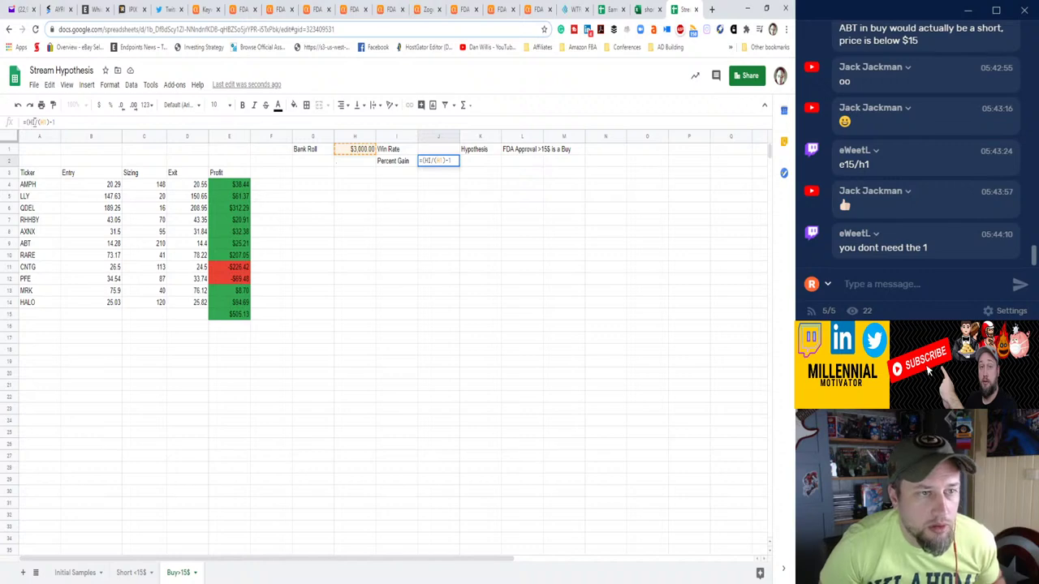
{"action": "left_click_drag", "start_coordinate": [29, 122], "coordinate": [47, 124]}
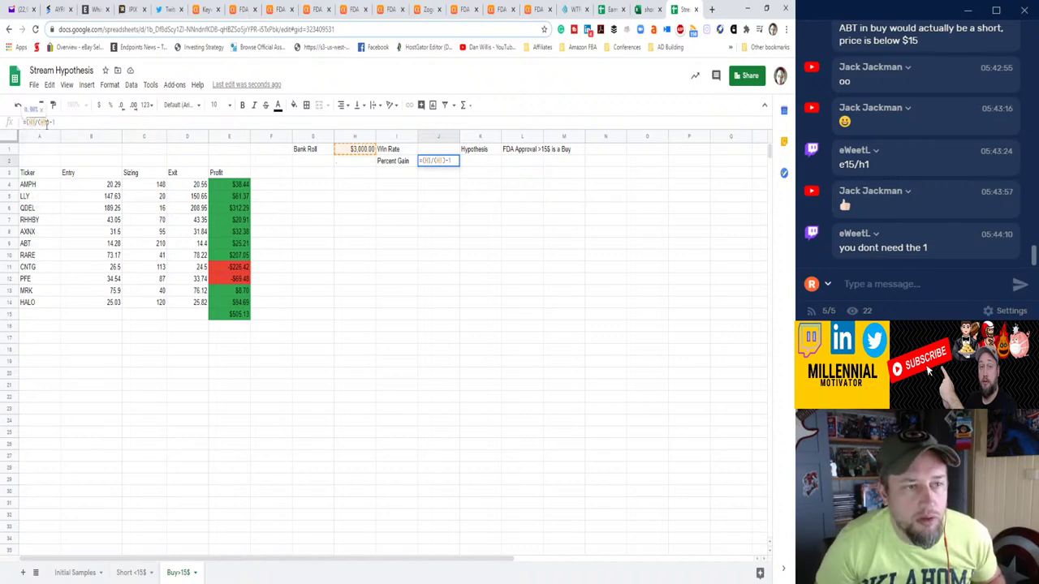
{"action": "type", "text": "+"}
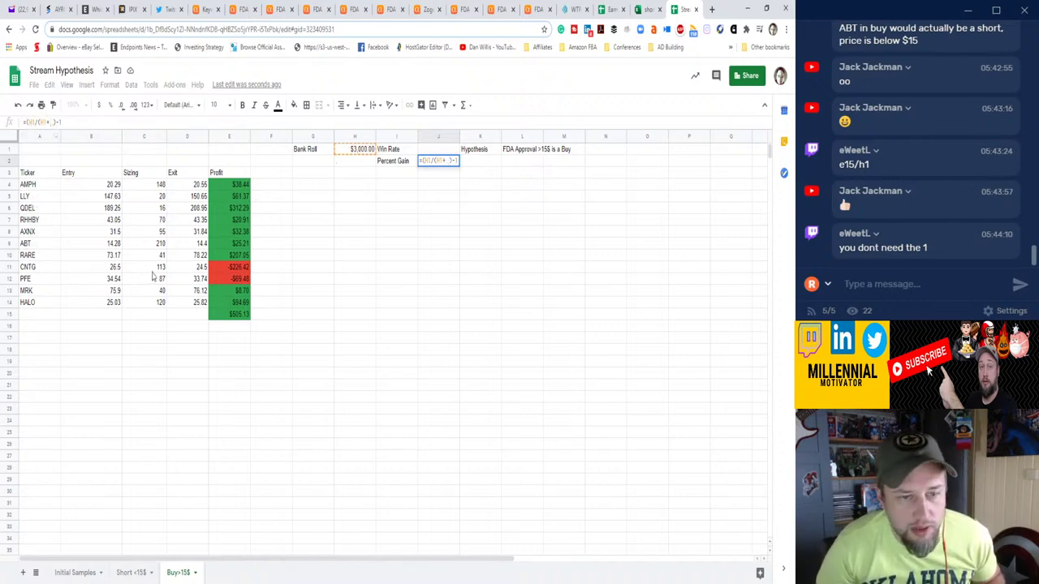
{"action": "left_click", "coordinate": [220, 315]}
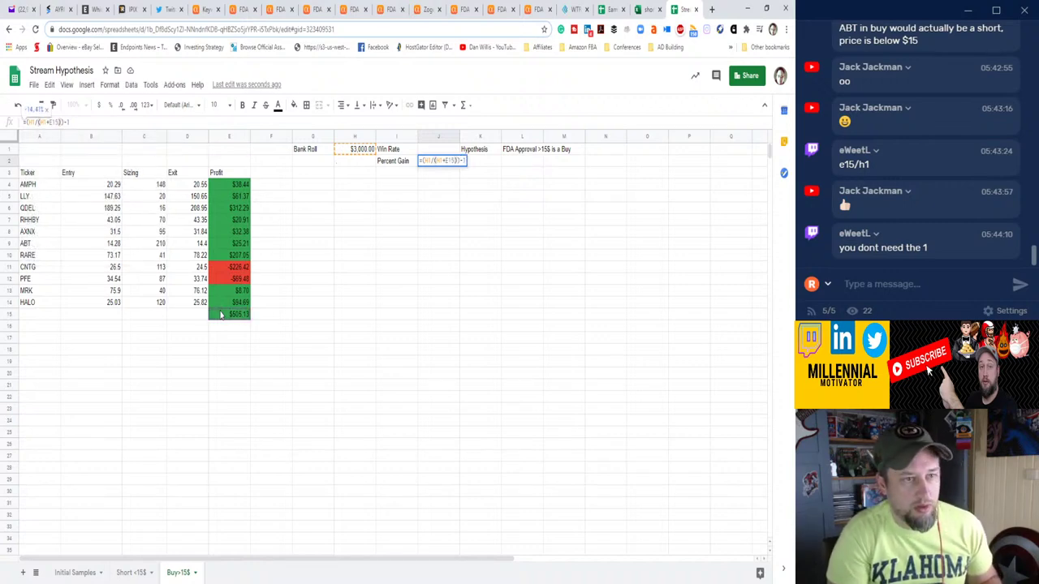
{"action": "key", "text": "Return"}
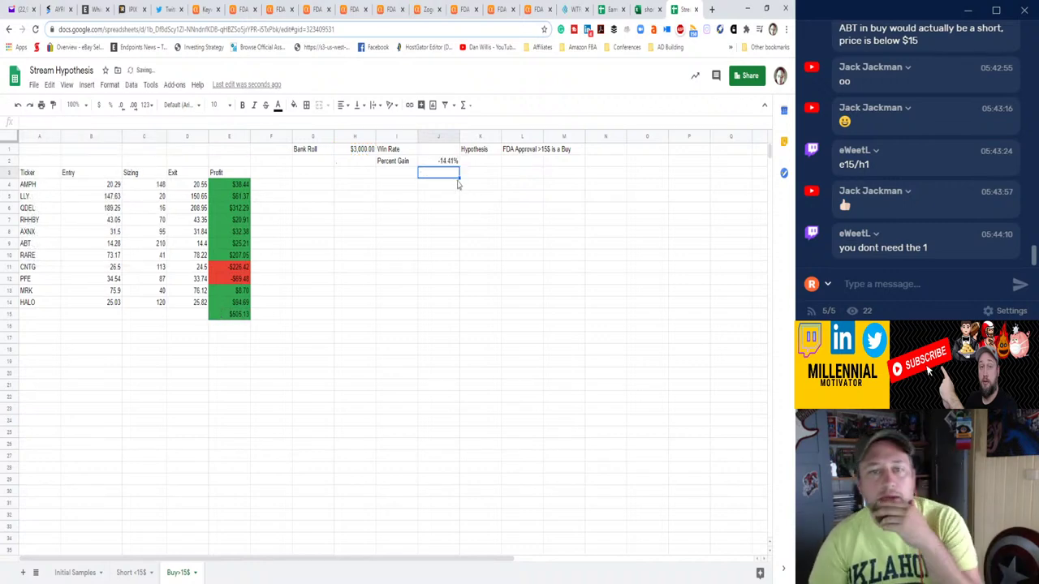
Remove the trailing -1 from the Percent Gain formula in J2 so it reads =(H1/(H1+E15)).
{"action": "left_click", "coordinate": [447, 163]}
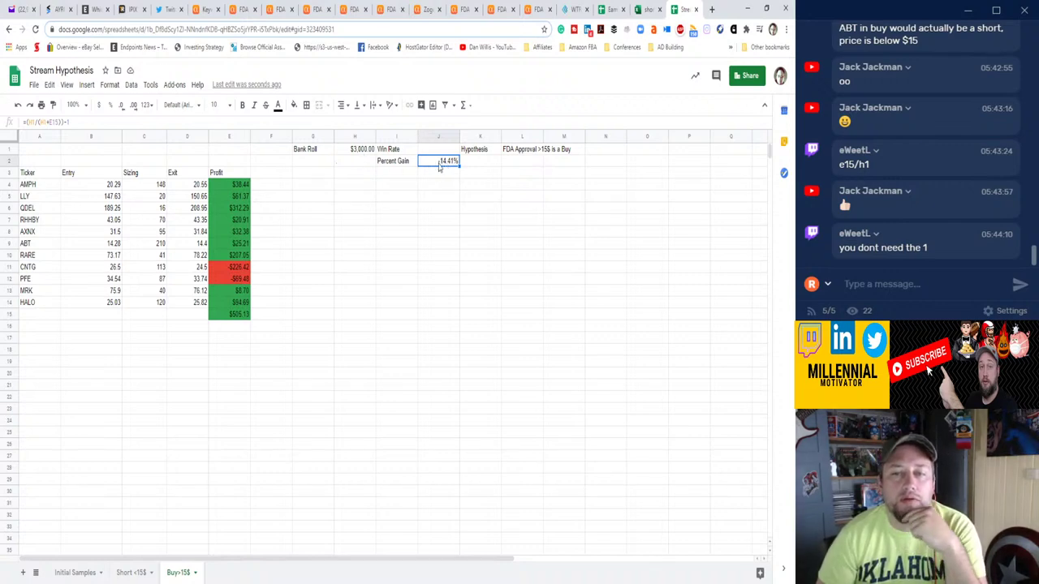
{"action": "left_click", "coordinate": [361, 150]}
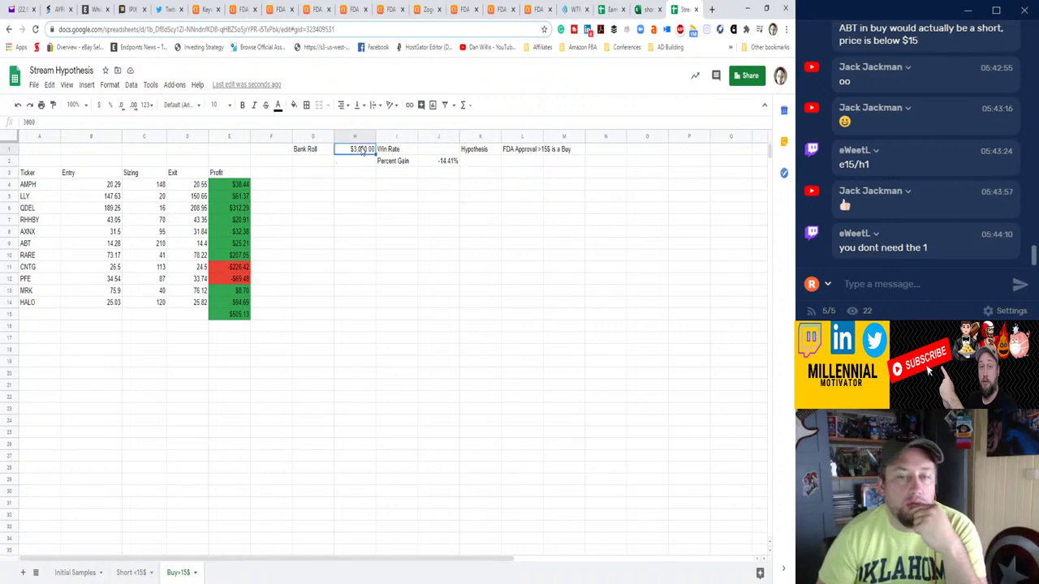
{"action": "left_click", "coordinate": [447, 164]}
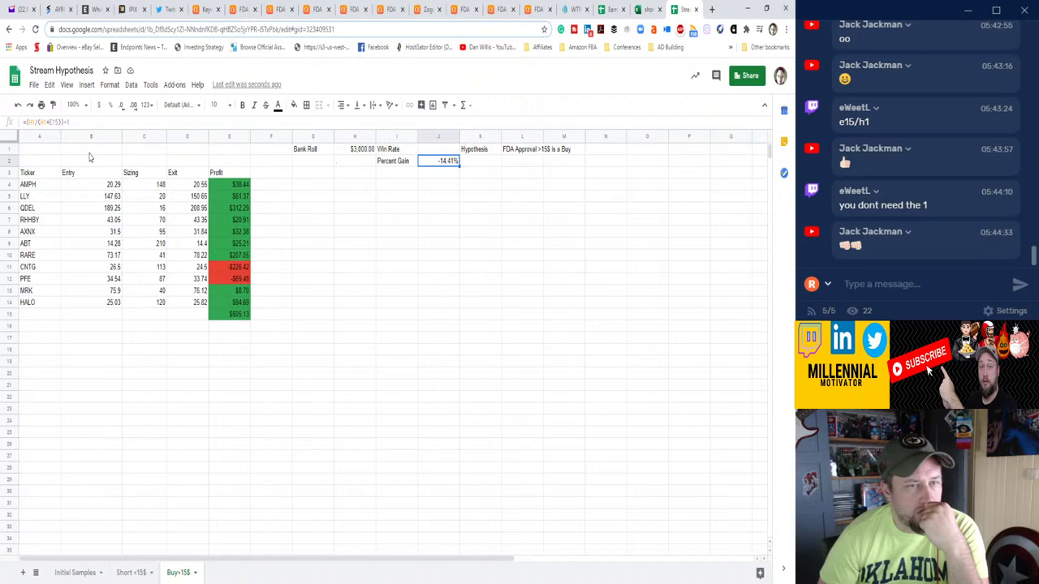
{"action": "left_click", "coordinate": [65, 122]}
{"action": "key", "text": "BackSpace"}
{"action": "key", "text": "BackSpace"}
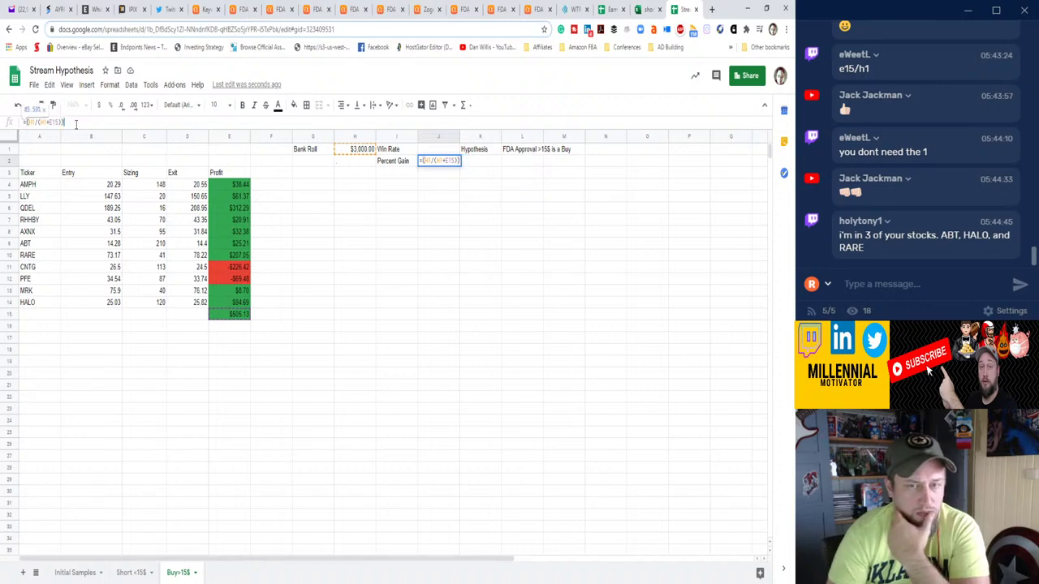
{"action": "key", "text": "Return"}
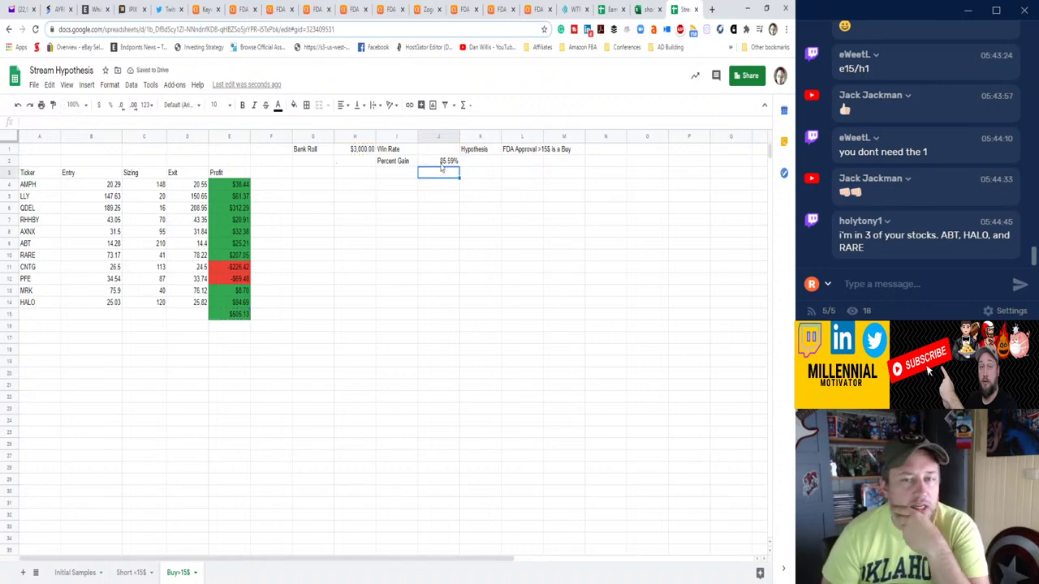
{"action": "left_click", "coordinate": [352, 153]}
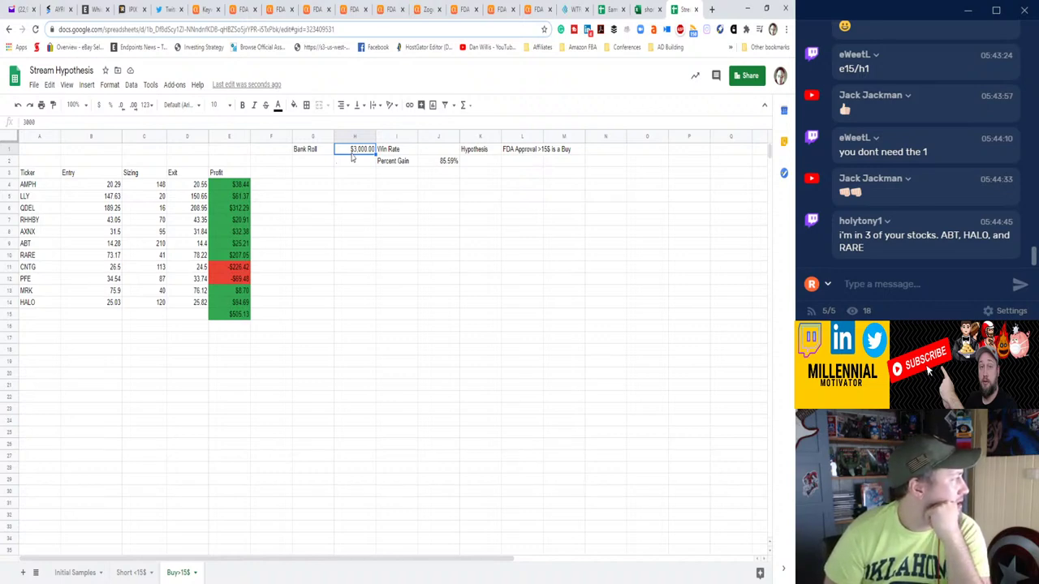
Compare the Percent Gain formula in J2 with the total profit formula in E15.
{"action": "left_click", "coordinate": [436, 165]}
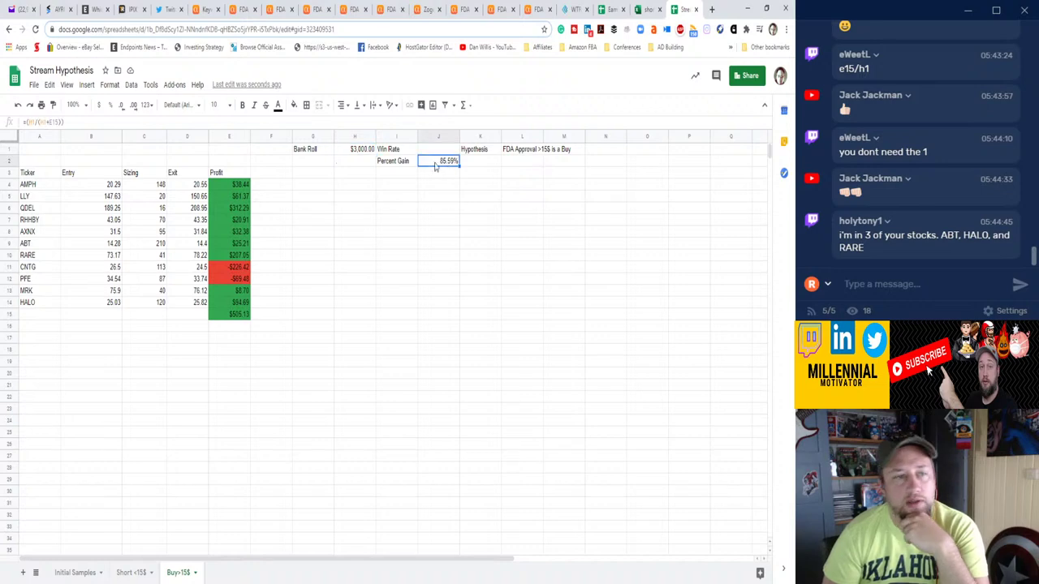
{"action": "left_click", "coordinate": [428, 189]}
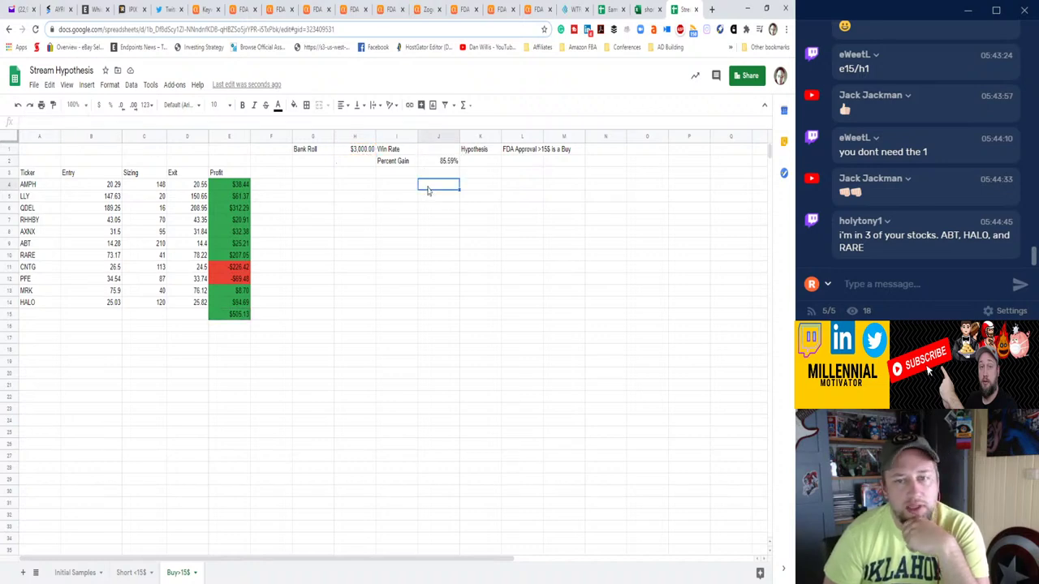
{"action": "left_click", "coordinate": [439, 163]}
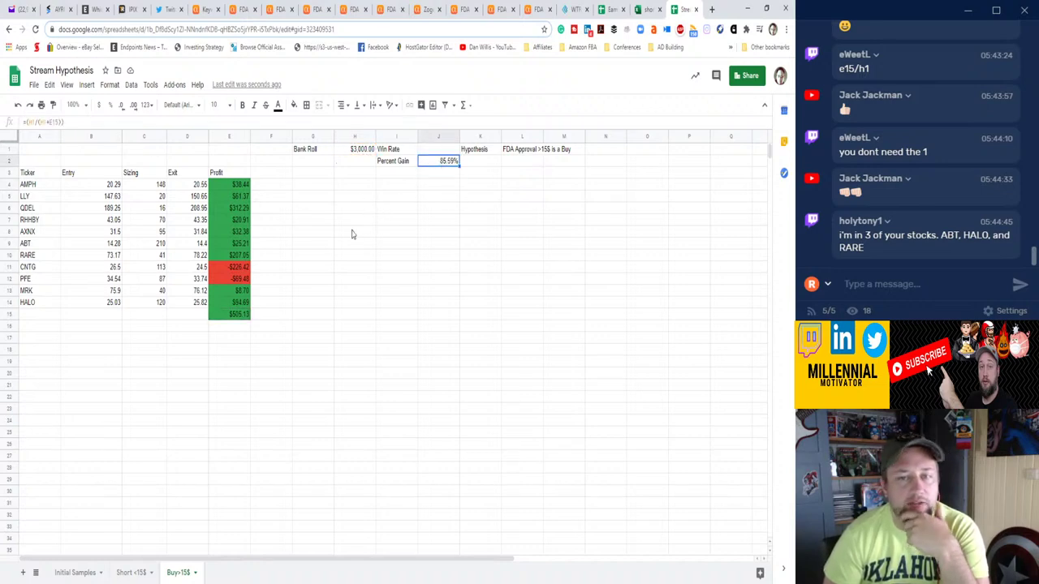
{"action": "left_click", "coordinate": [237, 317]}
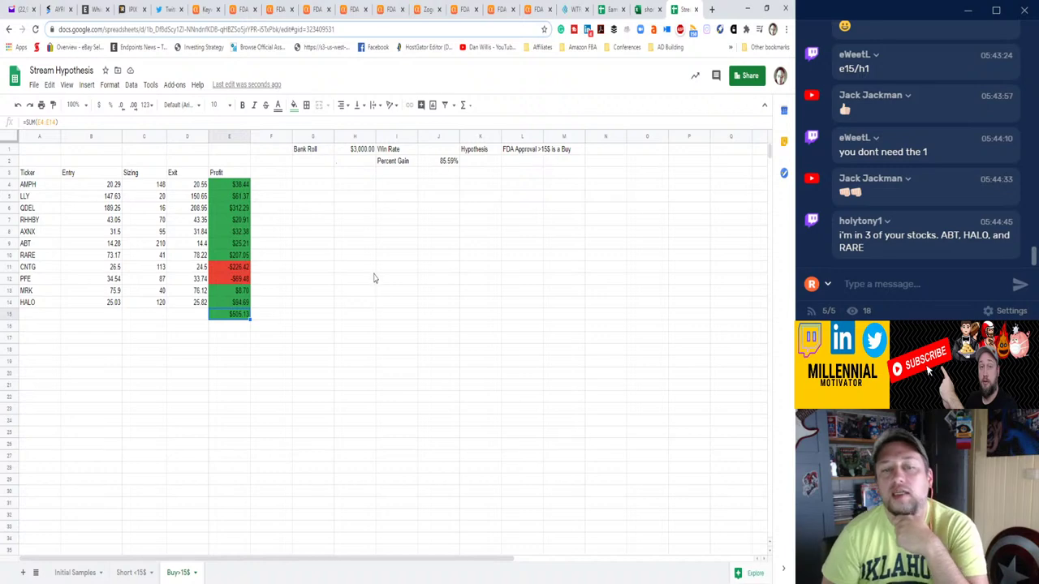
Enter the formula =E15/H1 in the empty cell I9 to divide total profit by the Bank Roll.
{"action": "left_click", "coordinate": [386, 246]}
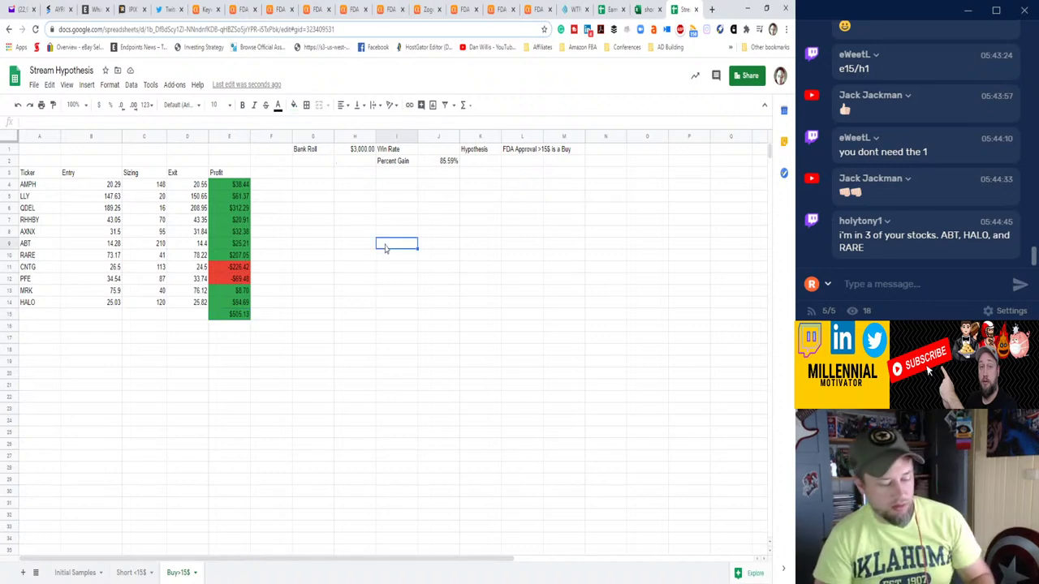
{"action": "type", "text": "="}
{"action": "left_click", "coordinate": [241, 316]}
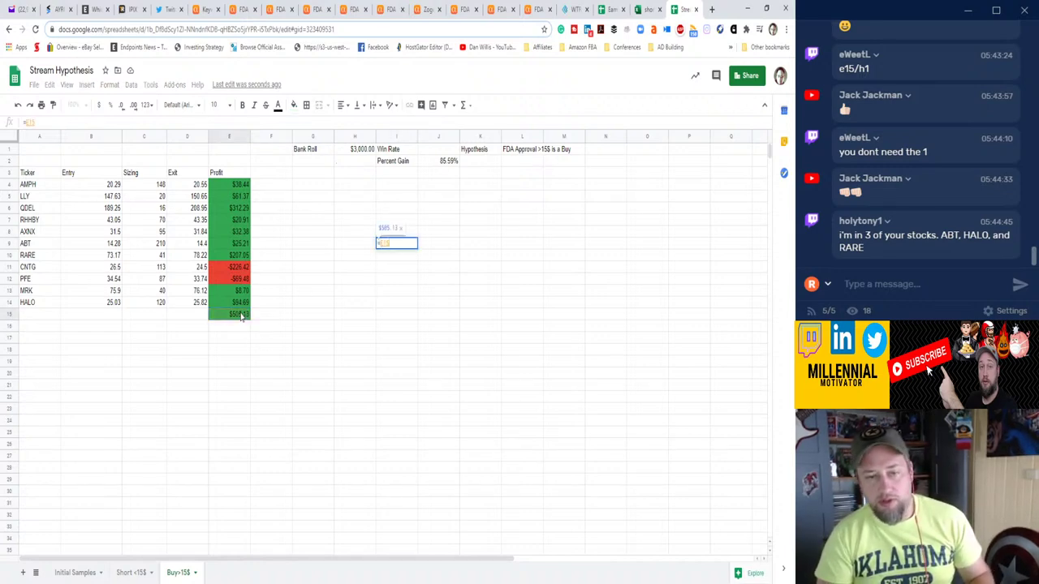
{"action": "type", "text": "/"}
{"action": "left_click", "coordinate": [354, 151]}
{"action": "key", "text": "Return"}
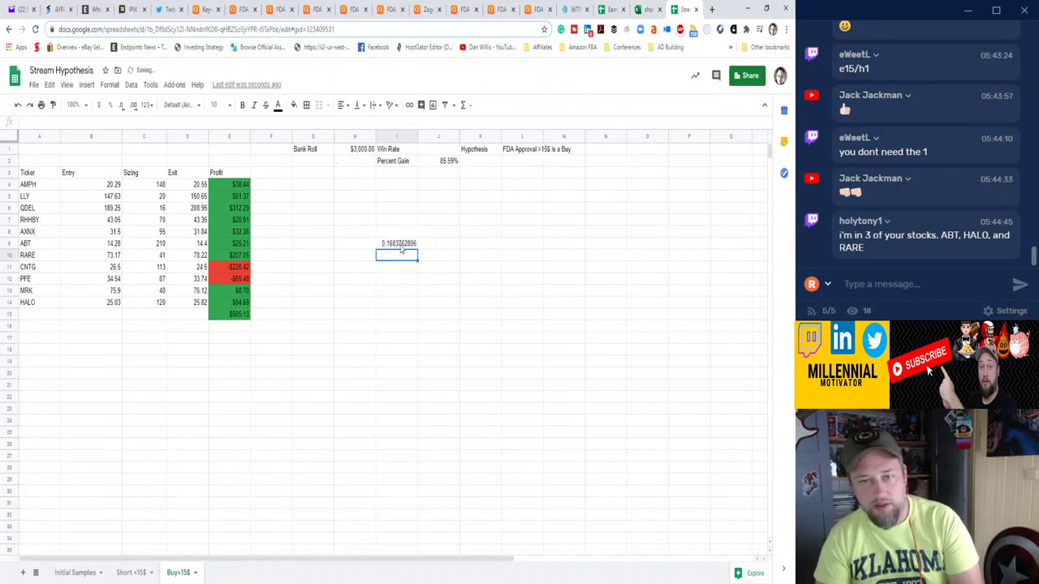
Move the formula from I9 into J2, replacing the old Percent Gain formula, and format J2 as a percentage.
{"action": "mouse_move", "coordinate": [401, 245]}
{"action": "left_mouse_down"}
{"action": "mouse_move", "coordinate": [411, 219]}
{"action": "mouse_move", "coordinate": [401, 241]}
{"action": "left_mouse_up"}
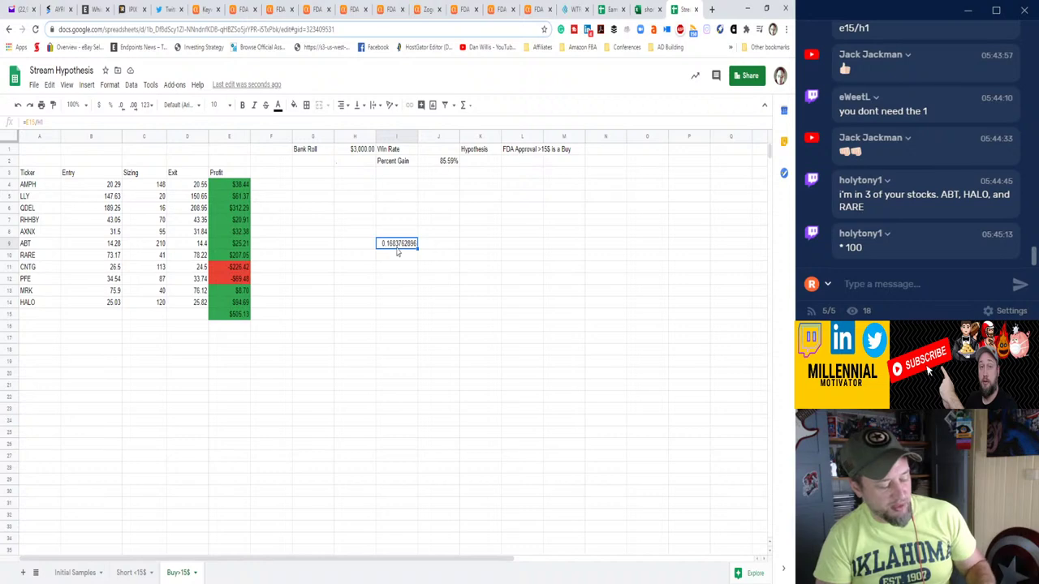
{"action": "key", "text": "ctrl+x"}
{"action": "left_click", "coordinate": [439, 162]}
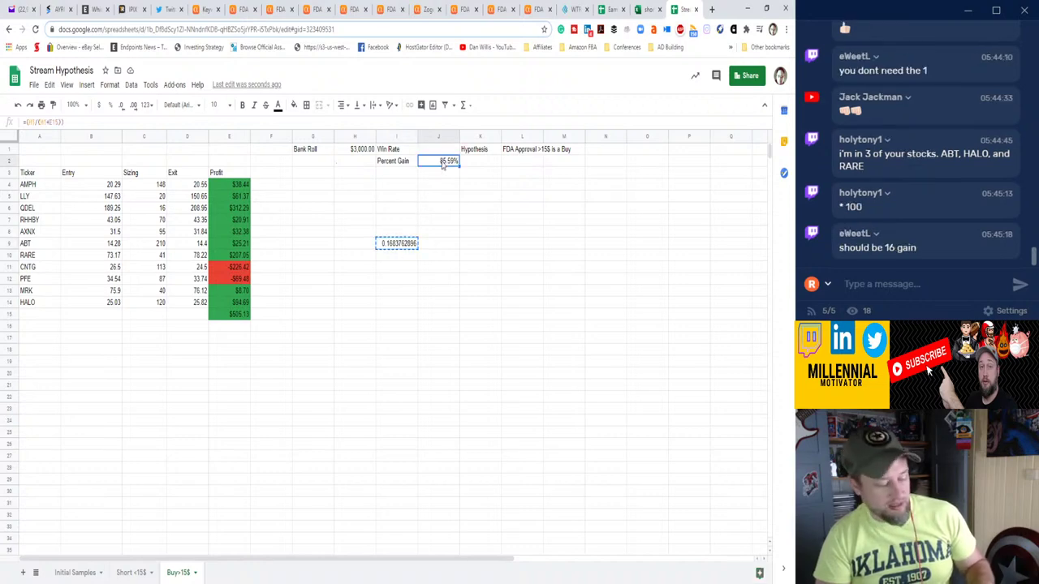
{"action": "key", "text": "ctrl+v"}
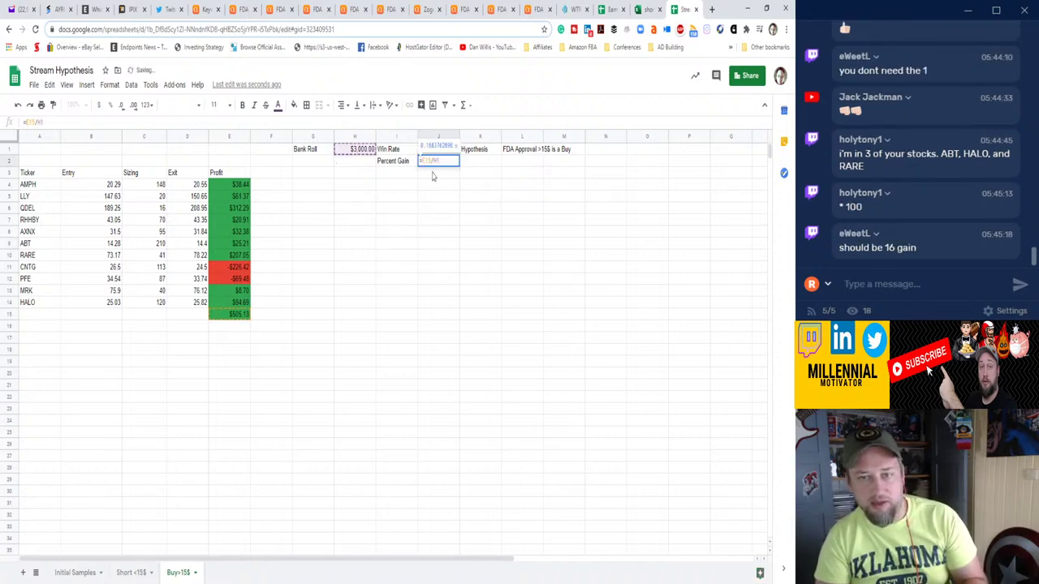
{"action": "left_click", "coordinate": [436, 196]}
{"action": "left_click", "coordinate": [436, 160]}
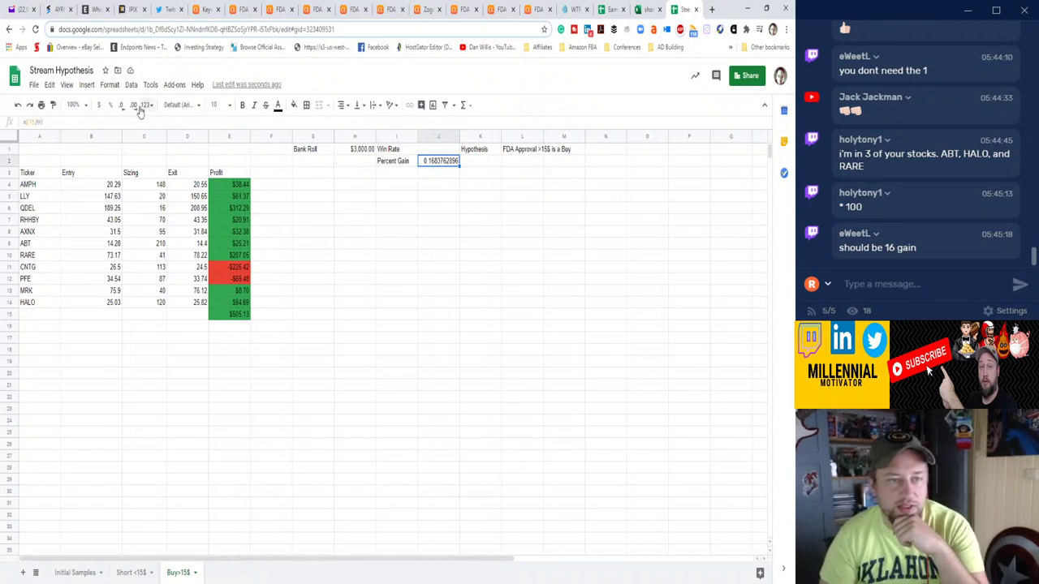
{"action": "left_click", "coordinate": [110, 105]}
{"action": "left_click", "coordinate": [401, 302]}
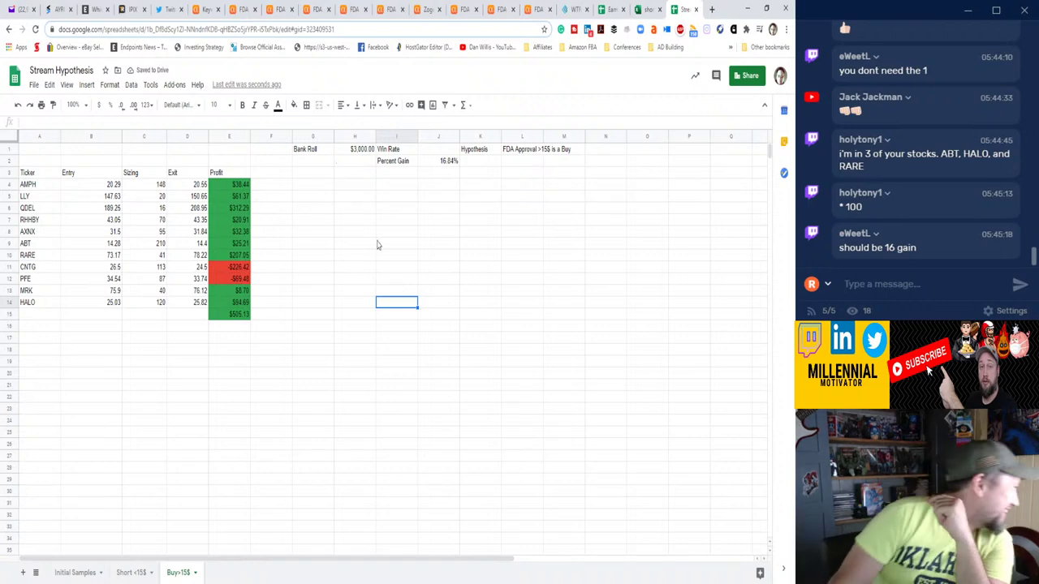
{"action": "scroll", "coordinate": [954, 137], "scroll_direction": "up", "scroll_amount": 5}
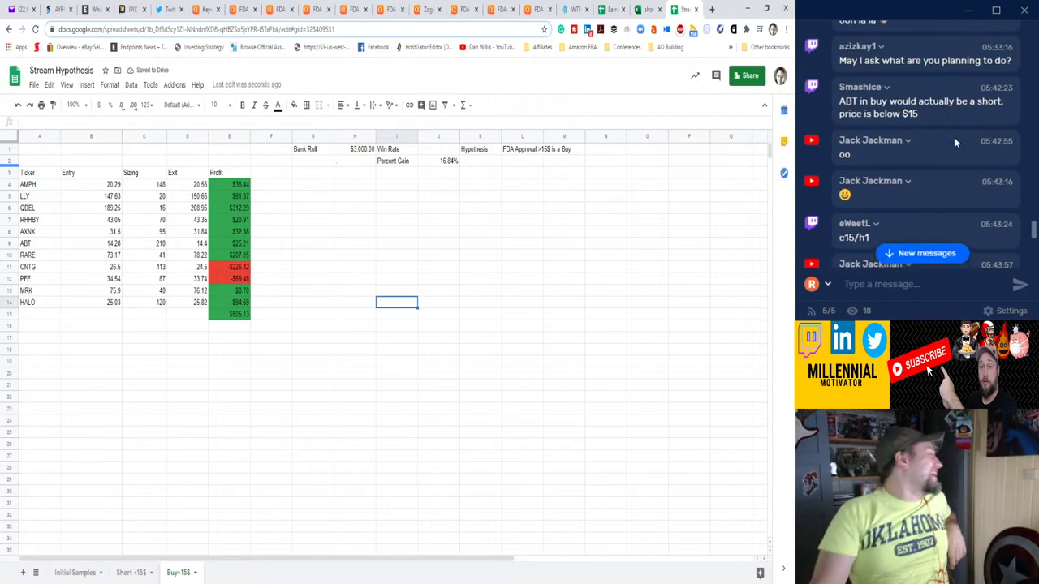
{"action": "scroll", "coordinate": [955, 142], "scroll_direction": "up", "scroll_amount": 1}
{"action": "scroll", "coordinate": [955, 140], "scroll_direction": "down", "scroll_amount": 7}
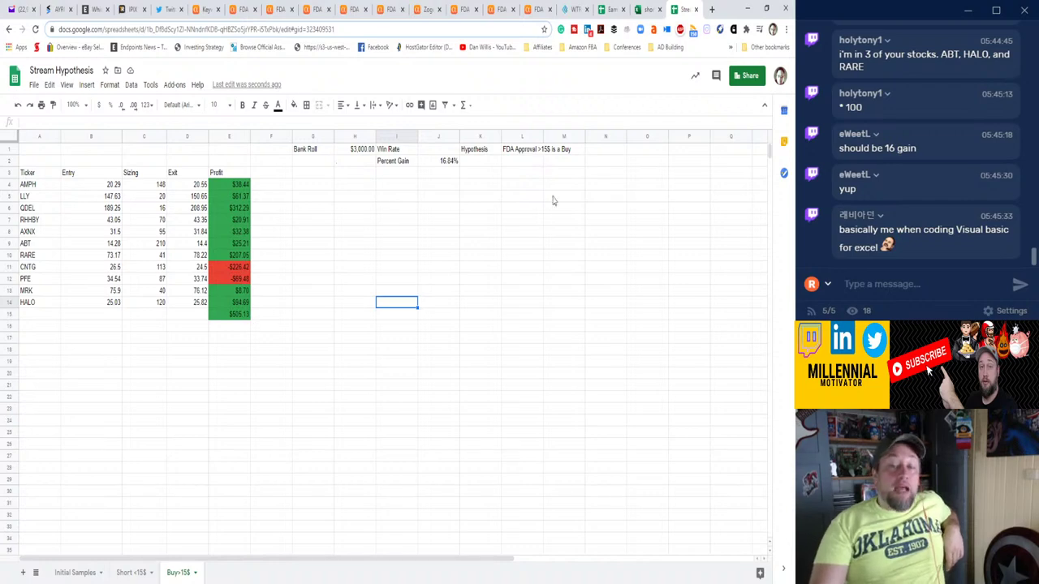
{"action": "left_click", "coordinate": [453, 267]}
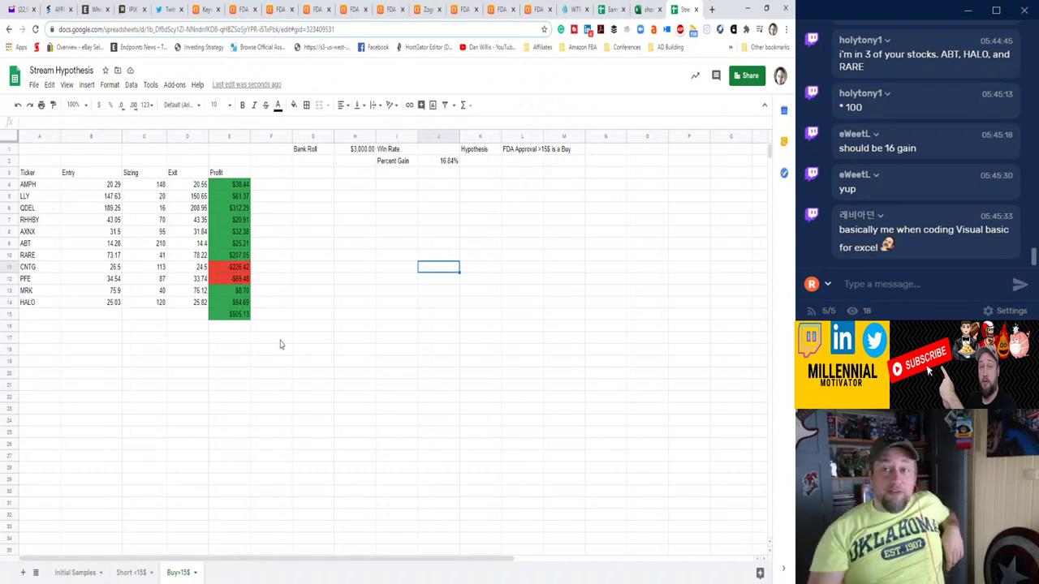
Copy the WIN RATE cell L1 from the shorting workbook in Excel and paste it into J1 of Stream Hypothesis.
{"action": "left_click", "coordinate": [648, 10]}
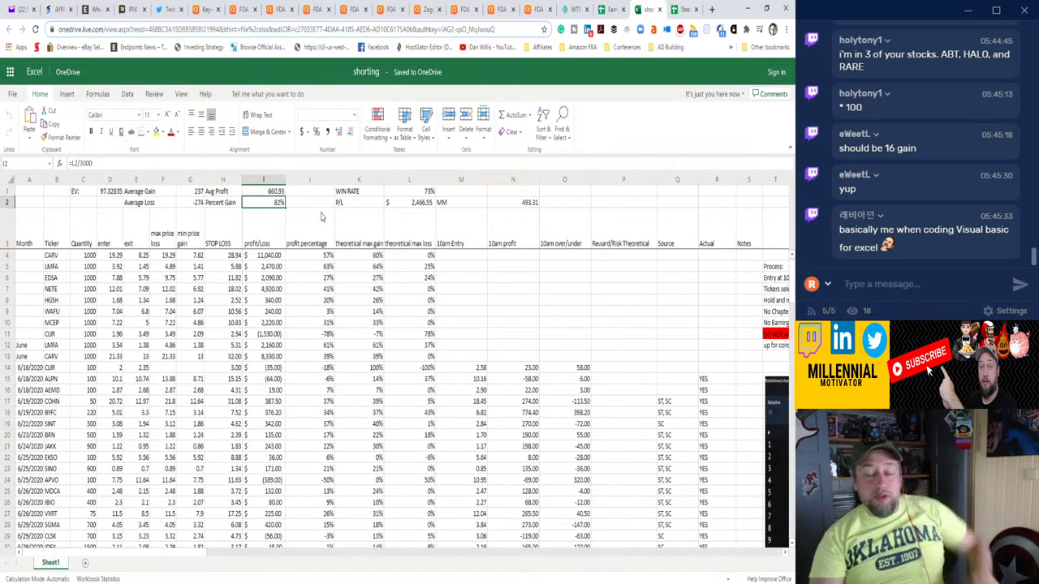
{"action": "left_click", "coordinate": [423, 193]}
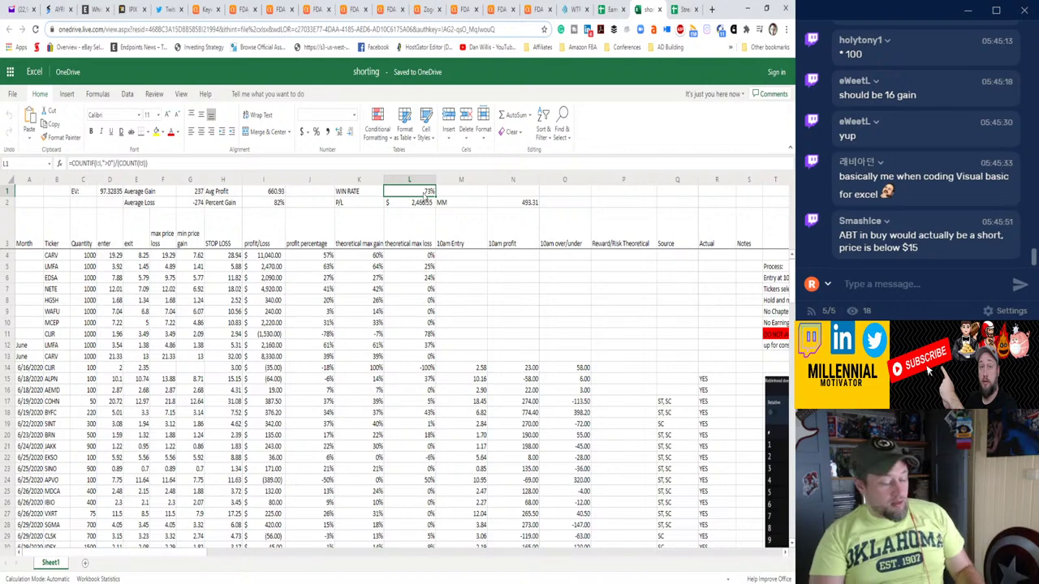
{"action": "left_click", "coordinate": [684, 10]}
{"action": "left_click", "coordinate": [436, 151]}
{"action": "key", "text": "ctrl+v"}
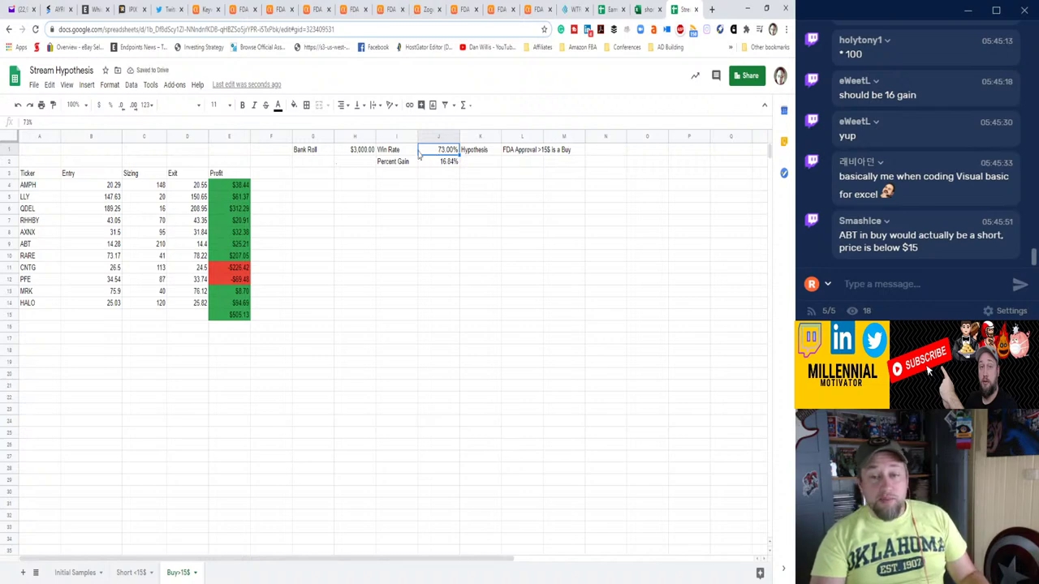
Move the Win Rate label and its value from I1:J1 to G2:H2, under Bank Roll.
{"action": "left_click_drag", "start_coordinate": [390, 151], "coordinate": [430, 153]}
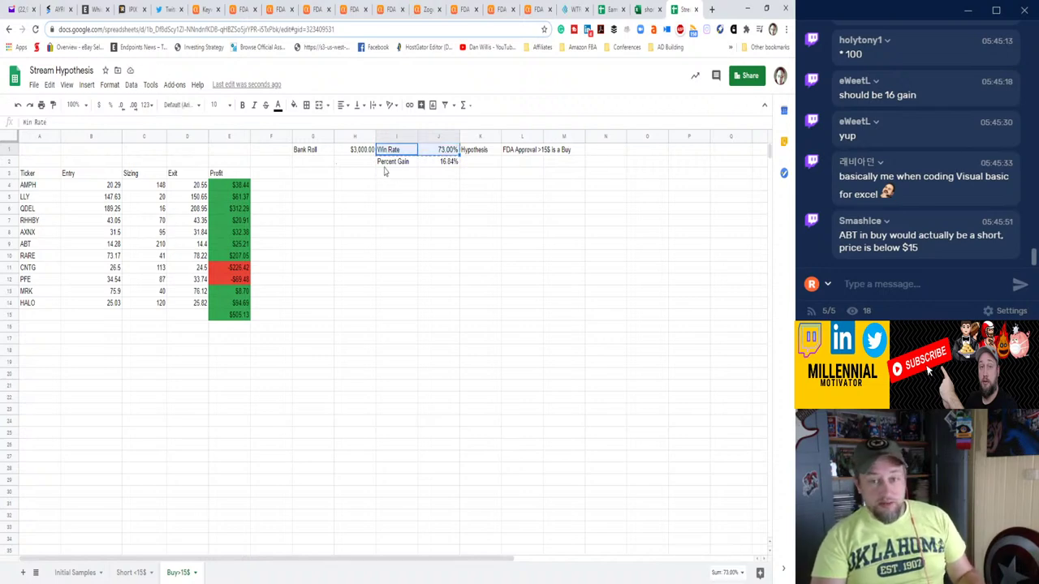
{"action": "left_click", "coordinate": [325, 165]}
{"action": "key", "text": "ctrl+v"}
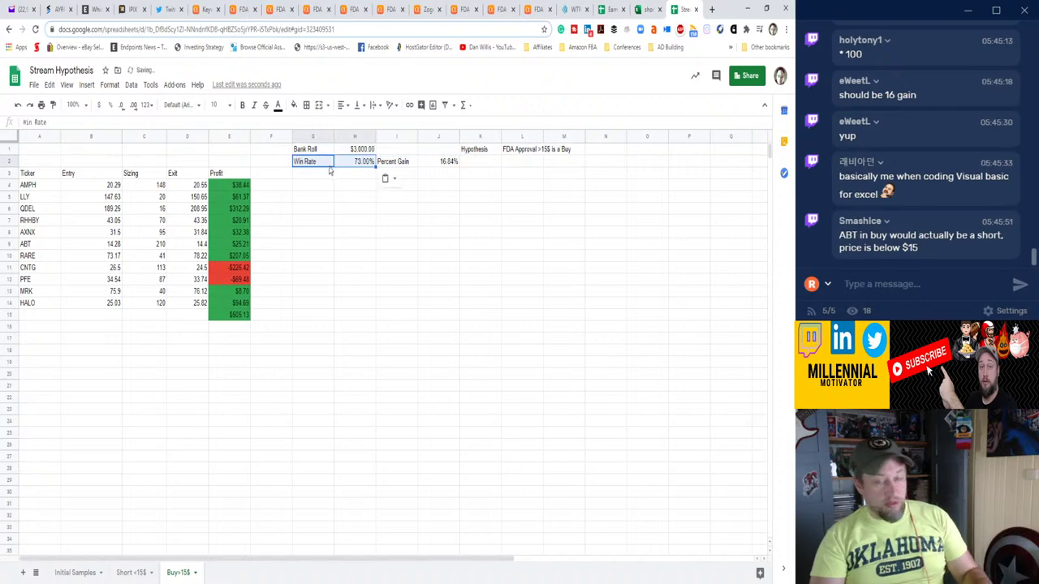
Set the Win Rate value in H2 to the Number format and paste the copied Win Rate cells there as values only.
{"action": "left_click", "coordinate": [365, 164]}
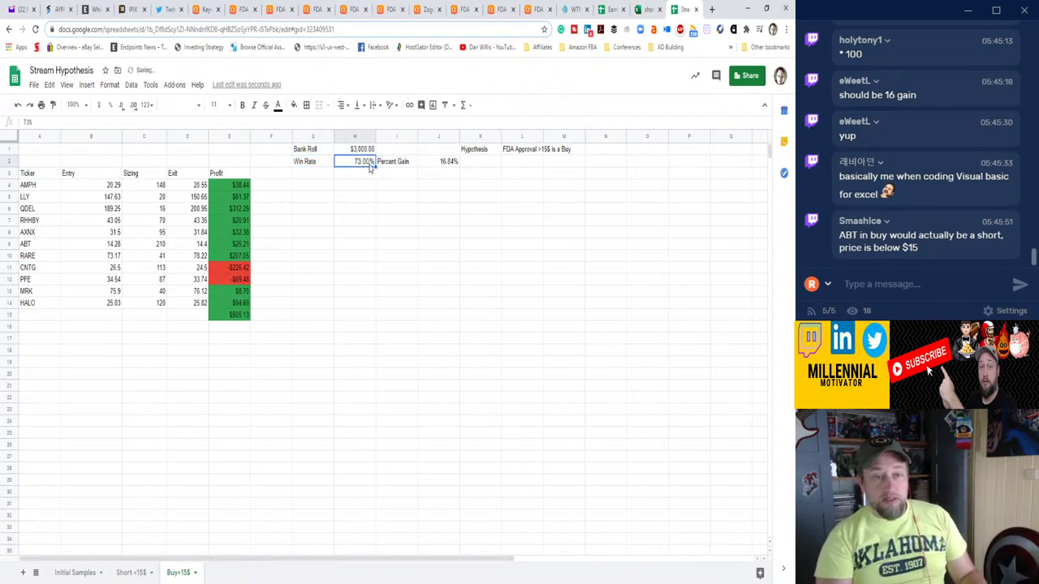
{"action": "left_click", "coordinate": [99, 105]}
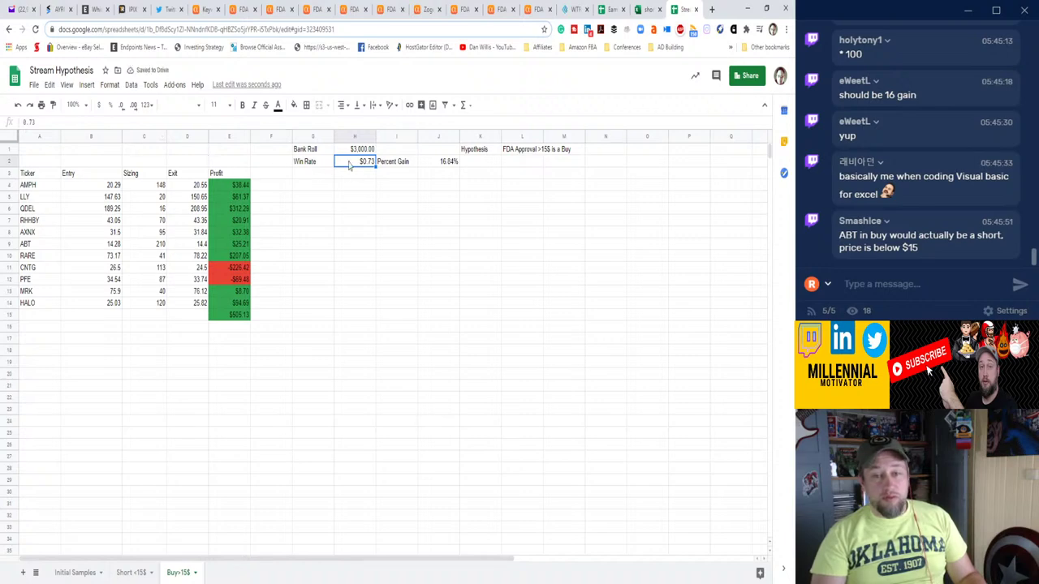
{"action": "left_click", "coordinate": [146, 105]}
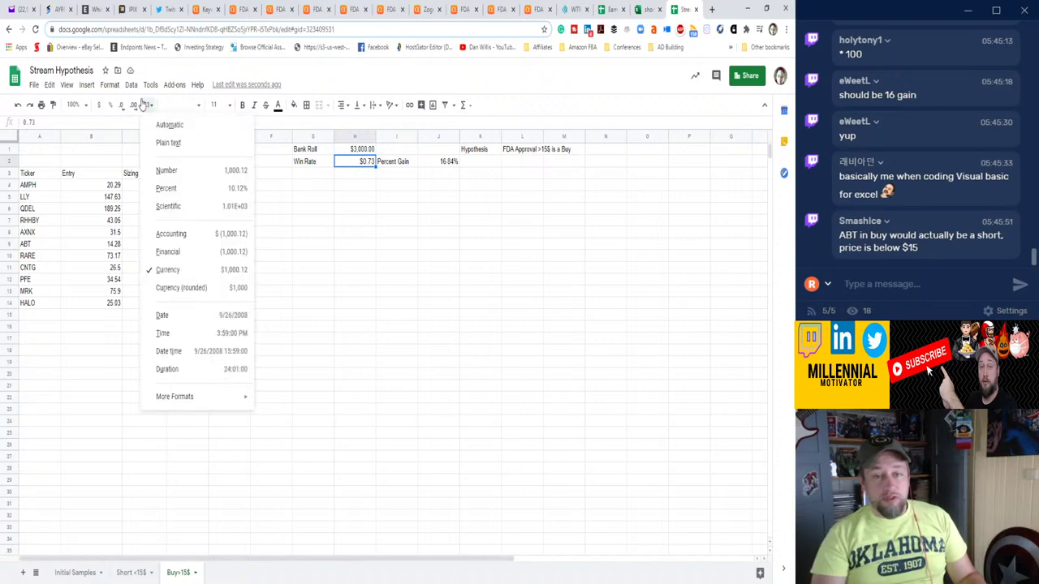
{"action": "left_click", "coordinate": [166, 169]}
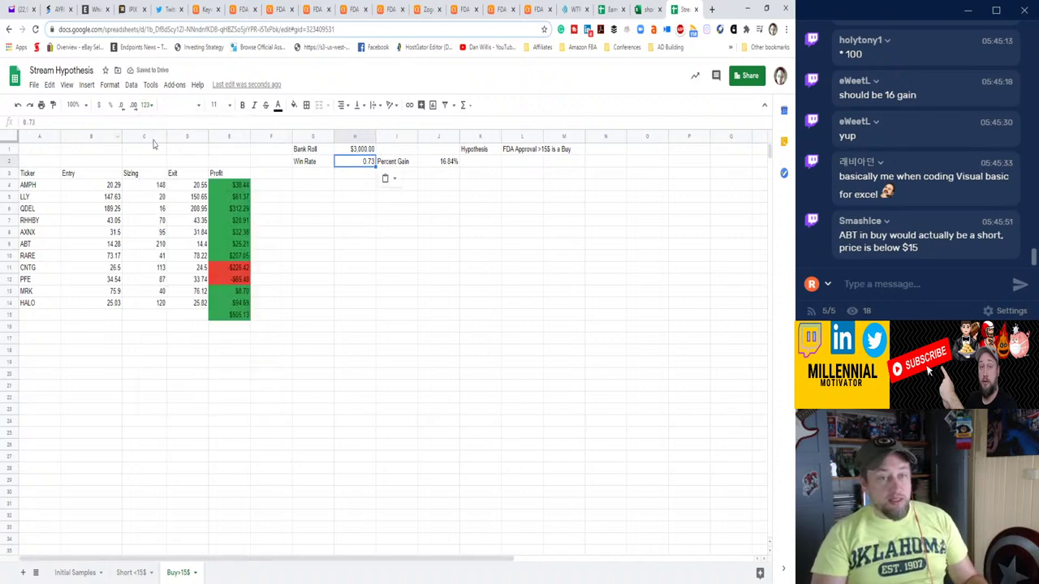
{"action": "left_click", "coordinate": [386, 178]}
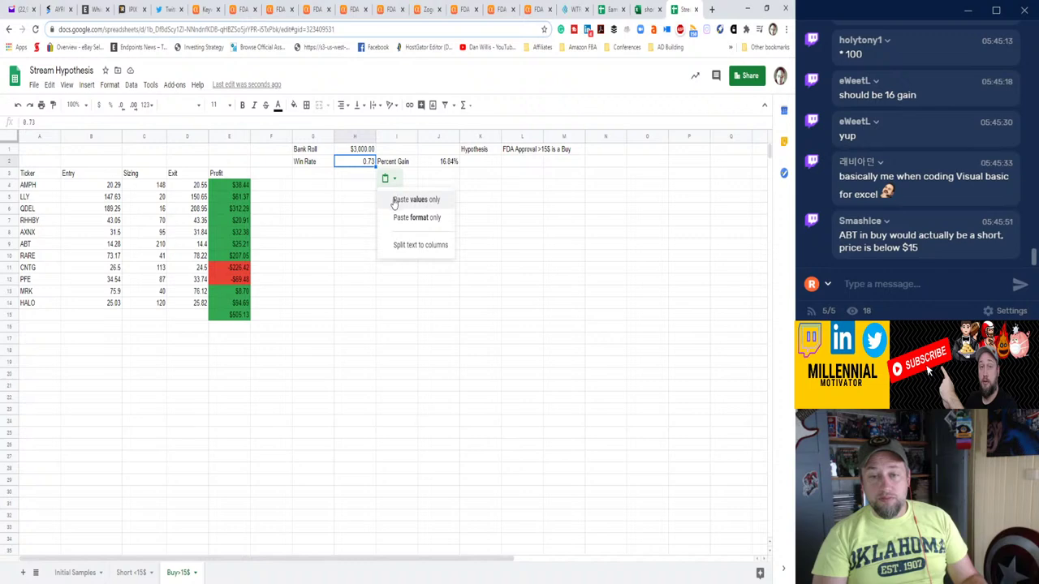
{"action": "left_click", "coordinate": [398, 199]}
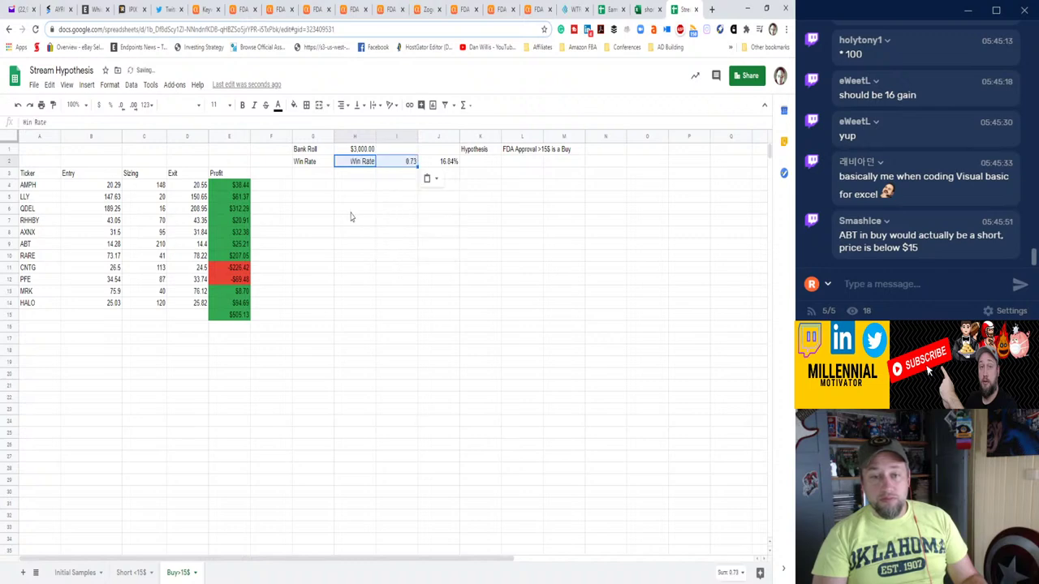
Undo the last paste over the Win Rate value and the Percent Gain label.
{"action": "key", "text": "ctrl+z"}
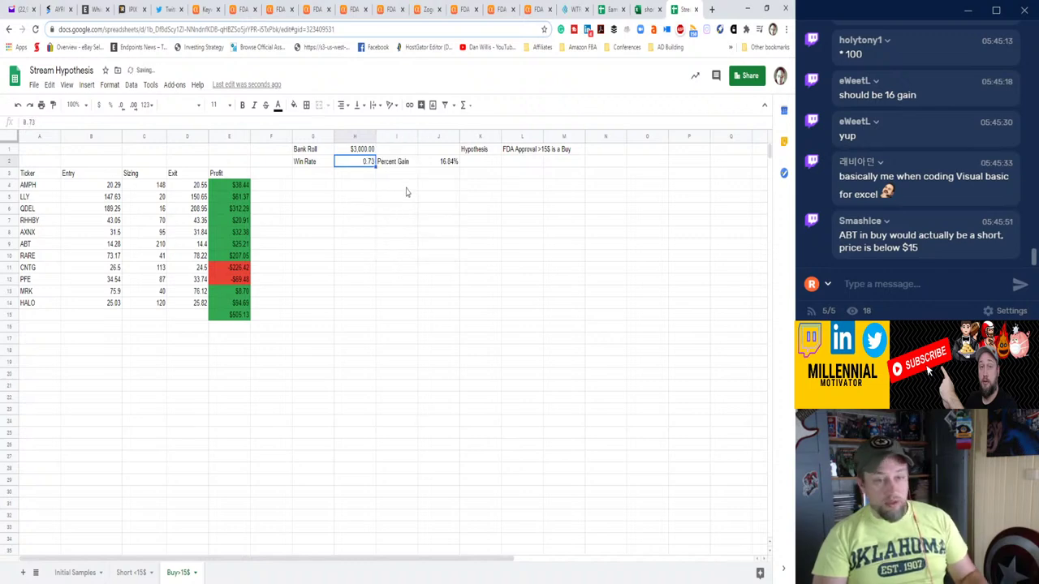
Try to copy the win rate cell L1 from the shorting workbook into the Win Rate cell H2 of Stream Hypothesis.
{"action": "left_click", "coordinate": [649, 9]}
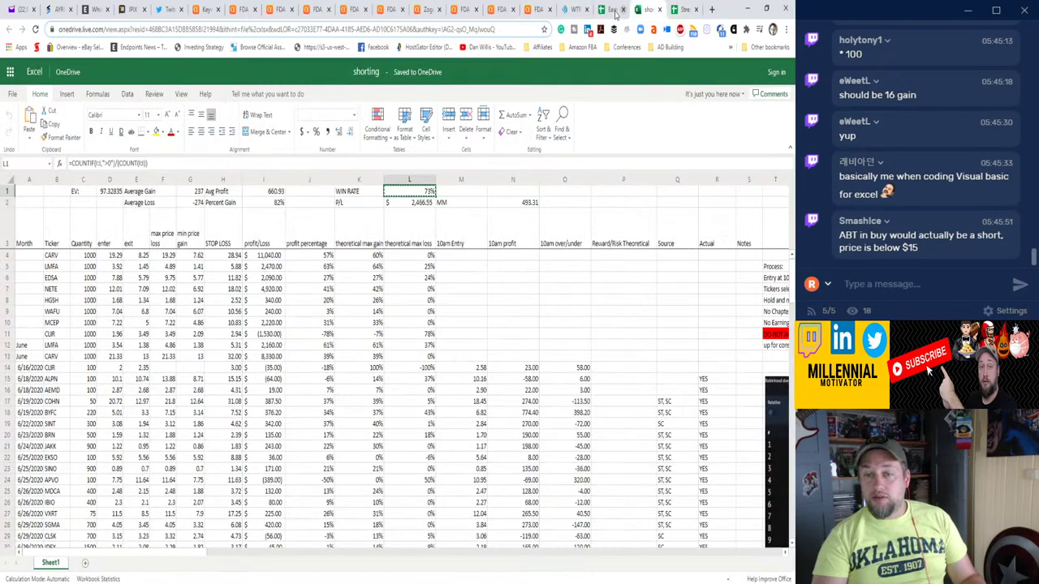
{"action": "right_click", "coordinate": [413, 195]}
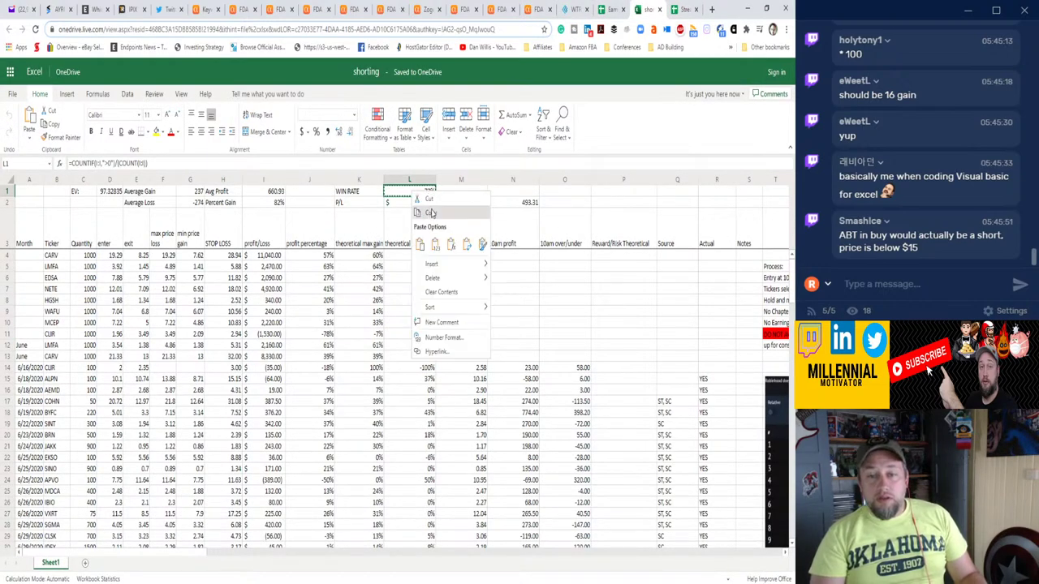
{"action": "left_click", "coordinate": [425, 213]}
{"action": "left_click", "coordinate": [680, 9]}
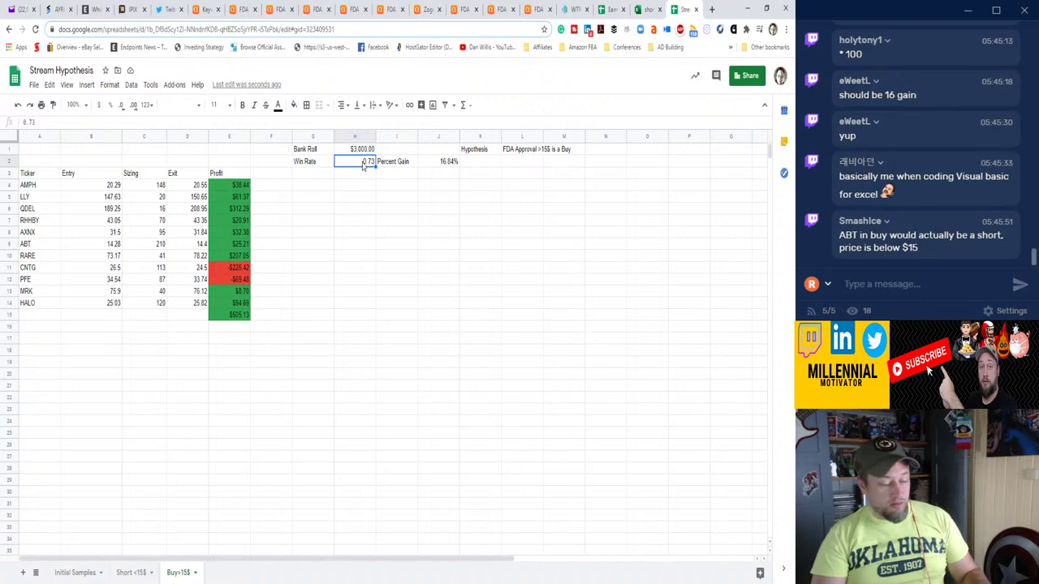
{"action": "left_click", "coordinate": [649, 9]}
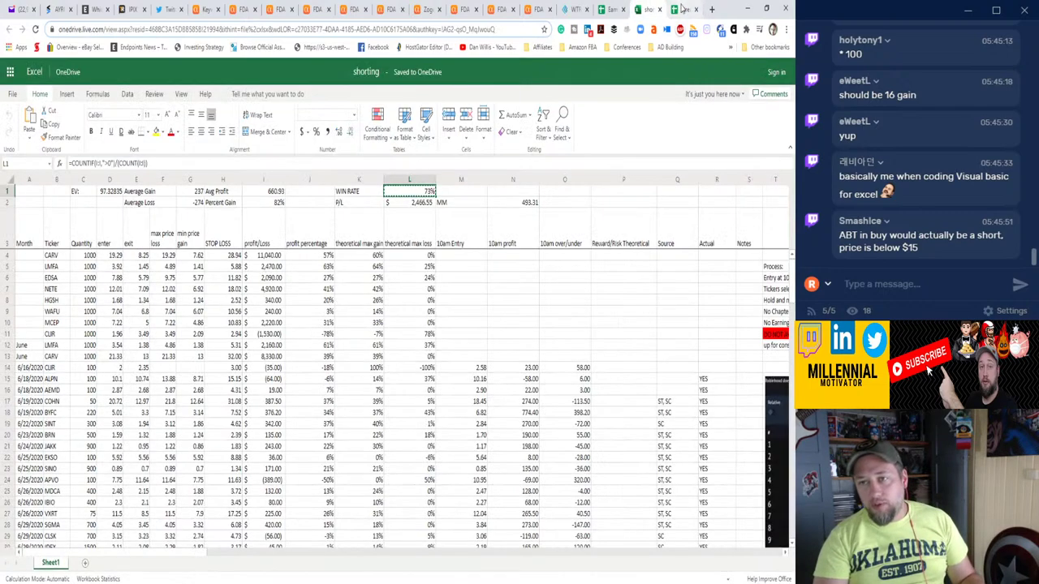
{"action": "left_click", "coordinate": [680, 9]}
Copy the formula text of the win rate cell L1 in the shorting workbook and place it in H2 of Stream Hypothesis.
{"action": "left_click", "coordinate": [649, 9]}
{"action": "left_click", "coordinate": [124, 161]}
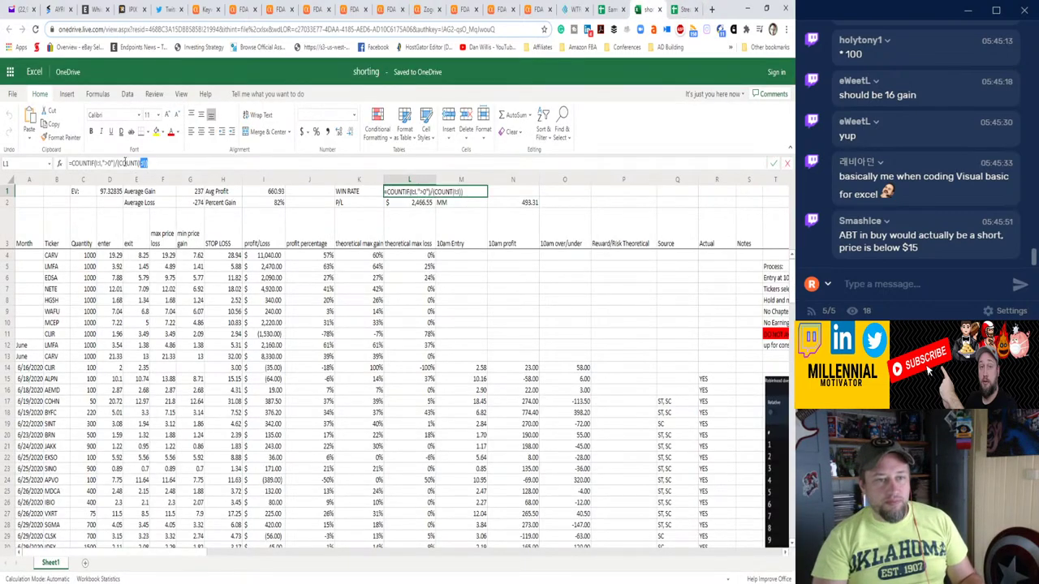
{"action": "triple_click", "coordinate": [124, 162]}
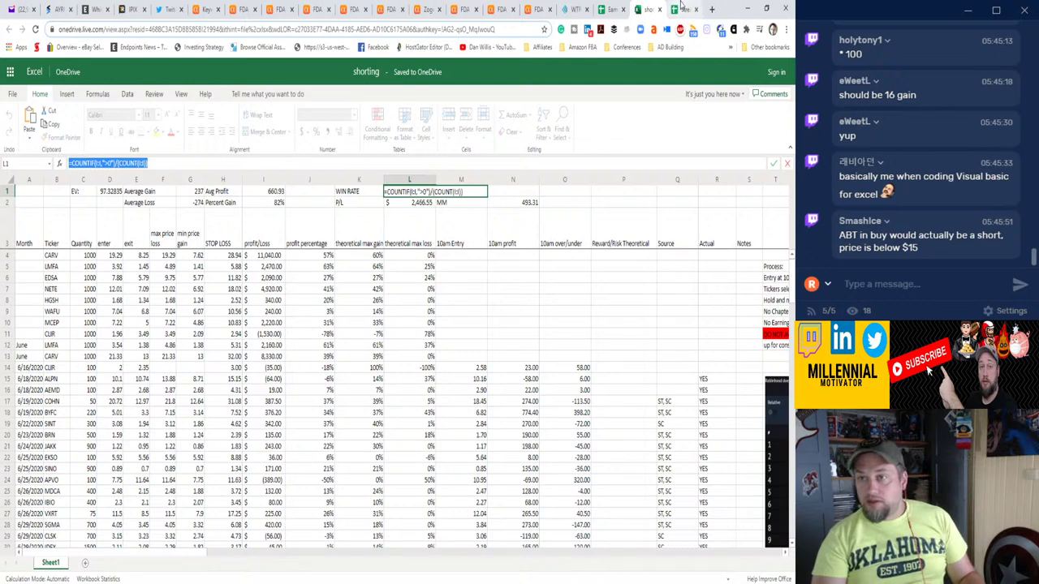
{"action": "left_click", "coordinate": [681, 9]}
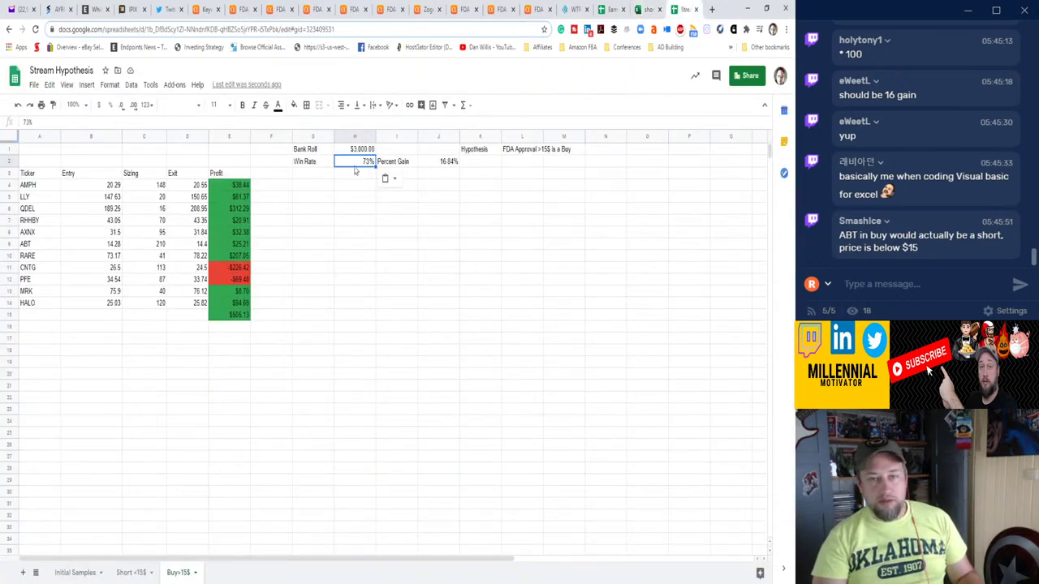
{"action": "key", "text": "BackSpace"}
{"action": "key", "text": "ctrl+v"}
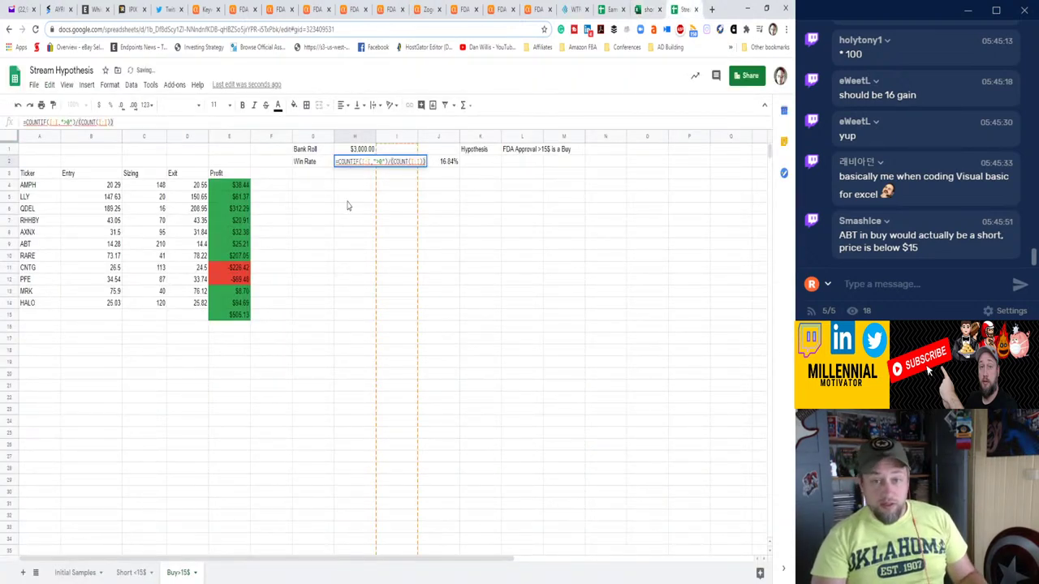
Change the COUNTIF range of the Win Rate formula in H2 to the Profit column, E:E.
{"action": "double_click", "coordinate": [371, 161]}
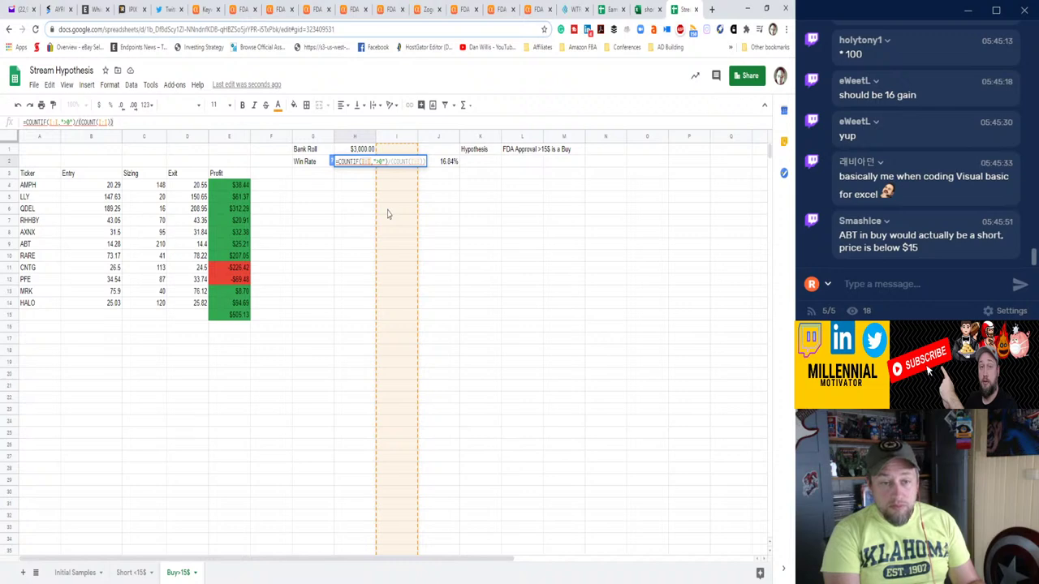
{"action": "type", "text": "I:Z"}
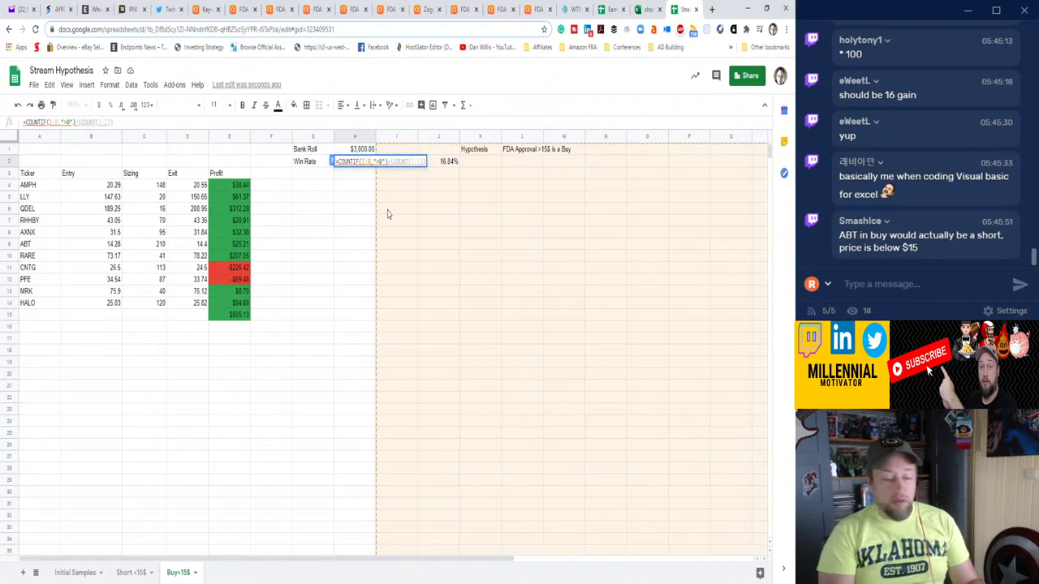
{"action": "key", "text": "BackSpace"}
{"action": "type", "text": "E"}
{"action": "key", "text": "BackSpace"}
{"action": "key", "text": "BackSpace"}
{"action": "key", "text": "BackSpace"}
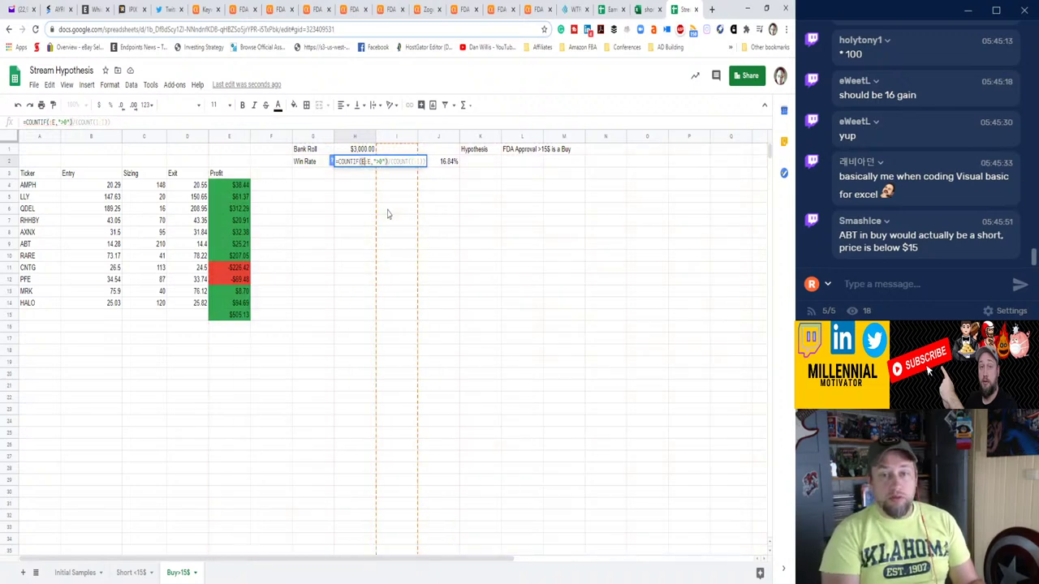
{"action": "type", "text": "E:E"}
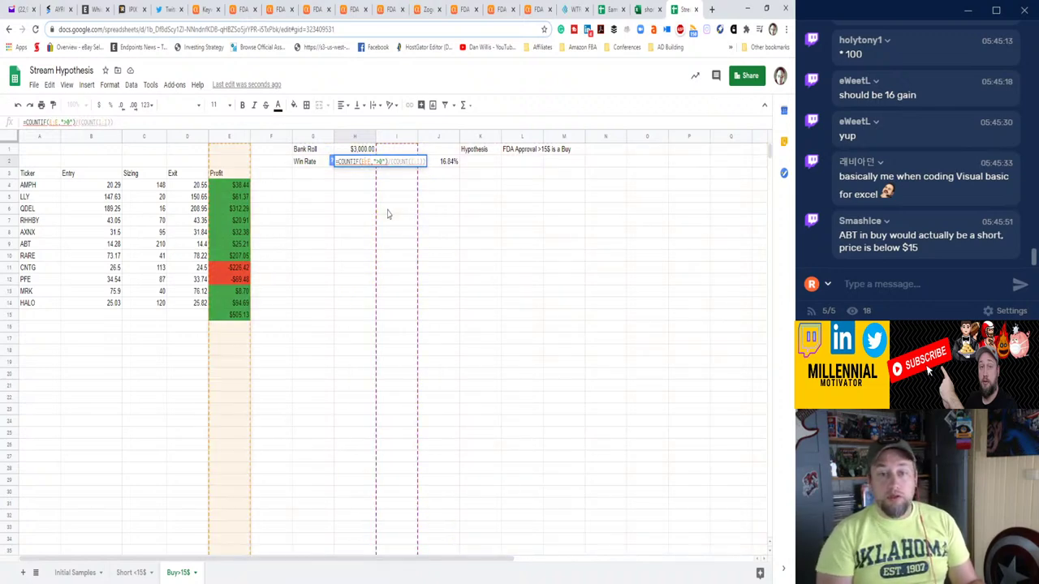
Change the COUNT range in the Win Rate formula's divisor to E:E and commit the formula.
{"action": "left_click", "coordinate": [415, 162]}
{"action": "key", "text": "BackSpace"}
{"action": "key", "text": "BackSpace"}
{"action": "key", "text": "BackSpace"}
{"action": "type", "text": "E:I"}
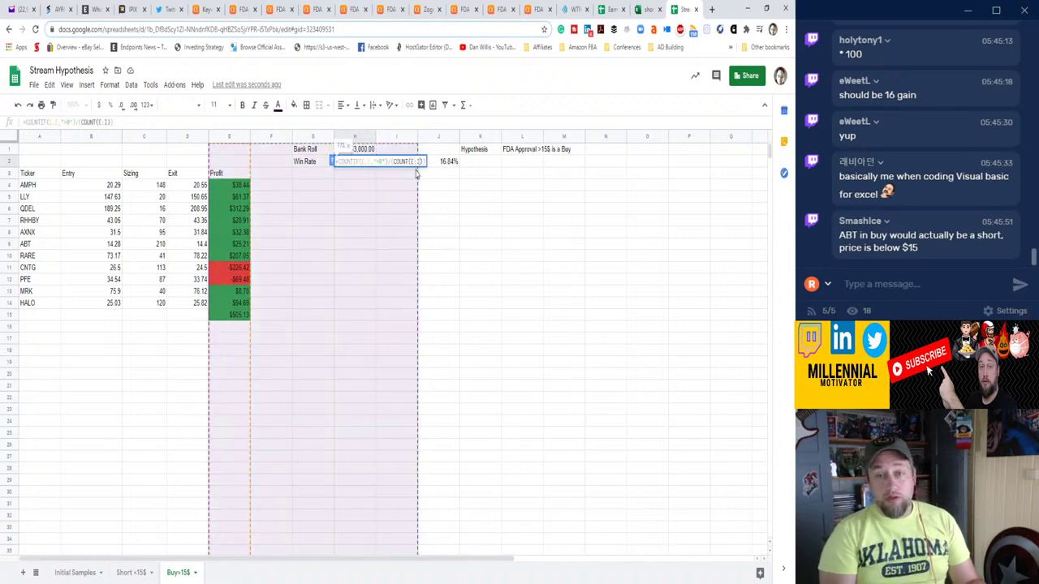
{"action": "key", "text": "BackSpace"}
{"action": "type", "text": "E"}
{"action": "key", "text": "Return"}
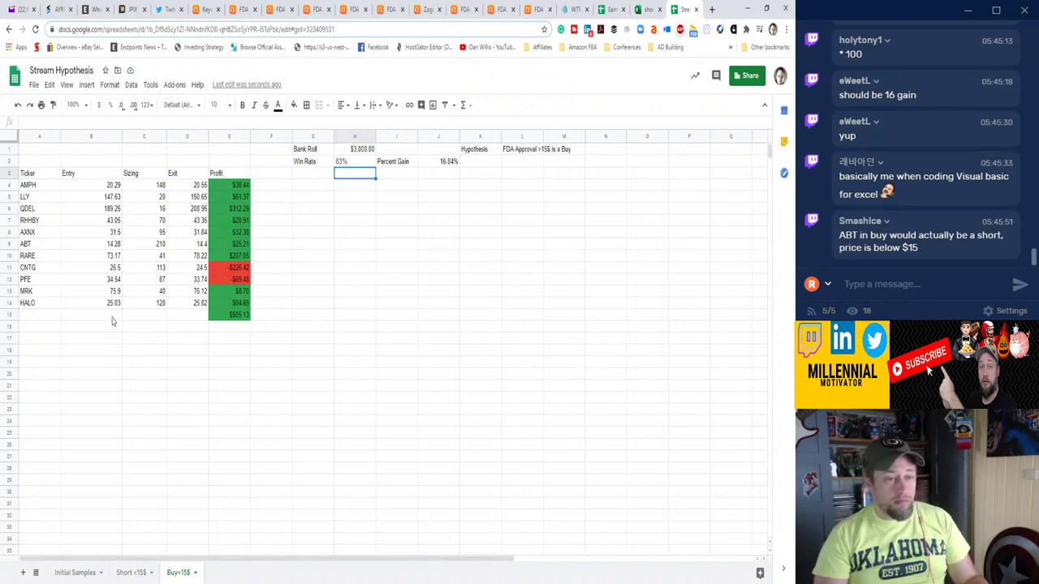
Delete the ABT row from the Buy>15$ sheet.
{"action": "left_click", "coordinate": [47, 248]}
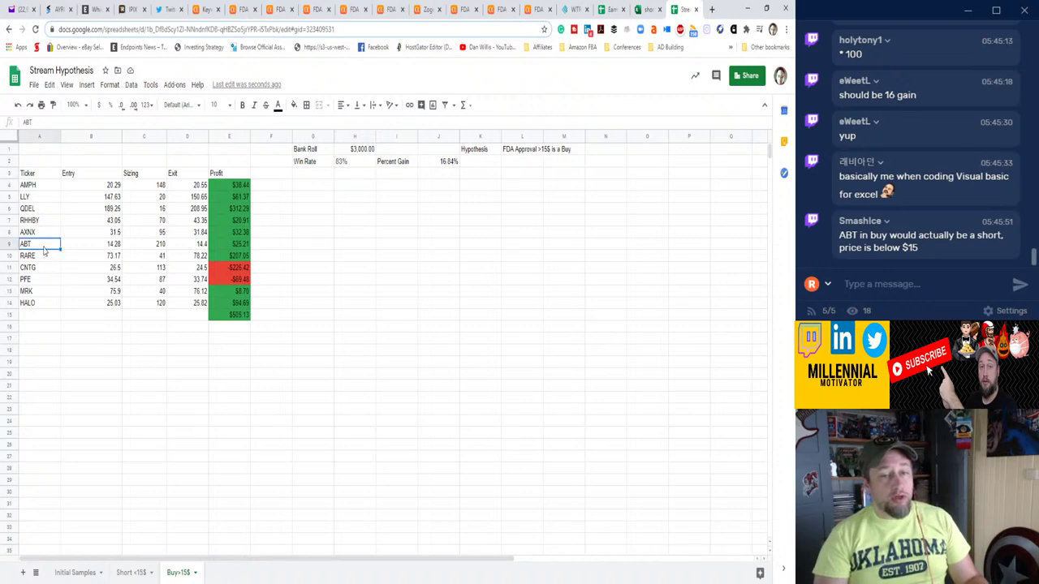
{"action": "left_click_drag", "start_coordinate": [39, 249], "coordinate": [198, 251]}
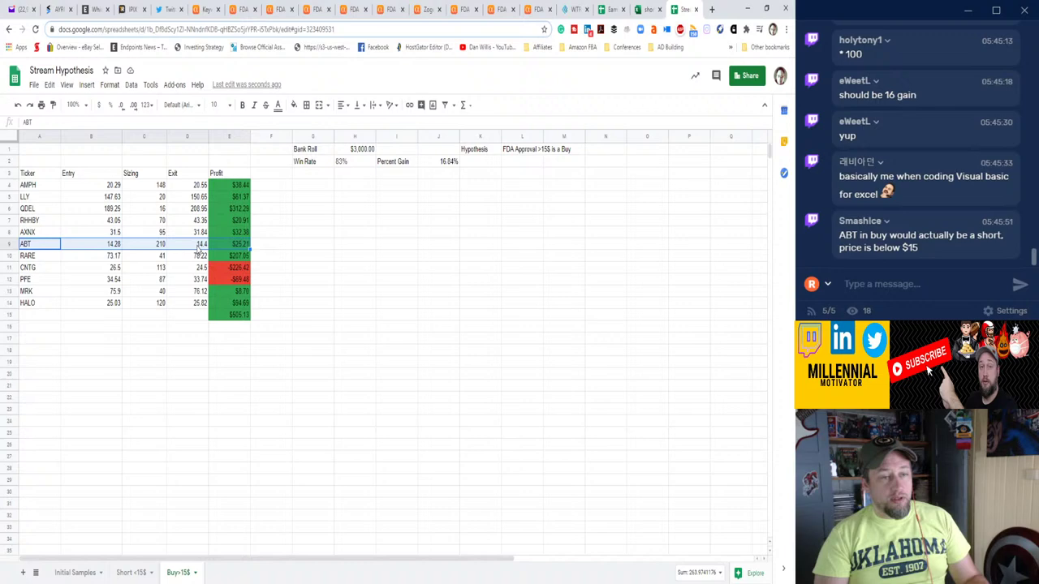
{"action": "right_click", "coordinate": [6, 247]}
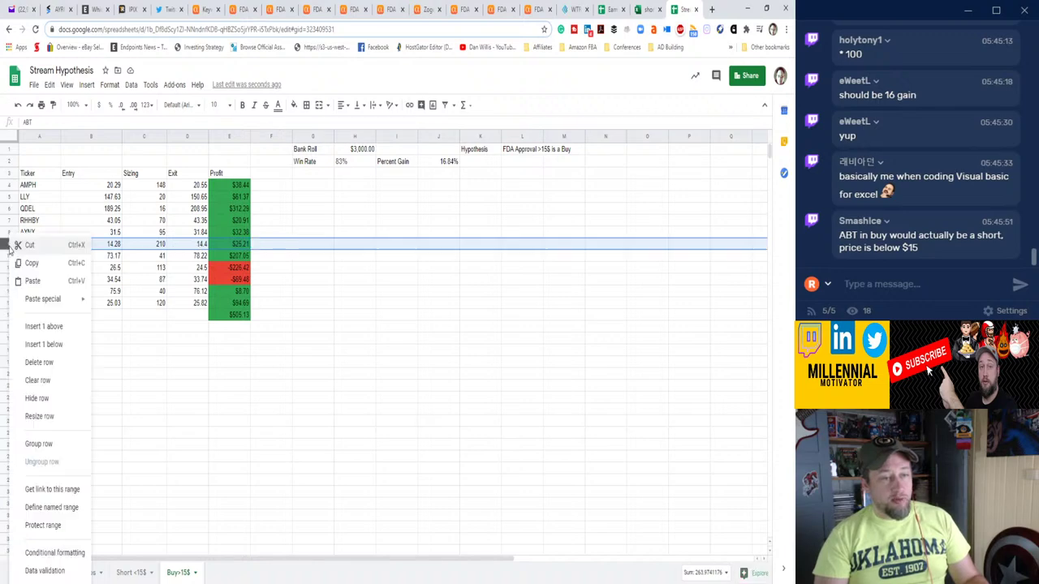
{"action": "left_click", "coordinate": [47, 366]}
{"action": "left_click", "coordinate": [211, 351]}
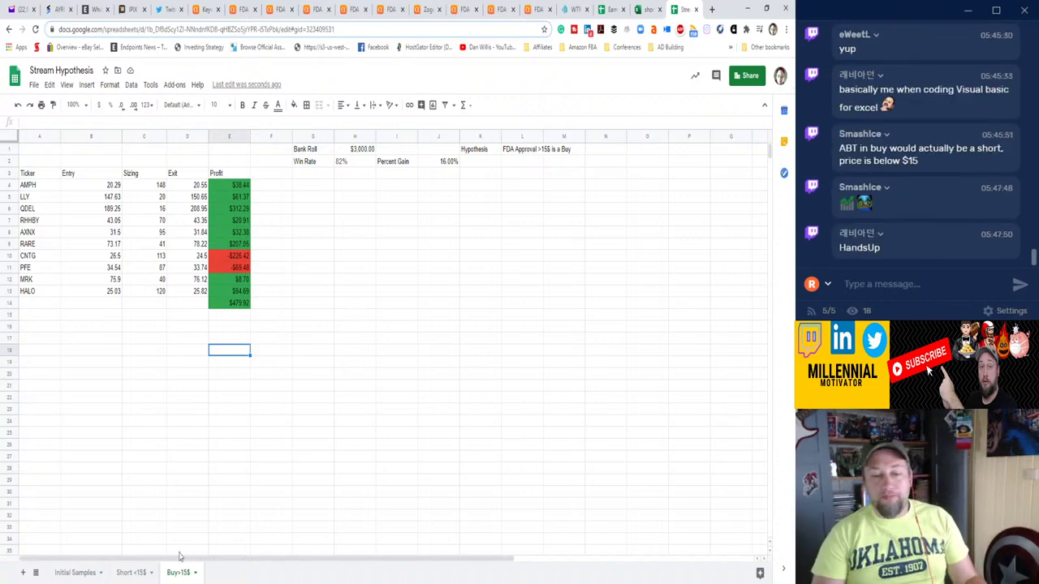
Switch to the Short <15$ sheet, then check the open FDA articles' stock prices, closing the Philips and Boston Scientific ones.
{"action": "left_click", "coordinate": [130, 573]}
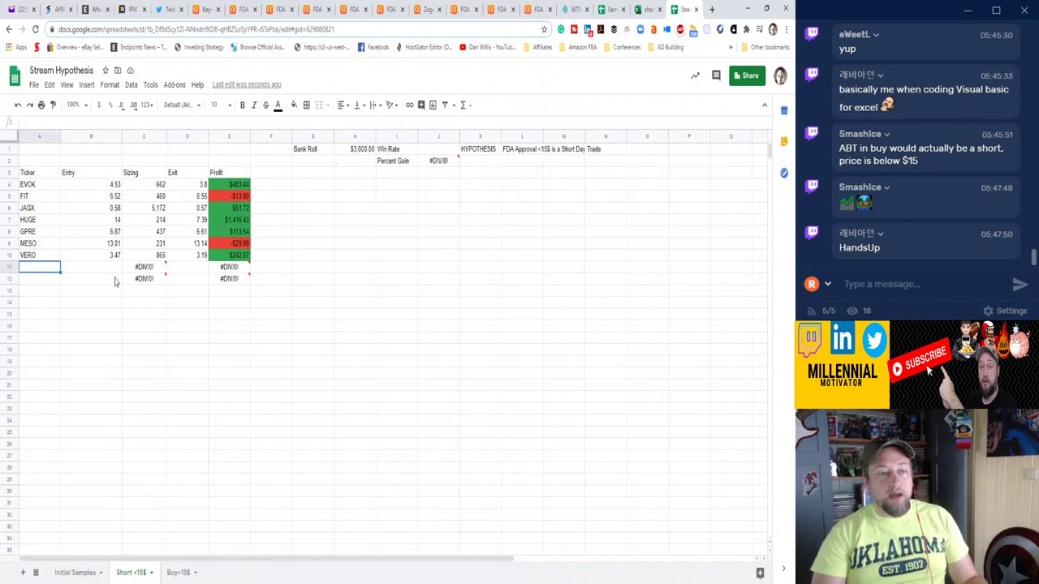
{"action": "left_click", "coordinate": [245, 8]}
{"action": "left_click", "coordinate": [254, 9]}
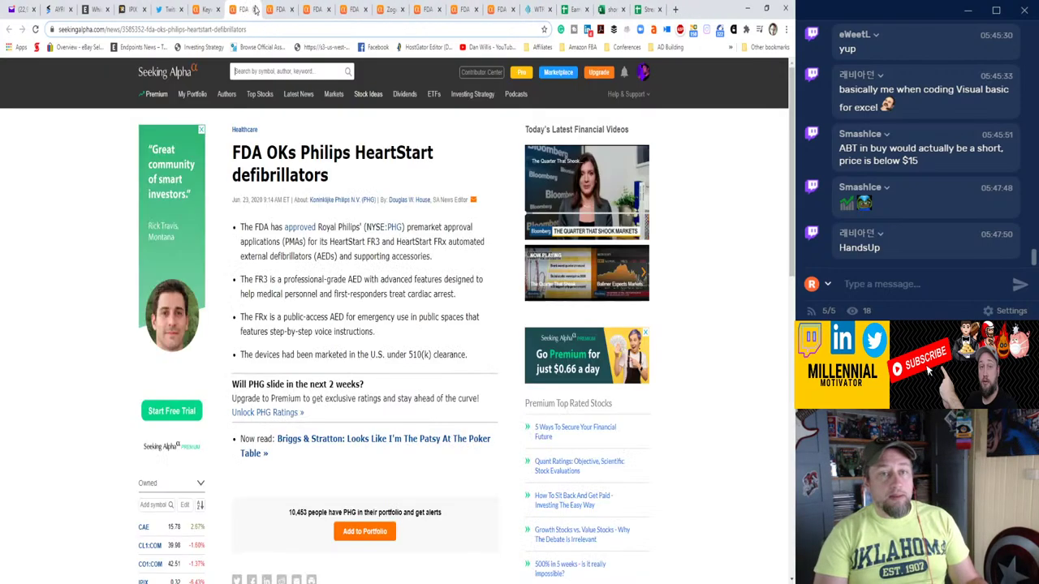
{"action": "mouse_move", "coordinate": [396, 232]}
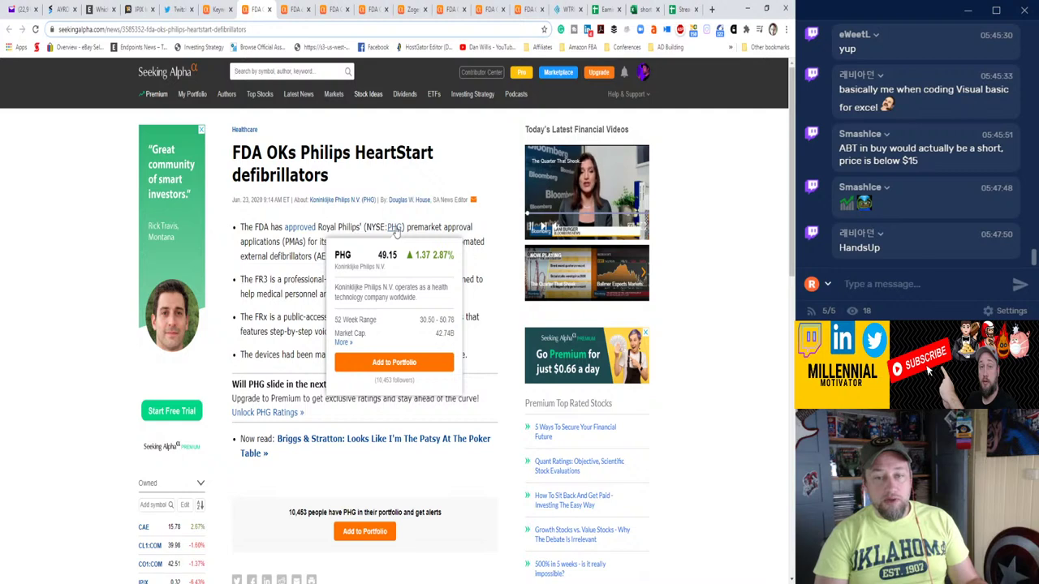
{"action": "left_click", "coordinate": [269, 9]}
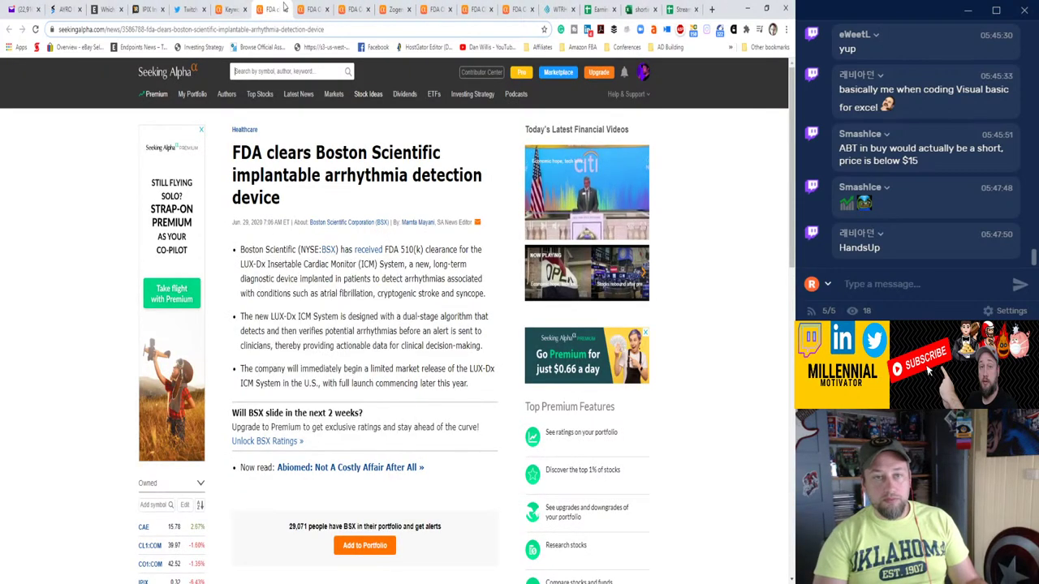
{"action": "key", "text": "ctrl+w"}
{"action": "mouse_move", "coordinate": [355, 233]}
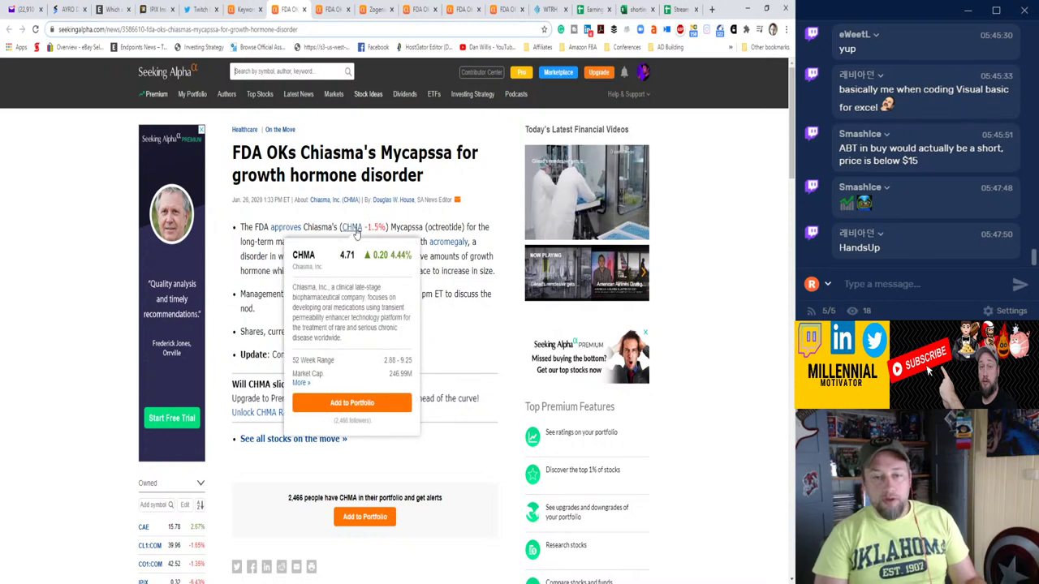
Enter CHMA as the ticker in A11 of the Short <15$ sheet.
{"action": "key", "text": "ctrl+9"}
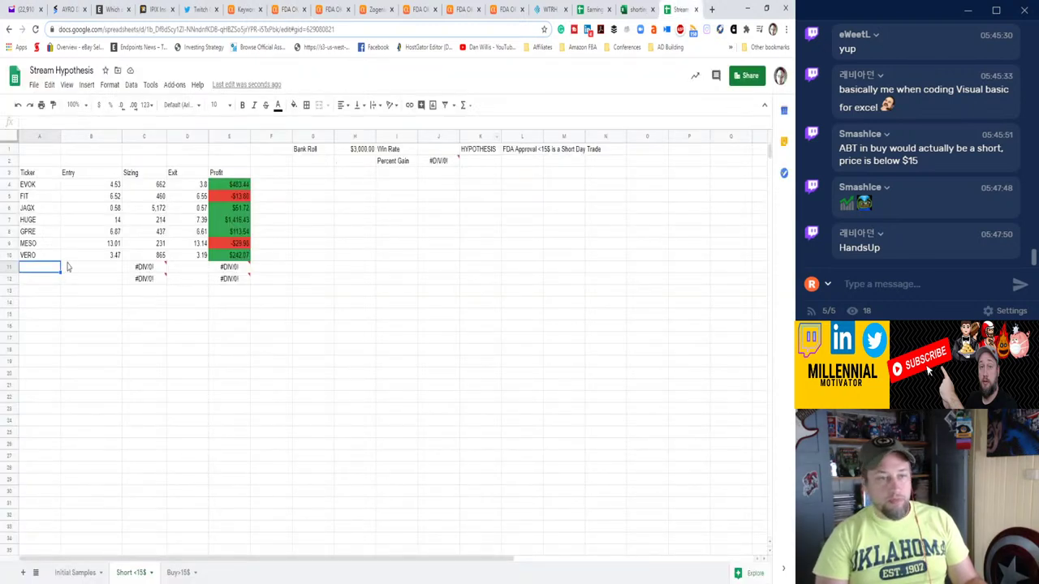
{"action": "type", "text": "CHMA"}
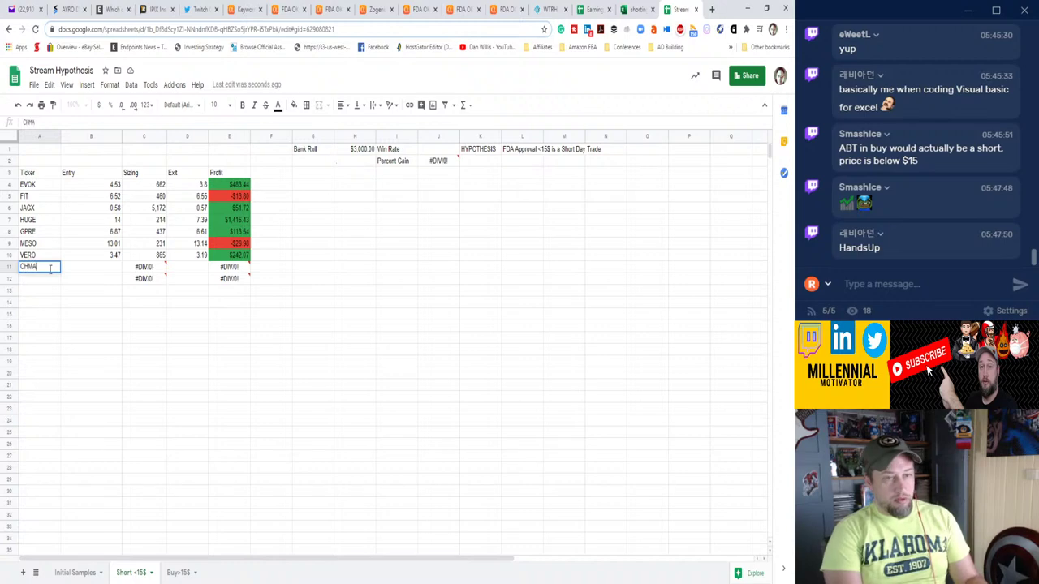
{"action": "key", "text": "Tab"}
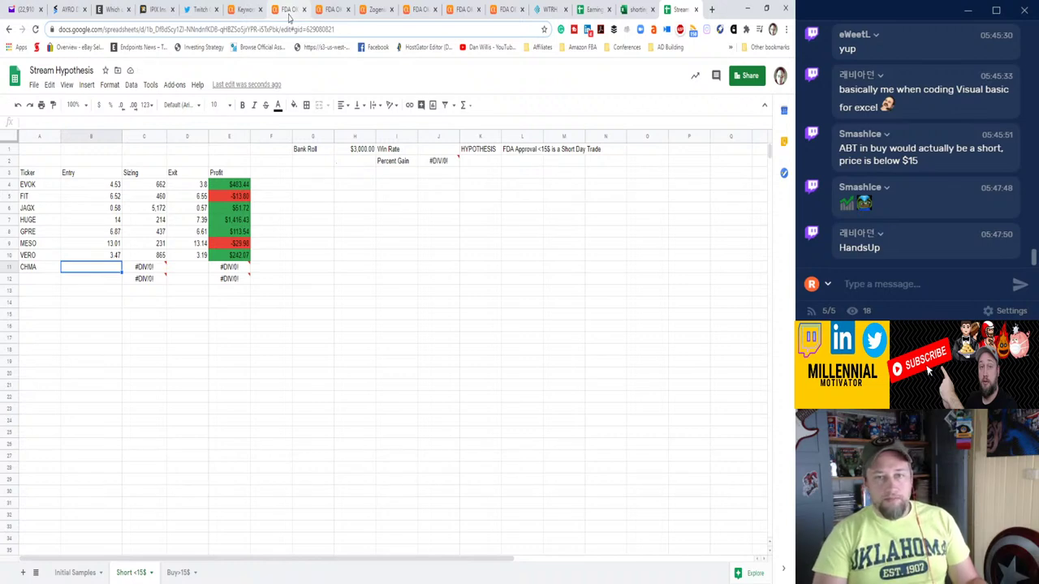
Check the Chiasma FDA approval article and enter 6.95 as the entry and 6.08 as the exit for CHMA.
{"action": "left_click", "coordinate": [289, 11]}
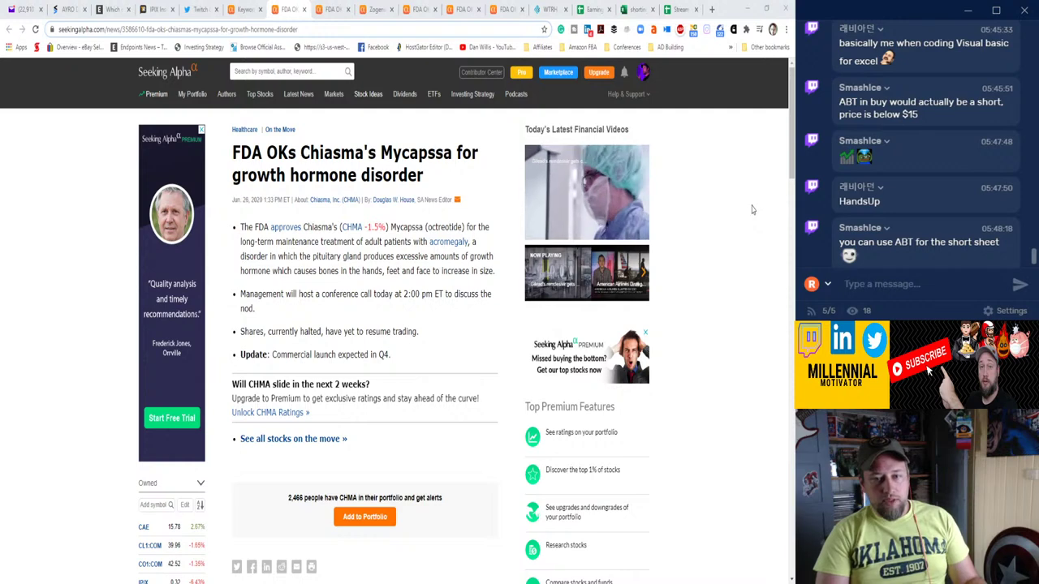
{"action": "key", "text": "ctrl+9"}
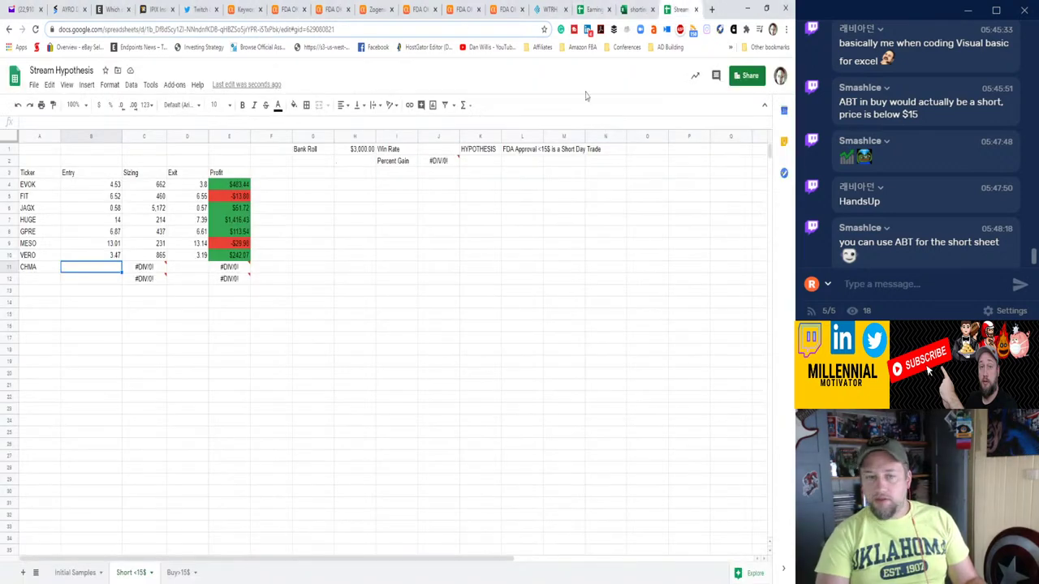
{"action": "type", "text": "6.95"}
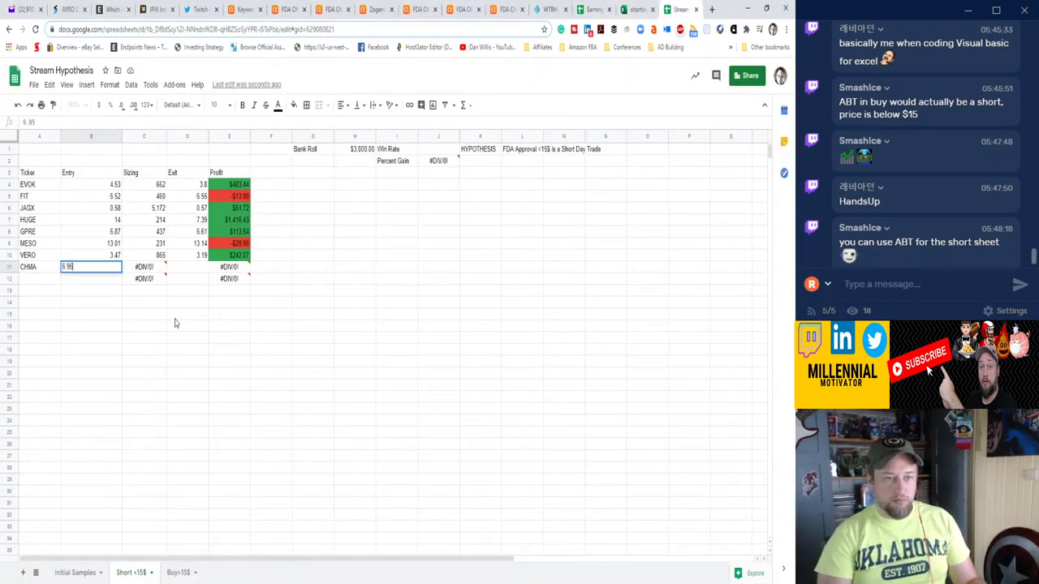
{"action": "key", "text": "Tab"}
{"action": "key", "text": "Tab"}
{"action": "type", "text": "6.08"}
{"action": "key", "text": "Return"}
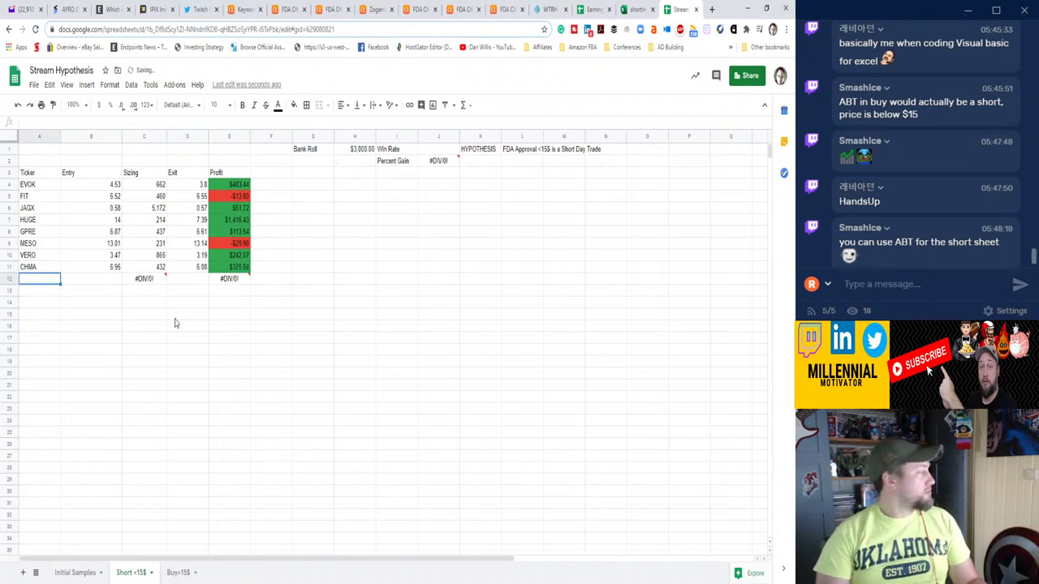
Close the Chiasma article and check the ticker in the Masimo wearable sensor article.
{"action": "scroll", "coordinate": [928, 142], "scroll_direction": "down", "scroll_amount": 1}
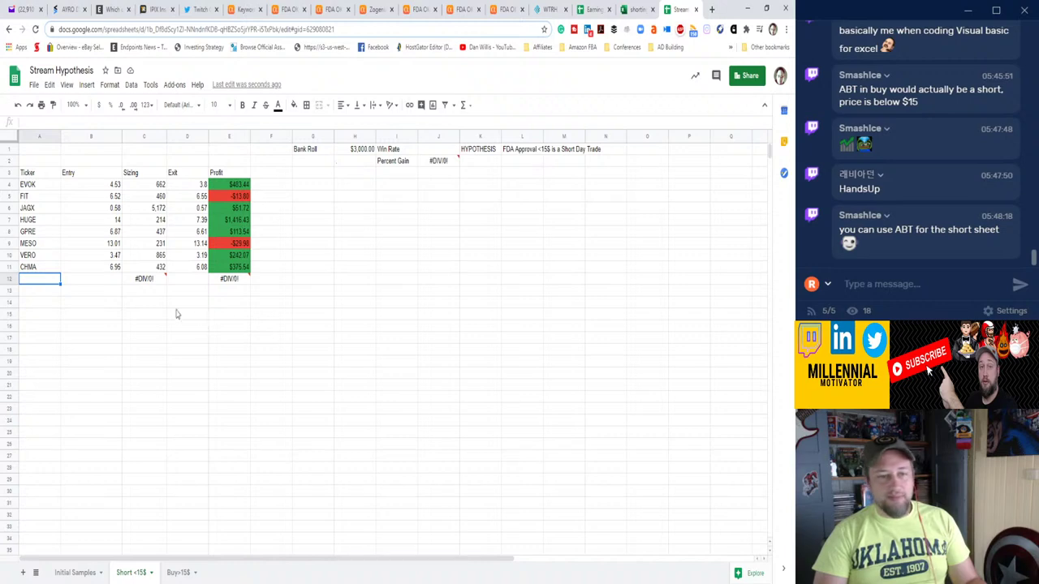
{"action": "left_click", "coordinate": [302, 9]}
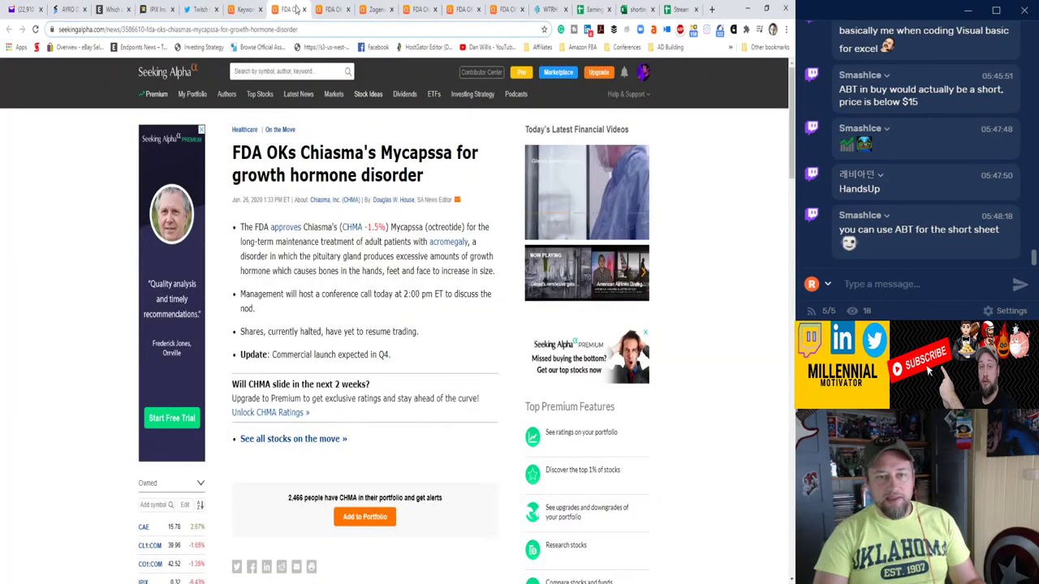
{"action": "left_click", "coordinate": [302, 9]}
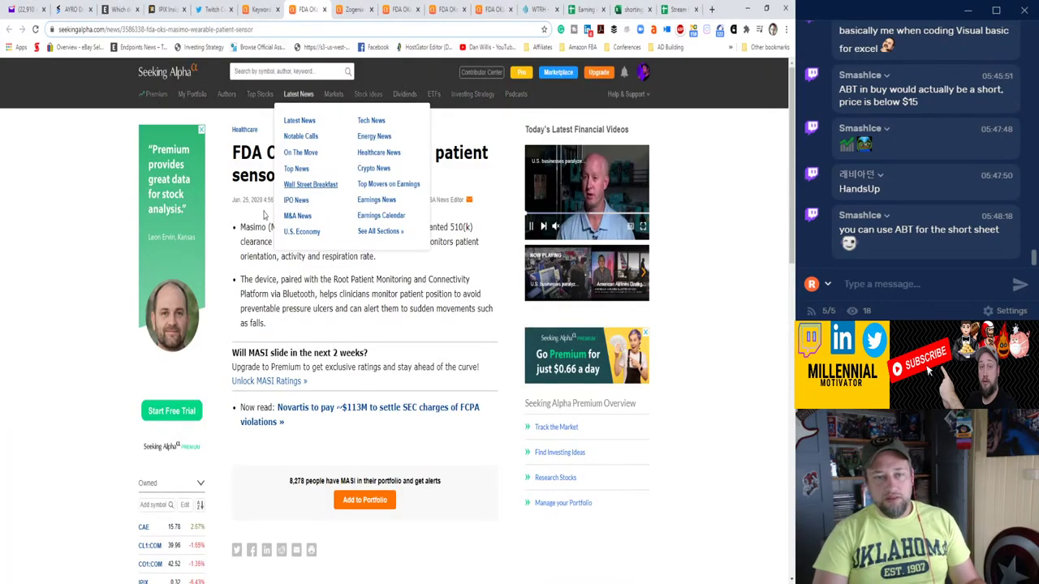
{"action": "mouse_move", "coordinate": [308, 229]}
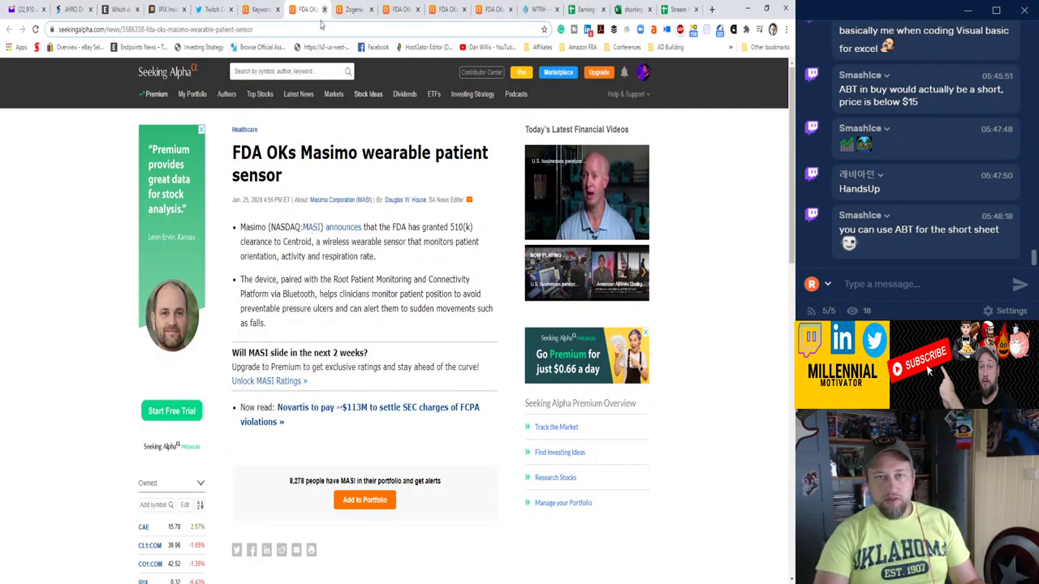
Close the Masimo article, then check and close the Zogenix, Orthofix, Beckman antibody test and Axonics articles one after another.
{"action": "key", "text": "ctrl+w"}
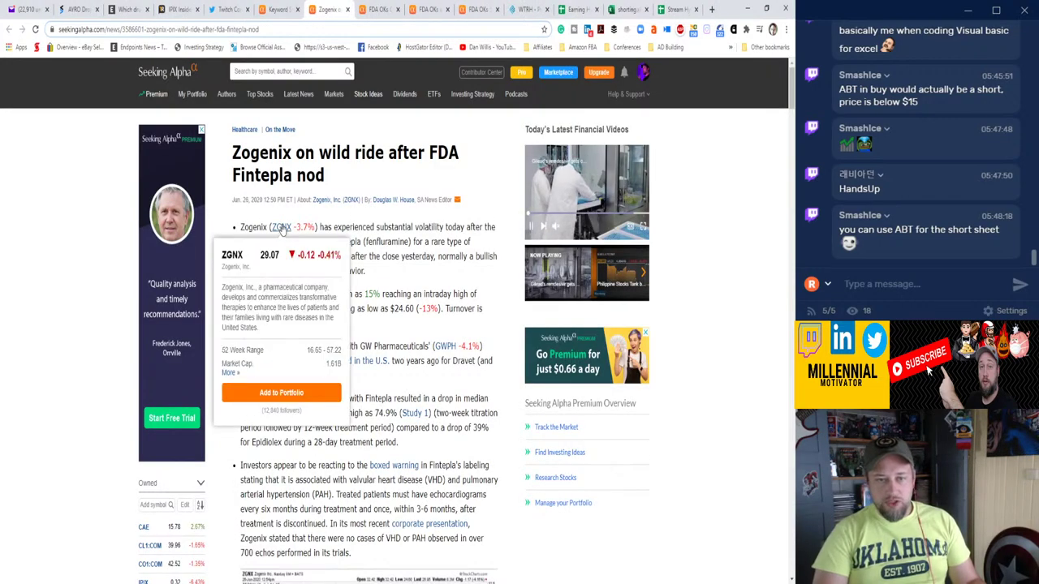
{"action": "left_click", "coordinate": [348, 9]}
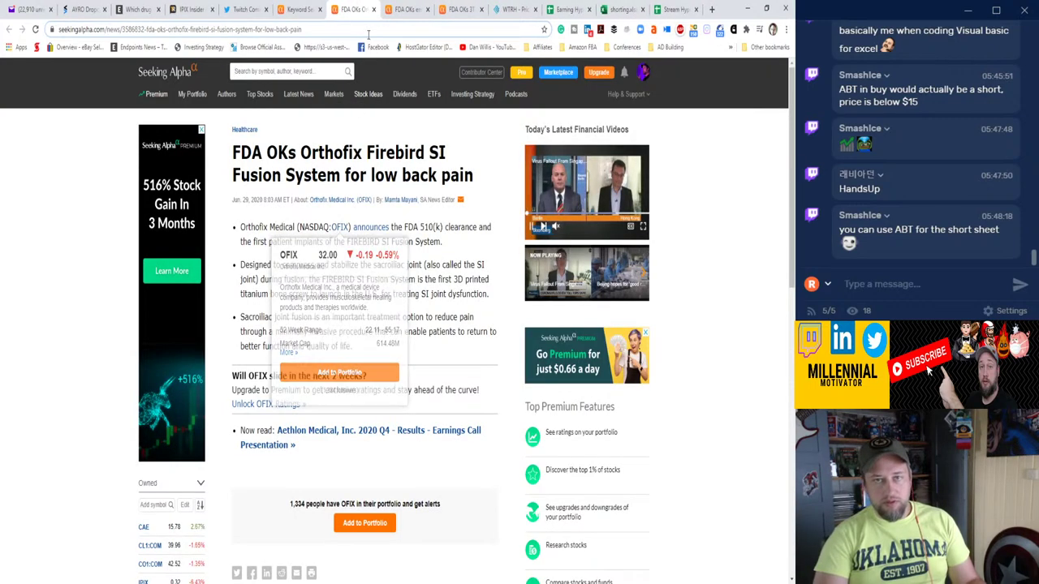
{"action": "left_click", "coordinate": [373, 9]}
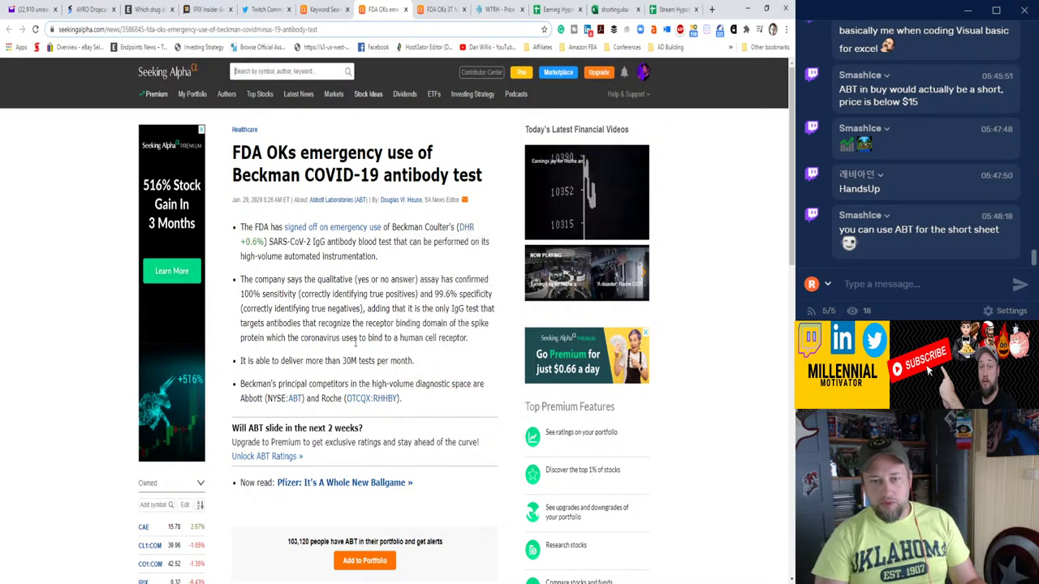
{"action": "mouse_move", "coordinate": [295, 403]}
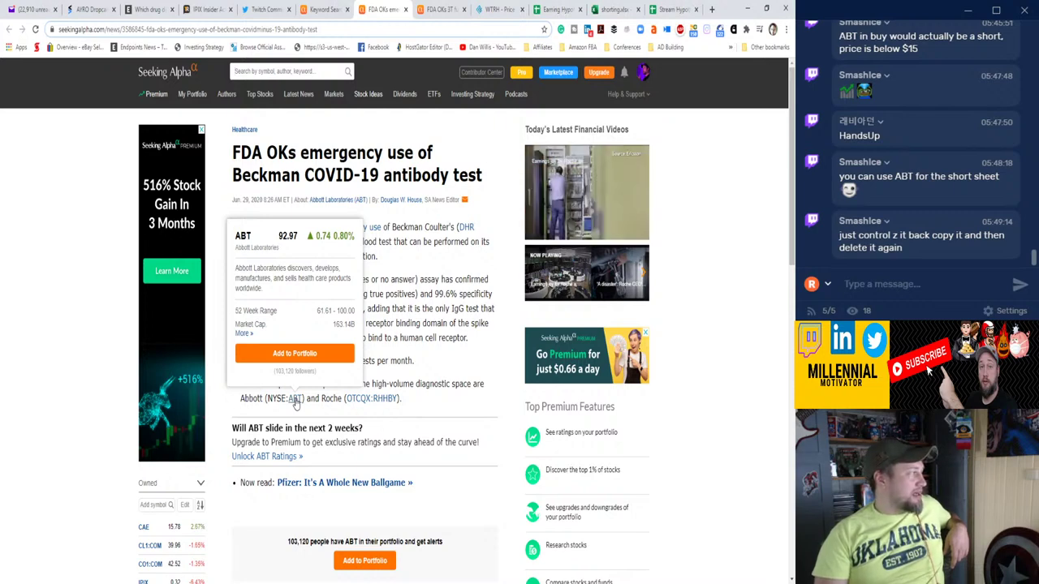
{"action": "left_click", "coordinate": [406, 9]}
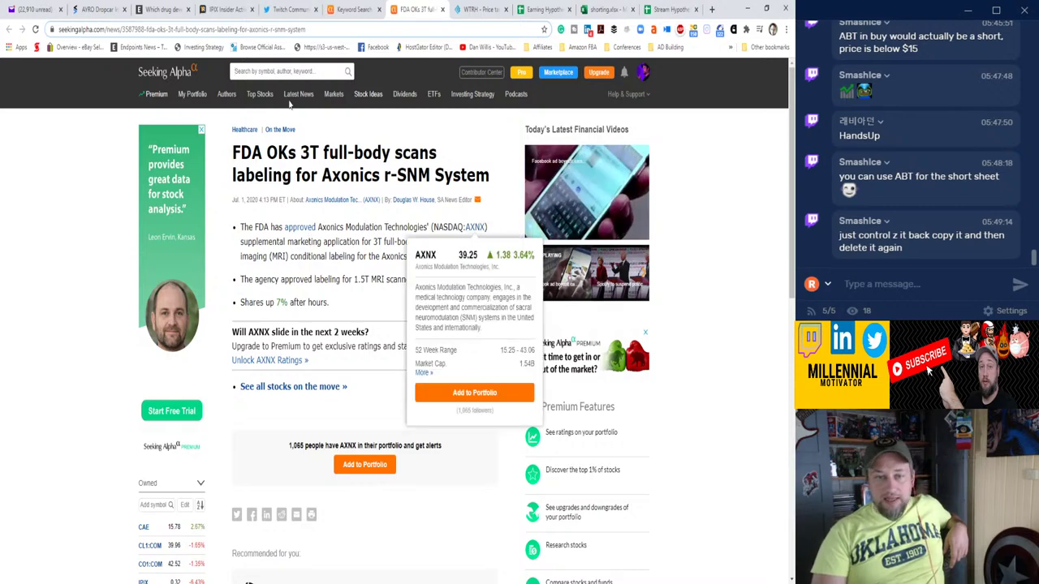
{"action": "left_click", "coordinate": [443, 9]}
Return to page 3 of the fda search results and open the Evoke Pharma FDA approval article in a new tab.
{"action": "left_click", "coordinate": [353, 9]}
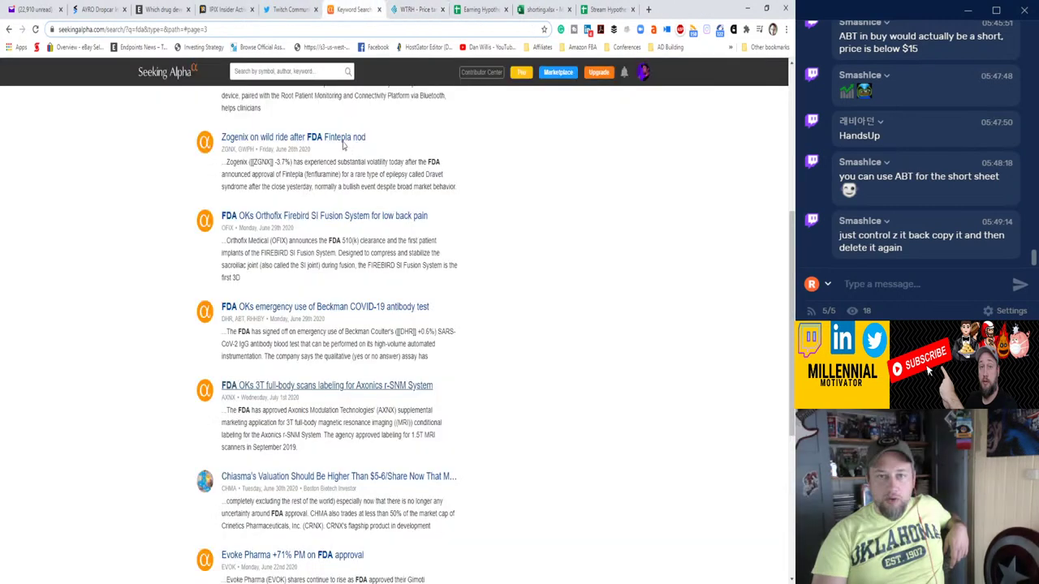
{"action": "scroll", "coordinate": [294, 344], "scroll_direction": "down", "scroll_amount": 3}
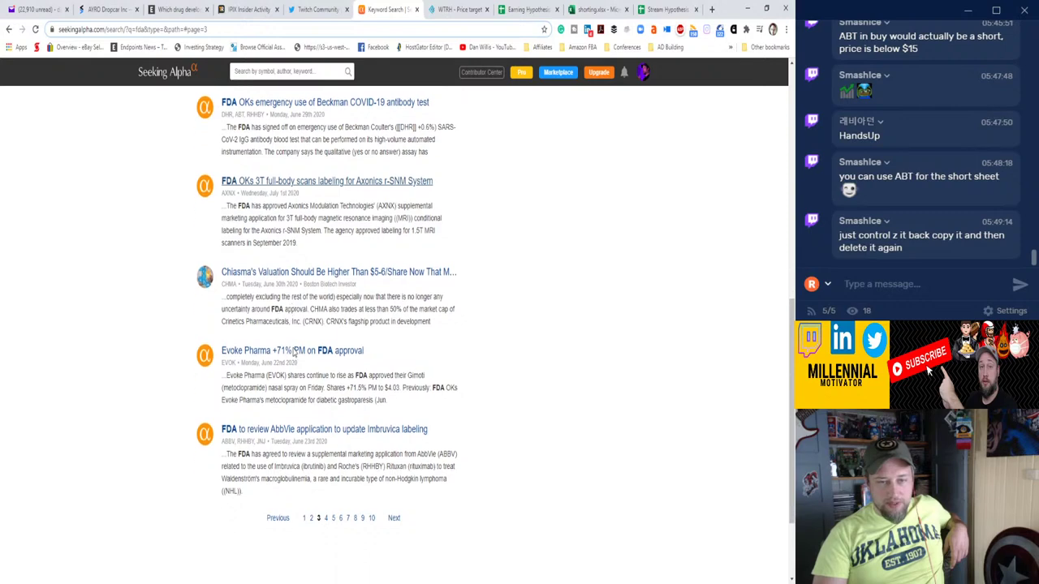
{"action": "middle_click", "coordinate": [297, 333]}
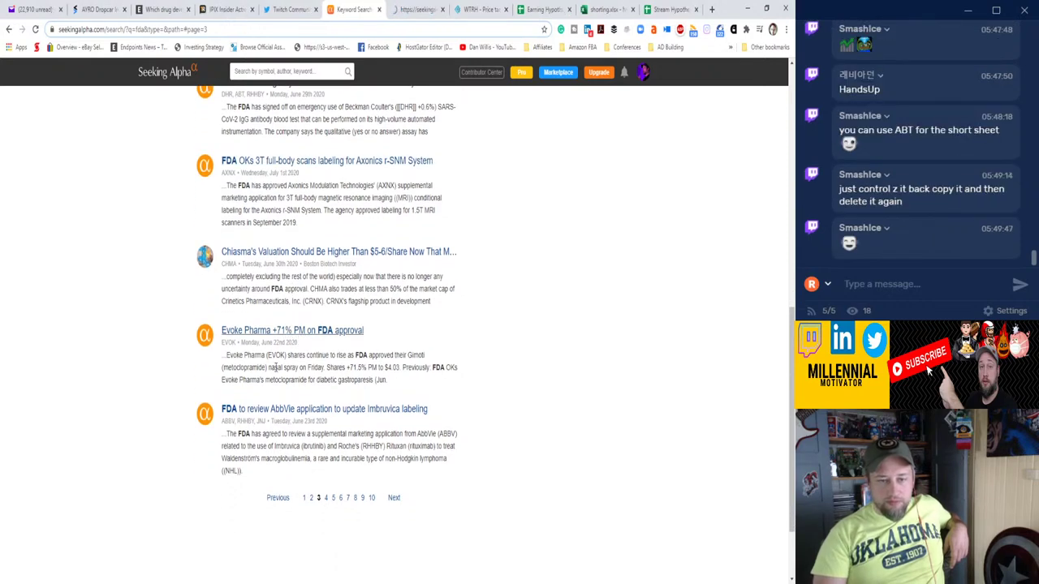
On page 4 of the search results, open the Karyopharm, Myovant, Allergan Botox and Medtronic articles in new tabs.
{"action": "left_click", "coordinate": [325, 498]}
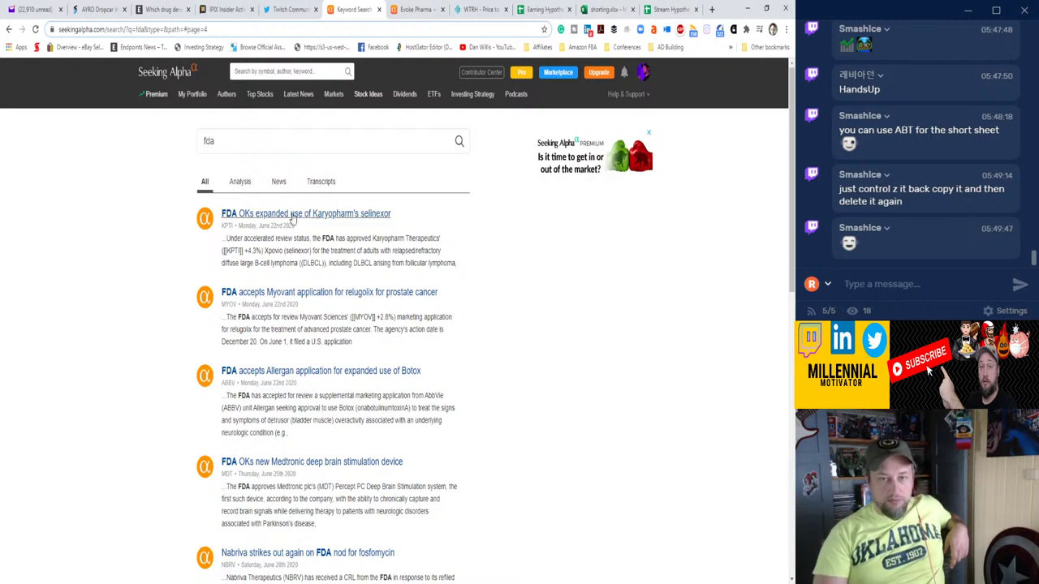
{"action": "middle_click", "coordinate": [301, 214]}
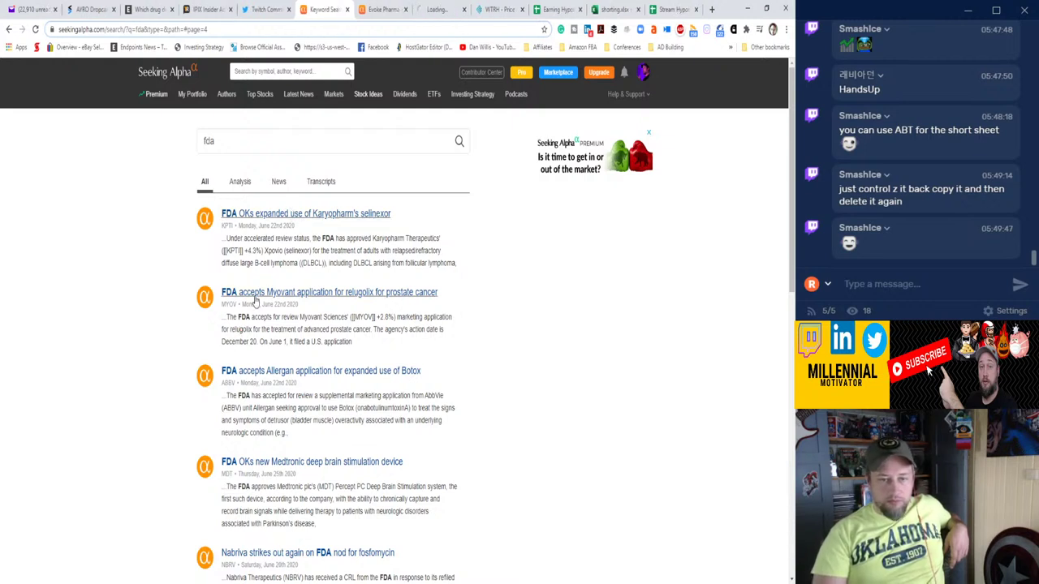
{"action": "middle_click", "coordinate": [264, 293]}
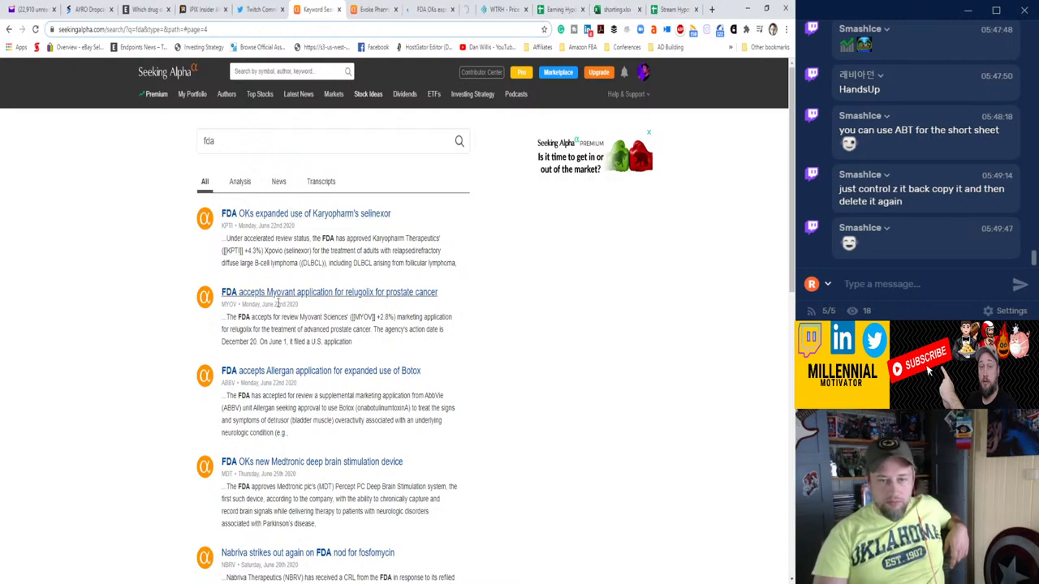
{"action": "middle_click", "coordinate": [264, 372]}
{"action": "scroll", "coordinate": [268, 357], "scroll_direction": "down", "scroll_amount": 1}
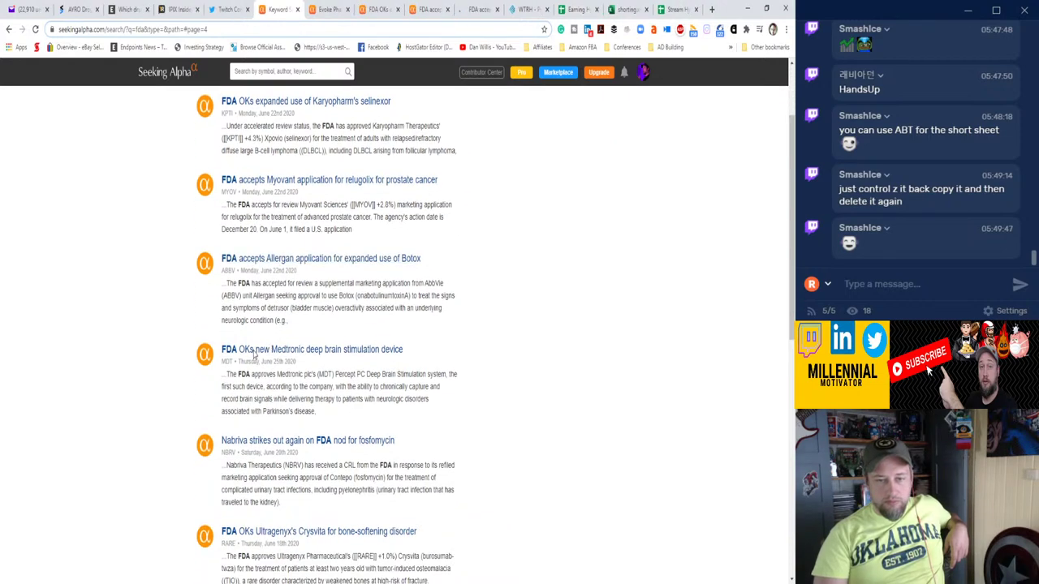
{"action": "middle_click", "coordinate": [268, 352]}
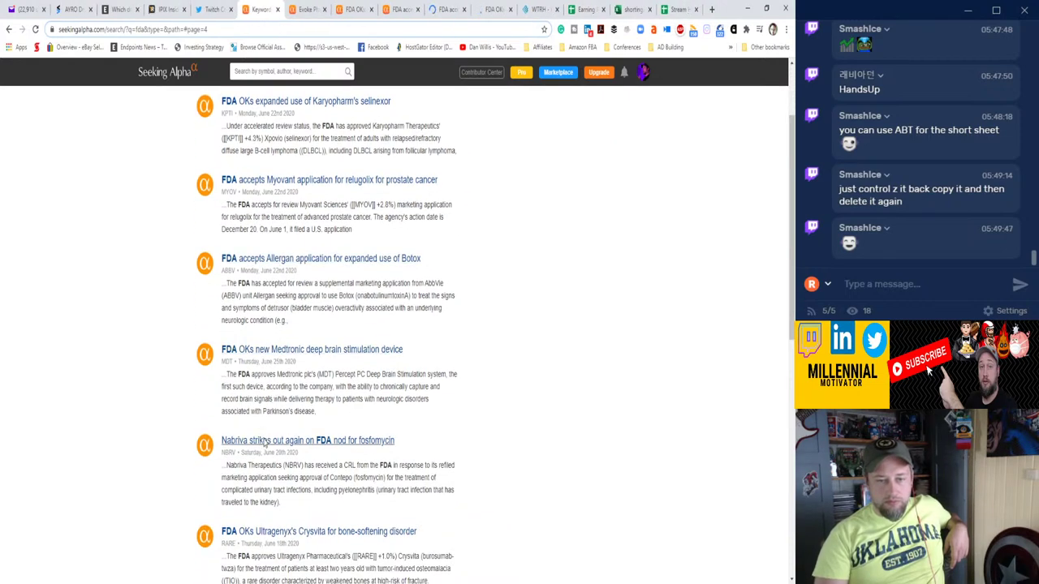
Open the Ultragenyx Crysvita, Mayne Pharma and Epizyme Tazverik articles from the same results page in new tabs.
{"action": "scroll", "coordinate": [147, 422], "scroll_direction": "down", "scroll_amount": 2}
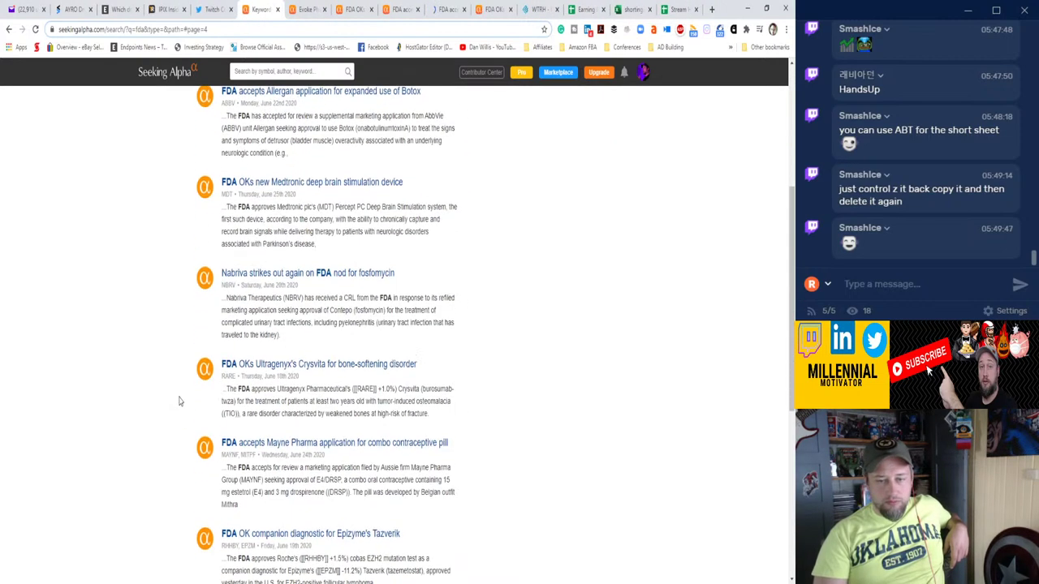
{"action": "middle_click", "coordinate": [279, 364]}
{"action": "scroll", "coordinate": [168, 382], "scroll_direction": "down", "scroll_amount": 2}
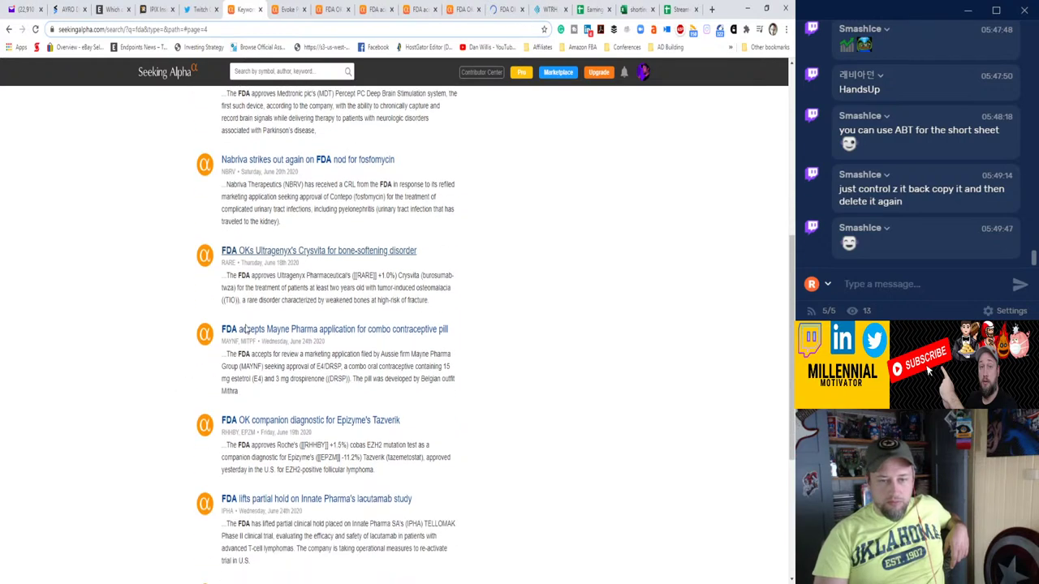
{"action": "middle_click", "coordinate": [263, 333]}
{"action": "scroll", "coordinate": [266, 308], "scroll_direction": "down", "scroll_amount": 2}
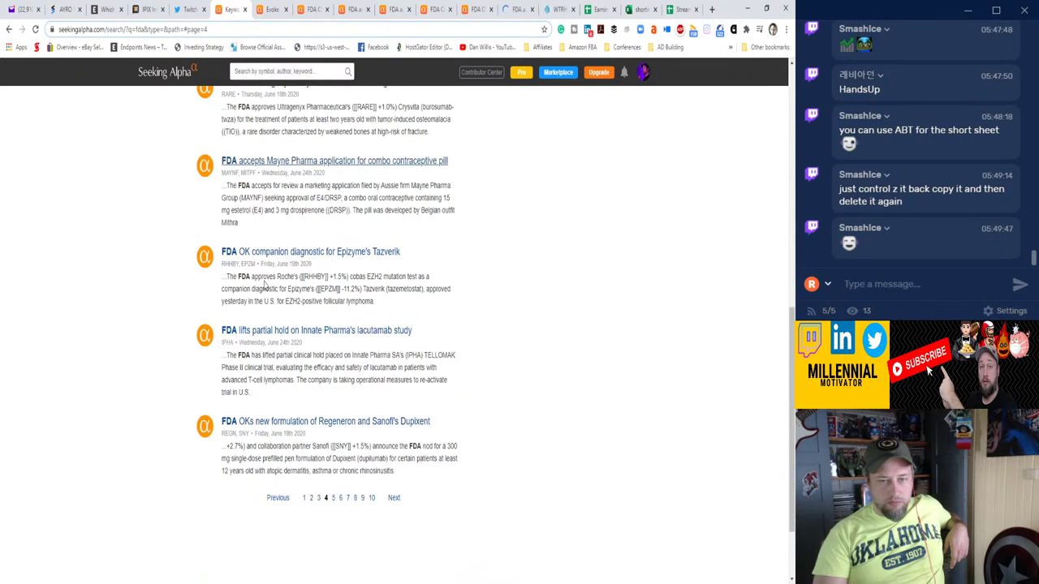
{"action": "middle_click", "coordinate": [272, 253]}
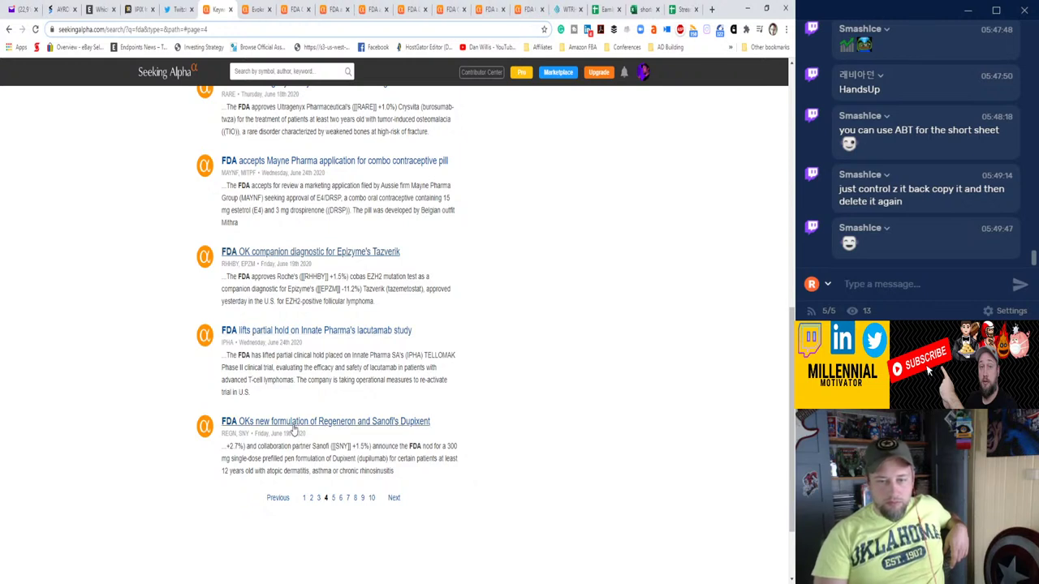
Check the Evoke Pharma article's ticker against the trades in the Short <15$ sheet and close the article.
{"action": "left_click", "coordinate": [257, 9]}
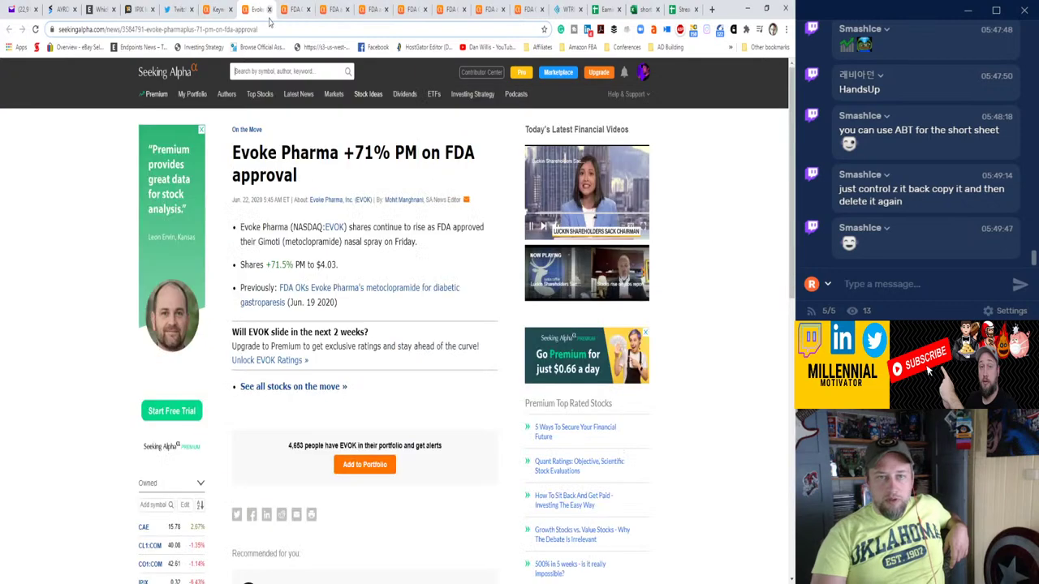
{"action": "mouse_move", "coordinate": [350, 227]}
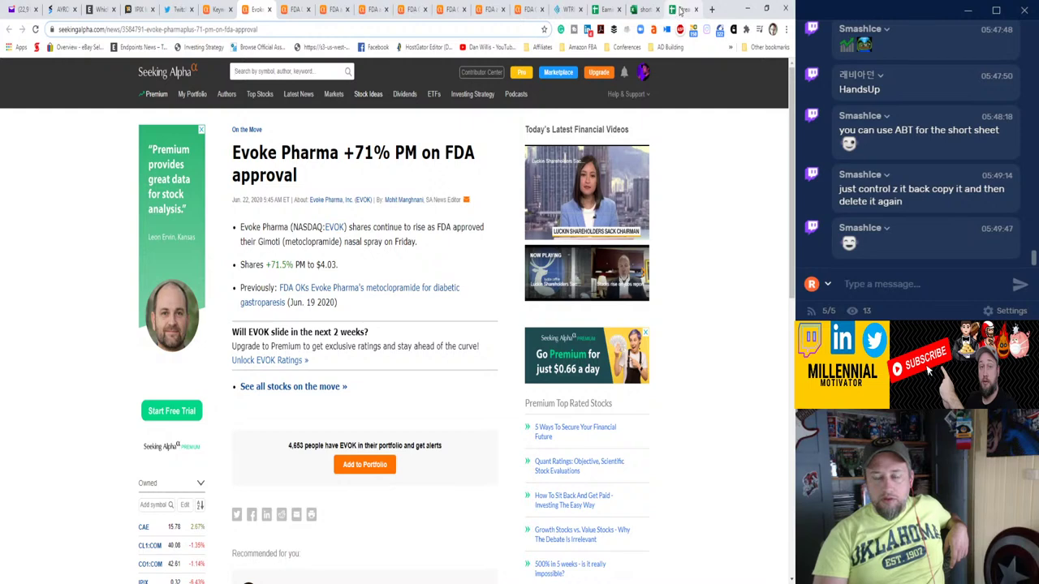
{"action": "left_click", "coordinate": [680, 10]}
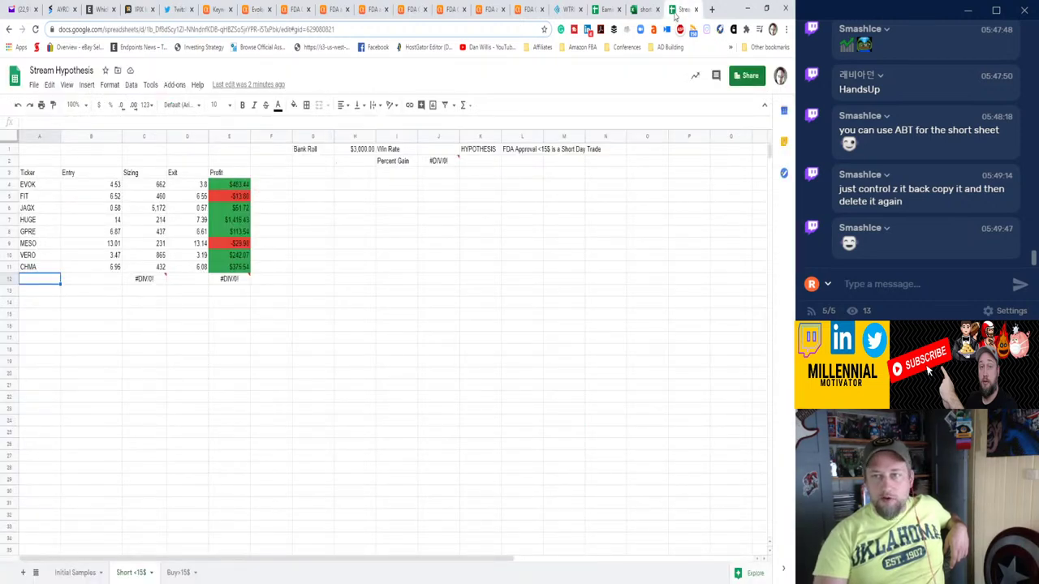
{"action": "left_click", "coordinate": [258, 9]}
{"action": "left_click", "coordinate": [271, 9]}
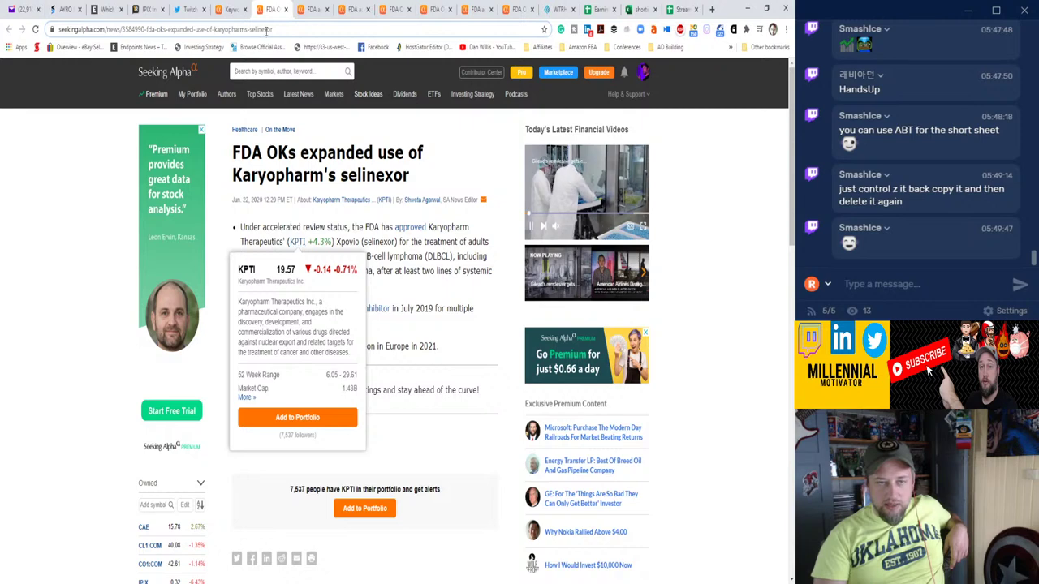
Close the Karyopharm and Myovant articles, then check the ABBV and MDT stock prices and close the Allergan and Medtronic articles.
{"action": "left_click", "coordinate": [286, 10]}
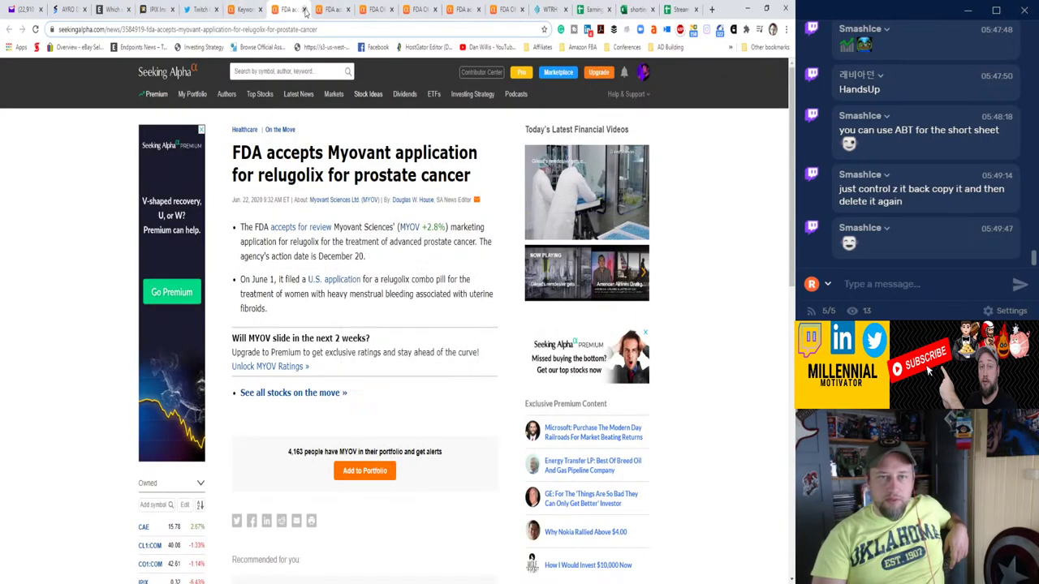
{"action": "left_click", "coordinate": [304, 9]}
{"action": "mouse_move", "coordinate": [294, 245]}
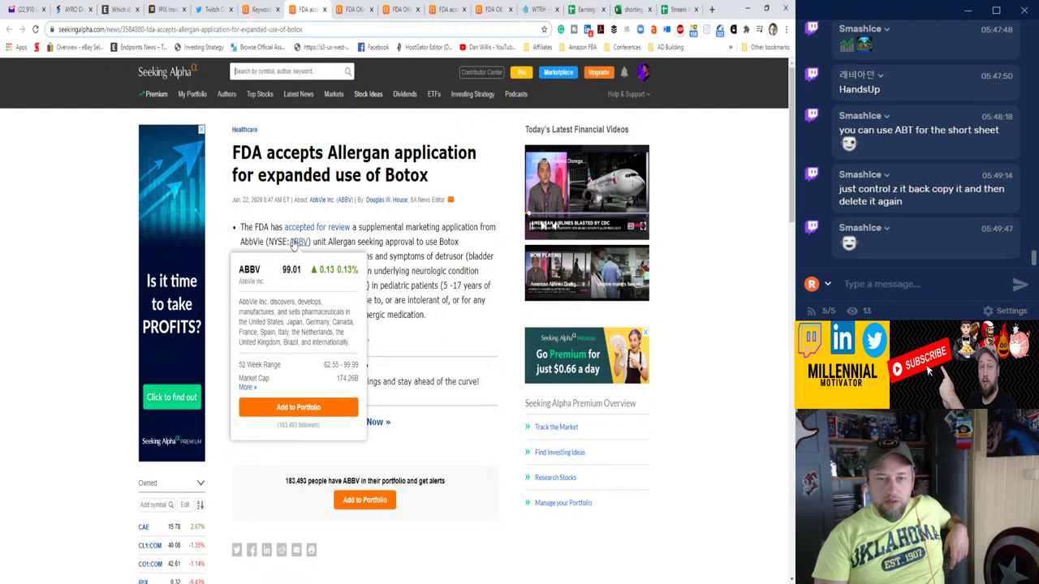
{"action": "left_click", "coordinate": [325, 9]}
{"action": "mouse_move", "coordinate": [384, 233]}
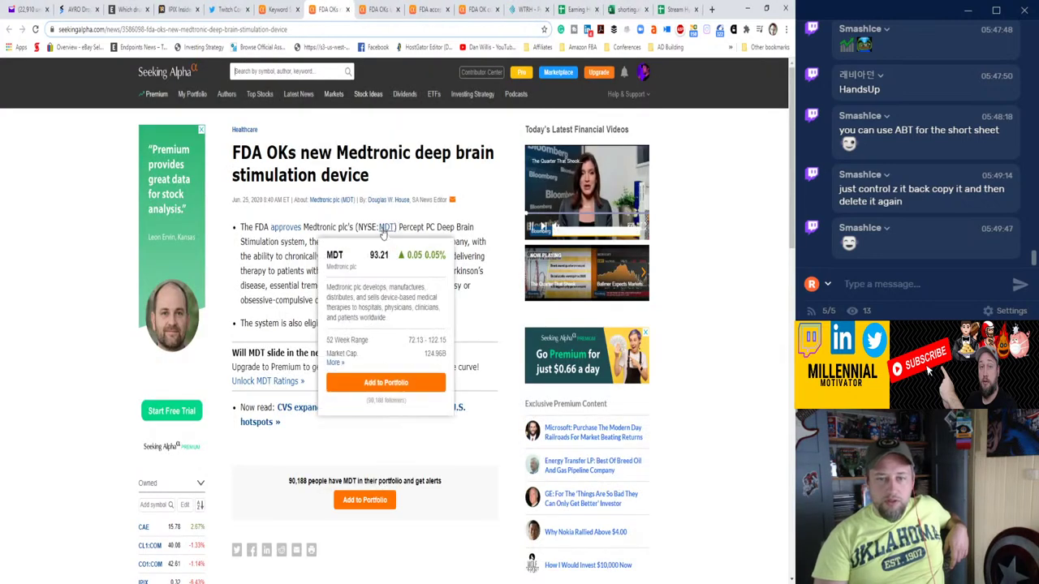
{"action": "left_click", "coordinate": [347, 9]}
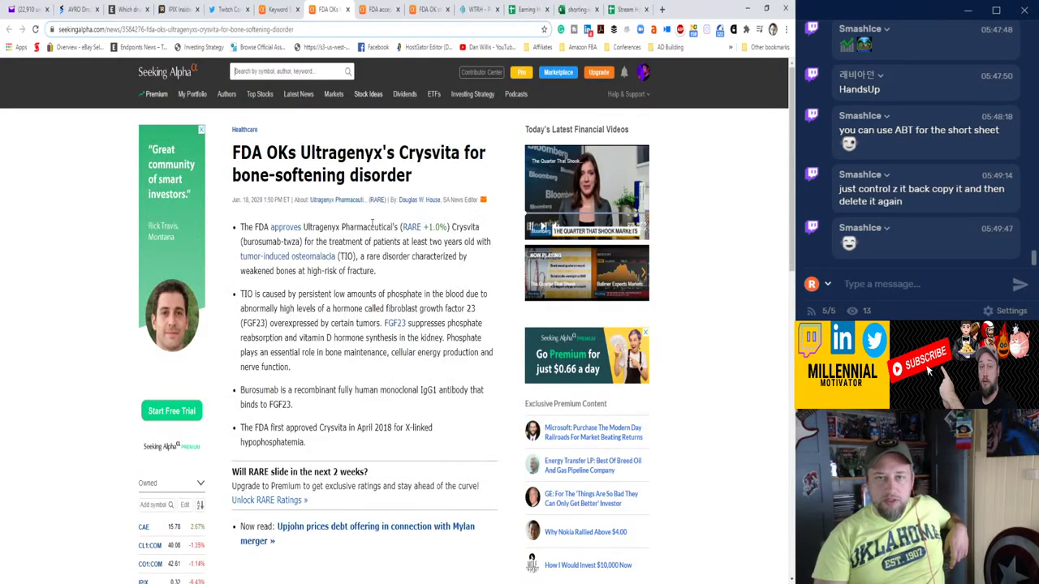
Check the tickers in the Ultragenyx, Mayne Pharma and Epizyme Tazverik articles, closing each one.
{"action": "mouse_move", "coordinate": [411, 230]}
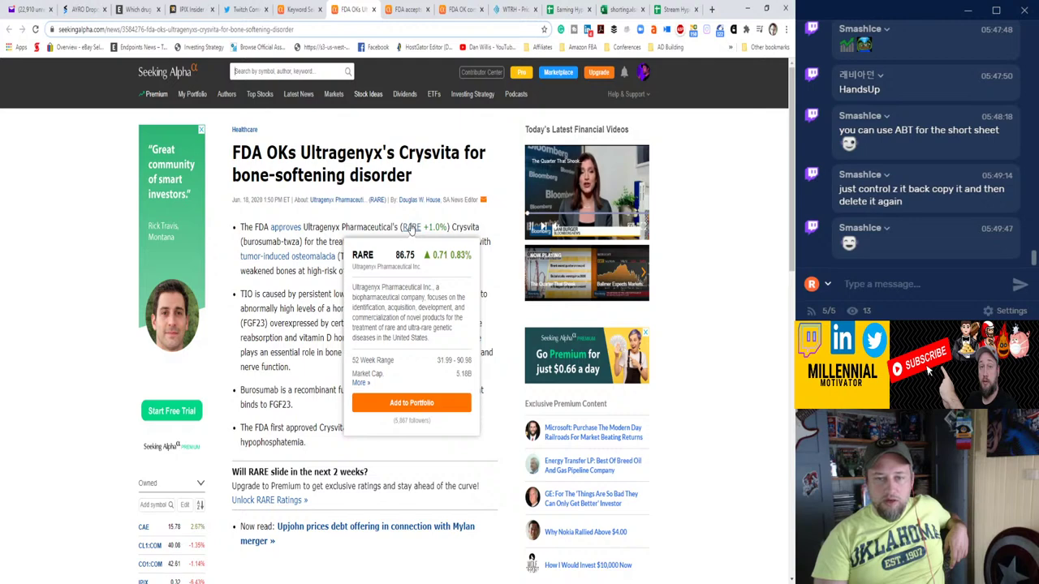
{"action": "left_click", "coordinate": [374, 9]}
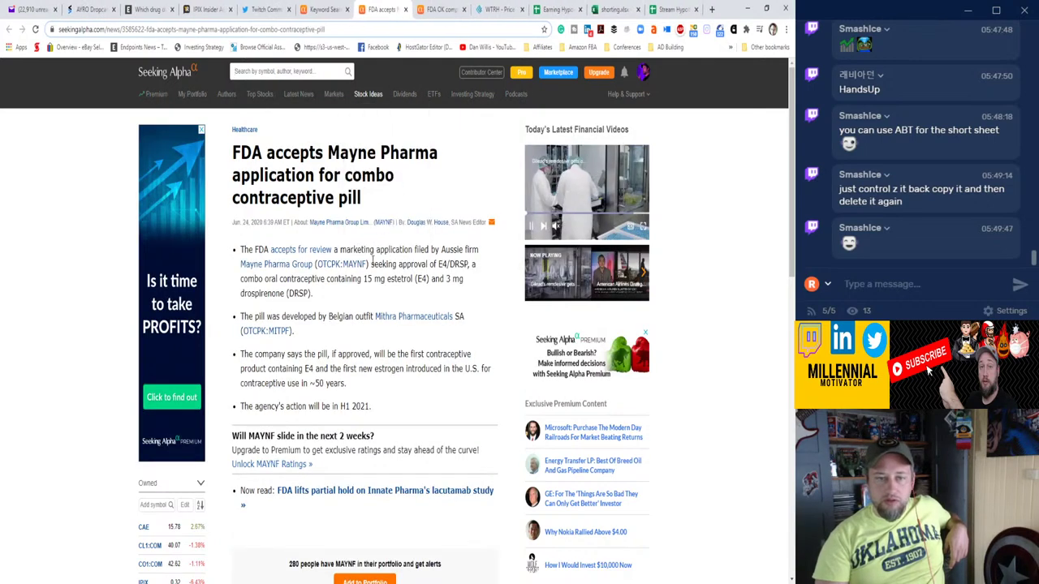
{"action": "mouse_move", "coordinate": [351, 270]}
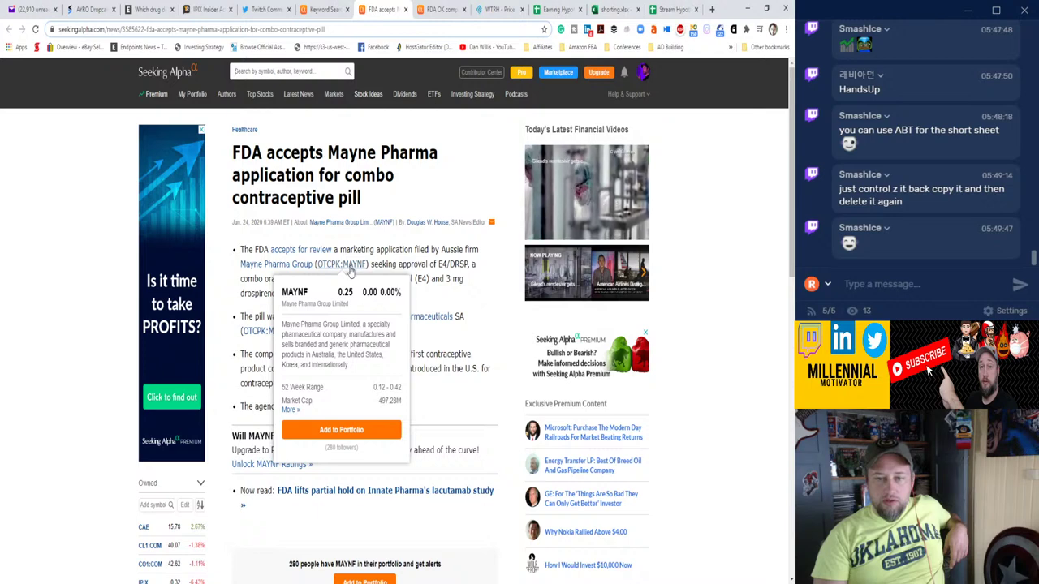
{"action": "left_click", "coordinate": [405, 10]}
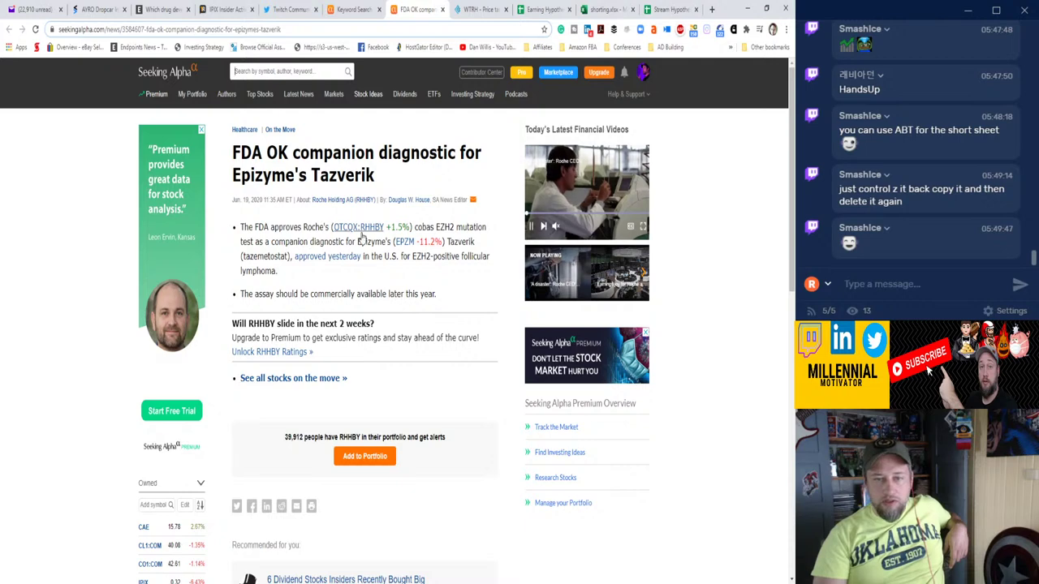
{"action": "mouse_move", "coordinate": [405, 246]}
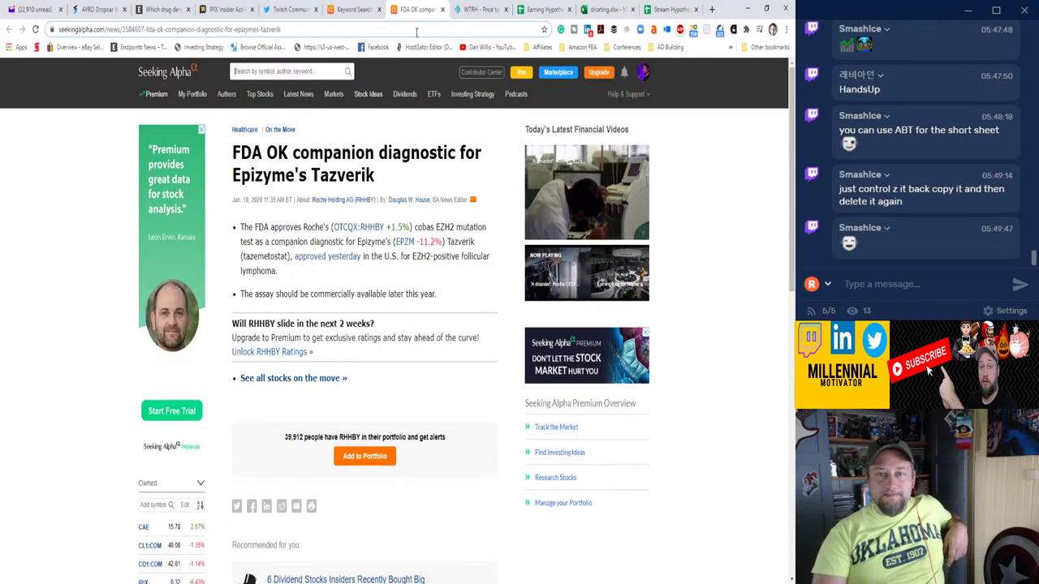
{"action": "left_click", "coordinate": [442, 9]}
Go to page 5 of the fda search results, open the Ekso Bionics article in a new tab and review the remaining headlines.
{"action": "left_click", "coordinate": [388, 11]}
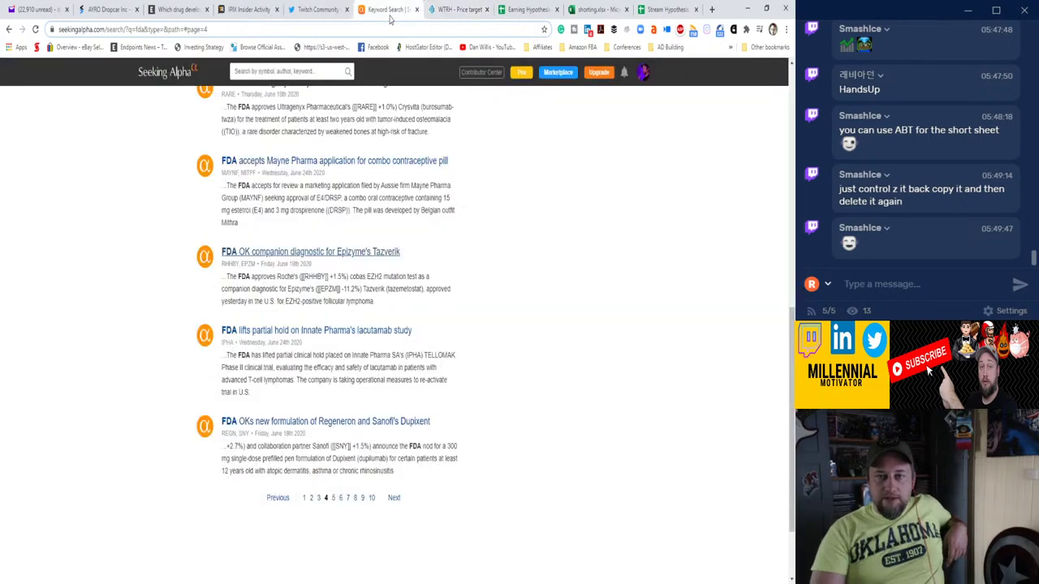
{"action": "left_click", "coordinate": [333, 498]}
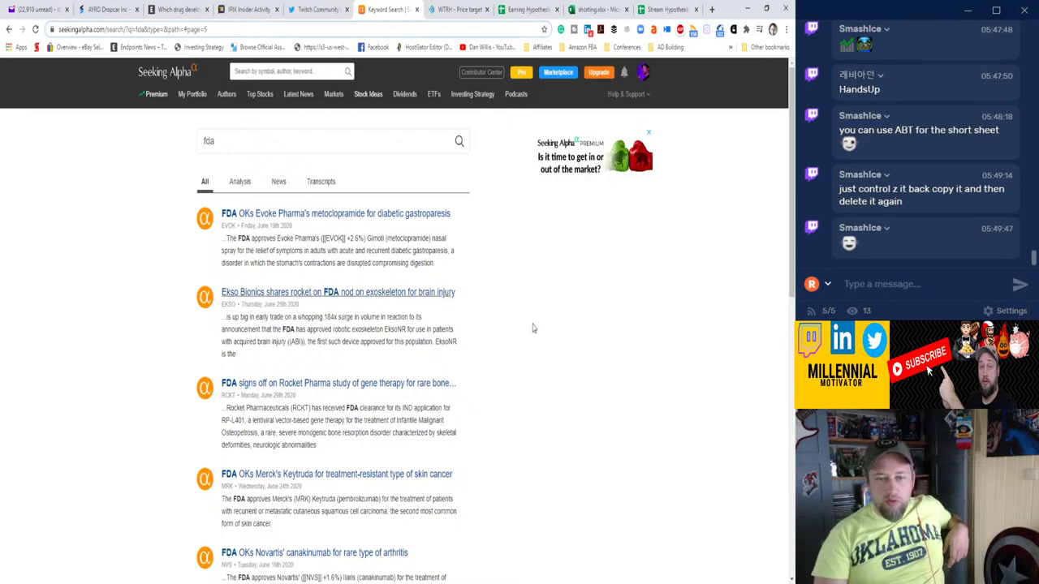
{"action": "middle_click", "coordinate": [393, 292]}
{"action": "scroll", "coordinate": [363, 273], "scroll_direction": "down", "scroll_amount": 2}
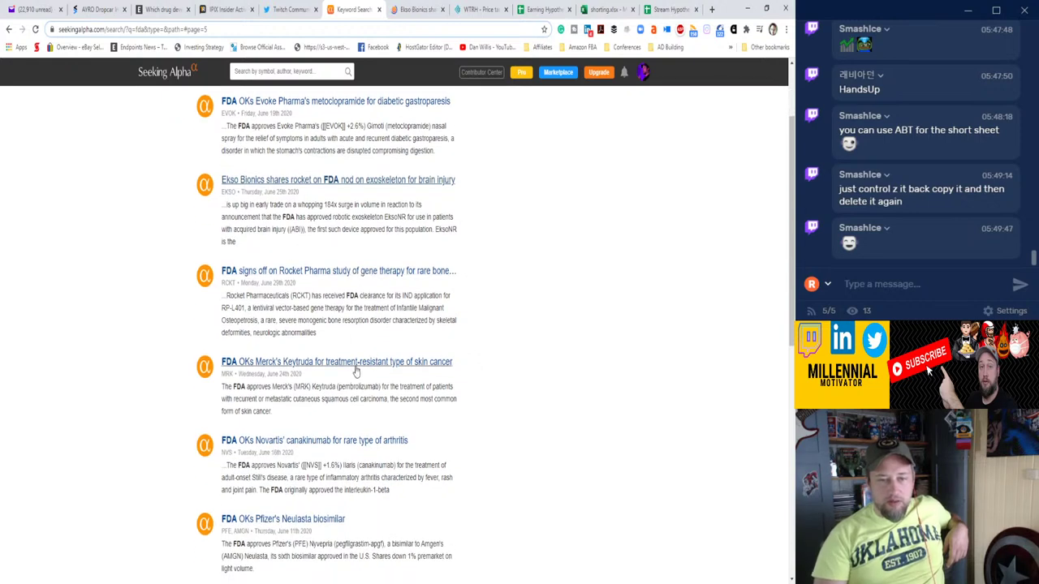
{"action": "scroll", "coordinate": [356, 369], "scroll_direction": "down", "scroll_amount": 2}
{"action": "scroll", "coordinate": [349, 337], "scroll_direction": "down", "scroll_amount": 3}
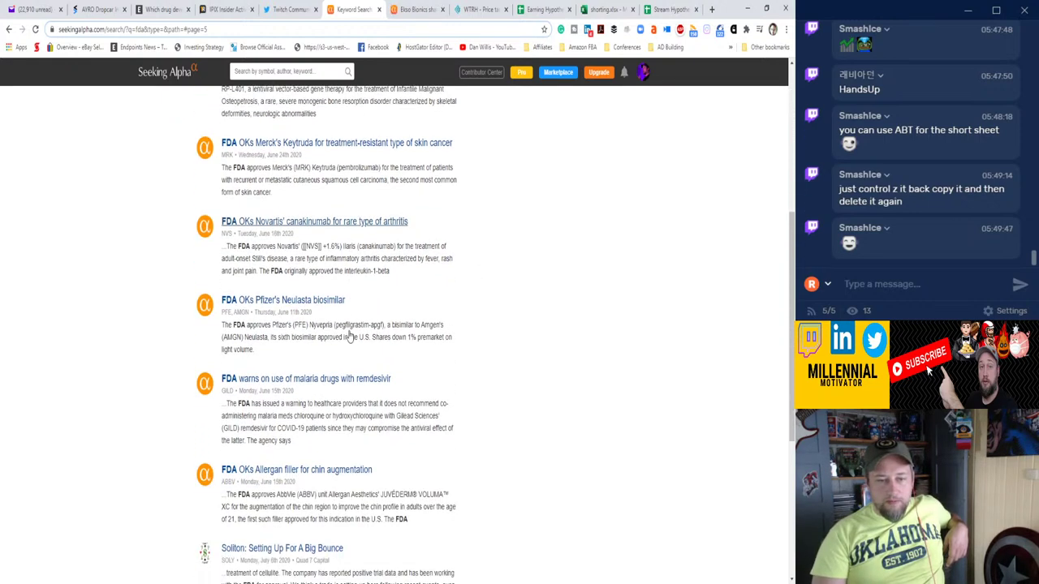
{"action": "scroll", "coordinate": [350, 333], "scroll_direction": "down", "scroll_amount": 2}
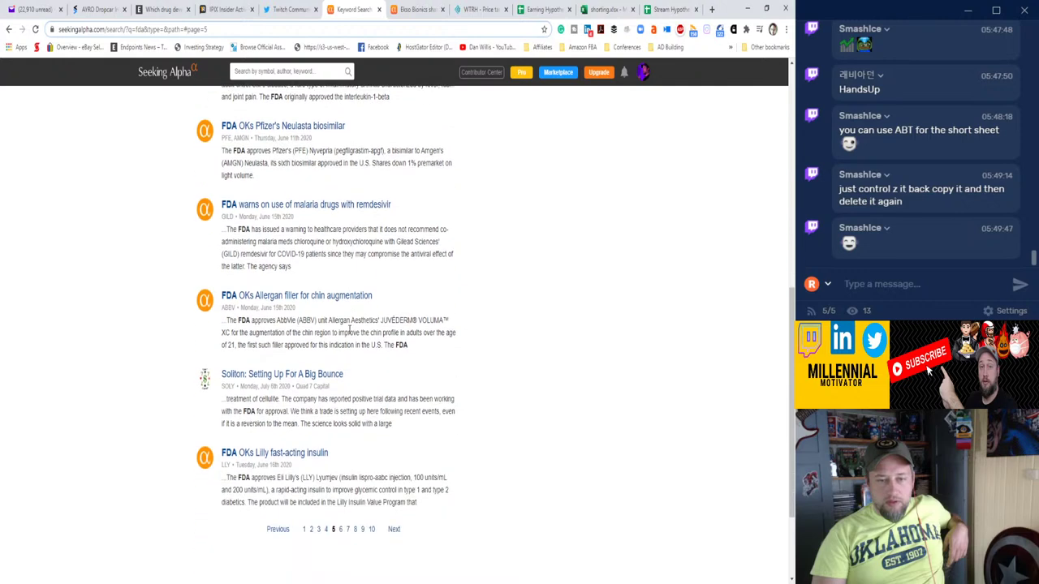
Go to page 6 of the fda search results and open the Epizyme tazemetostat, Zogenix epilepsy and Amphastar Quelicin articles in new tabs.
{"action": "scroll", "coordinate": [350, 329], "scroll_direction": "down", "scroll_amount": 2}
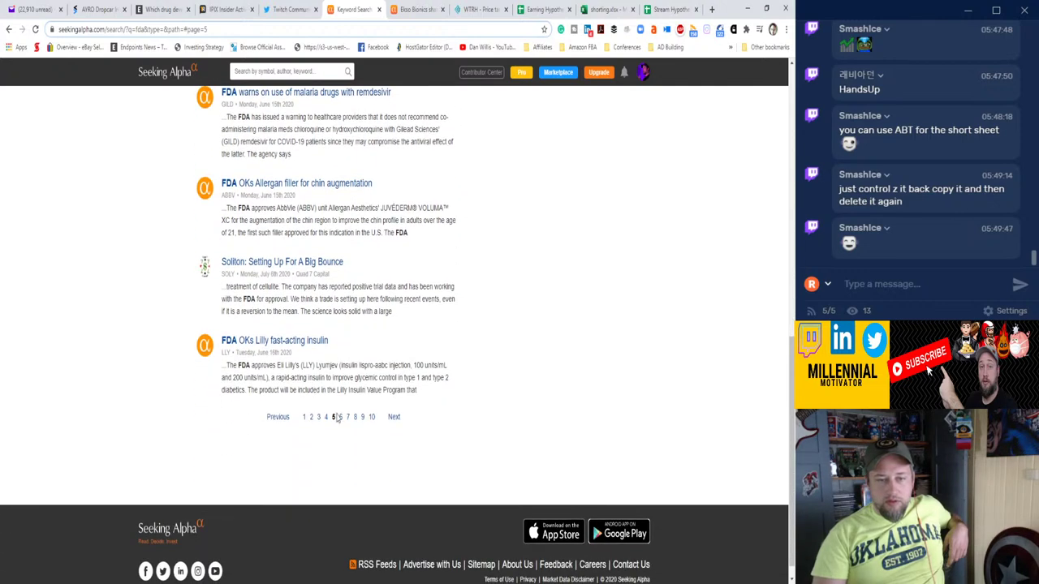
{"action": "left_click", "coordinate": [341, 418]}
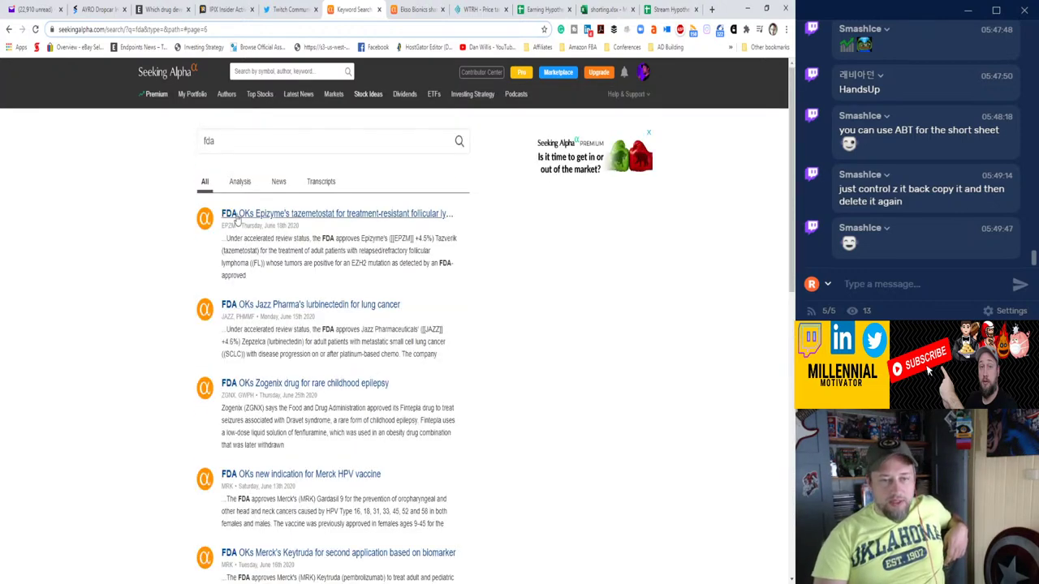
{"action": "left_click", "coordinate": [306, 223], "text": "ctrl"}
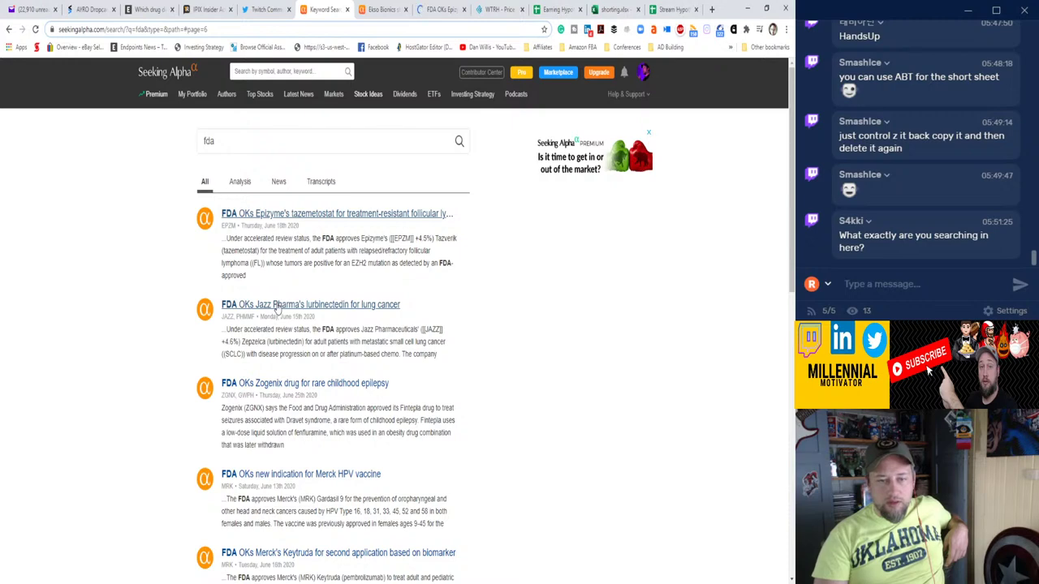
{"action": "scroll", "coordinate": [276, 309], "scroll_direction": "down", "scroll_amount": 2}
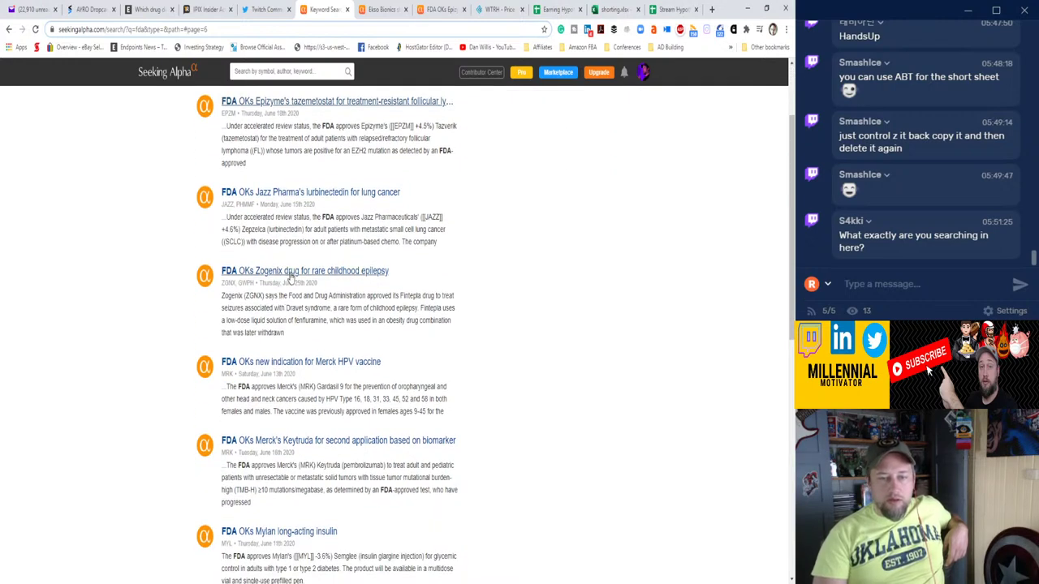
{"action": "left_click", "coordinate": [301, 276], "text": "ctrl"}
{"action": "scroll", "coordinate": [276, 319], "scroll_direction": "down", "scroll_amount": 2}
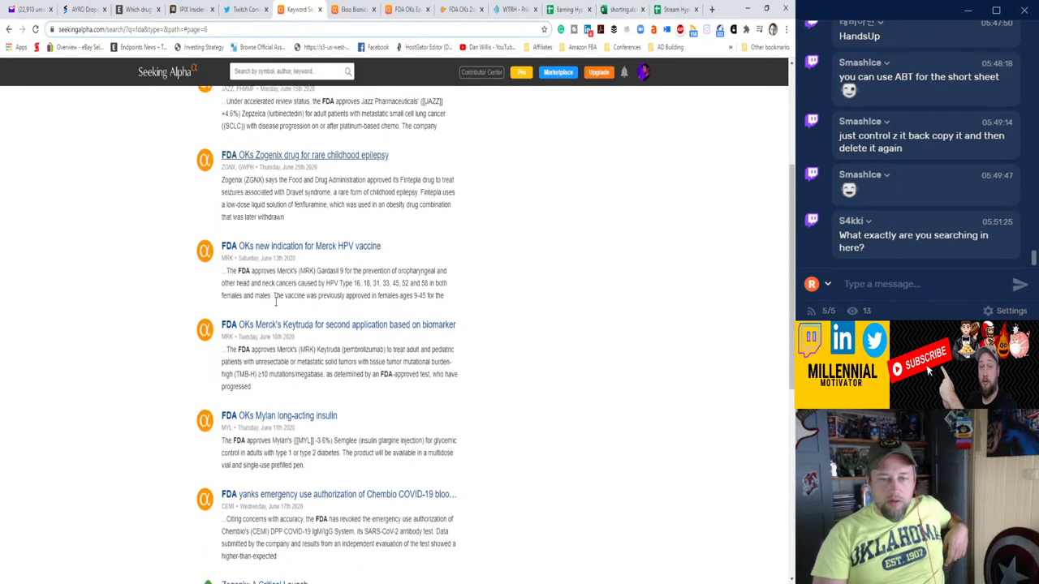
{"action": "scroll", "coordinate": [276, 301], "scroll_direction": "down", "scroll_amount": 3}
{"action": "scroll", "coordinate": [275, 275], "scroll_direction": "down", "scroll_amount": 4}
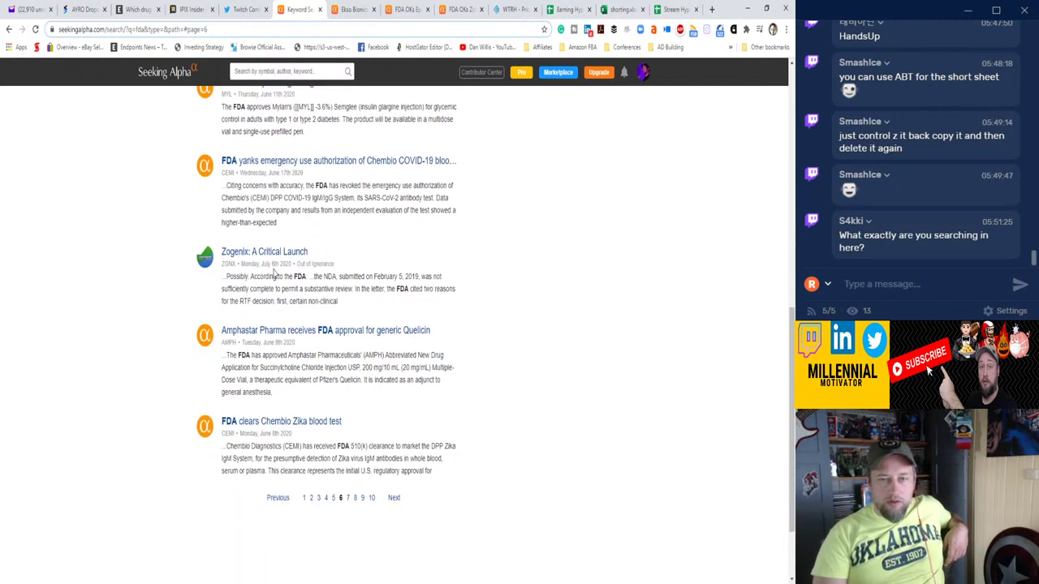
{"action": "scroll", "coordinate": [274, 275], "scroll_direction": "down", "scroll_amount": 3}
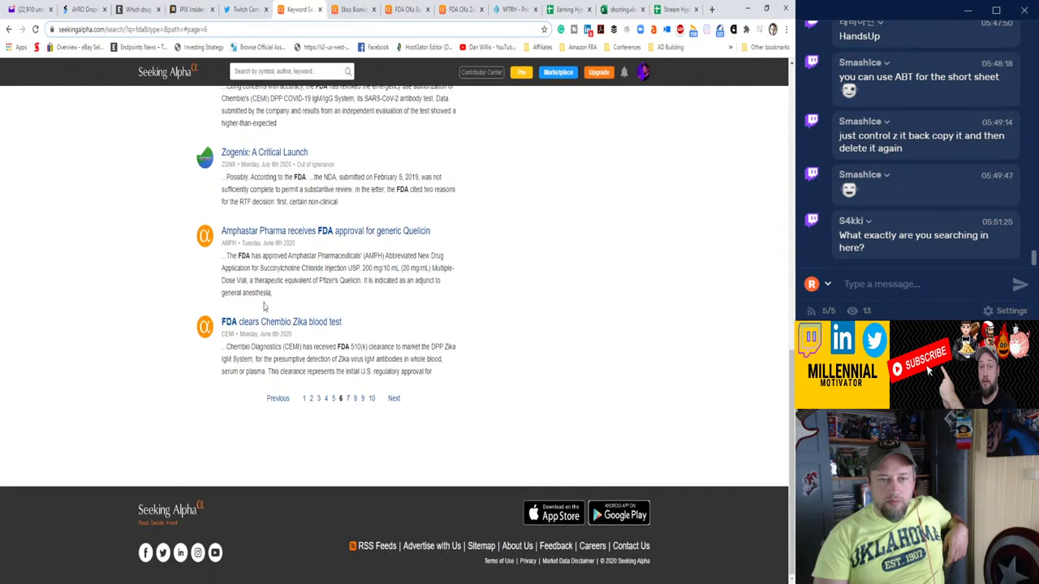
{"action": "middle_click", "coordinate": [310, 241]}
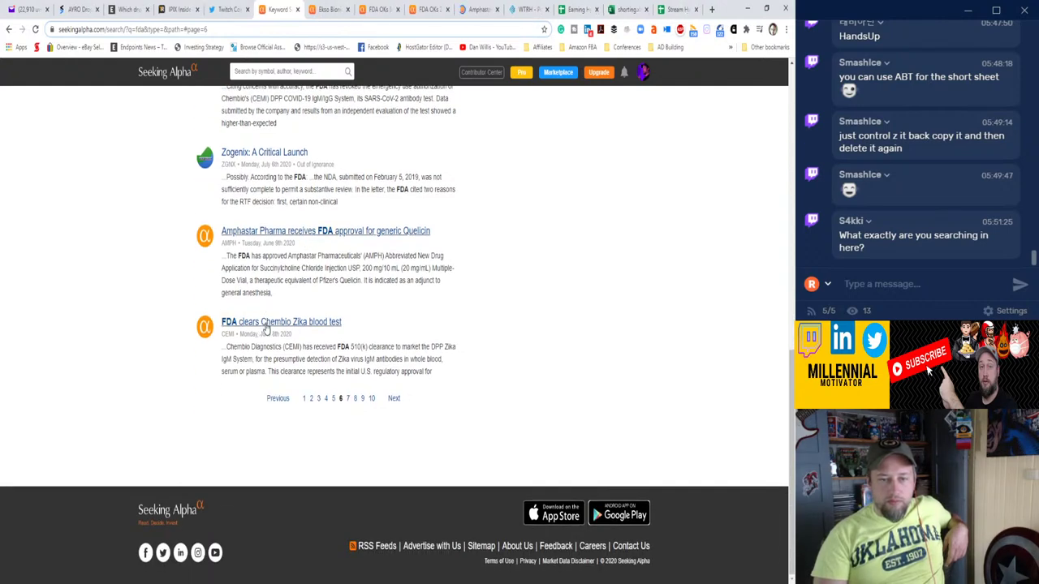
Check the tickers and stock prices in the Ekso Bionics, Epizyme, Zogenix and Amphastar articles, closing all but the Ekso Bionics one.
{"action": "left_click", "coordinate": [333, 10]}
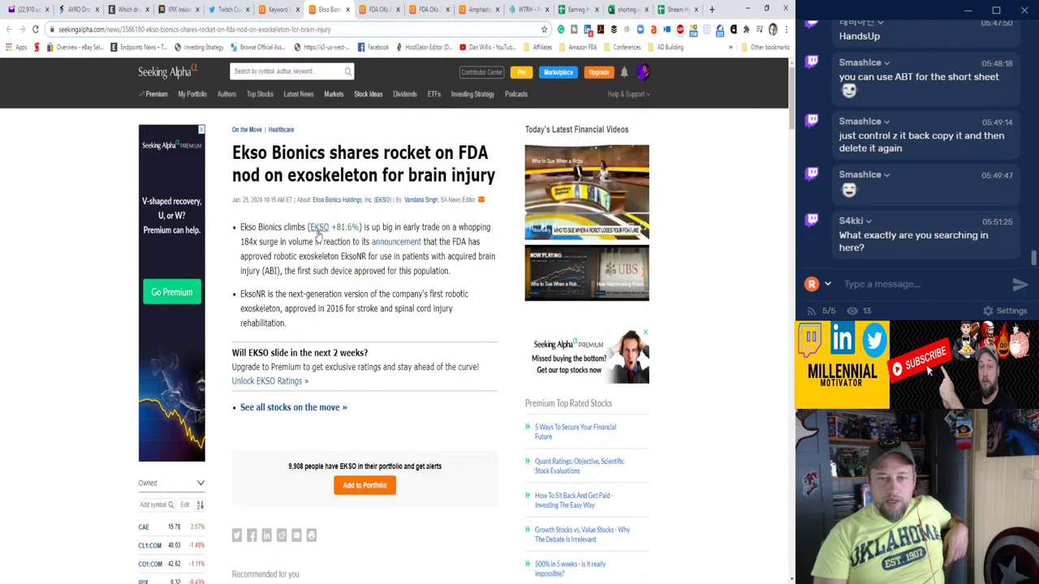
{"action": "left_click", "coordinate": [378, 7]}
{"action": "mouse_move", "coordinate": [457, 255]}
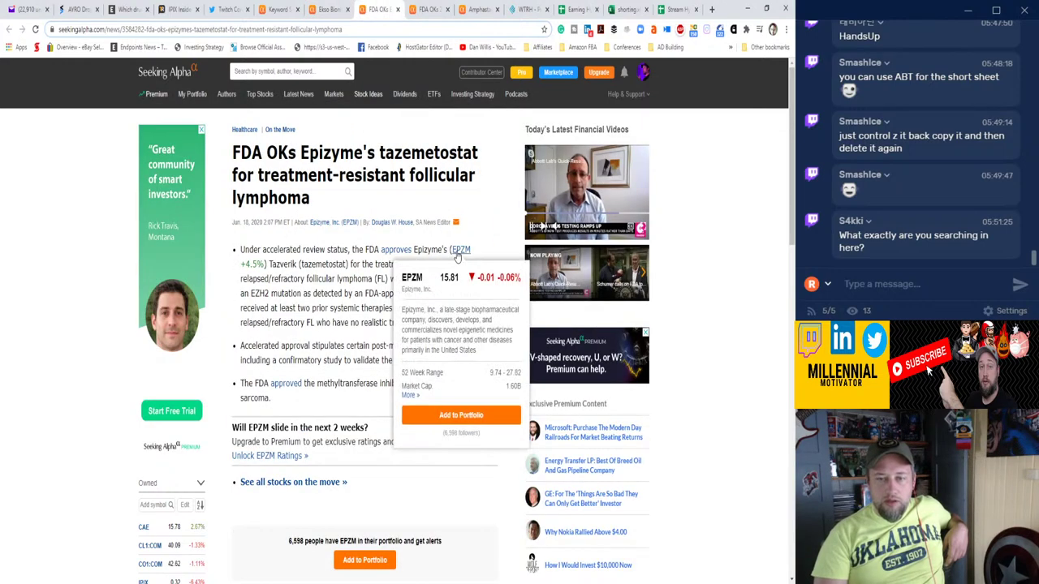
{"action": "left_click", "coordinate": [398, 9]}
{"action": "mouse_move", "coordinate": [315, 231]}
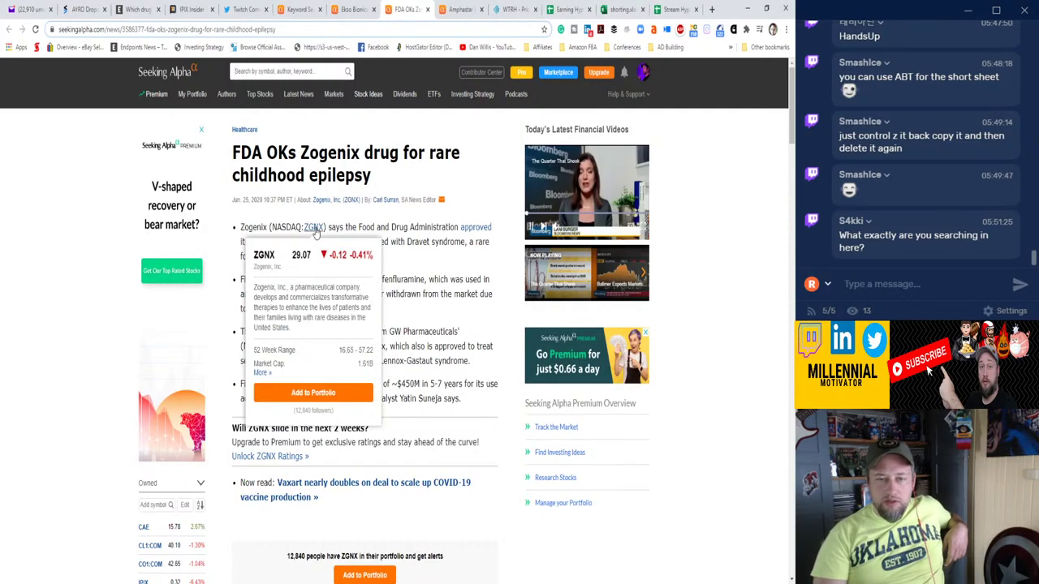
{"action": "left_click", "coordinate": [427, 9]}
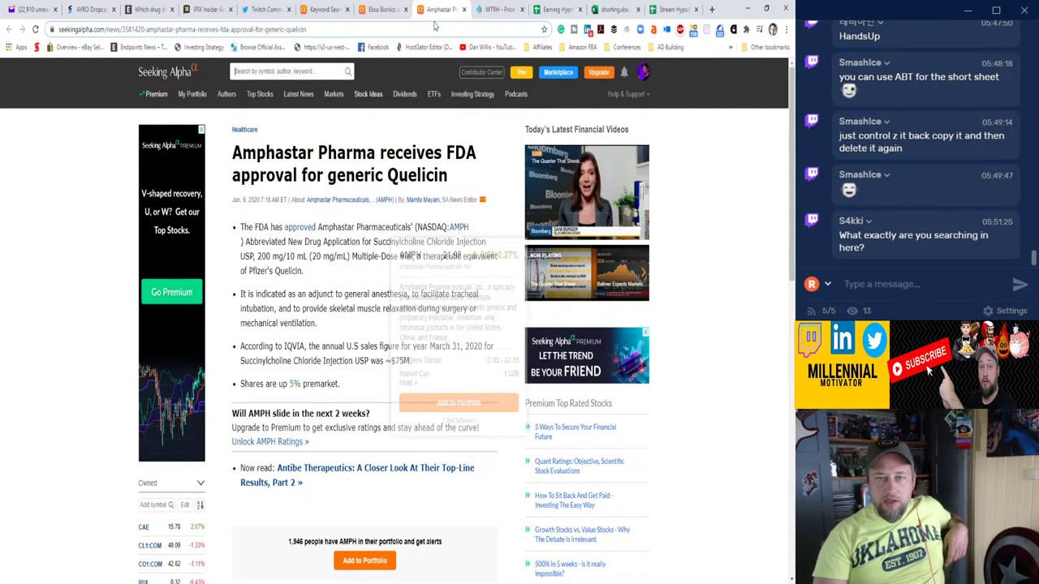
{"action": "left_click", "coordinate": [464, 9]}
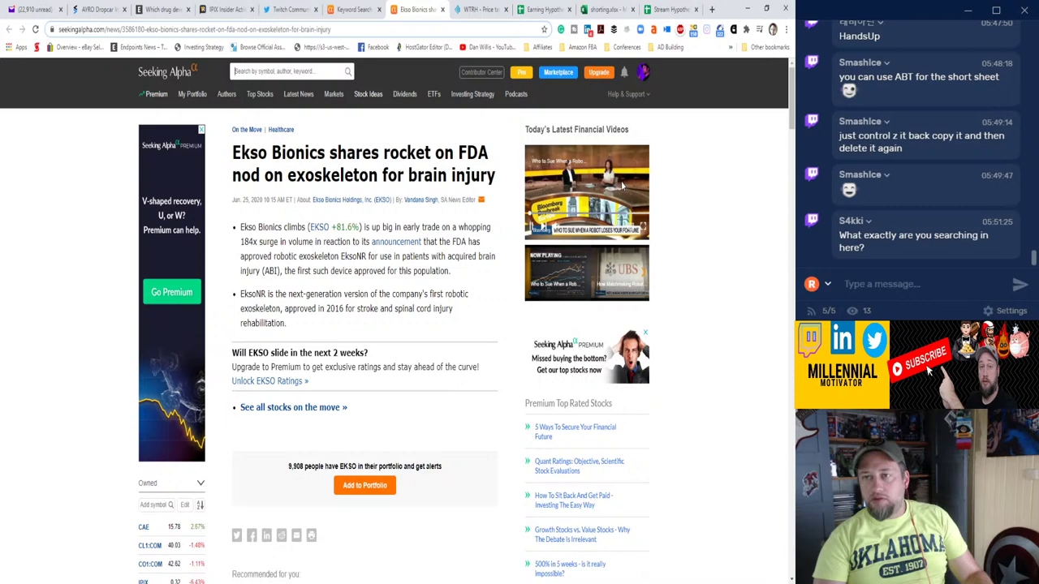
Add the ticker EKSO in the first empty row of the Short <15$ sheet in the Stream Hypothesis spreadsheet.
{"action": "left_click", "coordinate": [670, 8]}
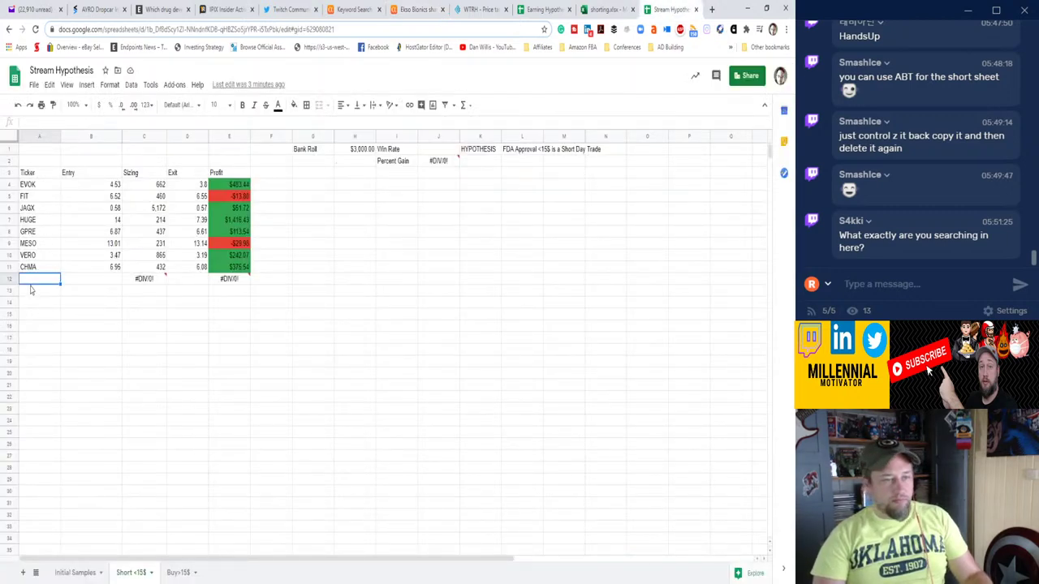
{"action": "type", "text": "EKS"}
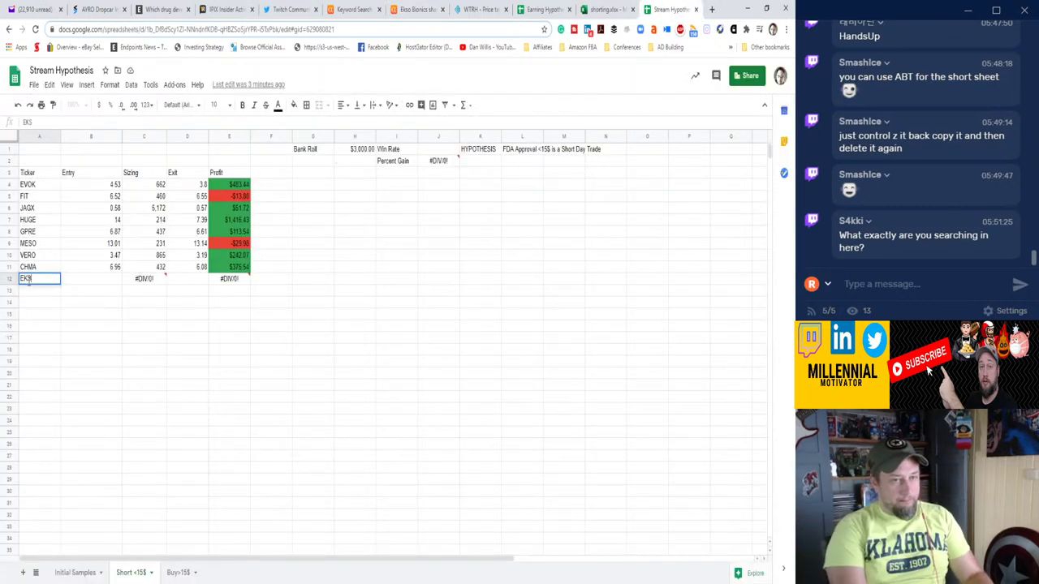
{"action": "type", "text": "O"}
{"action": "key", "text": "Return"}
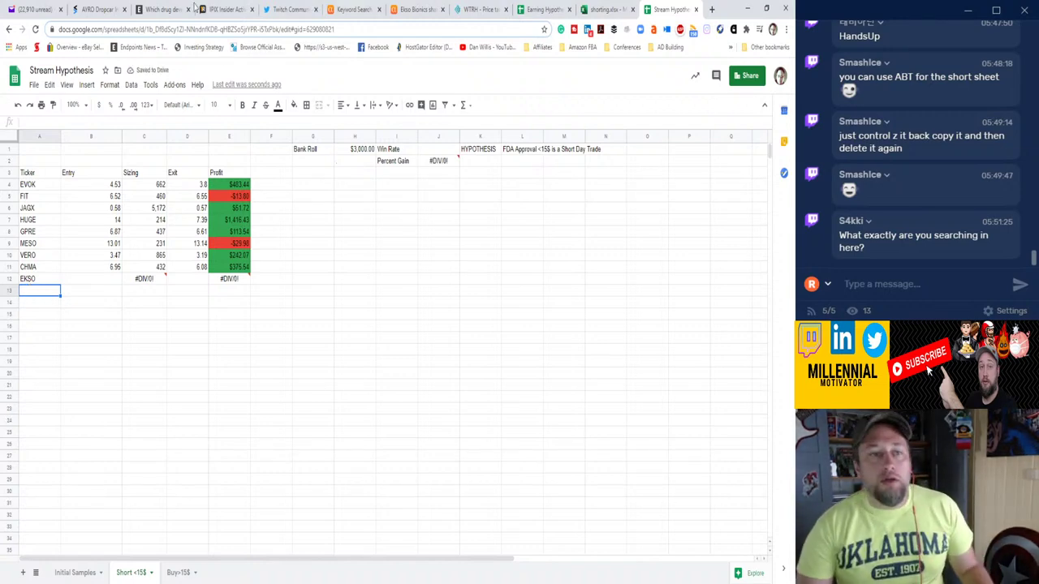
Check the Ekso Bionics article's date, and record an entry of 9.99 and an exit of 8.77 in the EKSO row of the Short <15$ sheet.
{"action": "left_click", "coordinate": [414, 9]}
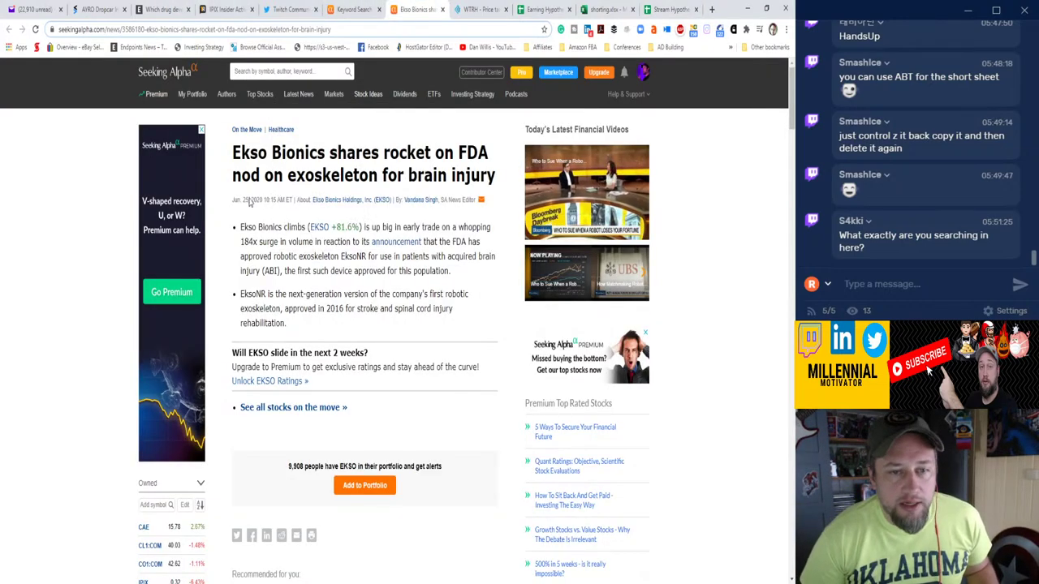
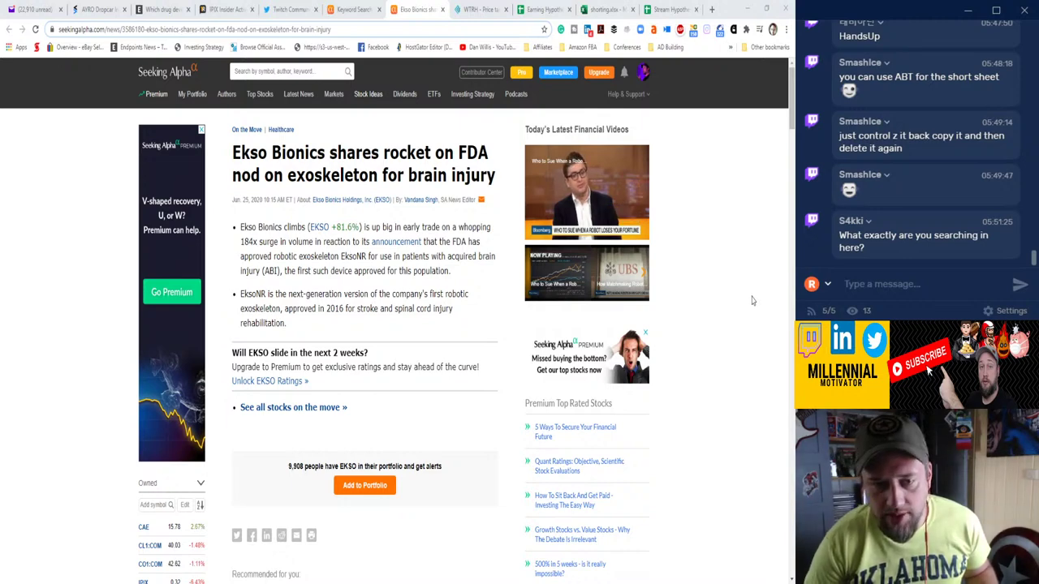
{"action": "left_click", "coordinate": [662, 9]}
{"action": "left_click", "coordinate": [79, 284]}
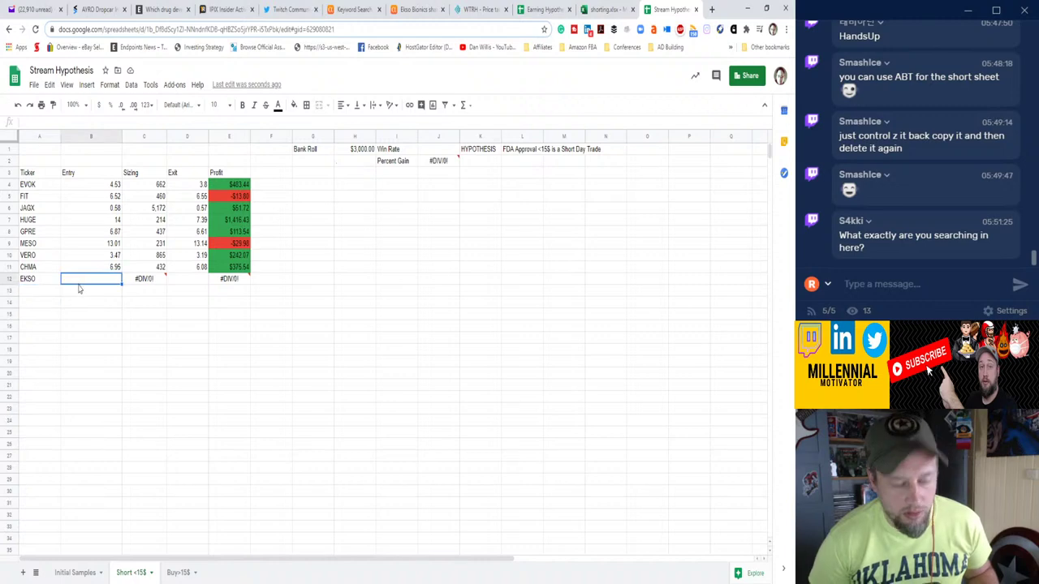
{"action": "type", "text": "9.99"}
{"action": "key", "text": "Tab"}
{"action": "type", "text": "300"}
{"action": "key", "text": "Tab"}
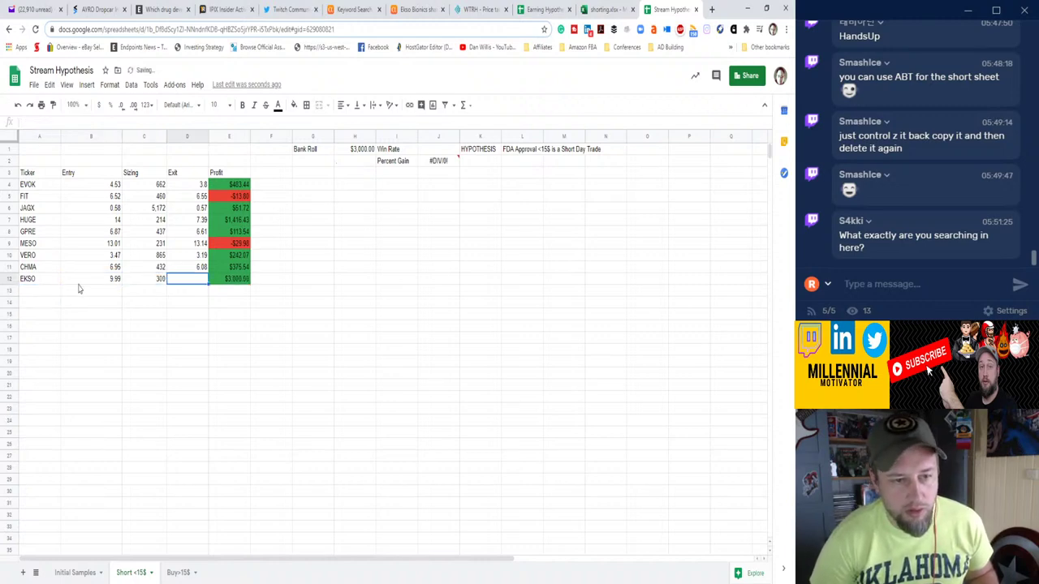
{"action": "type", "text": "7"}
{"action": "key", "text": "BackSpace"}
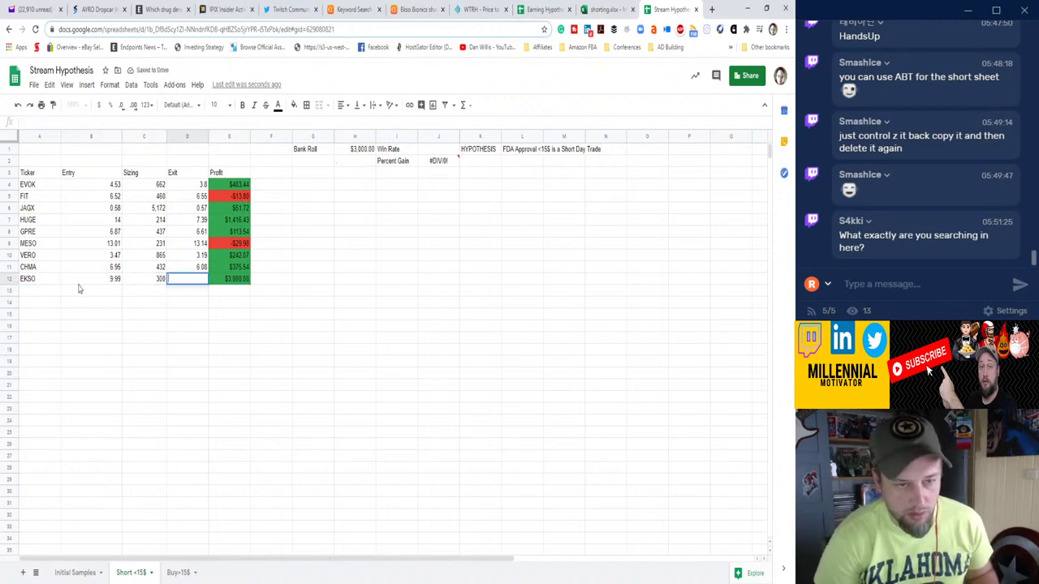
{"action": "type", "text": "8.77"}
{"action": "key", "text": "Return"}
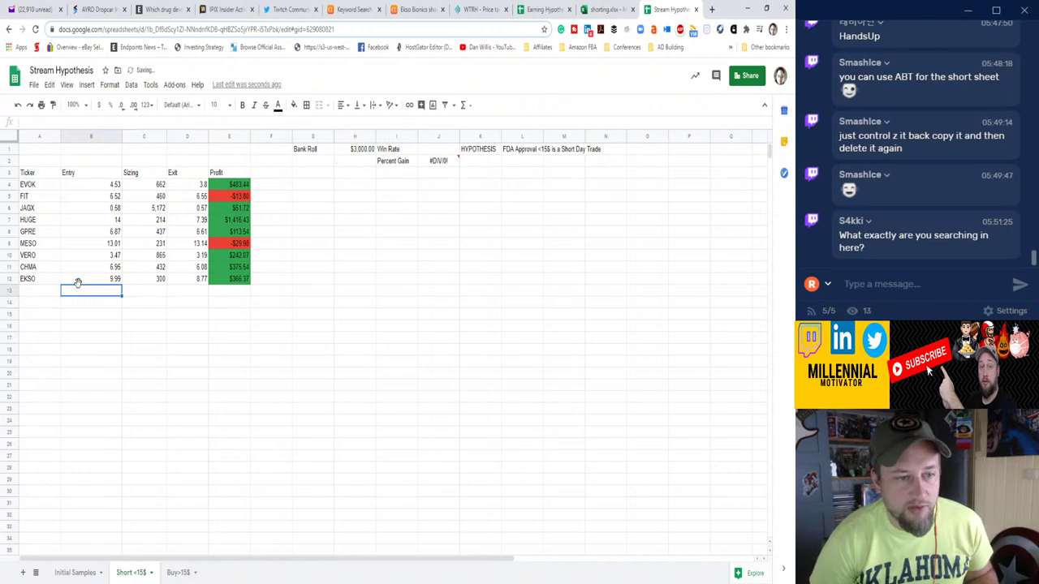
{"action": "key", "text": "Left"}
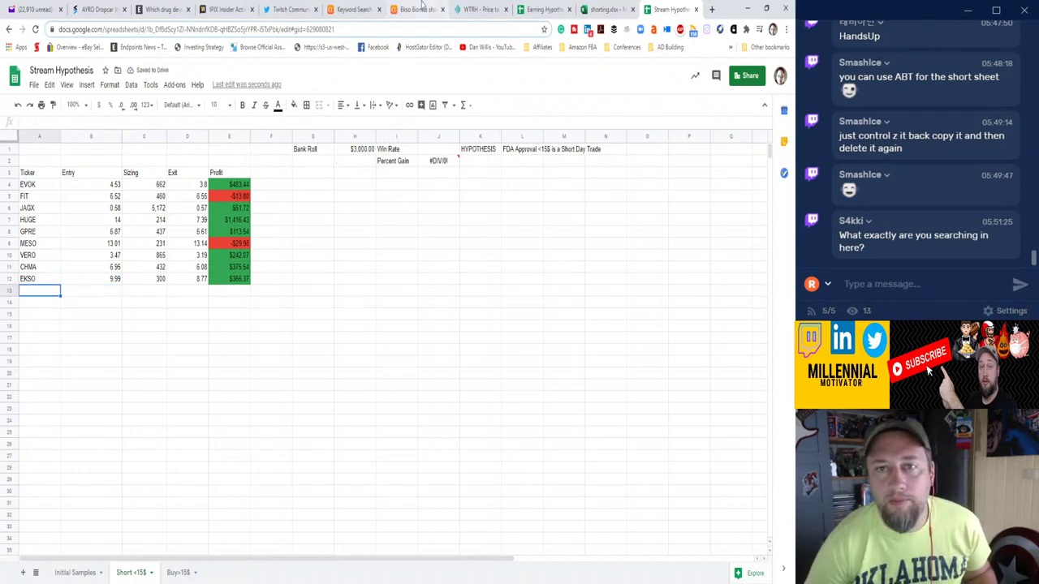
Close the Ekso Bionics article and return to the fda search results.
{"action": "left_click", "coordinate": [416, 10]}
{"action": "left_click", "coordinate": [442, 9]}
{"action": "left_click", "coordinate": [356, 10]}
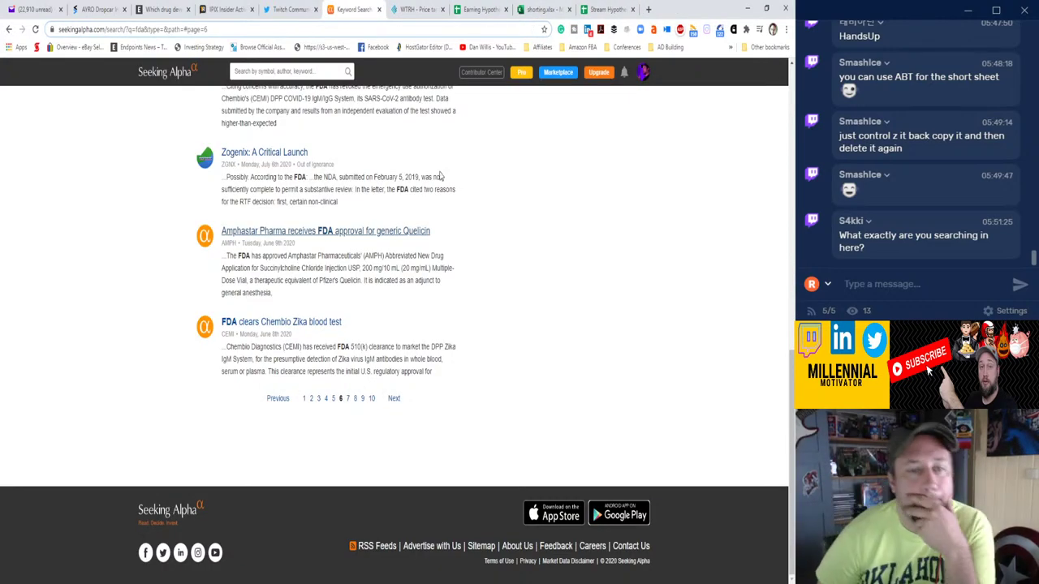
Go to page 7 of the fda search results, open the PerkinElmer COVID-19 test article in a new tab and review the remaining headlines.
{"action": "left_click", "coordinate": [348, 398]}
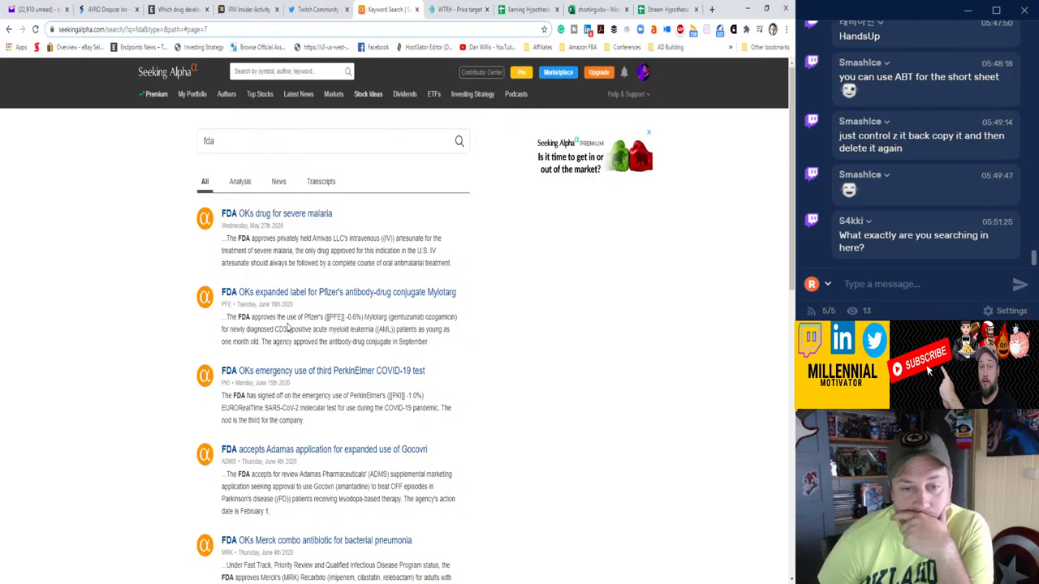
{"action": "scroll", "coordinate": [288, 326], "scroll_direction": "down", "scroll_amount": 1}
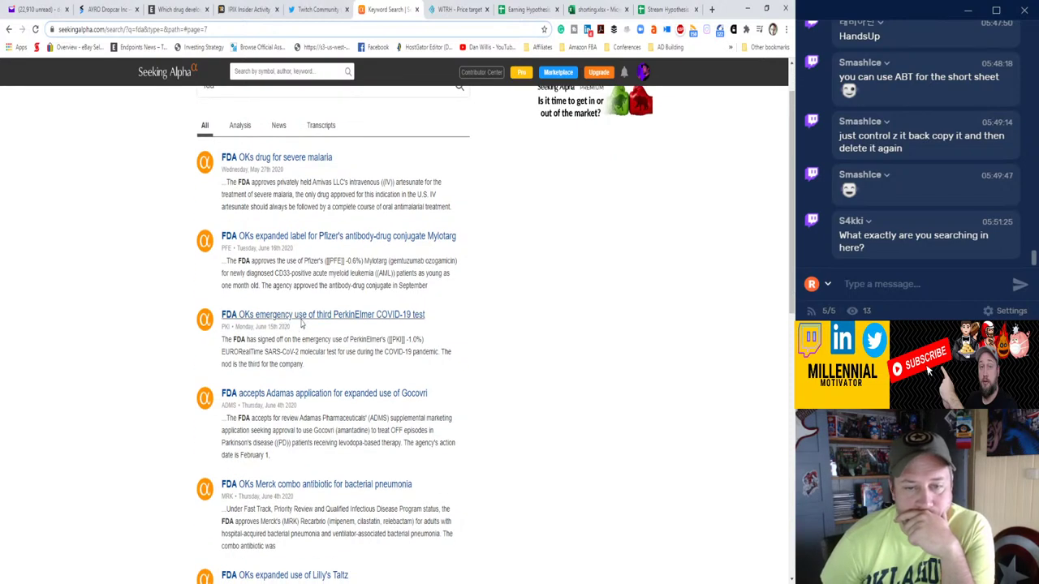
{"action": "middle_click", "coordinate": [302, 320]}
{"action": "scroll", "coordinate": [266, 327], "scroll_direction": "down", "scroll_amount": 2}
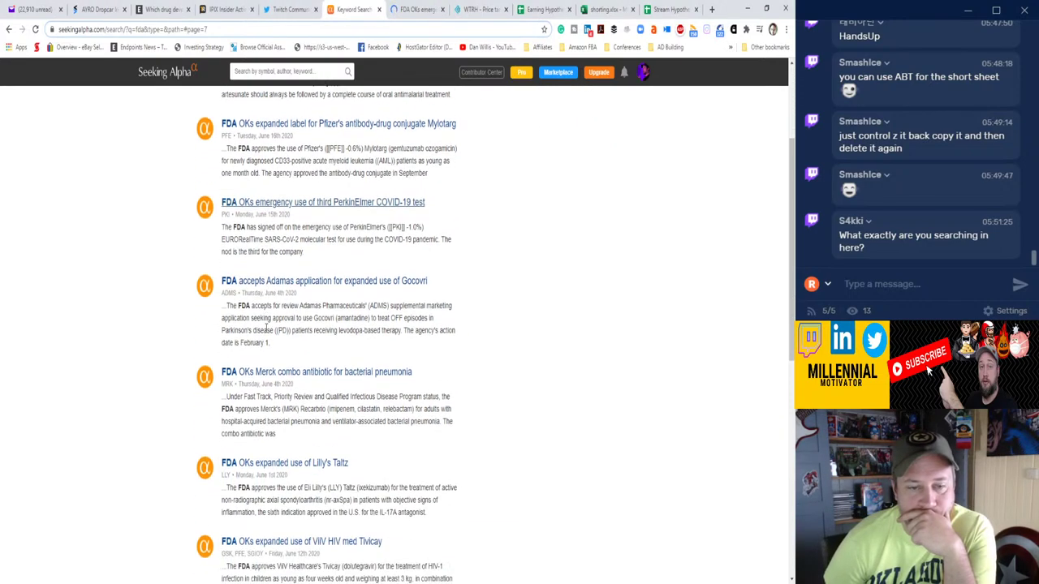
{"action": "scroll", "coordinate": [308, 294], "scroll_direction": "down", "scroll_amount": 3}
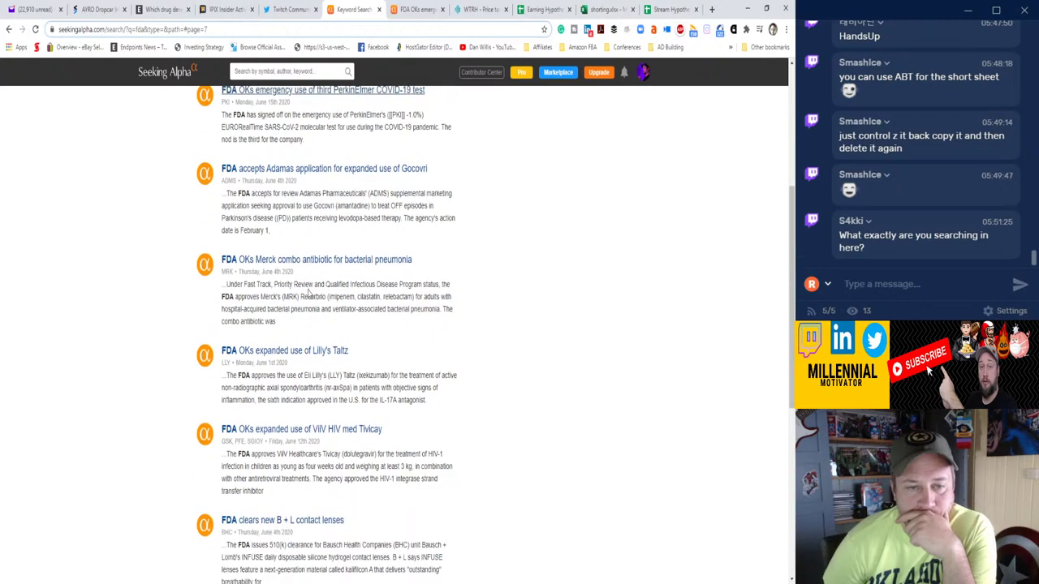
{"action": "scroll", "coordinate": [309, 294], "scroll_direction": "down", "scroll_amount": 4}
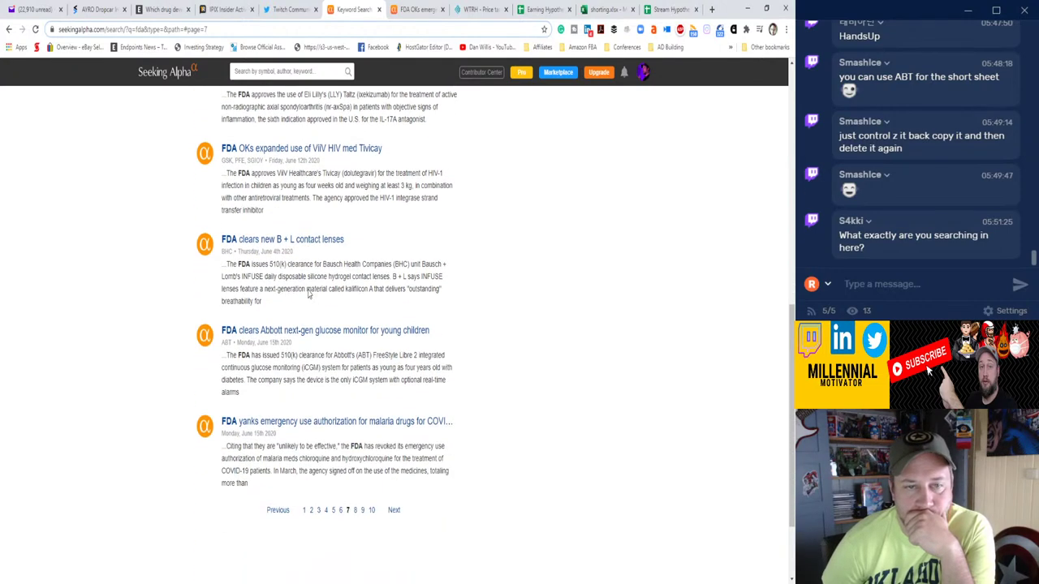
{"action": "scroll", "coordinate": [307, 290], "scroll_direction": "down", "scroll_amount": 2}
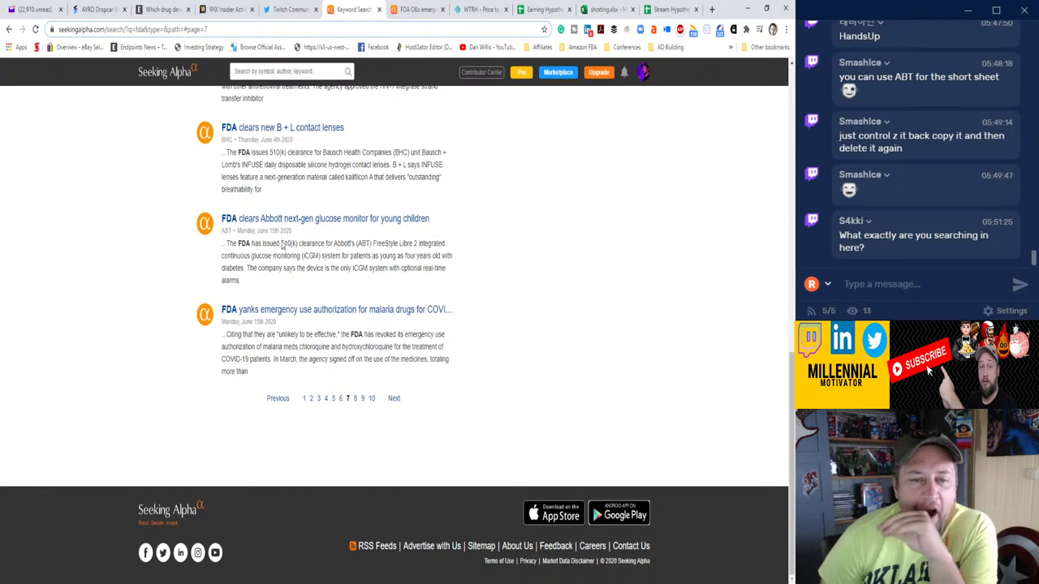
Go to page 8 of the fda search results and open both Evofem articles and the Agios mitapivat article in new tabs.
{"action": "left_click", "coordinate": [355, 399]}
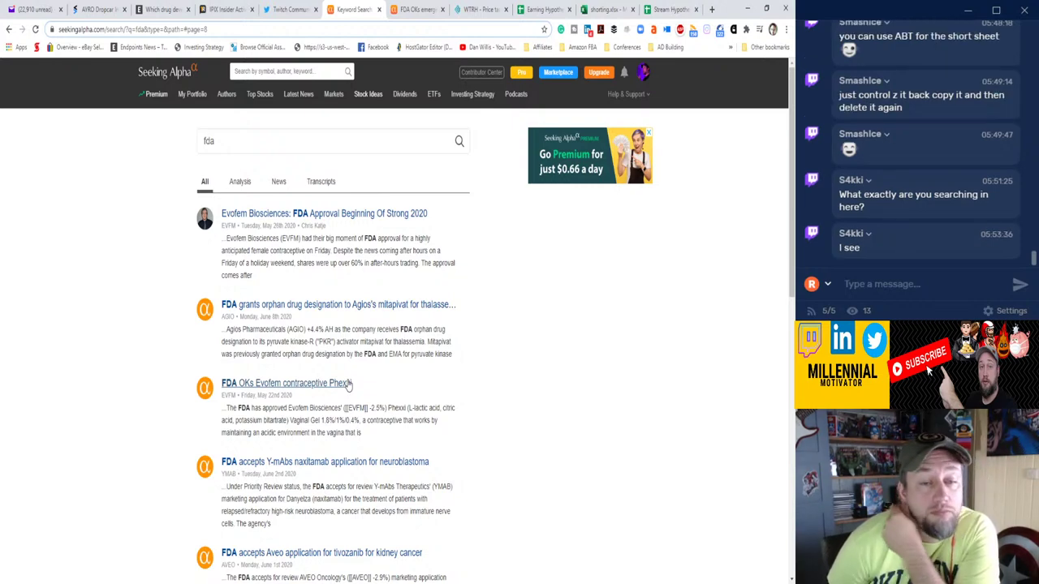
{"action": "middle_click", "coordinate": [309, 214]}
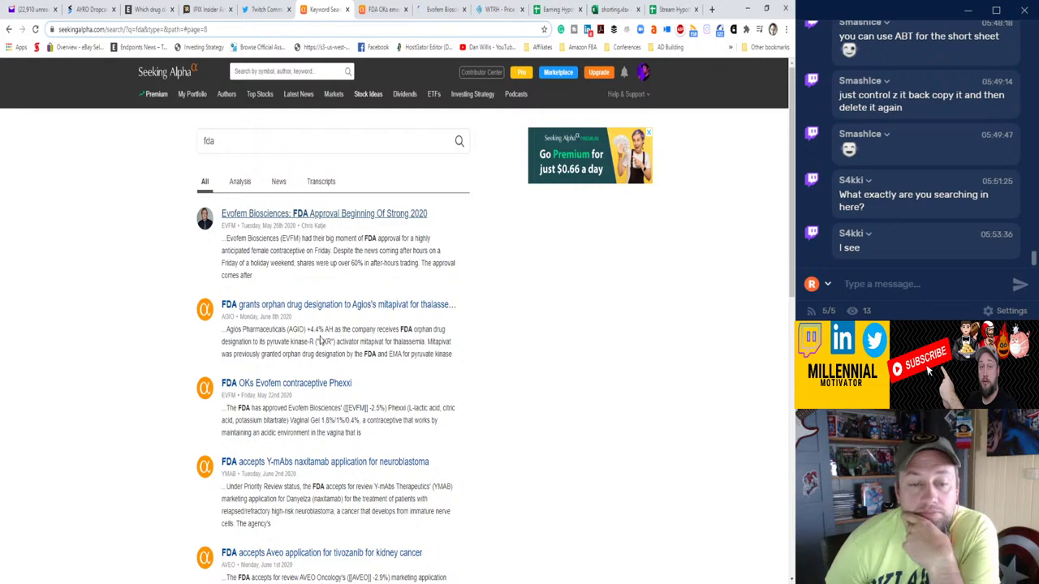
{"action": "middle_click", "coordinate": [337, 384]}
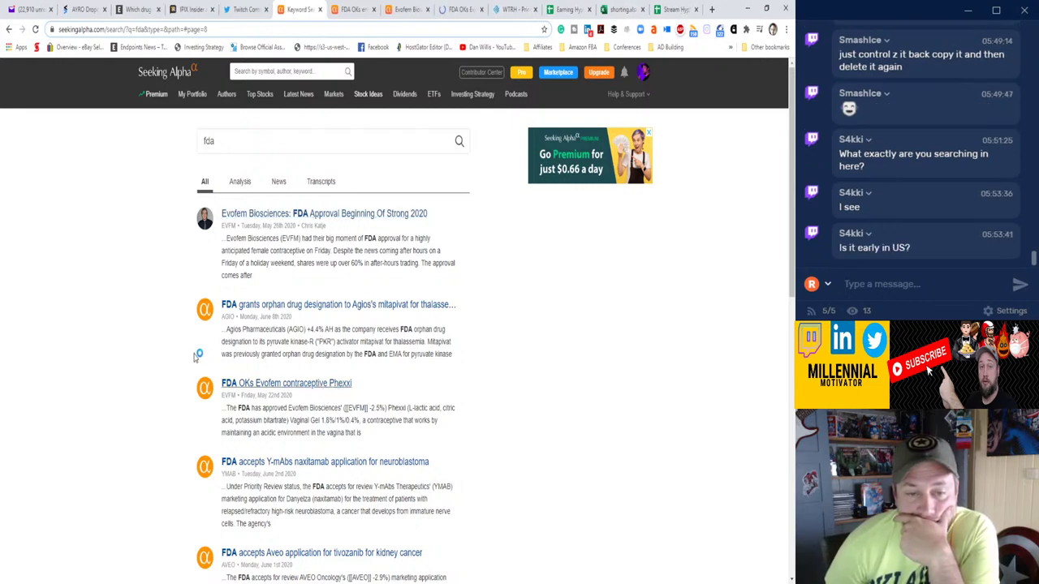
{"action": "middle_click", "coordinate": [287, 318]}
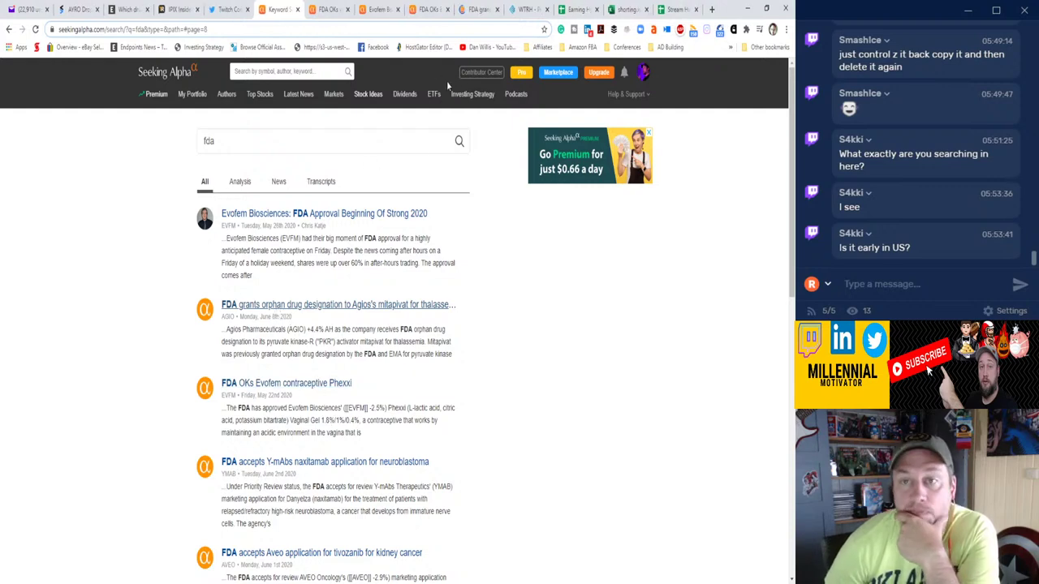
Review and close the PerkinElmer COVID-19 test article and the subscriber-only Evofem Biosciences article.
{"action": "left_click", "coordinate": [331, 9]}
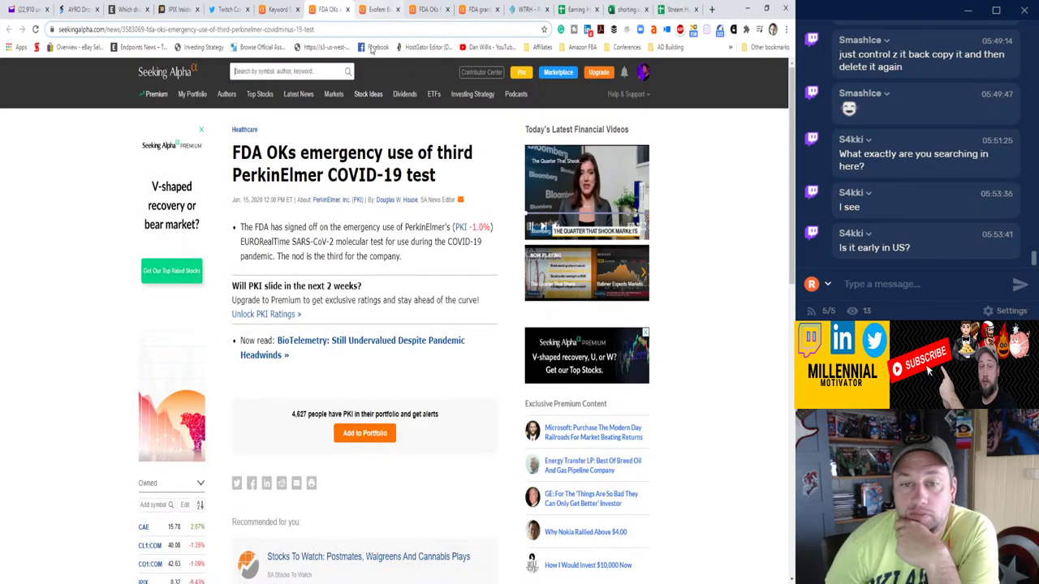
{"action": "left_click", "coordinate": [347, 8]}
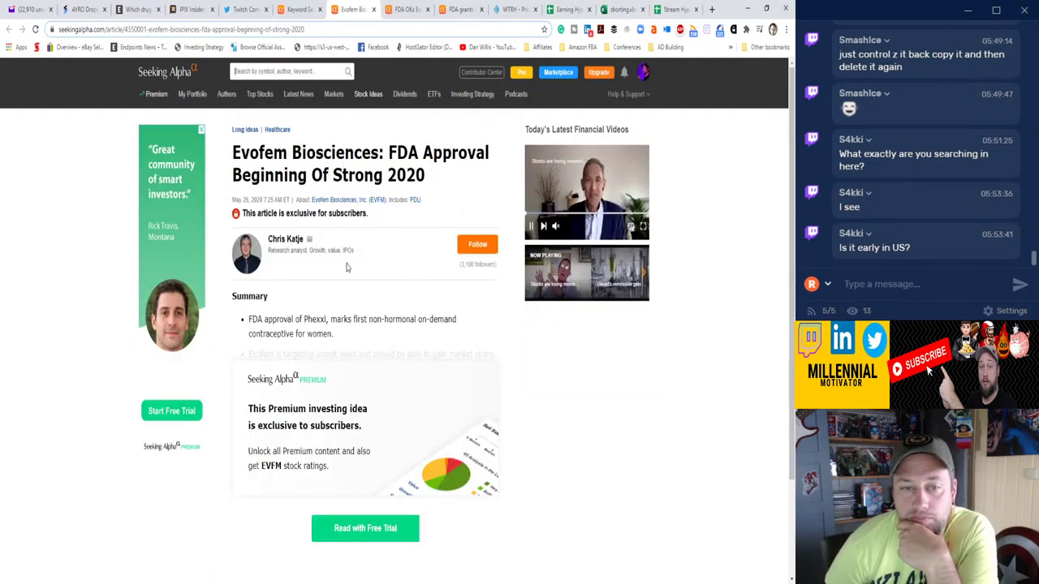
{"action": "left_click", "coordinate": [373, 9]}
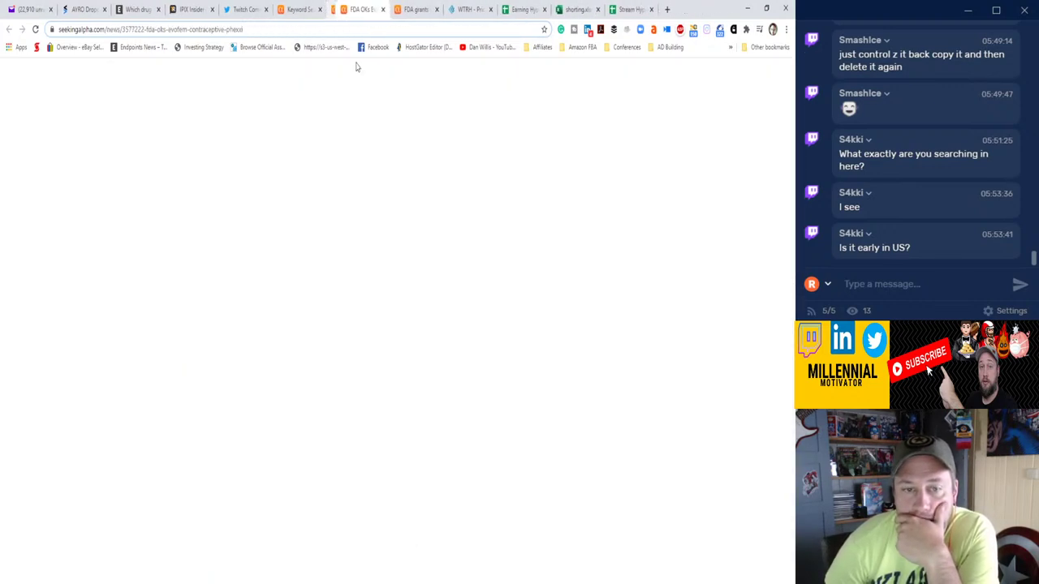
Check the EVFM quote in the Evofem Phexxi article, and add EVFM as a ticker in row 13 of the Short <15$ sheet.
{"action": "mouse_move", "coordinate": [398, 230]}
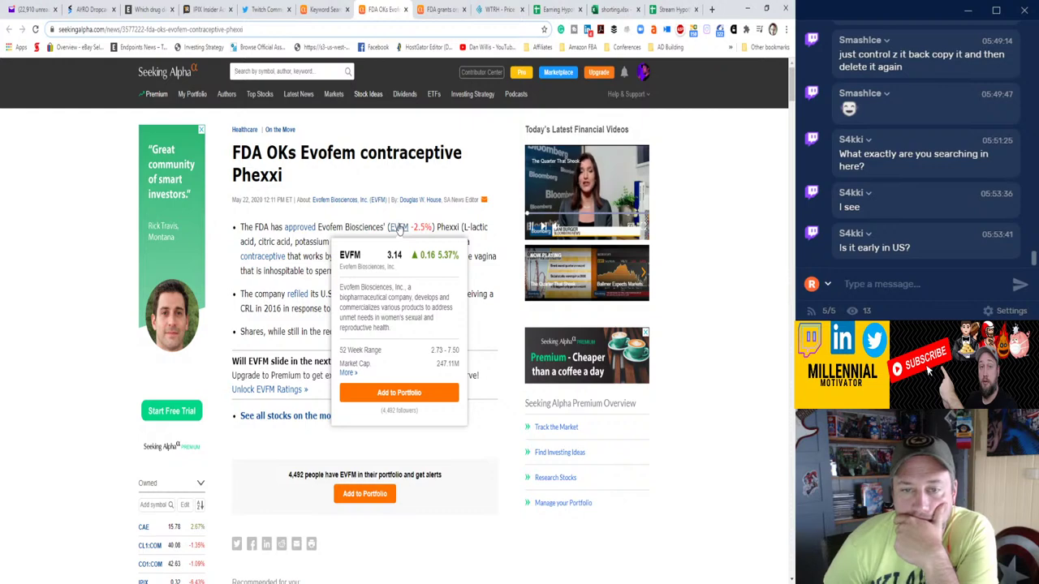
{"action": "left_click", "coordinate": [672, 9]}
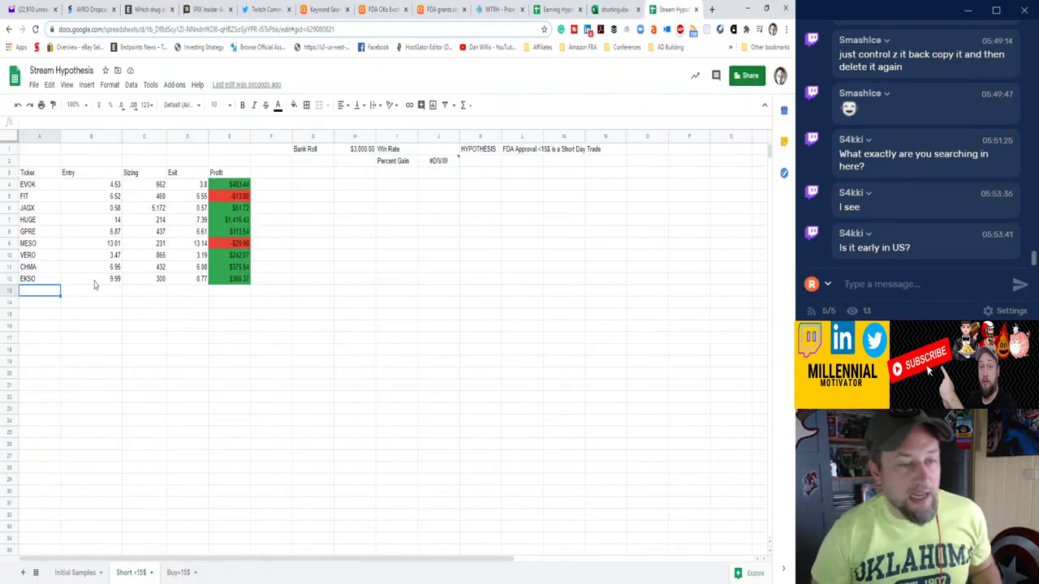
{"action": "type", "text": "EVFM"}
{"action": "key", "text": "Tab"}
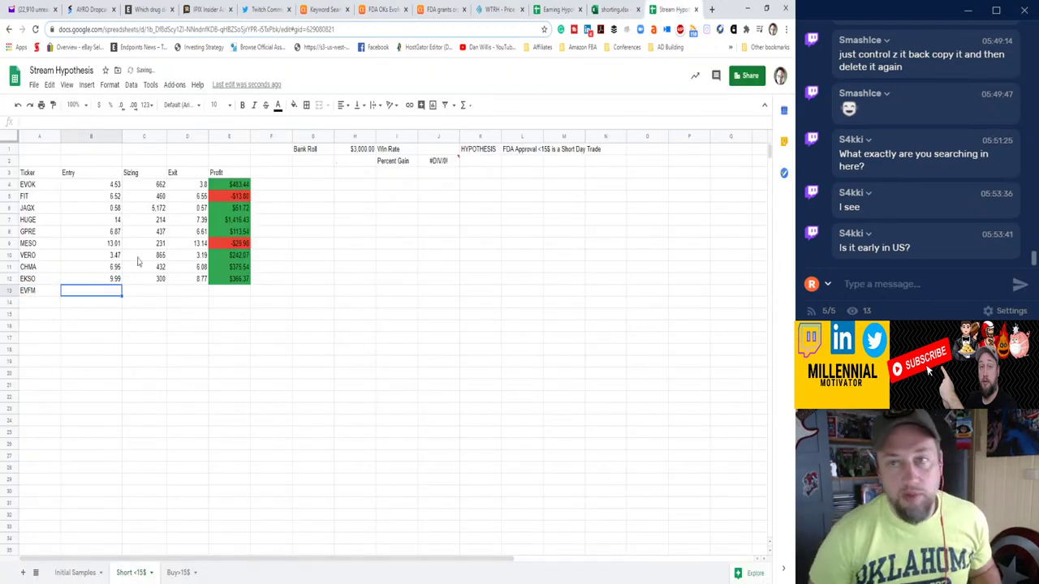
Check the timing of Evofem's approval news in the article and search results, and record an entry of 6.83 and an exit of 5.79 for EVFM.
{"action": "left_click", "coordinate": [441, 8]}
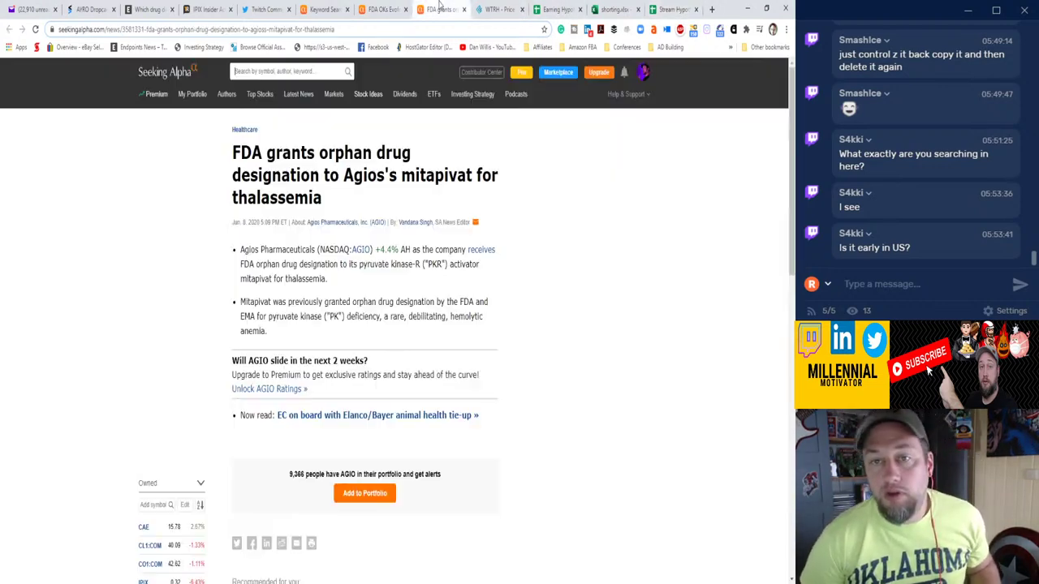
{"action": "left_click", "coordinate": [378, 9]}
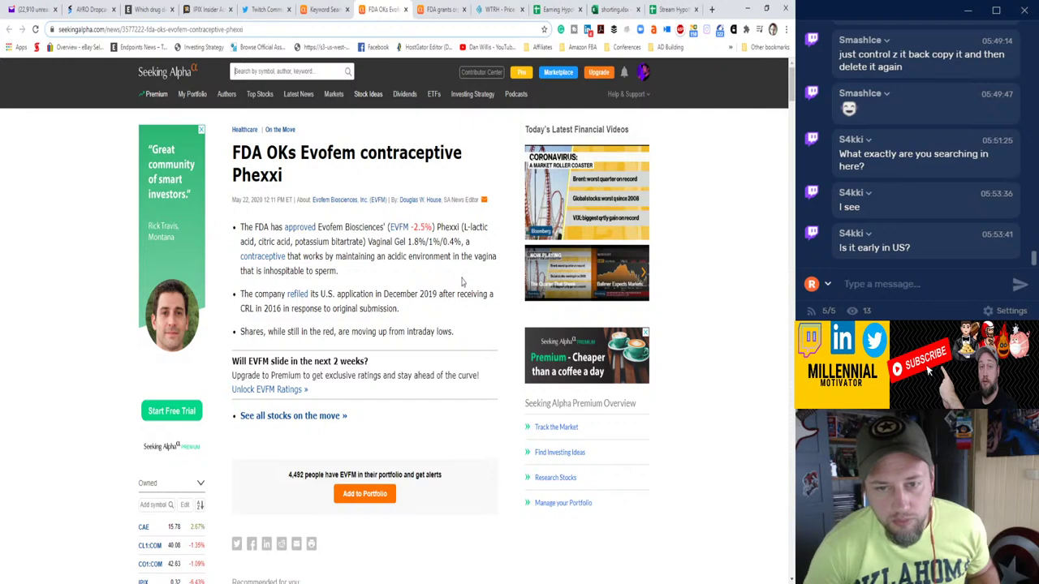
{"action": "left_click", "coordinate": [329, 9]}
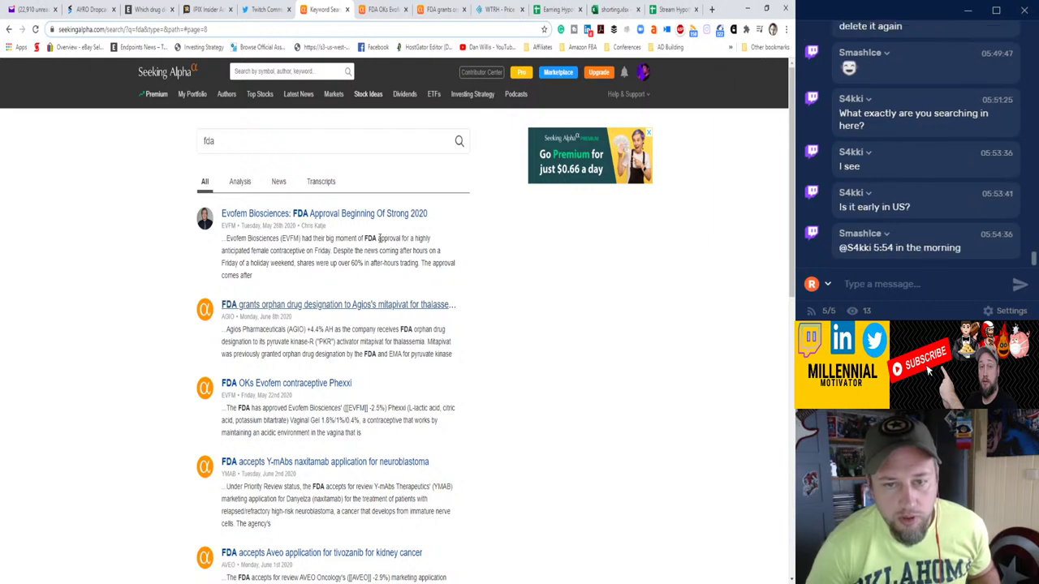
{"action": "left_click_drag", "start_coordinate": [349, 250], "coordinate": [439, 277]}
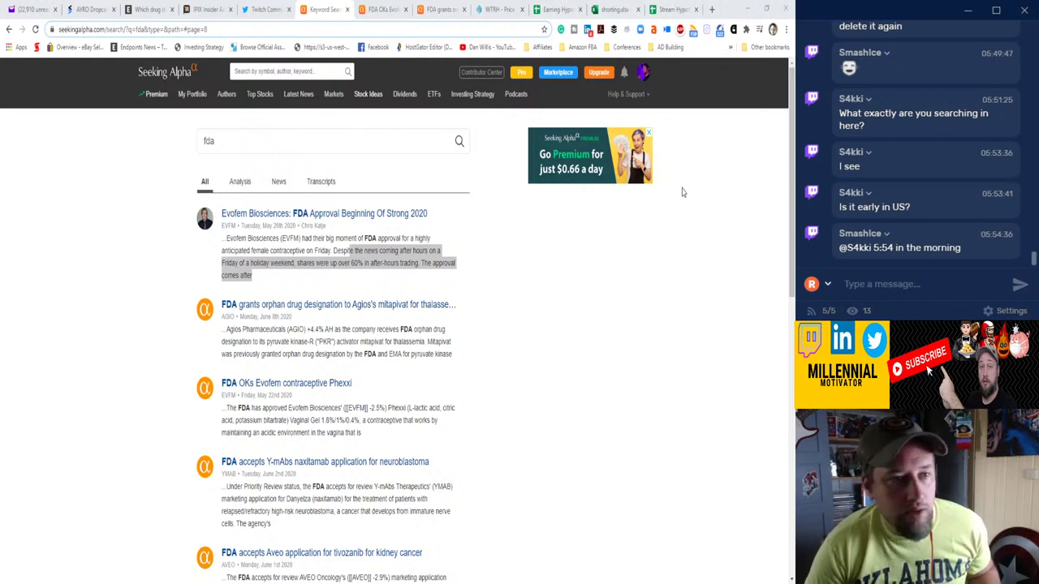
{"action": "left_click", "coordinate": [670, 9]}
{"action": "type", "text": "6.83"}
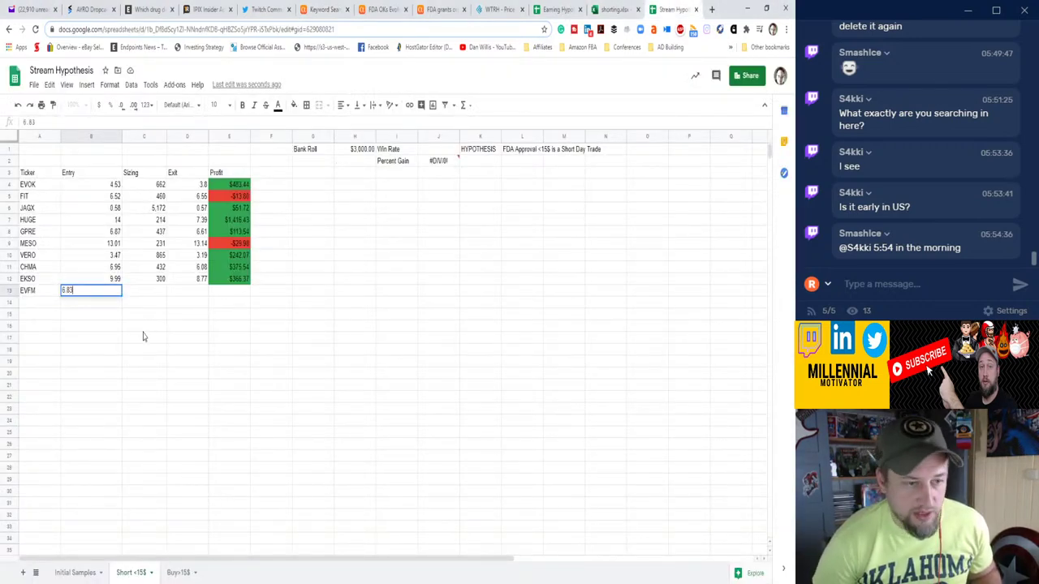
{"action": "key", "text": "Tab"}
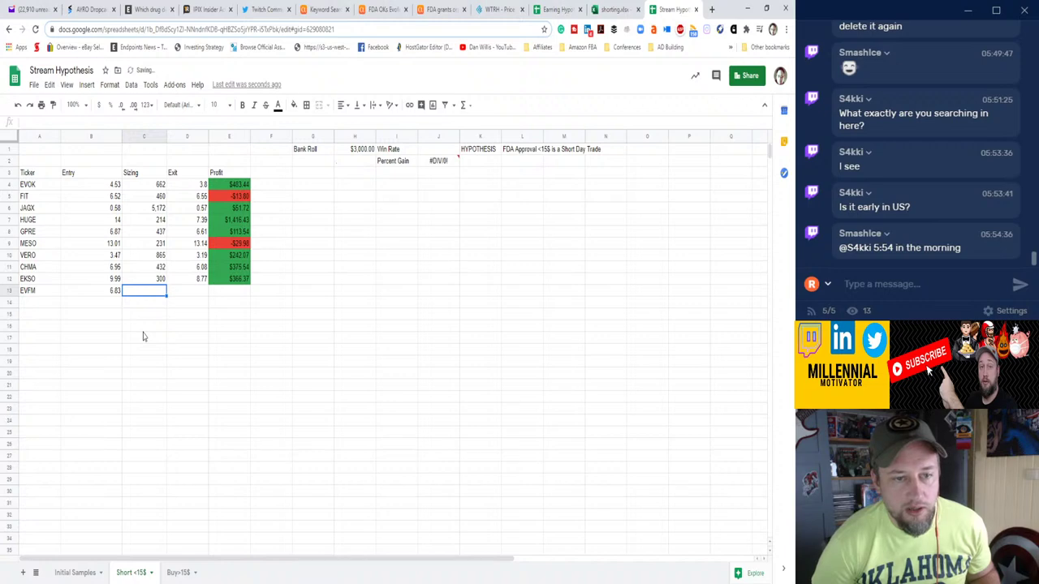
{"action": "key", "text": "Tab"}
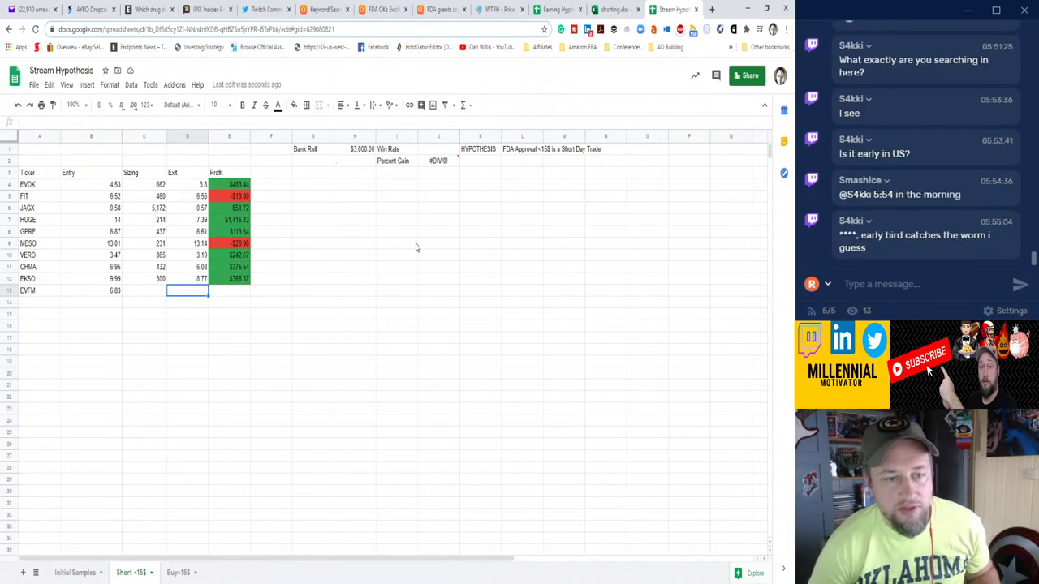
{"action": "type", "text": "5.79"}
{"action": "key", "text": "Return"}
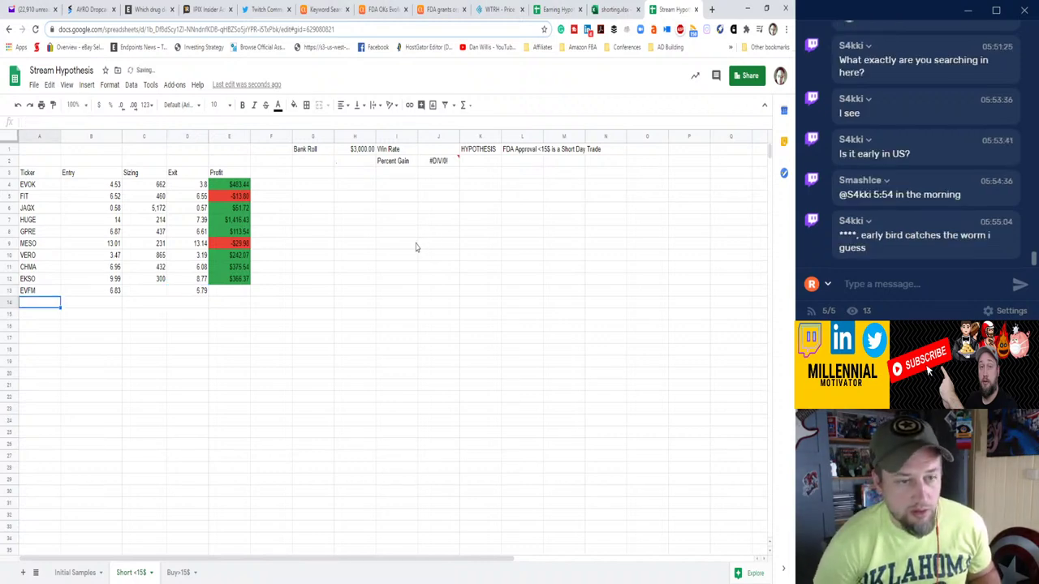
Fill the EVFM row's Sizing with 439, based on the Sizing cell of the EKSO row.
{"action": "key", "text": "Up"}
{"action": "key", "text": "Right"}
{"action": "key", "text": "Right"}
{"action": "key", "text": "Up"}
{"action": "key", "text": "ctrl+c"}
{"action": "key", "text": "Down"}
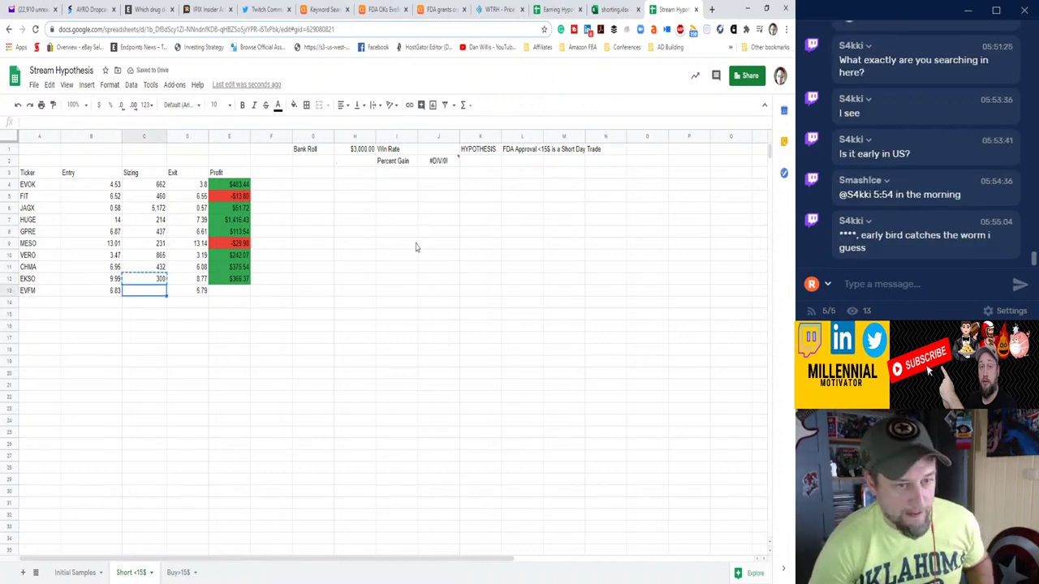
{"action": "type", "text": "439"}
Copy the Profit formula from the EKSO row into the EVFM row.
{"action": "key", "text": "Right"}
{"action": "key", "text": "Right"}
{"action": "key", "text": "Up"}
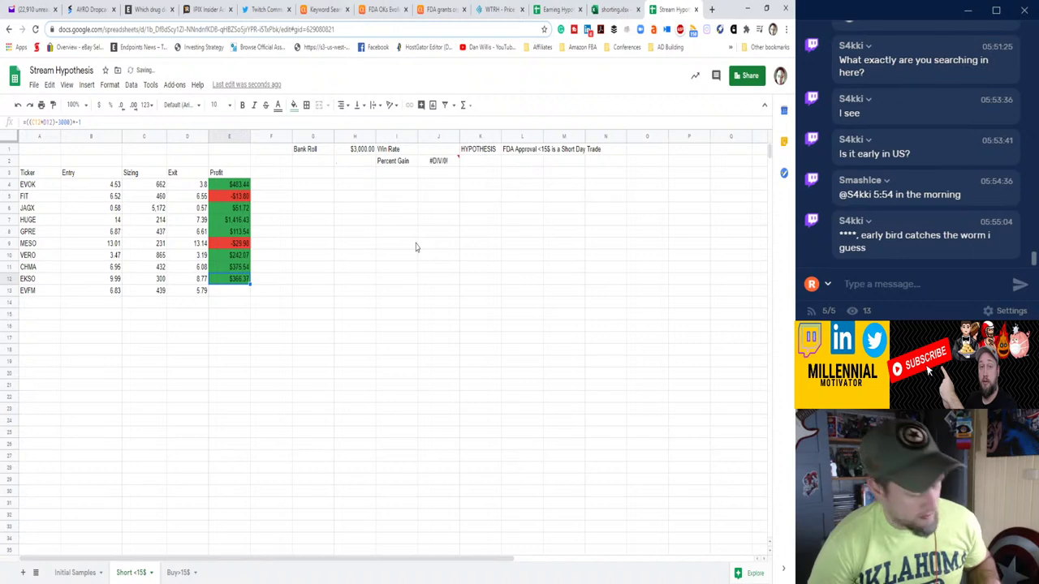
{"action": "key", "text": "ctrl+c"}
{"action": "key", "text": "Down"}
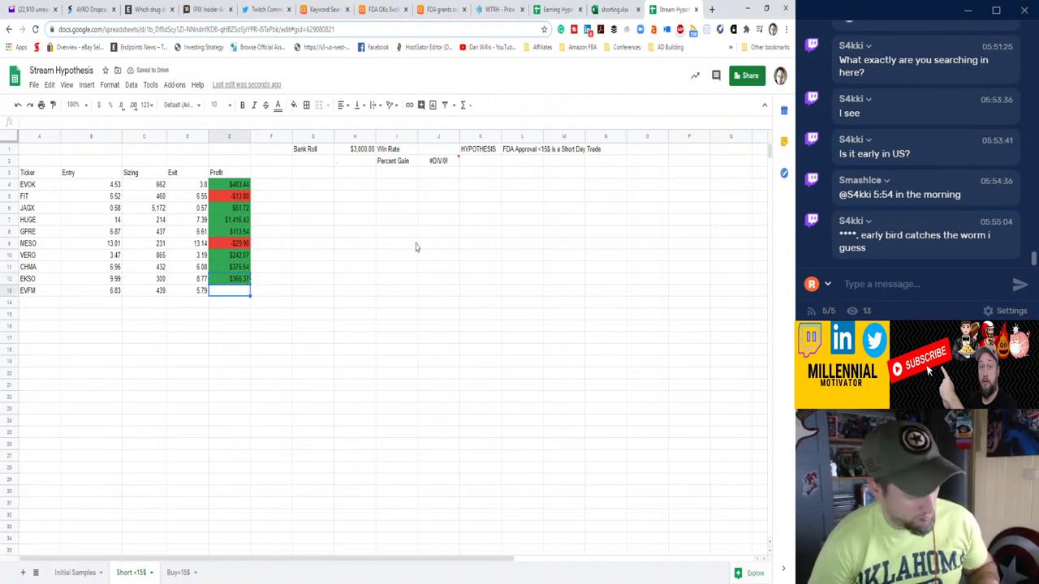
{"action": "key", "text": "ctrl+v"}
{"action": "key", "text": "Return"}
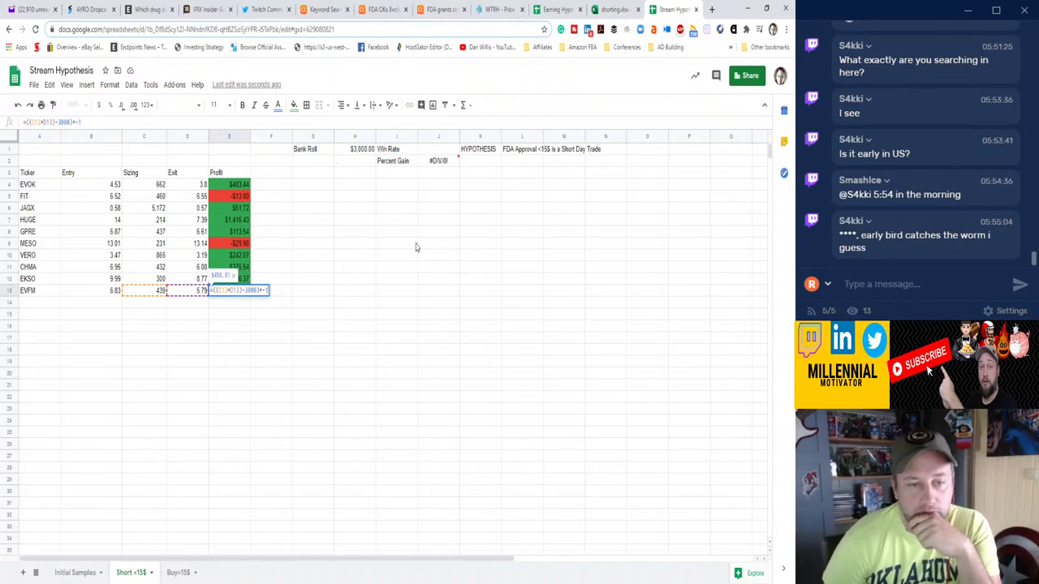
{"action": "key", "text": "Return"}
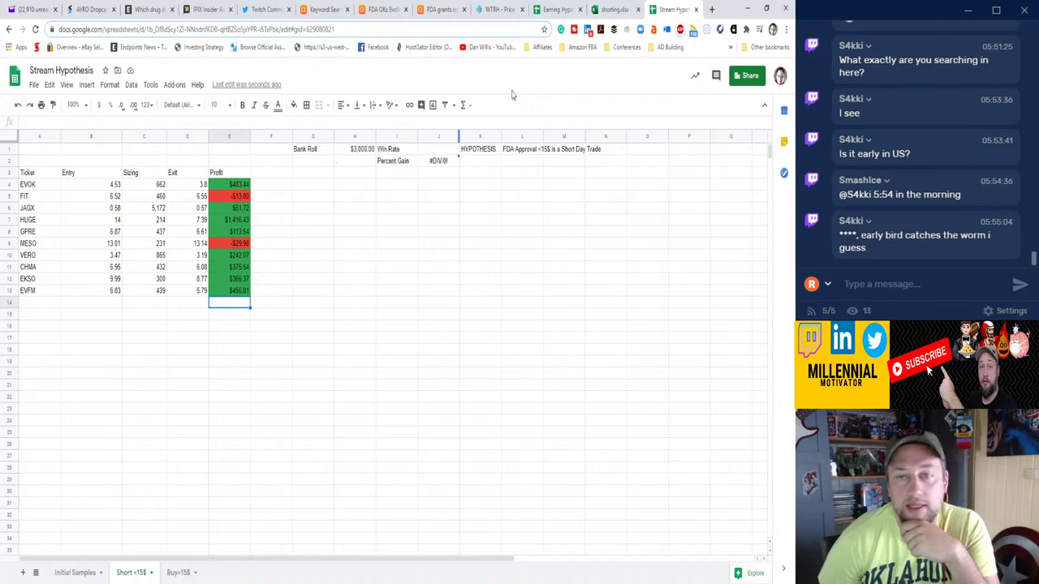
{"action": "left_click", "coordinate": [464, 106]}
{"action": "left_click", "coordinate": [469, 125]}
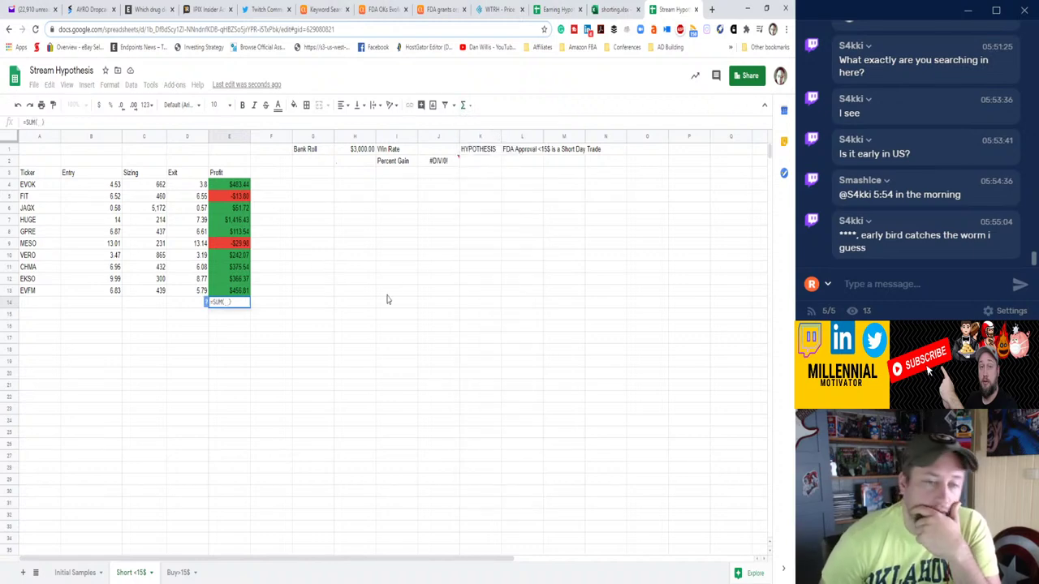
{"action": "key", "text": "Return"}
{"action": "key", "text": "Up"}
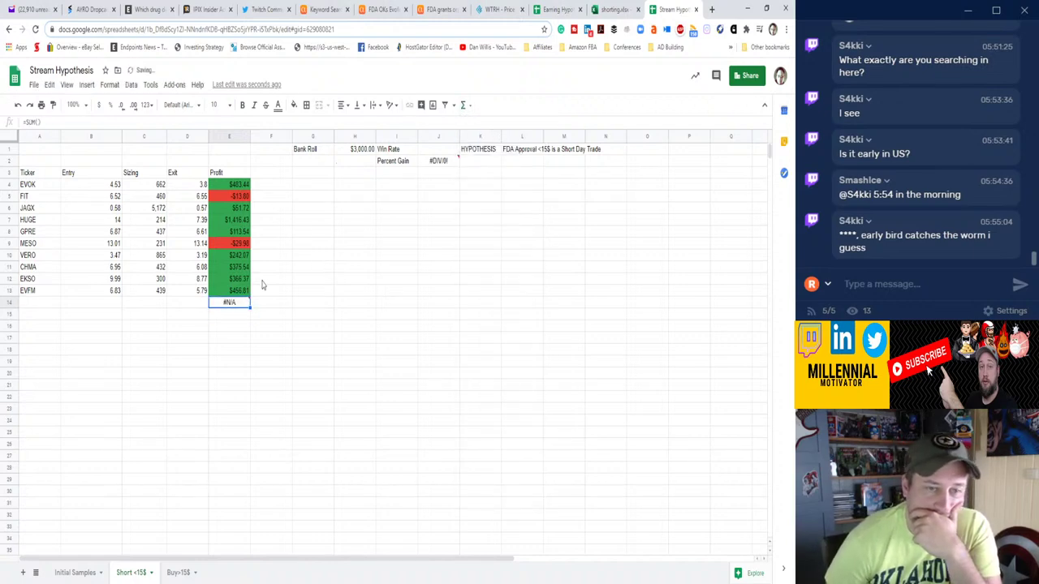
Total the Profit values from E4 to E13 with a SUM formula in cell E14.
{"action": "left_click", "coordinate": [462, 106]}
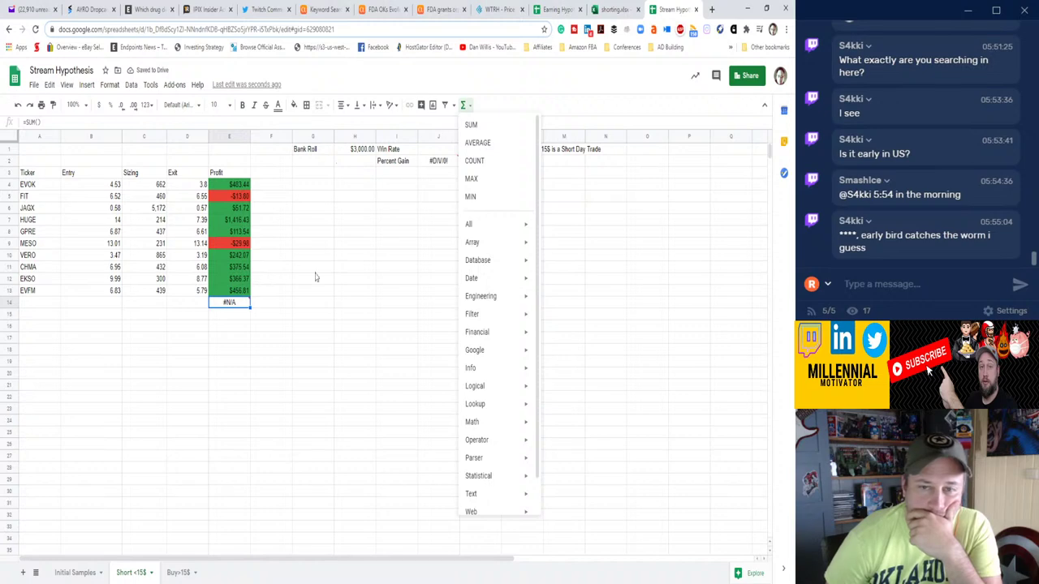
{"action": "left_click", "coordinate": [470, 124]}
{"action": "left_click_drag", "start_coordinate": [226, 290], "coordinate": [232, 192]}
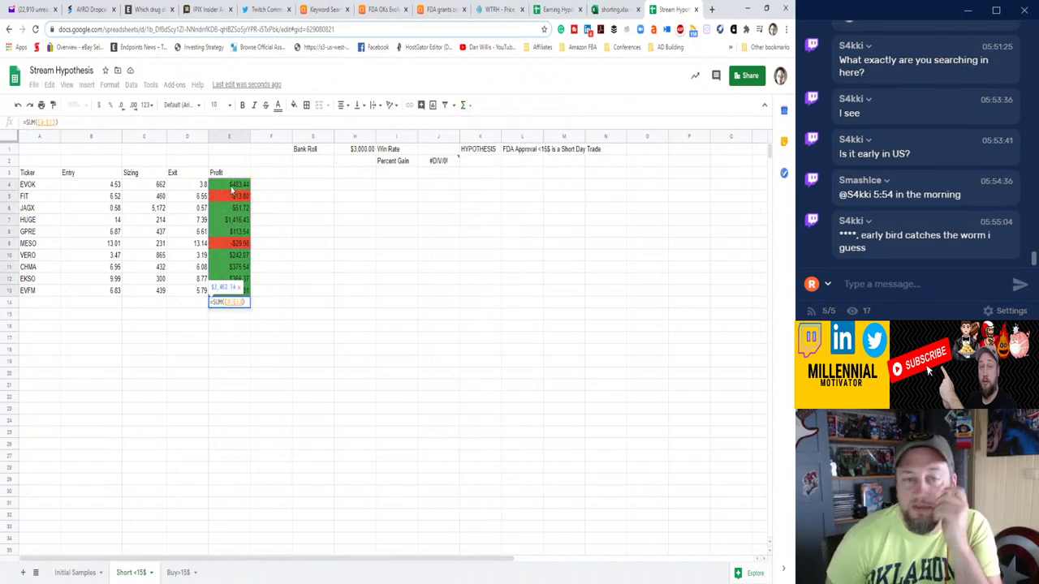
{"action": "key", "text": "Return"}
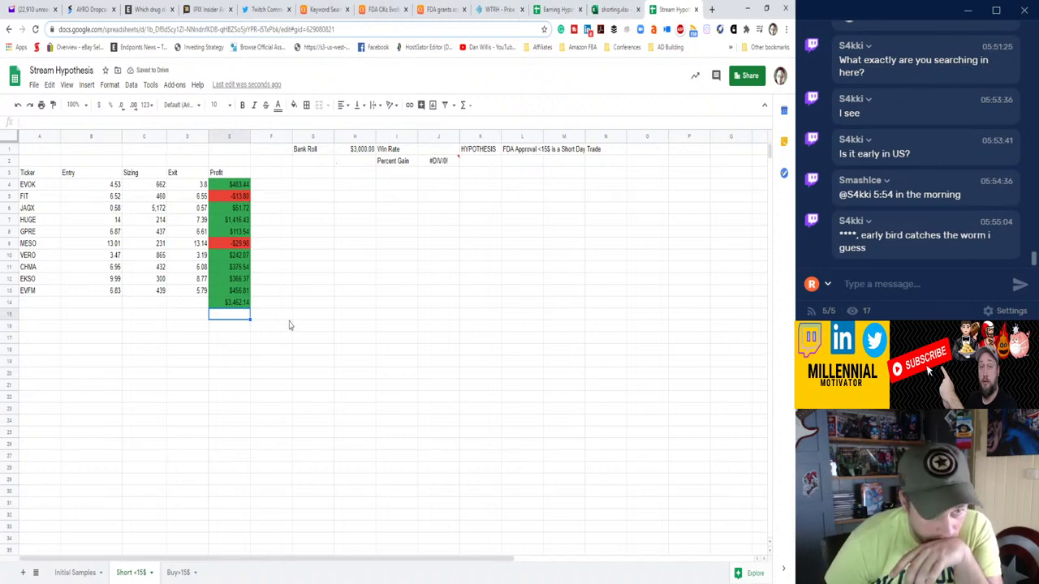
{"action": "left_click", "coordinate": [289, 317]}
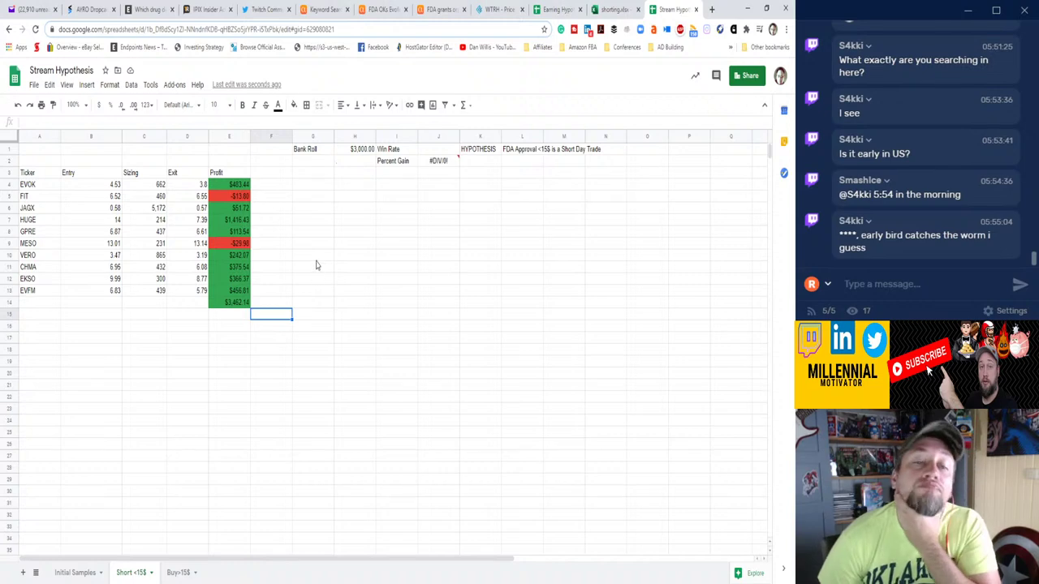
Check the Percent Gain formula and the Buy>15$ sheet's summary layout, and add a Win Rate label below Bank Roll on the Short <15$ sheet.
{"action": "mouse_move", "coordinate": [428, 165]}
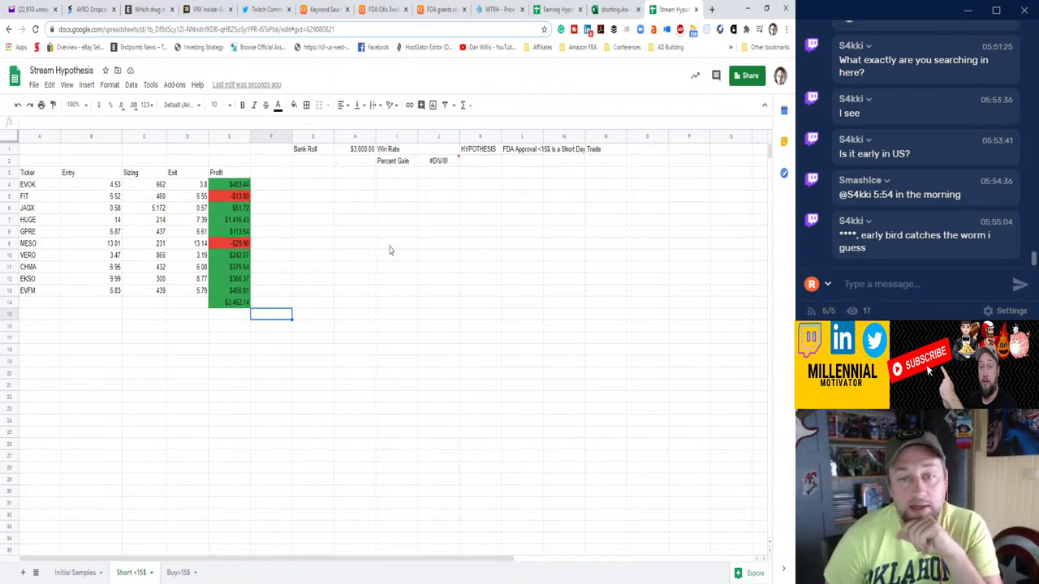
{"action": "left_click", "coordinate": [436, 164]}
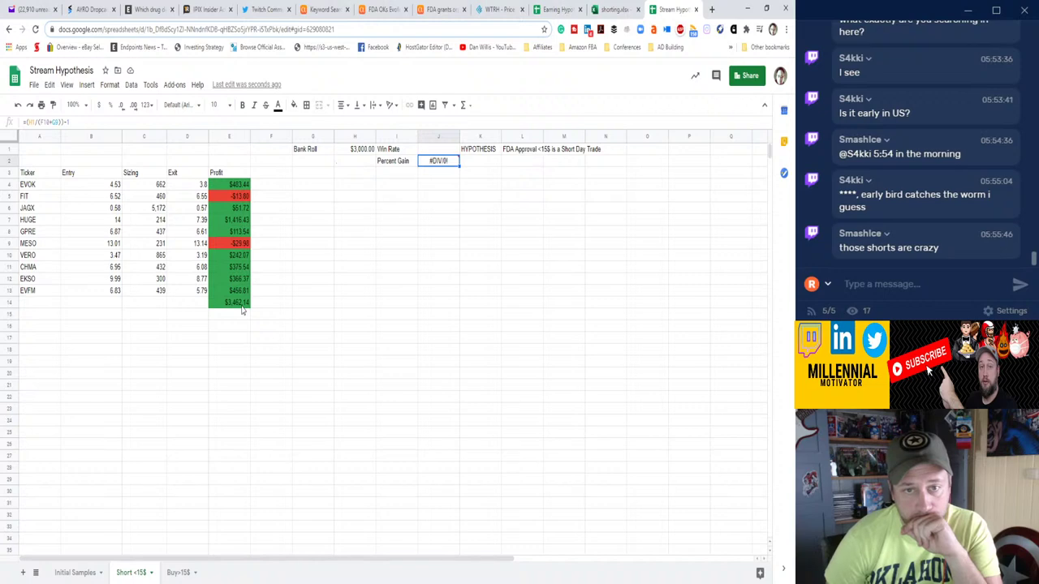
{"action": "left_click", "coordinate": [177, 573]}
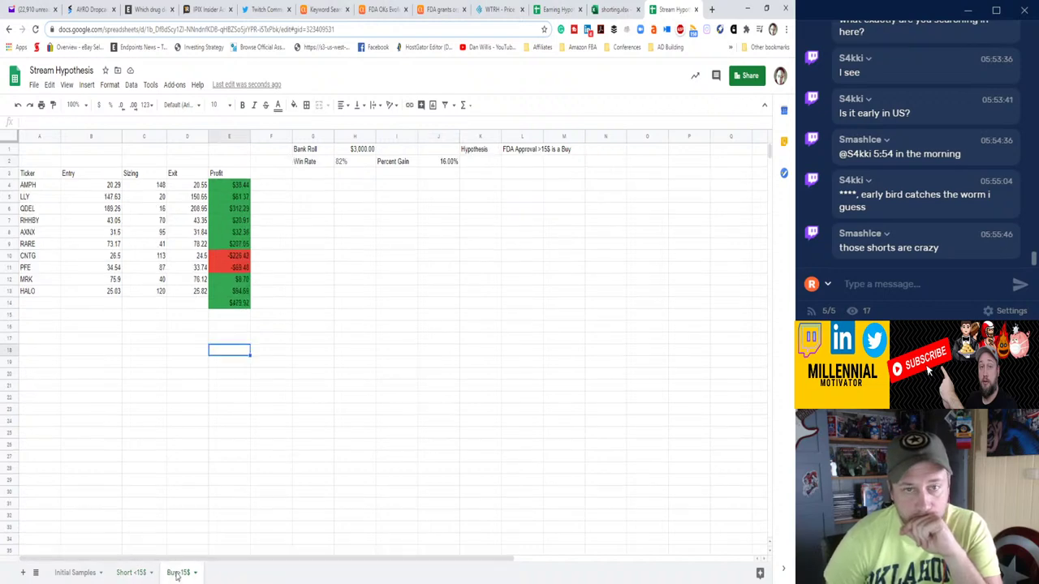
{"action": "left_click", "coordinate": [133, 572]}
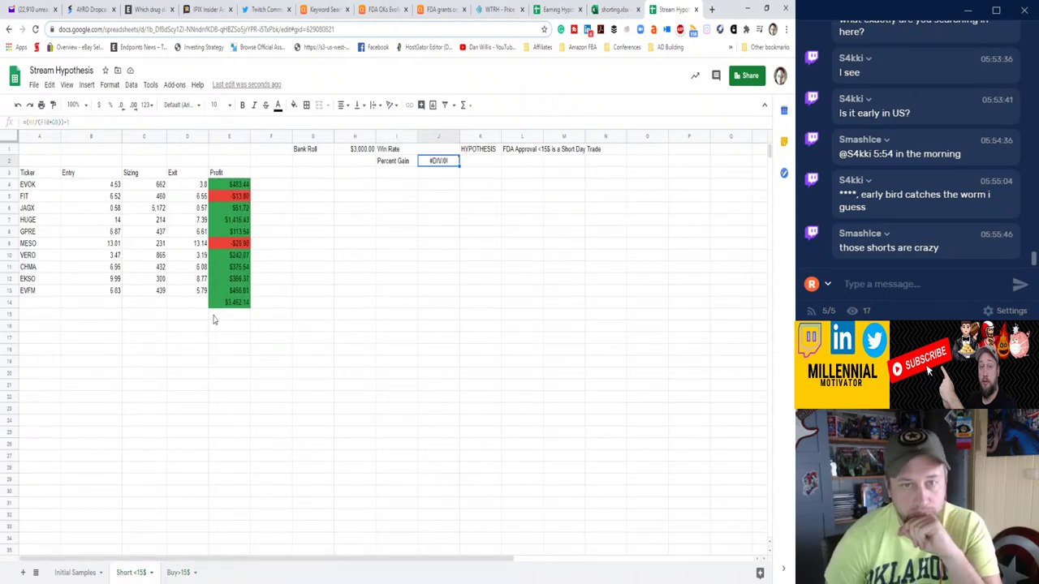
{"action": "left_click", "coordinate": [318, 163]}
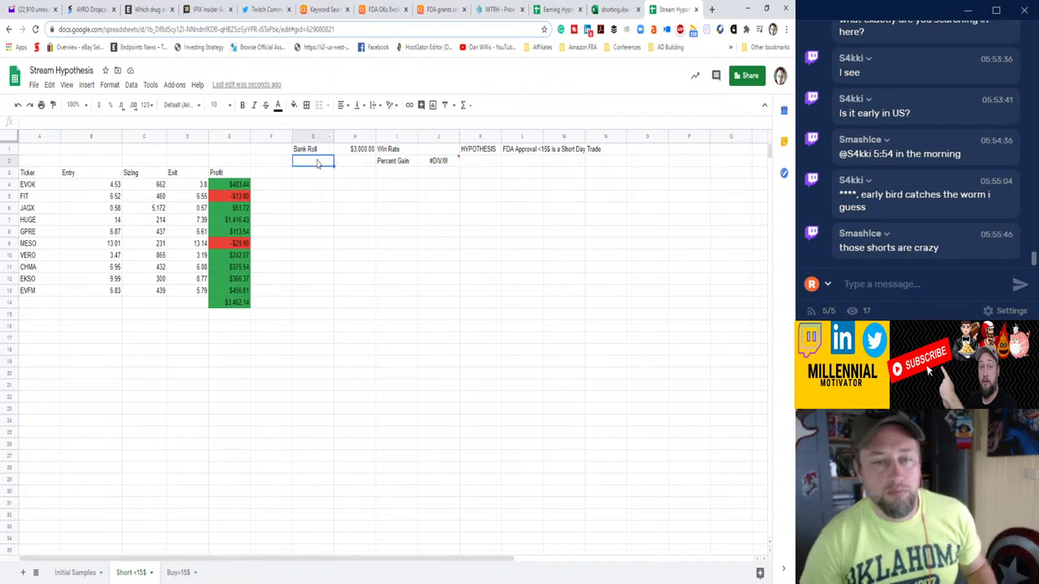
{"action": "type", "text": "Win Rate"}
{"action": "key", "text": "Return"}
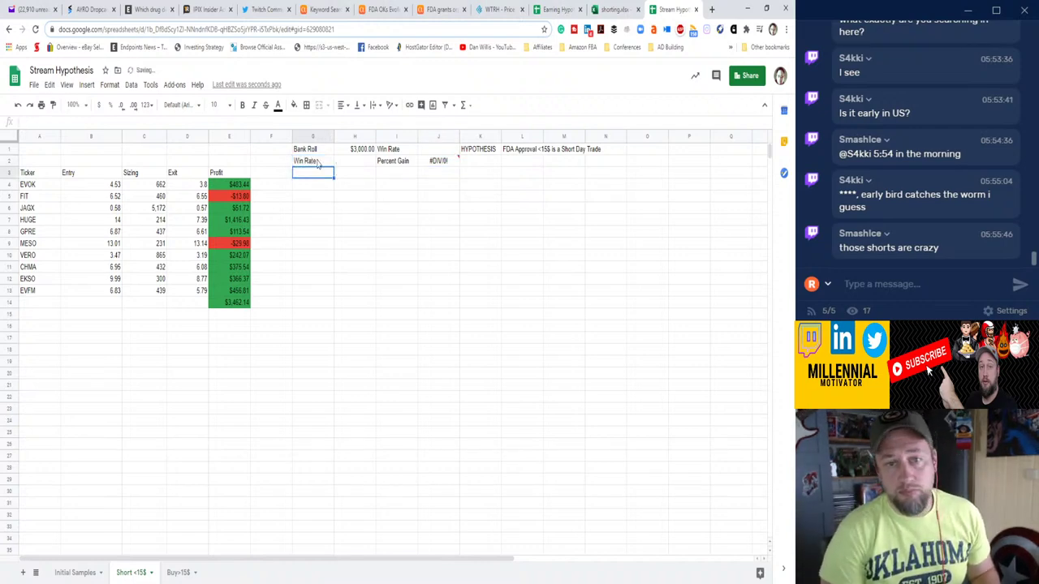
{"action": "key", "text": "Up"}
{"action": "key", "text": "Right"}
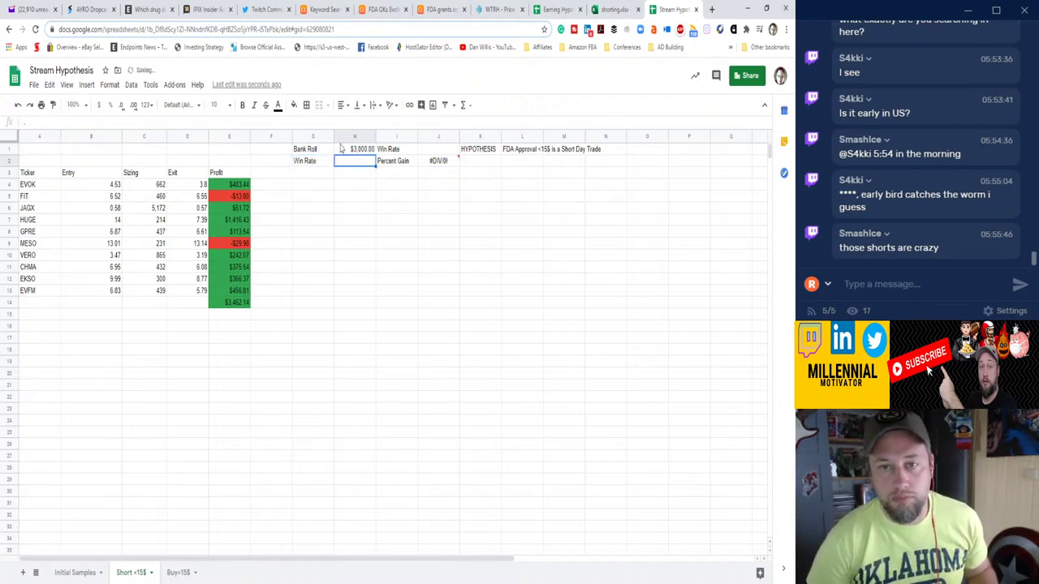
Replace the Win Rate label in cell I1 of the Short <15$ sheet with Gains.
{"action": "left_click", "coordinate": [406, 151]}
{"action": "key", "text": "Delete"}
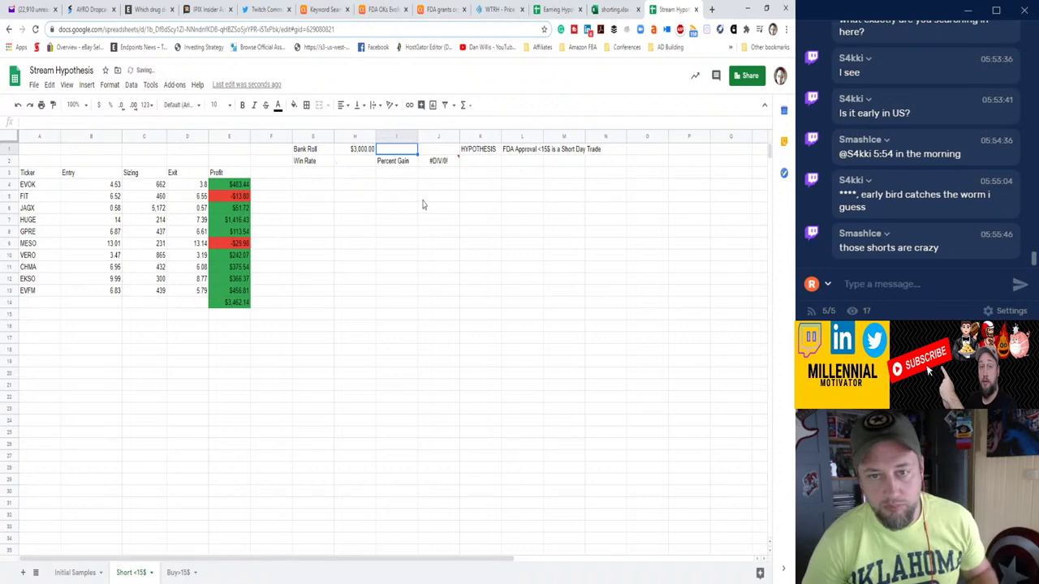
{"action": "type", "text": "Gains"}
{"action": "key", "text": "Return"}
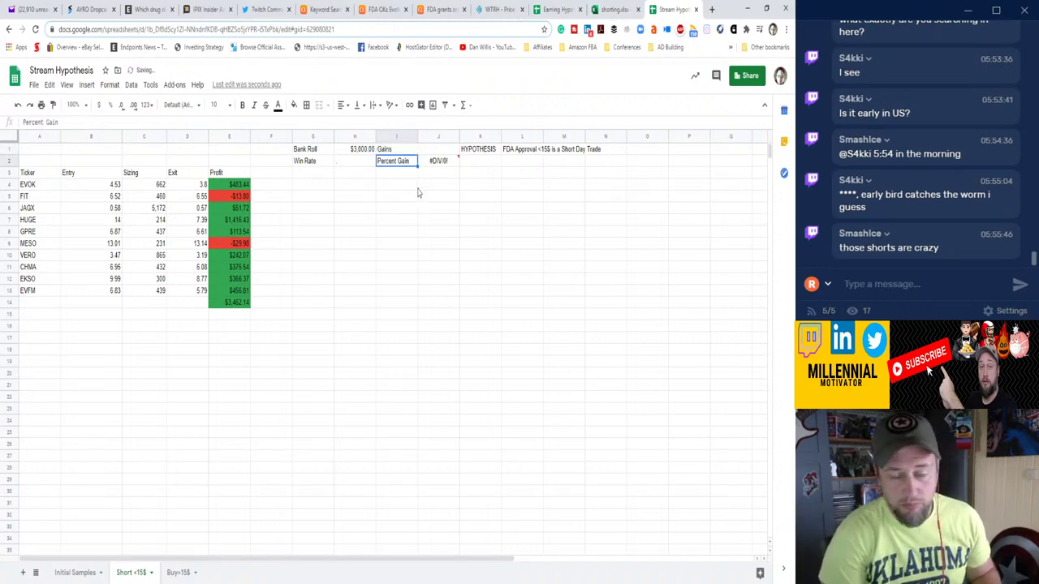
Move the Profit total from cell E14 into cell J1, beside the Gains label.
{"action": "left_click", "coordinate": [232, 303]}
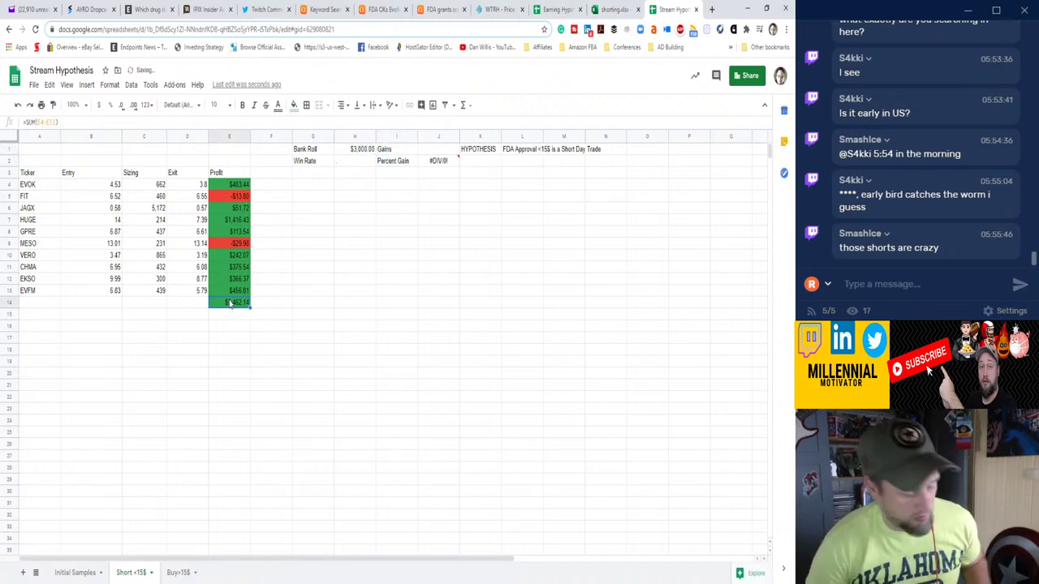
{"action": "key", "text": "ctrl+x"}
{"action": "left_click", "coordinate": [434, 149]}
{"action": "key", "text": "ctrl+v"}
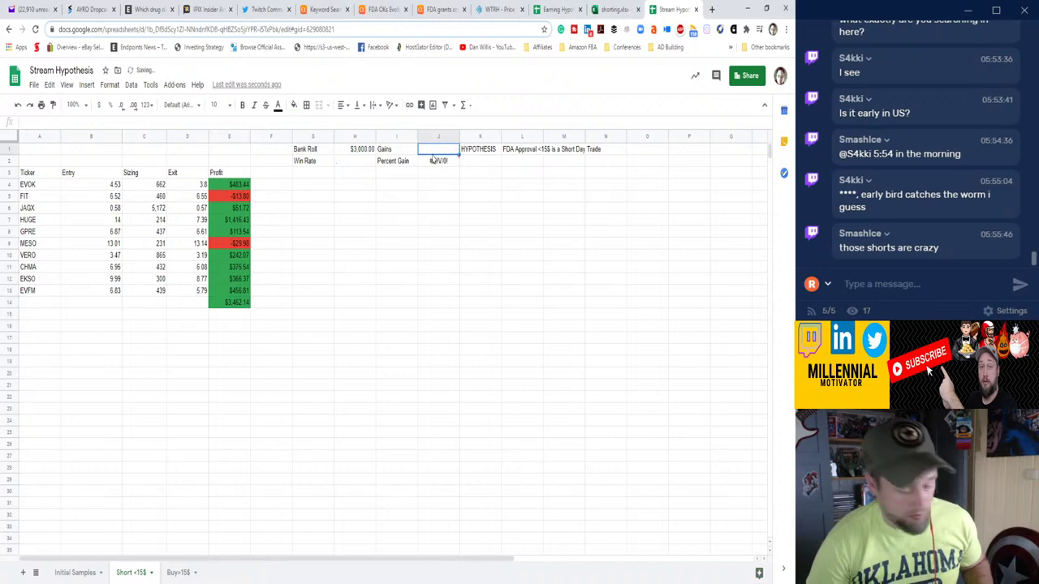
{"action": "key", "text": "Return"}
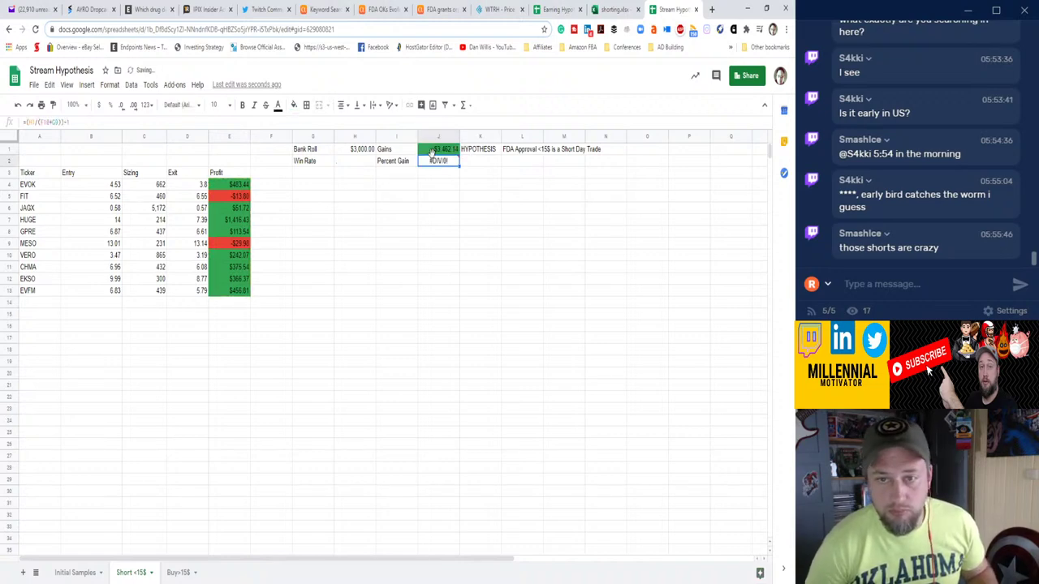
Replace the broken Percent Gain formula in J2 with =J1/H1, dividing Gains by Bank Roll.
{"action": "mouse_move", "coordinate": [439, 162]}
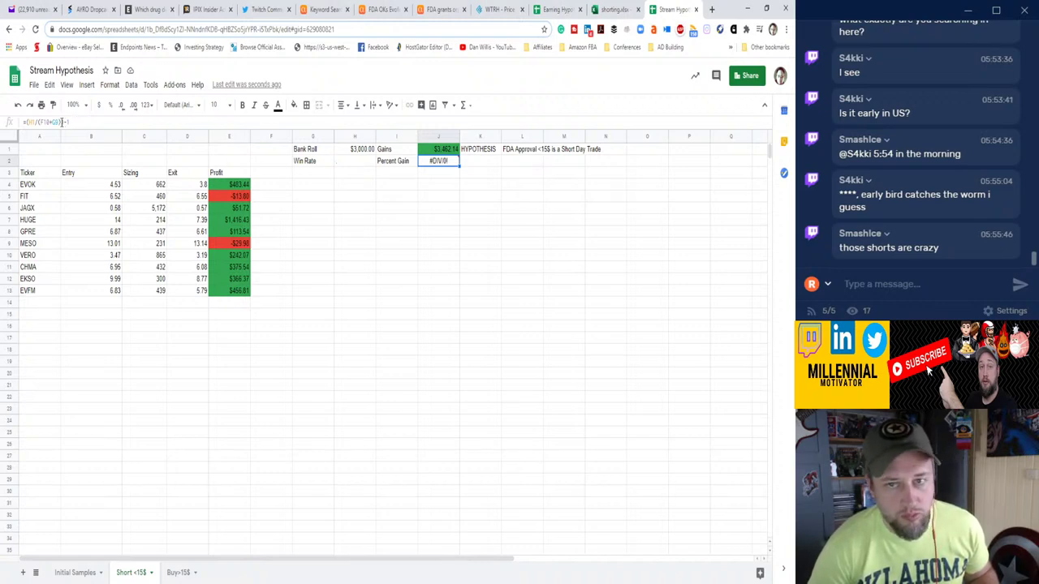
{"action": "left_click", "coordinate": [62, 122]}
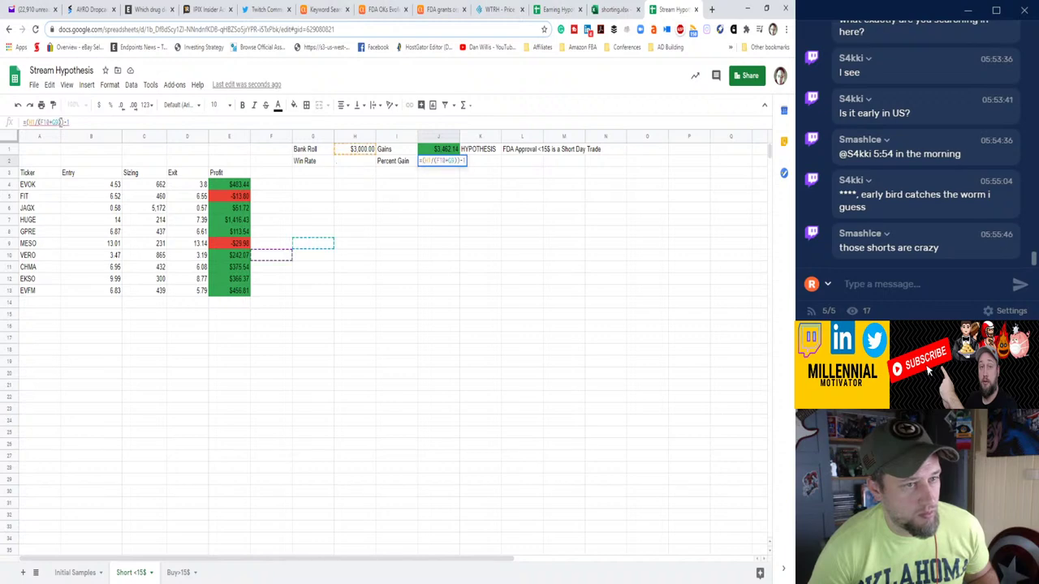
{"action": "left_click_drag", "start_coordinate": [63, 122], "coordinate": [24, 122]}
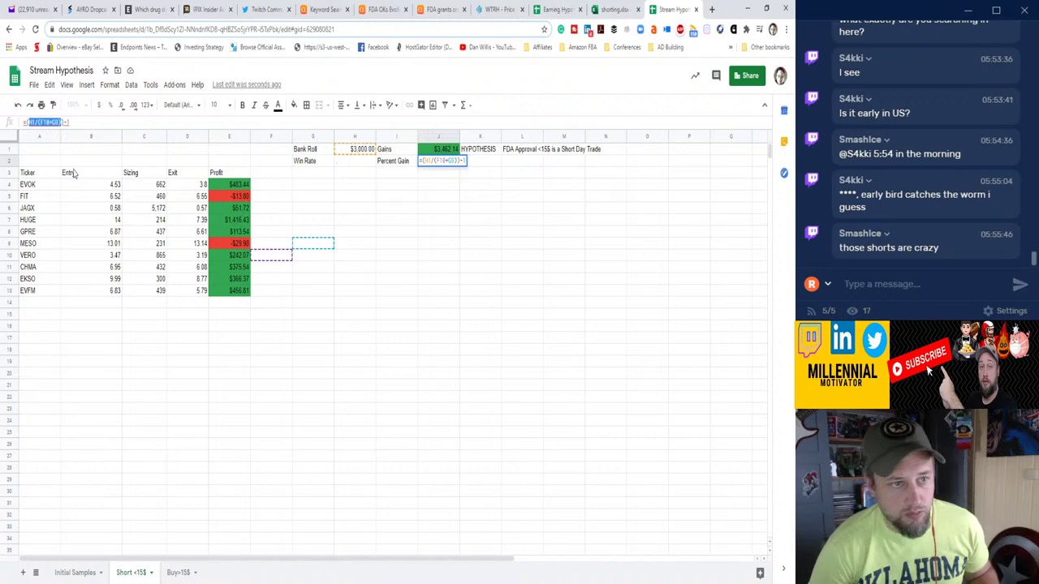
{"action": "key", "text": "Right"}
{"action": "key", "text": "BackSpace"}
{"action": "key", "text": "BackSpace"}
{"action": "key", "text": "BackSpace"}
{"action": "key", "text": "BackSpace"}
{"action": "key", "text": "BackSpace"}
{"action": "key", "text": "BackSpace"}
{"action": "key", "text": "BackSpace"}
{"action": "key", "text": "BackSpace"}
{"action": "key", "text": "BackSpace"}
{"action": "key", "text": "BackSpace"}
{"action": "key", "text": "BackSpace"}
{"action": "key", "text": "BackSpace"}
{"action": "key", "text": "BackSpace"}
{"action": "key", "text": "BackSpace"}
{"action": "key", "text": "BackSpace"}
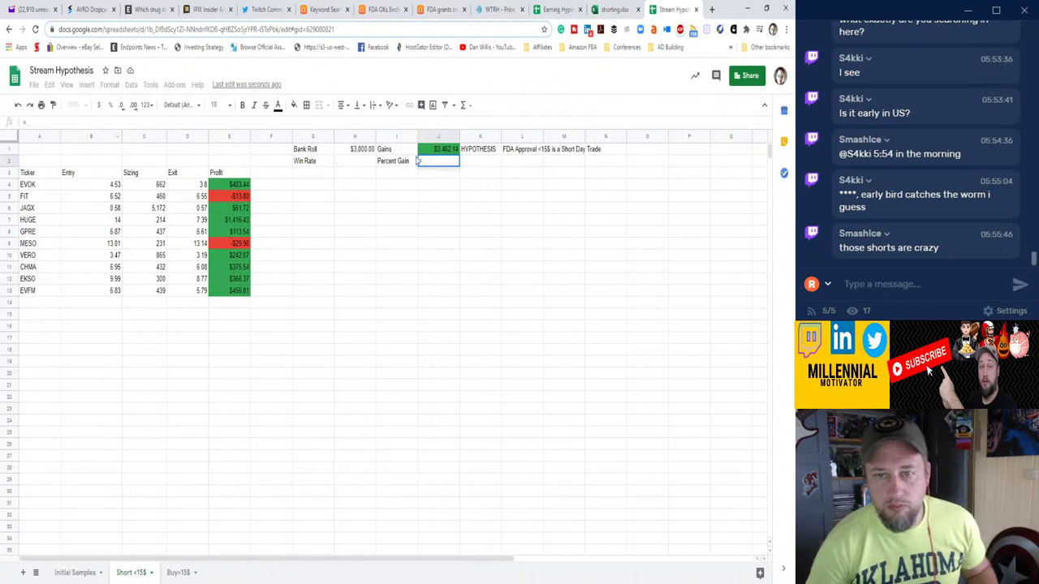
{"action": "left_click", "coordinate": [447, 151]}
{"action": "type", "text": "/"}
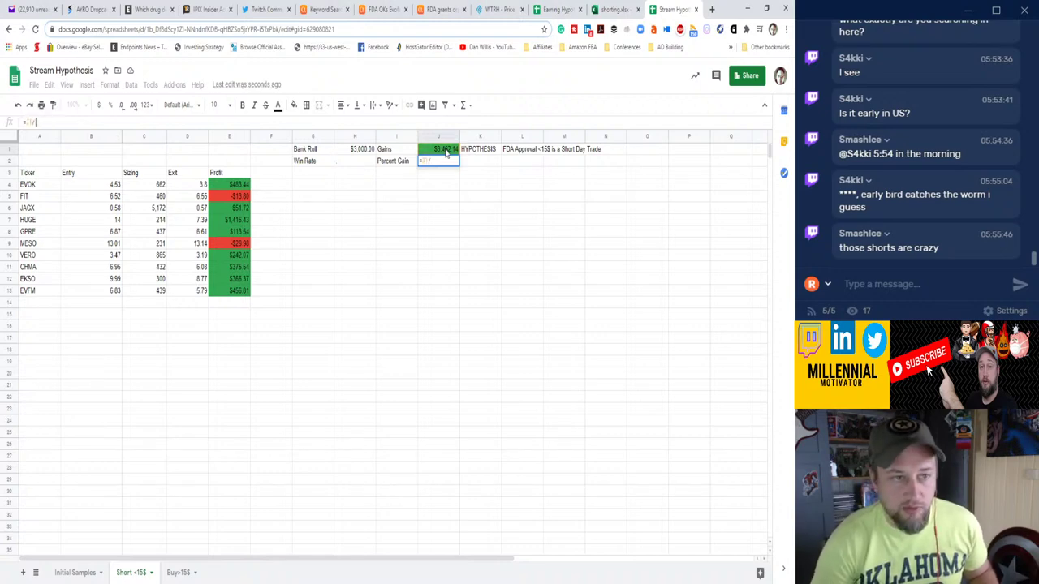
{"action": "left_click", "coordinate": [367, 151]}
{"action": "key", "text": "Return"}
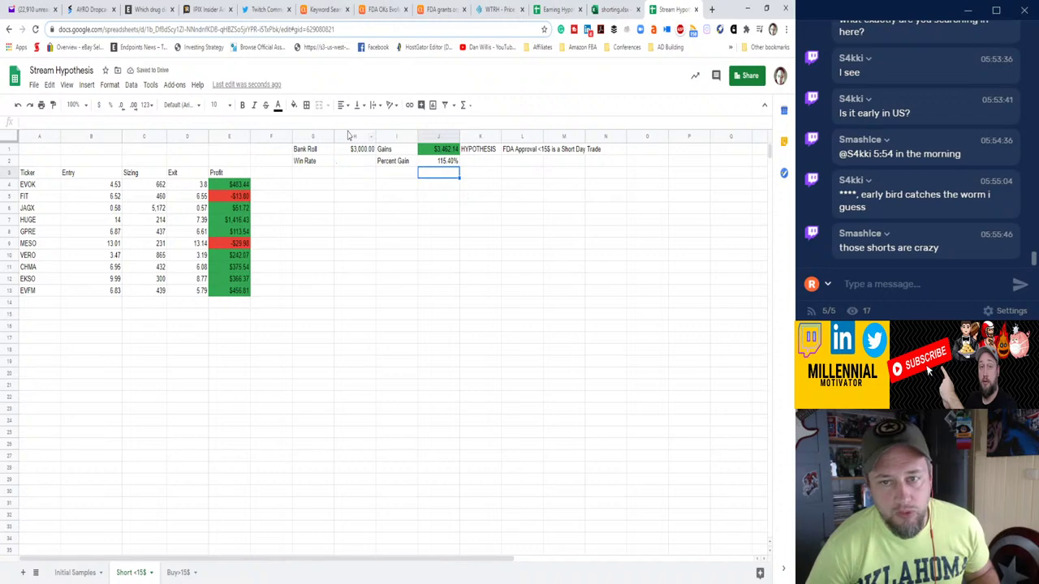
Copy the Win Rate formula =COUNTIF(E:E,">0")/(COUNT(E:E)) from the Buy>15$ sheet into cell H2 of the Short <15$ sheet.
{"action": "left_click", "coordinate": [349, 163]}
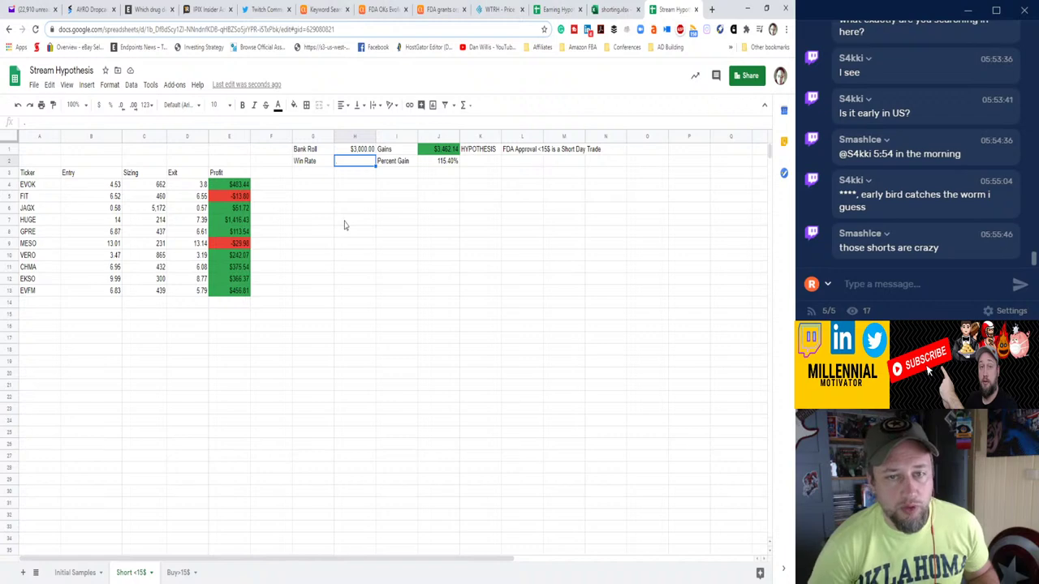
{"action": "left_click", "coordinate": [178, 573]}
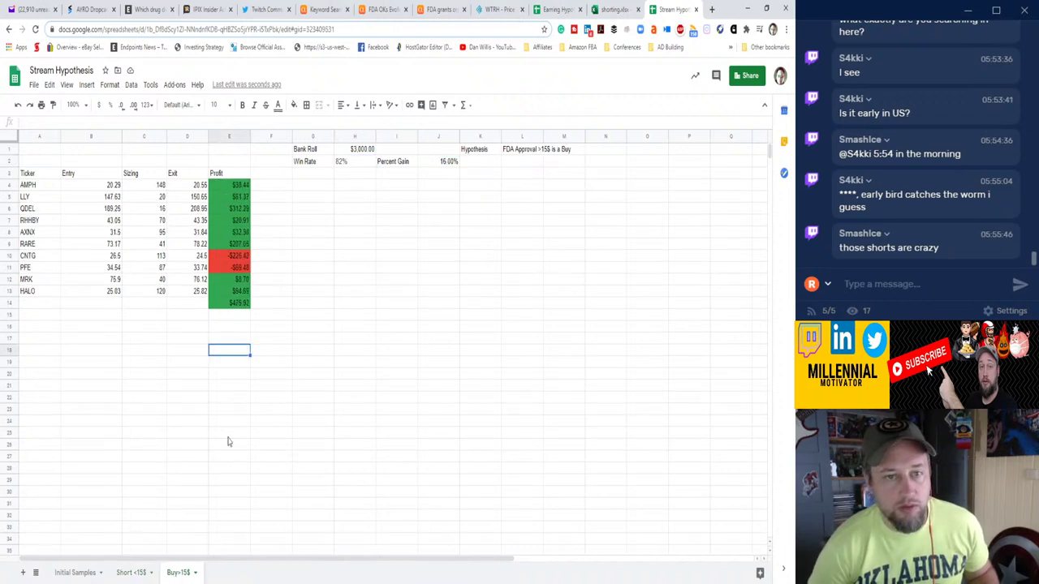
{"action": "left_click", "coordinate": [351, 161]}
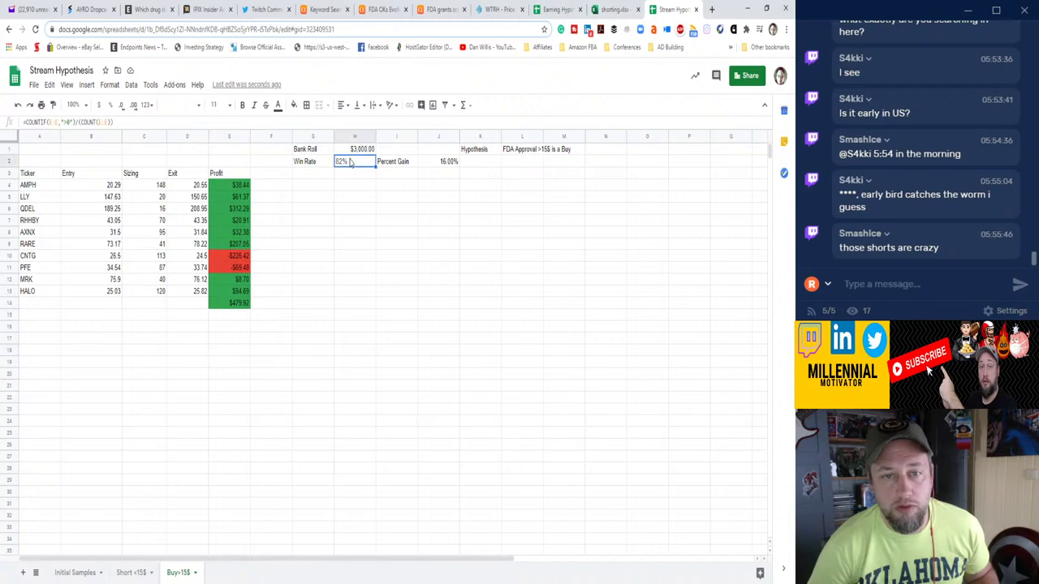
{"action": "left_click_drag", "start_coordinate": [114, 122], "coordinate": [24, 122]}
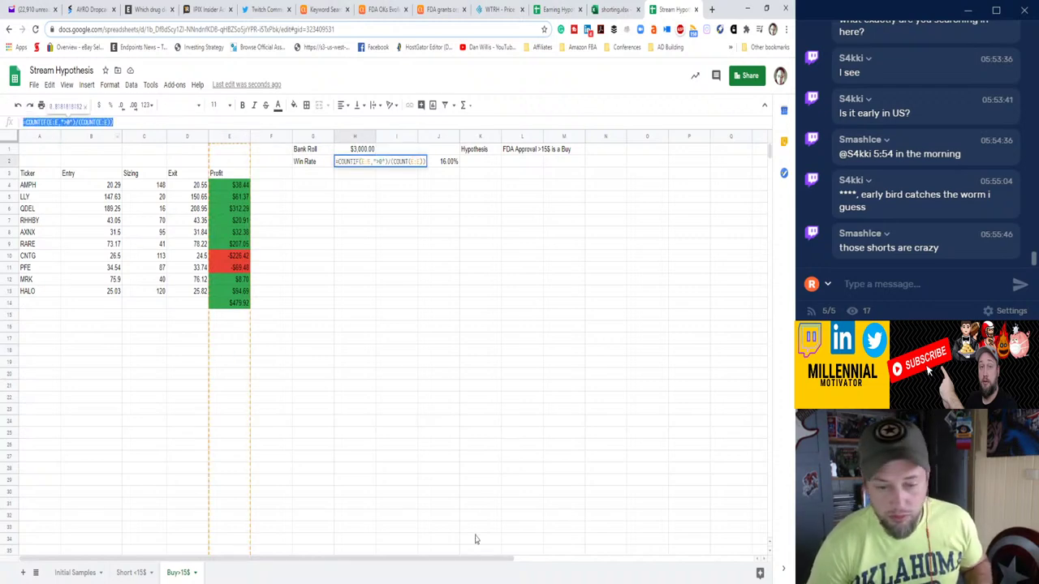
{"action": "left_click", "coordinate": [130, 573]}
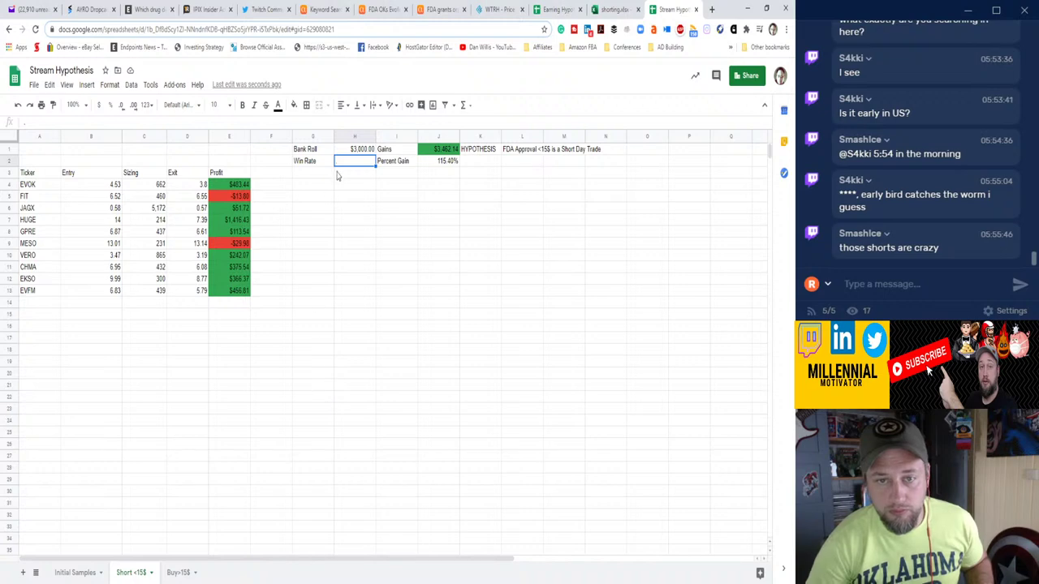
{"action": "double_click", "coordinate": [341, 161]}
{"action": "key", "text": "ctrl+v"}
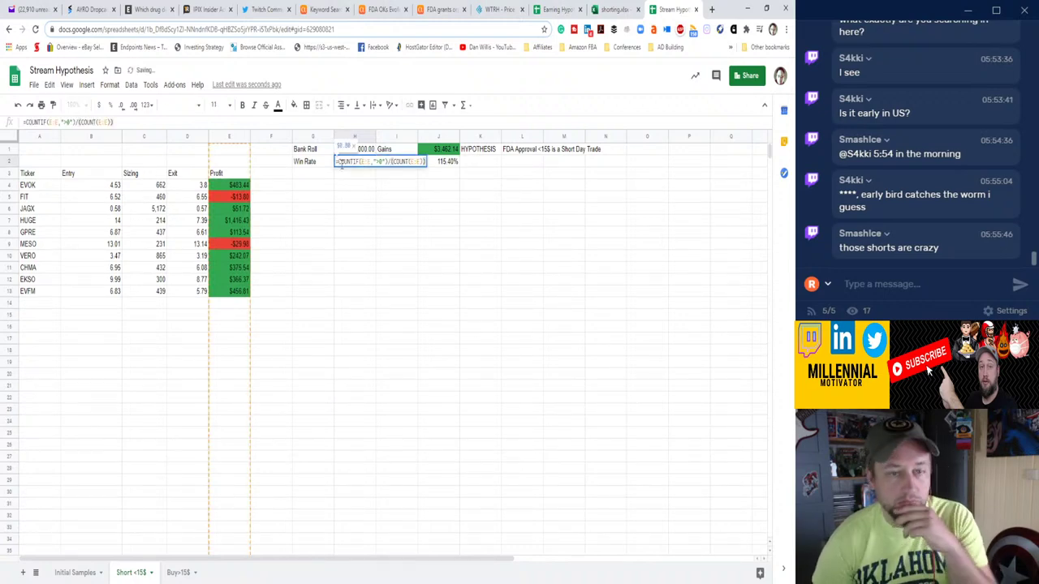
{"action": "key", "text": "Return"}
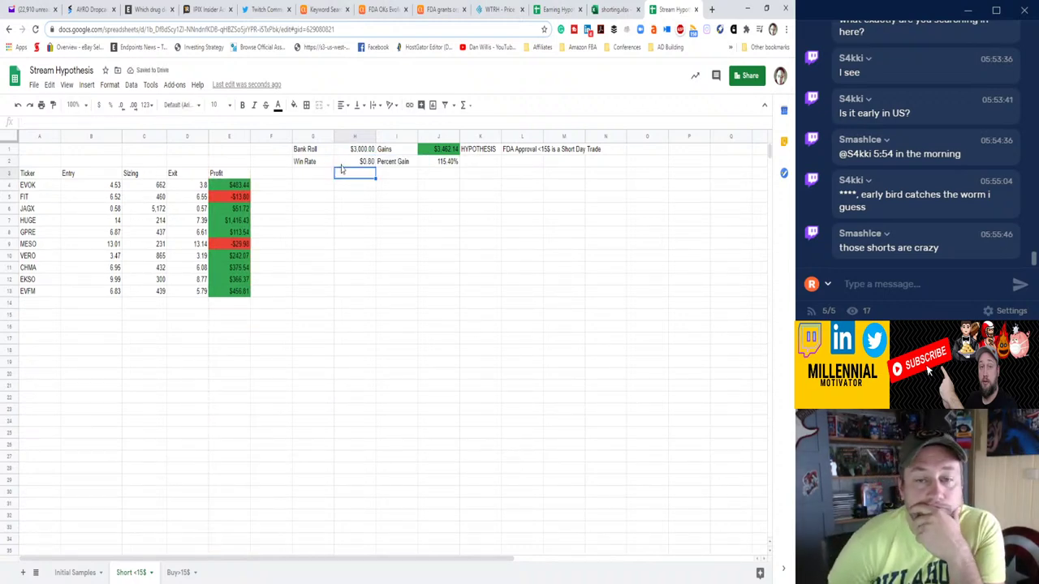
Format the Win Rate value in cell H2 as a percentage.
{"action": "left_click", "coordinate": [342, 163]}
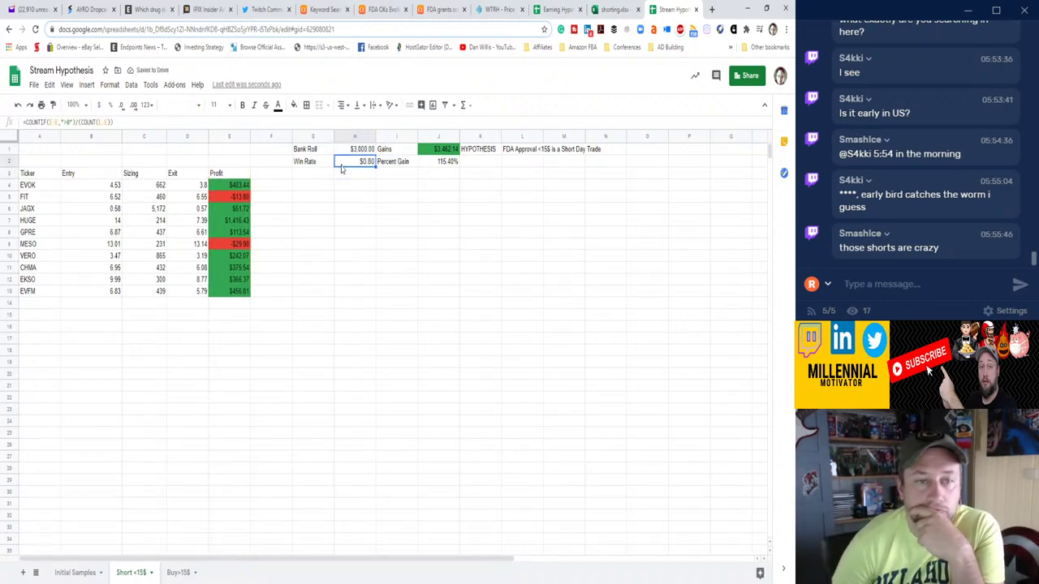
{"action": "left_click", "coordinate": [110, 105]}
{"action": "left_click", "coordinate": [372, 328]}
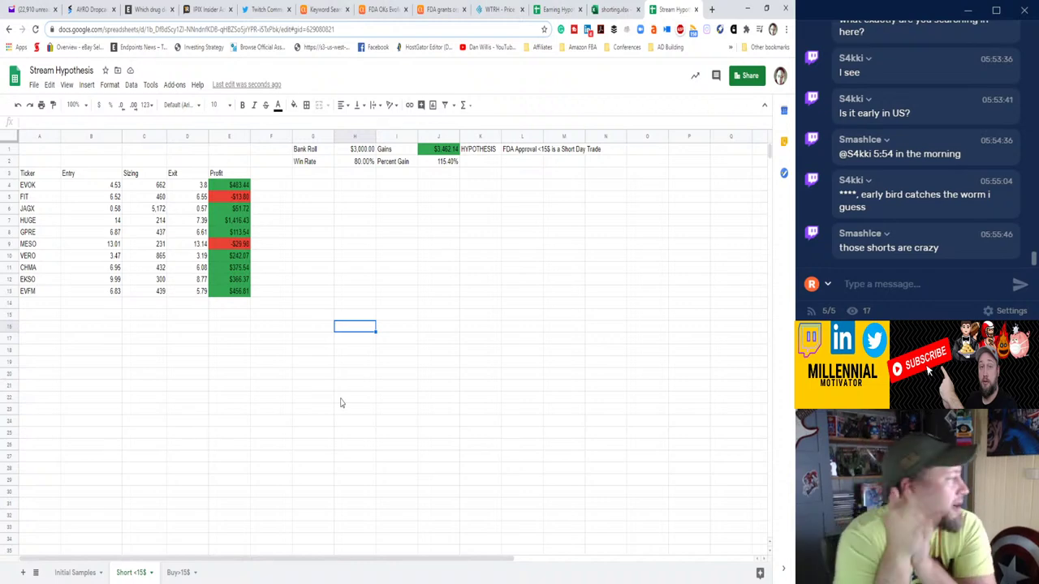
Compare the trade results on the Initial Samples, Short <15$ and Buy>15$ sheets.
{"action": "left_click", "coordinate": [84, 574]}
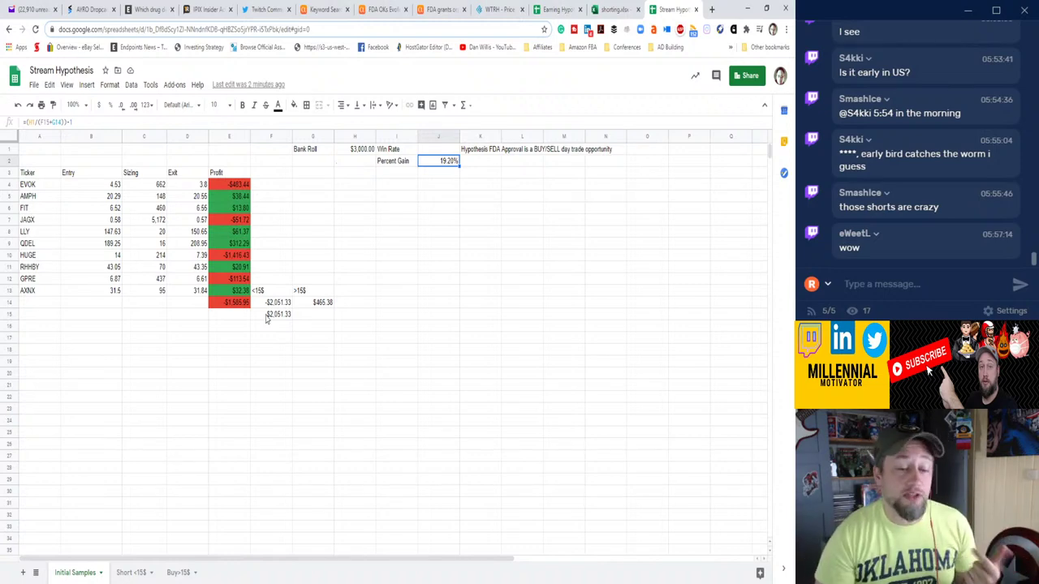
{"action": "left_click", "coordinate": [125, 573]}
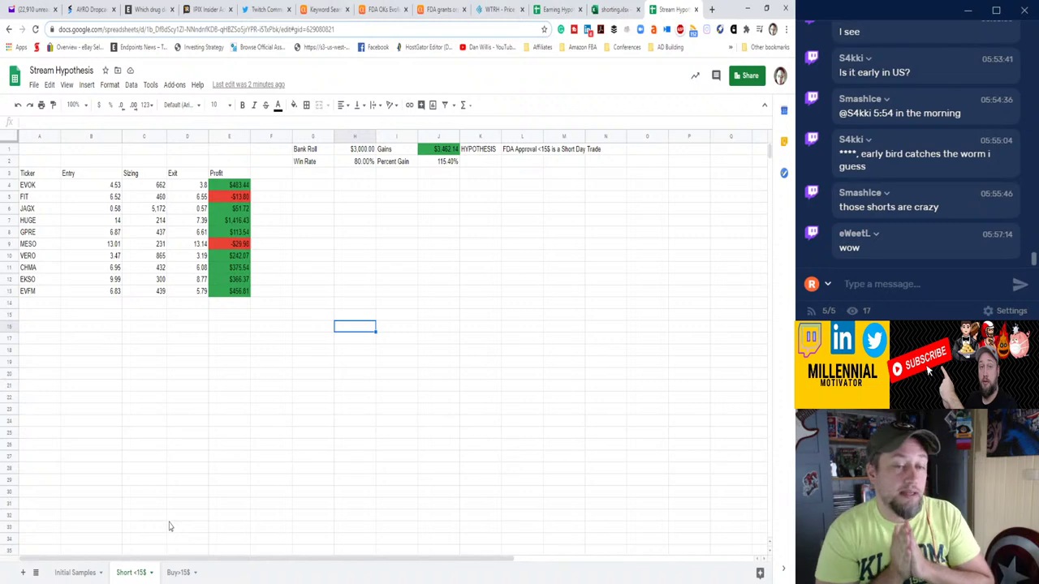
{"action": "left_click", "coordinate": [175, 576]}
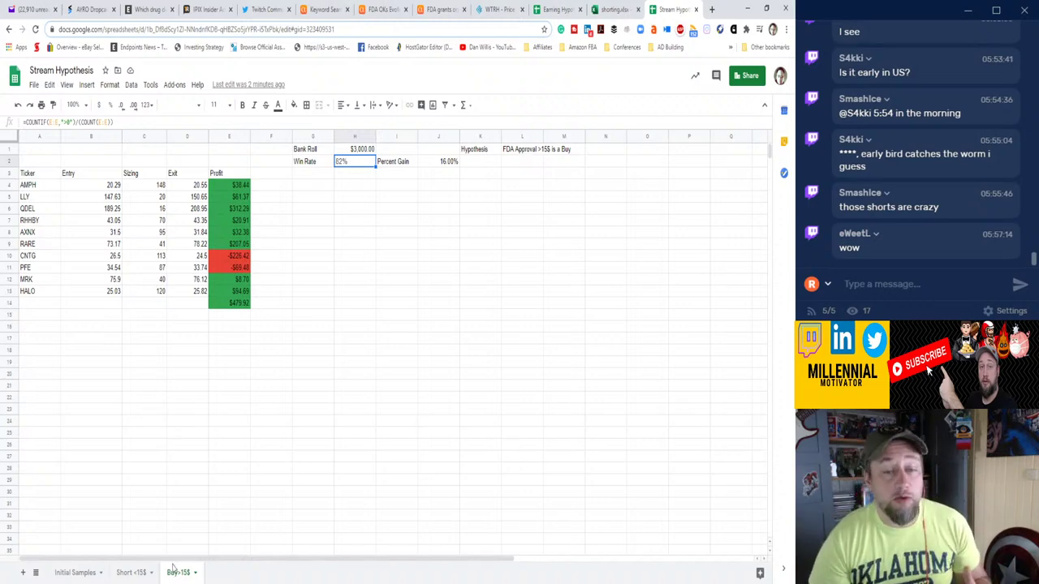
{"action": "left_click", "coordinate": [136, 575]}
{"action": "left_click", "coordinate": [184, 577]}
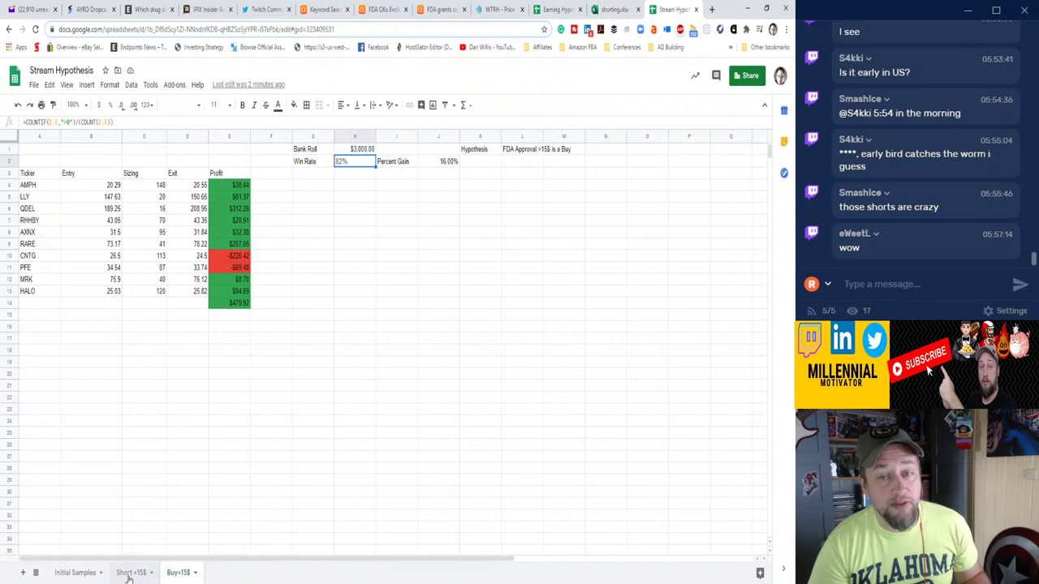
On the Buy>15$ sheet, move the Profit total from E14 into J1 and label it Total Gains in I1.
{"action": "left_click", "coordinate": [392, 151]}
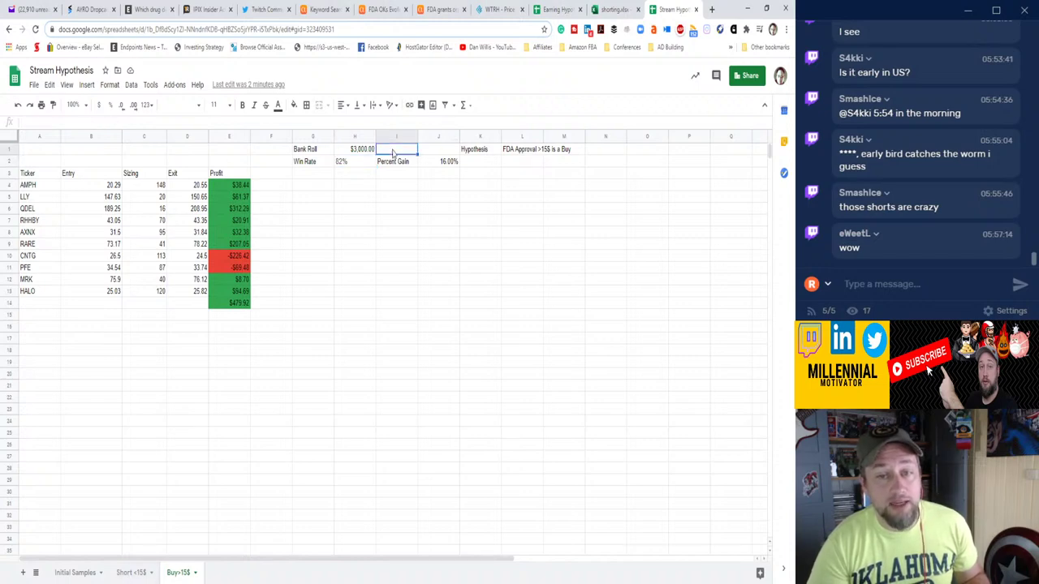
{"action": "left_click", "coordinate": [226, 307]}
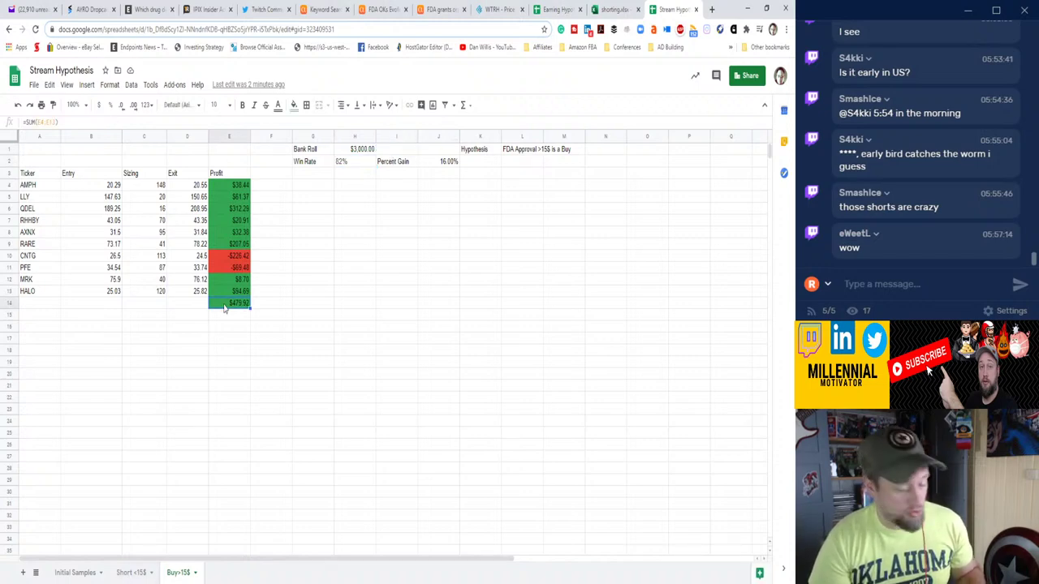
{"action": "key", "text": "ctrl+x"}
{"action": "left_click", "coordinate": [448, 150]}
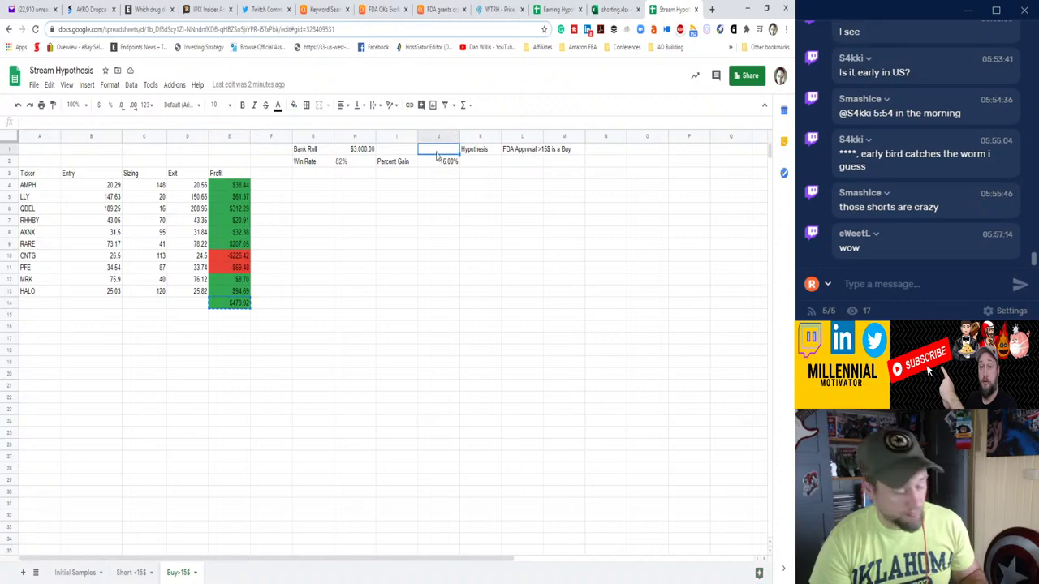
{"action": "key", "text": "ctrl+v"}
{"action": "left_click", "coordinate": [404, 154]}
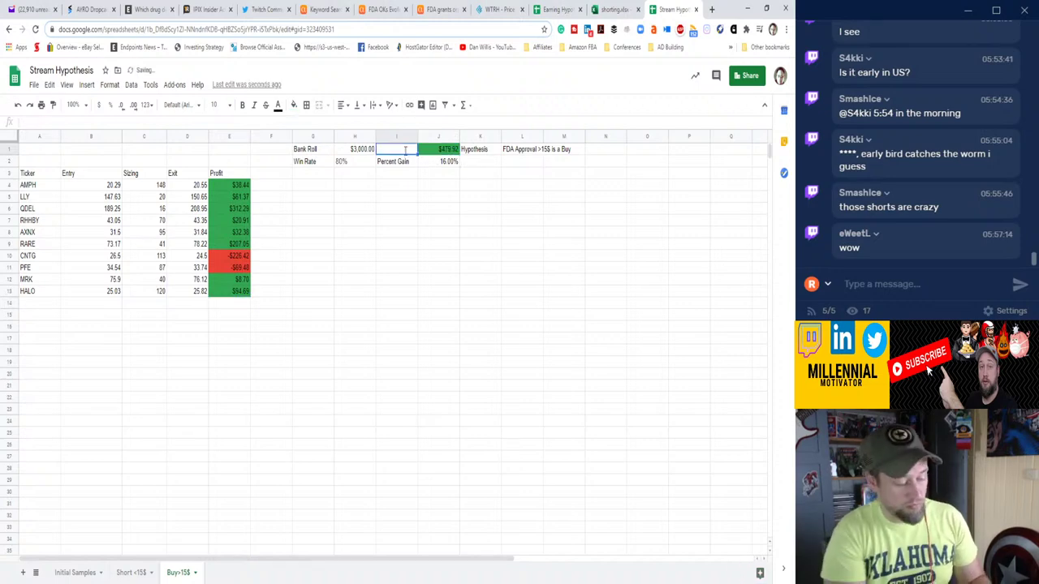
{"action": "type", "text": "Total Gains"}
{"action": "key", "text": "Return"}
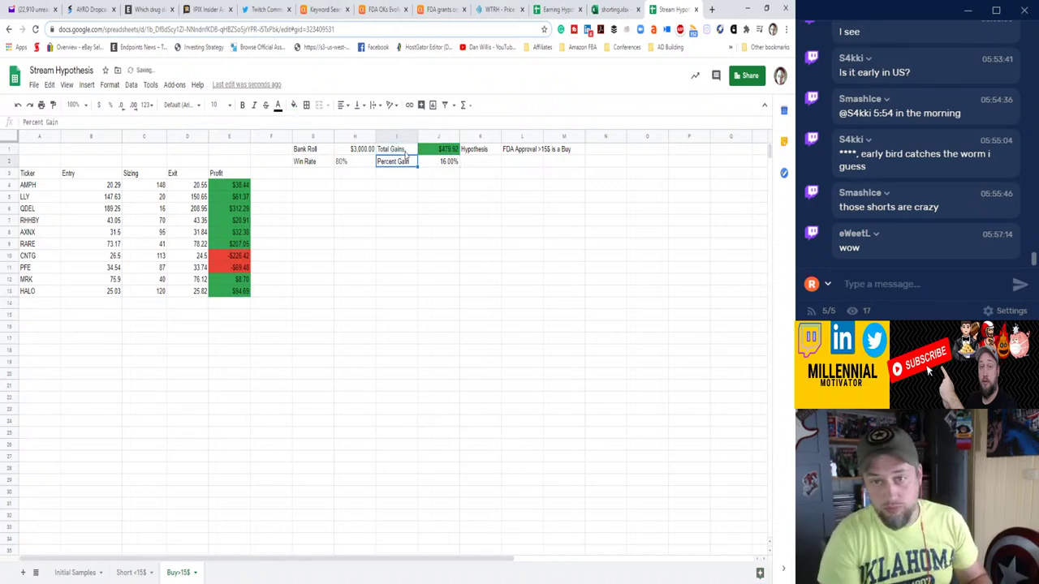
{"action": "left_click", "coordinate": [409, 208]}
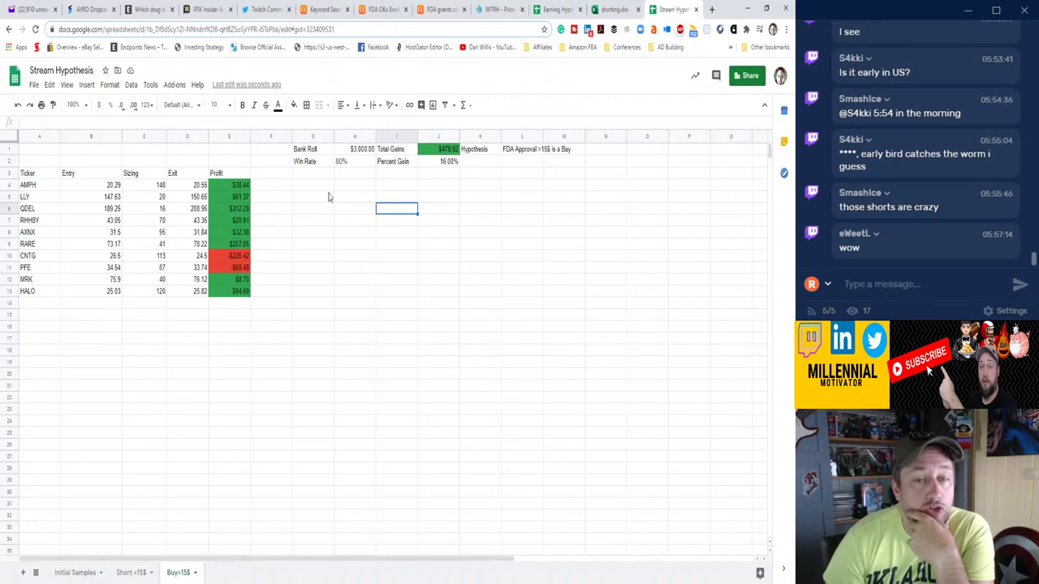
Check the Win Rate formula on the Buy>15$ sheet and the Gains, Percent Gain and EVOK Sizing formulas on the Short <15$ sheet.
{"action": "left_click", "coordinate": [363, 162]}
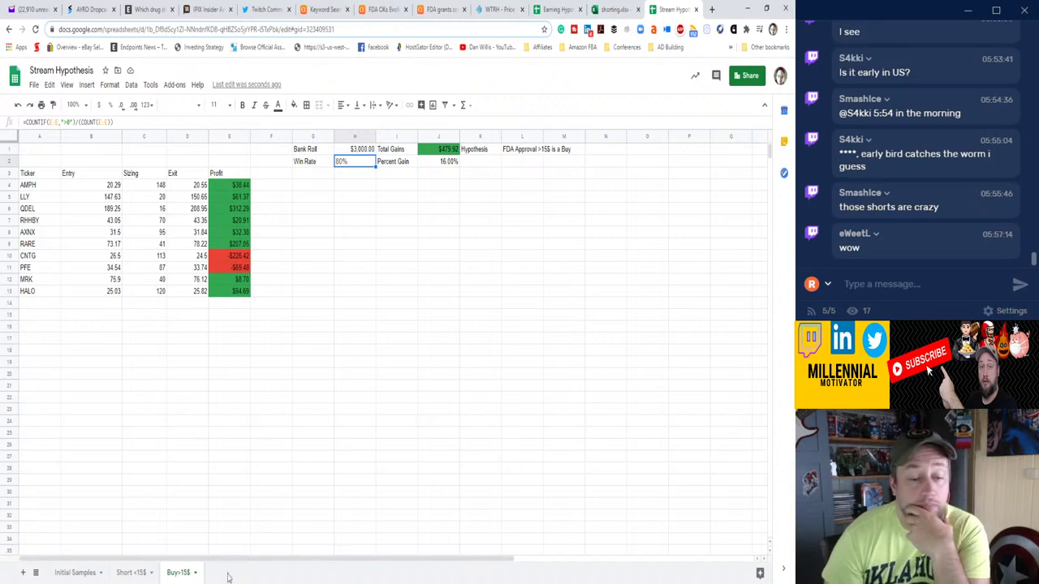
{"action": "left_click", "coordinate": [132, 572]}
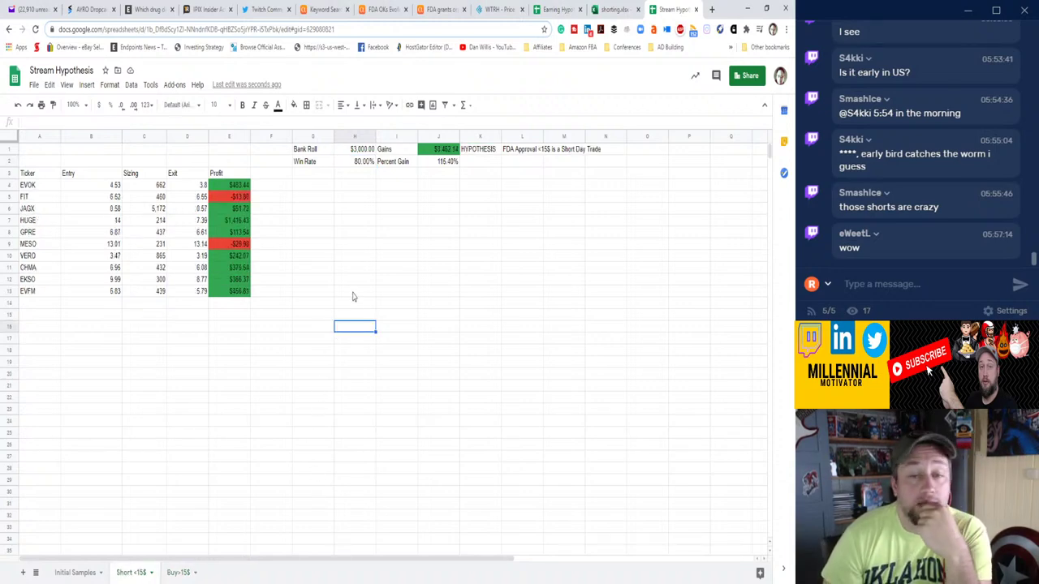
{"action": "left_click", "coordinate": [431, 154]}
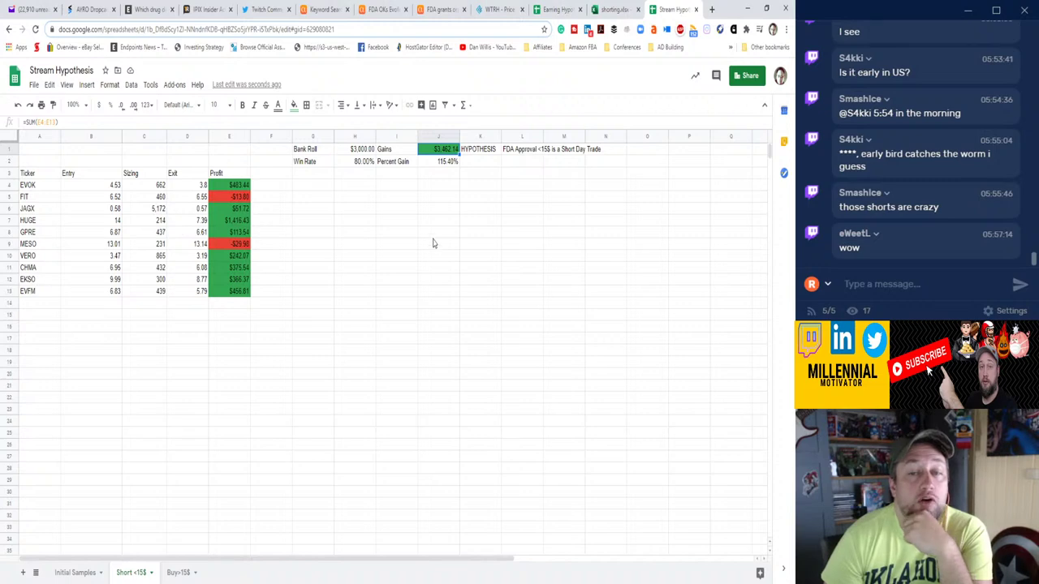
{"action": "left_click", "coordinate": [442, 164]}
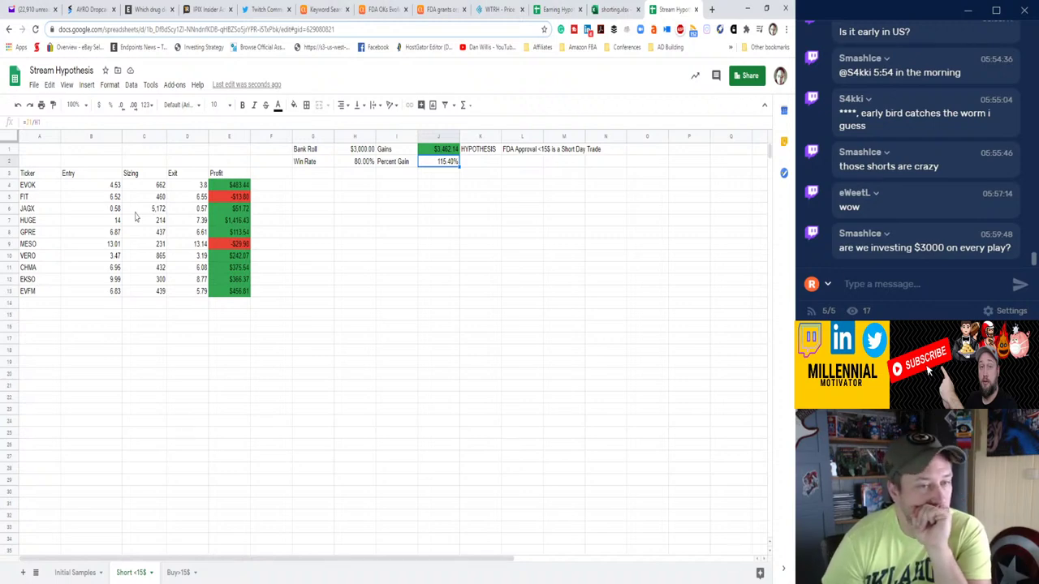
{"action": "left_click", "coordinate": [143, 187]}
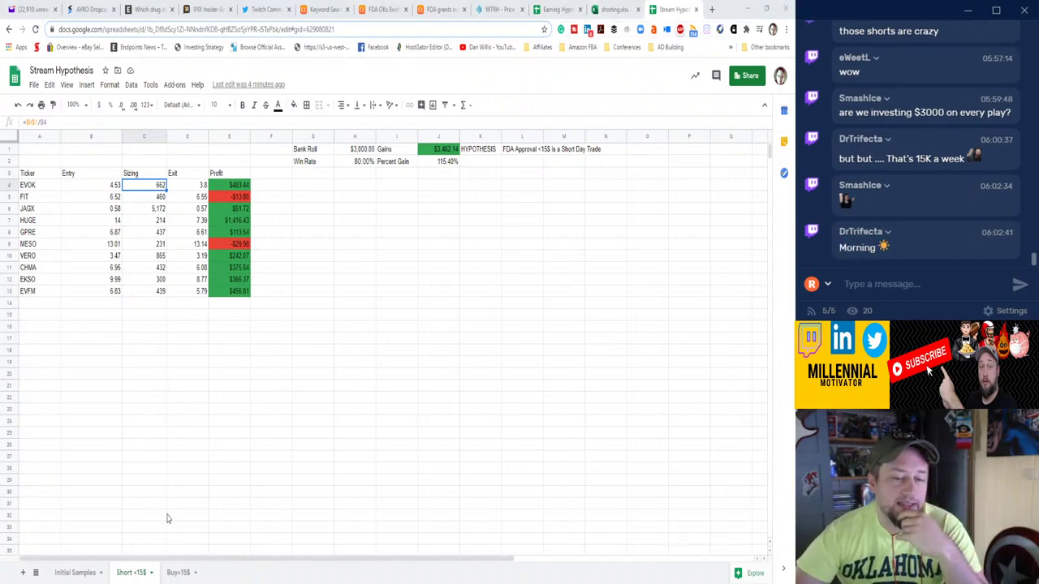
Review the trades and summary figures on the Beats 11/5 sheet of the Earning Hypothesis spreadsheet.
{"action": "left_click", "coordinate": [558, 8]}
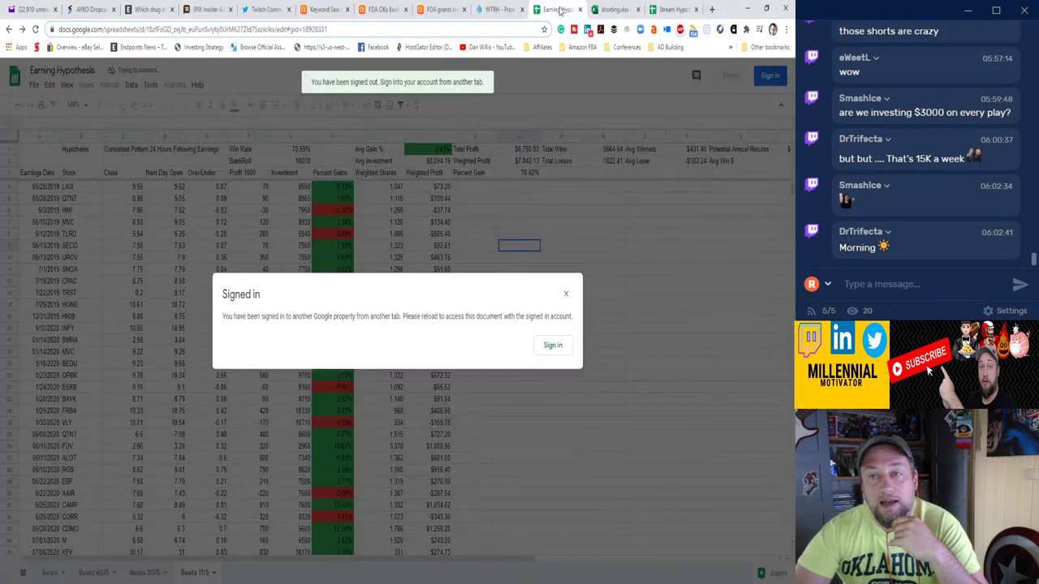
{"action": "left_click", "coordinate": [566, 294]}
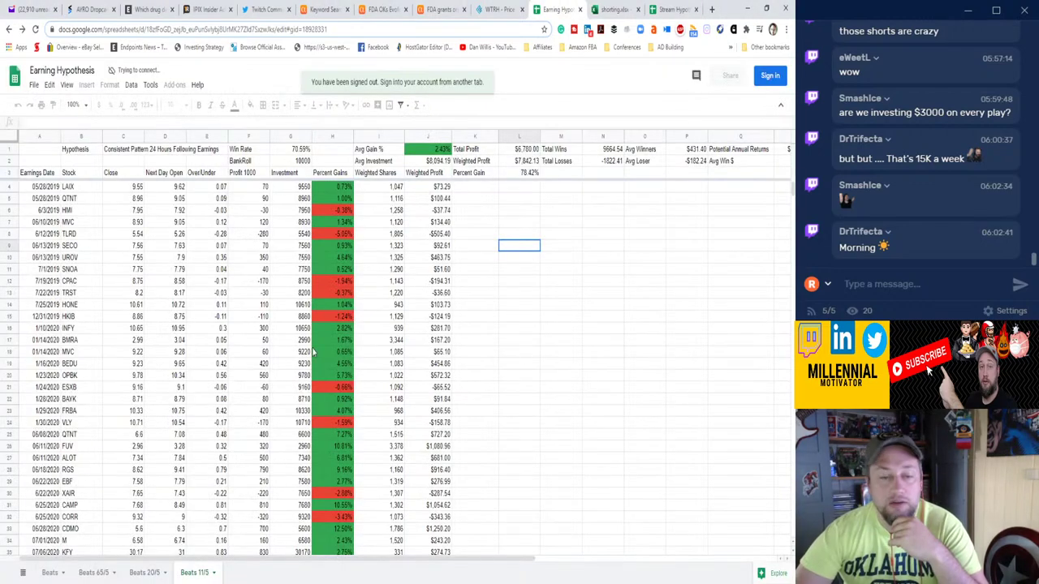
{"action": "scroll", "coordinate": [153, 299], "scroll_direction": "down", "scroll_amount": 3}
{"action": "scroll", "coordinate": [152, 300], "scroll_direction": "up", "scroll_amount": 3}
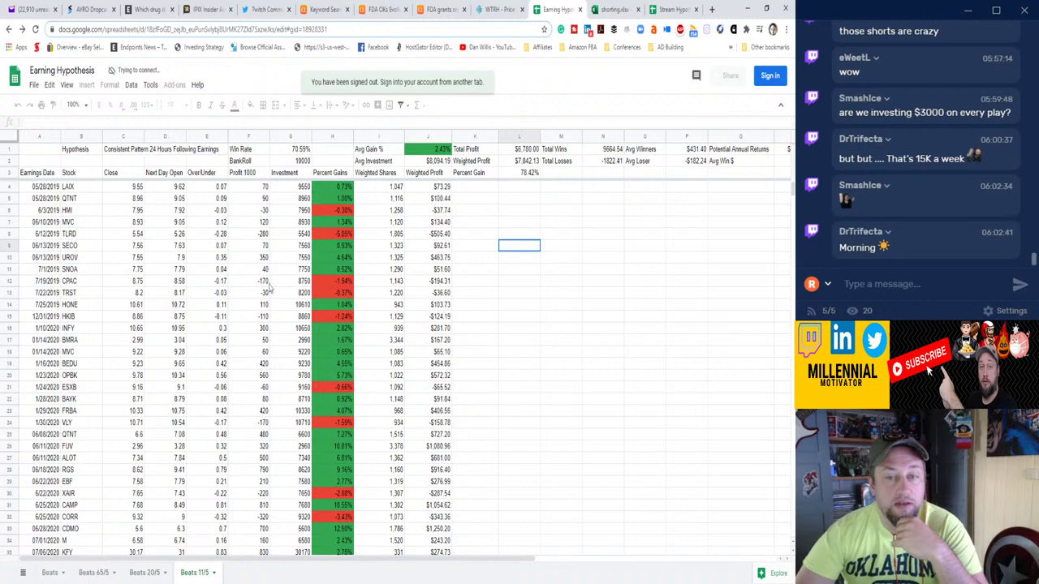
{"action": "scroll", "coordinate": [111, 244], "scroll_direction": "down", "scroll_amount": 2}
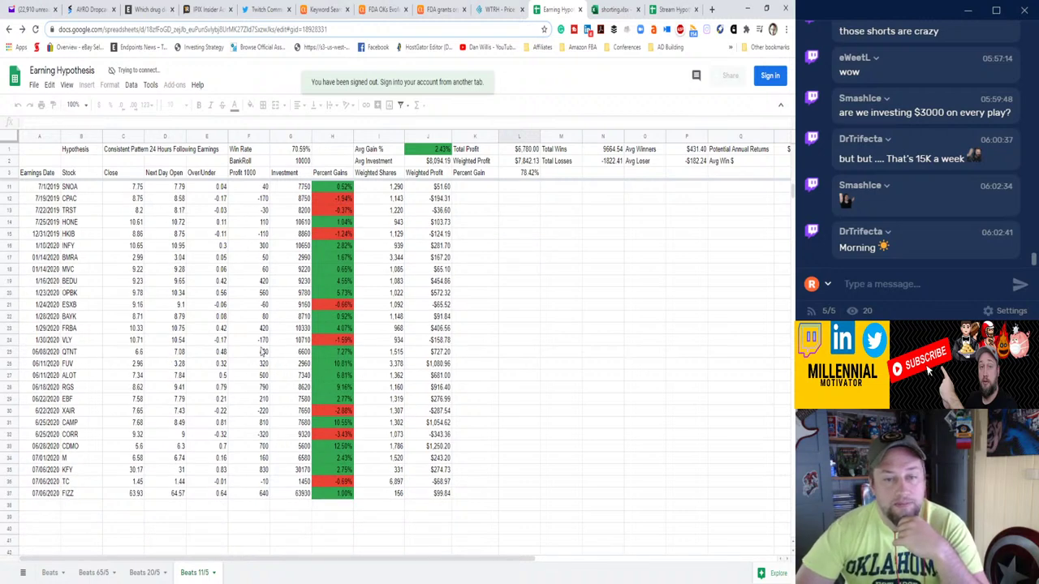
{"action": "scroll", "coordinate": [280, 325], "scroll_direction": "up", "scroll_amount": 3}
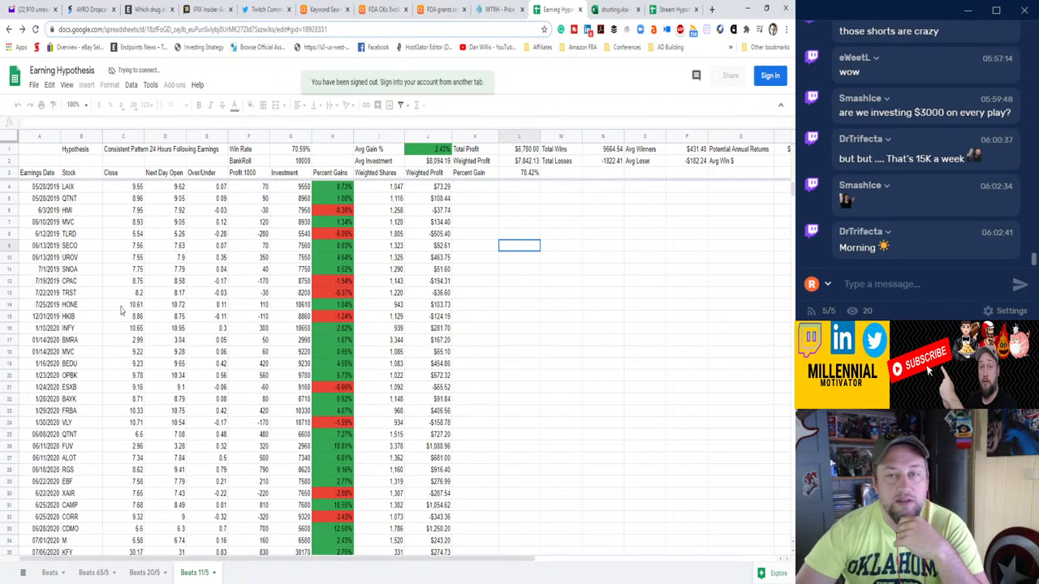
Switch to the shorting workbook in Excel Online and examine its full trade log, profit percentages and win rate.
{"action": "left_click", "coordinate": [605, 9]}
{"action": "scroll", "coordinate": [155, 317], "scroll_direction": "down", "scroll_amount": 3}
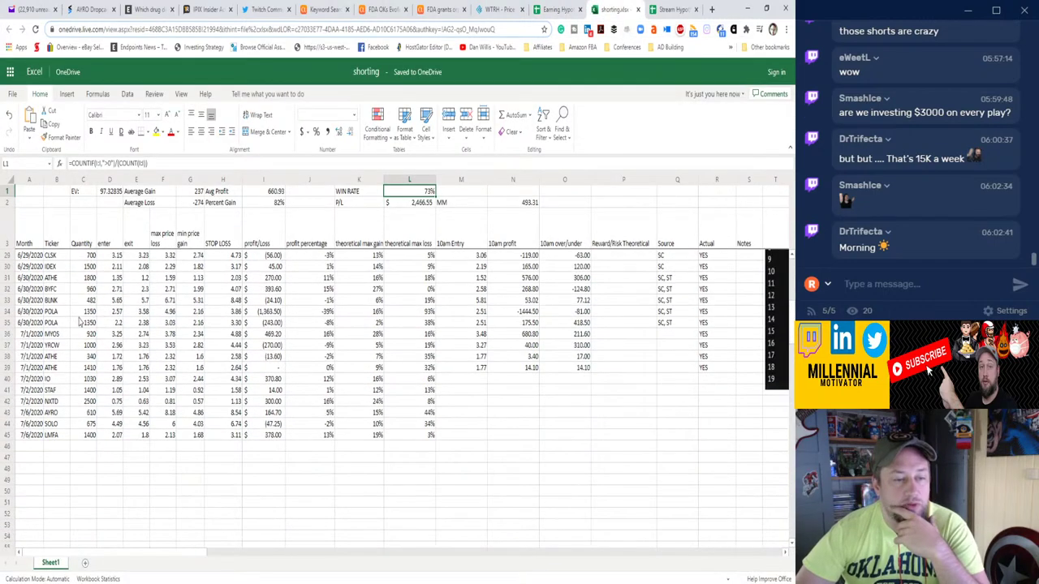
{"action": "scroll", "coordinate": [79, 357], "scroll_direction": "up", "scroll_amount": 3}
{"action": "scroll", "coordinate": [80, 360], "scroll_direction": "down", "scroll_amount": 10}
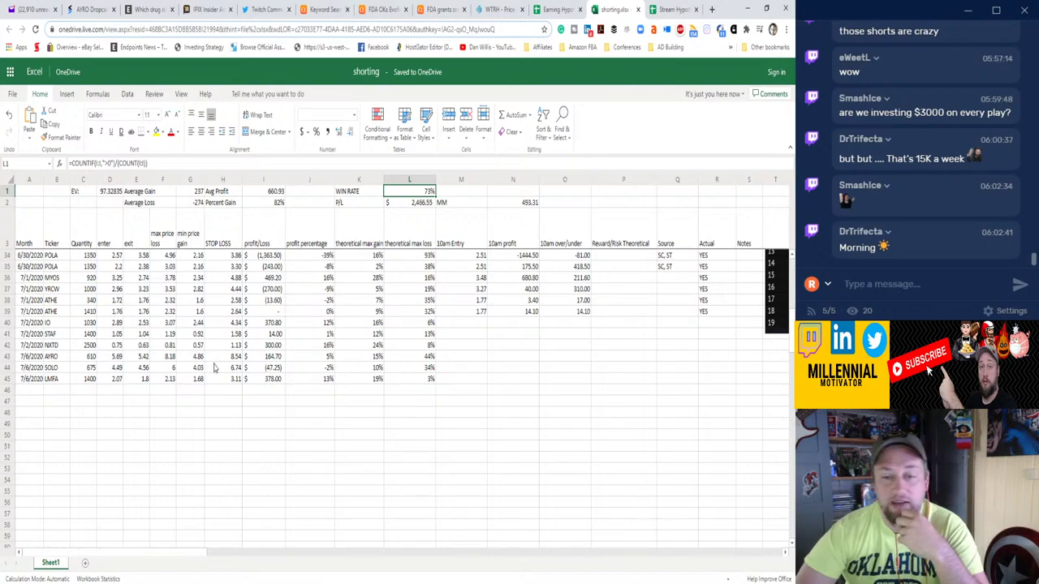
{"action": "scroll", "coordinate": [215, 365], "scroll_direction": "up", "scroll_amount": 10}
{"action": "scroll", "coordinate": [217, 364], "scroll_direction": "down", "scroll_amount": 8}
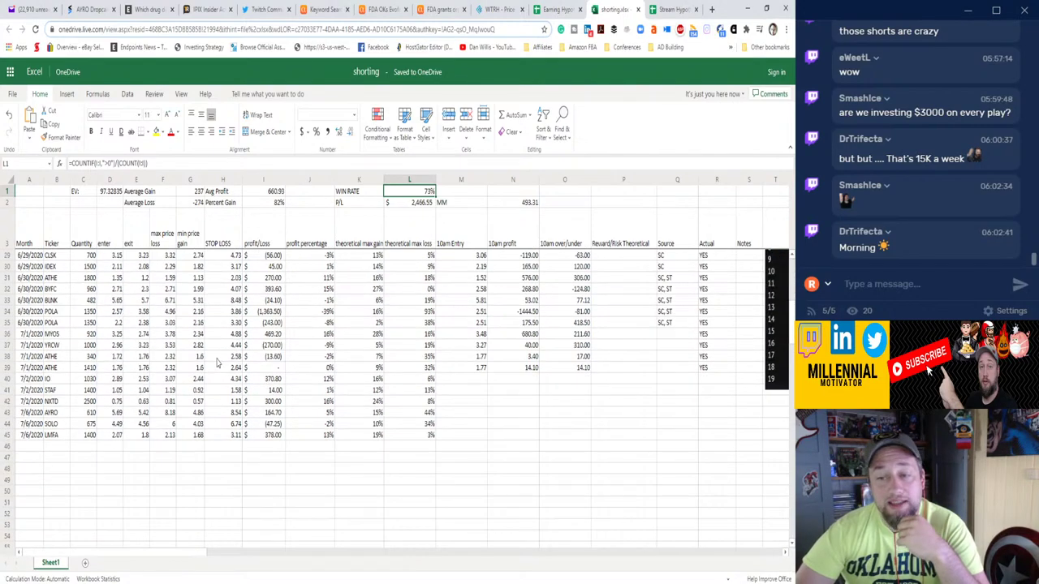
{"action": "scroll", "coordinate": [217, 363], "scroll_direction": "up", "scroll_amount": 6}
{"action": "scroll", "coordinate": [139, 346], "scroll_direction": "down", "scroll_amount": 1}
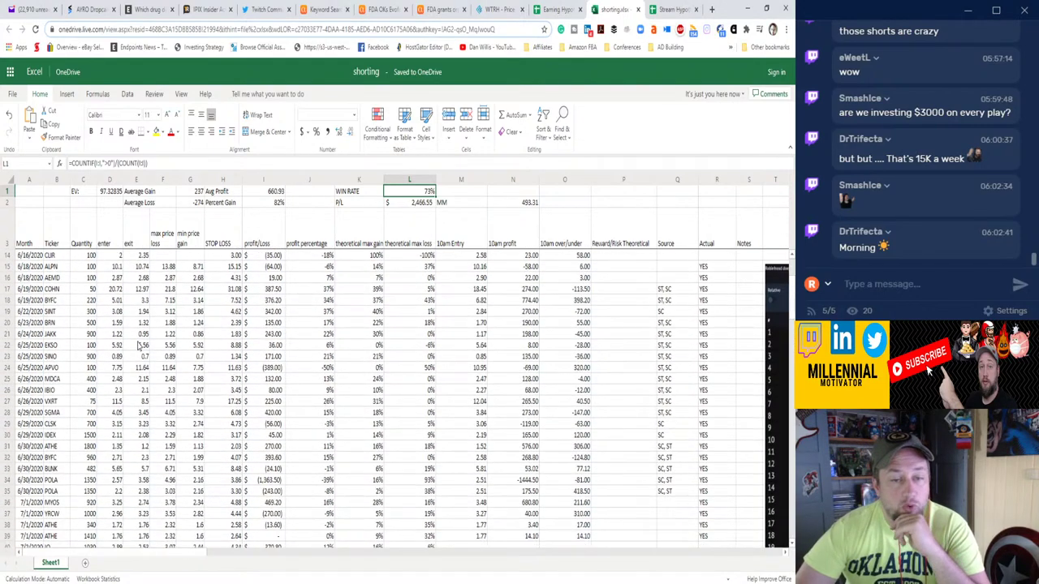
{"action": "scroll", "coordinate": [139, 346], "scroll_direction": "down", "scroll_amount": 5}
{"action": "scroll", "coordinate": [139, 347], "scroll_direction": "up", "scroll_amount": 8}
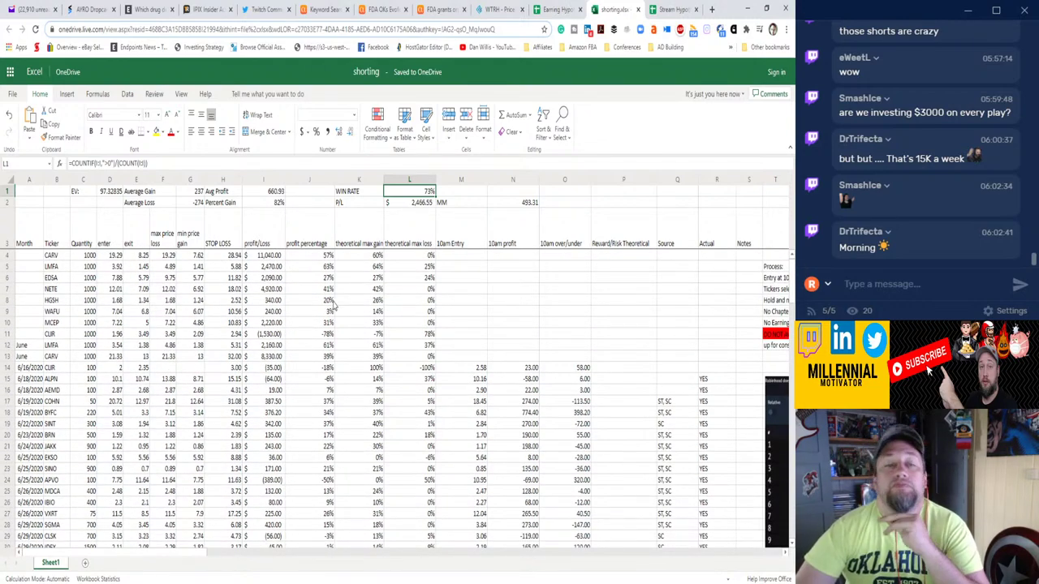
{"action": "scroll", "coordinate": [333, 307], "scroll_direction": "down", "scroll_amount": 10}
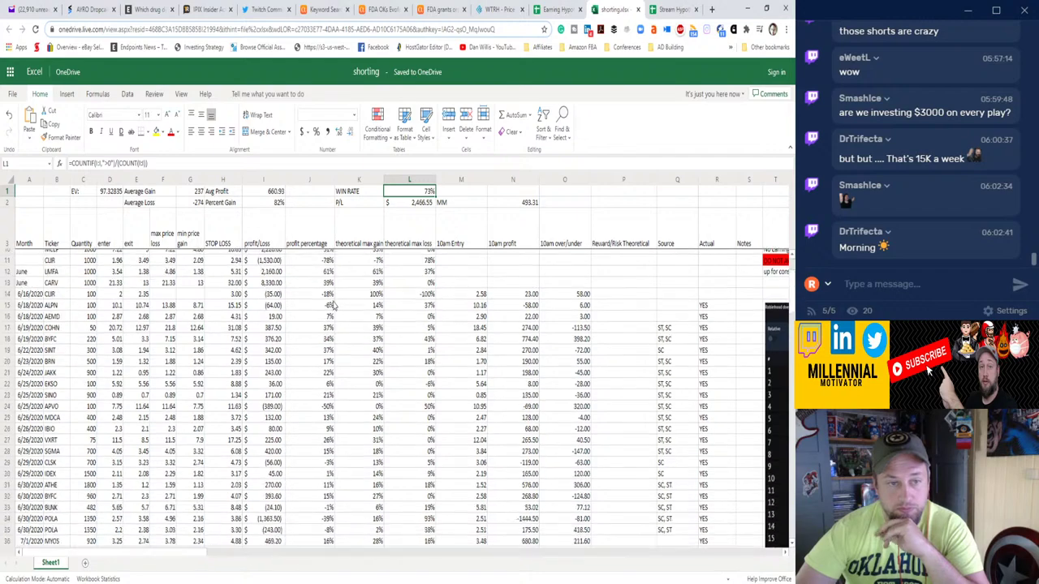
{"action": "scroll", "coordinate": [333, 304], "scroll_direction": "up", "scroll_amount": 3}
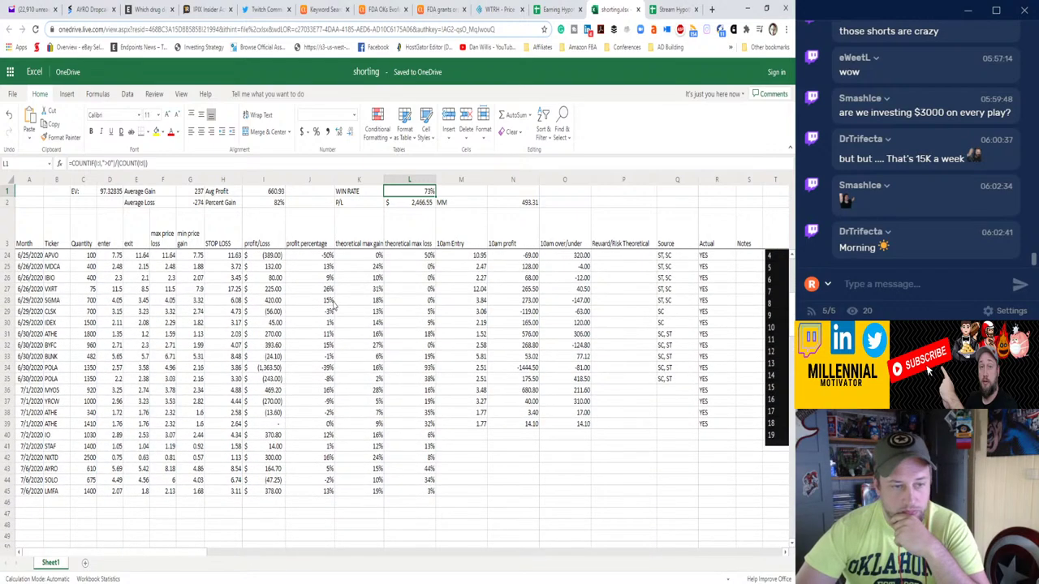
{"action": "scroll", "coordinate": [333, 305], "scroll_direction": "up", "scroll_amount": 7}
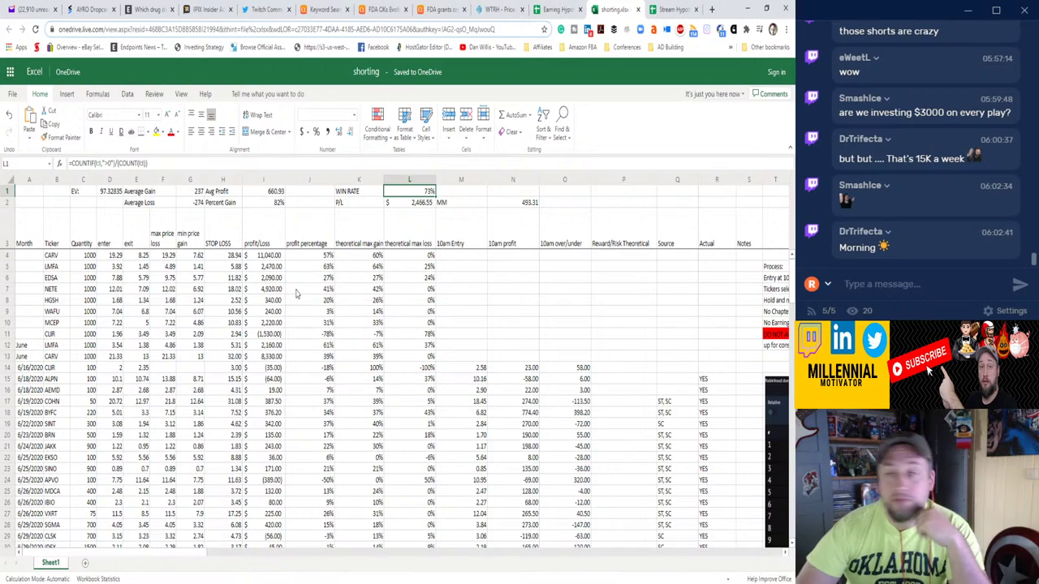
Return to the Stream Hypothesis spreadsheet and rename it FDA Approval Strat.
{"action": "left_click", "coordinate": [670, 9]}
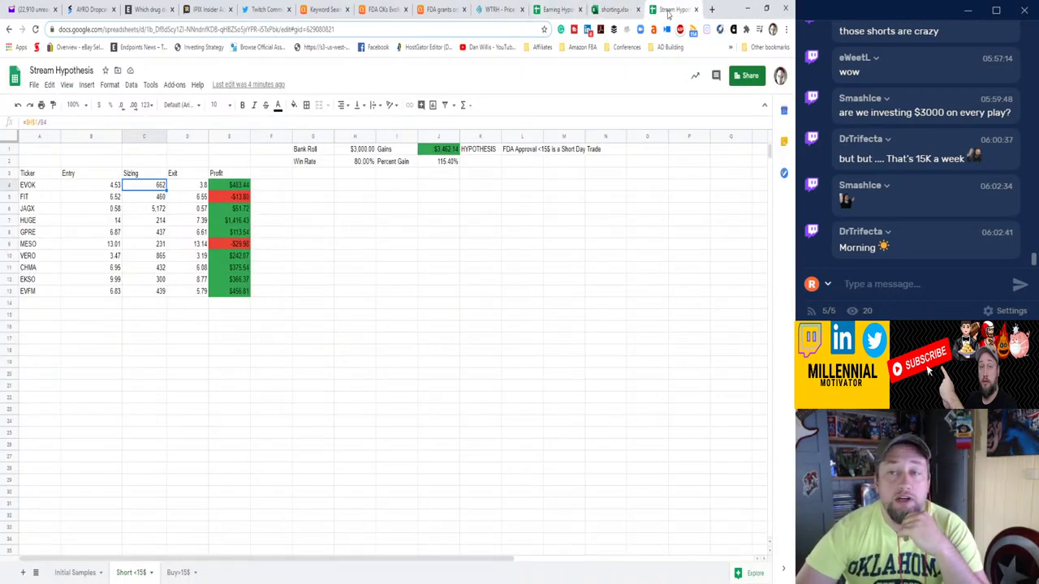
{"action": "left_click", "coordinate": [75, 70]}
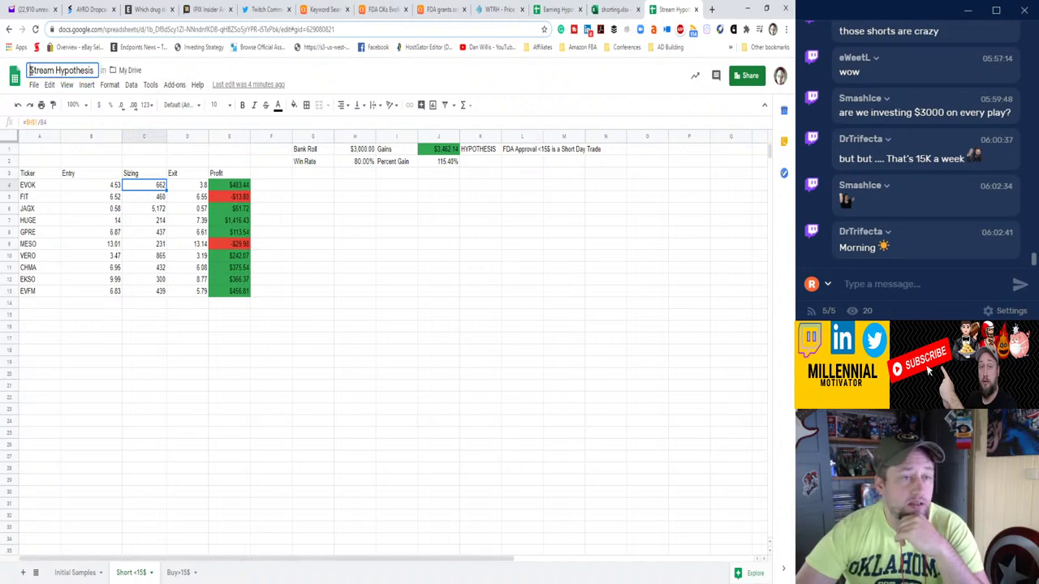
{"action": "left_click_drag", "start_coordinate": [31, 71], "coordinate": [95, 72]}
{"action": "type", "text": "F"}
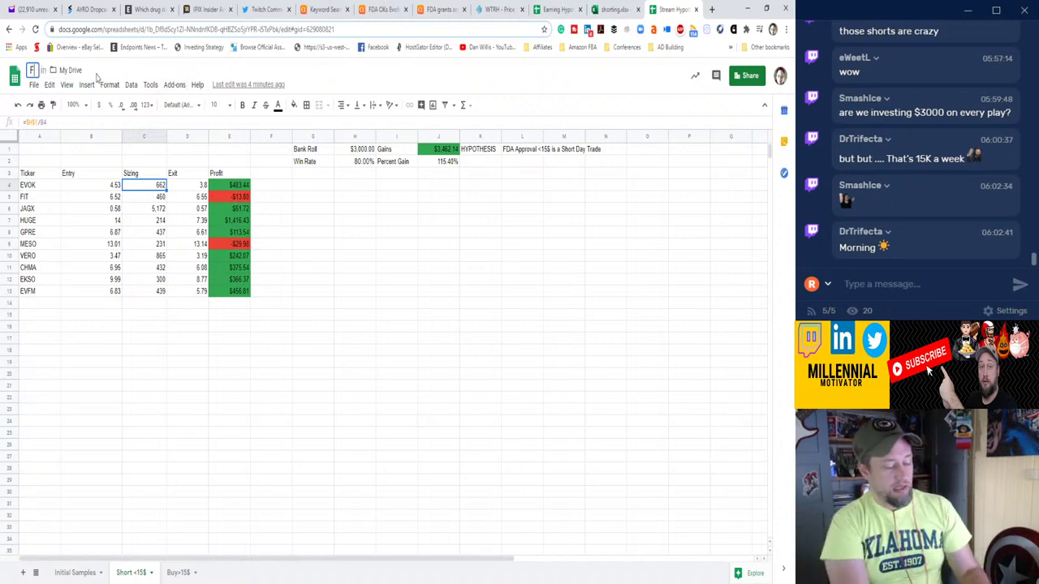
{"action": "type", "text": "DA App"}
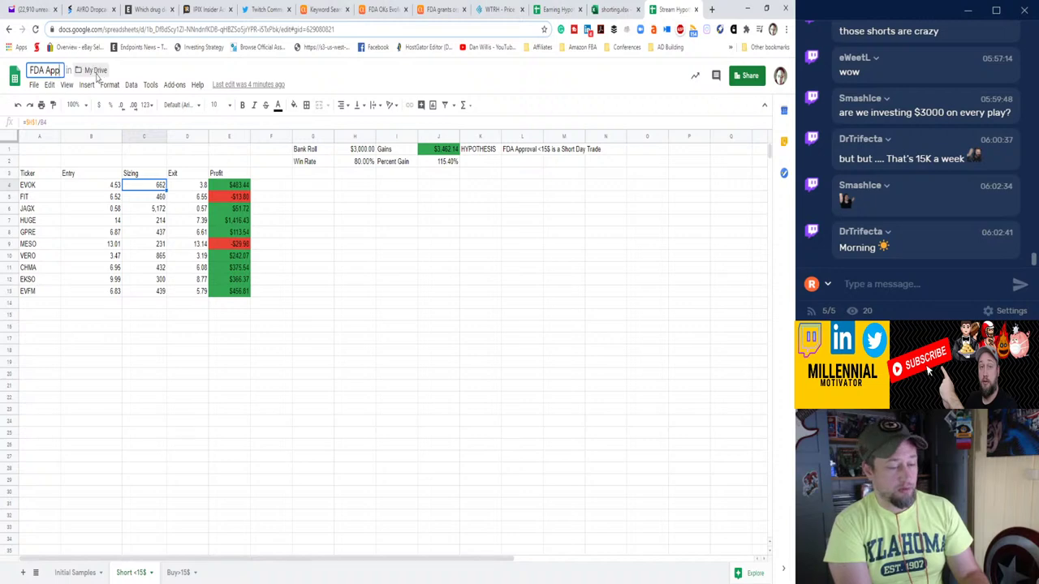
{"action": "type", "text": "roval Strat"}
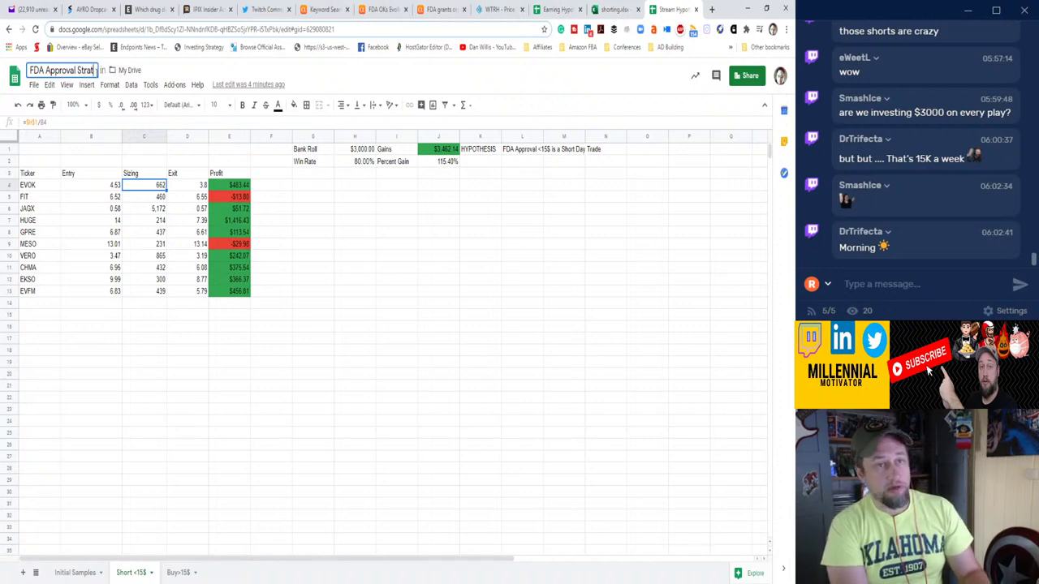
{"action": "key", "text": "Return"}
Sign back in to the Earning Hypothesis spreadsheet and rename it Earnings Strat.
{"action": "left_click", "coordinate": [559, 9]}
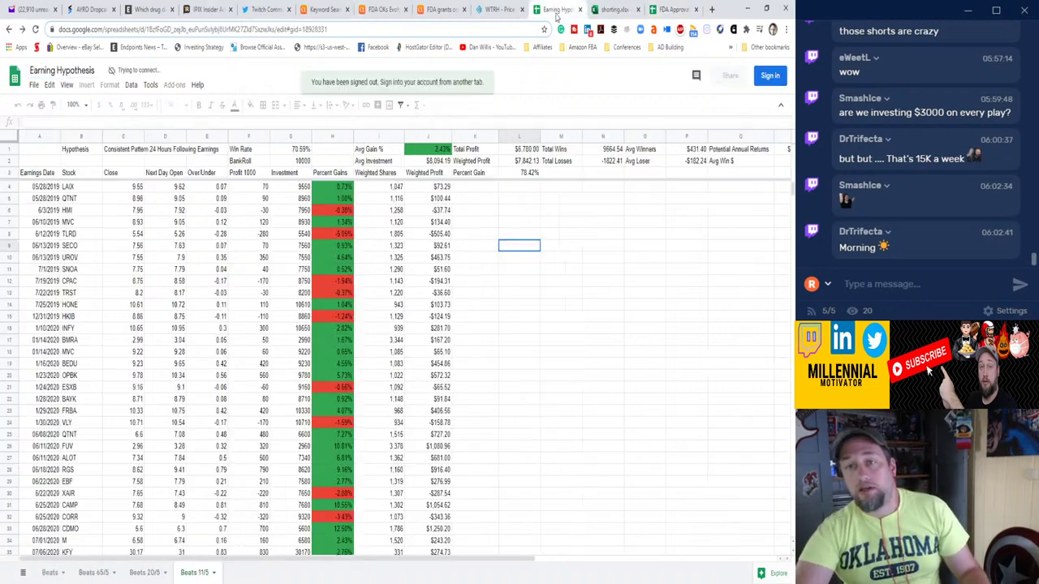
{"action": "left_click", "coordinate": [566, 294]}
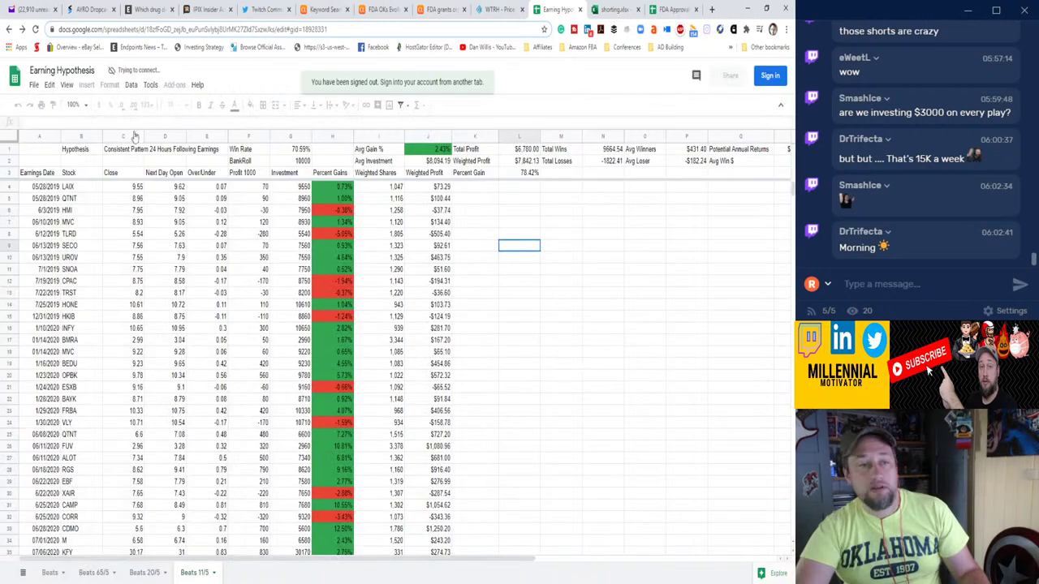
{"action": "double_click", "coordinate": [75, 71]}
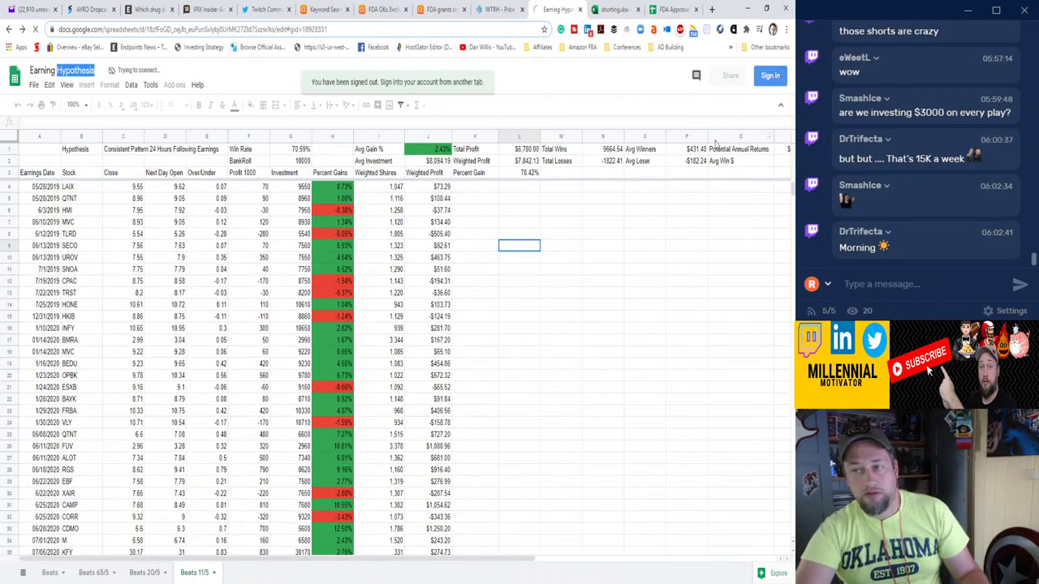
{"action": "left_click", "coordinate": [769, 78]}
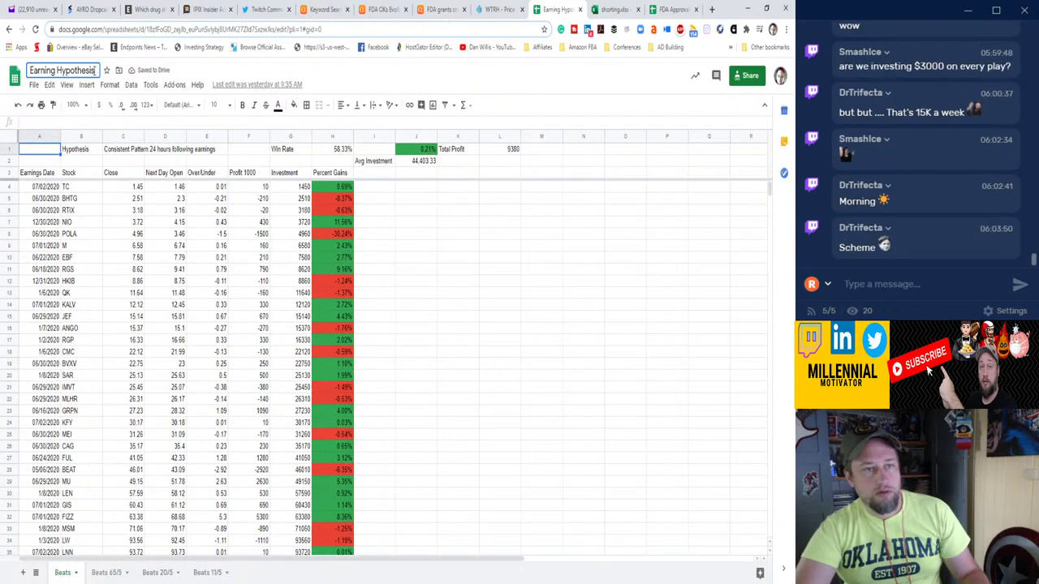
{"action": "left_click_drag", "start_coordinate": [96, 71], "coordinate": [54, 71]}
{"action": "type", "text": "Strat"}
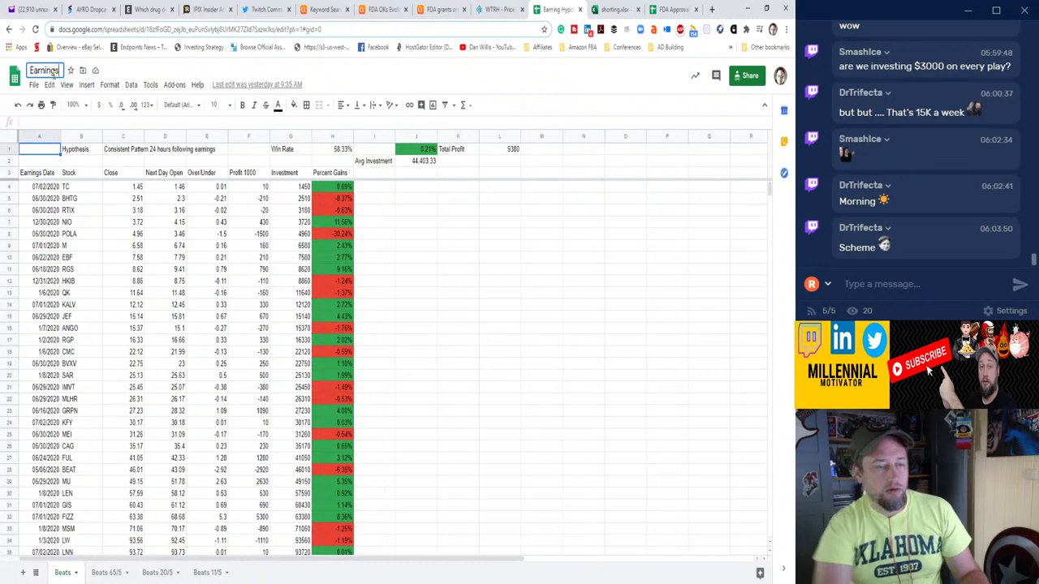
{"action": "key", "text": "Return"}
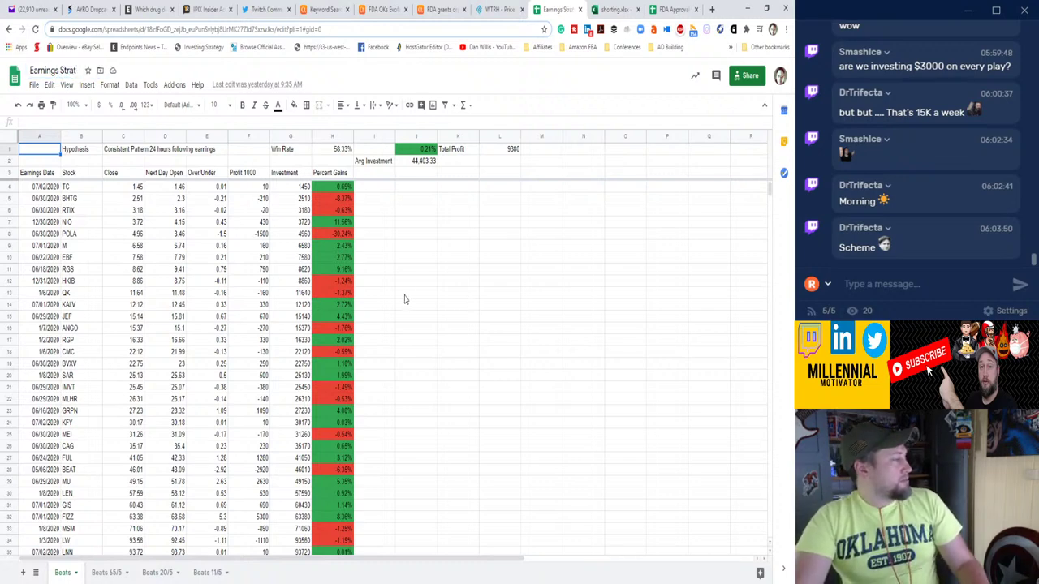
{"action": "left_click", "coordinate": [467, 328]}
Place the FDA Approval Strat spreadsheet between Earnings Strat and shorting in the browser, and look through the three strategy files.
{"action": "left_click", "coordinate": [672, 10]}
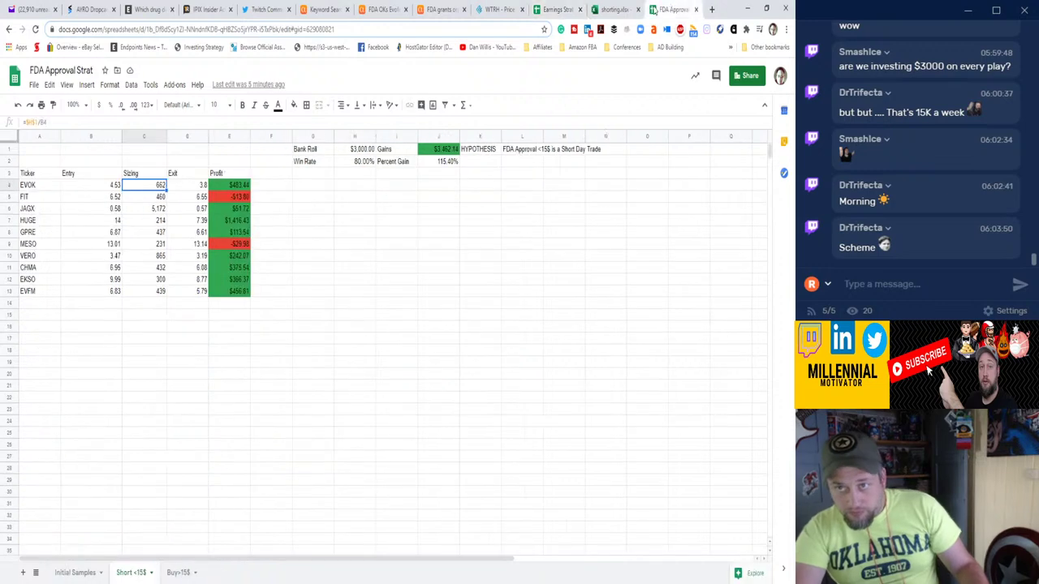
{"action": "left_click_drag", "start_coordinate": [672, 10], "coordinate": [616, 10]}
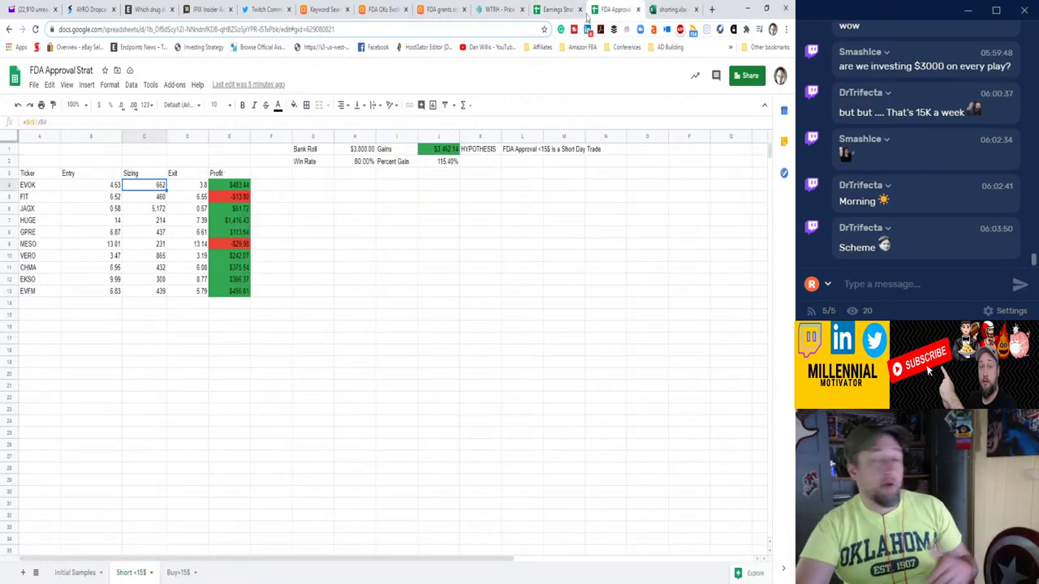
{"action": "left_click", "coordinate": [562, 10]}
{"action": "left_click", "coordinate": [604, 12]}
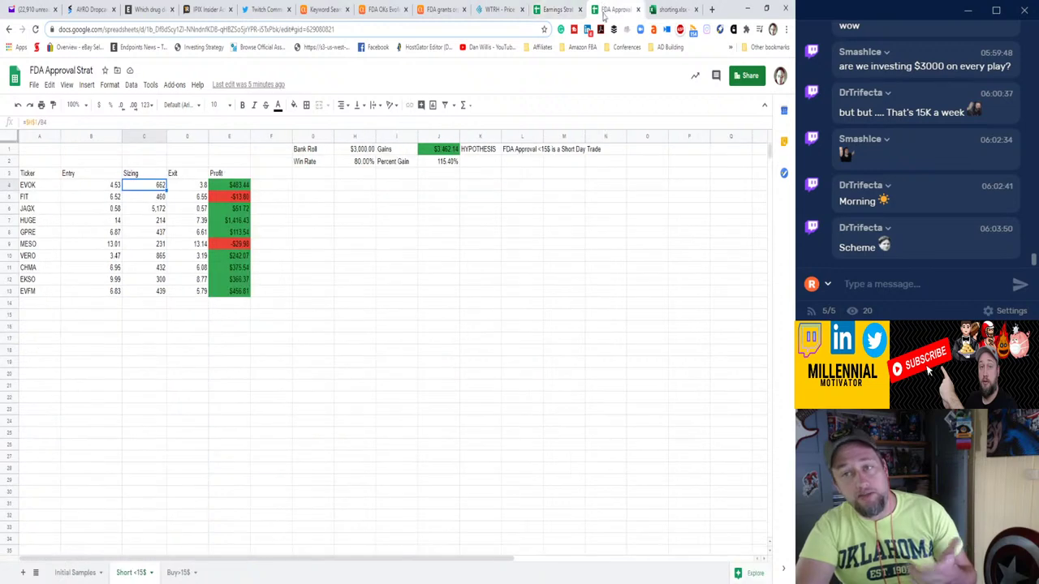
{"action": "key", "text": "ctrl+Tab"}
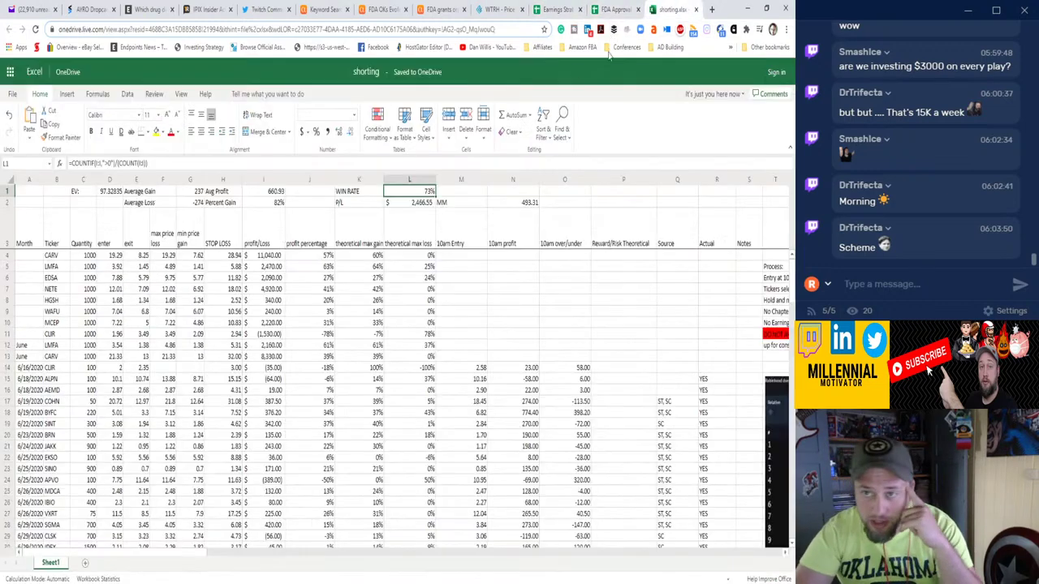
{"action": "left_click", "coordinate": [559, 10]}
{"action": "left_click", "coordinate": [610, 10]}
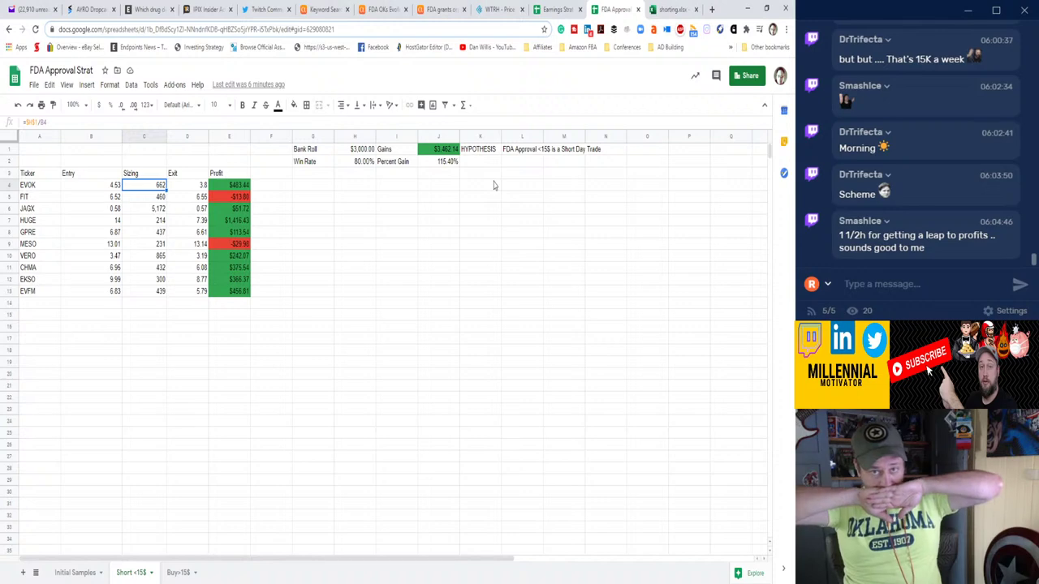
Switch to the Seeking Alpha search page and replace the fda query with a search for conference.
{"action": "left_click", "coordinate": [301, 11]}
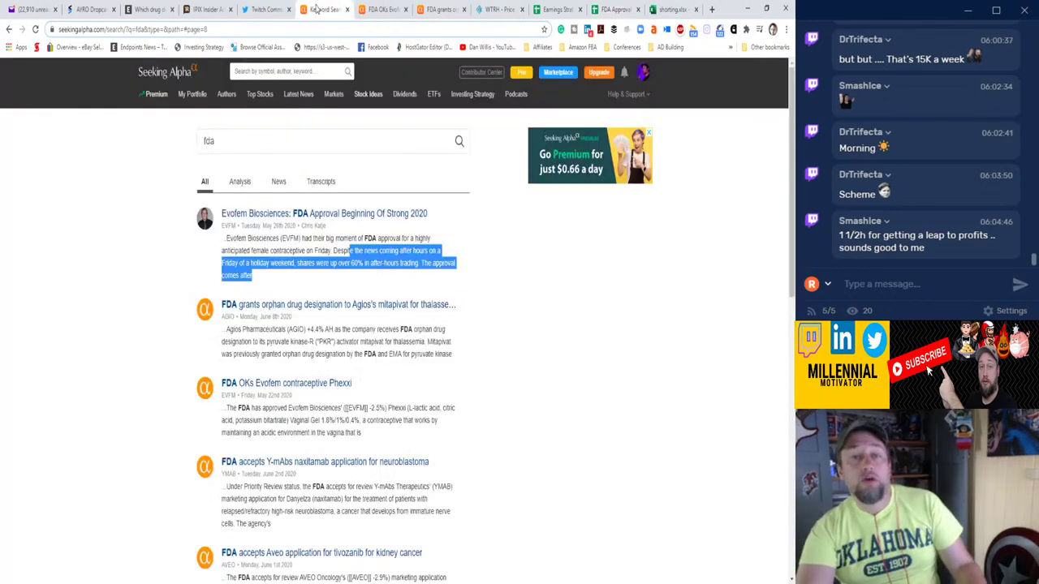
{"action": "left_click", "coordinate": [108, 217]}
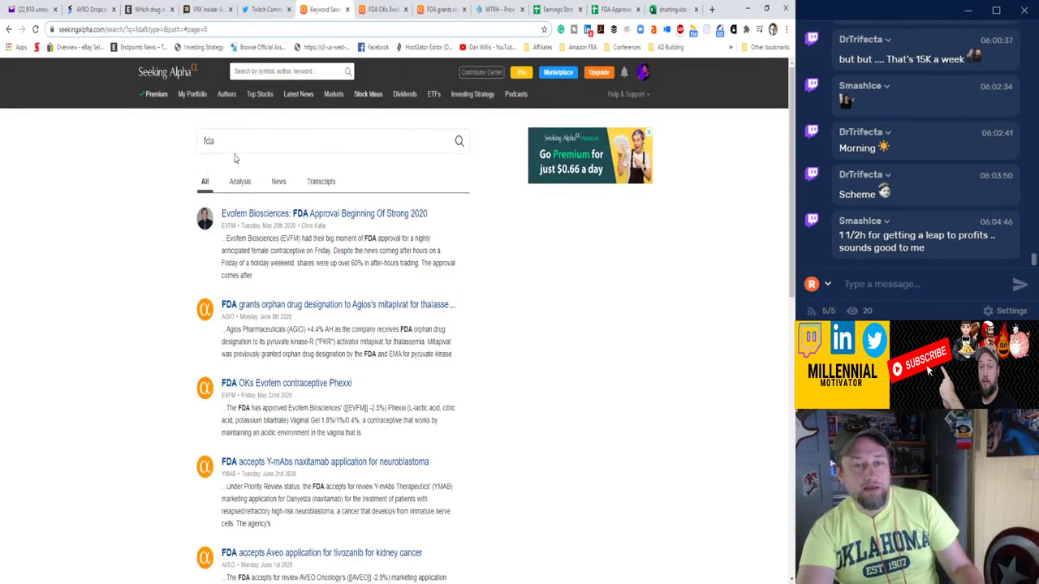
{"action": "left_click_drag", "start_coordinate": [239, 143], "coordinate": [177, 141]}
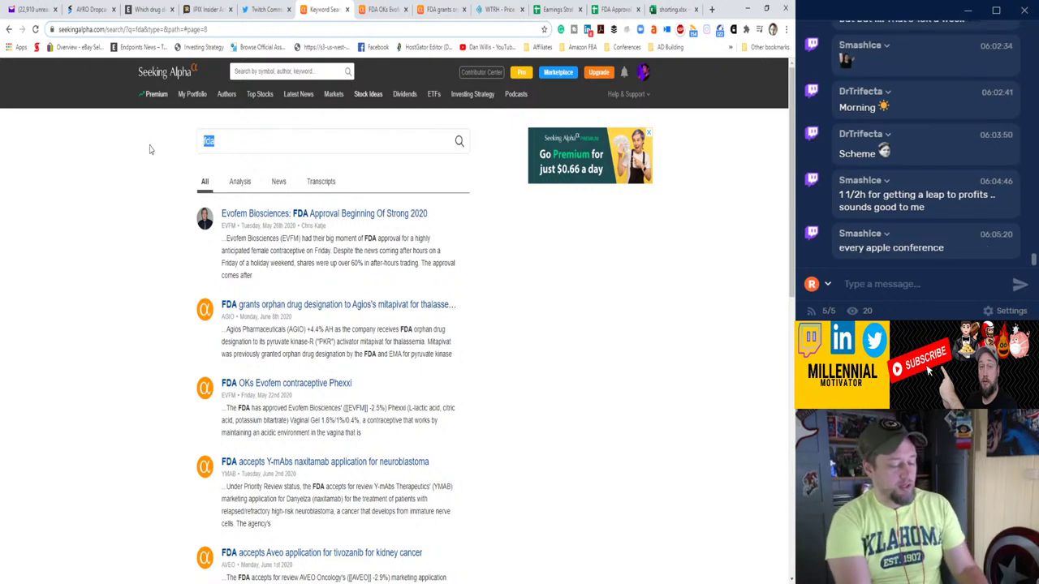
{"action": "type", "text": "sem"}
{"action": "key", "text": "BackSpace"}
{"action": "key", "text": "BackSpace"}
{"action": "key", "text": "BackSpace"}
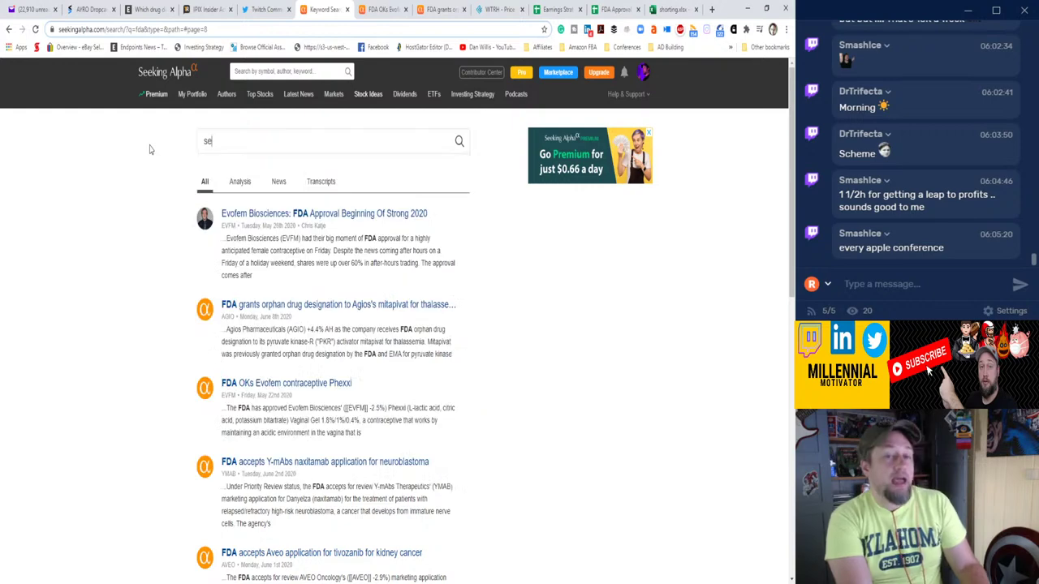
{"action": "type", "text": "conferenc"}
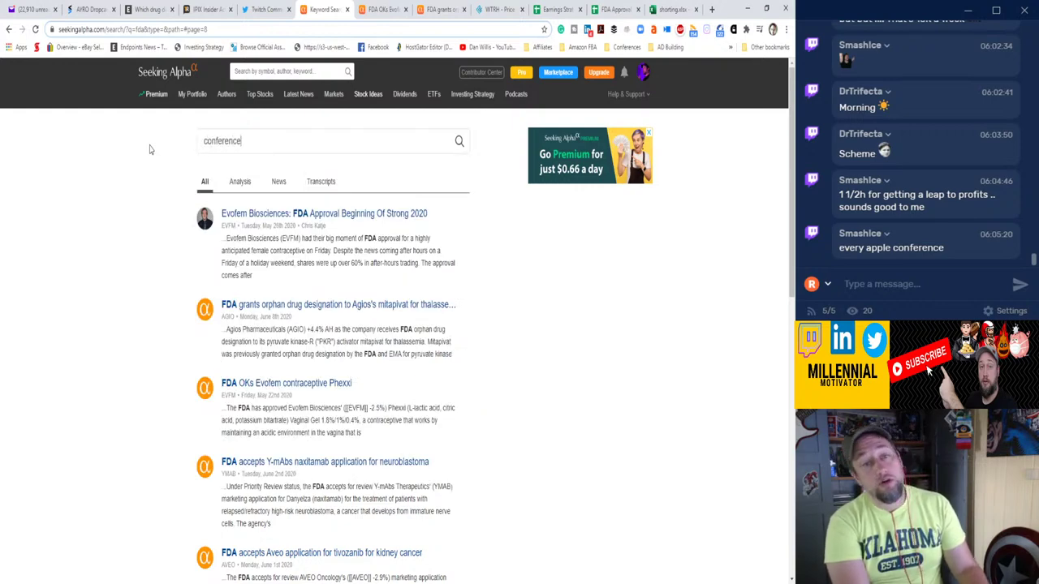
{"action": "type", "text": "e"}
{"action": "key", "text": "Return"}
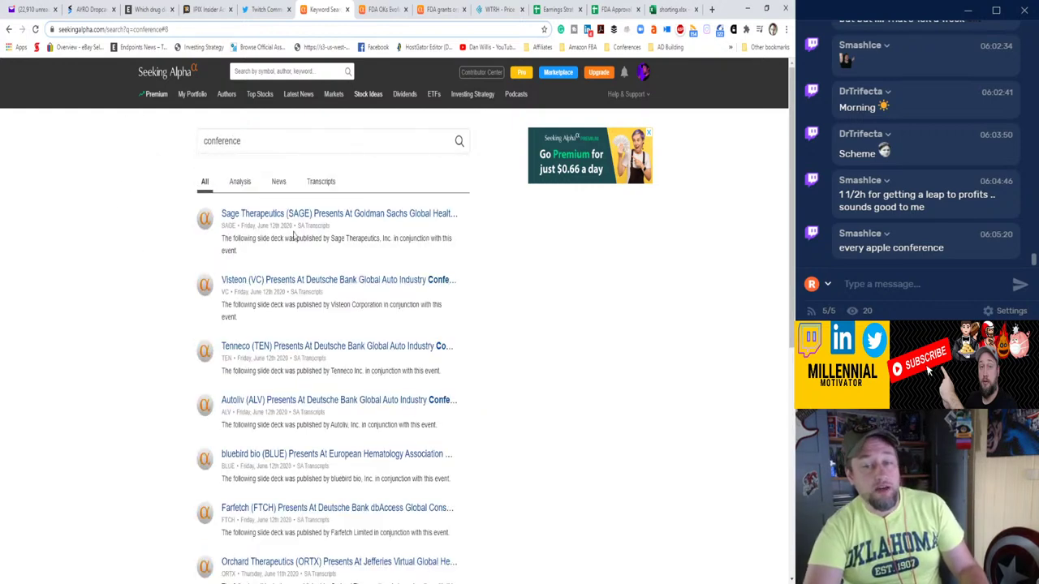
Look through the remaining conference search results on Seeking Alpha and close that page.
{"action": "scroll", "coordinate": [294, 236], "scroll_direction": "down", "scroll_amount": 4}
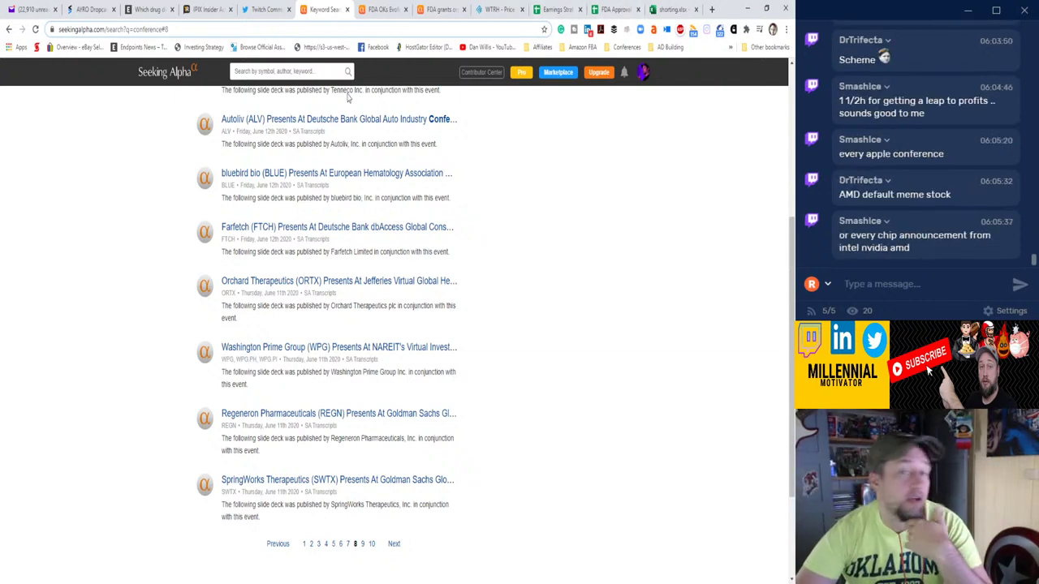
{"action": "left_click", "coordinate": [348, 10]}
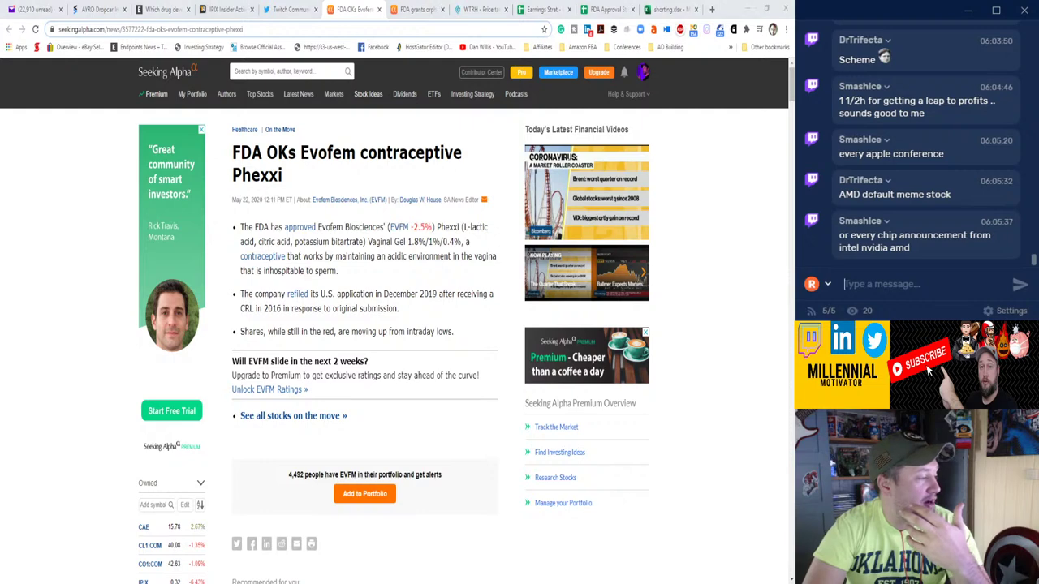
Read back through the earlier stream chat messages and return to the latest ones.
{"action": "scroll", "coordinate": [949, 215], "scroll_direction": "up", "scroll_amount": 15}
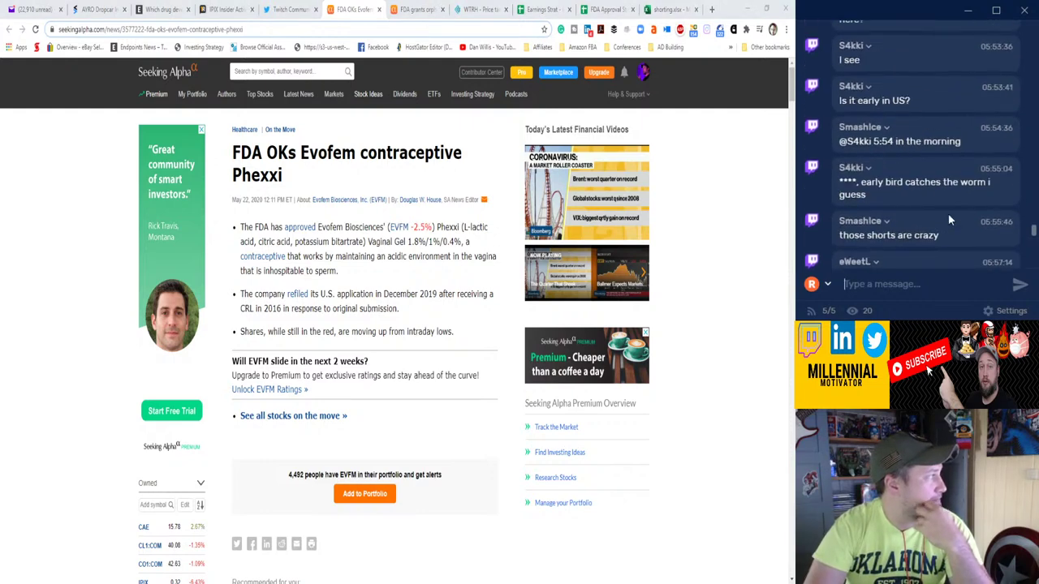
{"action": "scroll", "coordinate": [949, 213], "scroll_direction": "down", "scroll_amount": 6}
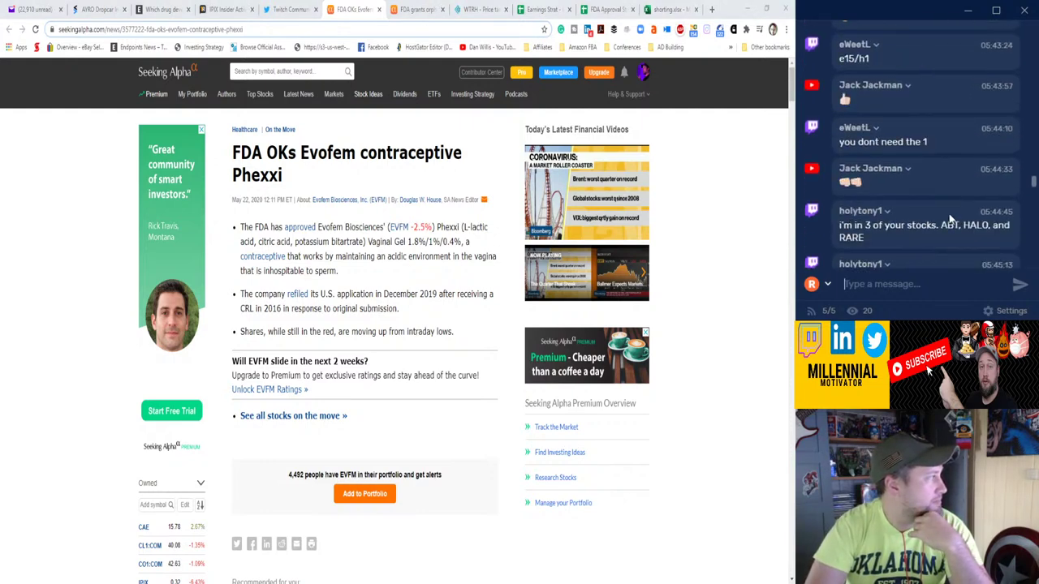
{"action": "scroll", "coordinate": [949, 213], "scroll_direction": "down", "scroll_amount": 10}
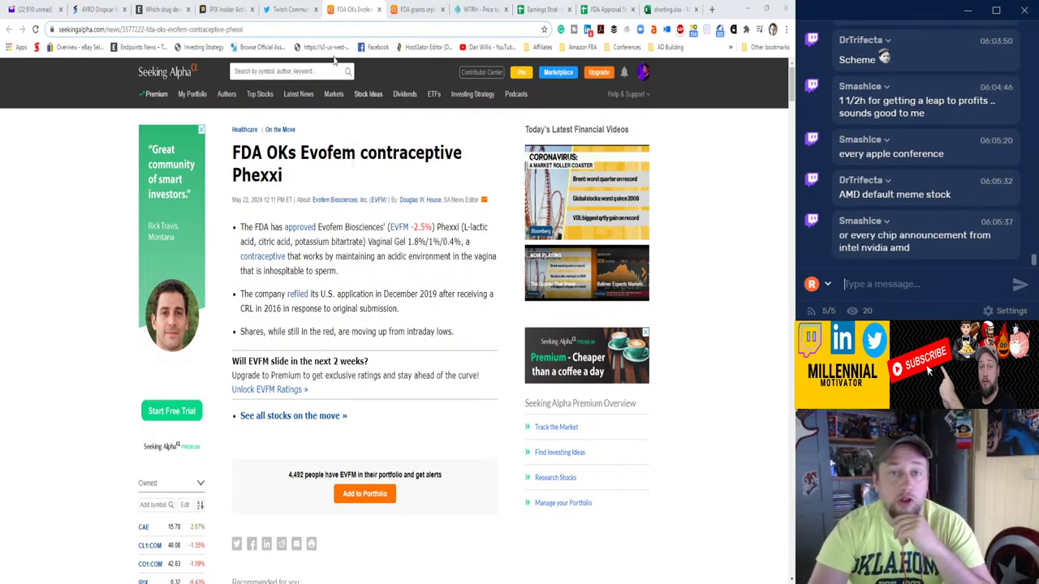
Close the FDA grants article and open the Today's Markets dashboard in Koyfin.
{"action": "left_click", "coordinate": [415, 9]}
{"action": "left_click", "coordinate": [479, 9]}
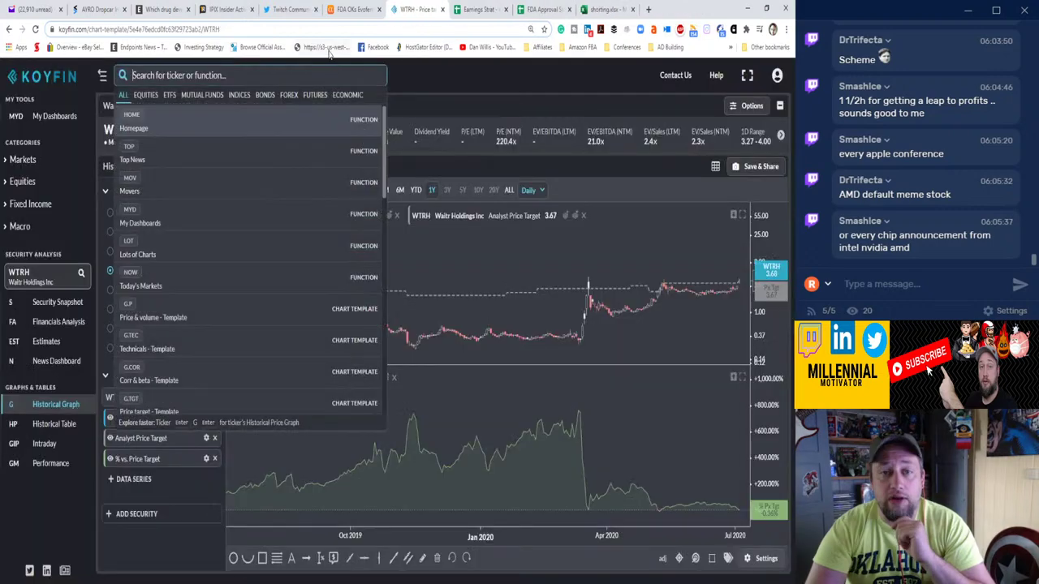
{"action": "left_click", "coordinate": [32, 159]}
{"action": "left_click", "coordinate": [36, 185]}
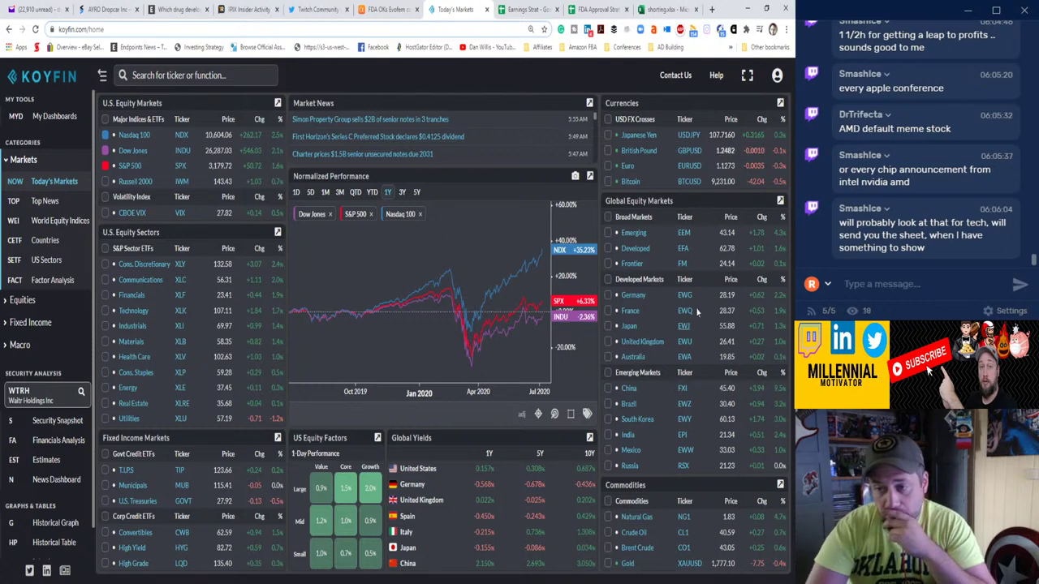
Open Seeking Alpha's latest market news in place of the Evofem article, and open the European shares story in a separate tab.
{"action": "left_click", "coordinate": [387, 9]}
{"action": "left_click", "coordinate": [298, 94]}
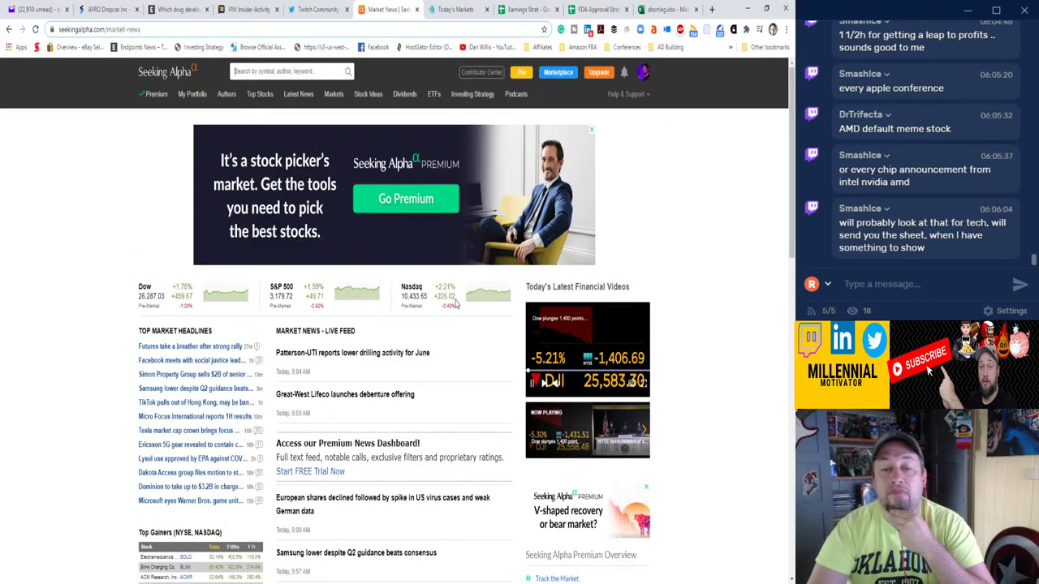
{"action": "scroll", "coordinate": [456, 303], "scroll_direction": "down", "scroll_amount": 2}
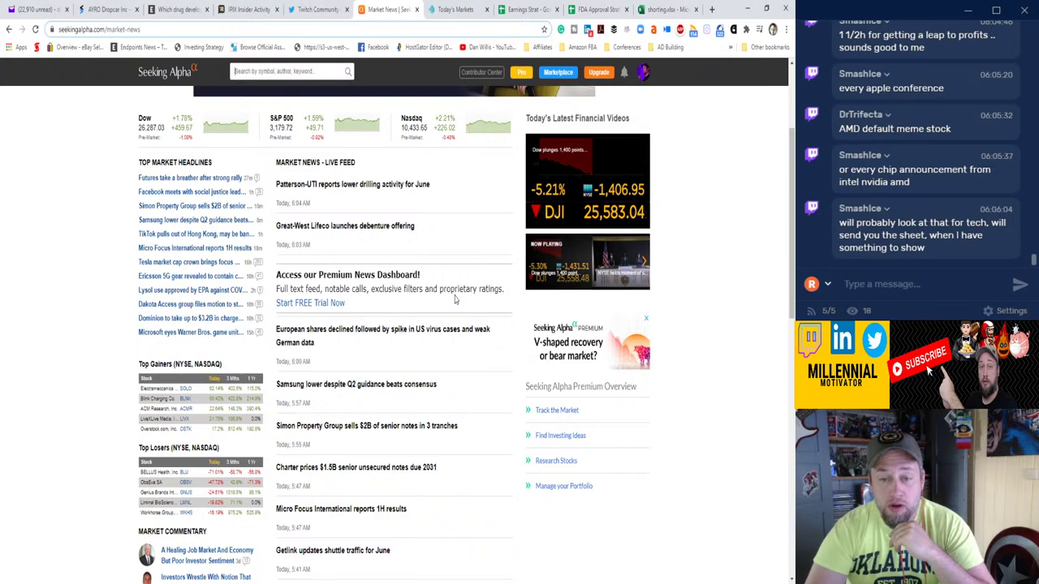
{"action": "middle_click", "coordinate": [397, 340]}
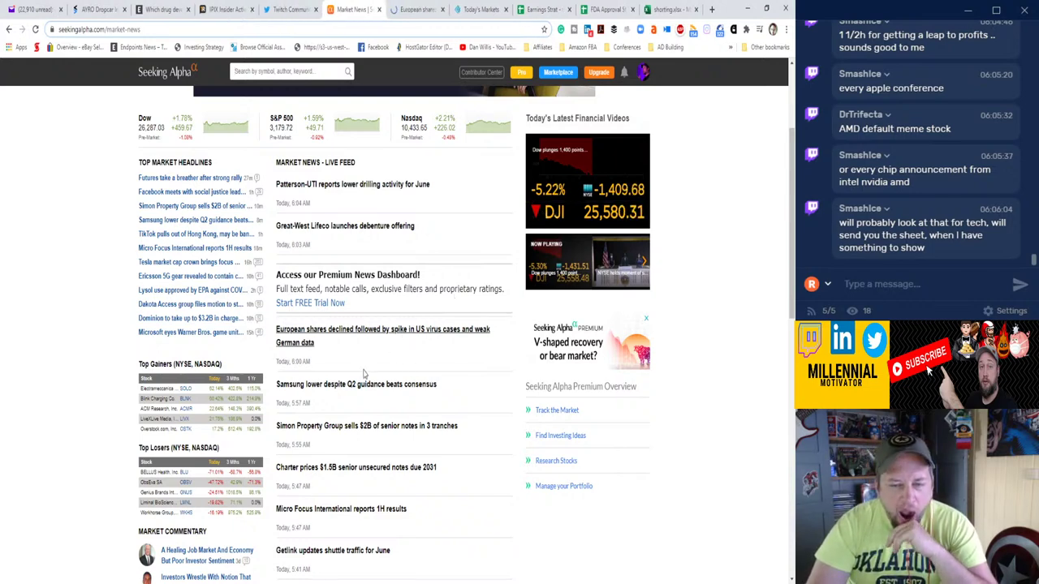
Compare the Koyfin market dashboard with the European shares article, and close the dashboard.
{"action": "left_click", "coordinate": [465, 10]}
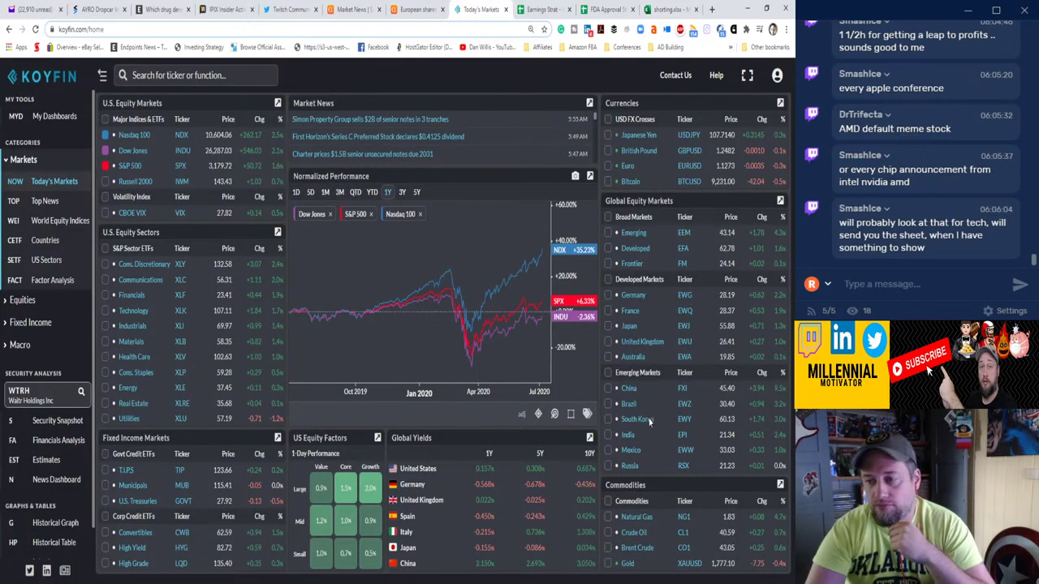
{"action": "left_click", "coordinate": [35, 29]}
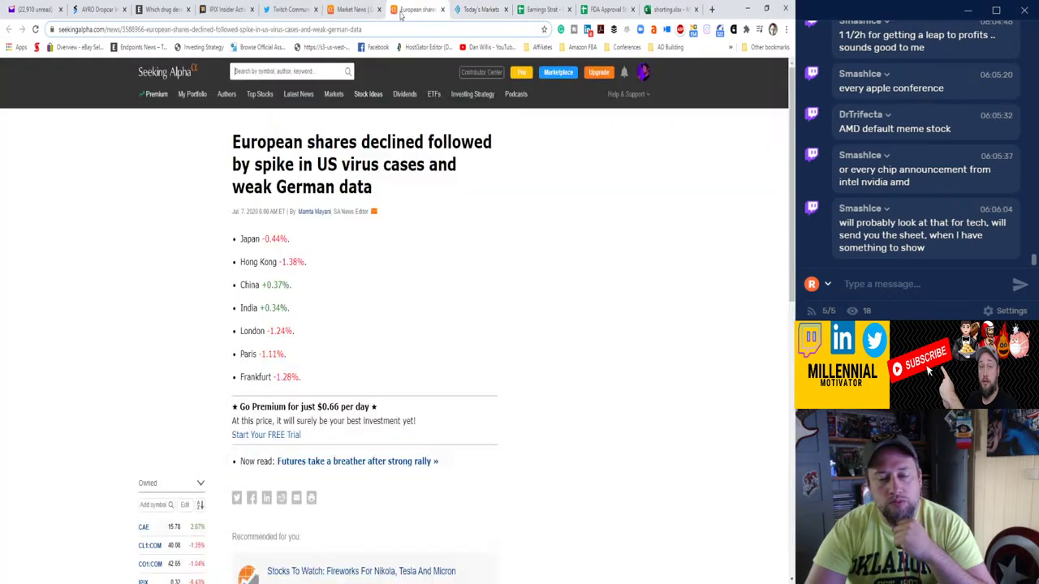
{"action": "left_click", "coordinate": [416, 9]}
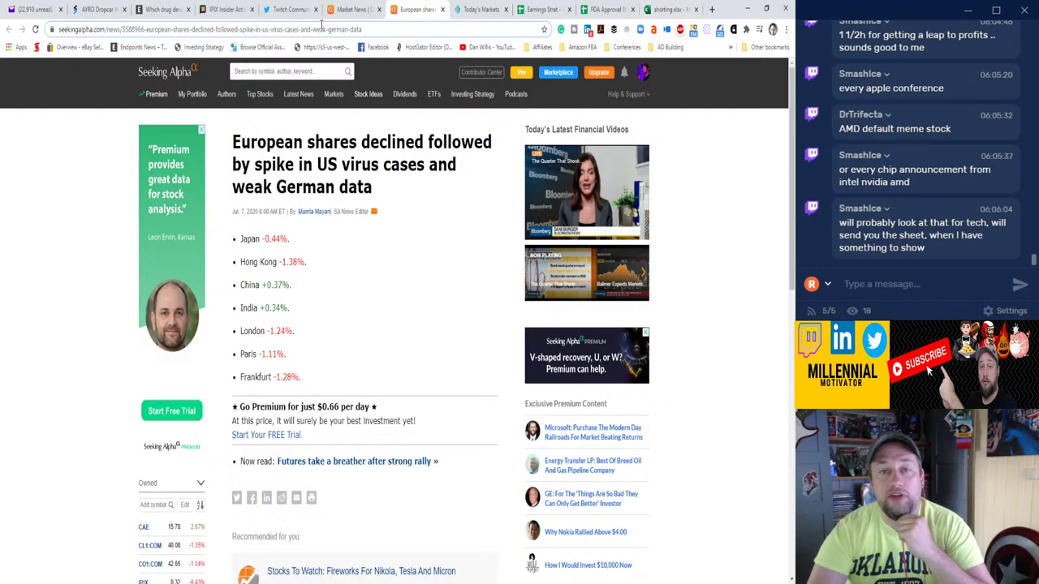
{"action": "left_click", "coordinate": [505, 9]}
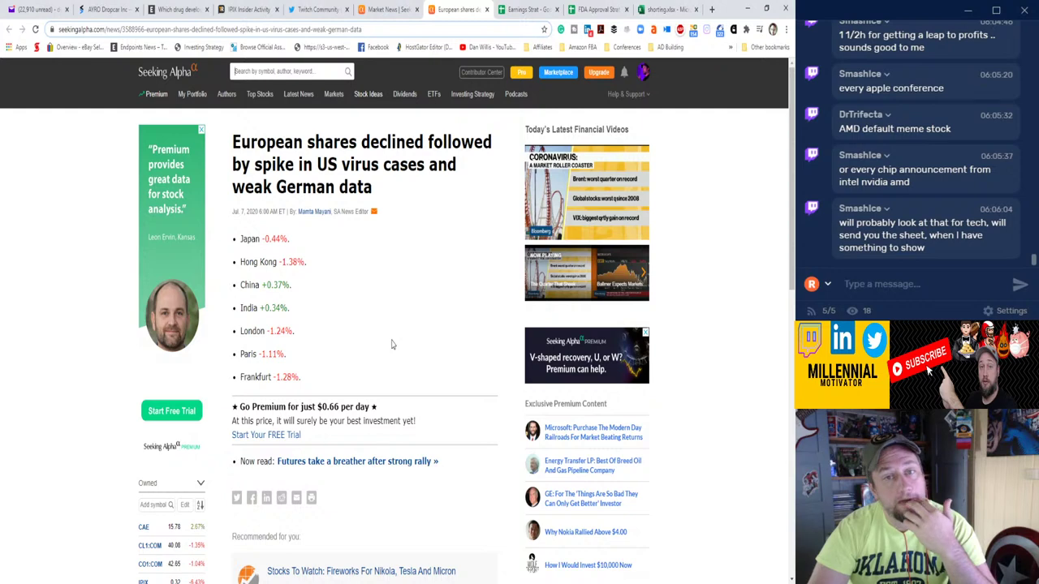
Look through the headlines in Seeking Alpha's market news live feed for stories that could move stocks.
{"action": "left_click", "coordinate": [405, 7]}
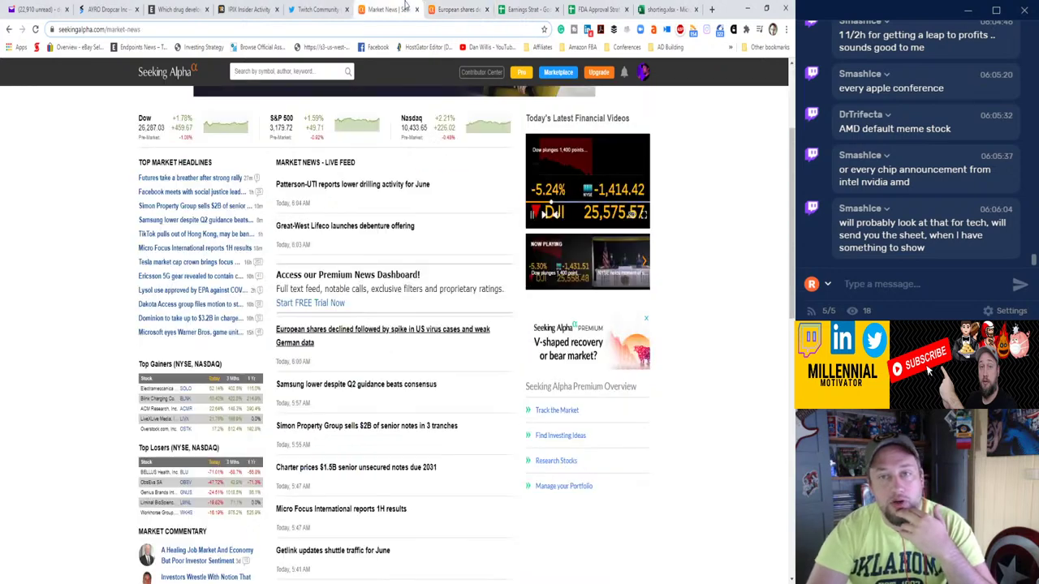
{"action": "scroll", "coordinate": [390, 255], "scroll_direction": "down", "scroll_amount": 5}
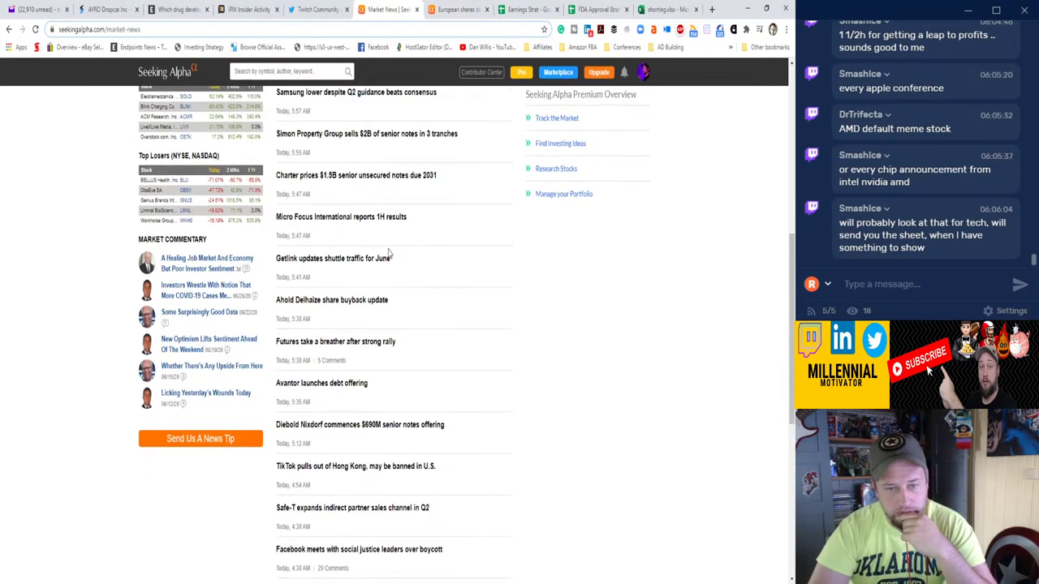
{"action": "scroll", "coordinate": [390, 254], "scroll_direction": "down", "scroll_amount": 3}
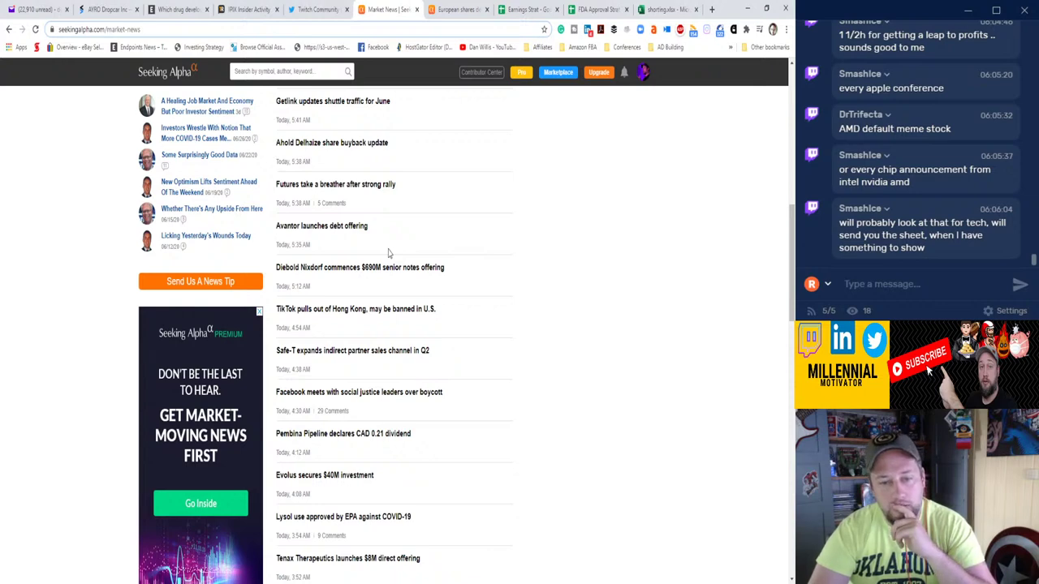
{"action": "scroll", "coordinate": [388, 253], "scroll_direction": "down", "scroll_amount": 4}
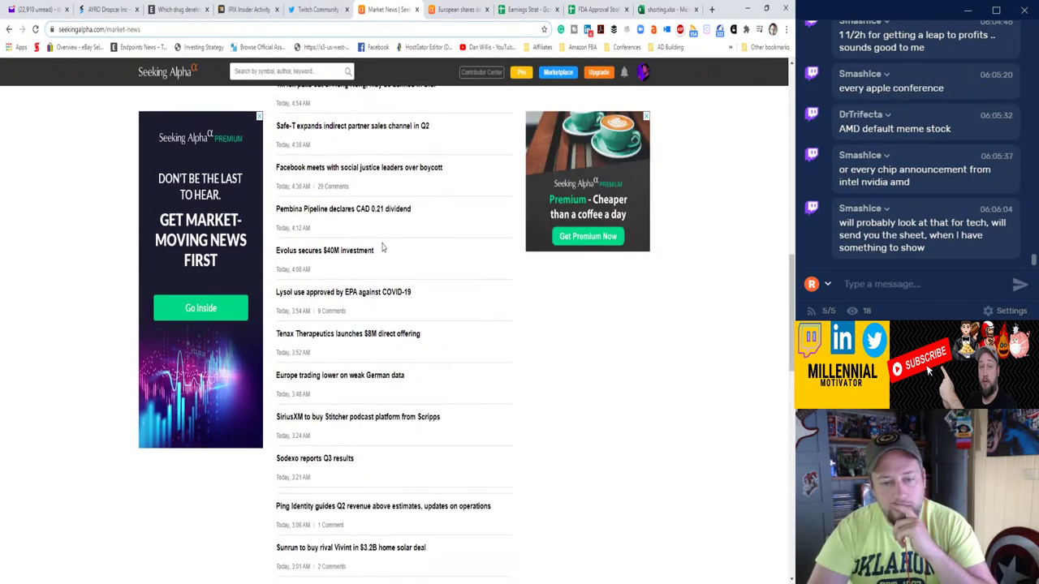
{"action": "scroll", "coordinate": [388, 253], "scroll_direction": "up", "scroll_amount": 10}
{"action": "left_click", "coordinate": [477, 7]}
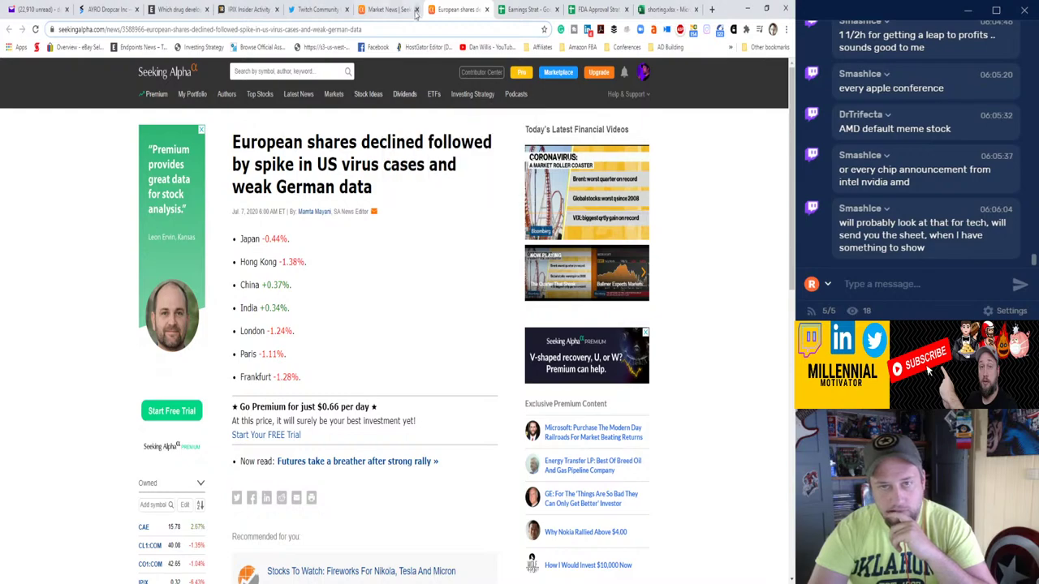
{"action": "left_click", "coordinate": [389, 9]}
{"action": "scroll", "coordinate": [363, 201], "scroll_direction": "up", "scroll_amount": 5}
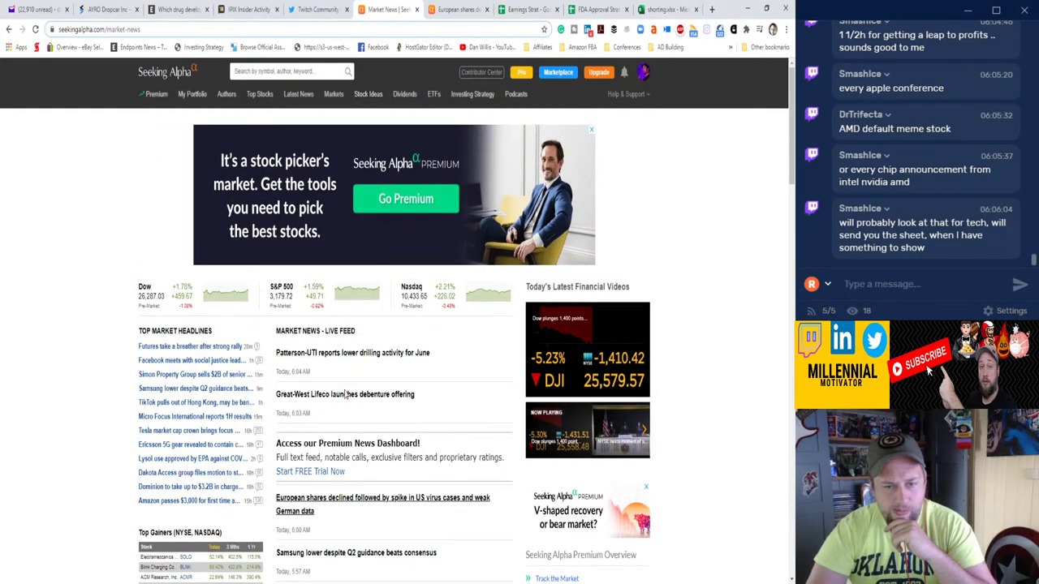
{"action": "scroll", "coordinate": [346, 396], "scroll_direction": "down", "scroll_amount": 3}
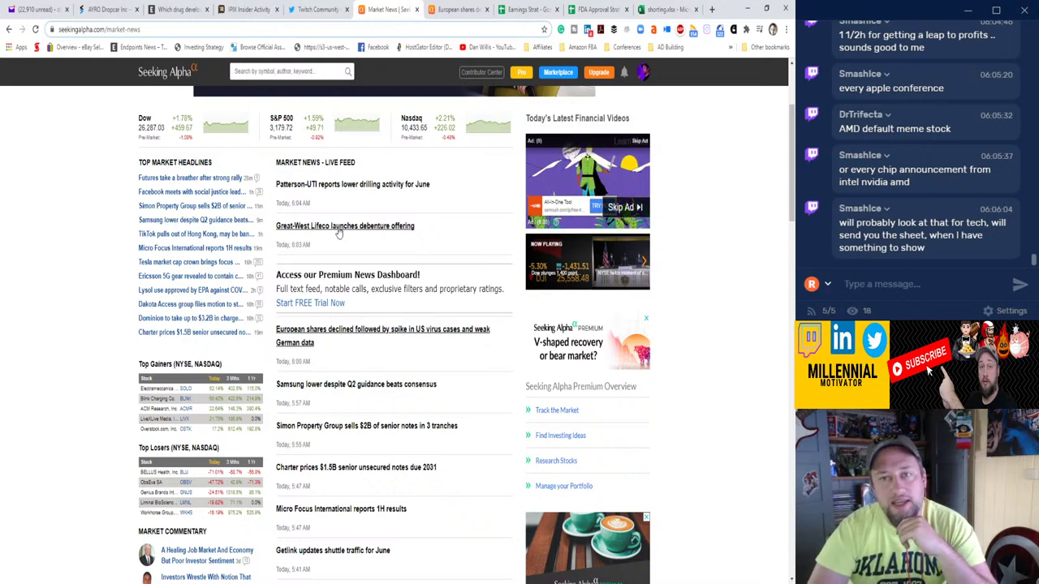
Search Google for john hopkins covid map in a new tab.
{"action": "left_click", "coordinate": [710, 9]}
{"action": "type", "text": "john"}
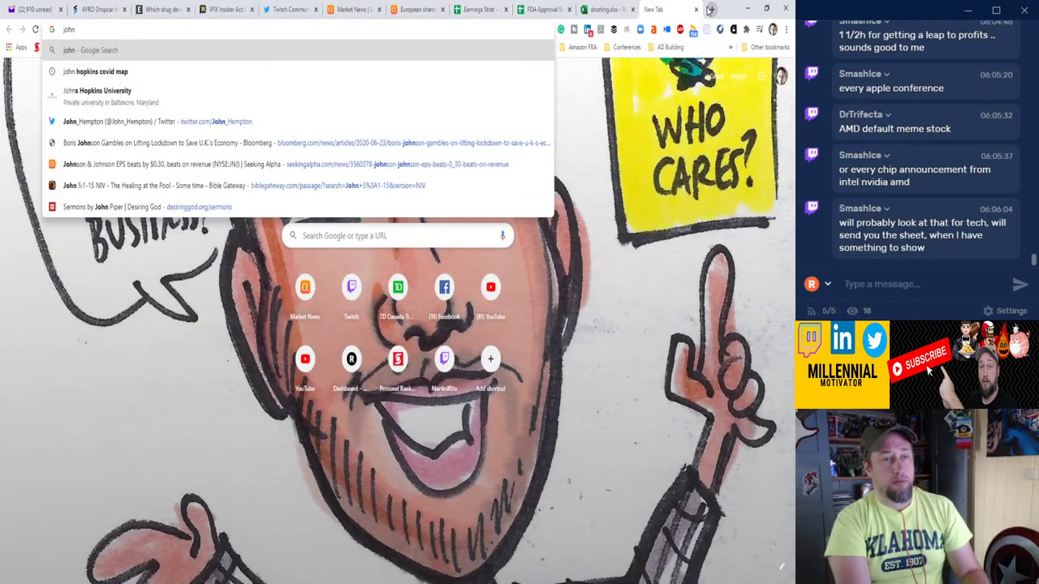
{"action": "key", "text": "Down"}
{"action": "key", "text": "Return"}
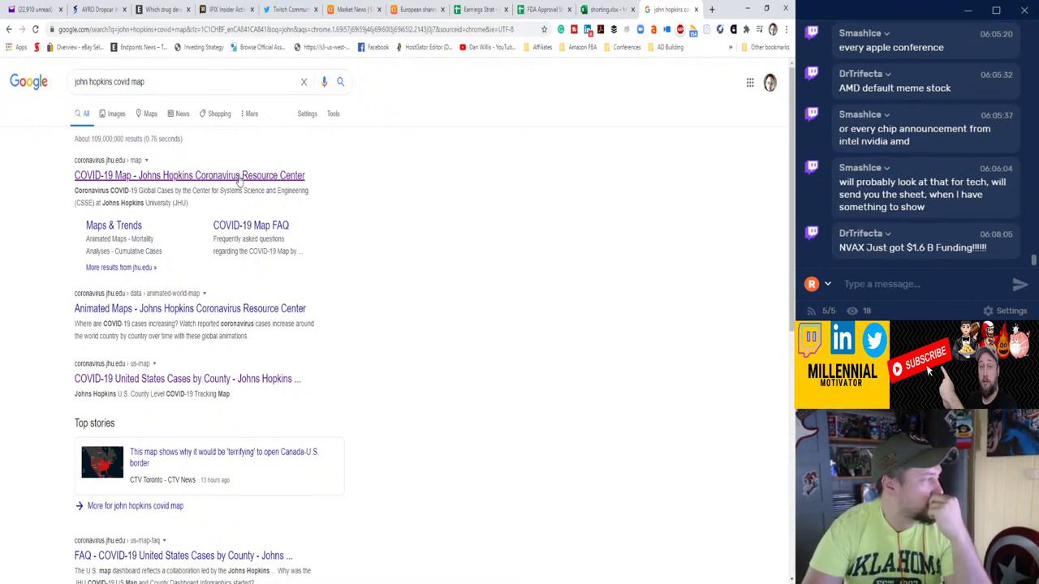
Return to Seeking Alpha and look up the nvax symbol to open the Novavax page.
{"action": "left_click", "coordinate": [361, 9]}
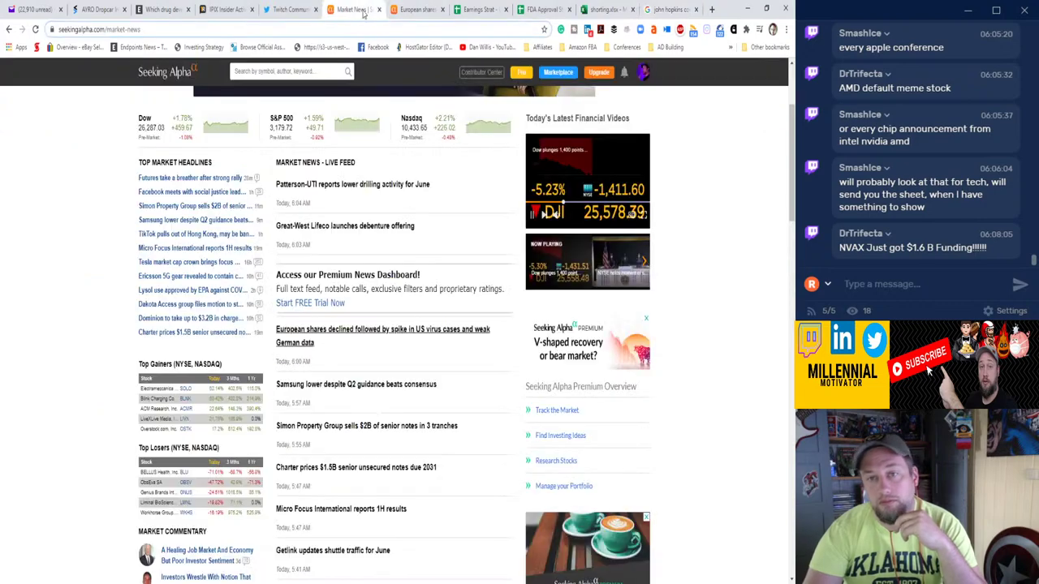
{"action": "left_click", "coordinate": [289, 71]}
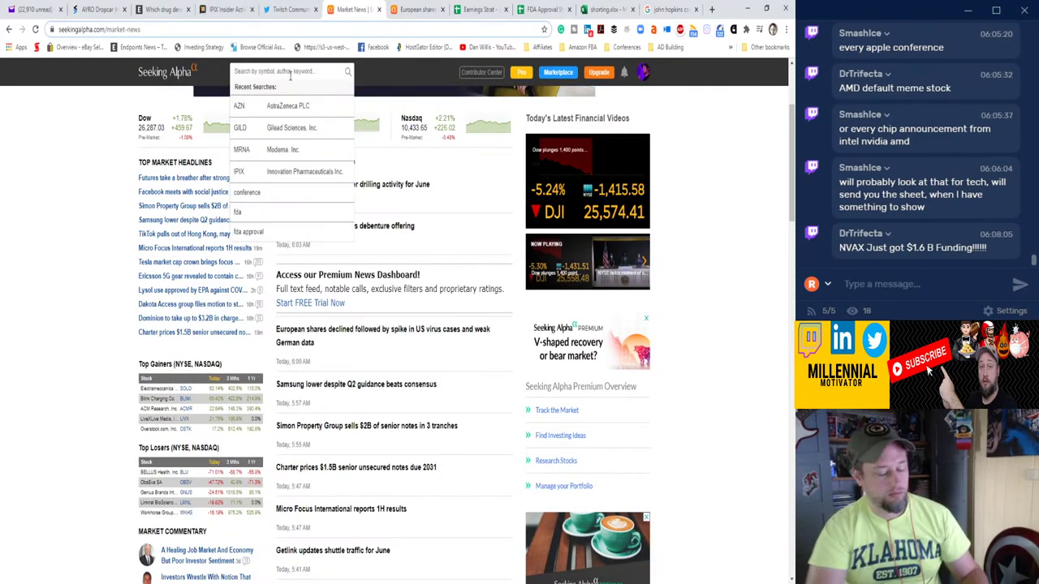
{"action": "type", "text": "nvax"}
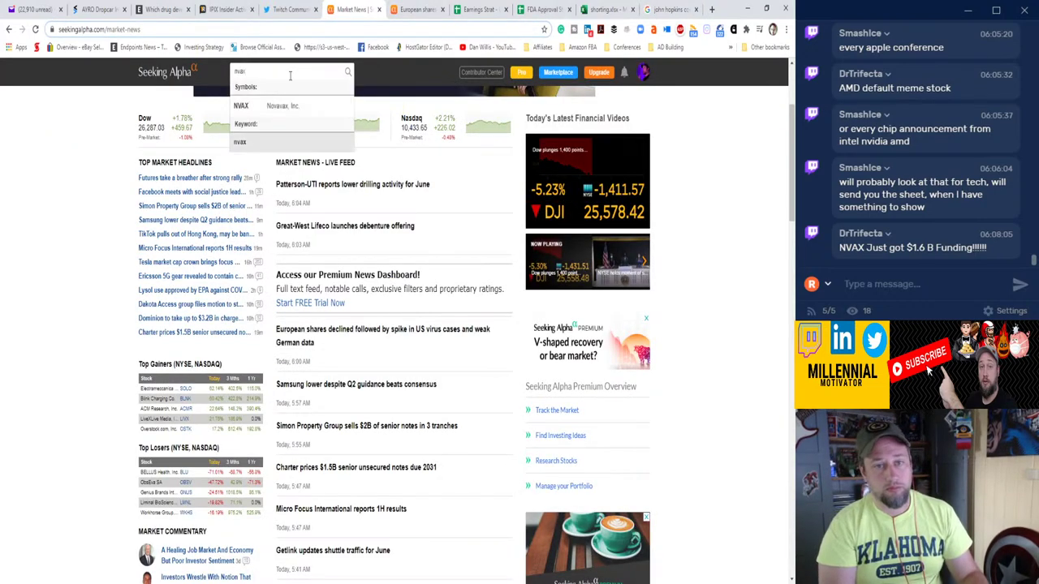
{"action": "key", "text": "Return"}
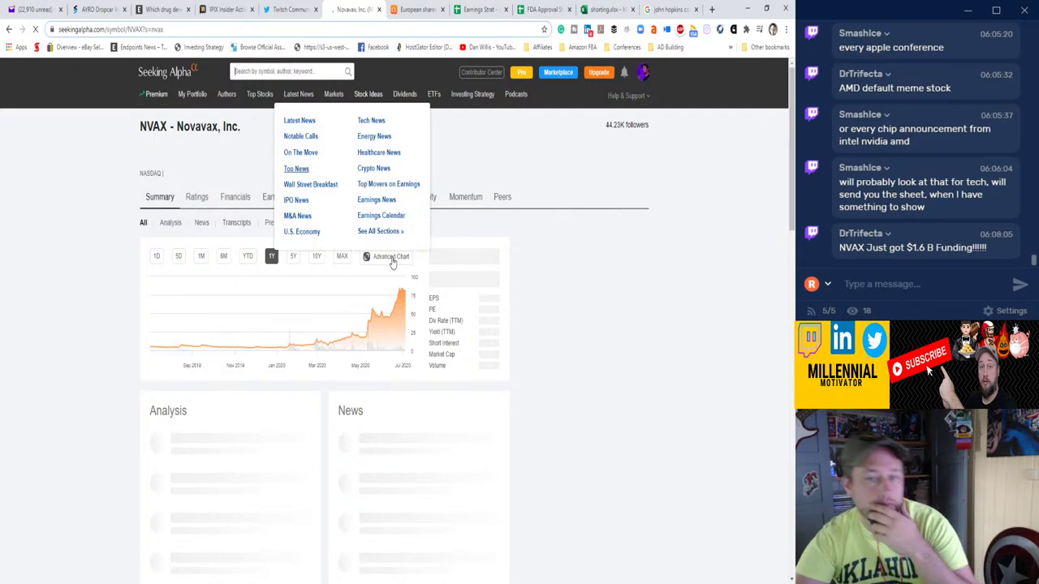
Check the Novavax page for funding news, including the article on smaller cap COVID-19 vaccine players and Pfizer data.
{"action": "scroll", "coordinate": [439, 379], "scroll_direction": "down", "scroll_amount": 3}
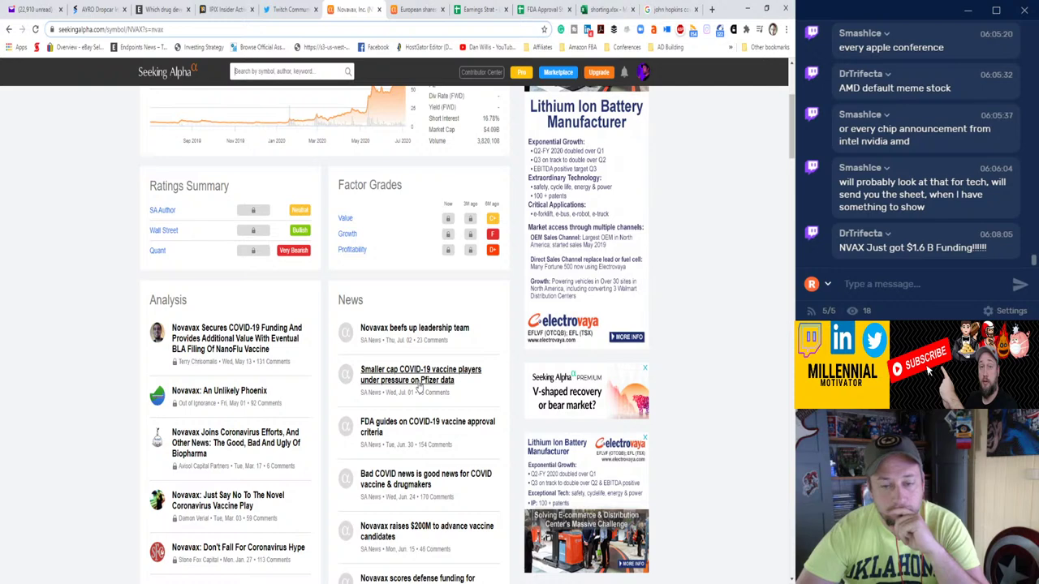
{"action": "left_click", "coordinate": [419, 385]}
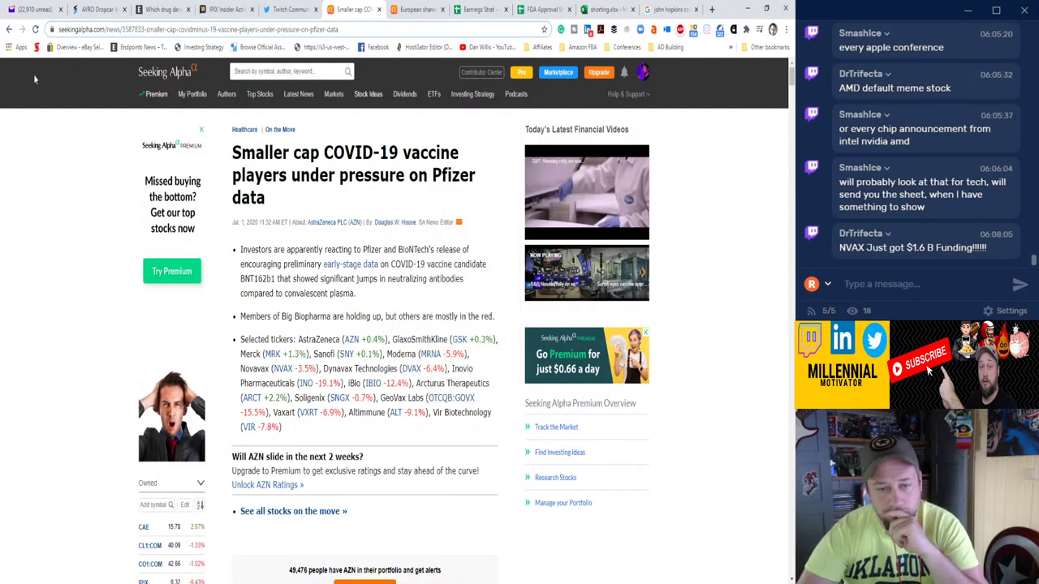
{"action": "left_click", "coordinate": [9, 29]}
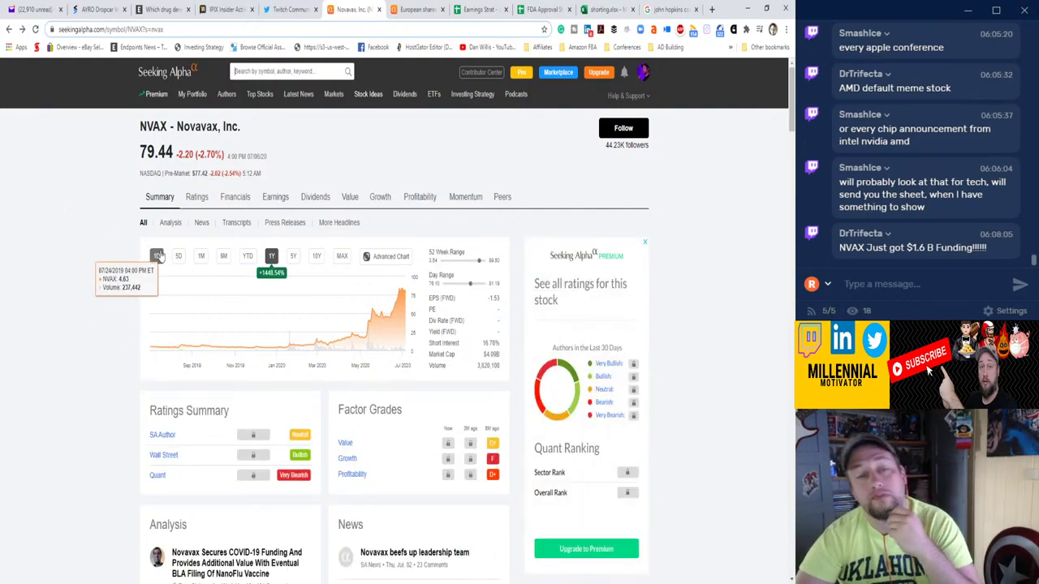
{"action": "scroll", "coordinate": [142, 264], "scroll_direction": "down", "scroll_amount": 1}
{"action": "scroll", "coordinate": [140, 265], "scroll_direction": "down", "scroll_amount": 1}
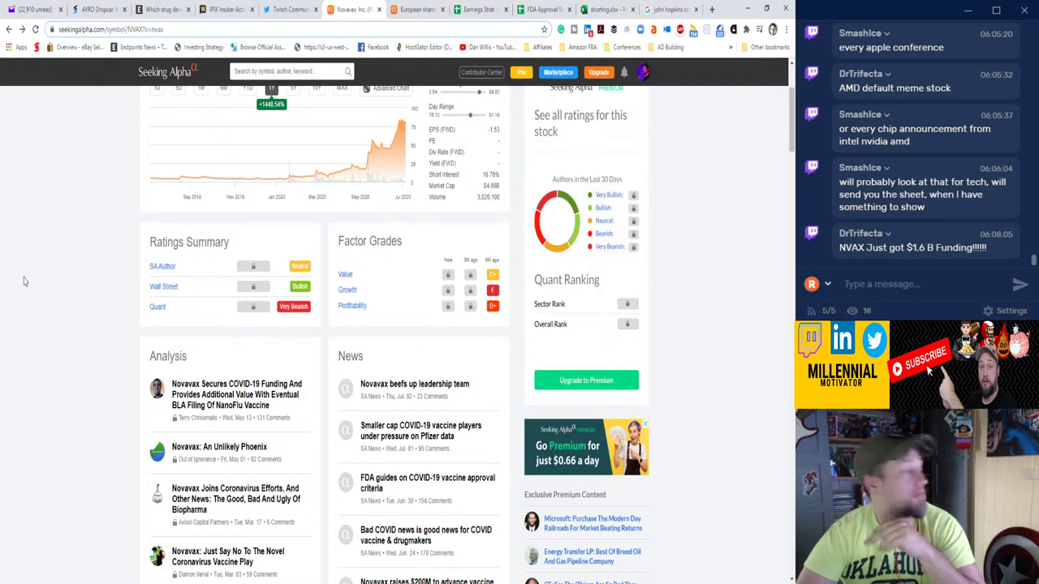
{"action": "scroll", "coordinate": [110, 270], "scroll_direction": "up", "scroll_amount": 2}
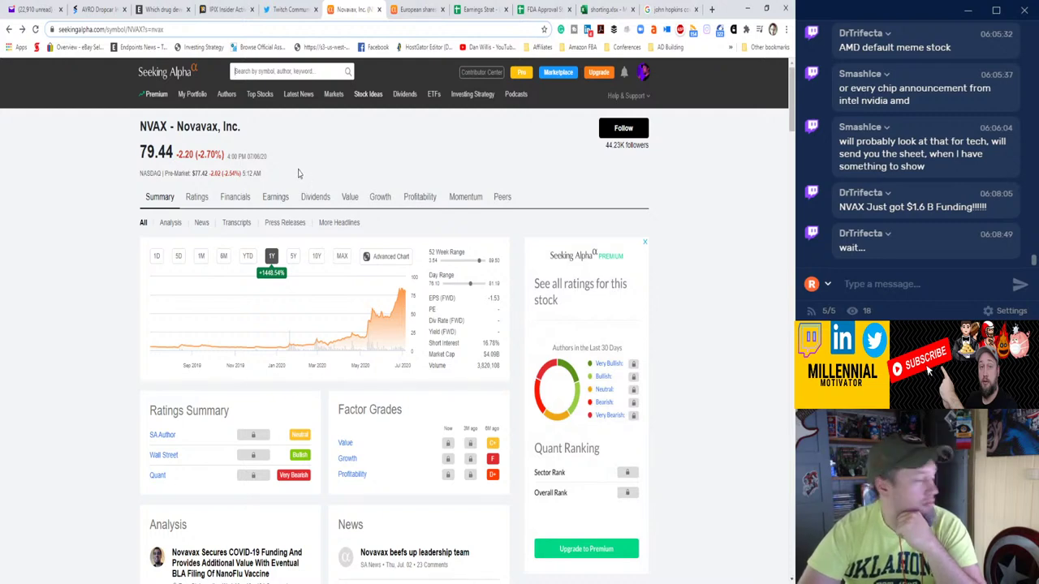
Recheck Seeking Alpha's latest market news, and open the Johns Hopkins COVID-19 Map from the Google results.
{"action": "left_click", "coordinate": [301, 97]}
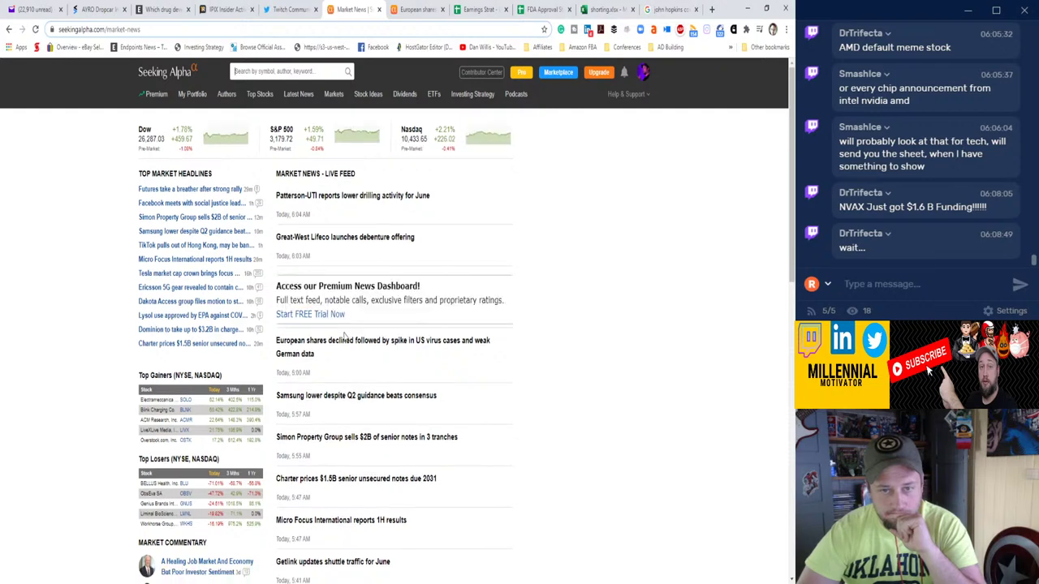
{"action": "scroll", "coordinate": [343, 340], "scroll_direction": "down", "scroll_amount": 1}
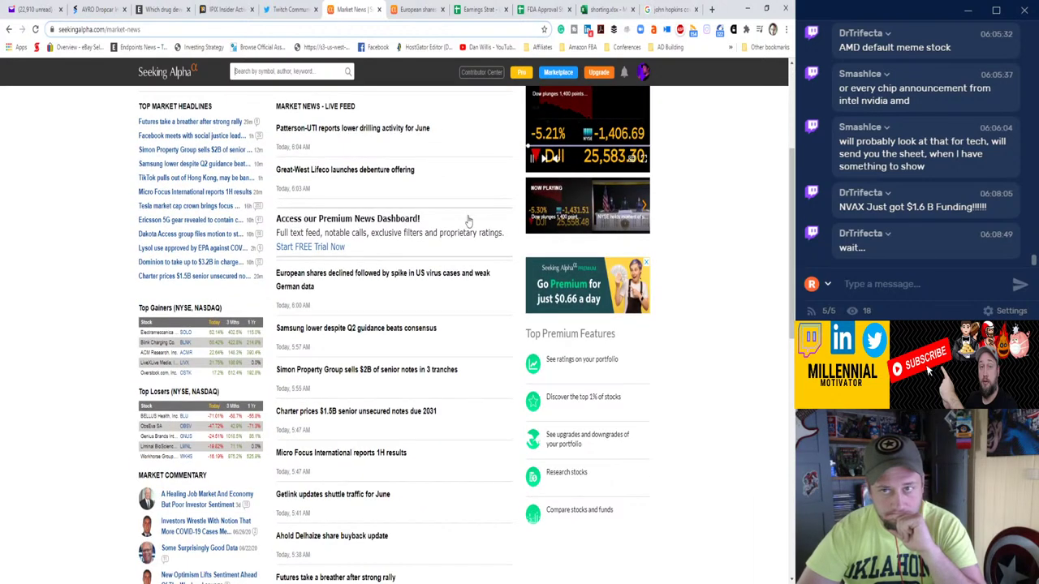
{"action": "key", "text": "ctrl+9"}
{"action": "left_click", "coordinate": [91, 177]}
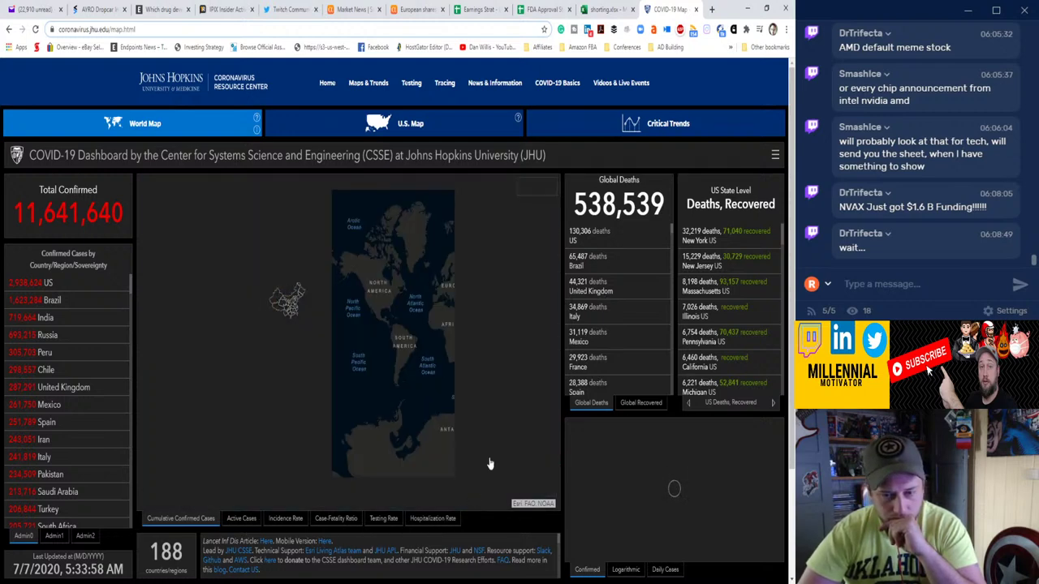
Open the timeline of COVID-19 policies, cases, and deaths by state from Johns Hopkins' Critical Trends and view its new cases chart.
{"action": "left_click", "coordinate": [584, 126]}
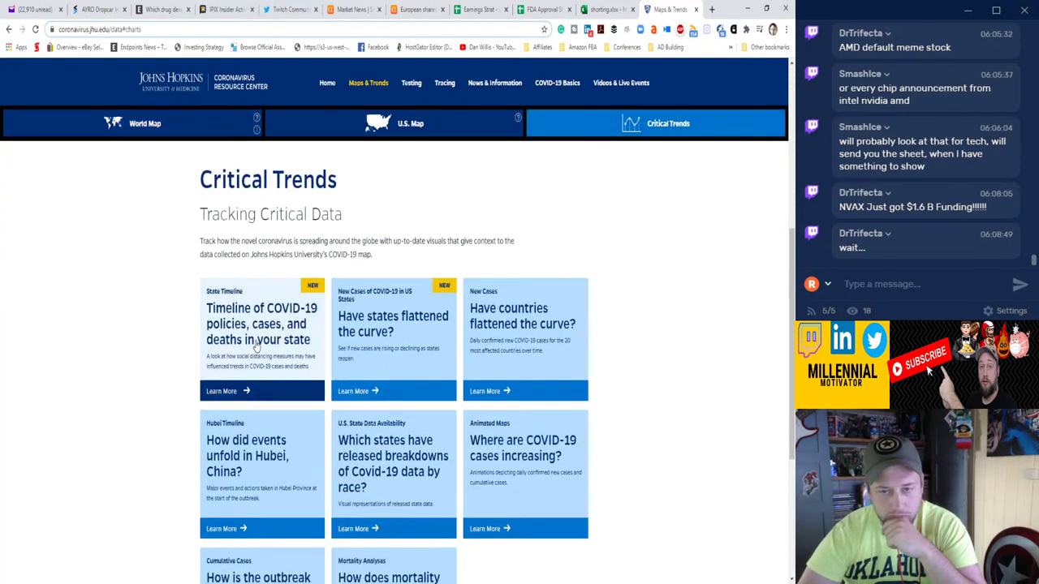
{"action": "left_click", "coordinate": [256, 346]}
{"action": "scroll", "coordinate": [295, 355], "scroll_direction": "down", "scroll_amount": 5}
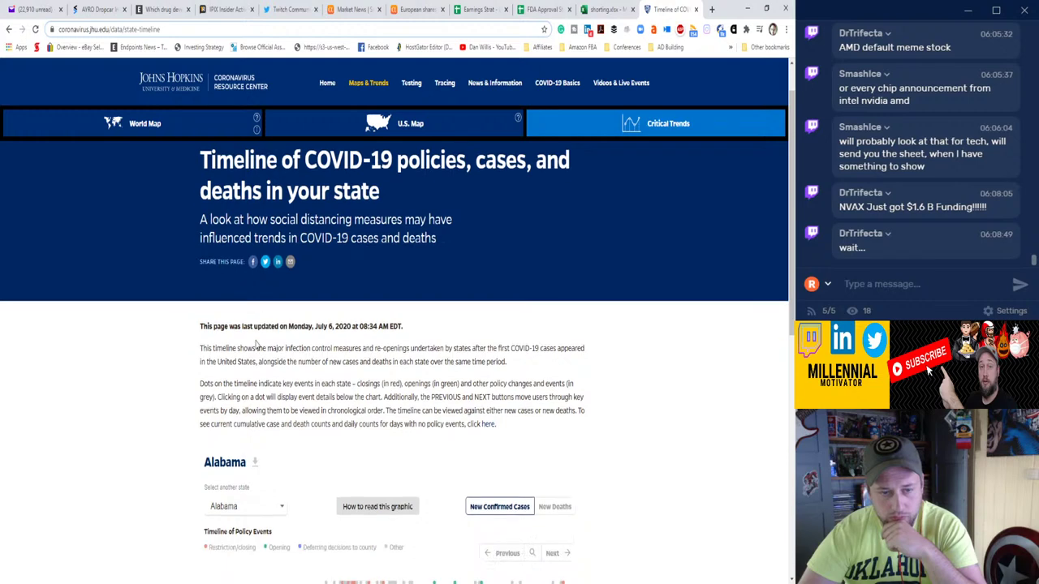
{"action": "scroll", "coordinate": [295, 355], "scroll_direction": "up", "scroll_amount": 2}
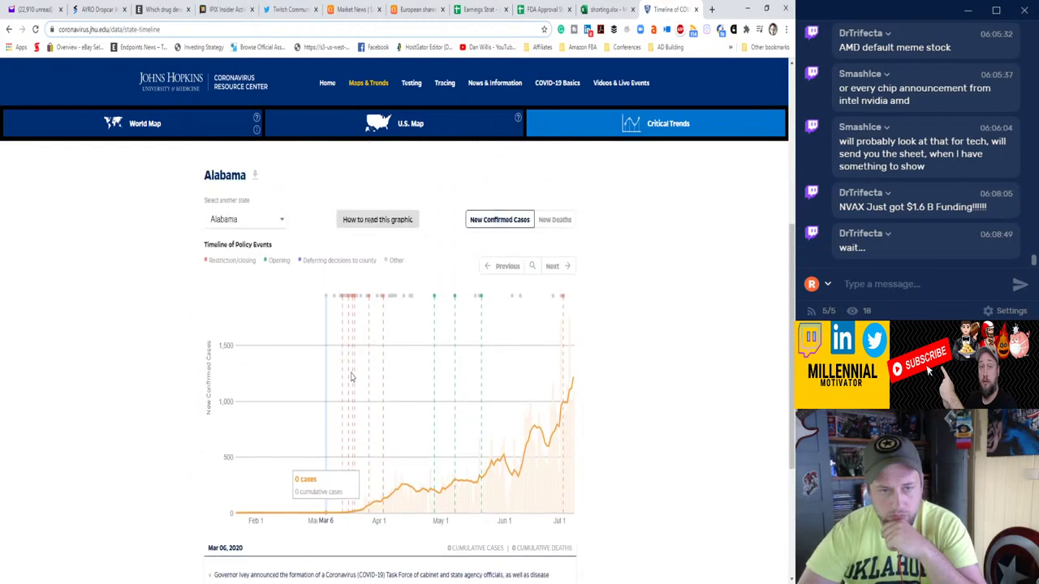
Look through the states available for the COVID-19 timeline and review the page's explanation, keeping Alabama selected.
{"action": "left_click", "coordinate": [260, 219]}
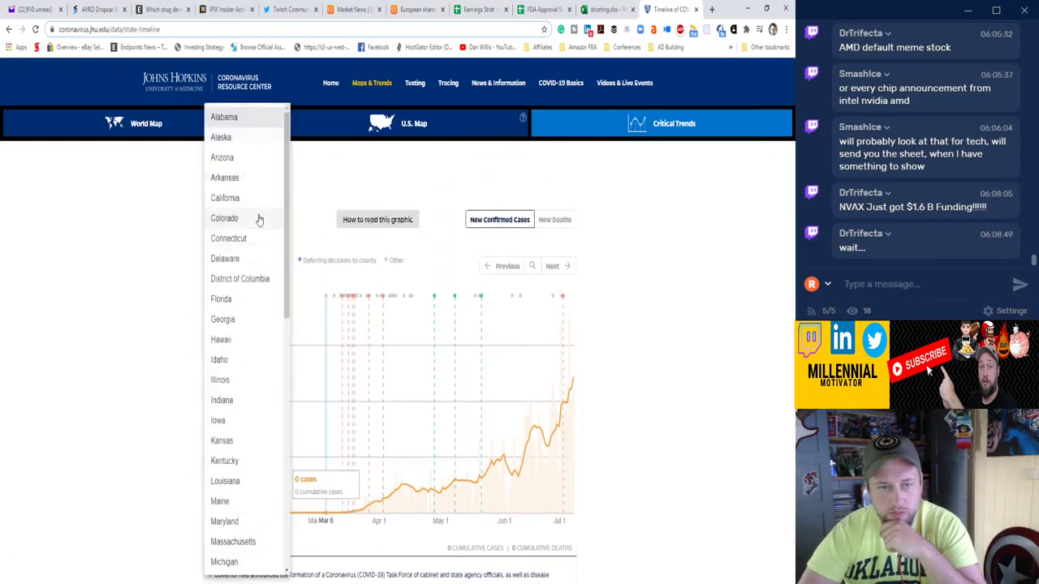
{"action": "left_click", "coordinate": [162, 229]}
{"action": "scroll", "coordinate": [177, 222], "scroll_direction": "up", "scroll_amount": 4}
{"action": "scroll", "coordinate": [184, 231], "scroll_direction": "down", "scroll_amount": 3}
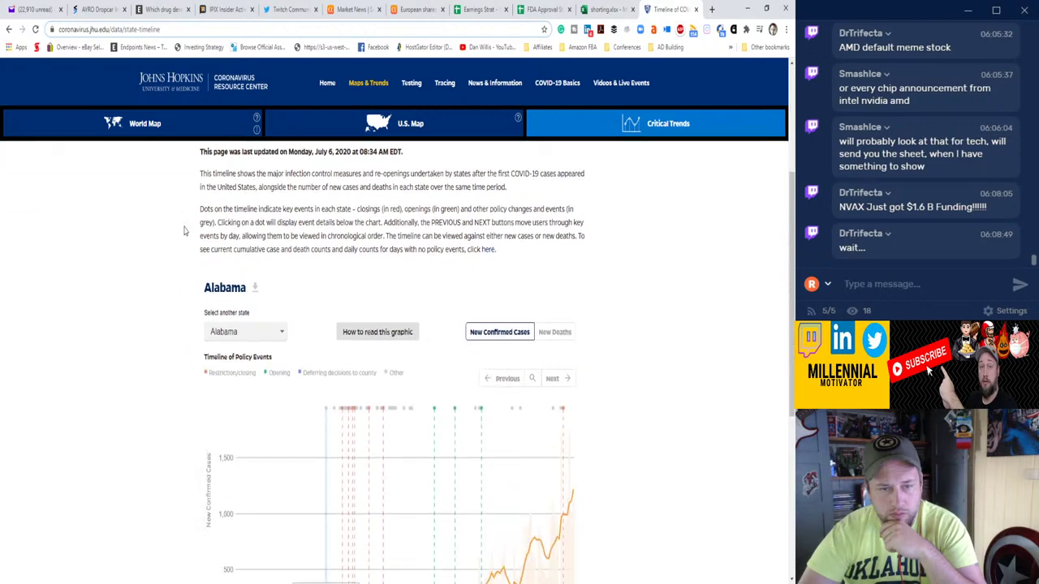
{"action": "scroll", "coordinate": [195, 238], "scroll_direction": "down", "scroll_amount": 5}
{"action": "scroll", "coordinate": [194, 238], "scroll_direction": "up", "scroll_amount": 6}
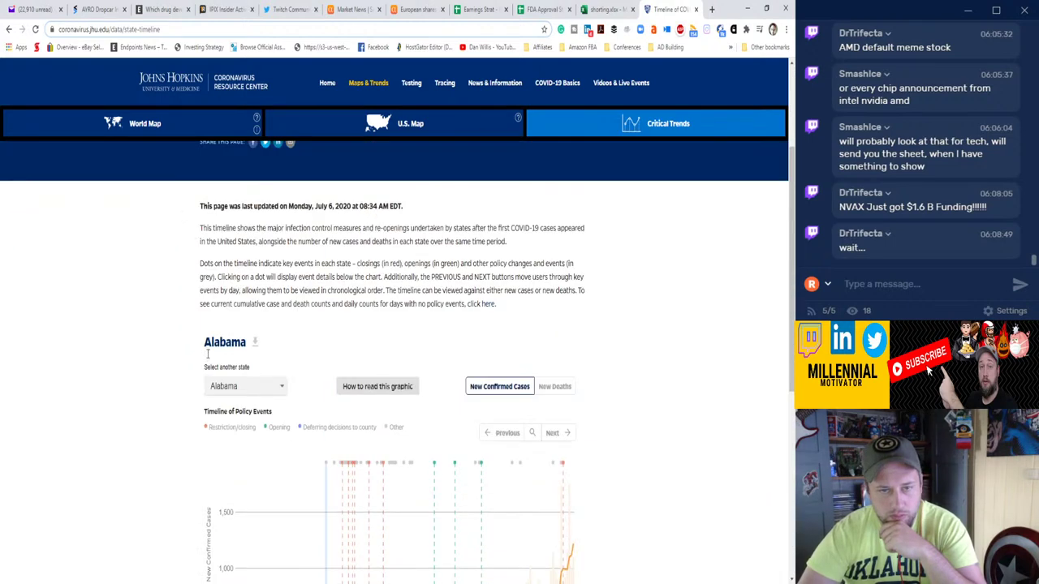
{"action": "left_click", "coordinate": [236, 388]}
{"action": "scroll", "coordinate": [238, 392], "scroll_direction": "down", "scroll_amount": 5}
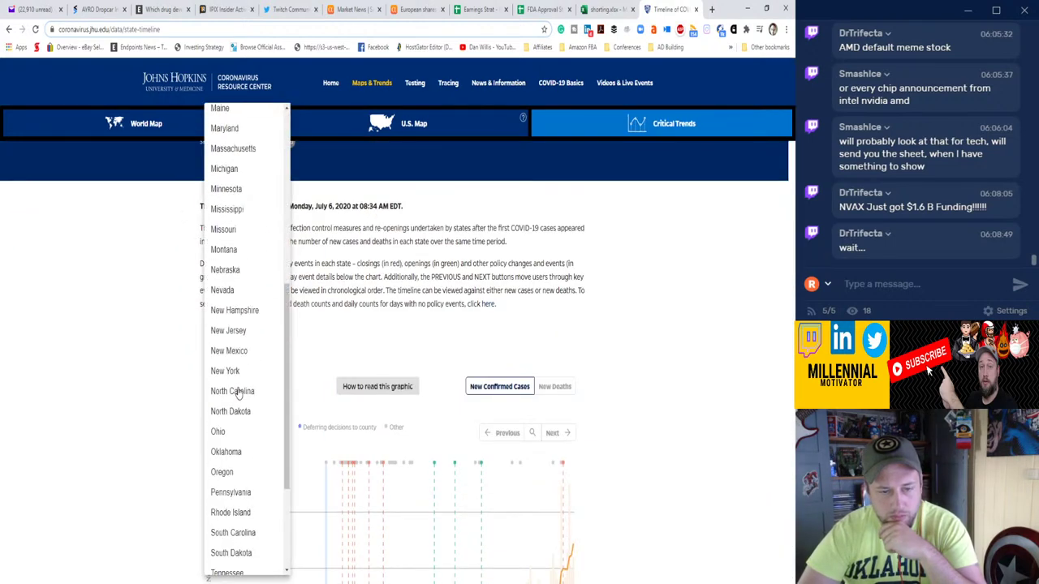
{"action": "scroll", "coordinate": [239, 394], "scroll_direction": "down", "scroll_amount": 3}
{"action": "left_click", "coordinate": [135, 376]}
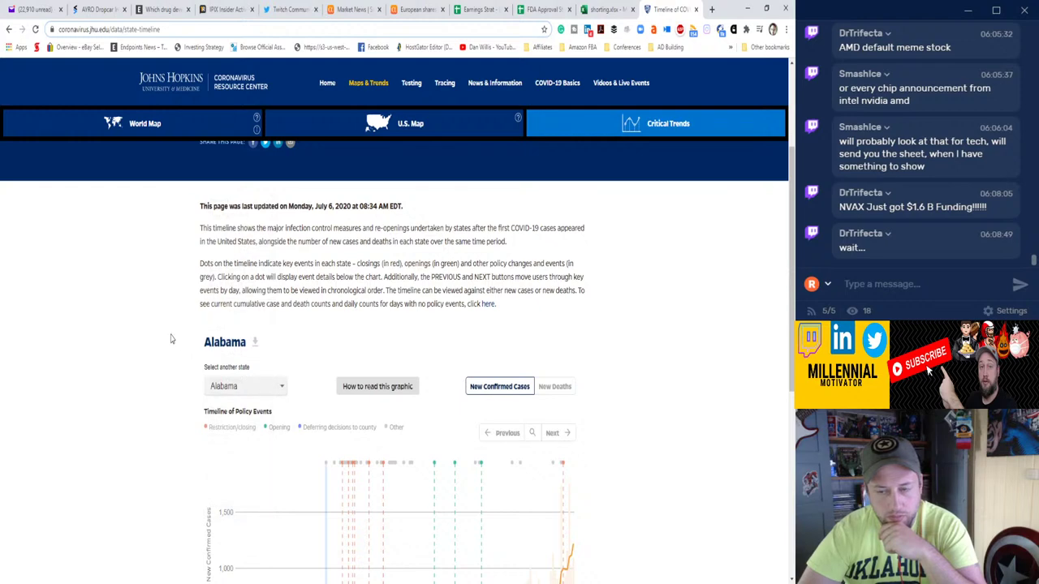
Look up coronavirus from the current tab and open the suggested Worldometer coronavirus update page.
{"action": "left_click", "coordinate": [140, 31]}
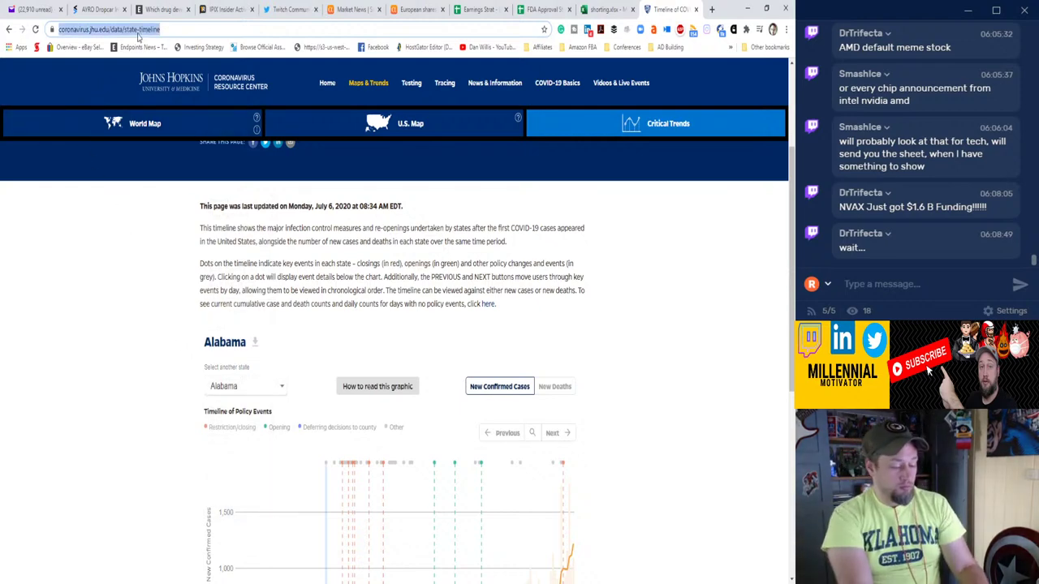
{"action": "type", "text": "coronavirus"}
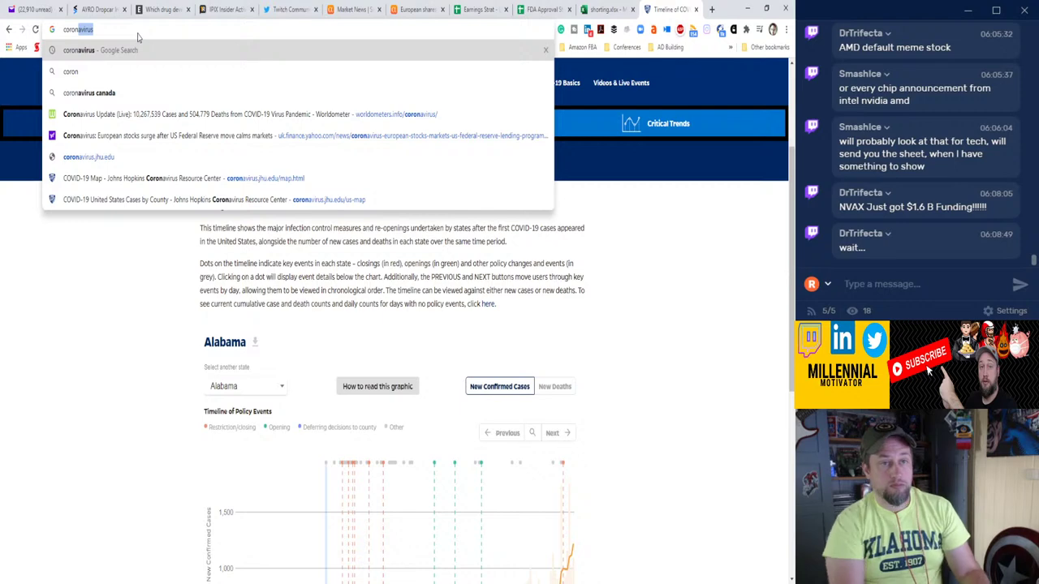
{"action": "key", "text": "Down"}
{"action": "key", "text": "Down"}
{"action": "key", "text": "Down"}
{"action": "key", "text": "Return"}
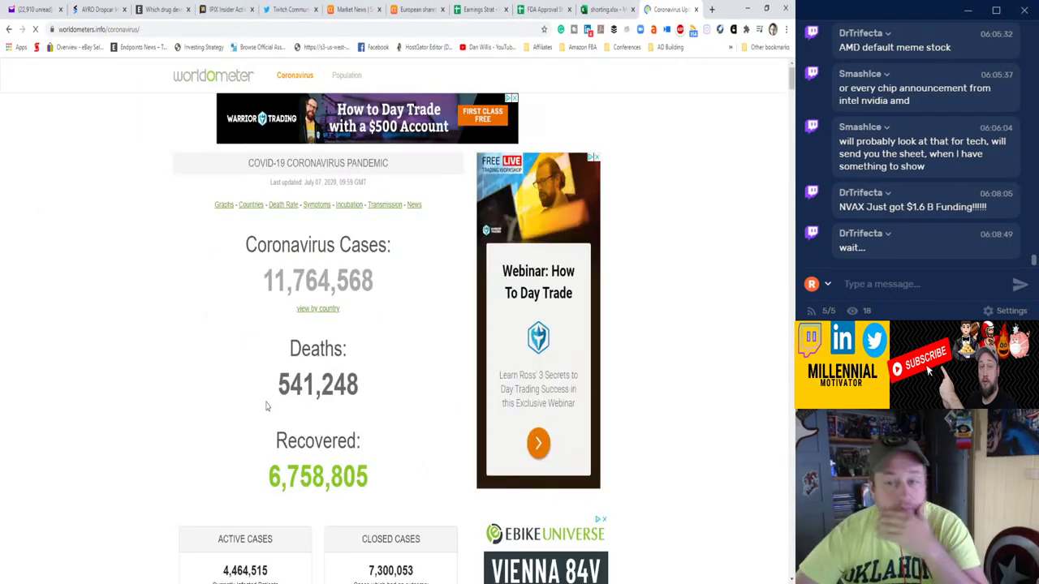
Review Worldometer's daily cases and deaths charts, and open the USA page from the country table.
{"action": "scroll", "coordinate": [294, 390], "scroll_direction": "down", "scroll_amount": 6}
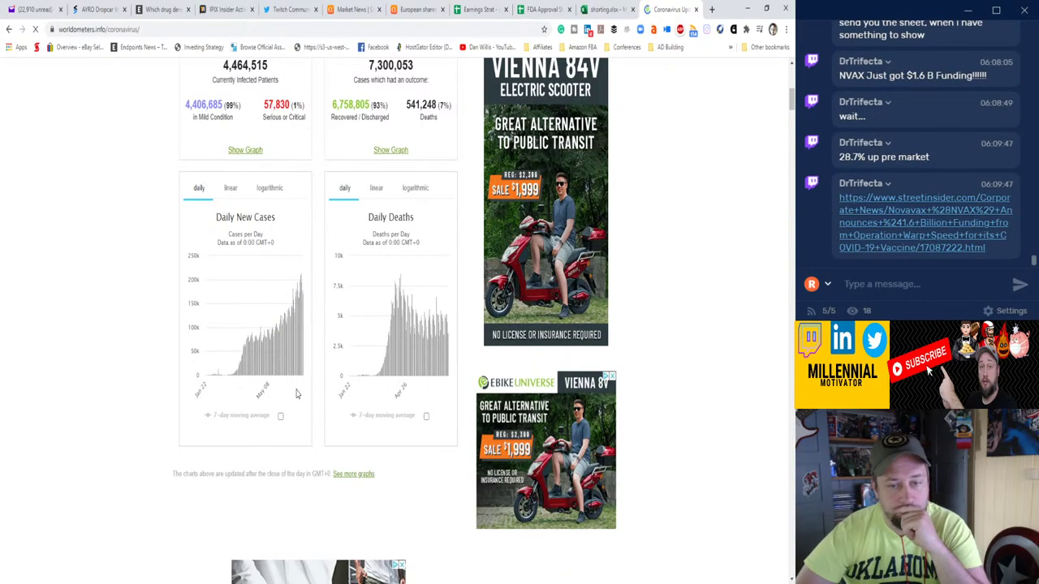
{"action": "scroll", "coordinate": [296, 394], "scroll_direction": "down", "scroll_amount": 6}
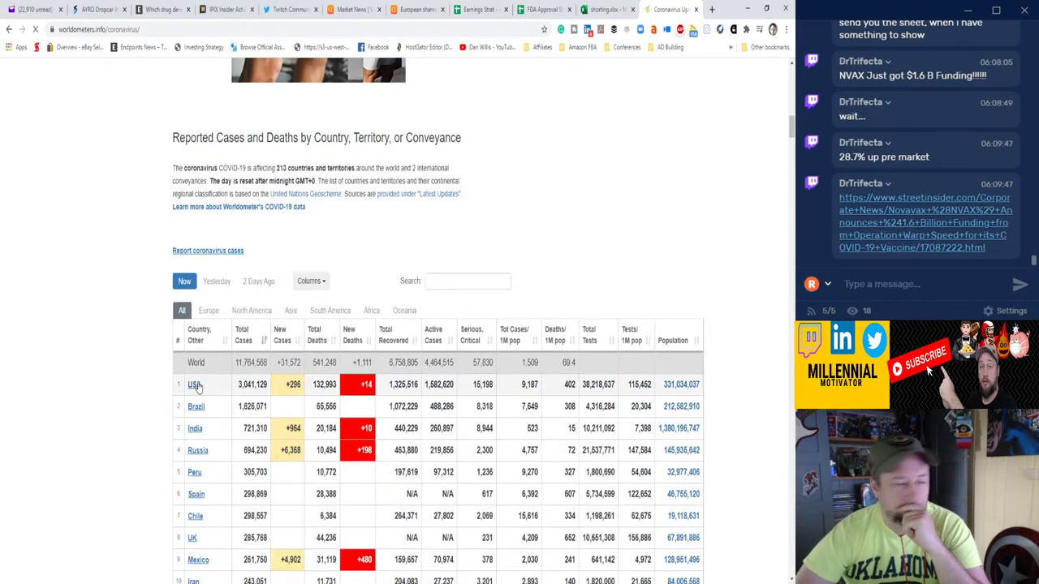
{"action": "left_click", "coordinate": [195, 386]}
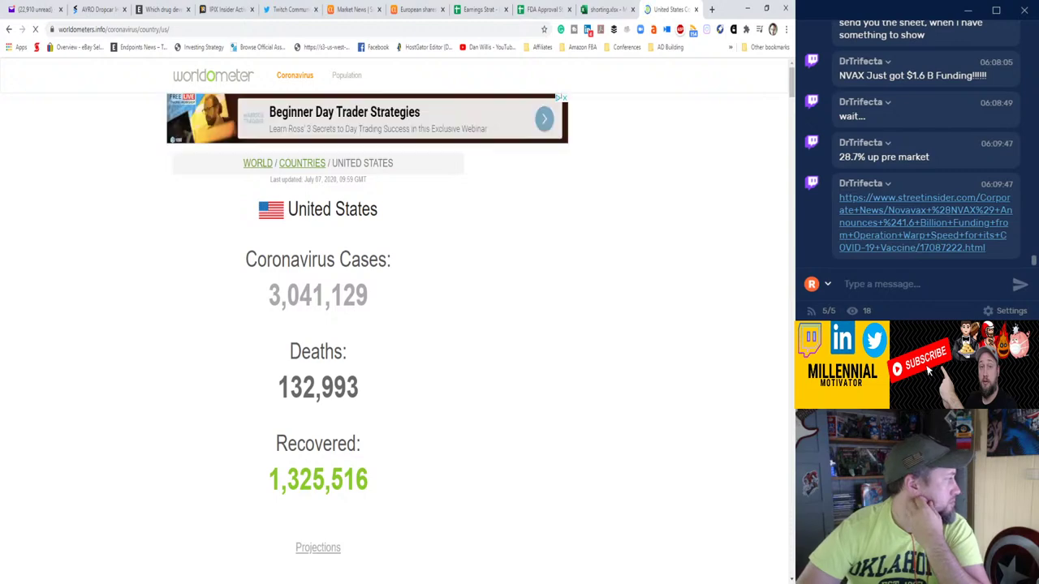
Open the StreetInsider article linked in the chat and read about Novavax's $1.6 billion Operation Warp Speed funding.
{"action": "left_click", "coordinate": [913, 220]}
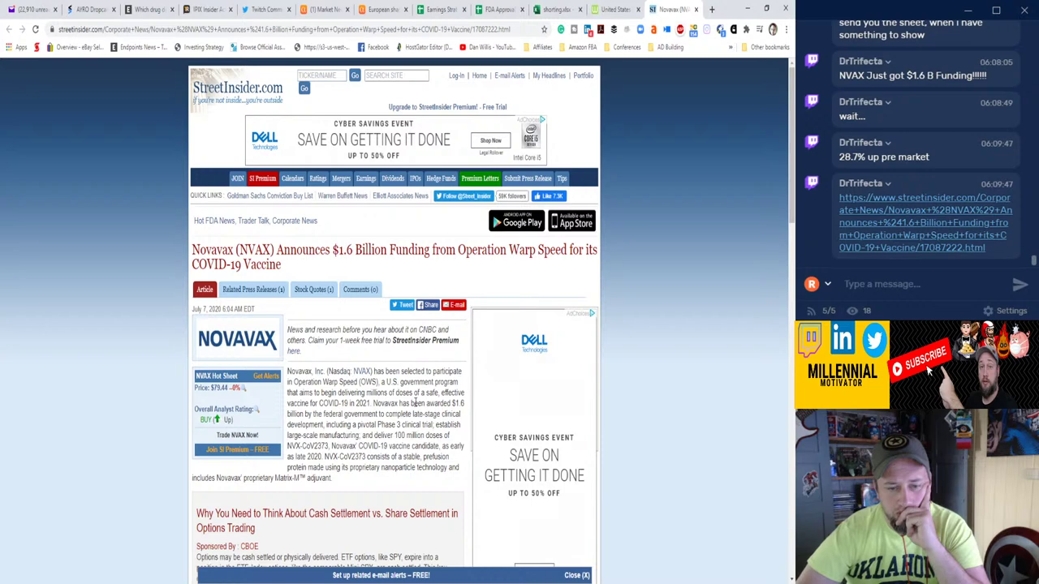
{"action": "scroll", "coordinate": [416, 403], "scroll_direction": "down", "scroll_amount": 4}
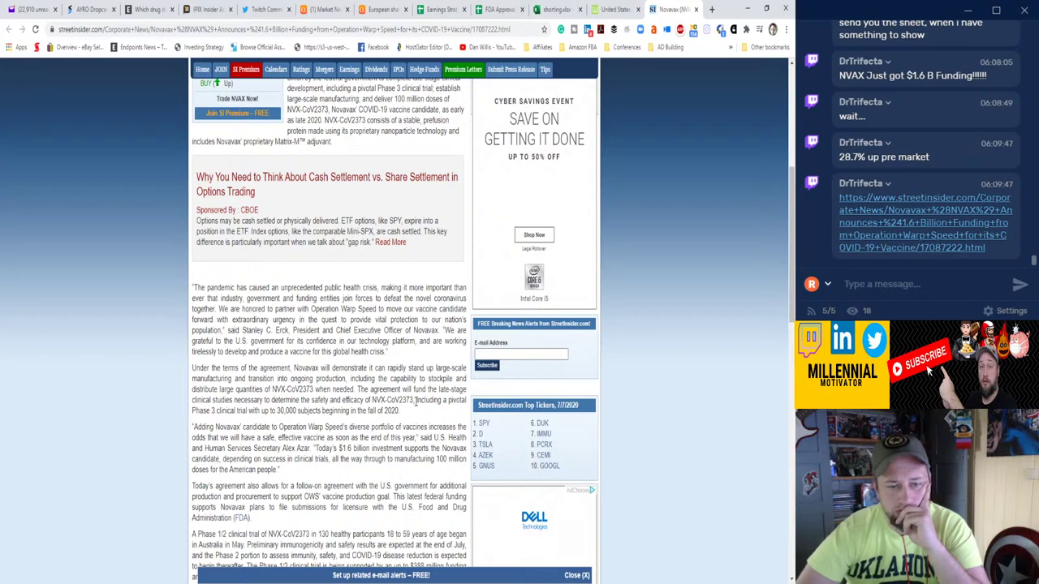
{"action": "scroll", "coordinate": [416, 404], "scroll_direction": "down", "scroll_amount": 2}
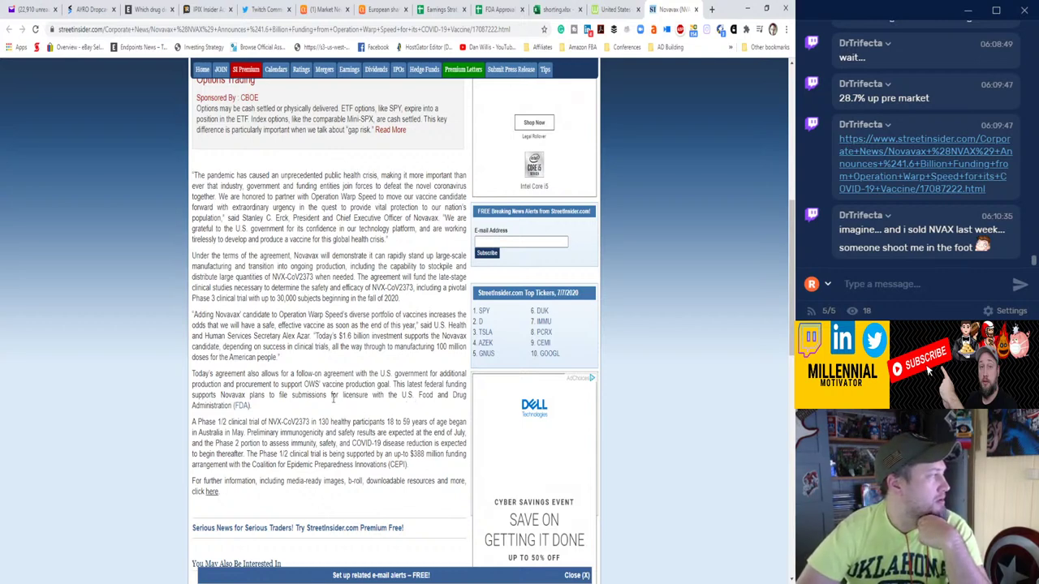
Highlight the article's paragraph on the Phase 1/2 clinical trial of NVX-CoV2373 while reading it.
{"action": "left_click_drag", "start_coordinate": [387, 454], "coordinate": [278, 327]}
{"action": "left_click", "coordinate": [278, 327]}
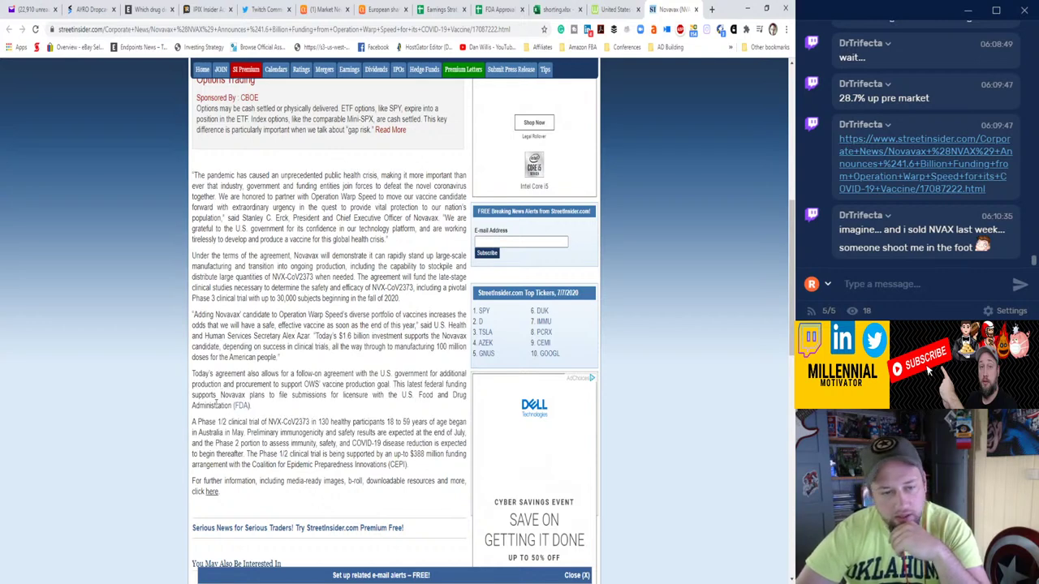
{"action": "left_click_drag", "start_coordinate": [193, 421], "coordinate": [423, 456]}
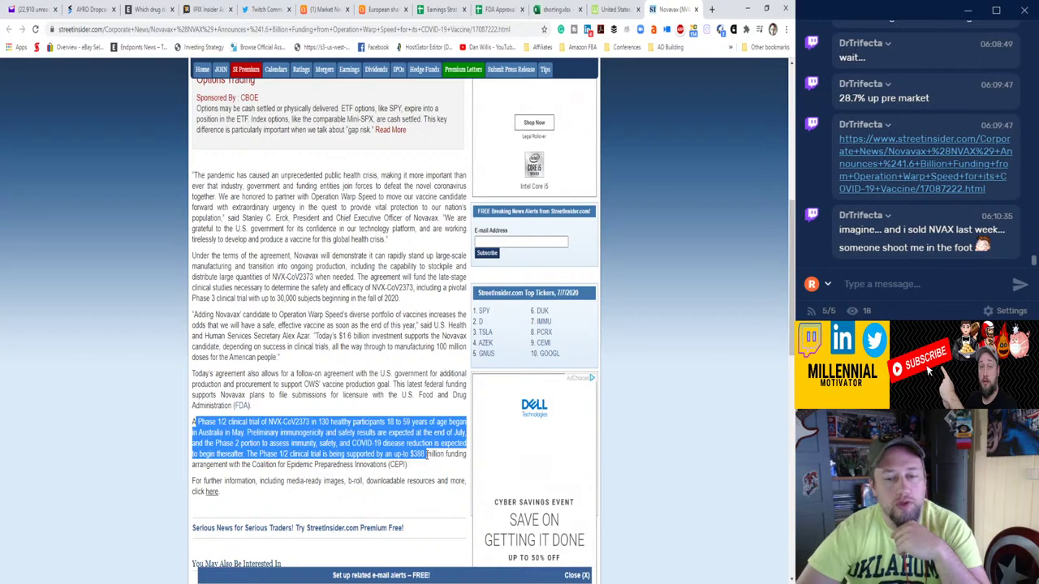
{"action": "left_click_drag", "start_coordinate": [425, 456], "coordinate": [430, 466]}
{"action": "scroll", "coordinate": [430, 467], "scroll_direction": "down", "scroll_amount": 2}
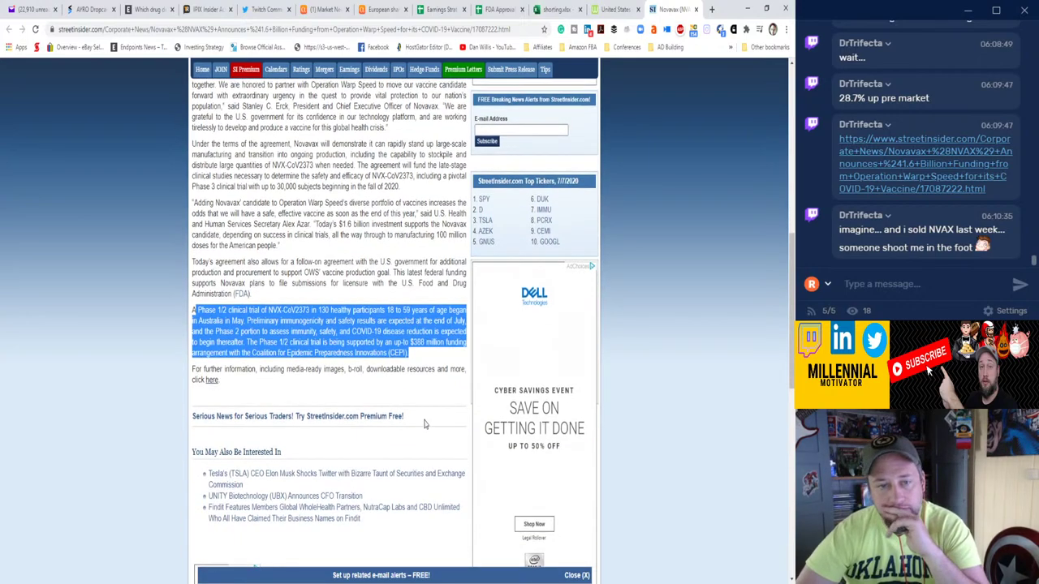
Reread the funding agreement terms in the Novavax article and select the whole Phase 1/2 trial paragraph again.
{"action": "scroll", "coordinate": [293, 325], "scroll_direction": "up", "scroll_amount": 4}
{"action": "scroll", "coordinate": [293, 325], "scroll_direction": "down", "scroll_amount": 1}
{"action": "scroll", "coordinate": [305, 349], "scroll_direction": "up", "scroll_amount": 1}
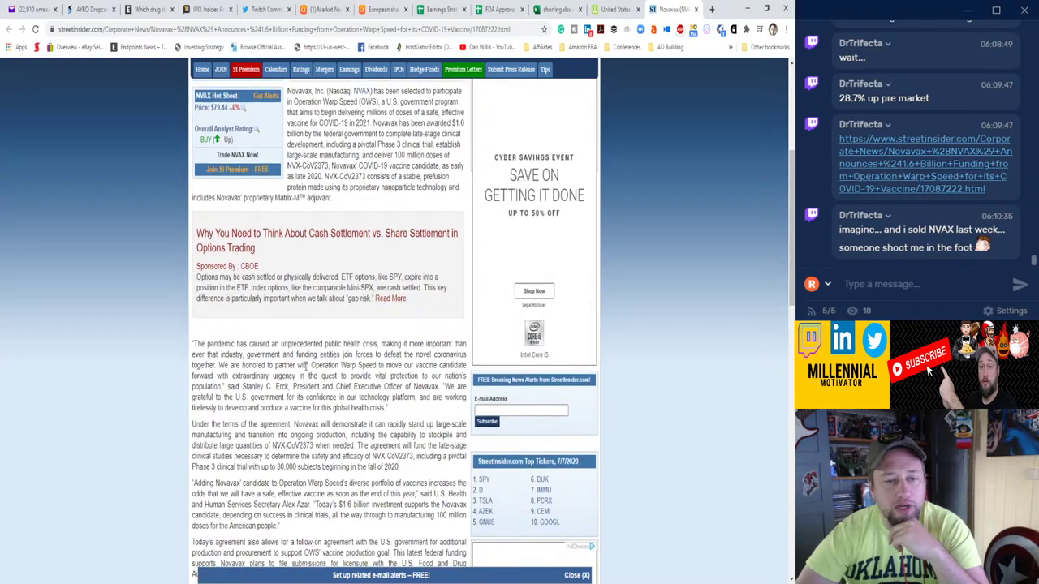
{"action": "double_click", "coordinate": [333, 424]}
{"action": "left_click", "coordinate": [258, 423]}
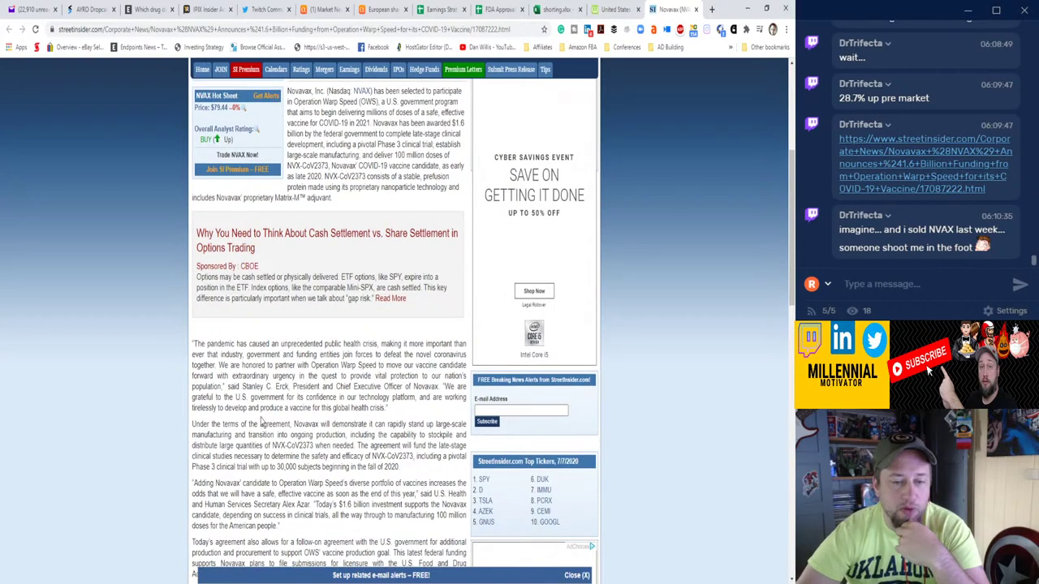
{"action": "scroll", "coordinate": [264, 416], "scroll_direction": "down", "scroll_amount": 3}
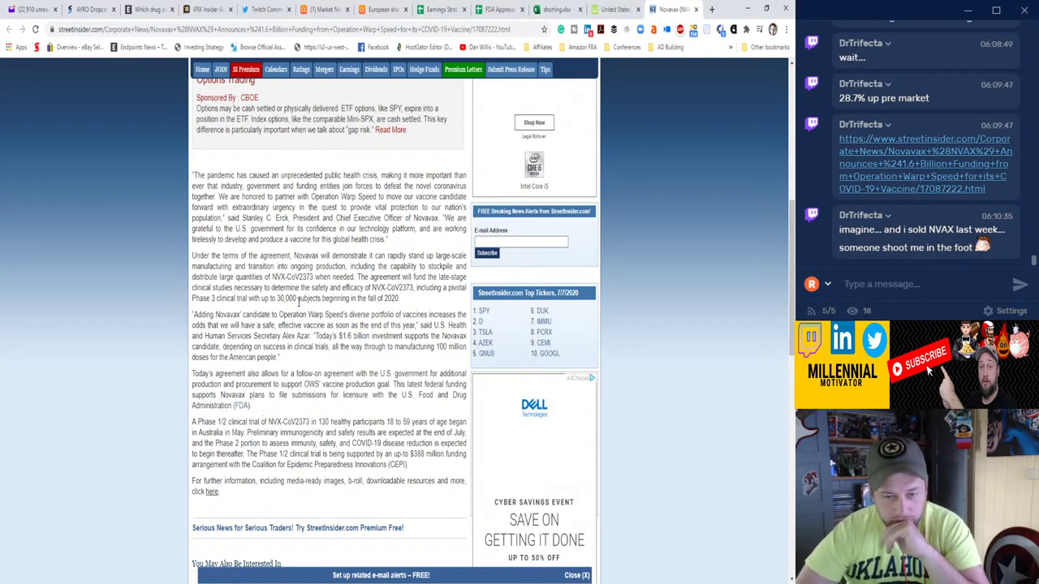
{"action": "triple_click", "coordinate": [347, 434]}
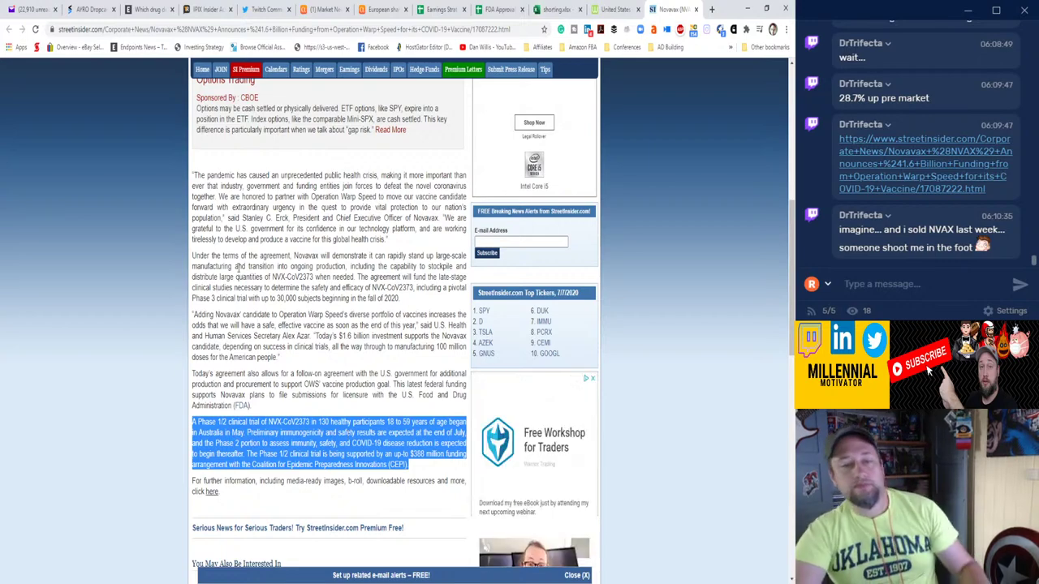
Search Google for NVAX phase 1 data in a new tab and read Novavax's Phase 1 Ebola vaccine trial press release.
{"action": "left_click", "coordinate": [710, 9]}
{"action": "type", "text": "NVAX"}
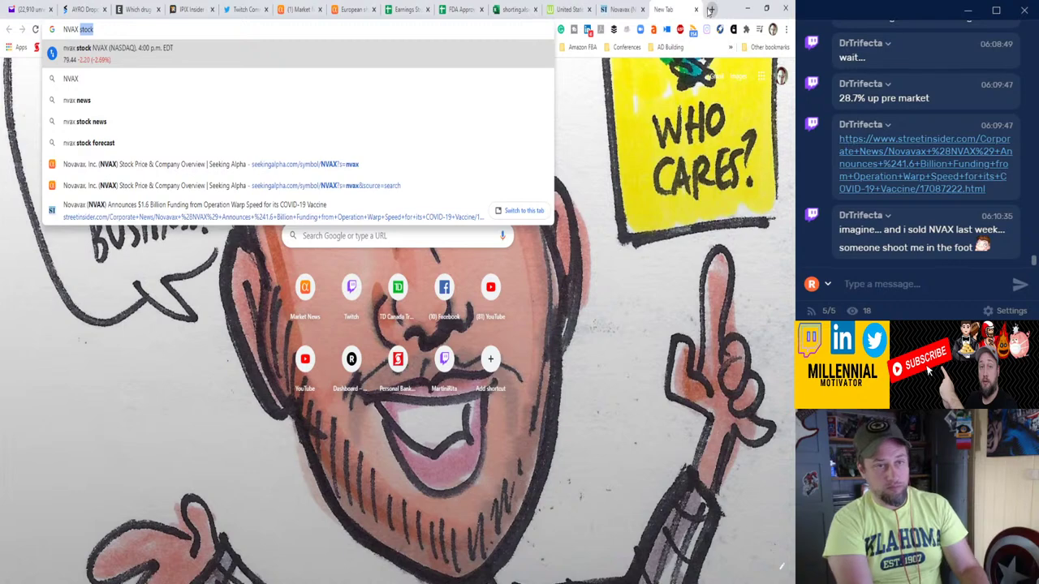
{"action": "type", "text": " phase 1 data"}
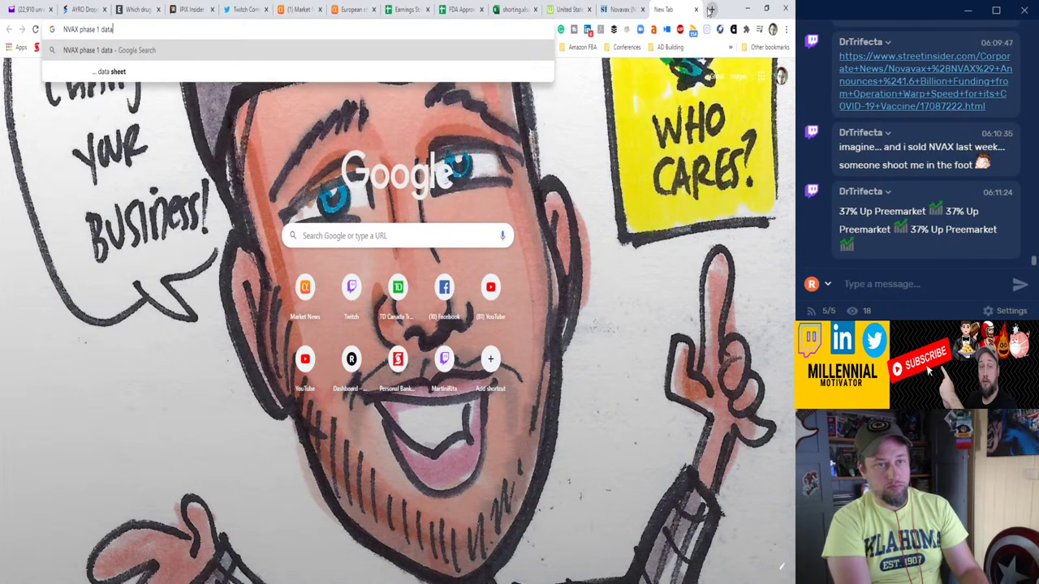
{"action": "key", "text": "Return"}
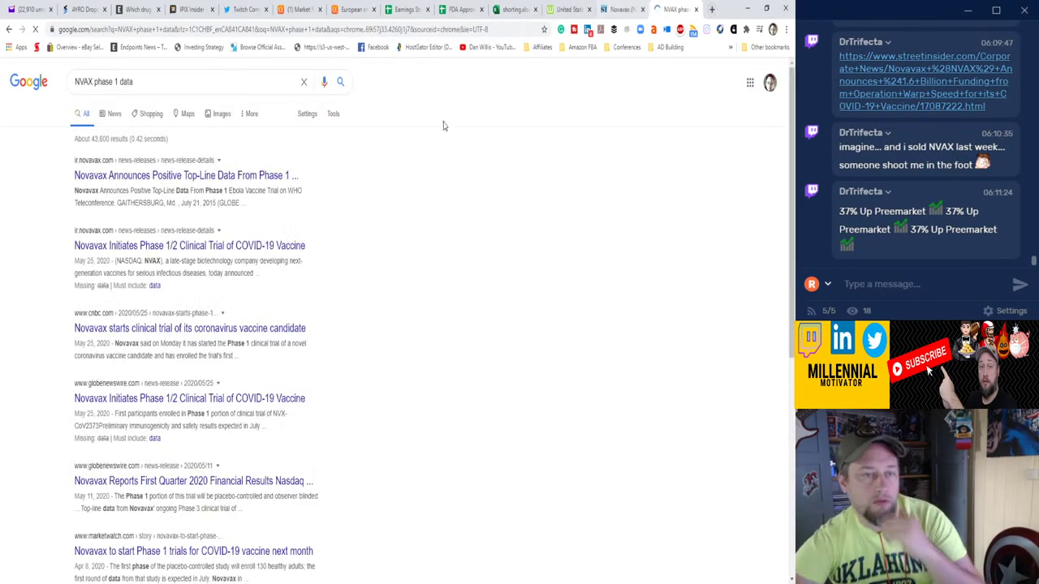
{"action": "left_click", "coordinate": [273, 180]}
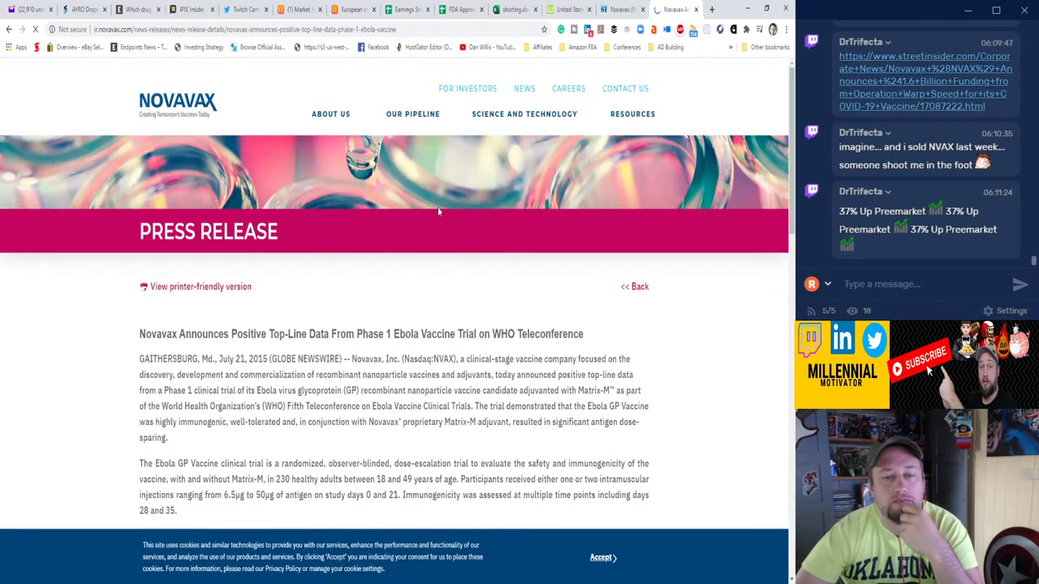
{"action": "scroll", "coordinate": [329, 288], "scroll_direction": "down", "scroll_amount": 3}
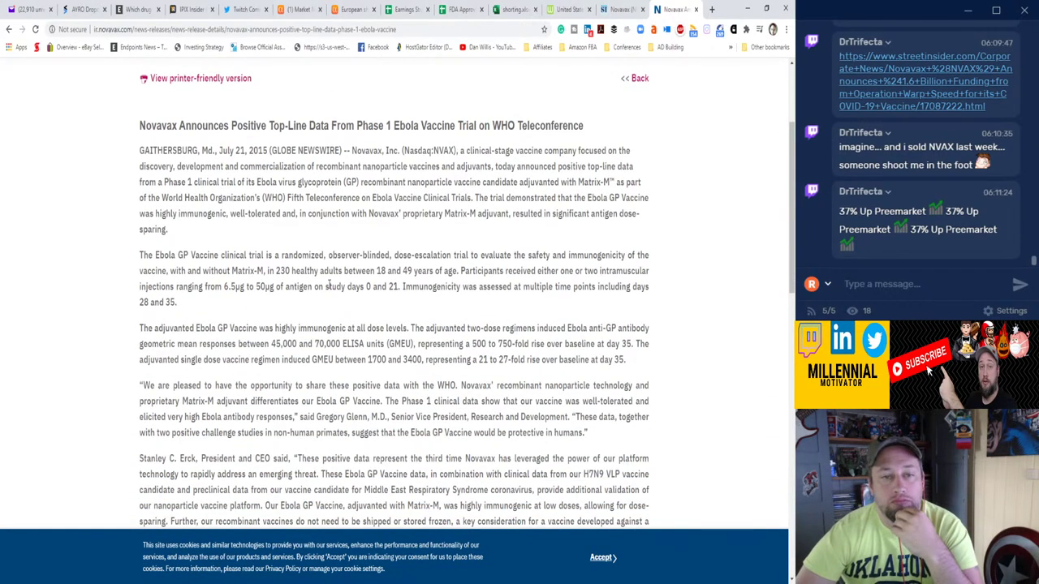
Search Google for nvax phase 1 covid and open Novavax's press release on initiating its Phase 1/2 COVID-19 vaccine trial in another tab.
{"action": "key", "text": "ctrl+t"}
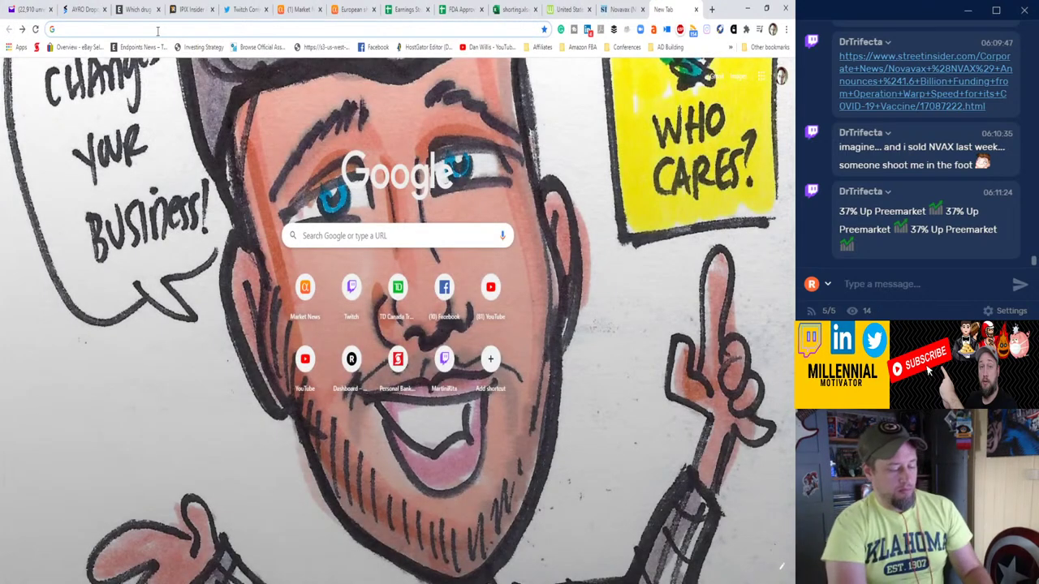
{"action": "type", "text": "nvaX PHAS"}
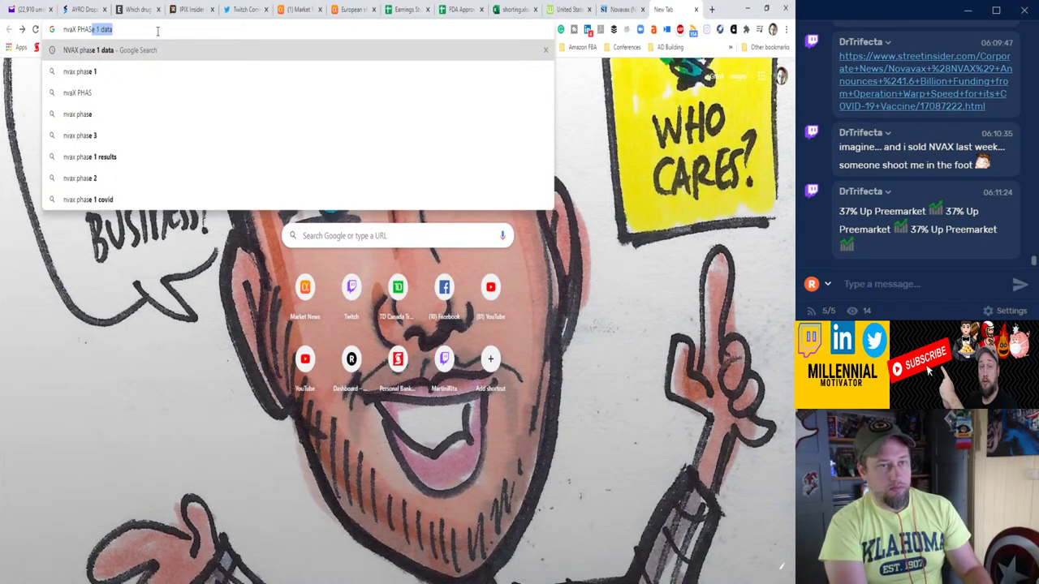
{"action": "key", "text": "BackSpace"}
{"action": "type", "text": "E 1 co"}
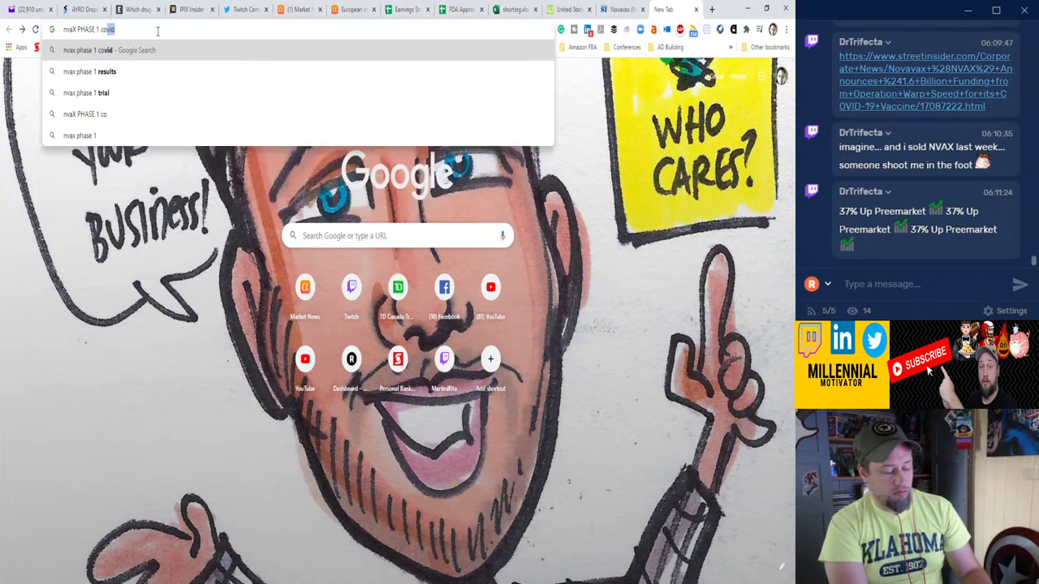
{"action": "key", "text": "Return"}
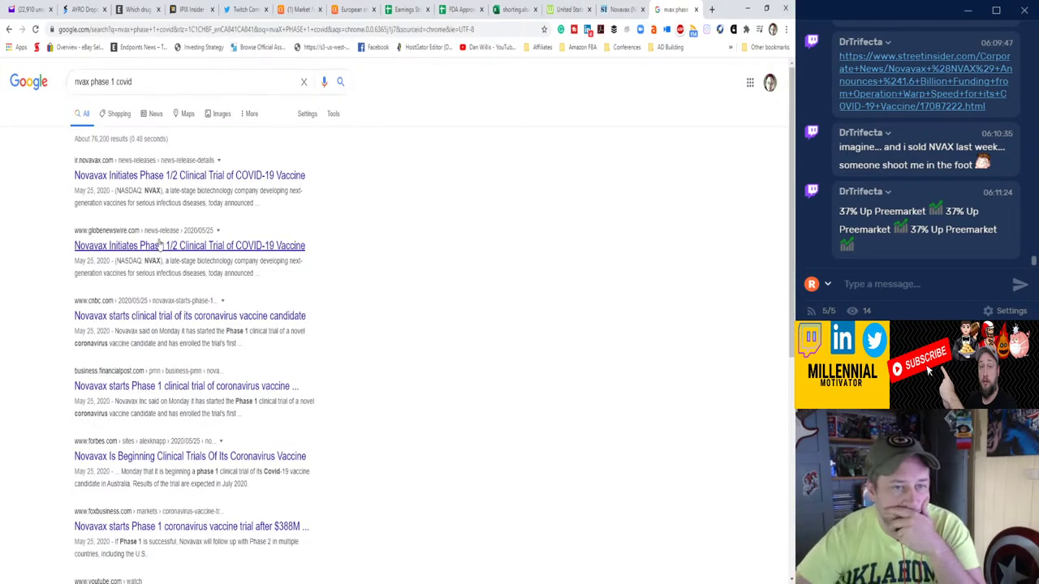
{"action": "middle_click", "coordinate": [252, 189]}
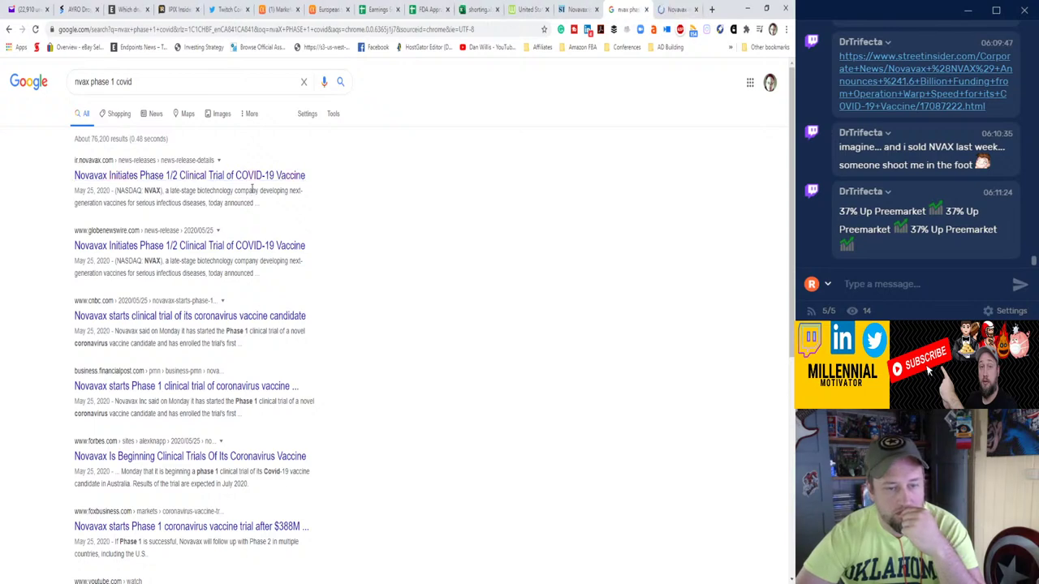
{"action": "left_click", "coordinate": [677, 9]}
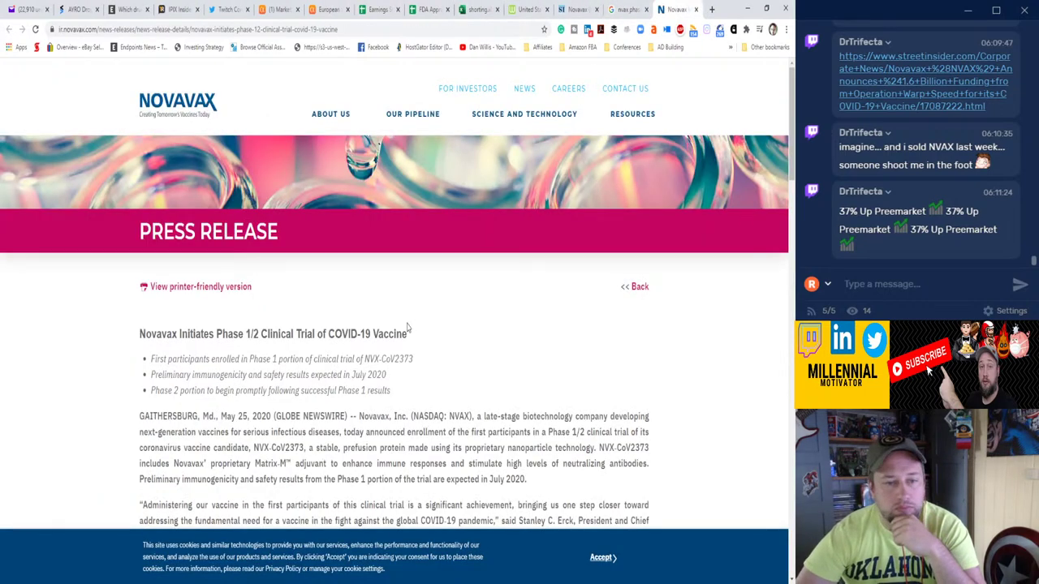
Read Novavax's press release on initiating its Phase 1/2 COVID-19 vaccine trial through to the contacts, and return to its headline.
{"action": "scroll", "coordinate": [409, 328], "scroll_direction": "down", "scroll_amount": 3}
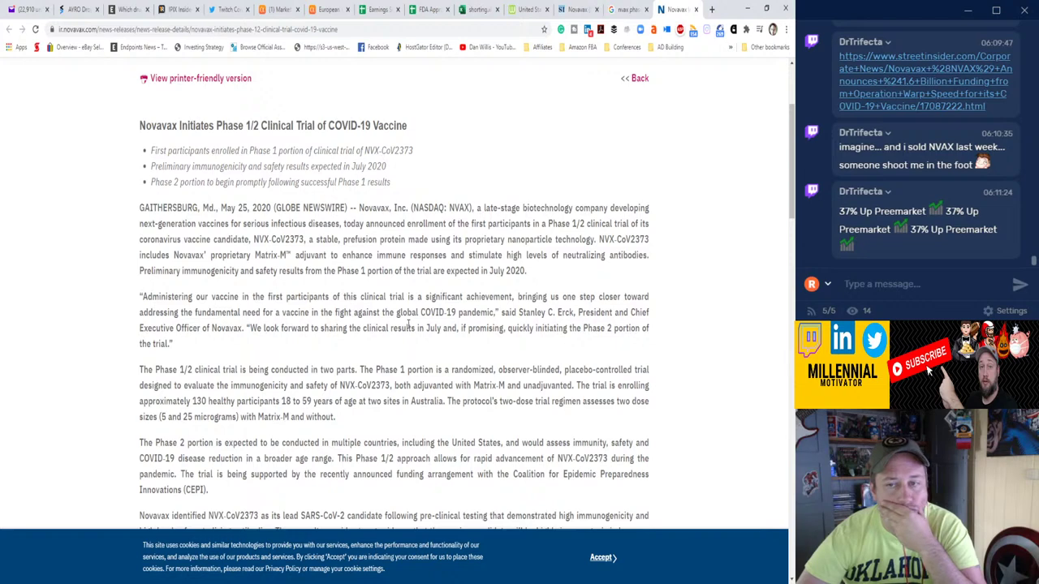
{"action": "scroll", "coordinate": [408, 325], "scroll_direction": "down", "scroll_amount": 2}
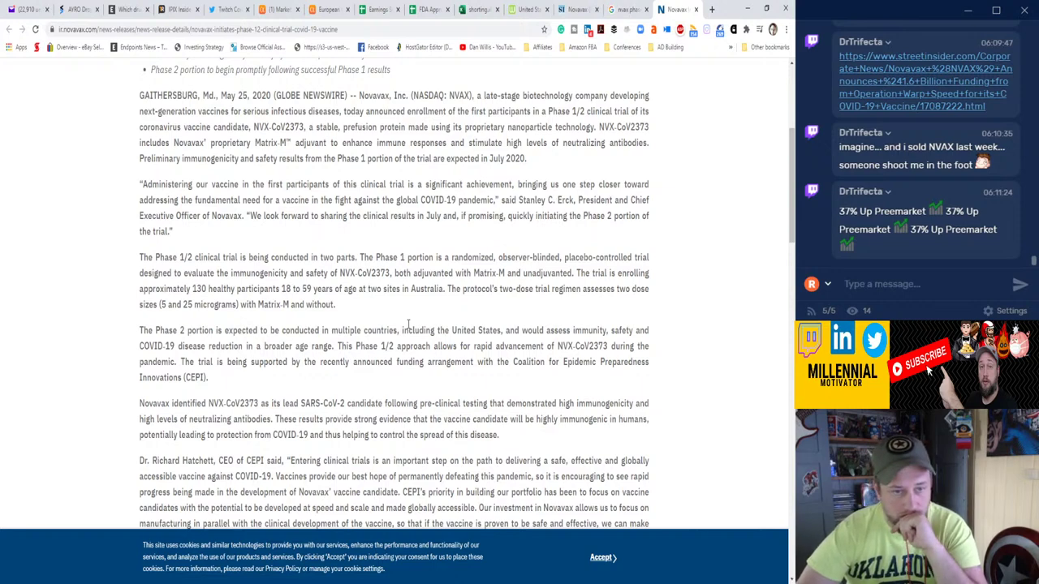
{"action": "scroll", "coordinate": [408, 324], "scroll_direction": "down", "scroll_amount": 2}
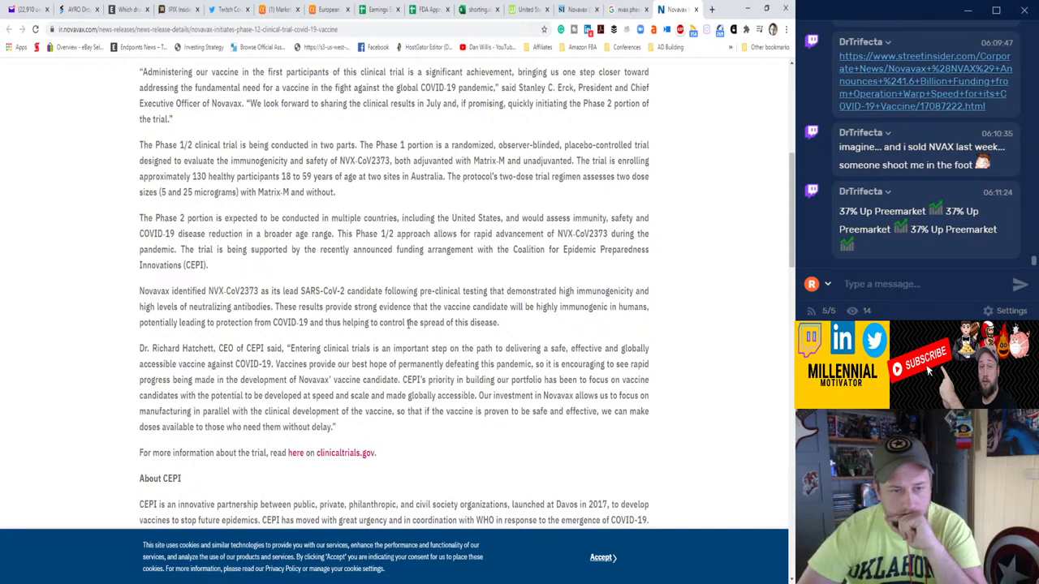
{"action": "scroll", "coordinate": [408, 323], "scroll_direction": "down", "scroll_amount": 2}
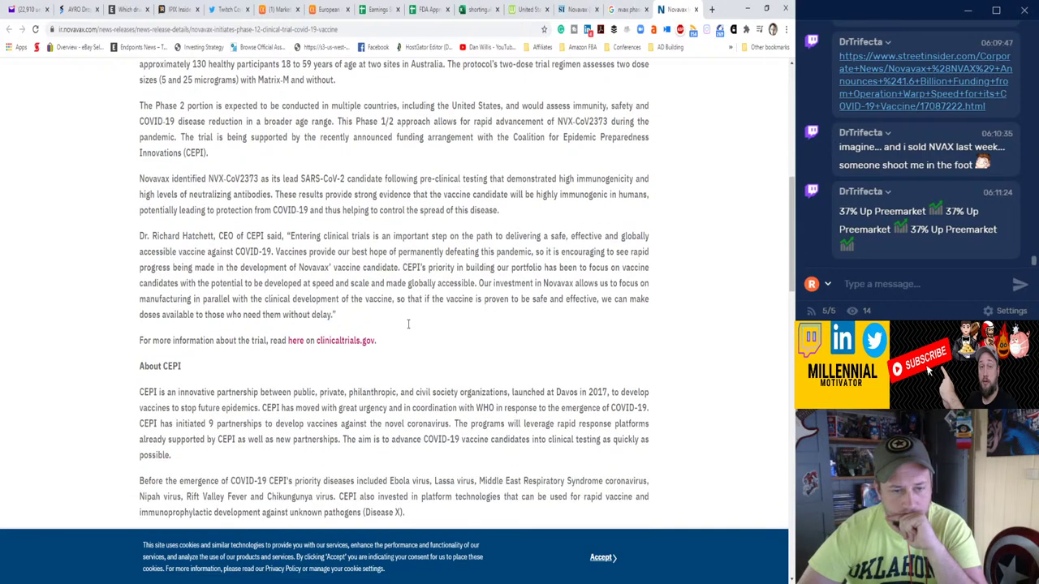
{"action": "scroll", "coordinate": [408, 329], "scroll_direction": "down", "scroll_amount": 4}
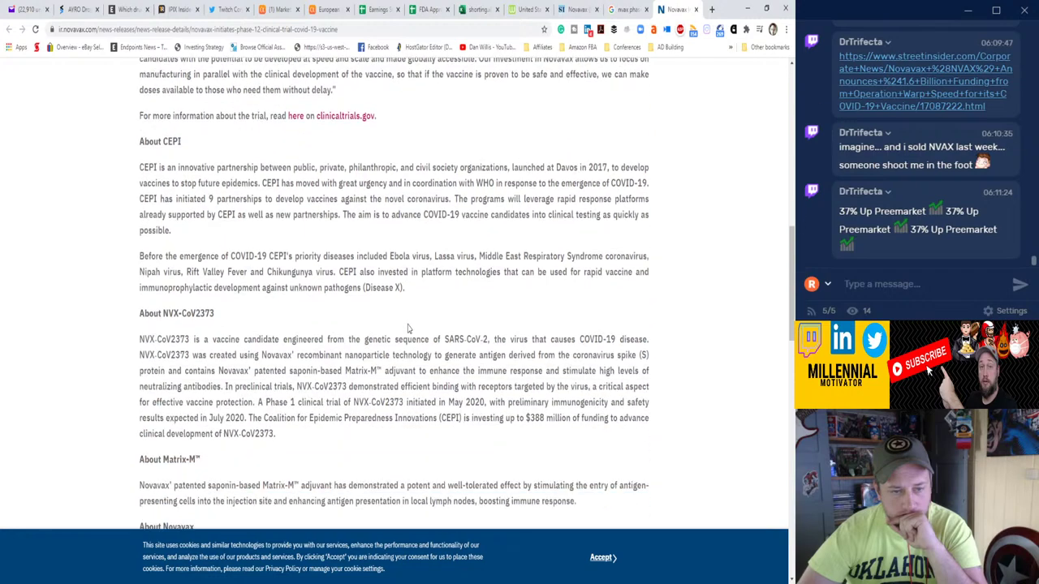
{"action": "scroll", "coordinate": [408, 326], "scroll_direction": "down", "scroll_amount": 12}
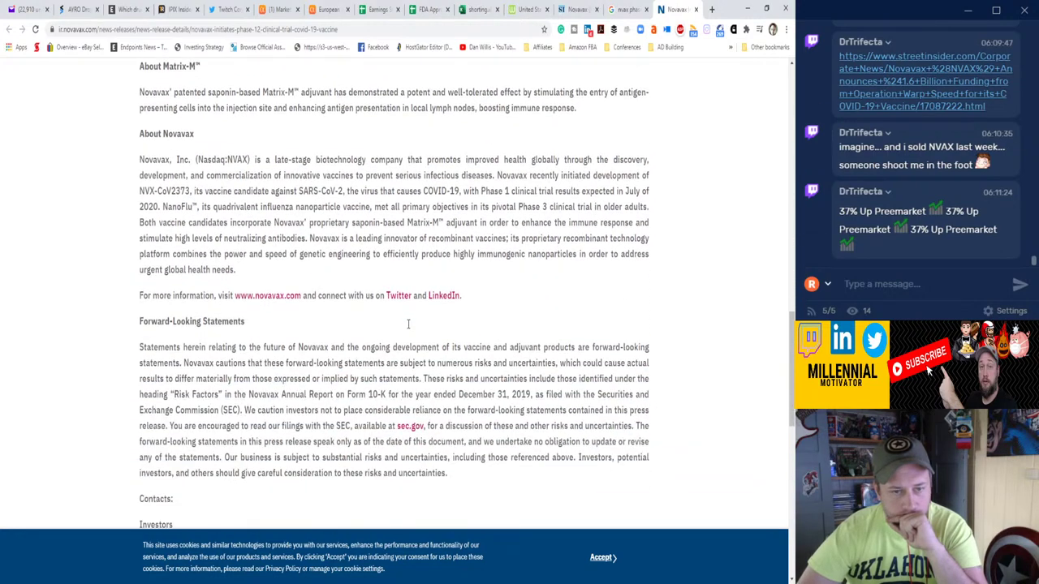
{"action": "scroll", "coordinate": [409, 324], "scroll_direction": "down", "scroll_amount": 2}
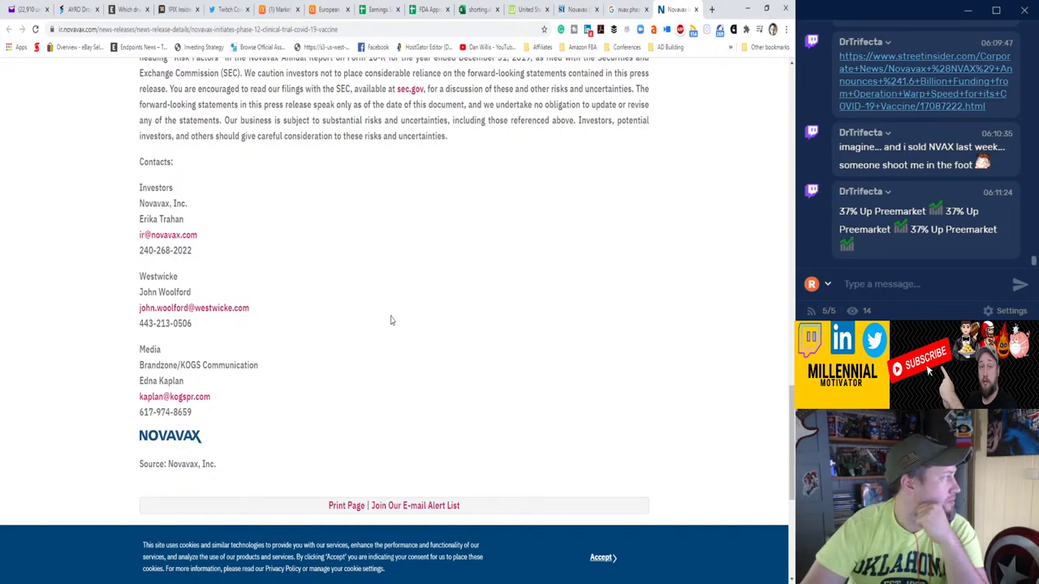
{"action": "scroll", "coordinate": [385, 301], "scroll_direction": "up", "scroll_amount": 20}
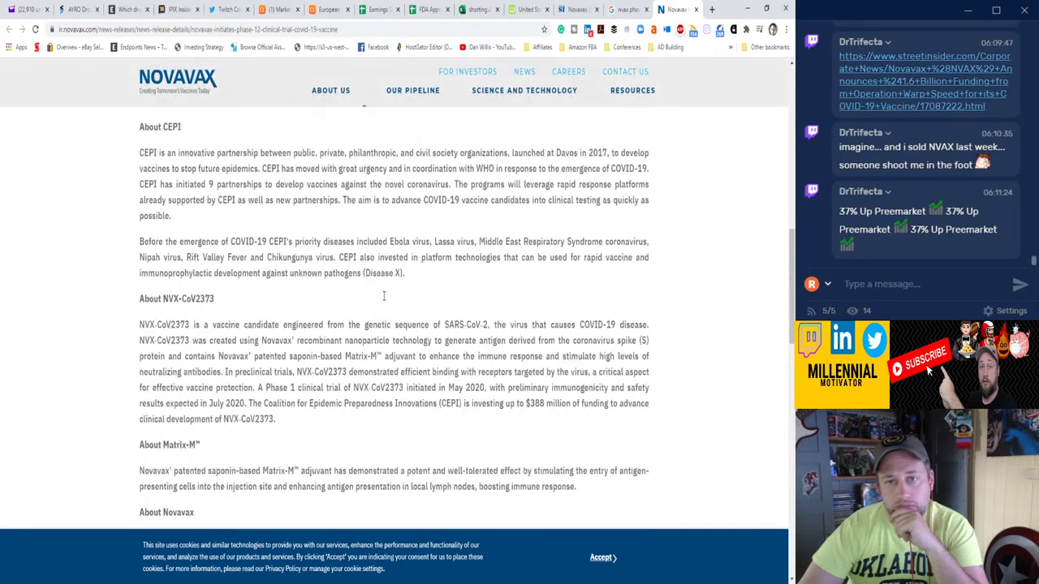
{"action": "scroll", "coordinate": [385, 300], "scroll_direction": "up", "scroll_amount": 1}
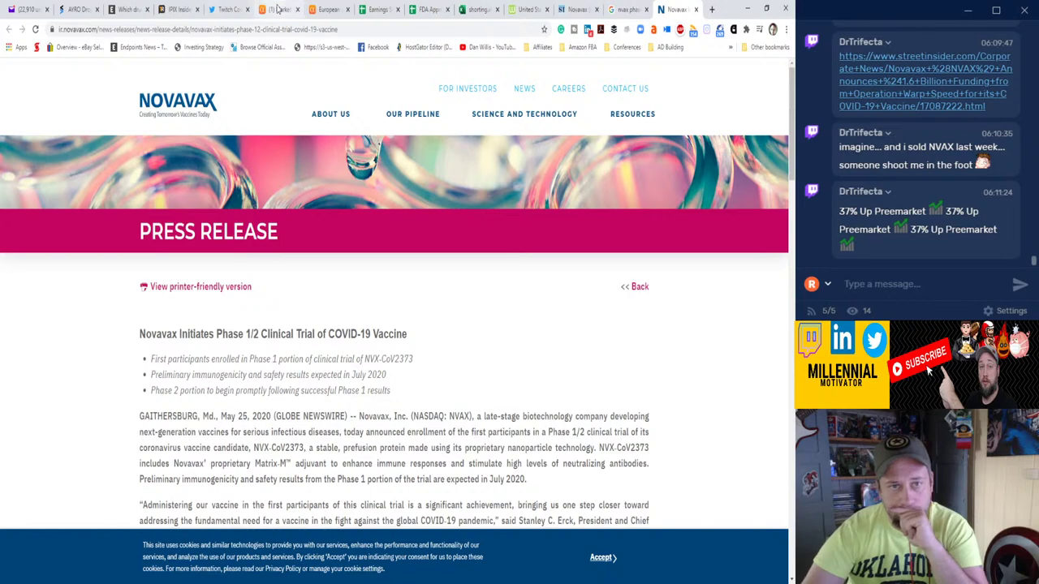
Check the Seeking Alpha market news and the StreetInsider Novavax article, and open investing.com in a new tab.
{"action": "left_click", "coordinate": [276, 9]}
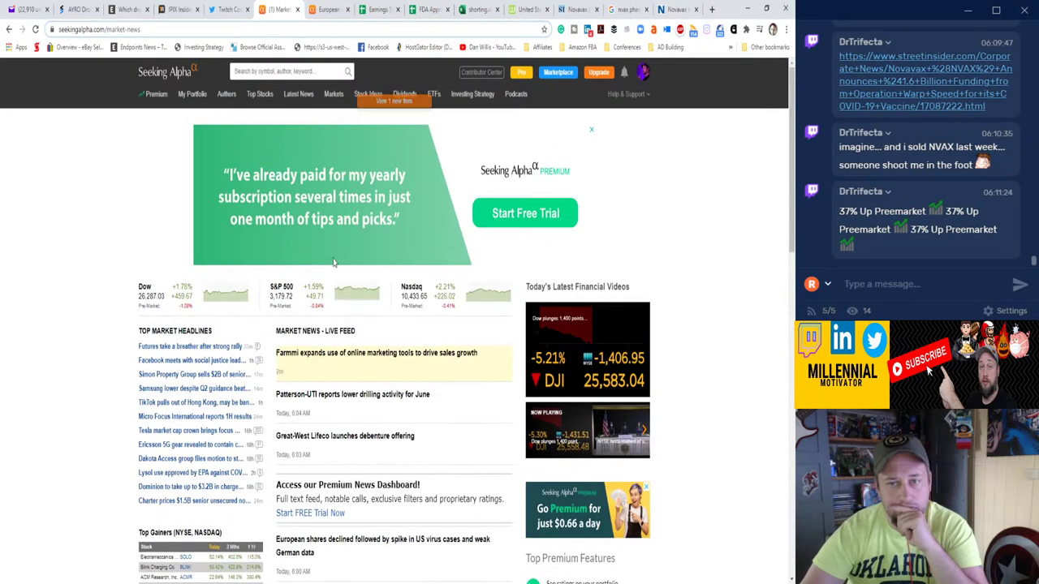
{"action": "left_click", "coordinate": [578, 9]}
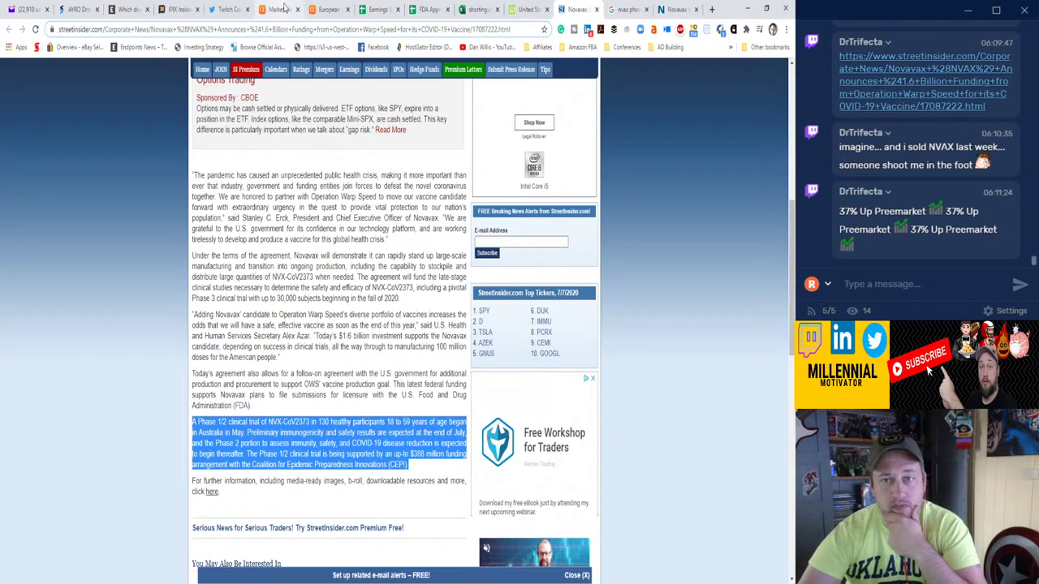
{"action": "left_click", "coordinate": [712, 9]}
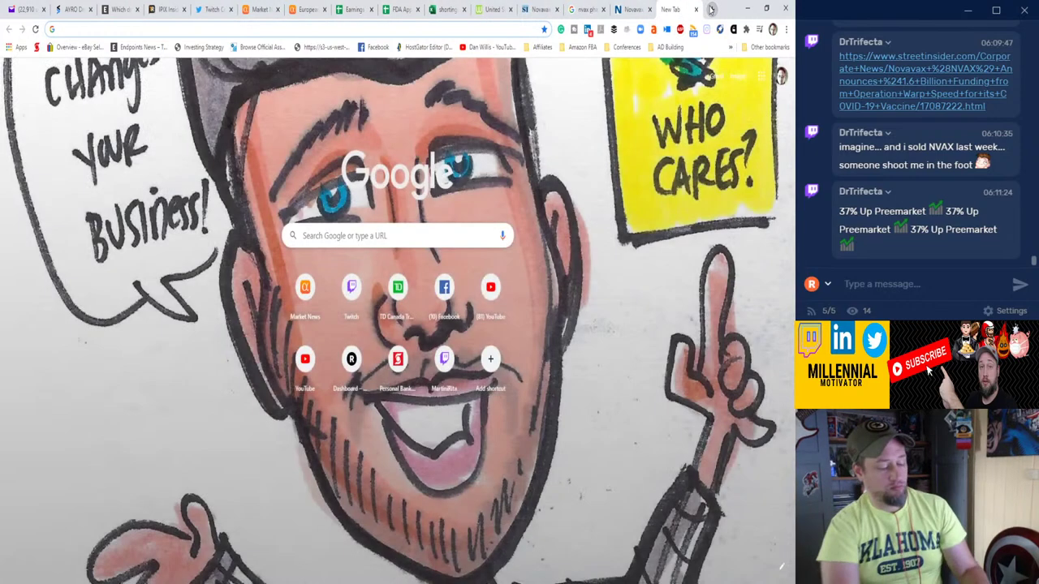
{"action": "type", "text": "investing."}
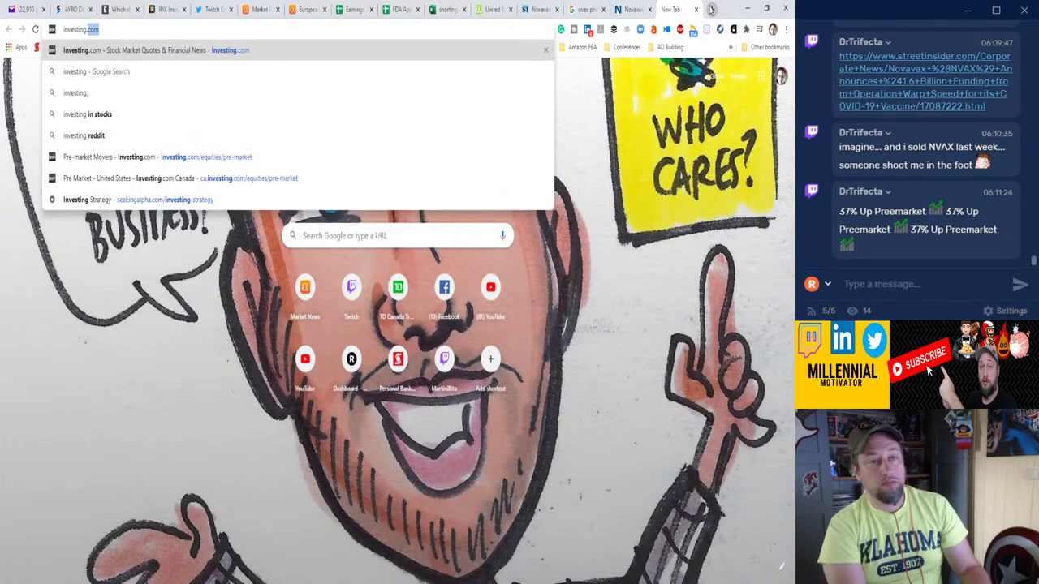
{"action": "key", "text": "Return"}
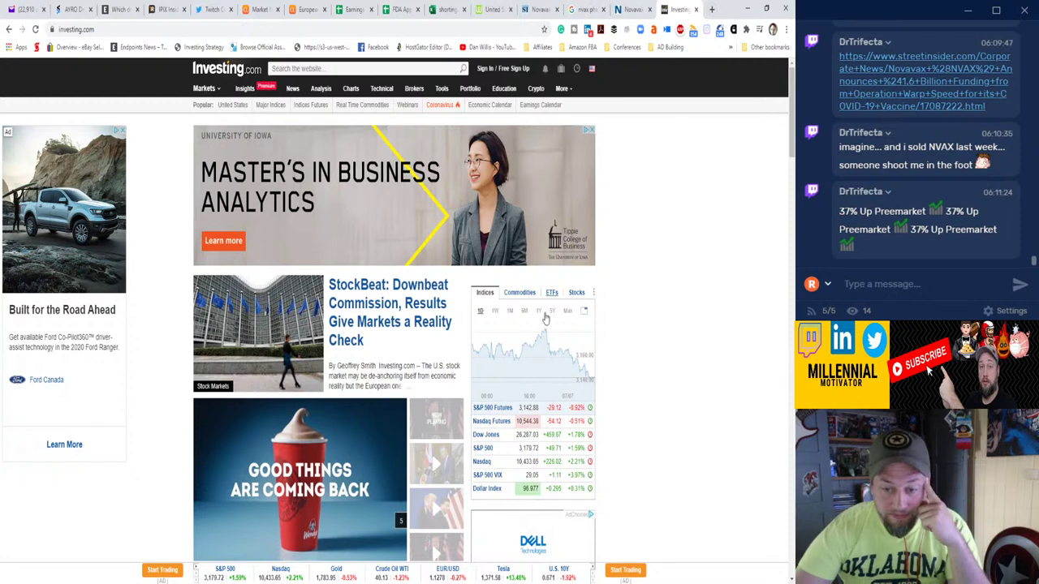
Dismiss the special offer on the Stock Screener page and view the Pre-Market stocks page with its most active stocks, gainers and losers.
{"action": "mouse_move", "coordinate": [207, 89]}
{"action": "mouse_move", "coordinate": [208, 129]}
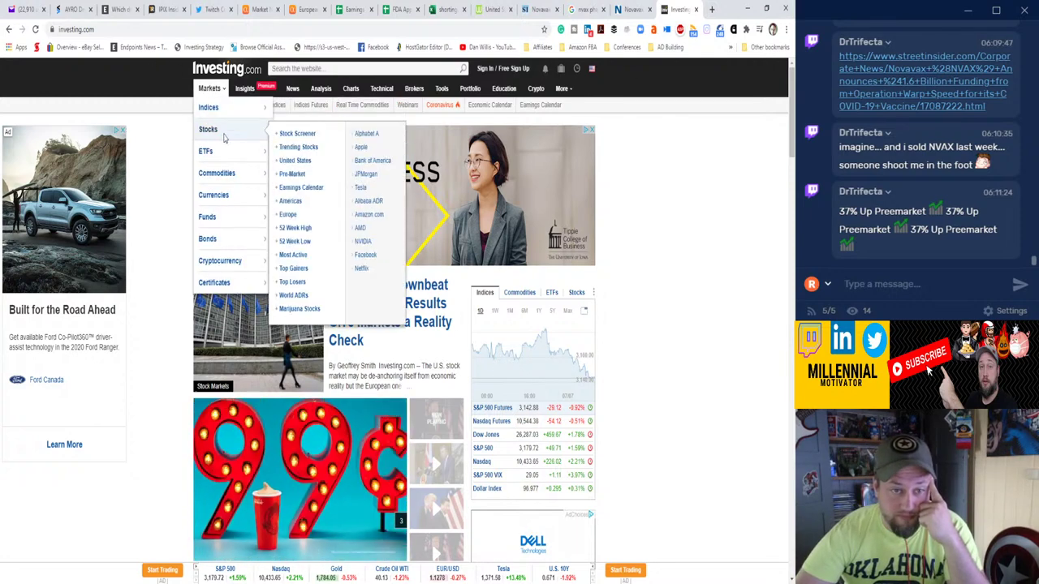
{"action": "left_click", "coordinate": [306, 136]}
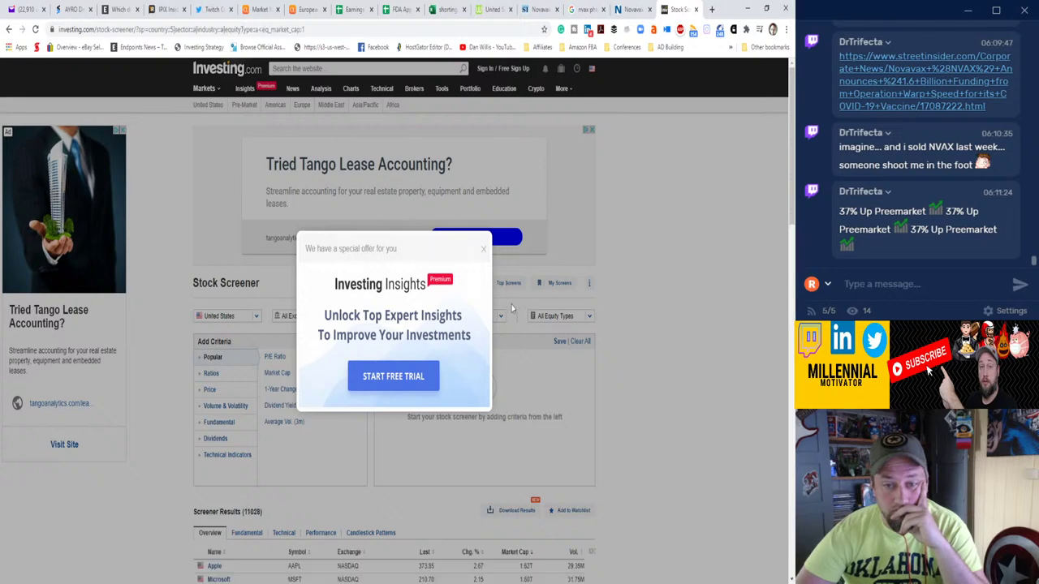
{"action": "left_click", "coordinate": [484, 249]}
{"action": "mouse_move", "coordinate": [207, 89]}
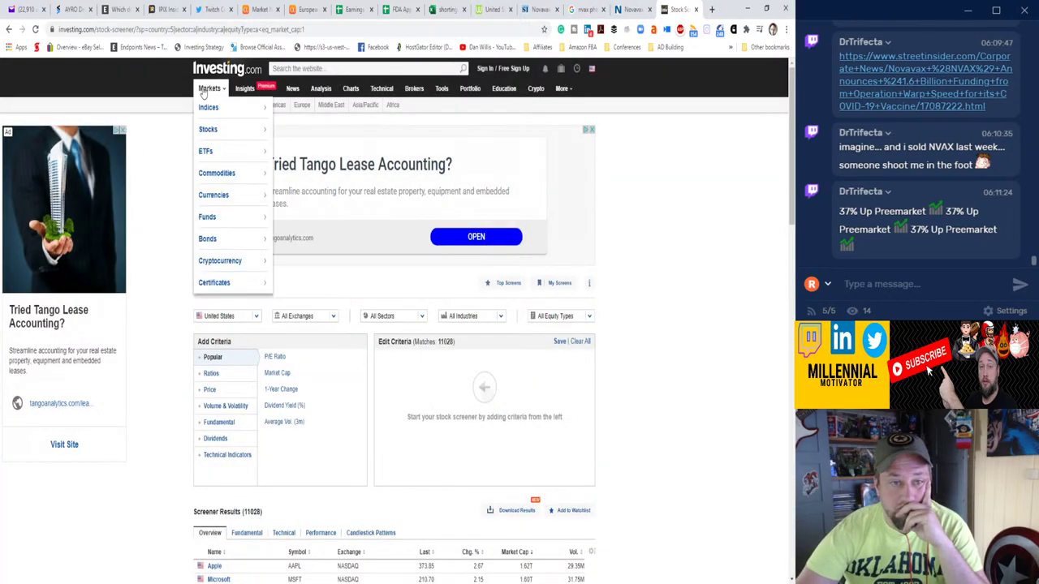
{"action": "mouse_move", "coordinate": [235, 129]}
{"action": "left_click", "coordinate": [294, 173]}
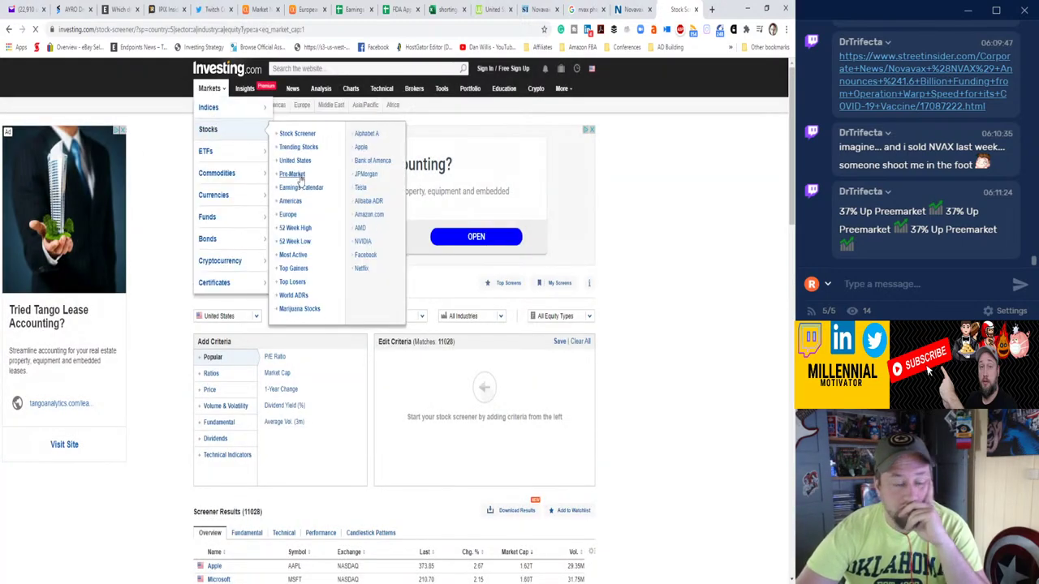
{"action": "scroll", "coordinate": [398, 243], "scroll_direction": "down", "scroll_amount": 3}
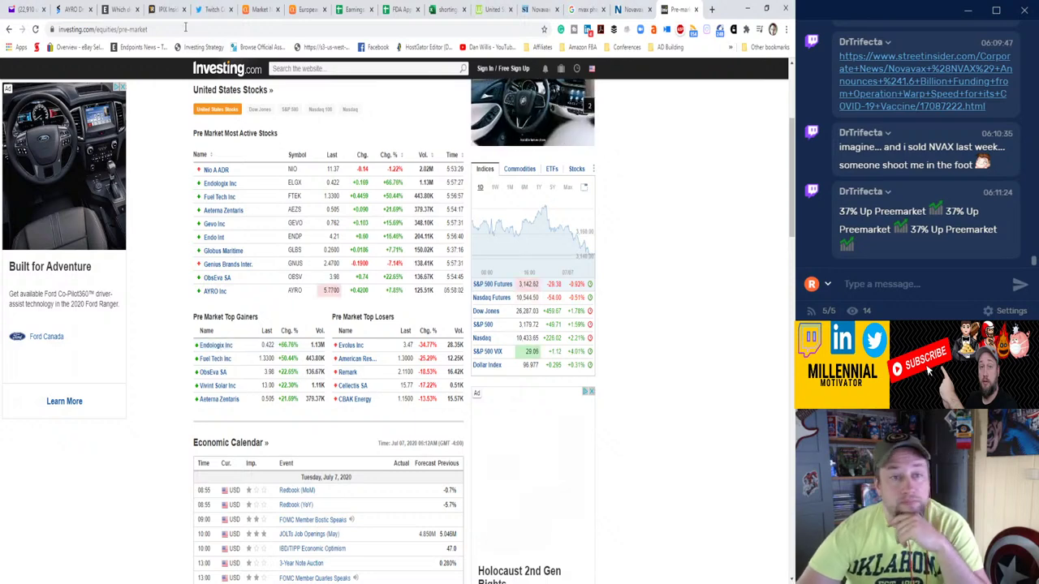
Close the nvax Google search, StreetInsider Novavax article and European shares article, and return to the Seeking Alpha market news.
{"action": "left_click", "coordinate": [581, 11]}
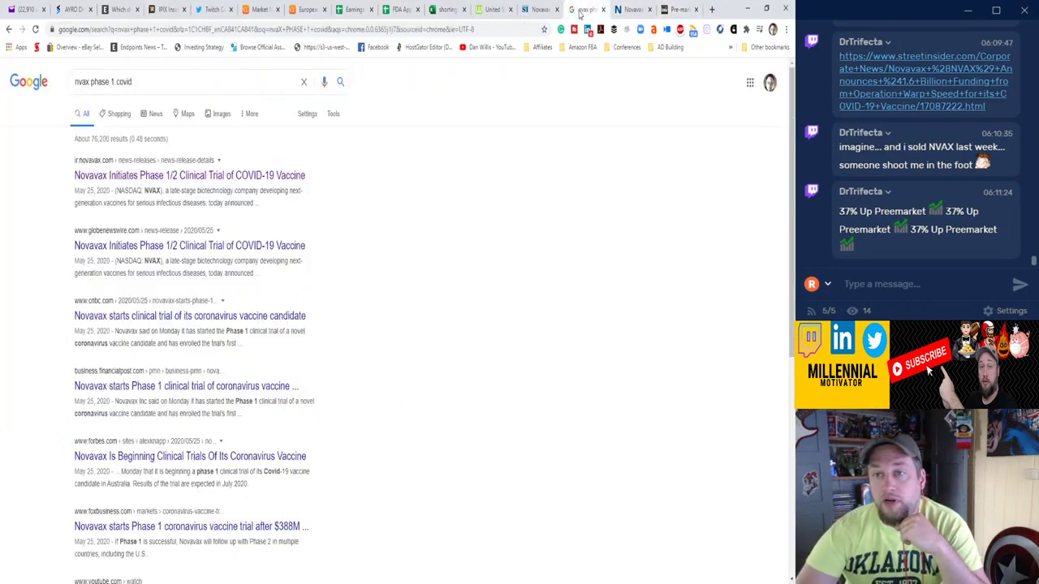
{"action": "left_click", "coordinate": [604, 11]}
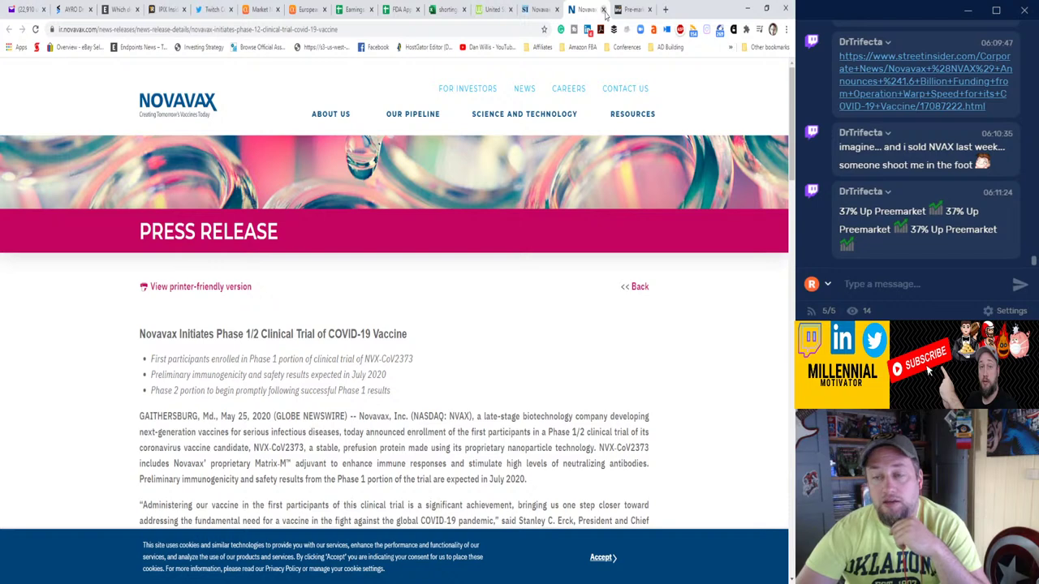
{"action": "left_click", "coordinate": [540, 10]}
{"action": "left_click", "coordinate": [557, 10]}
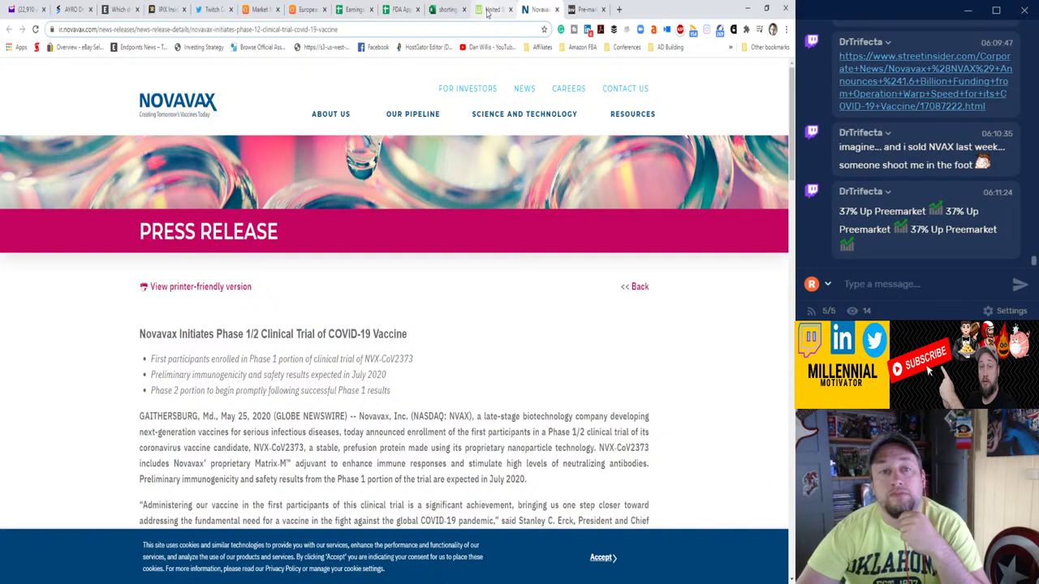
{"action": "left_click", "coordinate": [263, 6]}
{"action": "left_click", "coordinate": [307, 9]}
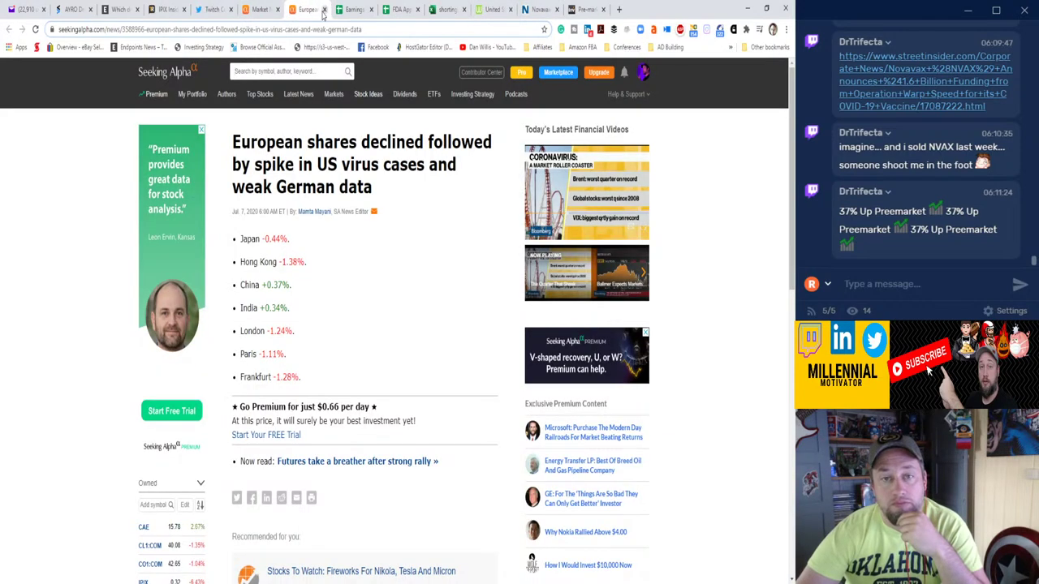
{"action": "left_click", "coordinate": [324, 9]}
{"action": "left_click", "coordinate": [255, 10]}
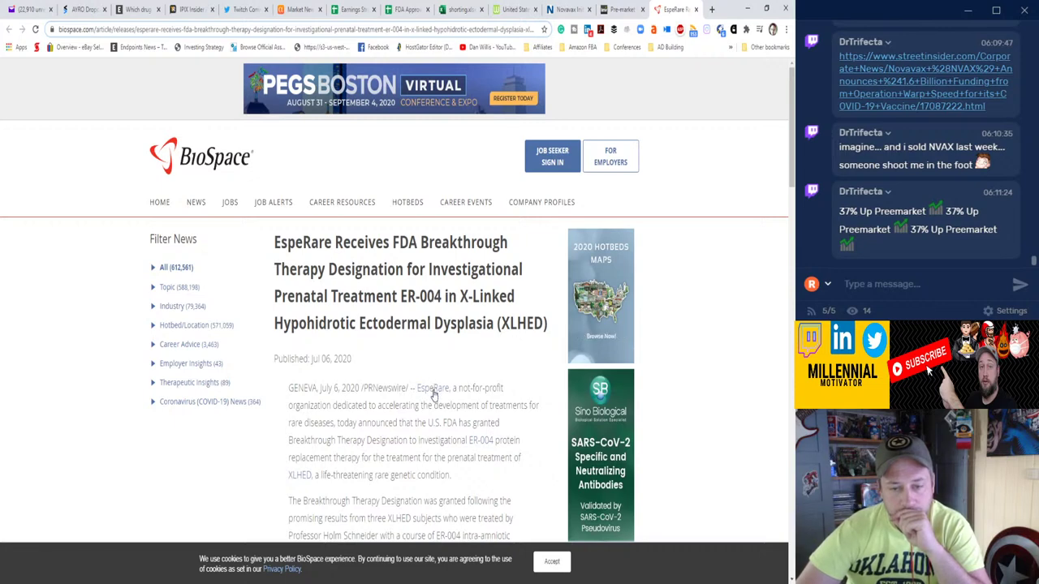
Read the BioSpace article on EspeRare's FDA Breakthrough Therapy Designation, and close it and the BioWorld article on SK Biopharma.
{"action": "scroll", "coordinate": [429, 391], "scroll_direction": "down", "scroll_amount": 5}
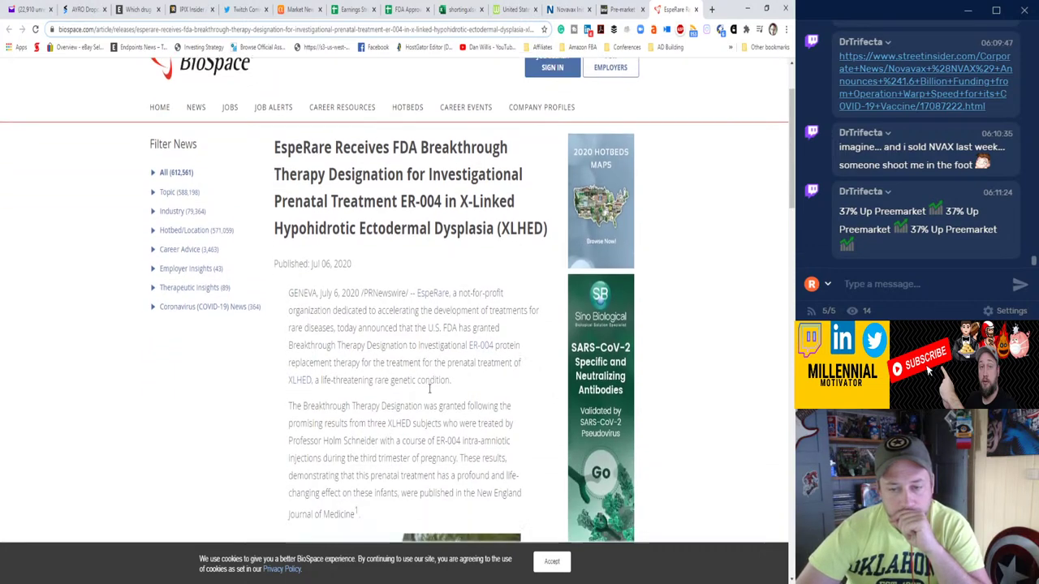
{"action": "scroll", "coordinate": [428, 386], "scroll_direction": "down", "scroll_amount": 3}
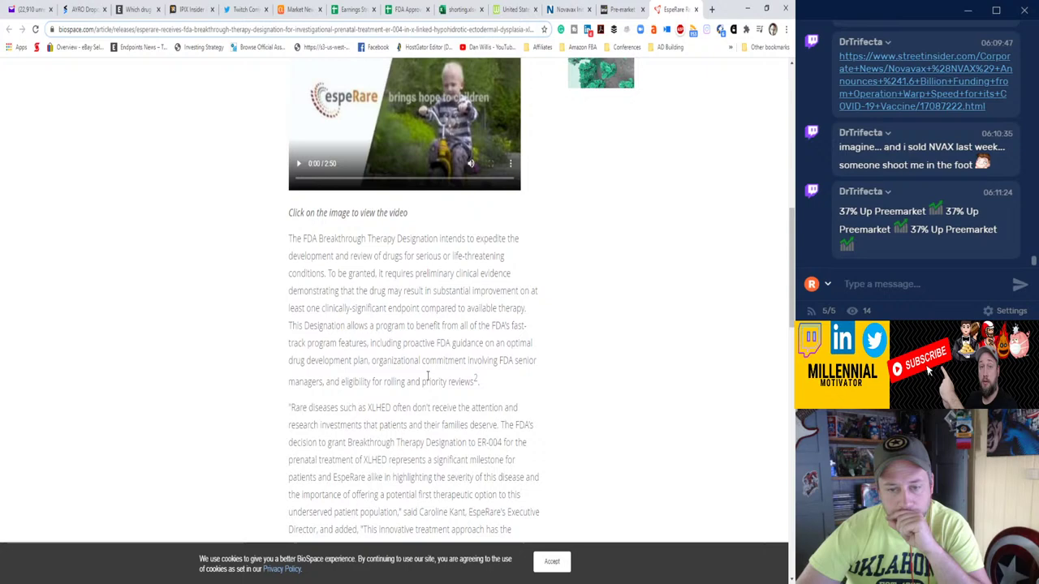
{"action": "left_click", "coordinate": [696, 9]}
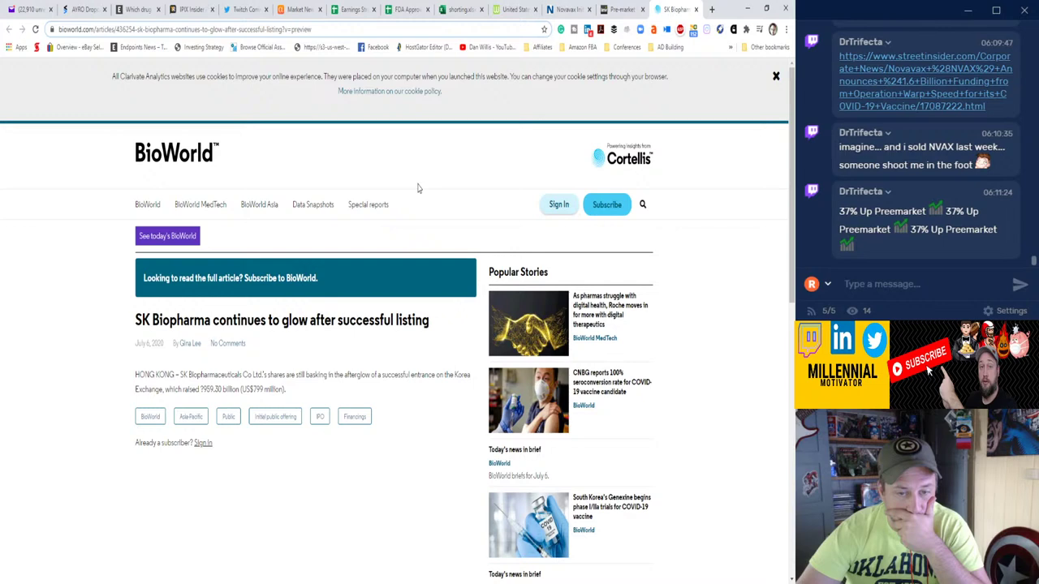
{"action": "left_click", "coordinate": [695, 9]}
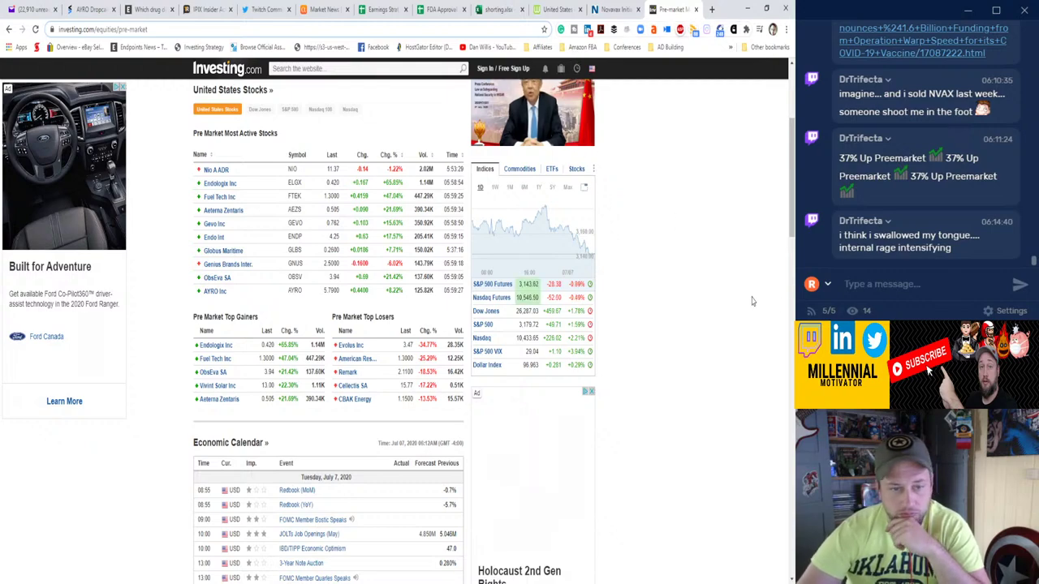
Search Google for westport fuel systems in a new tab and show the news results.
{"action": "left_click", "coordinate": [711, 9]}
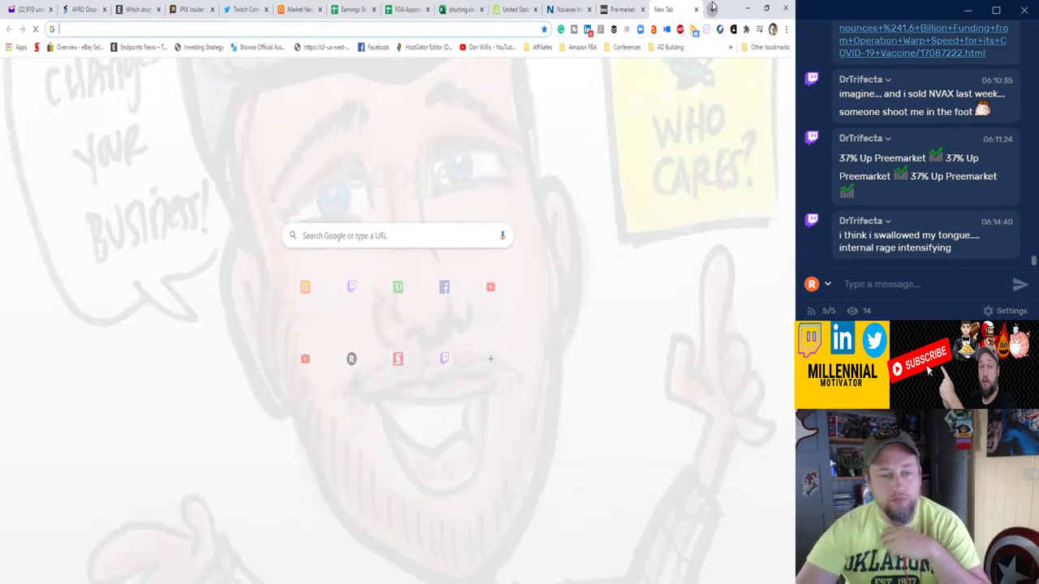
{"action": "type", "text": "westport fuel systems"}
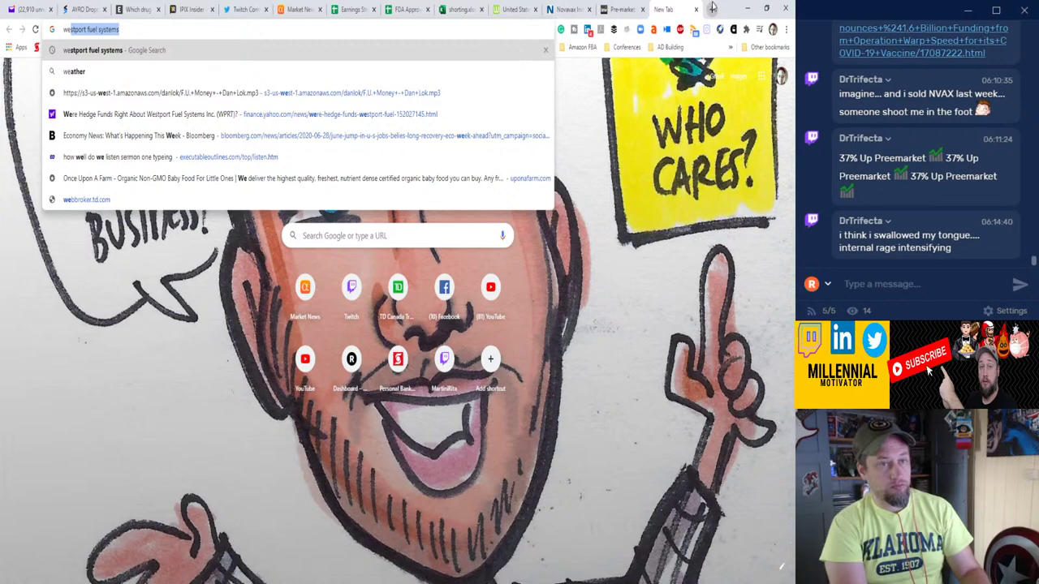
{"action": "key", "text": "Return"}
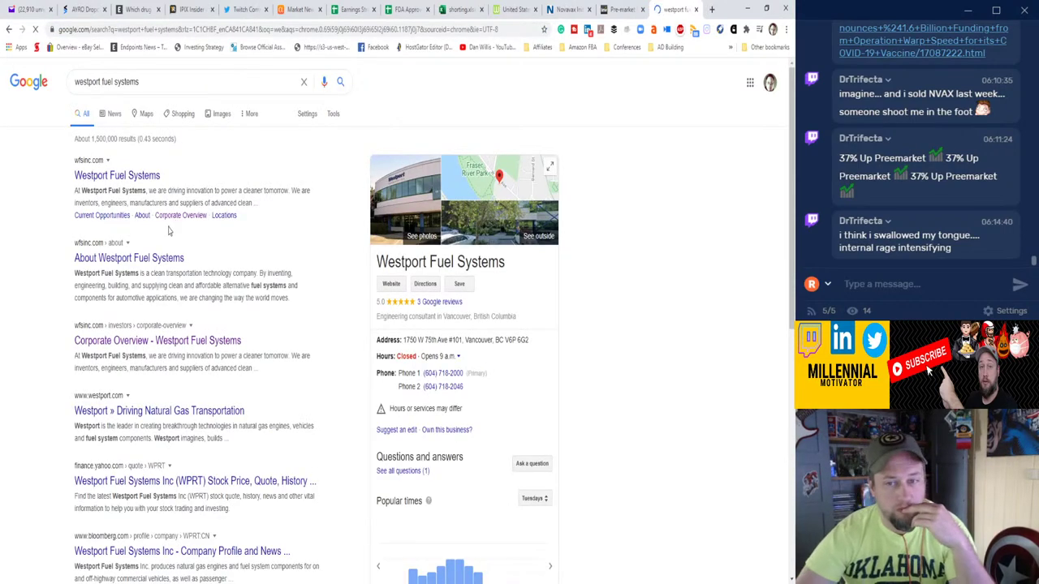
{"action": "left_click", "coordinate": [114, 113]}
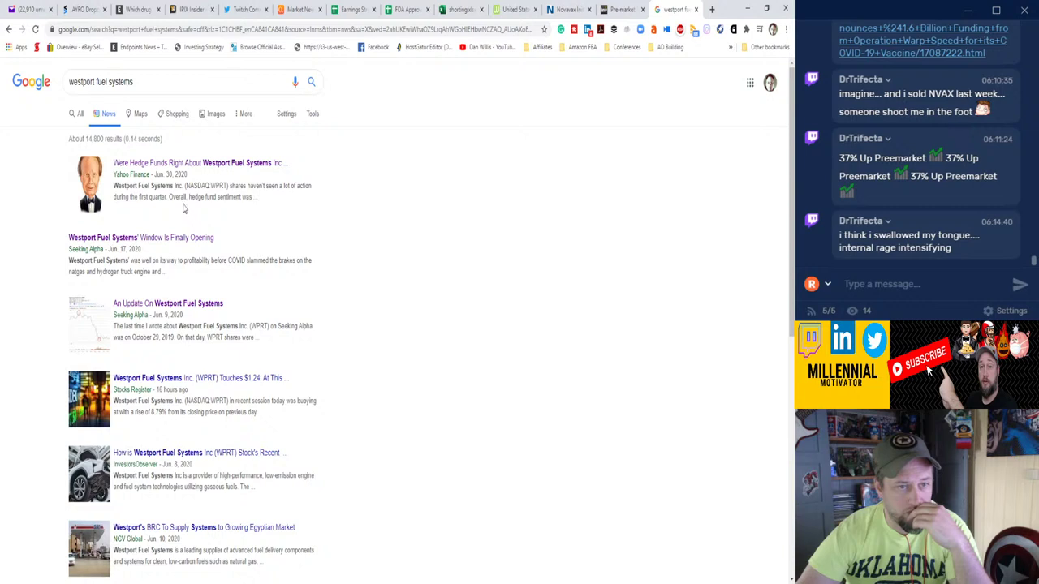
Limit the news results to the past 24 hours and open the OilPrice.com auto industry article in another tab.
{"action": "left_click", "coordinate": [312, 115]}
{"action": "left_click", "coordinate": [112, 140]}
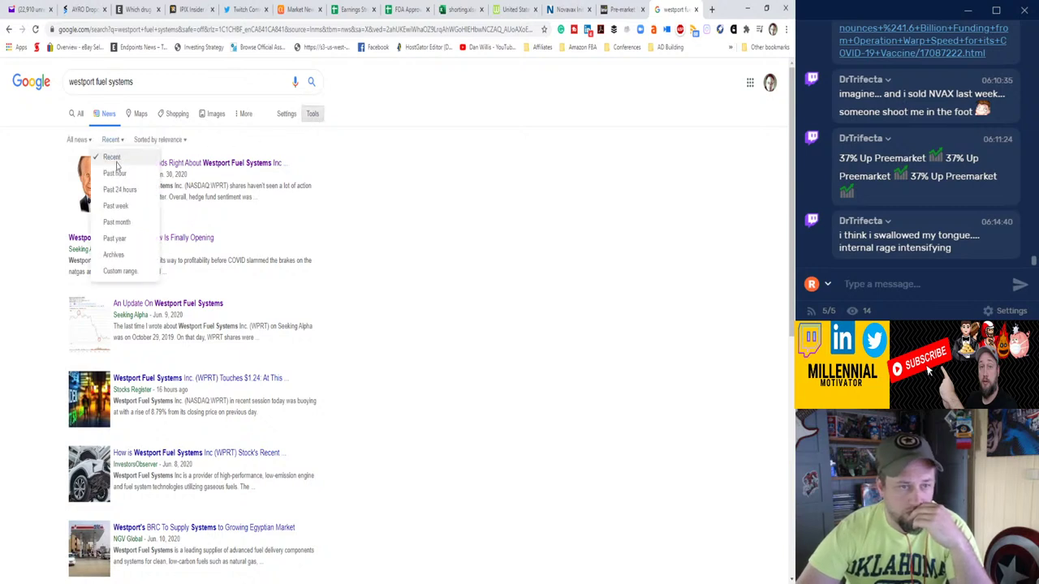
{"action": "left_click", "coordinate": [118, 190]}
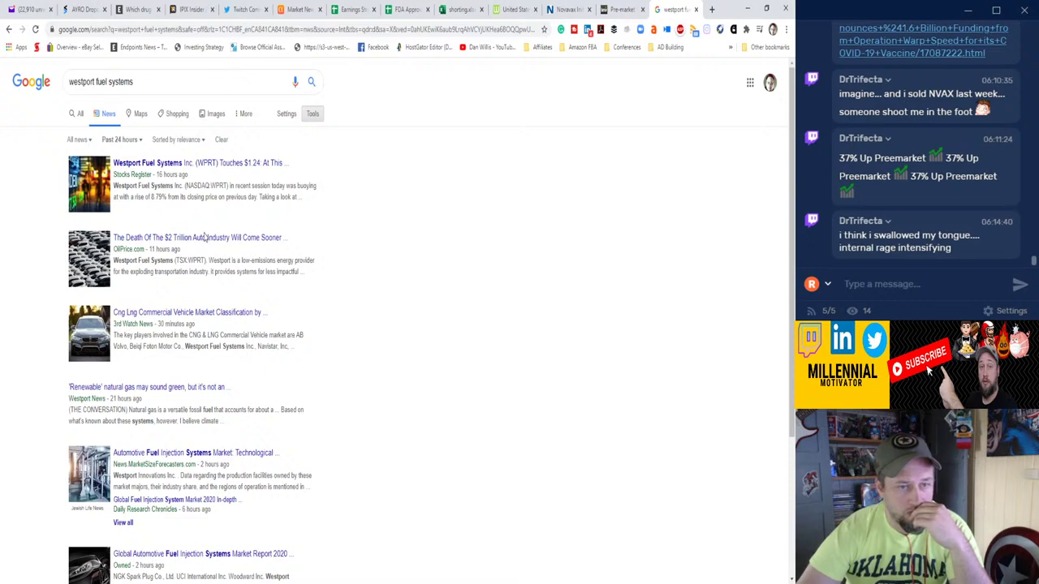
{"action": "middle_click", "coordinate": [207, 240]}
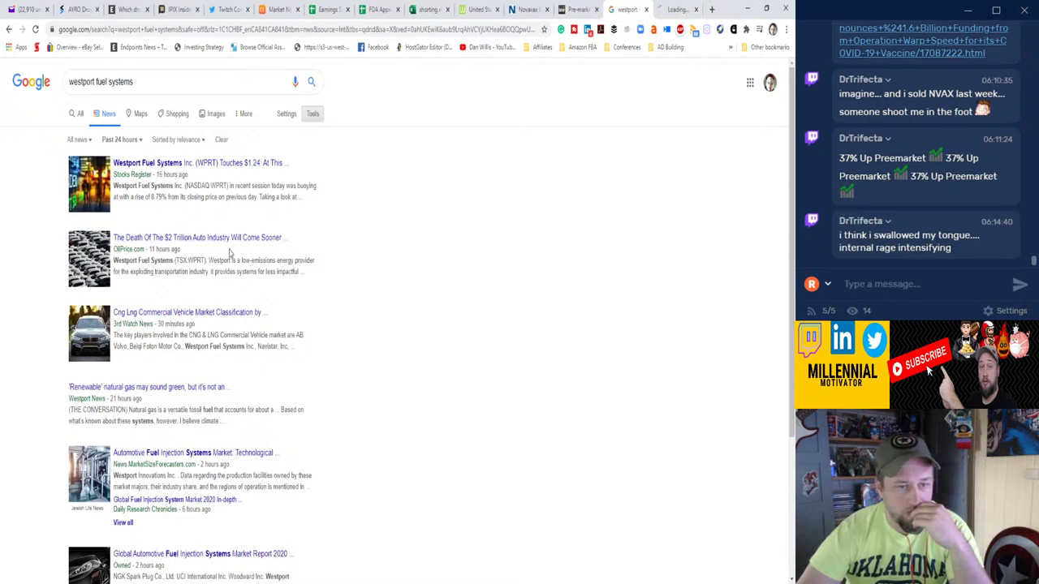
Open the Cng Lng Commercial Vehicle Market and Automotive Fuel Injection Systems Market news results in separate background tabs.
{"action": "scroll", "coordinate": [231, 250], "scroll_direction": "down", "scroll_amount": 1}
{"action": "scroll", "coordinate": [230, 250], "scroll_direction": "down", "scroll_amount": 1}
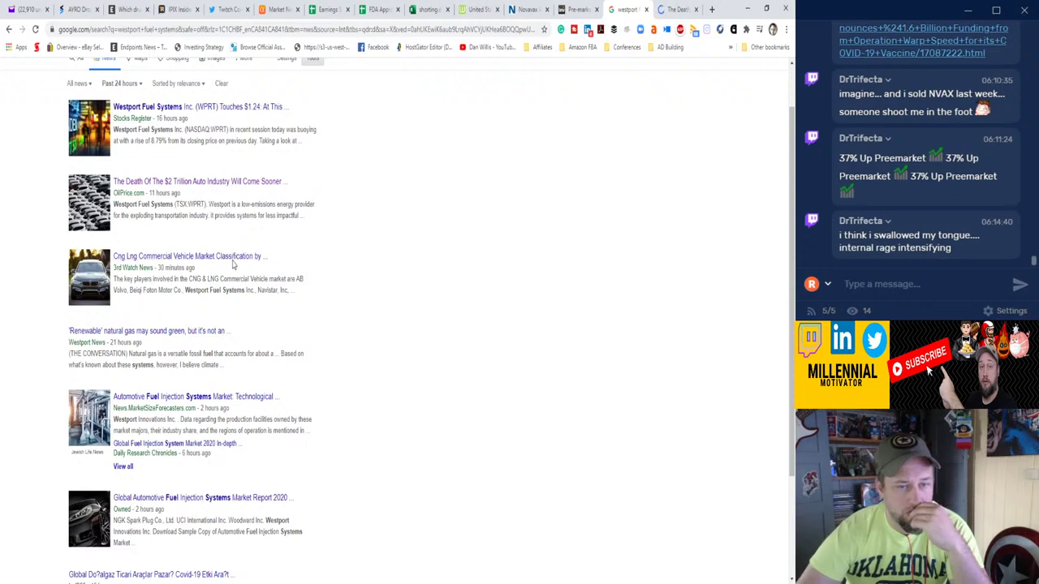
{"action": "middle_click", "coordinate": [158, 258]}
{"action": "scroll", "coordinate": [219, 288], "scroll_direction": "down", "scroll_amount": 3}
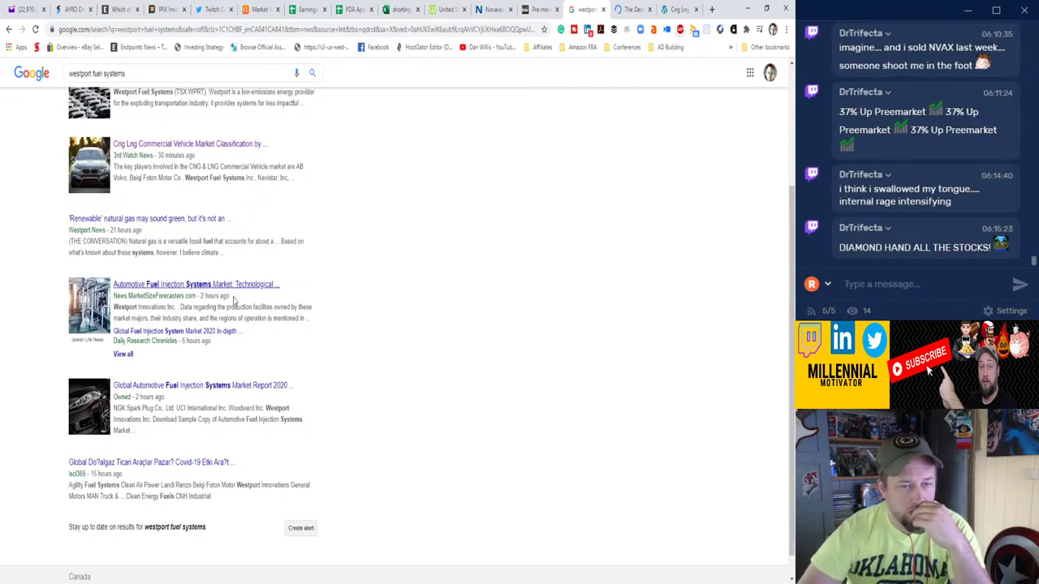
{"action": "middle_click", "coordinate": [233, 299]}
Go to the OilPrice.com article on the death of the $2 trillion auto industry and read its opening paragraphs.
{"action": "left_click", "coordinate": [587, 7]}
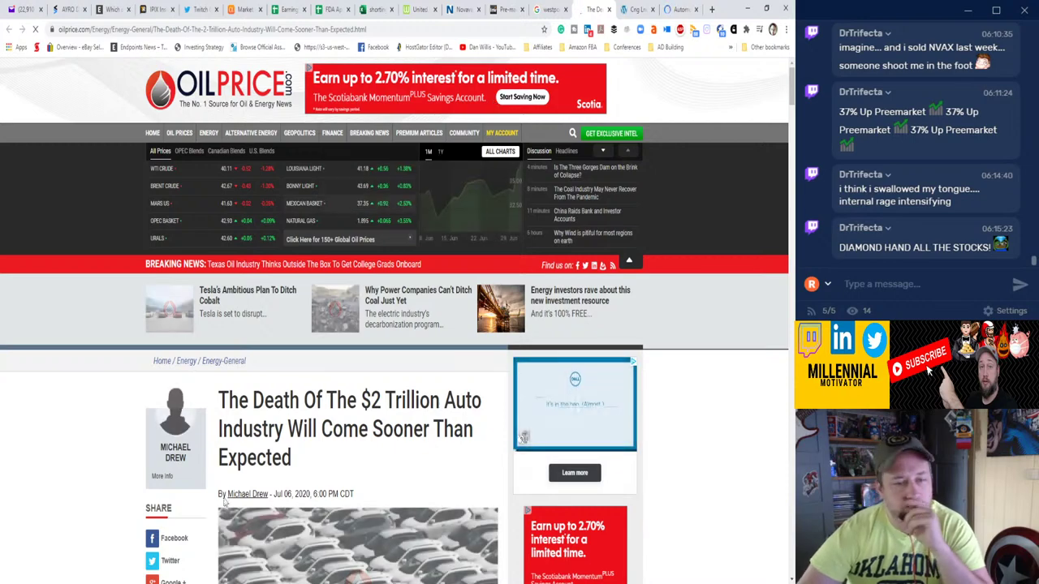
{"action": "scroll", "coordinate": [246, 445], "scroll_direction": "down", "scroll_amount": 5}
{"action": "scroll", "coordinate": [247, 445], "scroll_direction": "down", "scroll_amount": 1}
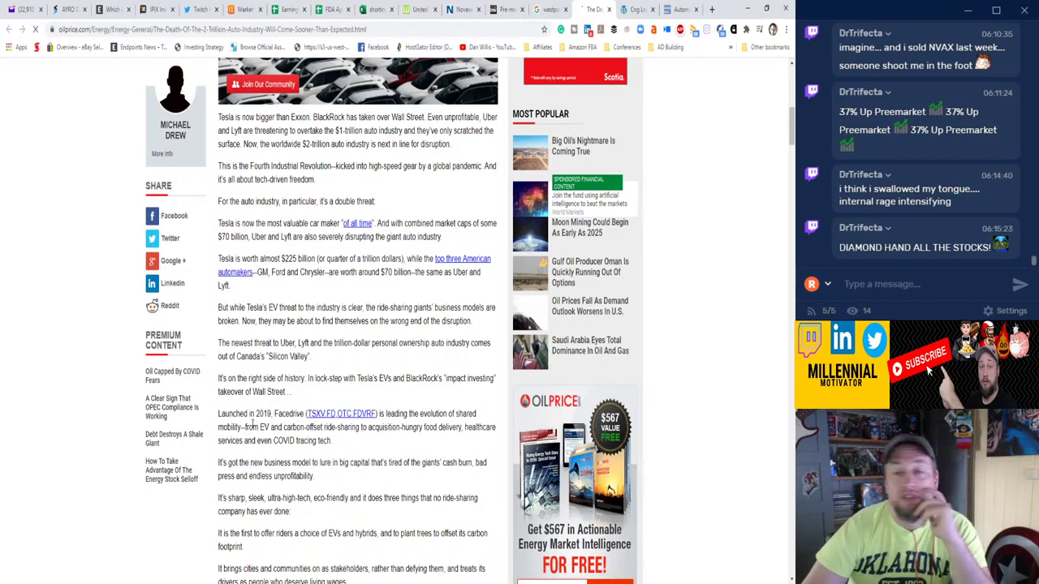
Read the Novavax press release on initiating the Phase 1/2 clinical trial of its COVID-19 vaccine and return to its beginning.
{"action": "left_click", "coordinate": [470, 15]}
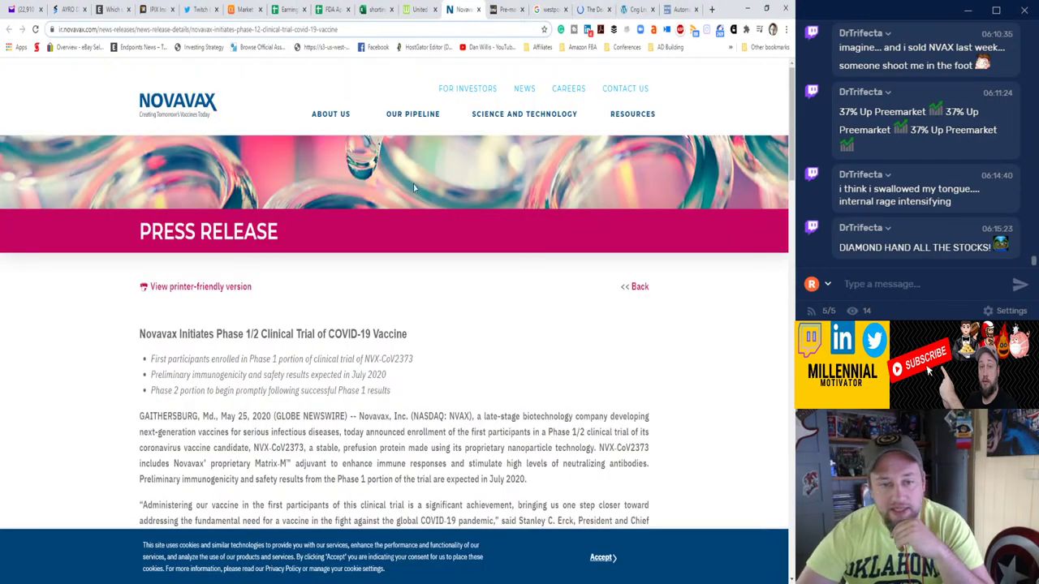
{"action": "scroll", "coordinate": [366, 382], "scroll_direction": "down", "scroll_amount": 3}
{"action": "scroll", "coordinate": [366, 383], "scroll_direction": "down", "scroll_amount": 1}
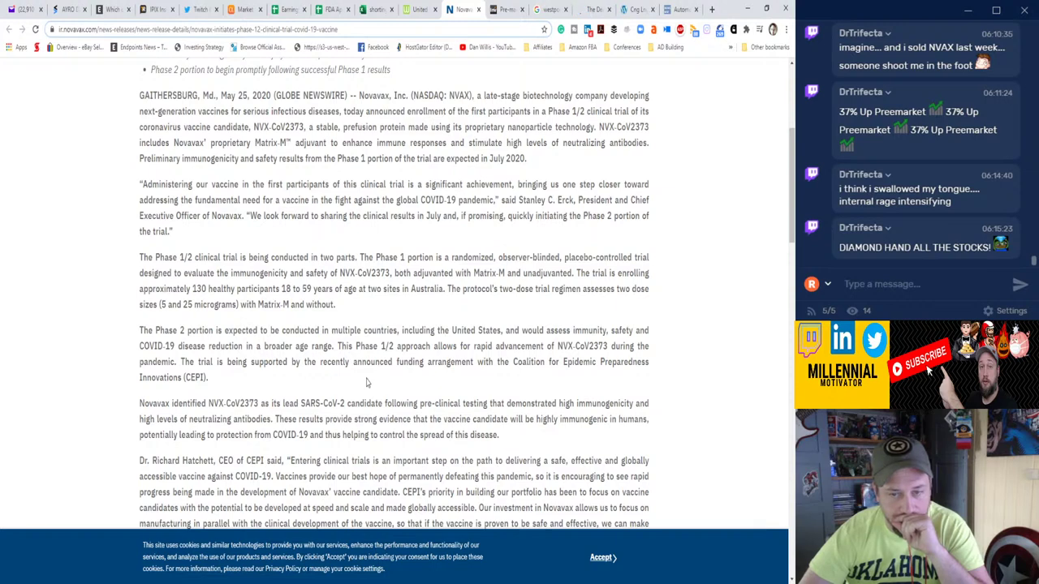
{"action": "scroll", "coordinate": [366, 383], "scroll_direction": "down", "scroll_amount": 3}
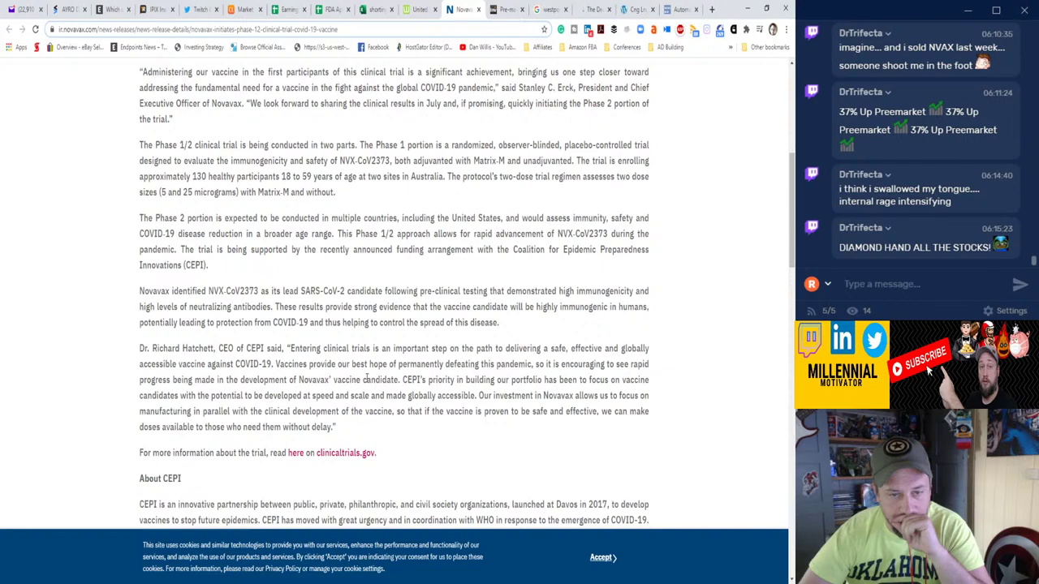
{"action": "scroll", "coordinate": [366, 378], "scroll_direction": "down", "scroll_amount": 3}
{"action": "scroll", "coordinate": [366, 382], "scroll_direction": "up", "scroll_amount": 15}
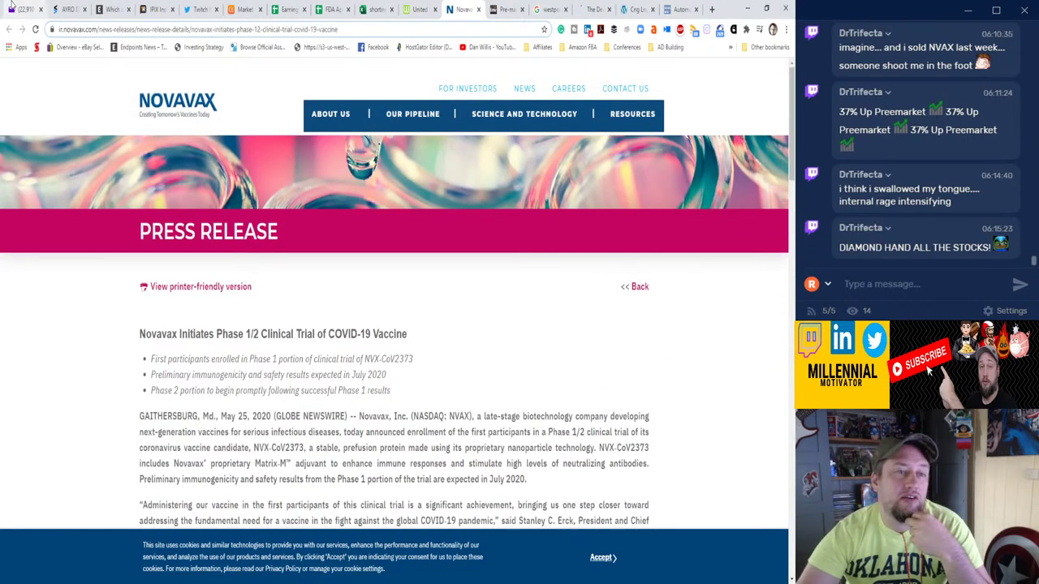
Switch to Yahoo Mail and delete today's two emails, including the YouTube live notification, from the linked Gmail inbox.
{"action": "left_click", "coordinate": [13, 8]}
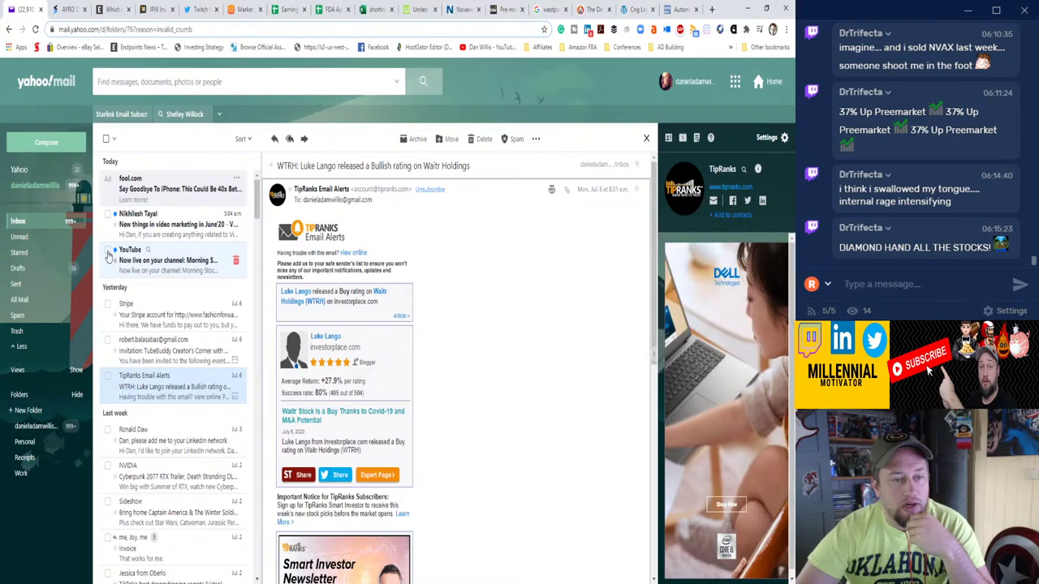
{"action": "left_click", "coordinate": [108, 257]}
{"action": "left_click", "coordinate": [108, 214]}
{"action": "key", "text": "Delete"}
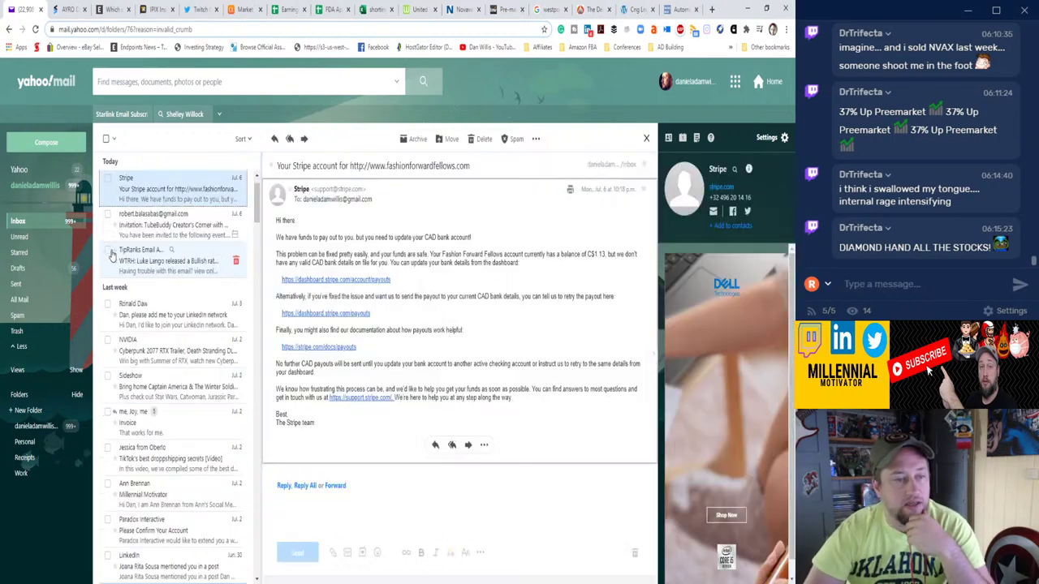
Open the Yahoo account's inbox and delete all of today's emails, from RocketStock through Quora Digest.
{"action": "left_click", "coordinate": [51, 172]}
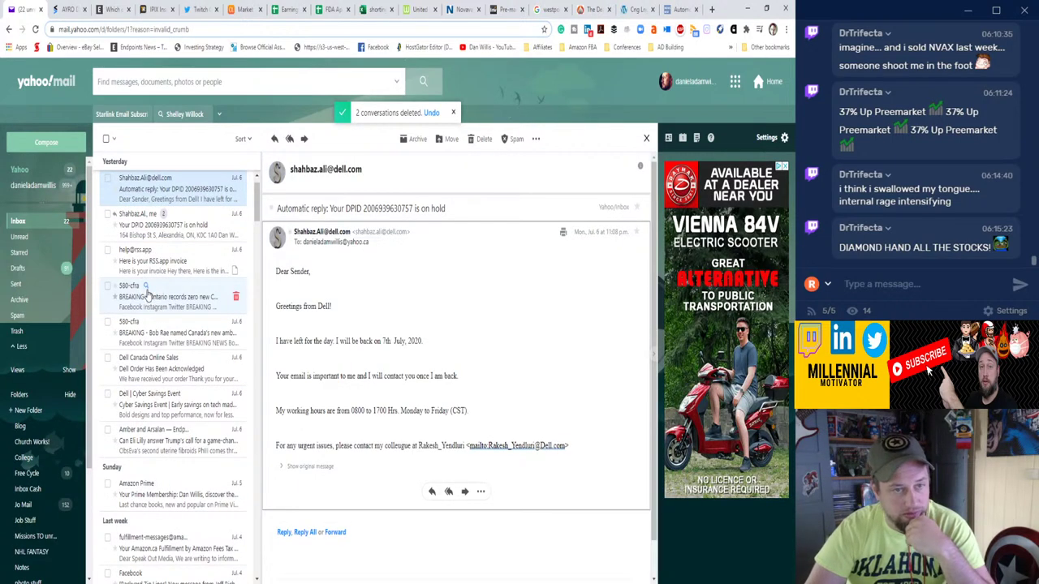
{"action": "left_click", "coordinate": [108, 216]}
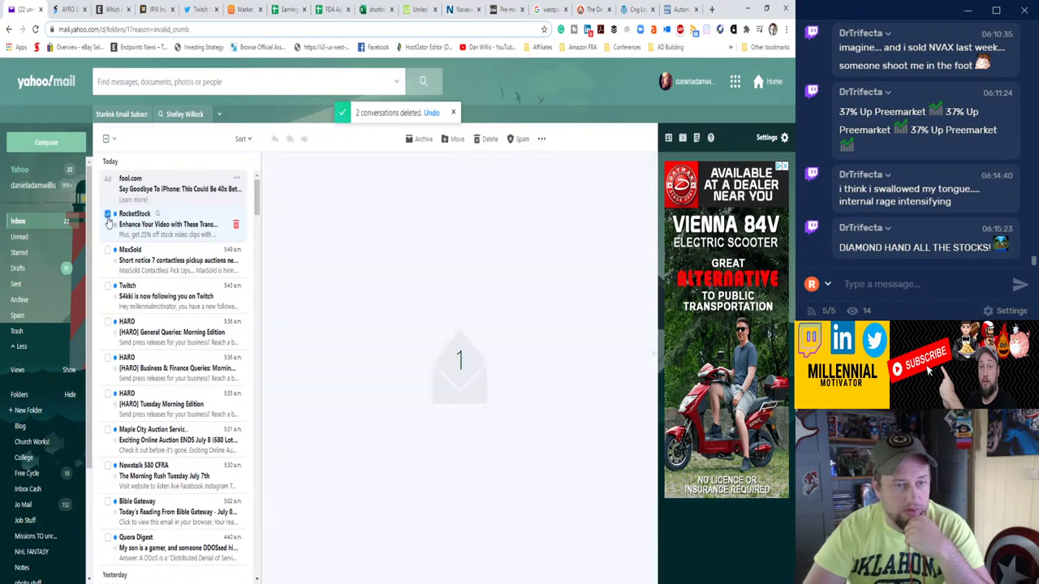
{"action": "key", "text": "shift+Down"}
{"action": "key", "text": "shift+Down"}
{"action": "key", "text": "shift+Down"}
{"action": "key", "text": "shift+Down"}
{"action": "key", "text": "shift+Down"}
{"action": "key", "text": "shift+Down"}
{"action": "key", "text": "shift+Down"}
{"action": "key", "text": "shift+Down"}
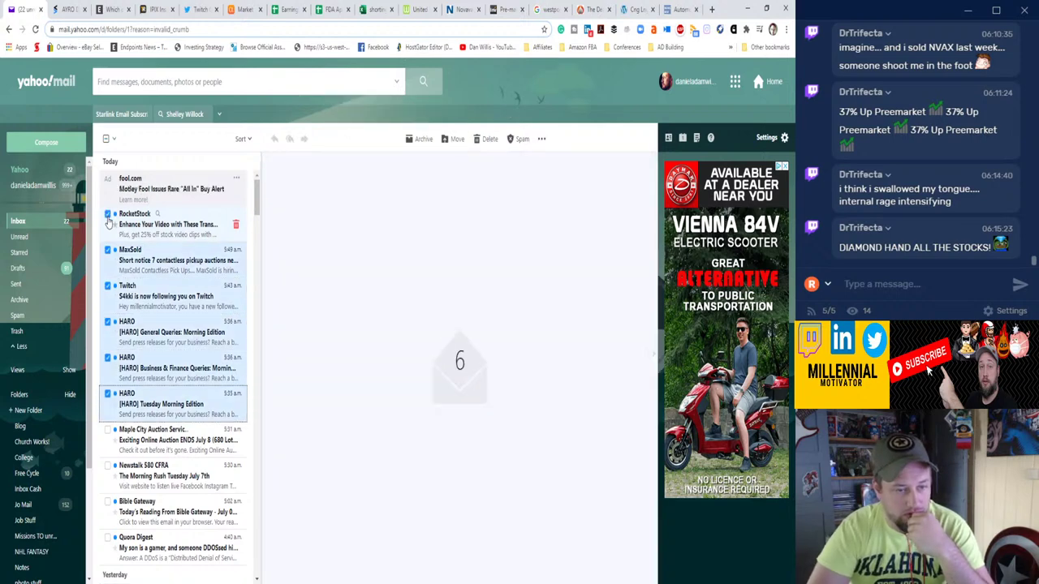
{"action": "key", "text": "shift+Down"}
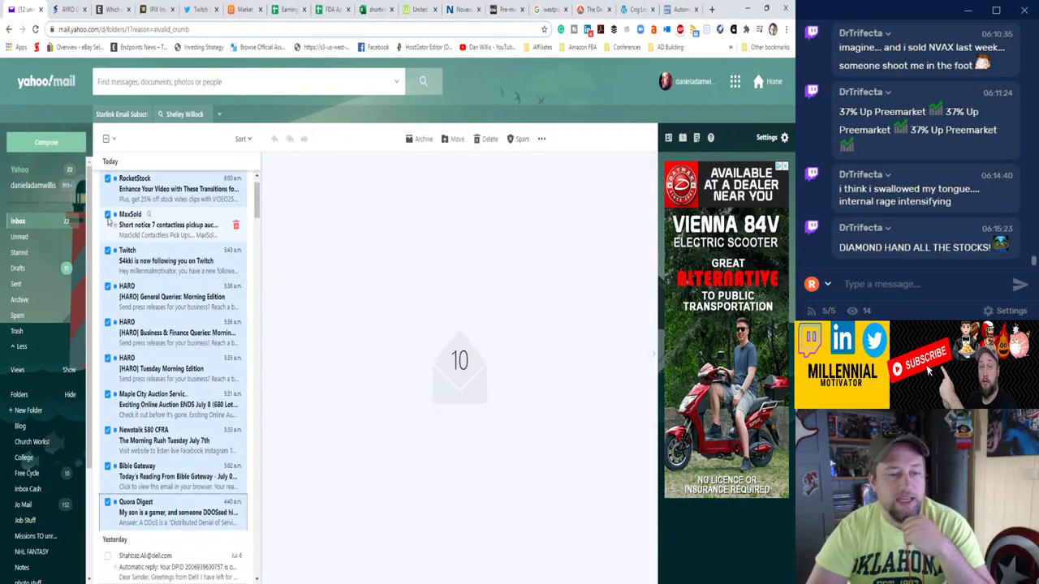
{"action": "key", "text": "Delete"}
Glance at the Cng Lng market report, return to the OilPrice.com auto industry article and read it through to the Westport Fuel Systems section.
{"action": "left_click", "coordinate": [637, 9]}
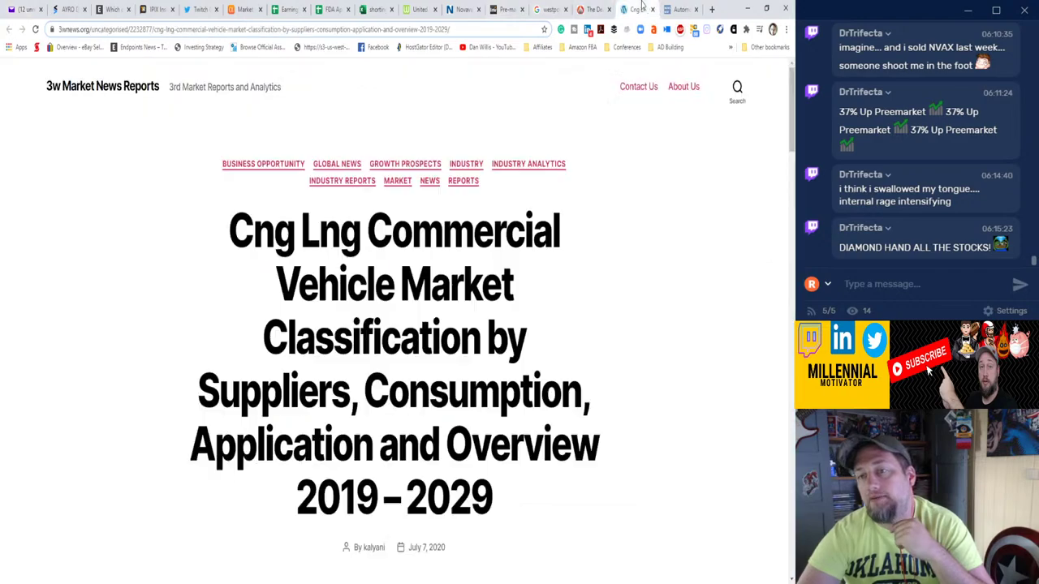
{"action": "left_click", "coordinate": [586, 9]}
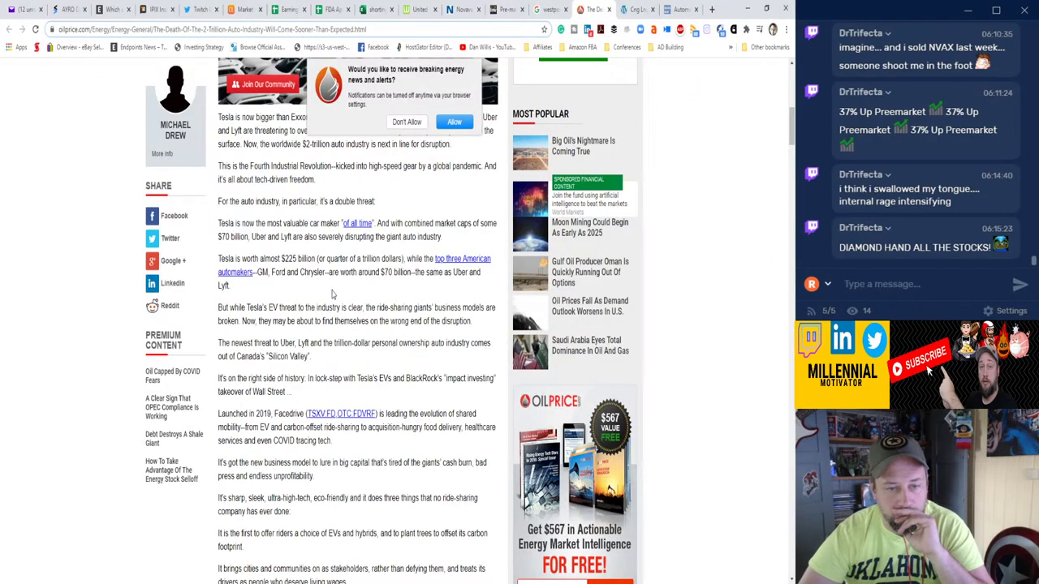
{"action": "scroll", "coordinate": [331, 304], "scroll_direction": "down", "scroll_amount": 3}
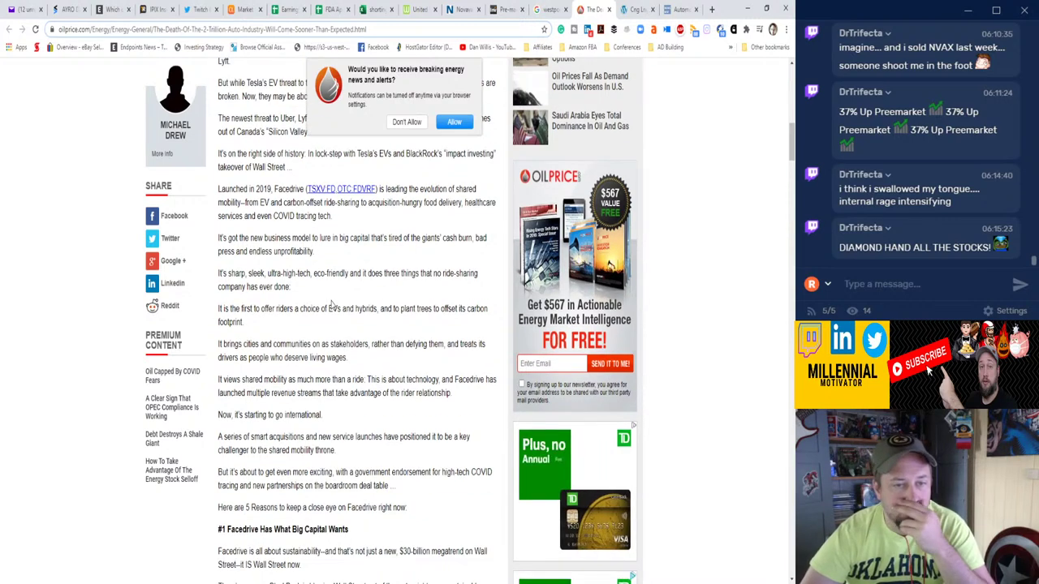
{"action": "scroll", "coordinate": [331, 304], "scroll_direction": "down", "scroll_amount": 2}
{"action": "scroll", "coordinate": [331, 303], "scroll_direction": "down", "scroll_amount": 3}
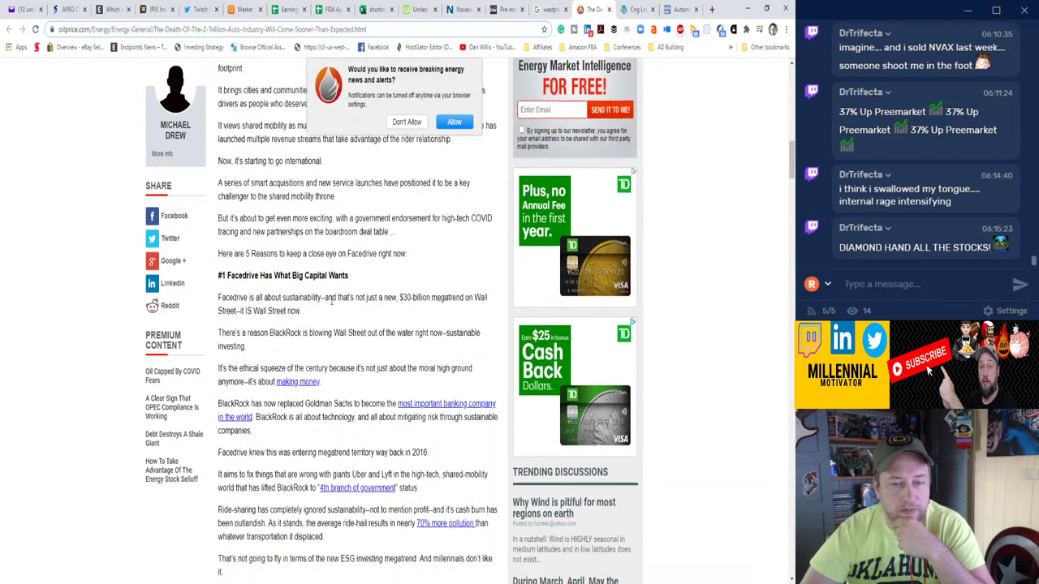
{"action": "scroll", "coordinate": [331, 304], "scroll_direction": "down", "scroll_amount": 4}
{"action": "scroll", "coordinate": [331, 303], "scroll_direction": "down", "scroll_amount": 4}
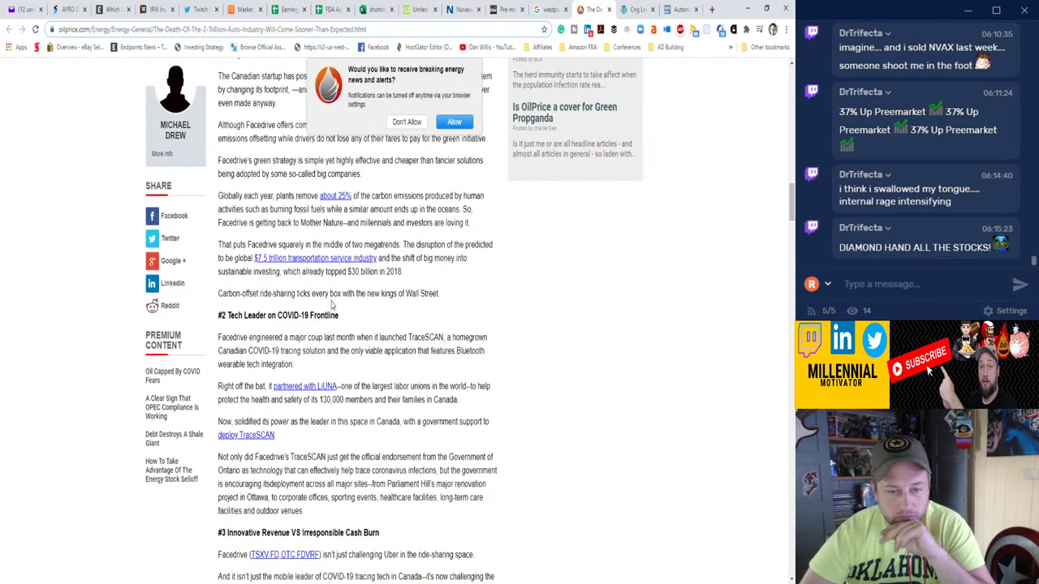
{"action": "scroll", "coordinate": [331, 303], "scroll_direction": "down", "scroll_amount": 1}
{"action": "scroll", "coordinate": [331, 303], "scroll_direction": "down", "scroll_amount": 1}
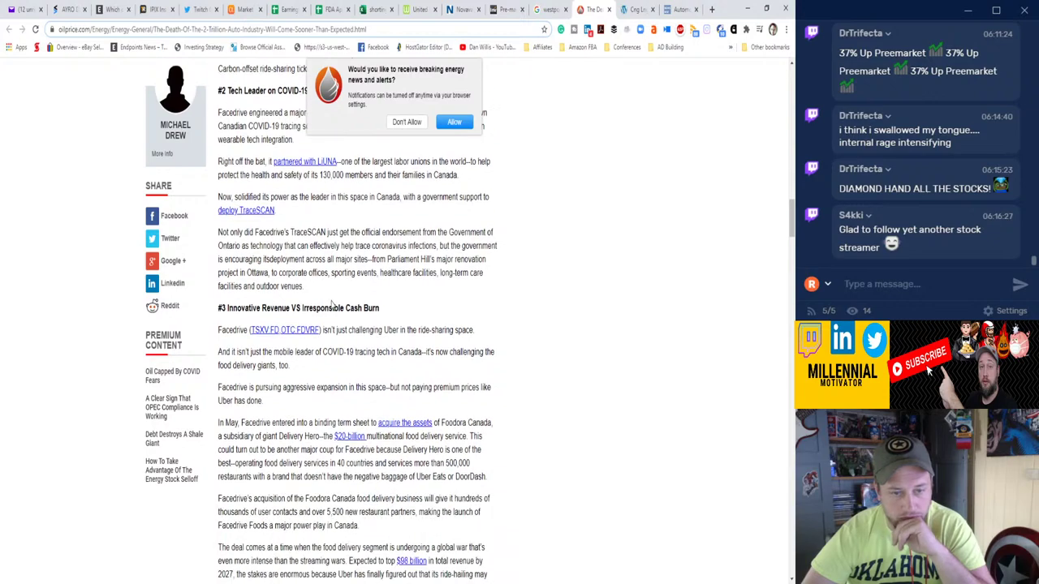
{"action": "scroll", "coordinate": [332, 303], "scroll_direction": "down", "scroll_amount": 7}
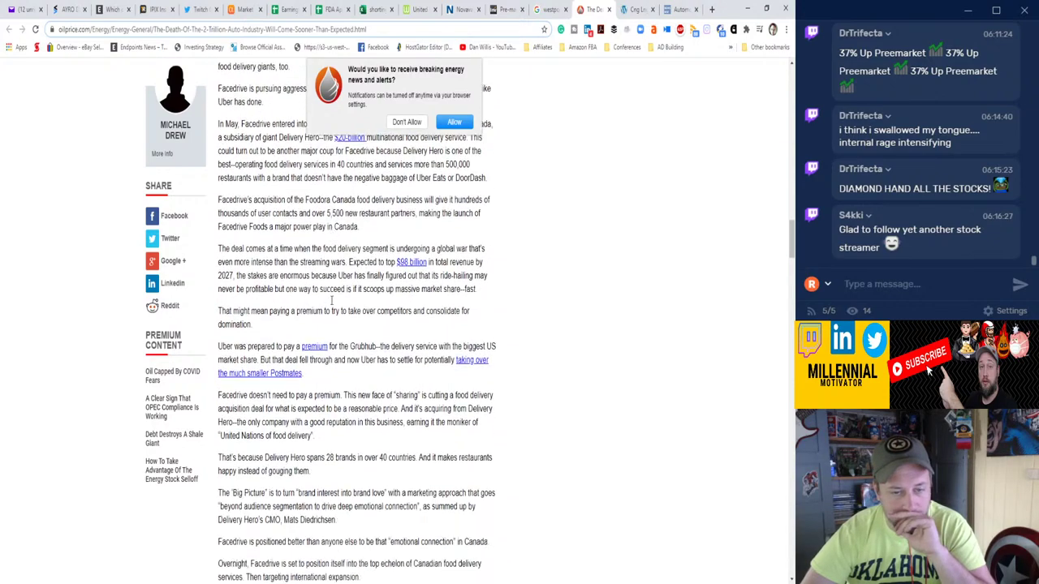
{"action": "scroll", "coordinate": [331, 303], "scroll_direction": "down", "scroll_amount": 3}
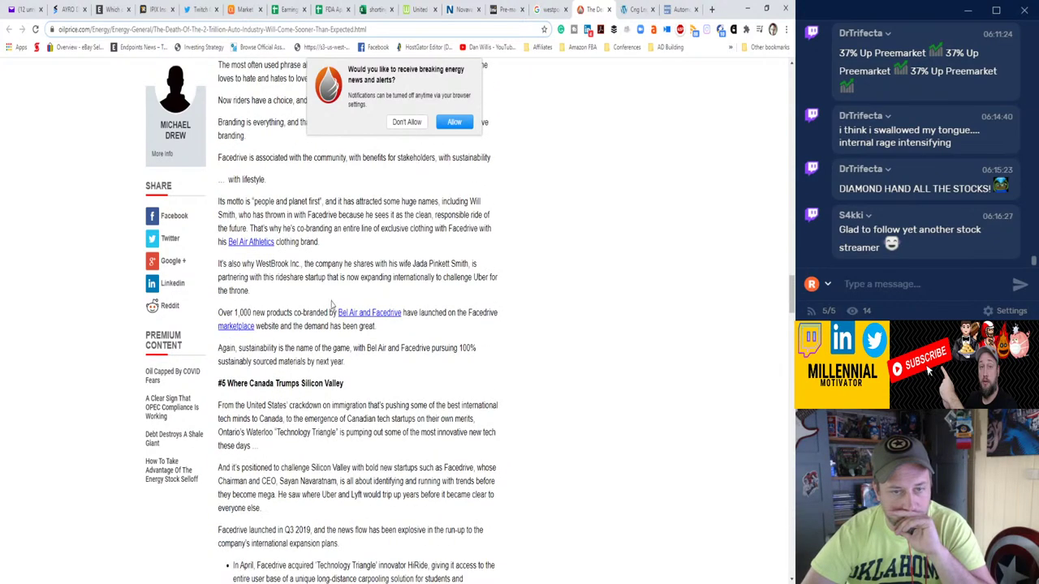
{"action": "scroll", "coordinate": [331, 304], "scroll_direction": "down", "scroll_amount": 3}
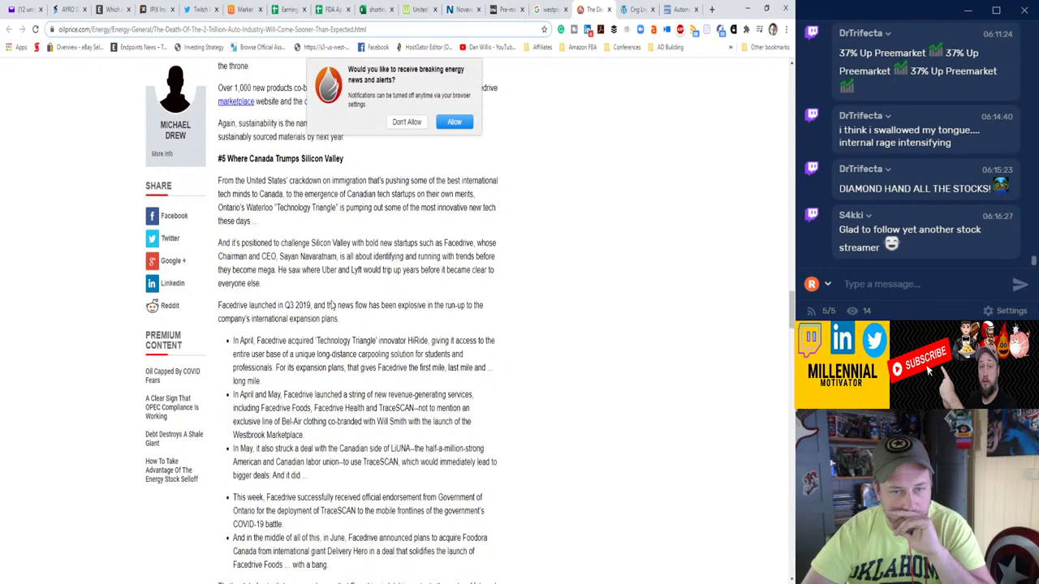
{"action": "scroll", "coordinate": [331, 301], "scroll_direction": "down", "scroll_amount": 3}
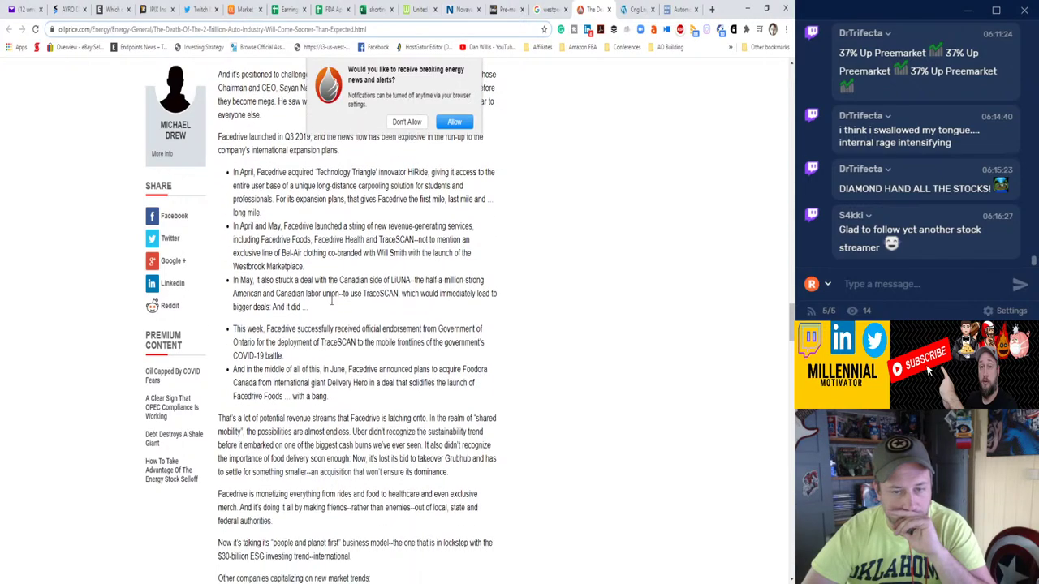
{"action": "scroll", "coordinate": [331, 301], "scroll_direction": "down", "scroll_amount": 5}
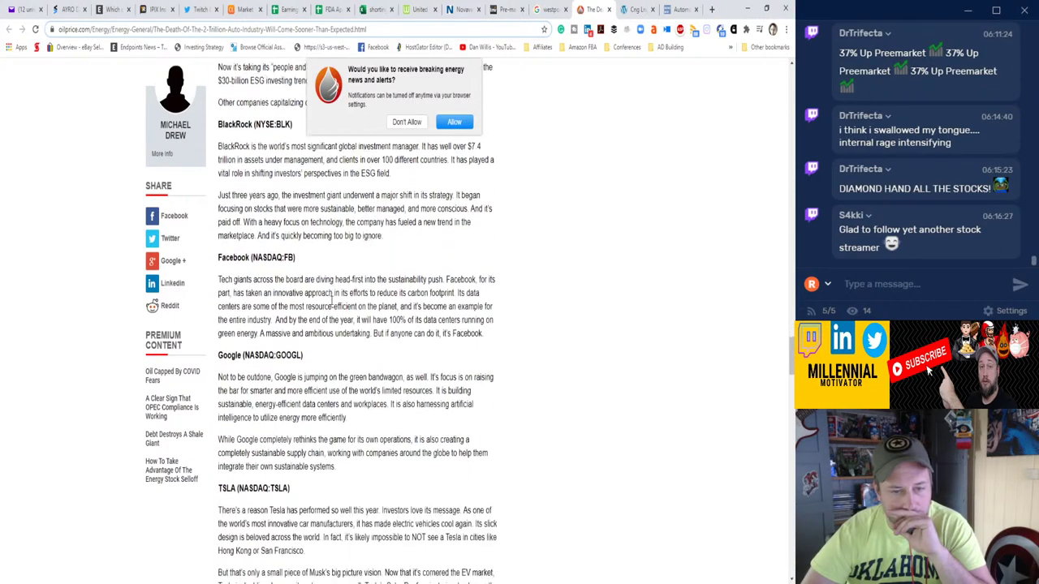
{"action": "scroll", "coordinate": [331, 300], "scroll_direction": "down", "scroll_amount": 5}
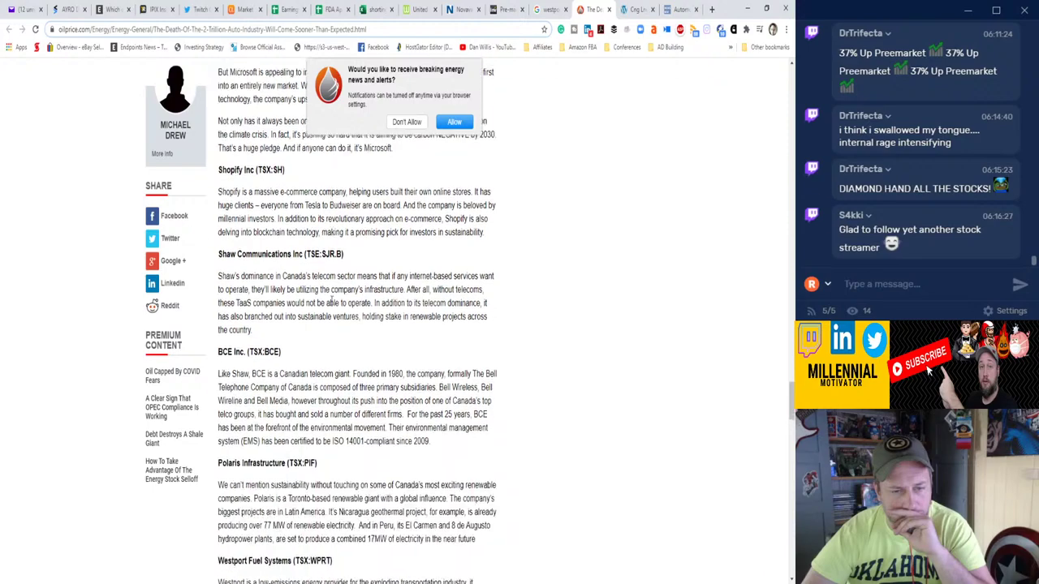
{"action": "scroll", "coordinate": [331, 301], "scroll_direction": "down", "scroll_amount": 1}
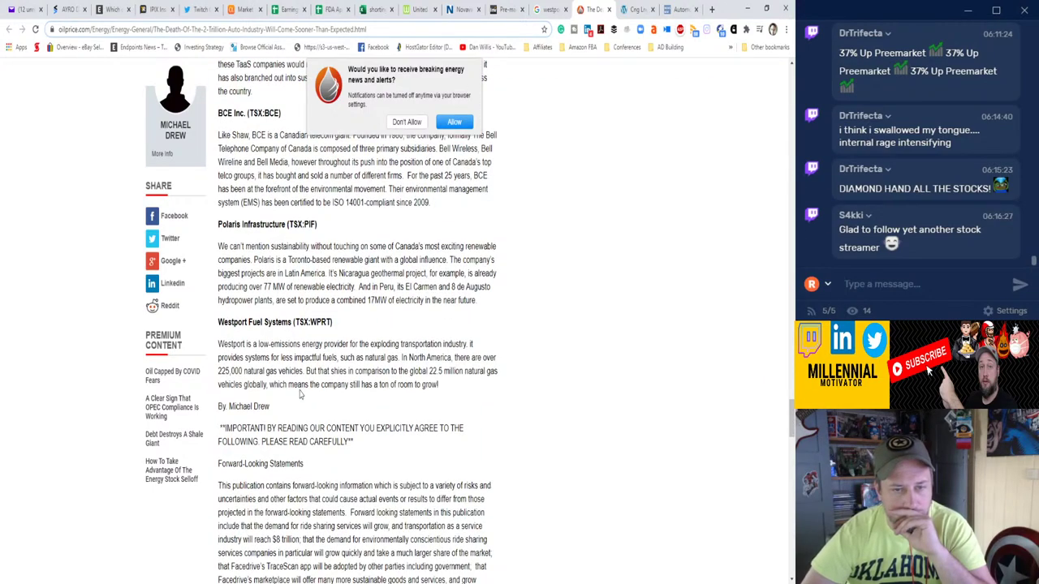
Review the article's list of other companies capitalizing on new market trends, from BlackRock to Westport Fuel Systems.
{"action": "scroll", "coordinate": [300, 395], "scroll_direction": "up", "scroll_amount": 6}
{"action": "scroll", "coordinate": [309, 370], "scroll_direction": "up", "scroll_amount": 3}
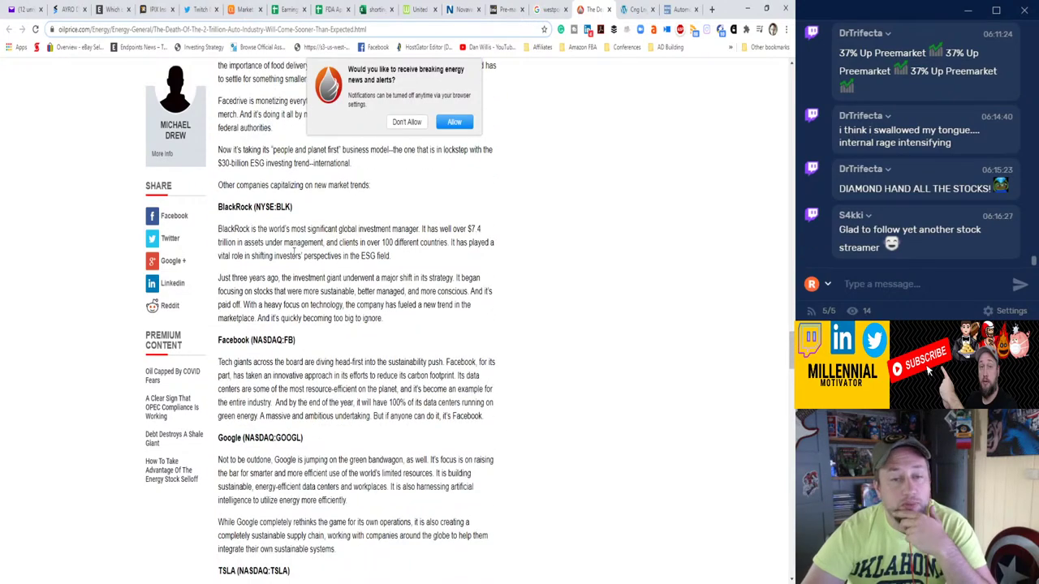
{"action": "scroll", "coordinate": [293, 250], "scroll_direction": "down", "scroll_amount": 2}
{"action": "scroll", "coordinate": [293, 248], "scroll_direction": "down", "scroll_amount": 5}
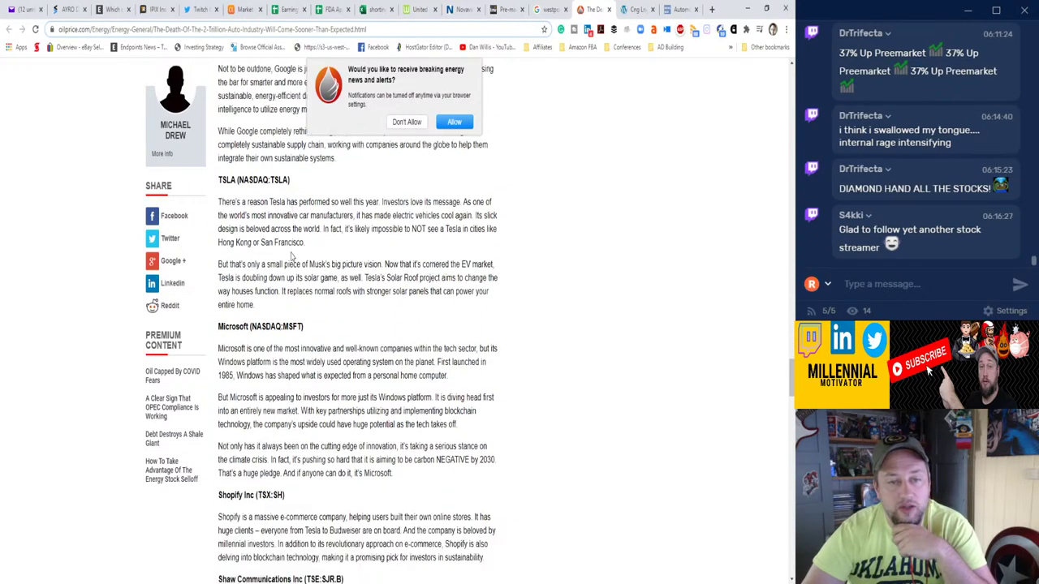
{"action": "scroll", "coordinate": [291, 252], "scroll_direction": "down", "scroll_amount": 2}
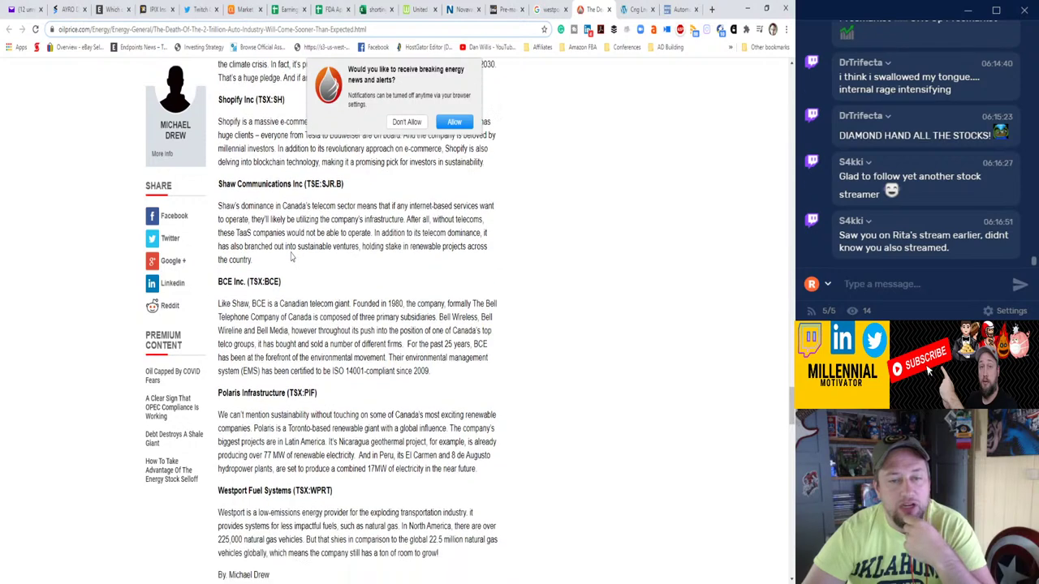
{"action": "scroll", "coordinate": [292, 257], "scroll_direction": "down", "scroll_amount": 1}
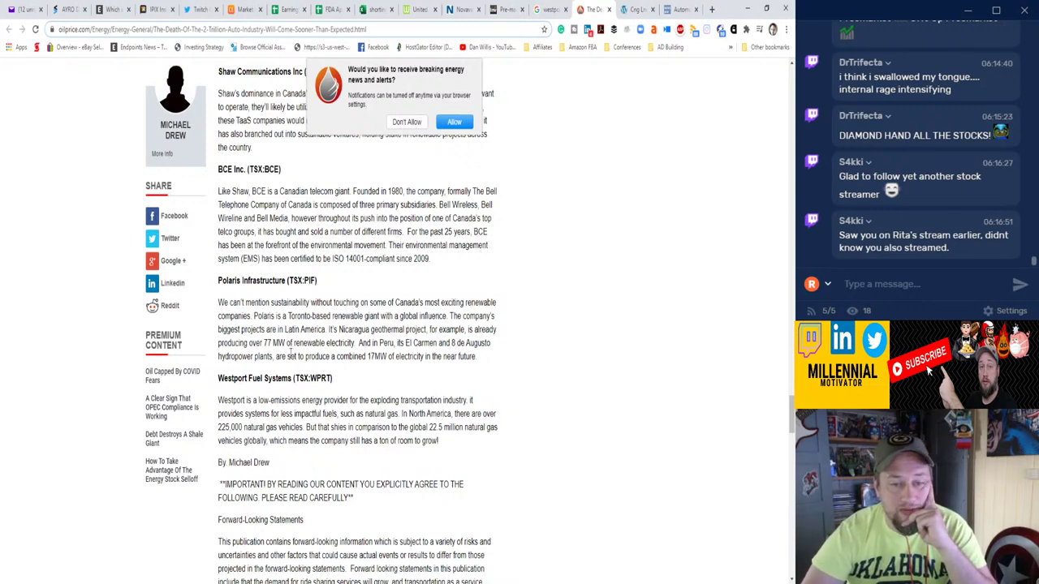
{"action": "scroll", "coordinate": [291, 353], "scroll_direction": "down", "scroll_amount": 2}
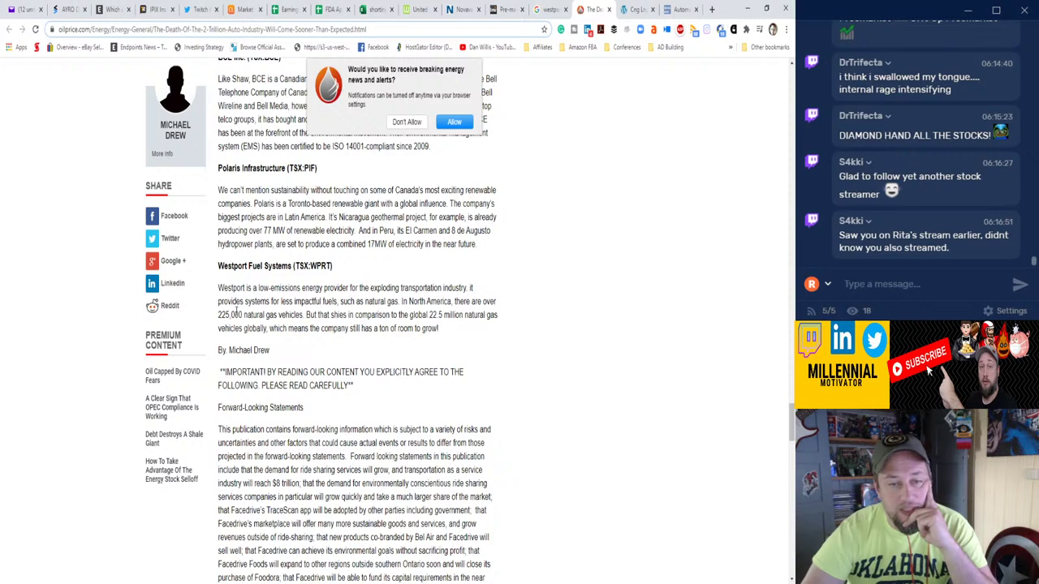
Highlight the paragraph under Westport Fuel Systems (TSX:WPRT) in the article while reading it.
{"action": "left_click_drag", "start_coordinate": [229, 301], "coordinate": [392, 315]}
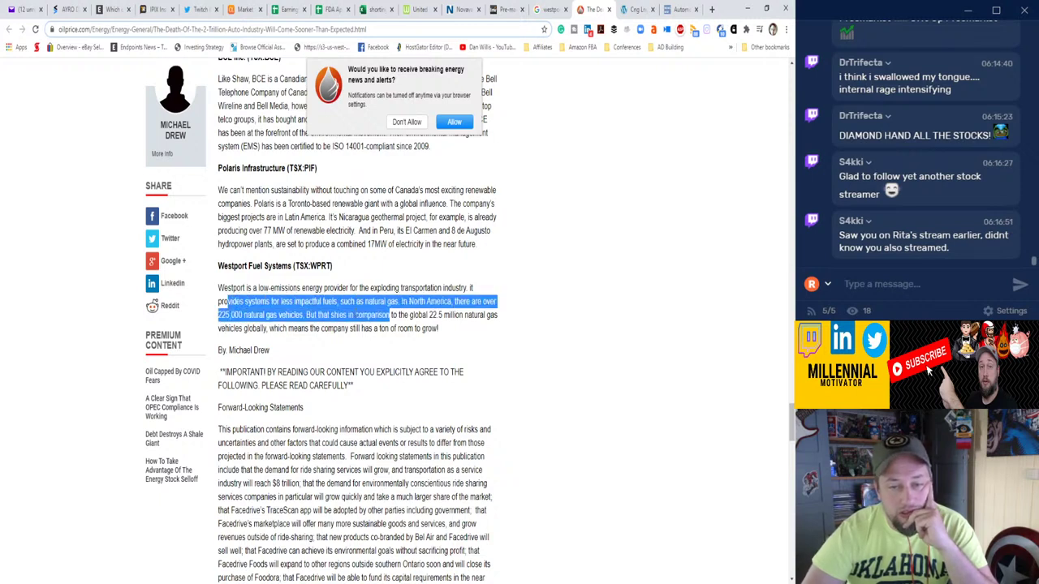
{"action": "left_click", "coordinate": [482, 328]}
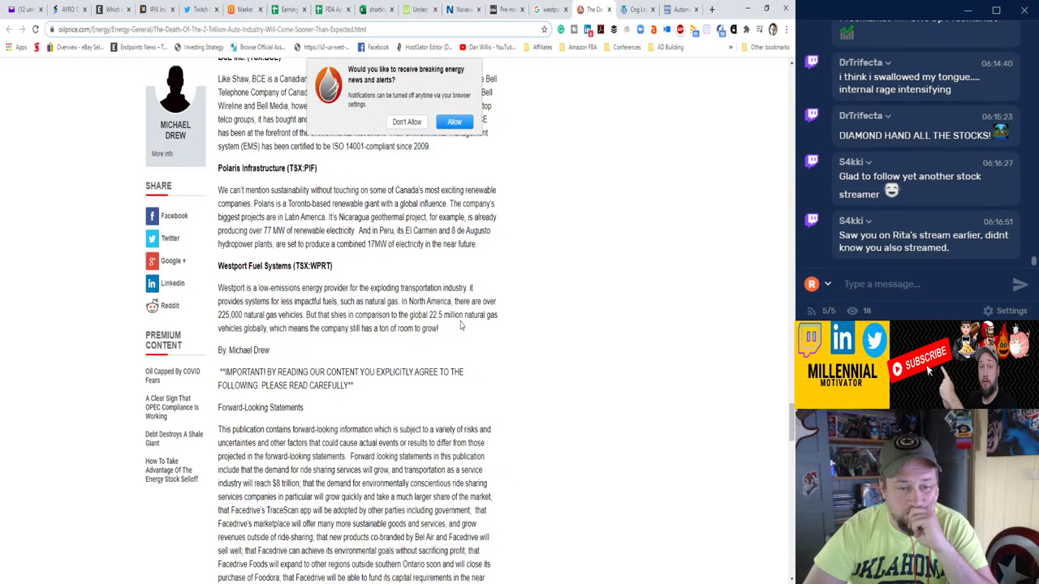
{"action": "left_click_drag", "start_coordinate": [460, 324], "coordinate": [232, 288]}
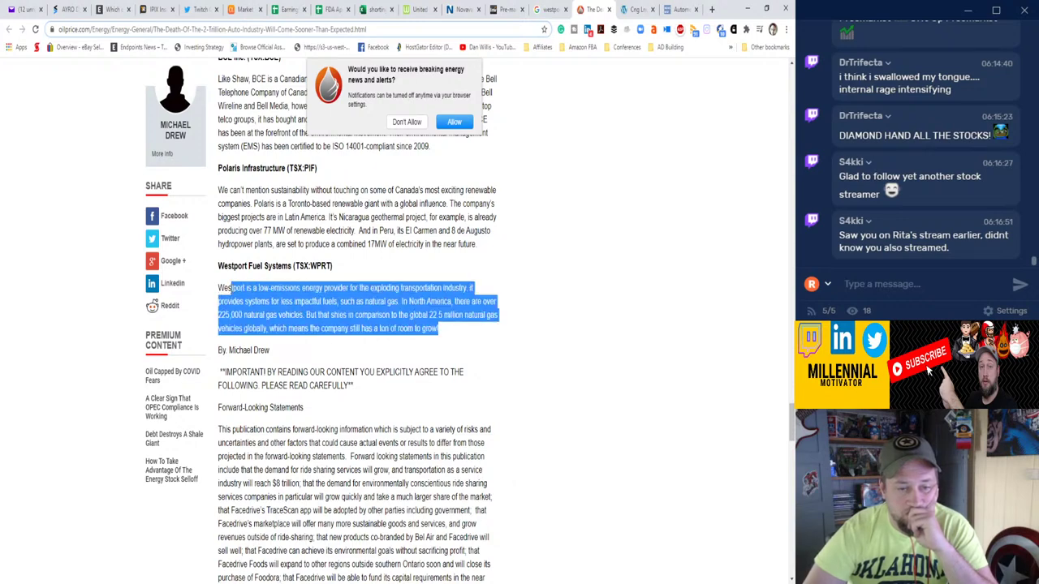
Clear the text highlight in the Westport Fuel Systems paragraph and close the OilPrice.com auto industry article.
{"action": "left_click", "coordinate": [307, 291]}
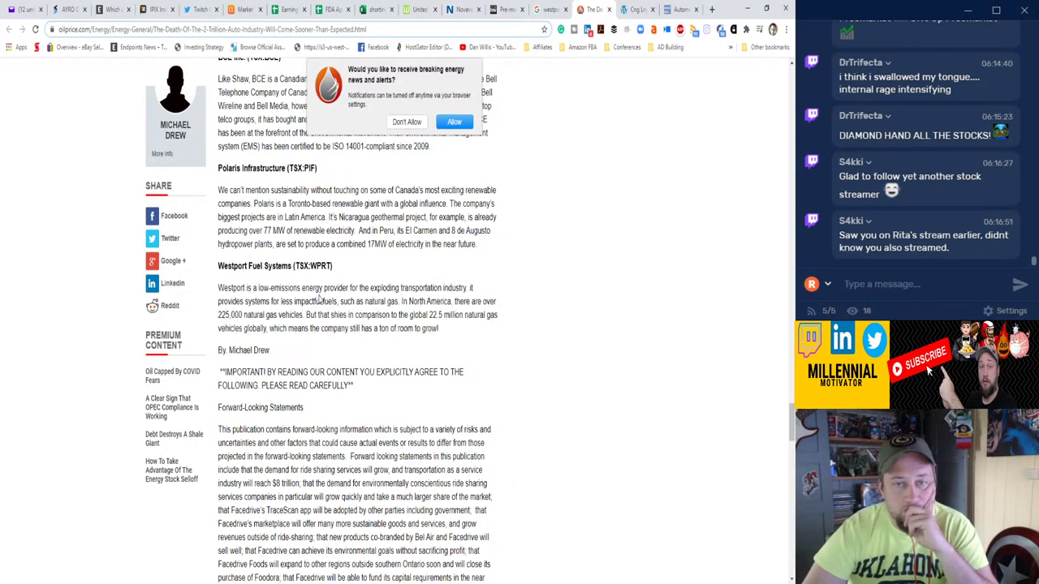
{"action": "double_click", "coordinate": [317, 289]}
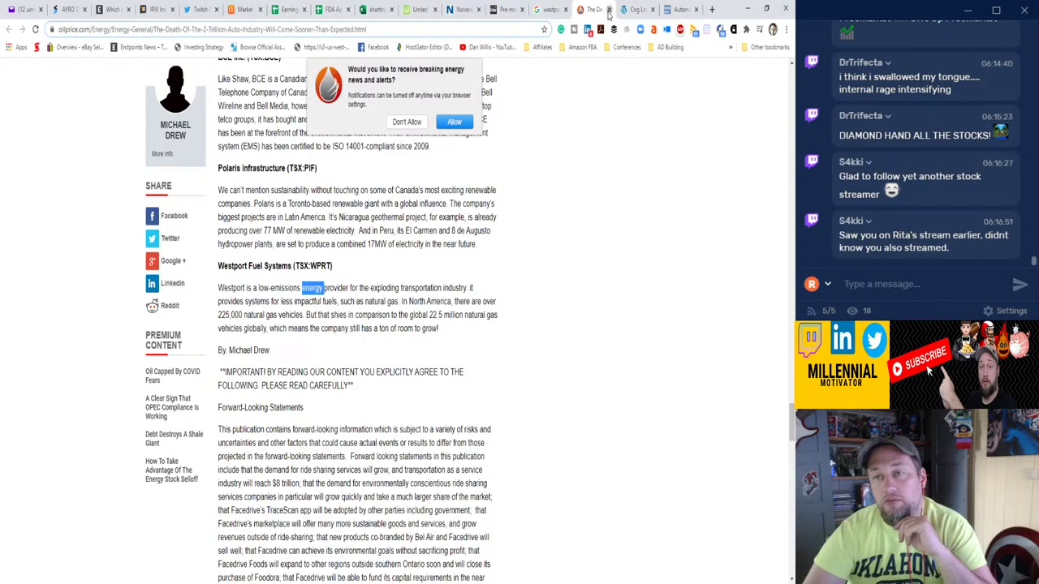
{"action": "left_click", "coordinate": [601, 10]}
Skim the Cng Lng Commercial Vehicle Market report and the Automotive Fuel Injection Systems Market report, closing each one after reading.
{"action": "scroll", "coordinate": [488, 254], "scroll_direction": "down", "scroll_amount": 9}
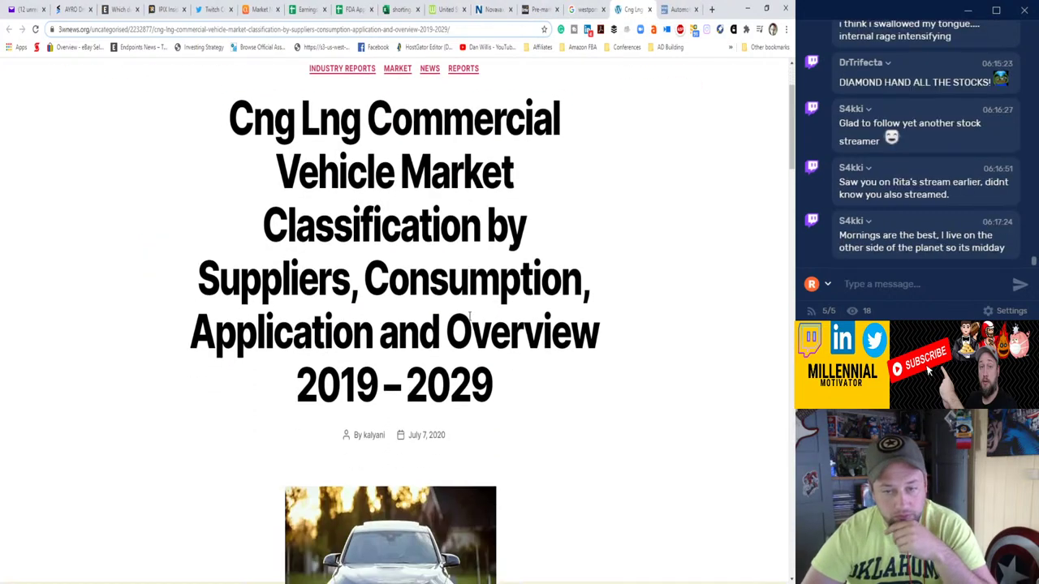
{"action": "scroll", "coordinate": [469, 317], "scroll_direction": "down", "scroll_amount": 4}
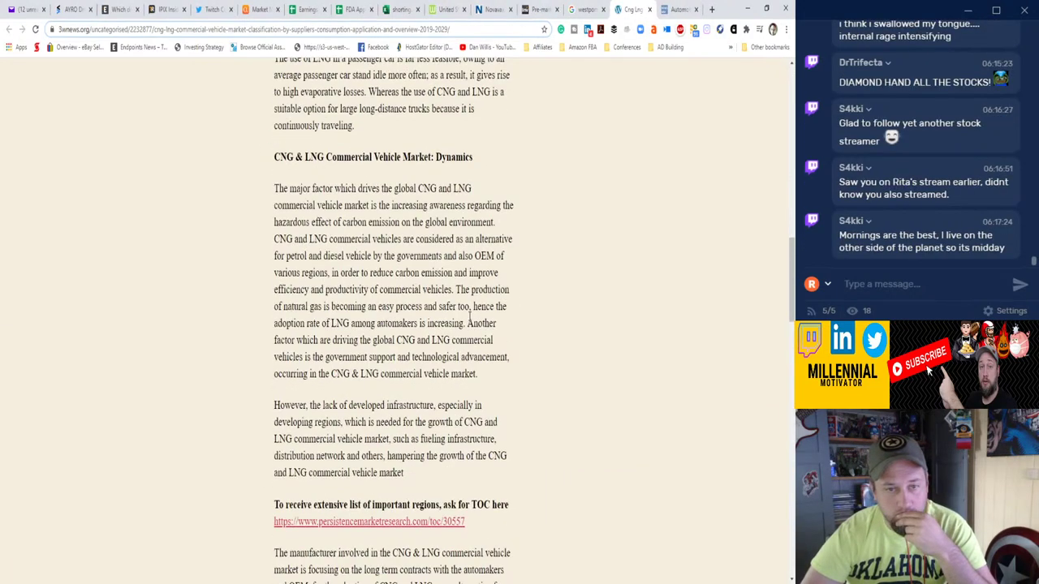
{"action": "scroll", "coordinate": [469, 317], "scroll_direction": "down", "scroll_amount": 7}
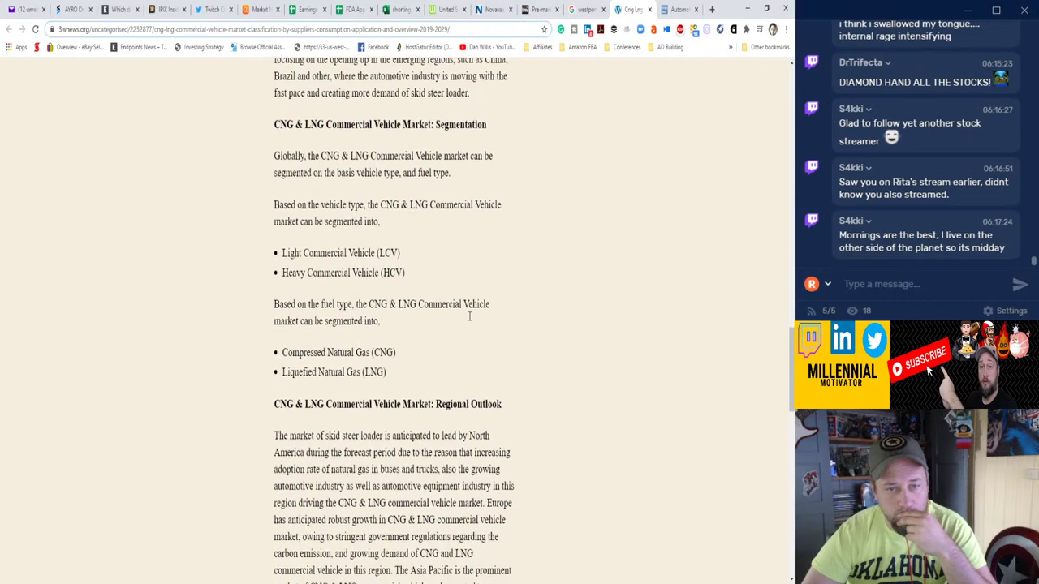
{"action": "scroll", "coordinate": [469, 316], "scroll_direction": "down", "scroll_amount": 8}
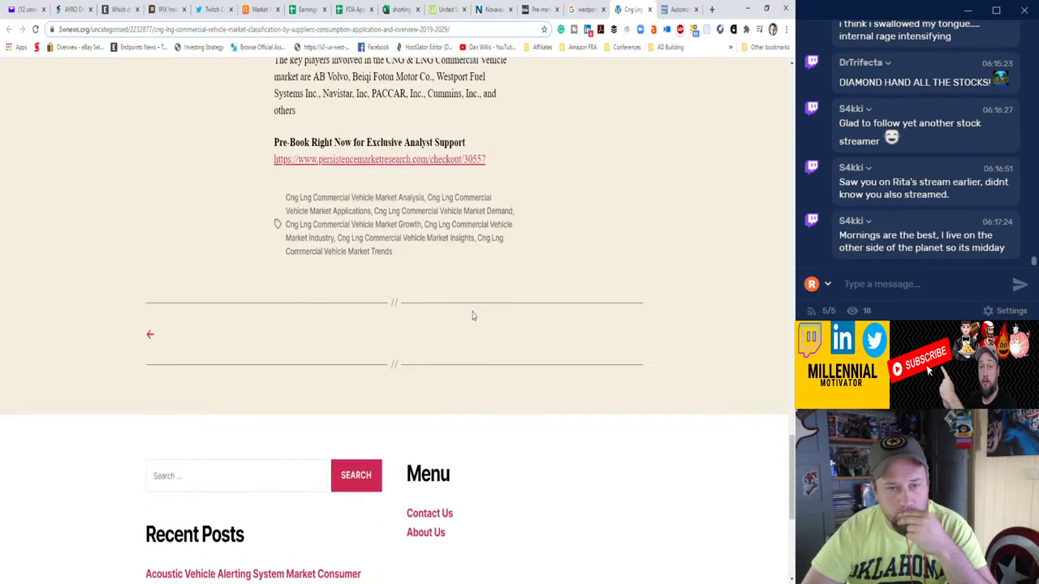
{"action": "left_click", "coordinate": [649, 8]}
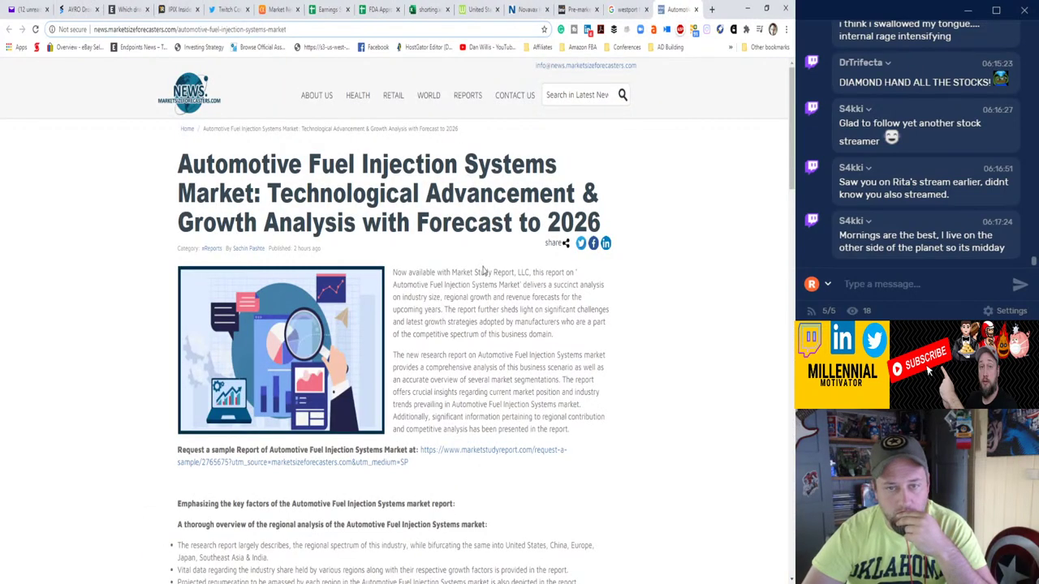
{"action": "scroll", "coordinate": [485, 271], "scroll_direction": "down", "scroll_amount": 14}
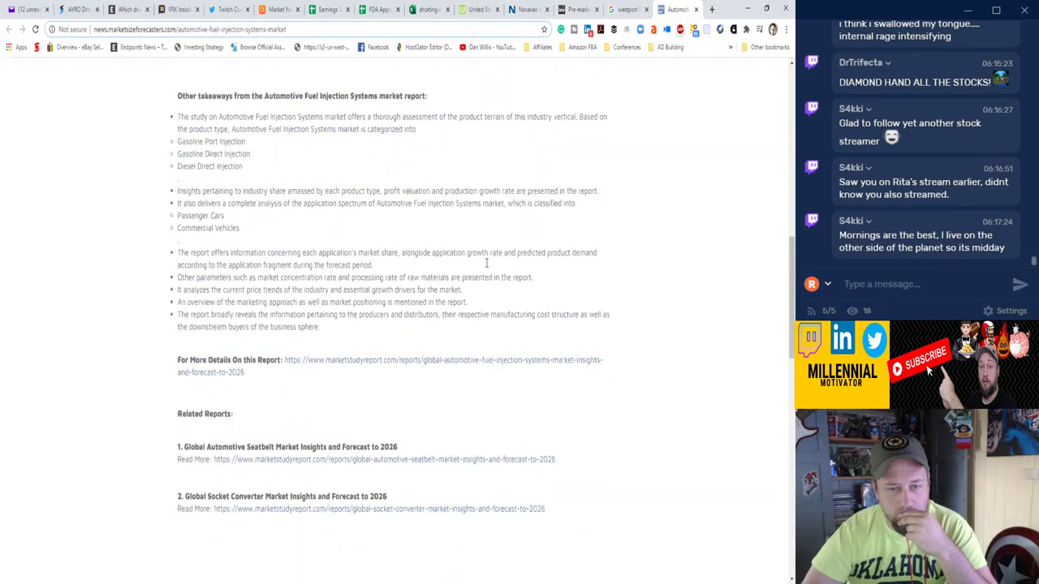
{"action": "left_click", "coordinate": [696, 9]}
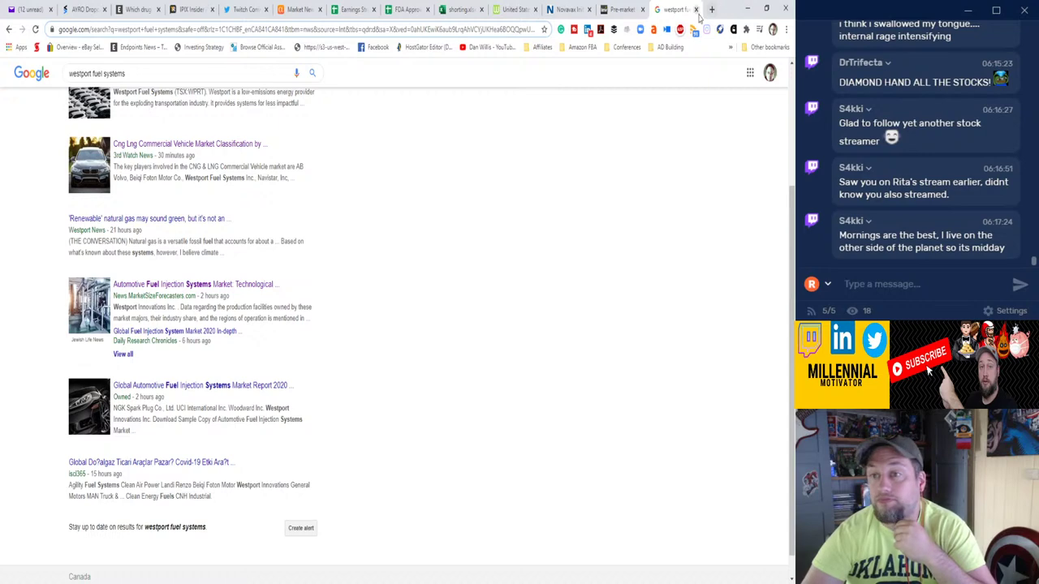
Read through the Westport News article on 'renewable' natural gas from the search results and close it.
{"action": "left_click", "coordinate": [166, 219]}
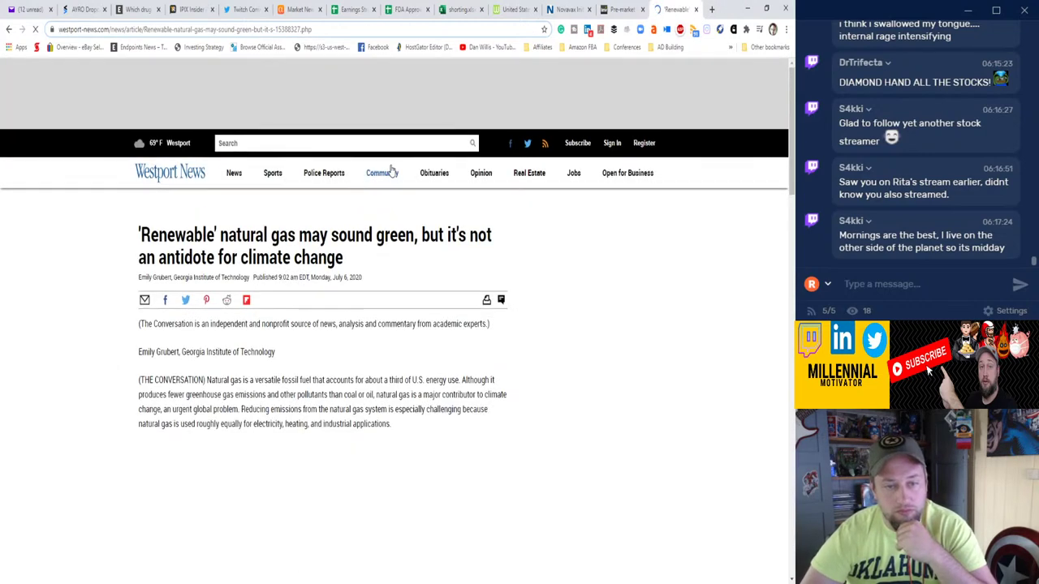
{"action": "scroll", "coordinate": [390, 170], "scroll_direction": "down", "scroll_amount": 3}
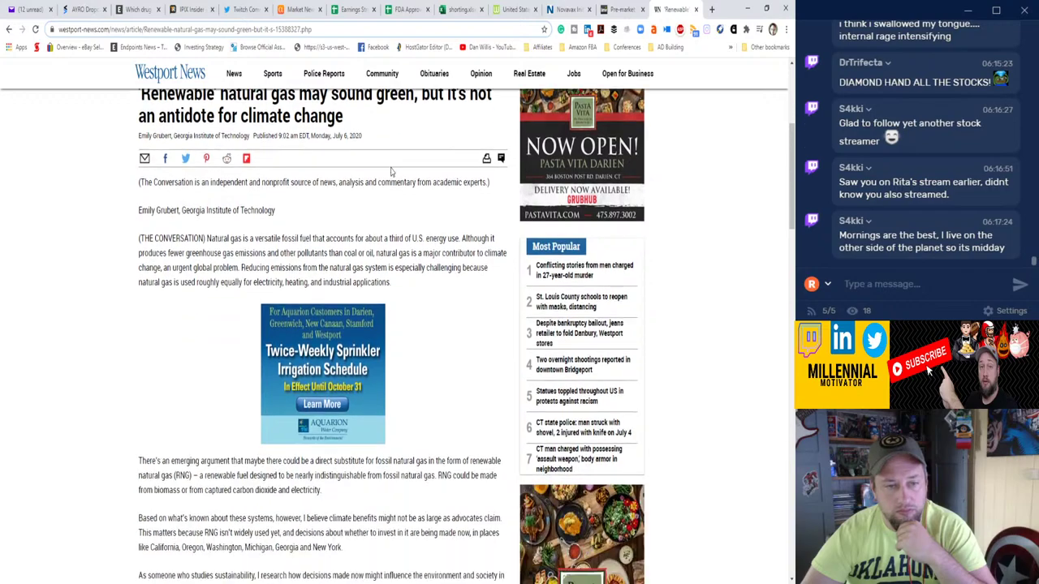
{"action": "scroll", "coordinate": [391, 170], "scroll_direction": "down", "scroll_amount": 15}
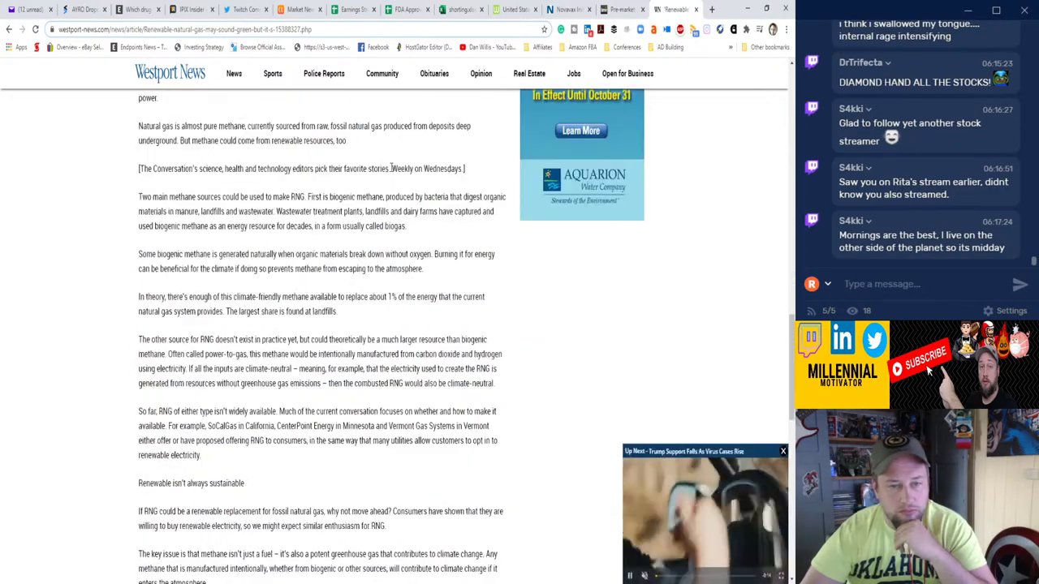
{"action": "scroll", "coordinate": [391, 170], "scroll_direction": "down", "scroll_amount": 5}
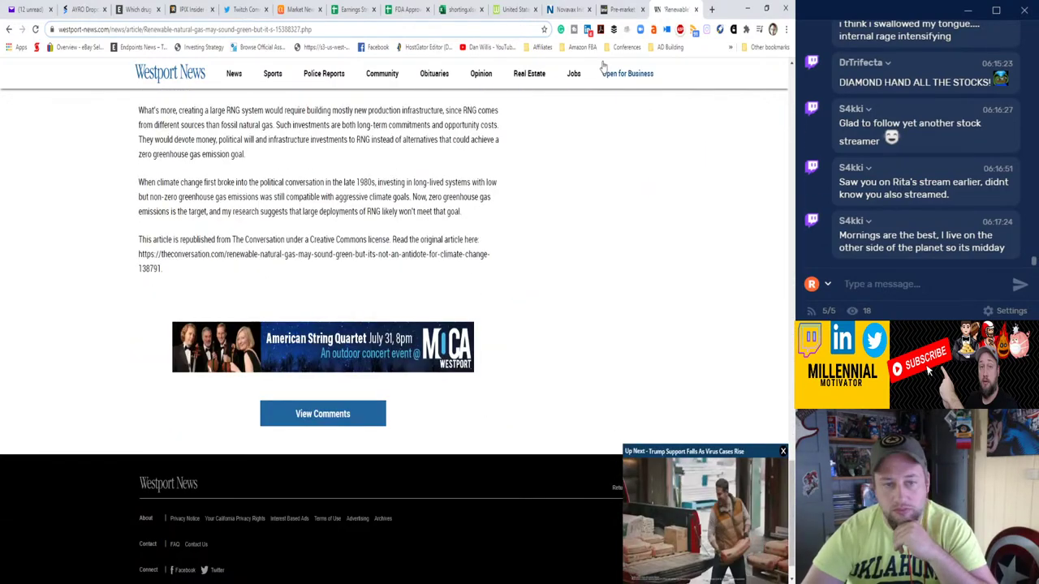
{"action": "left_click", "coordinate": [696, 11]}
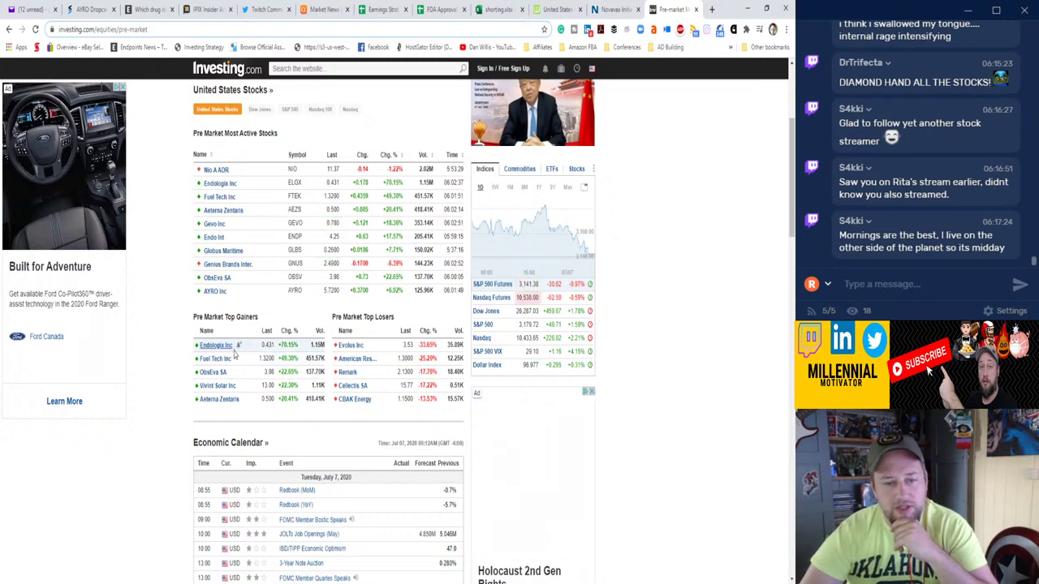
Open the five pre-market top gainers, Endologix, Fuel Tech, ObsEva, Vivint Solar and Aeterna Zentaris, each in its own background tab.
{"action": "middle_click", "coordinate": [215, 373]}
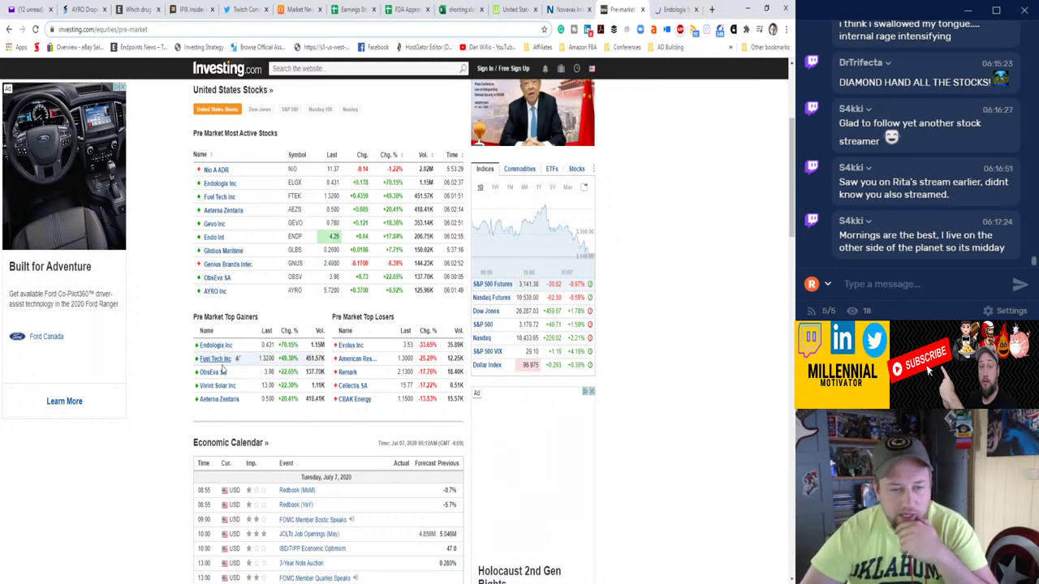
{"action": "middle_click", "coordinate": [217, 360]}
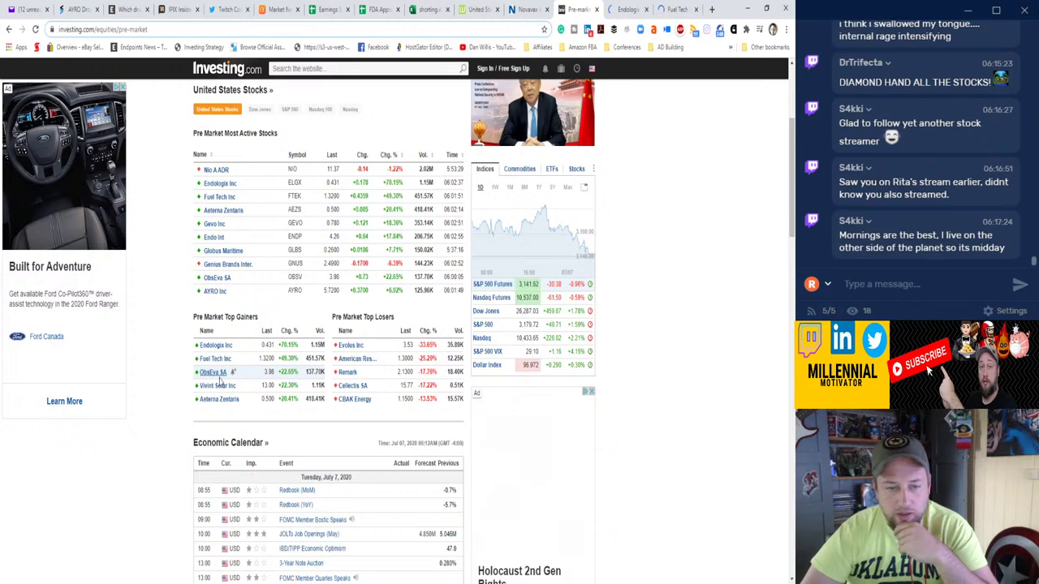
{"action": "middle_click", "coordinate": [218, 374]}
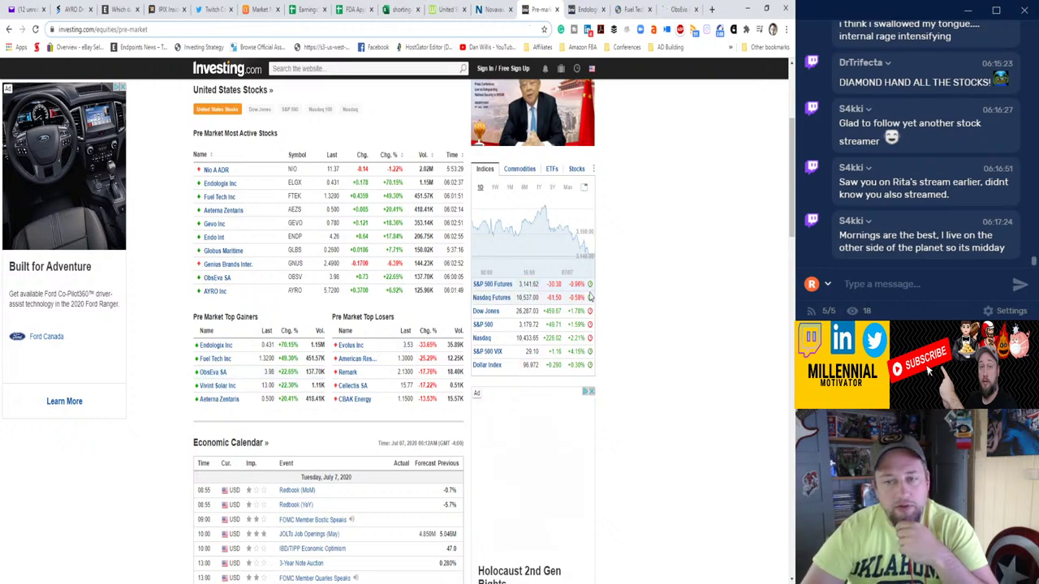
{"action": "mouse_move", "coordinate": [590, 297]}
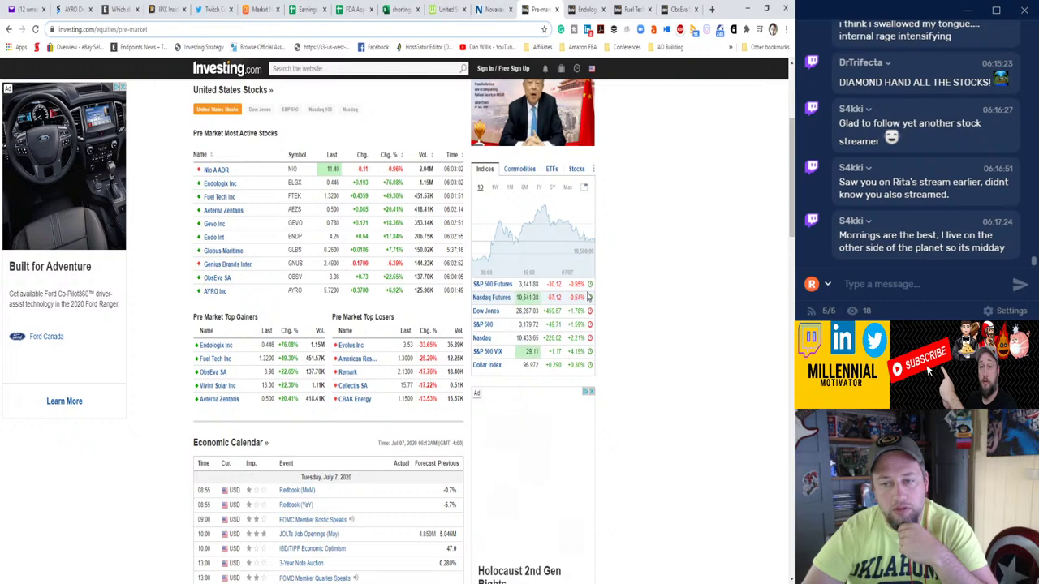
{"action": "middle_click", "coordinate": [220, 387]}
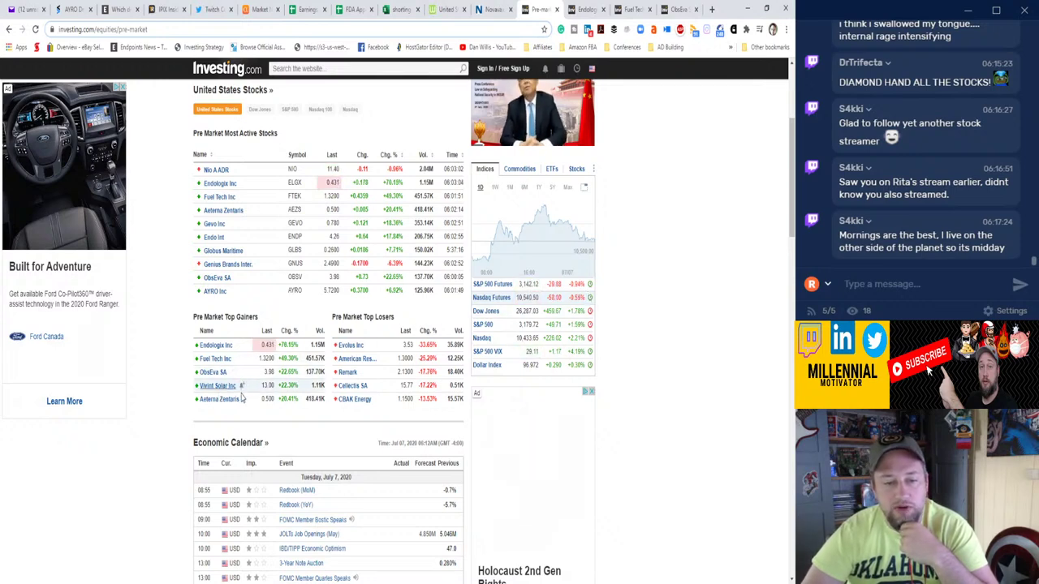
{"action": "middle_click", "coordinate": [233, 401]}
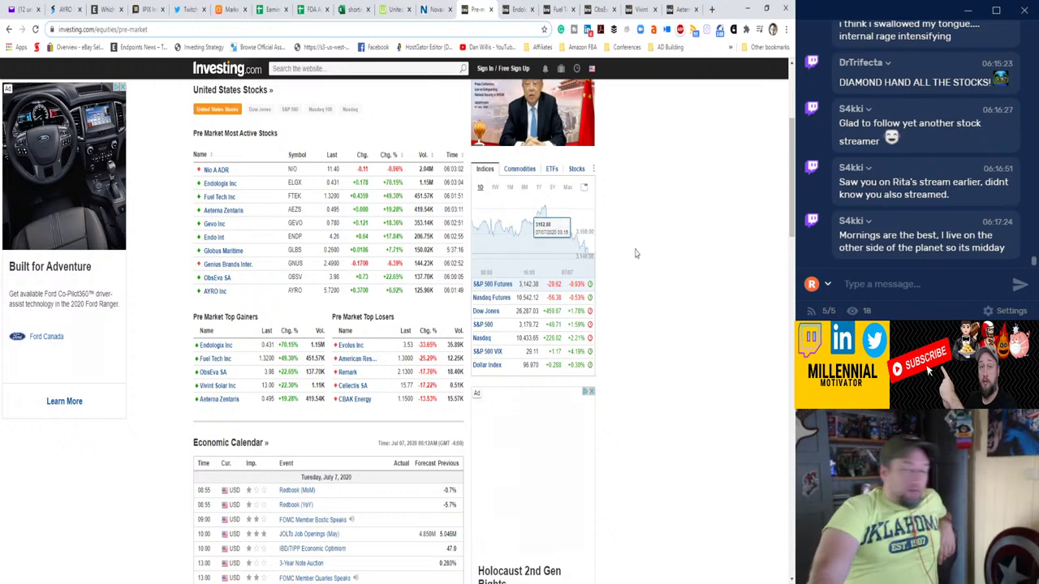
Review the Endologix (ELGX) quote and overview chart on Investing.com.
{"action": "left_click", "coordinate": [513, 8]}
{"action": "mouse_move", "coordinate": [549, 155]}
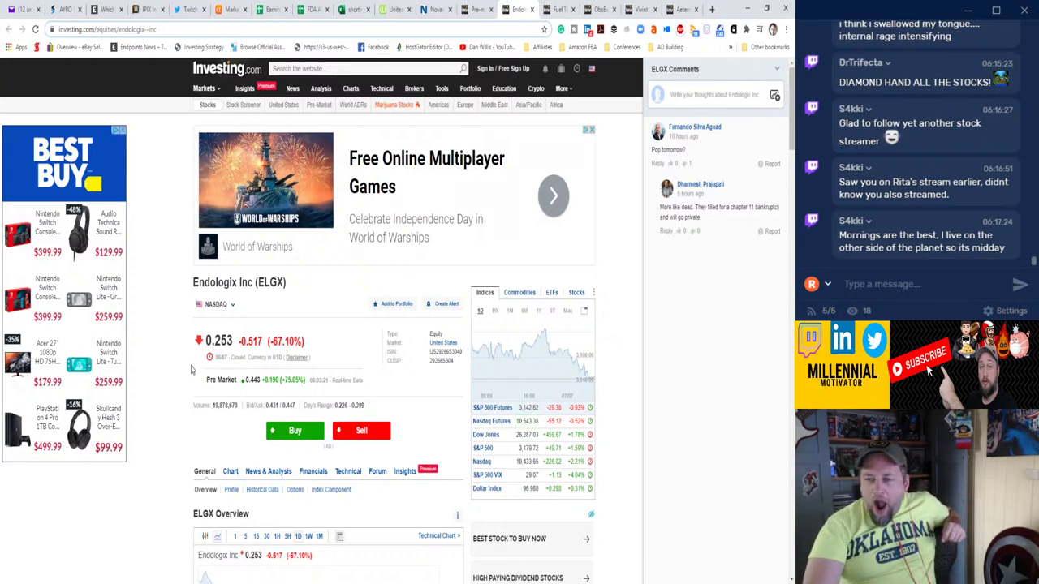
{"action": "scroll", "coordinate": [192, 369], "scroll_direction": "down", "scroll_amount": 2}
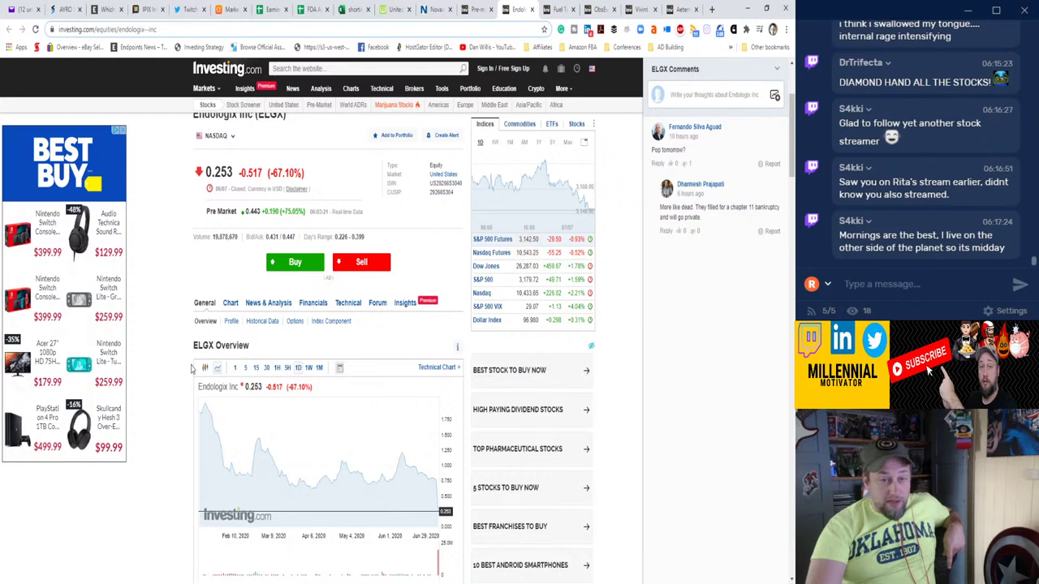
{"action": "scroll", "coordinate": [192, 369], "scroll_direction": "down", "scroll_amount": 1}
{"action": "scroll", "coordinate": [191, 370], "scroll_direction": "up", "scroll_amount": 2}
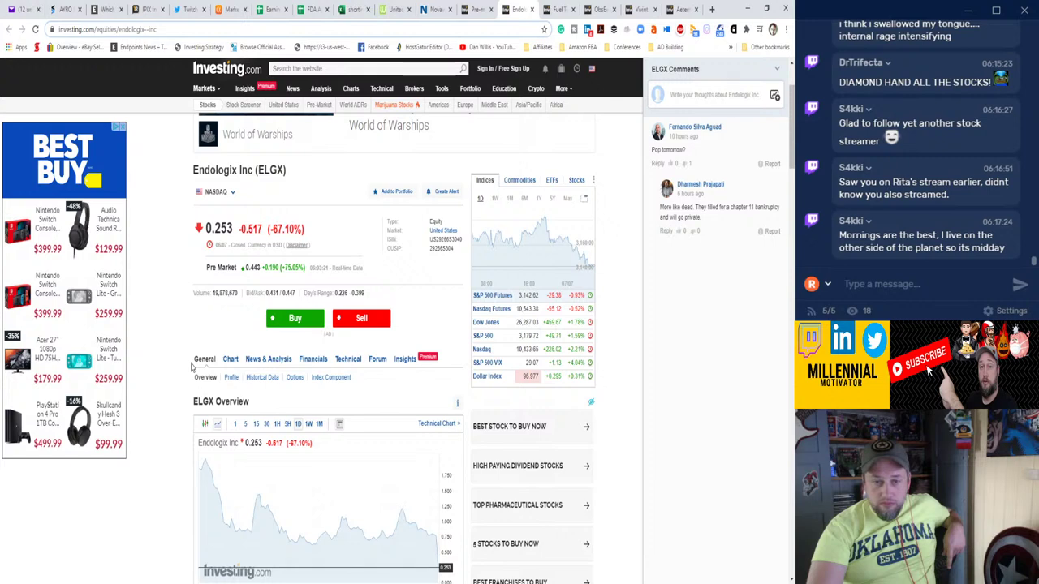
Look up ELGX on Seeking Alpha and review its summary, ratings and news headlines.
{"action": "left_click", "coordinate": [231, 9]}
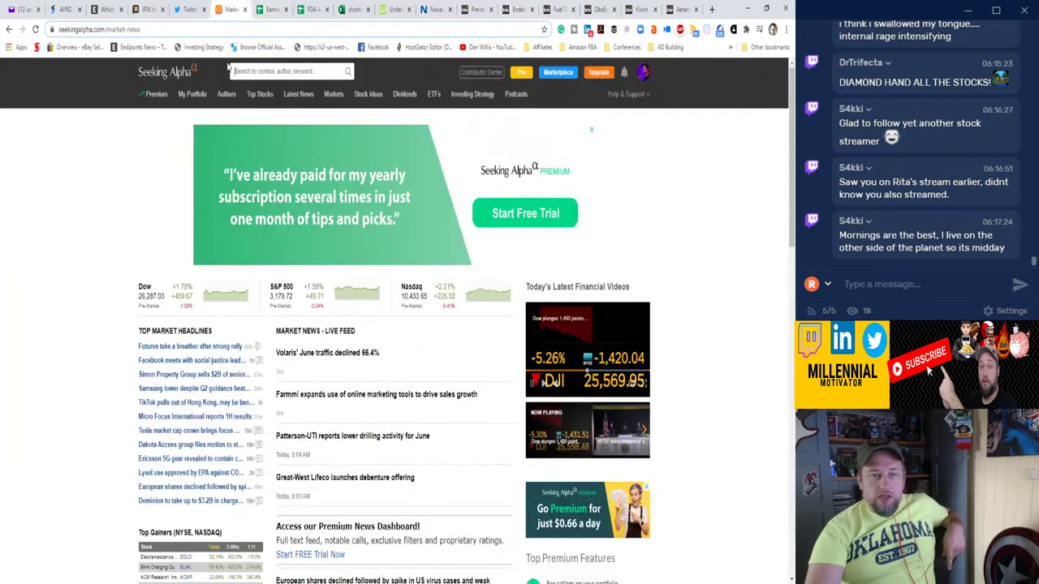
{"action": "left_click", "coordinate": [266, 72]}
{"action": "type", "text": "elgx"}
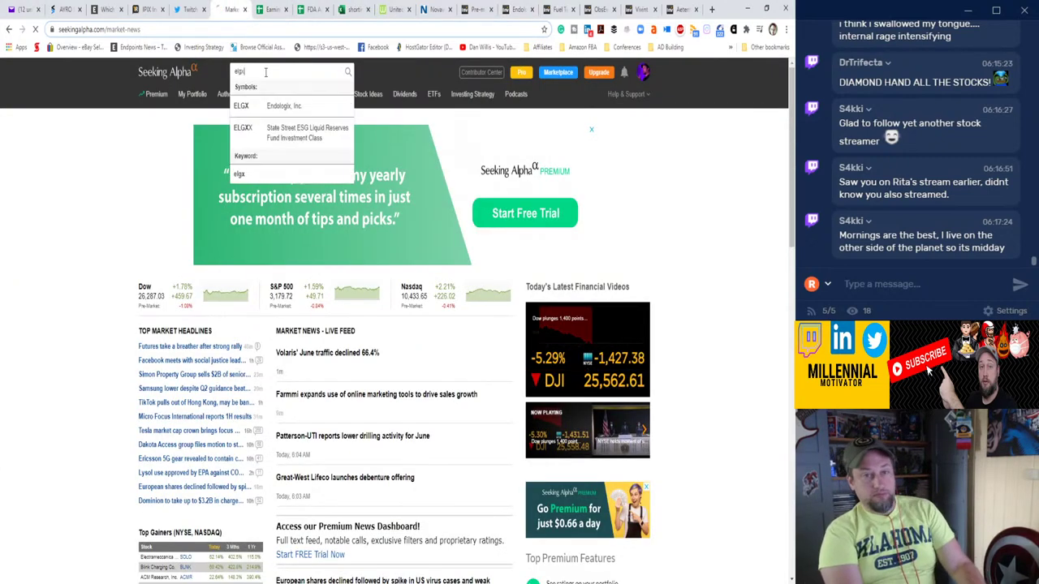
{"action": "key", "text": "Return"}
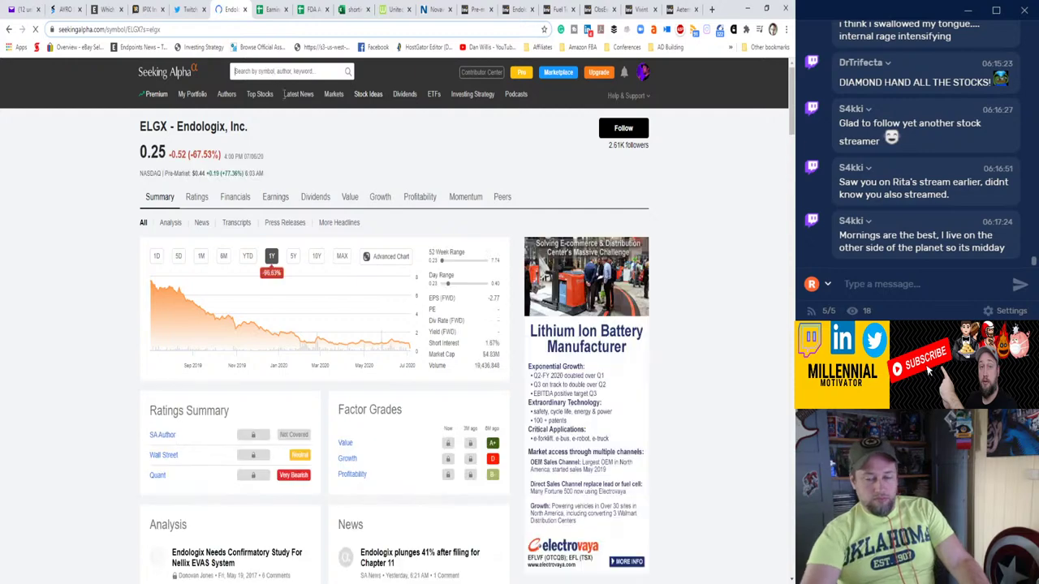
{"action": "scroll", "coordinate": [331, 191], "scroll_direction": "down", "scroll_amount": 2}
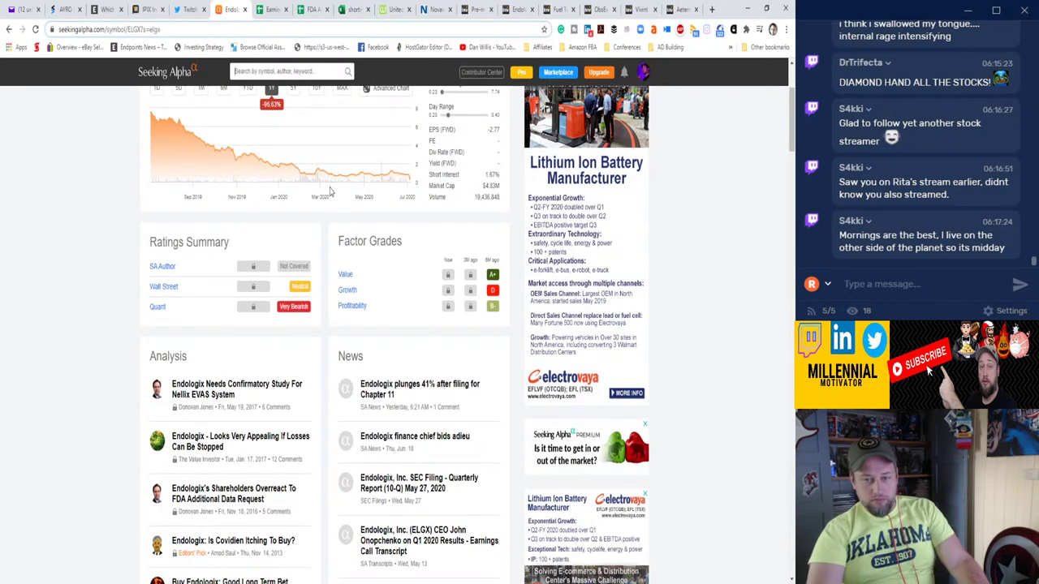
{"action": "scroll", "coordinate": [390, 398], "scroll_direction": "up", "scroll_amount": 2}
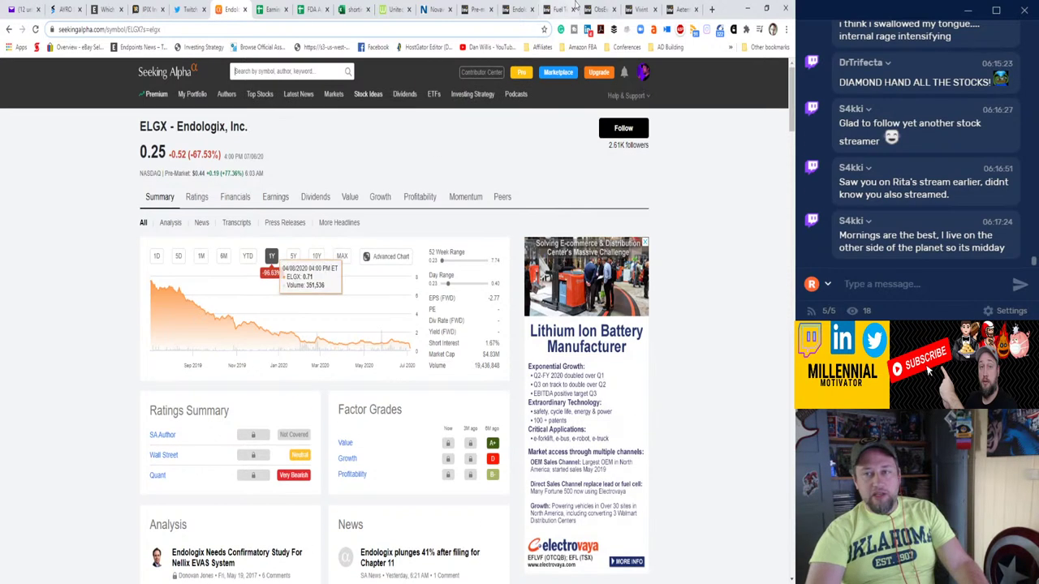
Return to the Investing.com pages and review the Fuel Tech (FTEK) quote and overview chart.
{"action": "left_click", "coordinate": [477, 9]}
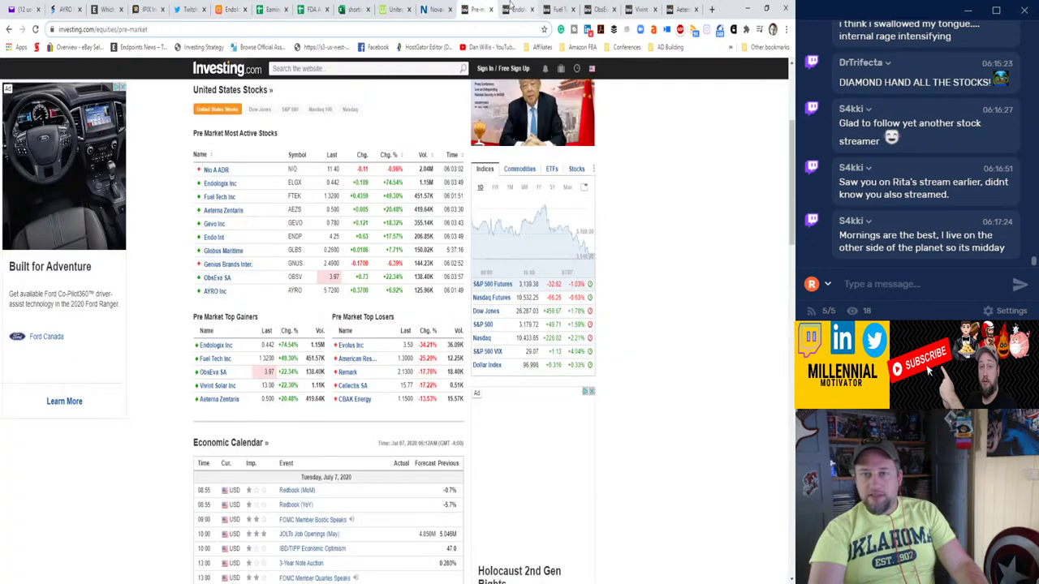
{"action": "left_click", "coordinate": [514, 9]}
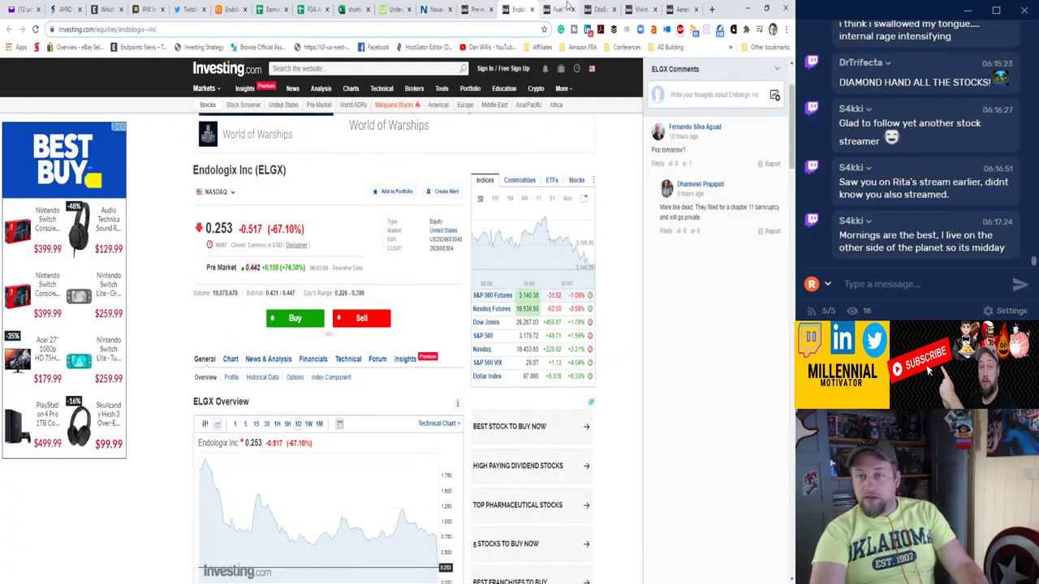
{"action": "left_click", "coordinate": [566, 8]}
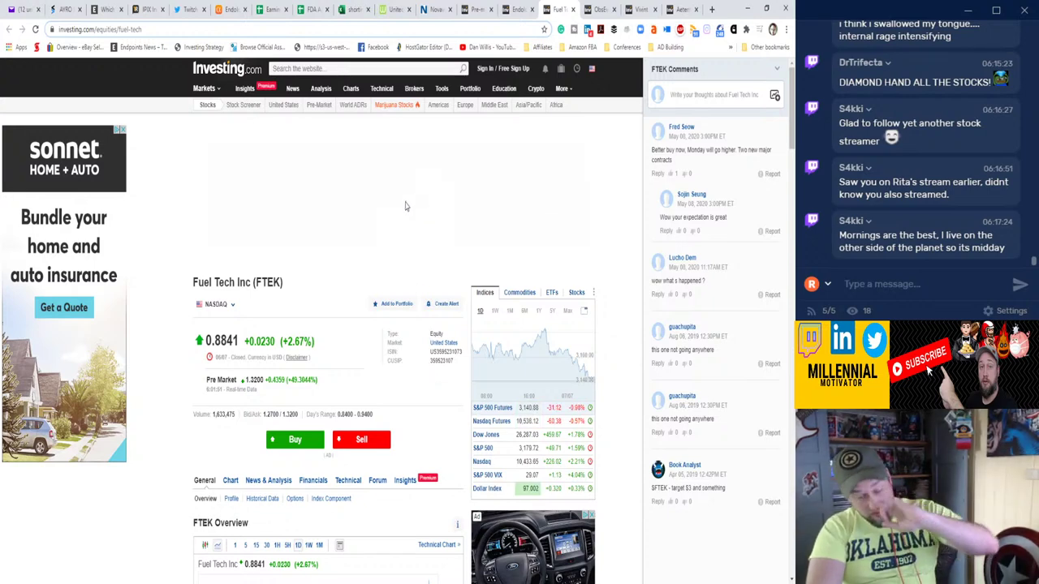
{"action": "scroll", "coordinate": [404, 206], "scroll_direction": "down", "scroll_amount": 2}
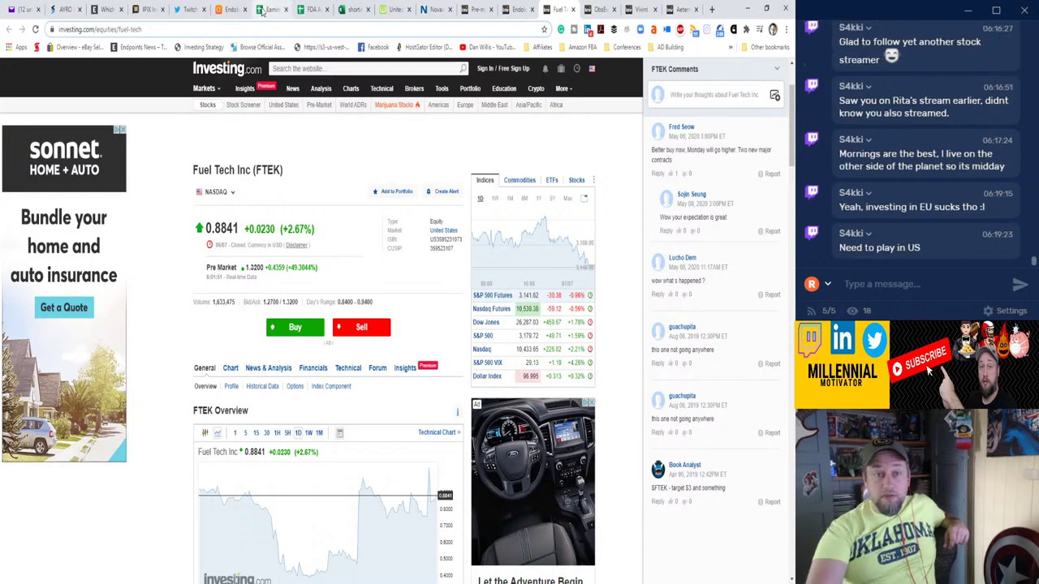
Look up FTEK on Seeking Alpha and open the news item "FuelTech receives multiple equipment orders".
{"action": "left_click", "coordinate": [230, 10]}
{"action": "left_click", "coordinate": [244, 69]}
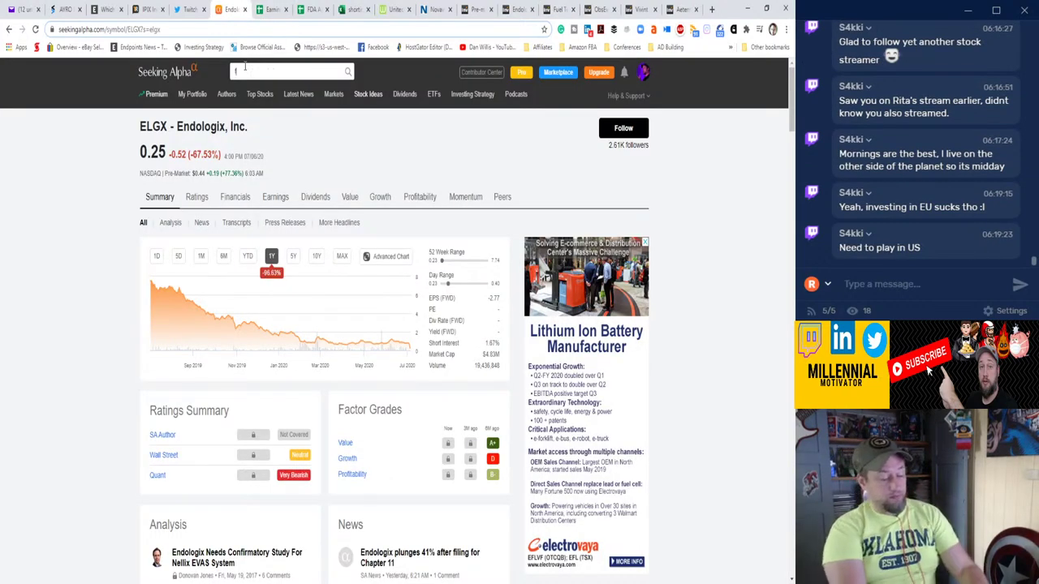
{"action": "type", "text": "fuel"}
{"action": "key", "text": "Return"}
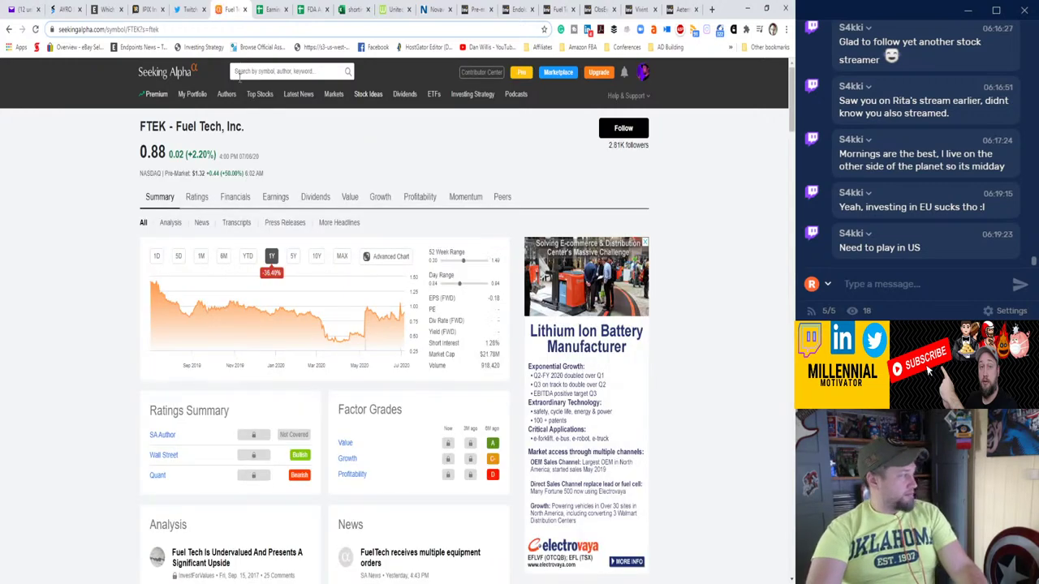
{"action": "mouse_move", "coordinate": [259, 96]}
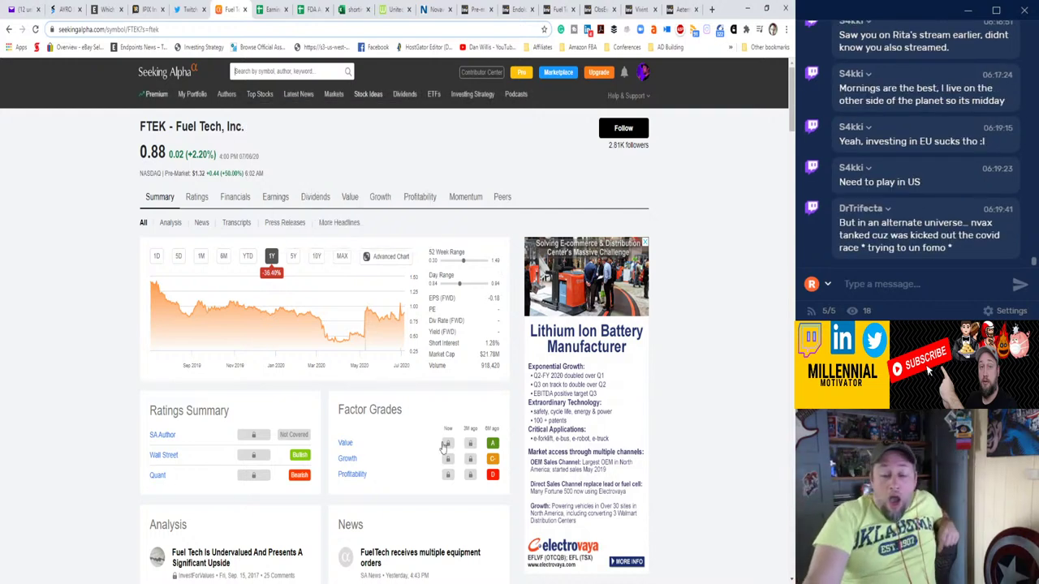
{"action": "scroll", "coordinate": [445, 409], "scroll_direction": "down", "scroll_amount": 2}
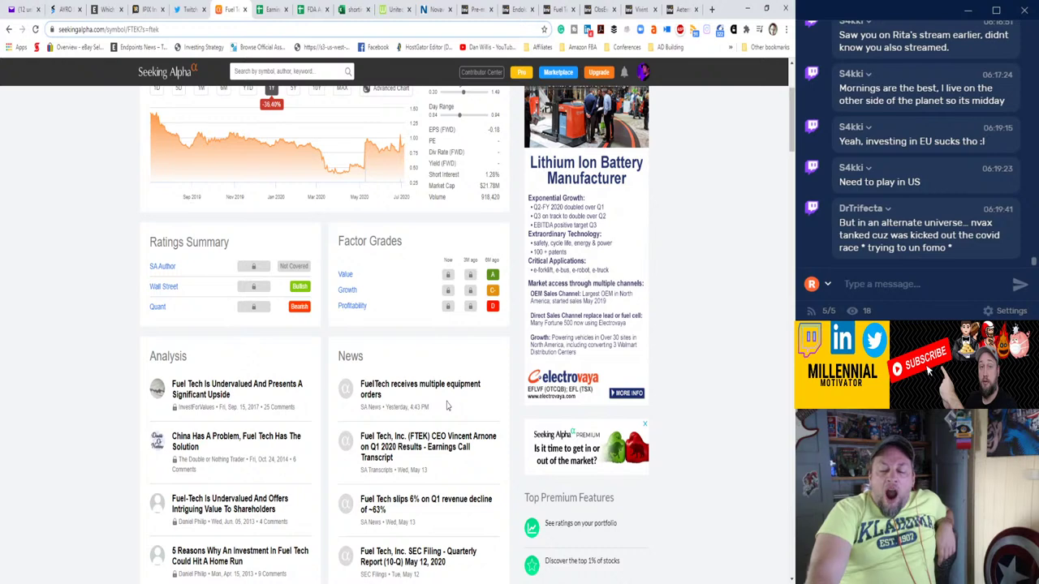
{"action": "left_click", "coordinate": [444, 388]}
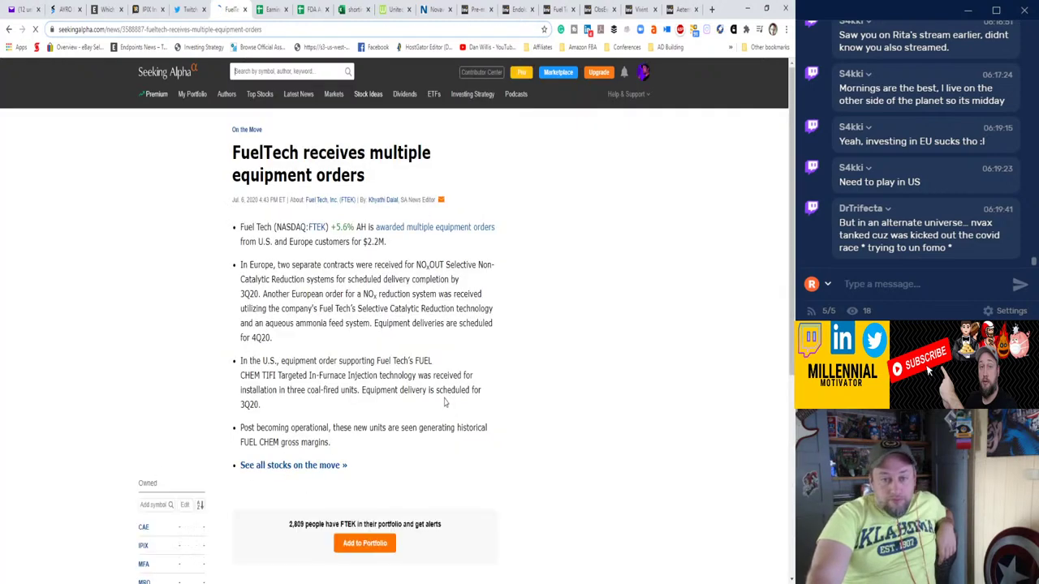
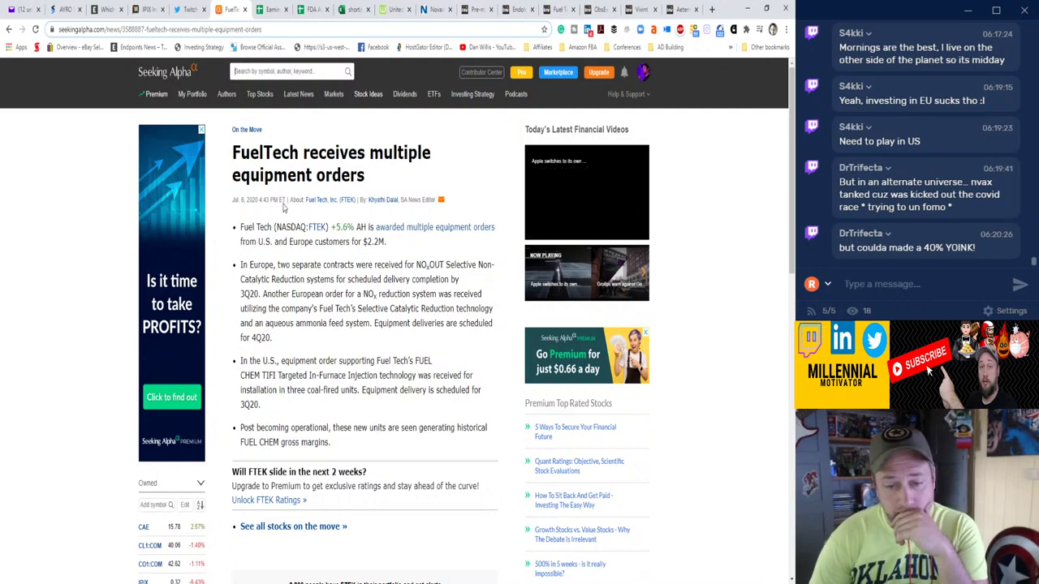
Look up WPRT on Seeking Alpha and check Westport Fuel Systems' summary, ratings and news headlines.
{"action": "left_click", "coordinate": [286, 71]}
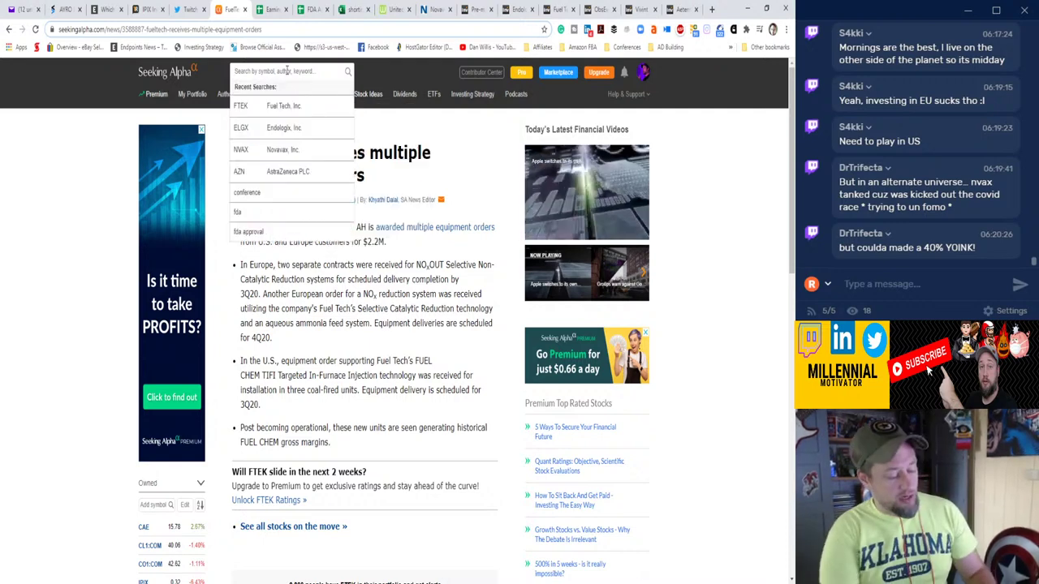
{"action": "type", "text": "wprt"}
{"action": "key", "text": "Return"}
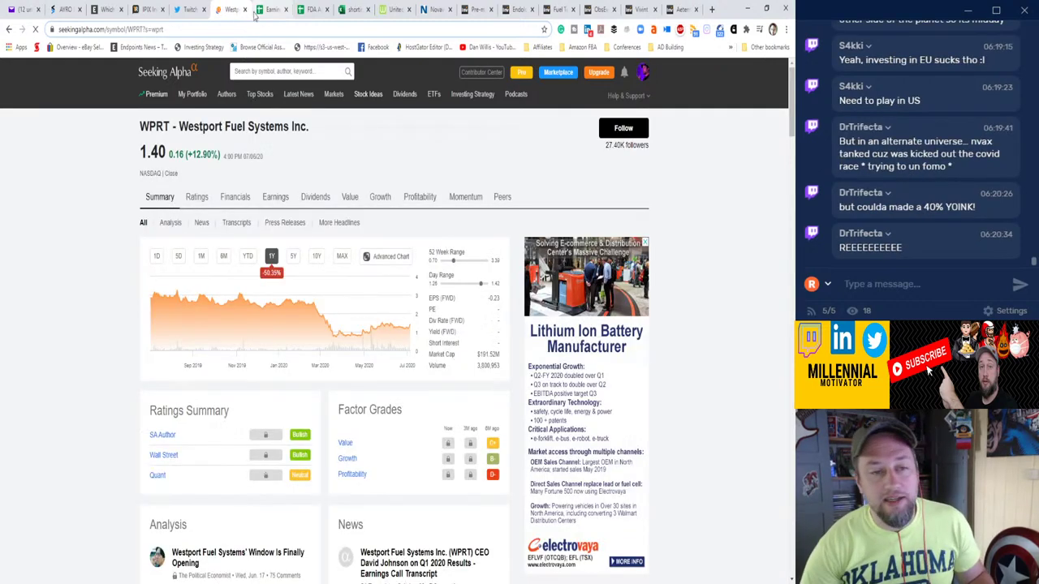
{"action": "scroll", "coordinate": [234, 233], "scroll_direction": "down", "scroll_amount": 2}
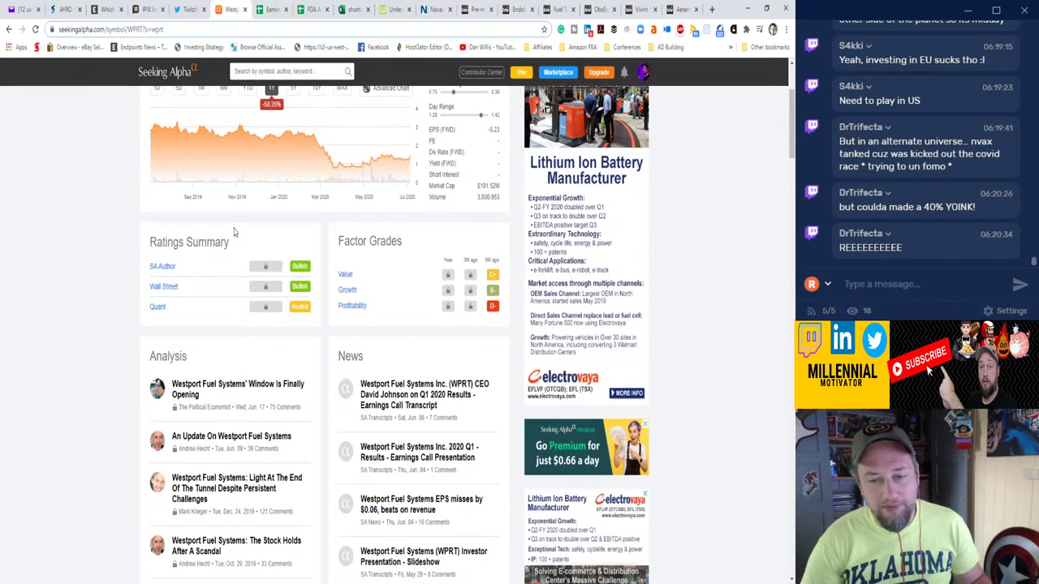
{"action": "scroll", "coordinate": [234, 233], "scroll_direction": "up", "scroll_amount": 3}
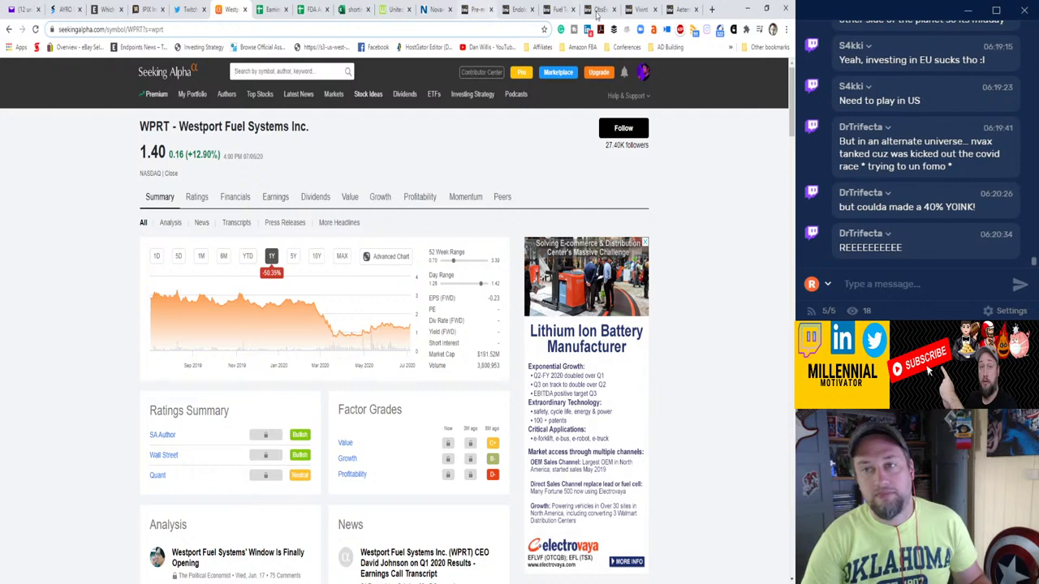
Review the ObsEva (OBSV) quote, pre-market price and overview chart on Investing.com.
{"action": "left_click", "coordinate": [599, 8]}
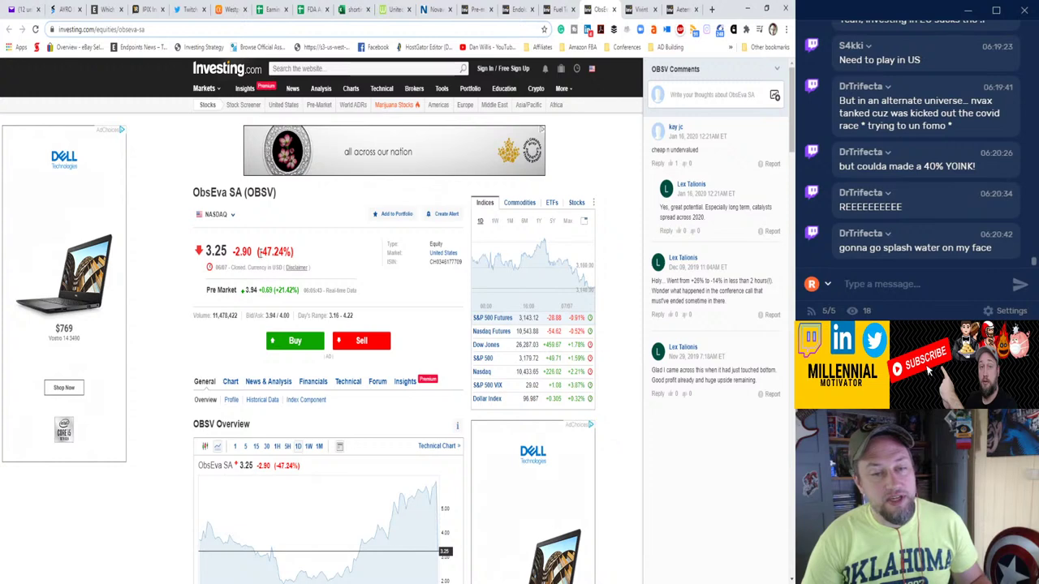
{"action": "scroll", "coordinate": [284, 290], "scroll_direction": "down", "scroll_amount": 2}
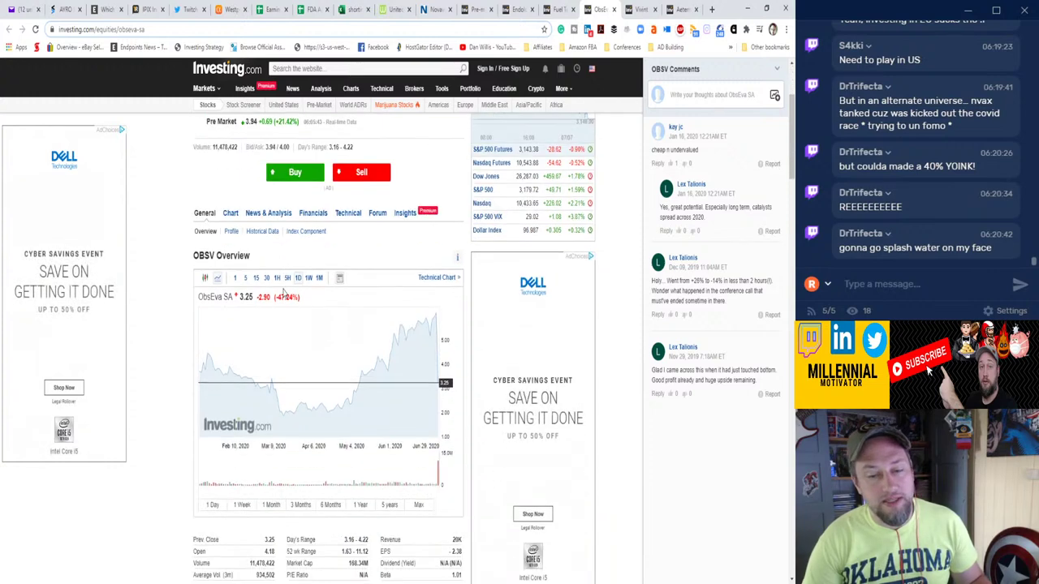
{"action": "scroll", "coordinate": [283, 286], "scroll_direction": "up", "scroll_amount": 2}
{"action": "scroll", "coordinate": [262, 279], "scroll_direction": "down", "scroll_amount": 2}
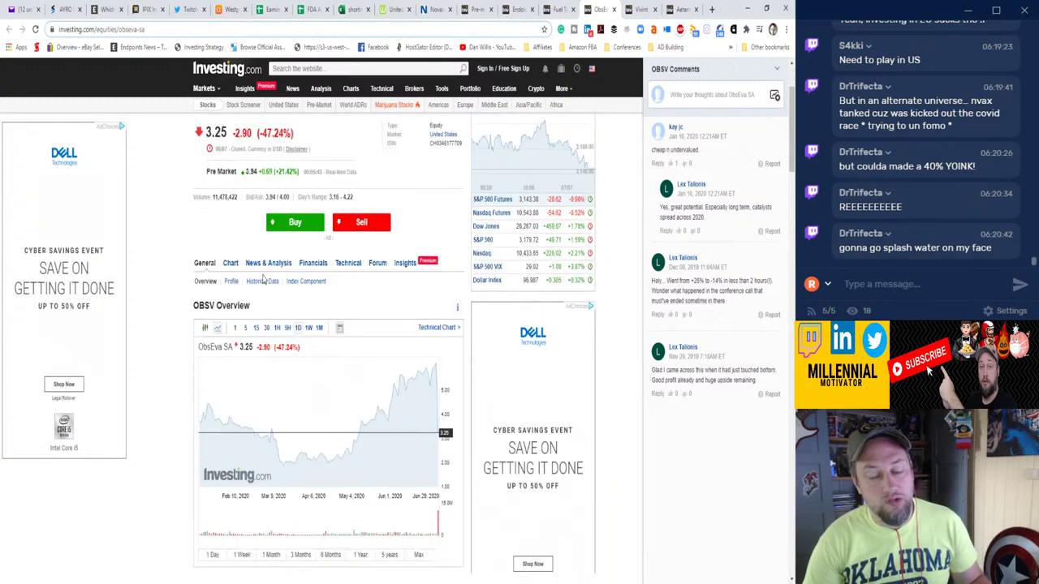
{"action": "scroll", "coordinate": [262, 278], "scroll_direction": "up", "scroll_amount": 2}
Look up OBSV on Seeking Alpha and open the news item "ObsEva down 42% on late-stage linzagolix data".
{"action": "left_click", "coordinate": [231, 9]}
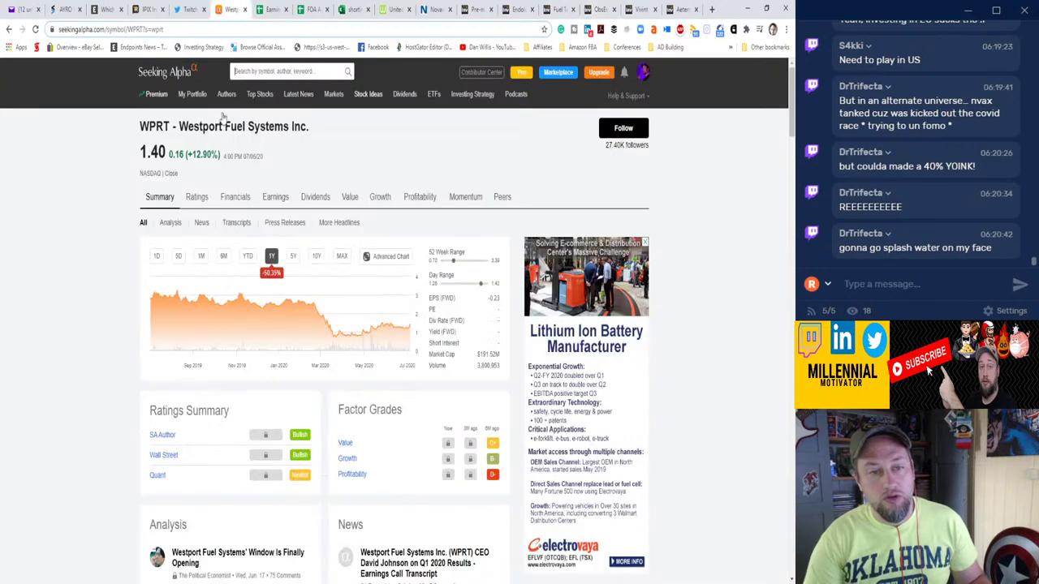
{"action": "left_click", "coordinate": [260, 71]}
{"action": "type", "text": "obsv"}
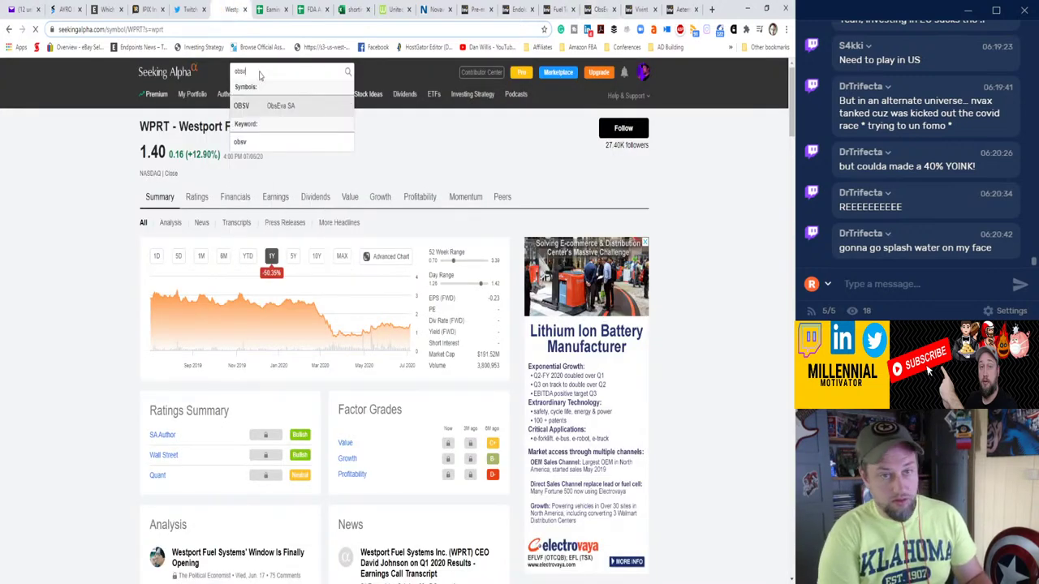
{"action": "key", "text": "Return"}
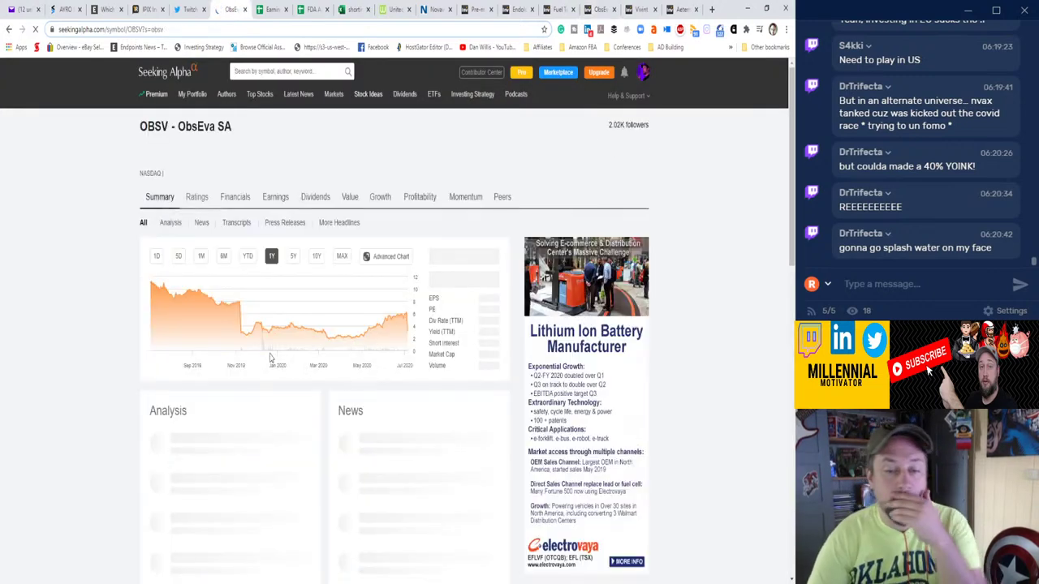
{"action": "scroll", "coordinate": [377, 348], "scroll_direction": "down", "scroll_amount": 2}
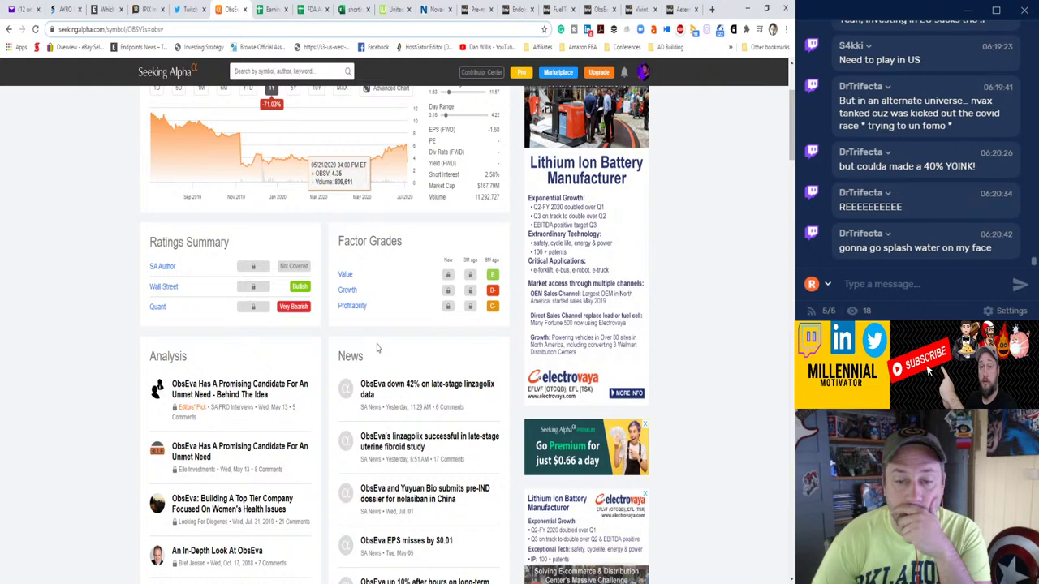
{"action": "left_click", "coordinate": [383, 392]}
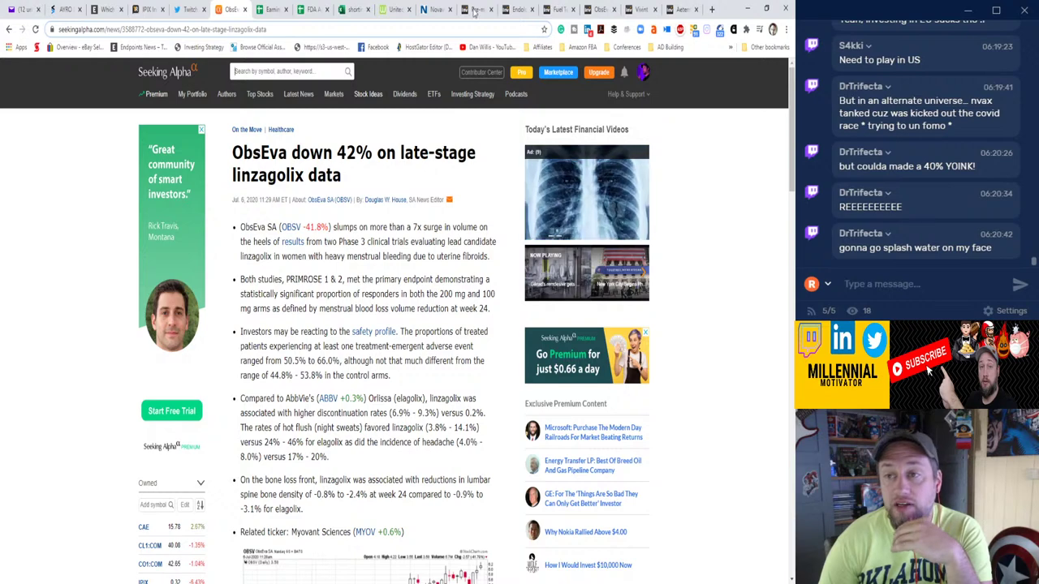
Review the Vivint Solar (VSLR) quote and overview chart on Investing.com, and close its page.
{"action": "left_click", "coordinate": [601, 9]}
{"action": "left_click", "coordinate": [639, 9]}
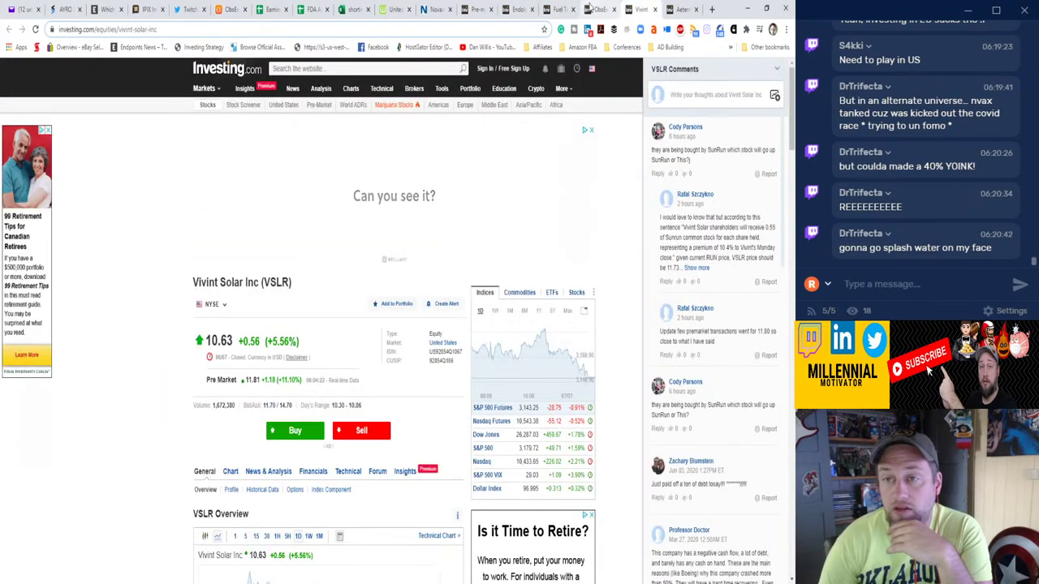
{"action": "left_click", "coordinate": [597, 9]}
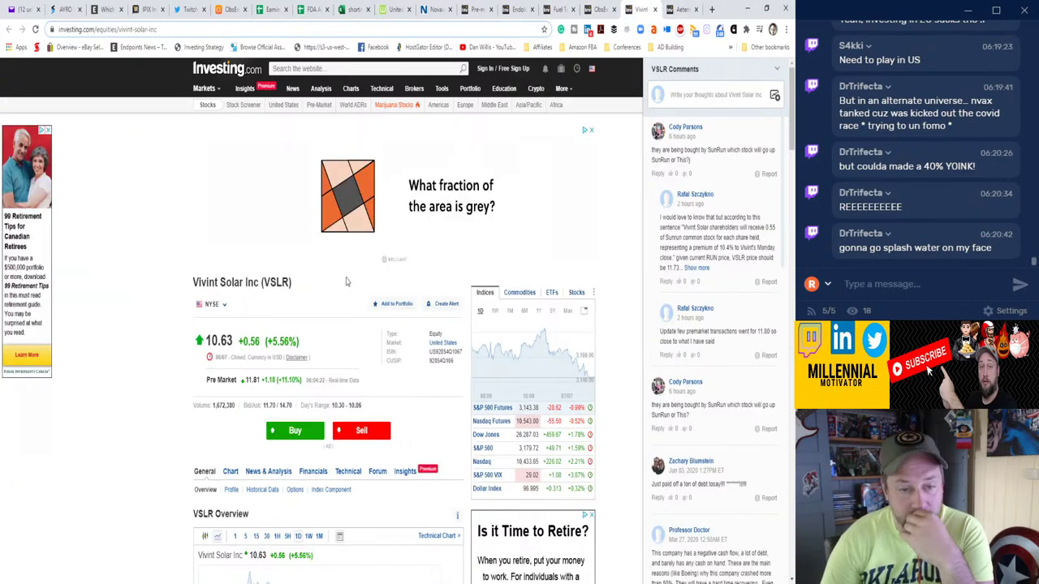
{"action": "scroll", "coordinate": [344, 275], "scroll_direction": "down", "scroll_amount": 3}
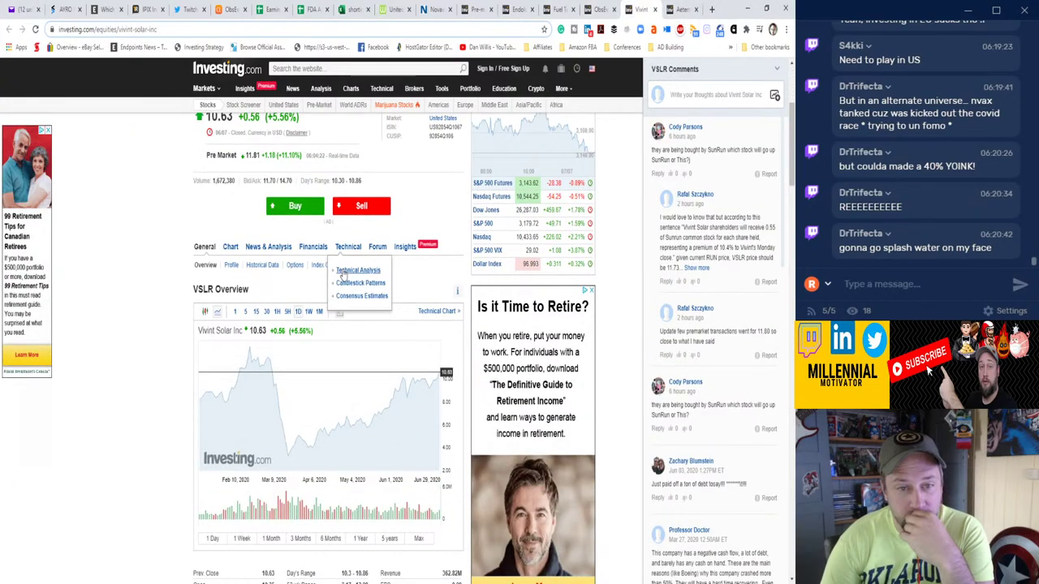
{"action": "scroll", "coordinate": [344, 274], "scroll_direction": "up", "scroll_amount": 2}
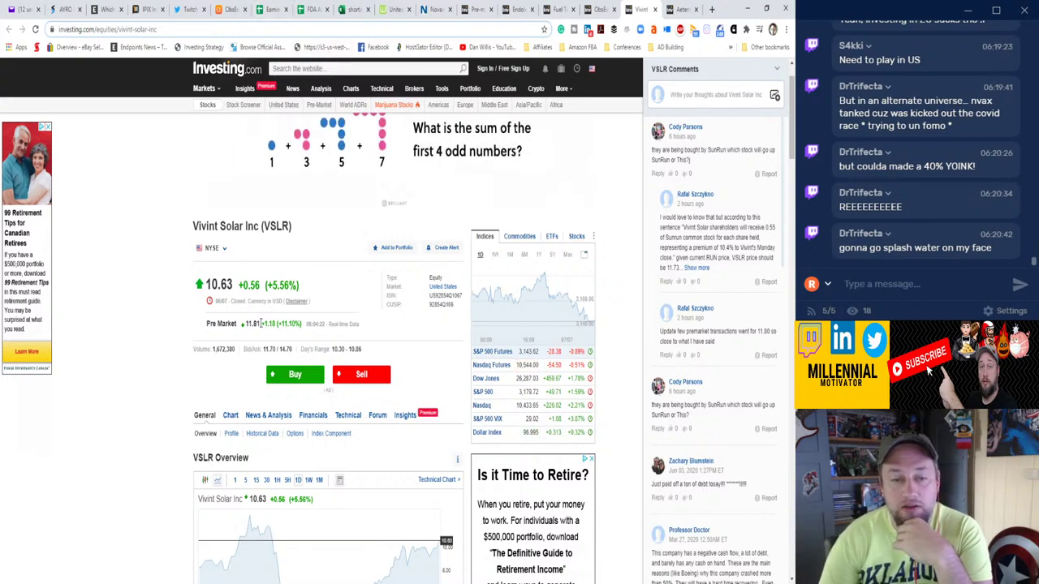
{"action": "left_click", "coordinate": [655, 10]}
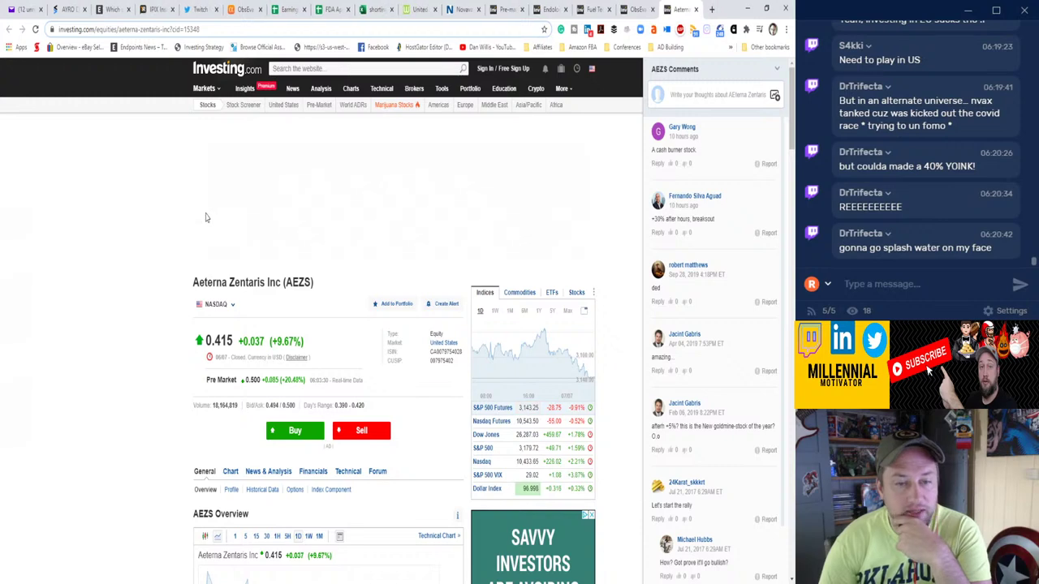
Check the AEZS quote, look up AEZS on Seeking Alpha and open the news item "Aeterna Zentaris prices equity offering at $0.45".
{"action": "scroll", "coordinate": [204, 216], "scroll_direction": "down", "scroll_amount": 1}
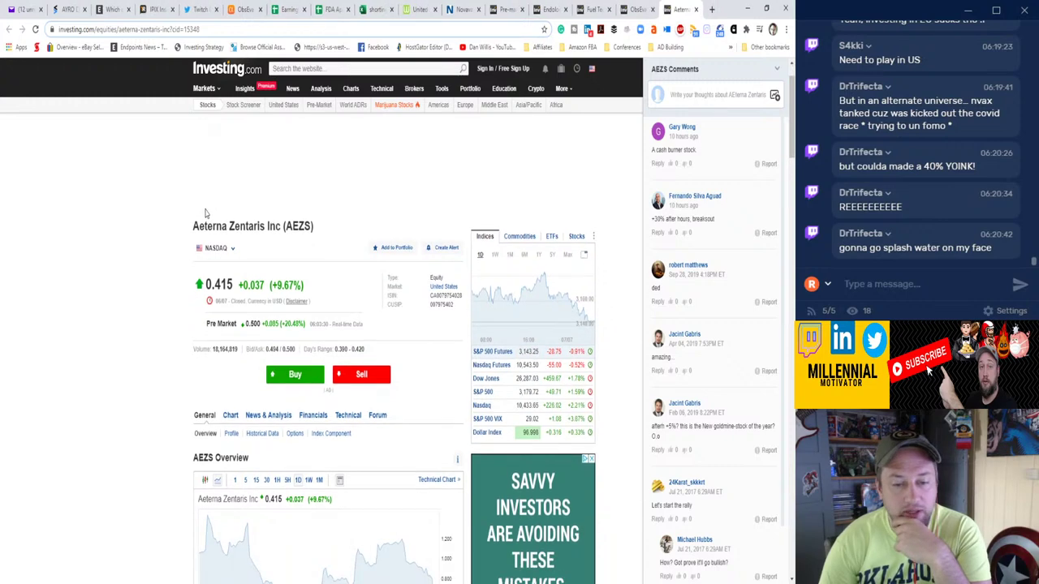
{"action": "left_click", "coordinate": [240, 10]}
{"action": "left_click", "coordinate": [272, 72]}
{"action": "type", "text": "A"}
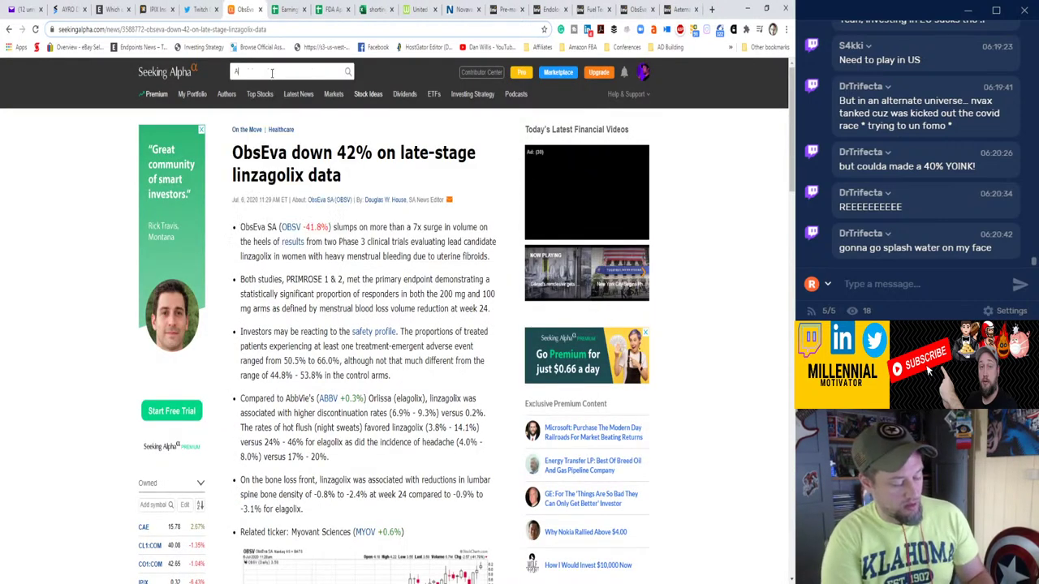
{"action": "type", "text": "EZS"}
{"action": "key", "text": "Return"}
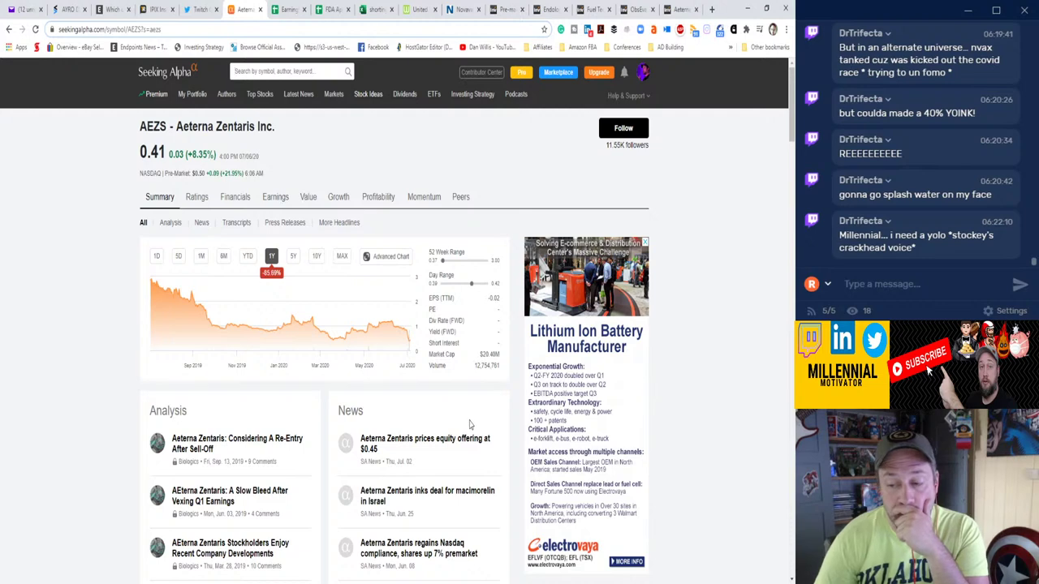
{"action": "left_click", "coordinate": [430, 443]}
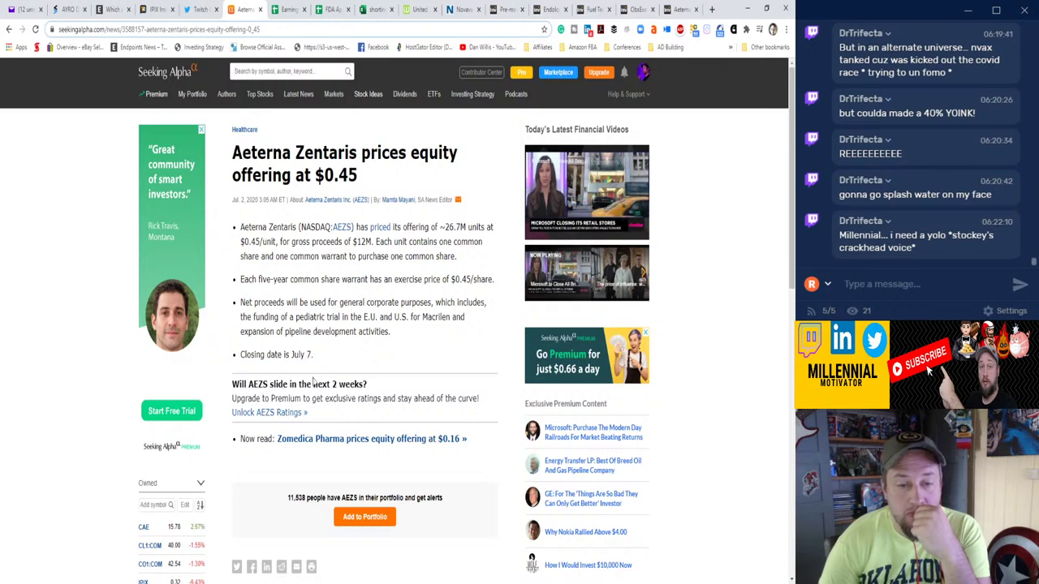
Read the Aeterna Zentaris offering article, examining its closing date, use of proceeds and unit terms.
{"action": "left_click_drag", "start_coordinate": [297, 354], "coordinate": [307, 356]}
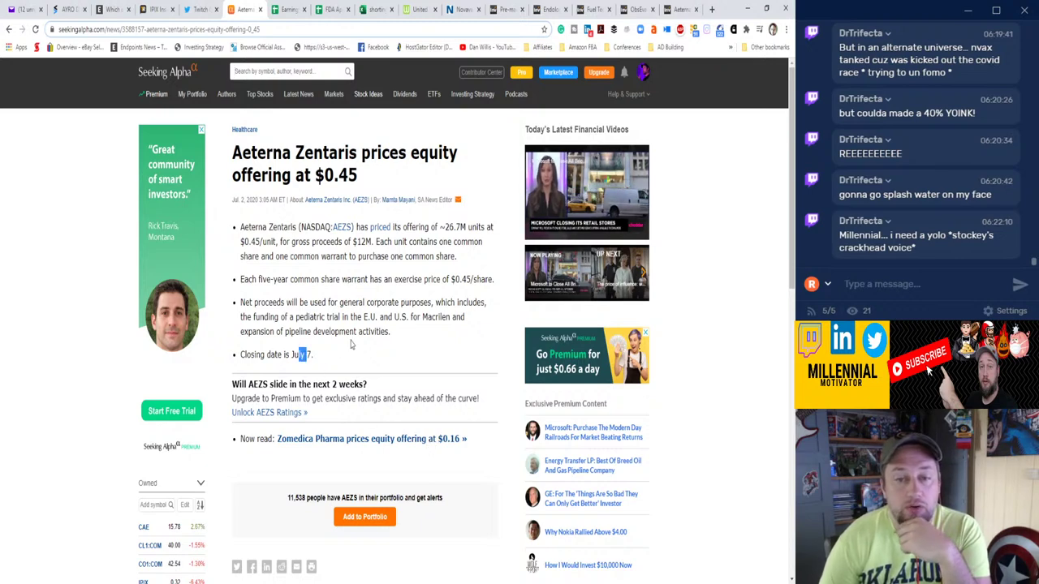
{"action": "left_click_drag", "start_coordinate": [268, 331], "coordinate": [288, 320]}
{"action": "double_click", "coordinate": [322, 256]}
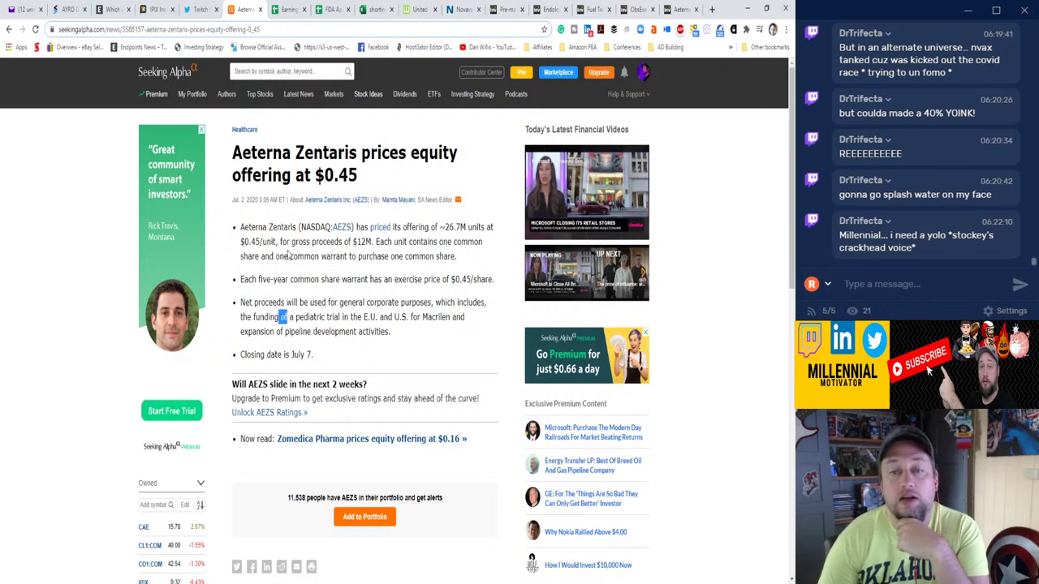
Close the ObsEva page on Investing.com and bring up the Fuel Tech (FTEK) quote.
{"action": "left_click", "coordinate": [679, 9]}
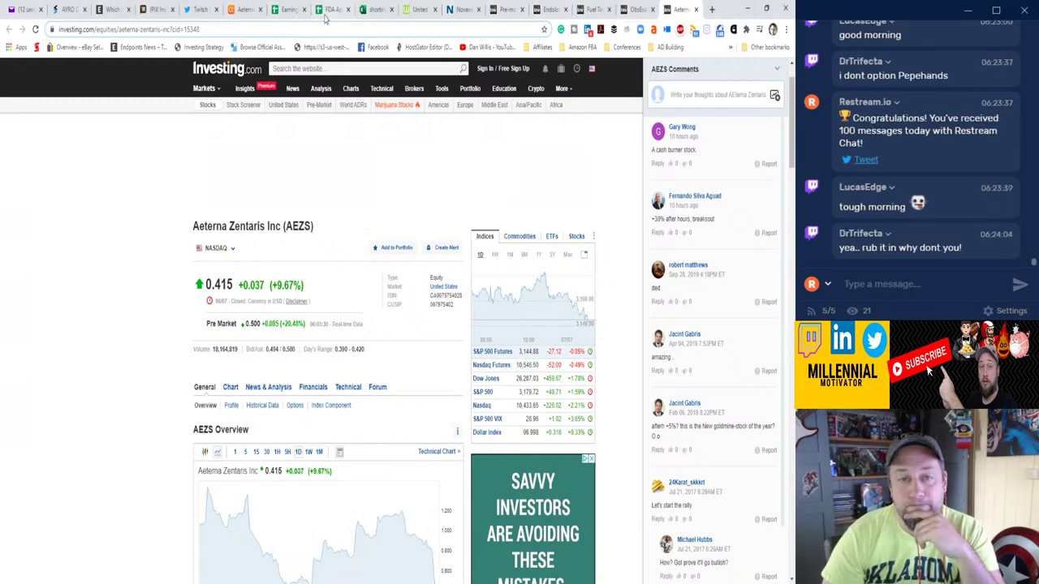
{"action": "left_click", "coordinate": [637, 10]}
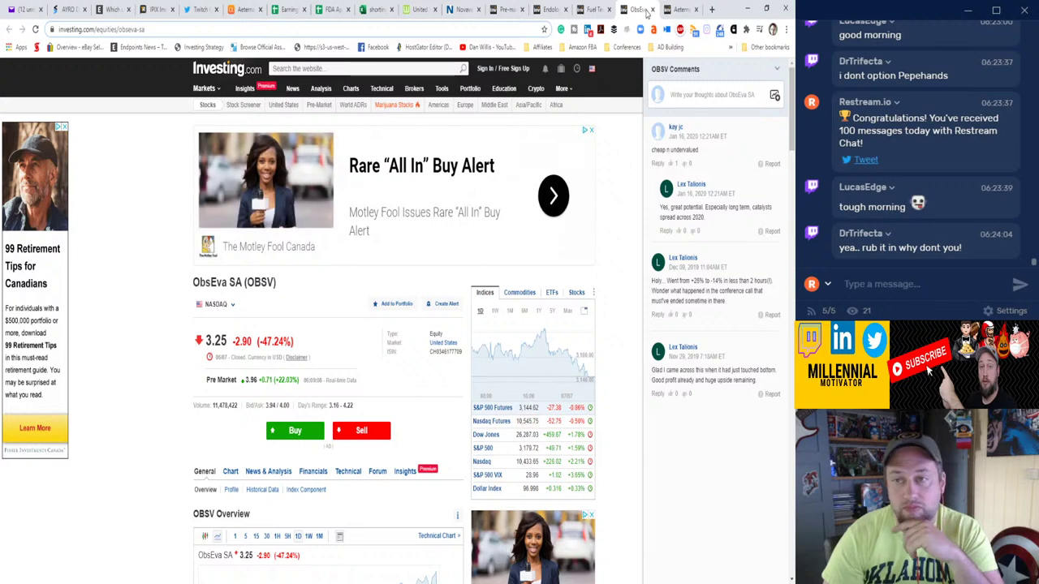
{"action": "left_click", "coordinate": [653, 10]}
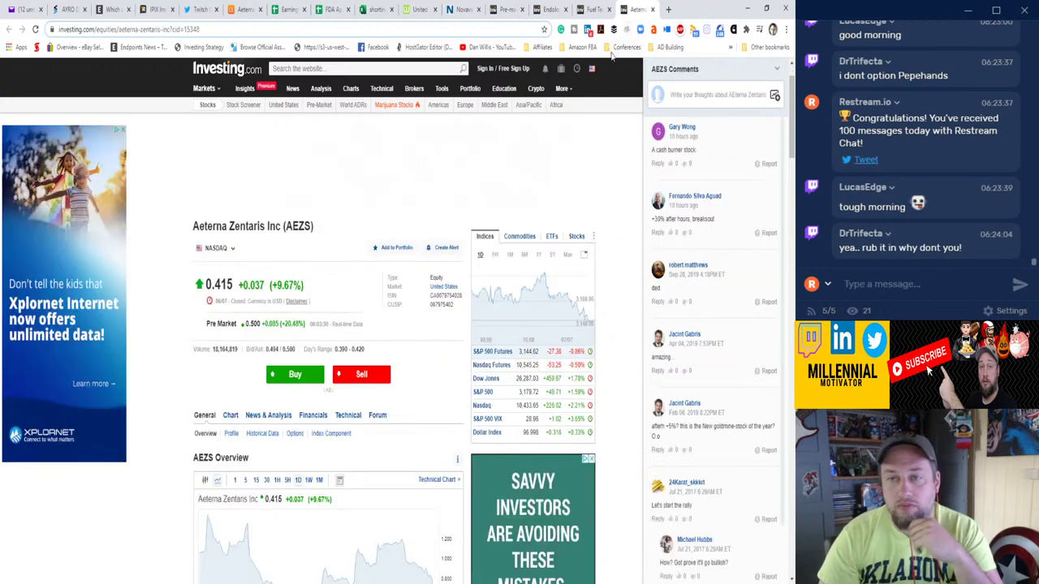
{"action": "left_click", "coordinate": [625, 9]}
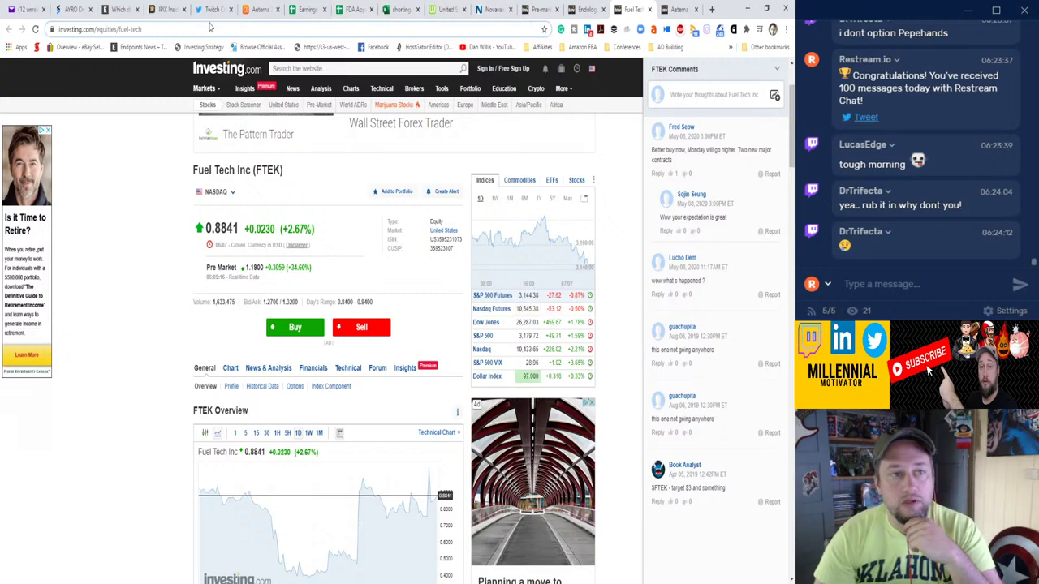
Switch to Stocktwits, search for FTEK and open the Fuel-Tech, Inc. stock page.
{"action": "left_click", "coordinate": [70, 8]}
{"action": "left_click", "coordinate": [356, 77]}
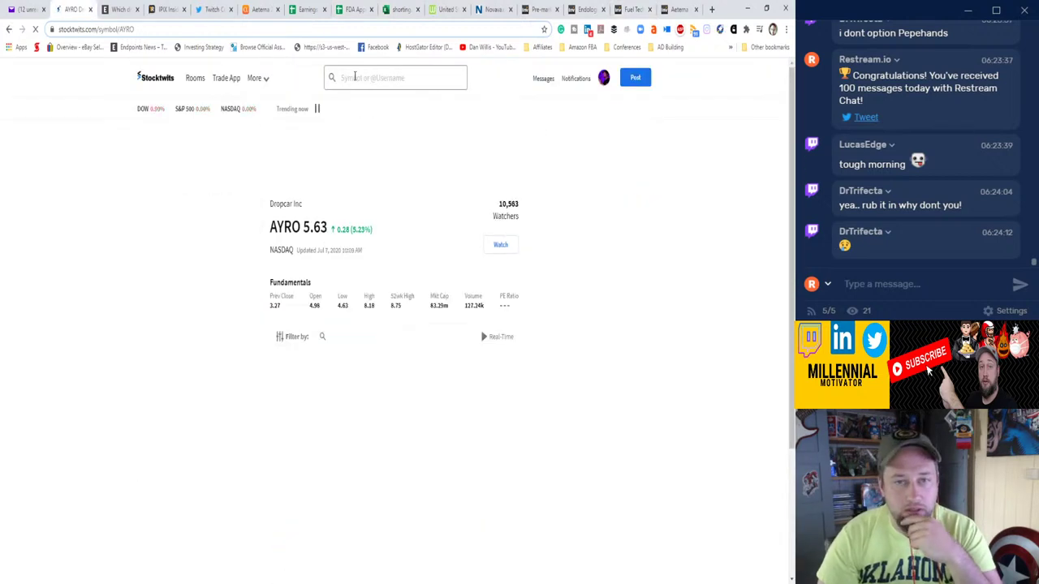
{"action": "type", "text": "ftek"}
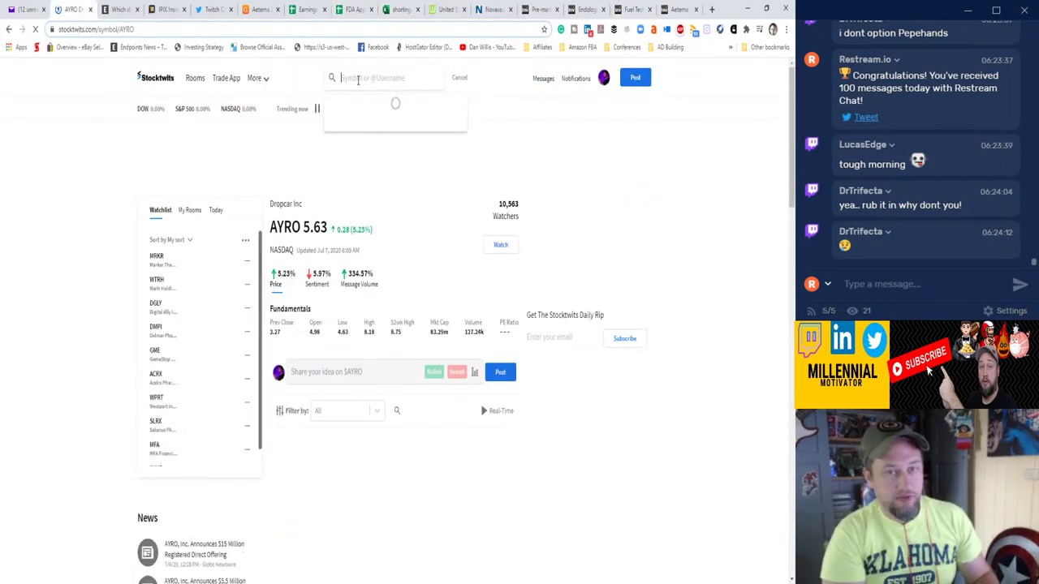
{"action": "key", "text": "Return"}
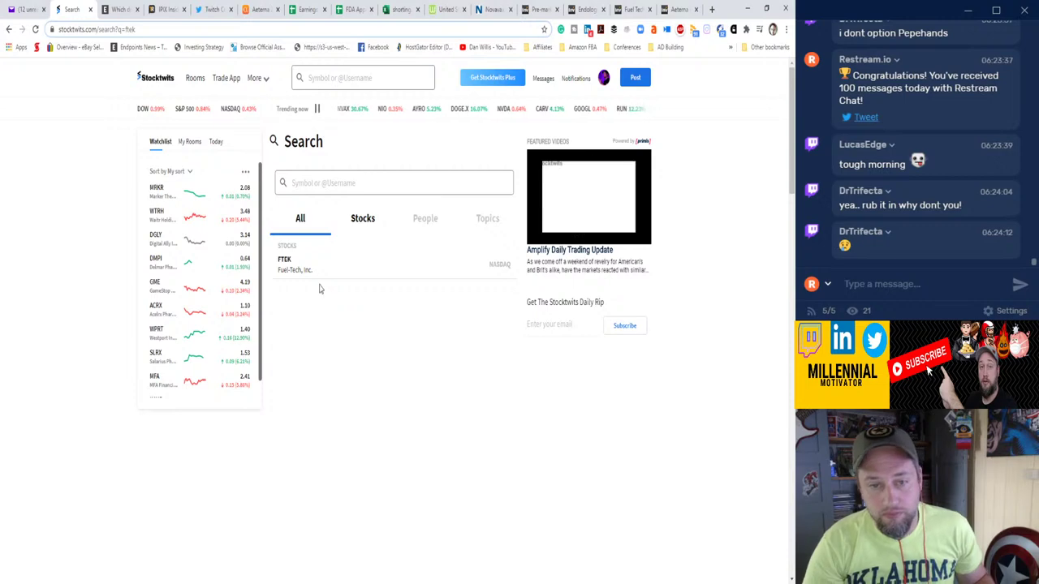
{"action": "left_click", "coordinate": [324, 283]}
Read through the recent trader posts in the FTEK message stream on Stocktwits.
{"action": "scroll", "coordinate": [357, 329], "scroll_direction": "down", "scroll_amount": 3}
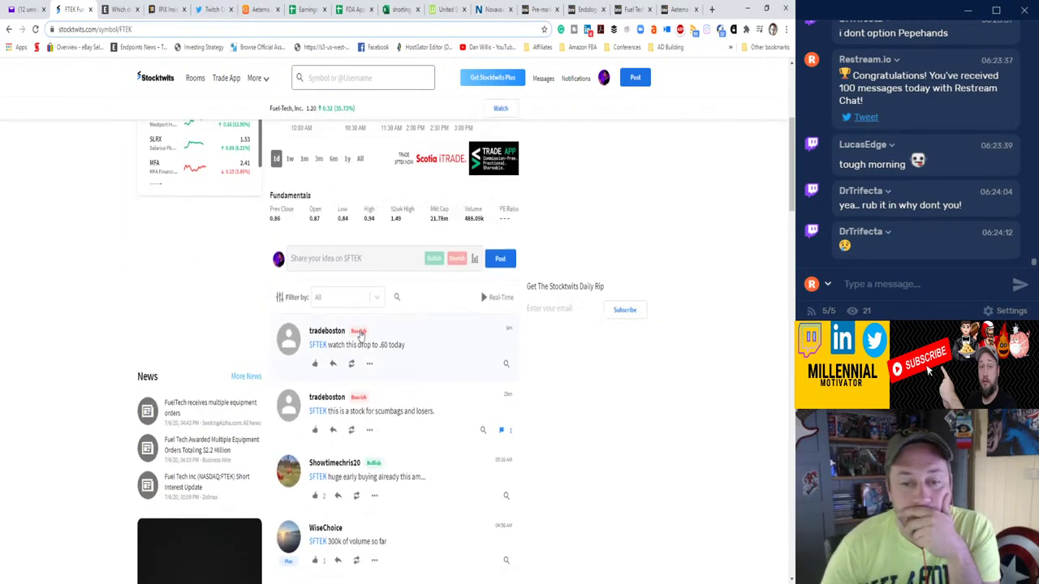
{"action": "scroll", "coordinate": [462, 374], "scroll_direction": "down", "scroll_amount": 1}
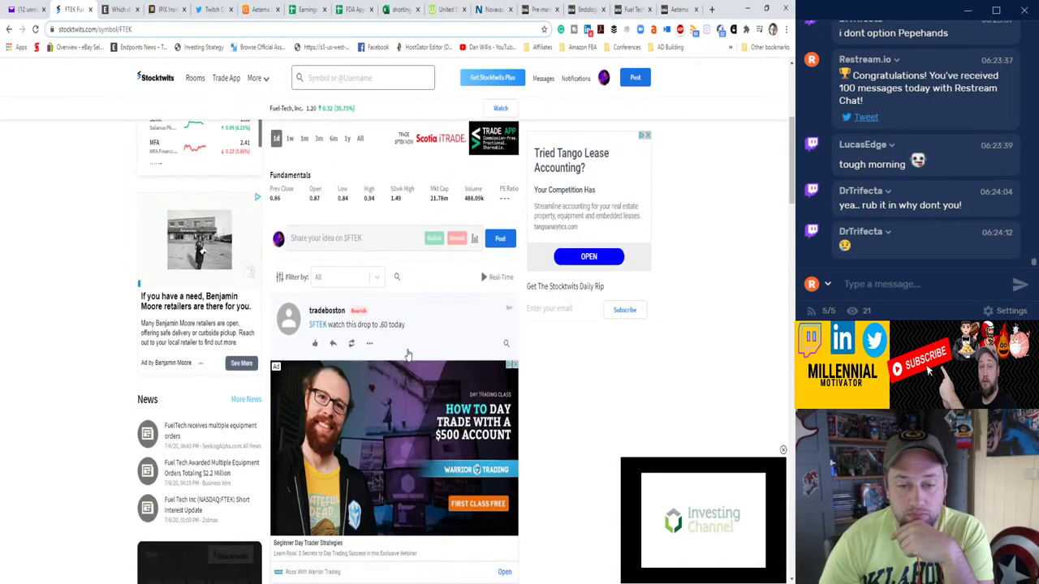
{"action": "scroll", "coordinate": [481, 375], "scroll_direction": "down", "scroll_amount": 3}
{"action": "scroll", "coordinate": [482, 375], "scroll_direction": "down", "scroll_amount": 1}
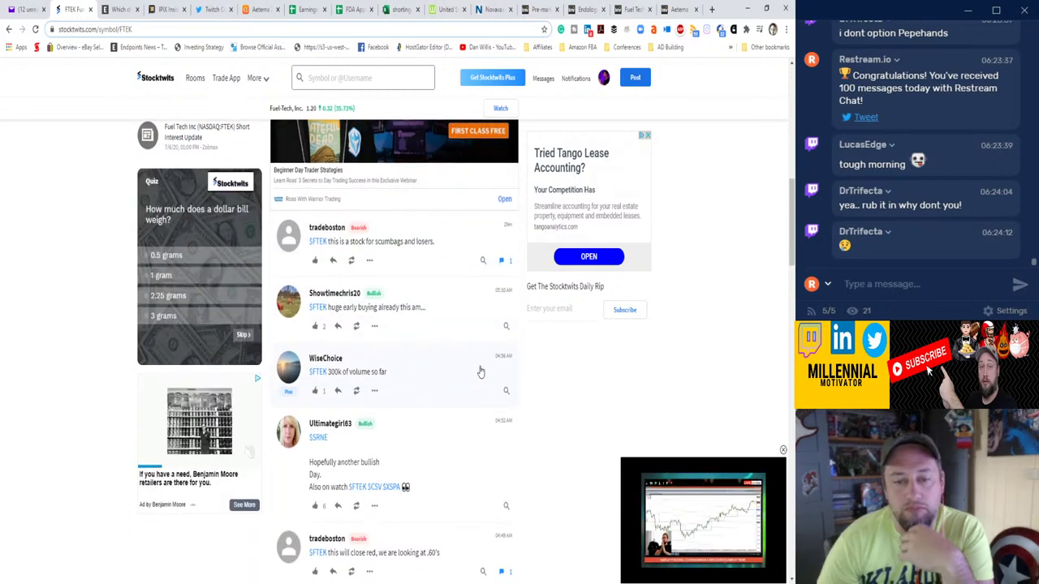
{"action": "scroll", "coordinate": [481, 373], "scroll_direction": "down", "scroll_amount": 1}
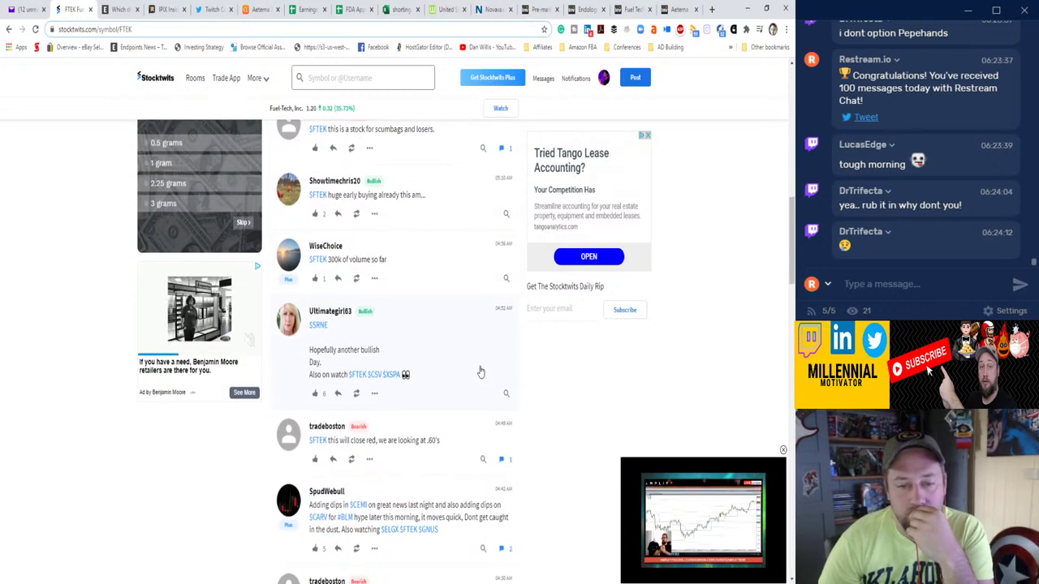
{"action": "scroll", "coordinate": [480, 372], "scroll_direction": "down", "scroll_amount": 2}
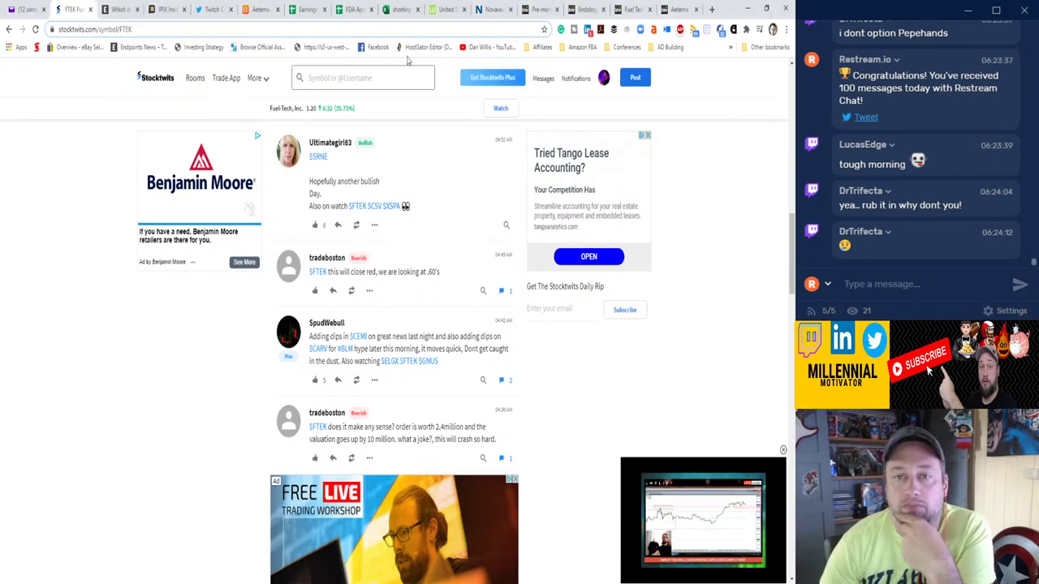
Revisit the AEZS article and quote, close the Investing.com AEZS page, and reload the Fuel Tech (FTEK) quote.
{"action": "left_click", "coordinate": [253, 9]}
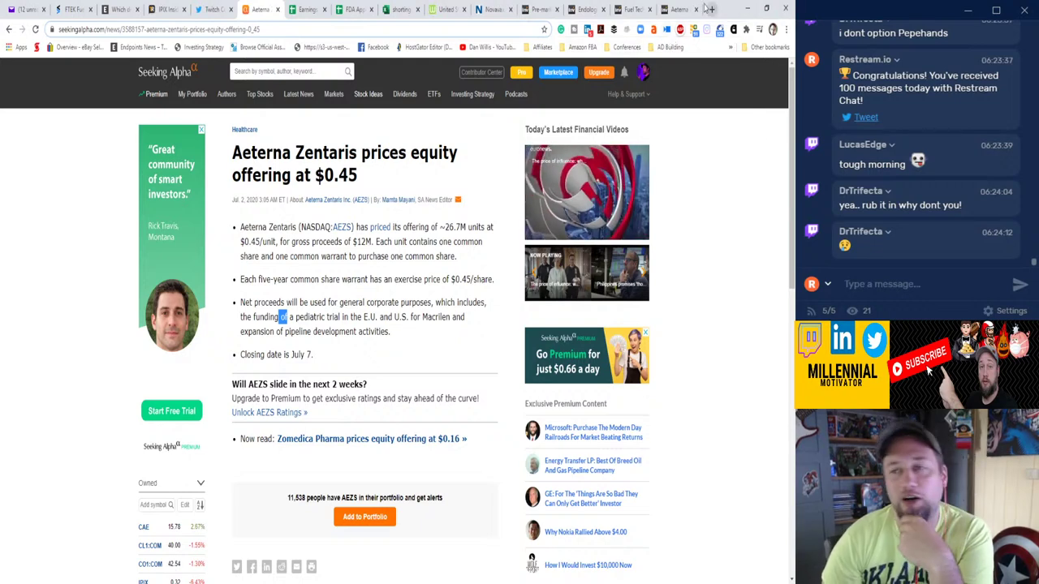
{"action": "left_click", "coordinate": [678, 9]}
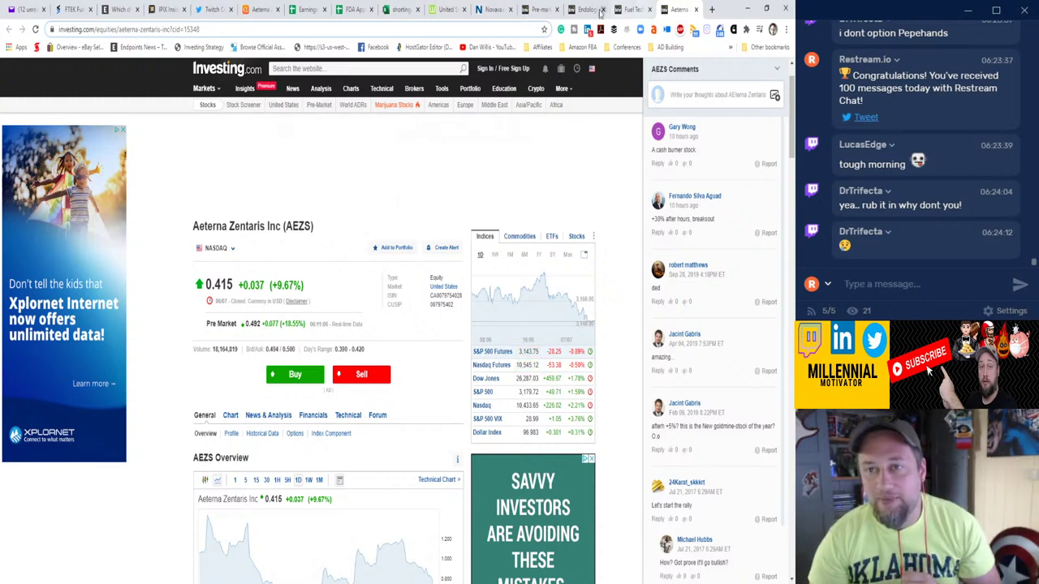
{"action": "left_click", "coordinate": [696, 9]}
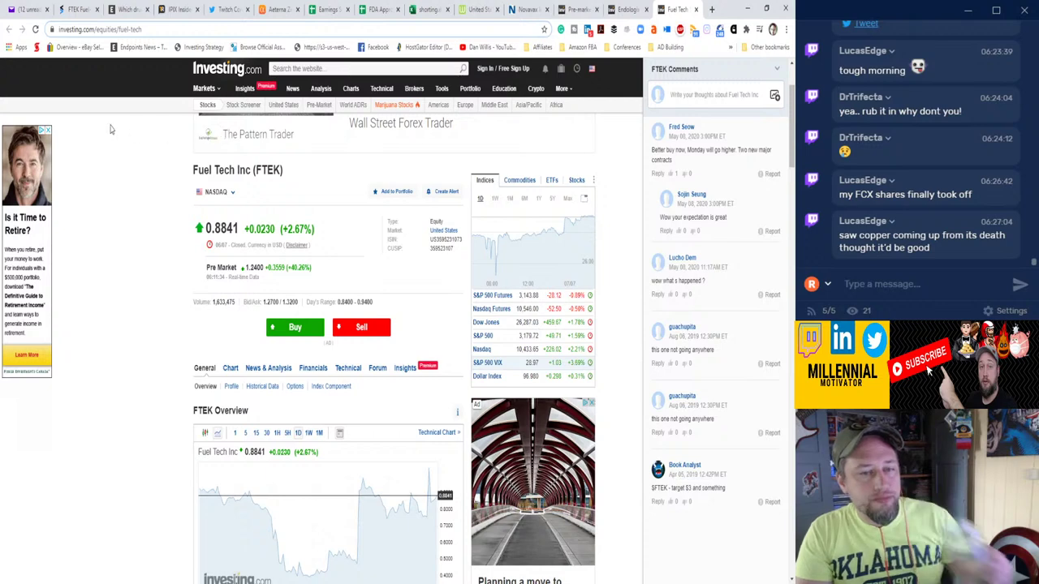
{"action": "left_click", "coordinate": [35, 29]}
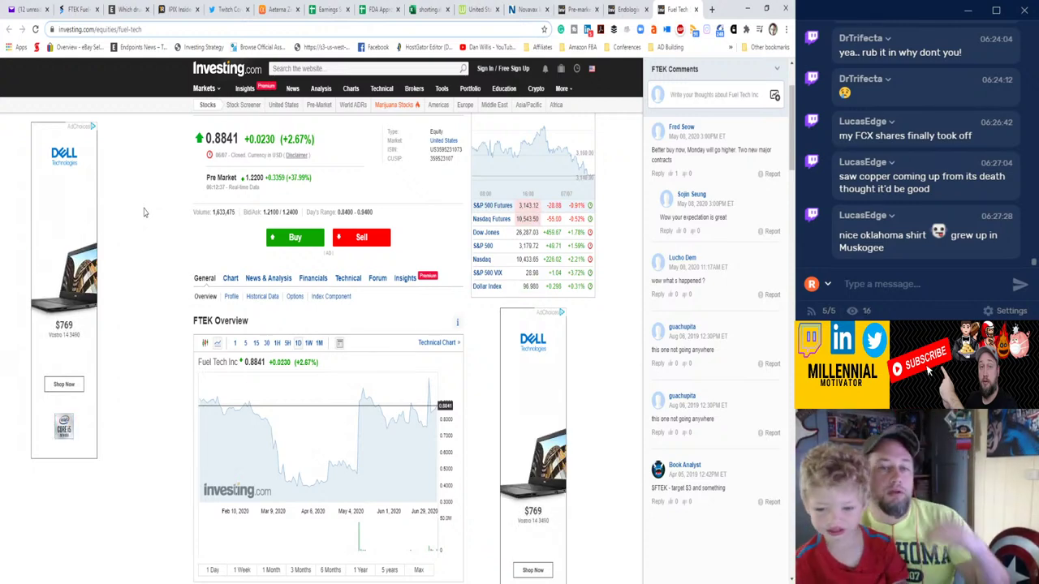
Switch to Seeking Alpha, open the latest market news feed and read the article on Novavax's $1.6B Operation Warp Speed funding.
{"action": "mouse_move", "coordinate": [303, 286]}
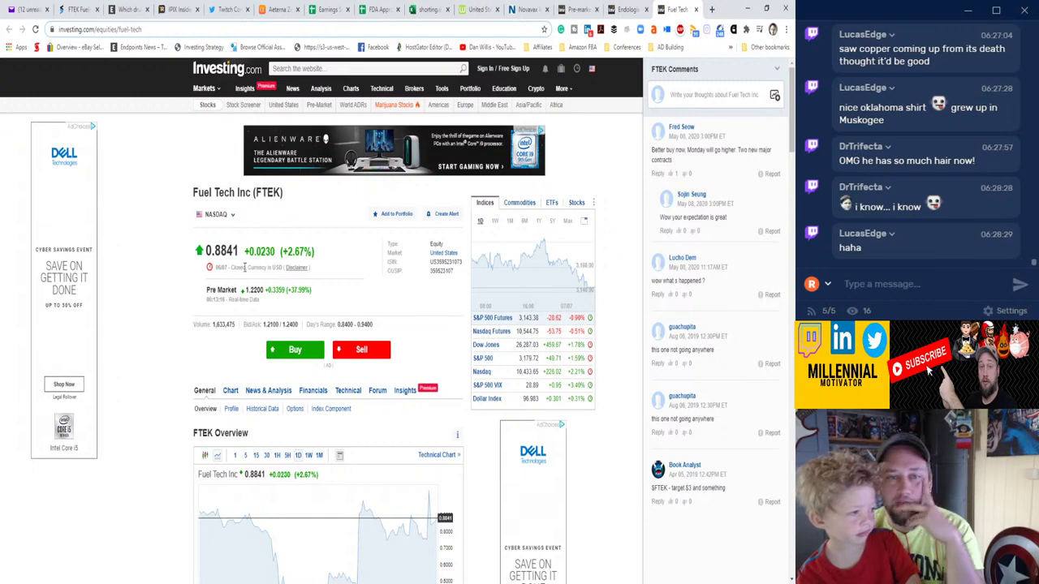
{"action": "left_click", "coordinate": [292, 8]}
{"action": "mouse_move", "coordinate": [334, 94]}
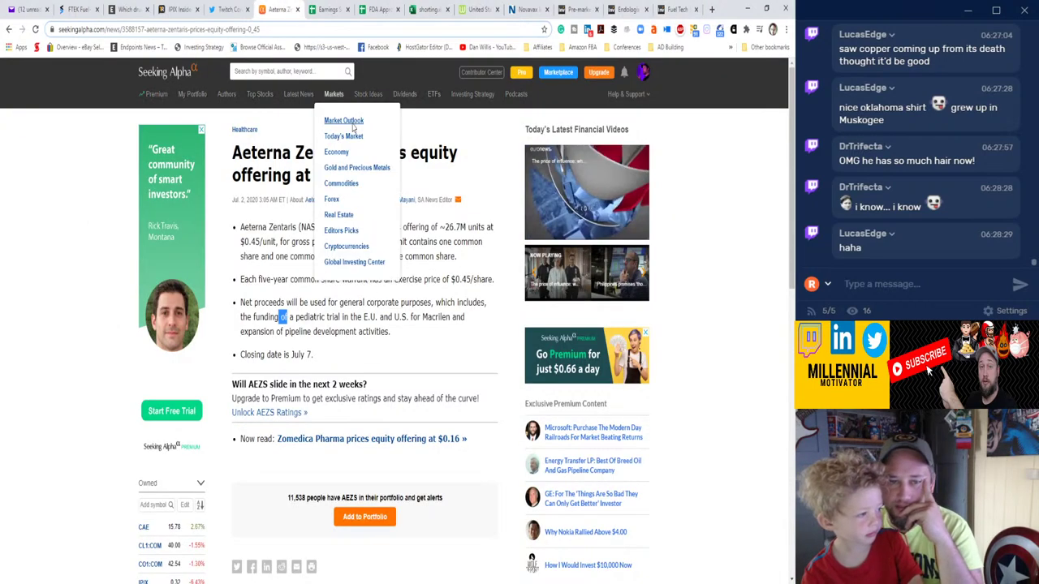
{"action": "left_click", "coordinate": [288, 120]}
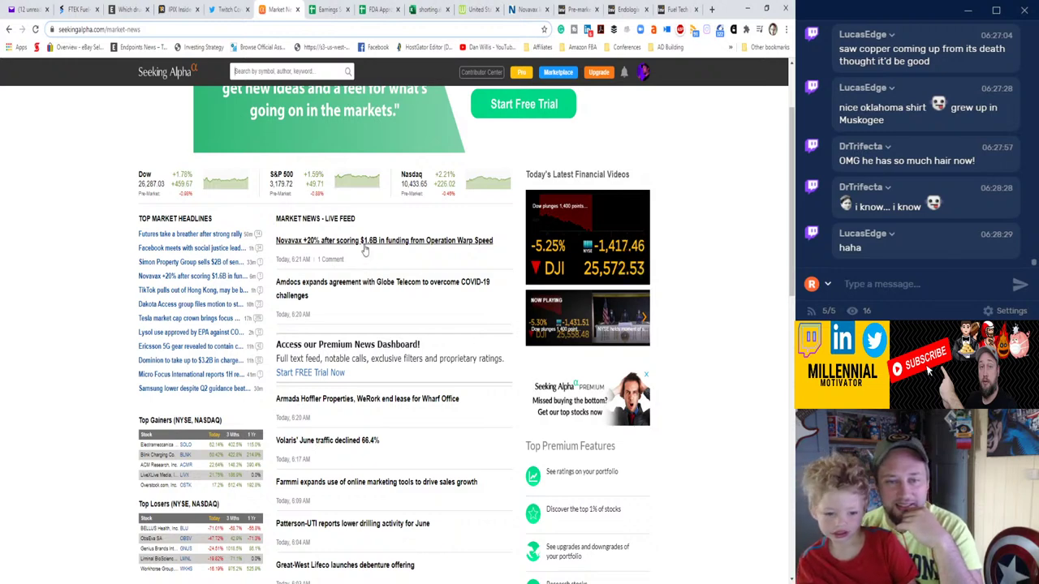
{"action": "left_click", "coordinate": [363, 242]}
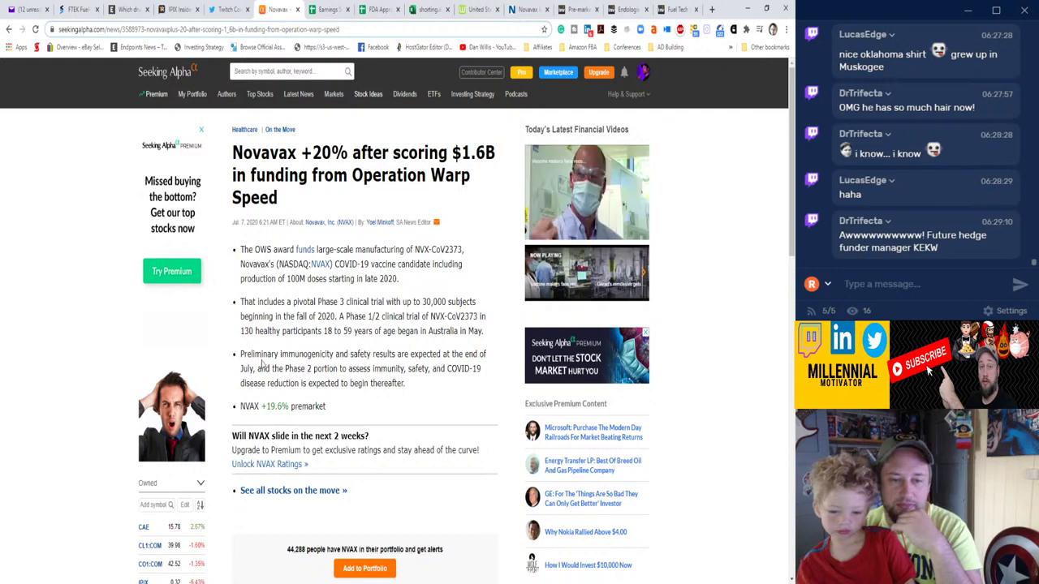
{"action": "left_click_drag", "start_coordinate": [250, 369], "coordinate": [271, 369]}
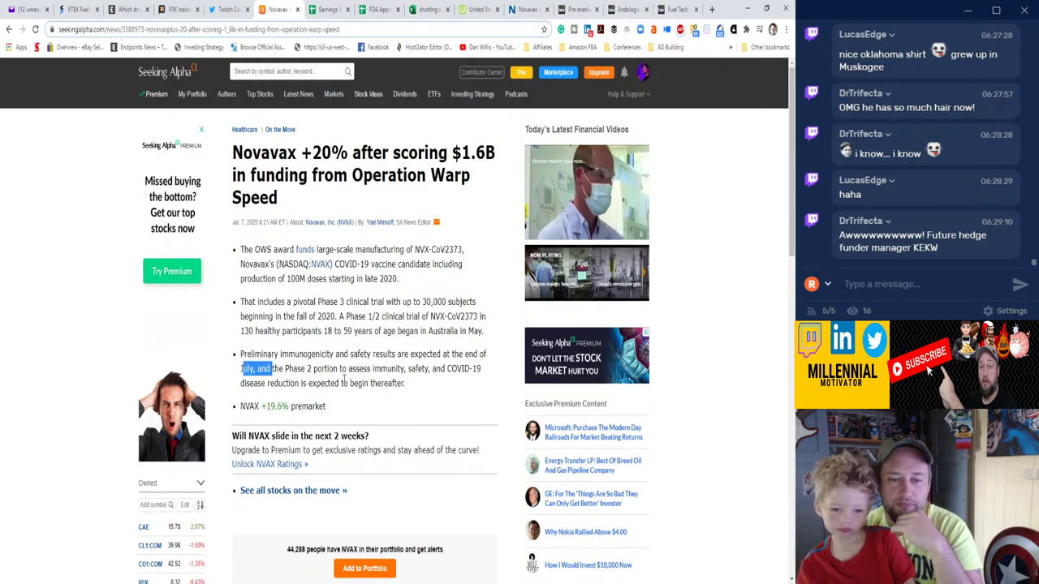
{"action": "left_click", "coordinate": [260, 367]}
{"action": "scroll", "coordinate": [260, 366], "scroll_direction": "down", "scroll_amount": 3}
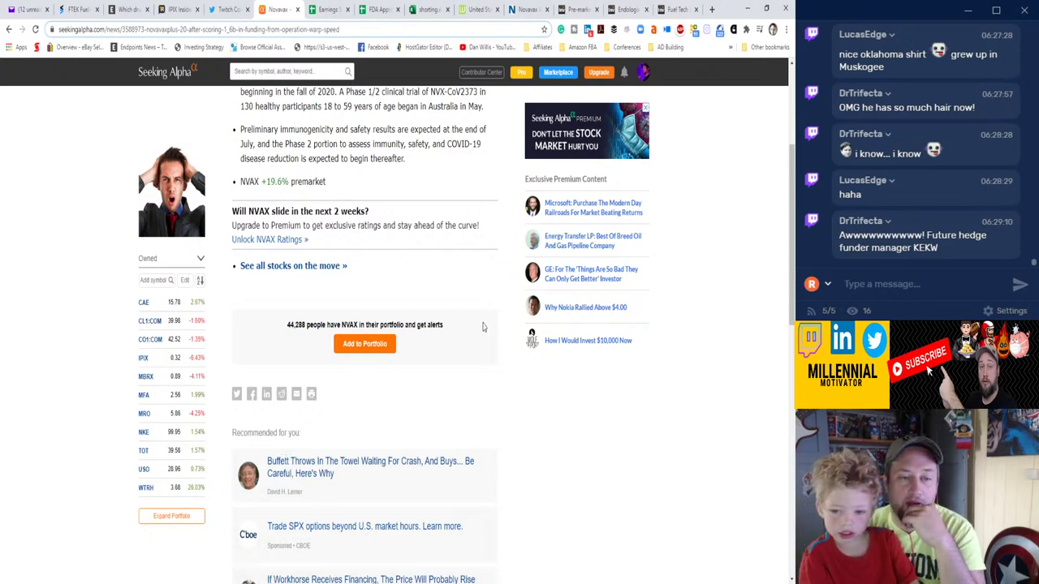
{"action": "scroll", "coordinate": [456, 337], "scroll_direction": "up", "scroll_amount": 3}
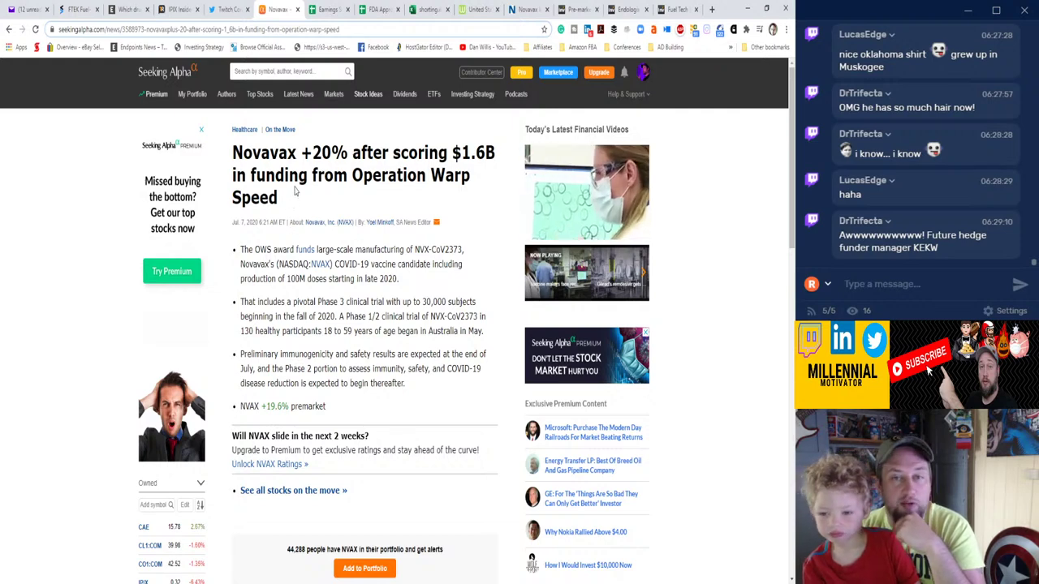
Revisit the Novavax Phase 1/2 trial press release and review Investing.com's pre-market most active stocks and top gainers.
{"action": "left_click", "coordinate": [534, 8]}
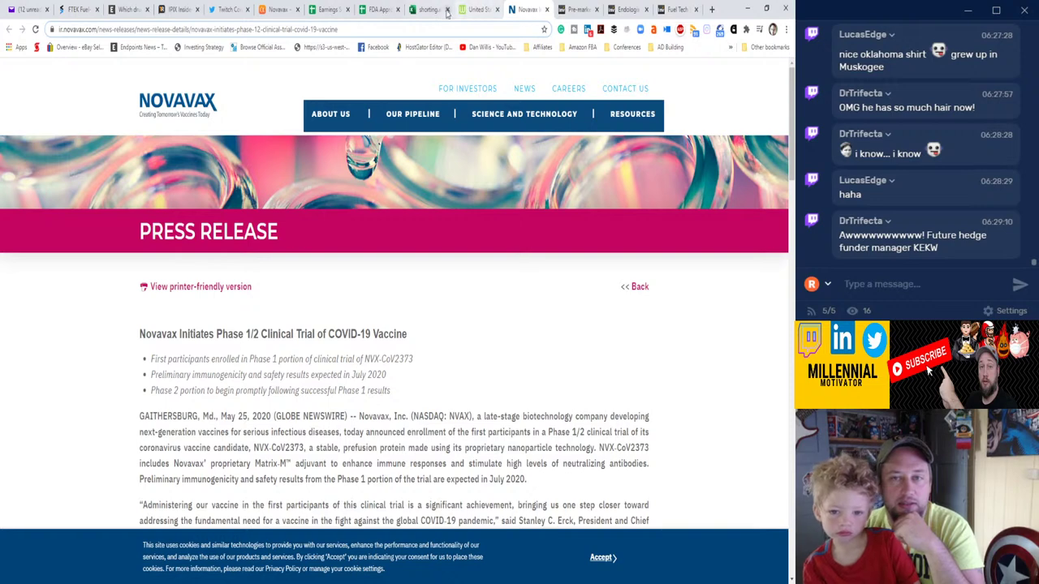
{"action": "left_click", "coordinate": [578, 9]}
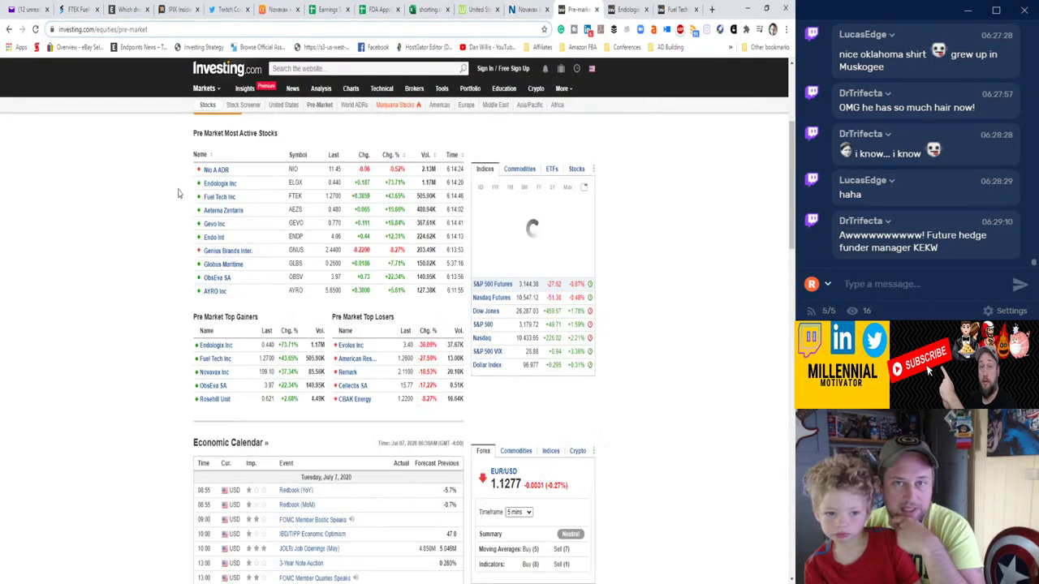
{"action": "scroll", "coordinate": [182, 214], "scroll_direction": "down", "scroll_amount": 1}
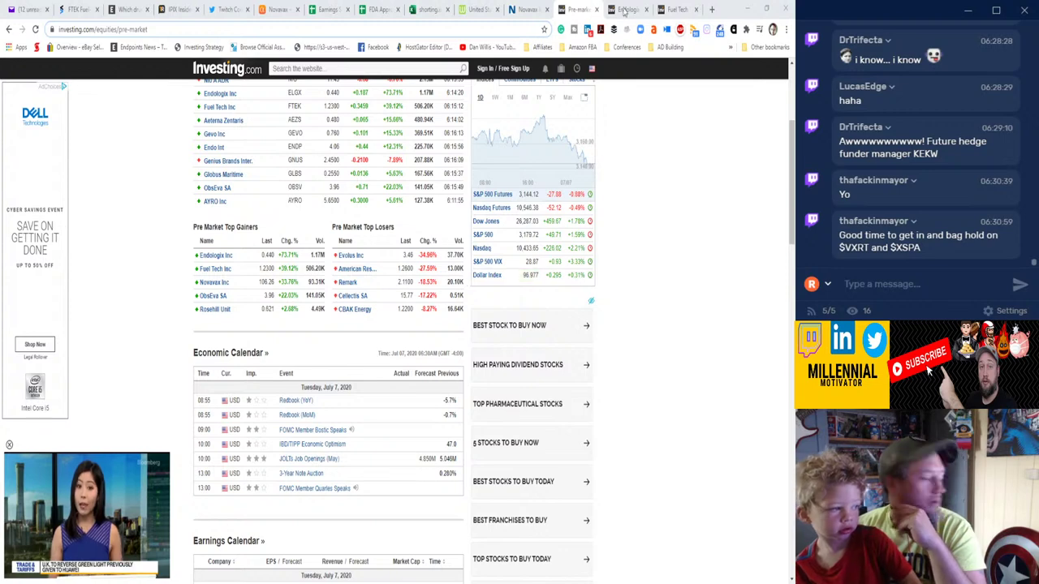
Return to Seeking Alpha, look up VXRT, view the Vaxart summary page and dismiss the Premium ratings offer.
{"action": "left_click", "coordinate": [278, 10]}
{"action": "left_click", "coordinate": [274, 71]}
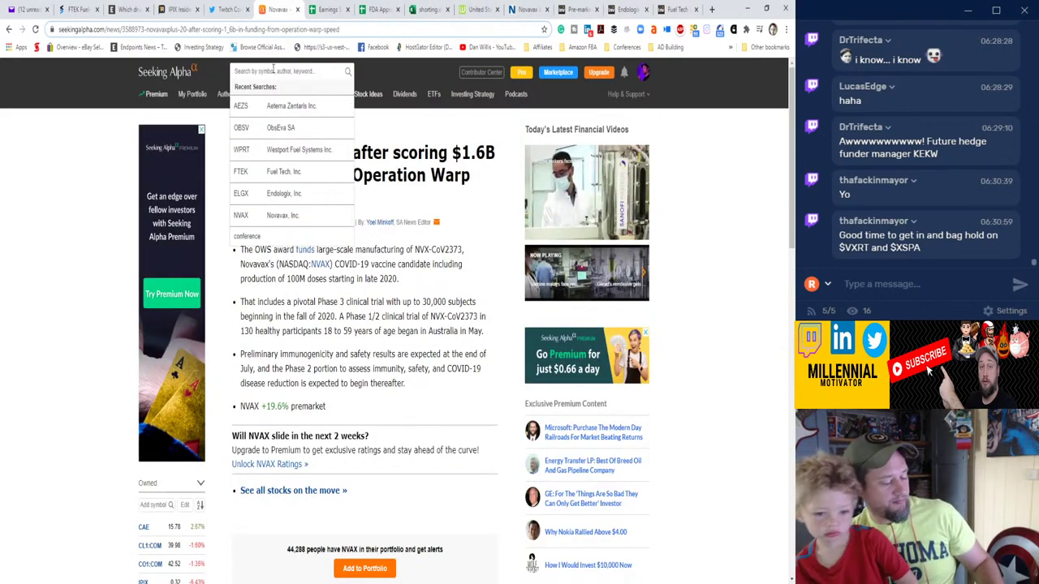
{"action": "type", "text": "vxrt"}
{"action": "key", "text": "Return"}
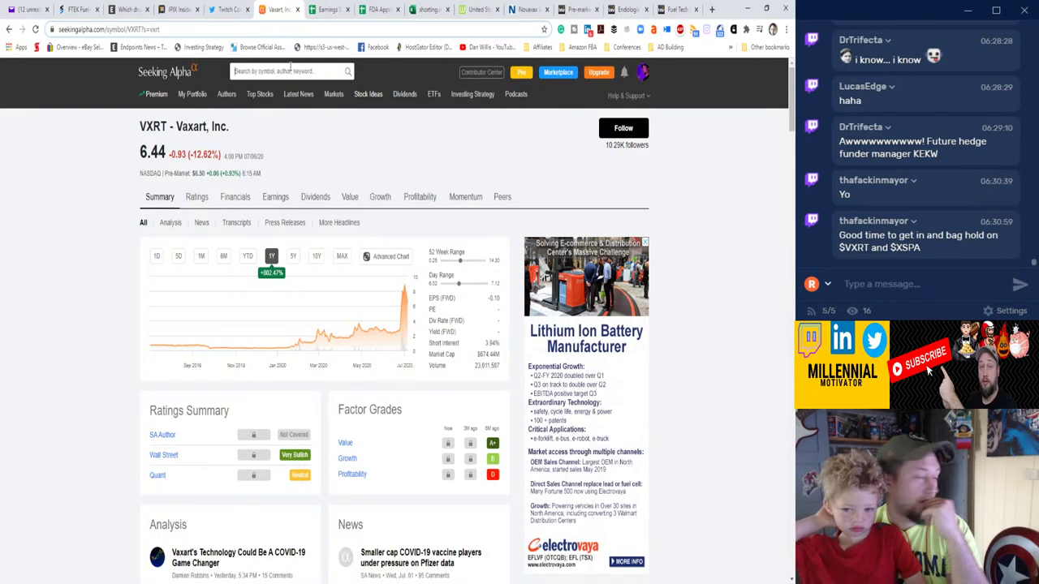
{"action": "scroll", "coordinate": [391, 319], "scroll_direction": "down", "scroll_amount": 4}
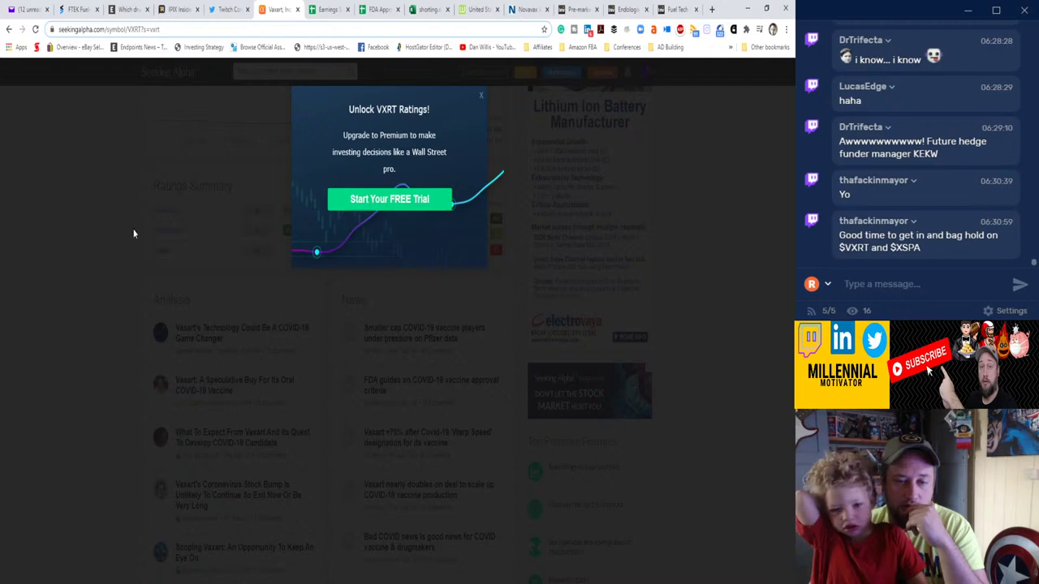
{"action": "left_click", "coordinate": [482, 98]}
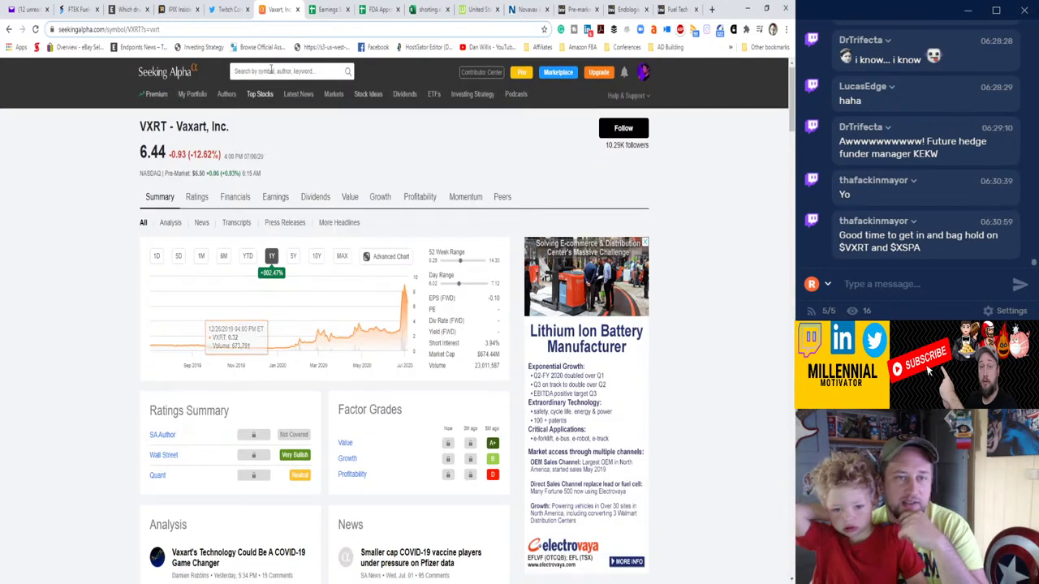
Look up XSPA on Seeking Alpha and review XpresSpa Group's one-year chart and recent news headlines.
{"action": "left_click", "coordinate": [271, 71]}
{"action": "type", "text": "xspa"}
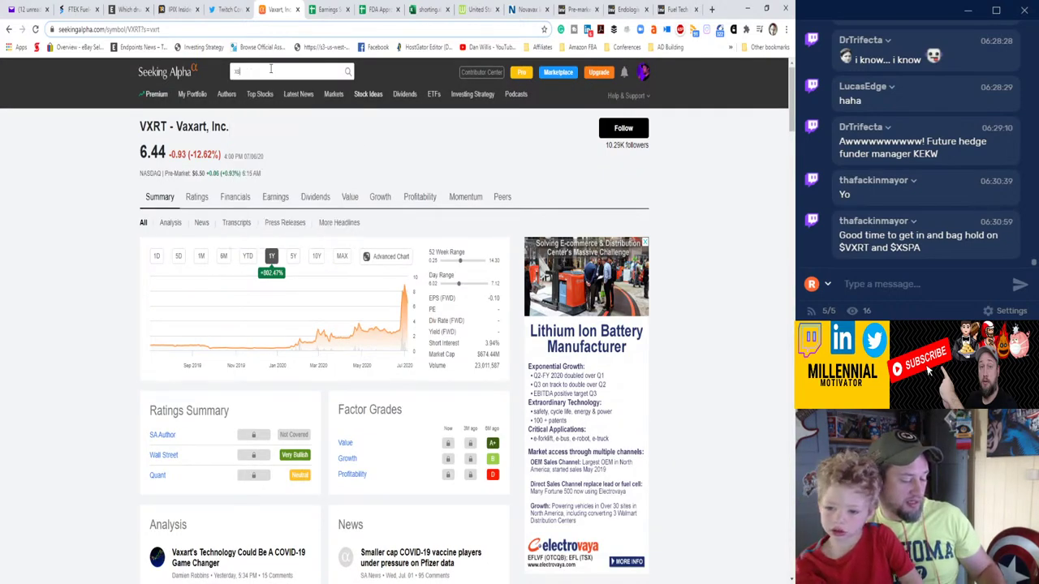
{"action": "key", "text": "Return"}
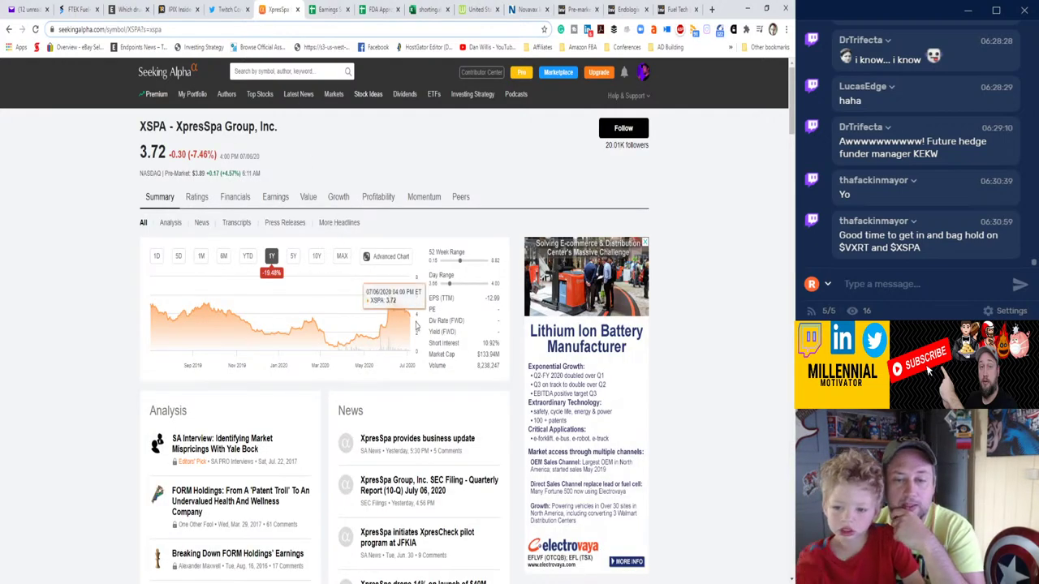
{"action": "scroll", "coordinate": [410, 317], "scroll_direction": "down", "scroll_amount": 2}
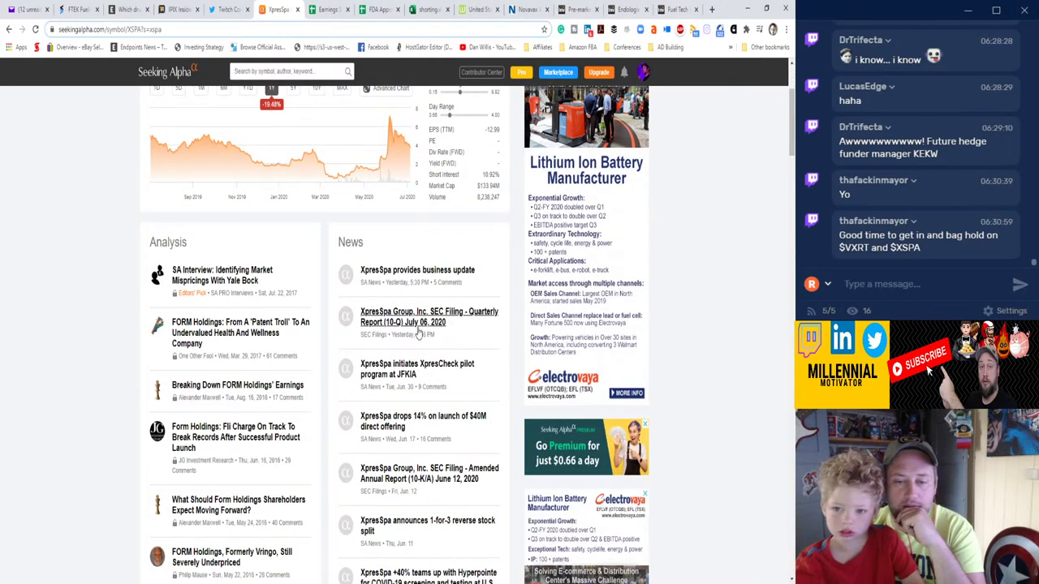
{"action": "scroll", "coordinate": [418, 329], "scroll_direction": "up", "scroll_amount": 2}
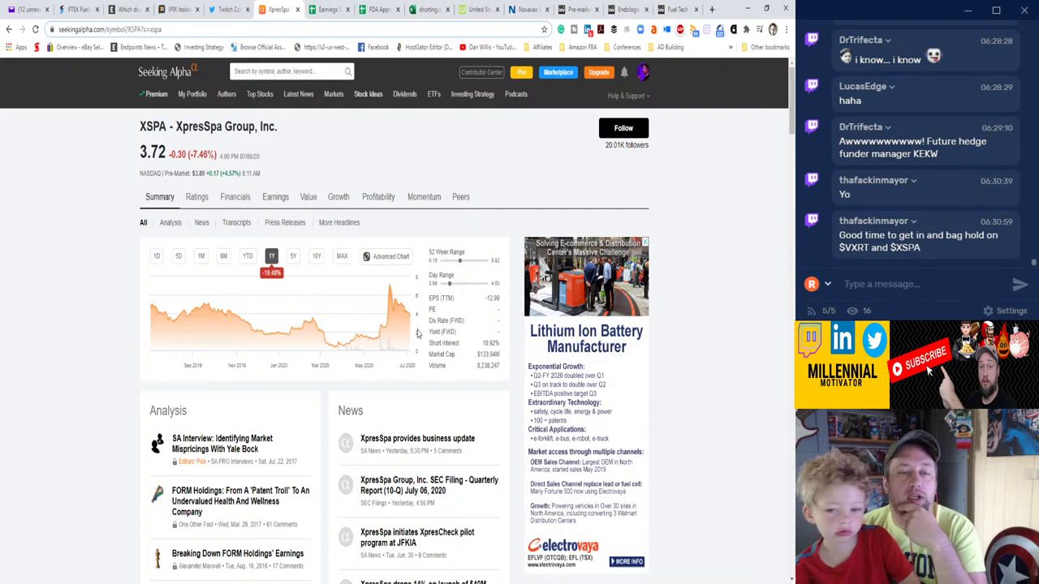
{"action": "scroll", "coordinate": [419, 333], "scroll_direction": "down", "scroll_amount": 2}
{"action": "scroll", "coordinate": [418, 333], "scroll_direction": "up", "scroll_amount": 2}
{"action": "scroll", "coordinate": [418, 333], "scroll_direction": "down", "scroll_amount": 3}
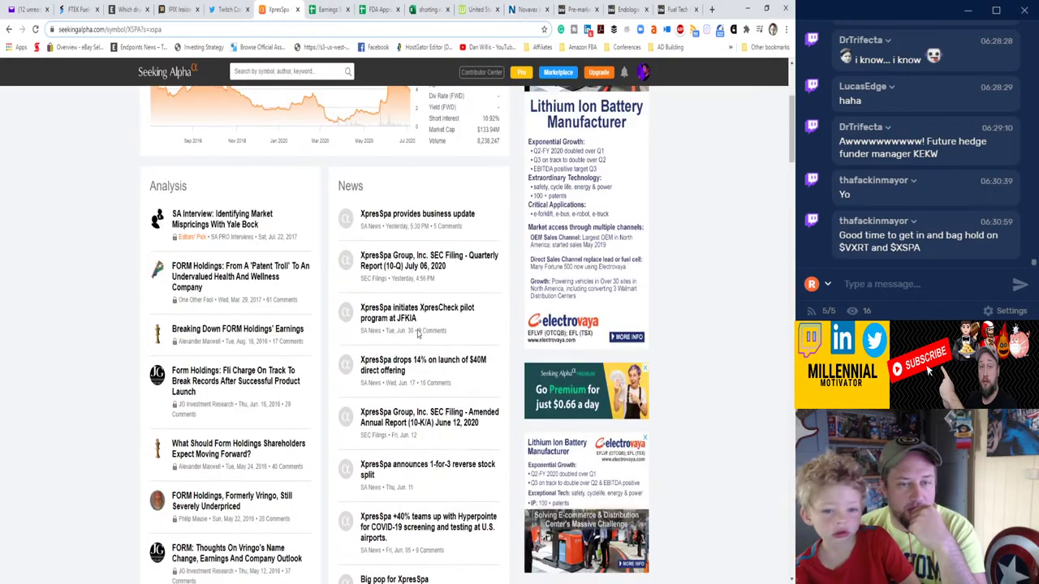
{"action": "scroll", "coordinate": [418, 333], "scroll_direction": "down", "scroll_amount": 3}
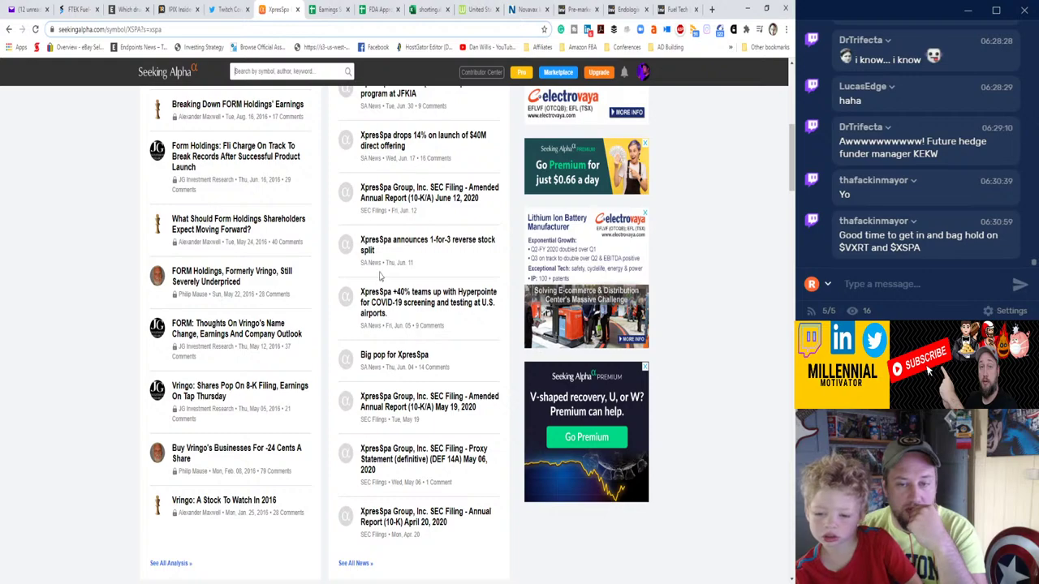
{"action": "scroll", "coordinate": [417, 333], "scroll_direction": "up", "scroll_amount": 5}
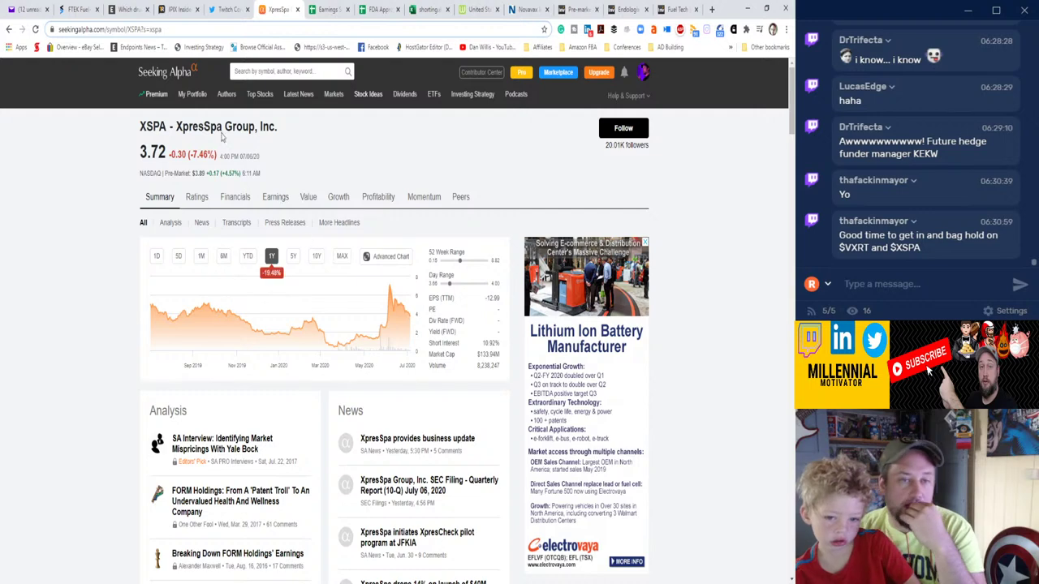
Look up DGLY and review Digital Ally's price chart, ratings summary and news headlines.
{"action": "mouse_move", "coordinate": [240, 104]}
{"action": "type", "text": "dgly"}
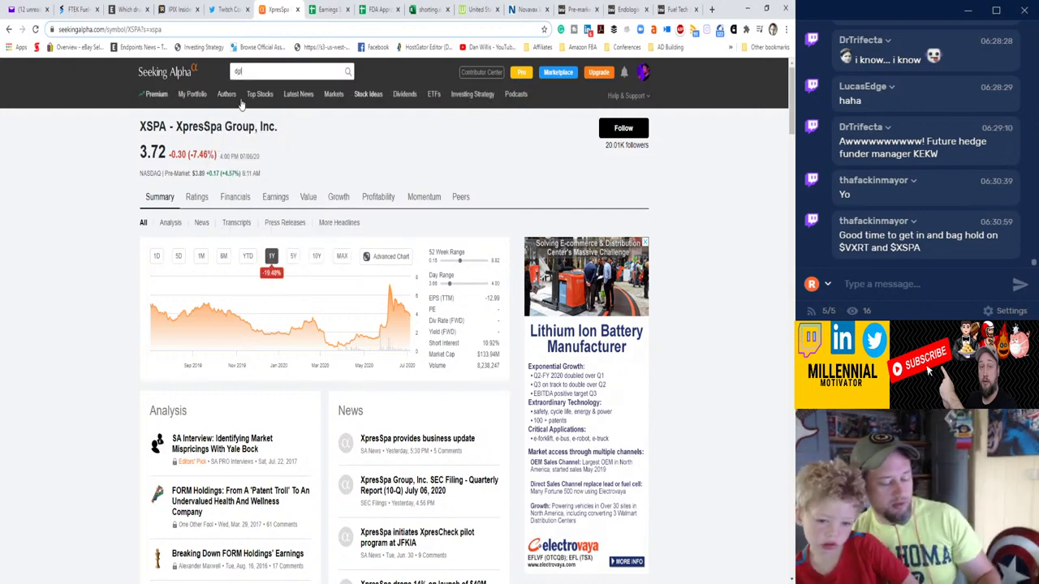
{"action": "left_click", "coordinate": [240, 105]}
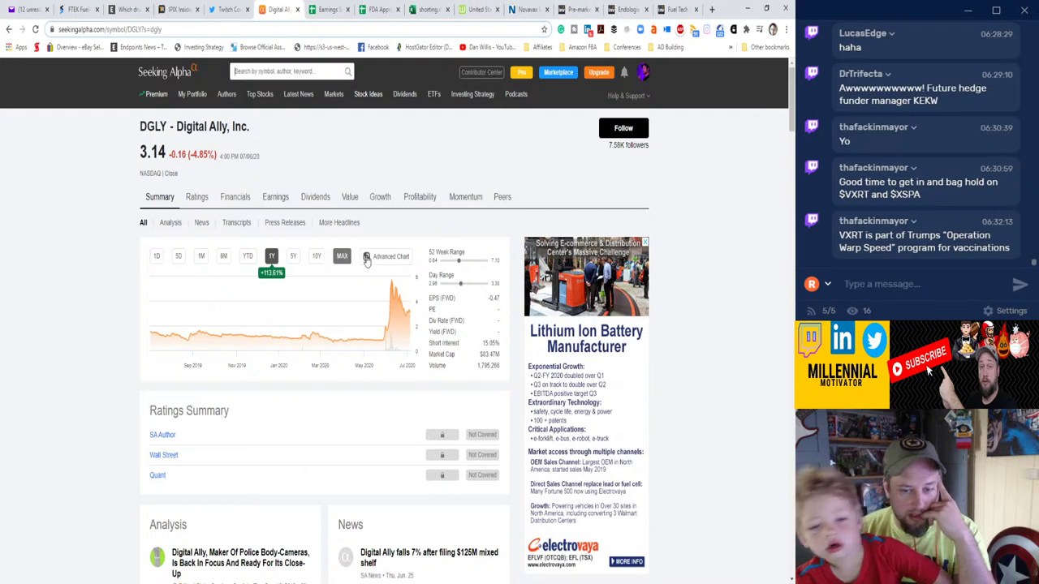
{"action": "scroll", "coordinate": [406, 251], "scroll_direction": "down", "scroll_amount": 2}
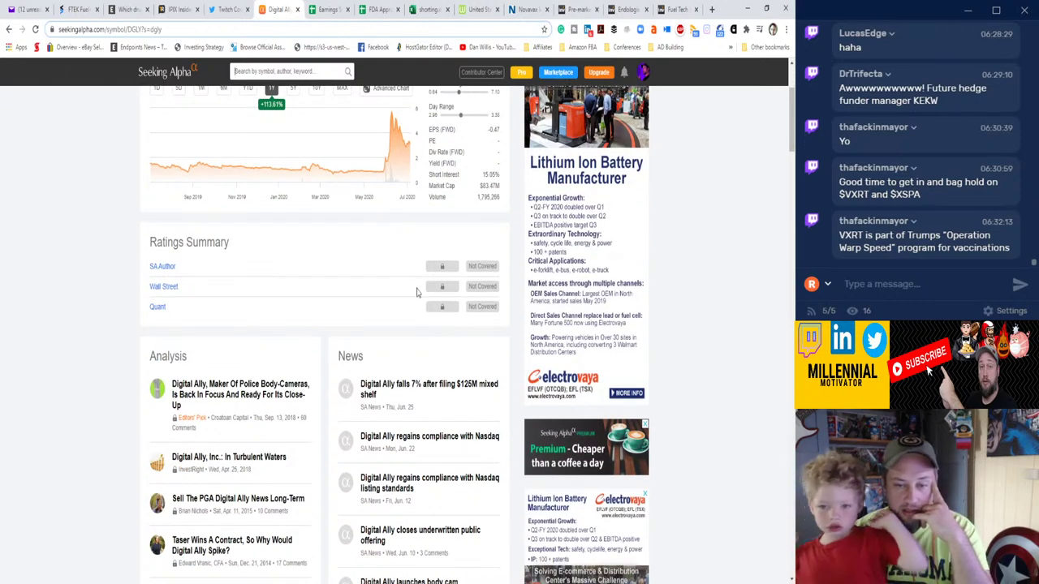
{"action": "scroll", "coordinate": [414, 280], "scroll_direction": "up", "scroll_amount": 2}
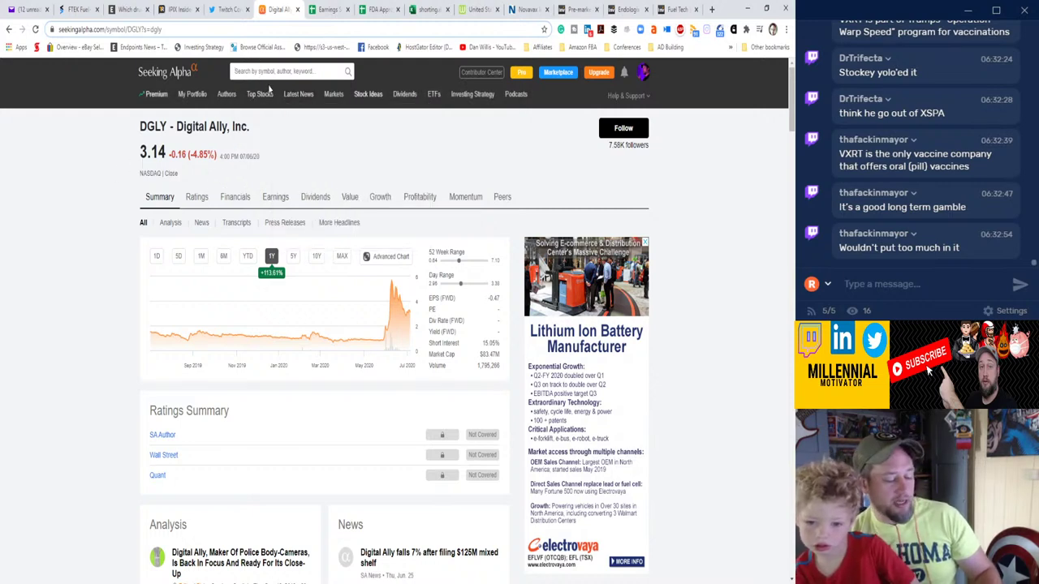
Look up PFE and open the "Pfizer (PFE) Covid-19 Vaccine Development Program - Slideshow" article from its news list.
{"action": "type", "text": "pfe"}
{"action": "key", "text": "Return"}
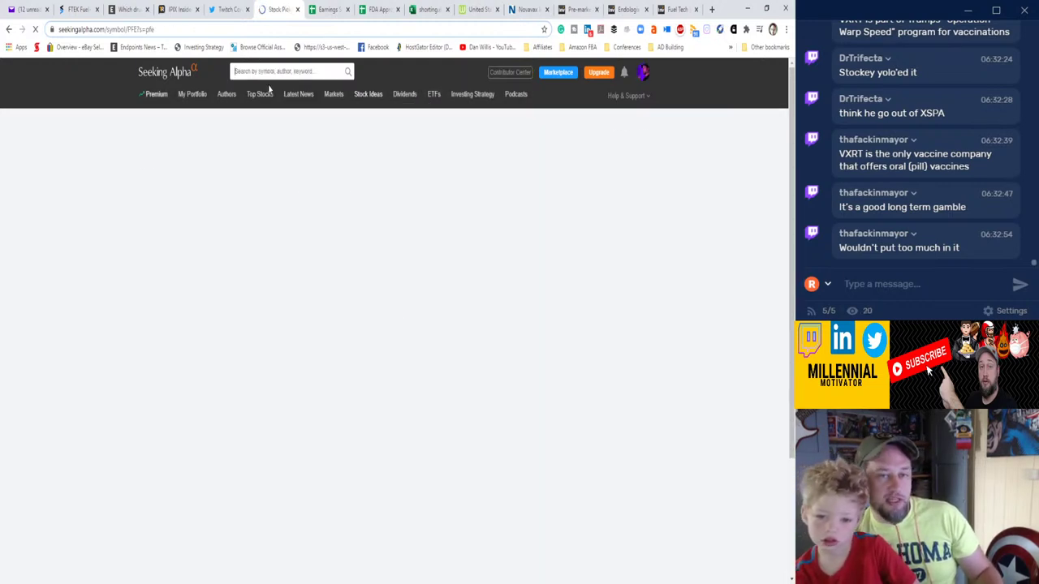
{"action": "scroll", "coordinate": [341, 244], "scroll_direction": "down", "scroll_amount": 2}
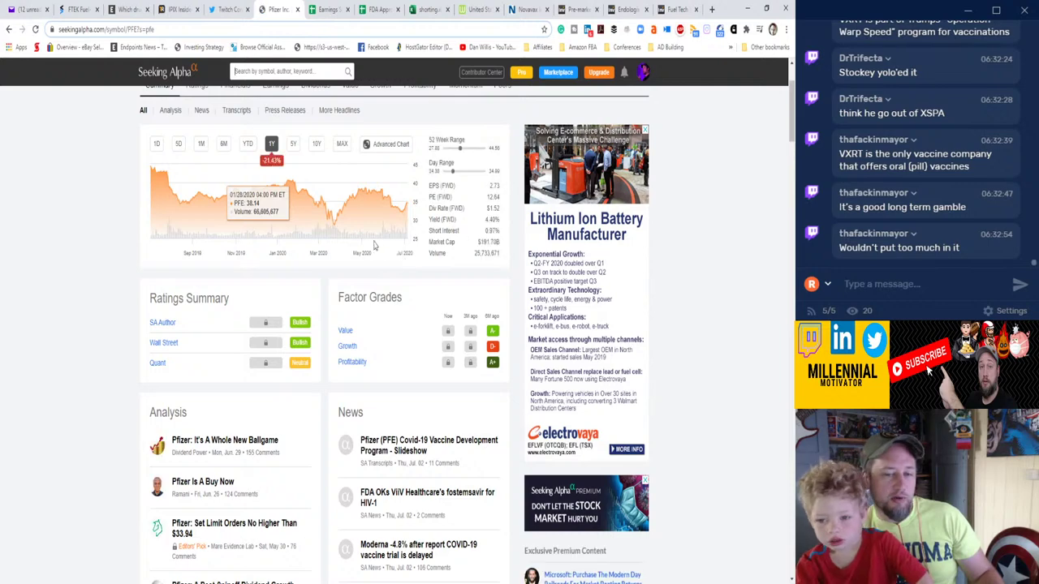
{"action": "scroll", "coordinate": [374, 245], "scroll_direction": "down", "scroll_amount": 2}
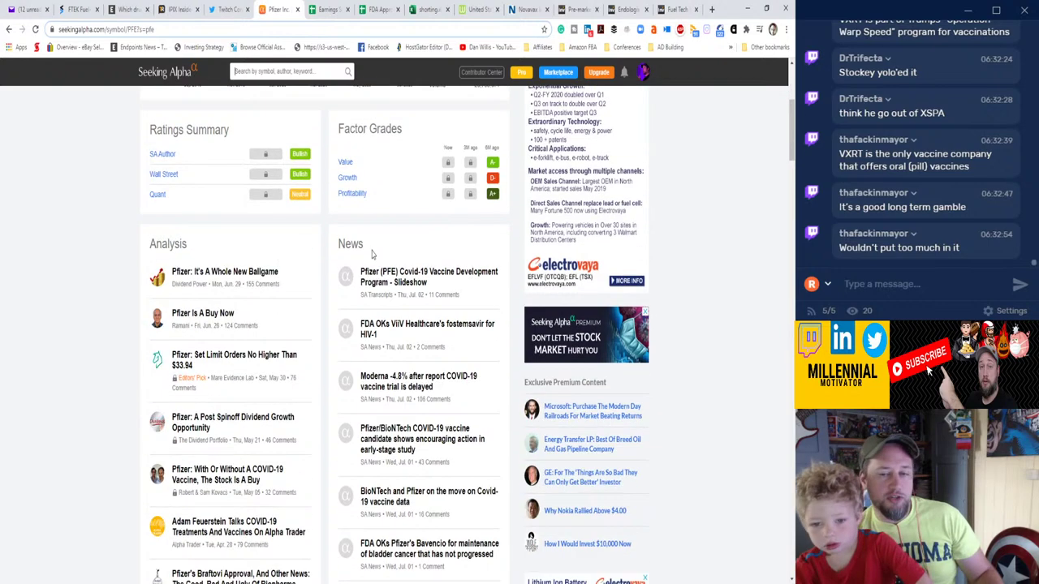
{"action": "left_click", "coordinate": [415, 281]}
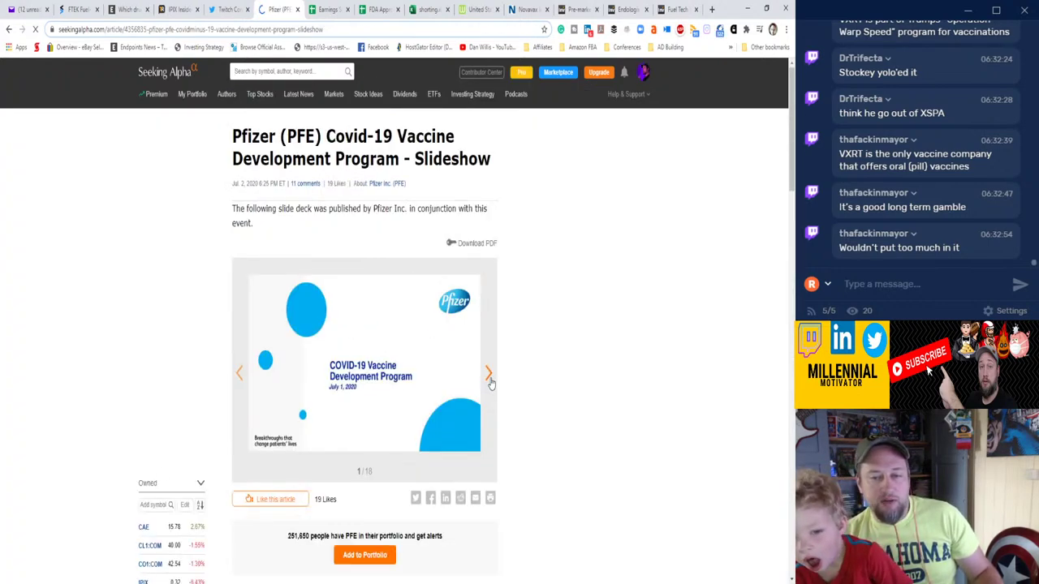
Page through the Pfizer COVID-19 vaccine slideshow up to slide 16, examining the BioNTech collaboration, mRNA program and trial results.
{"action": "left_click", "coordinate": [489, 382]}
{"action": "left_click", "coordinate": [489, 382]}
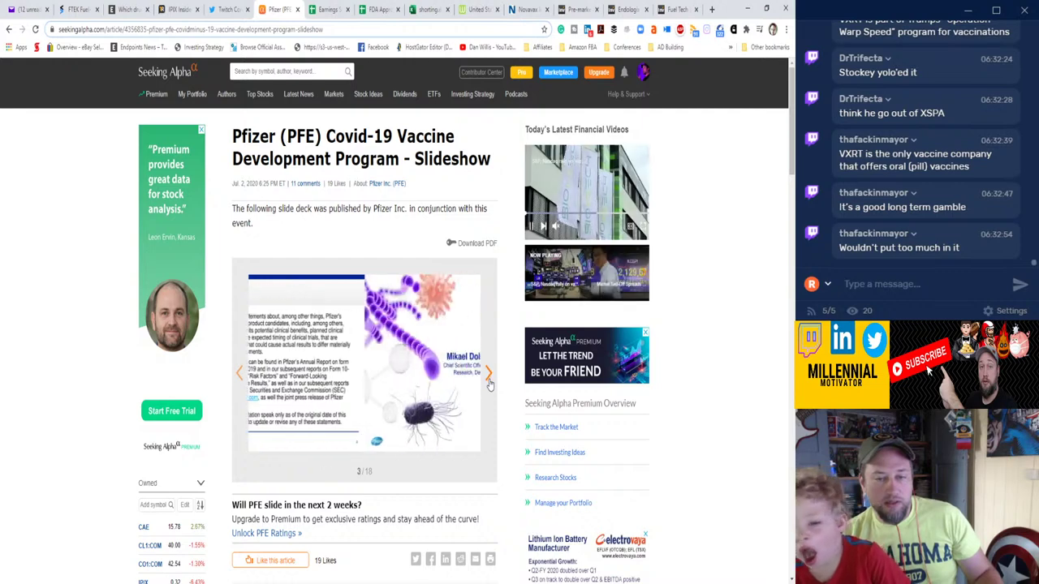
{"action": "left_click", "coordinate": [488, 375]}
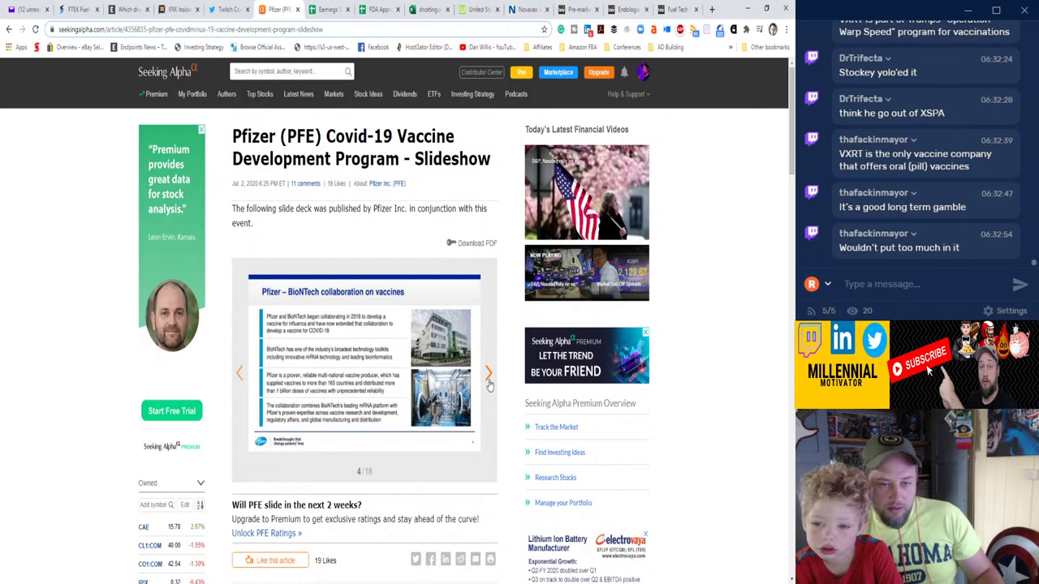
{"action": "left_click", "coordinate": [489, 384]}
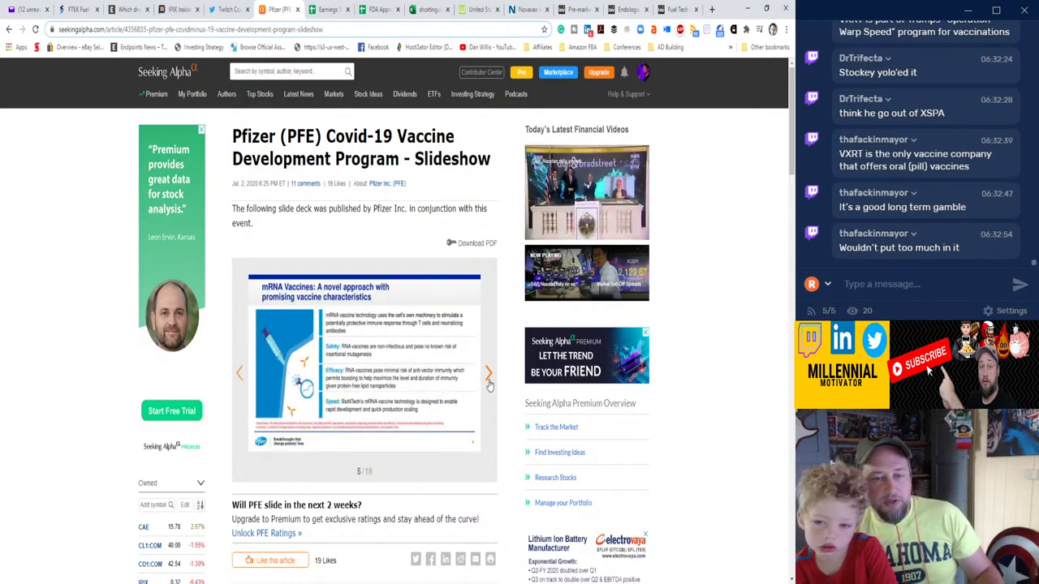
{"action": "left_click", "coordinate": [490, 384]}
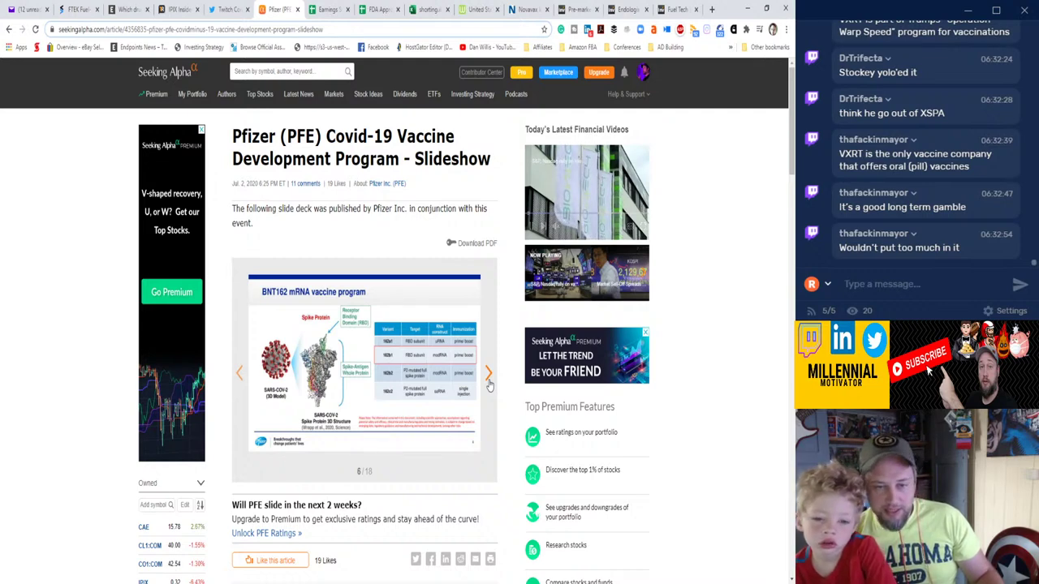
{"action": "left_click", "coordinate": [490, 384]}
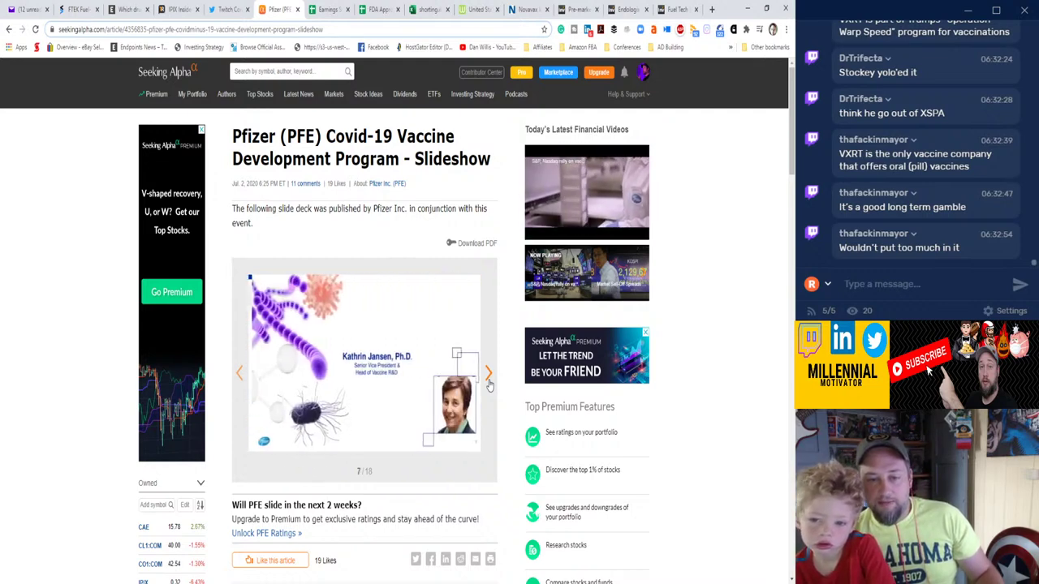
{"action": "left_click", "coordinate": [489, 384]}
{"action": "left_click", "coordinate": [489, 384]}
{"action": "left_click", "coordinate": [490, 384]}
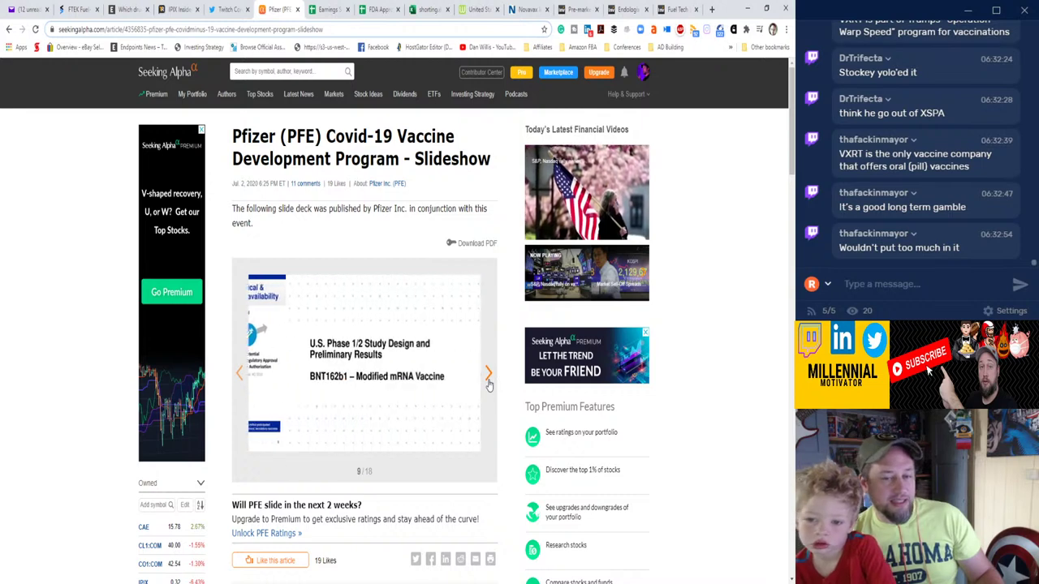
{"action": "left_click", "coordinate": [489, 384]}
{"action": "left_click", "coordinate": [490, 384]}
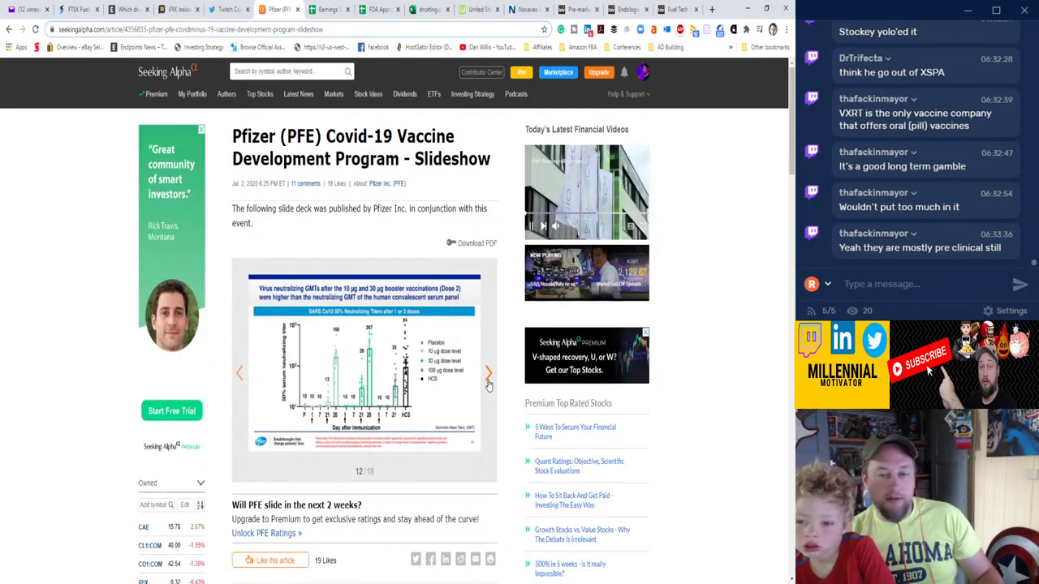
{"action": "left_click", "coordinate": [490, 384]}
{"action": "left_click", "coordinate": [489, 384]}
{"action": "left_click", "coordinate": [489, 384]}
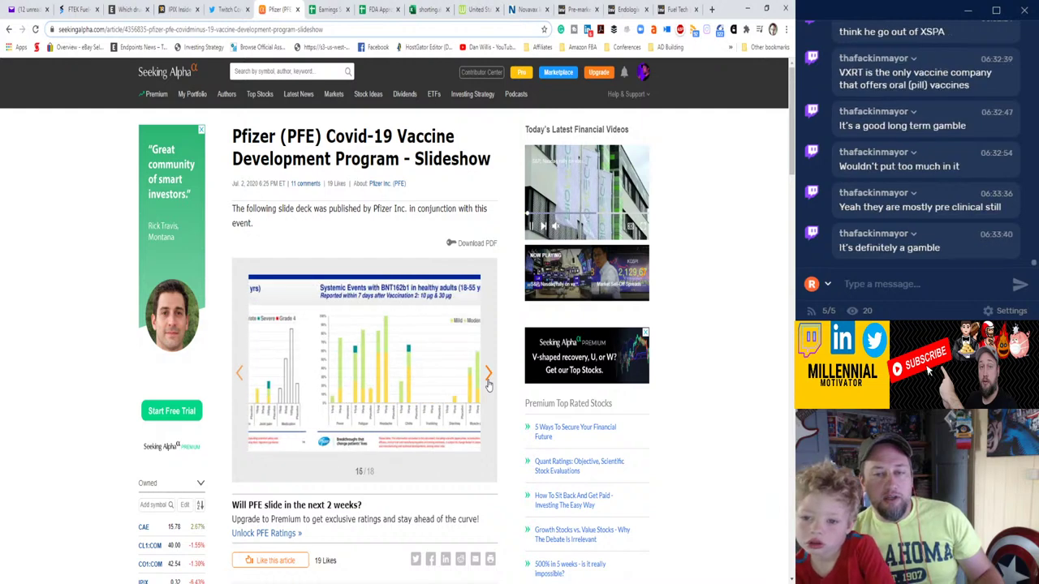
{"action": "left_click", "coordinate": [490, 384]}
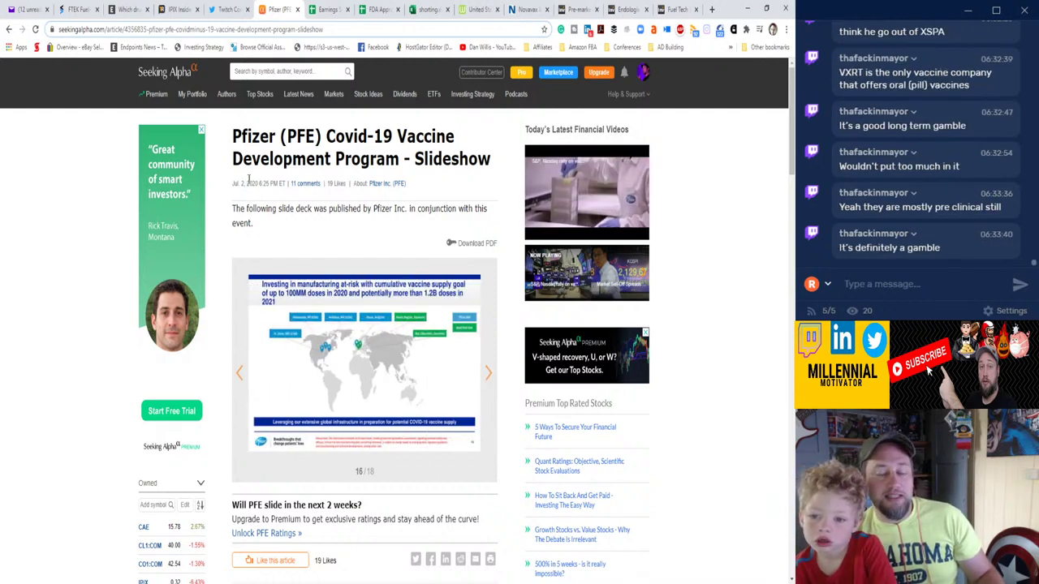
Look up MRNA and read the news article "Moderna -4.8% after report COVID-19 vaccine trial is delayed".
{"action": "left_click", "coordinate": [250, 71]}
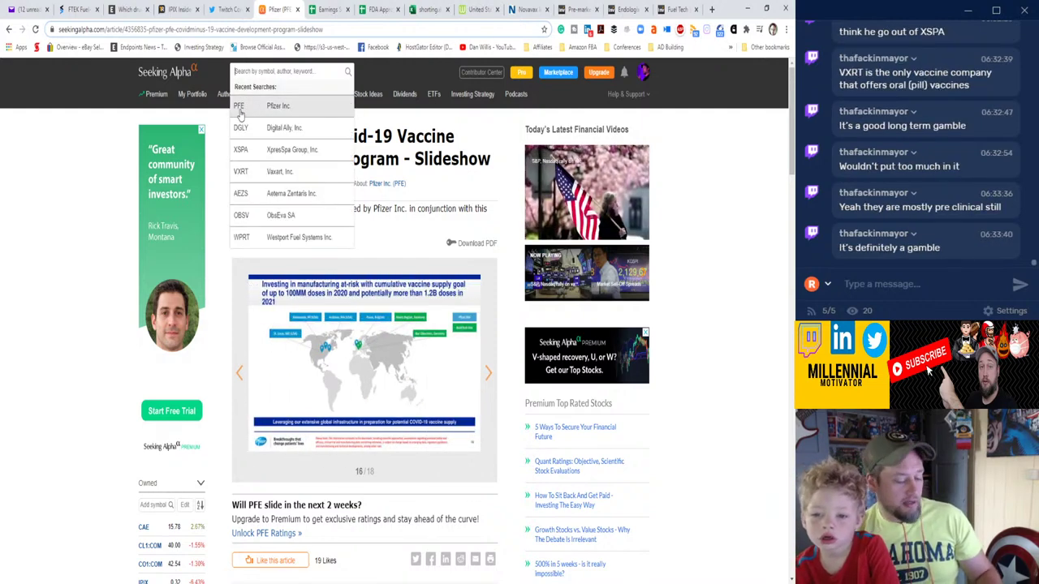
{"action": "type", "text": "mrna"}
{"action": "key", "text": "Return"}
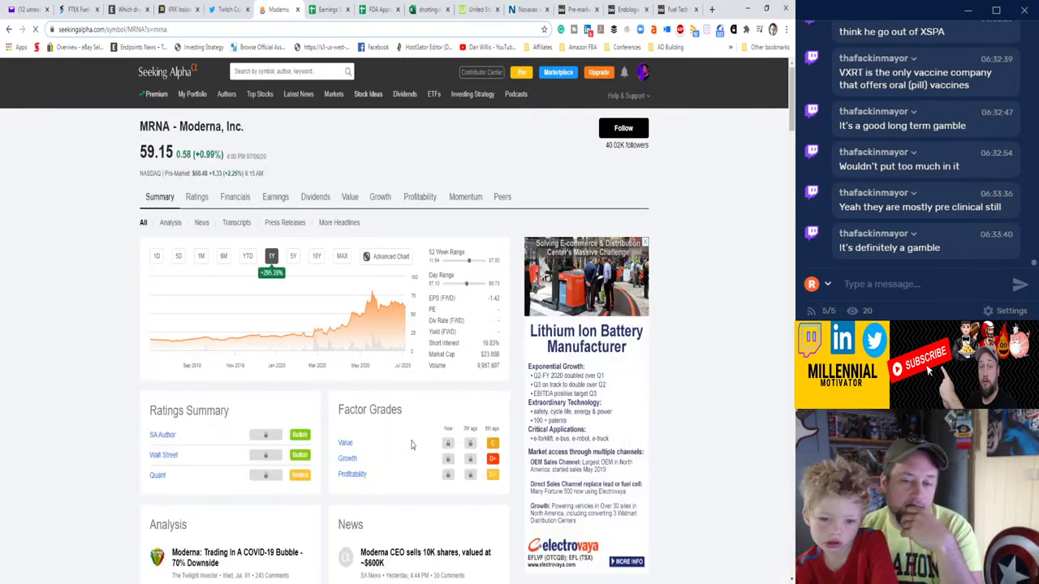
{"action": "scroll", "coordinate": [412, 445], "scroll_direction": "down", "scroll_amount": 3}
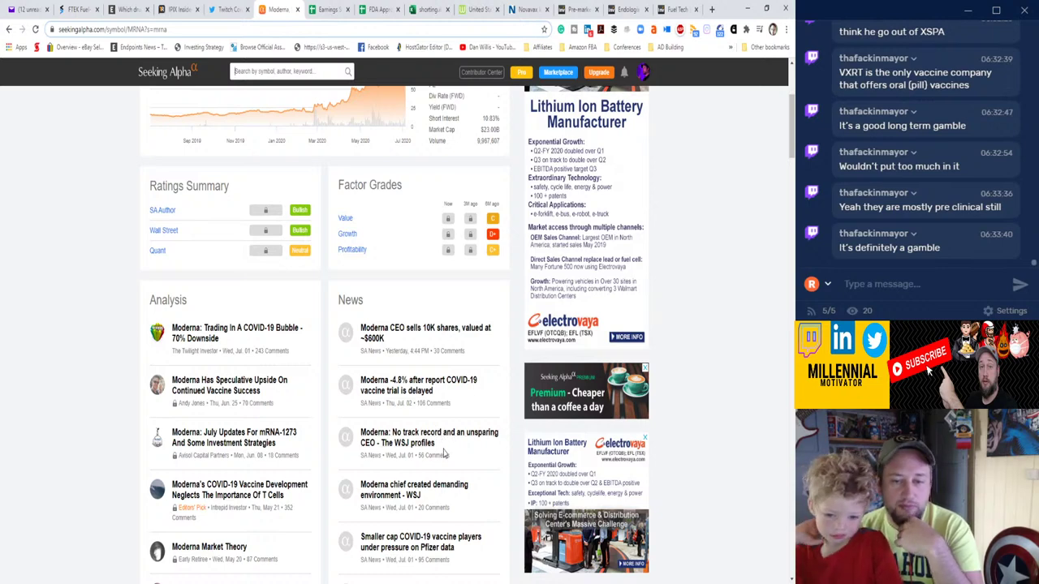
{"action": "left_click", "coordinate": [423, 393]}
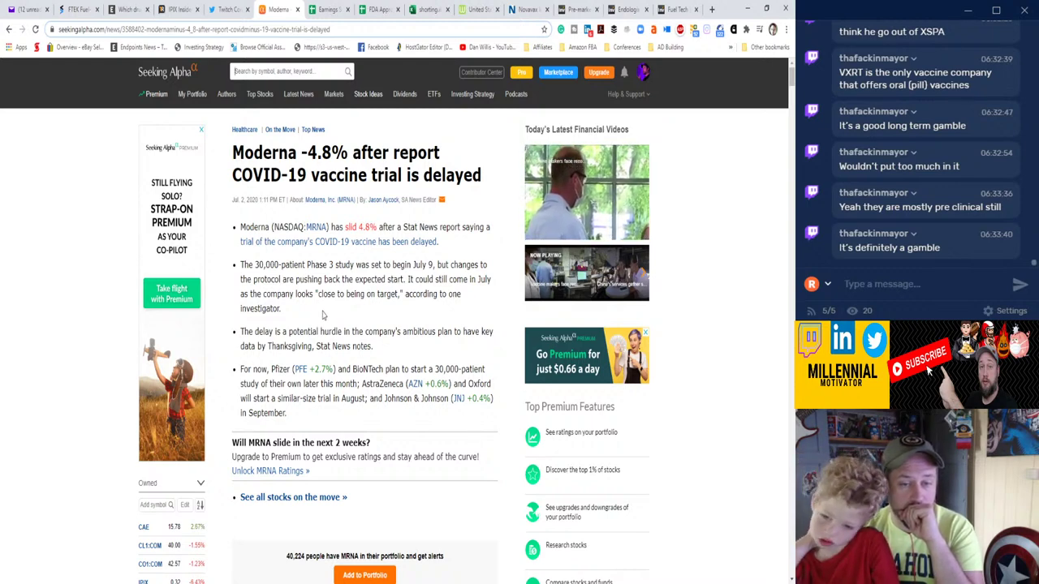
{"action": "left_click_drag", "start_coordinate": [378, 332], "coordinate": [294, 265]}
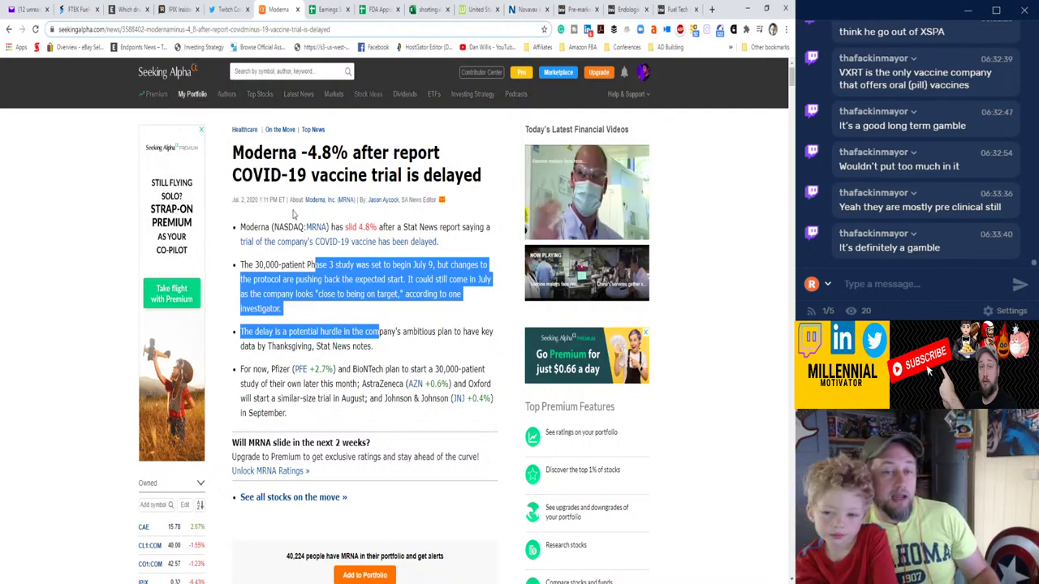
Go back to Moderna's summary page from the article and review its analysis and news headlines.
{"action": "left_click", "coordinate": [329, 200]}
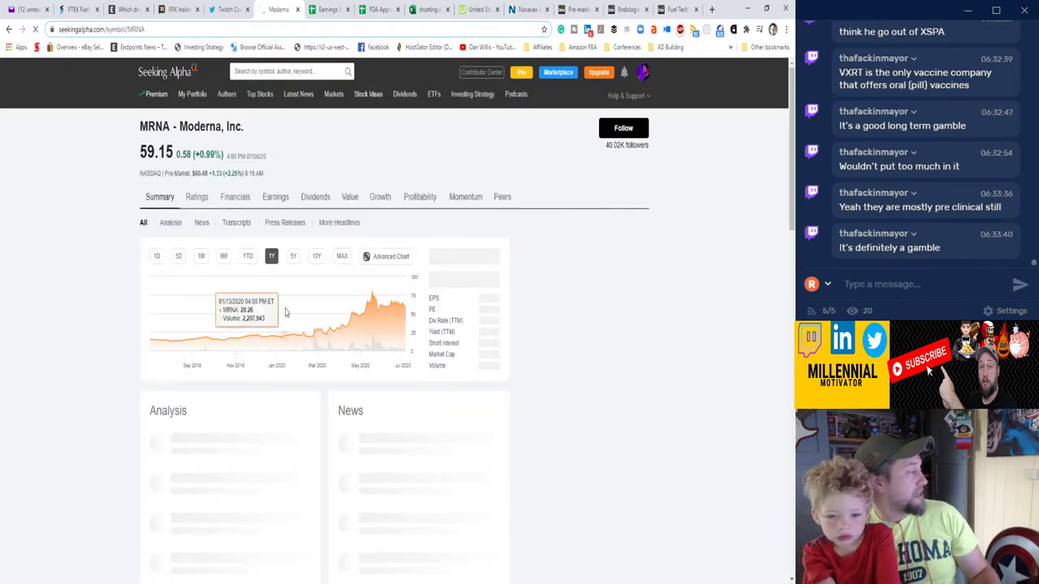
{"action": "scroll", "coordinate": [403, 395], "scroll_direction": "down", "scroll_amount": 3}
{"action": "scroll", "coordinate": [403, 395], "scroll_direction": "down", "scroll_amount": 3}
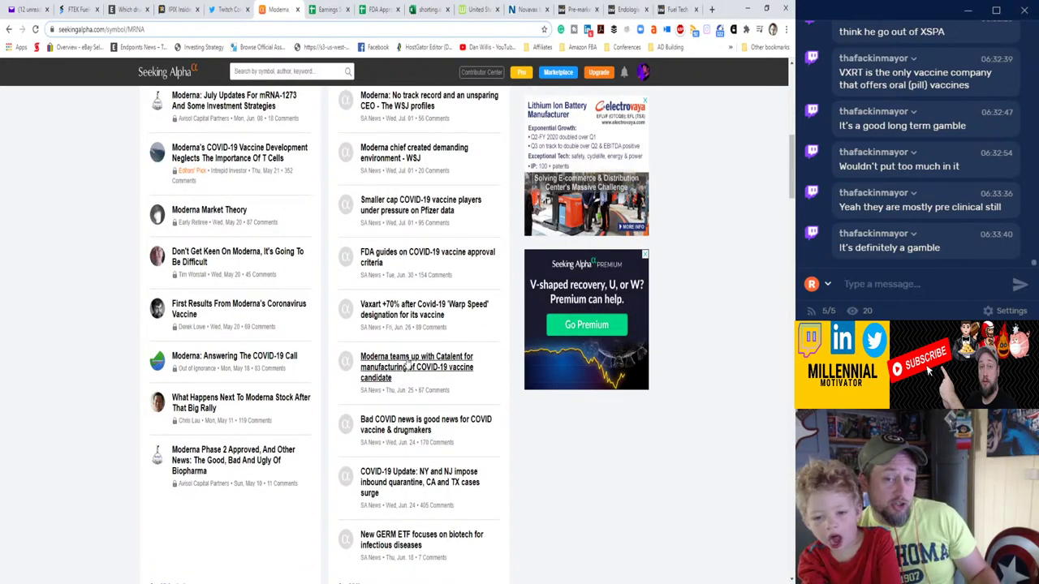
{"action": "scroll", "coordinate": [416, 349], "scroll_direction": "down", "scroll_amount": 3}
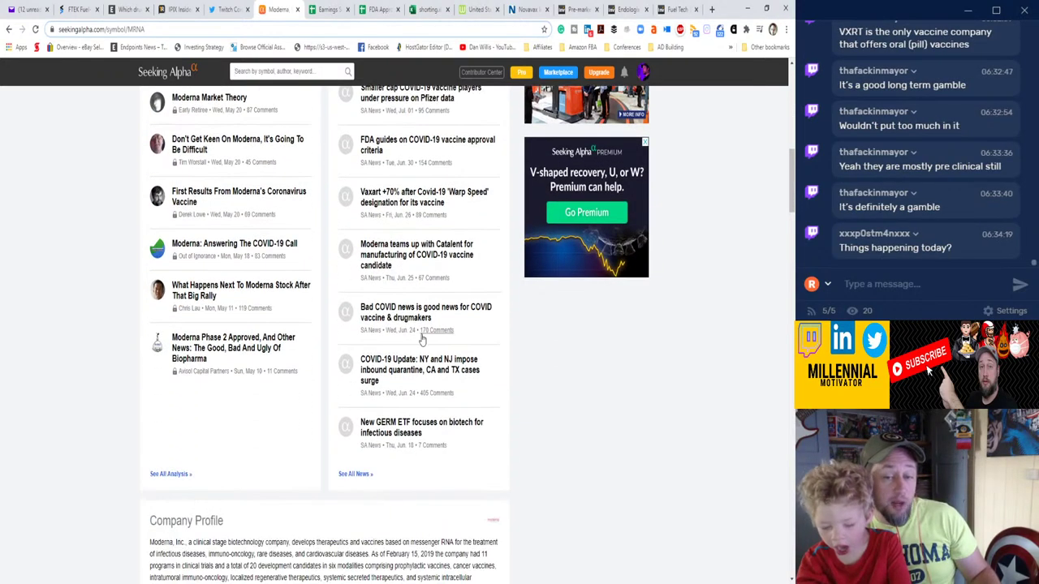
{"action": "scroll", "coordinate": [426, 373], "scroll_direction": "up", "scroll_amount": 3}
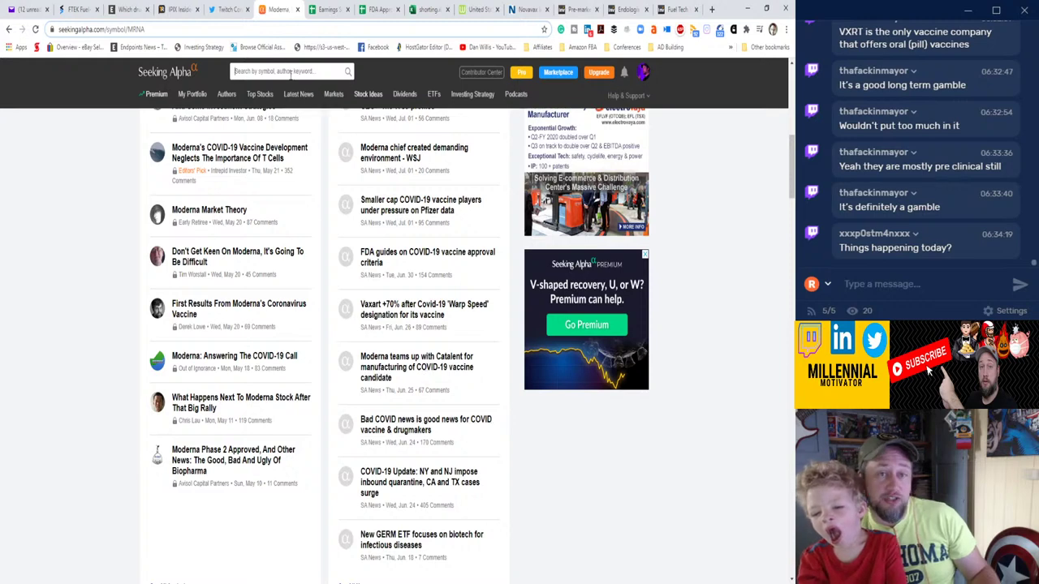
Switch to Twitter and check the account's notifications.
{"action": "left_click", "coordinate": [228, 9]}
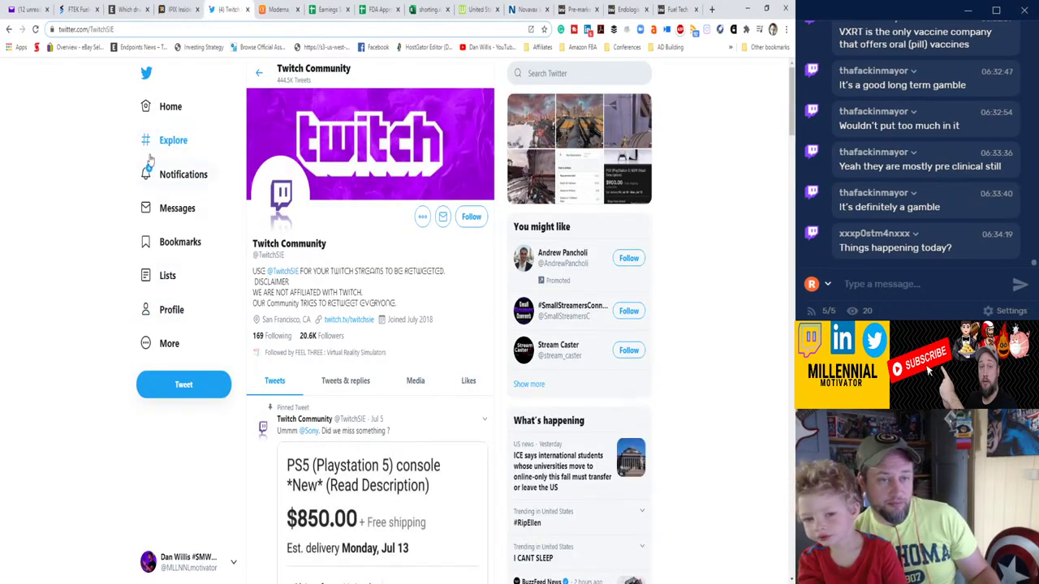
{"action": "left_click", "coordinate": [180, 174]}
{"action": "scroll", "coordinate": [223, 322], "scroll_direction": "down", "scroll_amount": 3}
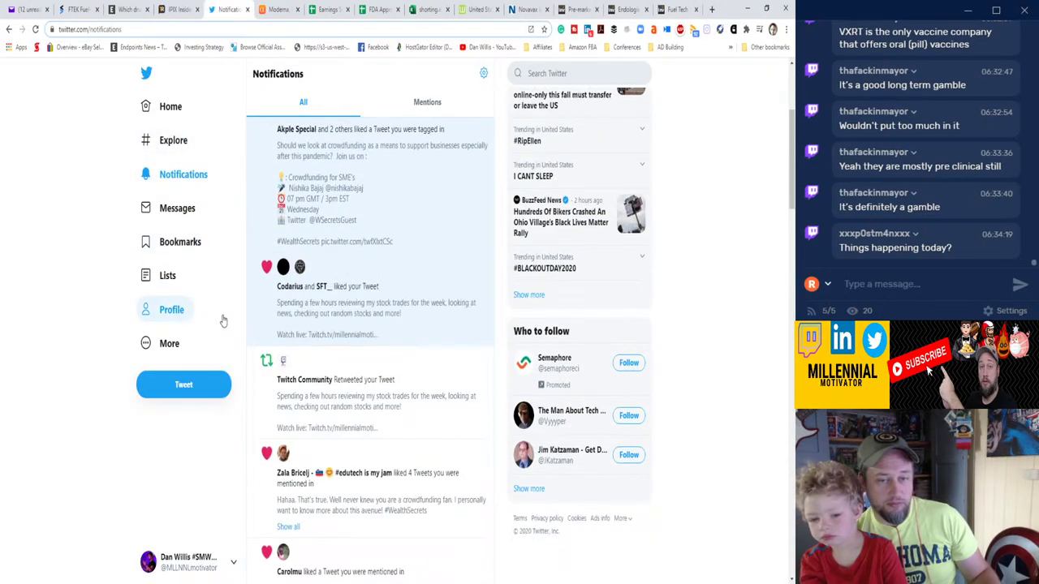
Start a new tweet with the text "Can we expect to see some Phase 1/2 Data sometime soon out".
{"action": "left_click", "coordinate": [179, 393]}
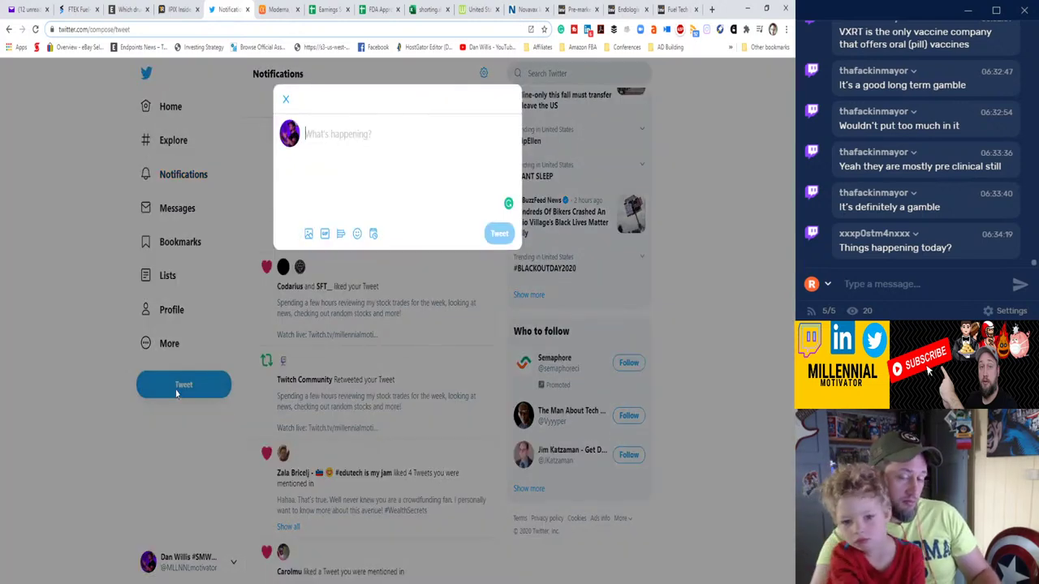
{"action": "type", "text": "Can w"}
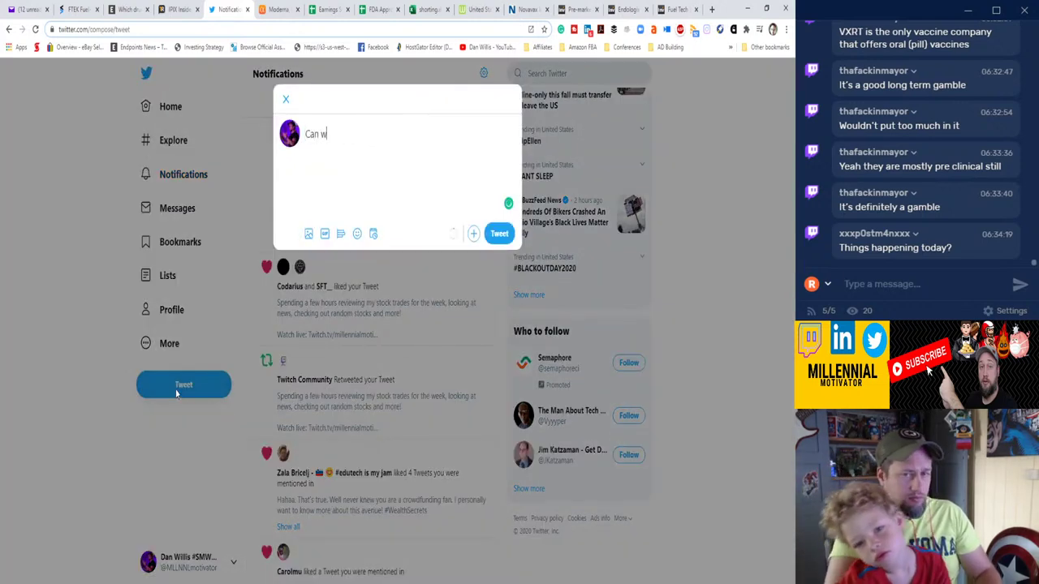
{"action": "type", "text": "e expect to se"}
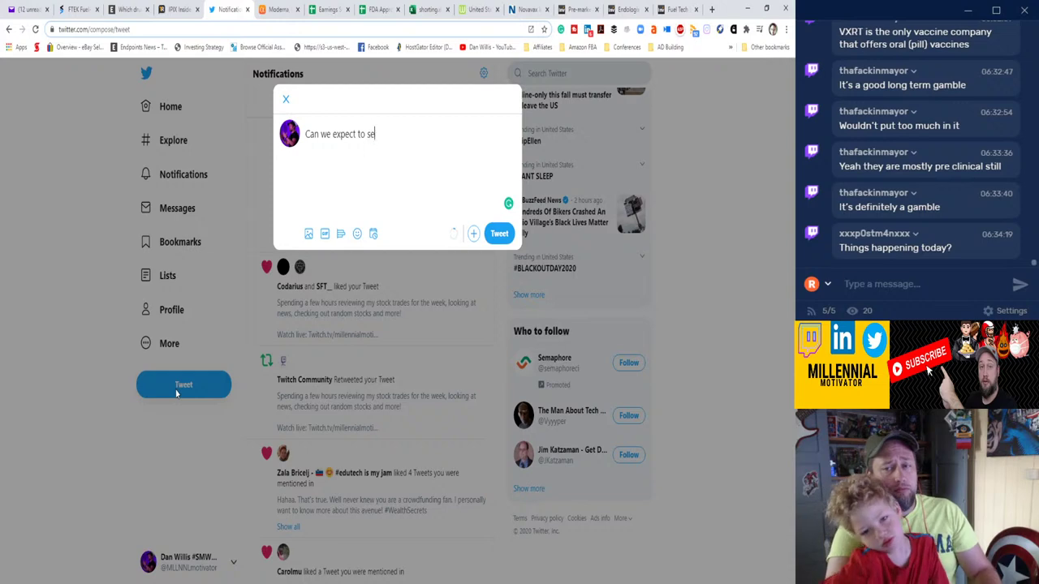
{"action": "type", "text": "e some Phase 1/2"}
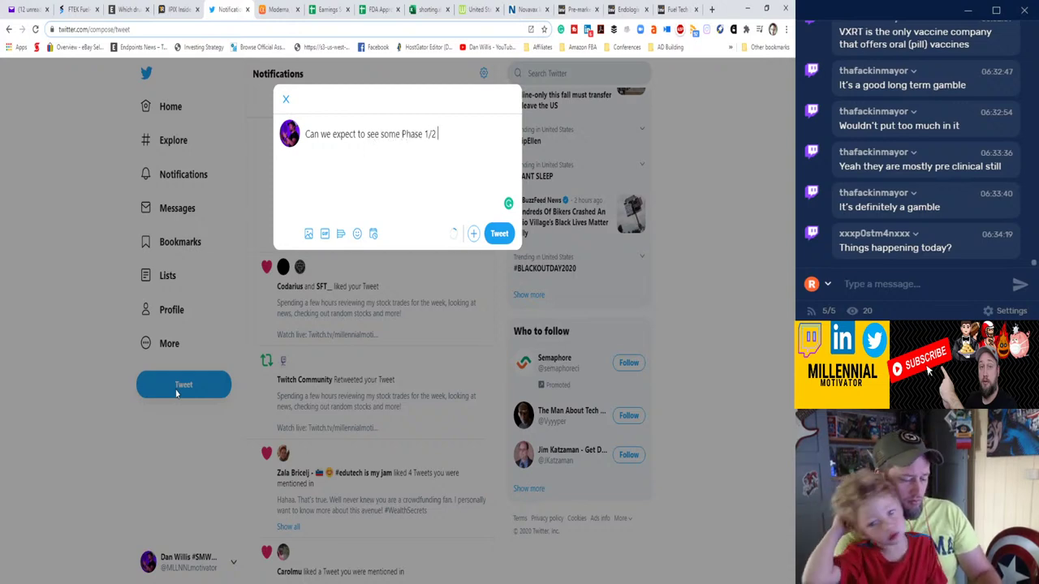
{"action": "type", "text": " Data somet"}
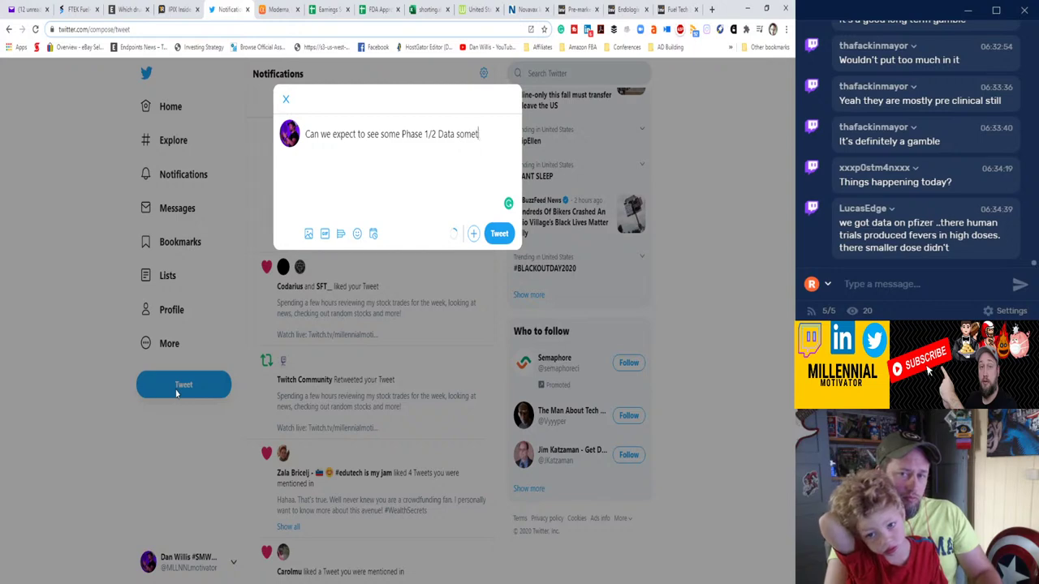
{"action": "type", "text": "ime soone out of"}
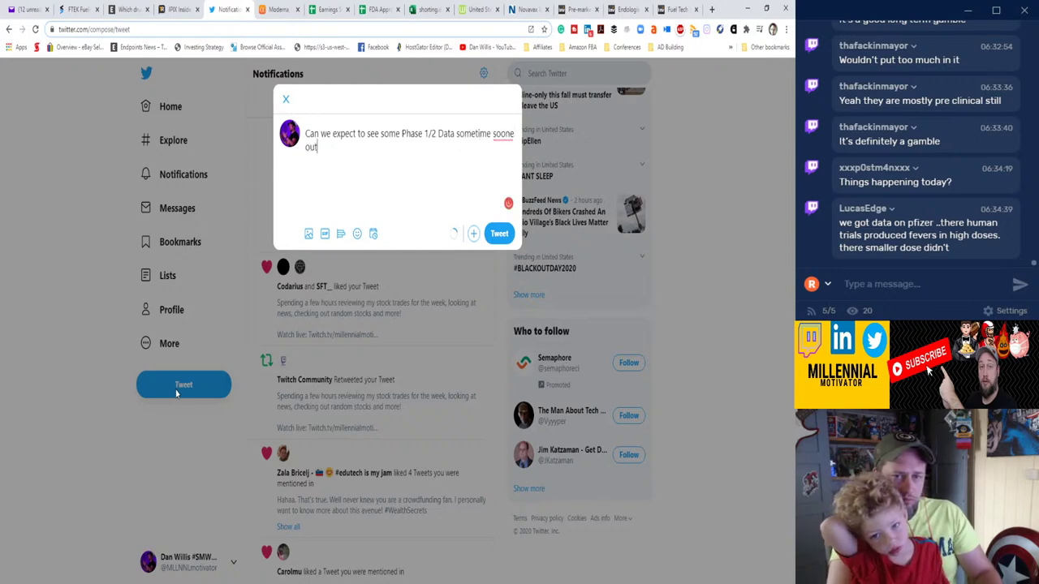
{"action": "key", "text": "BackSpace"}
{"action": "key", "text": "BackSpace"}
{"action": "key", "text": "BackSpace"}
{"action": "key", "text": "BackSpace"}
{"action": "key", "text": "BackSpace"}
{"action": "key", "text": "BackSpace"}
{"action": "key", "text": "BackSpace"}
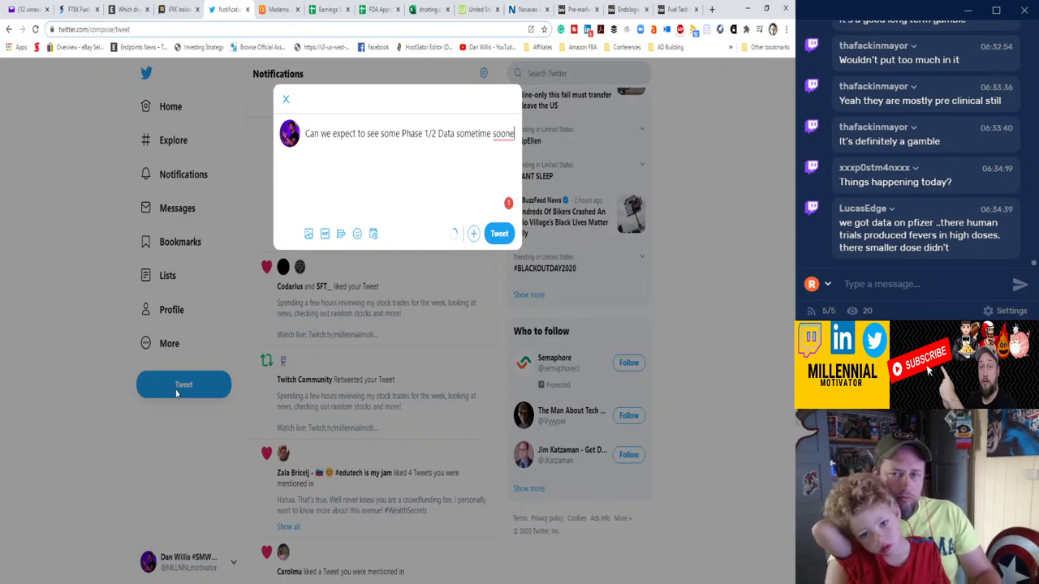
{"action": "key", "text": "BackSpace"}
{"action": "type", "text": "ofut "}
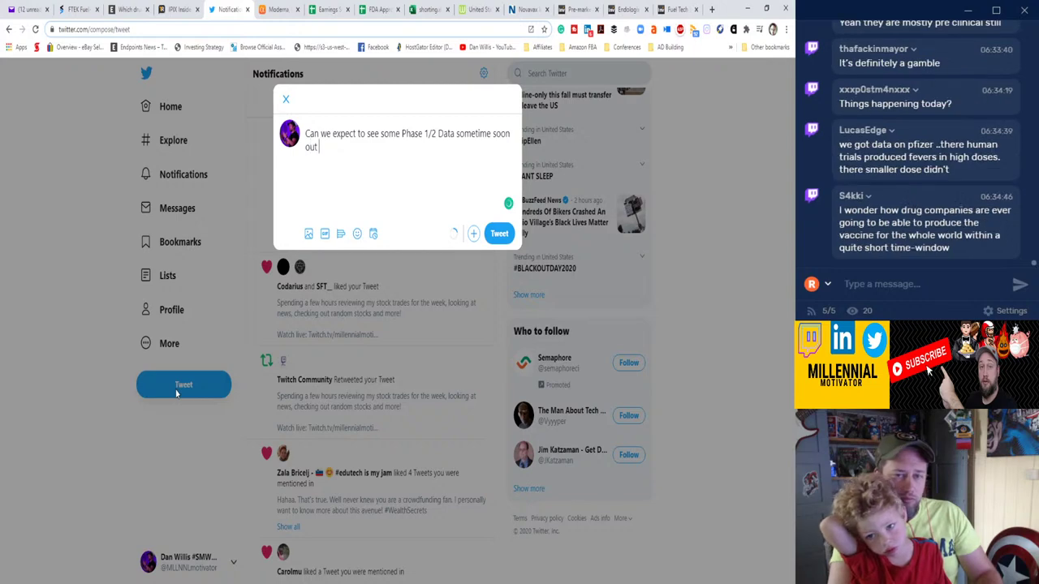
Continue the tweet with "of #OperationWarpSpeed".
{"action": "type", "text": "of #"}
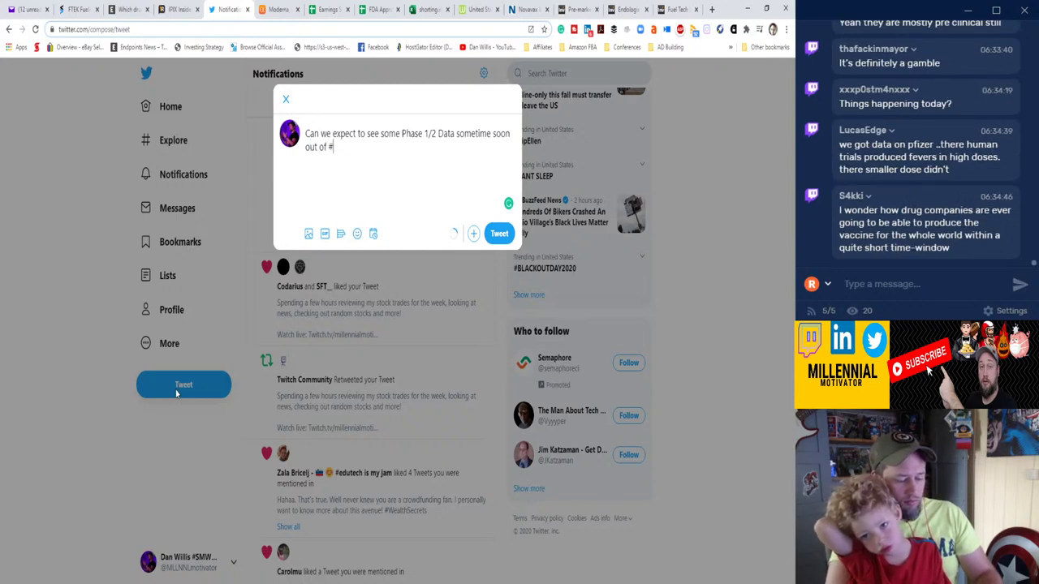
{"action": "type", "text": "OPera"}
{"action": "key", "text": "BackSpace"}
{"action": "key", "text": "BackSpace"}
{"action": "key", "text": "BackSpace"}
{"action": "key", "text": "BackSpace"}
{"action": "key", "text": "BackSpace"}
{"action": "key", "text": "BackSpace"}
{"action": "key", "text": "BackSpace"}
{"action": "key", "text": "BackSpace"}
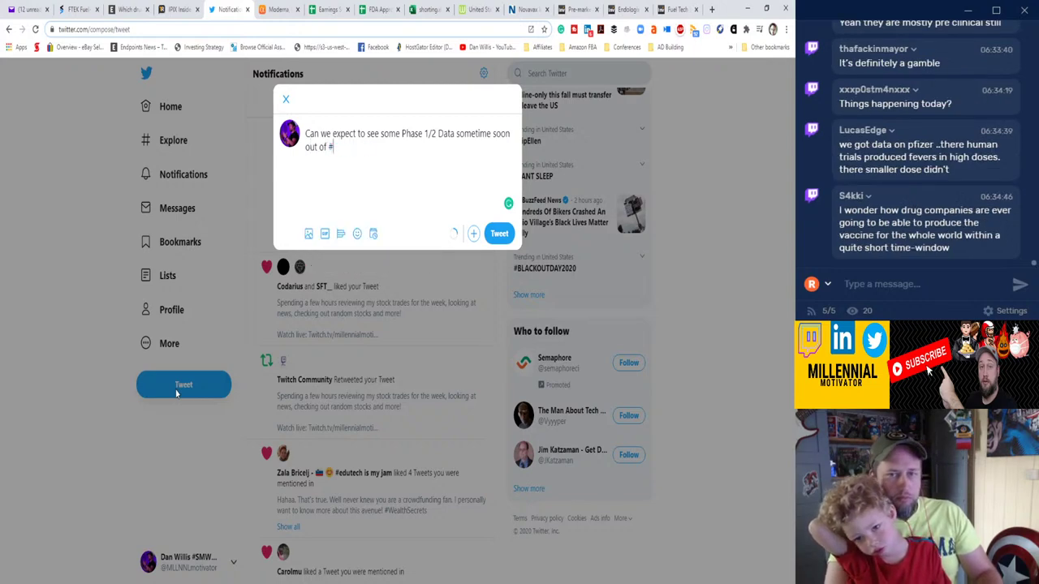
{"action": "type", "text": "Operation"}
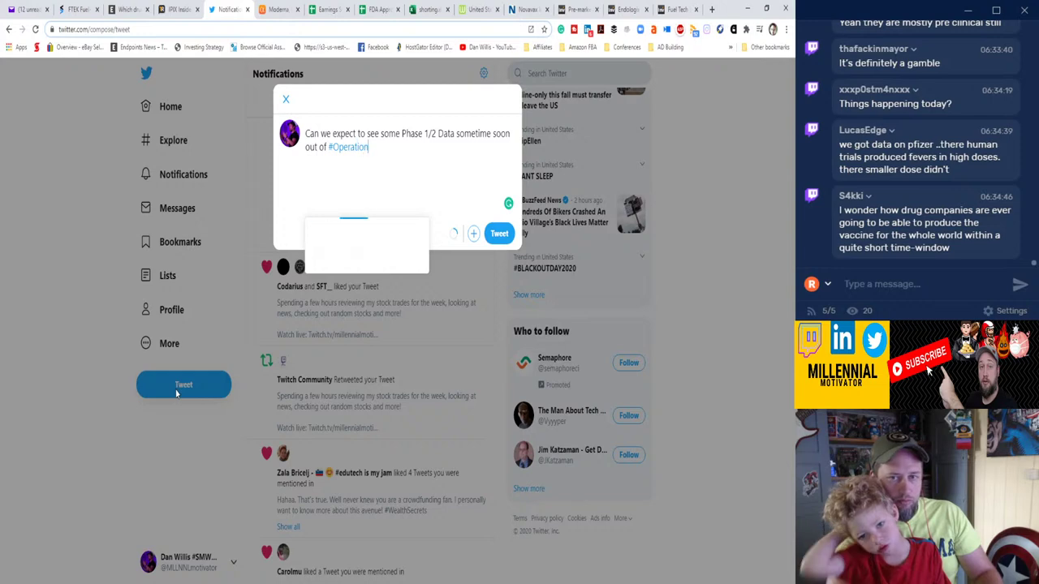
{"action": "type", "text": "WarpS"}
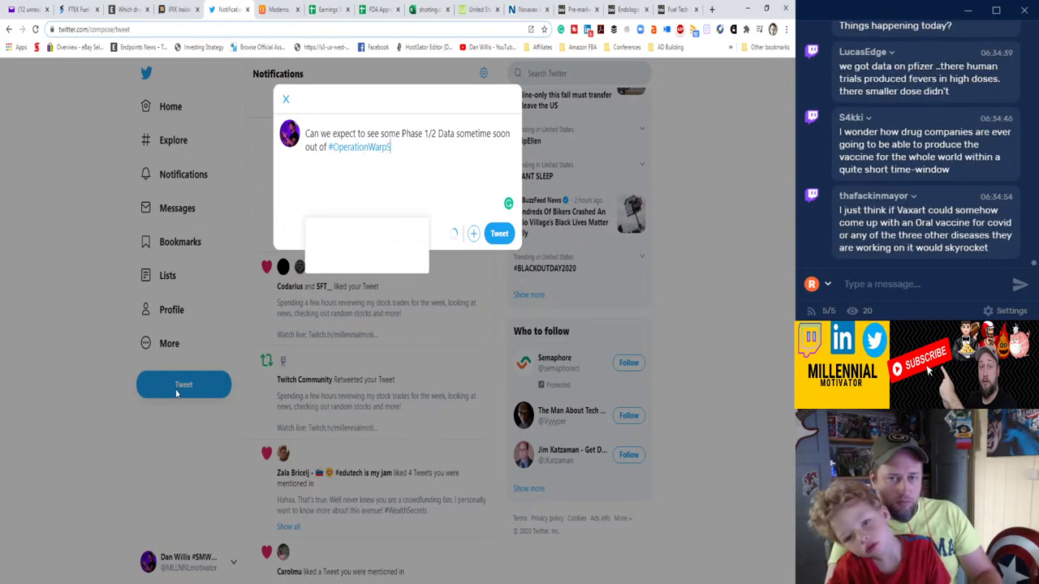
{"action": "type", "text": "peed ber"}
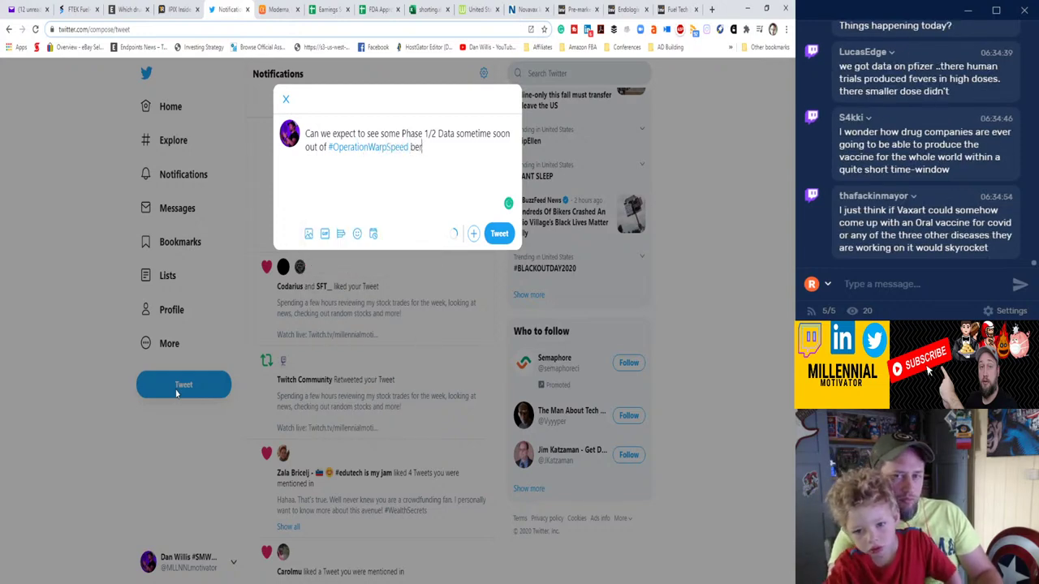
Continue the tweet with "before we go rushing these #covid19 drugs into mass".
{"action": "type", "text": "ore"}
{"action": "key", "text": "BackSpace"}
{"action": "key", "text": "BackSpace"}
{"action": "key", "text": "BackSpace"}
{"action": "key", "text": "BackSpace"}
{"action": "key", "text": "BackSpace"}
{"action": "type", "text": "fore "}
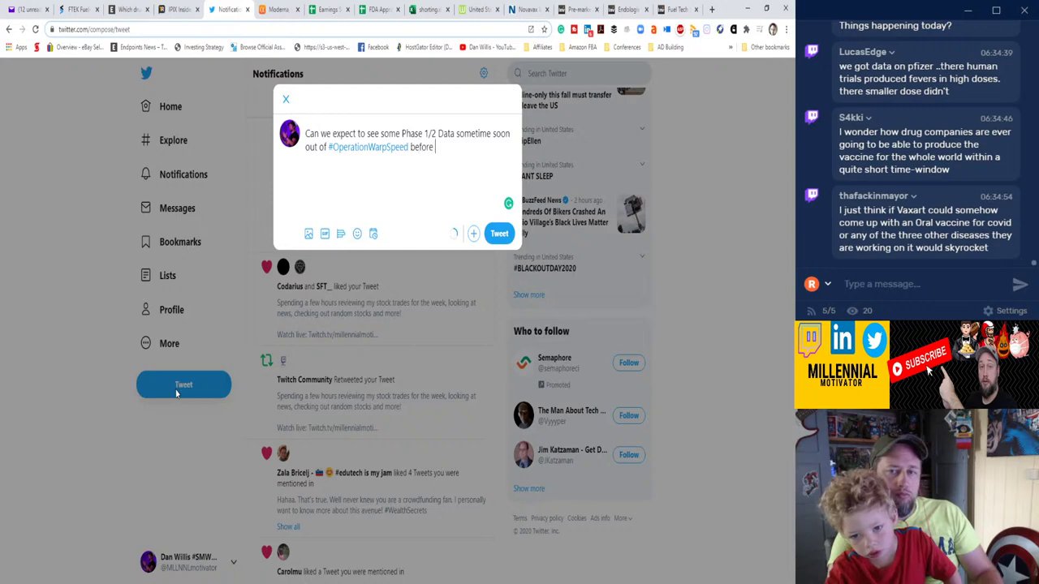
{"action": "type", "text": "we go rushing "}
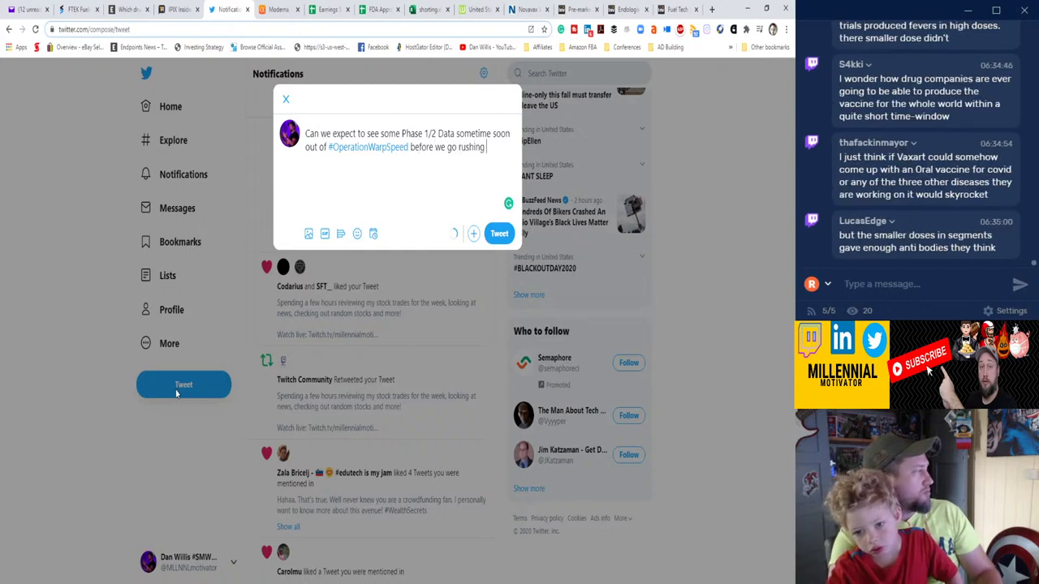
{"action": "type", "text": "these #covid"}
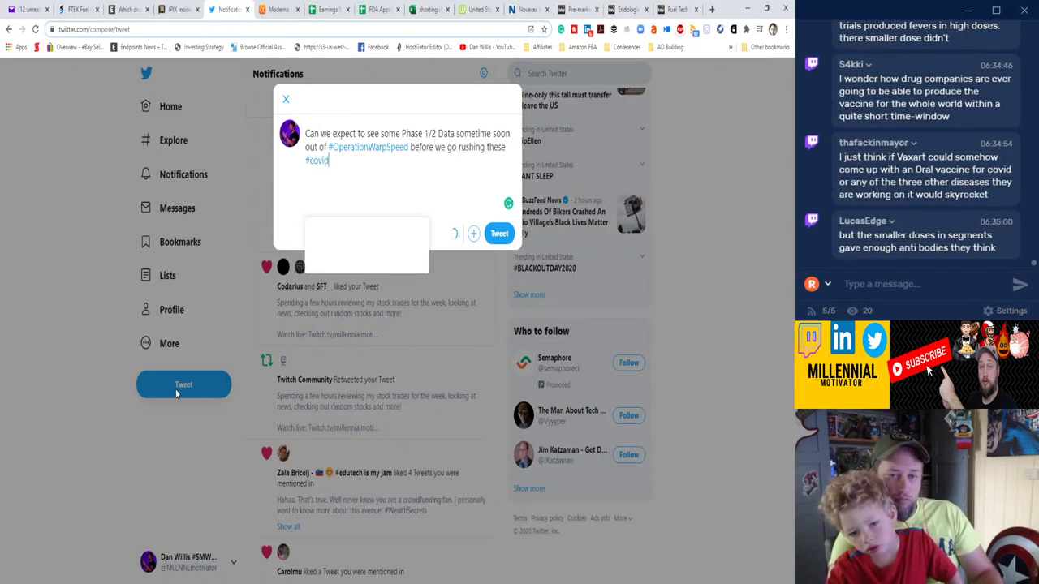
{"action": "type", "text": "19 drugs in"}
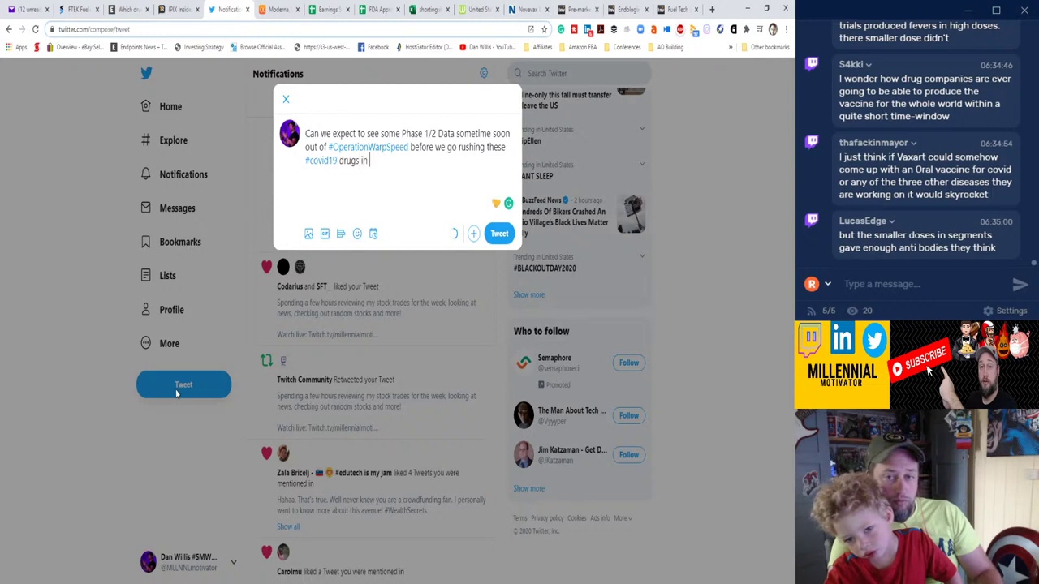
{"action": "type", "text": "to mass "}
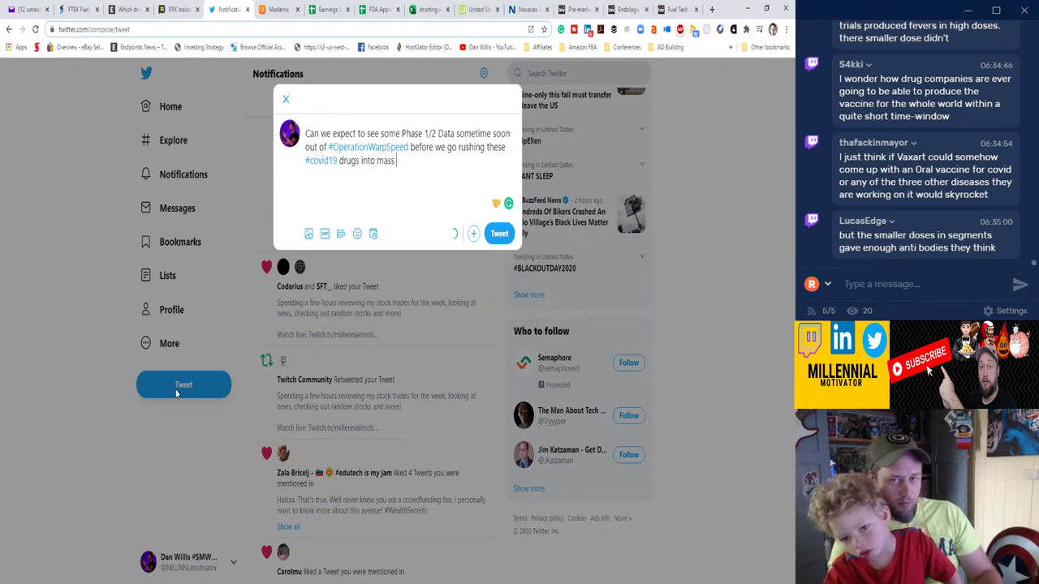
Complete the tweet's question with "Phase 3 Trials?", capitalizing both "Phase" and "Trials".
{"action": "type", "text": "phase 3 trials?"}
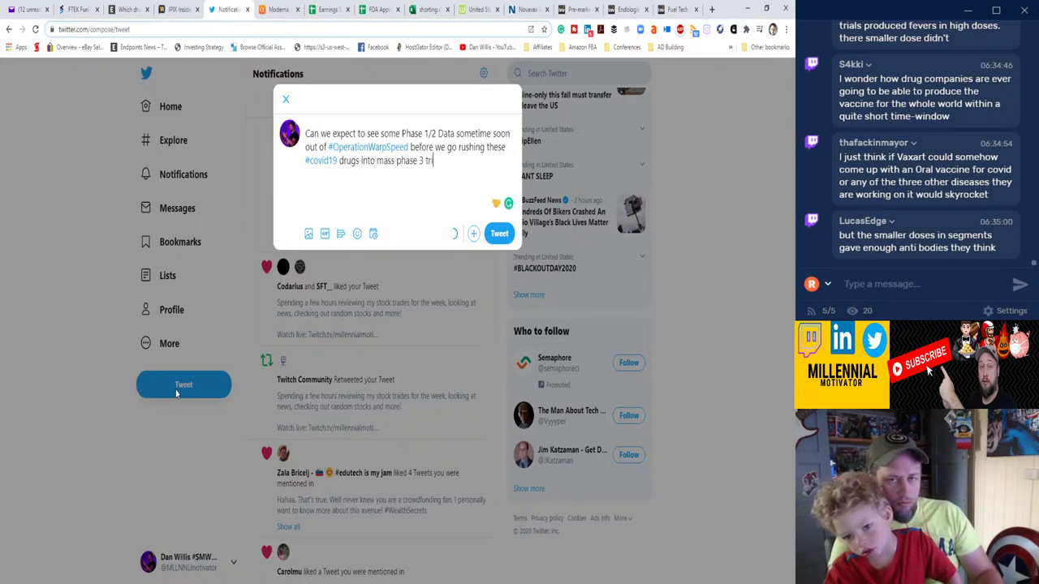
{"action": "key", "text": "BackSpace"}
{"action": "key", "text": "BackSpace"}
{"action": "key", "text": "BackSpace"}
{"action": "key", "text": "BackSpace"}
{"action": "key", "text": "BackSpace"}
{"action": "key", "text": "BackSpace"}
{"action": "key", "text": "BackSpace"}
{"action": "key", "text": "BackSpace"}
{"action": "key", "text": "BackSpace"}
{"action": "key", "text": "BackSpace"}
{"action": "key", "text": "BackSpace"}
{"action": "key", "text": "BackSpace"}
{"action": "key", "text": "BackSpace"}
{"action": "key", "text": "BackSpace"}
{"action": "key", "text": "BackSpace"}
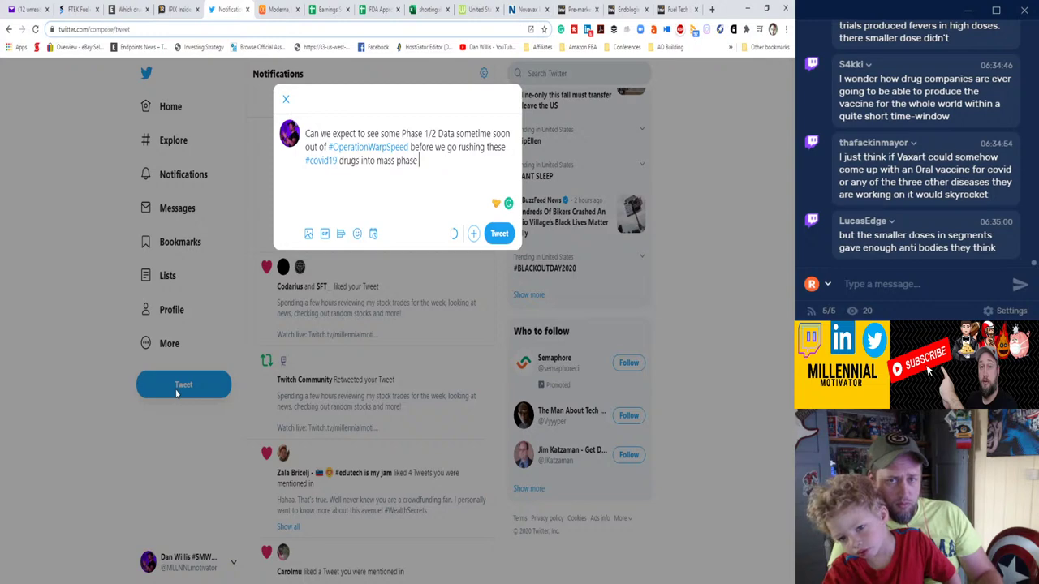
{"action": "type", "text": "Pha"}
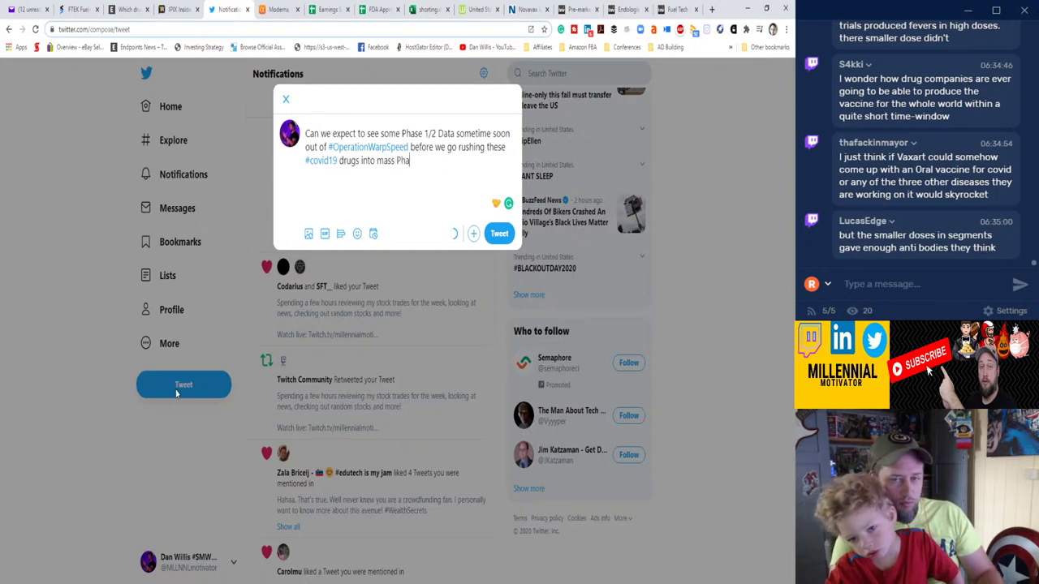
{"action": "type", "text": "se 3 T"}
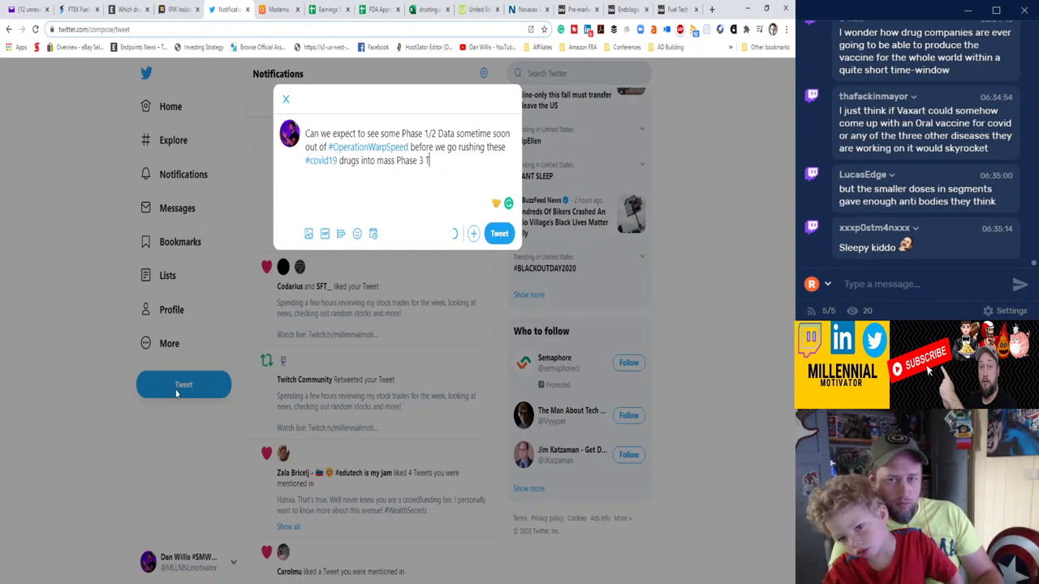
{"action": "type", "text": "rials? $"}
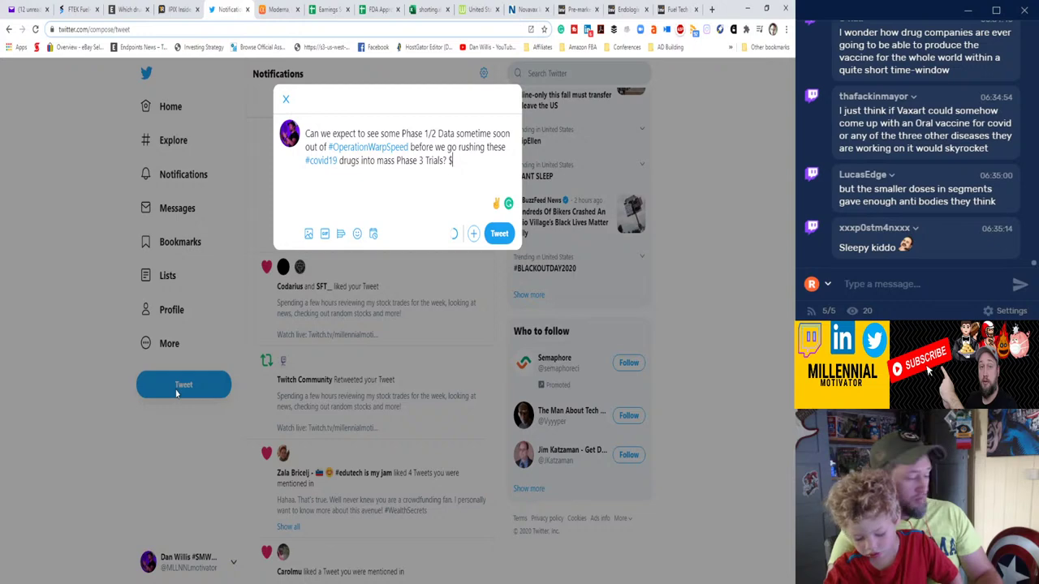
Add the cashtags "$VXRT, $AZN, $NVAX, $MRNA?" after the tweet's question.
{"action": "type", "text": "VXRT"}
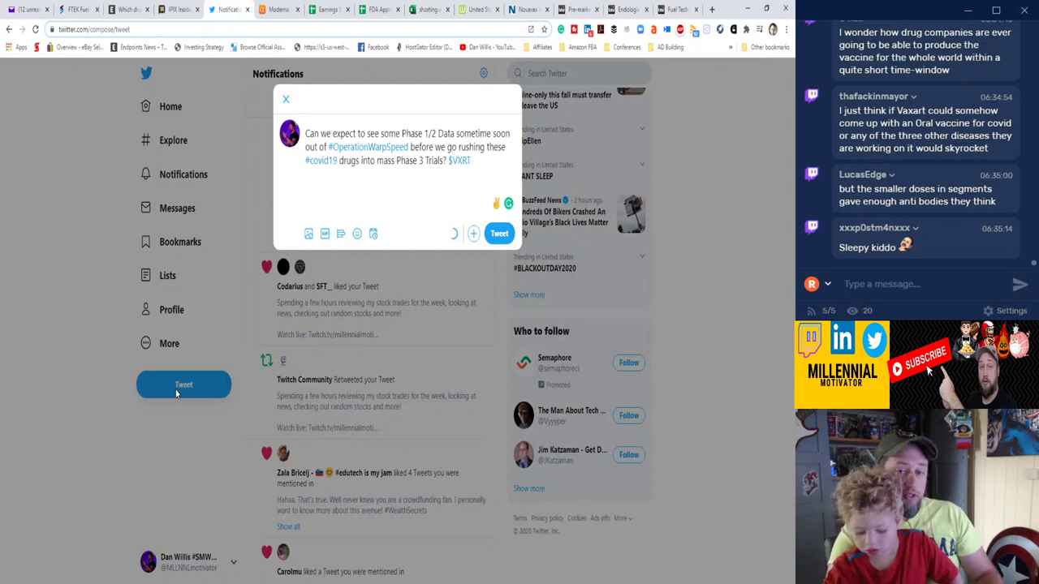
{"action": "type", "text": ","}
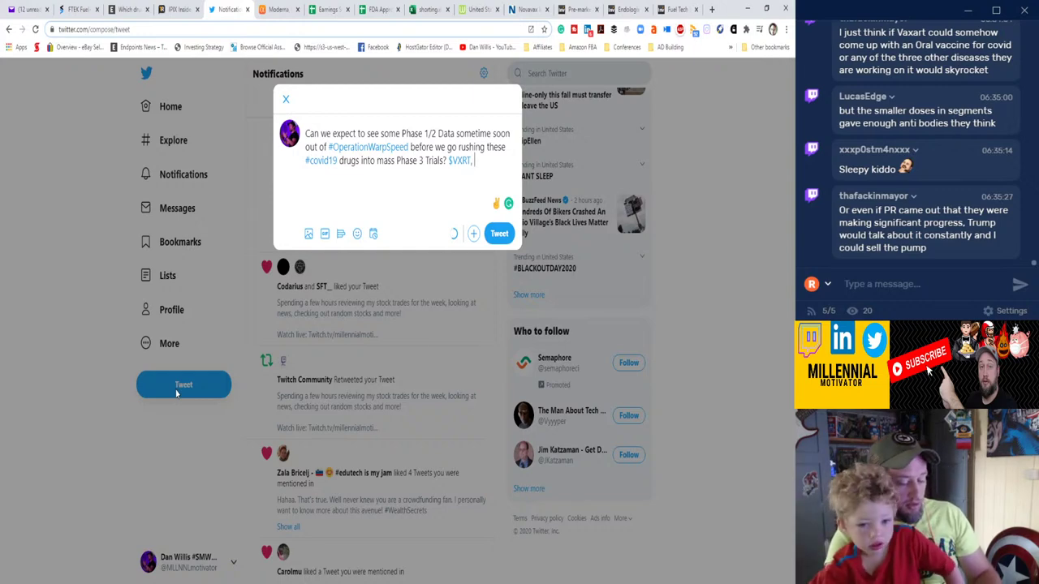
{"action": "type", "text": "$AZ"}
{"action": "key", "text": "BackSpace"}
{"action": "key", "text": "BackSpace"}
{"action": "key", "text": "BackSpace"}
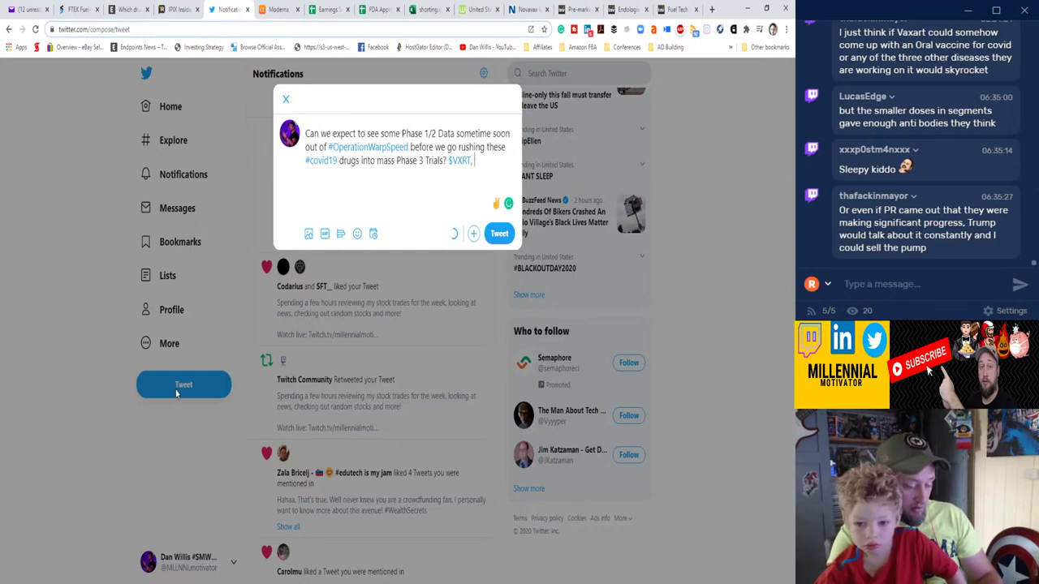
{"action": "type", "text": "$AZN"}
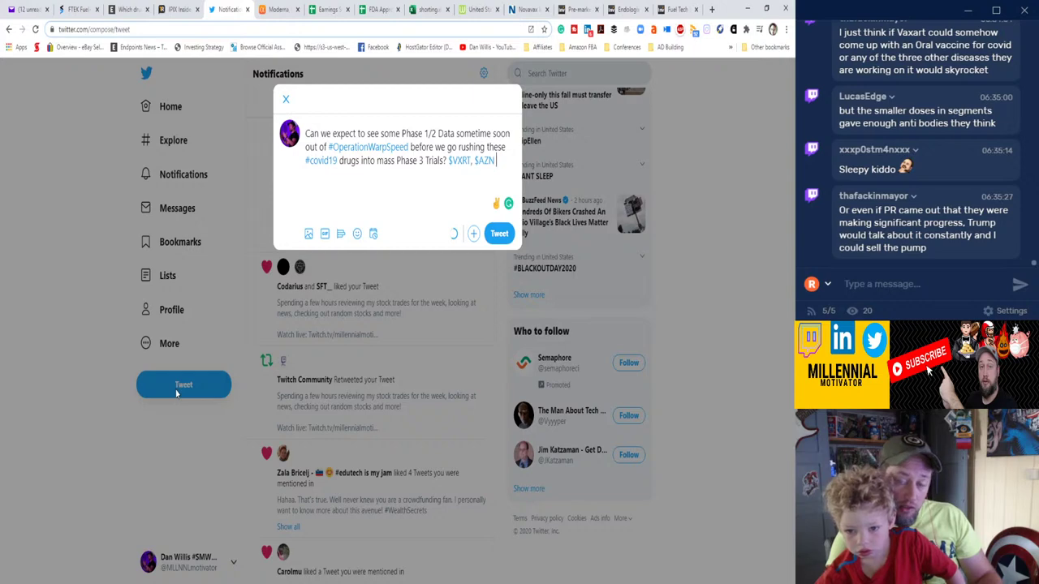
{"action": "type", "text": ", $"}
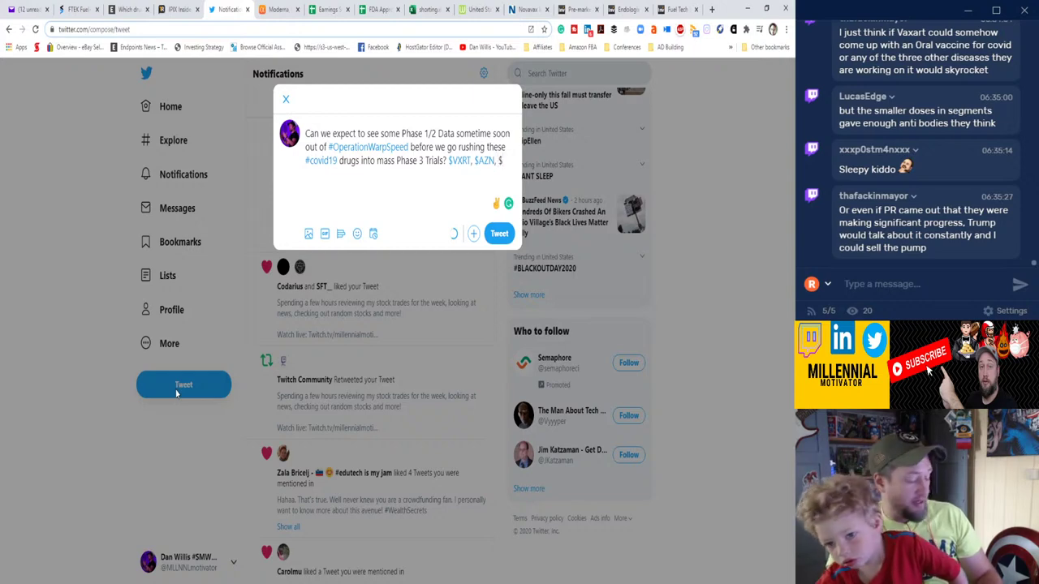
{"action": "type", "text": "NVA"}
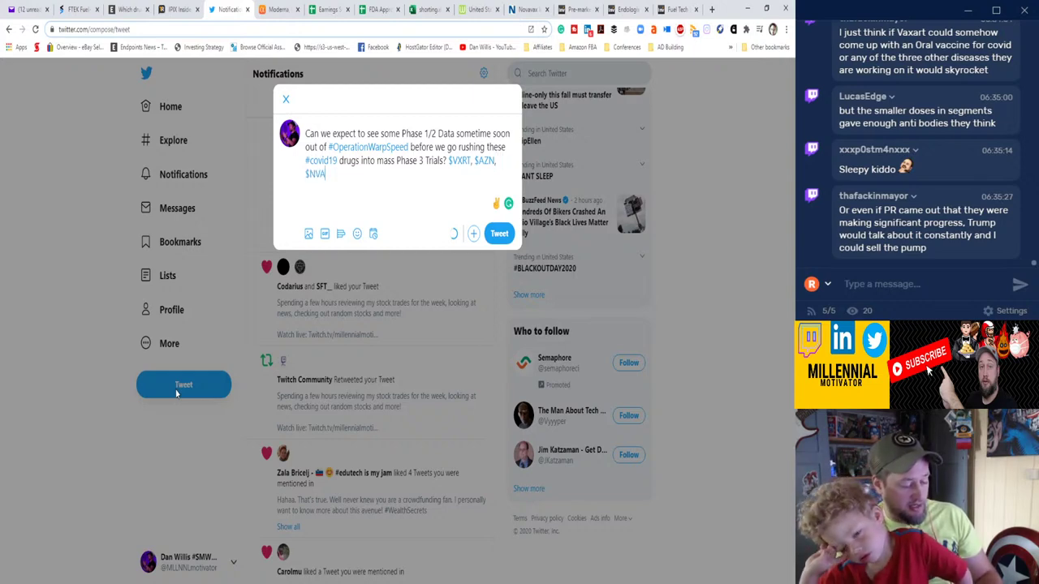
{"action": "type", "text": "X, $"}
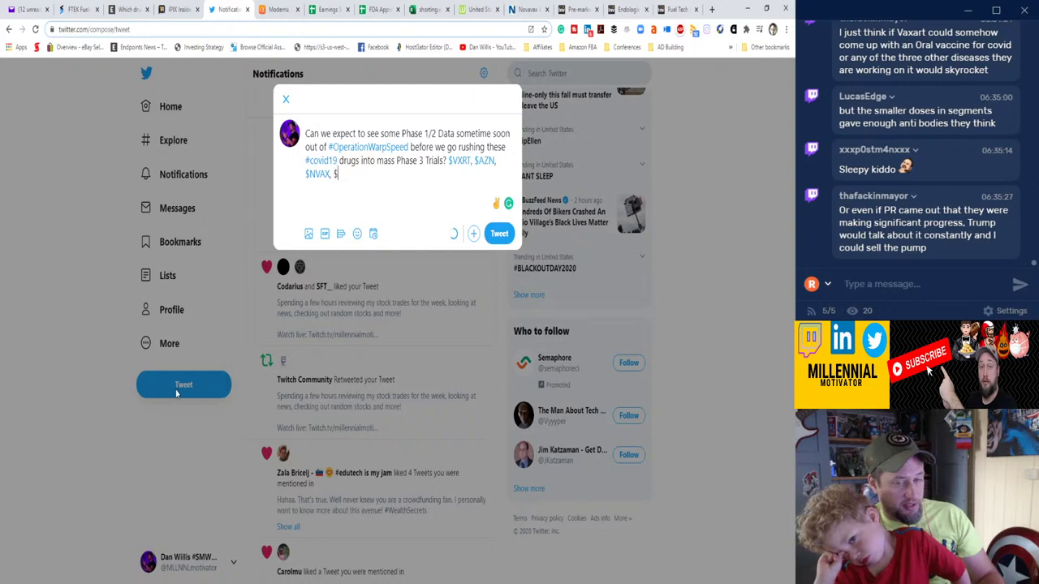
{"action": "type", "text": "MRNA"}
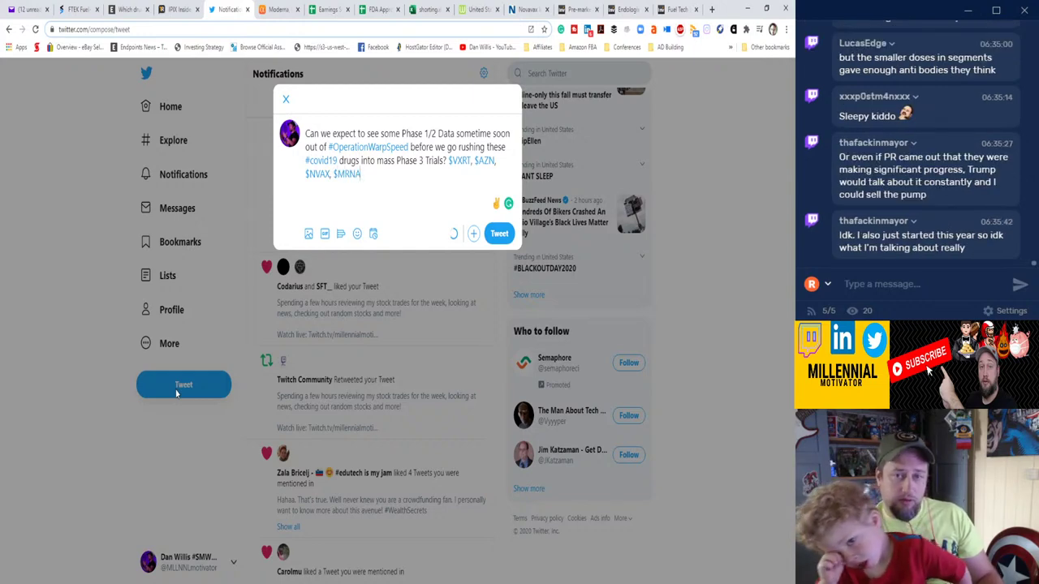
{"action": "type", "text": "?"}
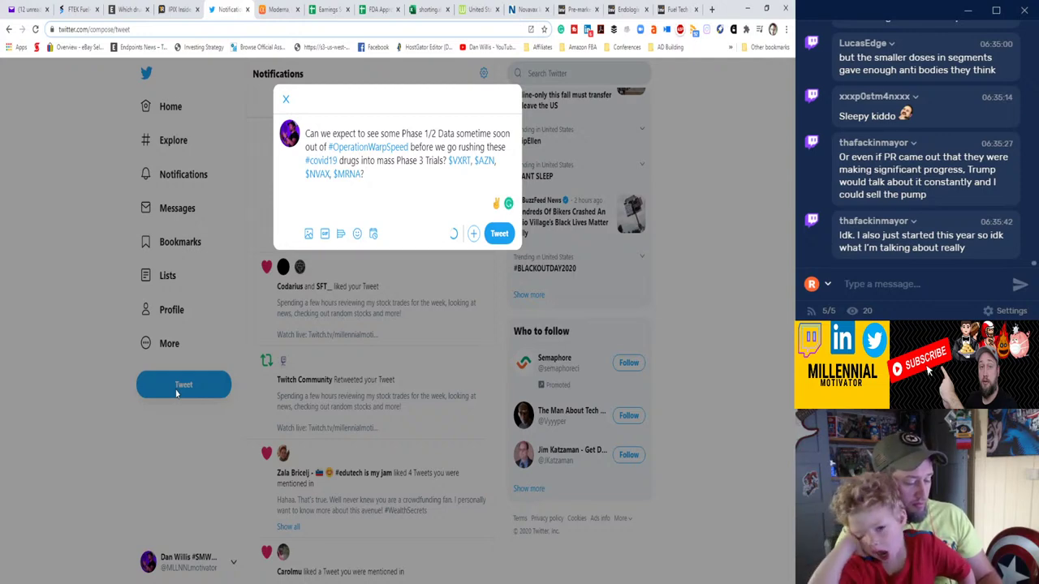
Finish the tweet text with "$IPIX dropping 95-97% efficacy from RBL data.".
{"action": "type", "text": " $IPIX d"}
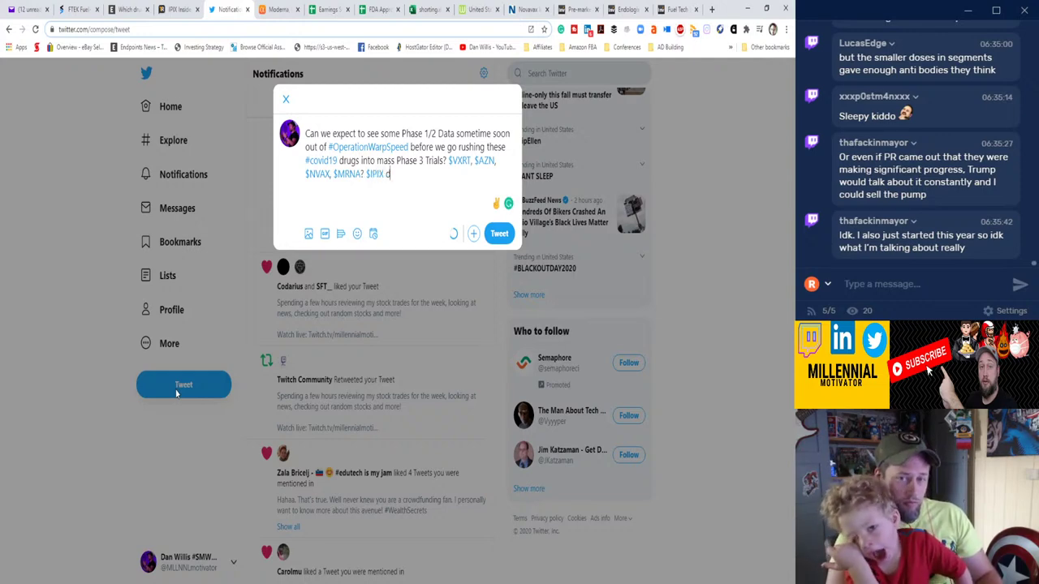
{"action": "type", "text": "ropping "}
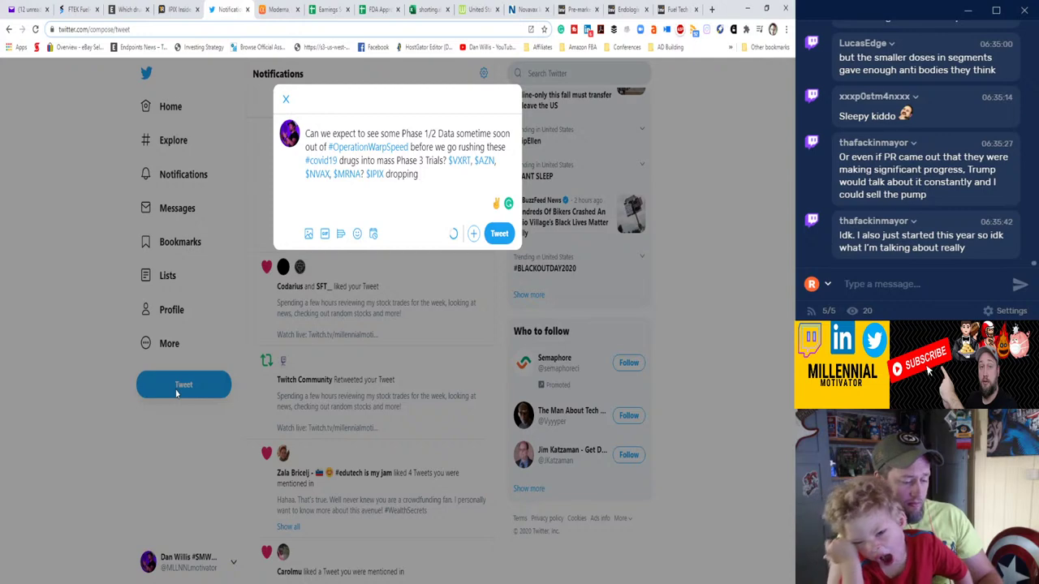
{"action": "type", "text": "95"}
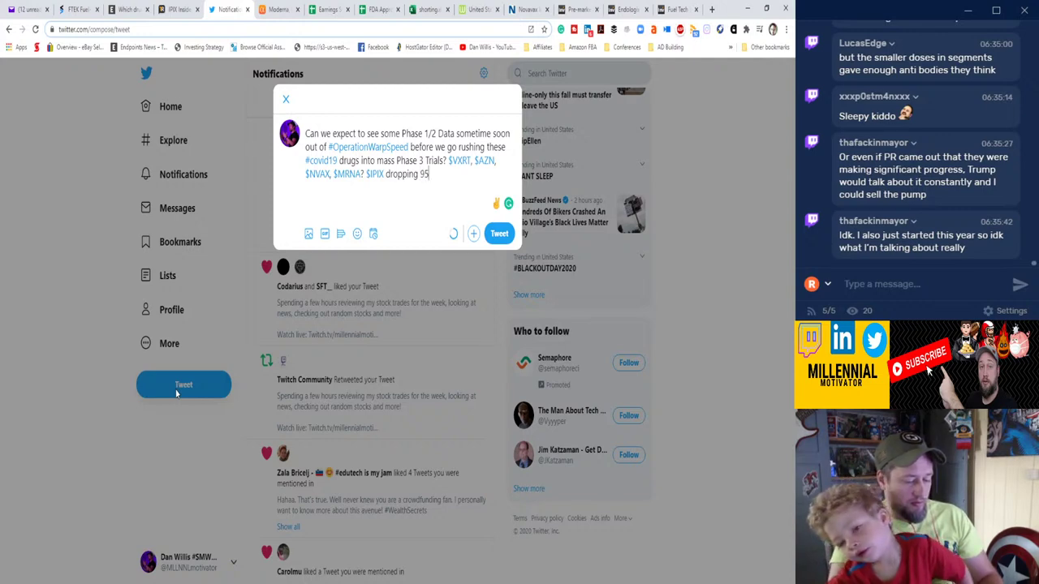
{"action": "type", "text": "-9"}
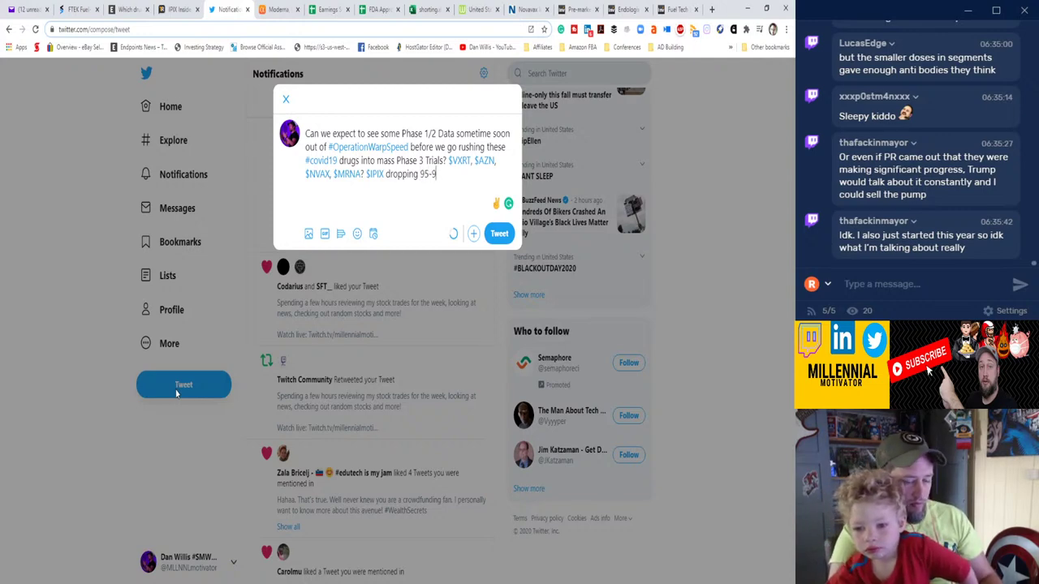
{"action": "type", "text": "7% ef"}
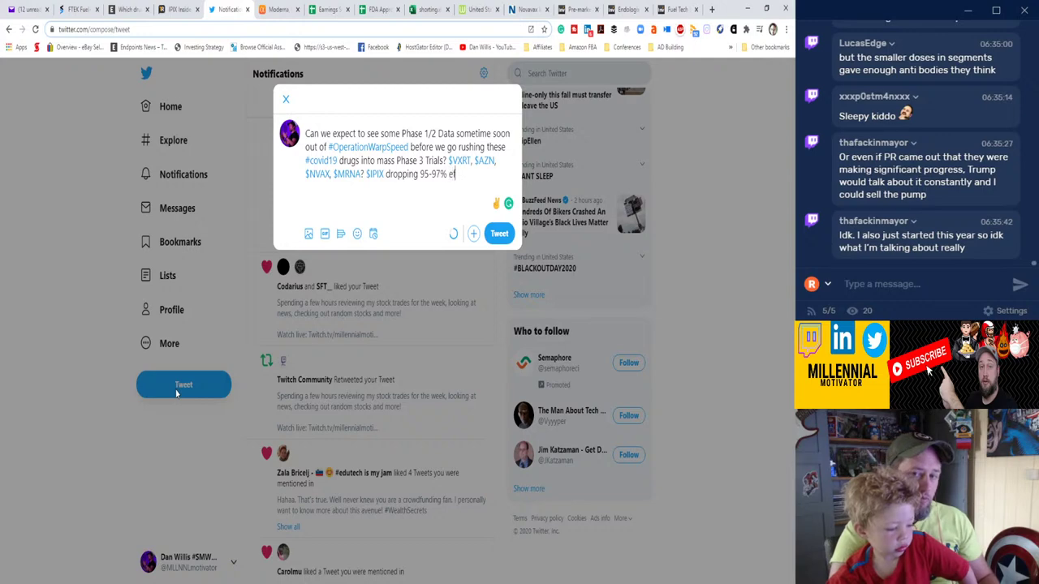
{"action": "type", "text": "ficacy"}
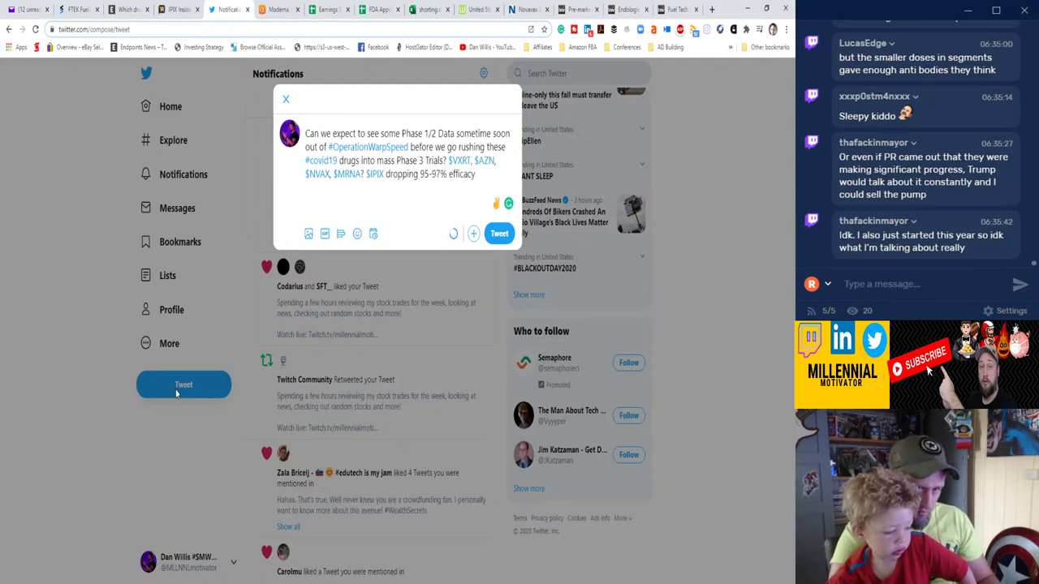
{"action": "type", "text": " from RBL"}
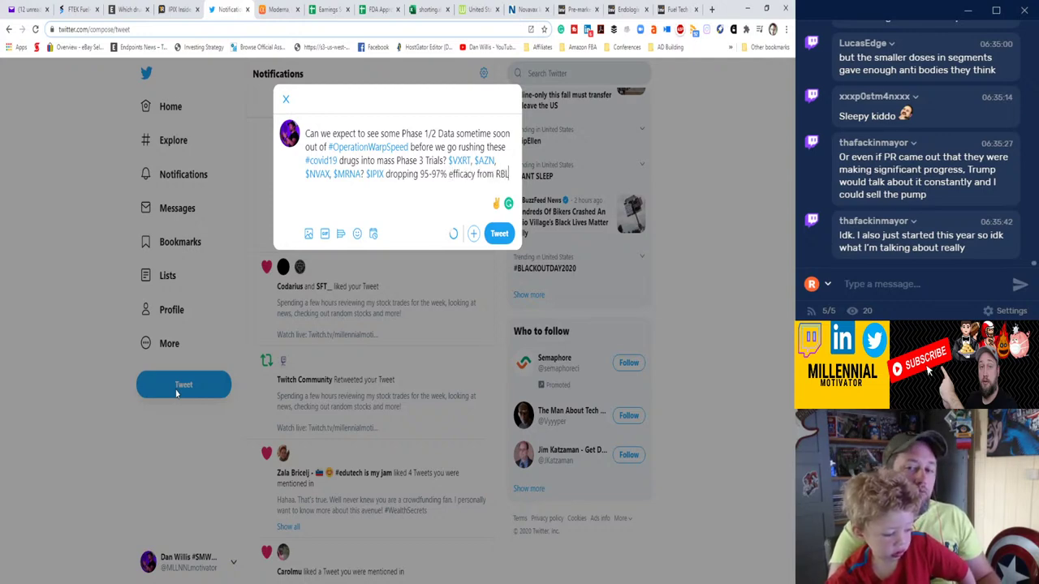
{"action": "type", "text": " data."}
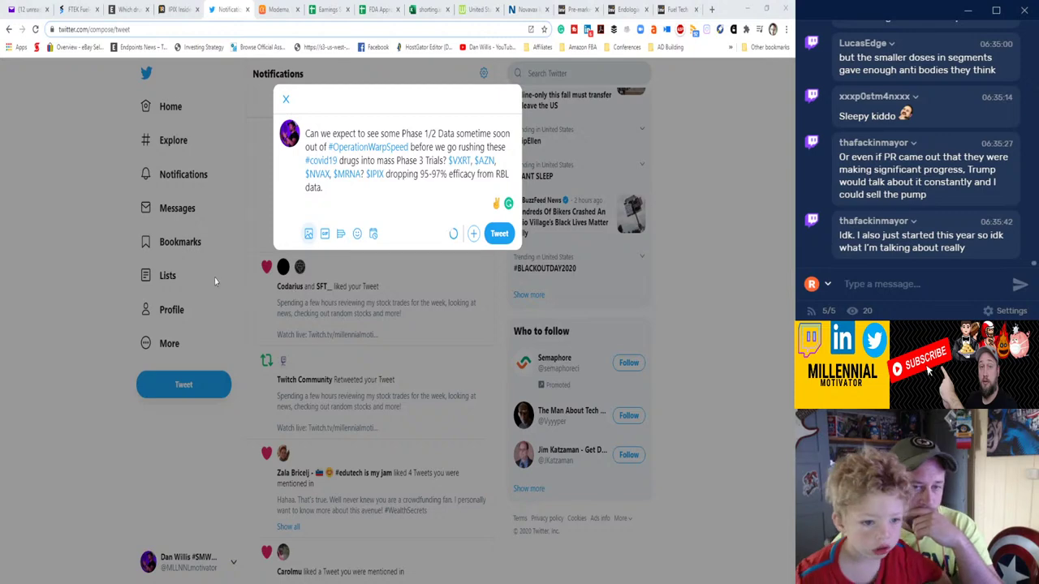
Attach the GIF of the man pointing up with both hands to the tweet and post it.
{"action": "key", "text": "ctrl+v"}
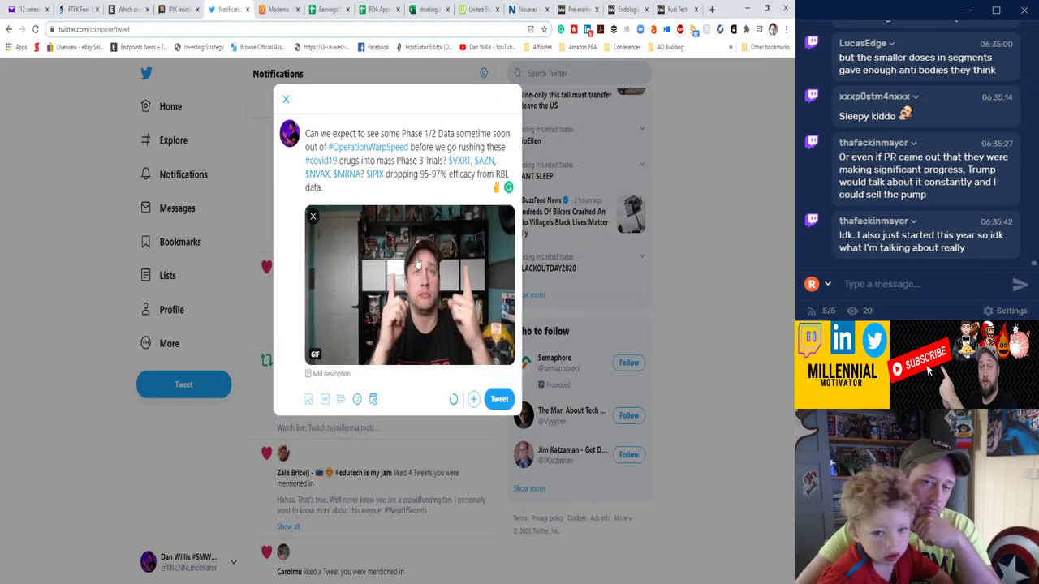
{"action": "left_click", "coordinate": [504, 399]}
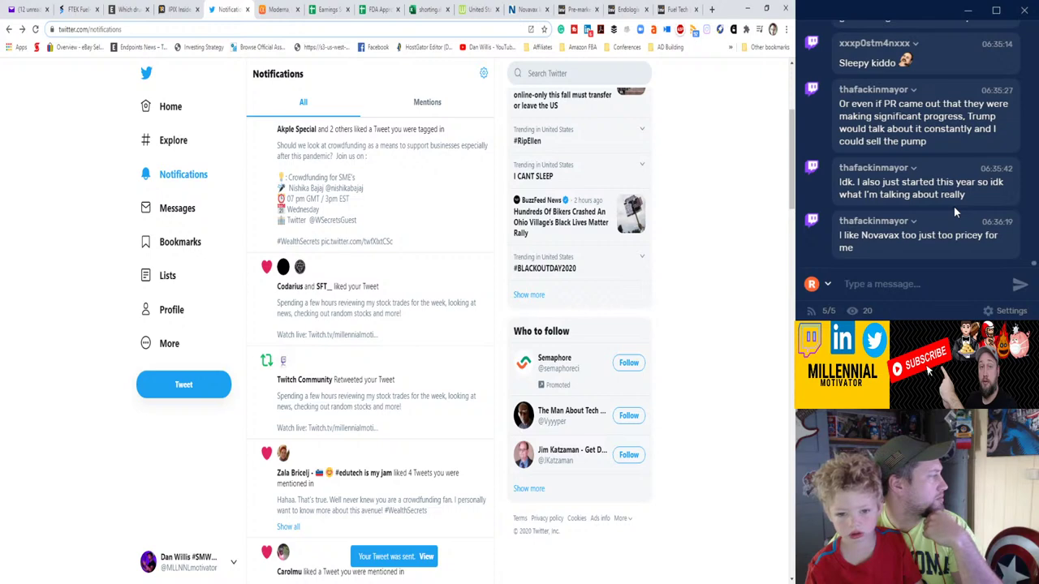
Look back through the stream chat for the earlier messages about Pfizer's trial data and vaccine production.
{"action": "scroll", "coordinate": [955, 213], "scroll_direction": "up", "scroll_amount": 3}
{"action": "scroll", "coordinate": [955, 213], "scroll_direction": "up", "scroll_amount": 2}
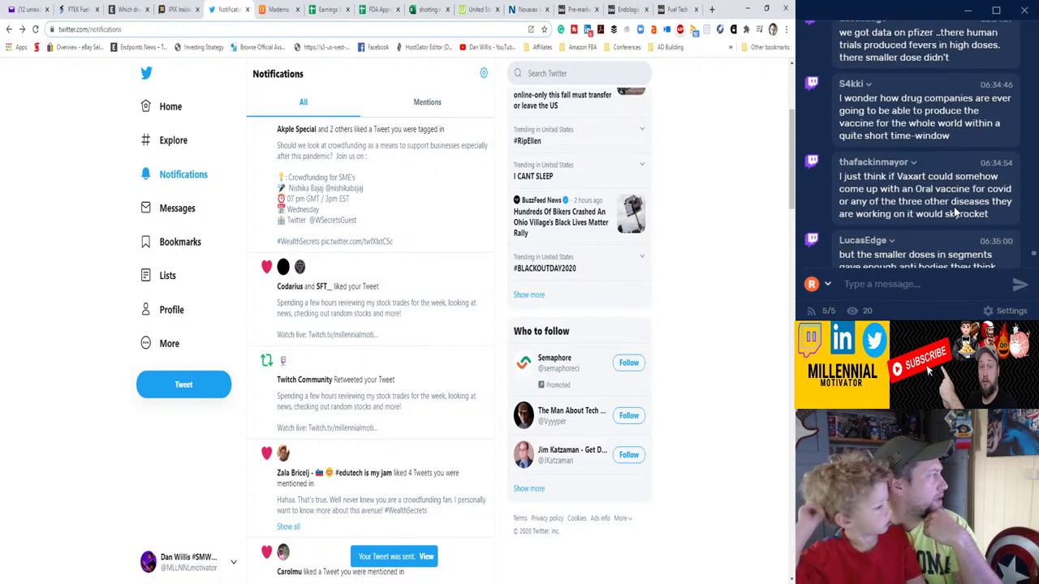
{"action": "scroll", "coordinate": [955, 211], "scroll_direction": "up", "scroll_amount": 2}
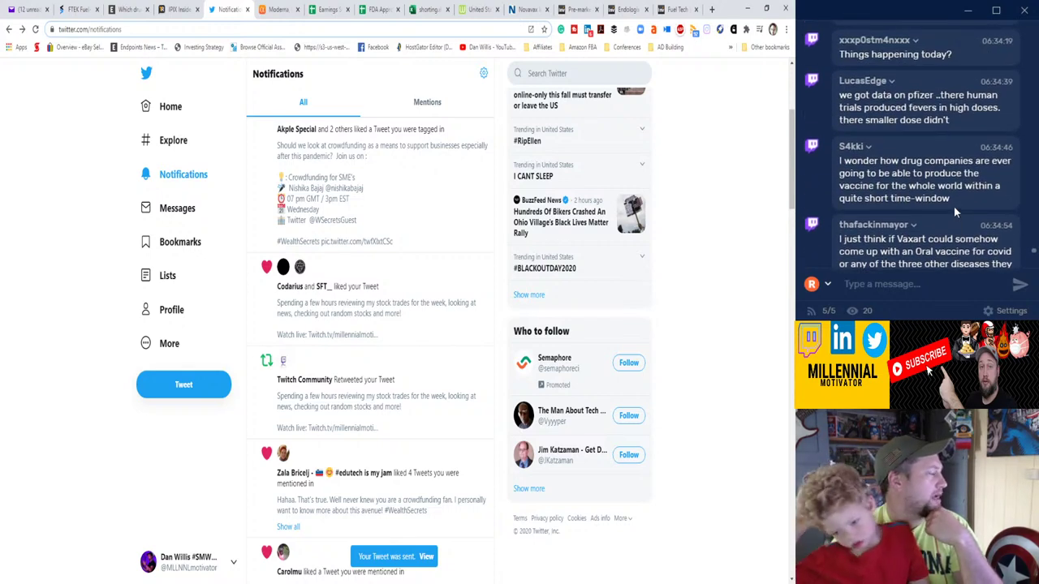
{"action": "scroll", "coordinate": [954, 210], "scroll_direction": "up", "scroll_amount": 2}
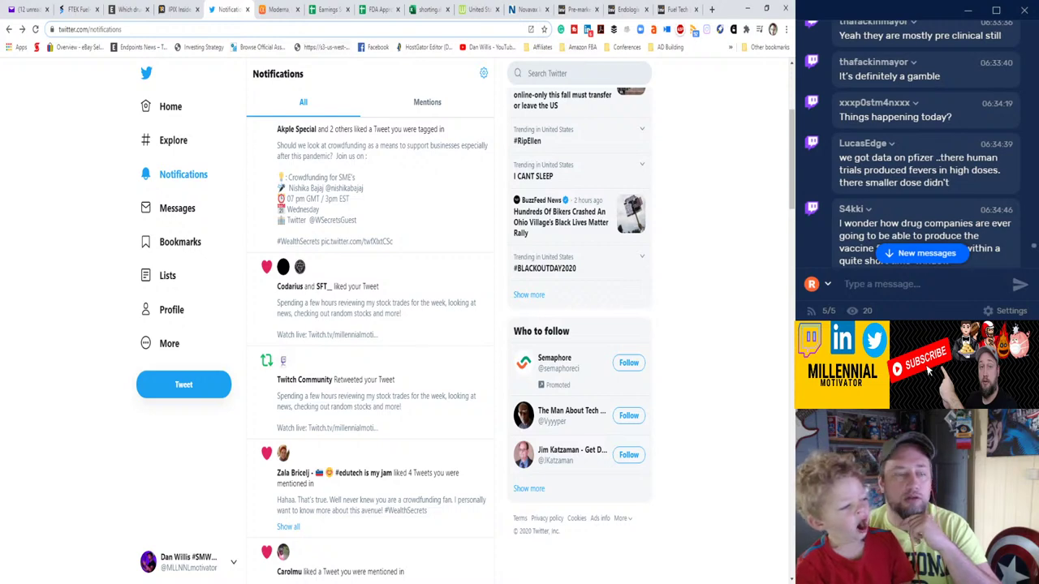
Open the Pfizer press release linked in the newest chat message and highlight its day 28 RBD-binding IgG antibody results.
{"action": "scroll", "coordinate": [956, 179], "scroll_direction": "down", "scroll_amount": 5}
{"action": "left_click", "coordinate": [947, 235]}
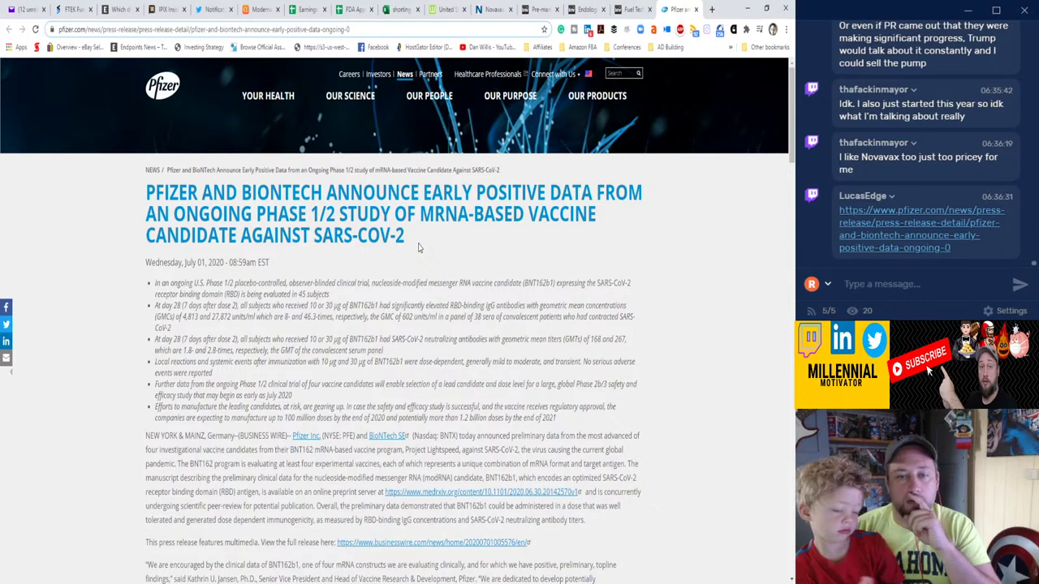
{"action": "scroll", "coordinate": [419, 248], "scroll_direction": "down", "scroll_amount": 1}
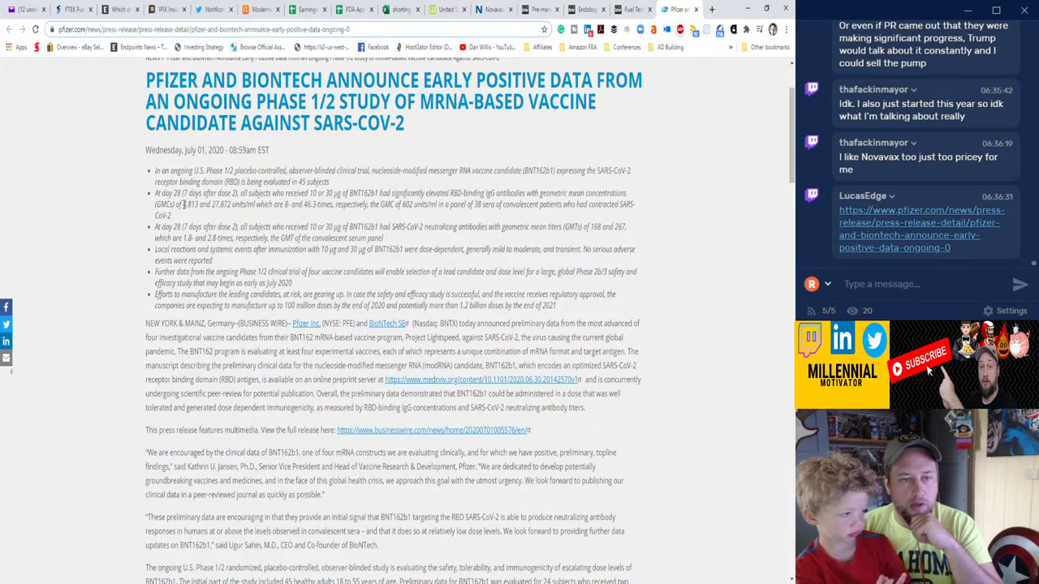
{"action": "left_click_drag", "start_coordinate": [257, 205], "coordinate": [371, 206]}
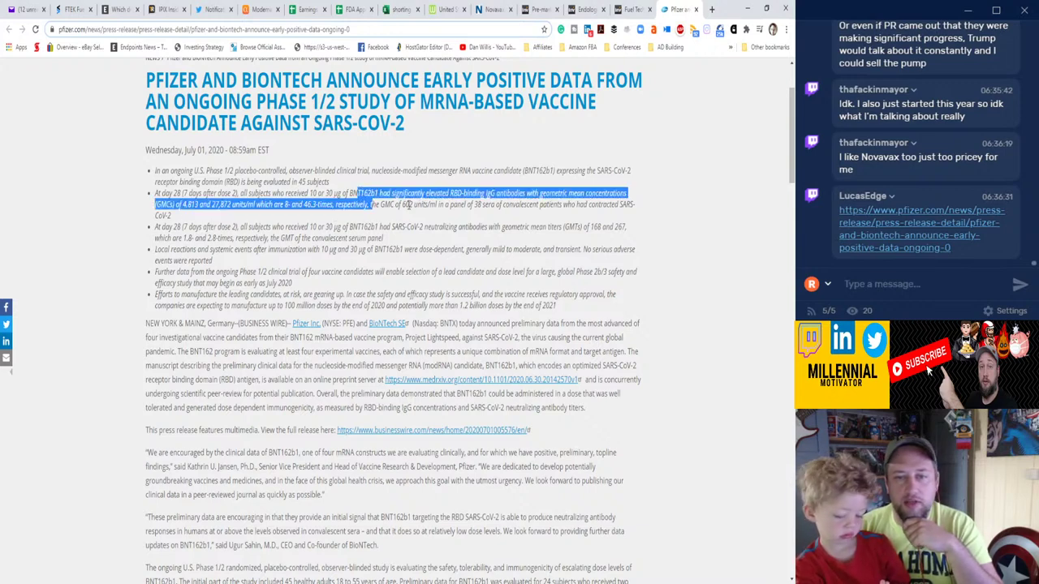
Read on through the Pfizer press release and highlight the words "preliminary, topline" in the first executive quote.
{"action": "left_click", "coordinate": [305, 228]}
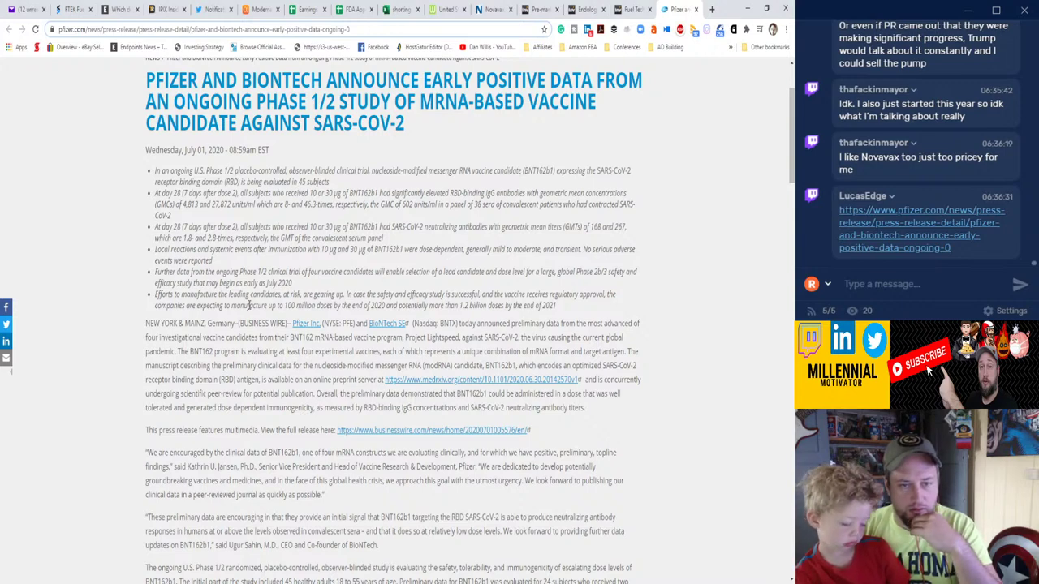
{"action": "scroll", "coordinate": [249, 305], "scroll_direction": "down", "scroll_amount": 3}
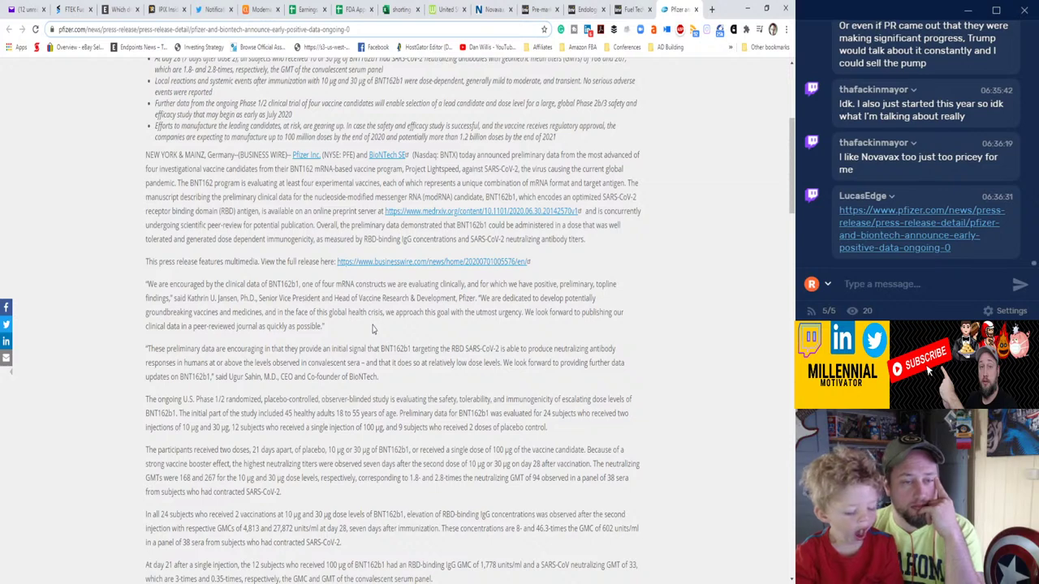
{"action": "left_click_drag", "start_coordinate": [562, 288], "coordinate": [617, 289]}
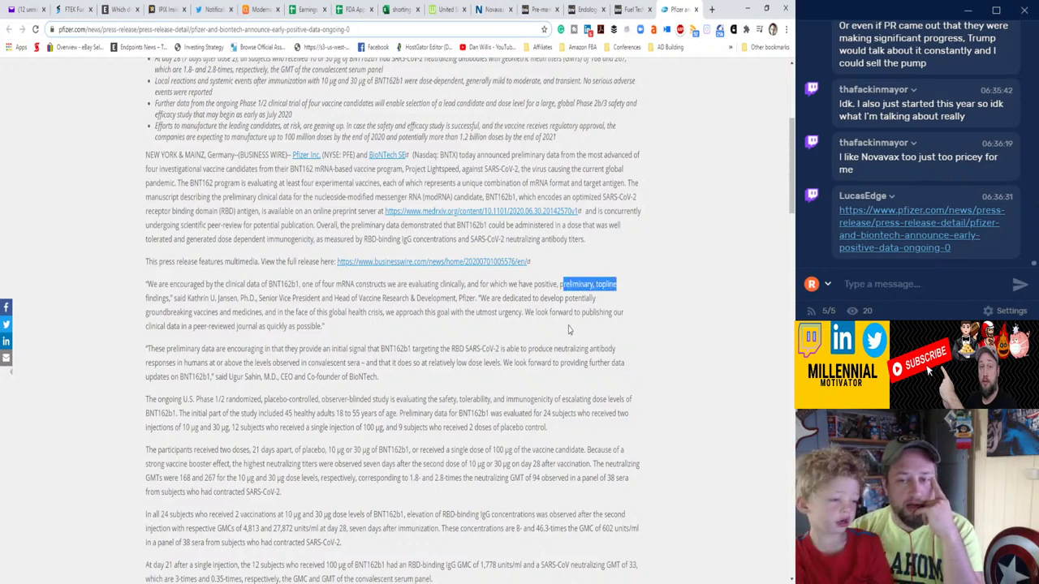
{"action": "left_click", "coordinate": [418, 337]}
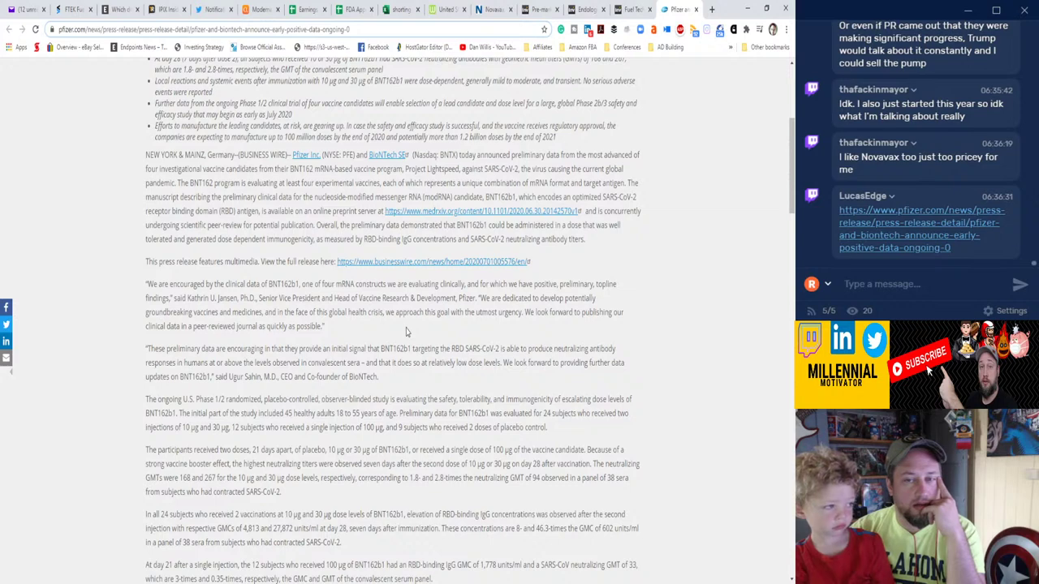
{"action": "scroll", "coordinate": [406, 331], "scroll_direction": "down", "scroll_amount": 4}
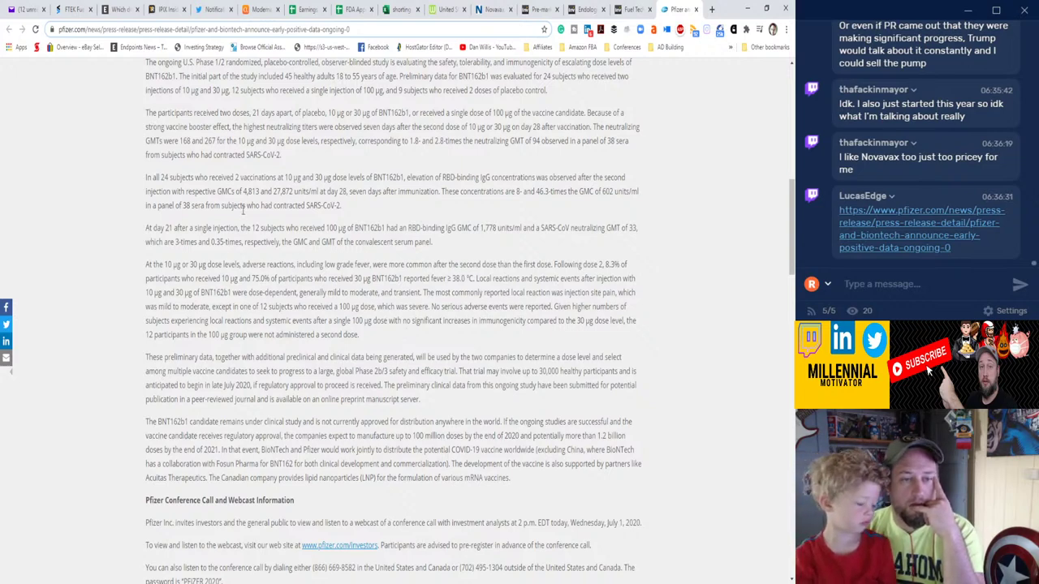
Highlight the day 21 single-injection results, including the subjects, the neutralizing GMT and the comparison with the convalescent serum panel.
{"action": "left_click_drag", "start_coordinate": [237, 228], "coordinate": [332, 228]}
{"action": "left_click_drag", "start_coordinate": [410, 228], "coordinate": [428, 228]}
{"action": "left_click", "coordinate": [603, 242]}
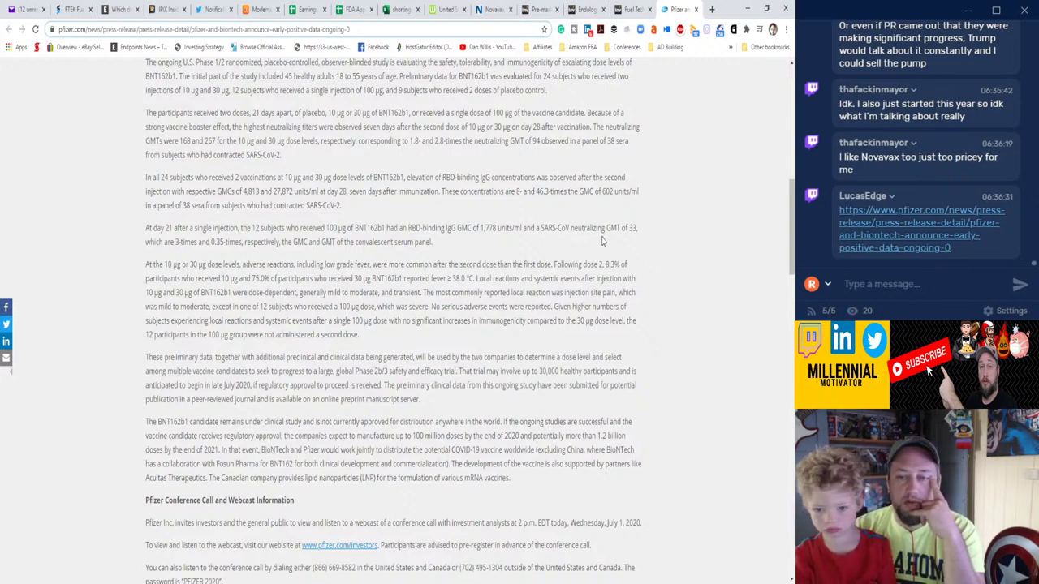
{"action": "left_click_drag", "start_coordinate": [639, 229], "coordinate": [621, 229]}
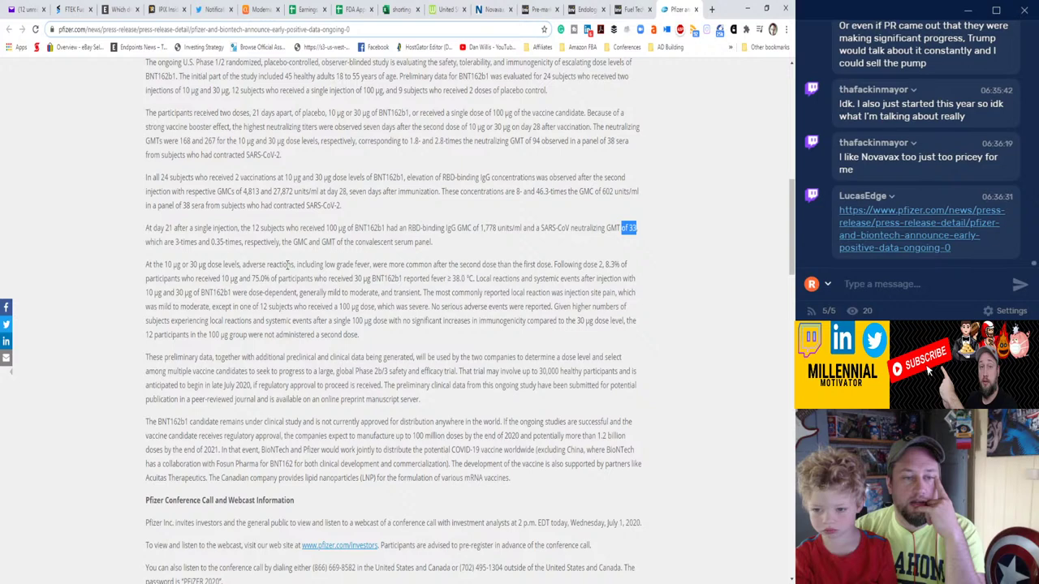
{"action": "left_click", "coordinate": [163, 262]}
{"action": "left_click_drag", "start_coordinate": [191, 242], "coordinate": [206, 265]}
{"action": "left_click", "coordinate": [237, 254]}
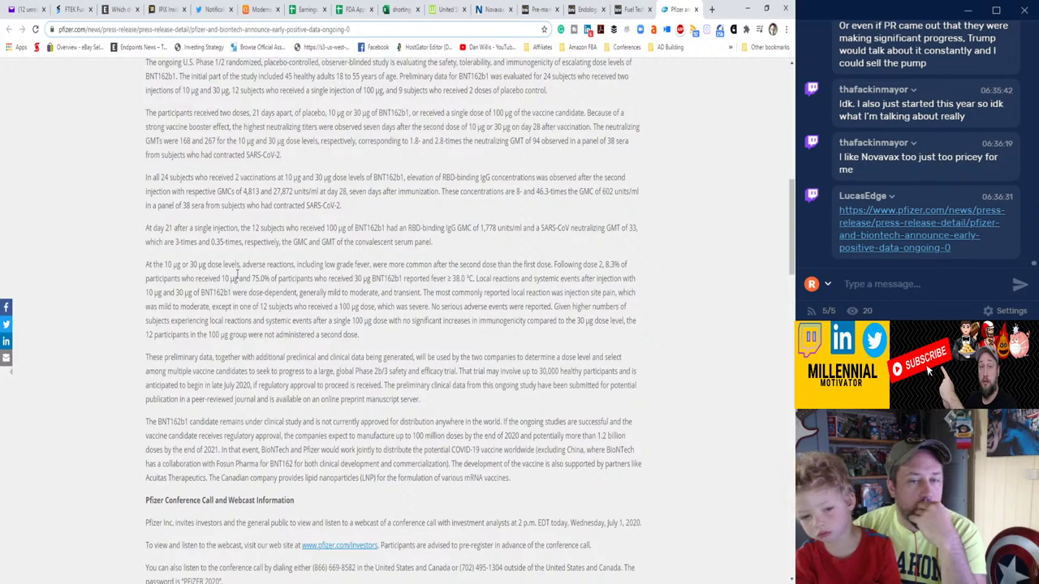
Highlight the passage on adverse reactions and fever after the second dose.
{"action": "left_click_drag", "start_coordinate": [268, 268], "coordinate": [325, 278]}
{"action": "scroll", "coordinate": [283, 306], "scroll_direction": "down", "scroll_amount": 3}
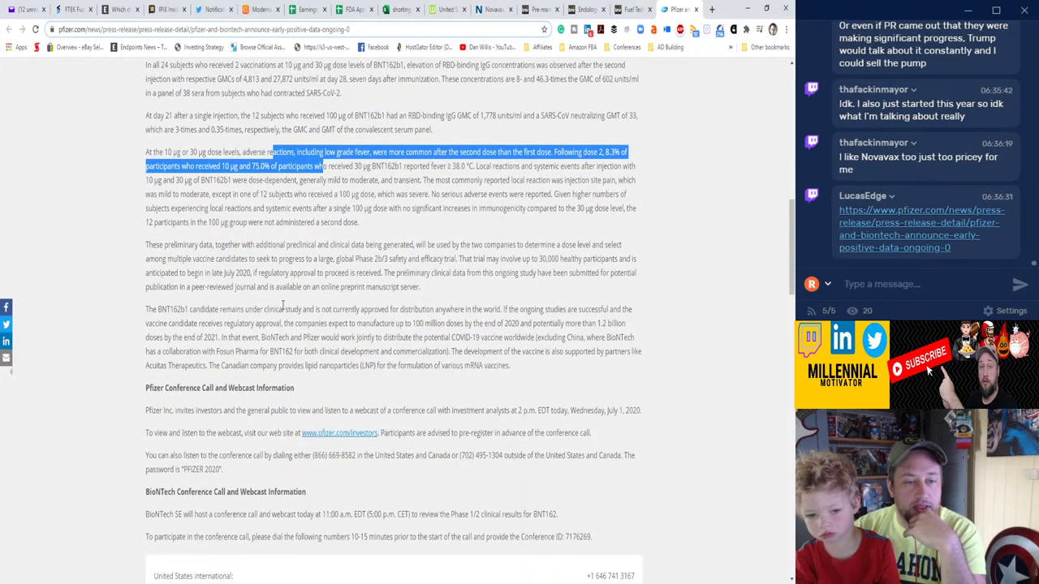
{"action": "left_click", "coordinate": [241, 273]}
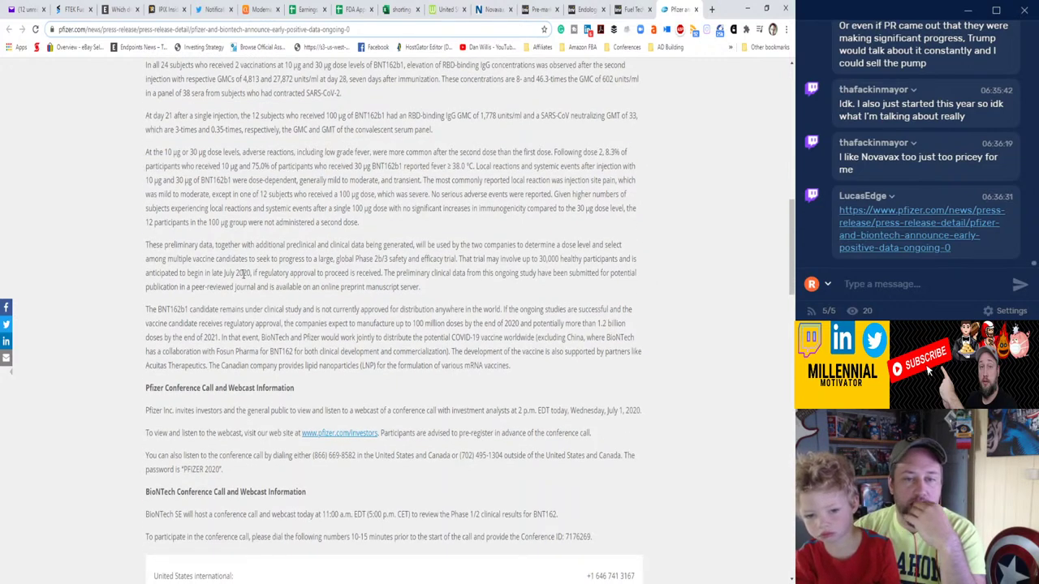
Highlight parts of the paragraph on how the preliminary data supports the planned global Phase 2b/3 safety and efficacy trial.
{"action": "left_click_drag", "start_coordinate": [309, 245], "coordinate": [398, 245]}
{"action": "left_click_drag", "start_coordinate": [465, 245], "coordinate": [502, 246]}
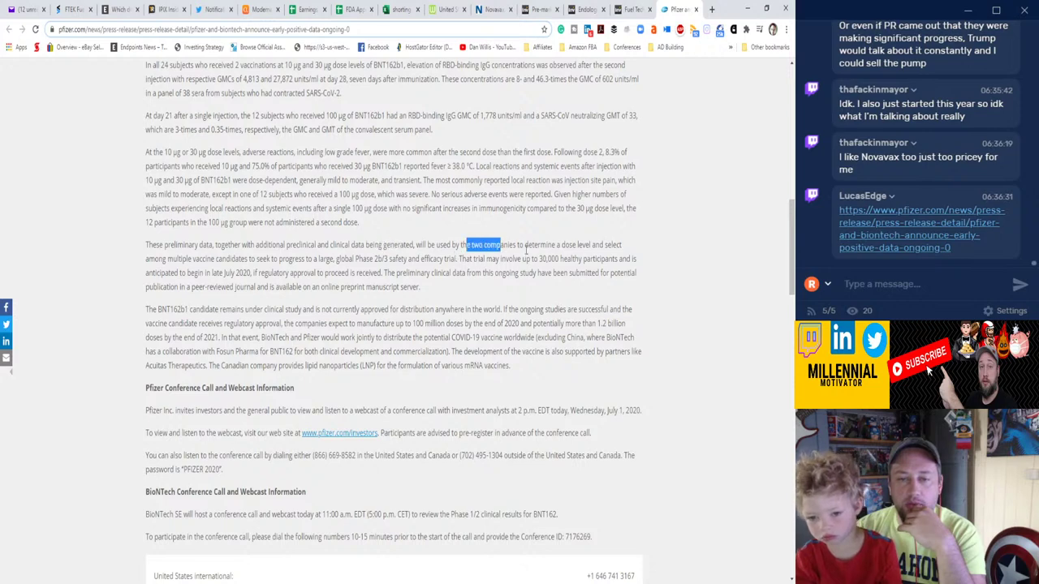
{"action": "left_click_drag", "start_coordinate": [156, 274], "coordinate": [259, 274]}
{"action": "left_click", "coordinate": [305, 268]}
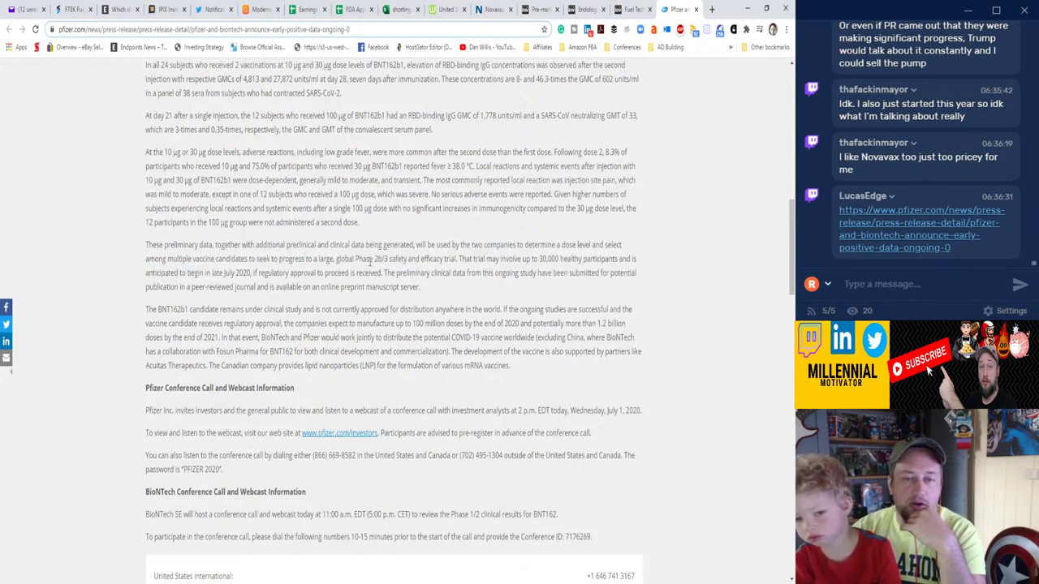
{"action": "left_click_drag", "start_coordinate": [370, 260], "coordinate": [464, 274]}
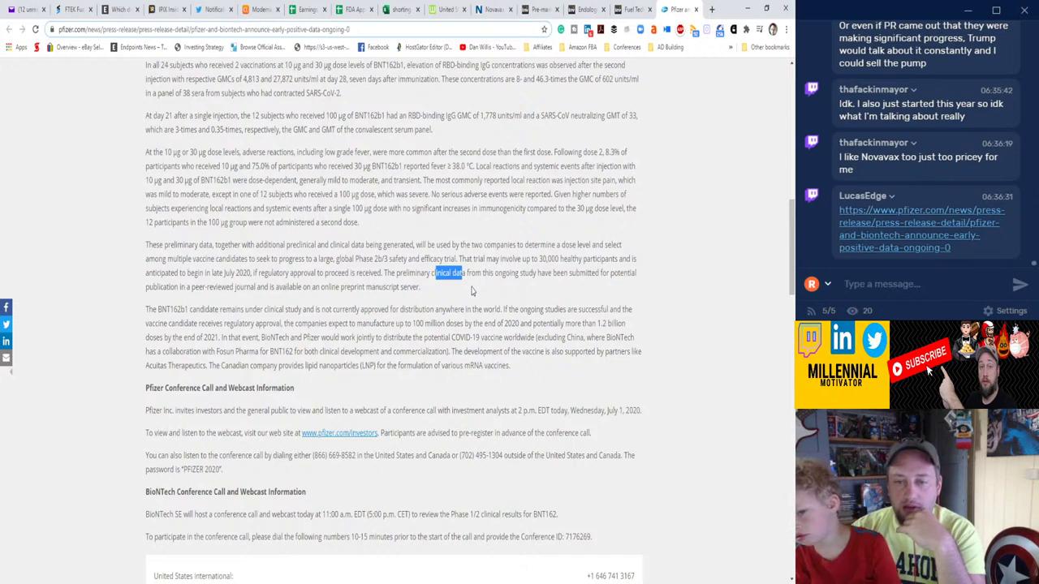
{"action": "left_click", "coordinate": [344, 311]}
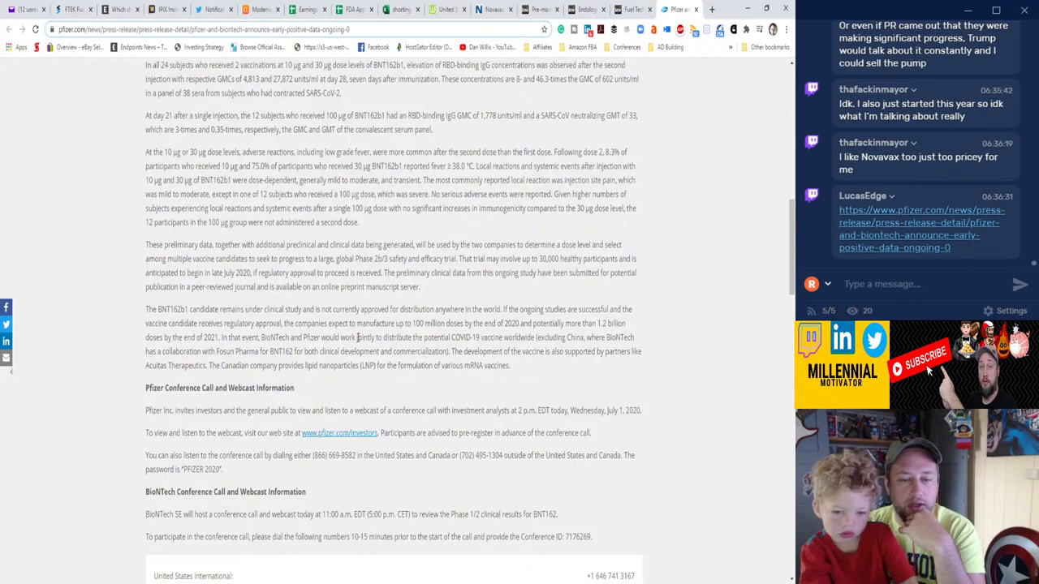
Look back over the press release up to the headline and summary bullets at its start.
{"action": "scroll", "coordinate": [357, 337], "scroll_direction": "up", "scroll_amount": 3}
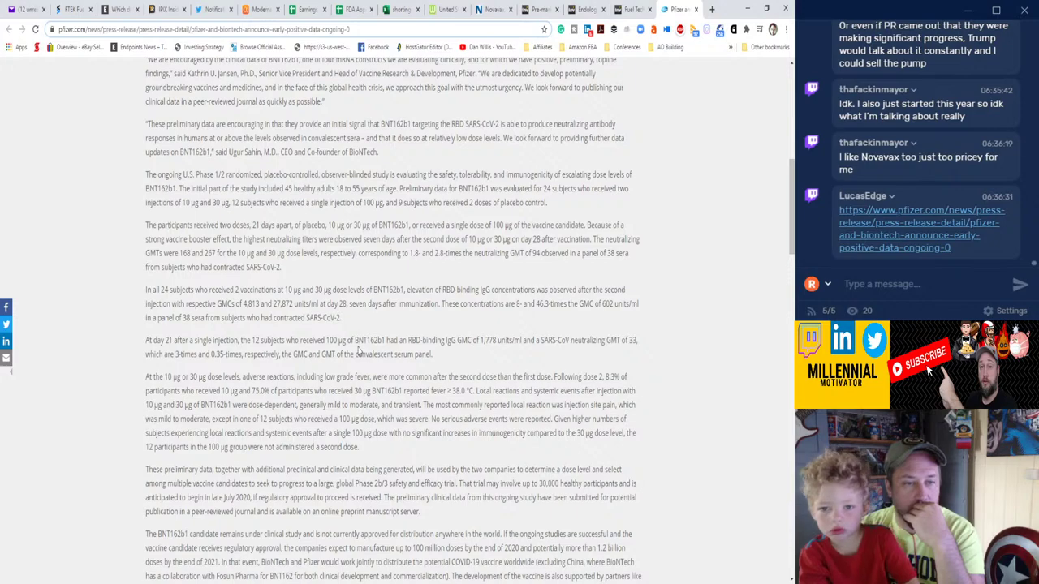
{"action": "scroll", "coordinate": [360, 351], "scroll_direction": "up", "scroll_amount": 6}
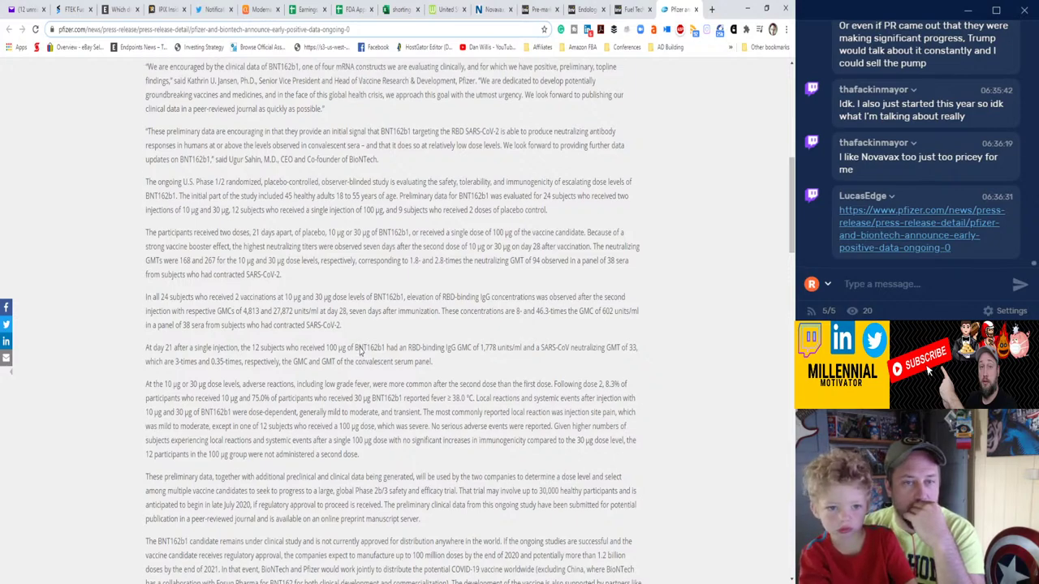
{"action": "scroll", "coordinate": [360, 350], "scroll_direction": "down", "scroll_amount": 1}
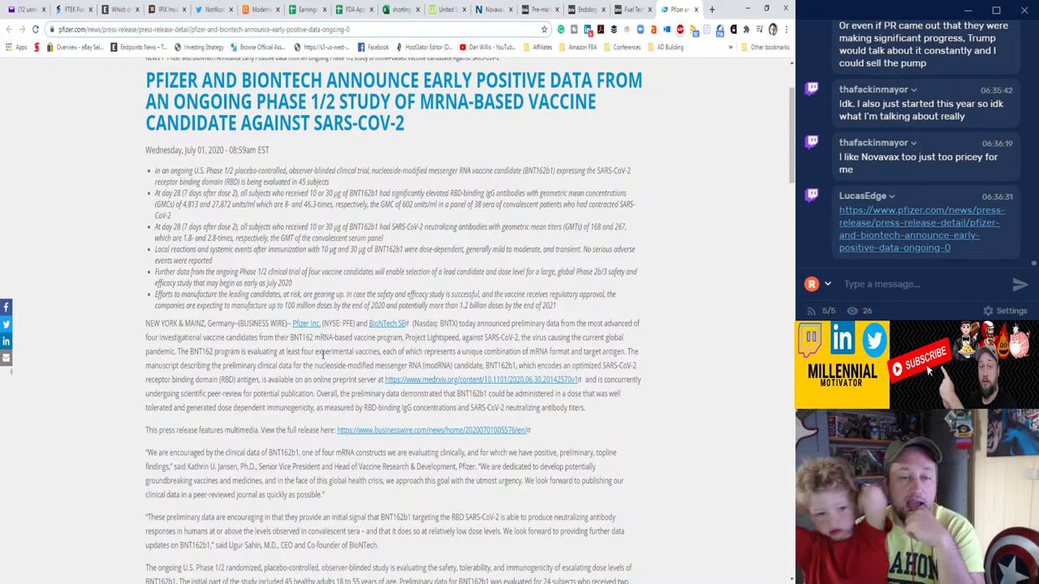
{"action": "scroll", "coordinate": [323, 354], "scroll_direction": "down", "scroll_amount": 2}
{"action": "scroll", "coordinate": [323, 355], "scroll_direction": "up", "scroll_amount": 2}
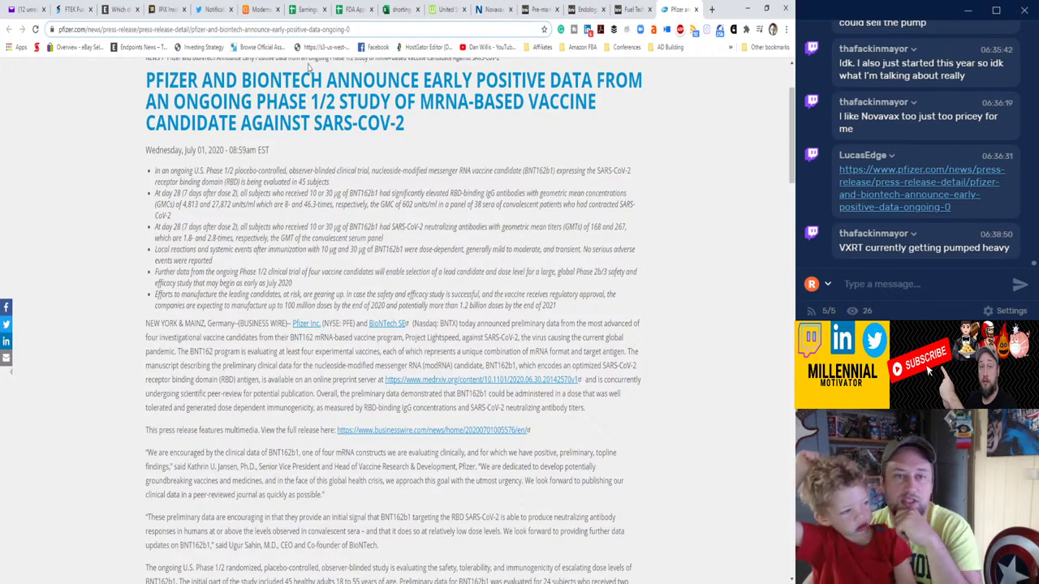
Switch to Seeking Alpha, open its latest market news and read the article on the FDA approving Endo's Qwo for cellulite.
{"action": "left_click", "coordinate": [260, 7]}
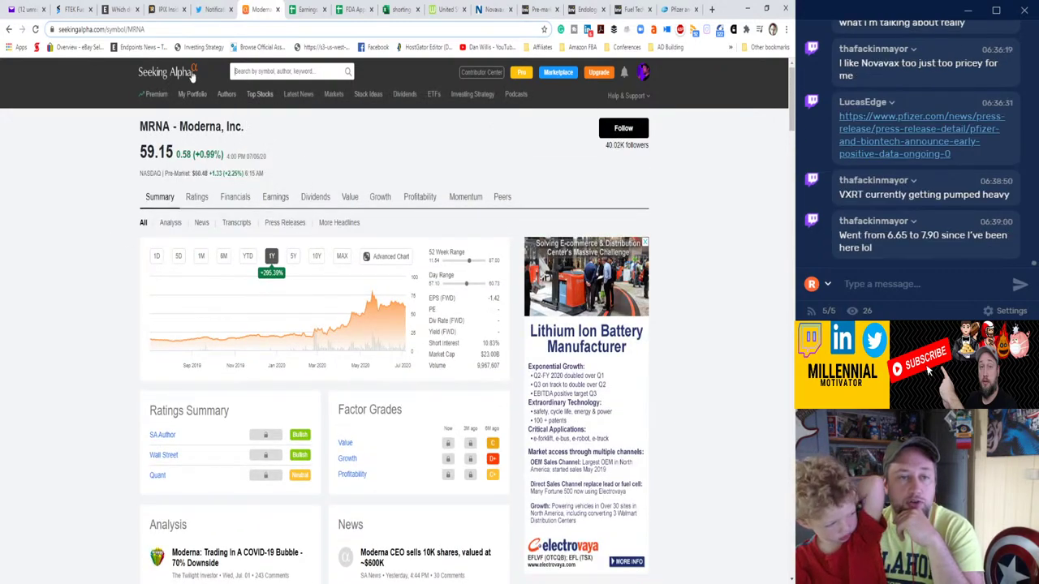
{"action": "left_click", "coordinate": [223, 102]}
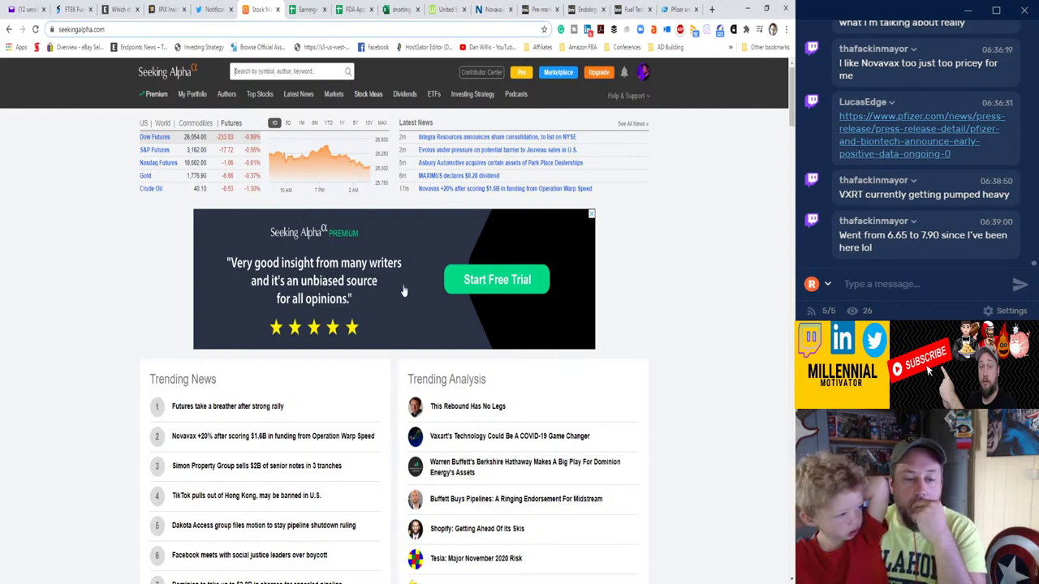
{"action": "left_click", "coordinate": [298, 93]}
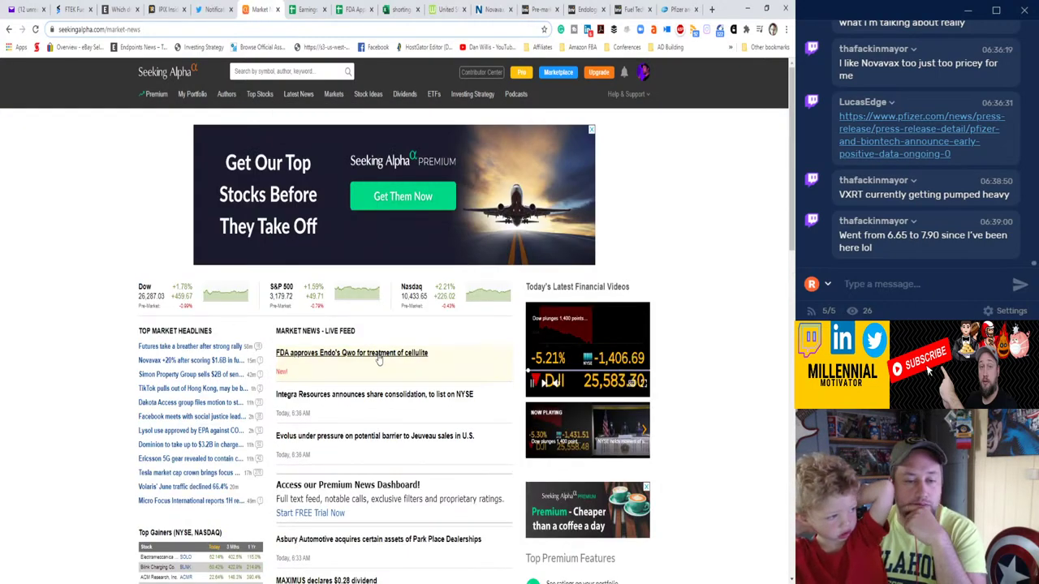
{"action": "scroll", "coordinate": [376, 361], "scroll_direction": "down", "scroll_amount": 3}
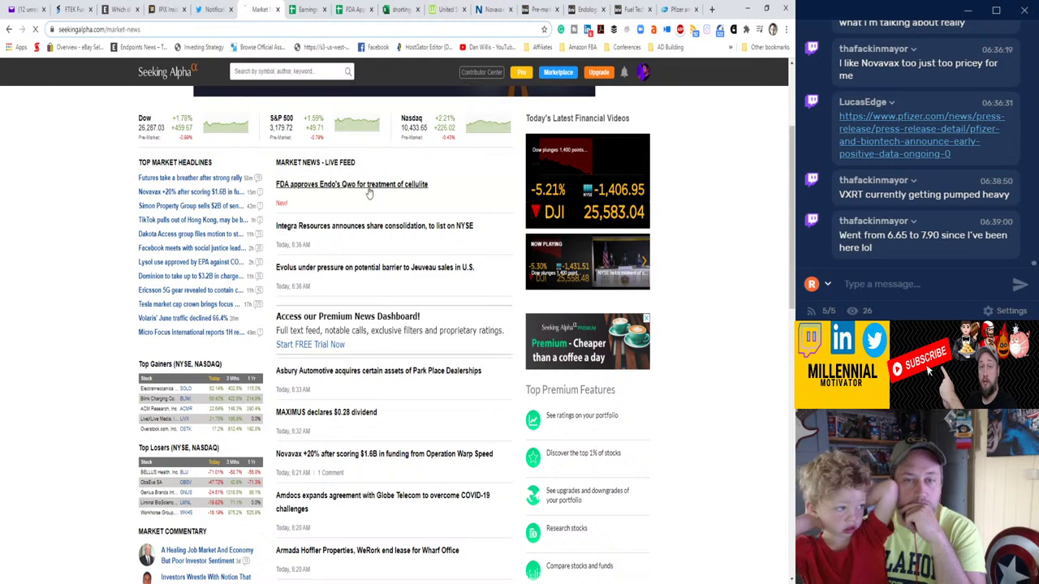
{"action": "left_click", "coordinate": [369, 185]}
{"action": "mouse_move", "coordinate": [353, 230]}
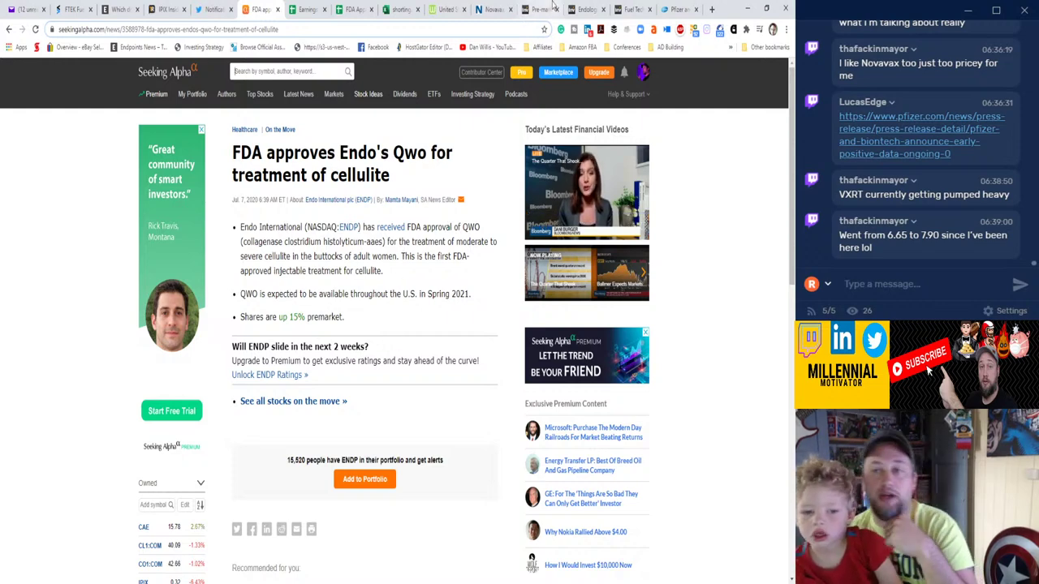
In the FDA Approval Strat spreadsheet's Short <15$ sheet, add the ticker ENDP in cell A14, checking it against the Endo article.
{"action": "left_click", "coordinate": [355, 9]}
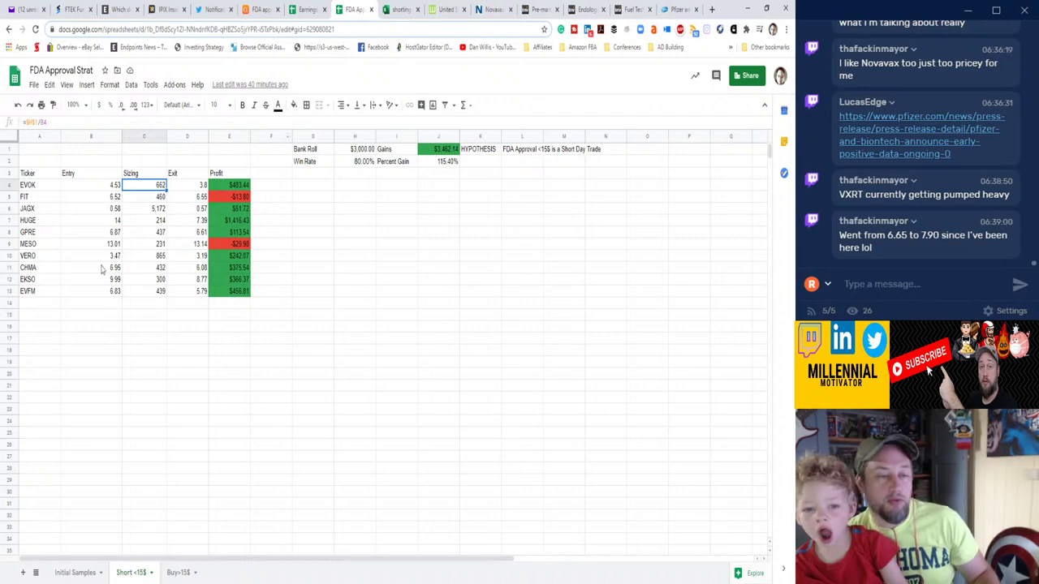
{"action": "left_click", "coordinate": [31, 306]}
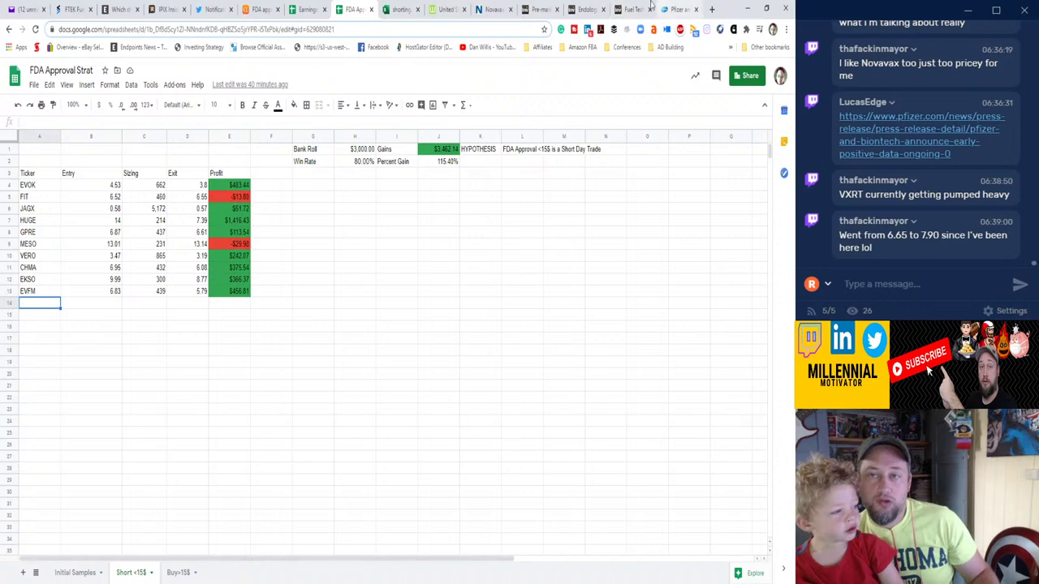
{"action": "left_click", "coordinate": [258, 10]}
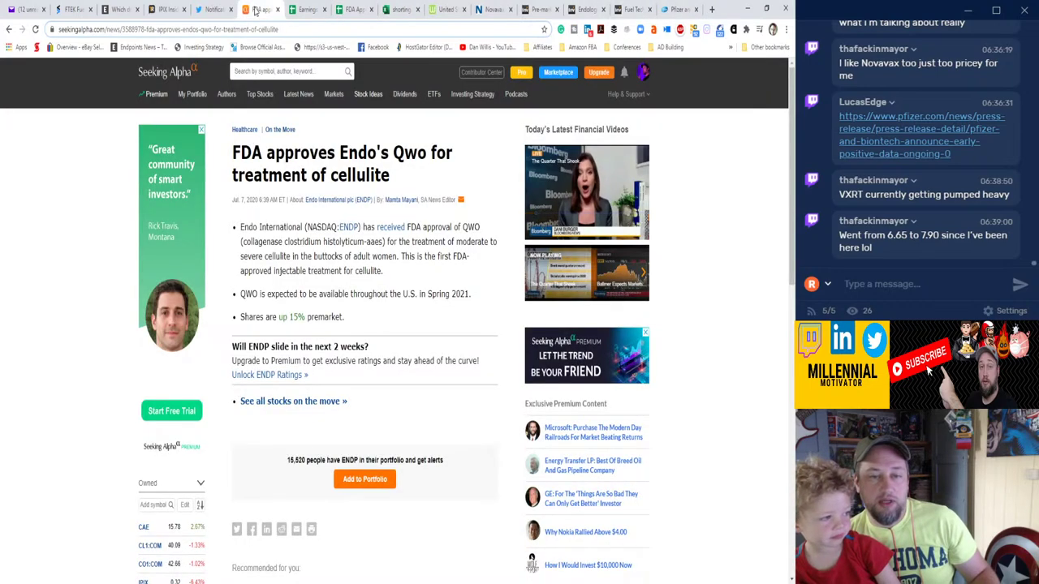
{"action": "left_click", "coordinate": [350, 9]}
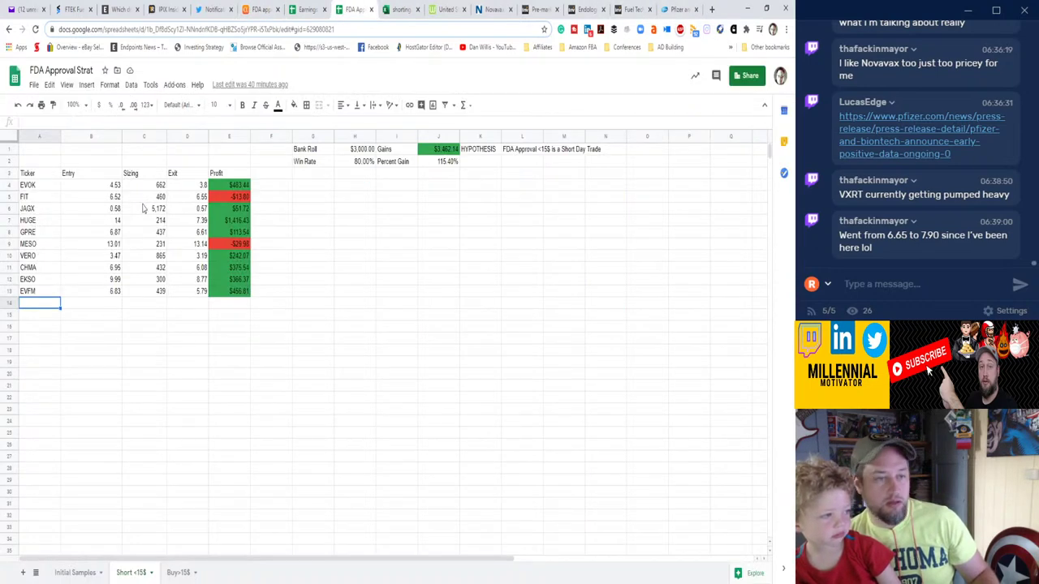
{"action": "type", "text": "E"}
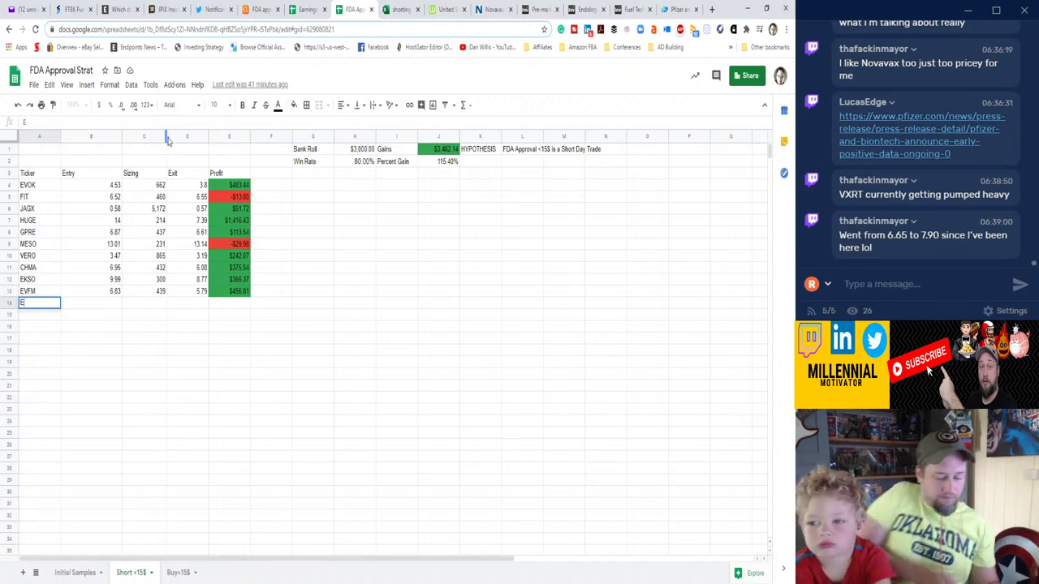
{"action": "type", "text": "NDP"}
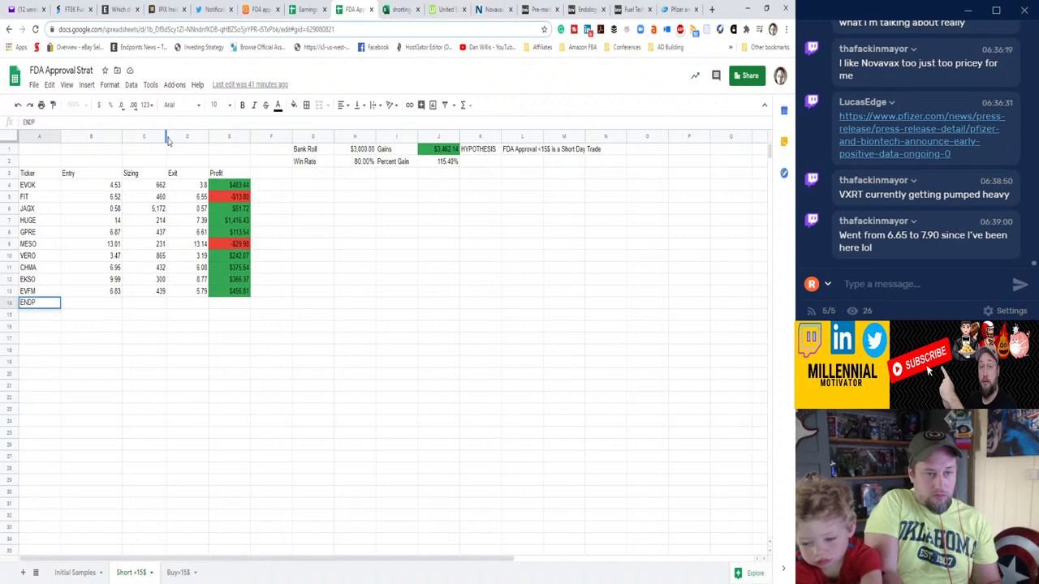
{"action": "key", "text": "Tab"}
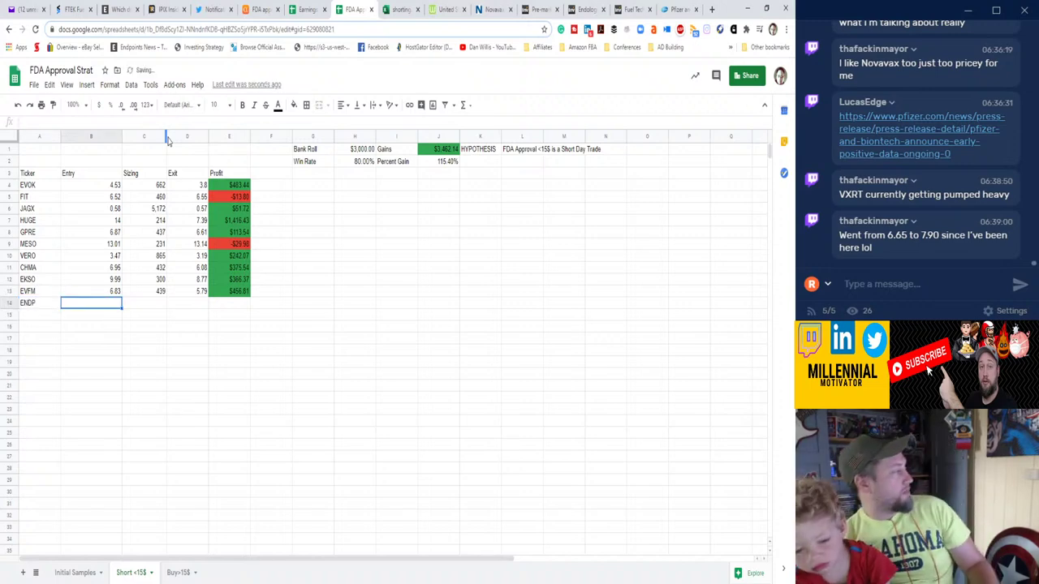
{"action": "left_click", "coordinate": [443, 219]}
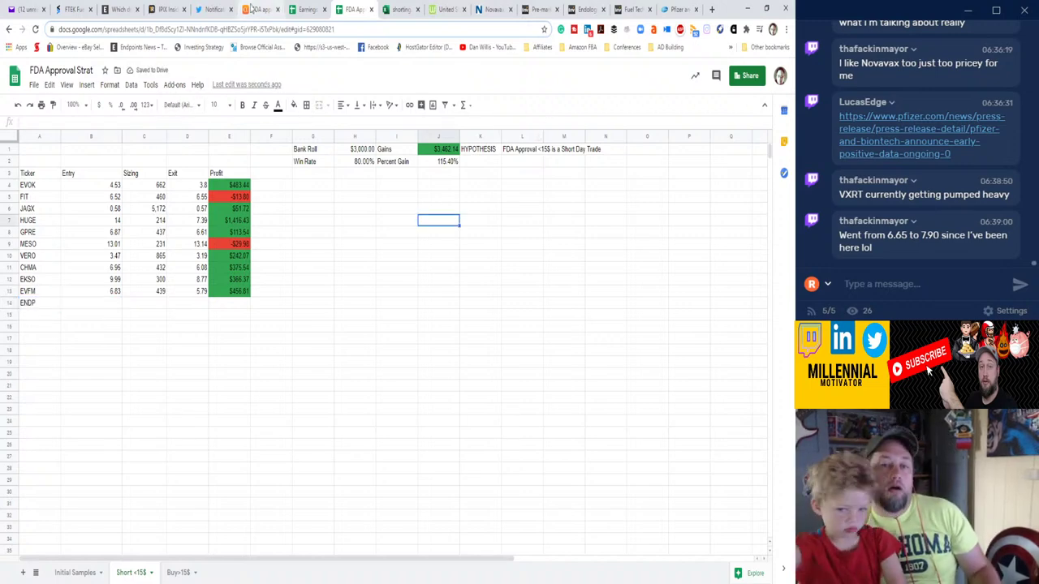
Return to Seeking Alpha and open the Vaxart (VXRT) stock page from the recent searches.
{"action": "left_click", "coordinate": [254, 9]}
{"action": "left_click", "coordinate": [269, 73]}
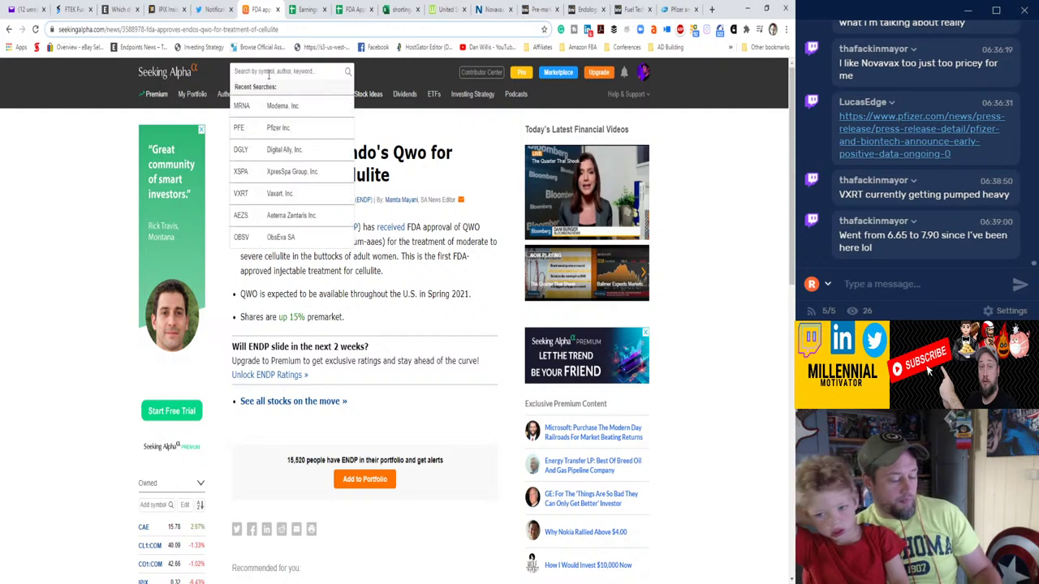
{"action": "left_click", "coordinate": [276, 194]}
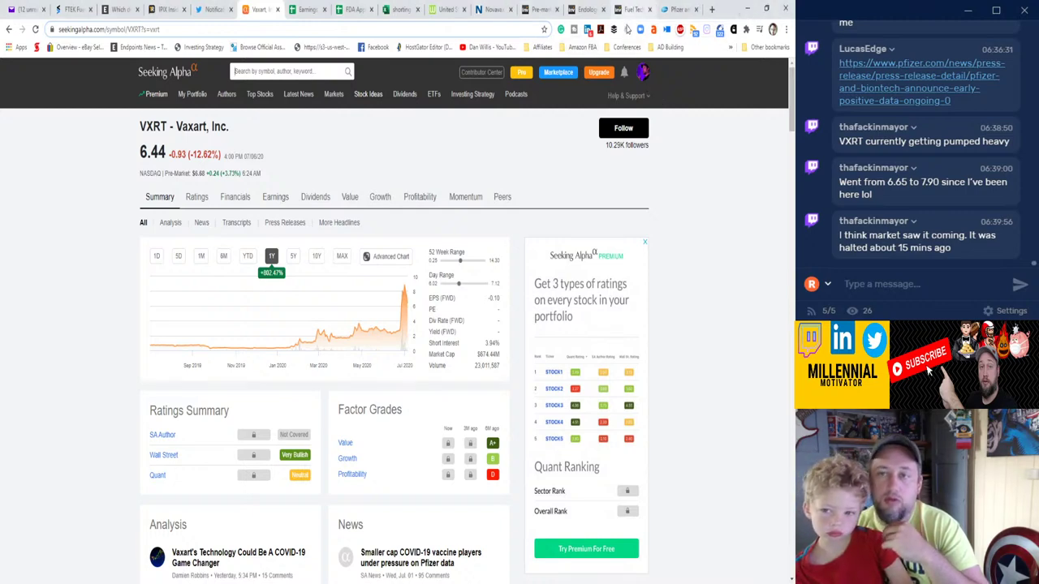
Switch to the Investing.com pre-market page and reload it to refresh the stock quotes.
{"action": "left_click", "coordinate": [538, 9]}
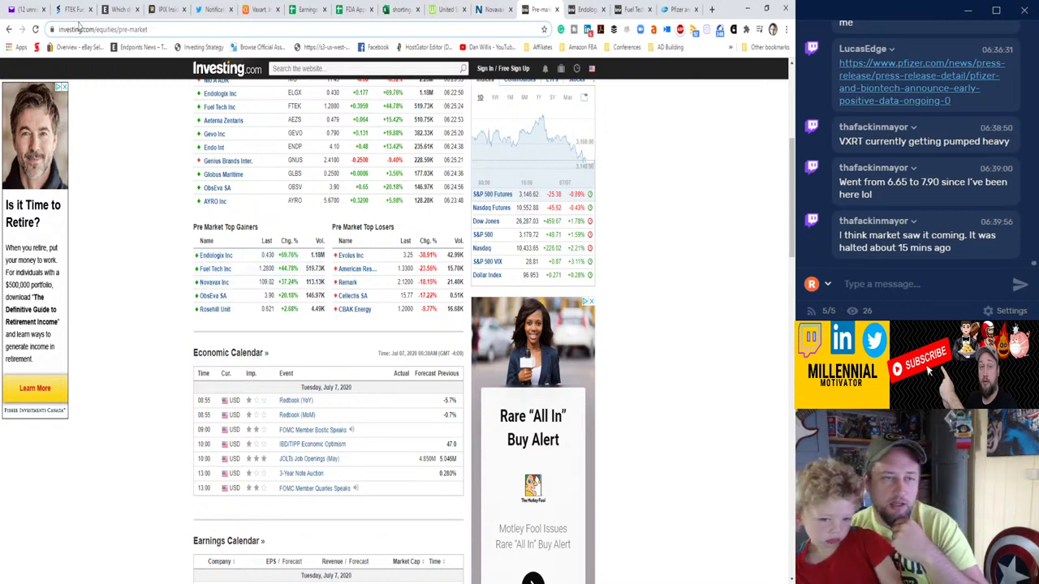
{"action": "left_click", "coordinate": [36, 29]}
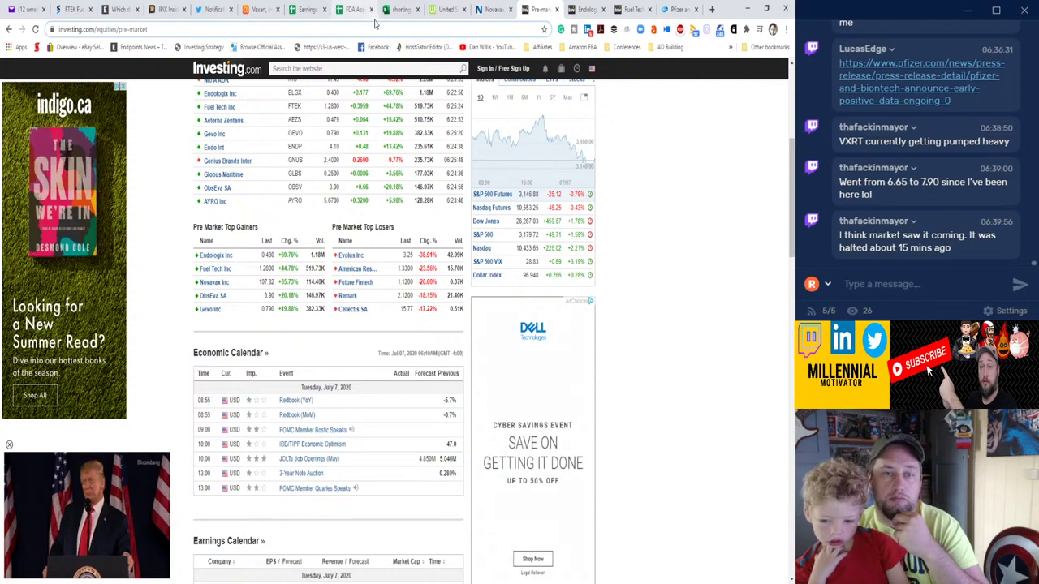
Switch to Seeking Alpha, open its latest market news and skim the live feed headlines.
{"action": "left_click", "coordinate": [260, 9]}
{"action": "mouse_move", "coordinate": [298, 93]}
{"action": "left_click", "coordinate": [365, 131]}
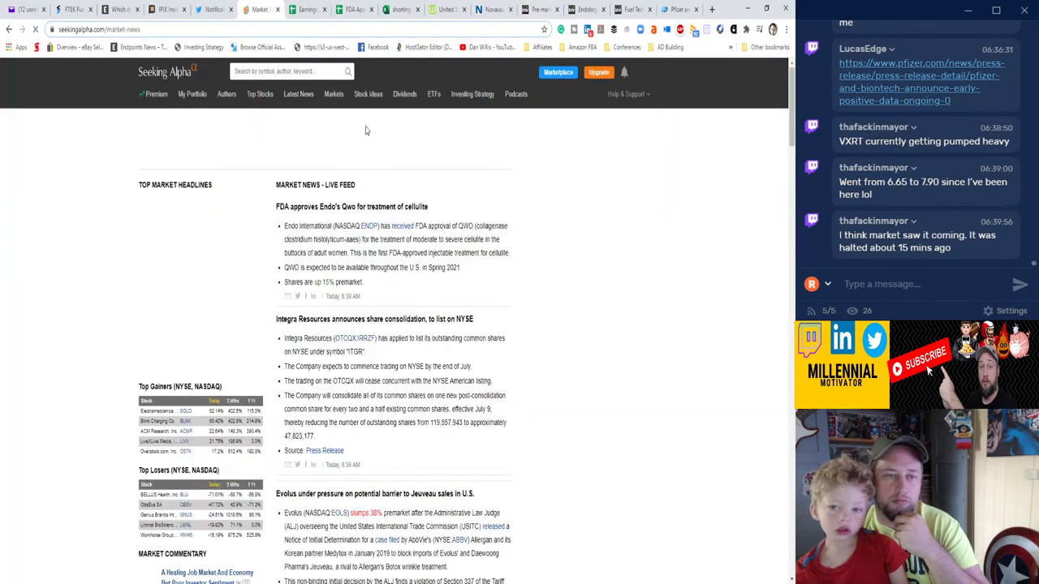
{"action": "scroll", "coordinate": [377, 235], "scroll_direction": "down", "scroll_amount": 2}
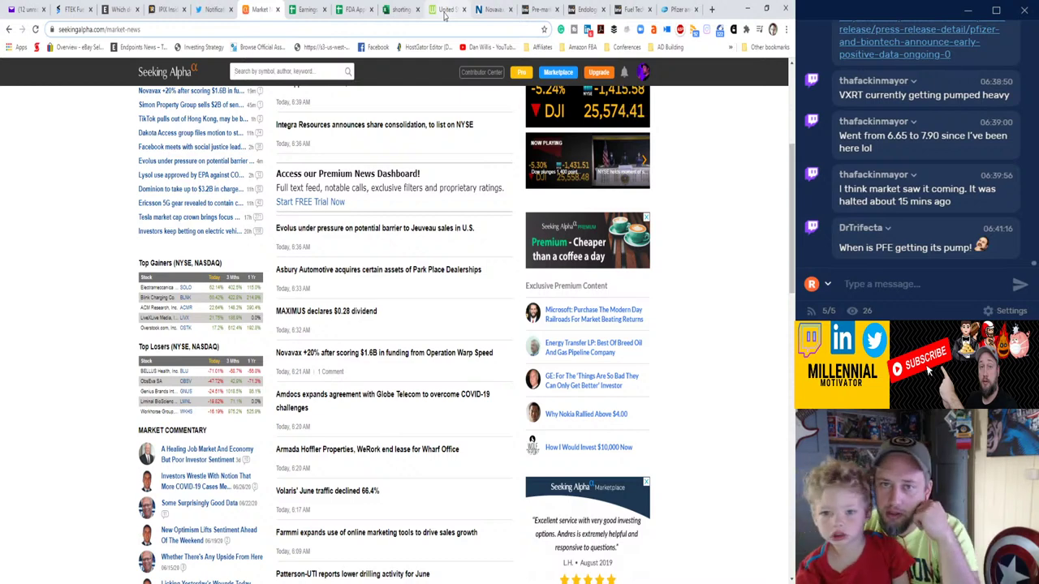
Review the Novavax Phase 1/2 trial release, and highlight the summary bullets in Pfizer and BioNTech's early vaccine data release.
{"action": "left_click", "coordinate": [494, 10]}
{"action": "scroll", "coordinate": [381, 260], "scroll_direction": "down", "scroll_amount": 7}
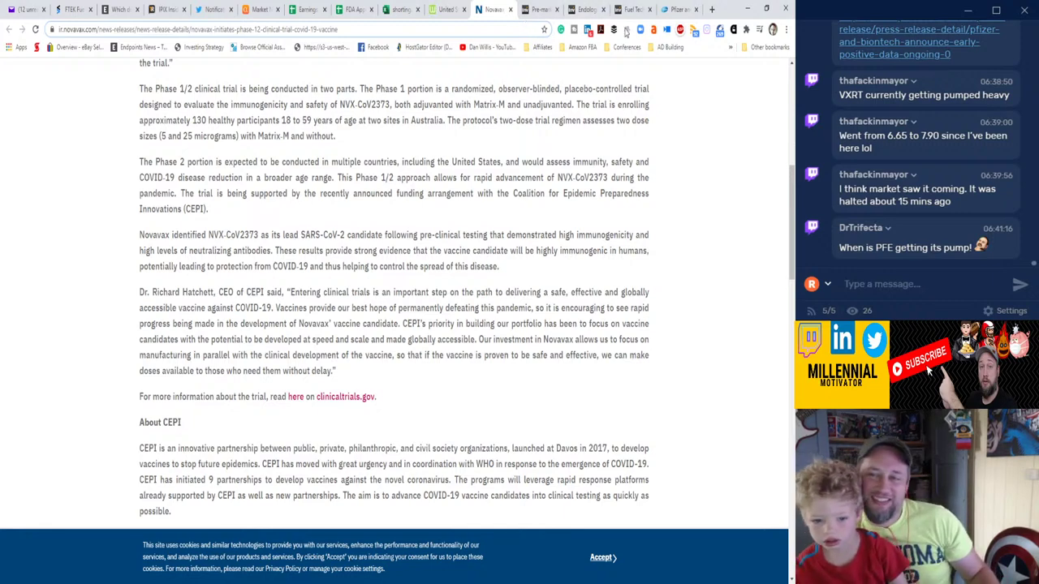
{"action": "left_click", "coordinate": [676, 9]}
{"action": "left_click_drag", "start_coordinate": [227, 202], "coordinate": [506, 322]}
{"action": "left_click_drag", "start_coordinate": [587, 315], "coordinate": [501, 258]}
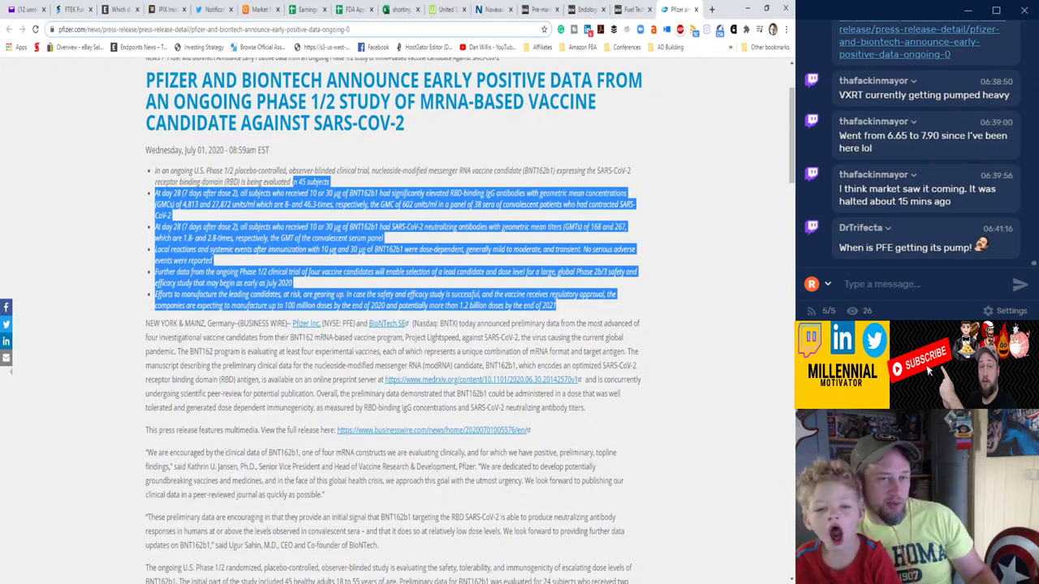
Return to Seeking Alpha's market news and read through the older headlines in the live feed.
{"action": "left_click", "coordinate": [257, 10]}
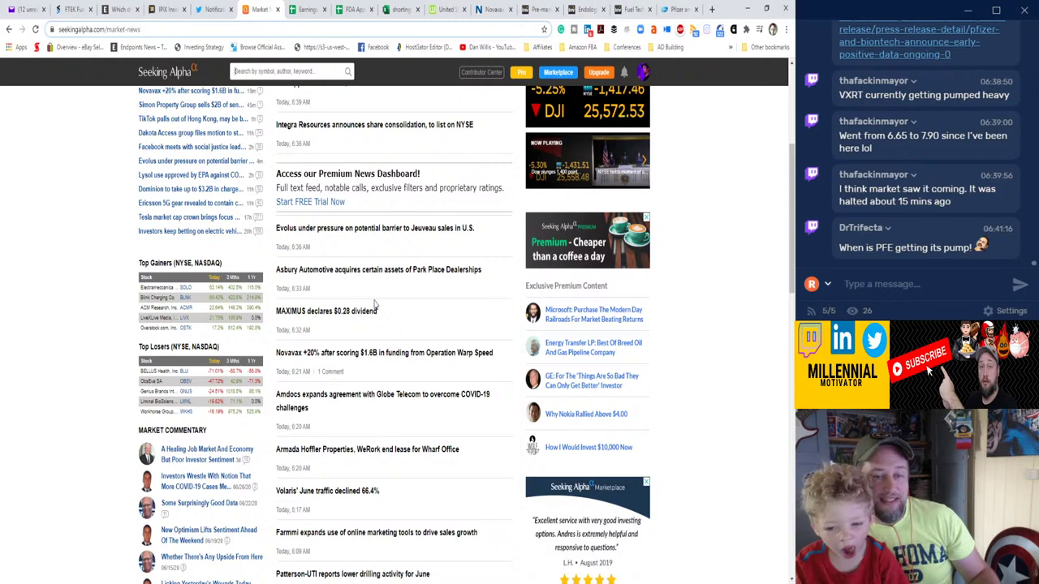
{"action": "scroll", "coordinate": [375, 305], "scroll_direction": "down", "scroll_amount": 1}
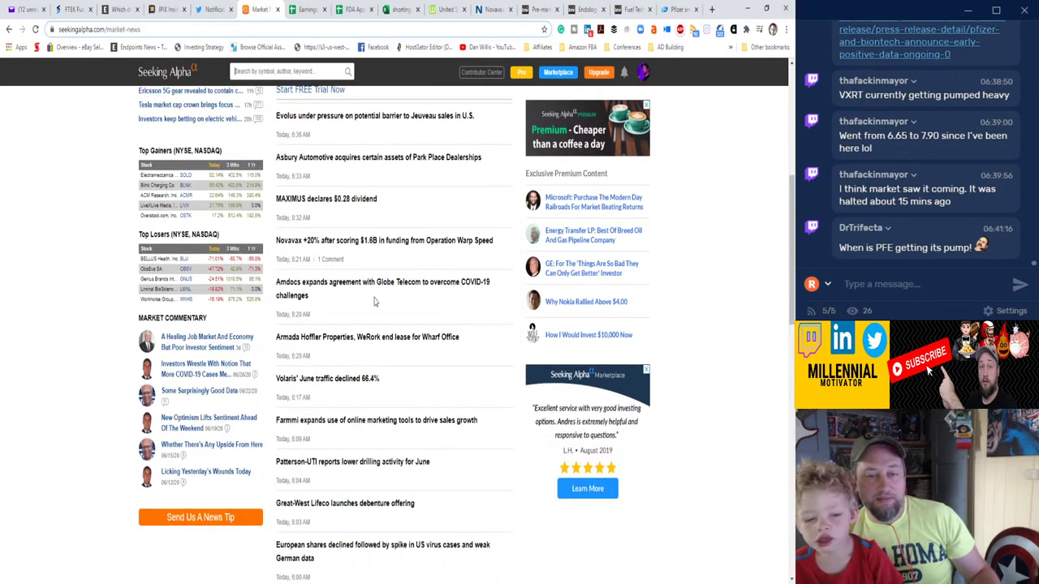
{"action": "scroll", "coordinate": [374, 302], "scroll_direction": "down", "scroll_amount": 1}
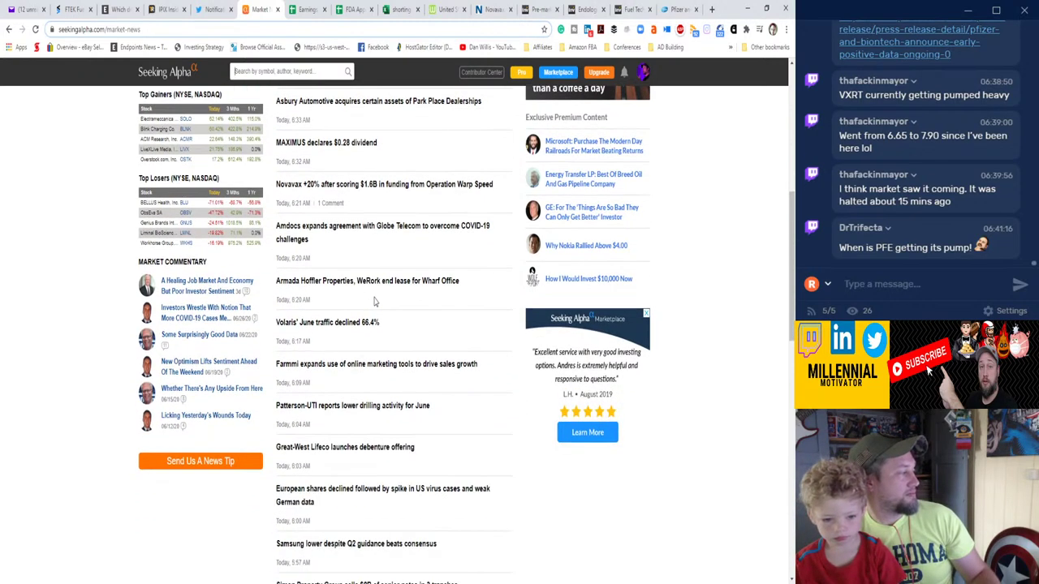
{"action": "scroll", "coordinate": [374, 302], "scroll_direction": "down", "scroll_amount": 3}
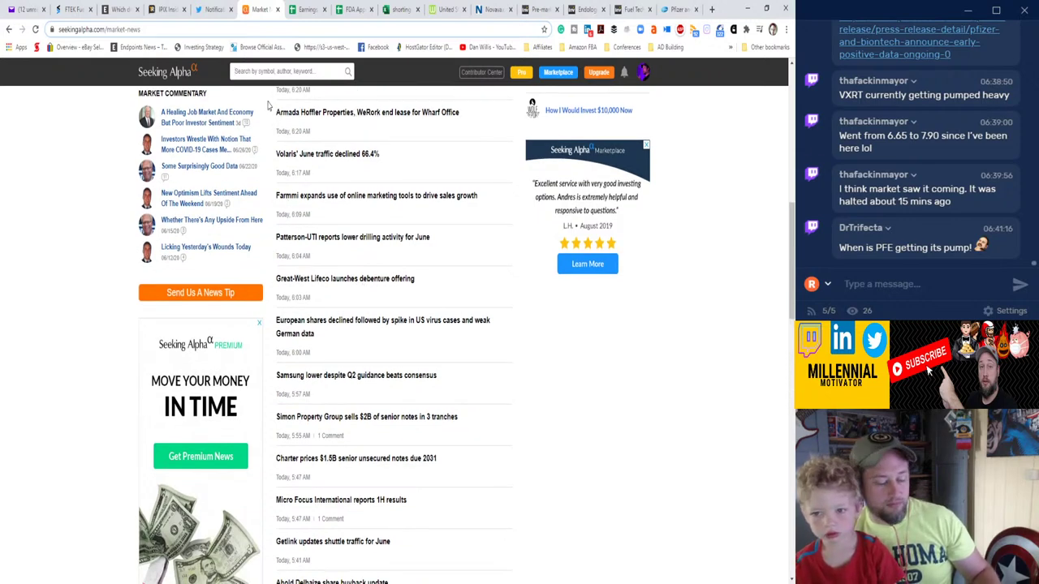
Search Seeking Alpha for ipix and open the Innovation Pharmaceuticals stock page at its news list.
{"action": "type", "text": "ipix"}
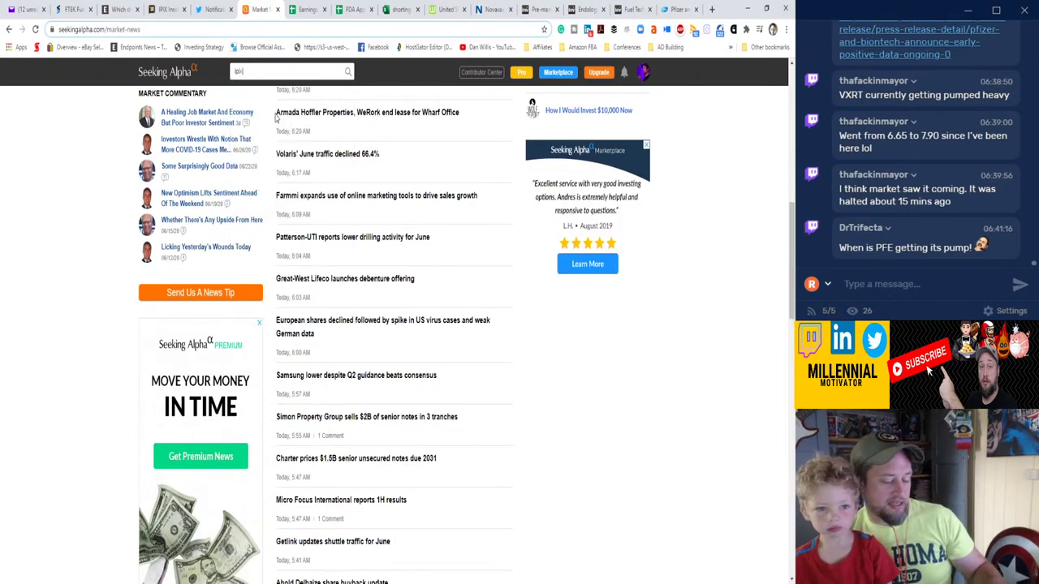
{"action": "left_click", "coordinate": [276, 118]}
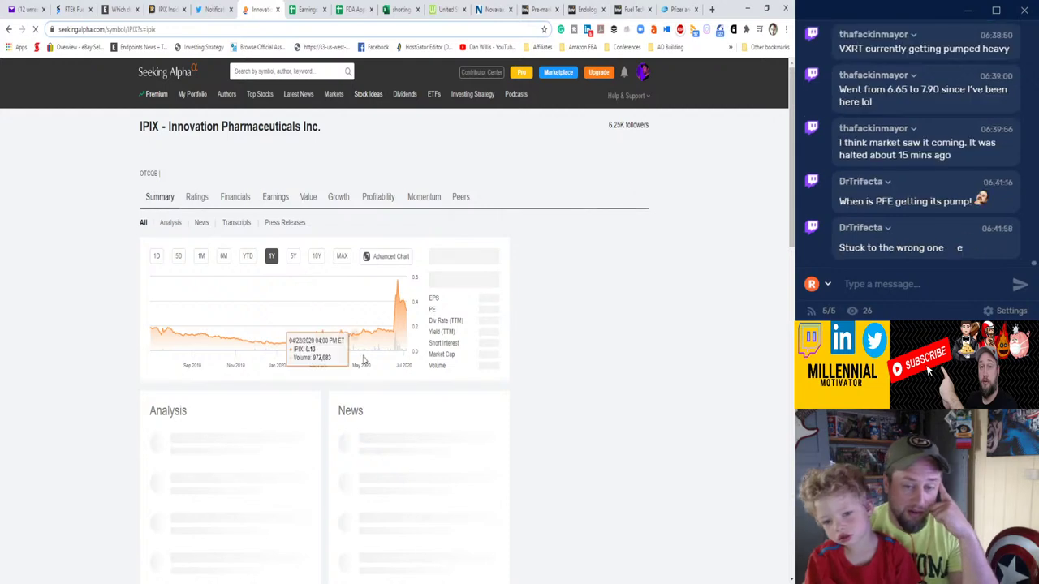
{"action": "scroll", "coordinate": [363, 360], "scroll_direction": "down", "scroll_amount": 3}
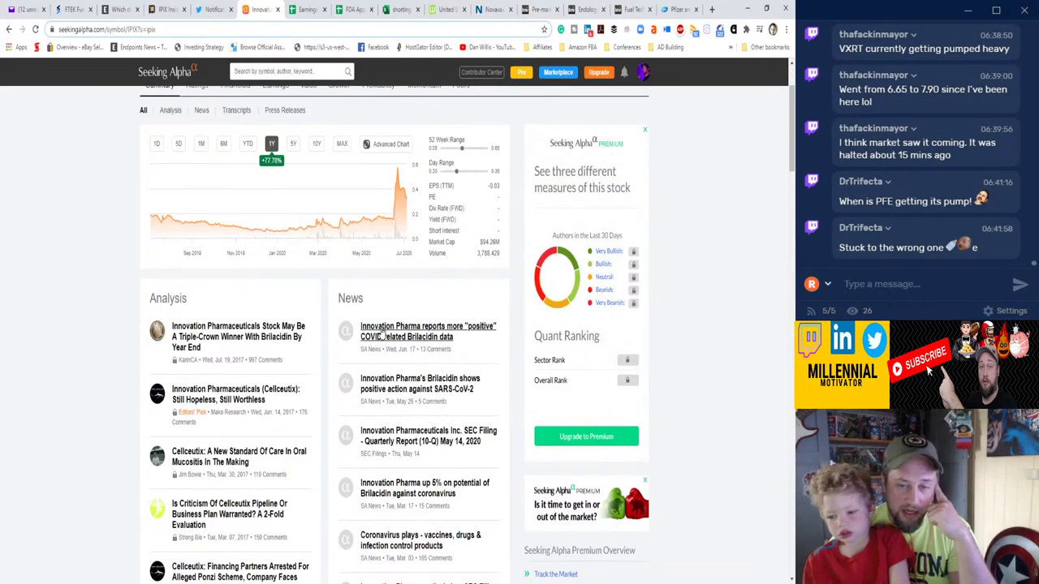
Read the article on Brilacidin's COVID-related data, highlighting "95% and 97%", and switch to the IPIX insider activity page on TipRanks.
{"action": "left_click", "coordinate": [382, 333]}
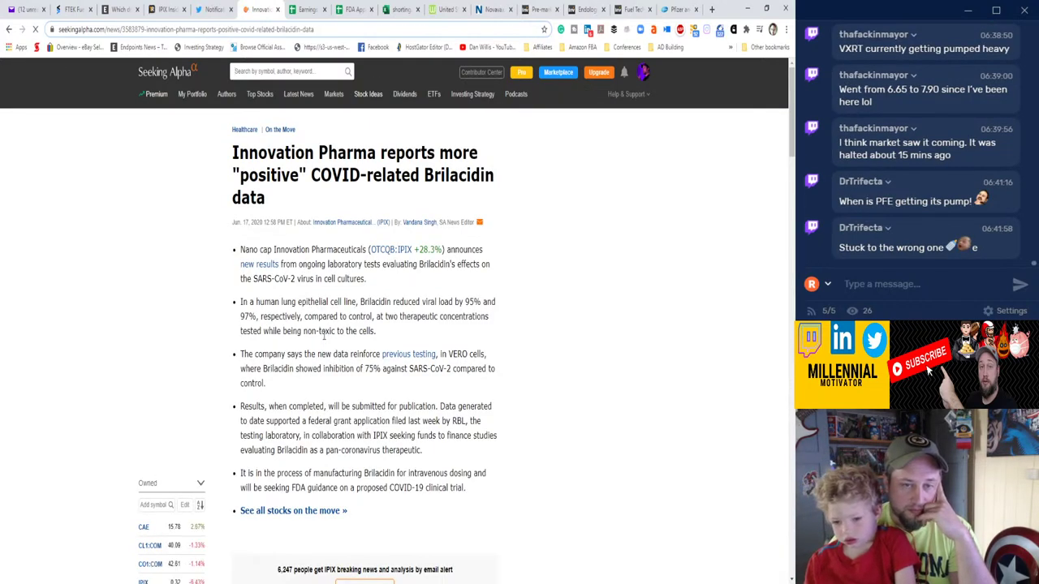
{"action": "left_click_drag", "start_coordinate": [465, 302], "coordinate": [257, 318]}
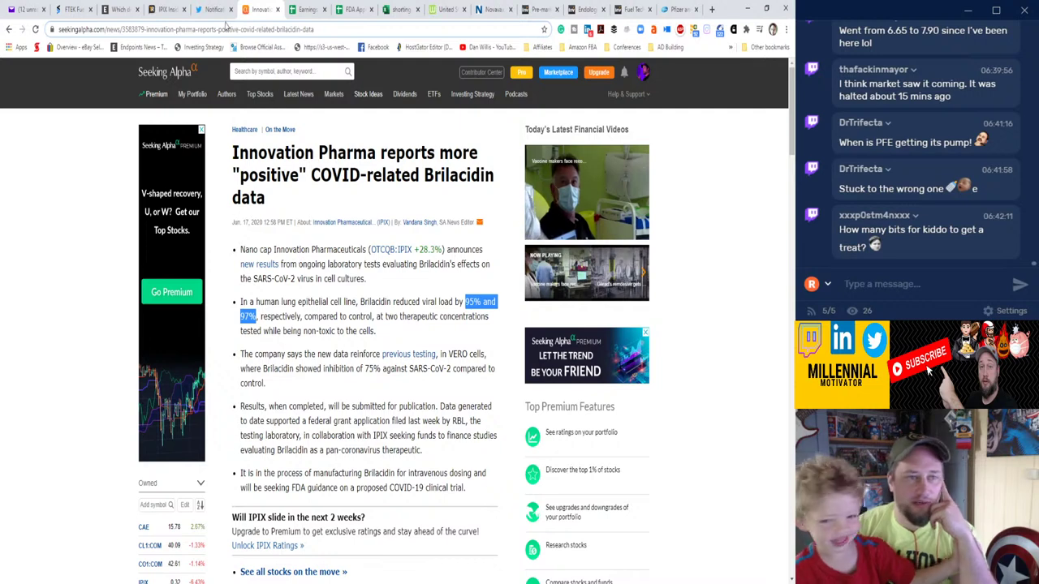
{"action": "left_click", "coordinate": [136, 15]}
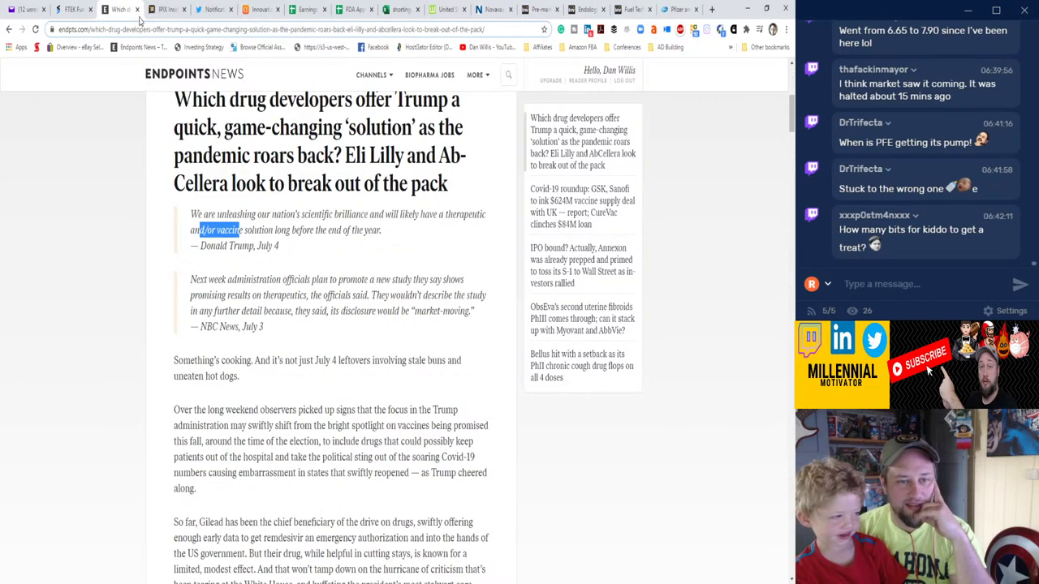
{"action": "left_click", "coordinate": [165, 9]}
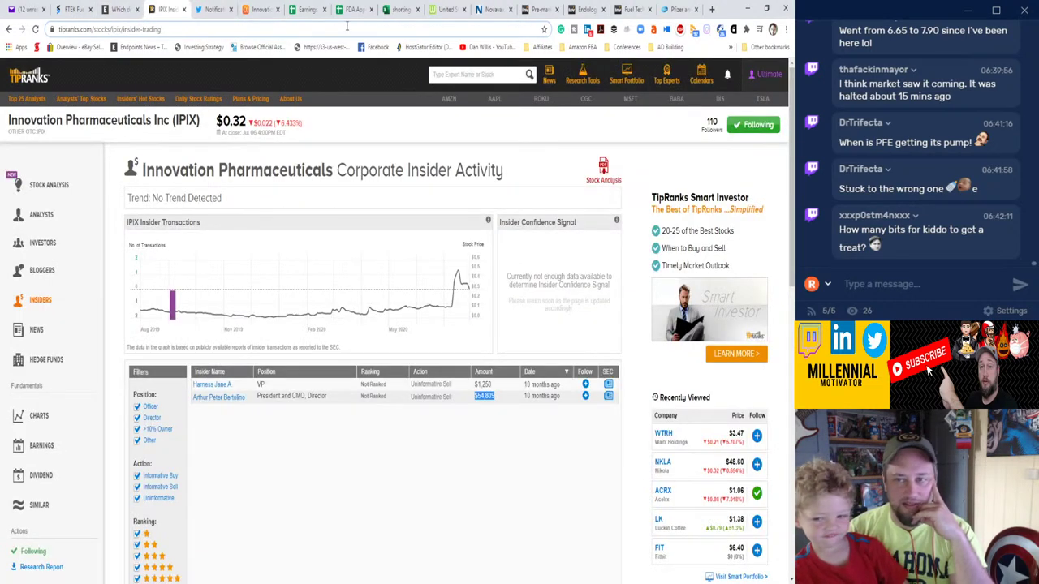
Open LinkedIn and check the notifications and the message inbox.
{"action": "left_click", "coordinate": [588, 30]}
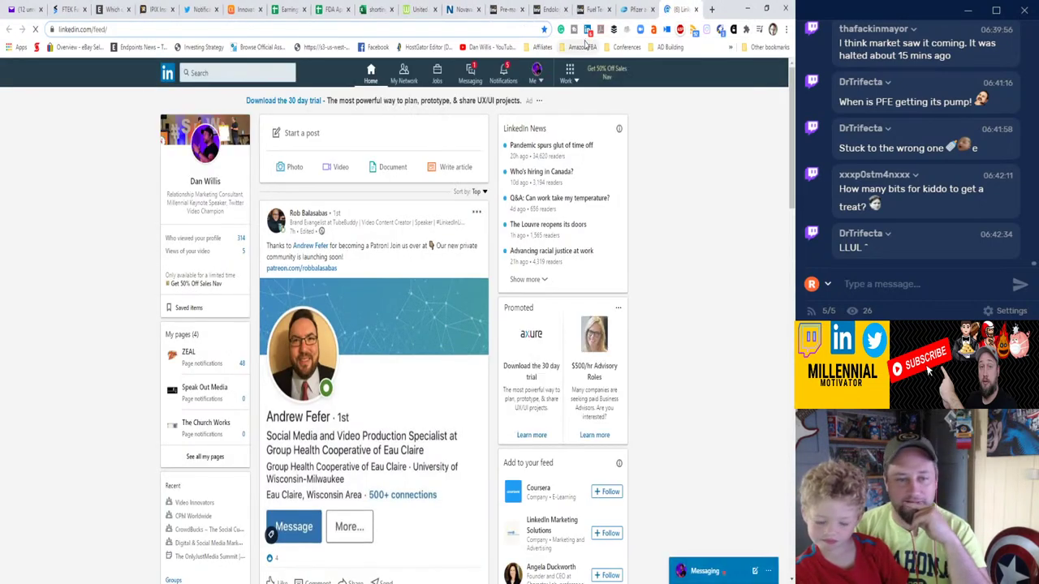
{"action": "left_click", "coordinate": [502, 75]}
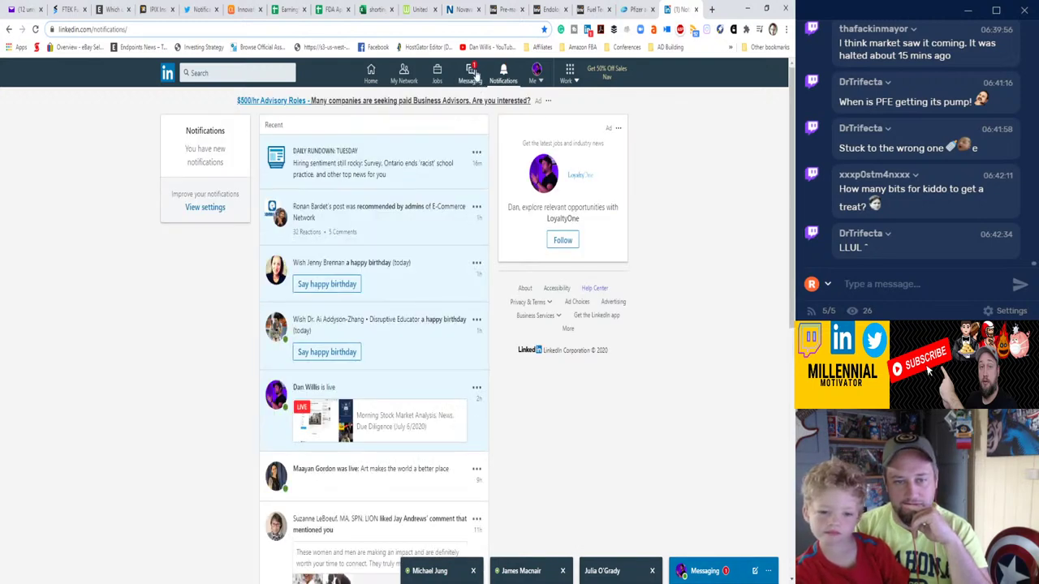
{"action": "left_click", "coordinate": [471, 73]}
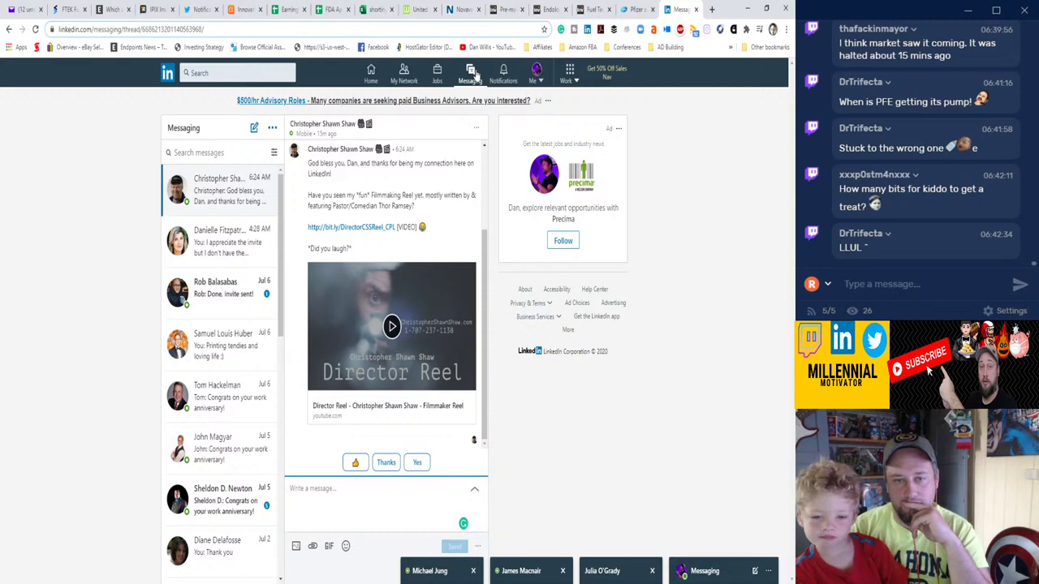
Switch back to the Investing.com pre-market page and reload it to refresh the stock quotes.
{"action": "left_click", "coordinate": [625, 11]}
{"action": "left_click", "coordinate": [505, 9]}
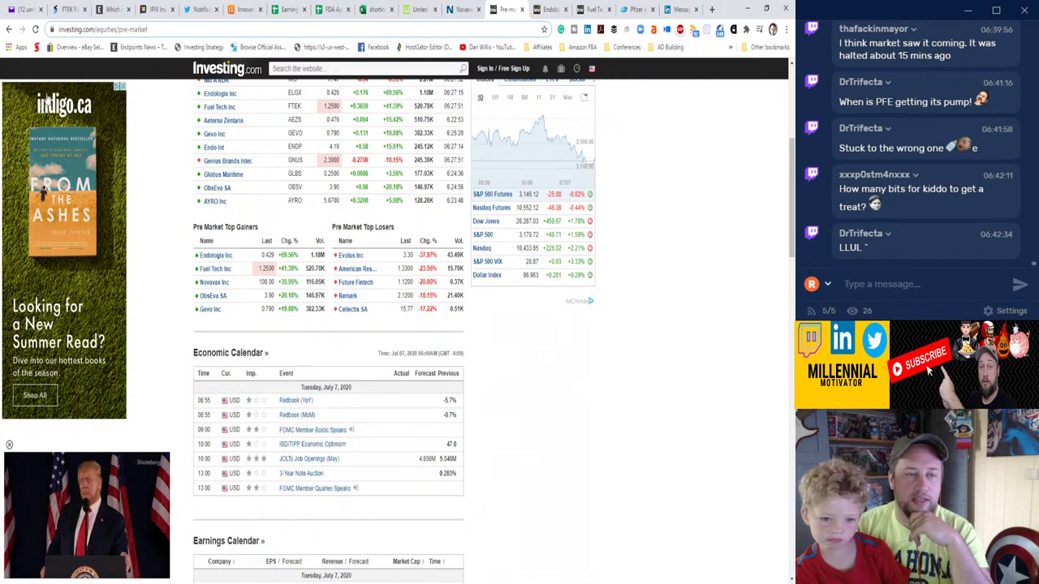
{"action": "left_click", "coordinate": [37, 30]}
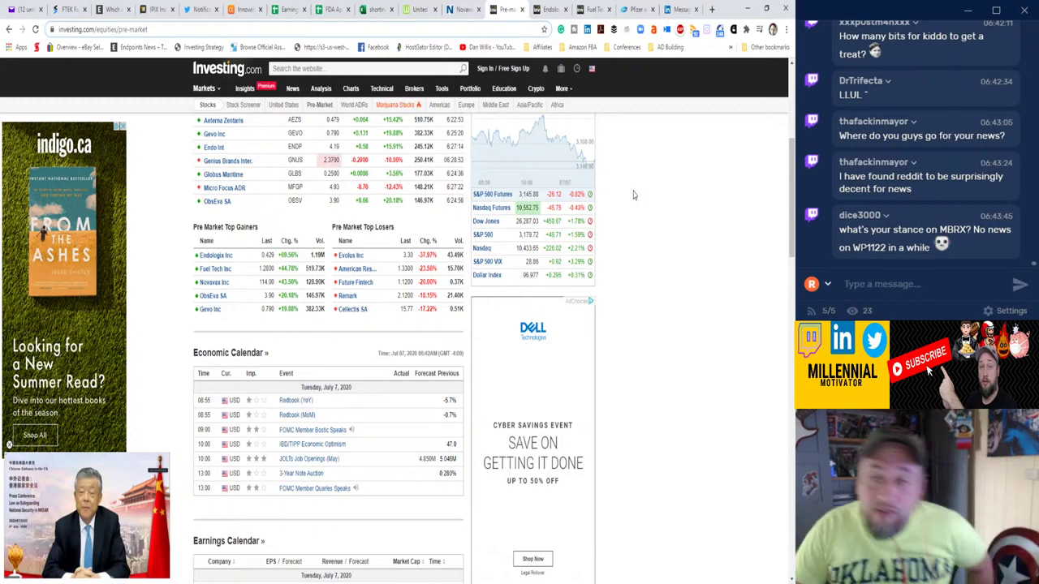
Search Google for wp1122 in the LinkedIn tab and read Moleculin Biotech's WP1122 technology page.
{"action": "left_click", "coordinate": [674, 8]}
{"action": "left_click", "coordinate": [209, 30]}
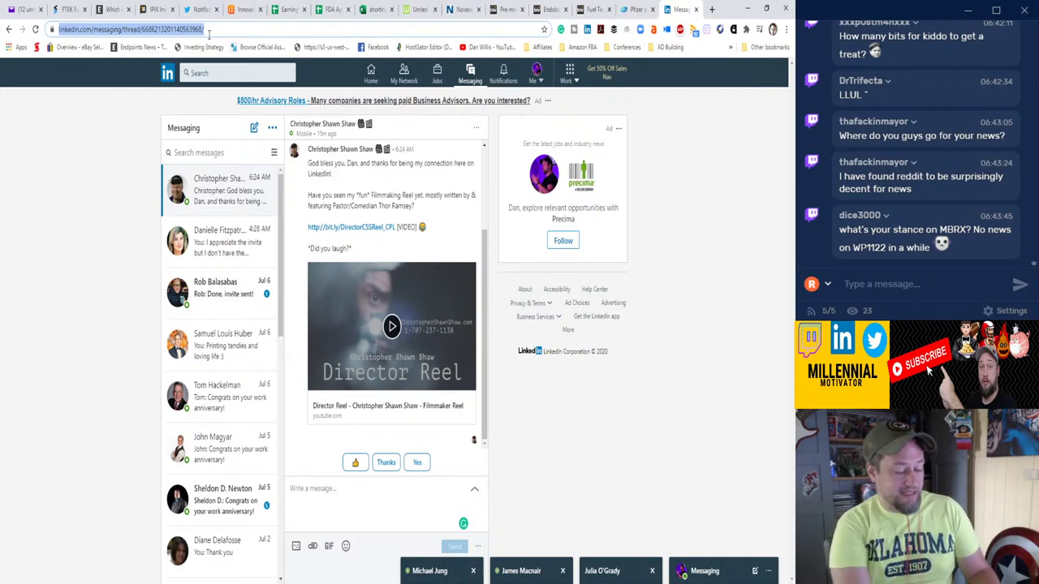
{"action": "type", "text": "wp1122"}
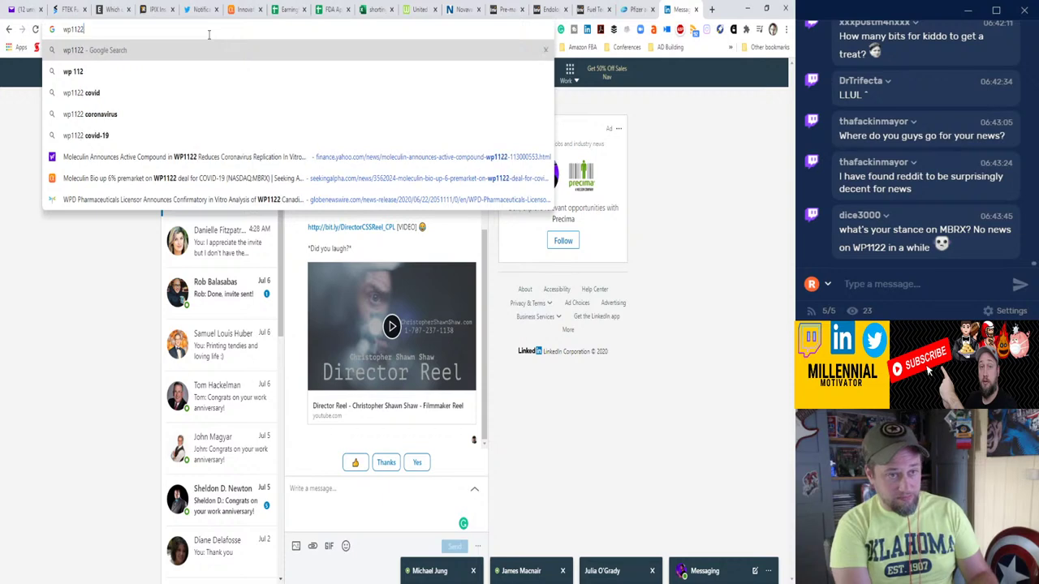
{"action": "key", "text": "Return"}
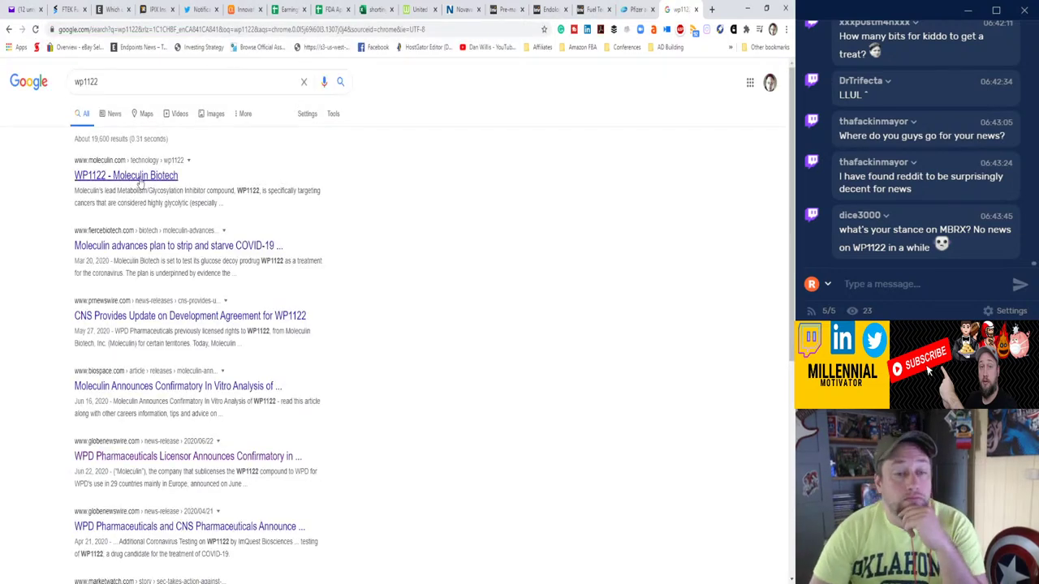
{"action": "left_click", "coordinate": [140, 182]}
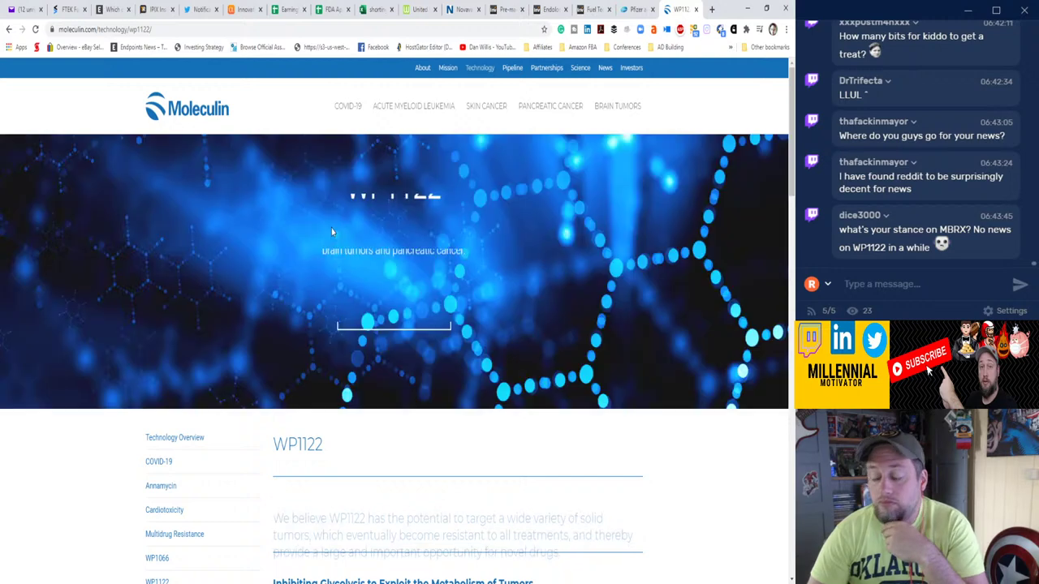
{"action": "scroll", "coordinate": [331, 232], "scroll_direction": "down", "scroll_amount": 2}
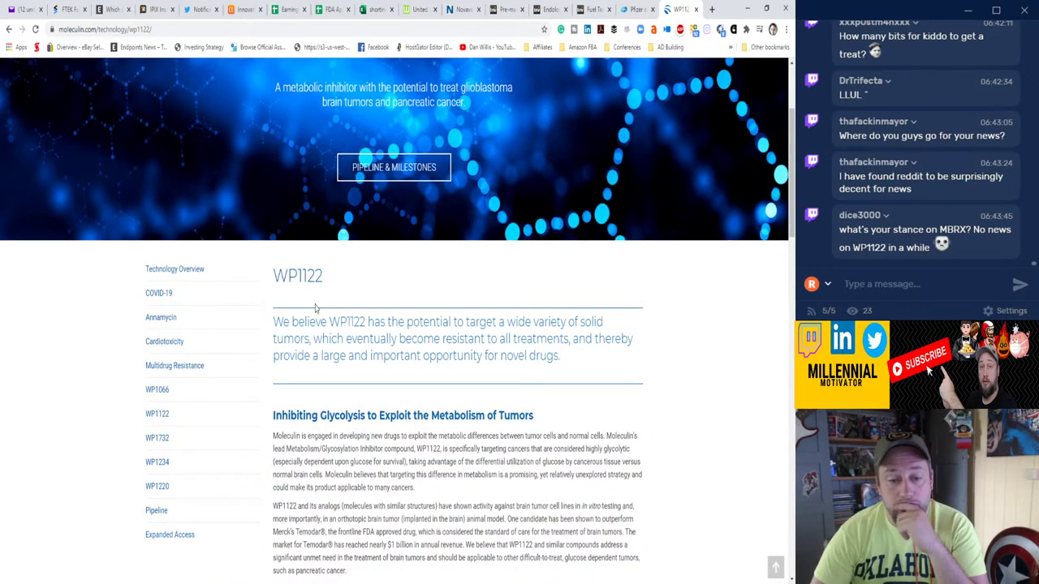
{"action": "scroll", "coordinate": [285, 313], "scroll_direction": "down", "scroll_amount": 3}
Open Moleculin's development pipeline and examine the internally funded, externally funded and 2020 value inflection point charts.
{"action": "left_click", "coordinate": [165, 290]}
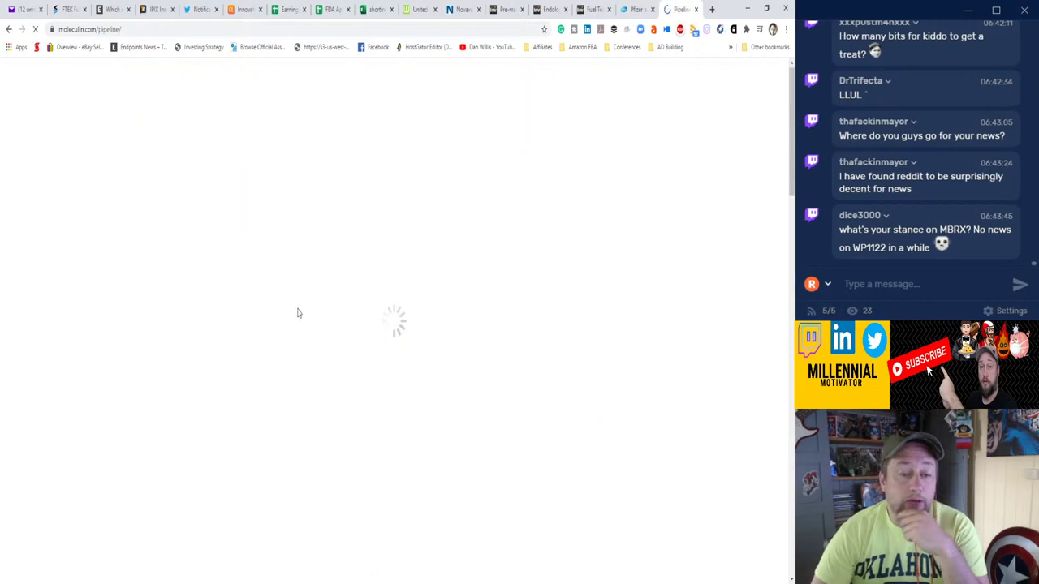
{"action": "scroll", "coordinate": [297, 312], "scroll_direction": "down", "scroll_amount": 3}
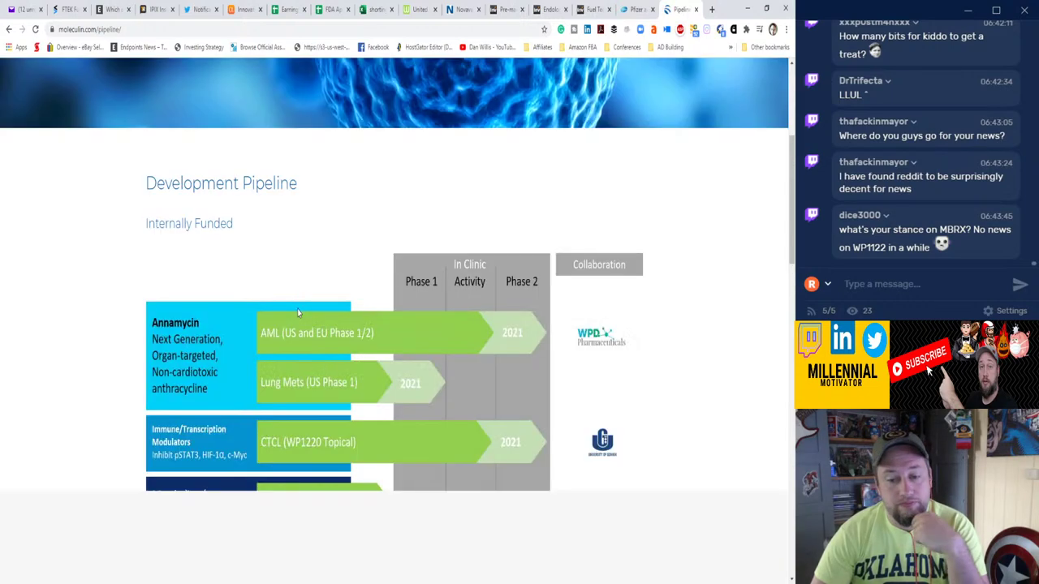
{"action": "scroll", "coordinate": [298, 313], "scroll_direction": "down", "scroll_amount": 1}
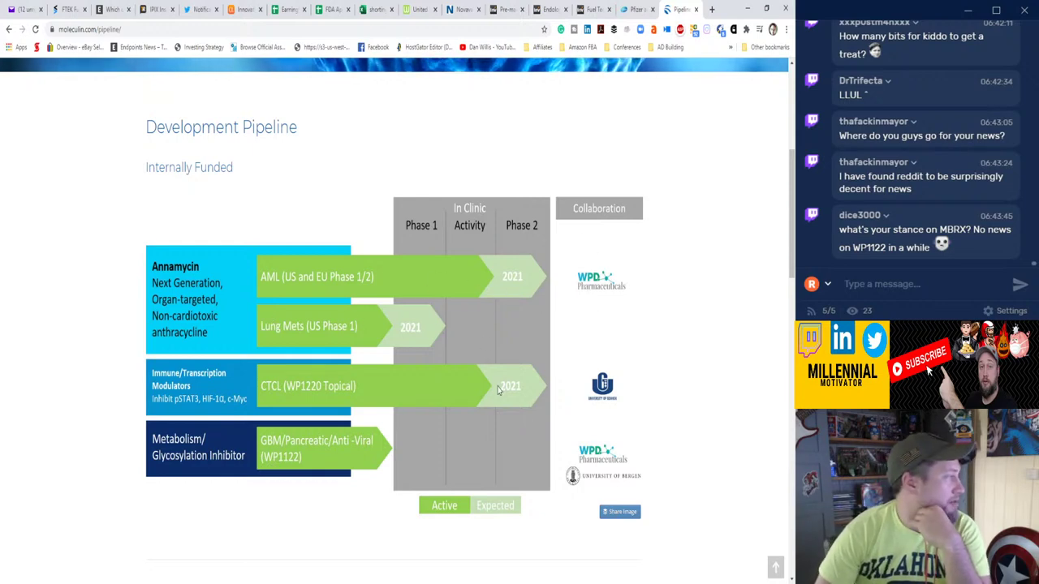
{"action": "scroll", "coordinate": [405, 377], "scroll_direction": "up", "scroll_amount": 6}
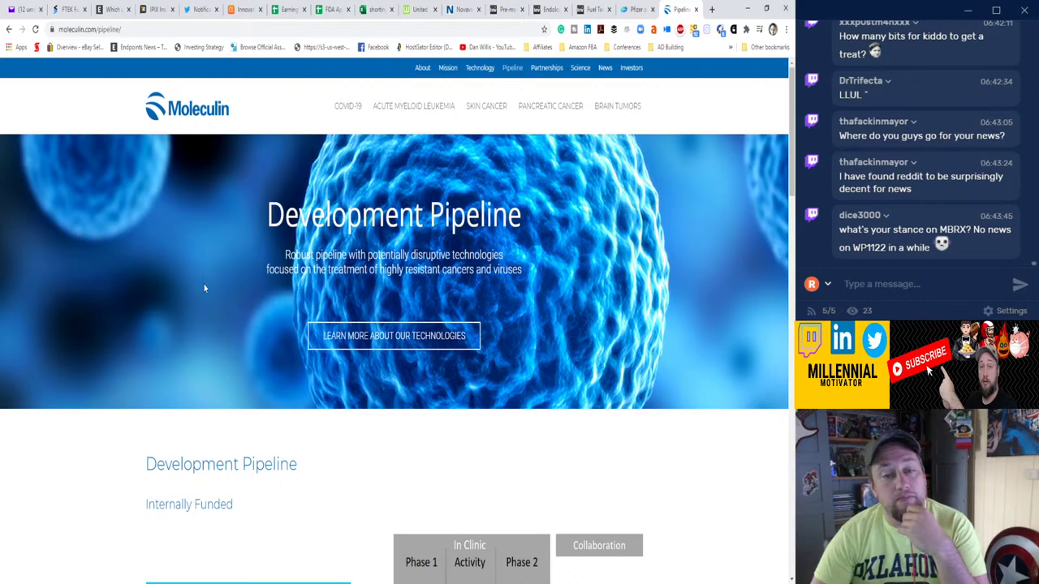
{"action": "scroll", "coordinate": [204, 288], "scroll_direction": "down", "scroll_amount": 3}
{"action": "scroll", "coordinate": [205, 288], "scroll_direction": "down", "scroll_amount": 3}
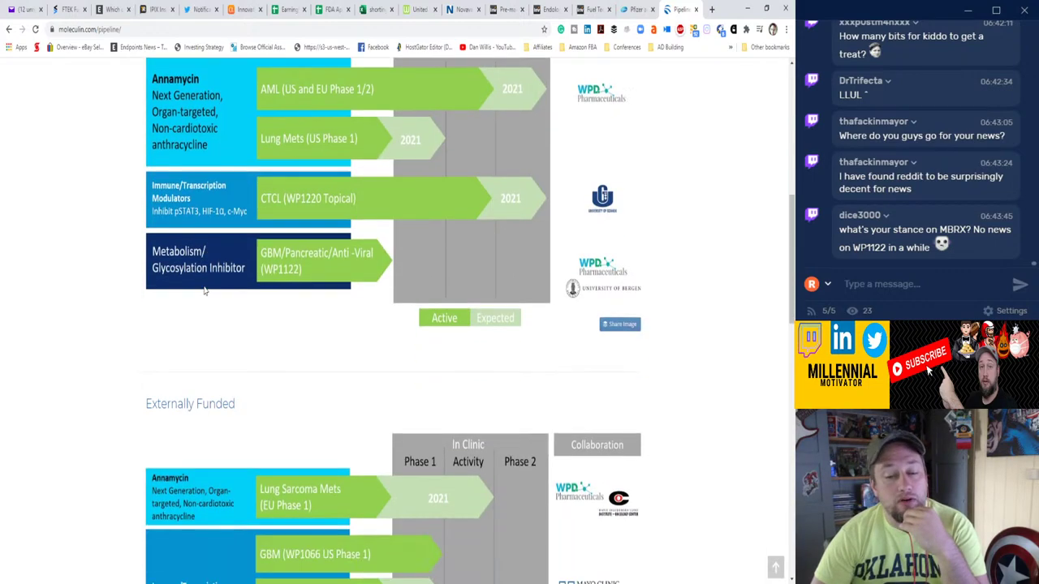
{"action": "scroll", "coordinate": [204, 288], "scroll_direction": "down", "scroll_amount": 3}
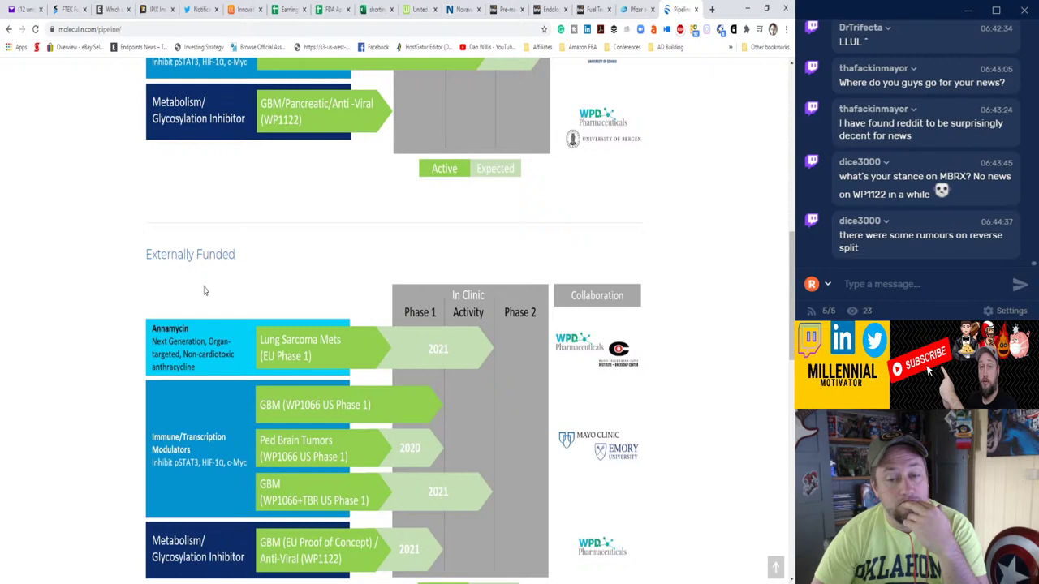
{"action": "scroll", "coordinate": [204, 290], "scroll_direction": "down", "scroll_amount": 3}
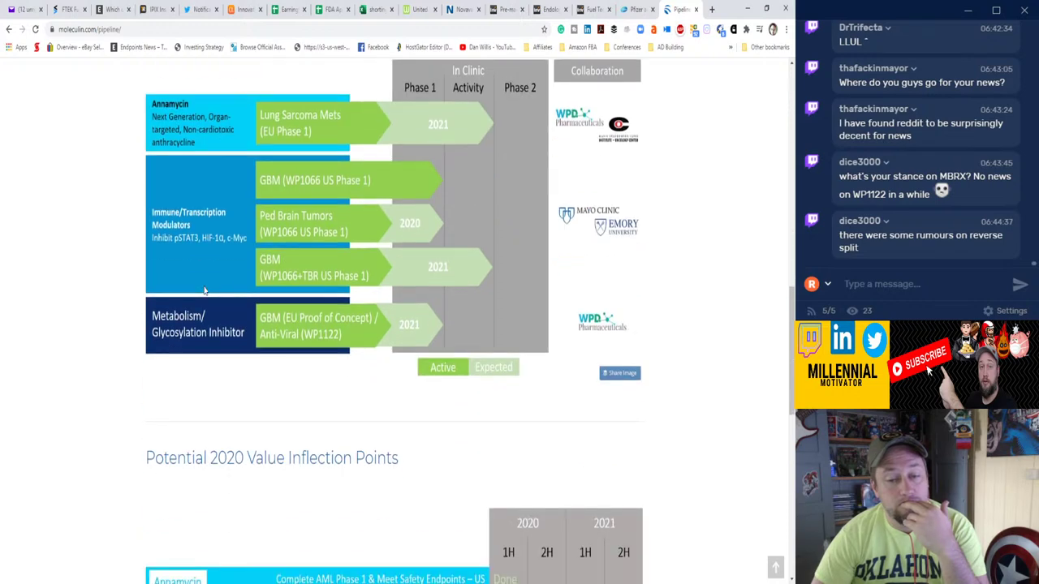
{"action": "scroll", "coordinate": [204, 291], "scroll_direction": "down", "scroll_amount": 4}
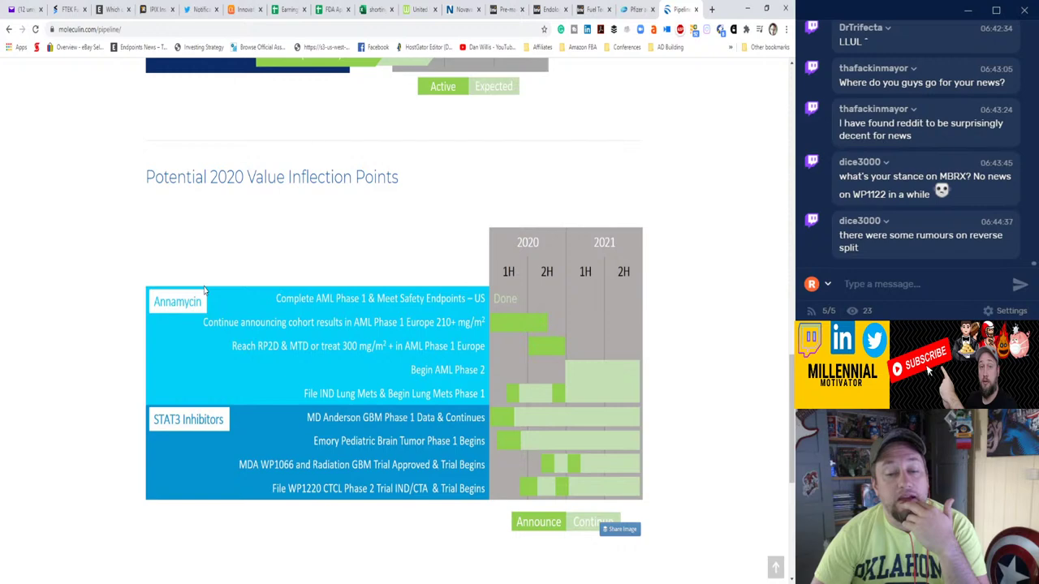
{"action": "scroll", "coordinate": [204, 291], "scroll_direction": "up", "scroll_amount": 6}
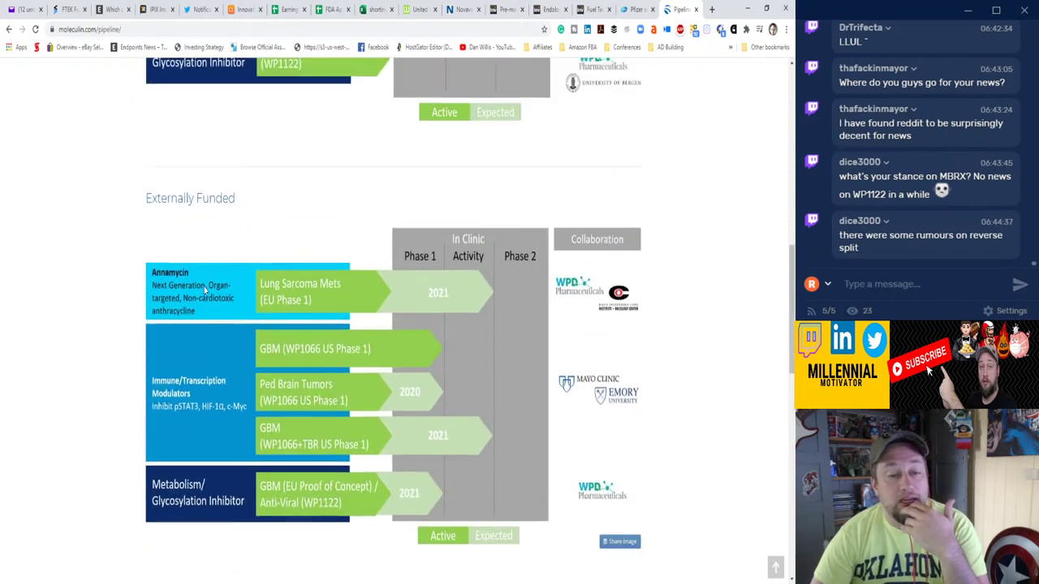
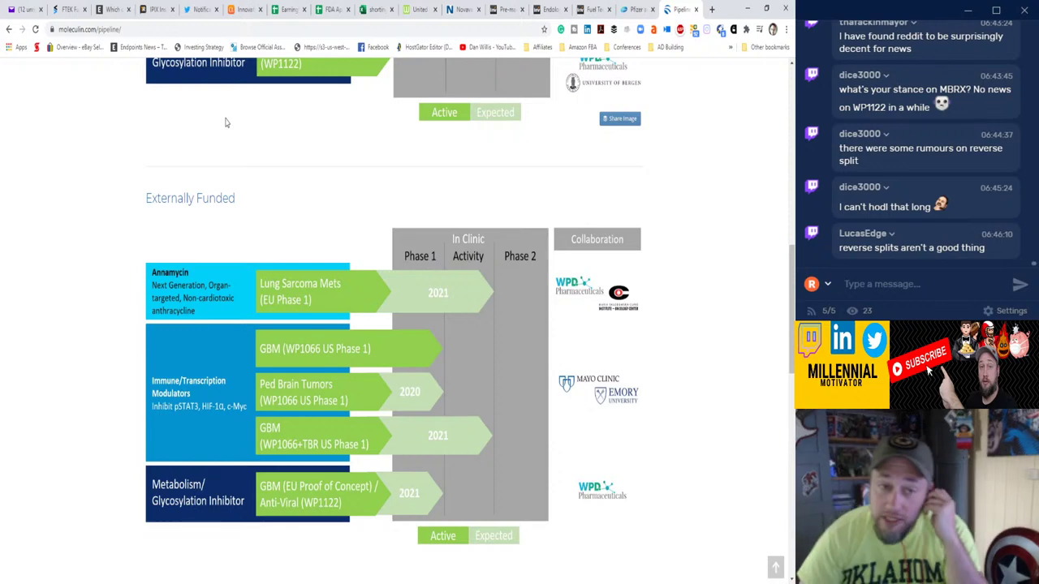
{"action": "left_click", "coordinate": [201, 10]}
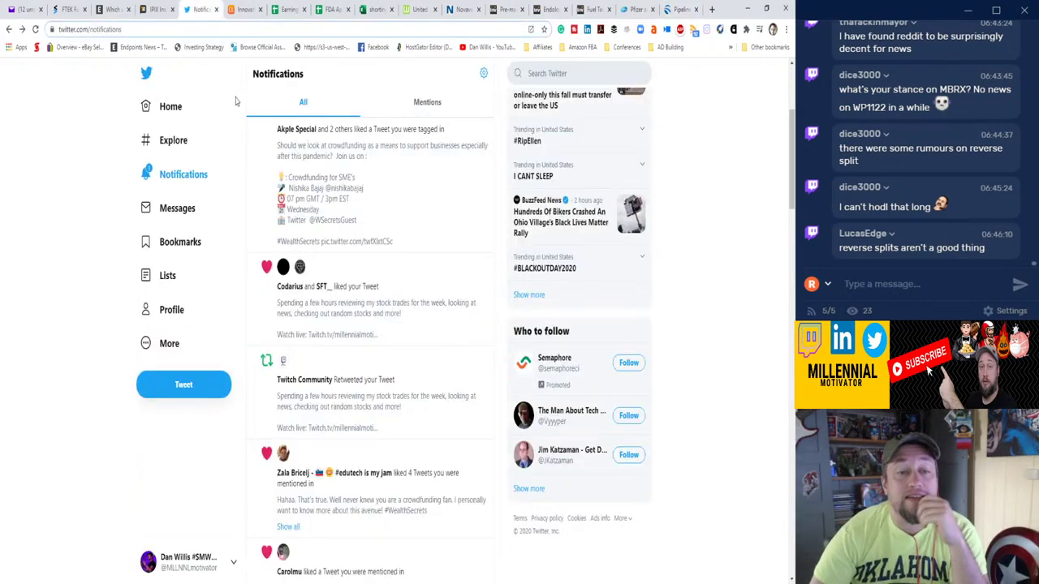
{"action": "left_click", "coordinate": [191, 177]}
{"action": "left_click", "coordinate": [286, 136]}
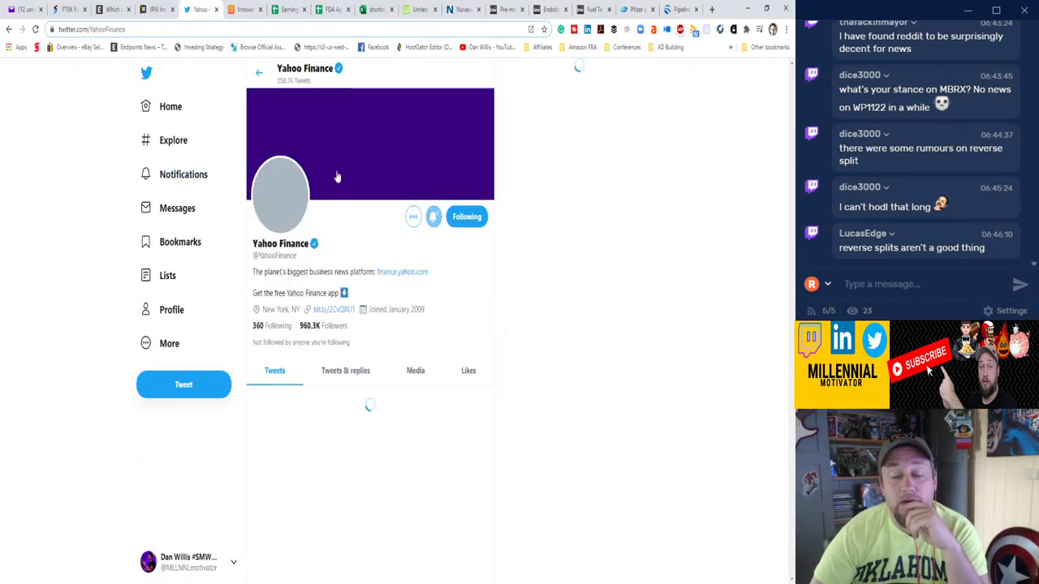
{"action": "scroll", "coordinate": [333, 174], "scroll_direction": "down", "scroll_amount": 5}
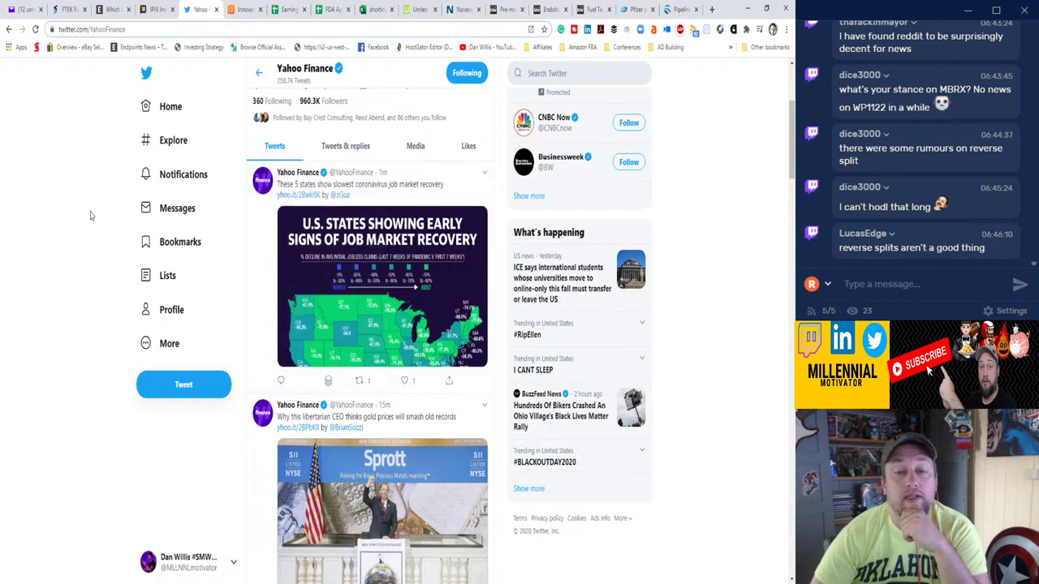
{"action": "left_click", "coordinate": [284, 261]}
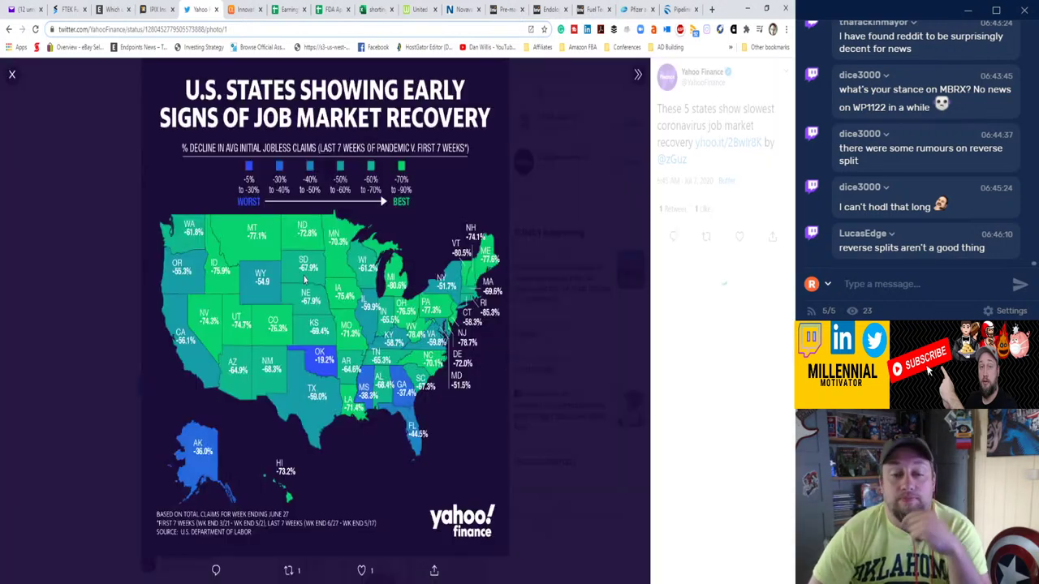
{"action": "left_click", "coordinate": [31, 219]}
{"action": "scroll", "coordinate": [226, 278], "scroll_direction": "down", "scroll_amount": 3}
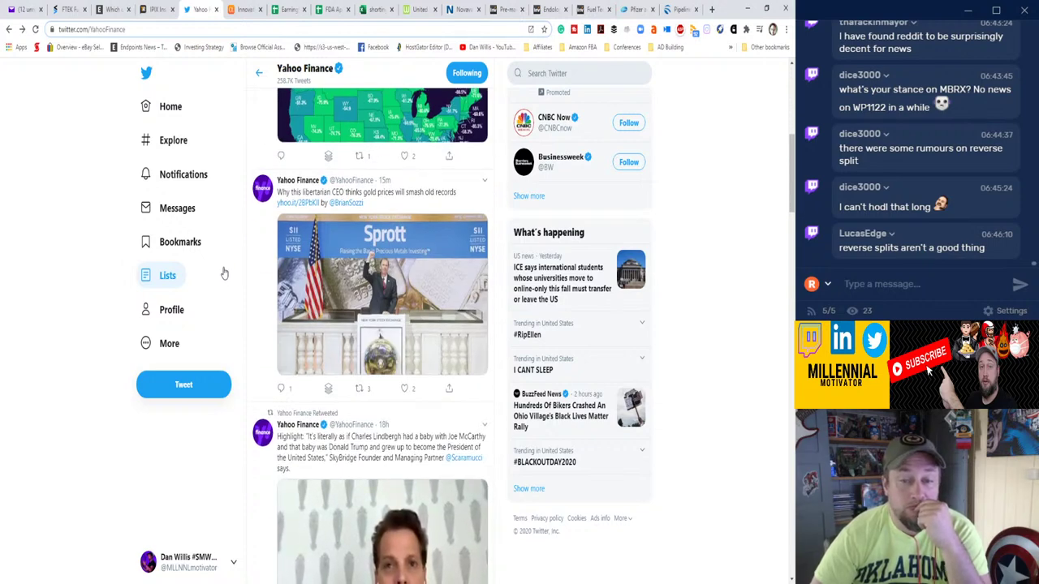
{"action": "scroll", "coordinate": [225, 275], "scroll_direction": "down", "scroll_amount": 3}
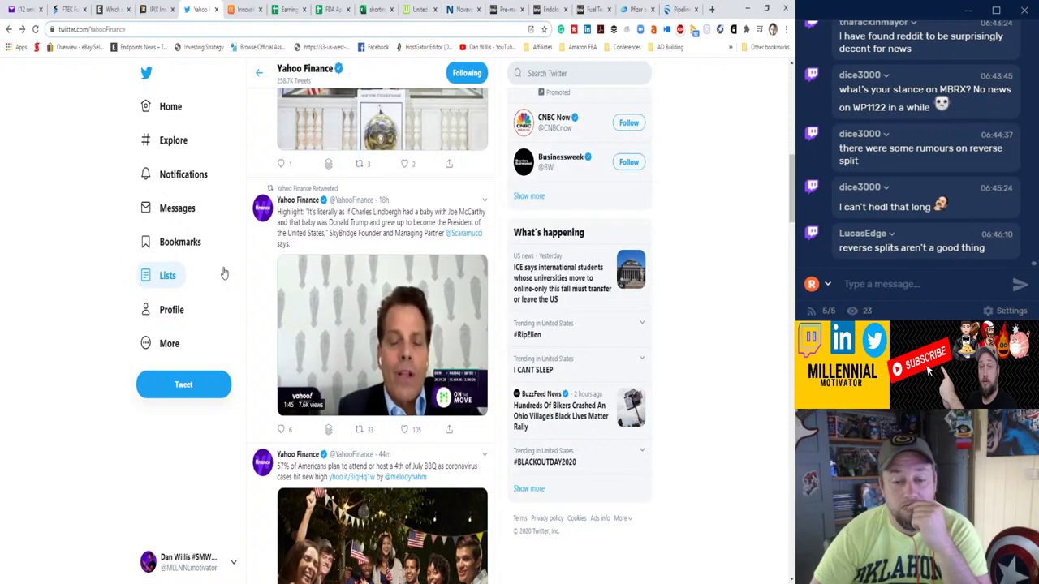
{"action": "scroll", "coordinate": [225, 274], "scroll_direction": "down", "scroll_amount": 1}
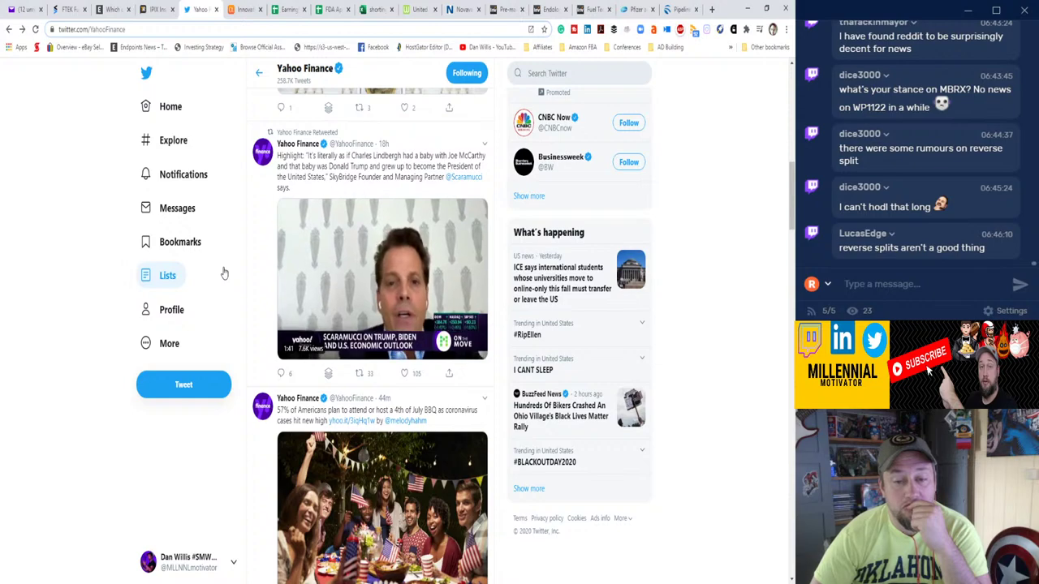
{"action": "scroll", "coordinate": [224, 274], "scroll_direction": "down", "scroll_amount": 2}
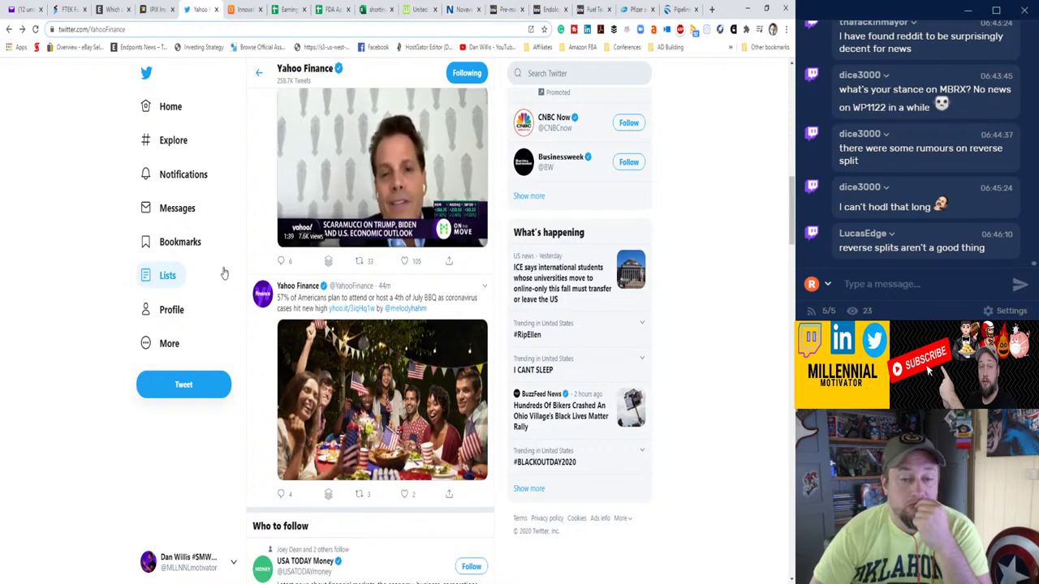
{"action": "scroll", "coordinate": [224, 274], "scroll_direction": "down", "scroll_amount": 3}
{"action": "scroll", "coordinate": [224, 275], "scroll_direction": "down", "scroll_amount": 5}
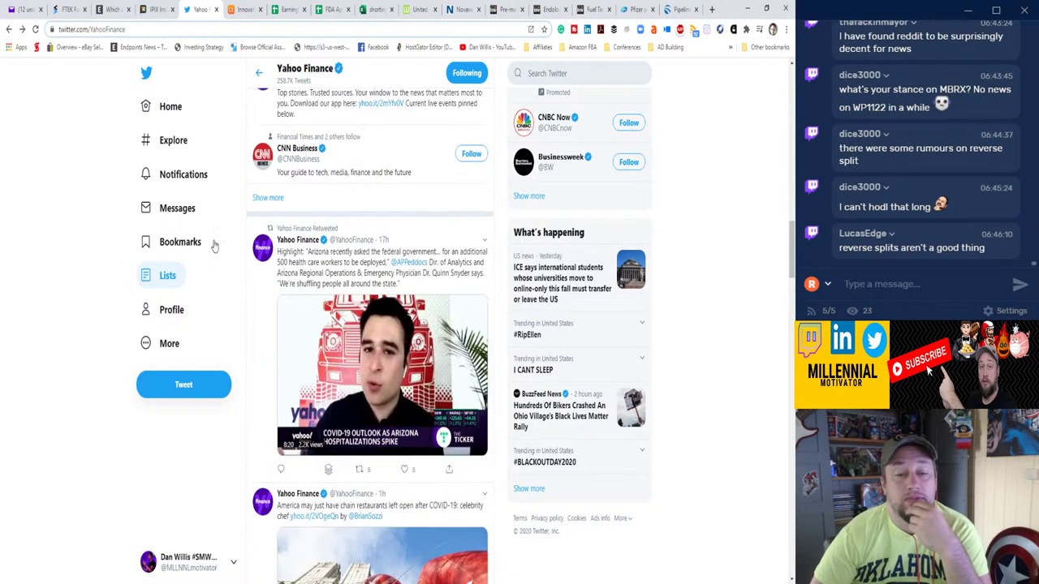
{"action": "left_click", "coordinate": [186, 182]}
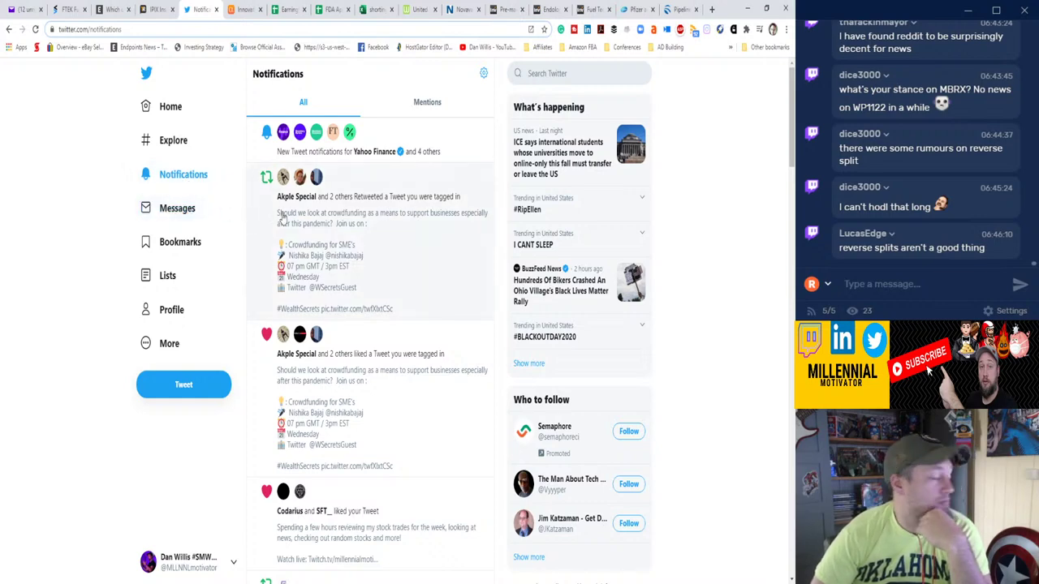
{"action": "scroll", "coordinate": [375, 205], "scroll_direction": "down", "scroll_amount": 5}
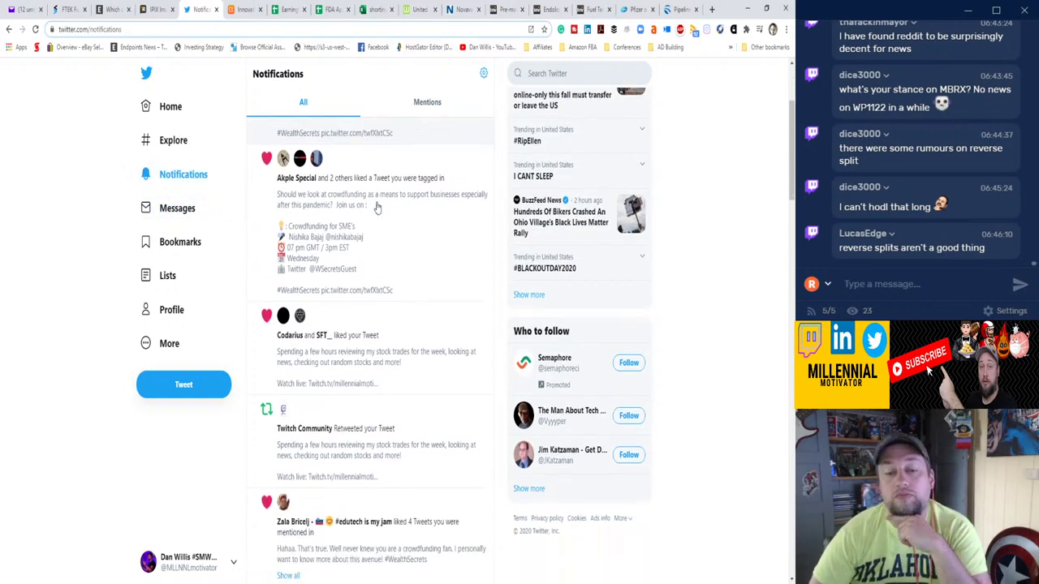
{"action": "scroll", "coordinate": [376, 205], "scroll_direction": "down", "scroll_amount": 4}
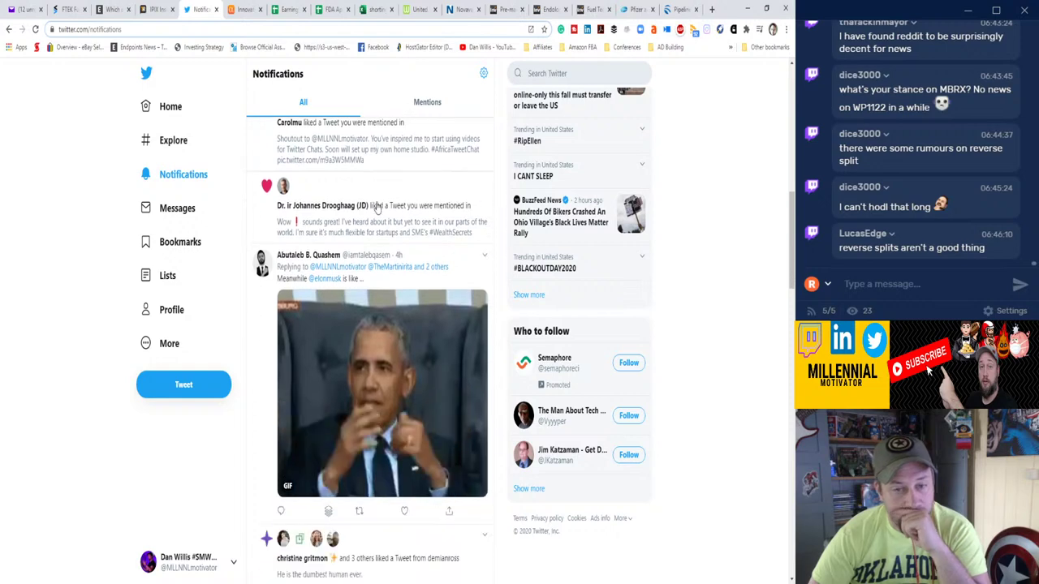
{"action": "scroll", "coordinate": [268, 276], "scroll_direction": "down", "scroll_amount": 1}
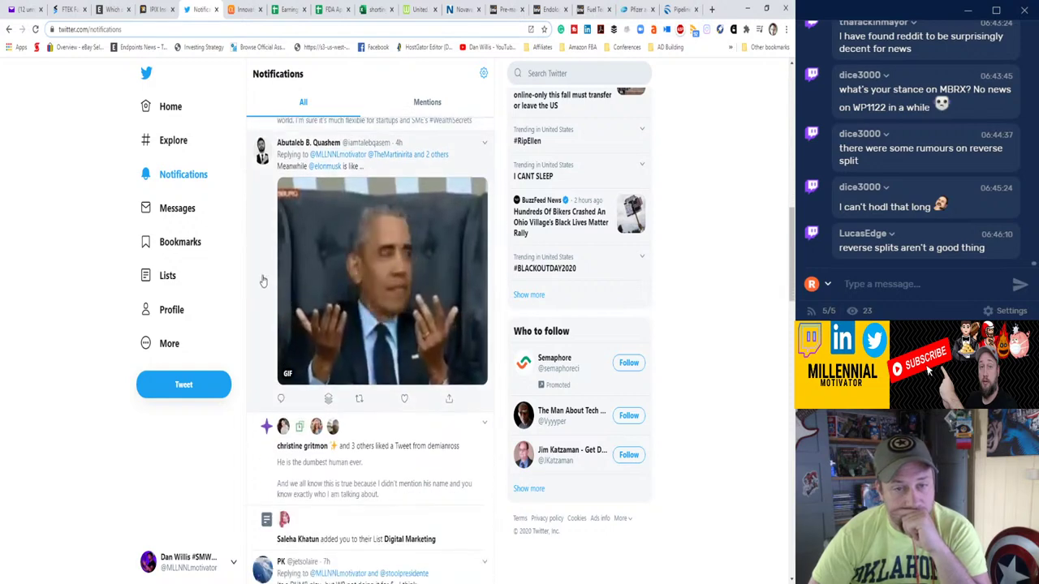
{"action": "left_click", "coordinate": [262, 280]}
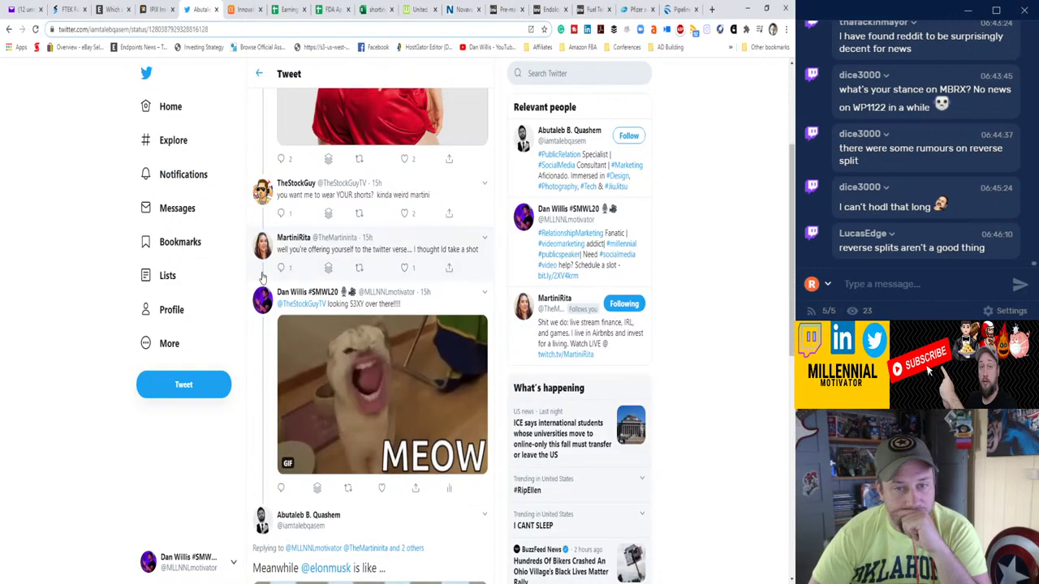
{"action": "scroll", "coordinate": [262, 279], "scroll_direction": "up", "scroll_amount": 2}
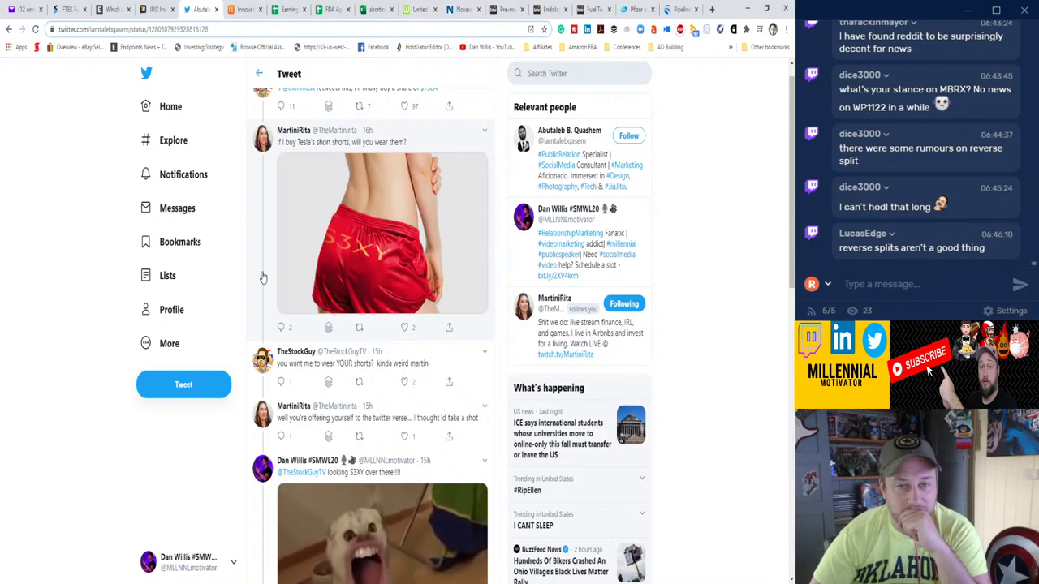
{"action": "scroll", "coordinate": [262, 278], "scroll_direction": "up", "scroll_amount": 1}
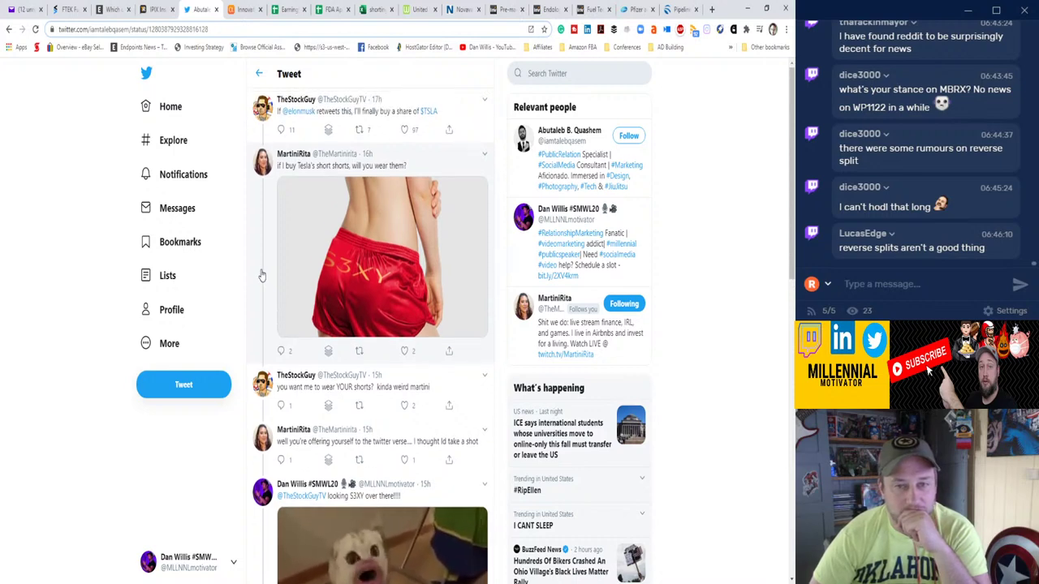
{"action": "scroll", "coordinate": [262, 276], "scroll_direction": "down", "scroll_amount": 3}
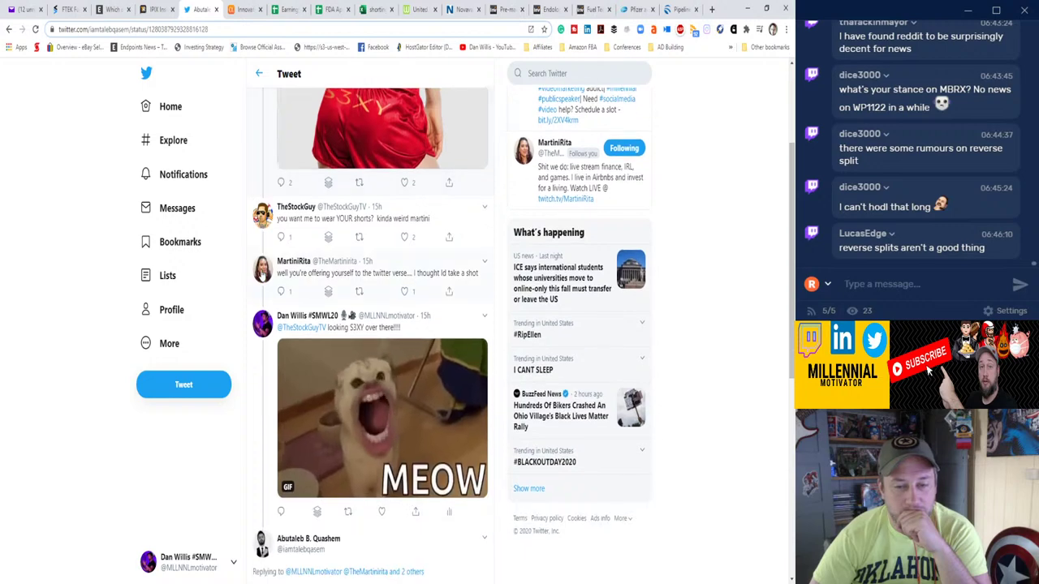
{"action": "scroll", "coordinate": [262, 163], "scroll_direction": "down", "scroll_amount": 1}
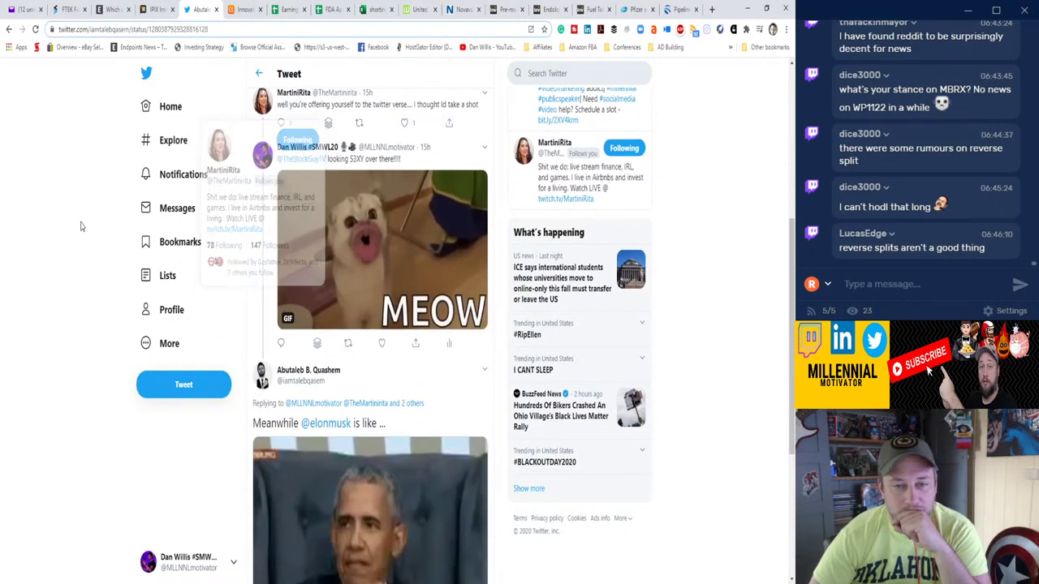
{"action": "scroll", "coordinate": [84, 225], "scroll_direction": "down", "scroll_amount": 2}
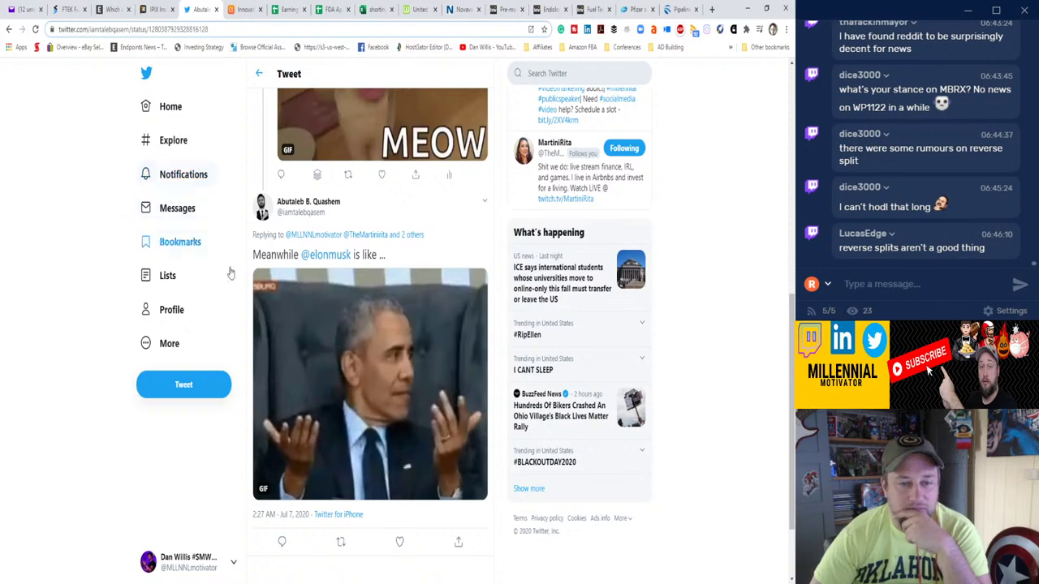
{"action": "left_click", "coordinate": [400, 542]}
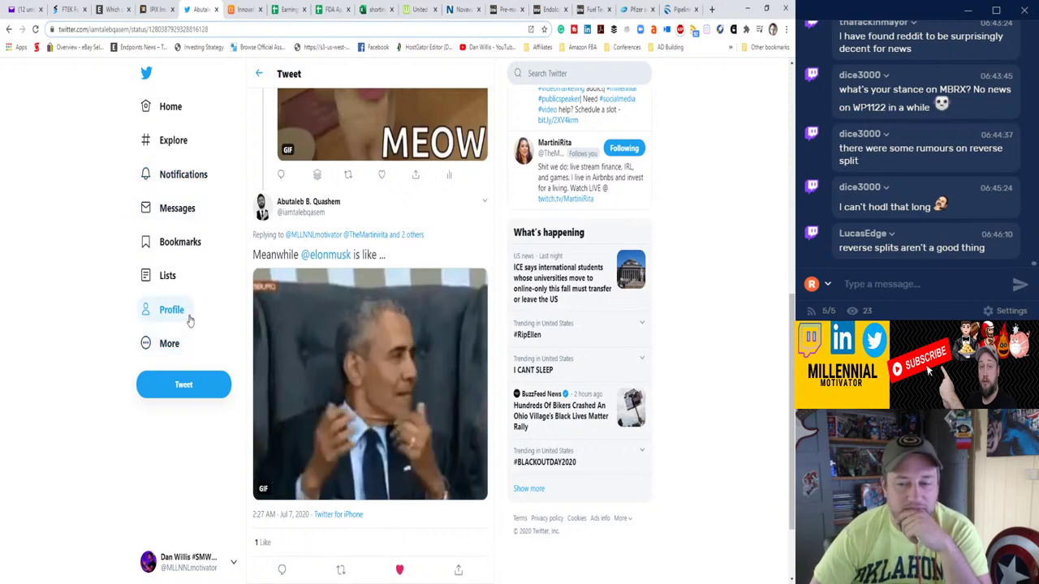
Go back to the notifications, skim them, and open the new tweets notification for Yahoo Finance and 4 others.
{"action": "left_click", "coordinate": [199, 180]}
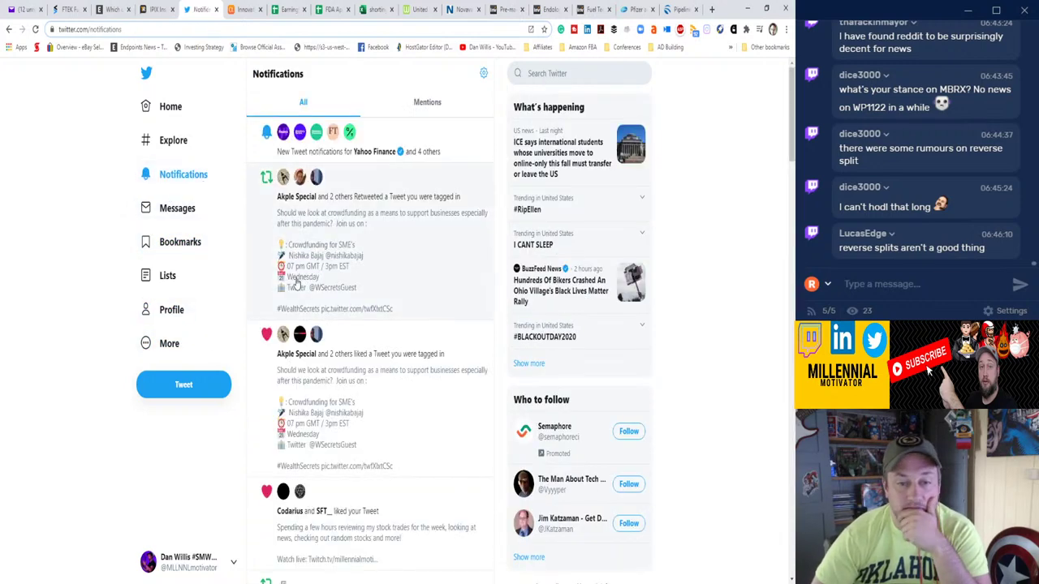
{"action": "scroll", "coordinate": [296, 282], "scroll_direction": "down", "scroll_amount": 3}
{"action": "scroll", "coordinate": [296, 282], "scroll_direction": "down", "scroll_amount": 4}
{"action": "scroll", "coordinate": [293, 272], "scroll_direction": "up", "scroll_amount": 9}
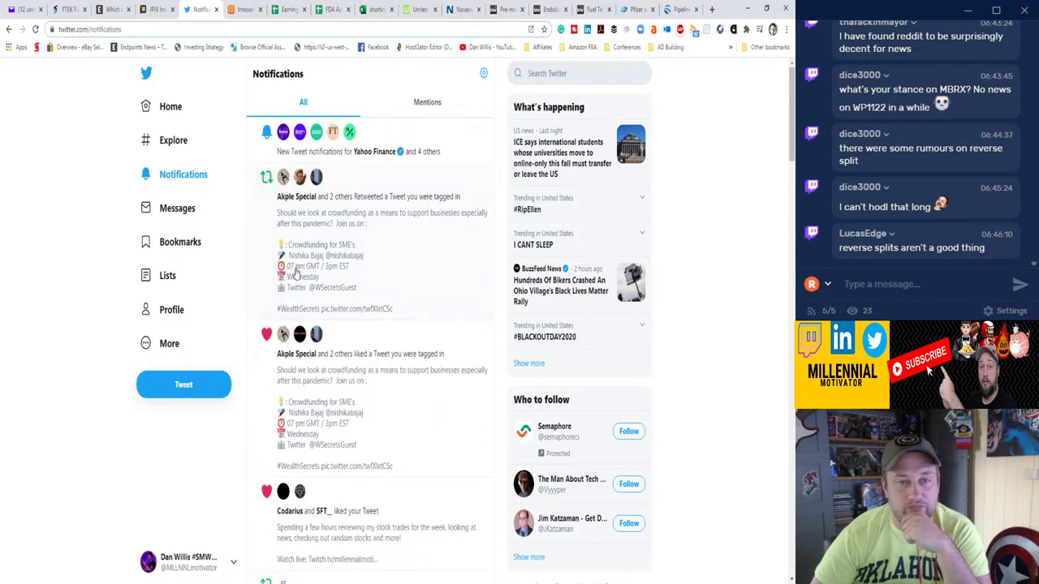
{"action": "left_click", "coordinate": [303, 137]}
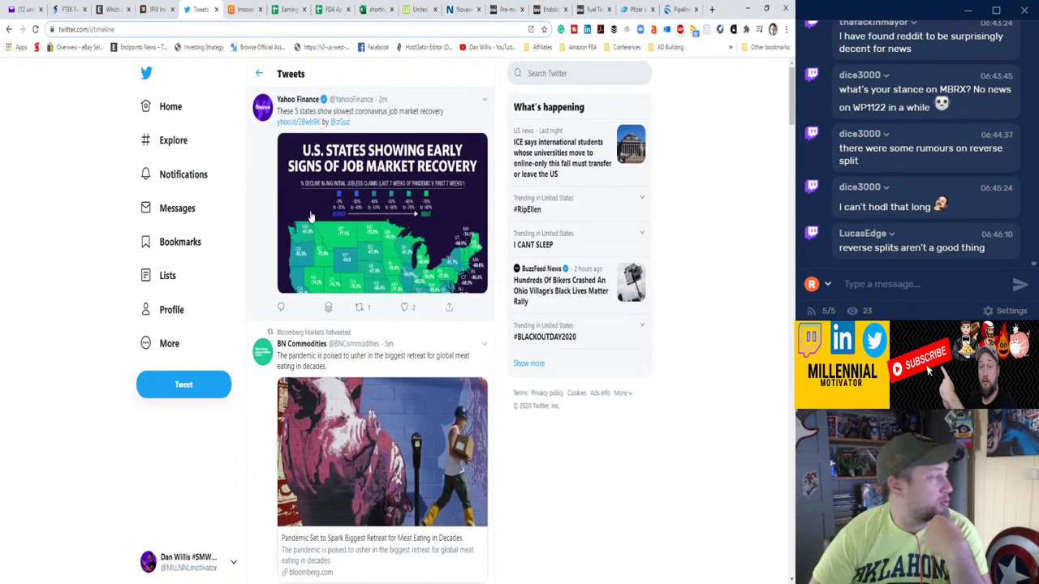
Read the new tweets from followed news accounts, from the U.S. job market recovery map down to the Nile dam story.
{"action": "scroll", "coordinate": [309, 221], "scroll_direction": "down", "scroll_amount": 1}
{"action": "scroll", "coordinate": [309, 220], "scroll_direction": "down", "scroll_amount": 1}
{"action": "scroll", "coordinate": [309, 220], "scroll_direction": "up", "scroll_amount": 2}
{"action": "scroll", "coordinate": [310, 221], "scroll_direction": "down", "scroll_amount": 2}
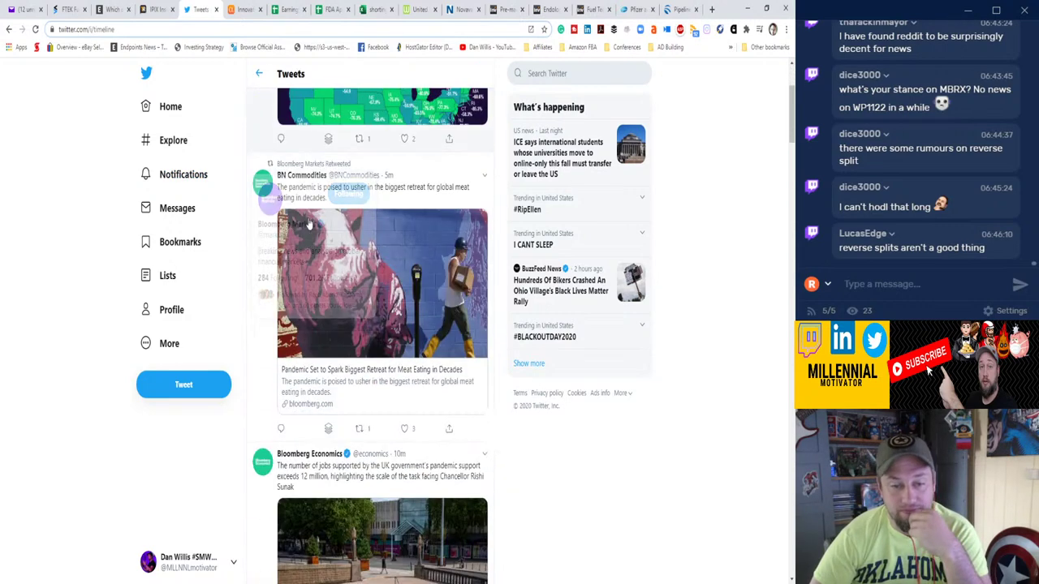
{"action": "scroll", "coordinate": [444, 305], "scroll_direction": "down", "scroll_amount": 1}
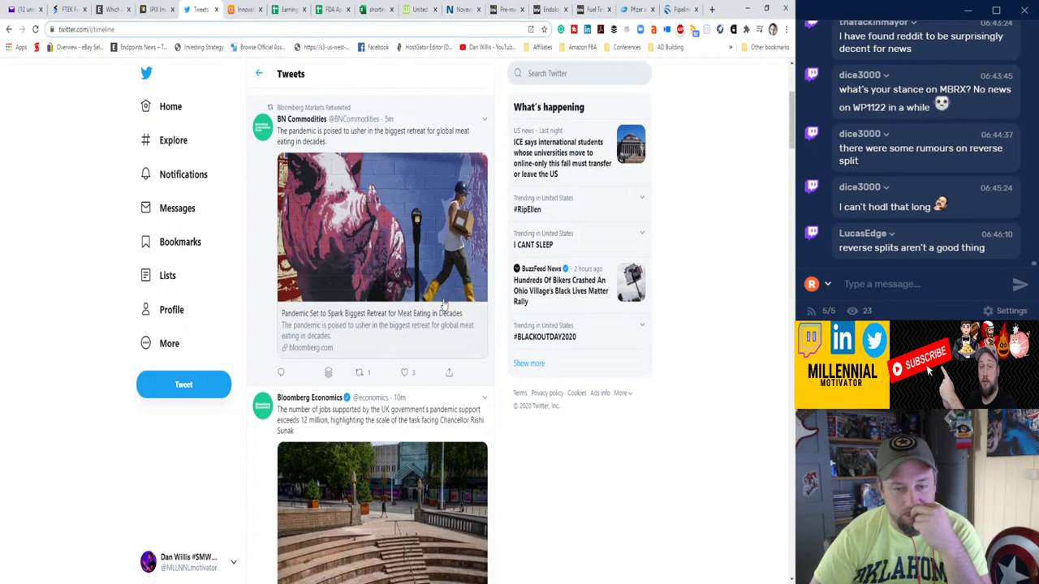
{"action": "scroll", "coordinate": [369, 283], "scroll_direction": "down", "scroll_amount": 2}
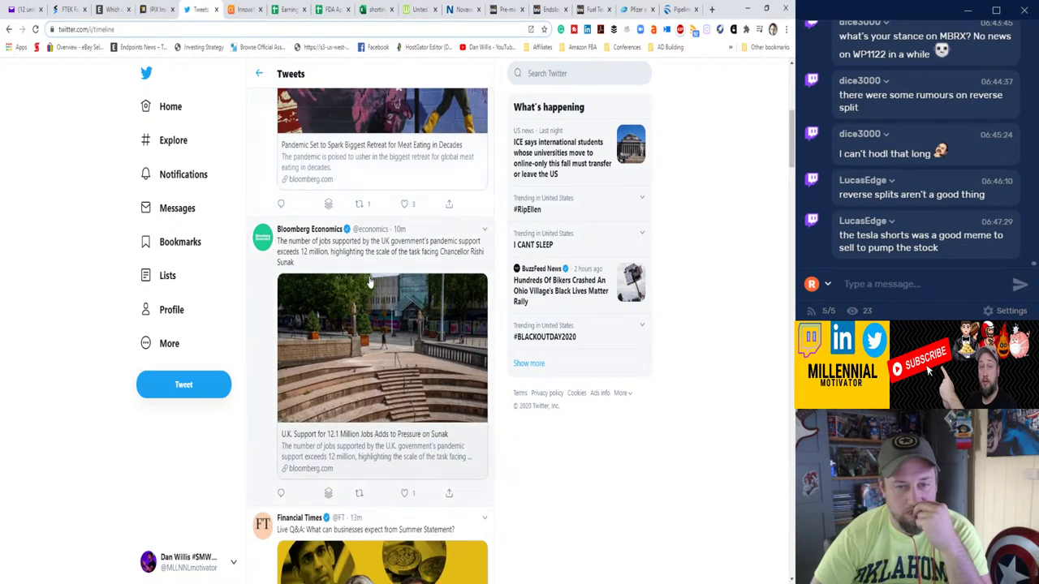
{"action": "scroll", "coordinate": [369, 283], "scroll_direction": "down", "scroll_amount": 3}
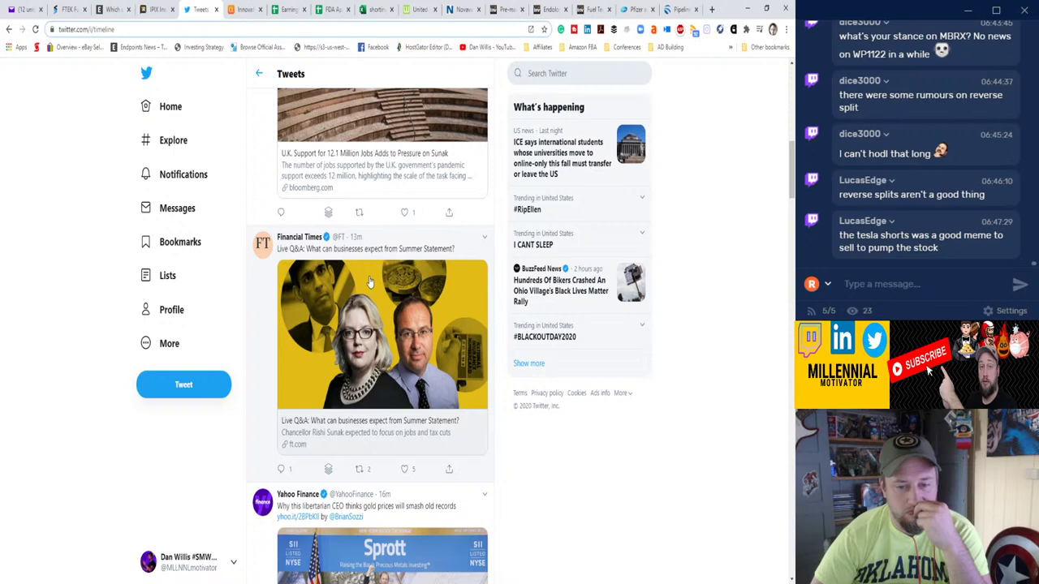
{"action": "scroll", "coordinate": [370, 282], "scroll_direction": "down", "scroll_amount": 6}
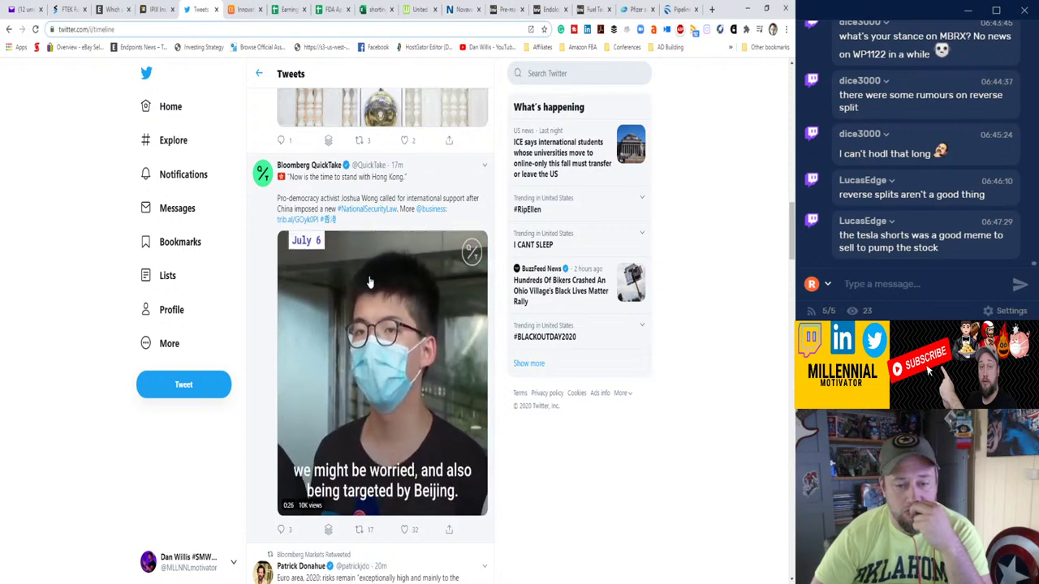
{"action": "scroll", "coordinate": [369, 282], "scroll_direction": "down", "scroll_amount": 3}
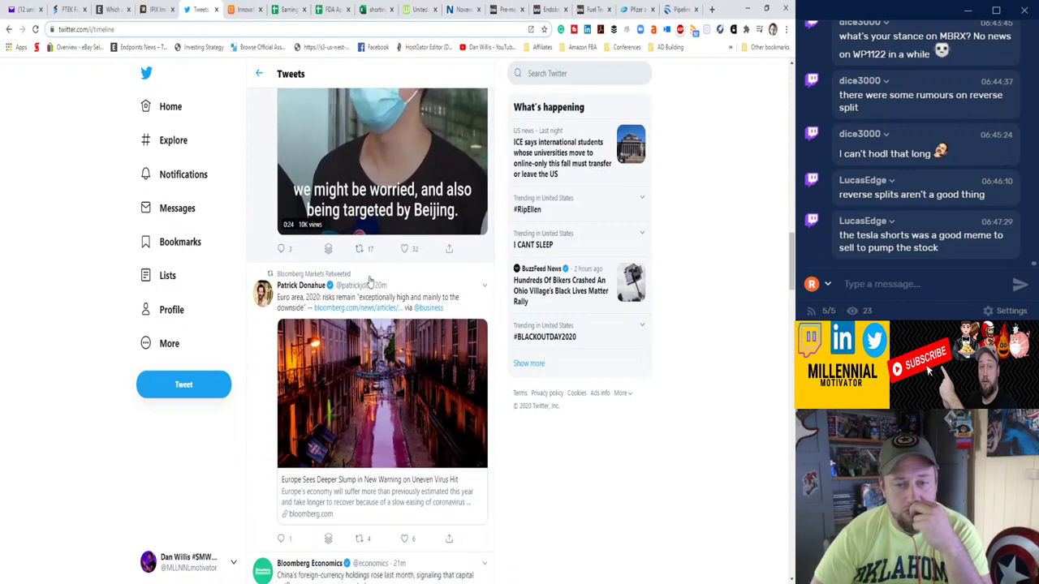
{"action": "scroll", "coordinate": [369, 282], "scroll_direction": "down", "scroll_amount": 3}
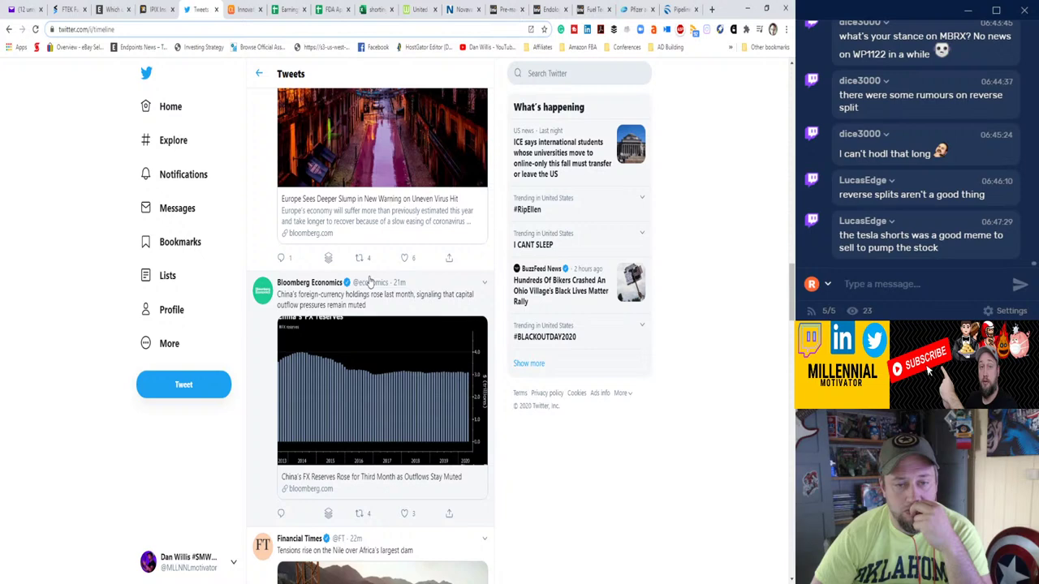
{"action": "scroll", "coordinate": [369, 282], "scroll_direction": "down", "scroll_amount": 3}
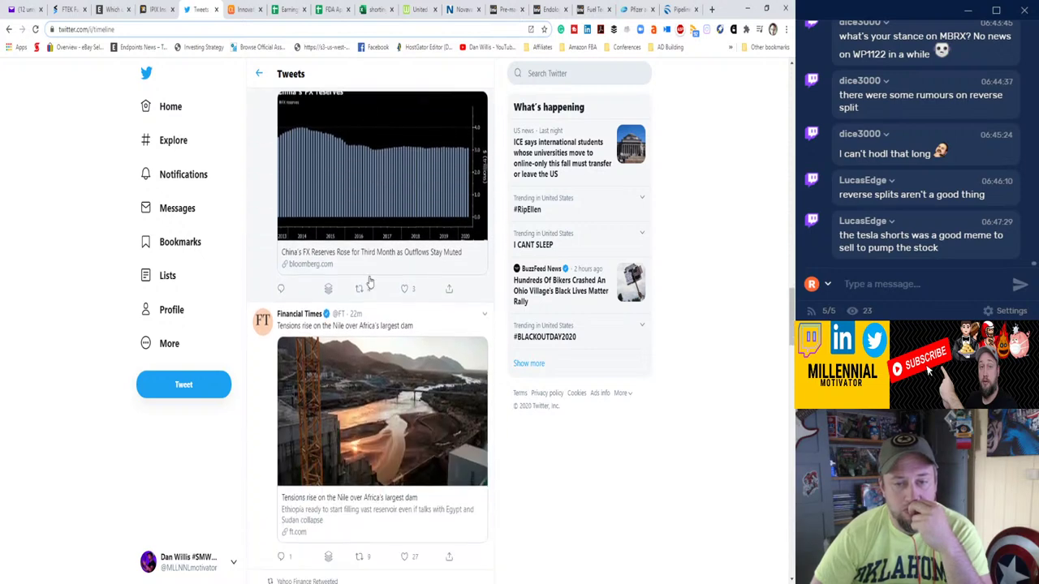
{"action": "scroll", "coordinate": [369, 282], "scroll_direction": "up", "scroll_amount": 1}
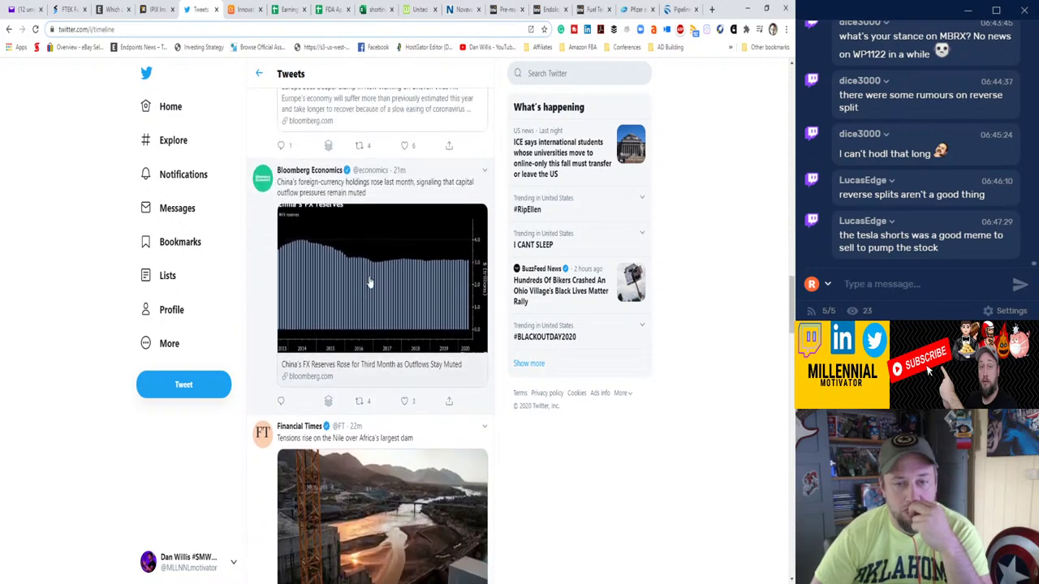
{"action": "scroll", "coordinate": [369, 282], "scroll_direction": "down", "scroll_amount": 2}
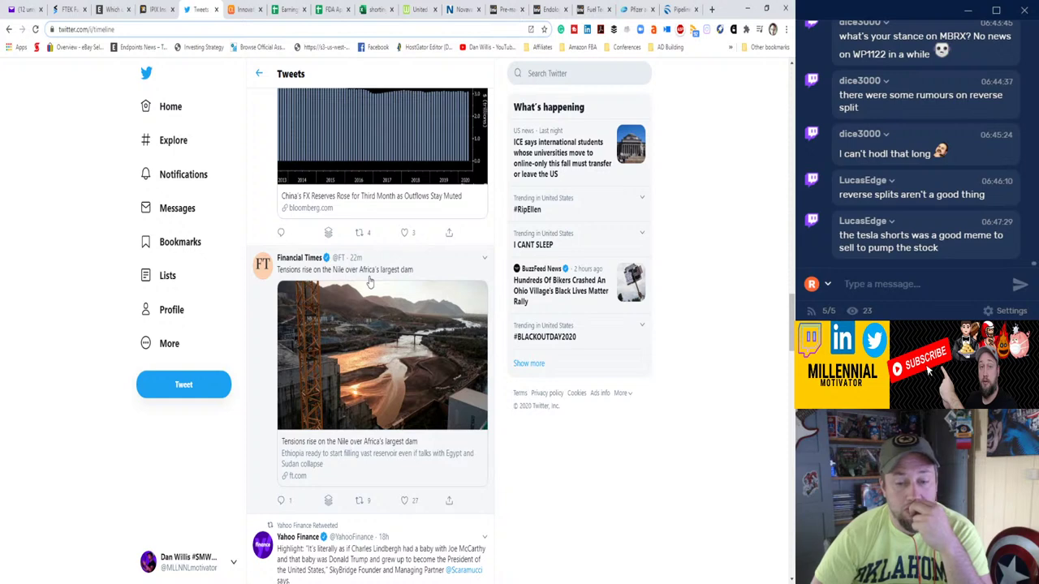
Continue through the tweet timeline, covering the battery metals chart, coal company loans and Hong Kong office space, down to South African consumer confidence.
{"action": "scroll", "coordinate": [369, 281], "scroll_direction": "down", "scroll_amount": 4}
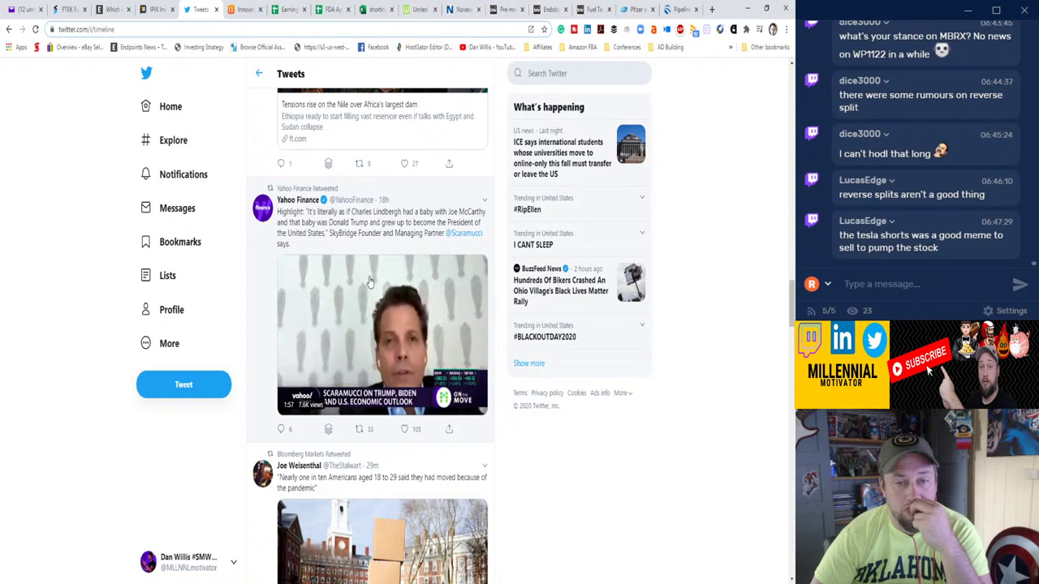
{"action": "scroll", "coordinate": [370, 282], "scroll_direction": "down", "scroll_amount": 3}
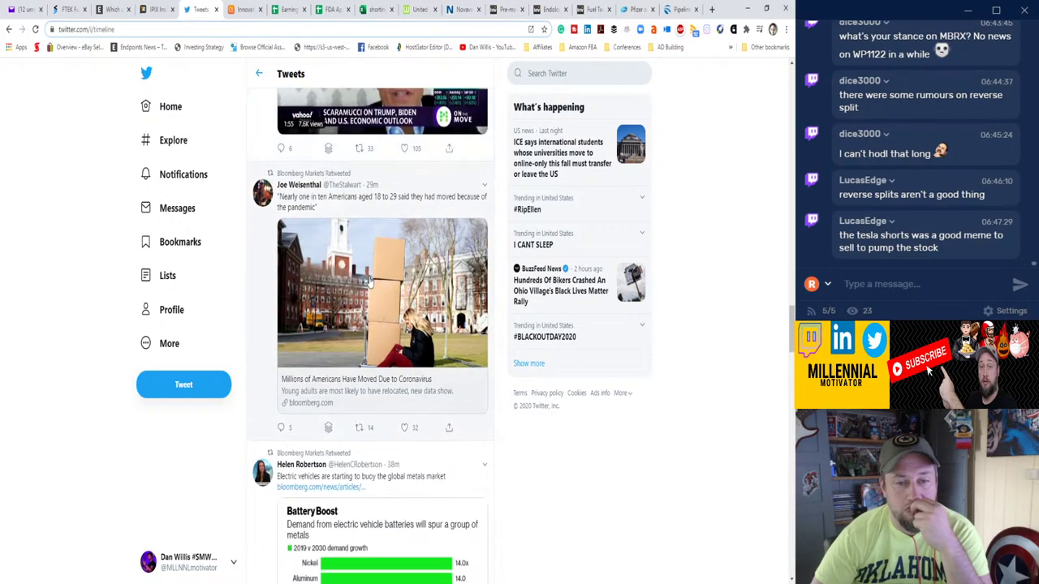
{"action": "scroll", "coordinate": [369, 281], "scroll_direction": "down", "scroll_amount": 2}
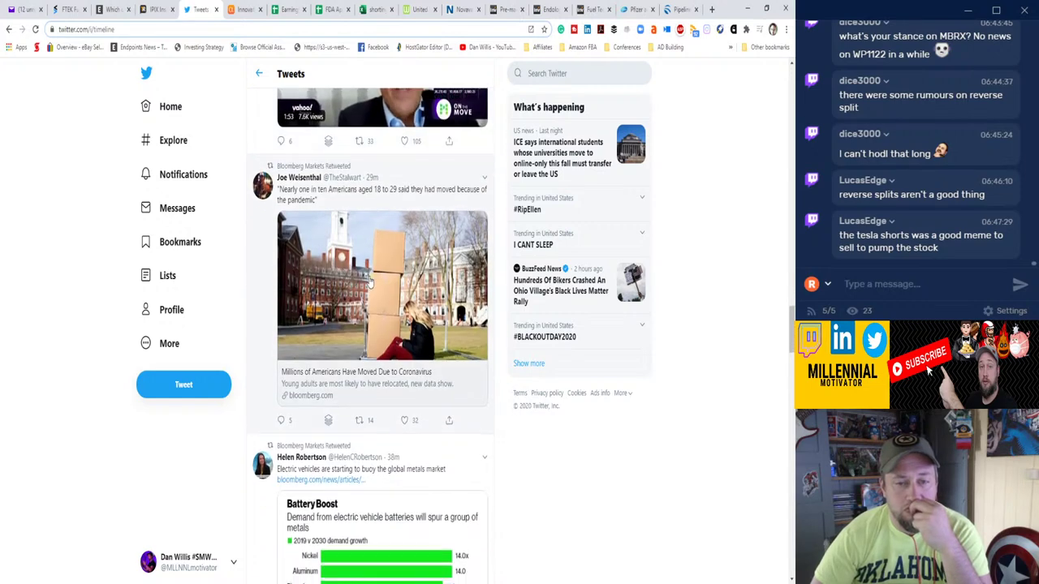
{"action": "scroll", "coordinate": [369, 282], "scroll_direction": "down", "scroll_amount": 1}
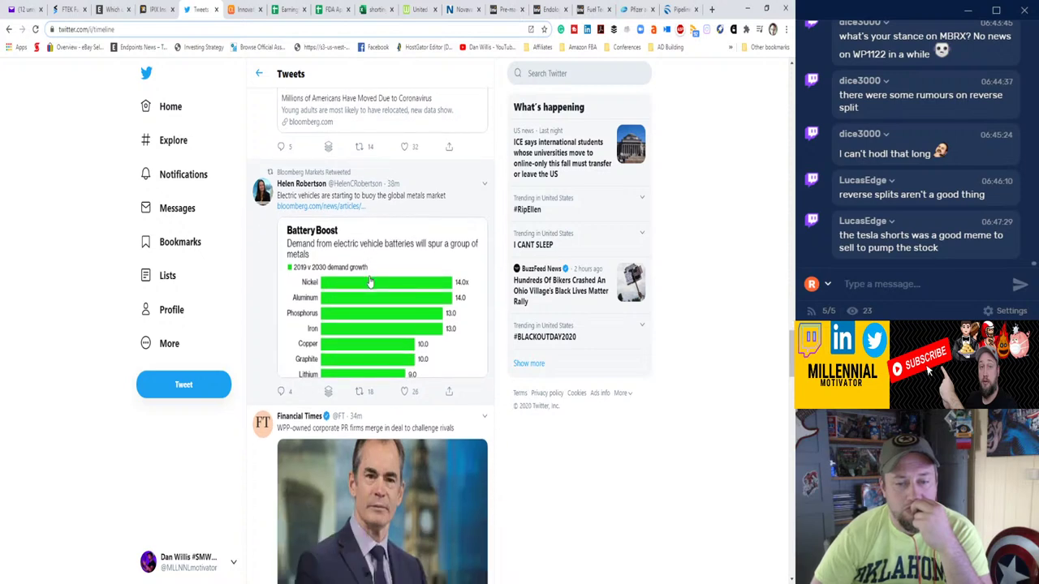
{"action": "scroll", "coordinate": [370, 282], "scroll_direction": "down", "scroll_amount": 1}
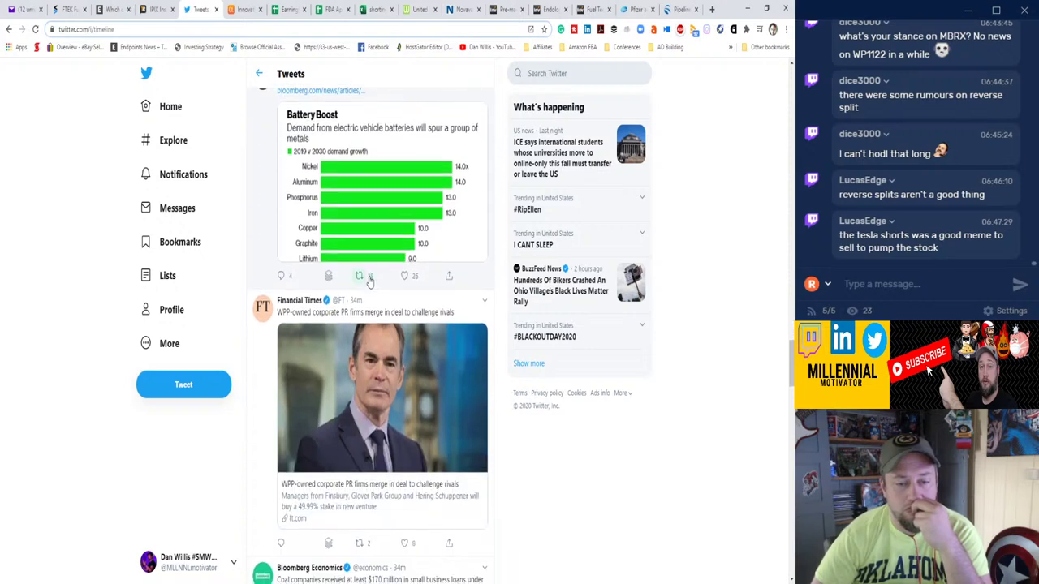
{"action": "scroll", "coordinate": [369, 282], "scroll_direction": "down", "scroll_amount": 3}
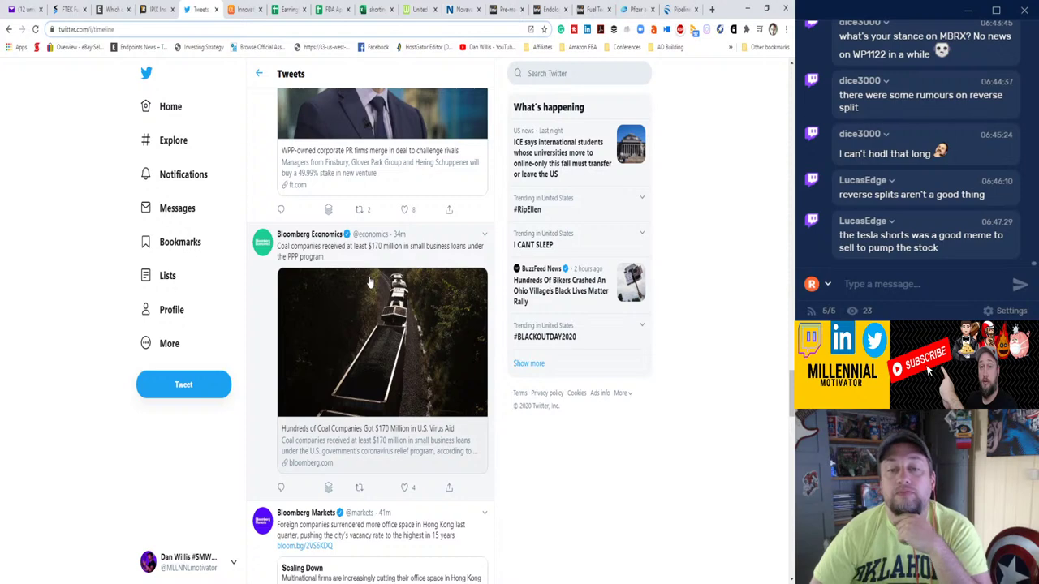
{"action": "scroll", "coordinate": [370, 281], "scroll_direction": "down", "scroll_amount": 4}
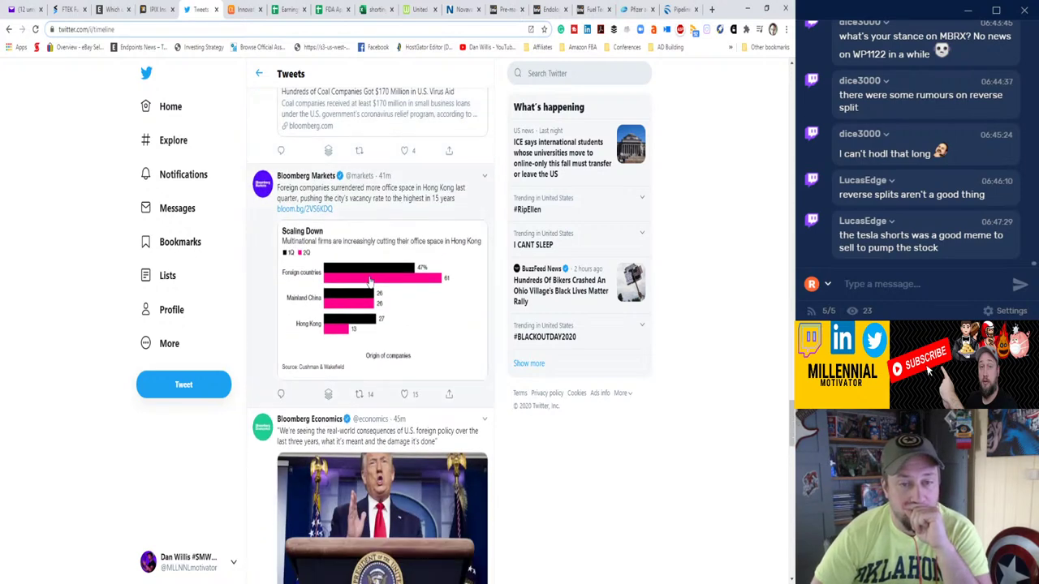
{"action": "scroll", "coordinate": [370, 282], "scroll_direction": "down", "scroll_amount": 3}
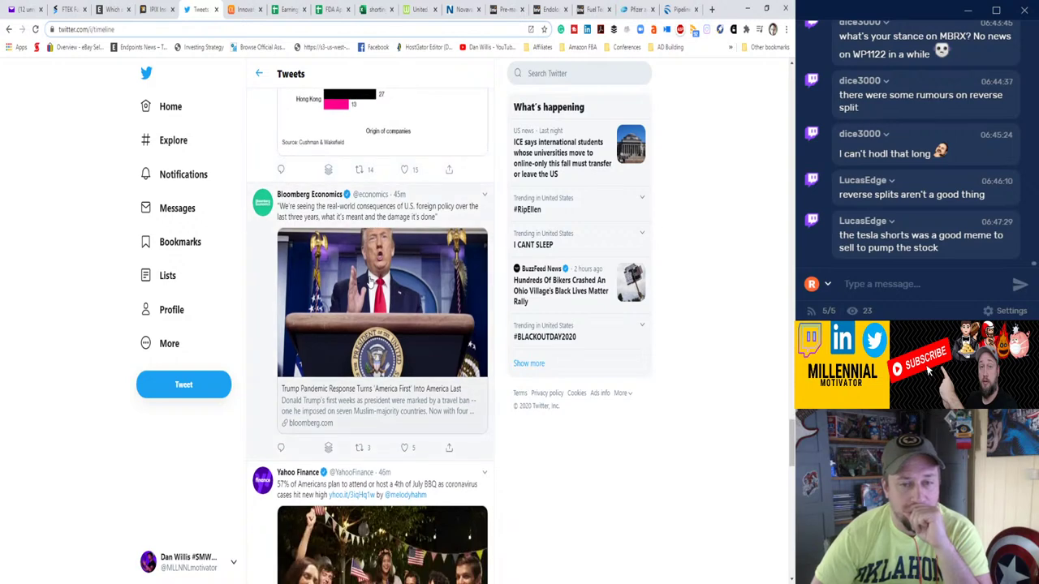
{"action": "scroll", "coordinate": [370, 281], "scroll_direction": "down", "scroll_amount": 3}
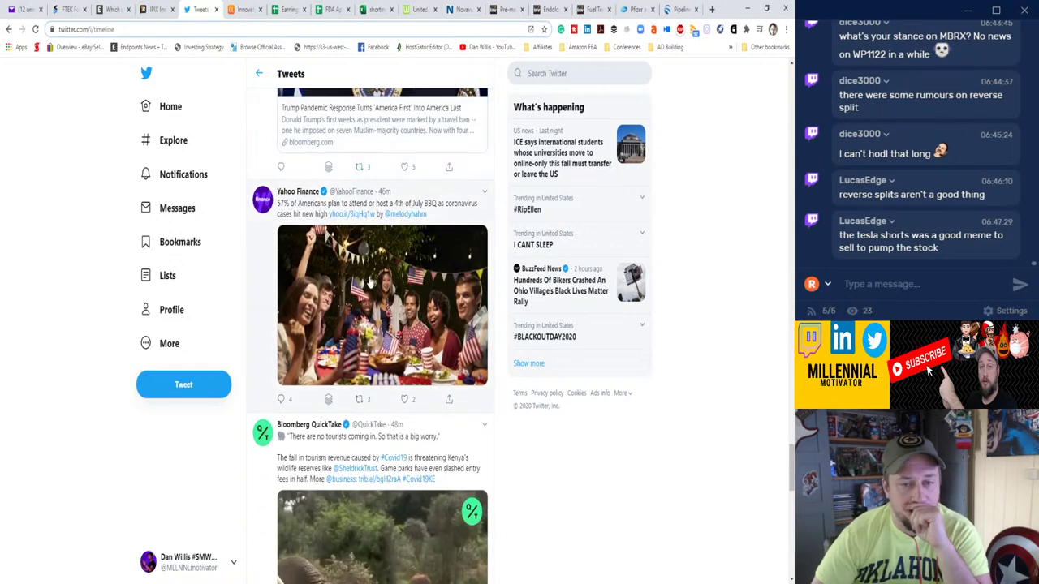
{"action": "scroll", "coordinate": [370, 282], "scroll_direction": "down", "scroll_amount": 2}
{"action": "scroll", "coordinate": [370, 282], "scroll_direction": "down", "scroll_amount": 2}
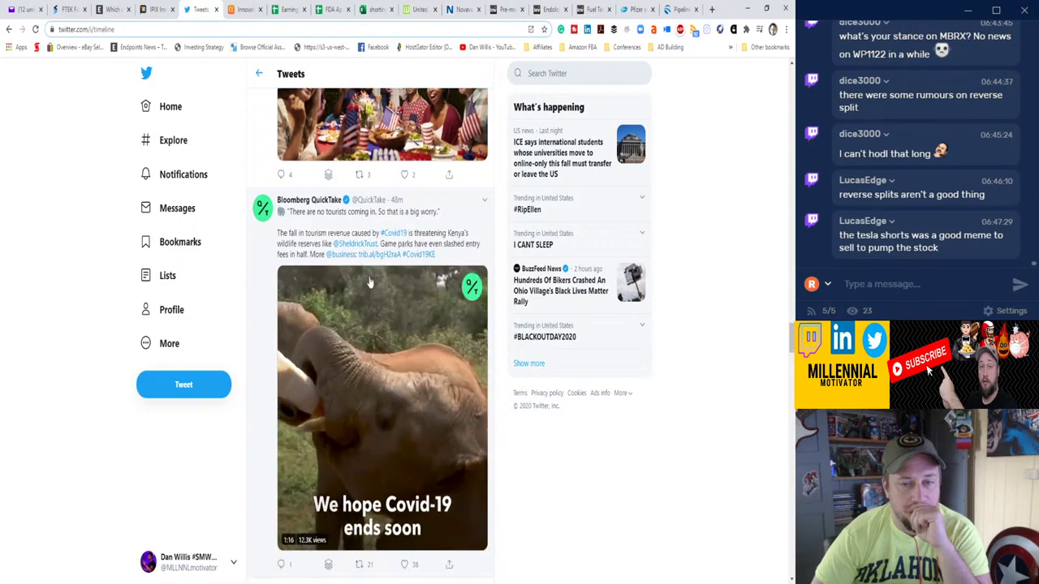
{"action": "scroll", "coordinate": [369, 282], "scroll_direction": "down", "scroll_amount": 3}
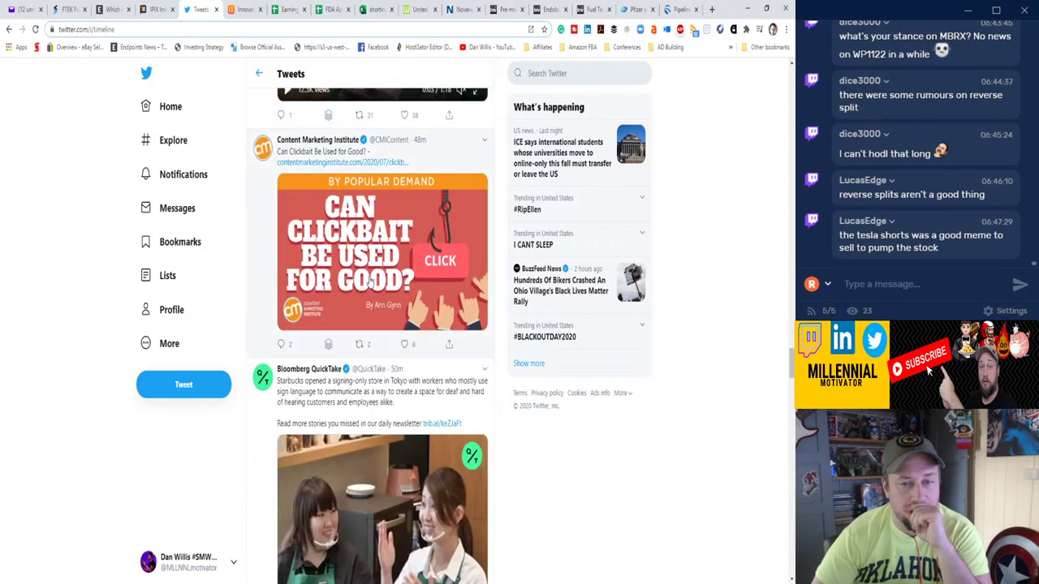
{"action": "scroll", "coordinate": [369, 282], "scroll_direction": "down", "scroll_amount": 2}
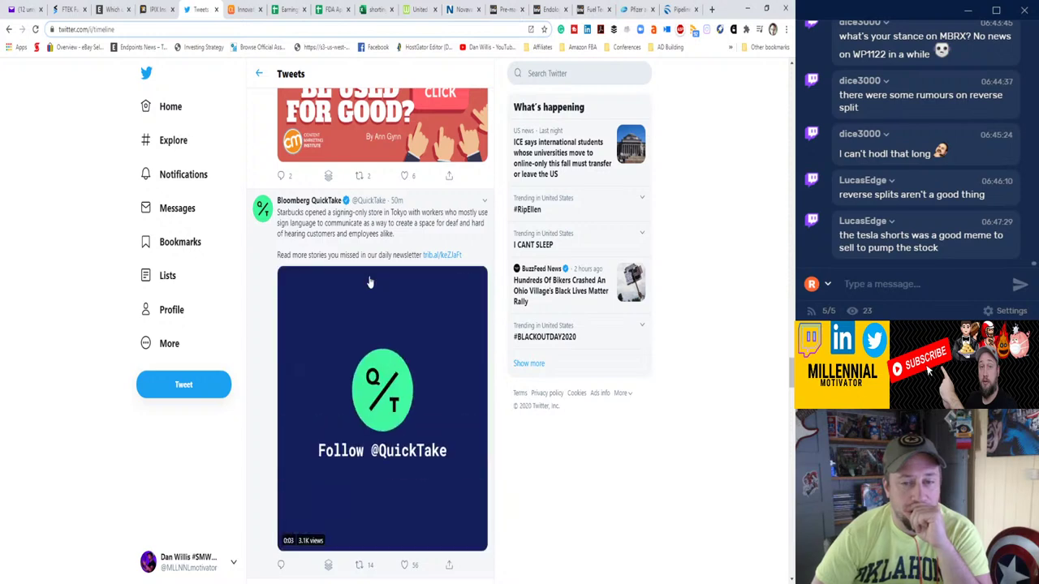
{"action": "scroll", "coordinate": [369, 282], "scroll_direction": "down", "scroll_amount": 5}
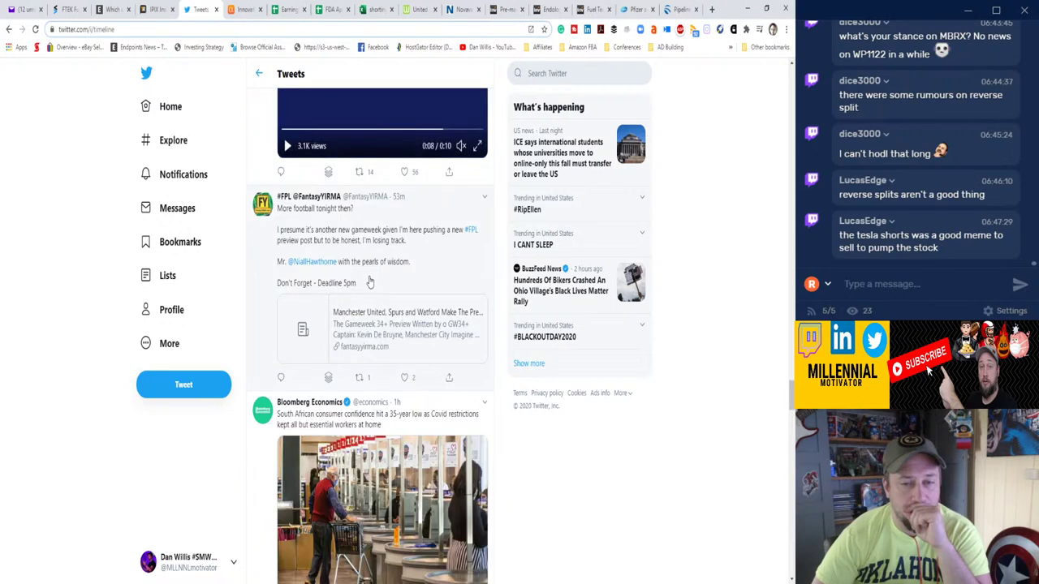
{"action": "scroll", "coordinate": [369, 282], "scroll_direction": "down", "scroll_amount": 4}
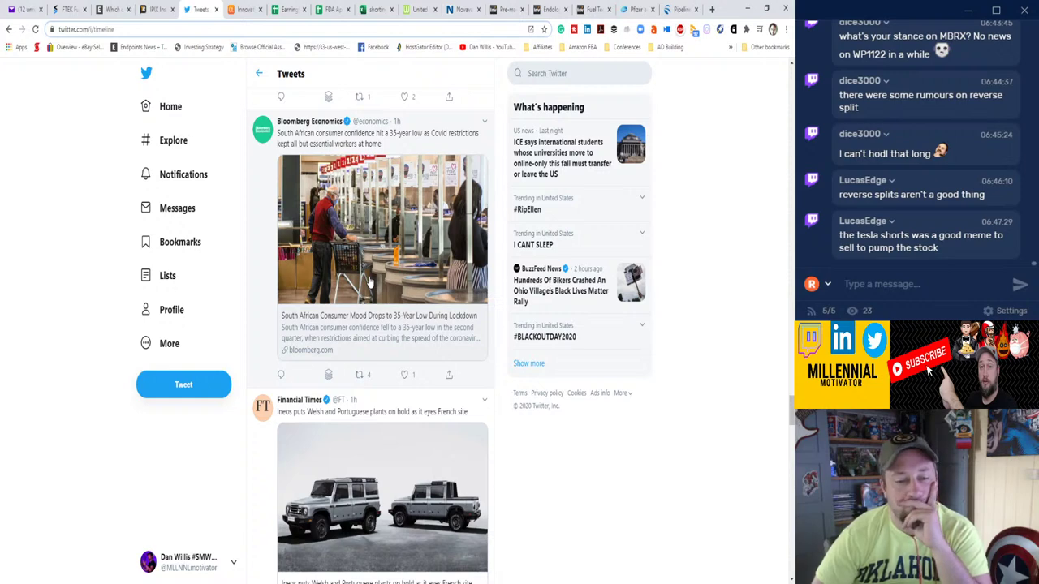
Open the Financial Times profile from the notifications and read its tweets down to the "Indians maintain faith in messianic Modi" story.
{"action": "left_click", "coordinate": [163, 179]}
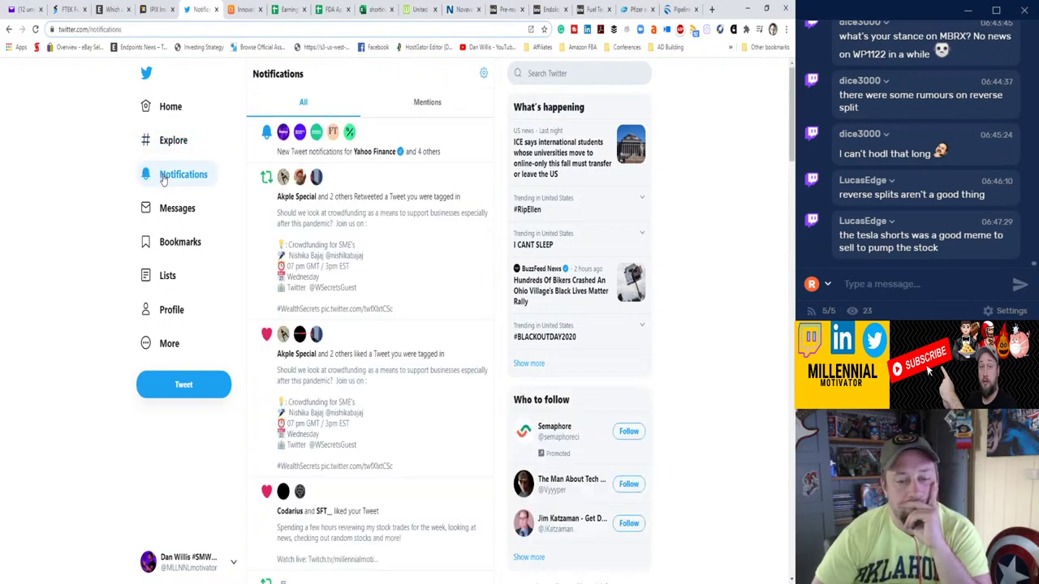
{"action": "left_click", "coordinate": [332, 132]}
{"action": "scroll", "coordinate": [324, 254], "scroll_direction": "down", "scroll_amount": 4}
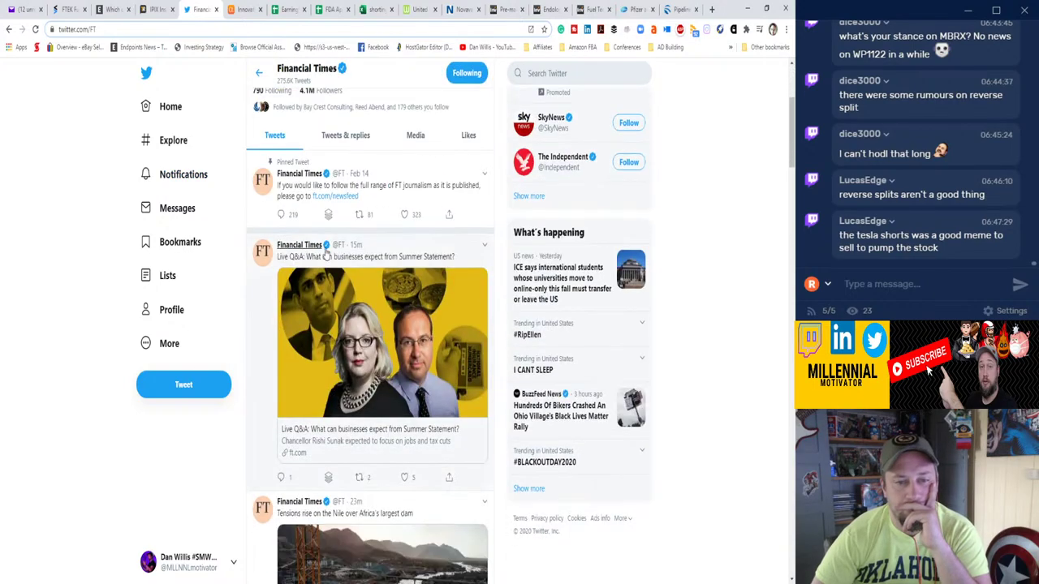
{"action": "scroll", "coordinate": [367, 276], "scroll_direction": "down", "scroll_amount": 4}
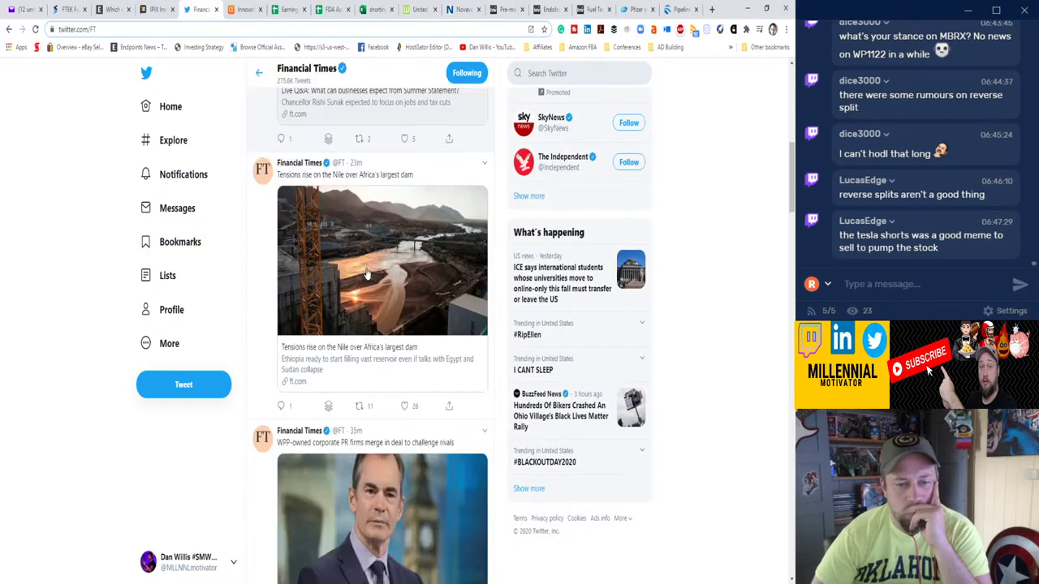
{"action": "scroll", "coordinate": [367, 276], "scroll_direction": "down", "scroll_amount": 18}
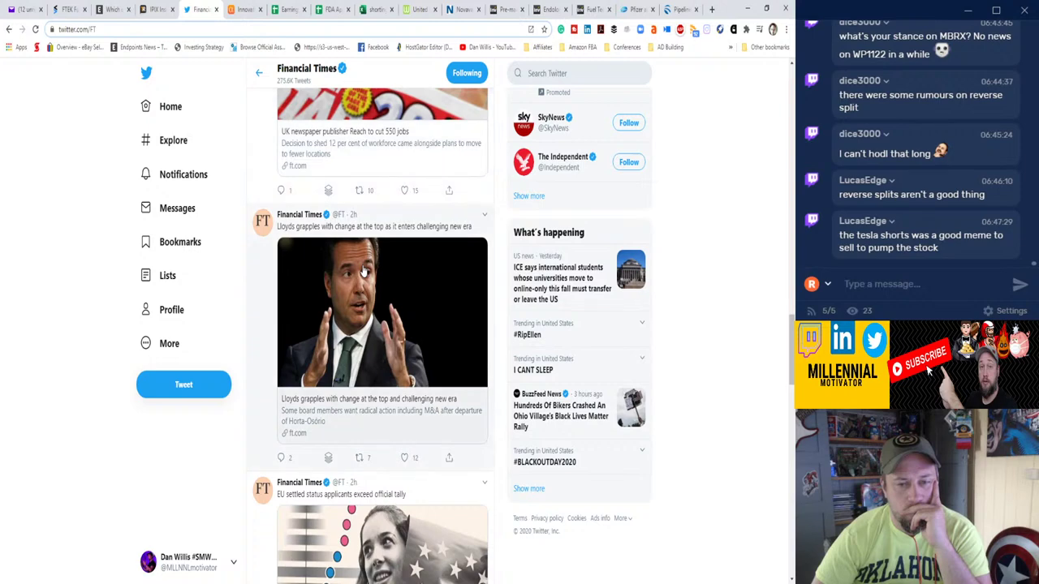
{"action": "scroll", "coordinate": [364, 272], "scroll_direction": "up", "scroll_amount": 3}
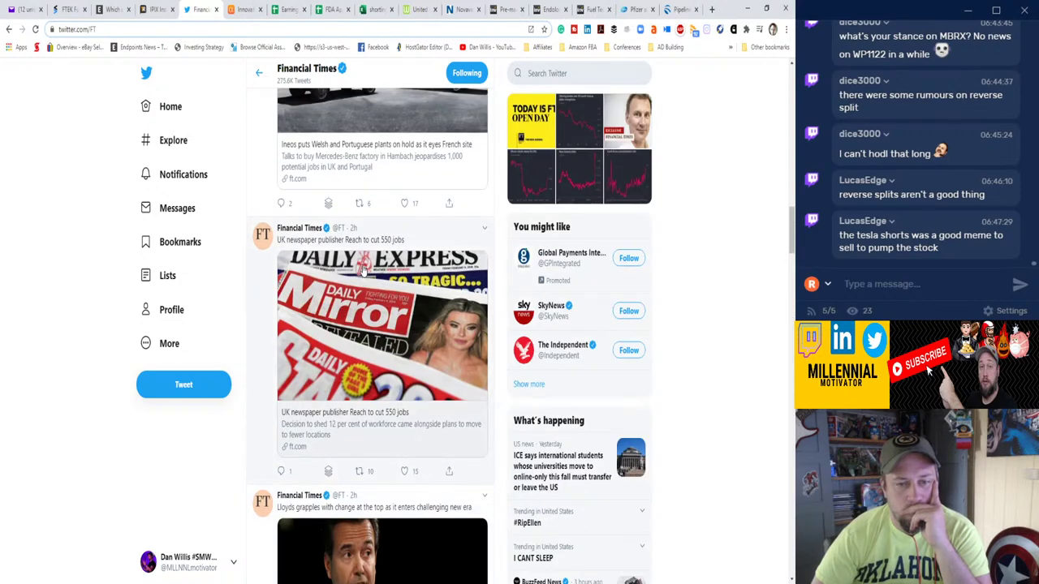
{"action": "scroll", "coordinate": [363, 271], "scroll_direction": "down", "scroll_amount": 3}
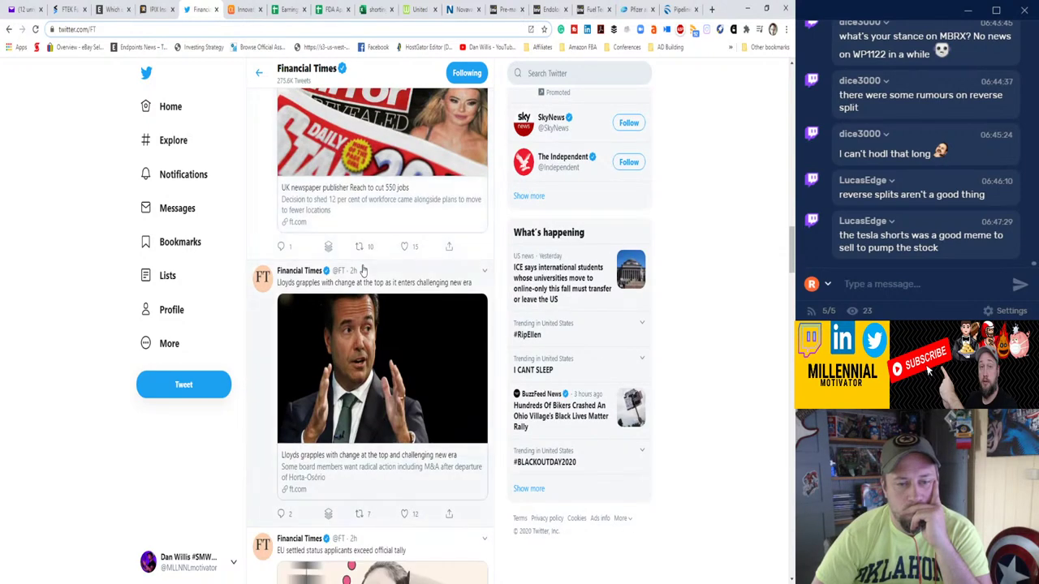
{"action": "scroll", "coordinate": [363, 270], "scroll_direction": "down", "scroll_amount": 4}
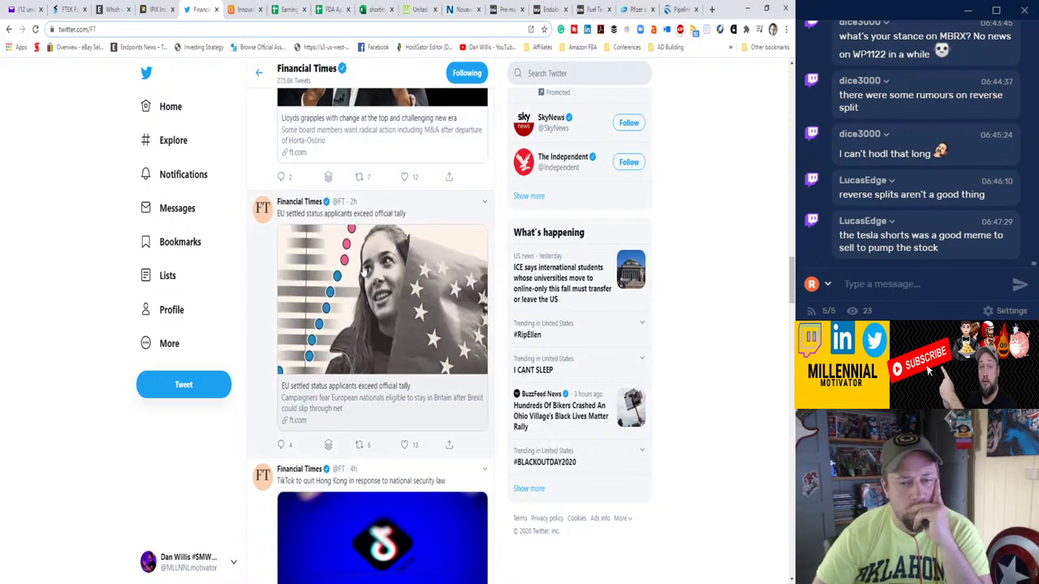
{"action": "scroll", "coordinate": [364, 271], "scroll_direction": "down", "scroll_amount": 4}
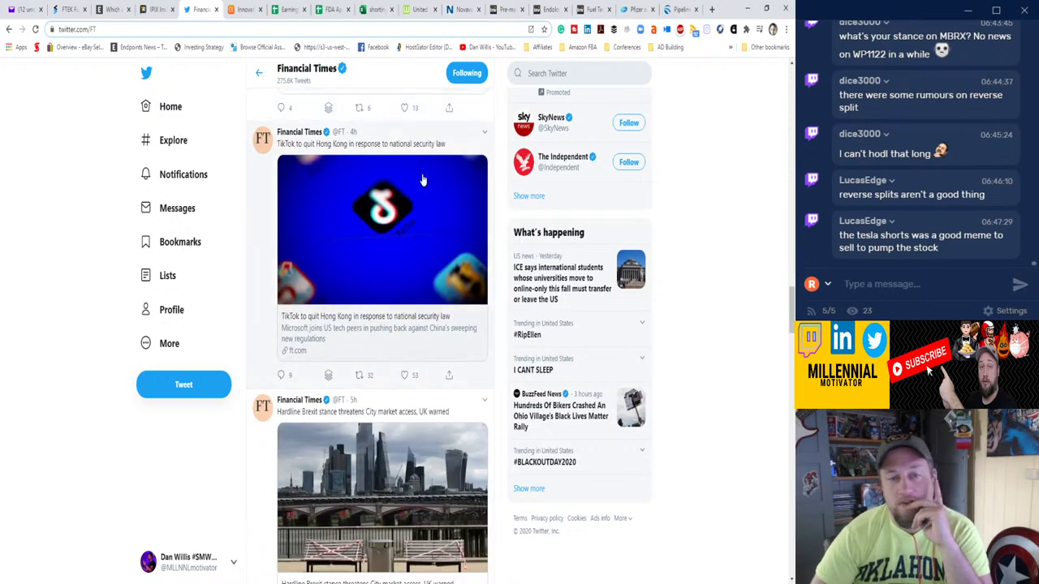
{"action": "scroll", "coordinate": [359, 278], "scroll_direction": "down", "scroll_amount": 3}
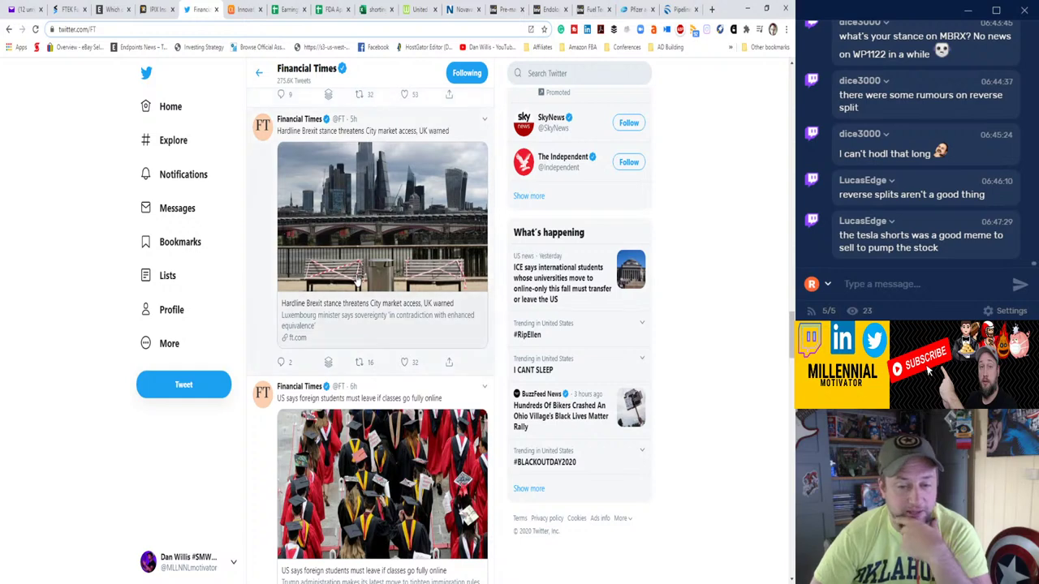
{"action": "scroll", "coordinate": [357, 280], "scroll_direction": "down", "scroll_amount": 3}
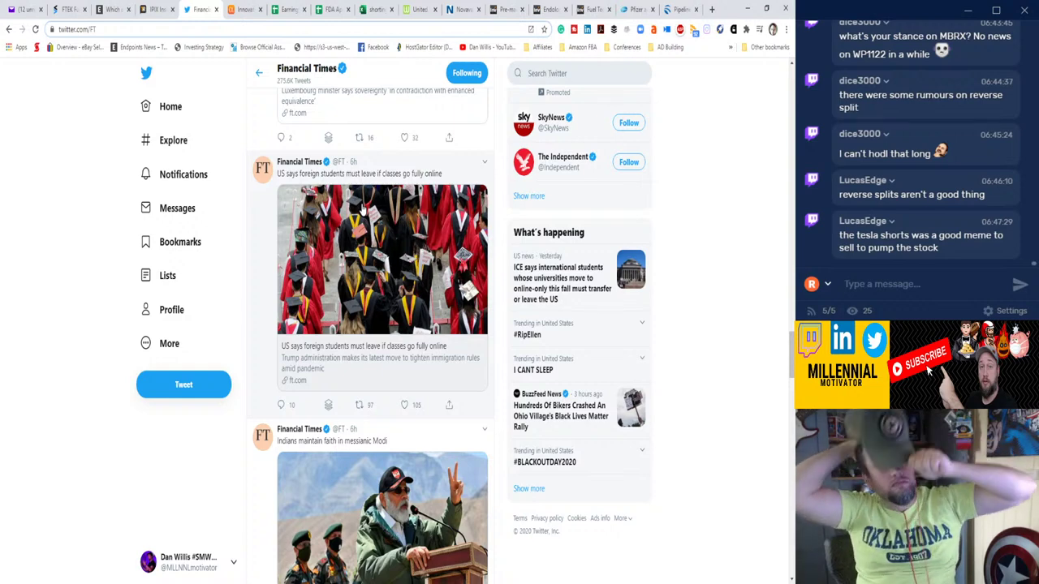
{"action": "scroll", "coordinate": [330, 269], "scroll_direction": "down", "scroll_amount": 2}
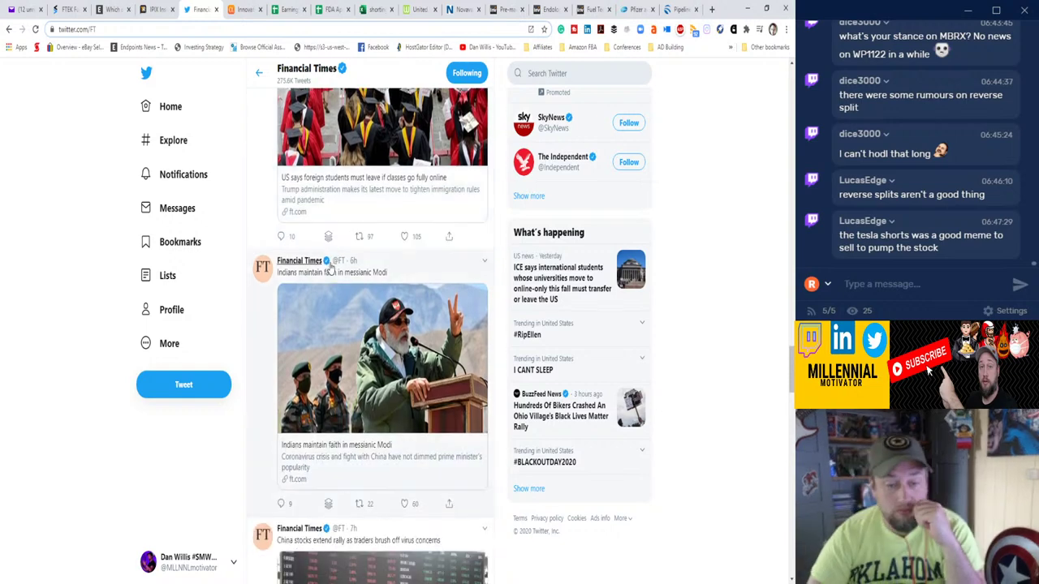
Continue reading the Financial Times tweets, from the China stocks rally down to the GAM sales chief story.
{"action": "mouse_move", "coordinate": [330, 269]}
{"action": "scroll", "coordinate": [407, 333], "scroll_direction": "down", "scroll_amount": 4}
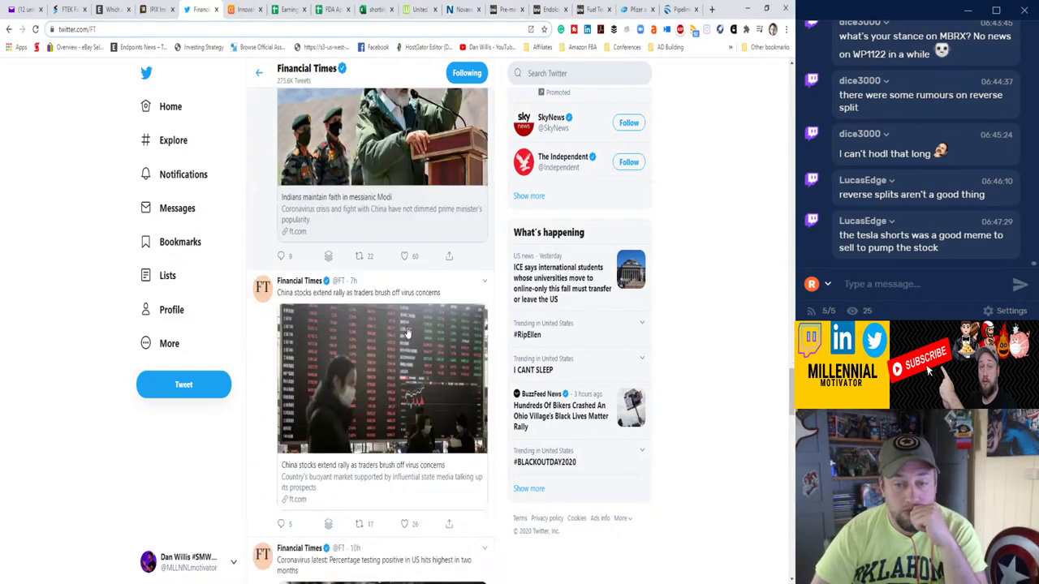
{"action": "scroll", "coordinate": [408, 332], "scroll_direction": "down", "scroll_amount": 4}
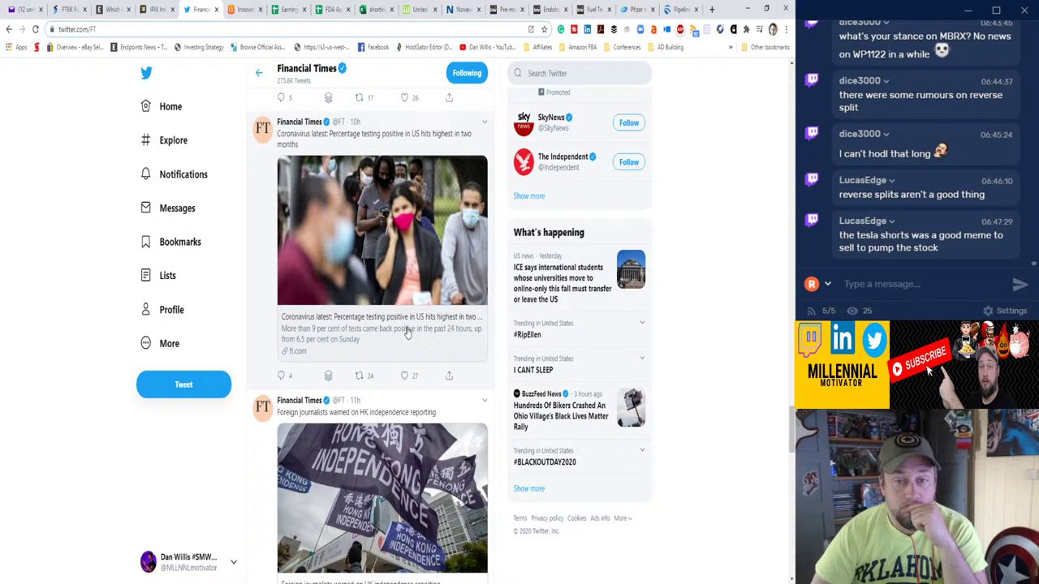
{"action": "scroll", "coordinate": [408, 333], "scroll_direction": "down", "scroll_amount": 2}
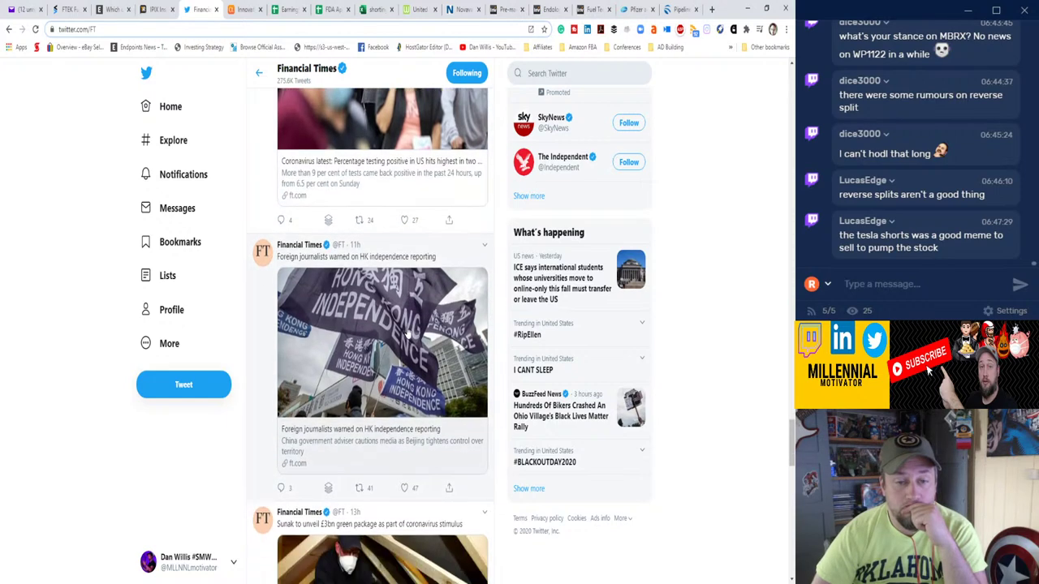
{"action": "scroll", "coordinate": [407, 333], "scroll_direction": "down", "scroll_amount": 3}
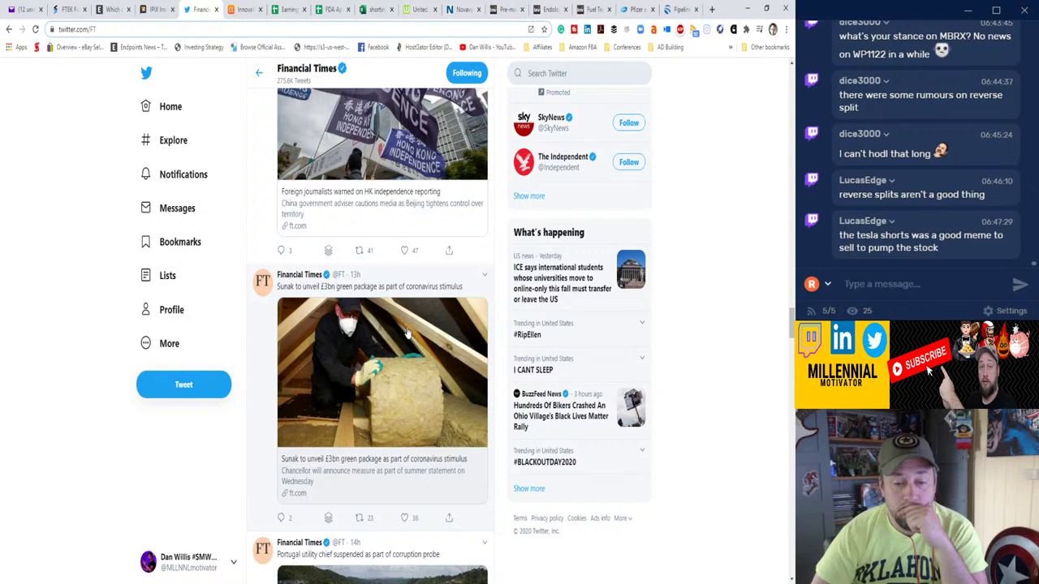
{"action": "scroll", "coordinate": [407, 333], "scroll_direction": "down", "scroll_amount": 3}
{"action": "scroll", "coordinate": [407, 333], "scroll_direction": "down", "scroll_amount": 3}
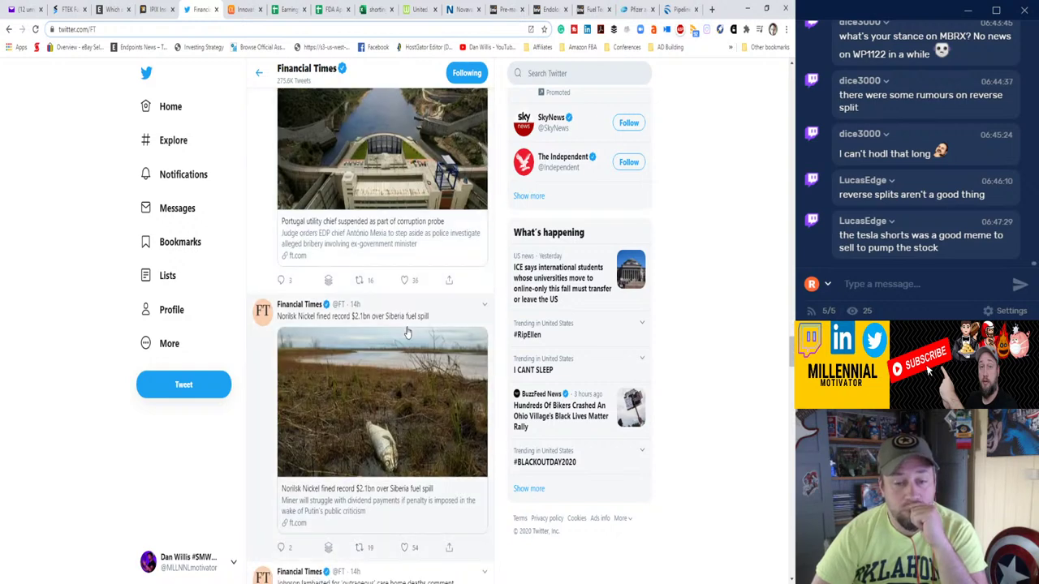
{"action": "scroll", "coordinate": [408, 332], "scroll_direction": "down", "scroll_amount": 2}
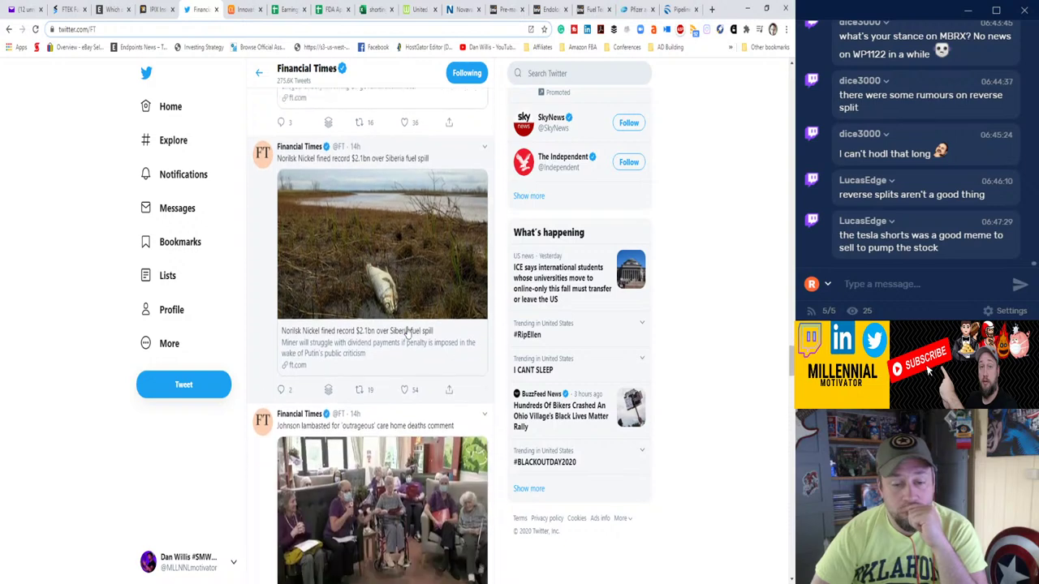
{"action": "scroll", "coordinate": [408, 333], "scroll_direction": "down", "scroll_amount": 2}
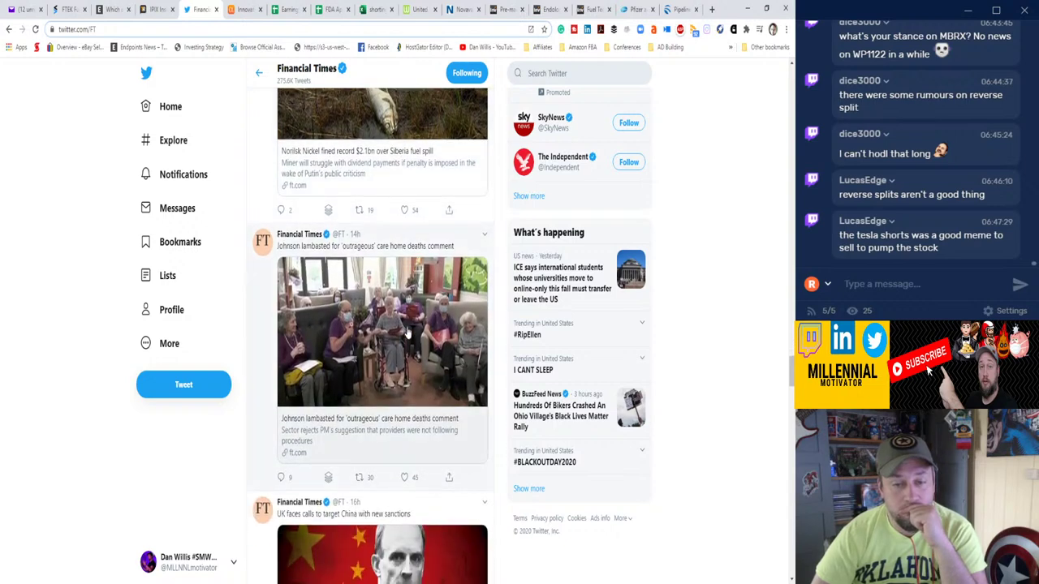
{"action": "scroll", "coordinate": [408, 332], "scroll_direction": "down", "scroll_amount": 3}
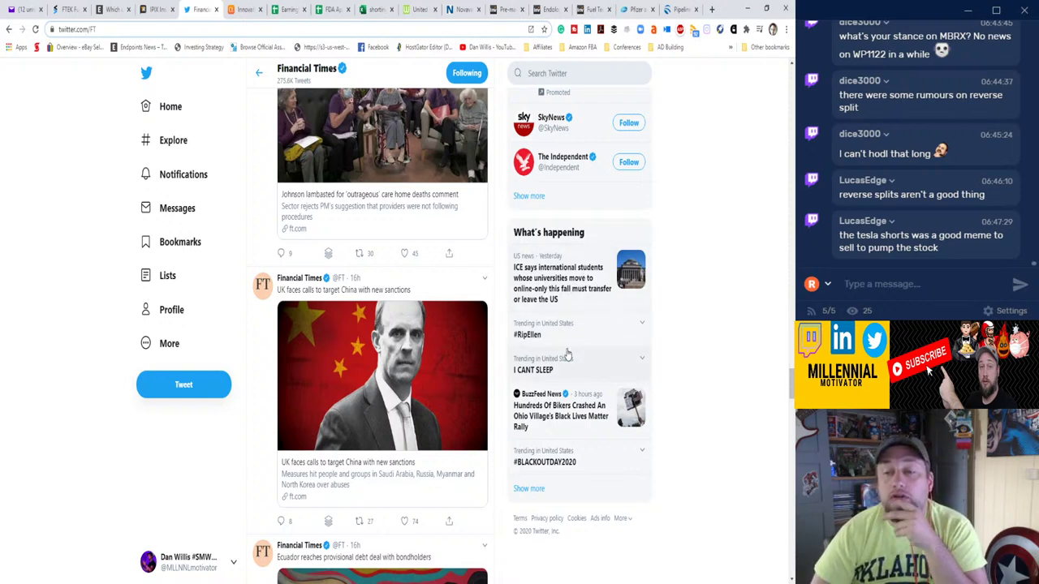
{"action": "scroll", "coordinate": [568, 355], "scroll_direction": "down", "scroll_amount": 3}
{"action": "scroll", "coordinate": [568, 355], "scroll_direction": "down", "scroll_amount": 3}
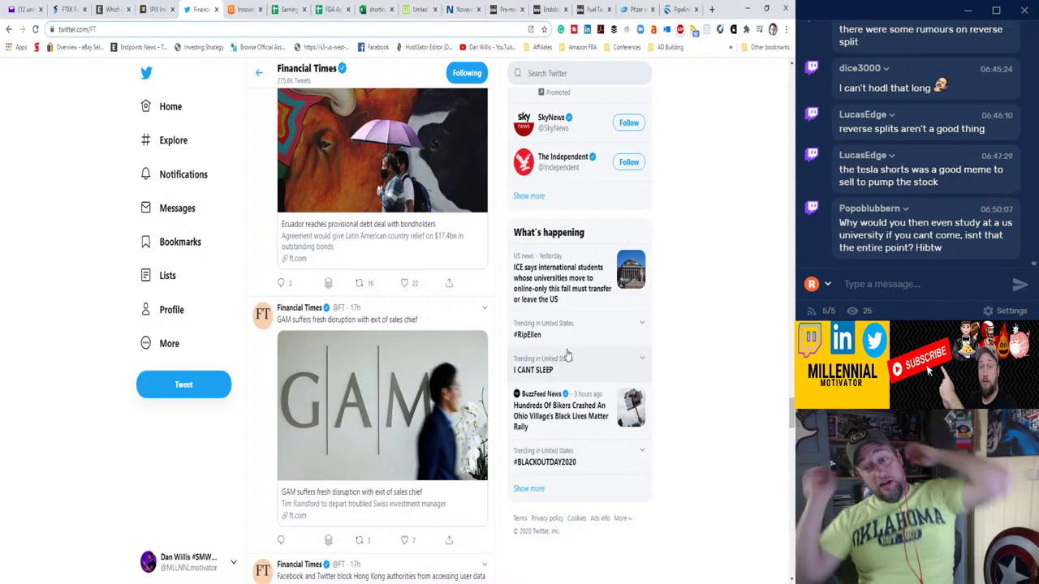
Open the Bloomberg QuickTake profile from the notifications and read its tweets down to Beijing's warning to Canada over Hong Kong's security law.
{"action": "left_click", "coordinate": [175, 177]}
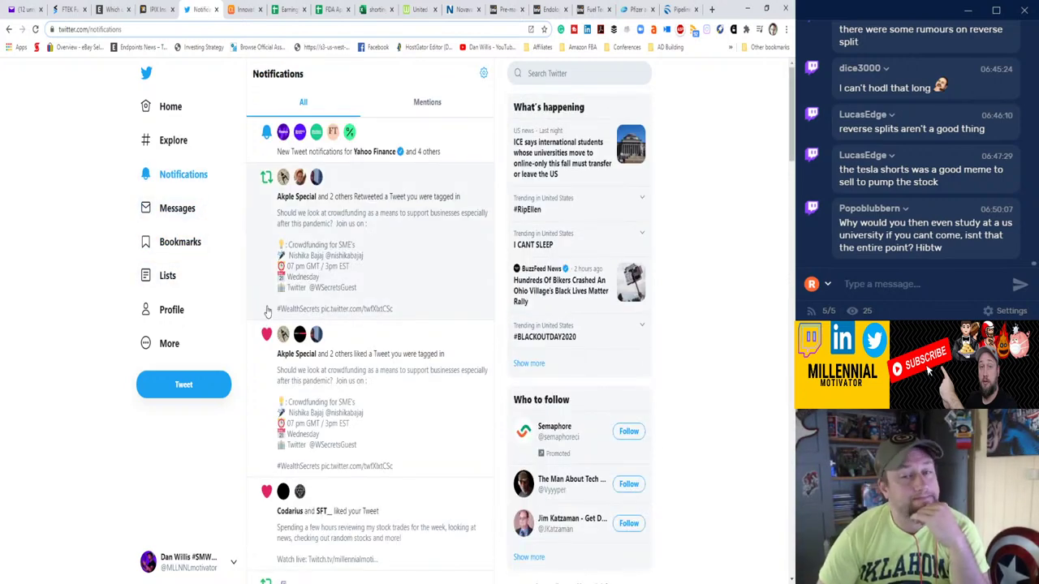
{"action": "left_click", "coordinate": [350, 131]}
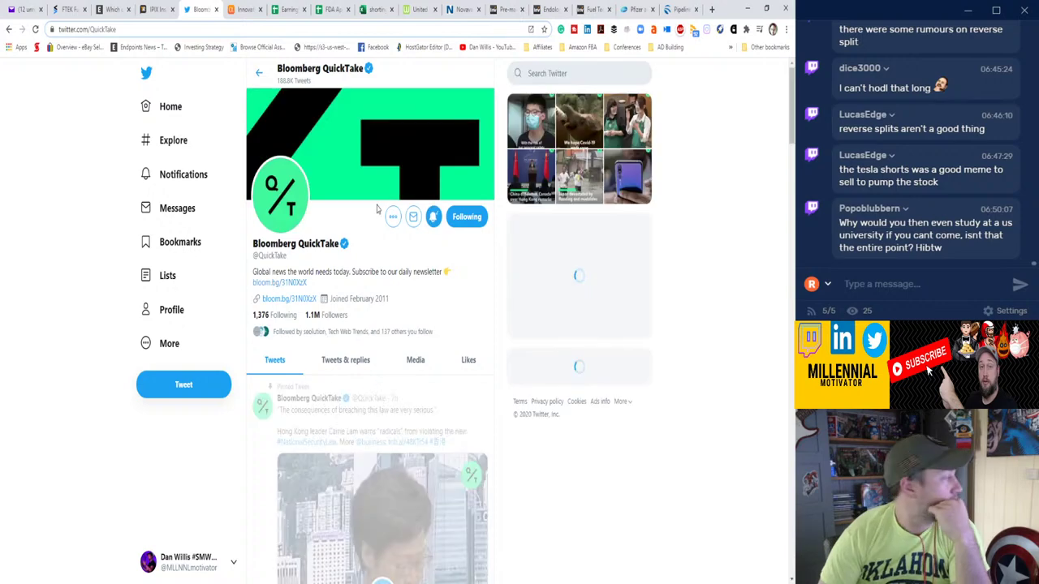
{"action": "scroll", "coordinate": [371, 245], "scroll_direction": "down", "scroll_amount": 5}
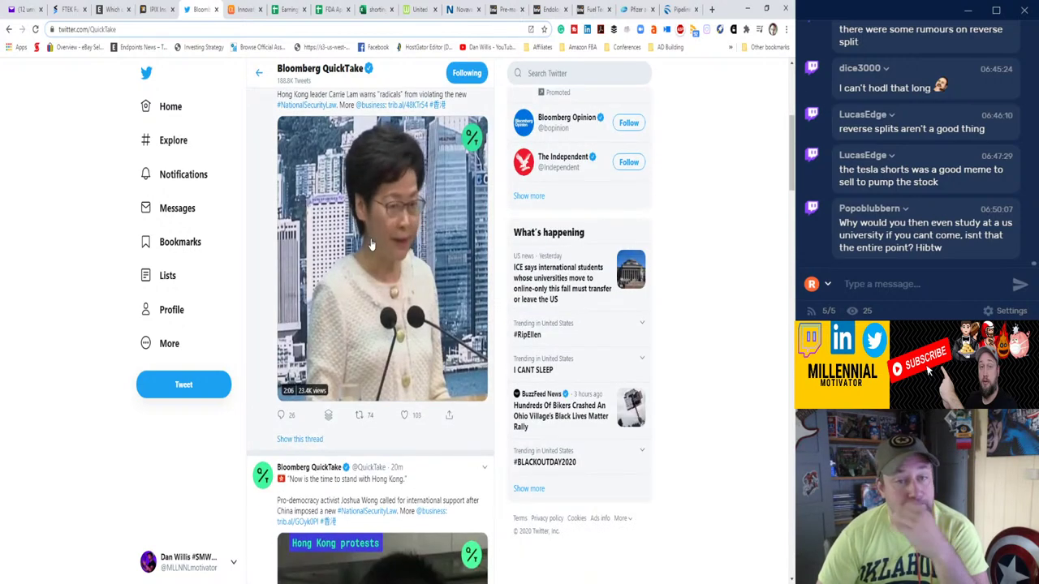
{"action": "scroll", "coordinate": [370, 245], "scroll_direction": "down", "scroll_amount": 2}
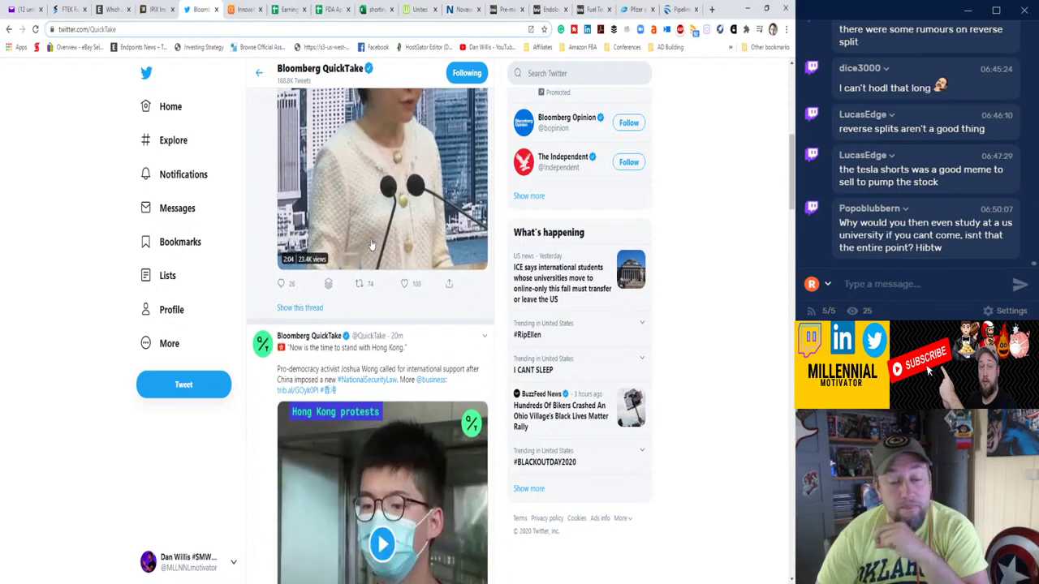
{"action": "scroll", "coordinate": [371, 245], "scroll_direction": "down", "scroll_amount": 6}
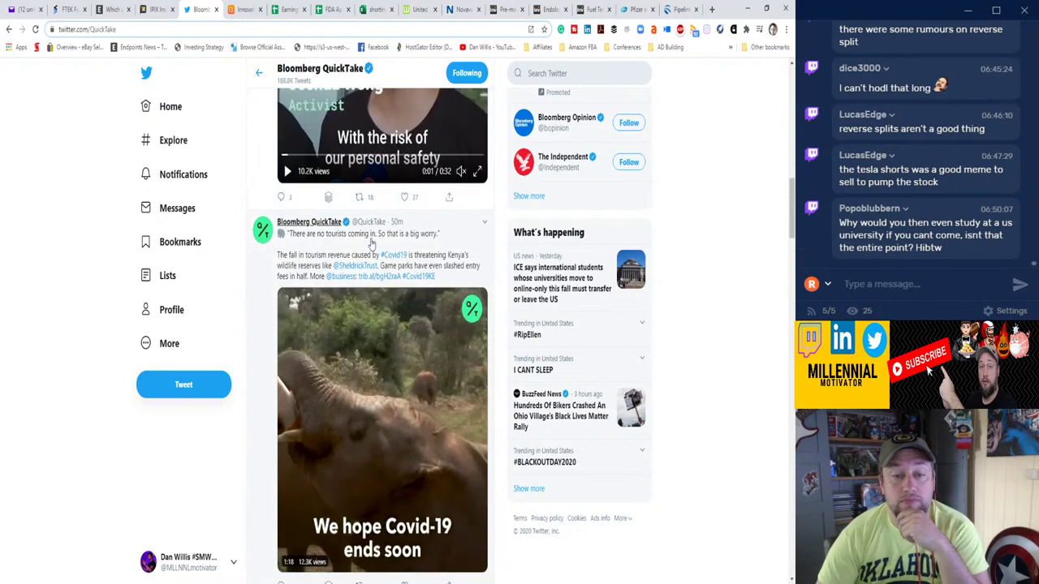
{"action": "scroll", "coordinate": [370, 245], "scroll_direction": "down", "scroll_amount": 15}
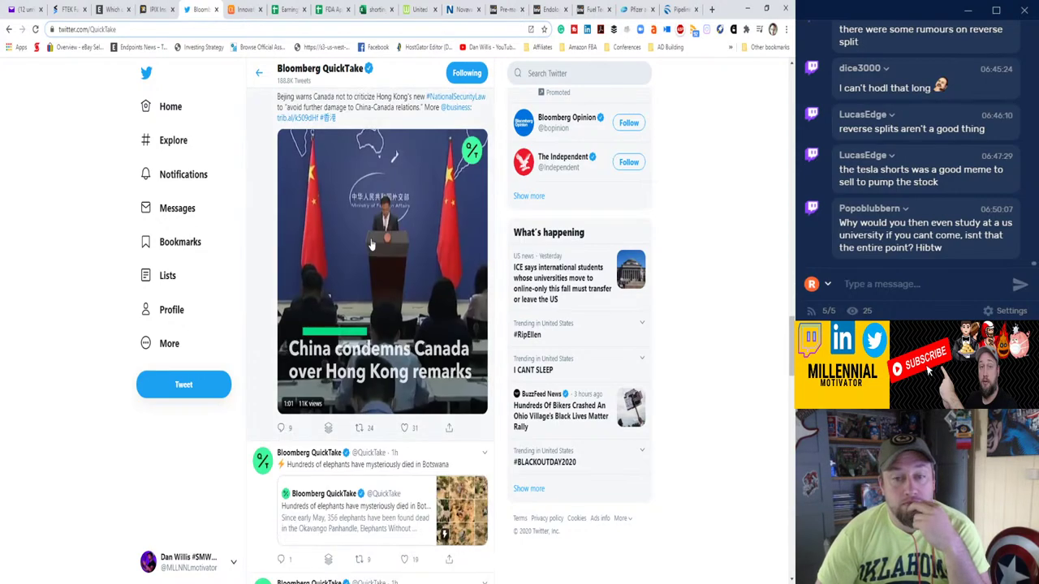
{"action": "scroll", "coordinate": [370, 245], "scroll_direction": "up", "scroll_amount": 2}
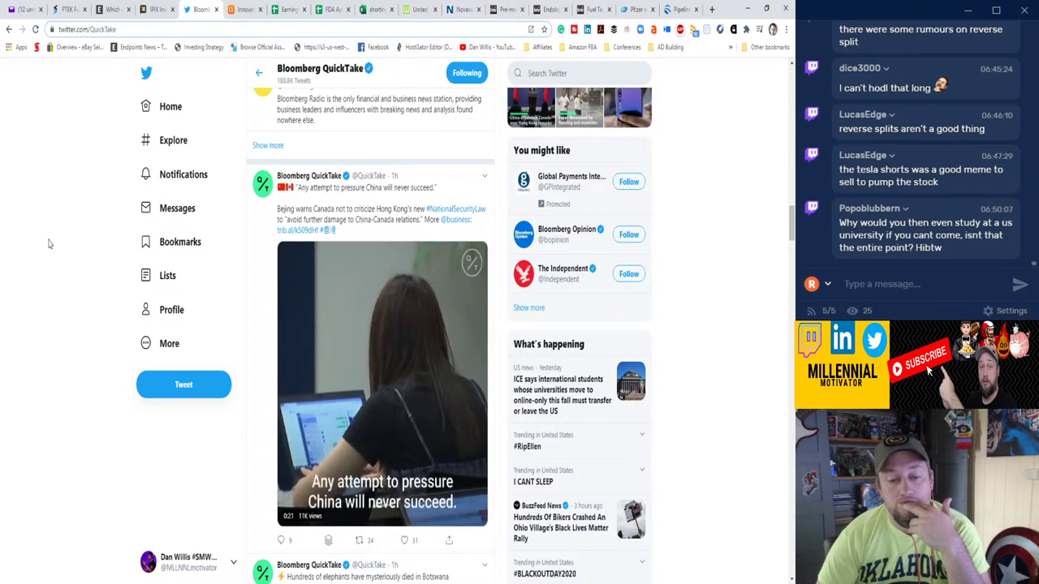
{"action": "scroll", "coordinate": [49, 243], "scroll_direction": "down", "scroll_amount": 2}
{"action": "scroll", "coordinate": [49, 240], "scroll_direction": "up", "scroll_amount": 2}
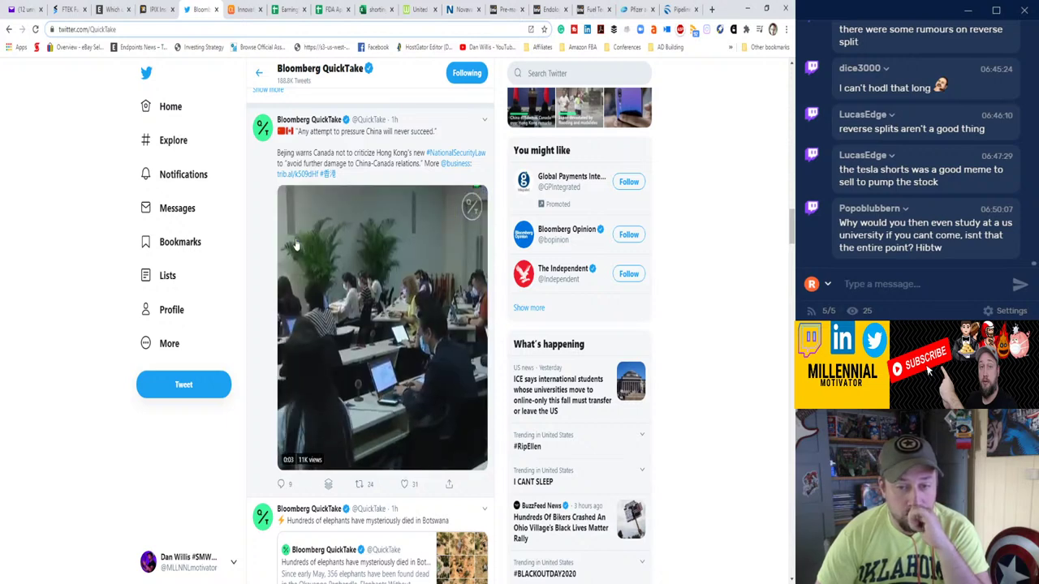
Continue through the QuickTake tweets, covering the Japan floods, U.K. sanctions and France's Huawei decision, down to the New Delhi hospital story.
{"action": "scroll", "coordinate": [297, 245], "scroll_direction": "down", "scroll_amount": 3}
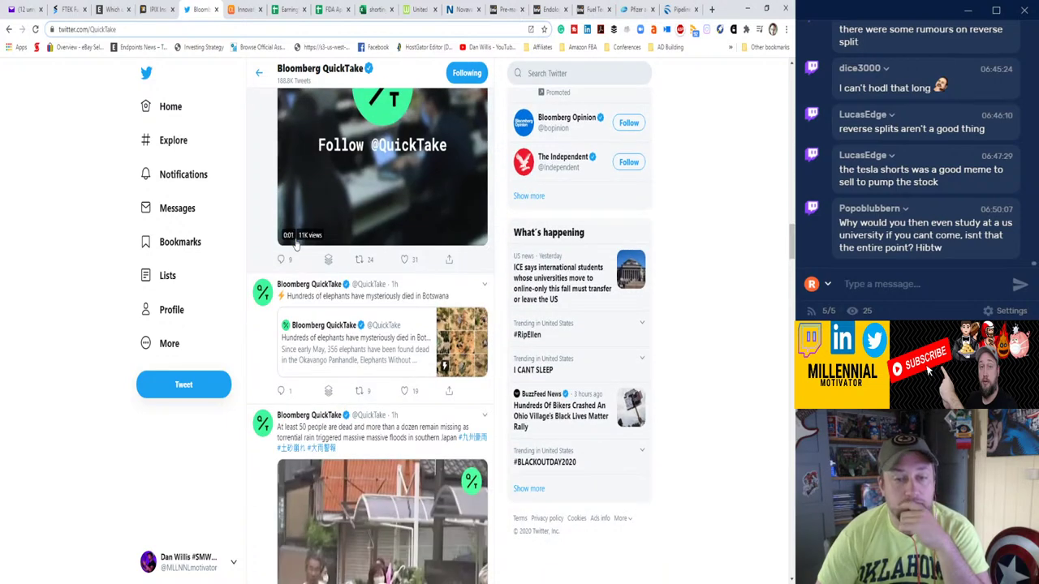
{"action": "scroll", "coordinate": [296, 245], "scroll_direction": "down", "scroll_amount": 3}
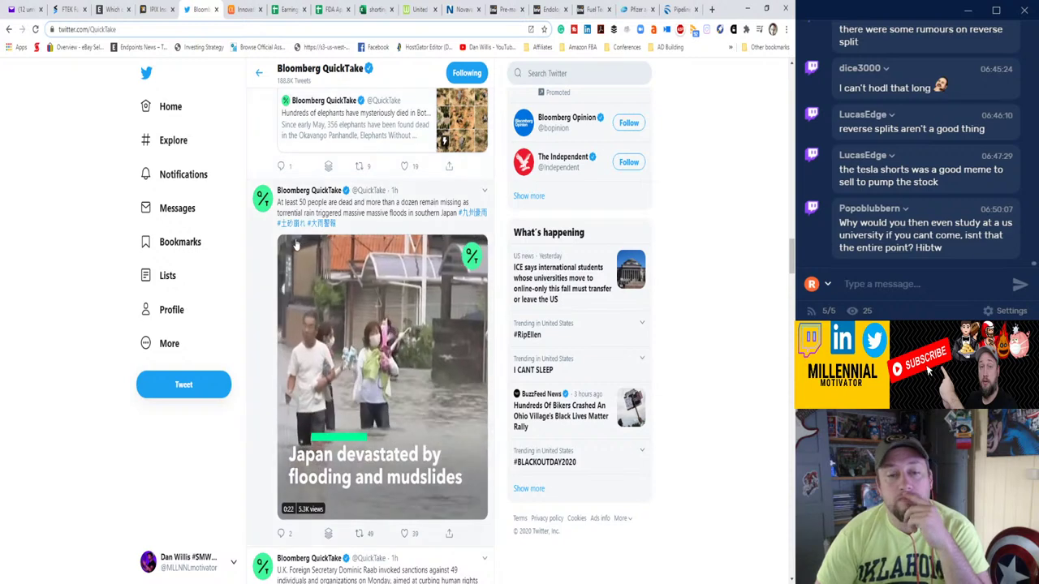
{"action": "scroll", "coordinate": [297, 245], "scroll_direction": "down", "scroll_amount": 2}
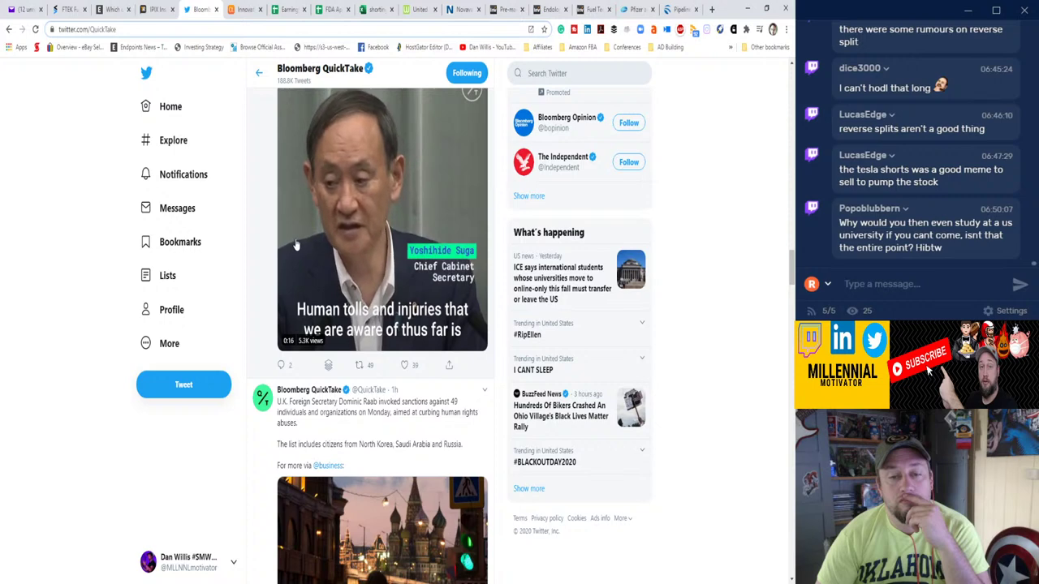
{"action": "scroll", "coordinate": [296, 245], "scroll_direction": "down", "scroll_amount": 3}
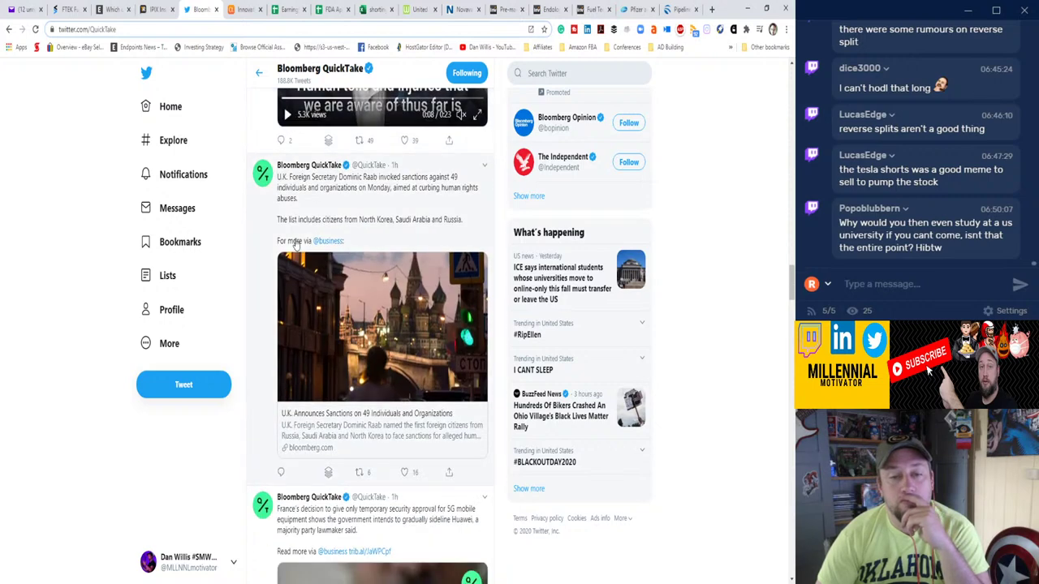
{"action": "scroll", "coordinate": [297, 245], "scroll_direction": "down", "scroll_amount": 4}
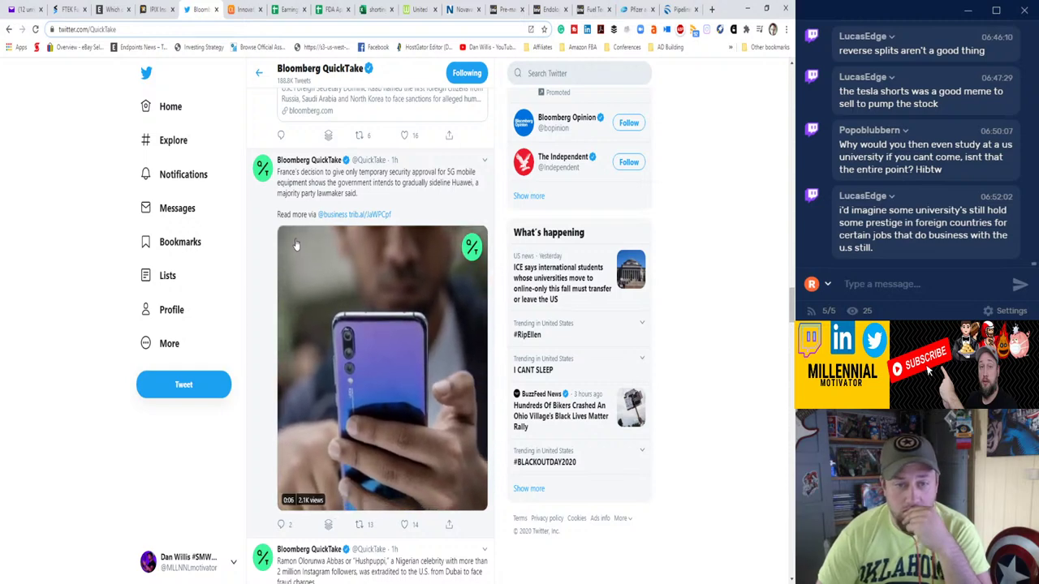
{"action": "left_click_drag", "start_coordinate": [391, 199], "coordinate": [291, 182]}
{"action": "scroll", "coordinate": [291, 235], "scroll_direction": "down", "scroll_amount": 3}
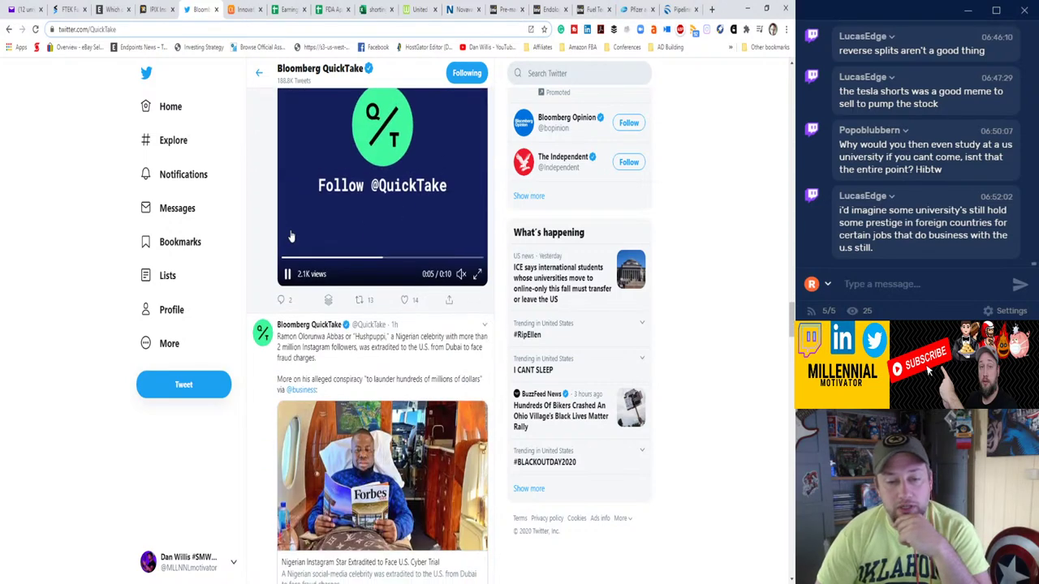
{"action": "scroll", "coordinate": [290, 236], "scroll_direction": "down", "scroll_amount": 2}
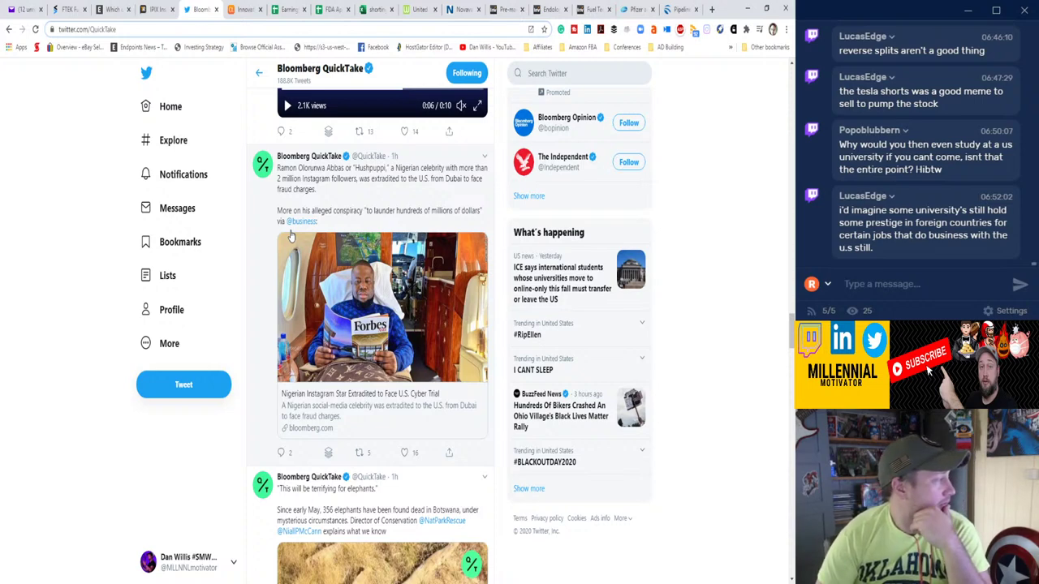
{"action": "scroll", "coordinate": [290, 235], "scroll_direction": "down", "scroll_amount": 2}
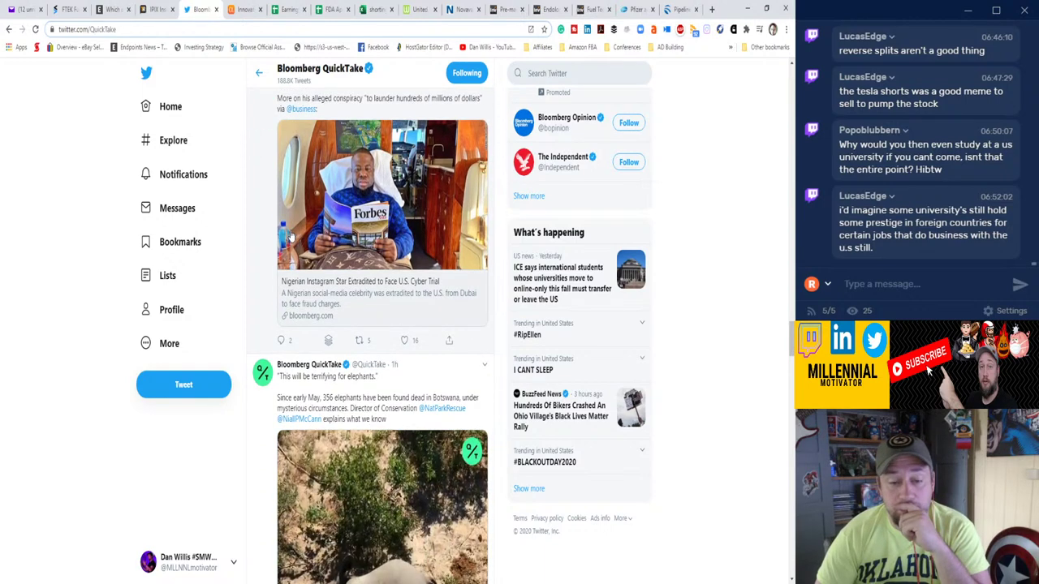
{"action": "scroll", "coordinate": [291, 235], "scroll_direction": "down", "scroll_amount": 3}
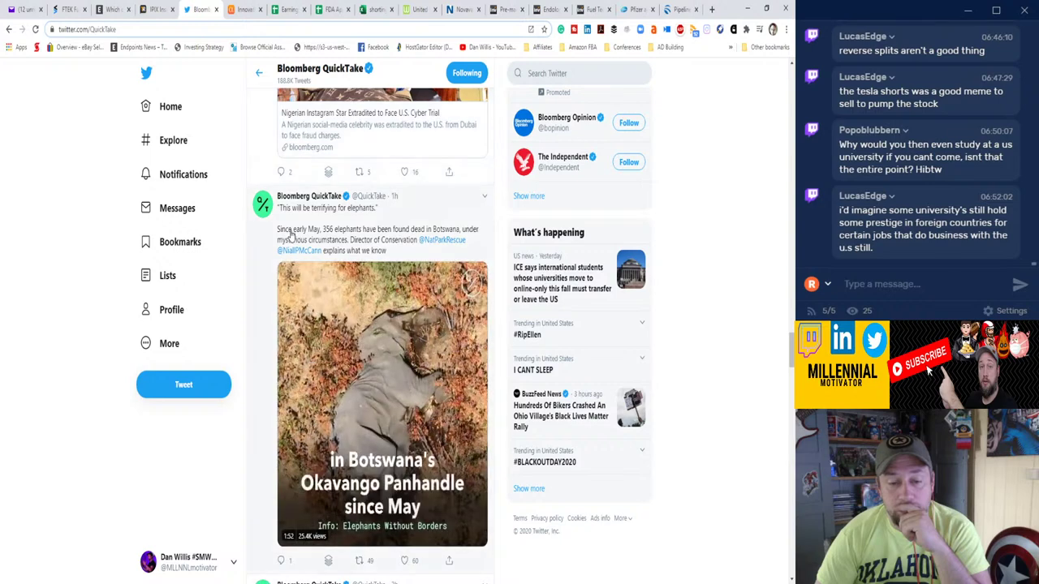
{"action": "scroll", "coordinate": [290, 235], "scroll_direction": "down", "scroll_amount": 6}
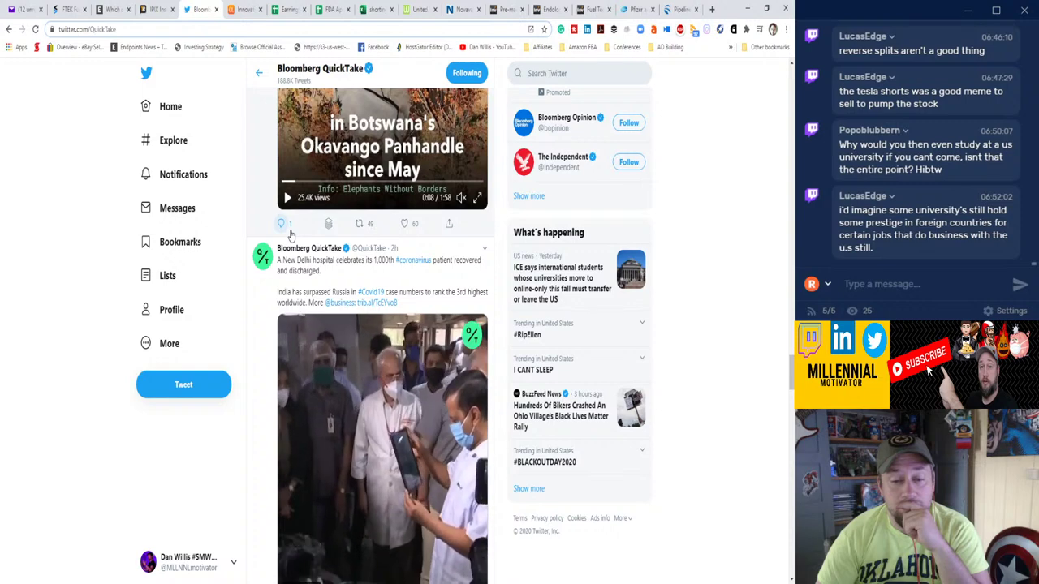
{"action": "scroll", "coordinate": [290, 236], "scroll_direction": "down", "scroll_amount": 1}
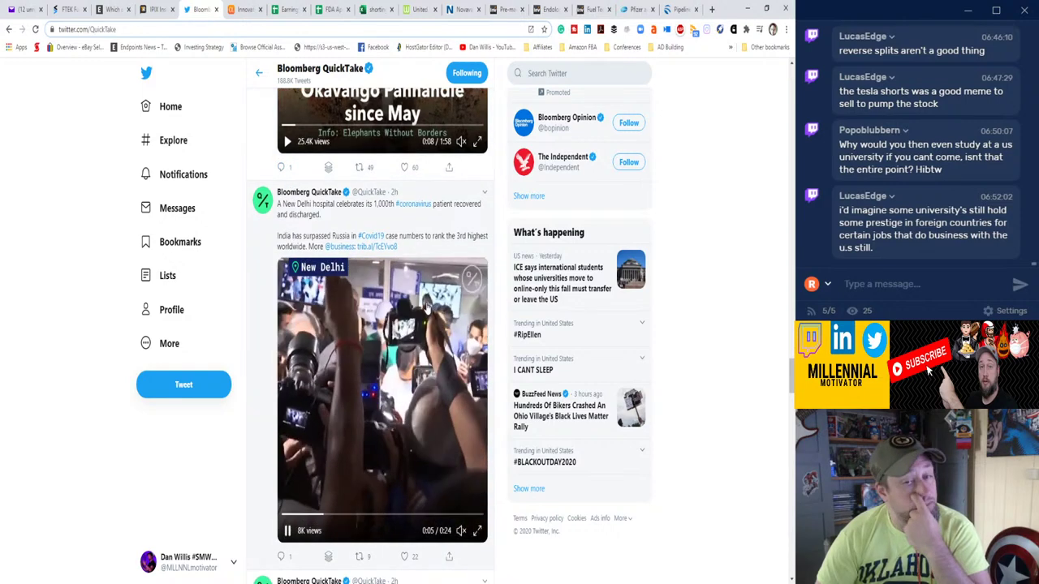
Read further QuickTake tweets, from the U.S. criticism of China's Hong Kong moves down to the Melbourne six-week lockdown announcement.
{"action": "scroll", "coordinate": [426, 306], "scroll_direction": "down", "scroll_amount": 5}
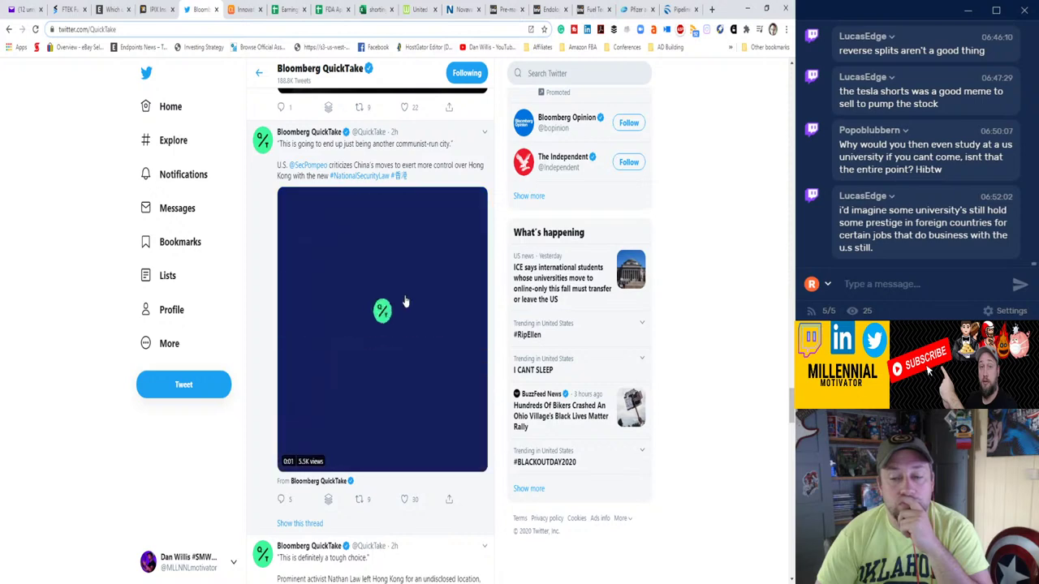
{"action": "scroll", "coordinate": [406, 302], "scroll_direction": "down", "scroll_amount": 2}
{"action": "scroll", "coordinate": [406, 302], "scroll_direction": "down", "scroll_amount": 2}
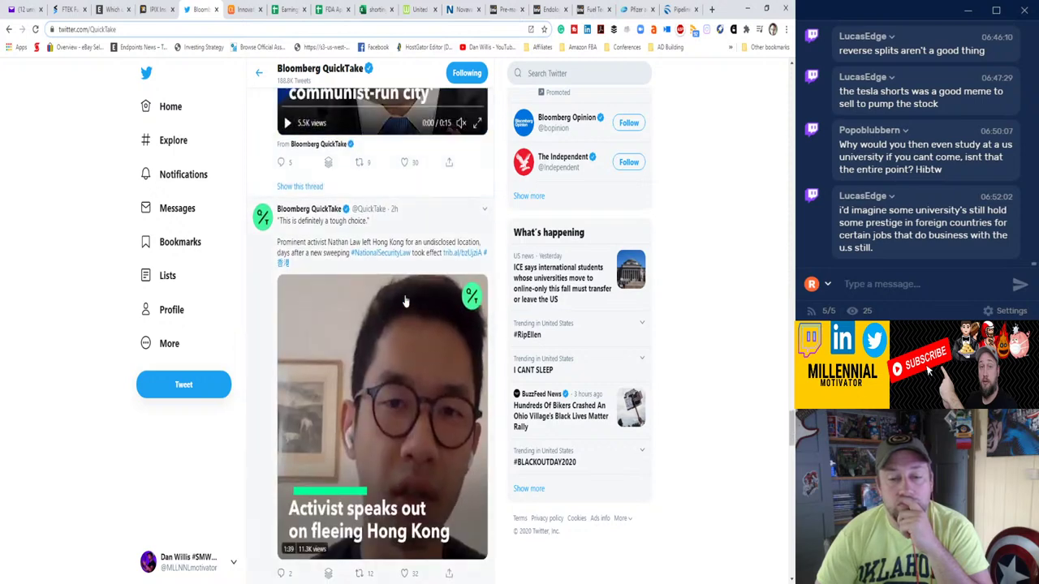
{"action": "scroll", "coordinate": [406, 302], "scroll_direction": "down", "scroll_amount": 2}
{"action": "scroll", "coordinate": [406, 302], "scroll_direction": "up", "scroll_amount": 1}
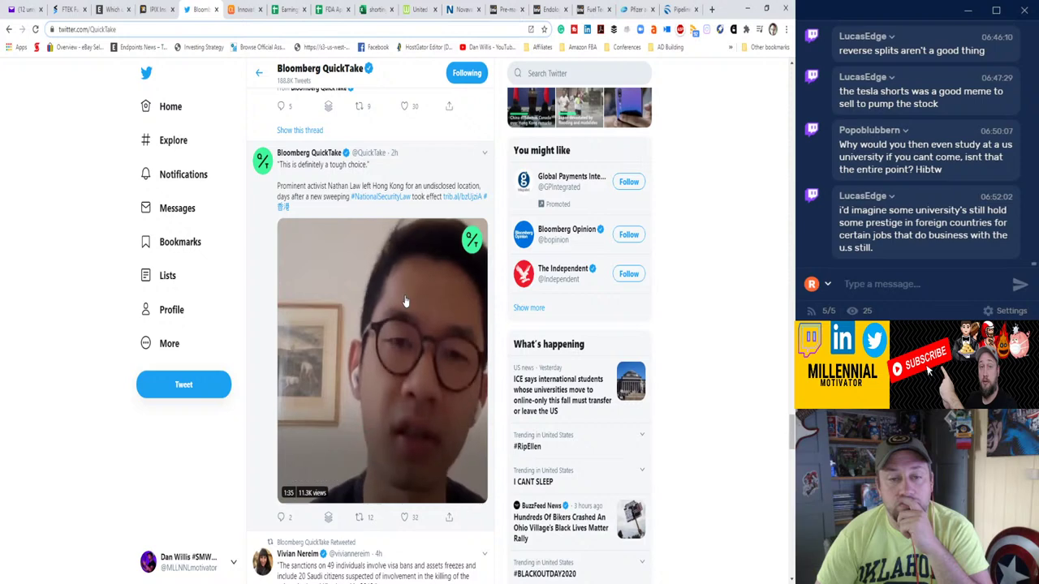
{"action": "scroll", "coordinate": [406, 302], "scroll_direction": "down", "scroll_amount": 5}
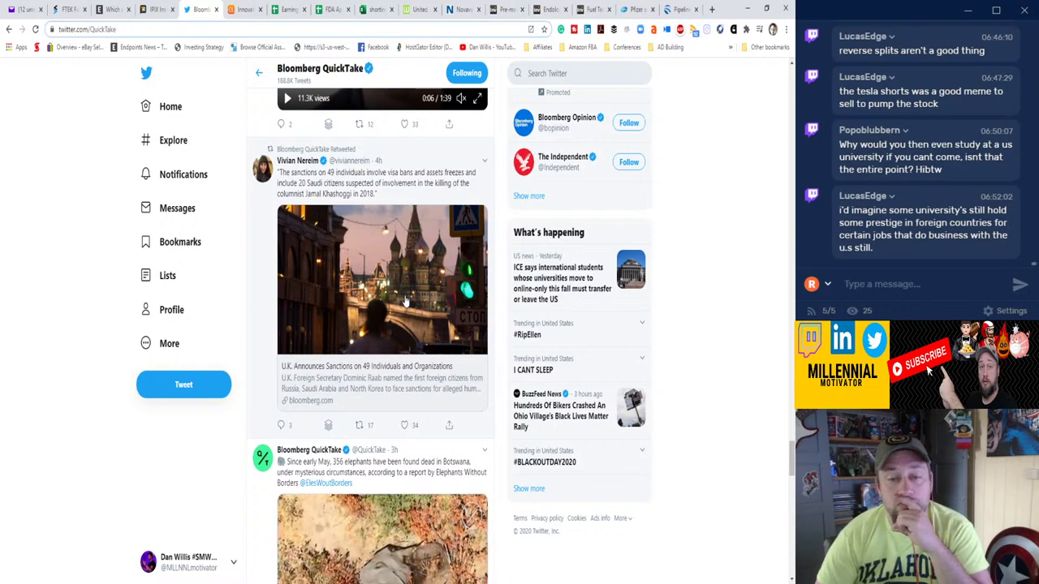
{"action": "scroll", "coordinate": [406, 302], "scroll_direction": "down", "scroll_amount": 14}
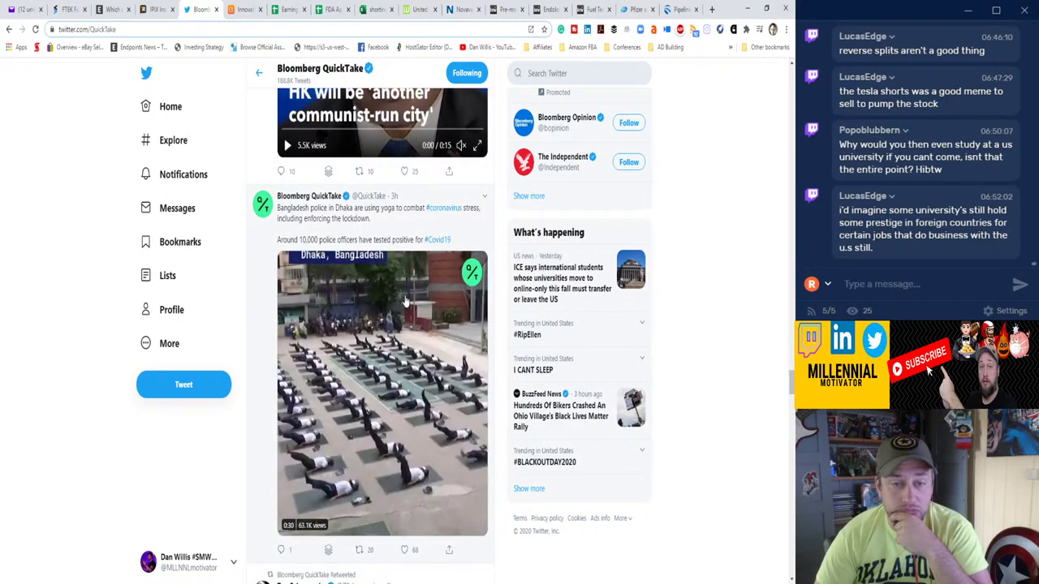
{"action": "scroll", "coordinate": [406, 302], "scroll_direction": "down", "scroll_amount": 3}
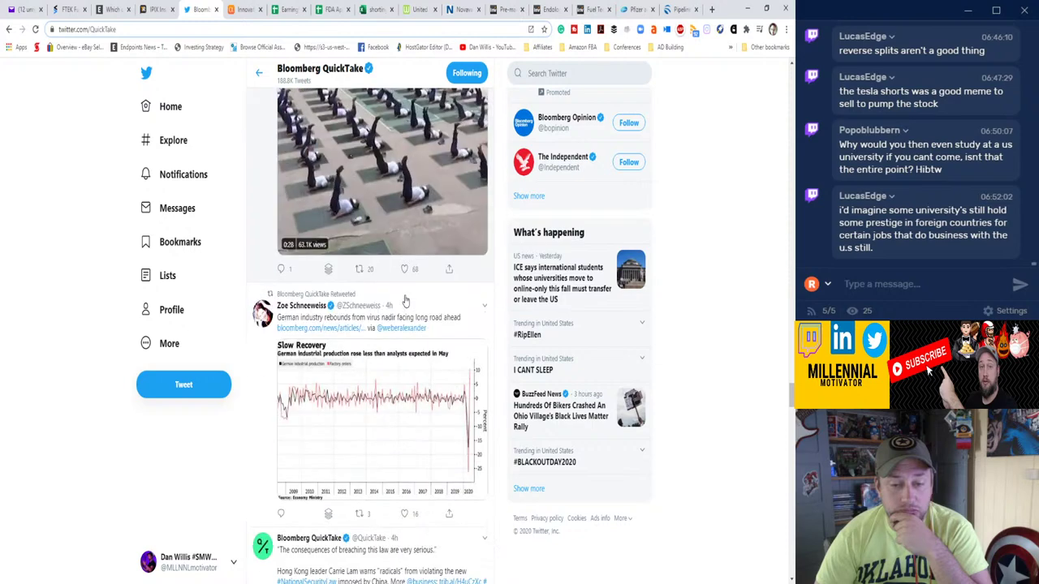
{"action": "scroll", "coordinate": [406, 302], "scroll_direction": "down", "scroll_amount": 3}
{"action": "scroll", "coordinate": [406, 302], "scroll_direction": "down", "scroll_amount": 3}
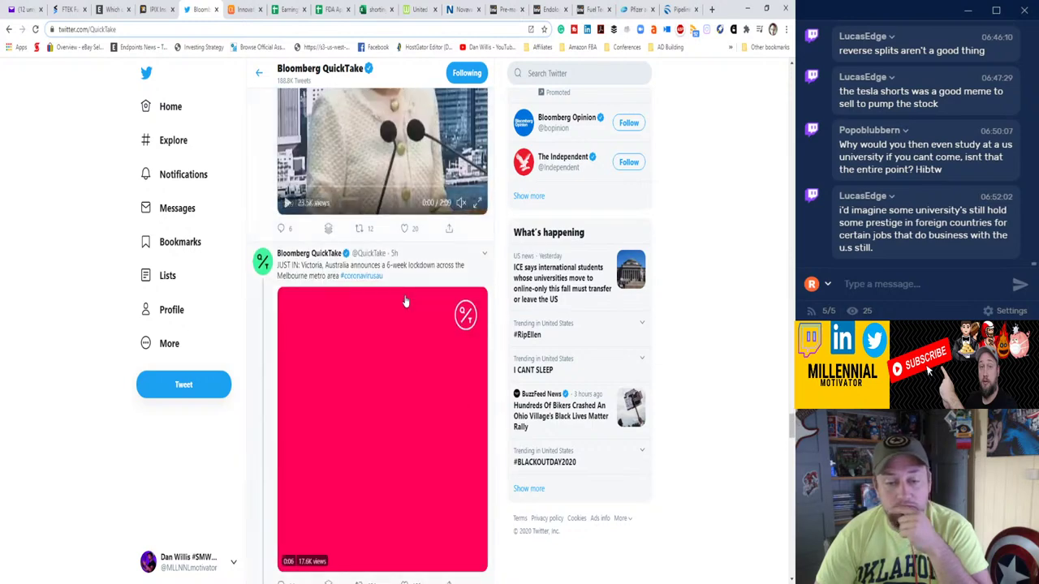
Continue reading the QuickTake tweets, from the Melbourne lockdown announcement down to the story on the first U.S. female spacewalker.
{"action": "scroll", "coordinate": [406, 302], "scroll_direction": "down", "scroll_amount": 4}
{"action": "scroll", "coordinate": [406, 302], "scroll_direction": "up", "scroll_amount": 3}
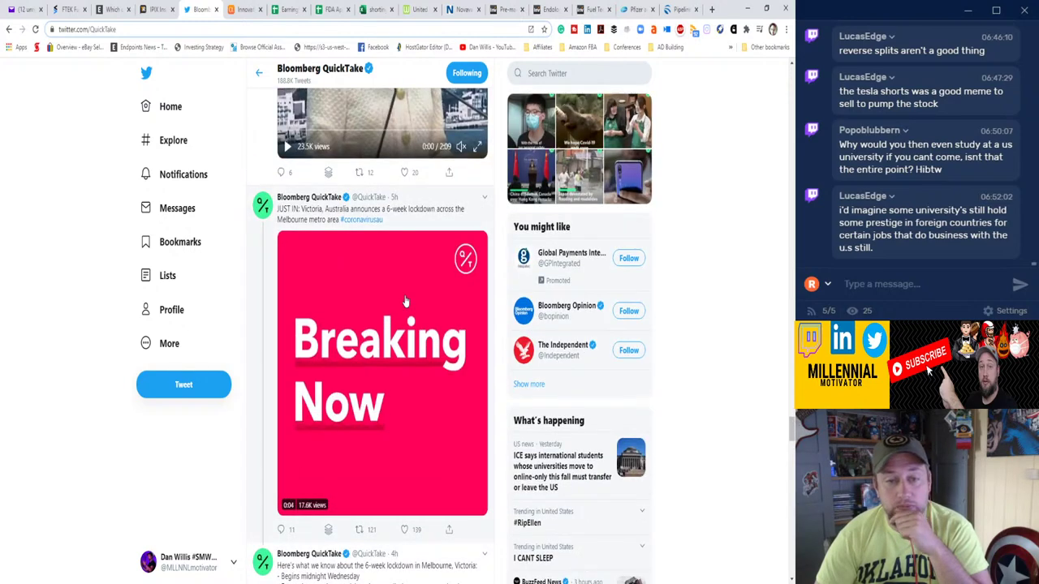
{"action": "scroll", "coordinate": [406, 302], "scroll_direction": "down", "scroll_amount": 3}
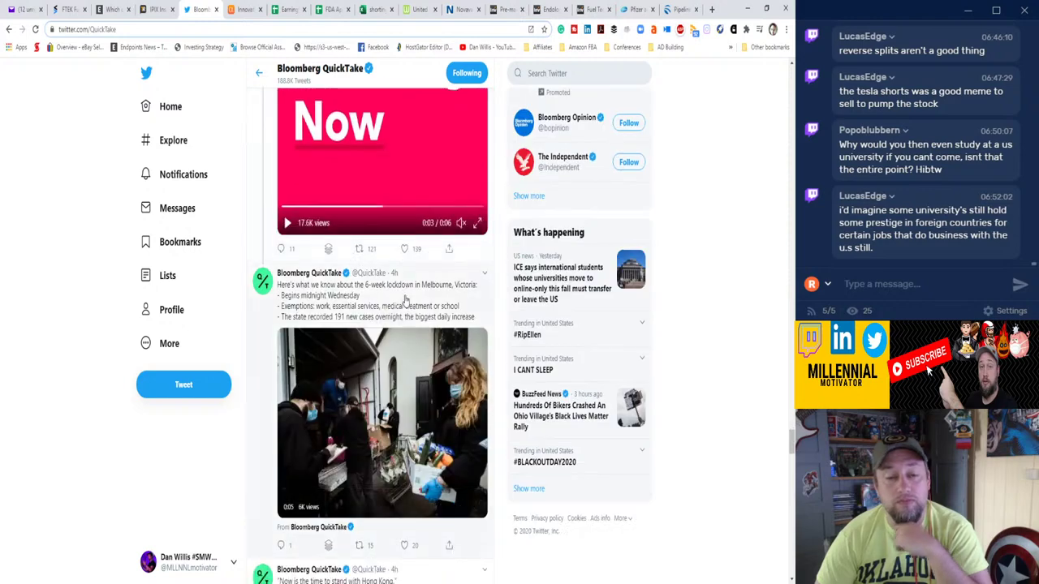
{"action": "scroll", "coordinate": [406, 302], "scroll_direction": "down", "scroll_amount": 8}
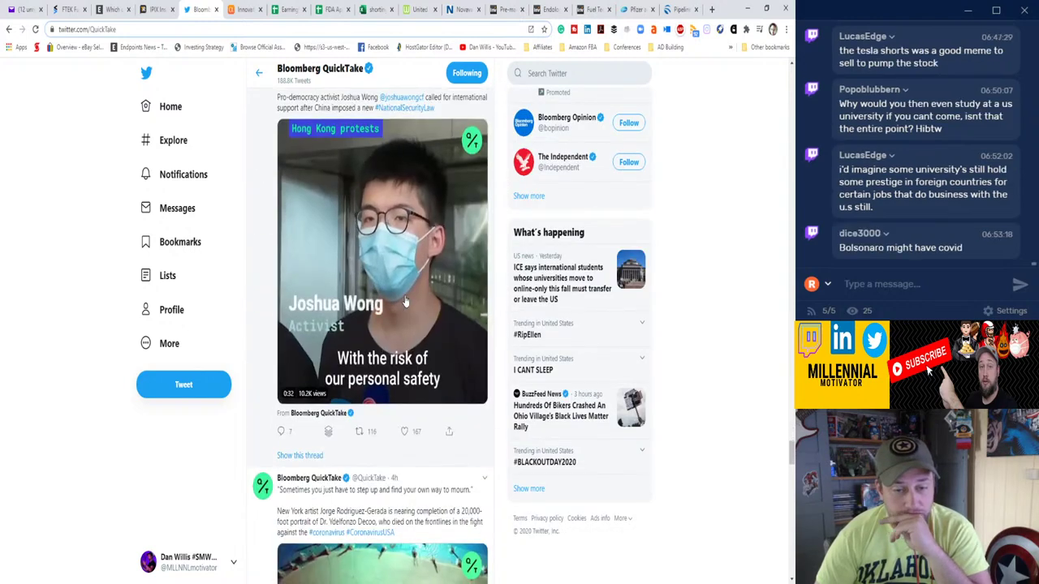
{"action": "scroll", "coordinate": [406, 302], "scroll_direction": "down", "scroll_amount": 3}
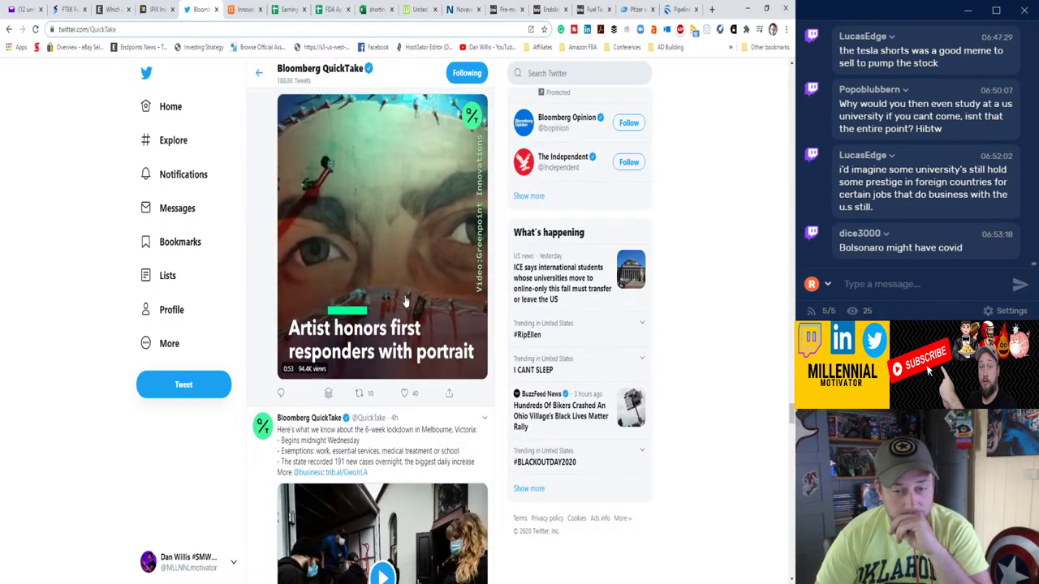
{"action": "scroll", "coordinate": [406, 302], "scroll_direction": "up", "scroll_amount": 2}
{"action": "scroll", "coordinate": [406, 302], "scroll_direction": "down", "scroll_amount": 7}
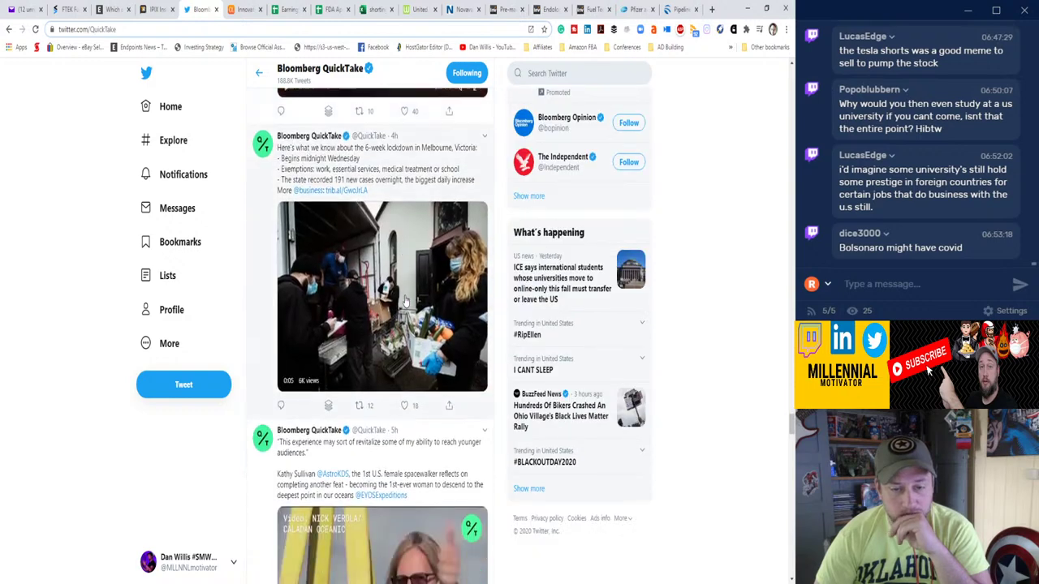
Refresh the Investing.com pre-market movers page and read the live feed on Seeking Alpha's market news page.
{"action": "left_click", "coordinate": [508, 9]}
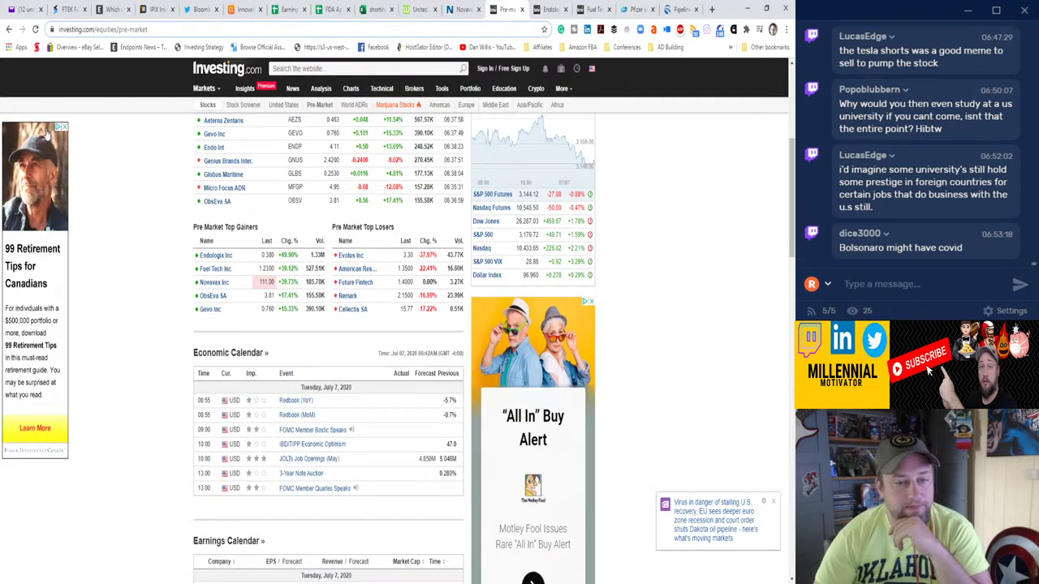
{"action": "left_click", "coordinate": [35, 30]}
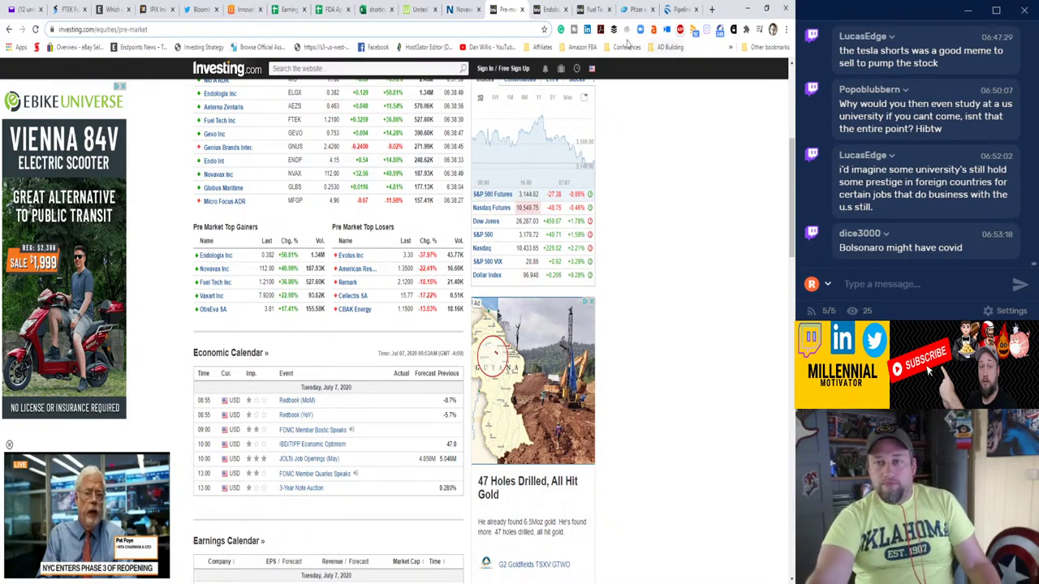
{"action": "left_click", "coordinate": [245, 9]}
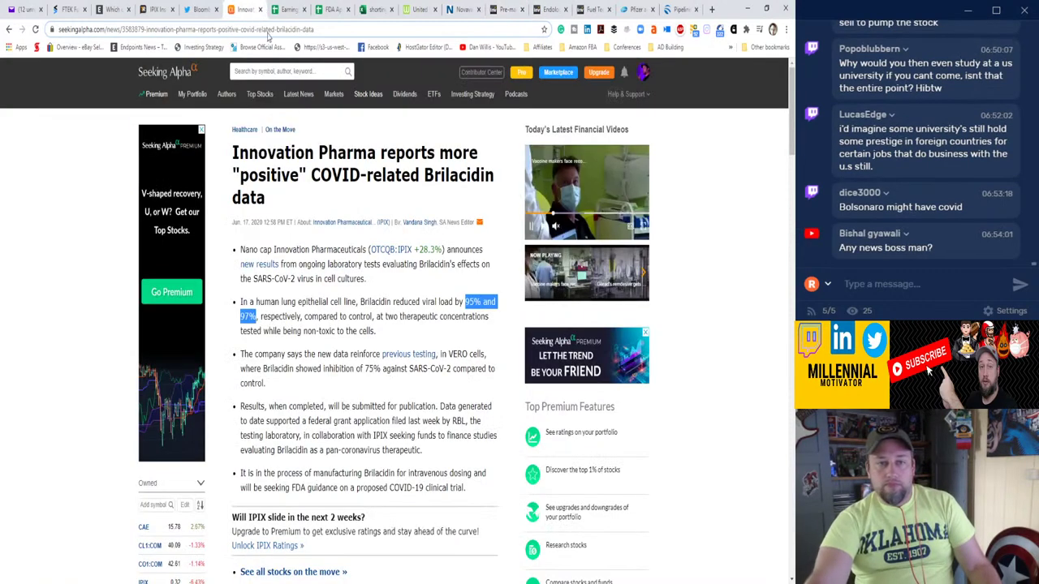
{"action": "left_click", "coordinate": [286, 97]}
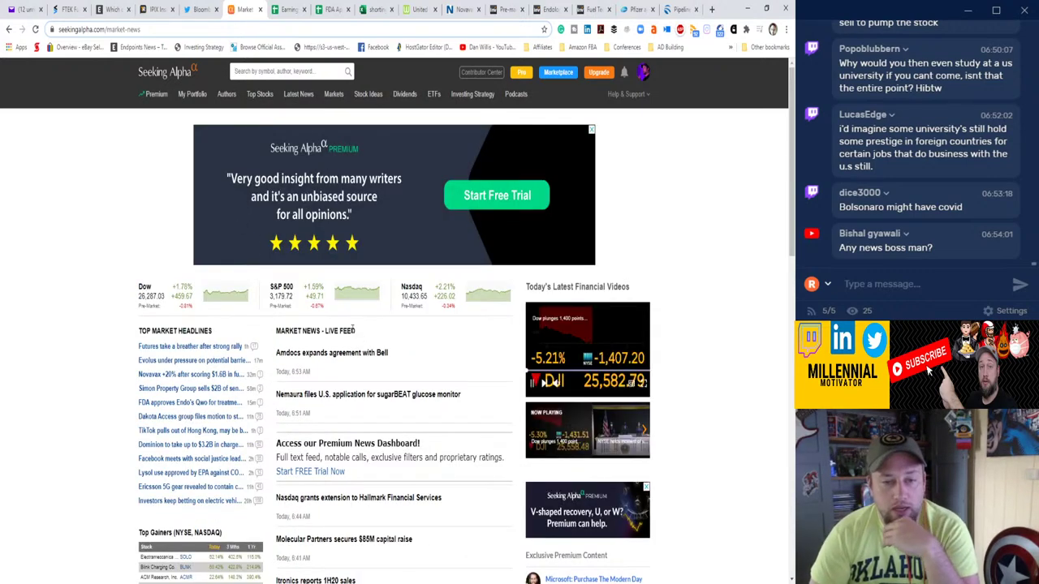
{"action": "scroll", "coordinate": [350, 325], "scroll_direction": "down", "scroll_amount": 2}
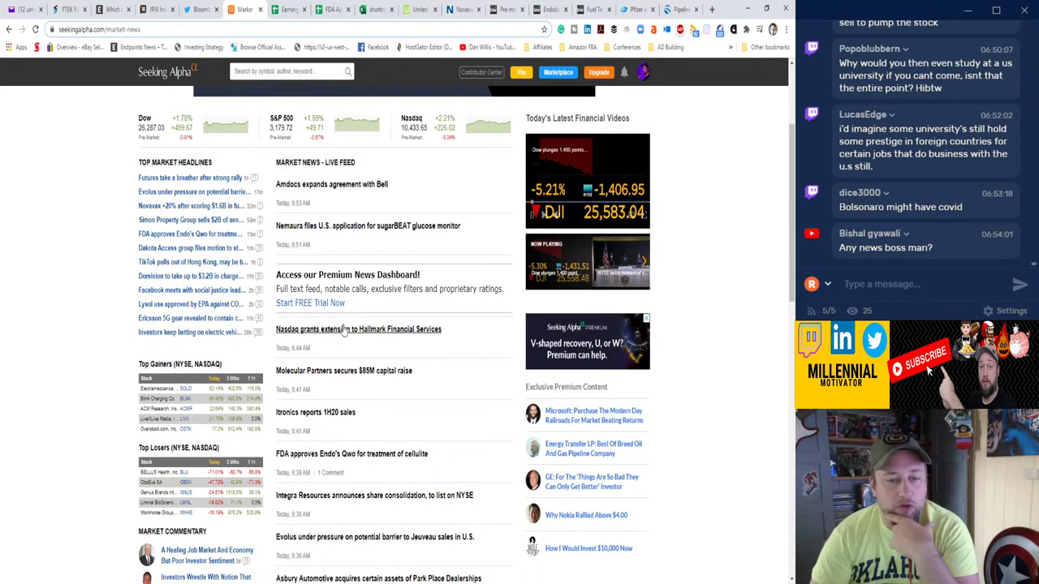
{"action": "scroll", "coordinate": [342, 343], "scroll_direction": "down", "scroll_amount": 1}
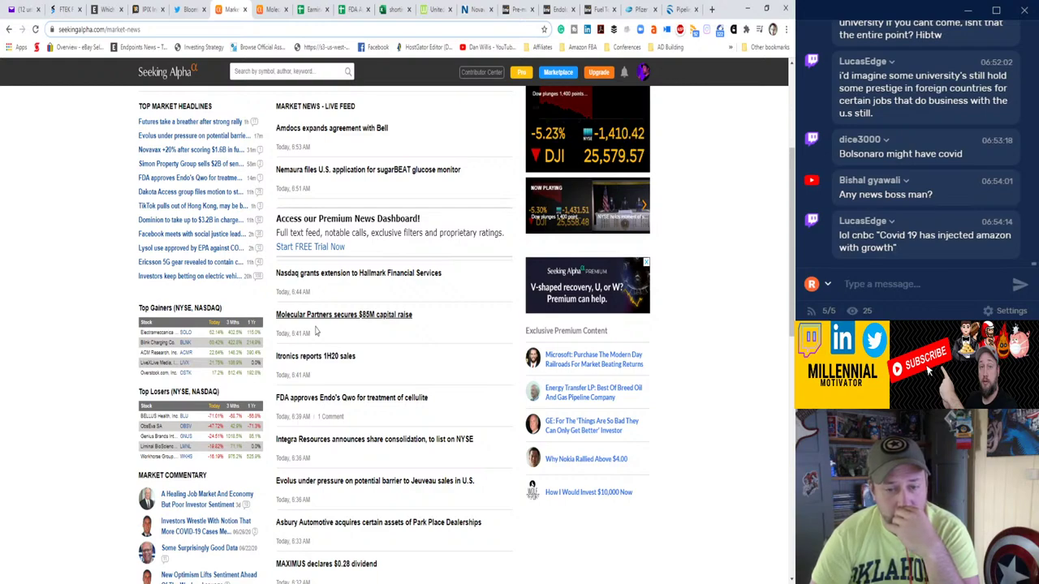
{"action": "left_click", "coordinate": [711, 9]}
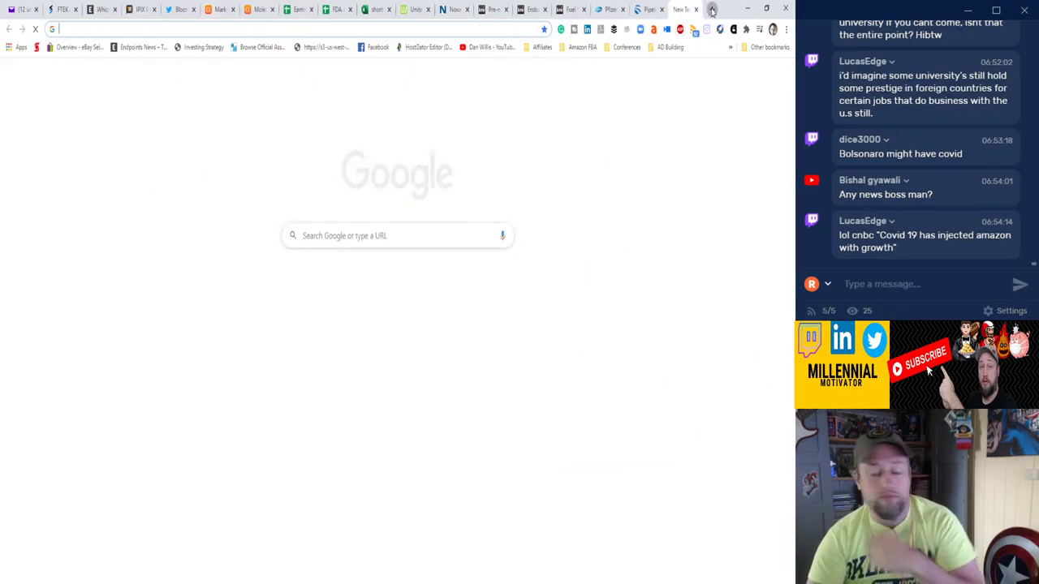
{"action": "type", "text": "earning"}
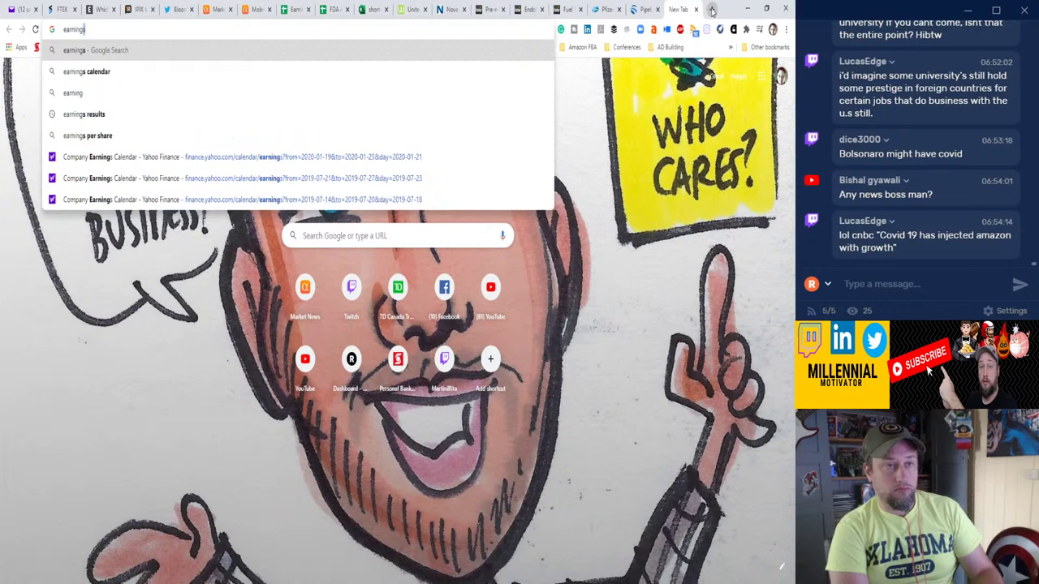
{"action": "key", "text": "Escape"}
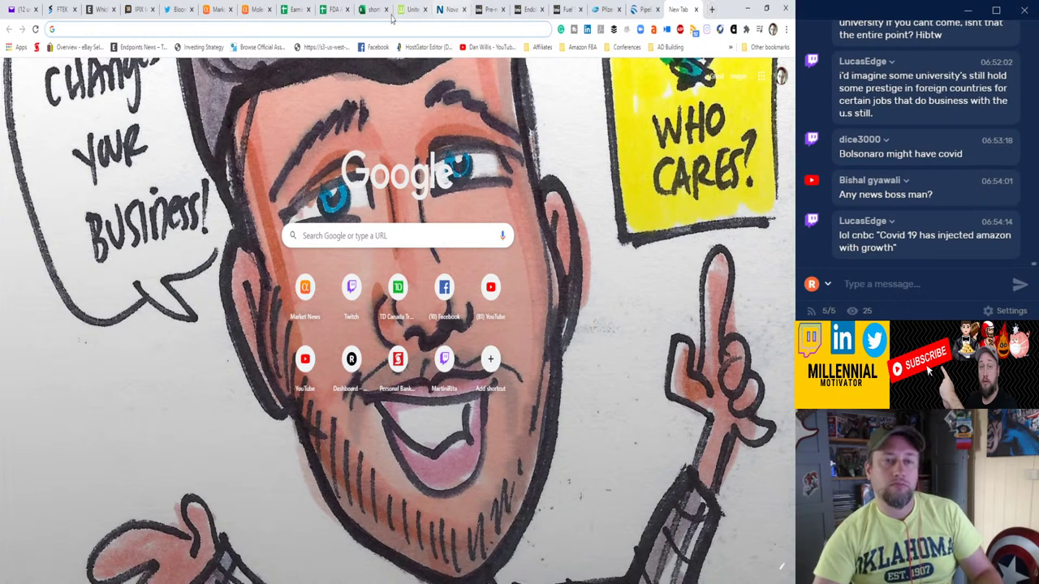
Search Twitter for "earnings", open the Earnings Whispers profile and enlarge its earnings calendar for the week of July 06, 2020.
{"action": "left_click", "coordinate": [175, 10]}
{"action": "left_click", "coordinate": [548, 75]}
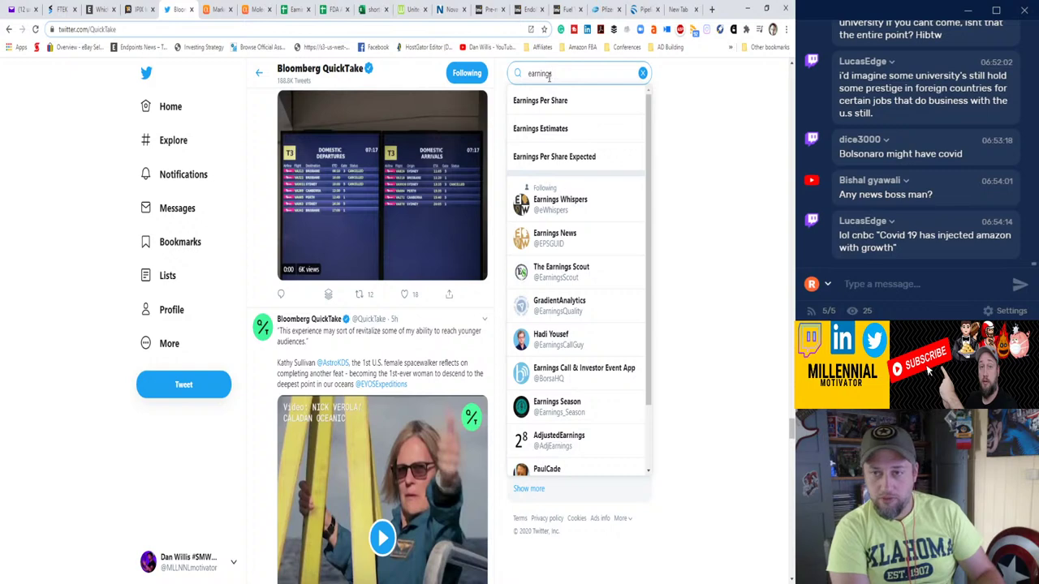
{"action": "left_click", "coordinate": [560, 205]}
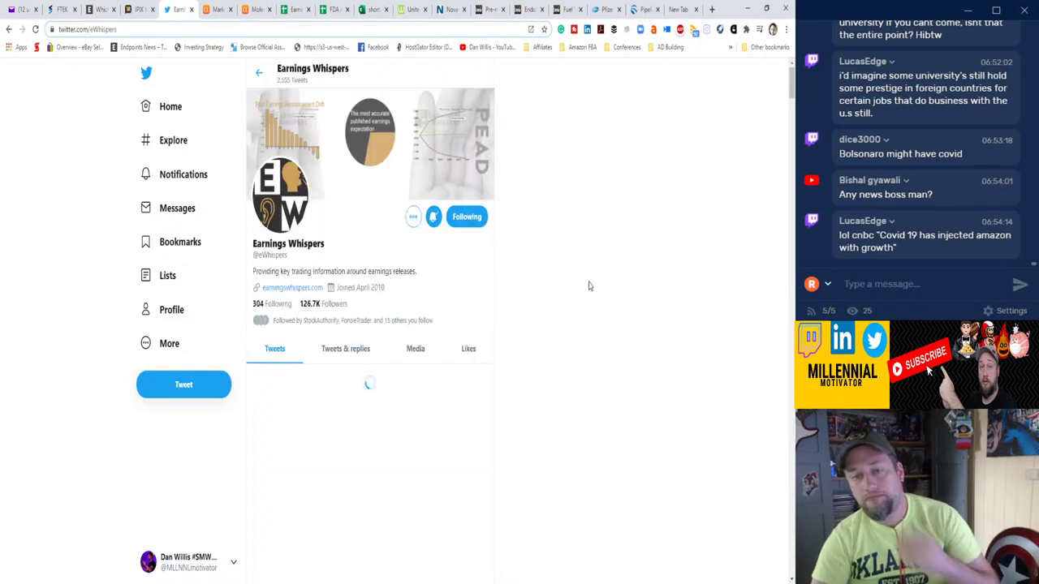
{"action": "scroll", "coordinate": [268, 333], "scroll_direction": "down", "scroll_amount": 10}
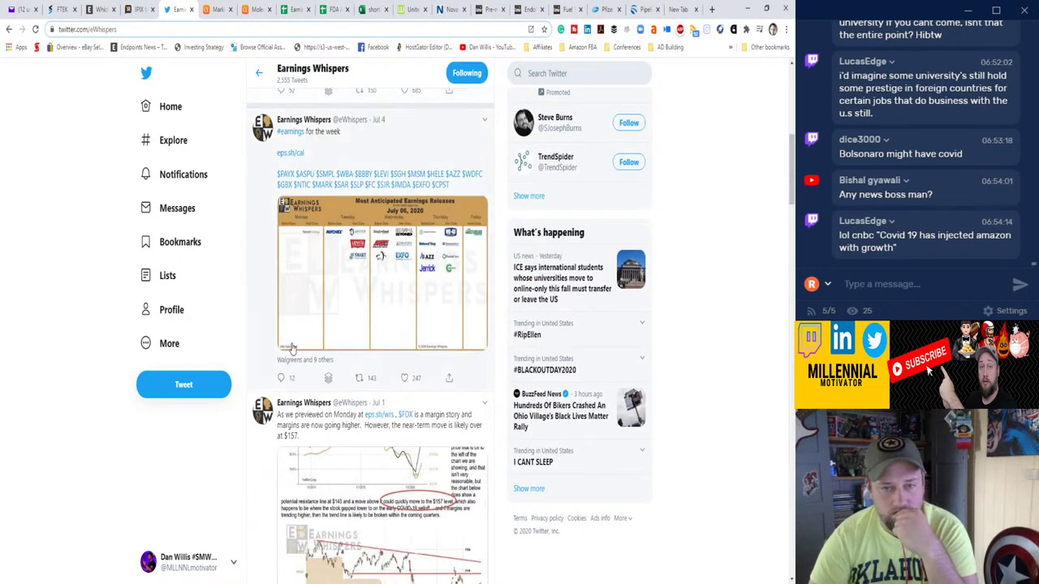
{"action": "left_click", "coordinate": [335, 320]}
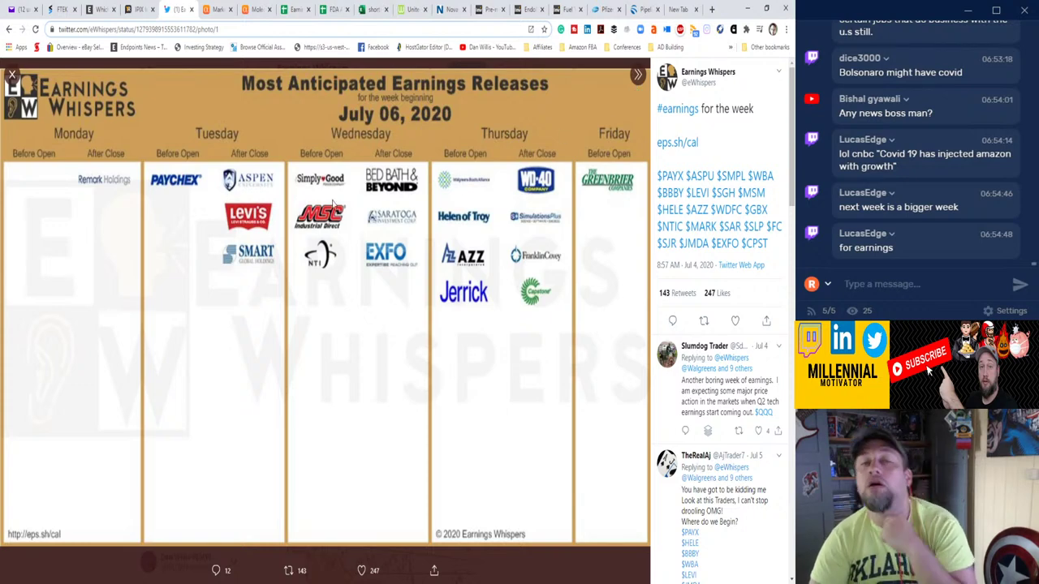
Close the unused blank browser tab.
{"action": "left_click", "coordinate": [295, 10]}
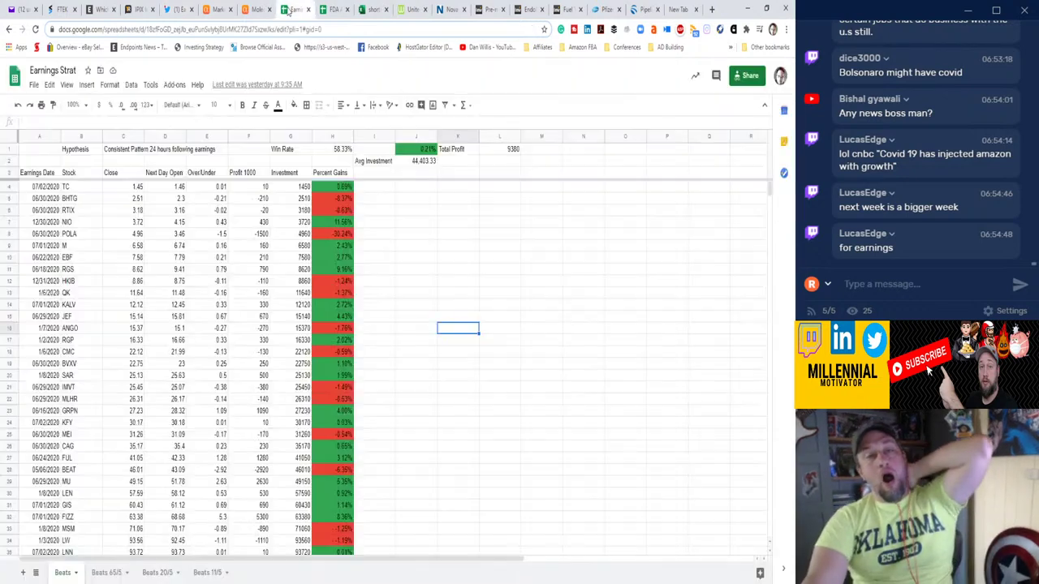
{"action": "left_click", "coordinate": [646, 10]}
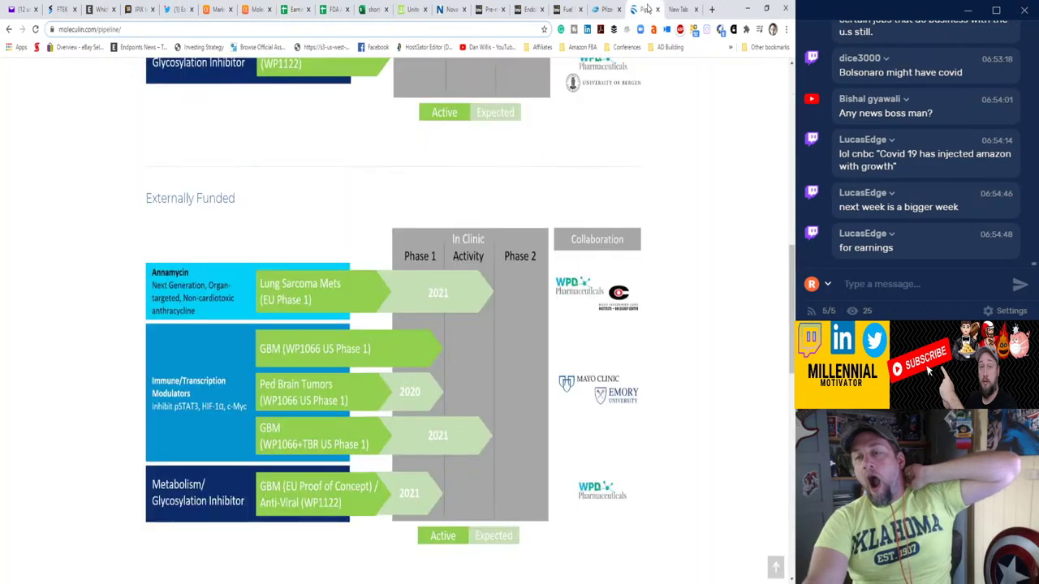
{"action": "left_click", "coordinate": [682, 10]}
{"action": "left_click", "coordinate": [695, 9]}
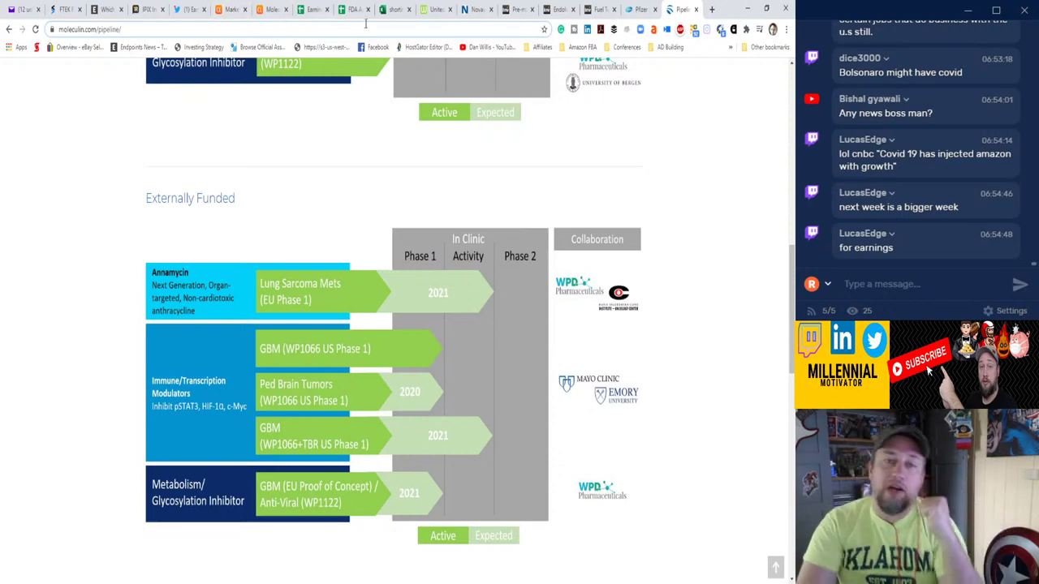
Review the Earnings Strat spreadsheet, checking the totals row on the Beats sheet and the results on the Beats 11/5 sheet.
{"action": "left_click", "coordinate": [309, 7]}
{"action": "scroll", "coordinate": [188, 408], "scroll_direction": "down", "scroll_amount": 4}
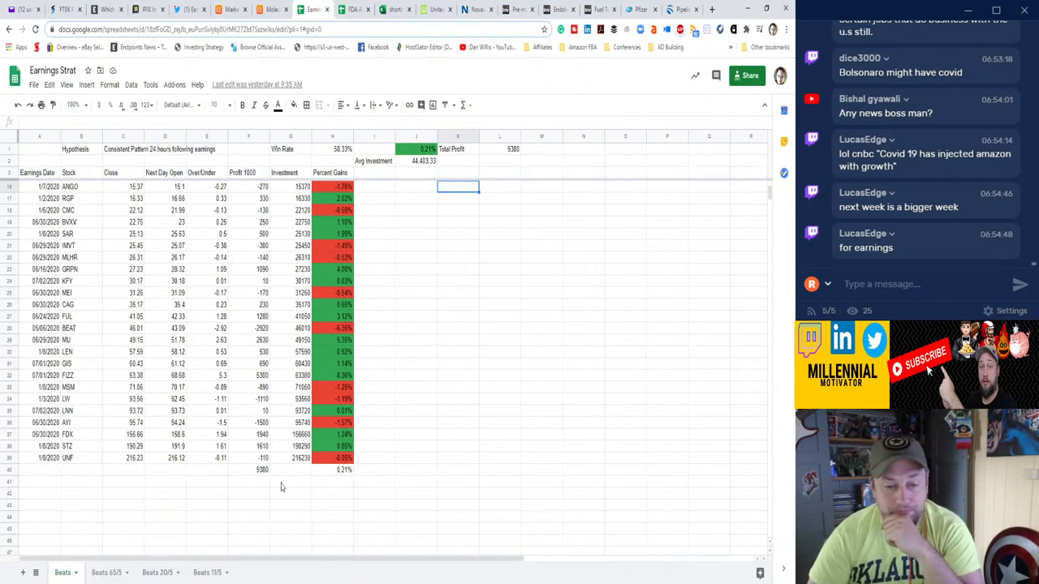
{"action": "left_click_drag", "start_coordinate": [264, 479], "coordinate": [329, 476]}
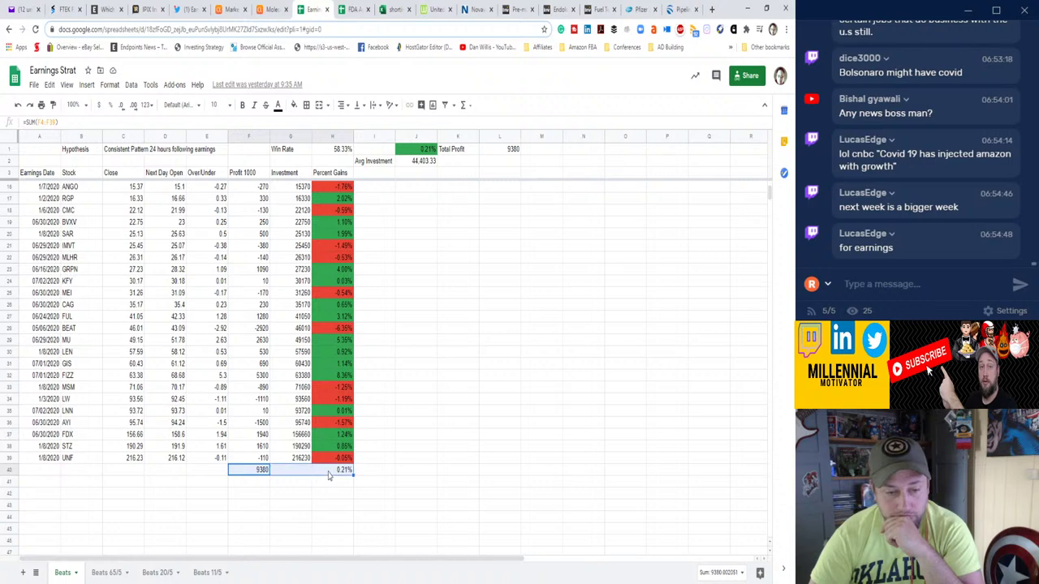
{"action": "left_click", "coordinate": [205, 574]}
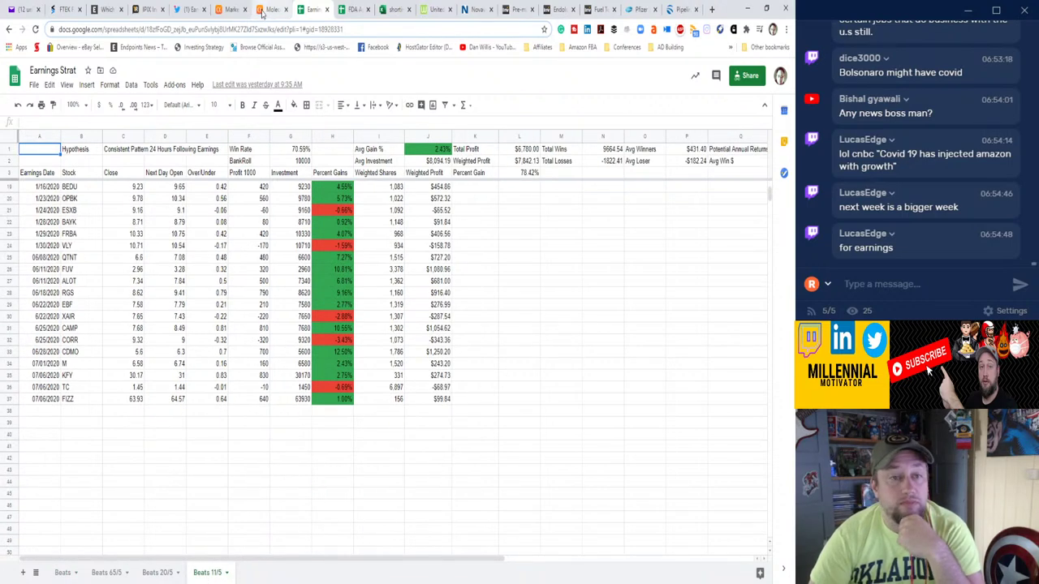
Recheck the Earnings Whispers weekly calendar on Twitter and refresh the Investing.com pre-market page for current gainers and losers.
{"action": "left_click", "coordinate": [234, 10]}
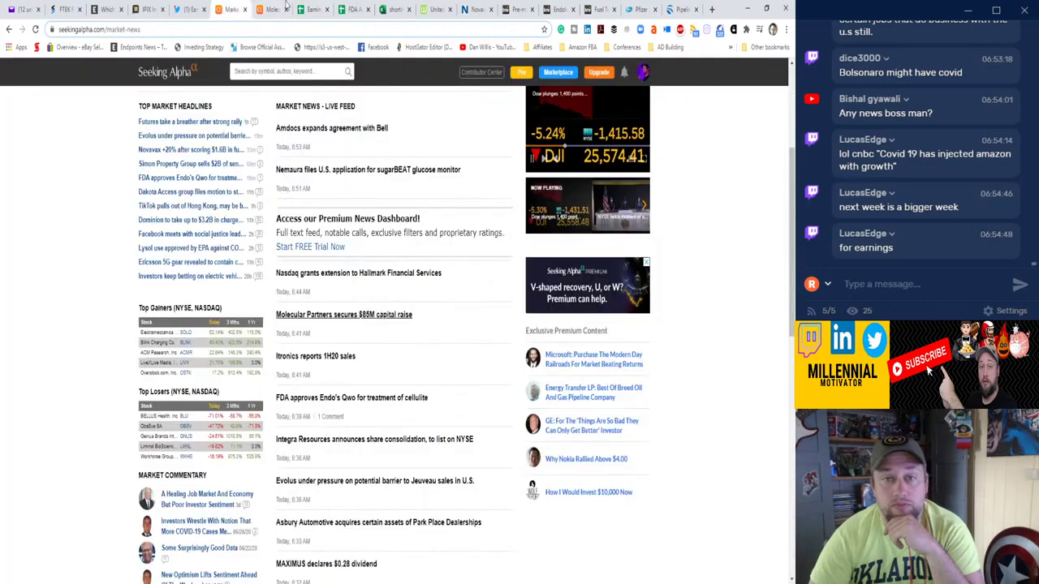
{"action": "left_click", "coordinate": [189, 9]}
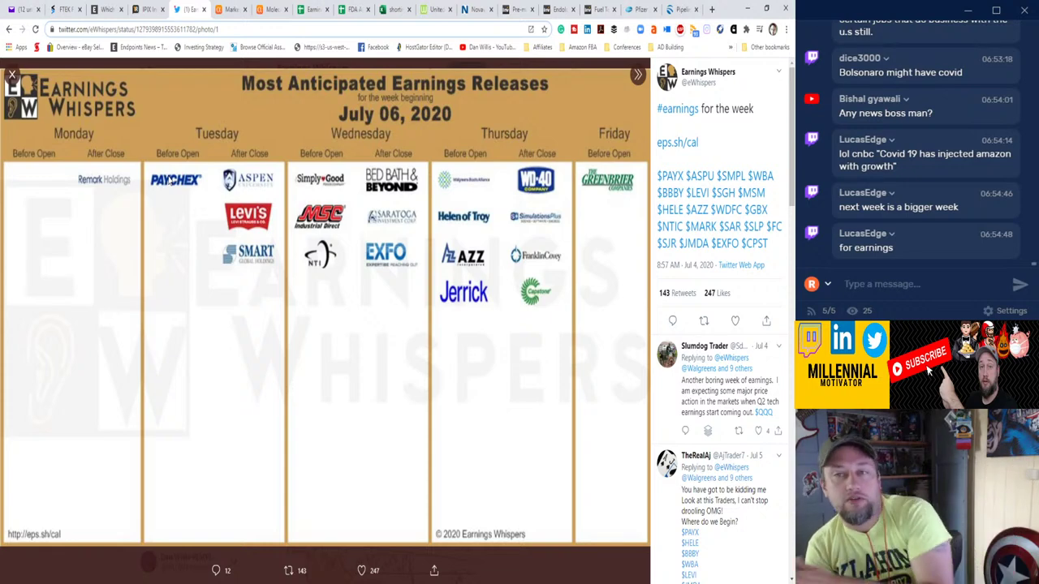
{"action": "left_click", "coordinate": [520, 9]}
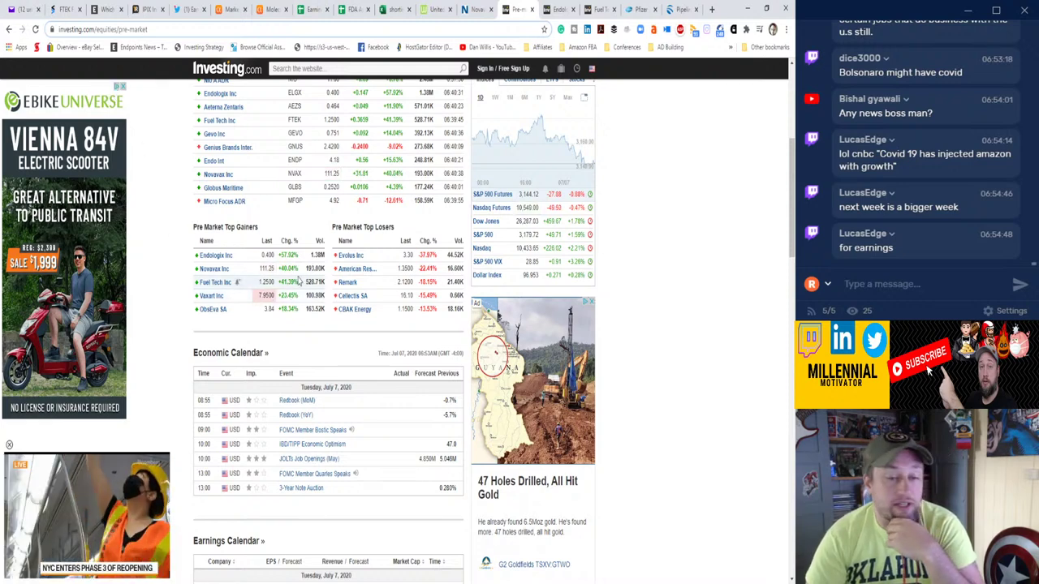
{"action": "left_click", "coordinate": [36, 30]}
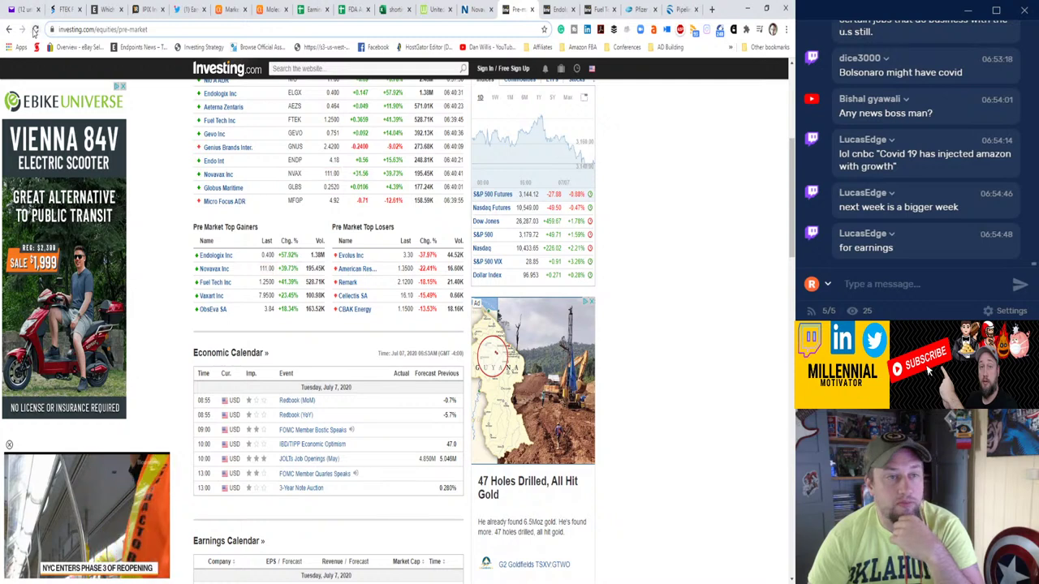